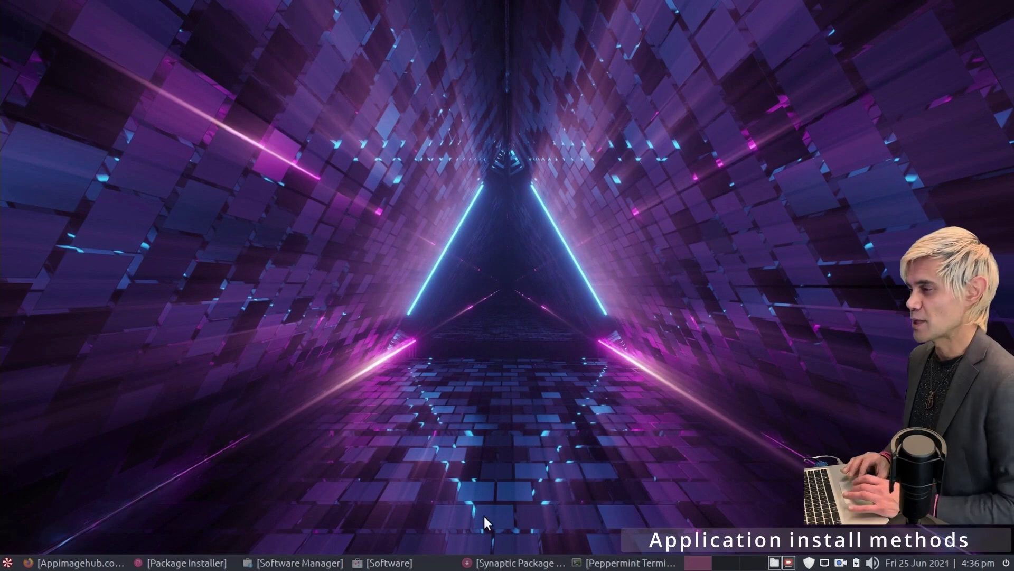
# - Restore the Software Manager window, showing featured apps and categories, from the taskbar
pyautogui.click(292, 563)
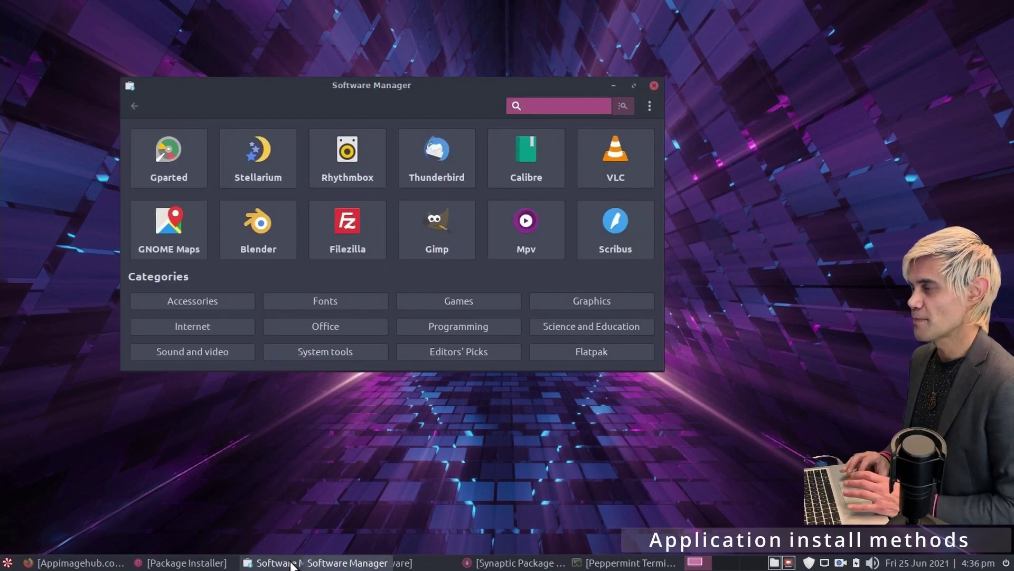
# - Show, then close, the Software store, Software Manager and package installer windows
pyautogui.click(392, 563)
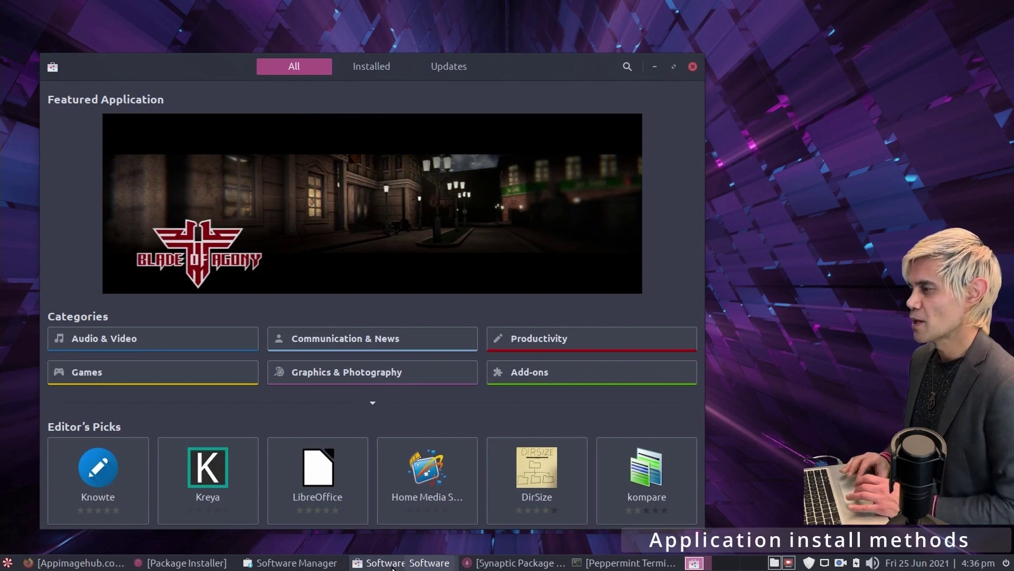
pyautogui.click(190, 564)
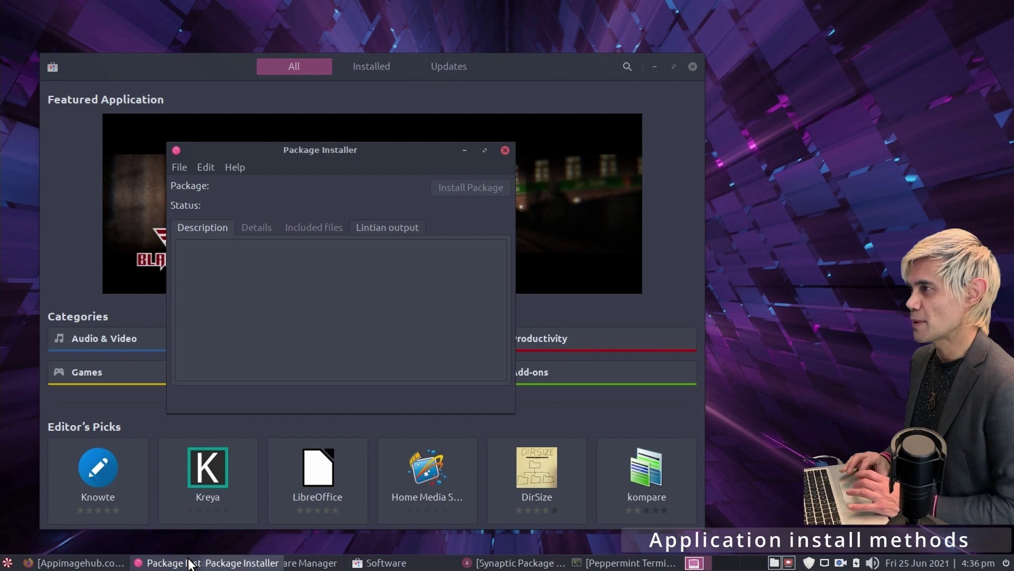
pyautogui.click(692, 66)
pyautogui.click(655, 85)
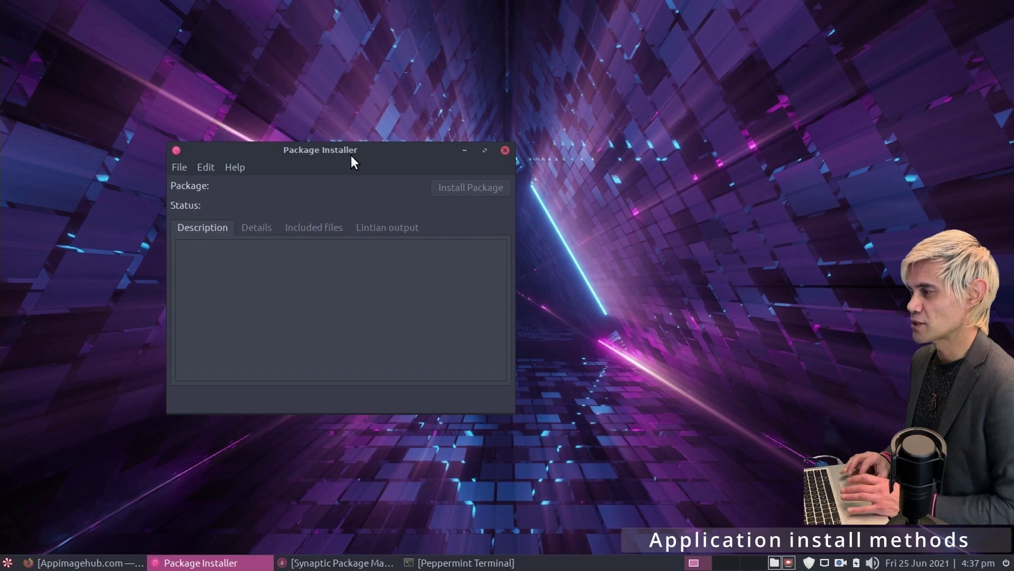
pyautogui.click(503, 151)
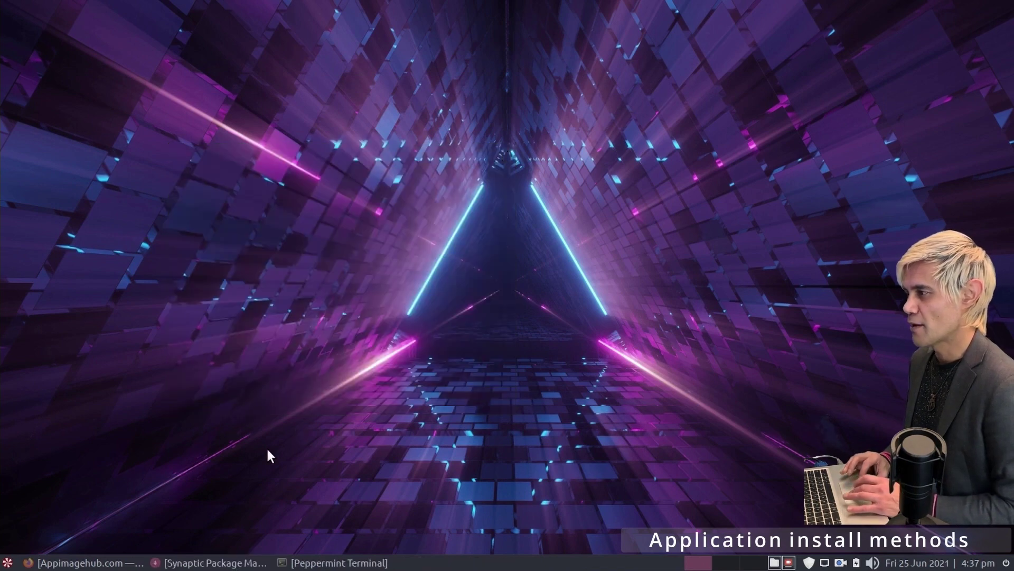
# - Raise and close Synaptic Package Manager, then restore the Peppermint Terminal
pyautogui.click(197, 563)
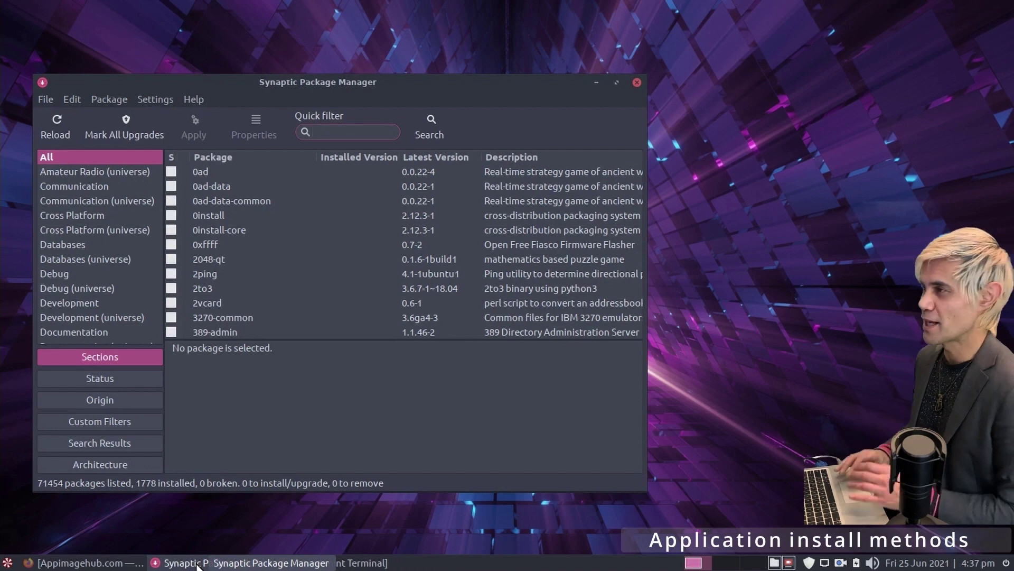
pyautogui.click(637, 82)
pyautogui.click(210, 563)
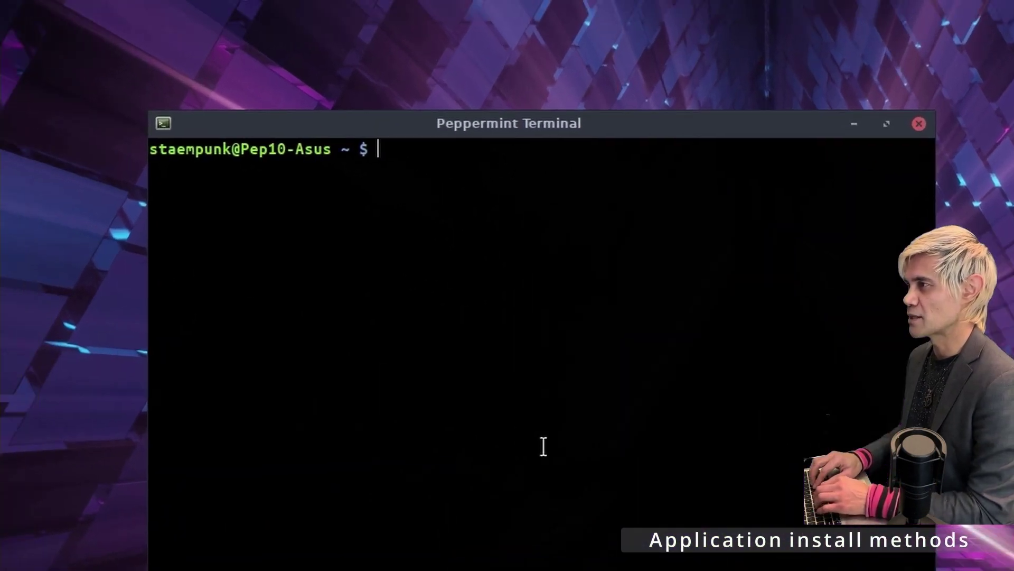
# - Type 'sudo apt install' at the prompt without running it, then close the terminal
pyautogui.write('sudo')
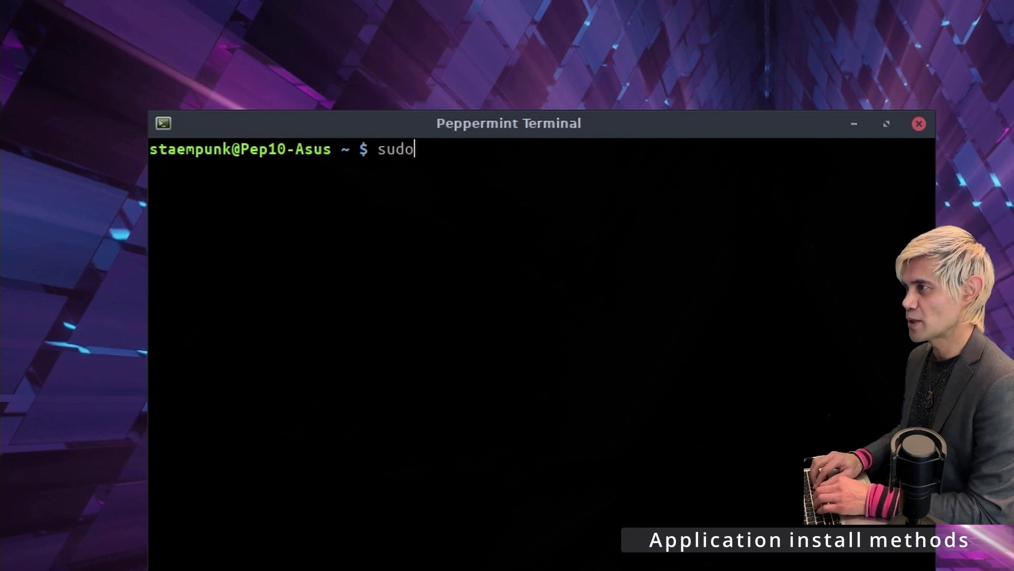
pyautogui.write(' apt install')
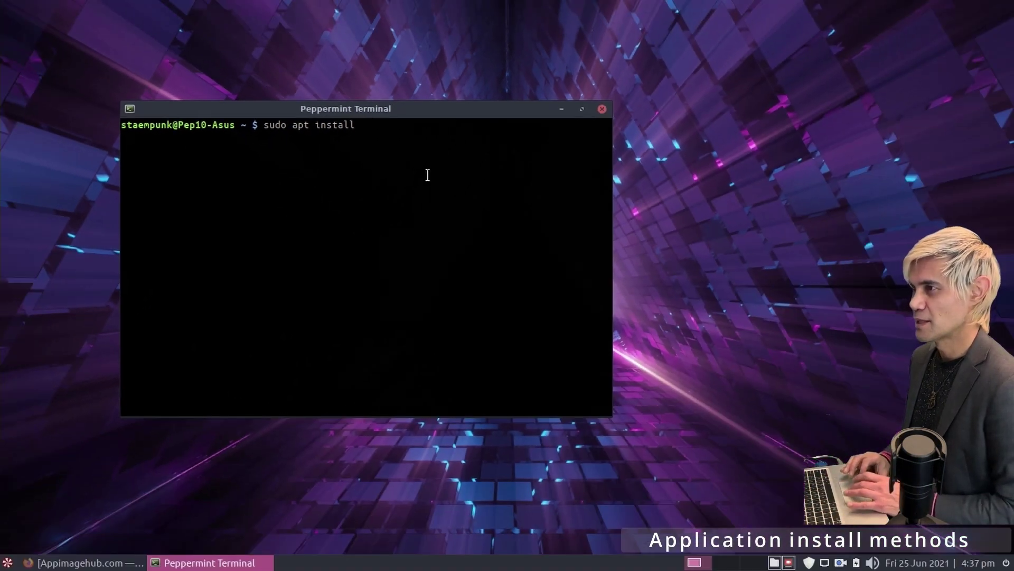
pyautogui.click(602, 110)
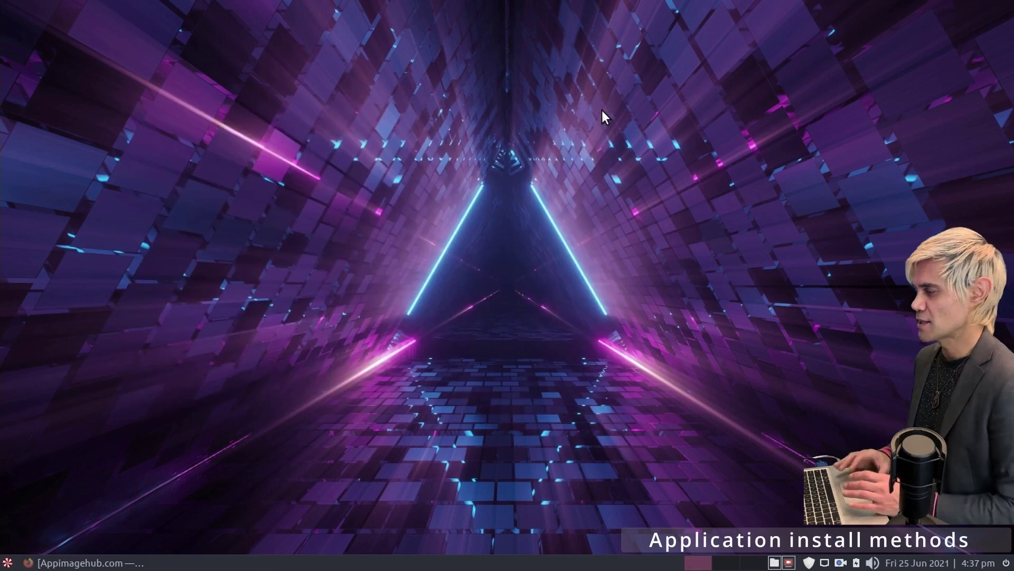
pyautogui.press('super')
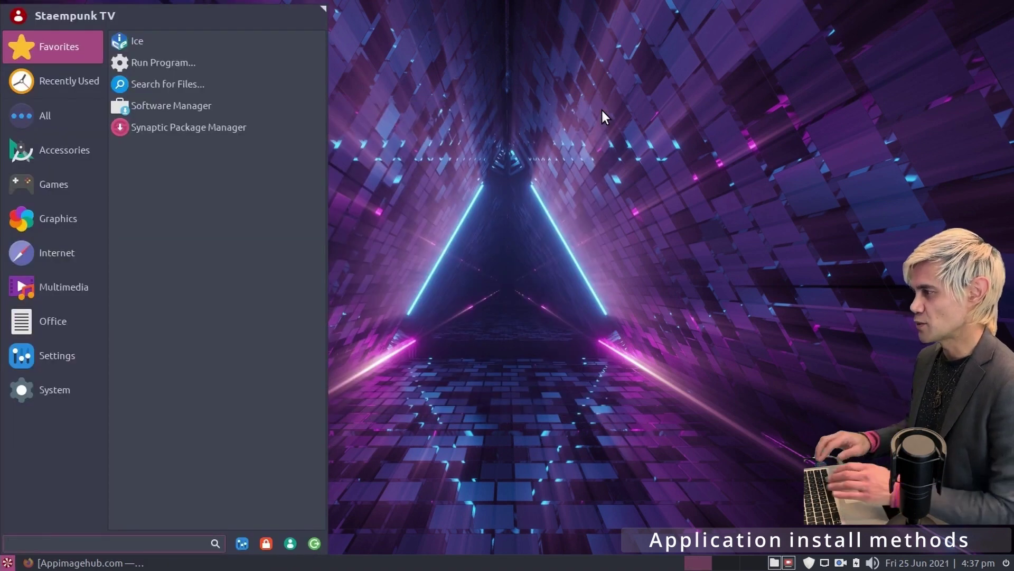
pyautogui.write('gde')
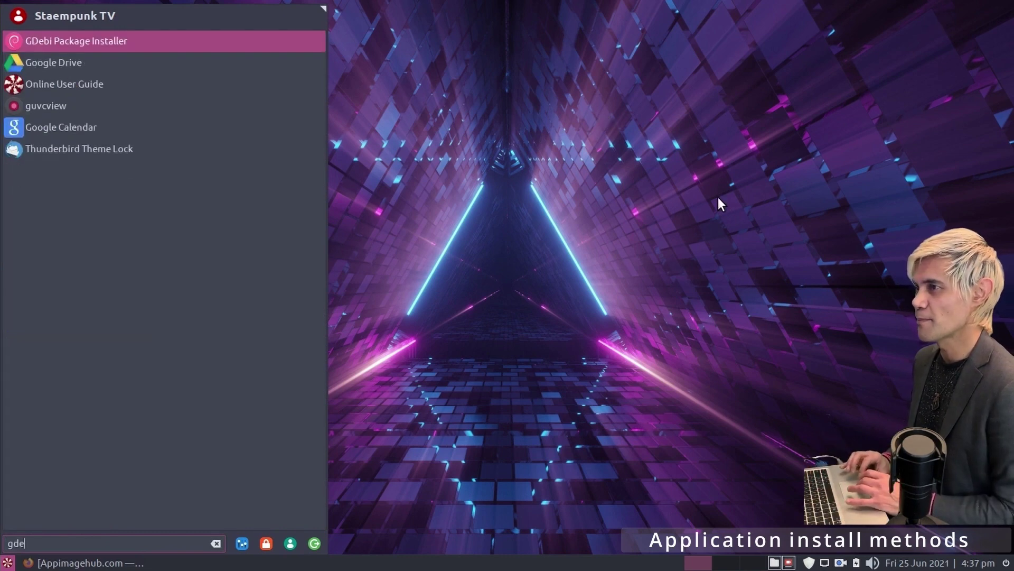
pyautogui.press('Return')
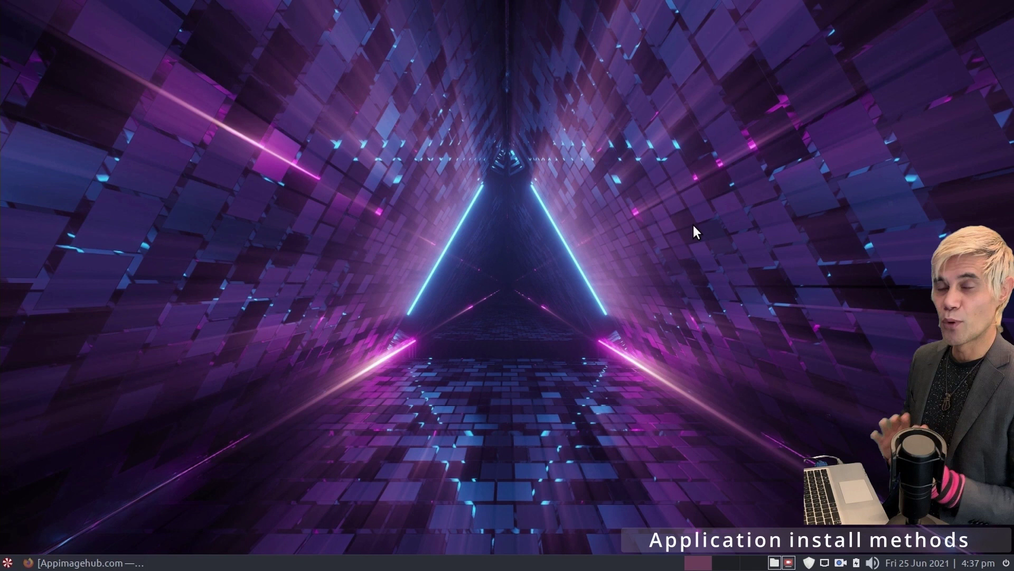
# - Restore Firefox, view the Snapcraft and flatpak.org tabs, and follow flatpak.org's link to Flathub
pyautogui.click(80, 563)
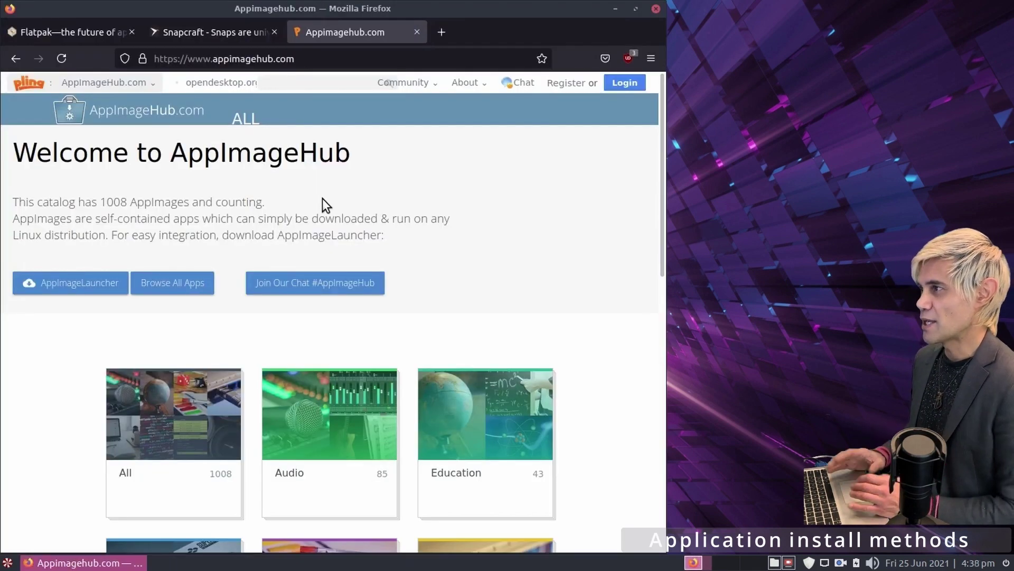
pyautogui.click(213, 32)
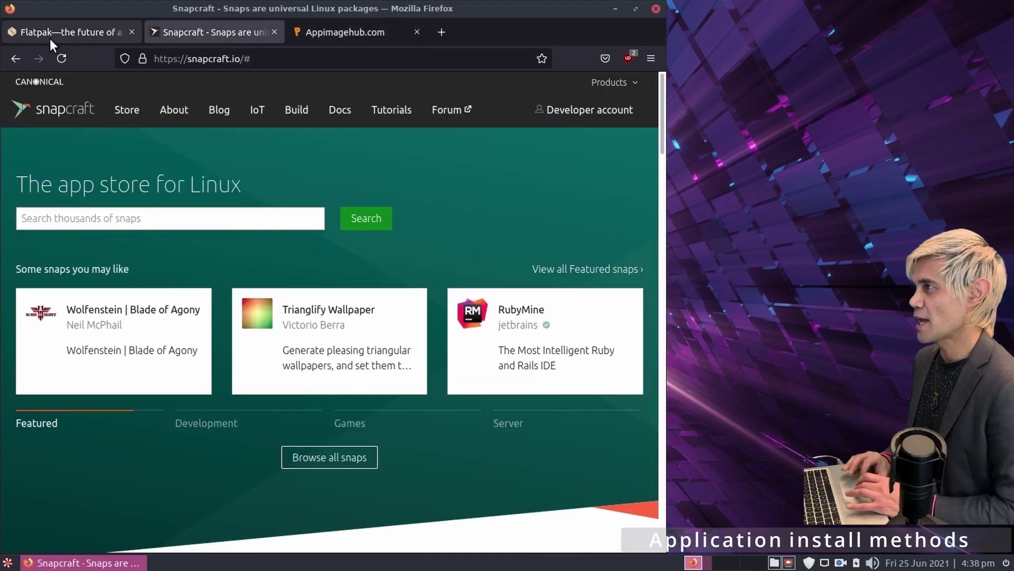
pyautogui.click(59, 33)
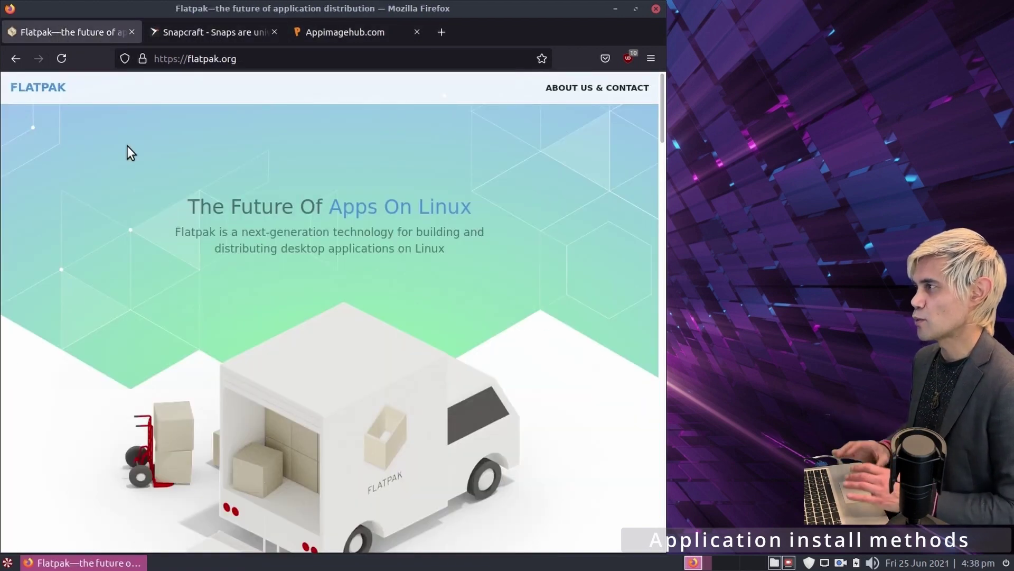
pyautogui.scroll(-6, 464, 294)
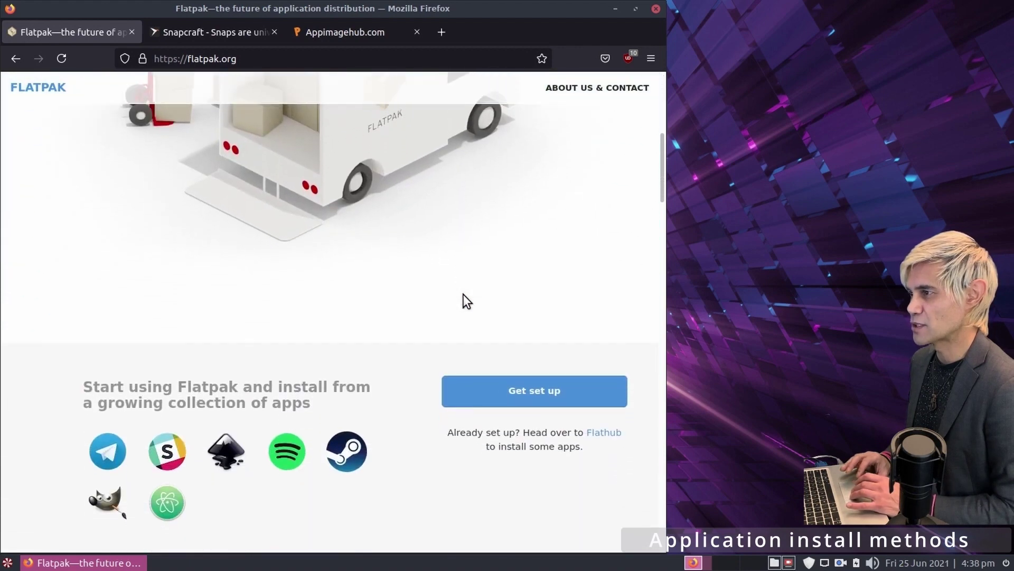
pyautogui.click(604, 434)
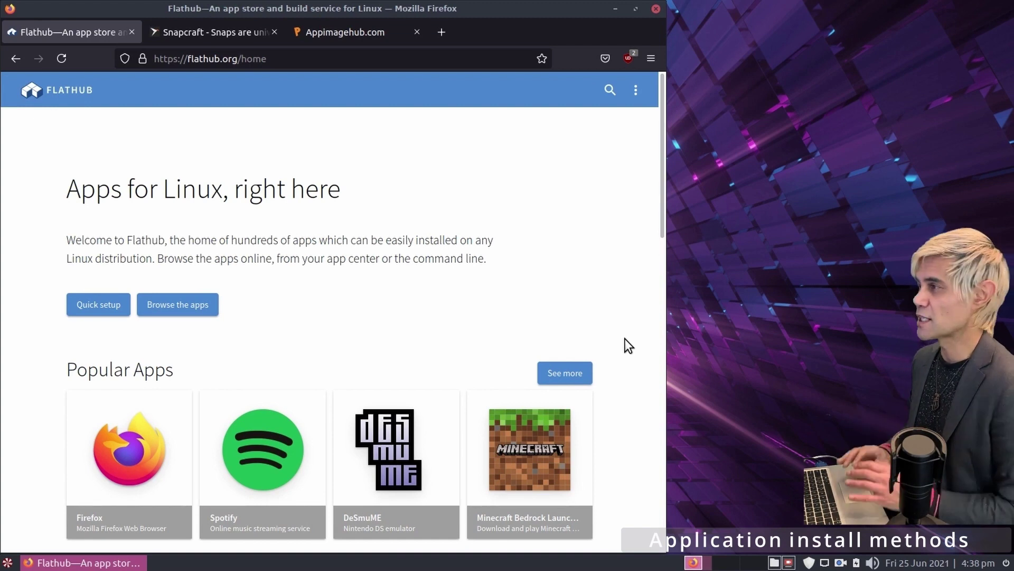
# - Cycle through the Snapcraft, AppImageHub and Flathub tabs, then minimise Firefox
pyautogui.click(220, 33)
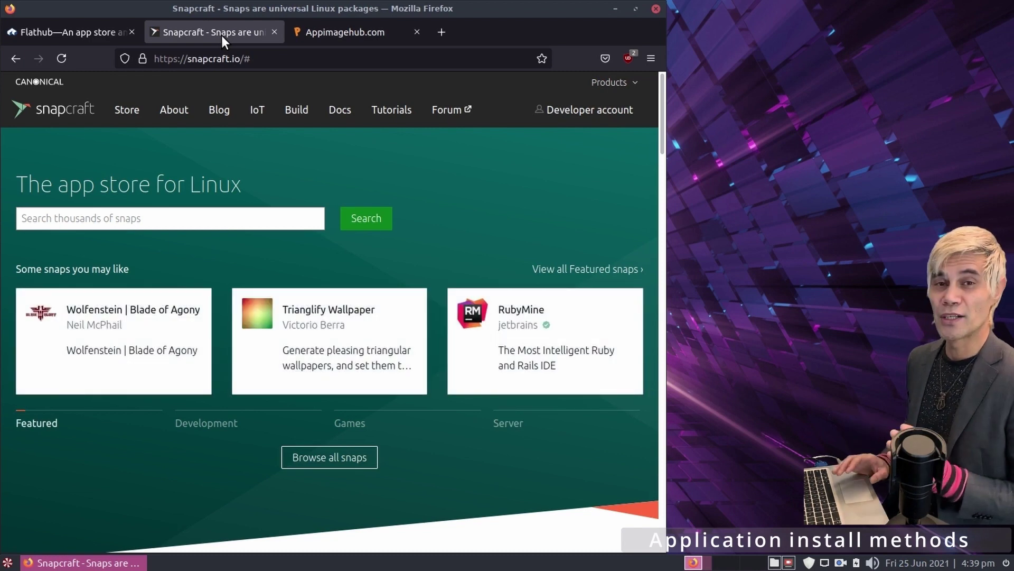
pyautogui.click(334, 29)
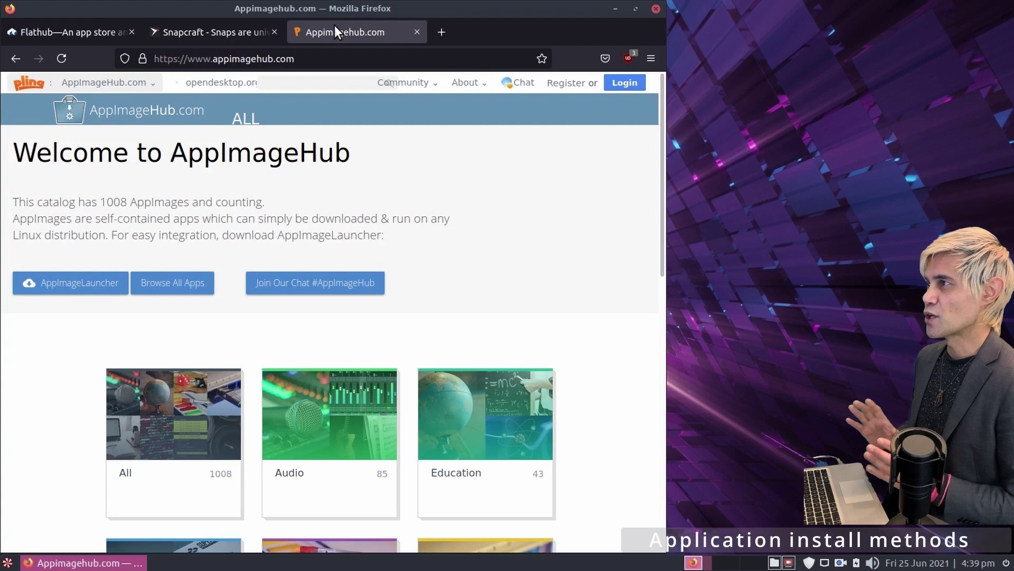
pyautogui.click(198, 31)
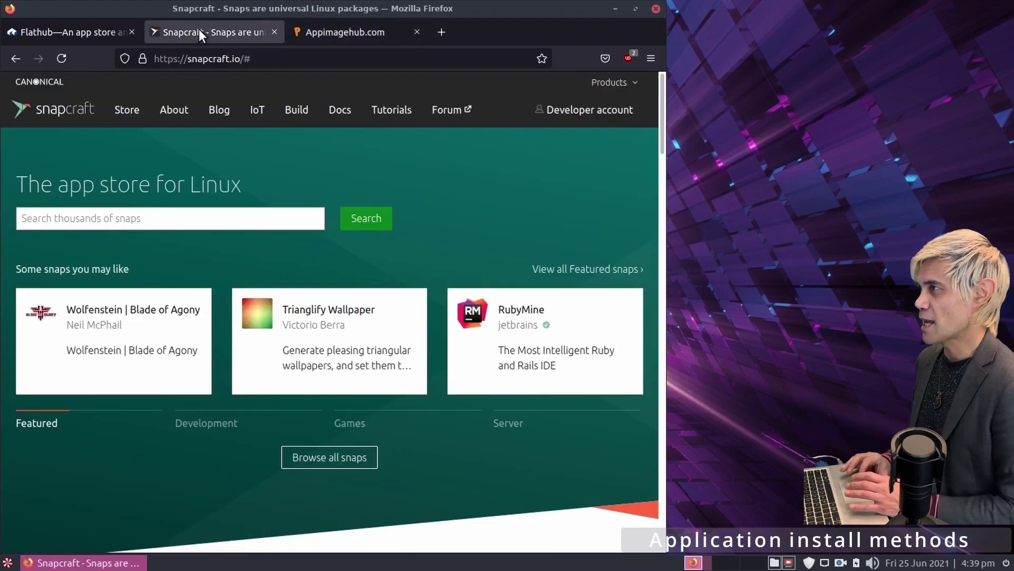
pyautogui.click(66, 33)
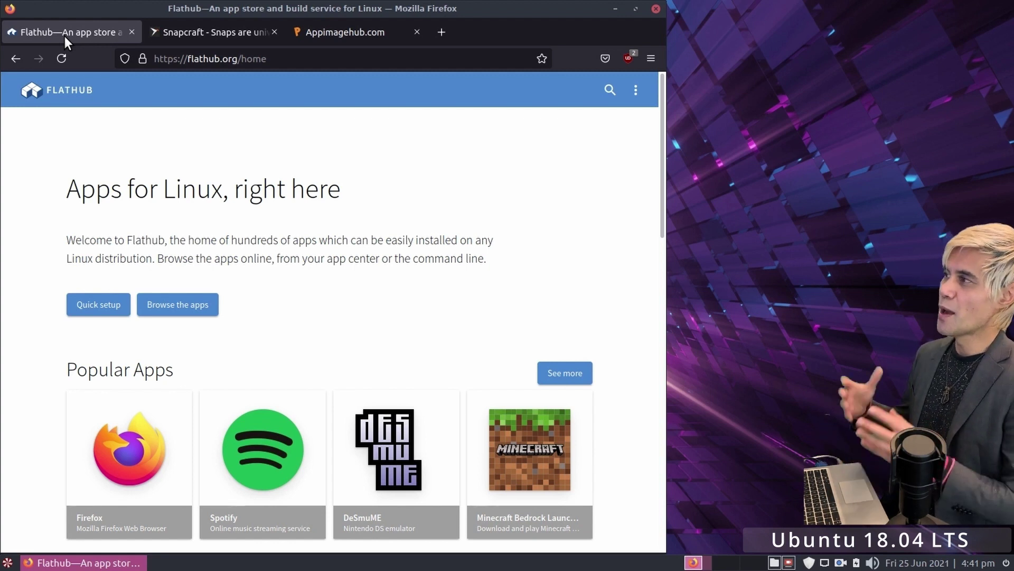
pyautogui.click(211, 33)
pyautogui.click(328, 33)
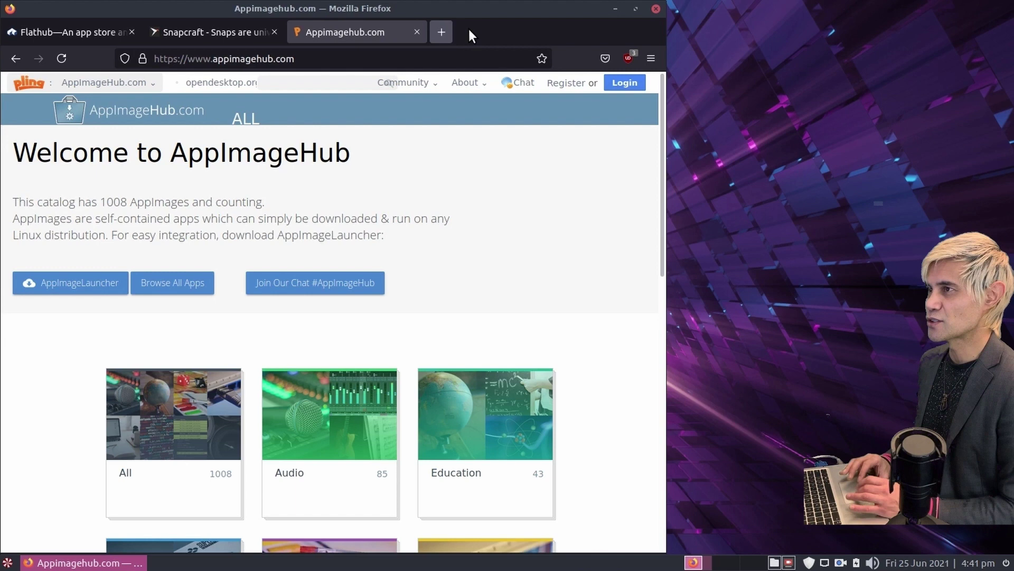
pyautogui.click(615, 8)
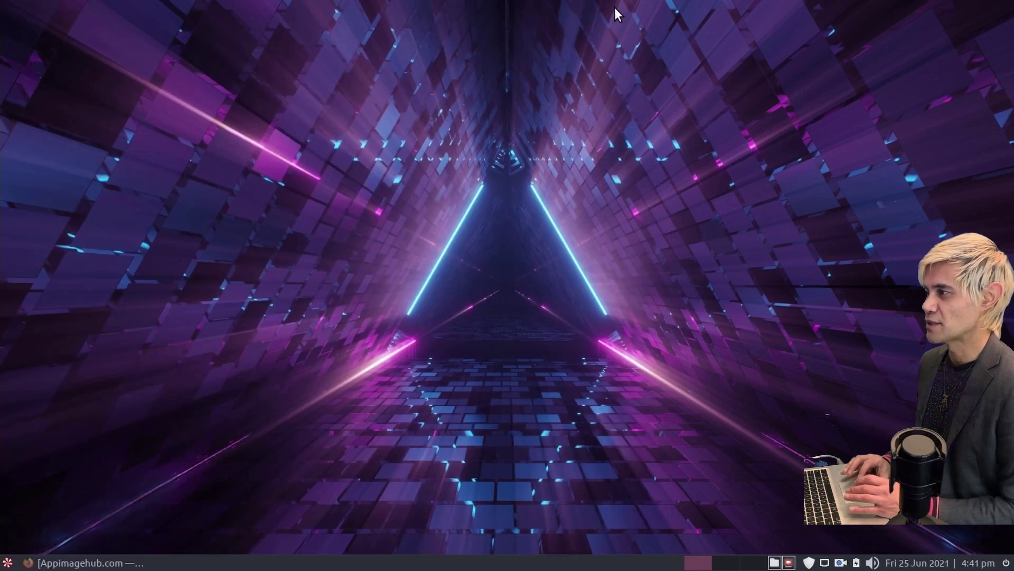
# - Install Timeshift from Software Manager, authorising with the administrator password
pyautogui.click(7, 562)
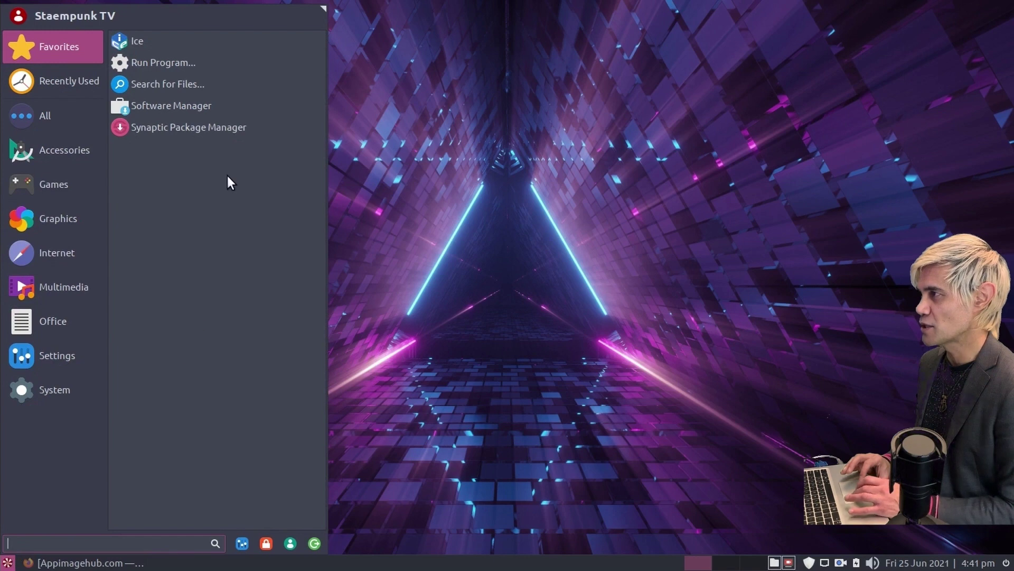
pyautogui.click(220, 106)
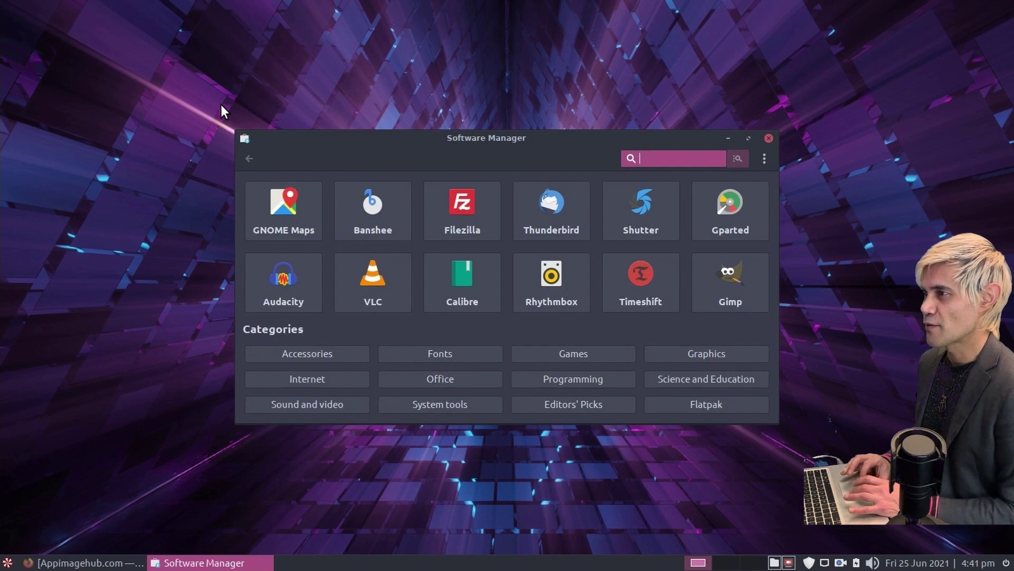
pyautogui.click(640, 283)
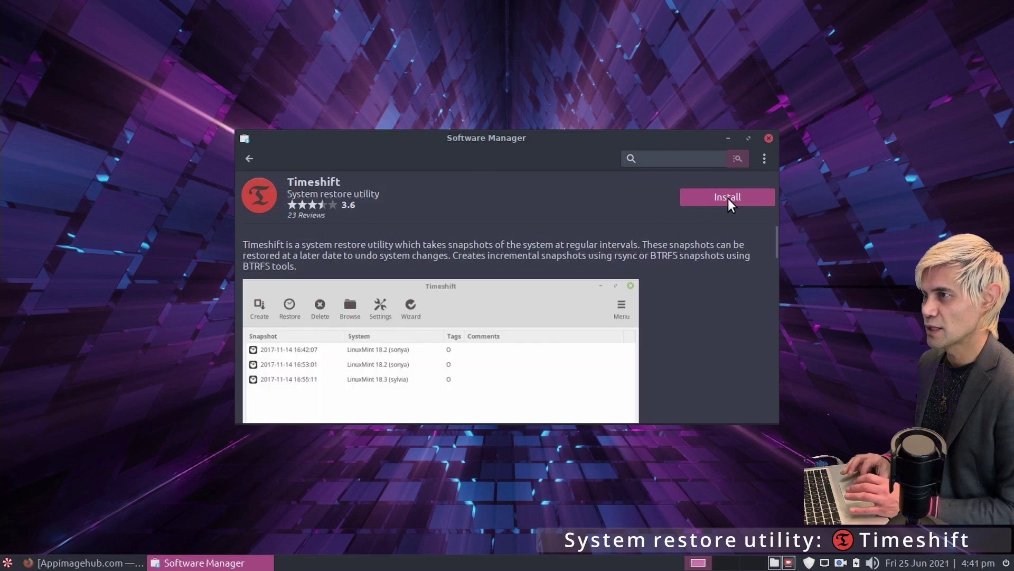
pyautogui.click(728, 198)
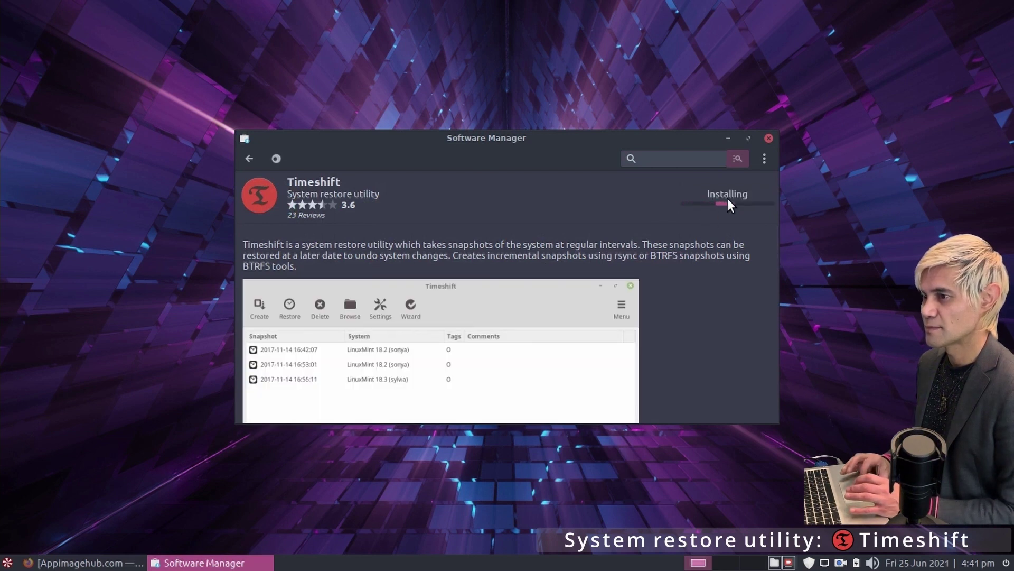
pyautogui.write('••••••••')
pyautogui.press('Return')
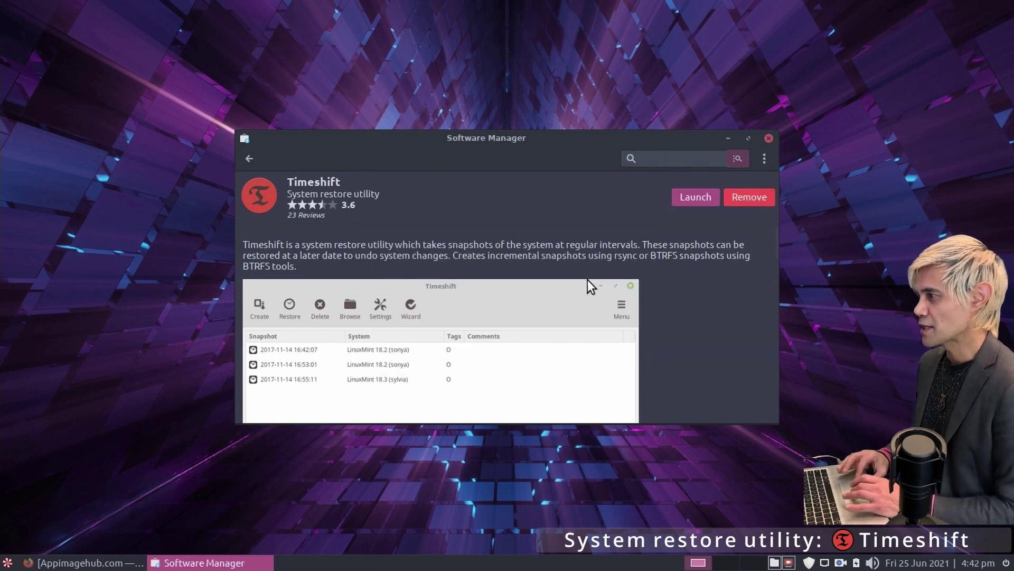
# - Search the menu for 'time' and add Timeshift to Favorites
pyautogui.click(8, 561)
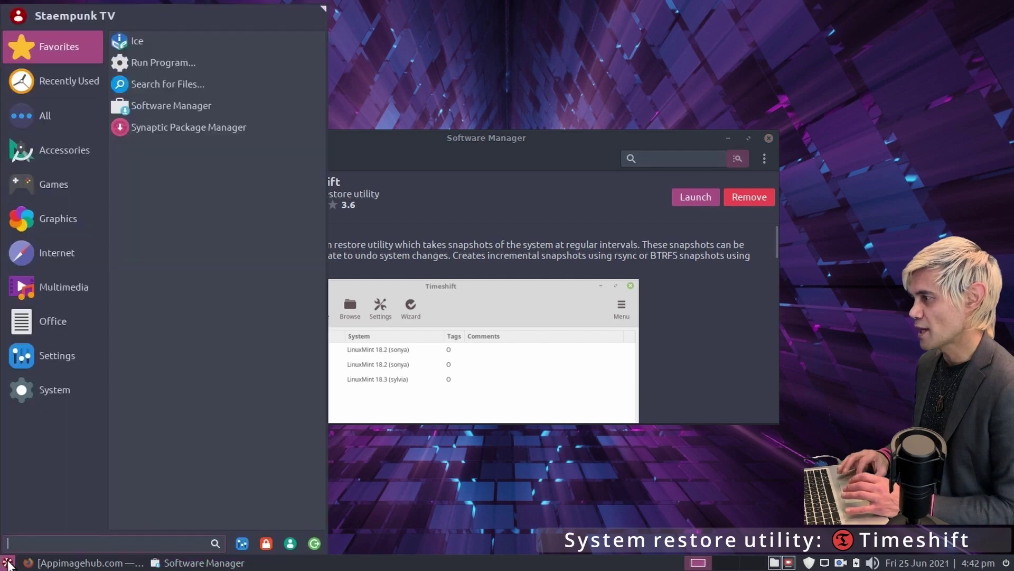
pyautogui.write('time')
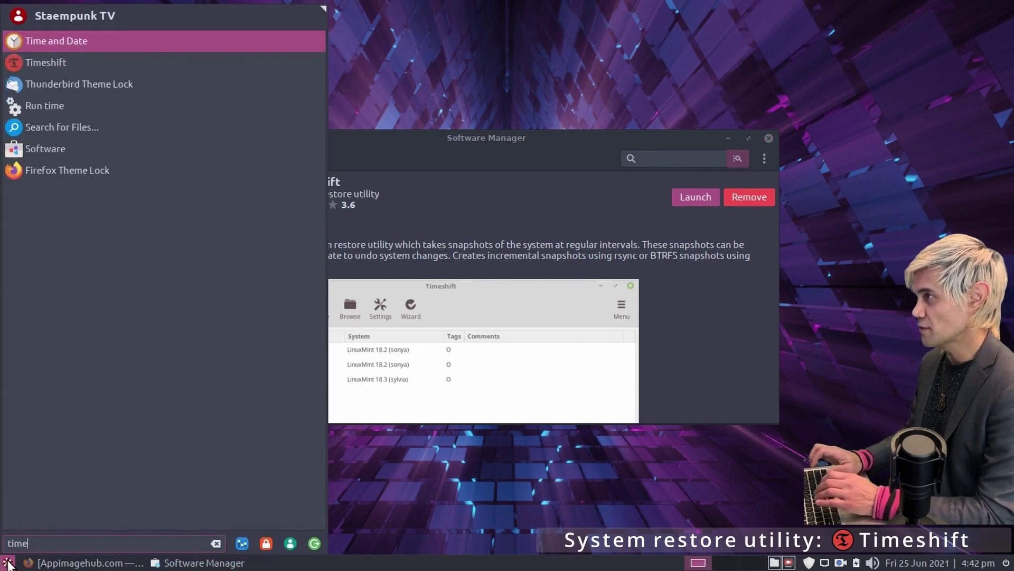
pyautogui.rightClick(69, 64)
pyautogui.click(158, 96)
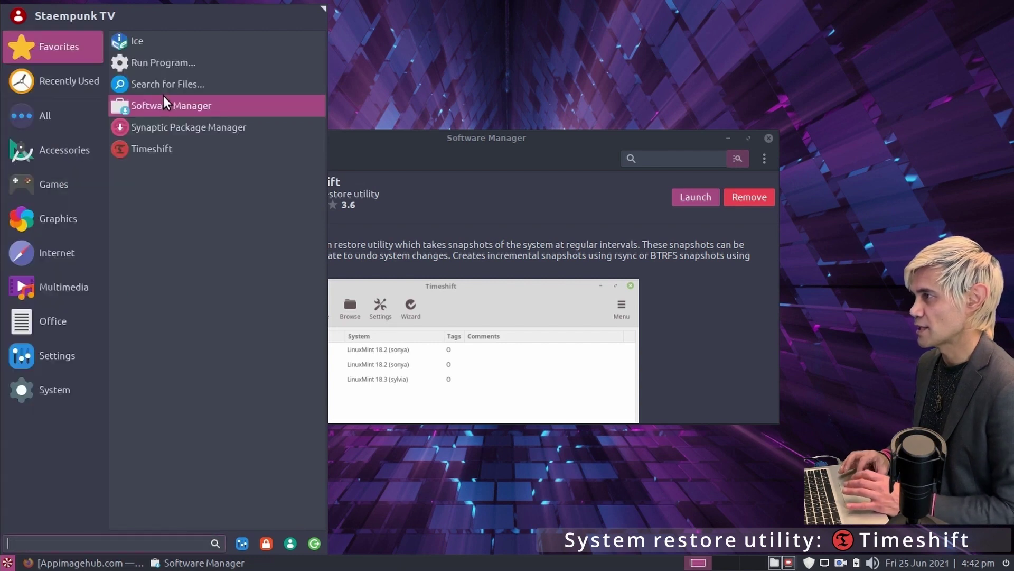
# - Launch Timeshift and authenticate with the administrator password
pyautogui.click(197, 150)
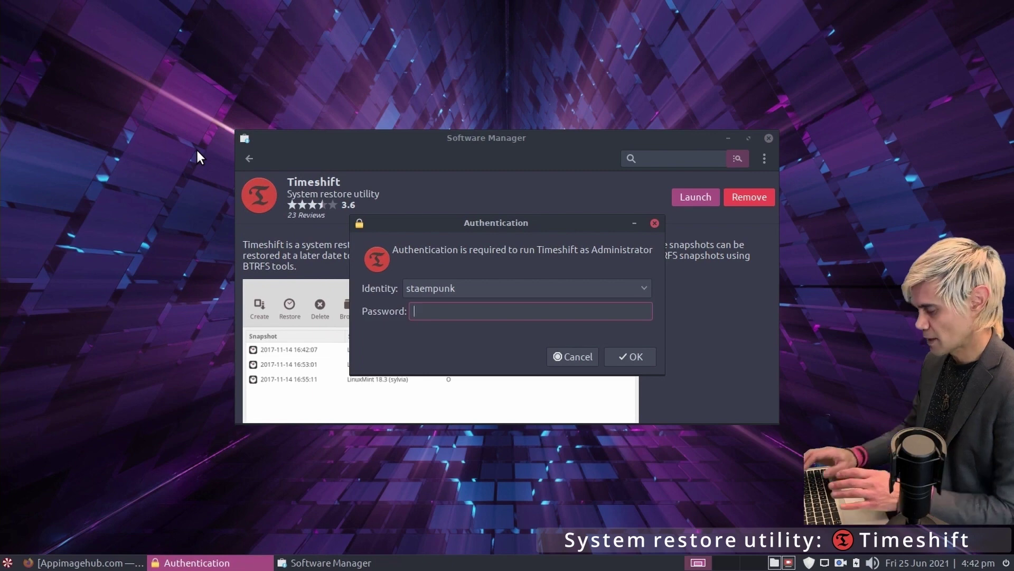
pyautogui.write('******')
pyautogui.press('Return')
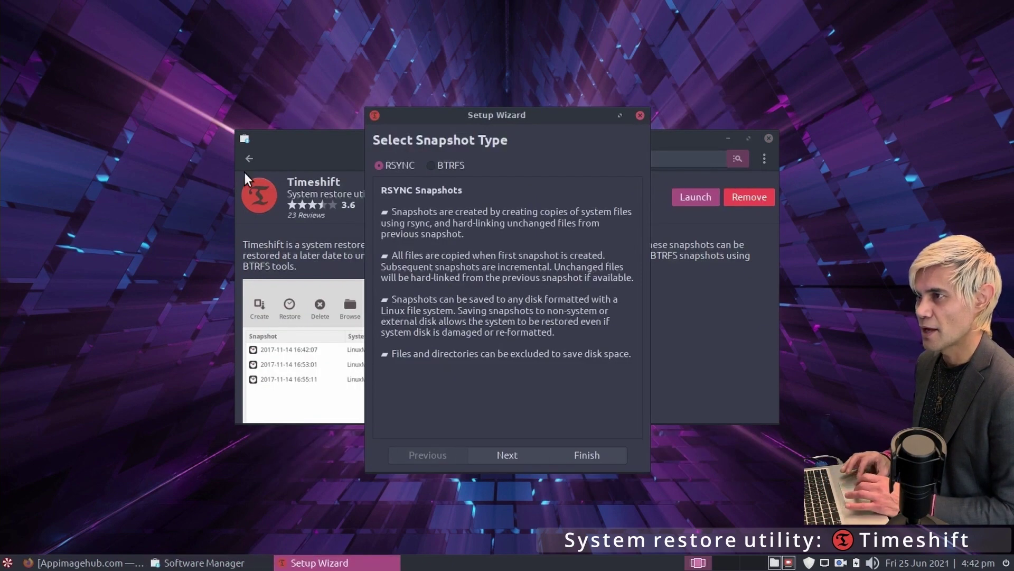
# - Run the Setup Wizard with RSYNC snapshots on dm-0 and a Daily schedule
pyautogui.click(730, 139)
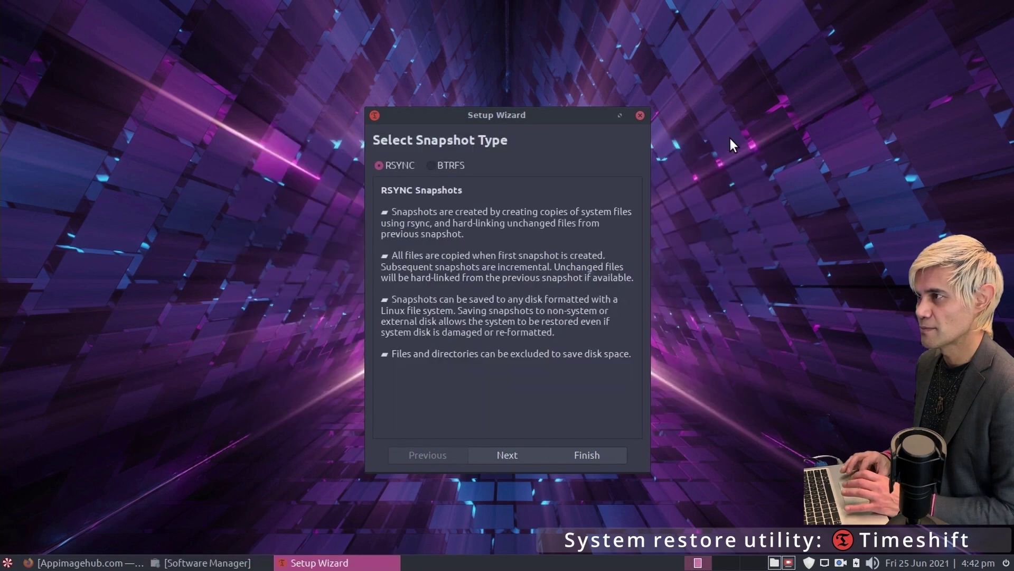
pyautogui.click(506, 454)
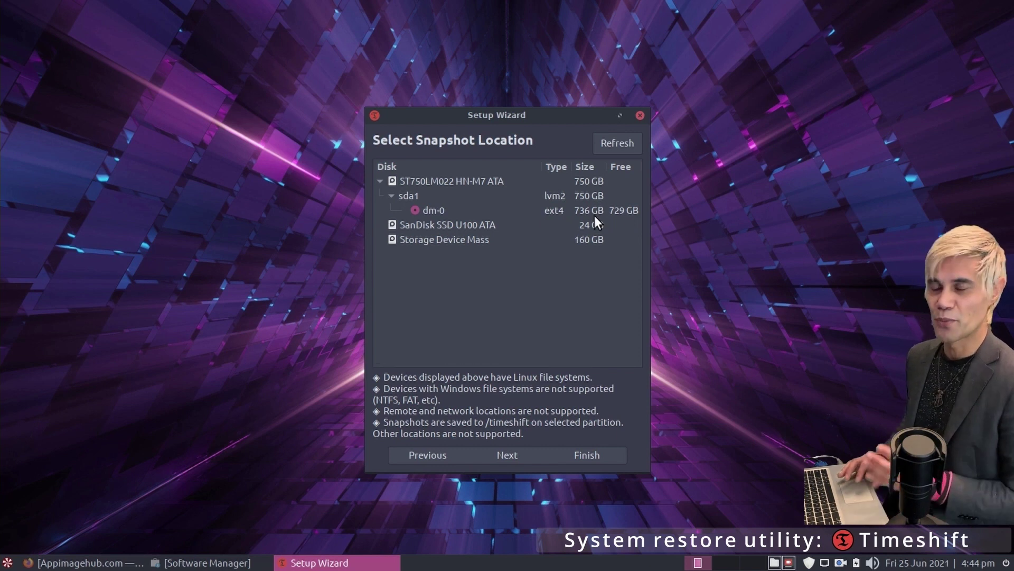
pyautogui.click(509, 455)
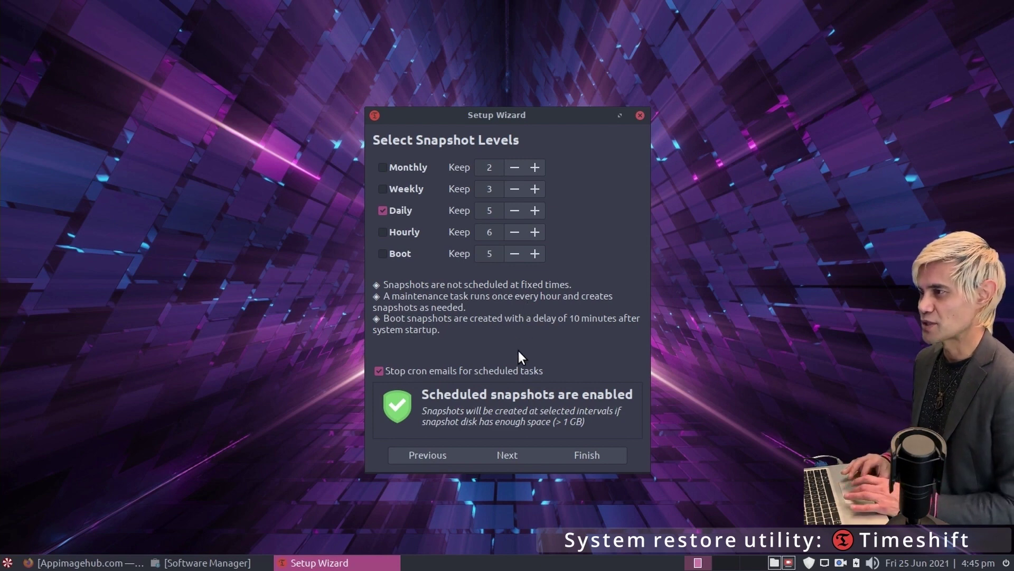
pyautogui.click(503, 452)
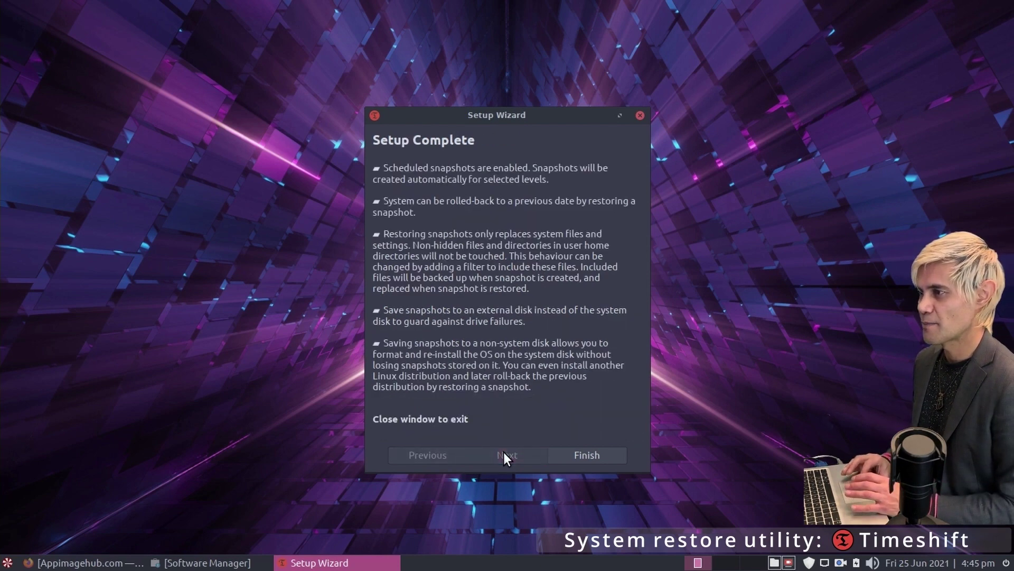
pyautogui.click(612, 454)
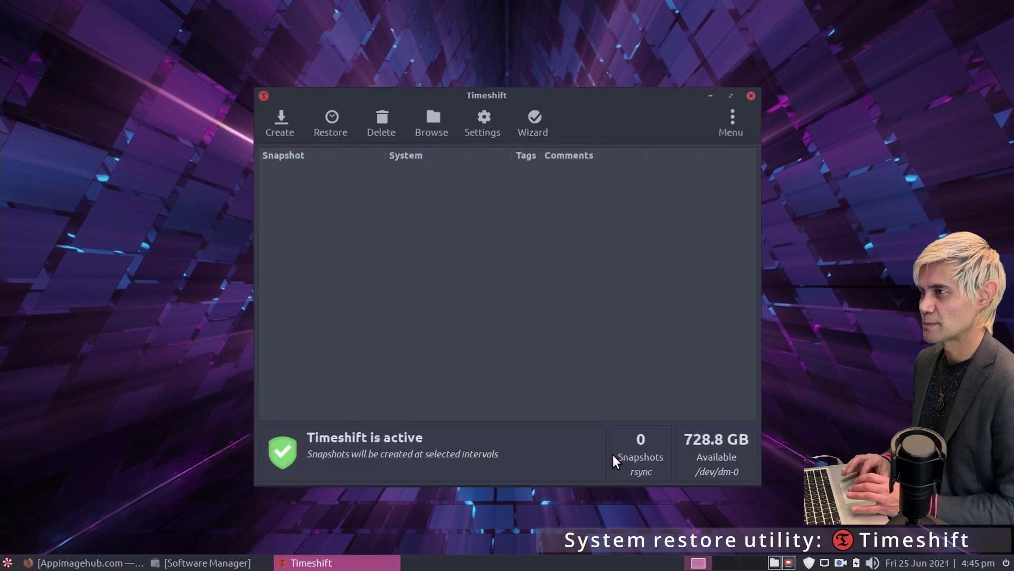
pyautogui.click(486, 114)
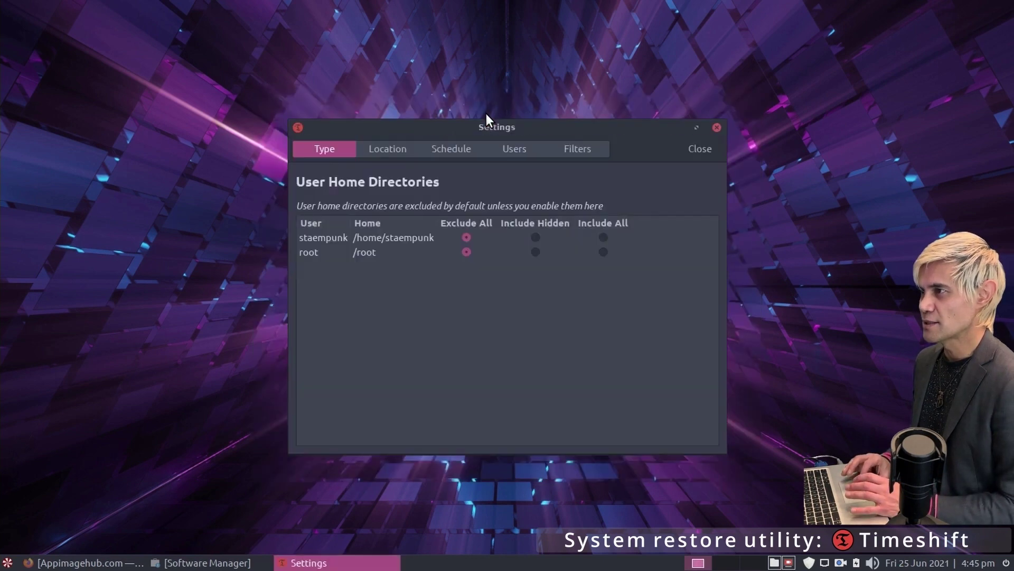
pyautogui.click(521, 150)
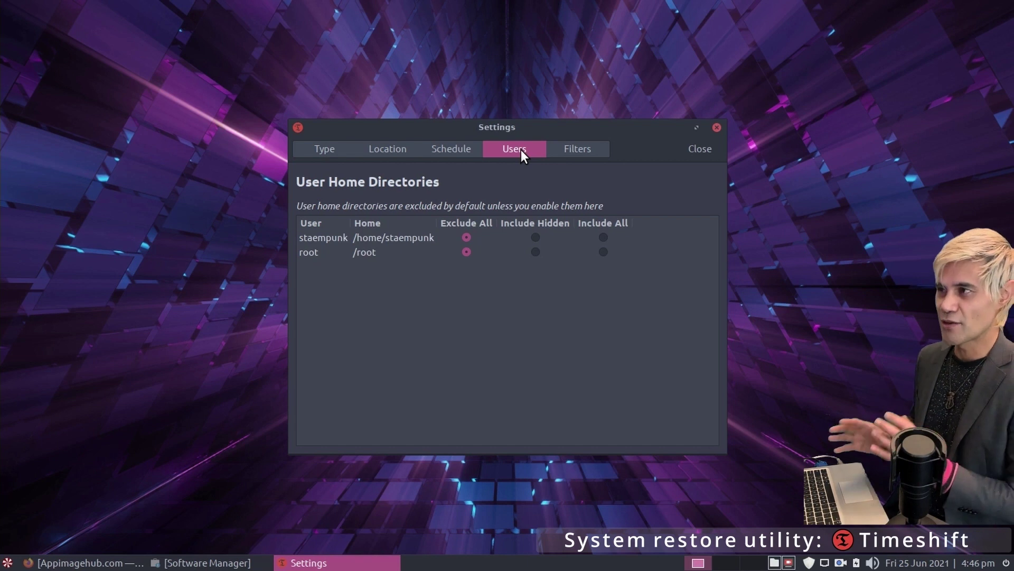
pyautogui.click(571, 235)
pyautogui.click(603, 237)
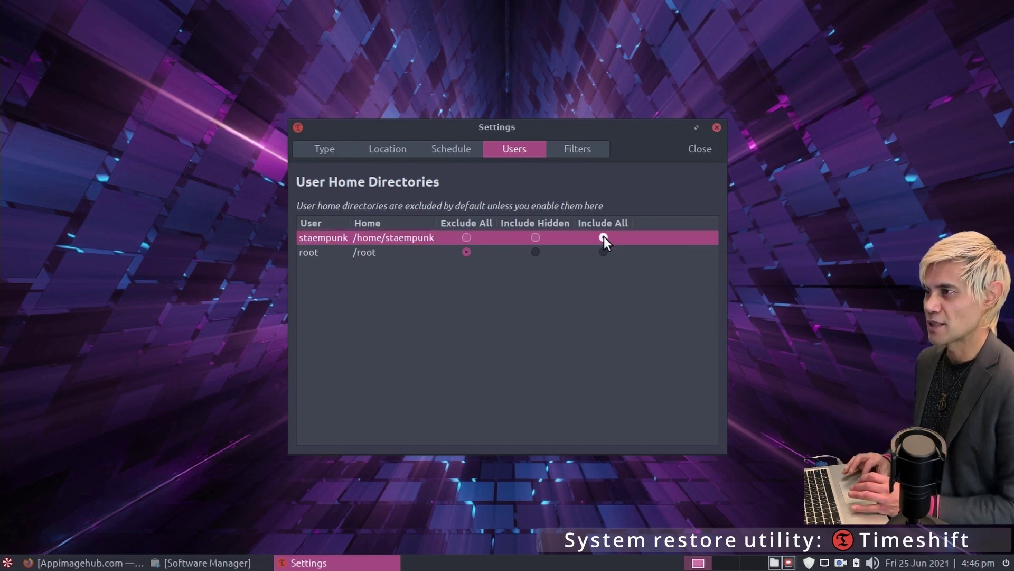
pyautogui.click(603, 252)
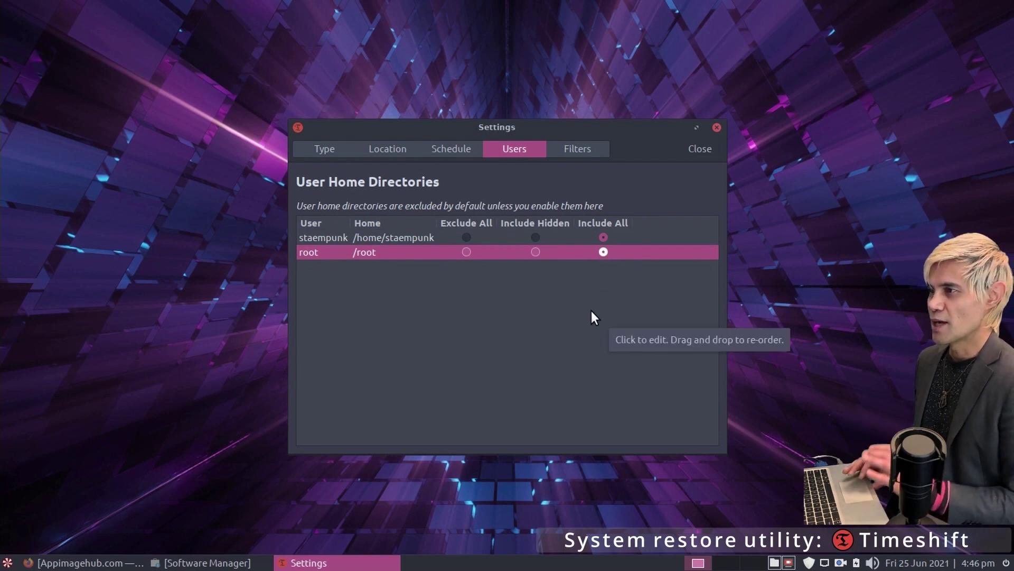
pyautogui.click(385, 150)
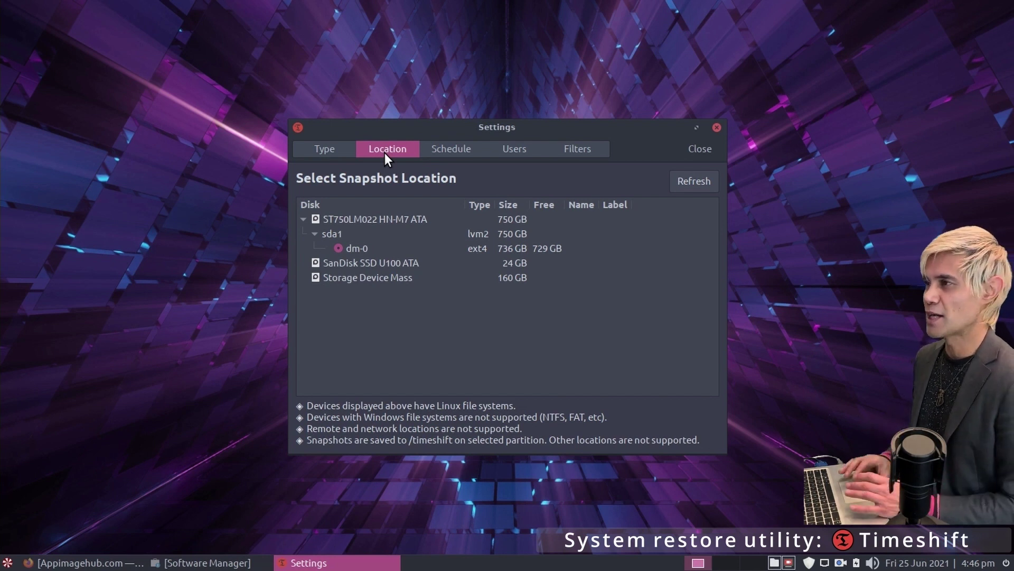
pyautogui.click(515, 148)
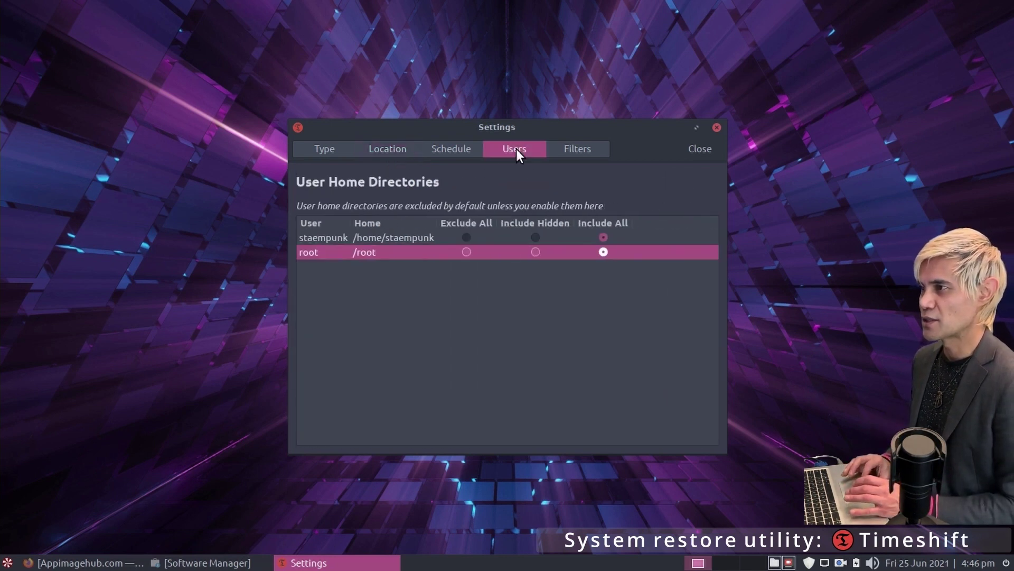
pyautogui.click(466, 238)
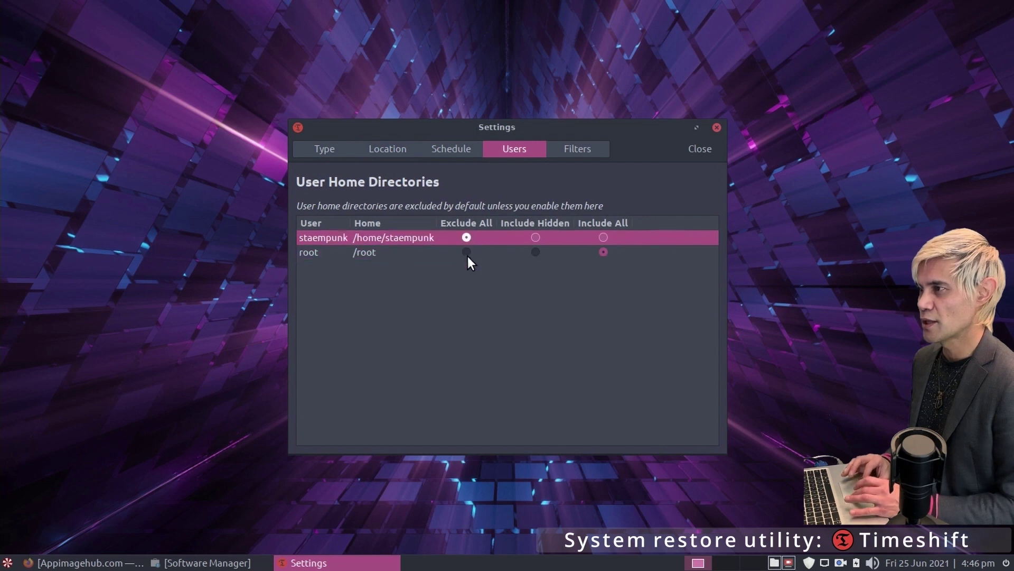
pyautogui.click(466, 252)
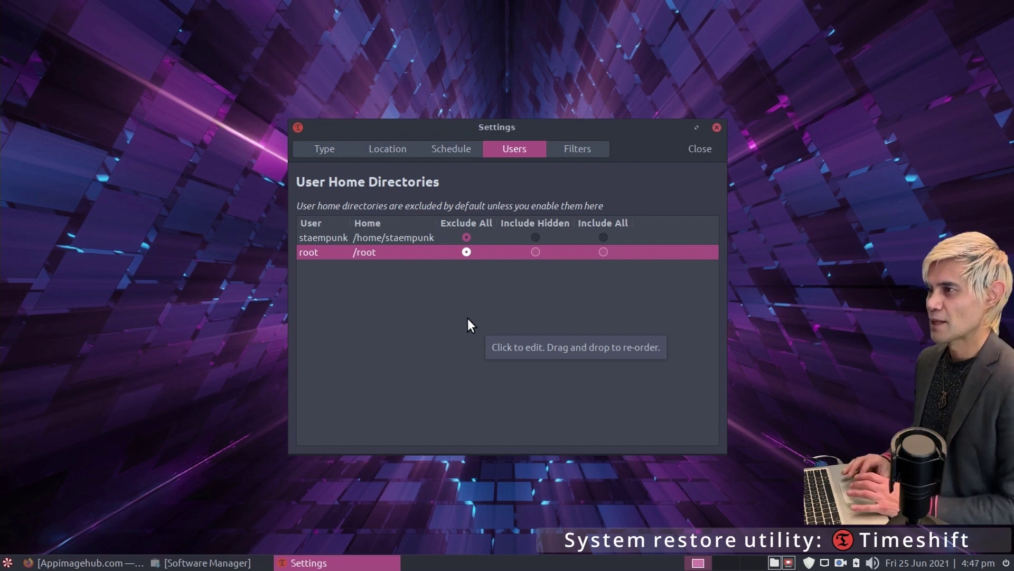
pyautogui.click(700, 151)
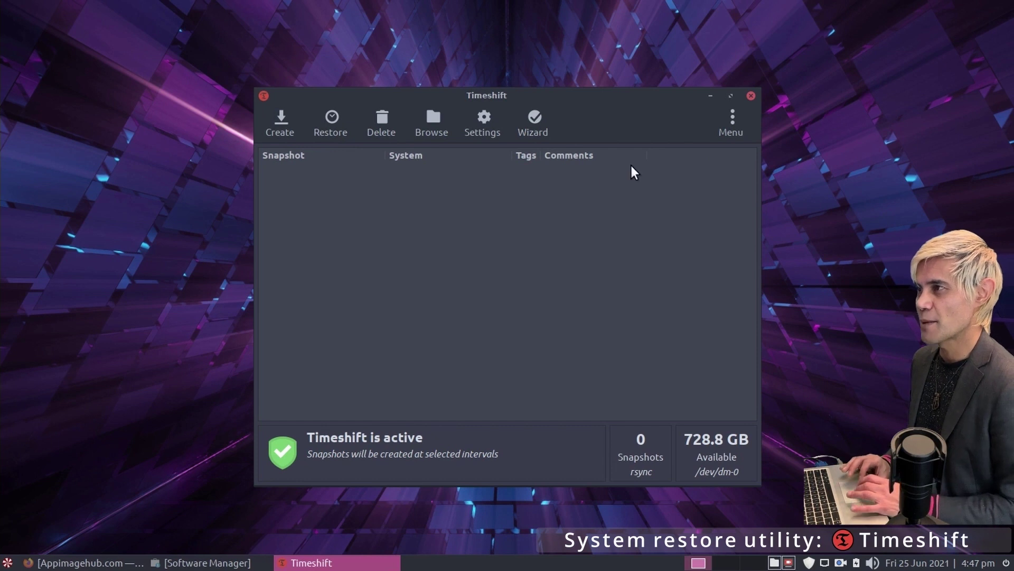
# - Close the Timeshift main window
pyautogui.click(750, 95)
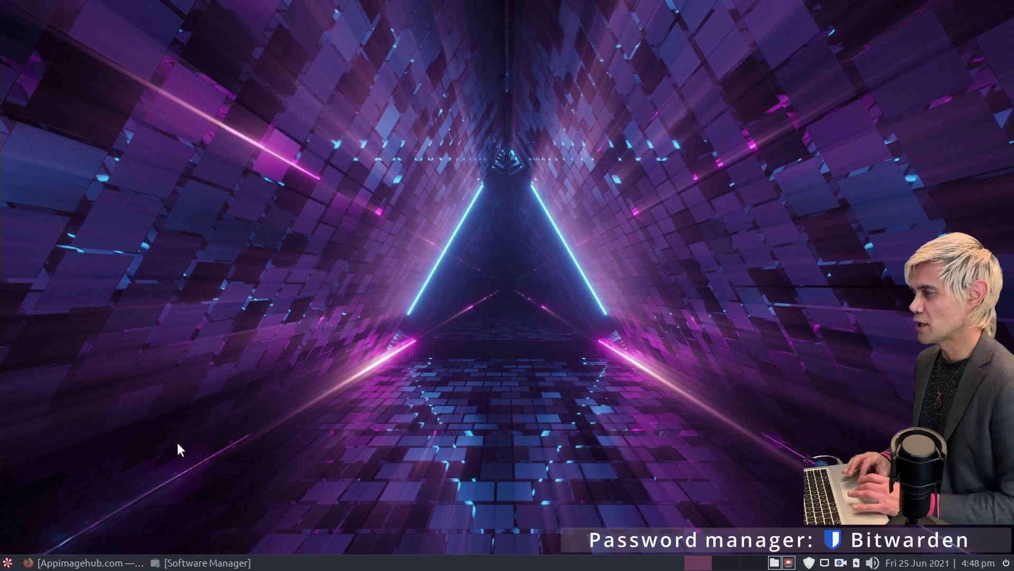
# - Search 'bitwarden' in a new Firefox tab and open Bitwarden's download page at the Desktop section
pyautogui.click(80, 562)
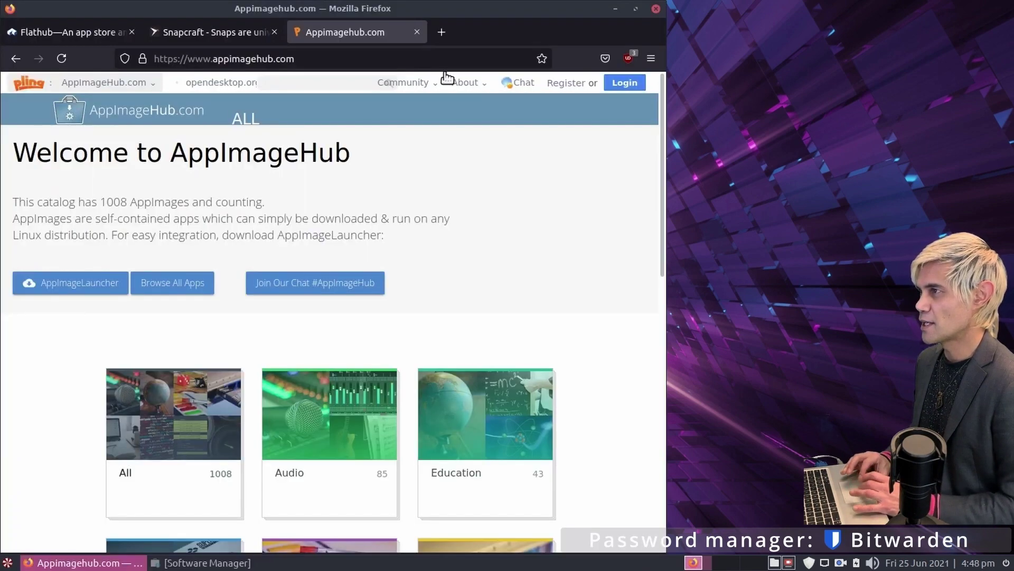
pyautogui.click(439, 30)
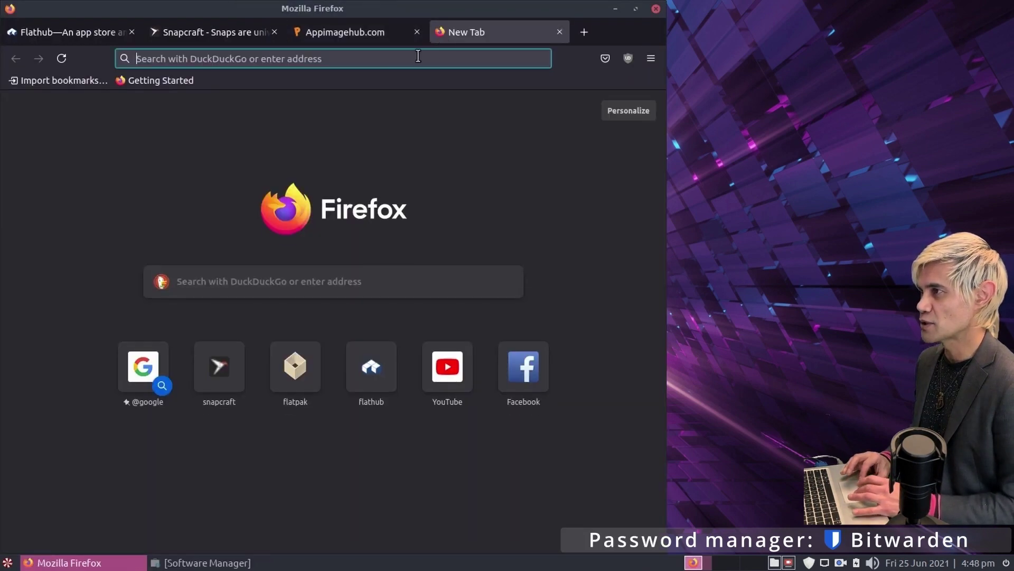
pyautogui.click(414, 57)
pyautogui.write('bi')
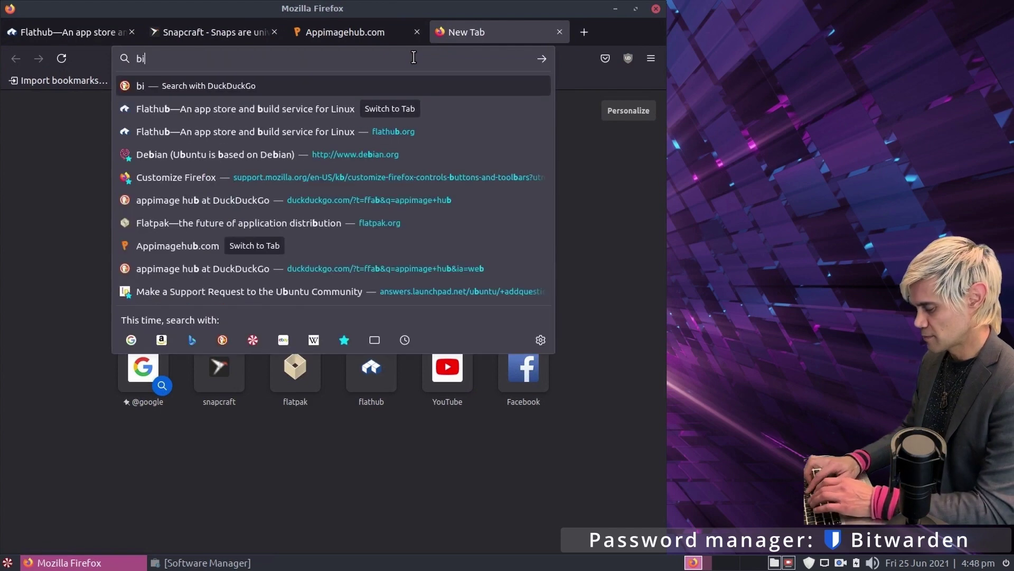
pyautogui.write('twarden')
pyautogui.press('Return')
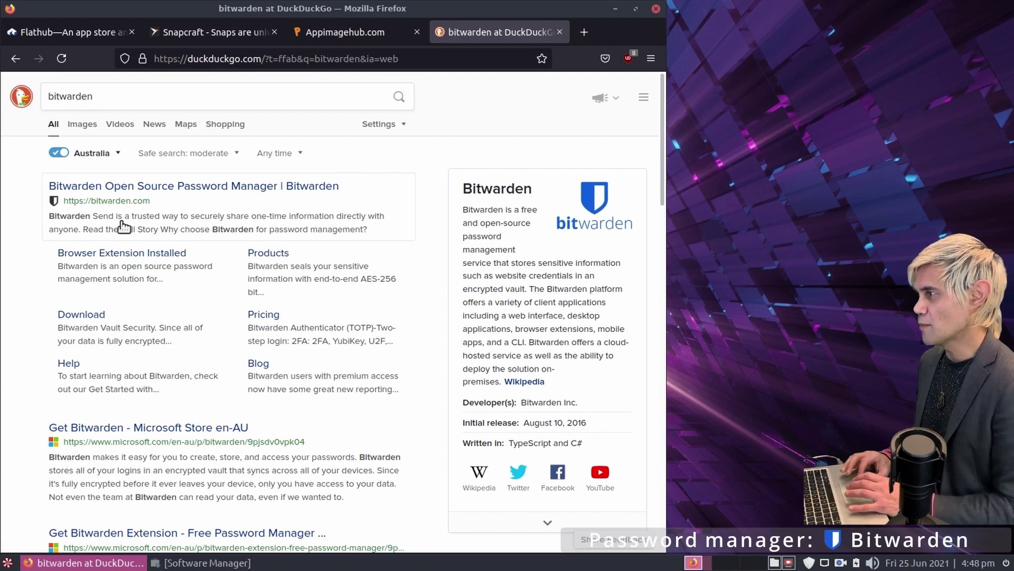
pyautogui.click(91, 316)
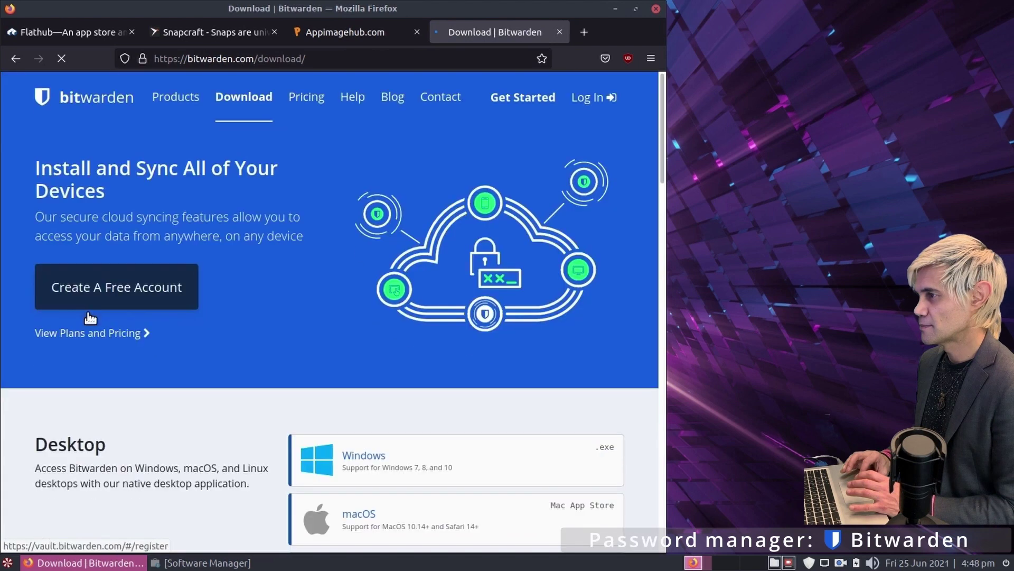
pyautogui.scroll(-4, 88, 312)
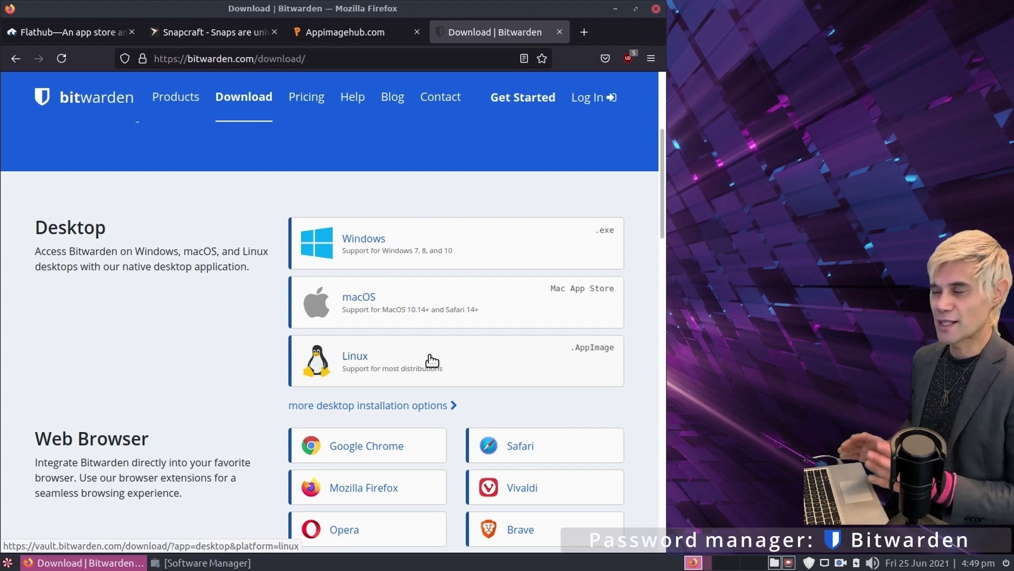
# - Download the Bitwarden Linux AppImage, open it with AppImageLauncher, and integrate and run it
pyautogui.click(432, 360)
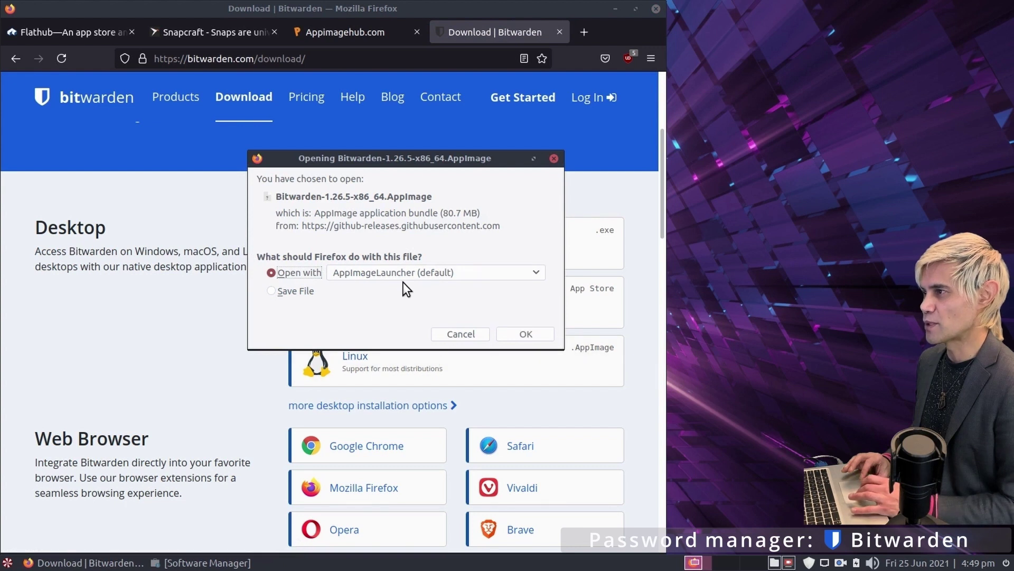
pyautogui.click(525, 334)
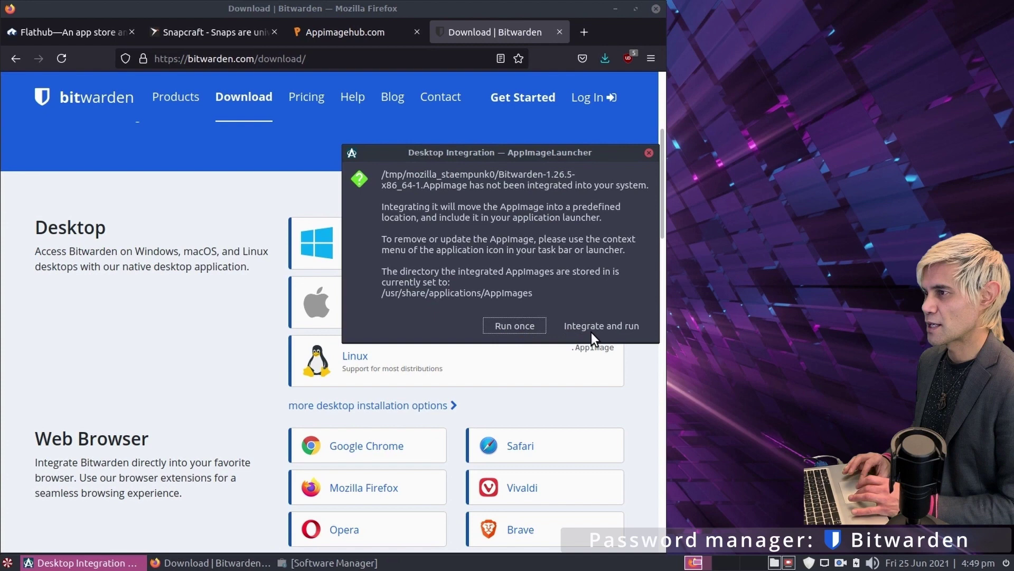
pyautogui.click(600, 326)
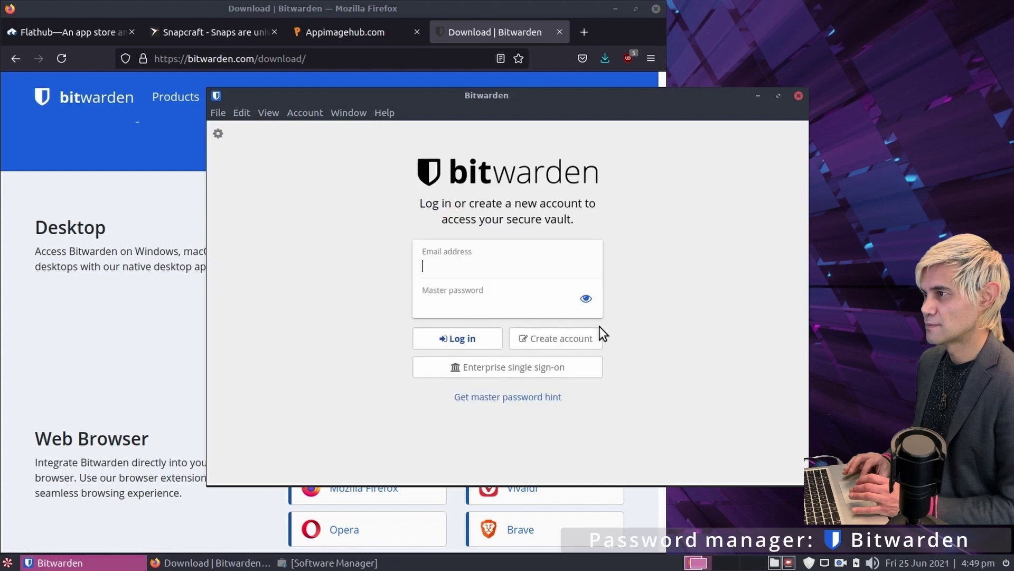
# - Log in to the Bitwarden desktop app with the account email and master password
pyautogui.moveTo(679, 97); pyautogui.dragTo(528, 93)
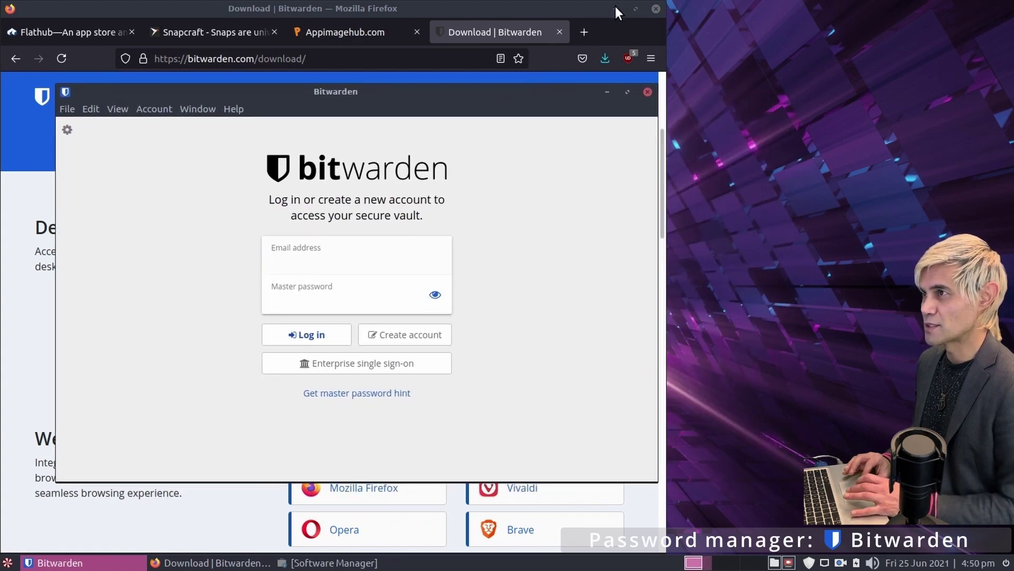
pyautogui.click(615, 6)
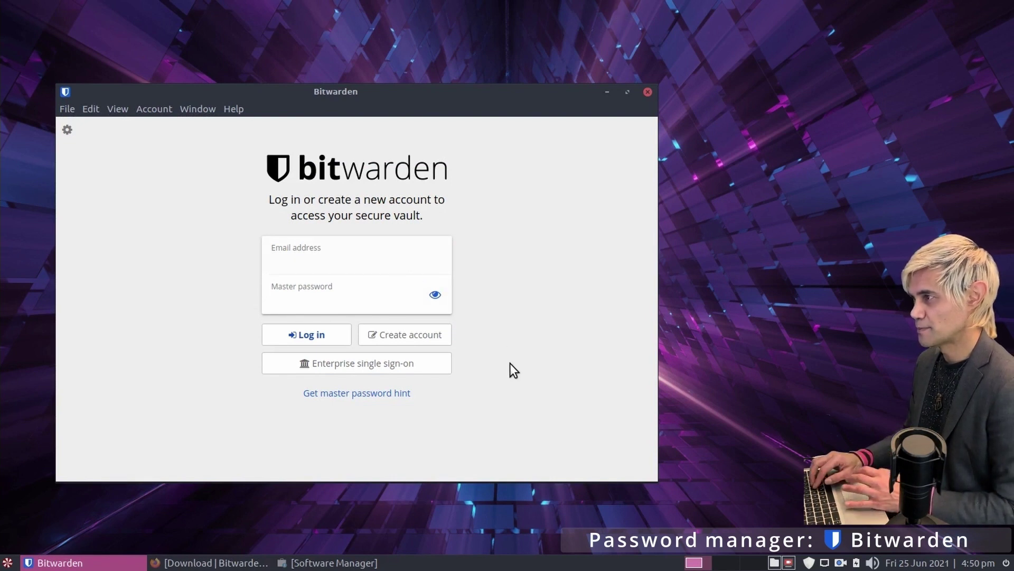
pyautogui.write('user@example.com')
pyautogui.press('Tab')
pyautogui.write('password')
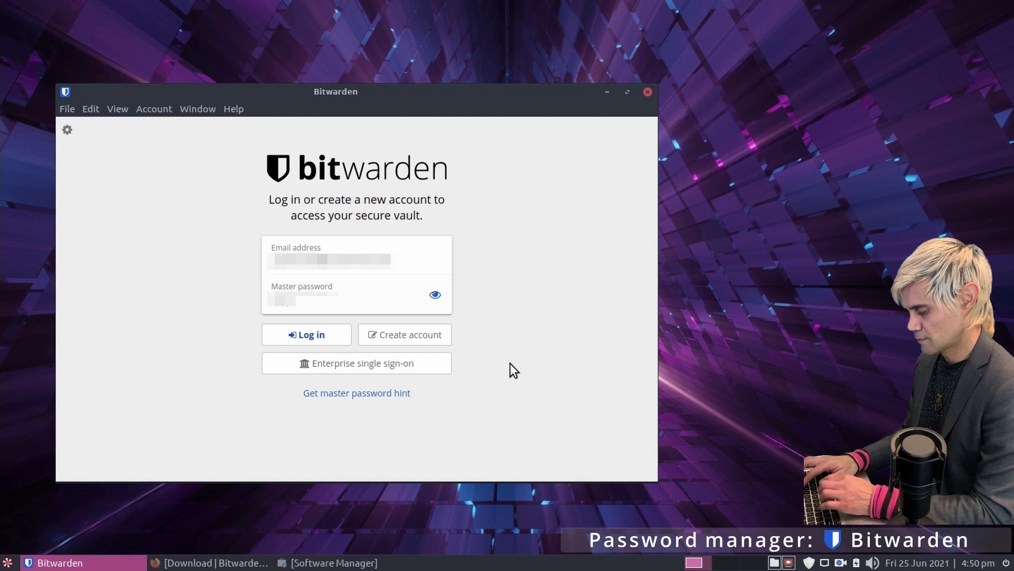
pyautogui.press('Return')
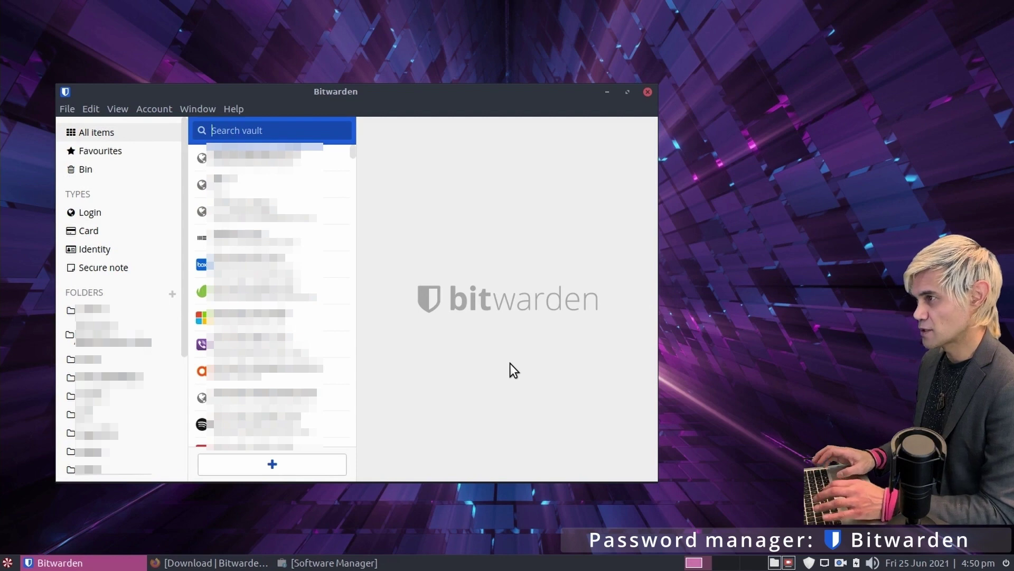
# - Set clipboard clearing to 5 minutes, hide website icons, enable tray icon, dark theme, then unlock the vault
pyautogui.hotkey('ctrl', ',')
pyautogui.click(240, 364)
pyautogui.click(248, 459)
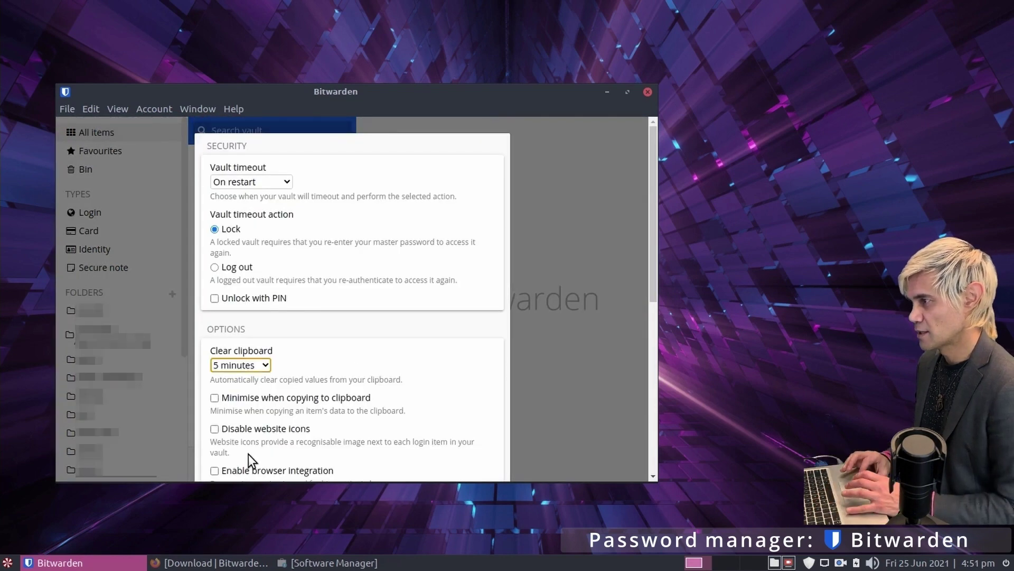
pyautogui.click(214, 428)
pyautogui.scroll(-3, 370, 433)
pyautogui.click(214, 414)
pyautogui.scroll(-4, 232, 381)
pyautogui.click(244, 351)
pyautogui.click(238, 389)
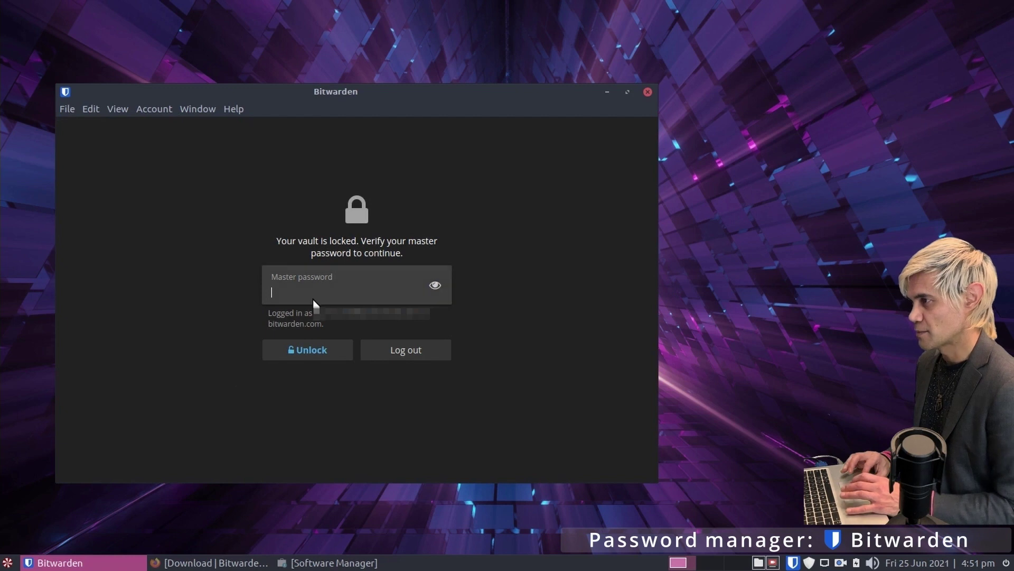
pyautogui.write('********************')
pyautogui.press('Return')
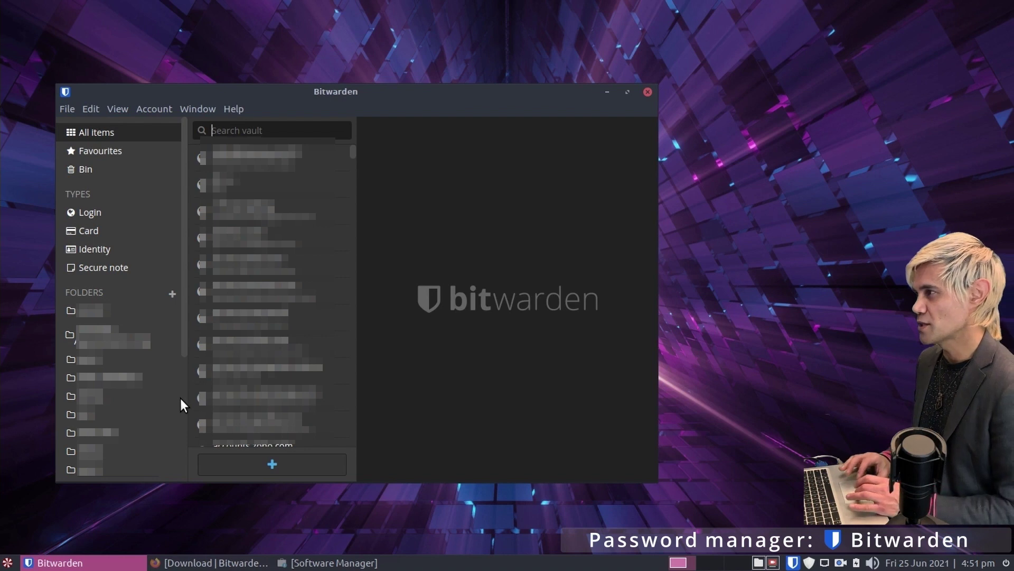
# - Filter to secure notes, read the Update Manjaro note, then close Bitwarden and return to Firefox
pyautogui.click(95, 269)
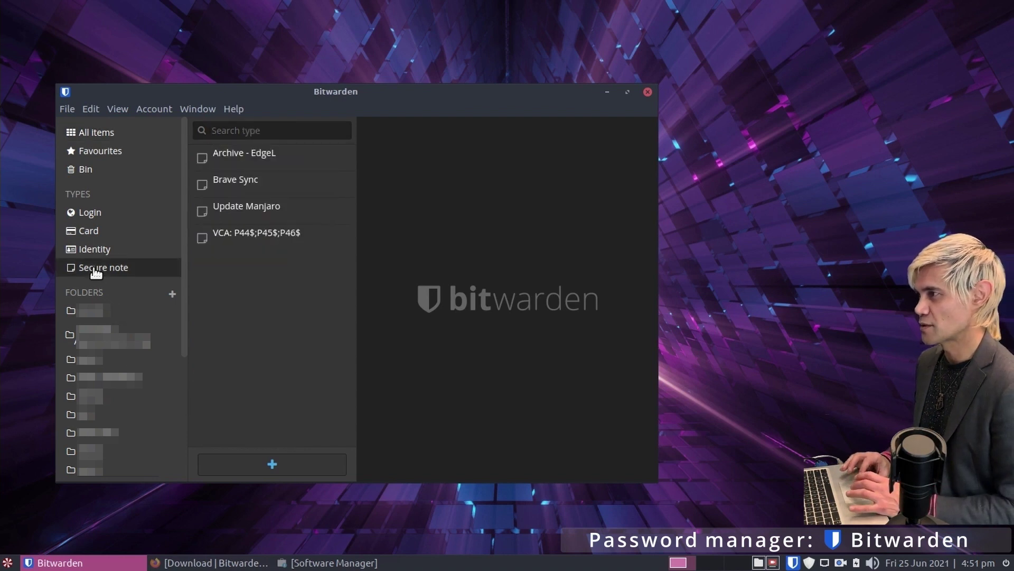
pyautogui.click(253, 210)
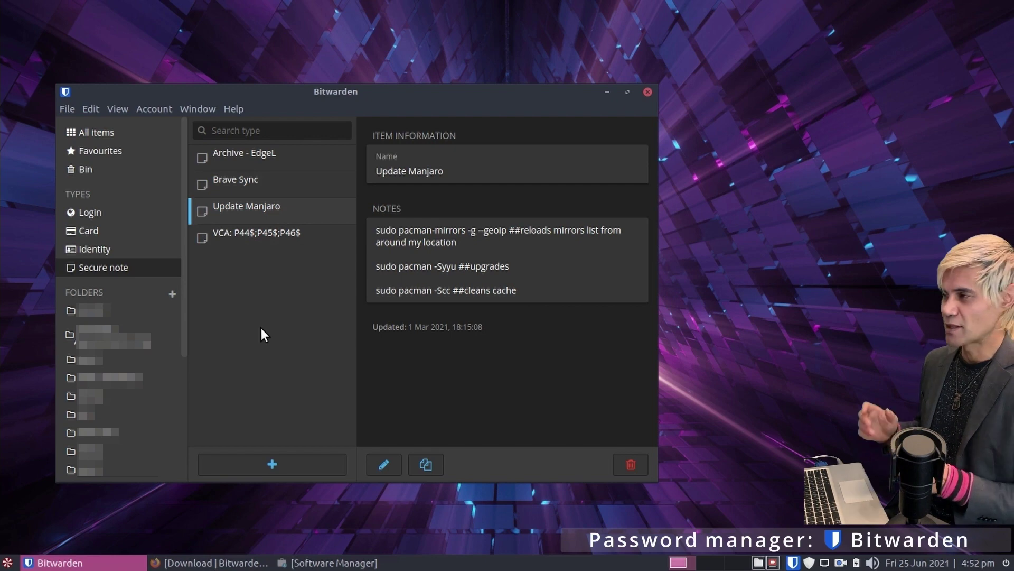
pyautogui.click(648, 92)
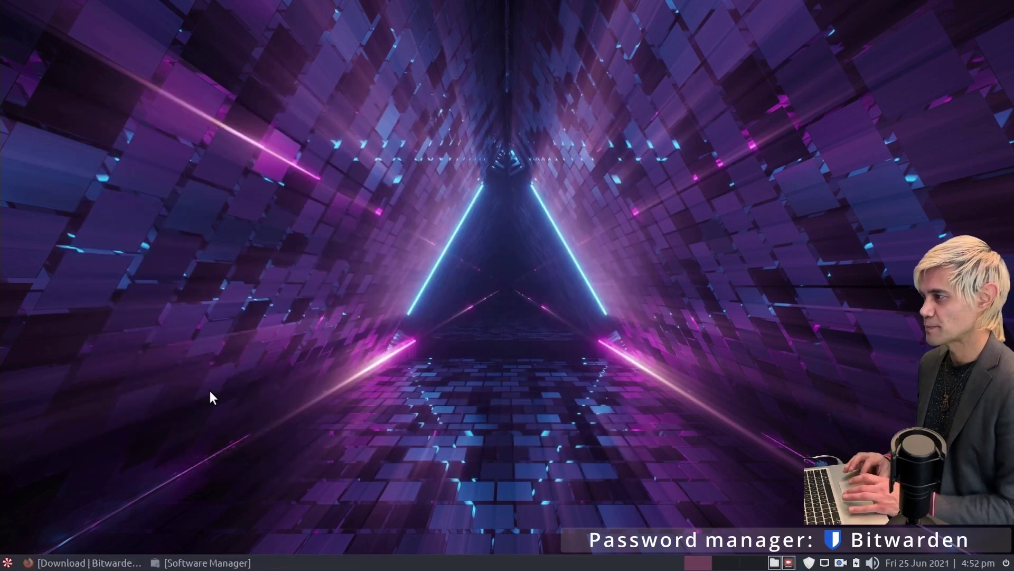
pyautogui.click(82, 563)
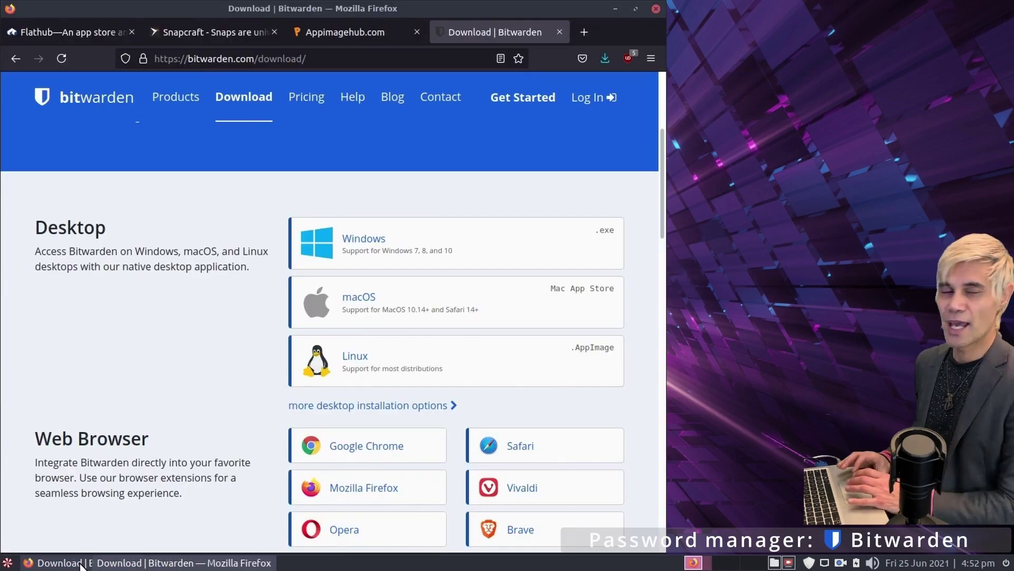
# - Search Firefox add-ons for 'bitwarden' and open the Bitwarden password manager add-on page
pyautogui.click(650, 58)
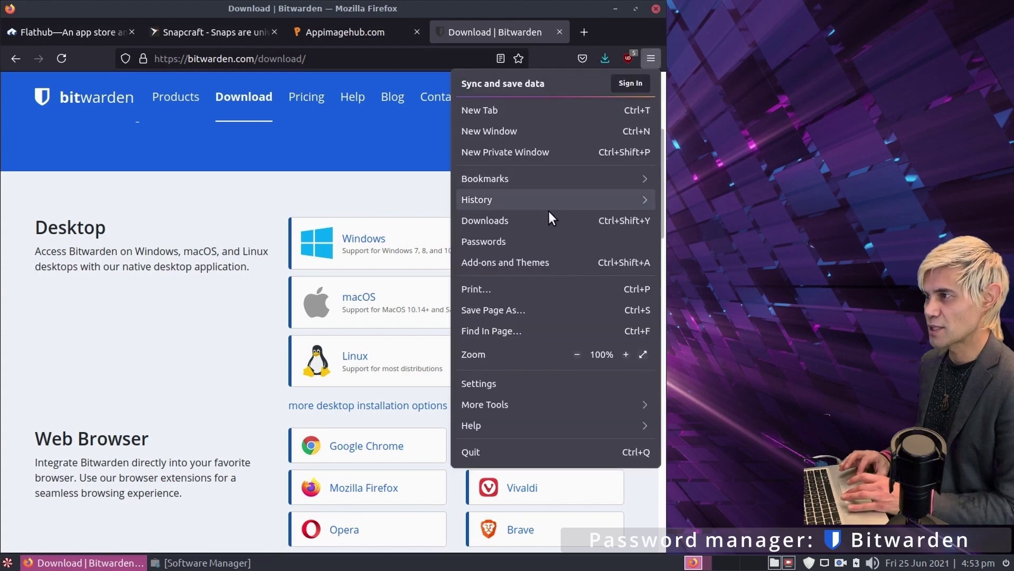
pyautogui.click(537, 262)
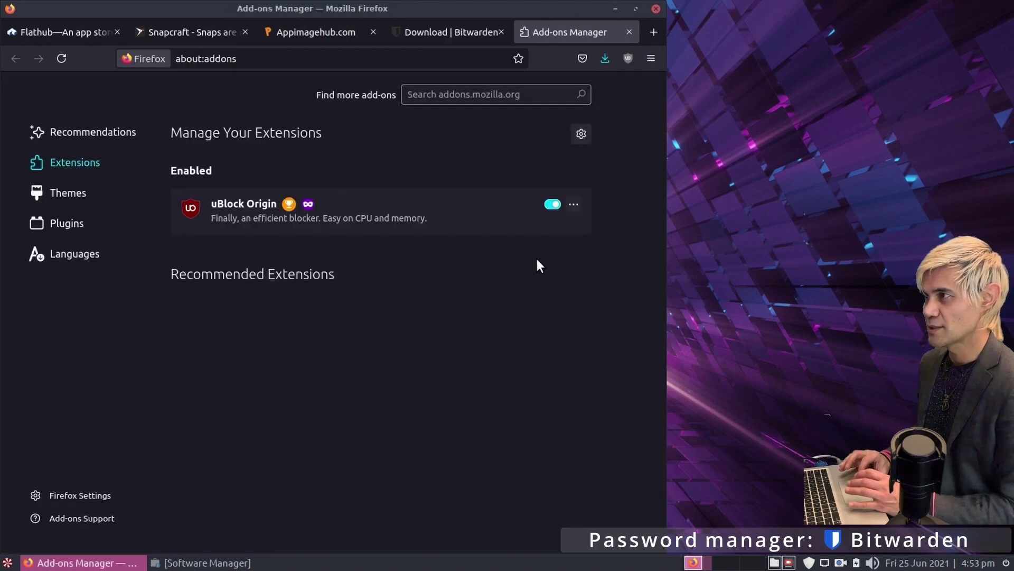
pyautogui.write('bitw')
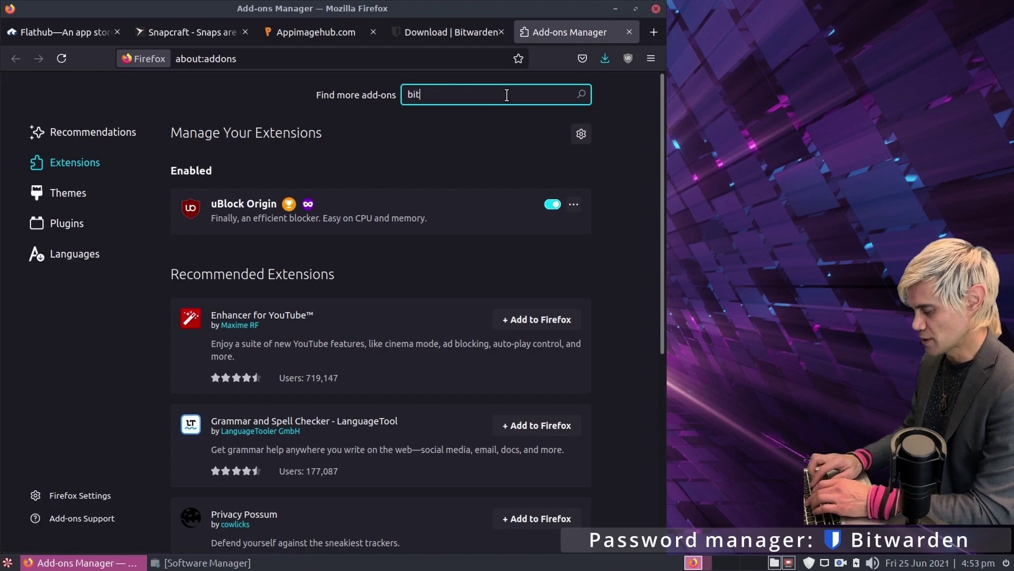
pyautogui.write('arden')
pyautogui.press('Return')
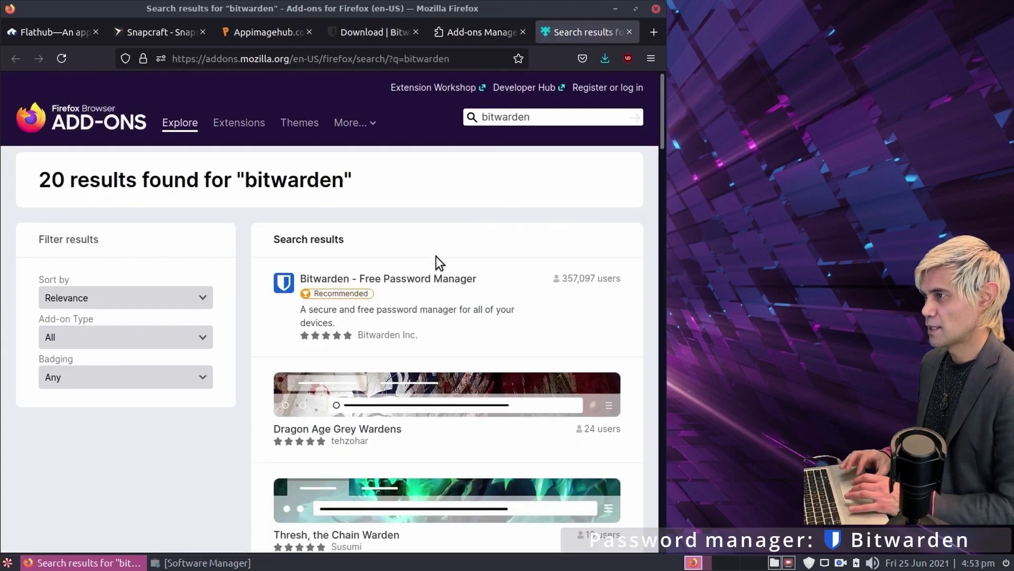
pyautogui.click(423, 280)
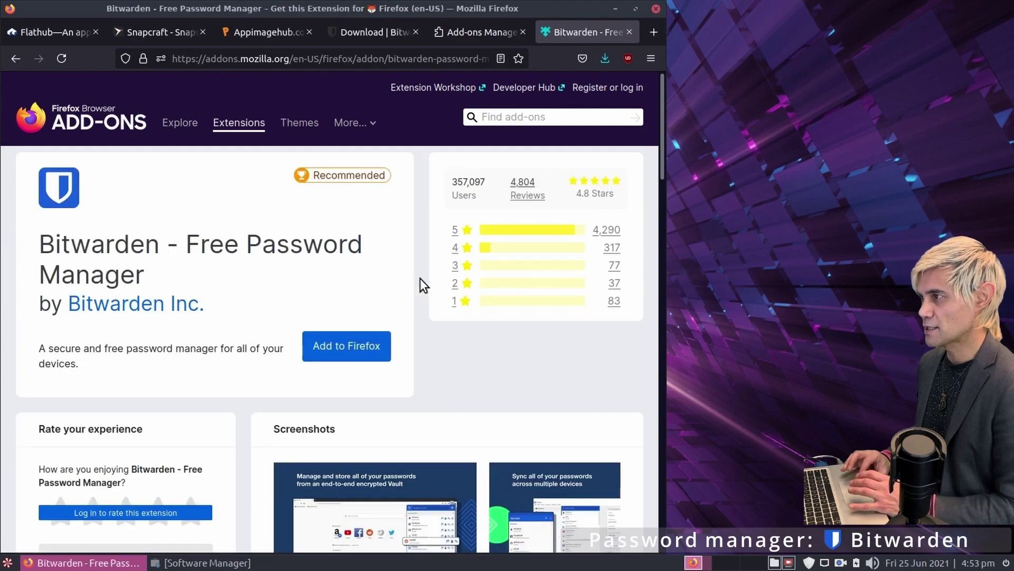
# - Add the Bitwarden extension to Firefox, dismiss its notice and sidebar, and open its toolbar panel
pyautogui.click(339, 346)
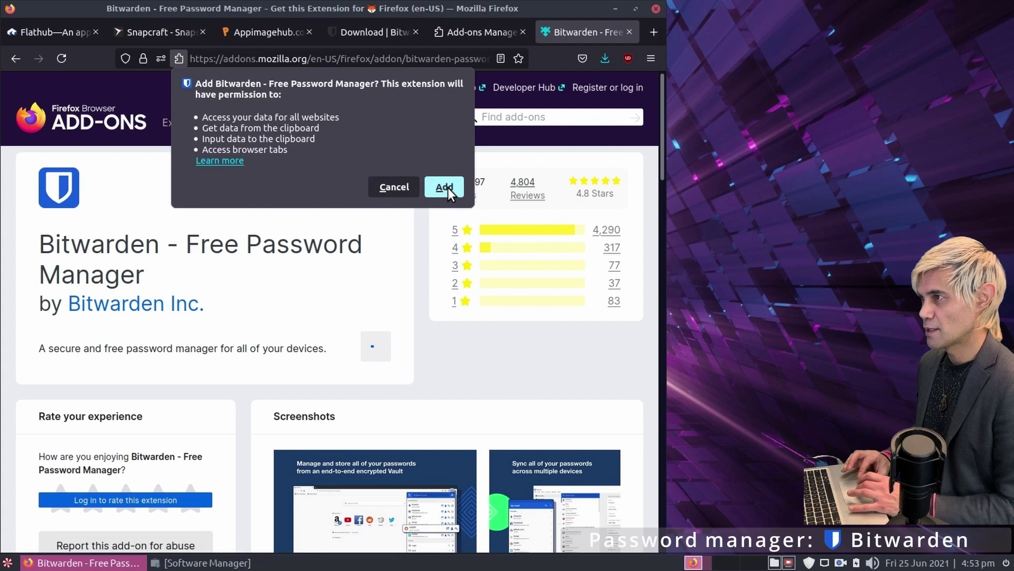
pyautogui.click(446, 187)
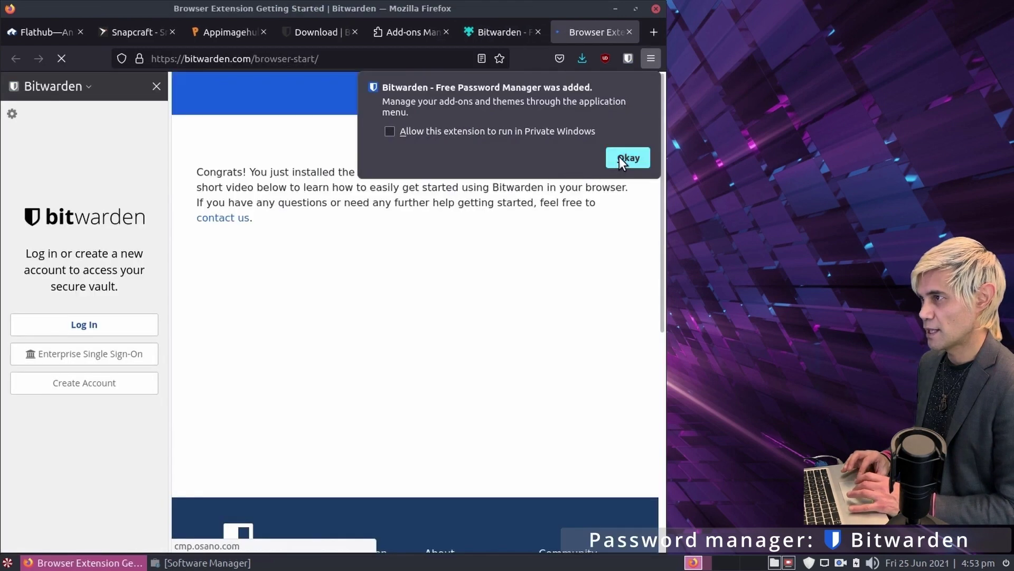
pyautogui.click(628, 158)
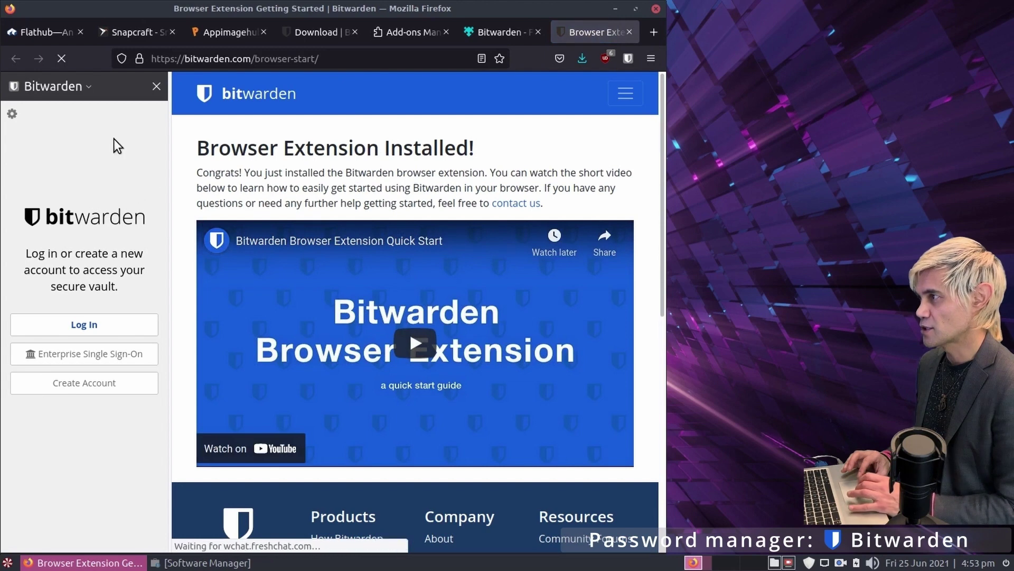
pyautogui.click(156, 86)
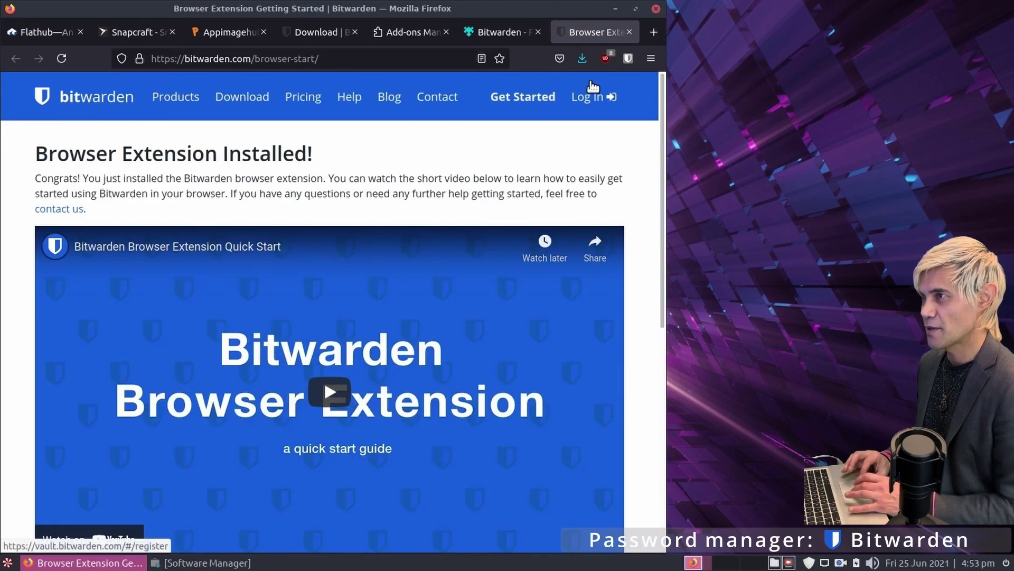
pyautogui.click(632, 59)
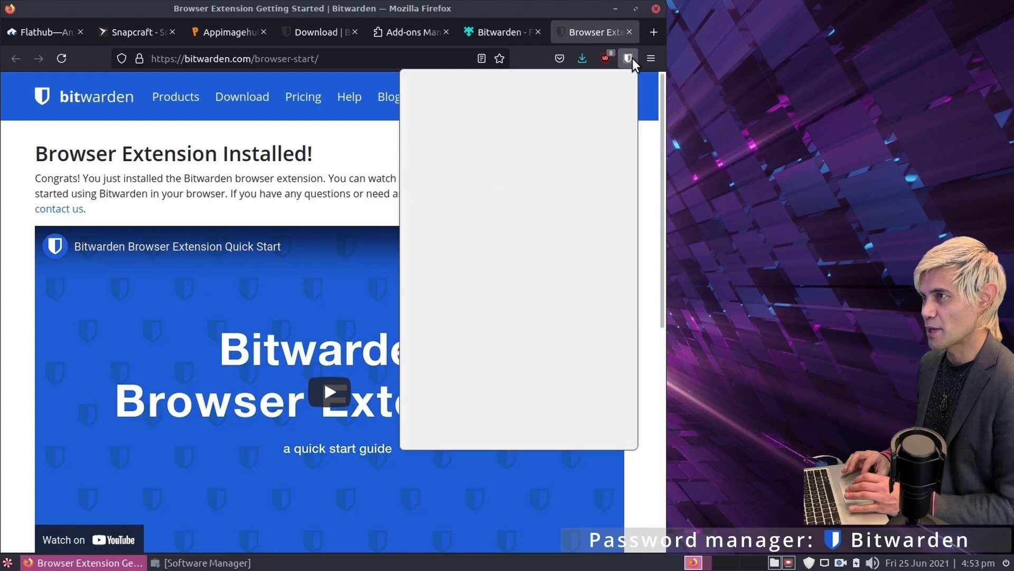
# - Log in to the Bitwarden Firefox extension with the account email and master password
pyautogui.click(517, 274)
pyautogui.write('[blurred email]')
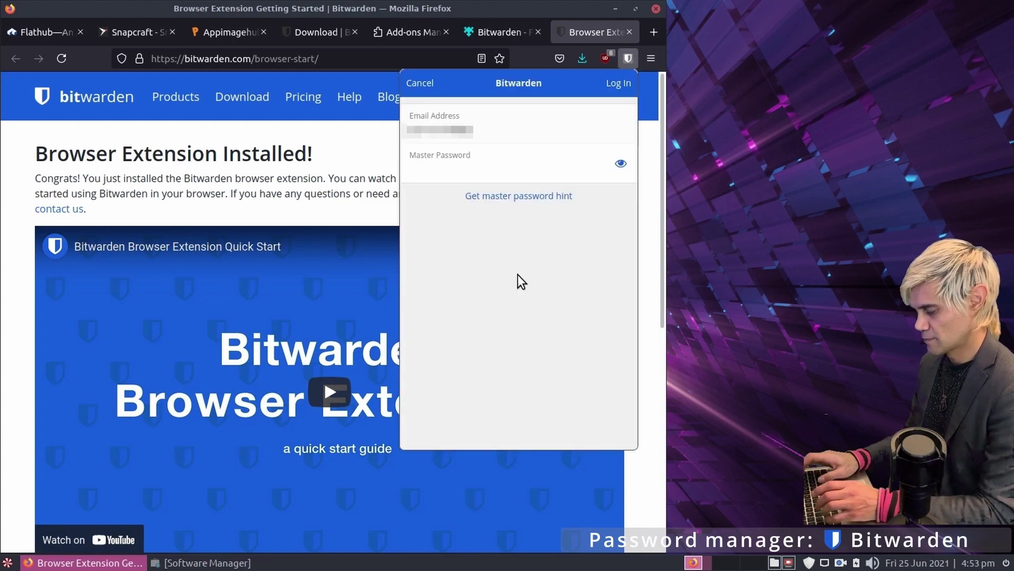
pyautogui.write('[blurred email]')
pyautogui.press('Tab')
pyautogui.write('[blurred password]')
pyautogui.press('Return')
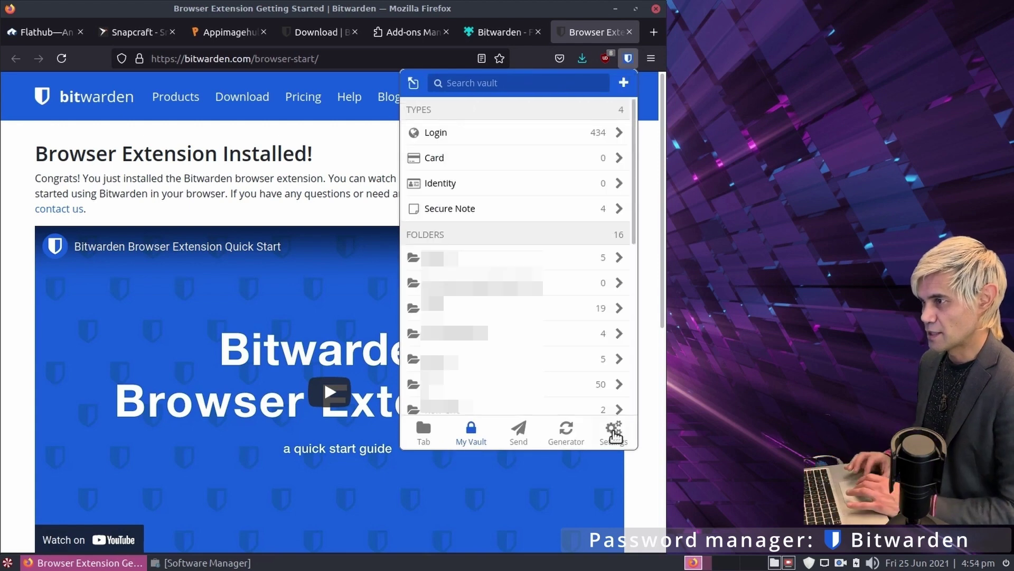
# - In the extension's options, disable website icons and set the theme to Dark
pyautogui.click(614, 431)
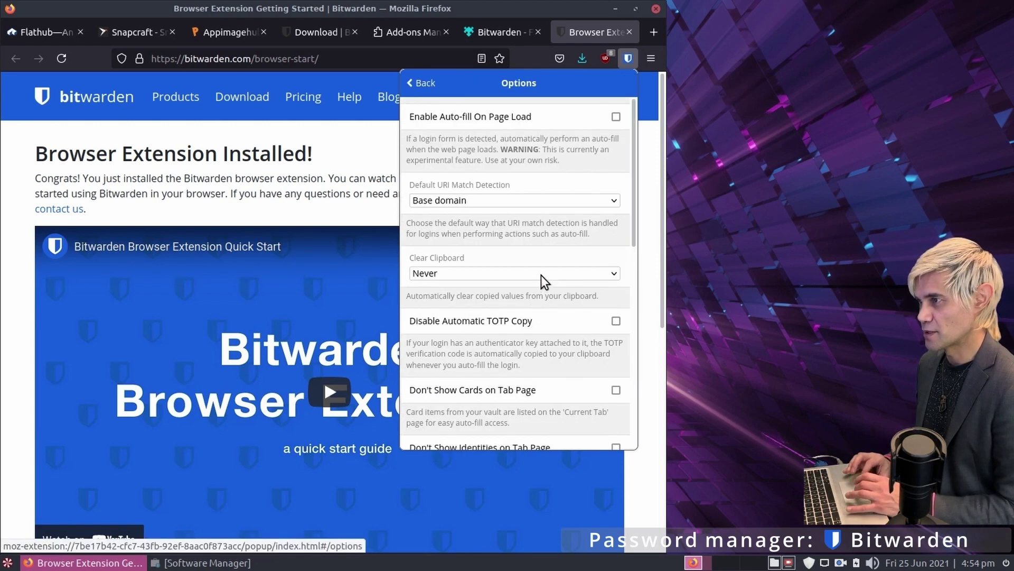
pyautogui.scroll(-3, 546, 265)
pyautogui.scroll(-3, 513, 398)
pyautogui.click(616, 397)
pyautogui.scroll(-2, 617, 397)
pyautogui.click(534, 416)
pyautogui.click(511, 468)
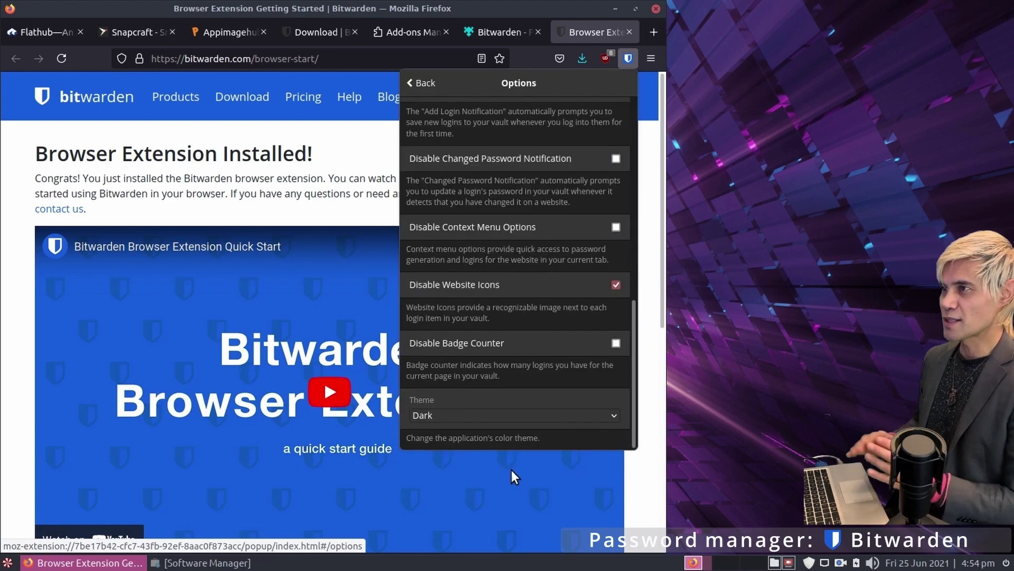
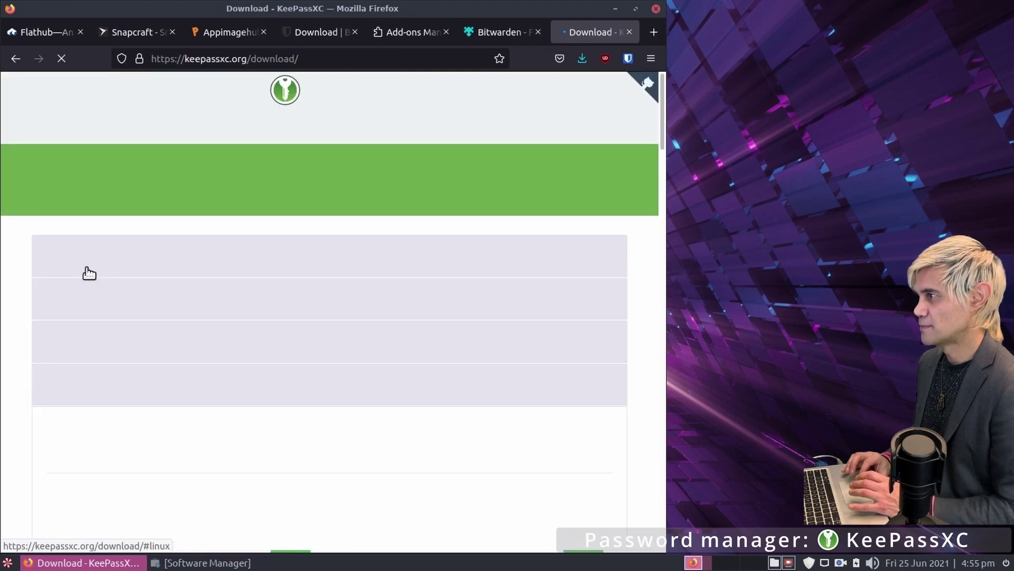
# - Download the official KeePassXC 2.6.6 AppImage, then integrate and run it through AppImageLauncher
pyautogui.scroll(-3, 88, 268)
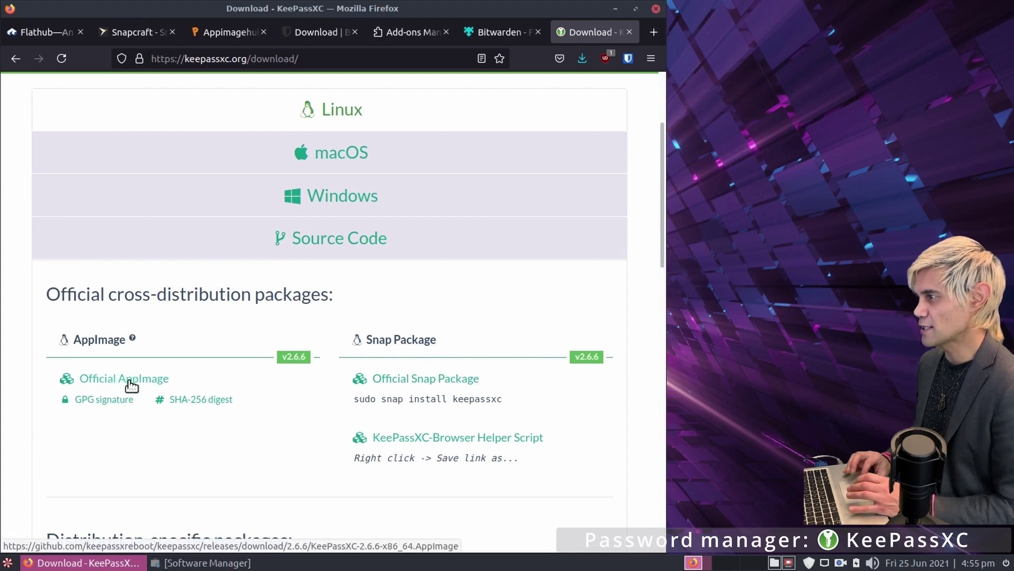
pyautogui.click(130, 385)
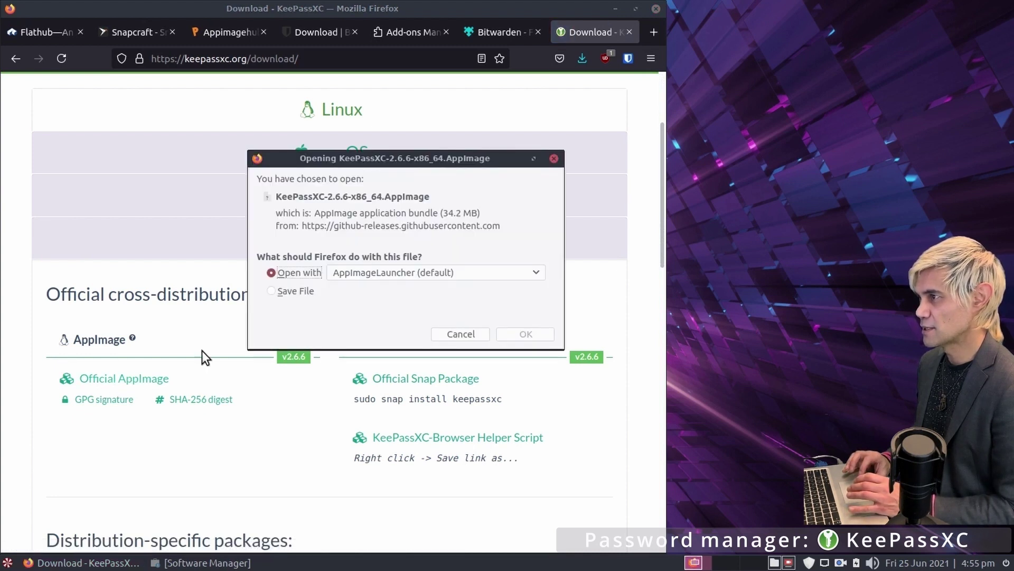
pyautogui.click(515, 332)
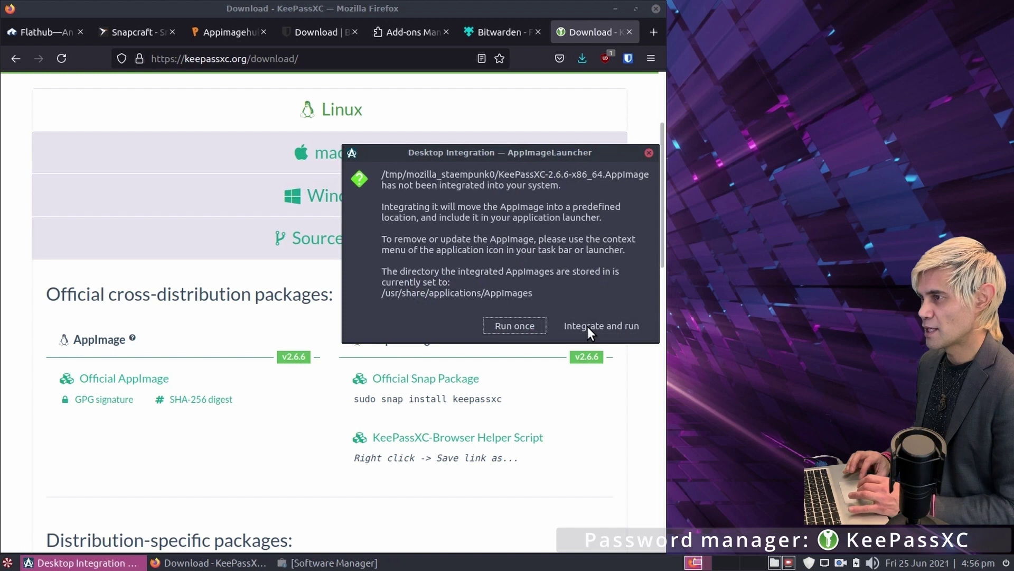
pyautogui.click(588, 326)
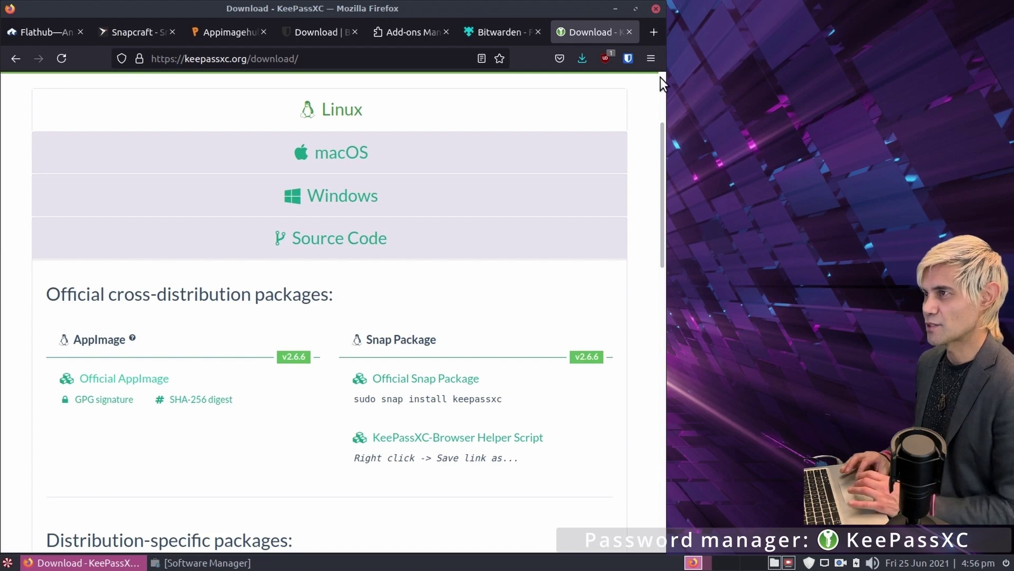
# - Minimize Firefox and add Bitwarden to the Whisker Menu Favorites
pyautogui.click(616, 8)
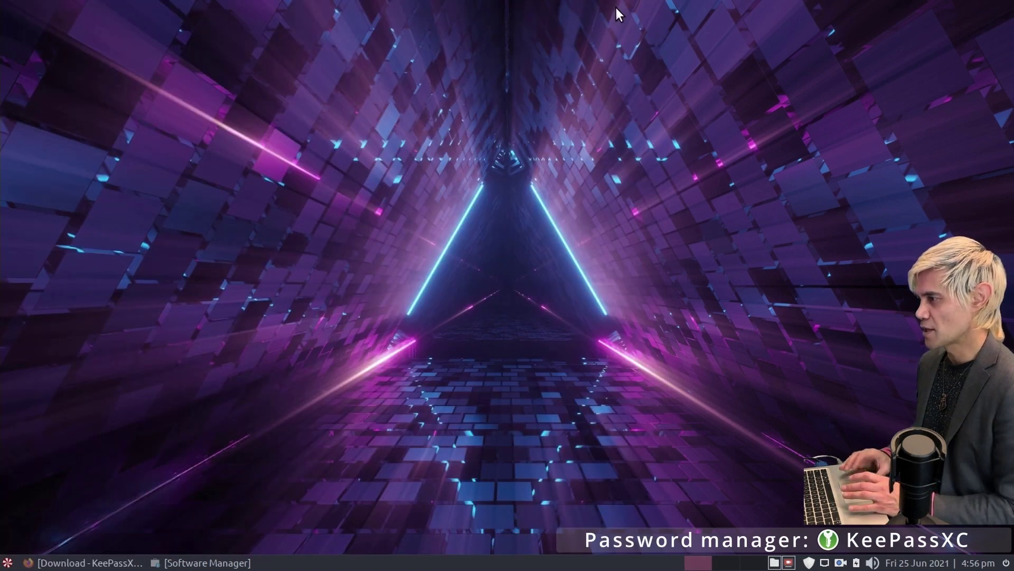
pyautogui.press('super')
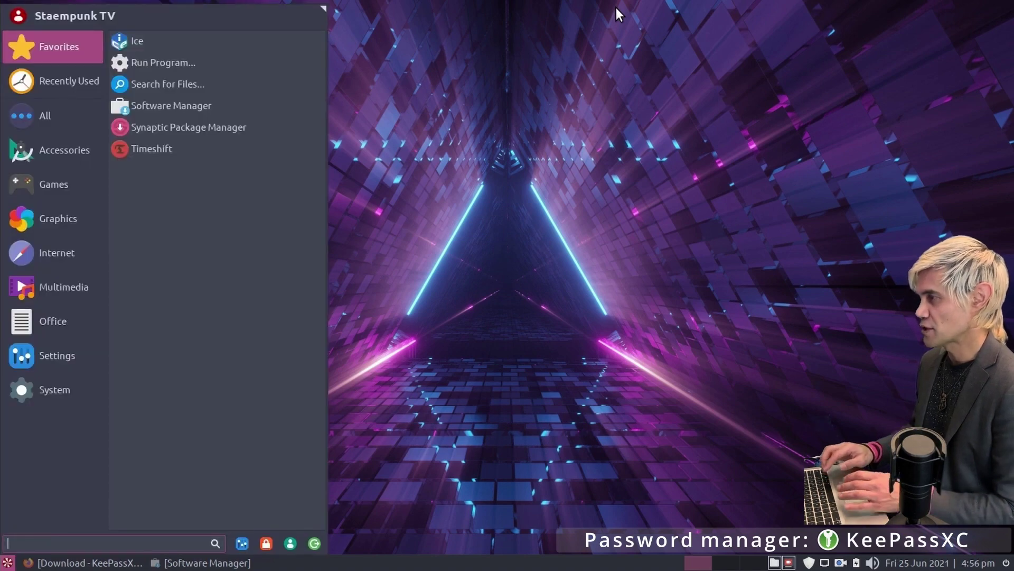
pyautogui.write('bit')
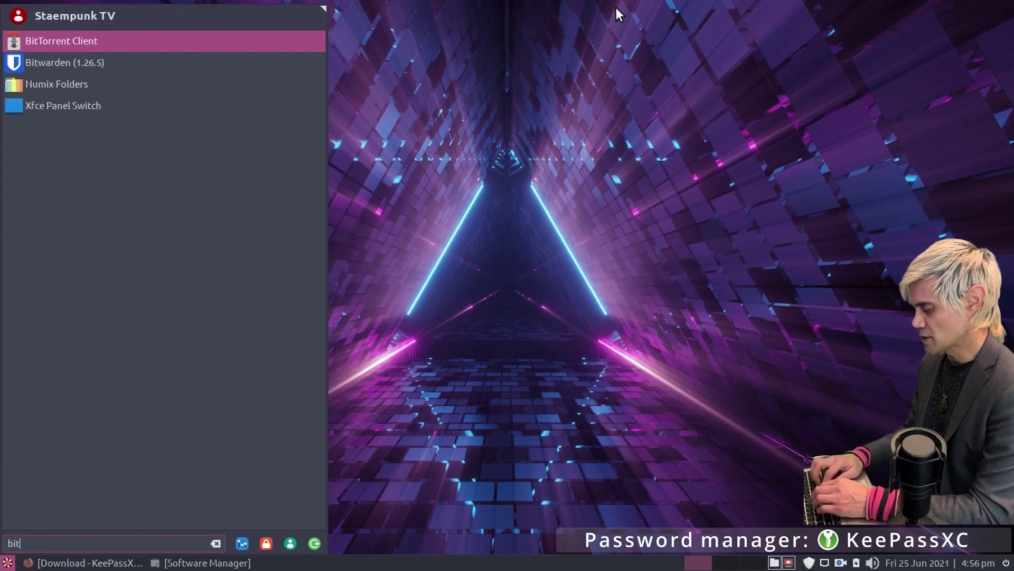
pyautogui.rightClick(104, 63)
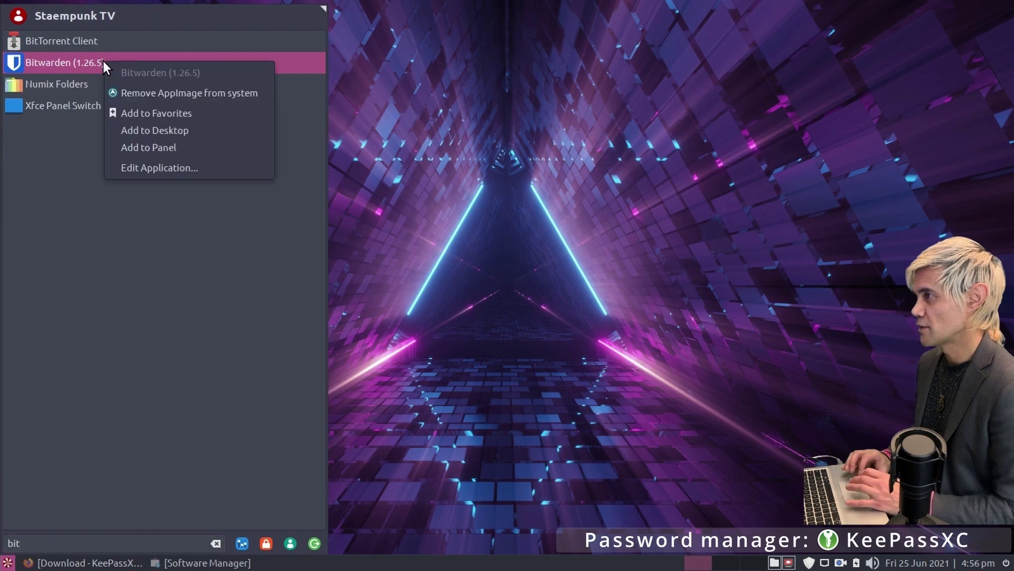
pyautogui.click(185, 113)
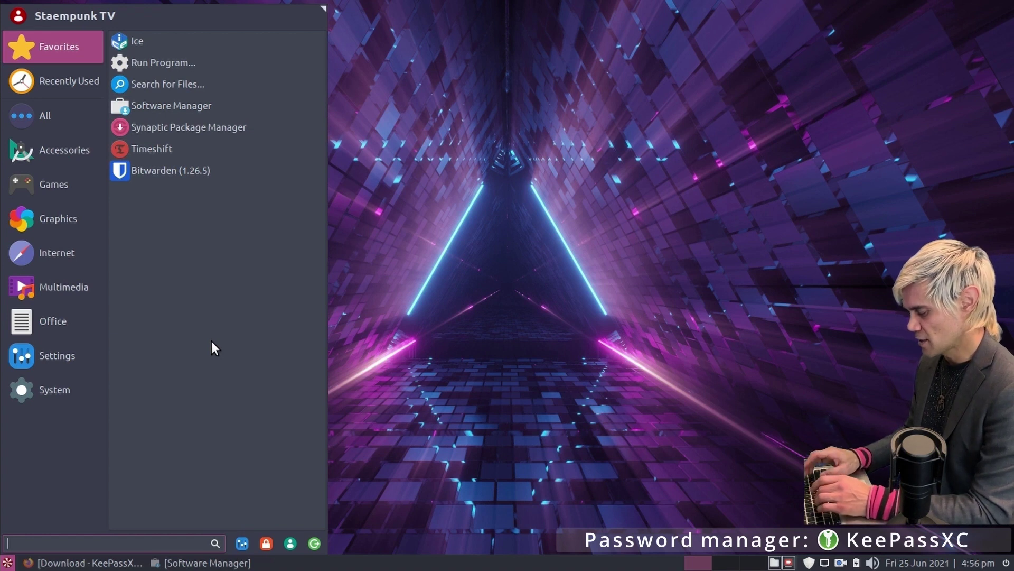
# - Add KeePassXC to the Whisker Menu Favorites and close the menu
pyautogui.write('ke')
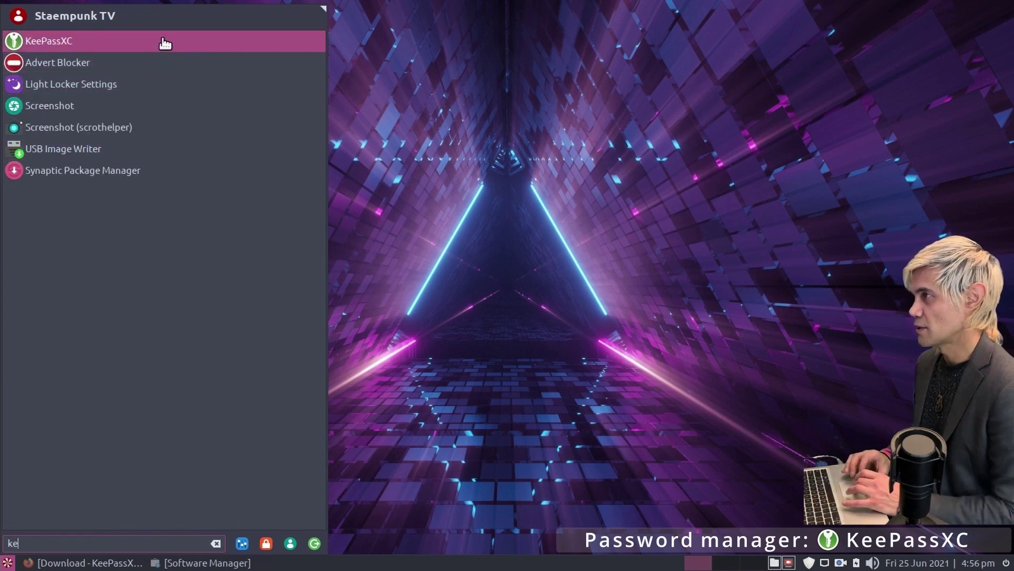
pyautogui.rightClick(163, 39)
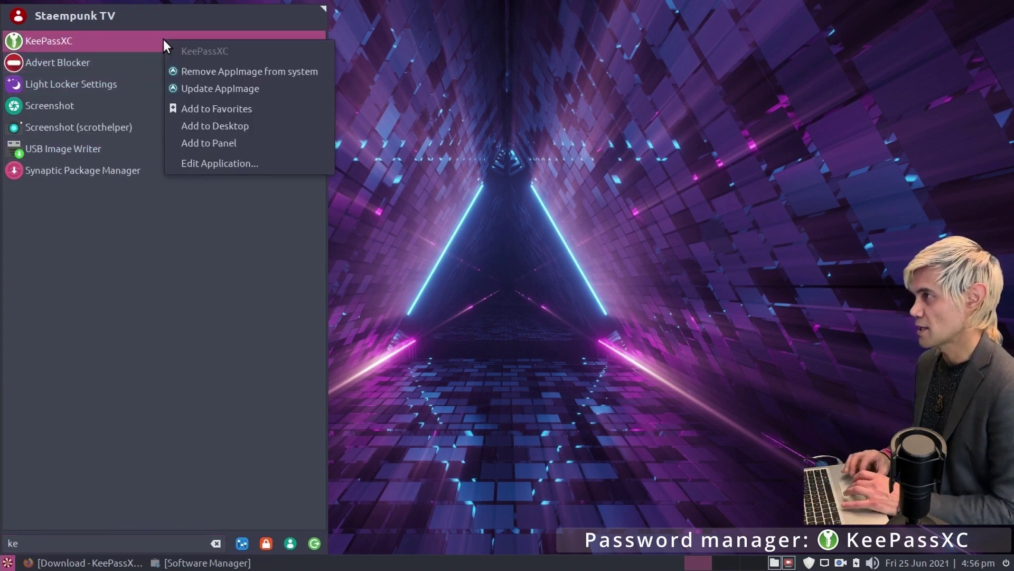
pyautogui.click(232, 105)
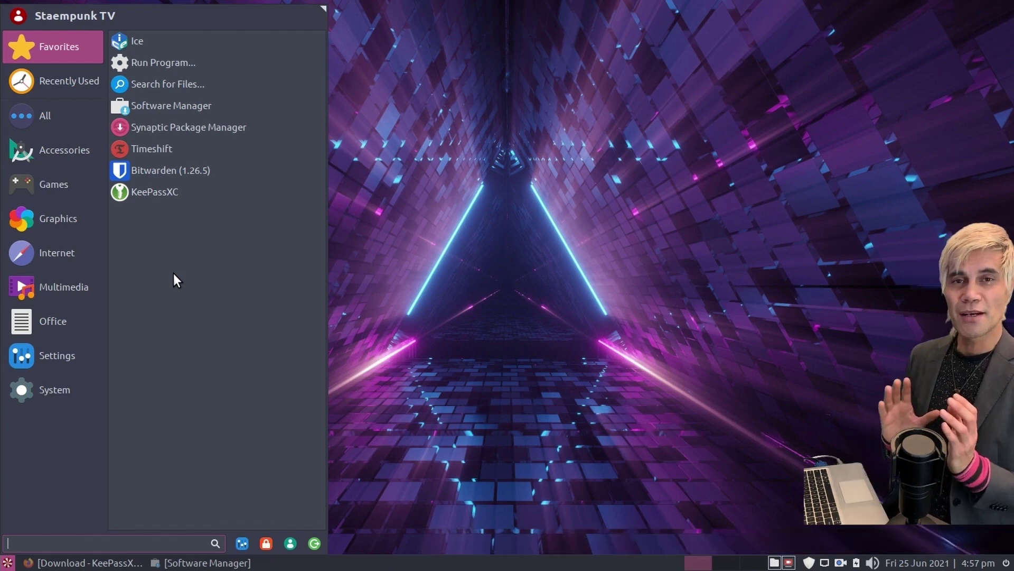
pyautogui.click(521, 300)
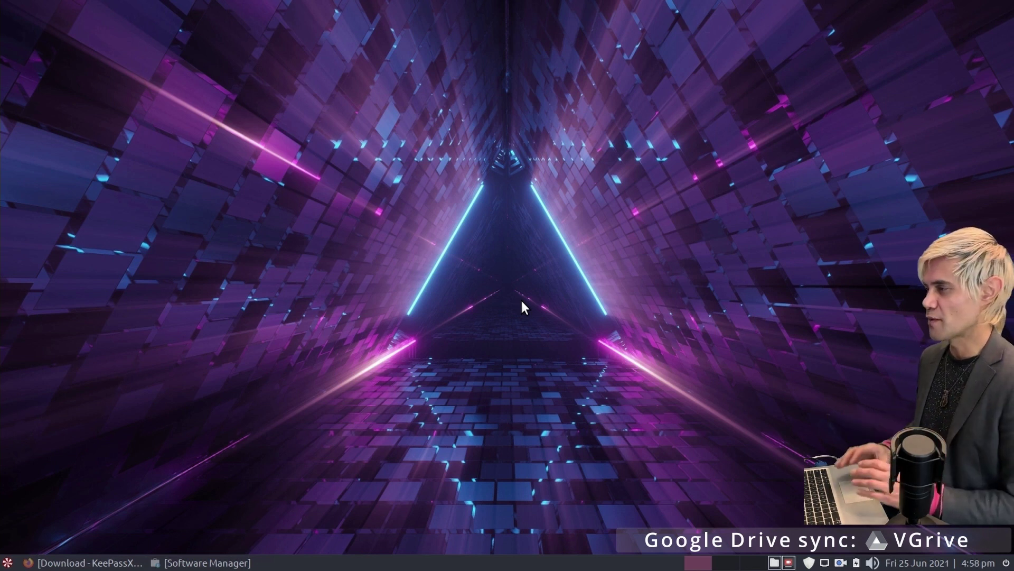
# - Install VGrive from a 'google drive' search, accepting the extra Flatpak runtime
pyautogui.click(191, 563)
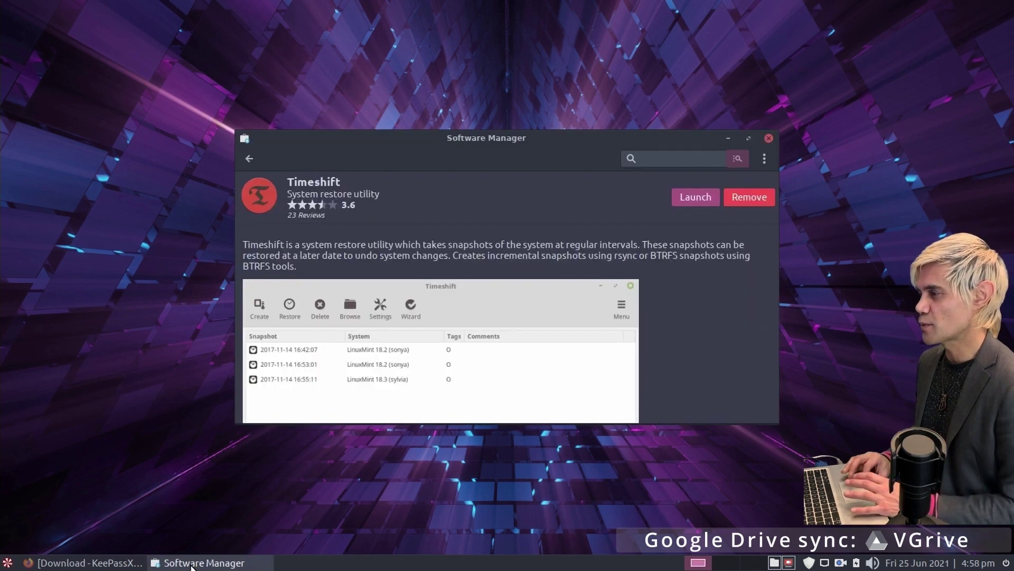
pyautogui.click(679, 159)
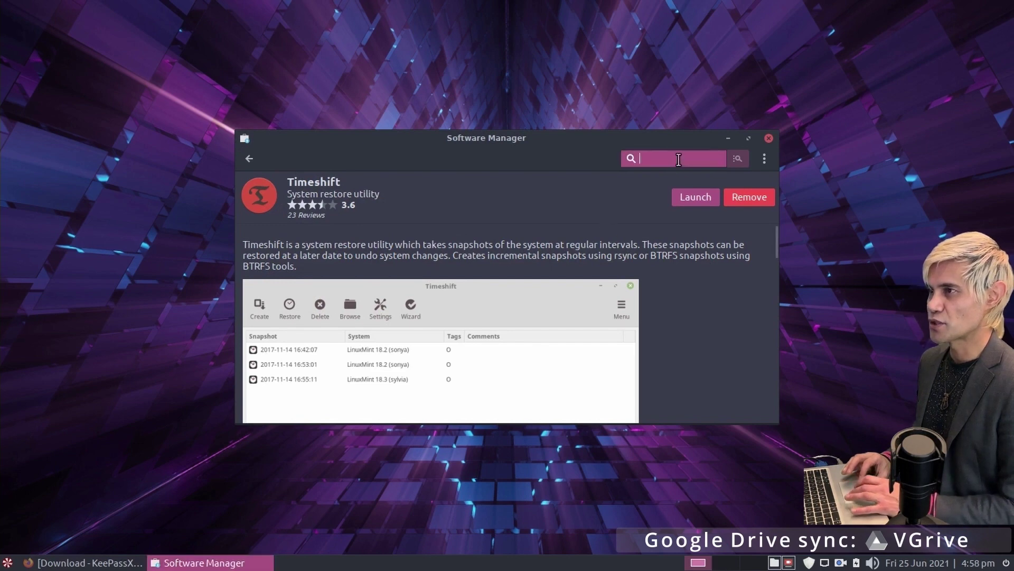
pyautogui.write('google')
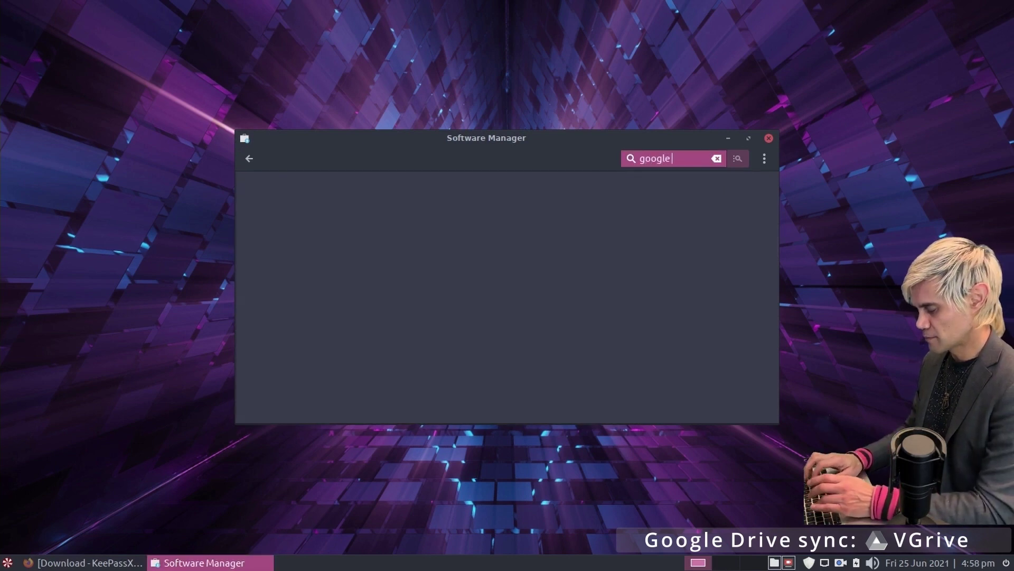
pyautogui.write(' drive')
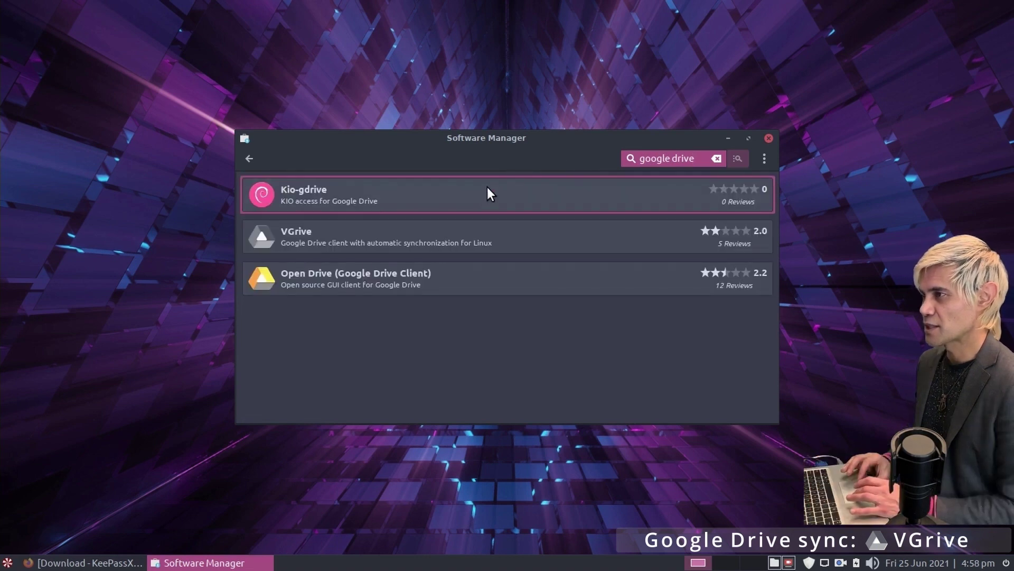
pyautogui.click(451, 237)
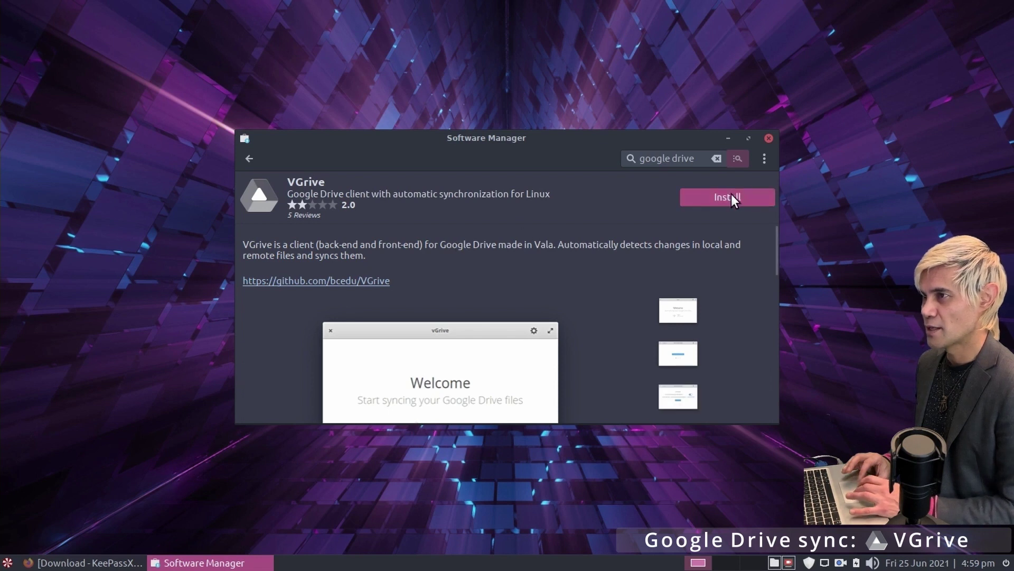
pyautogui.click(731, 196)
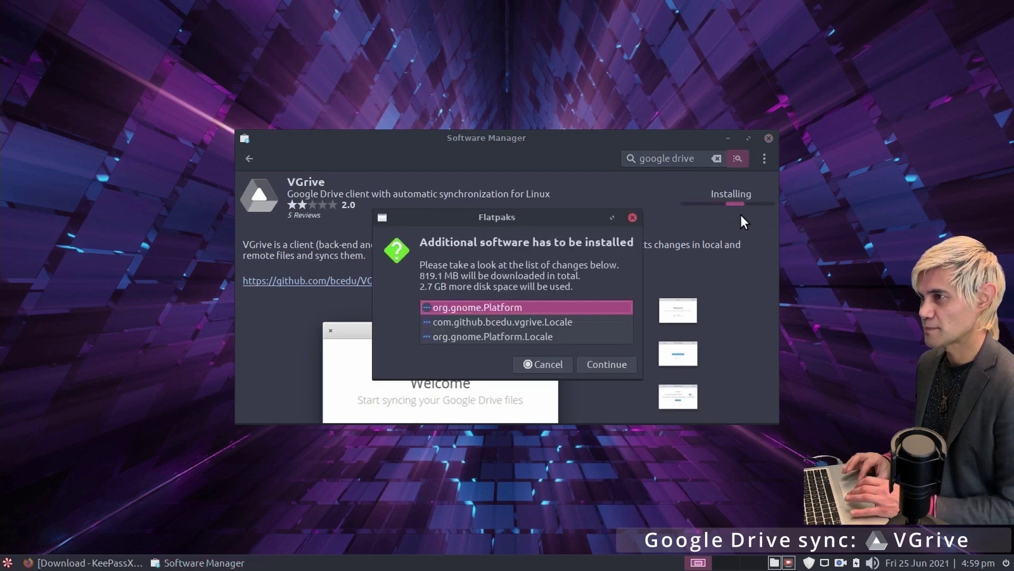
pyautogui.click(608, 364)
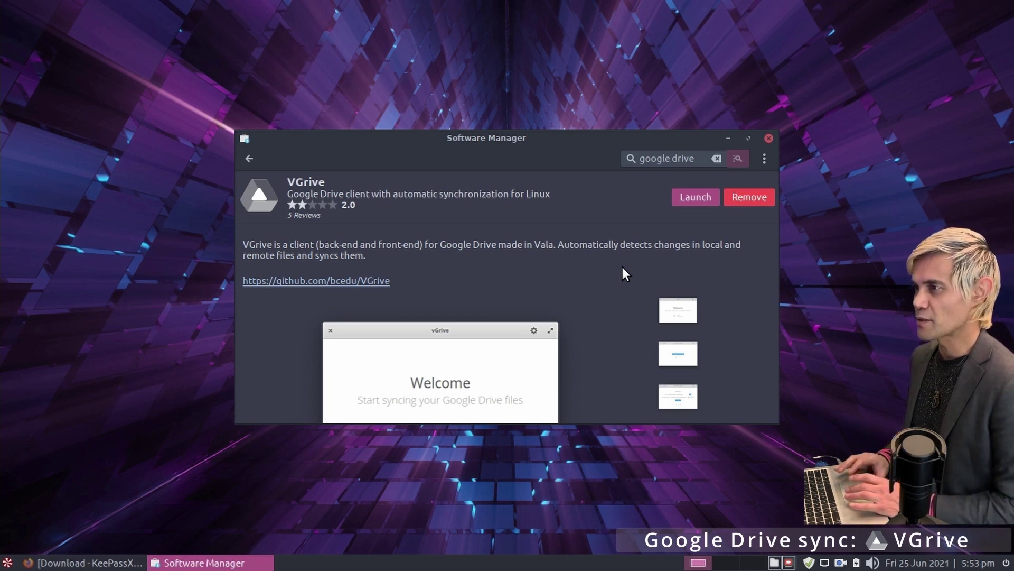
# - Scroll down to VGrive's reviews, then return to Firefox
pyautogui.scroll(-1, 622, 267)
pyautogui.scroll(-6, 622, 267)
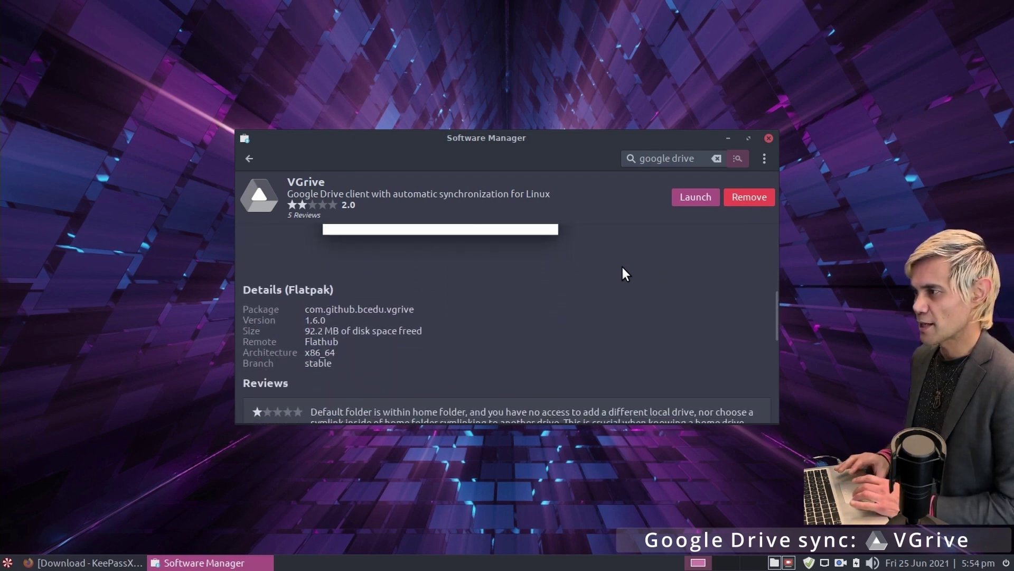
pyautogui.scroll(-1, 622, 267)
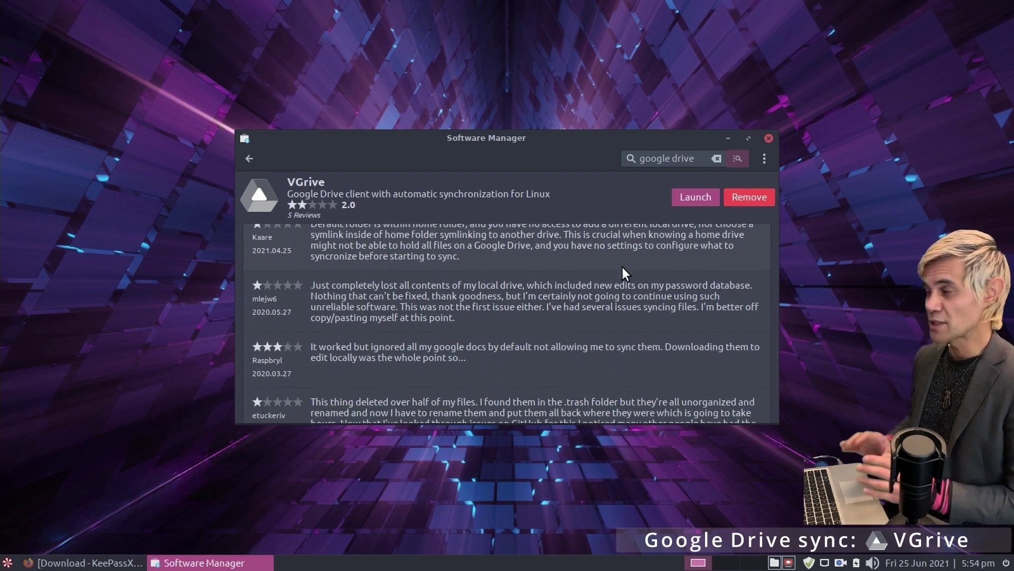
pyautogui.click(59, 563)
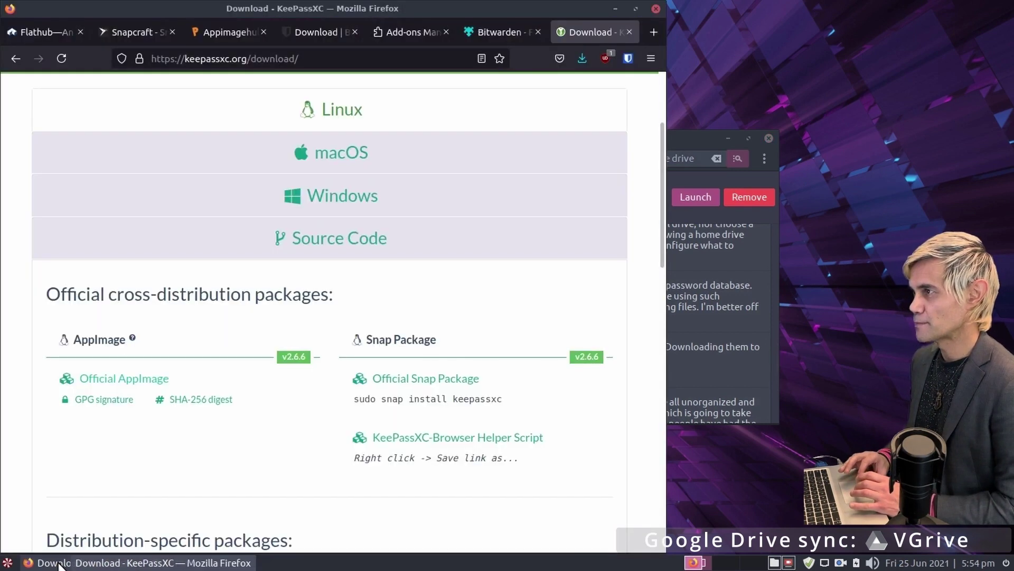
# - Search 'vgrive issues' in a new tab, open GitHub issue #113, then minimize Firefox
pyautogui.click(652, 32)
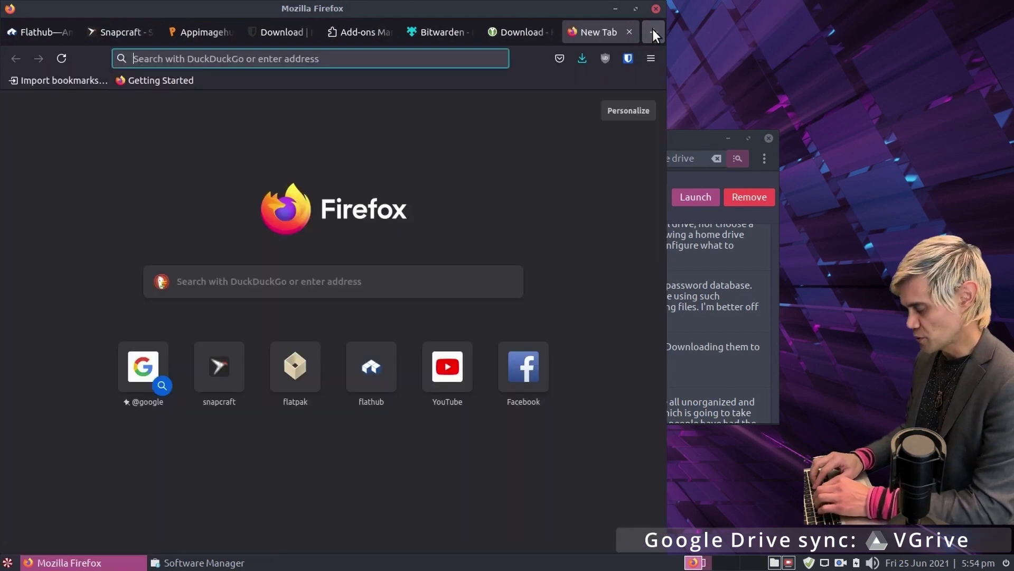
pyautogui.write('vgrive iss')
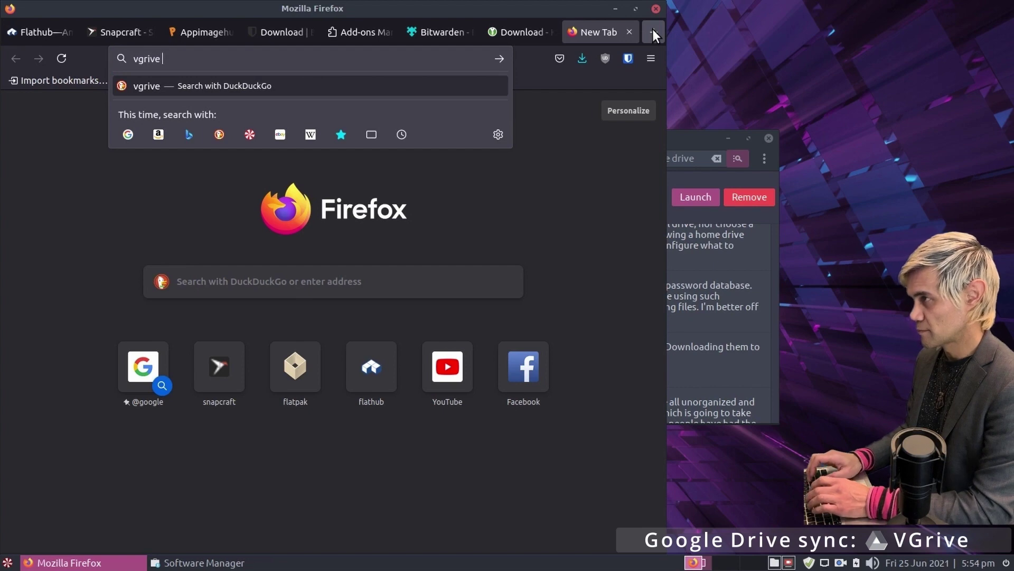
pyautogui.write('ues')
pyautogui.press('Return')
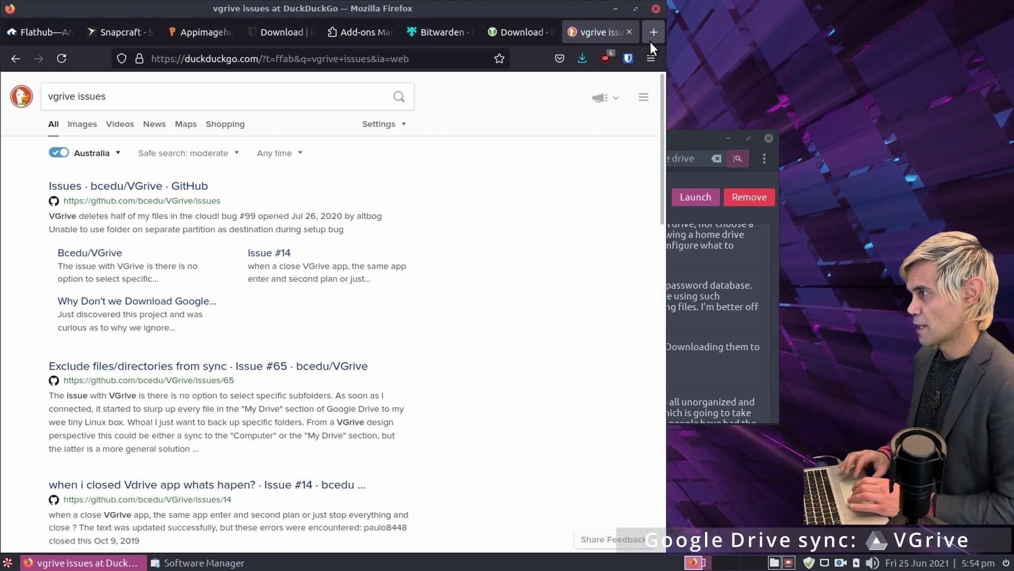
pyautogui.click(164, 186)
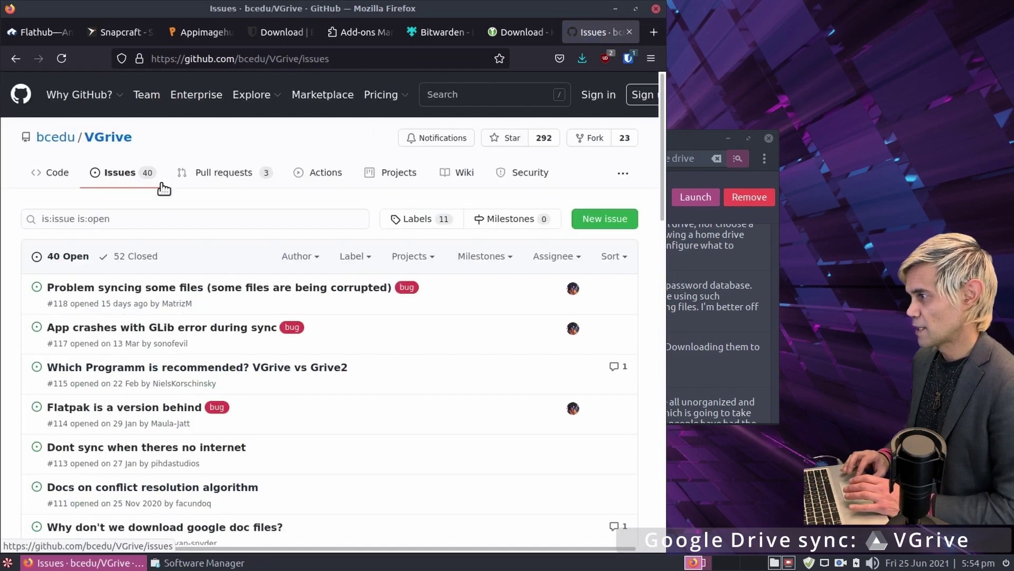
pyautogui.click(224, 448)
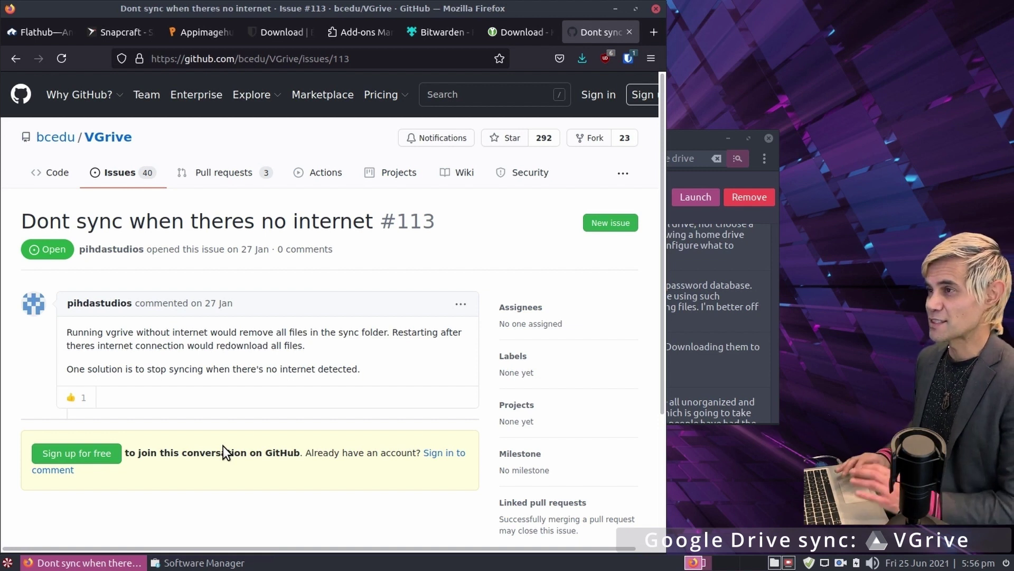
pyautogui.click(614, 7)
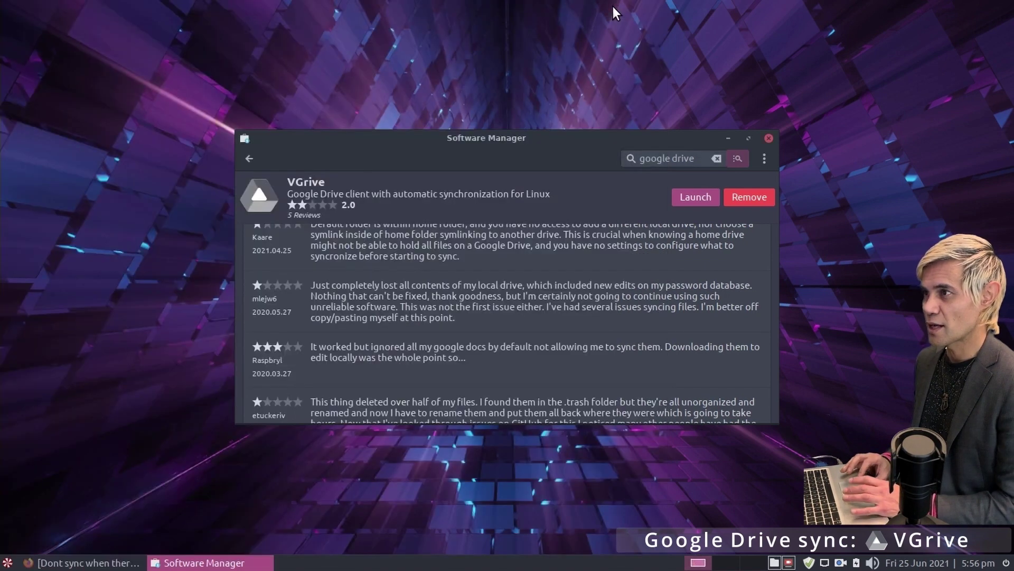
# - Minimize Software Manager, search 'vg' in the Whisker Menu, then dismiss the menu
pyautogui.click(721, 136)
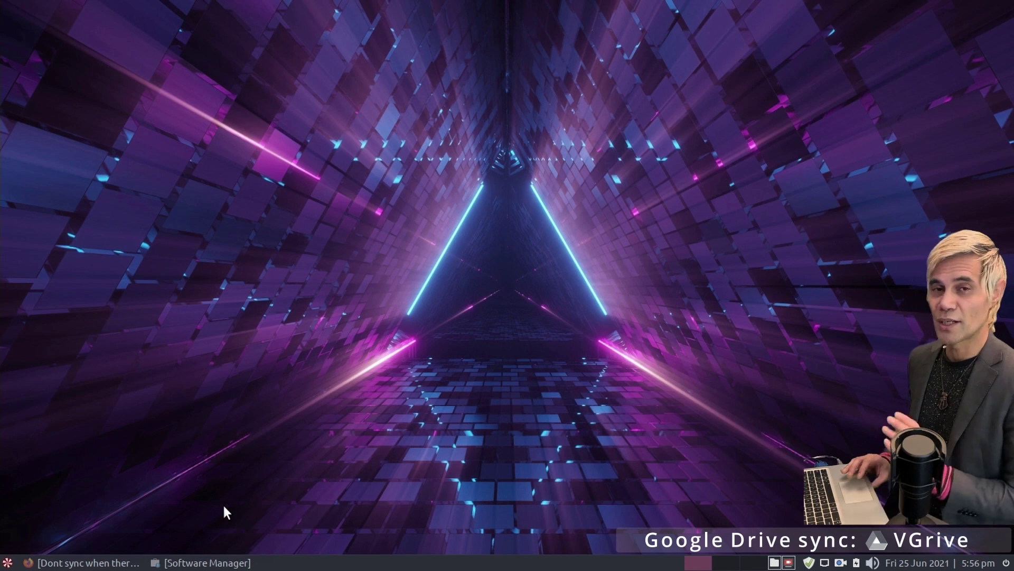
pyautogui.click(7, 562)
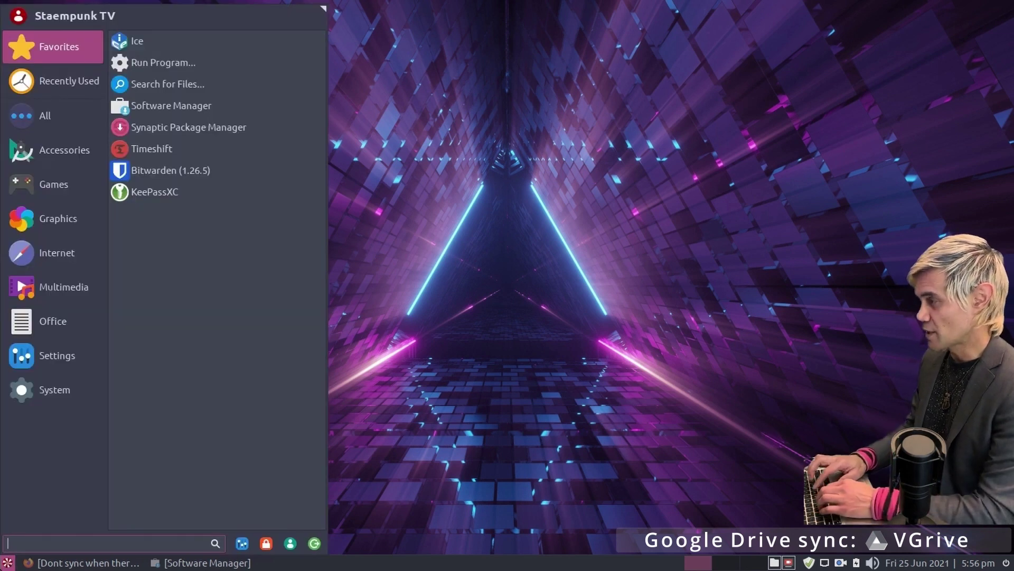
pyautogui.write('vg')
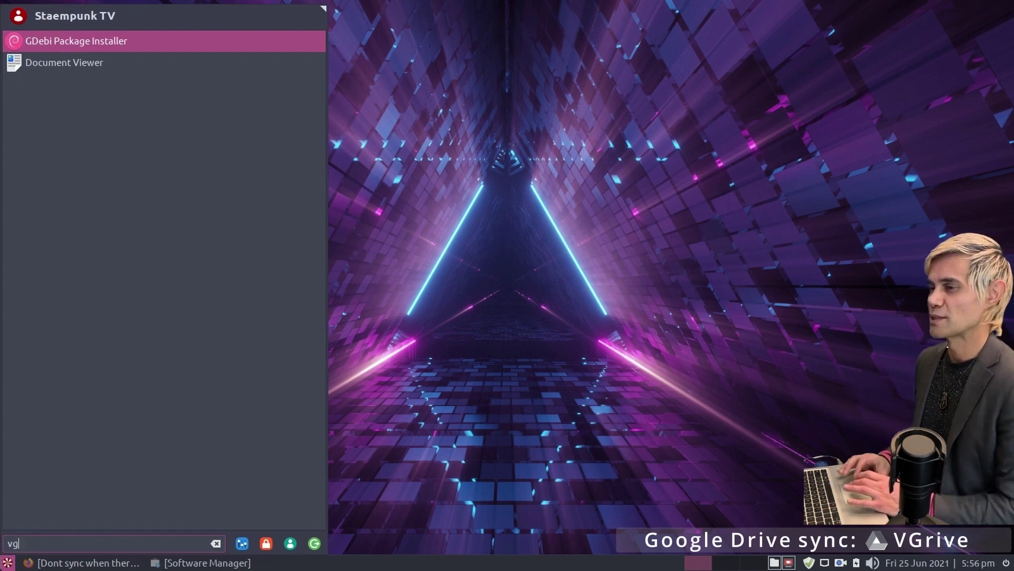
pyautogui.click(458, 354)
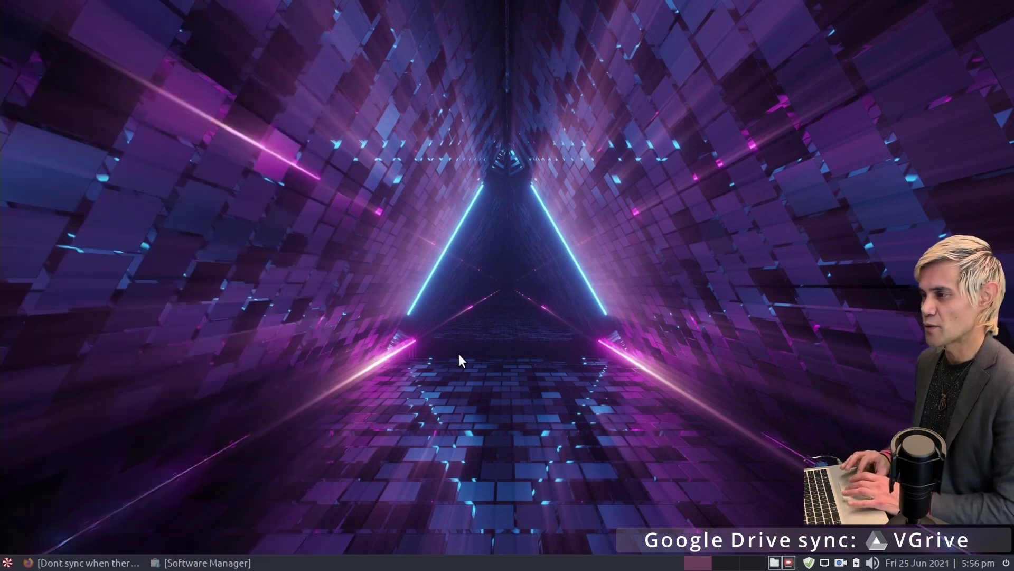
# - Add a new Launcher item to the panel from Panel Preferences' Items list
pyautogui.rightClick(507, 563)
pyautogui.moveTo(508, 565)
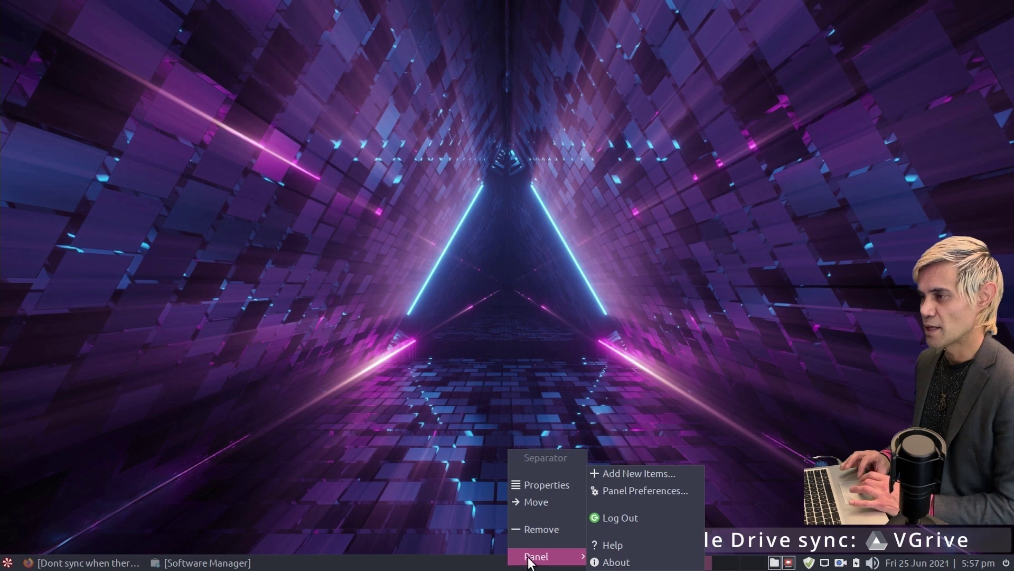
pyautogui.click(639, 490)
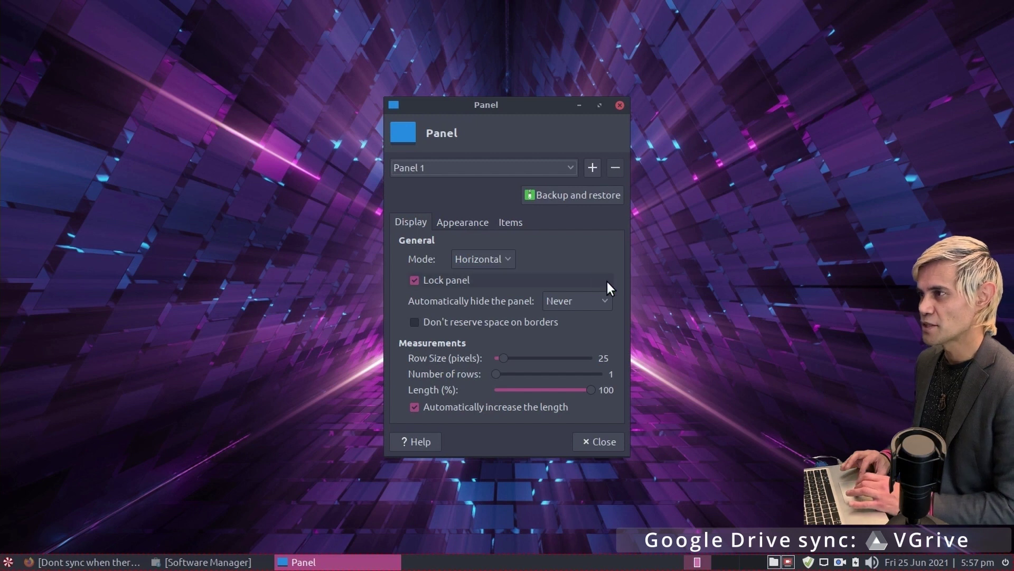
pyautogui.click(511, 223)
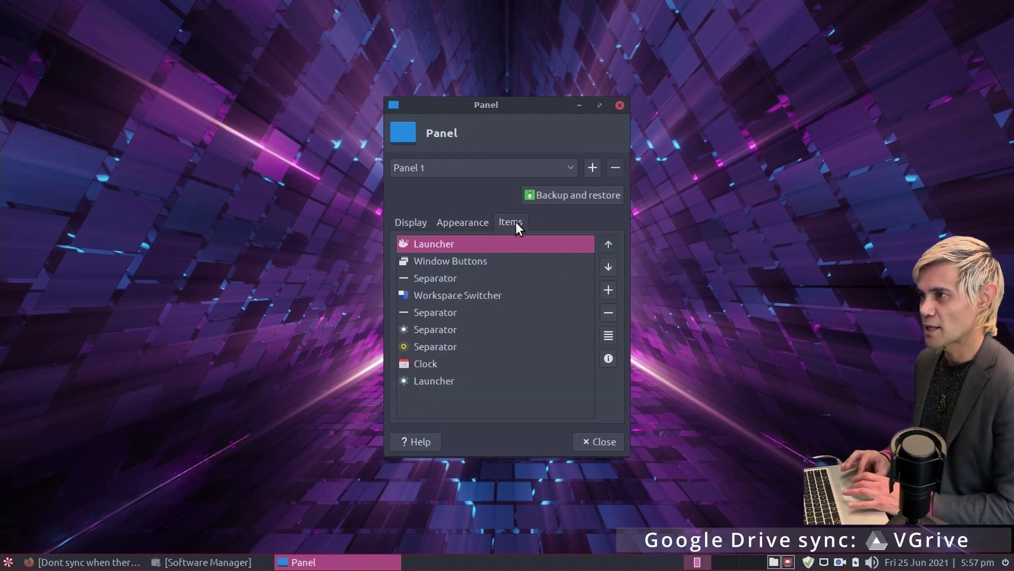
pyautogui.click(609, 289)
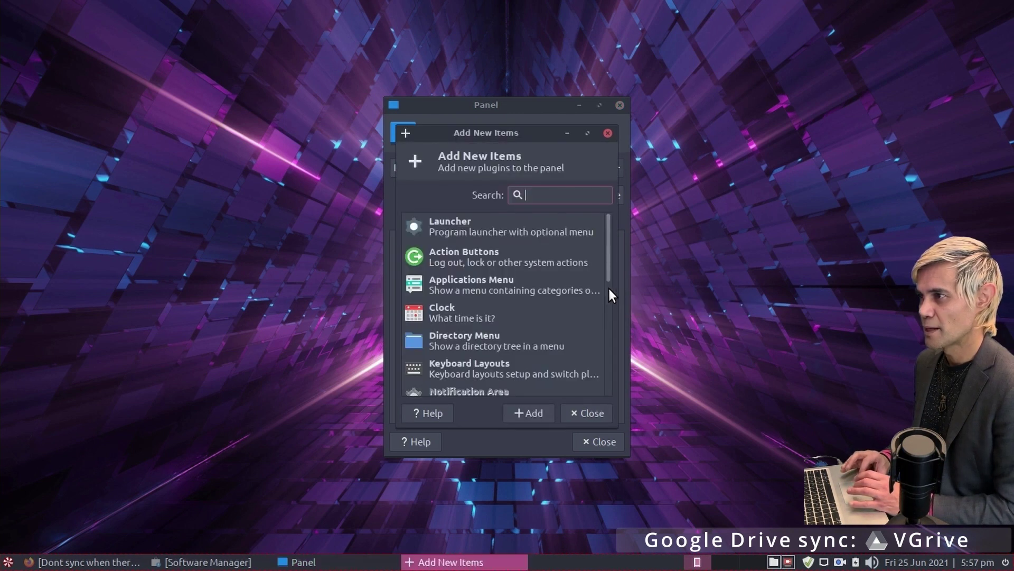
pyautogui.click(496, 220)
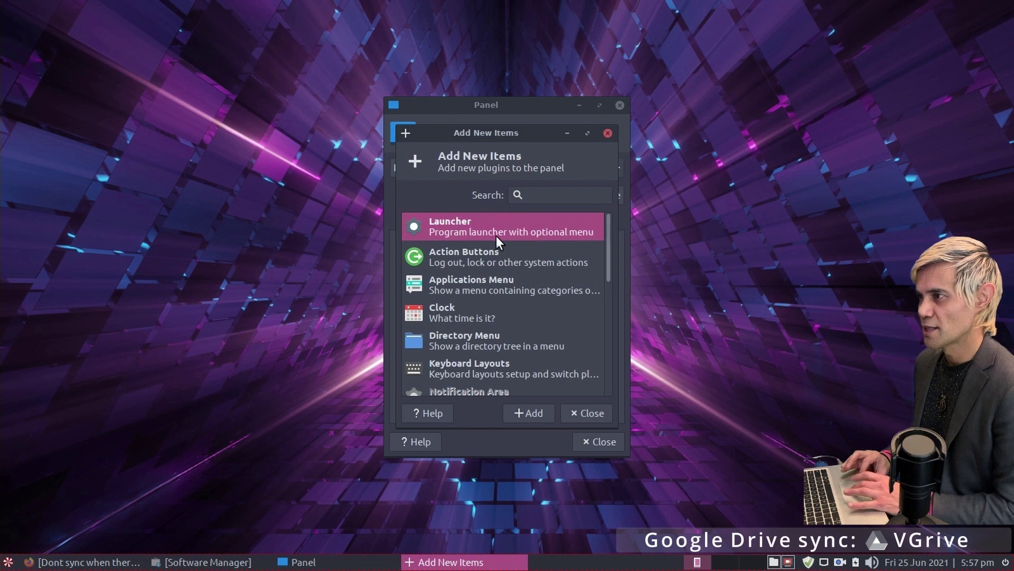
pyautogui.click(531, 410)
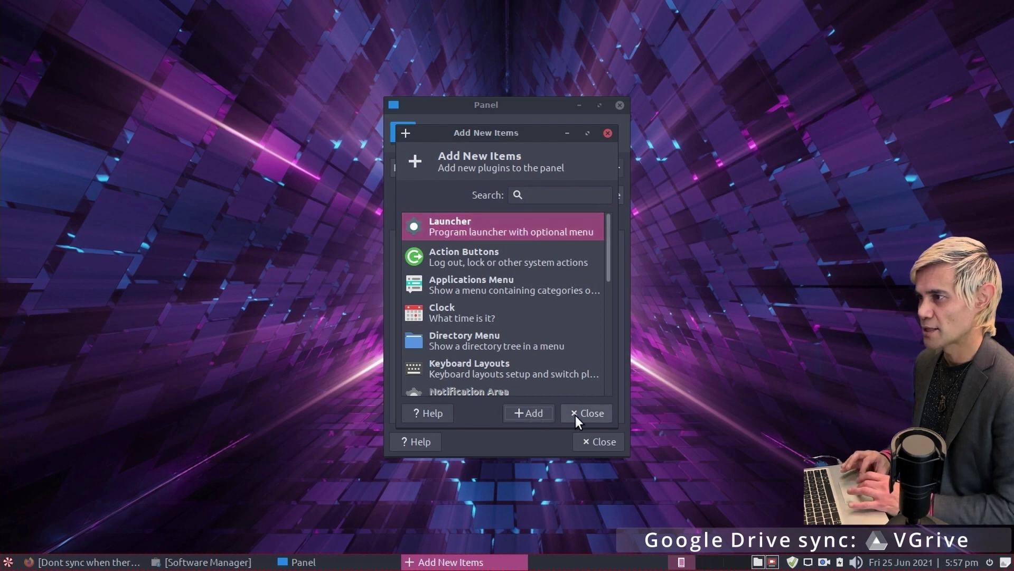
pyautogui.click(595, 414)
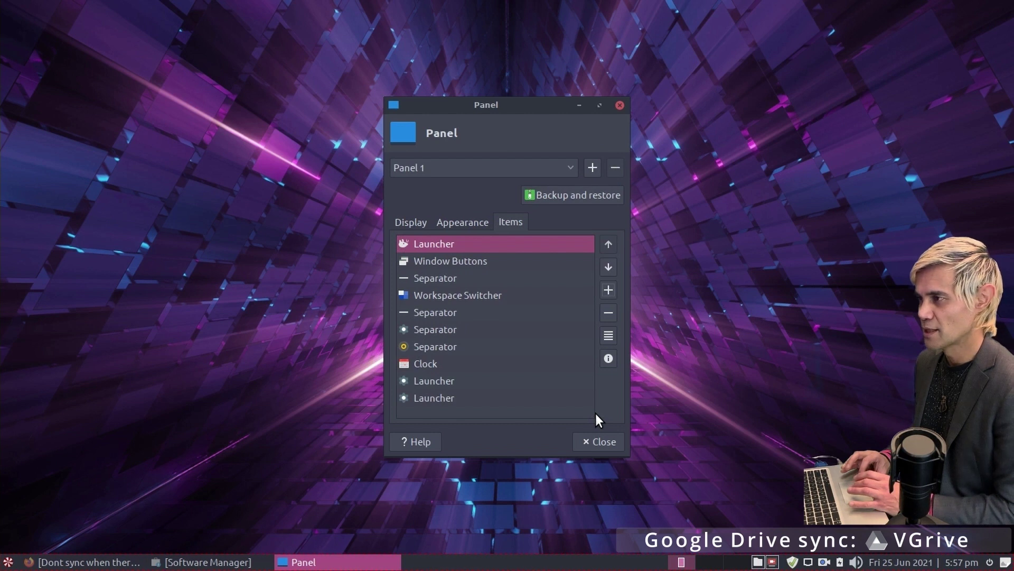
# - Set the new launcher to start the VGrive application
pyautogui.click(433, 397)
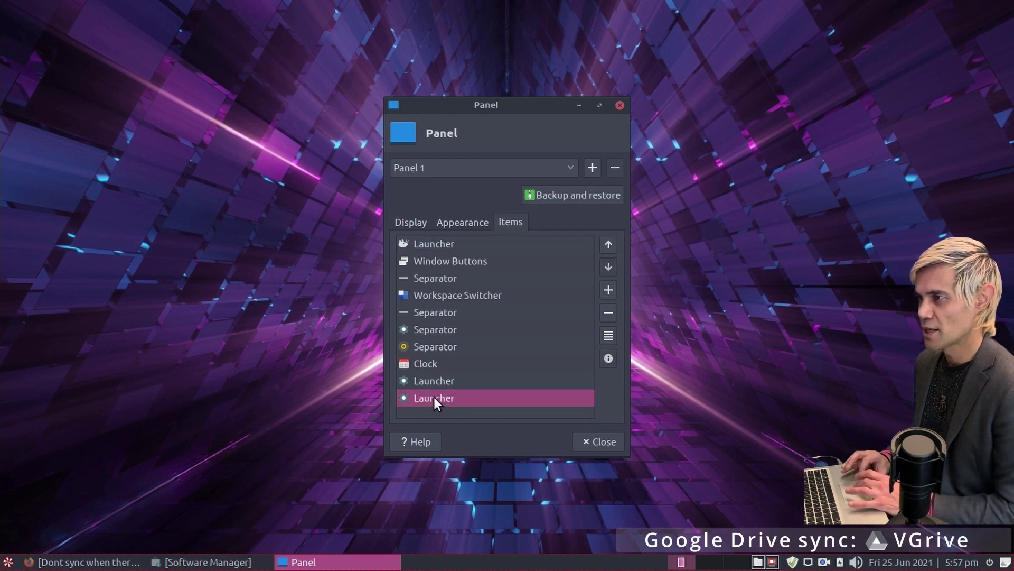
pyautogui.click(607, 336)
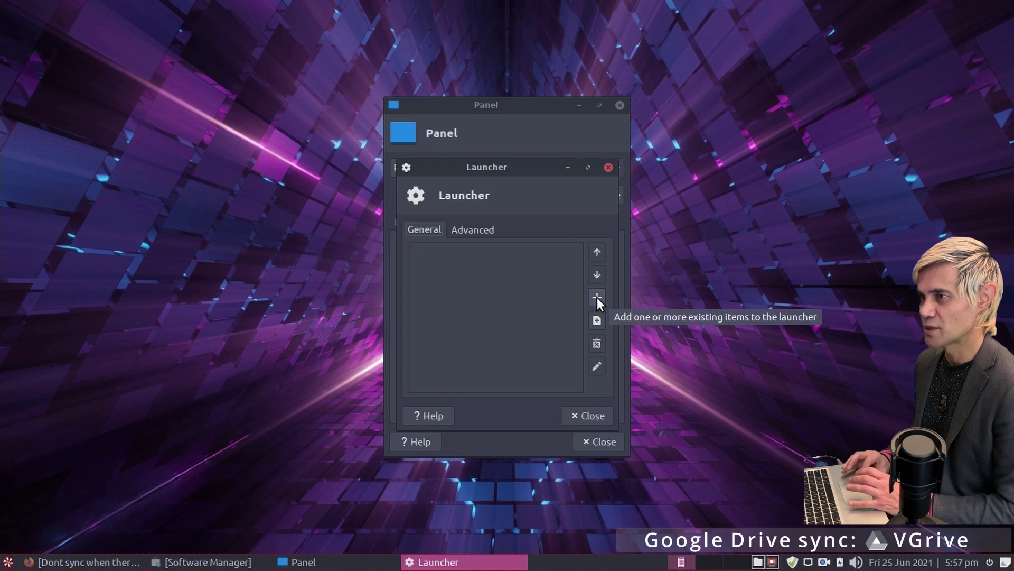
pyautogui.click(597, 296)
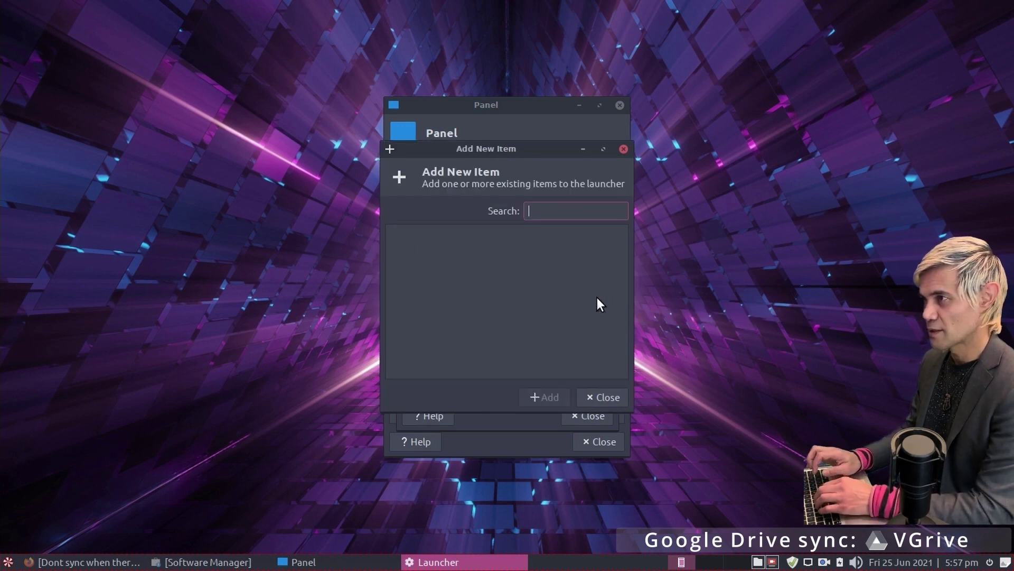
pyautogui.write('vg')
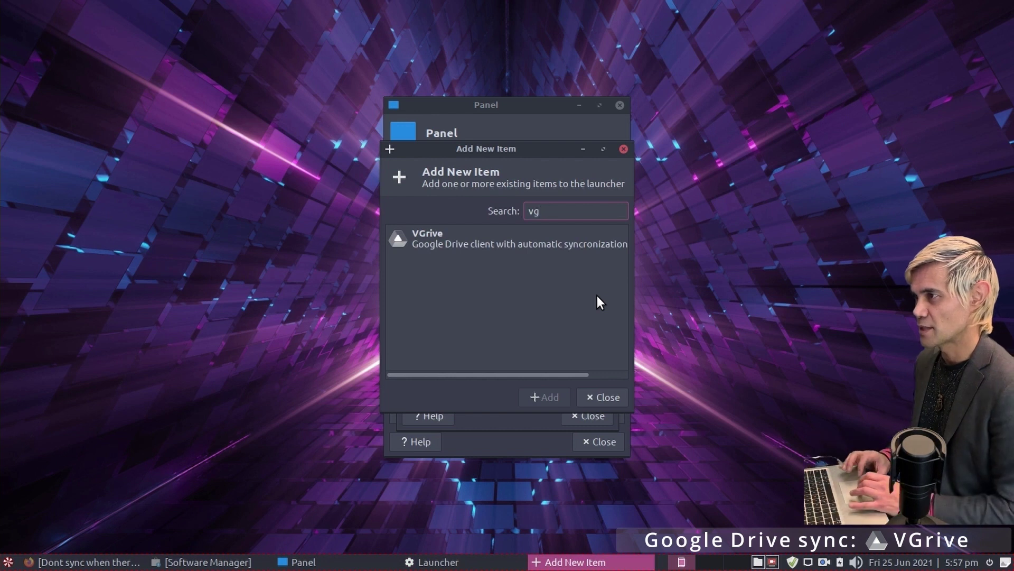
pyautogui.click(521, 241)
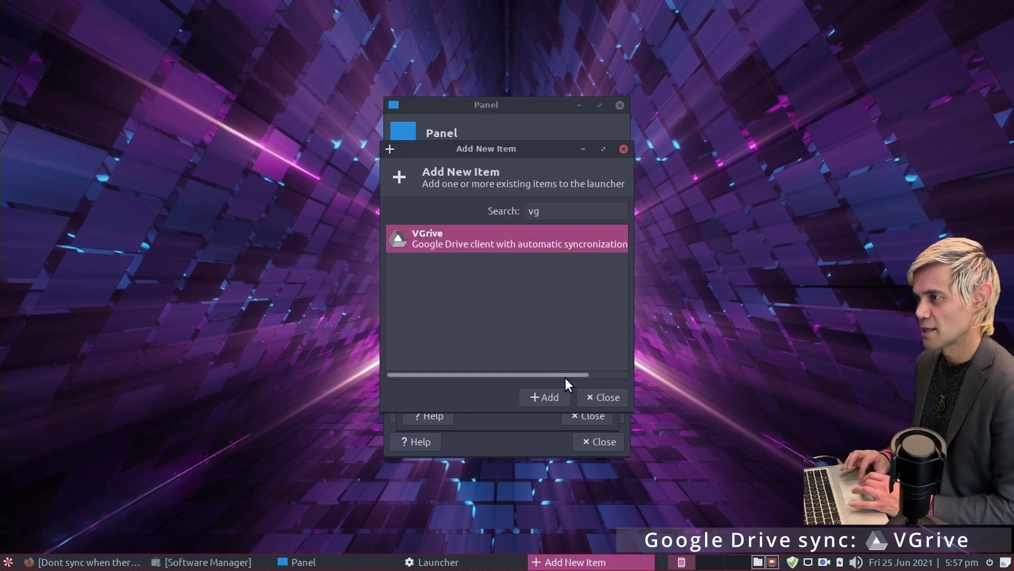
pyautogui.click(550, 397)
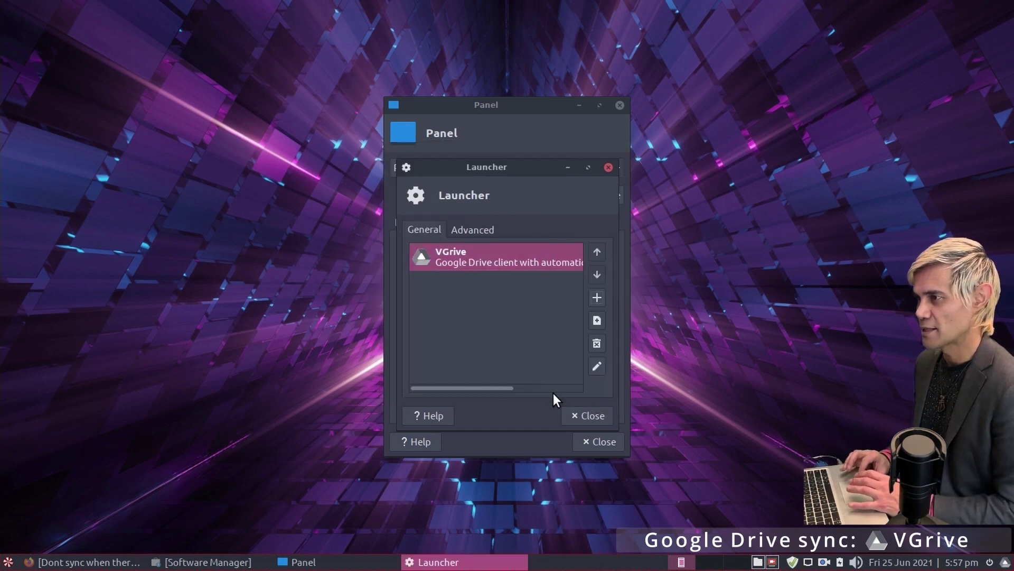
pyautogui.click(589, 414)
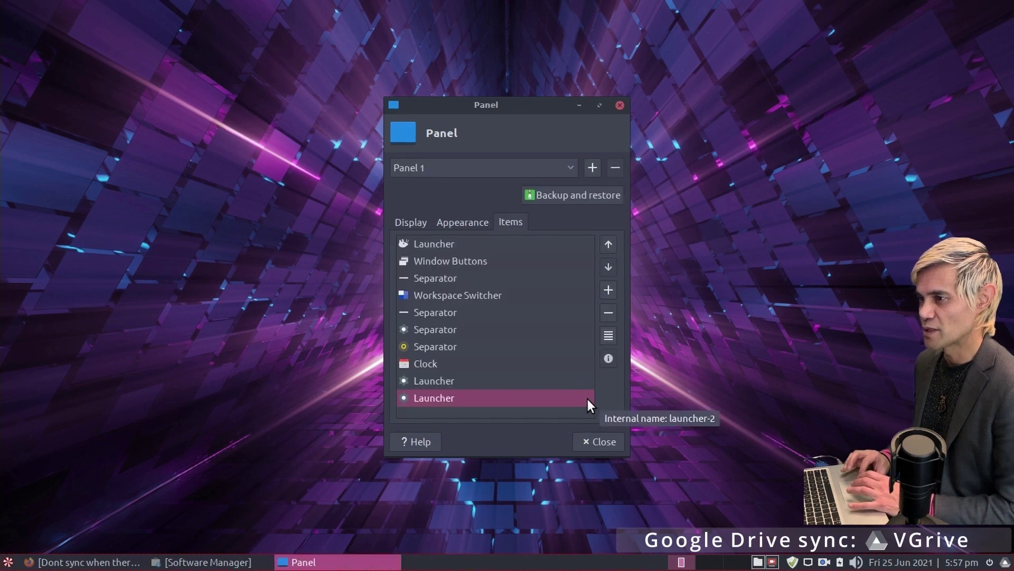
# - Move the VGrive launcher up four positions and close Panel Preferences
pyautogui.click(608, 246)
pyautogui.click(608, 245)
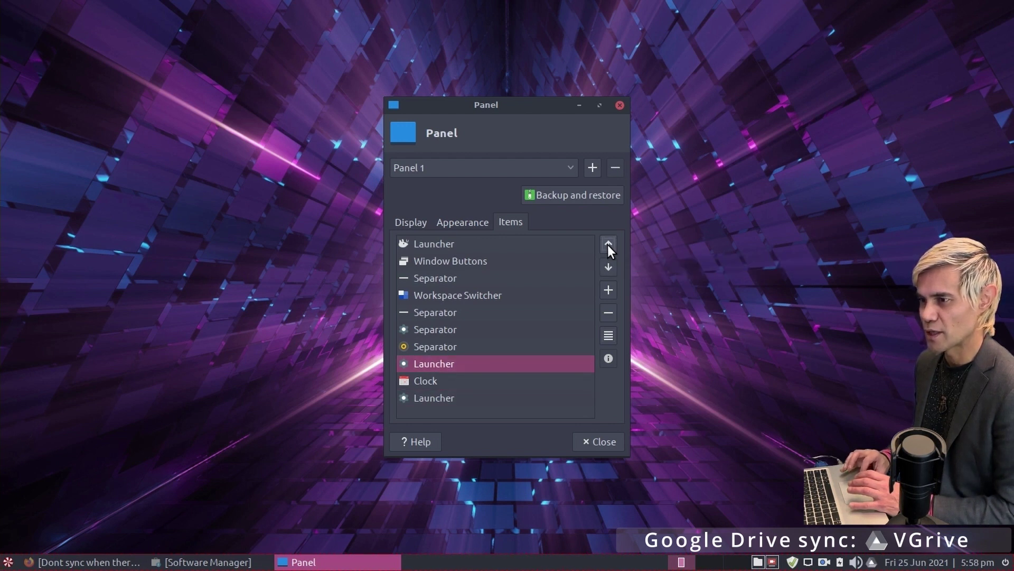
pyautogui.click(608, 245)
pyautogui.click(607, 245)
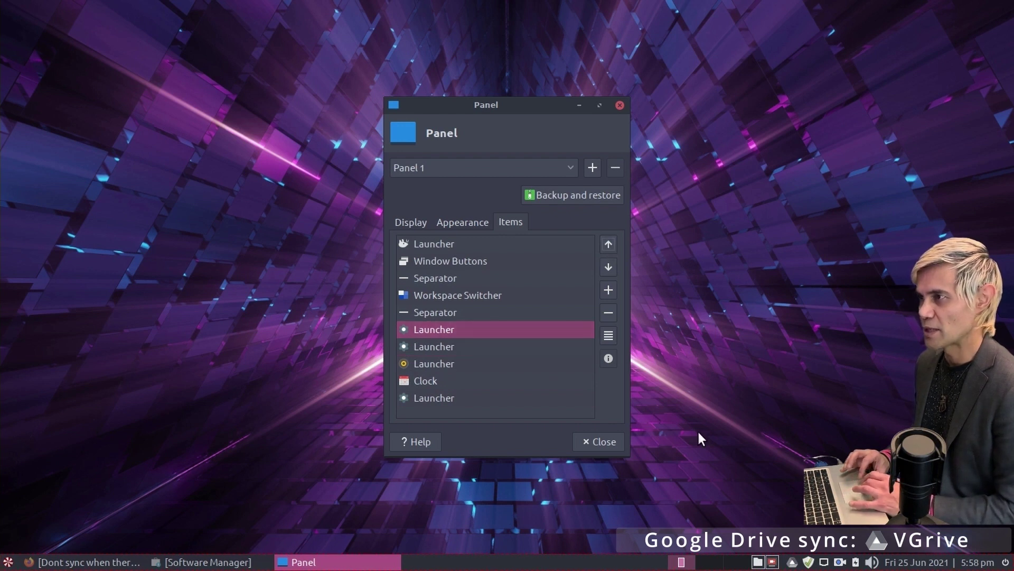
pyautogui.click(609, 437)
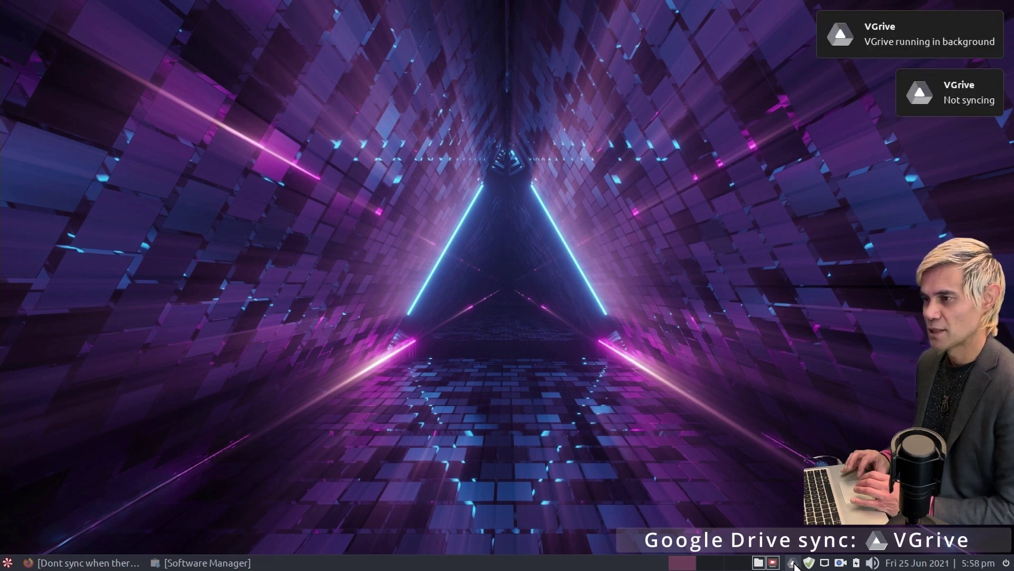
# - Launch VGrive, snap it to the right half, and start its Google Drive login
pyautogui.click(792, 563)
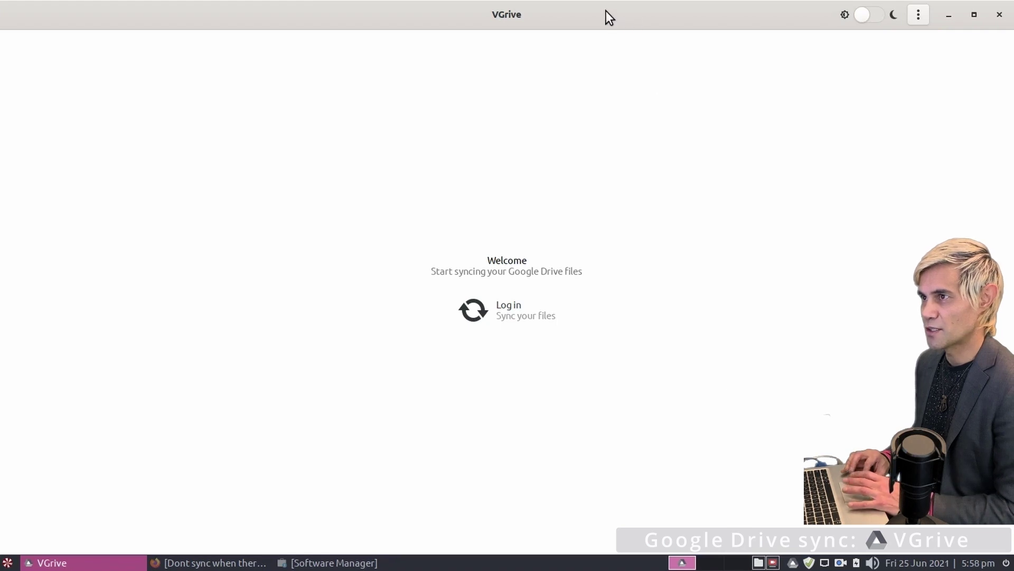
pyautogui.moveTo(607, 10); pyautogui.dragTo(1009, 248)
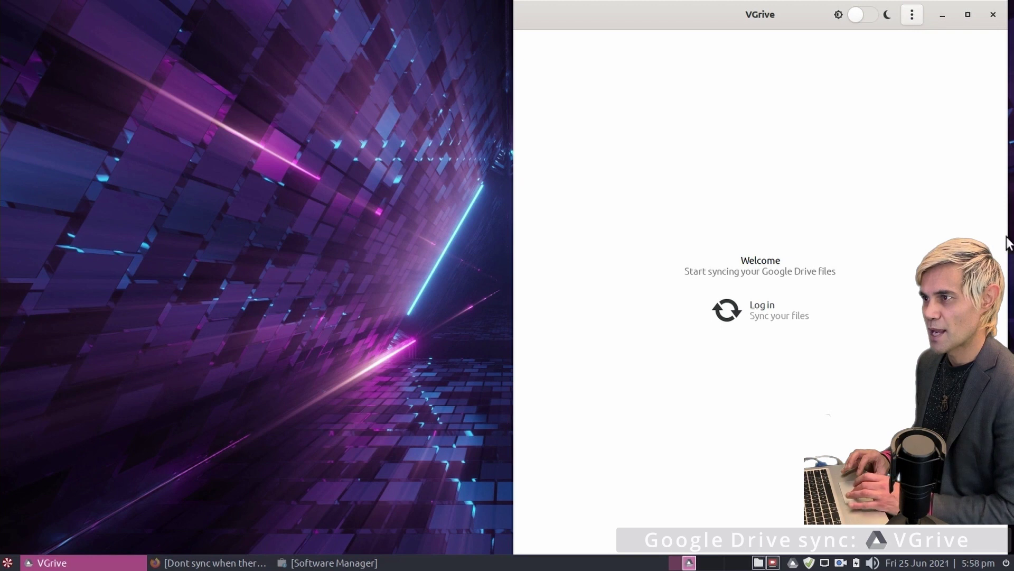
pyautogui.click(766, 309)
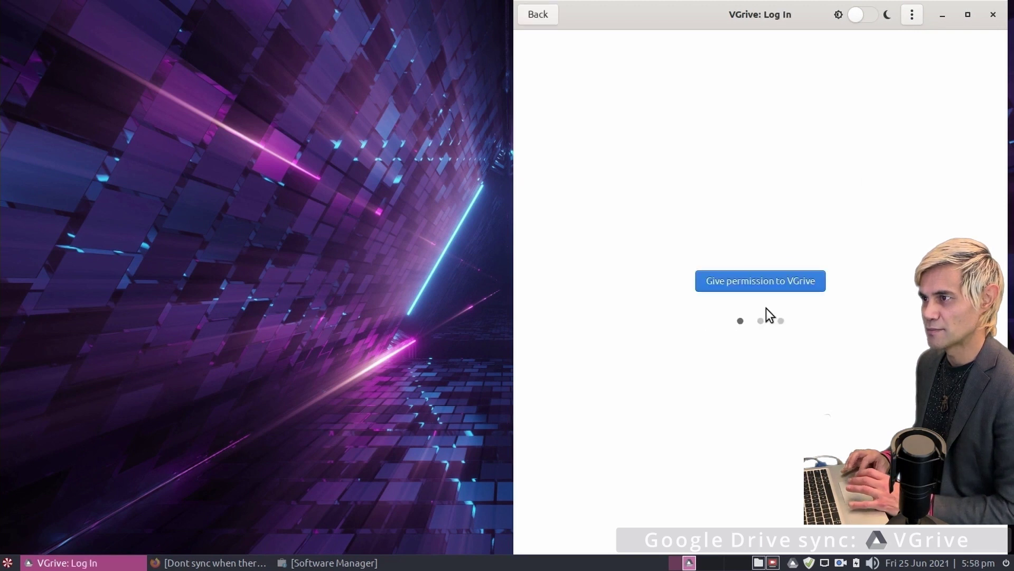
pyautogui.click(754, 282)
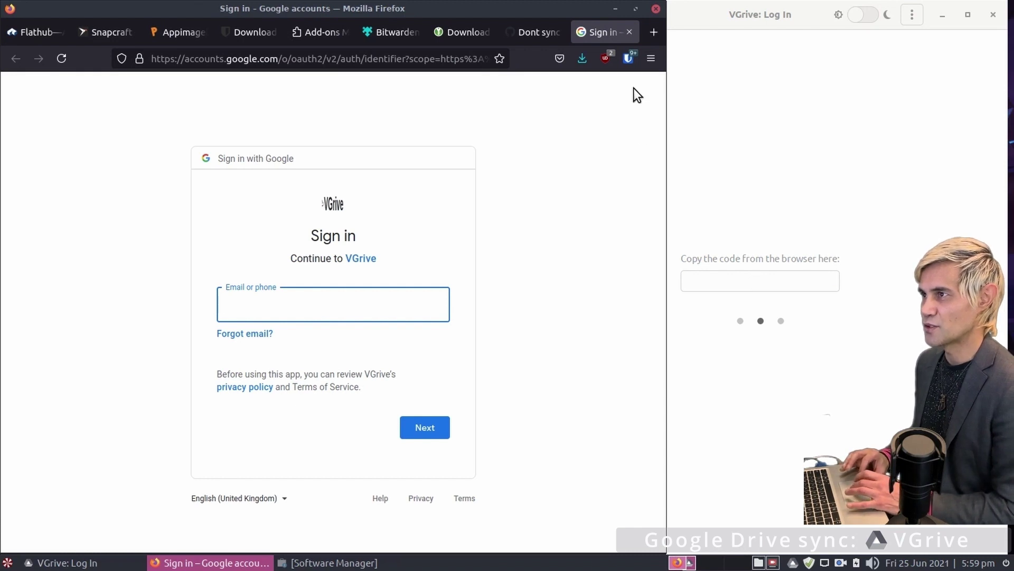
# - Sign in to Google using the saved account e-mail and password
pyautogui.click(629, 59)
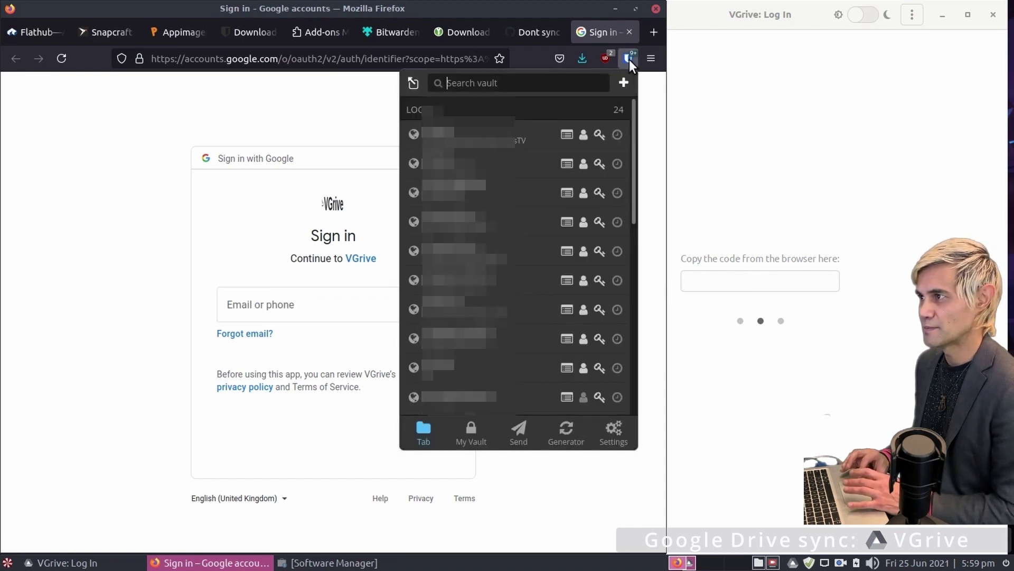
pyautogui.scroll(-5, 566, 169)
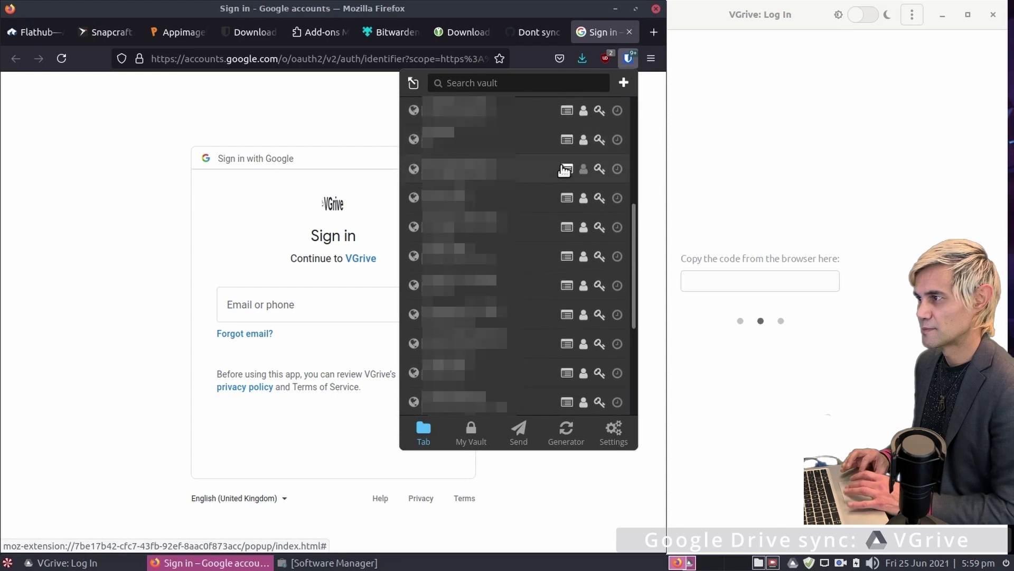
pyautogui.click(488, 290)
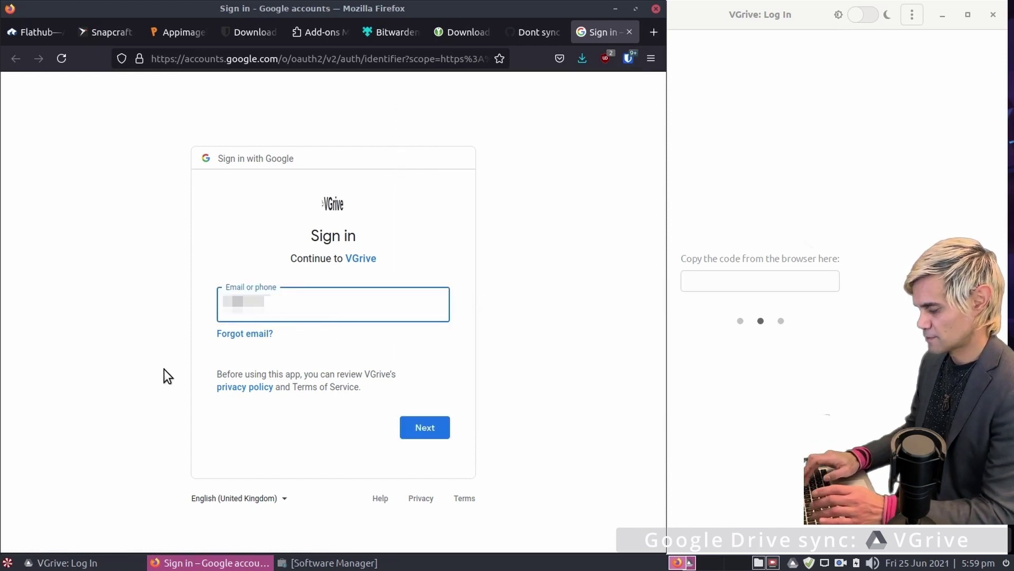
pyautogui.press('Return')
pyautogui.hotkey('ctrl', 'shift', 'l')
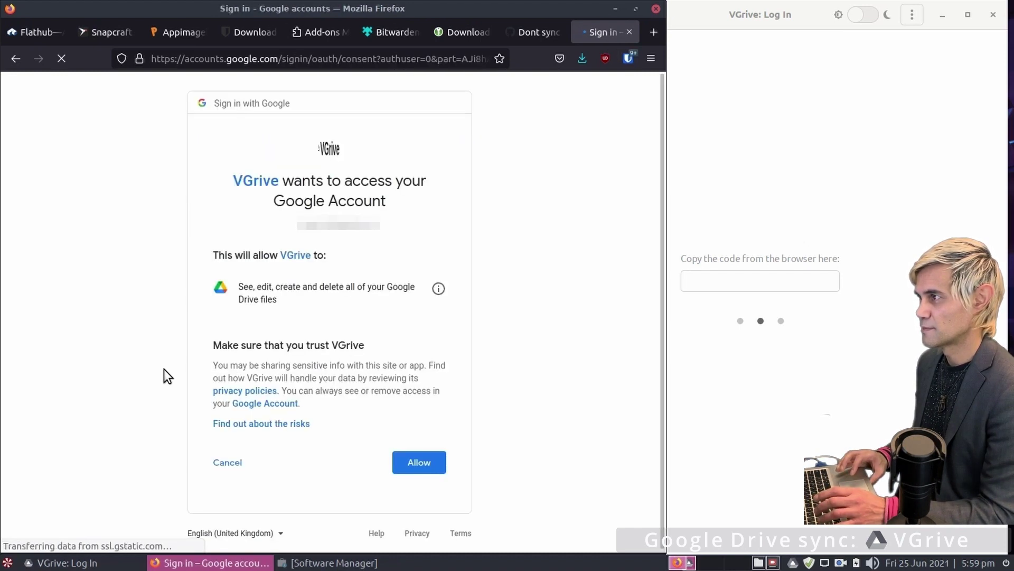
# - Allow VGrive Drive access, copy the sign-in code, and focus VGrive's code field
pyautogui.click(417, 465)
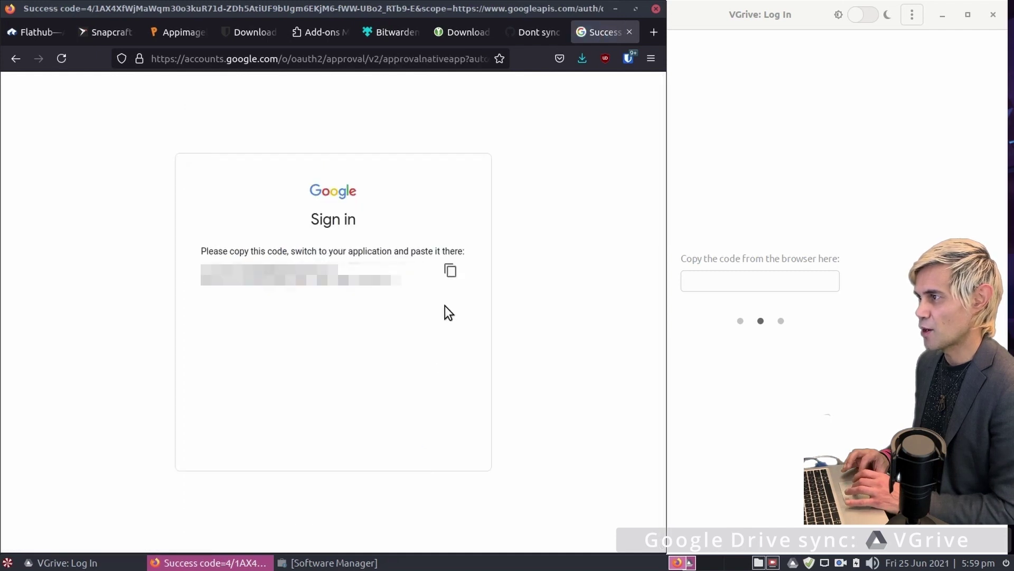
pyautogui.click(450, 274)
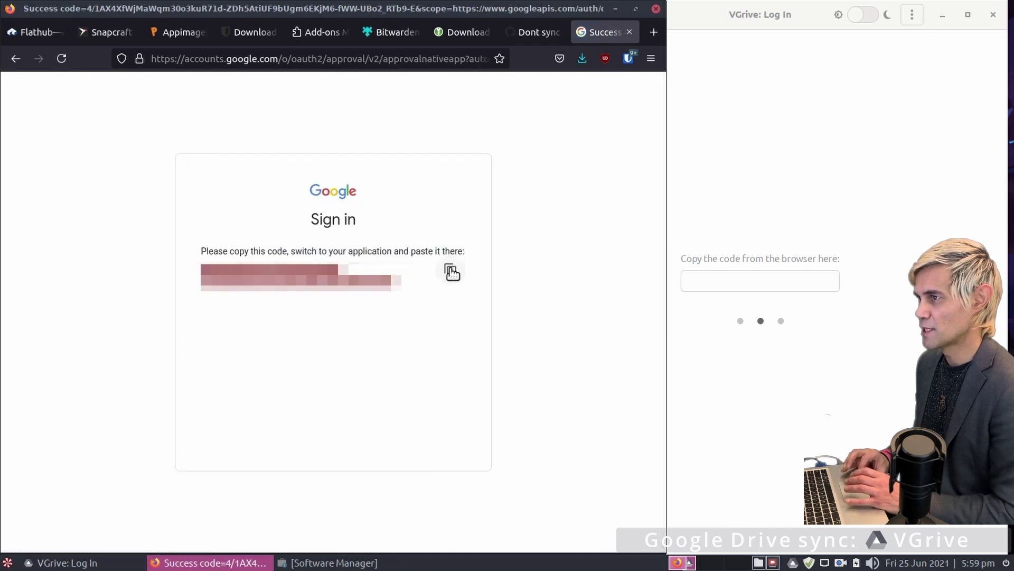
pyautogui.click(760, 279)
# - Paste the code into VGrive, disable 'Begin sync when app is started', and open the folder chooser
pyautogui.rightClick(757, 280)
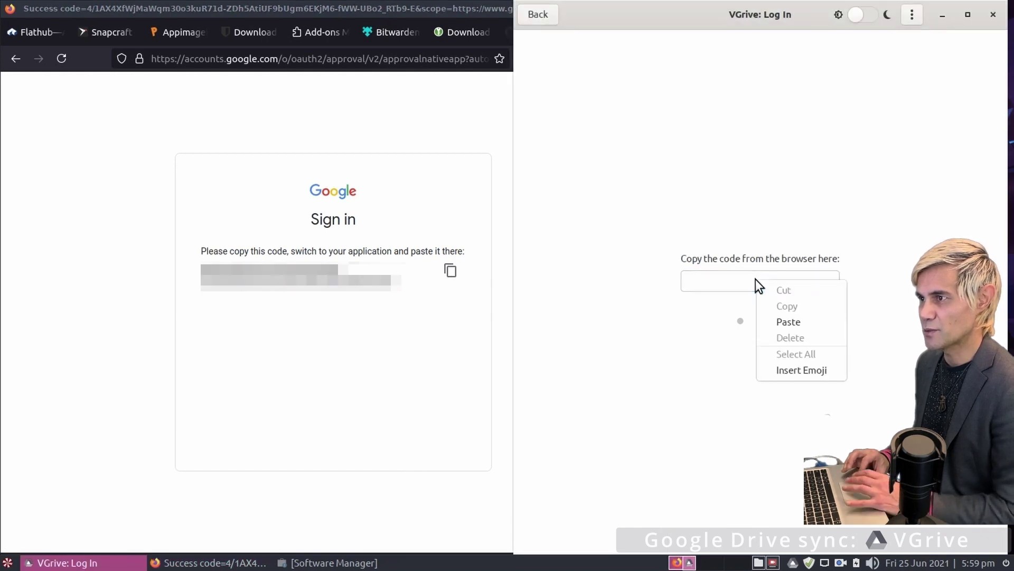
pyautogui.click(811, 321)
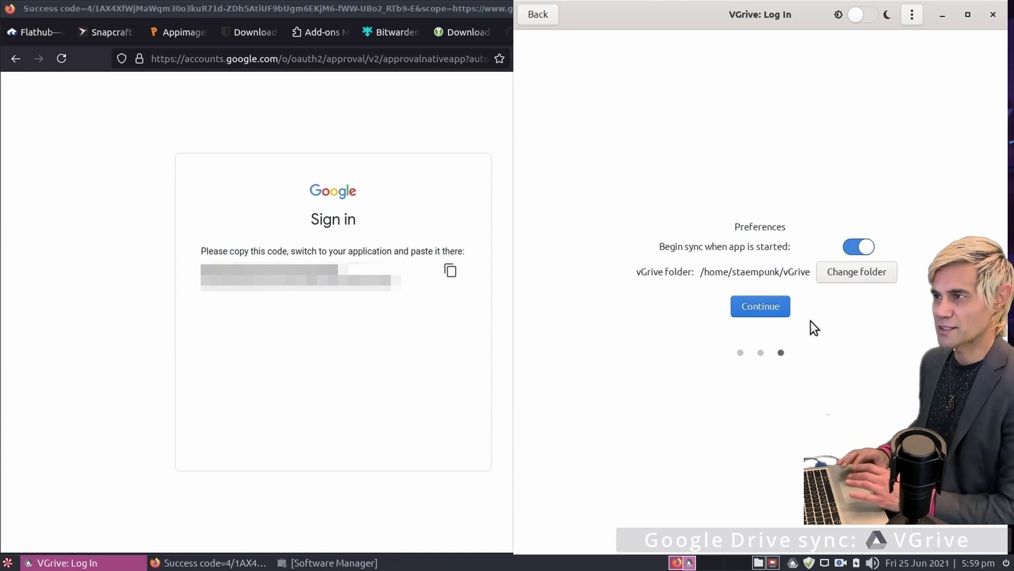
pyautogui.click(853, 252)
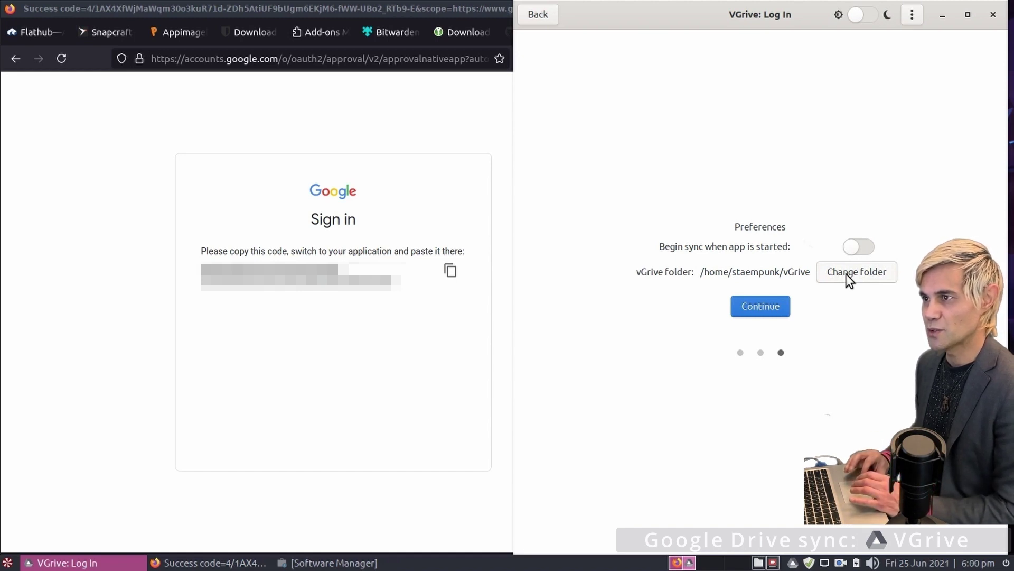
pyautogui.click(845, 274)
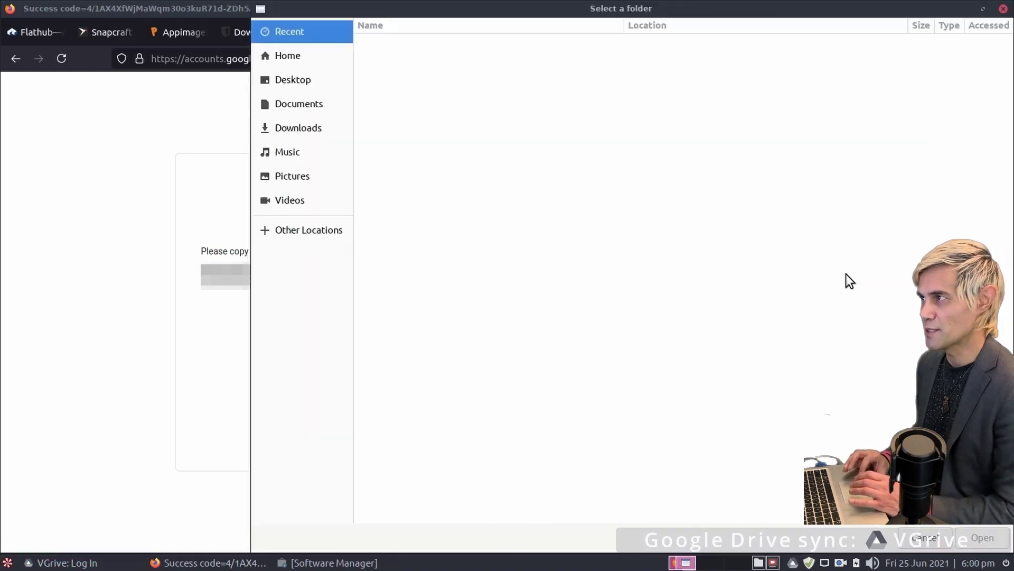
# - Create folder 'Staem.TV-vGrive' in Home and select it as VGrive's sync folder
pyautogui.click(291, 56)
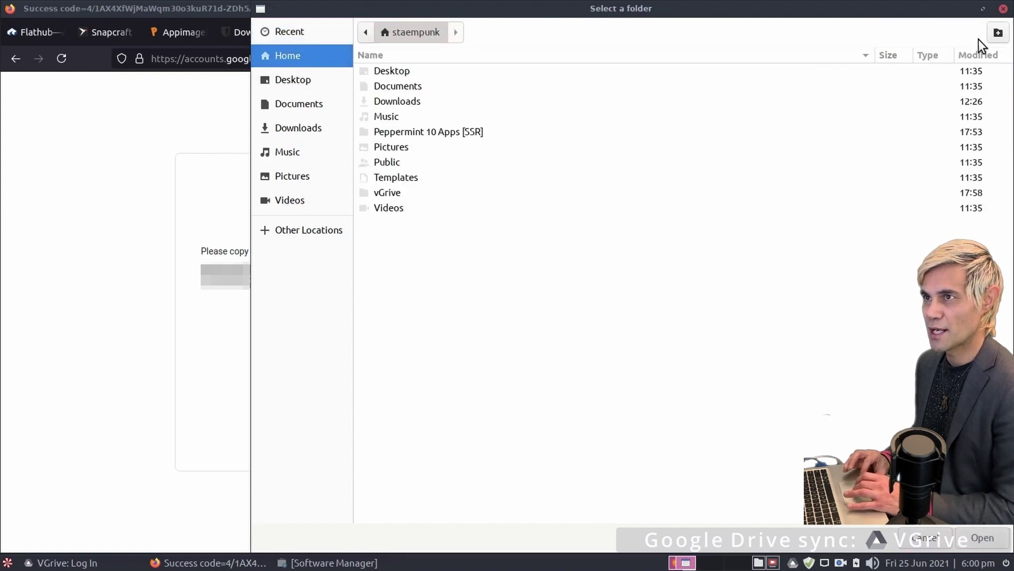
pyautogui.click(998, 34)
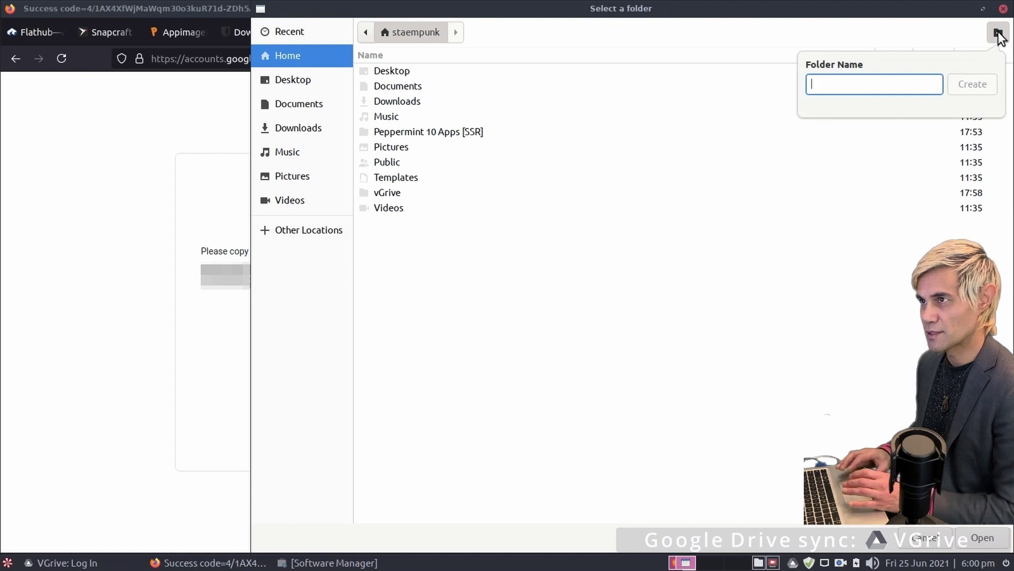
pyautogui.write('Sta')
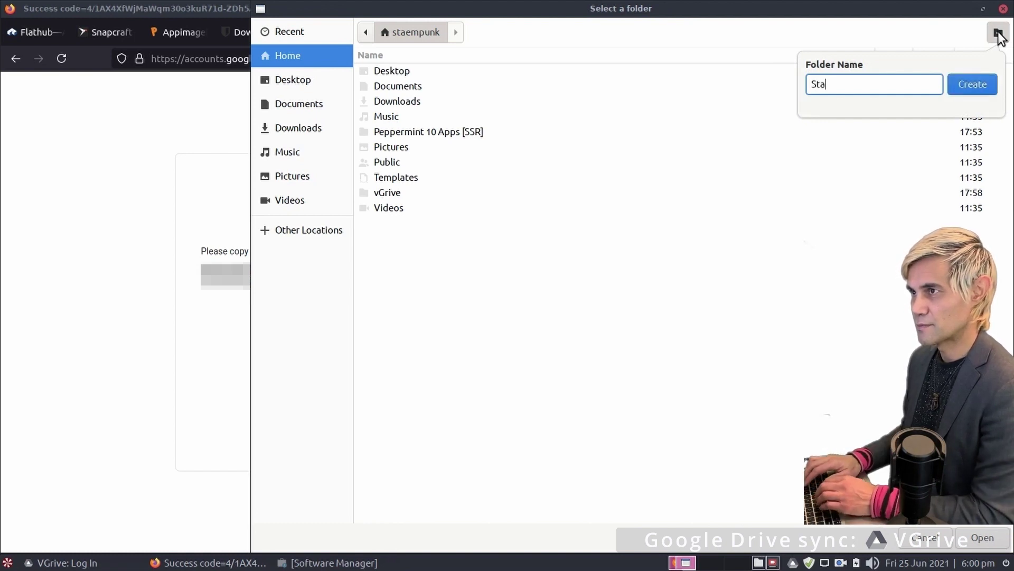
pyautogui.write('em.')
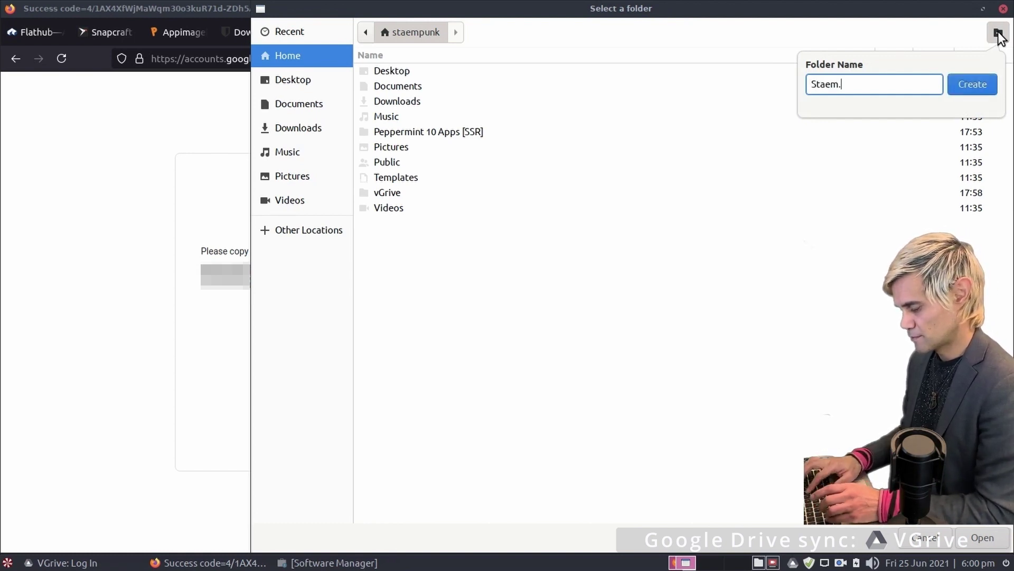
pyautogui.write('TV-vGrive')
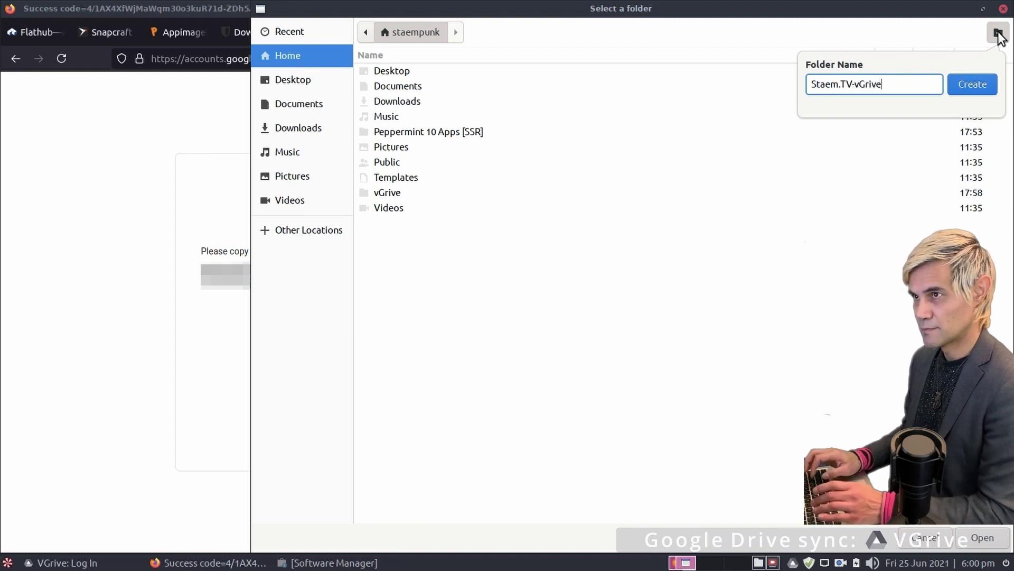
pyautogui.click(974, 88)
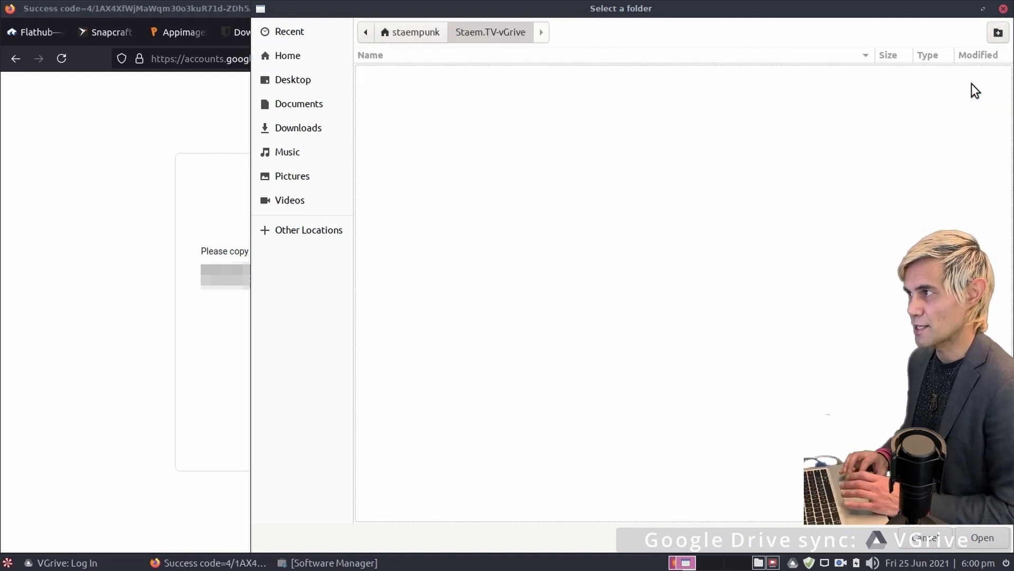
pyautogui.click(978, 539)
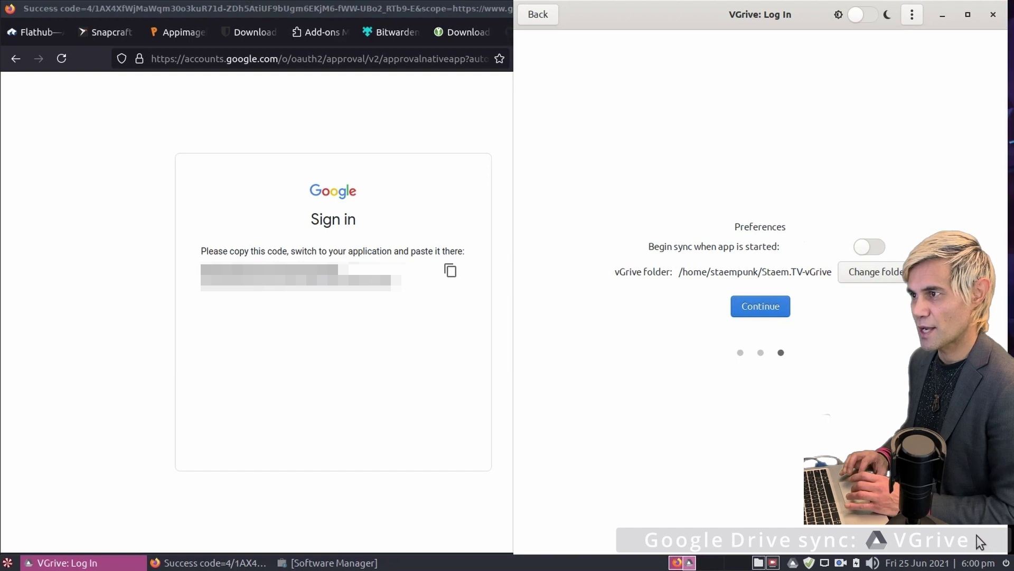
# - Complete VGrive setup to reach Not syncing, then minimize Firefox and maximize the VGrive window
pyautogui.click(760, 307)
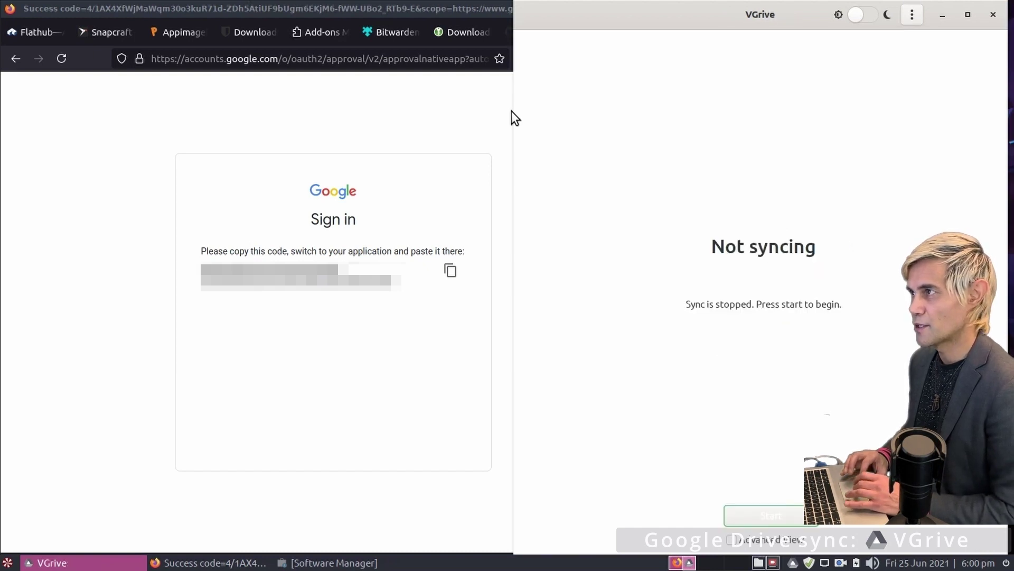
pyautogui.doubleClick(443, 8)
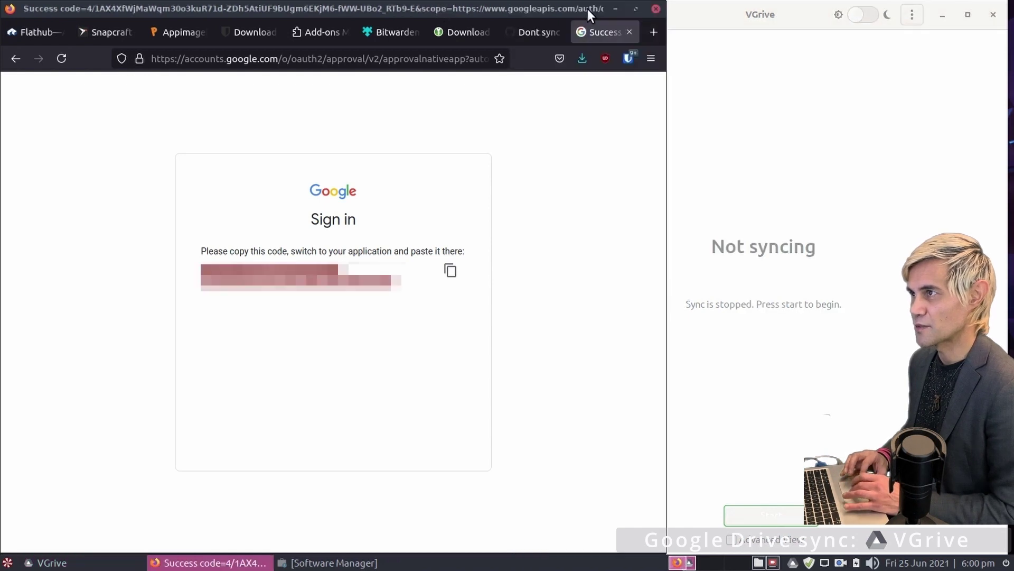
pyautogui.click(615, 9)
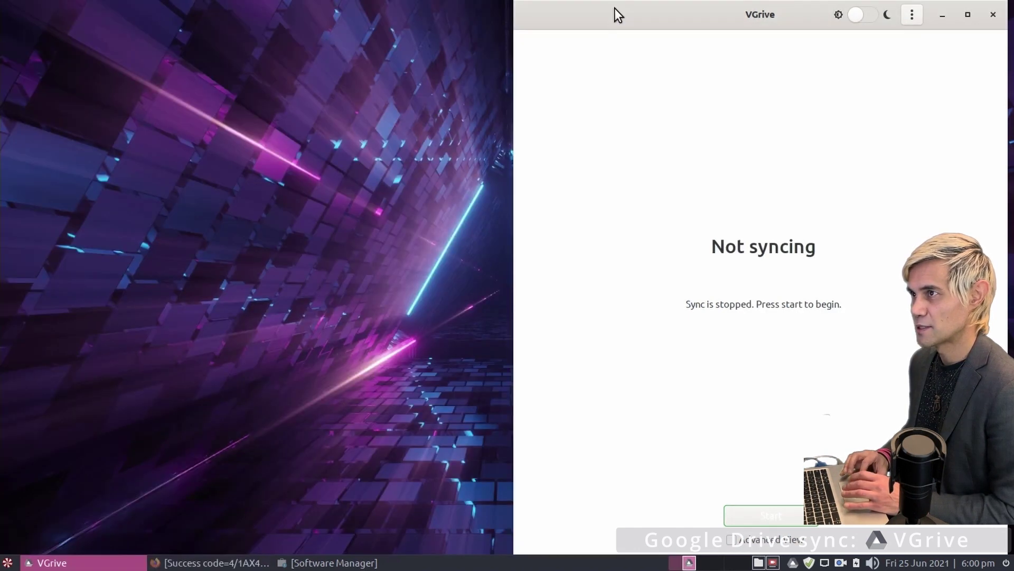
pyautogui.doubleClick(642, 13)
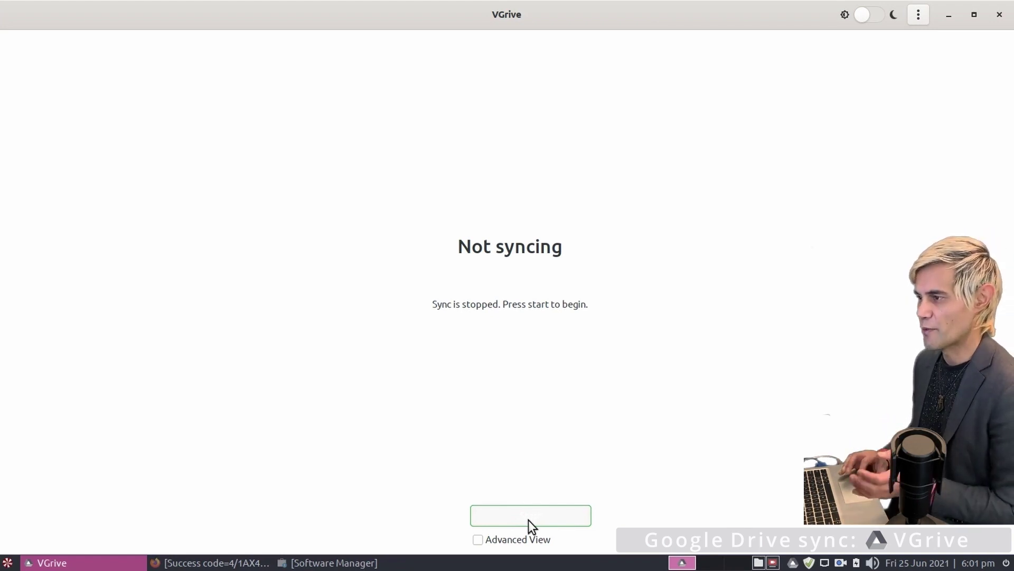
# - Turn on Advanced View and sync the Drive files into Staem.TV-vGrive
pyautogui.click(483, 541)
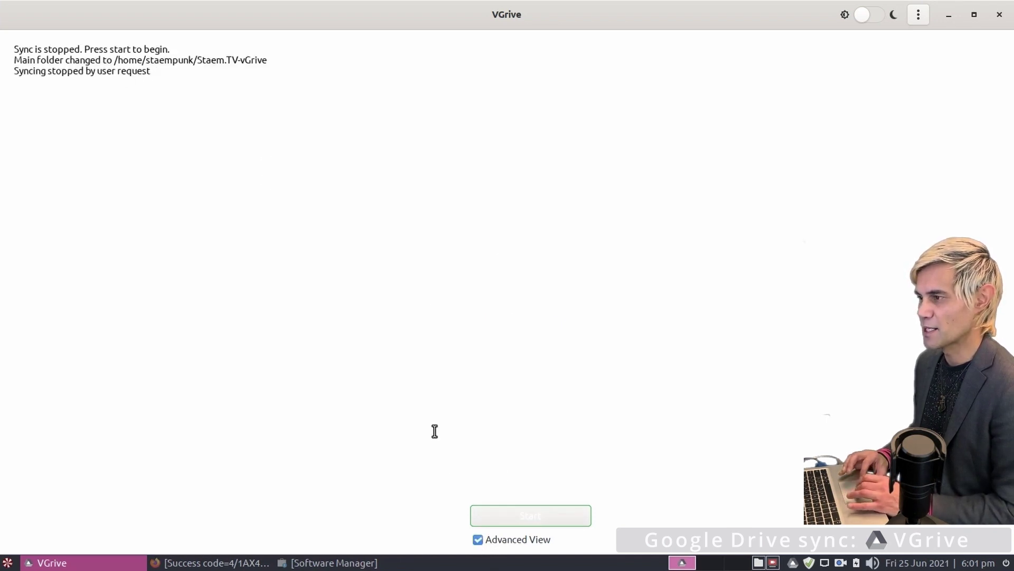
pyautogui.click(531, 515)
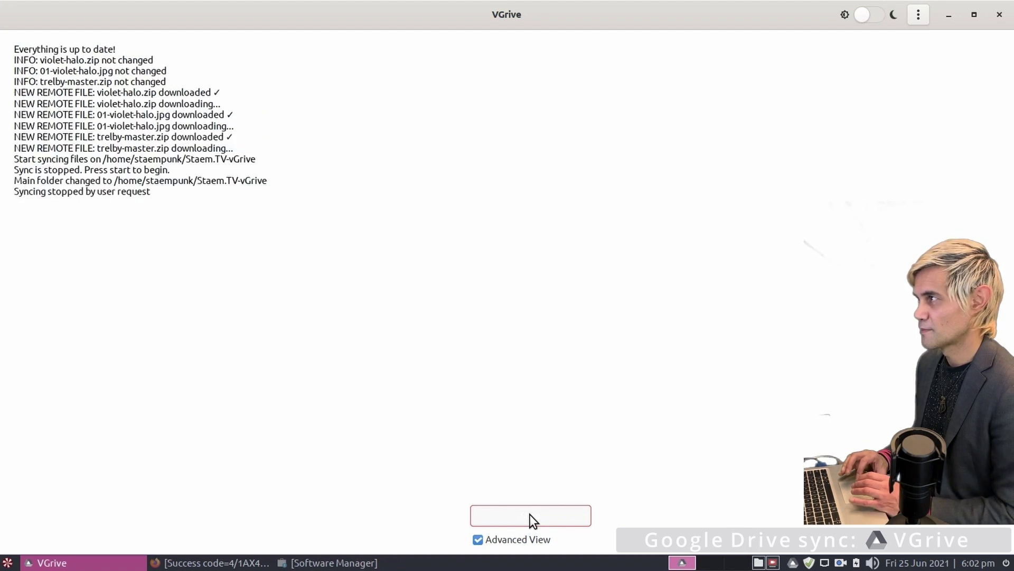
pyautogui.moveTo(47, 49); pyautogui.dragTo(108, 50)
pyautogui.click(458, 400)
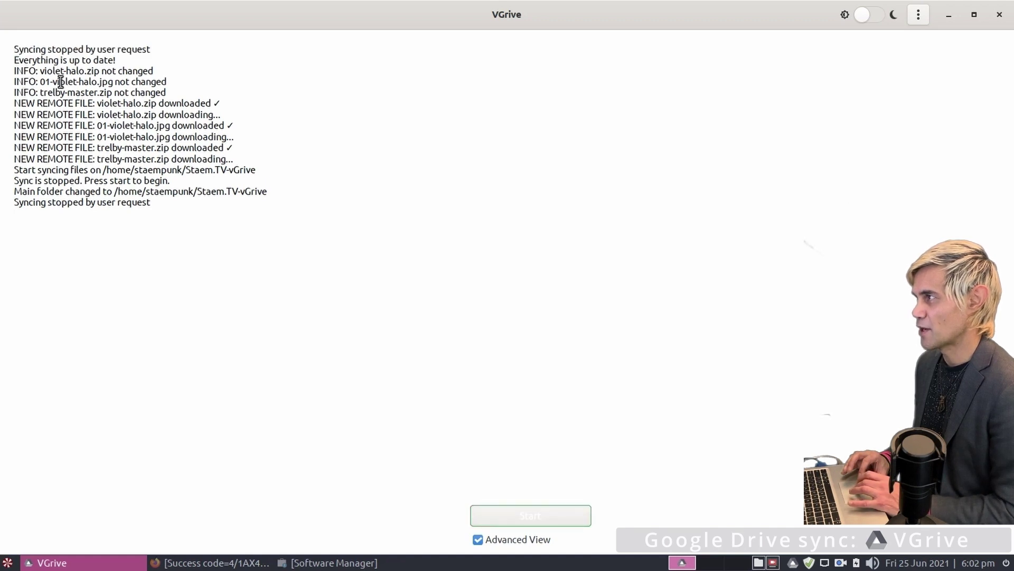
# - Check the Syncing stopped log line, then open the home folder in Nemo with Super+E
pyautogui.doubleClick(35, 49)
pyautogui.tripleClick(36, 49)
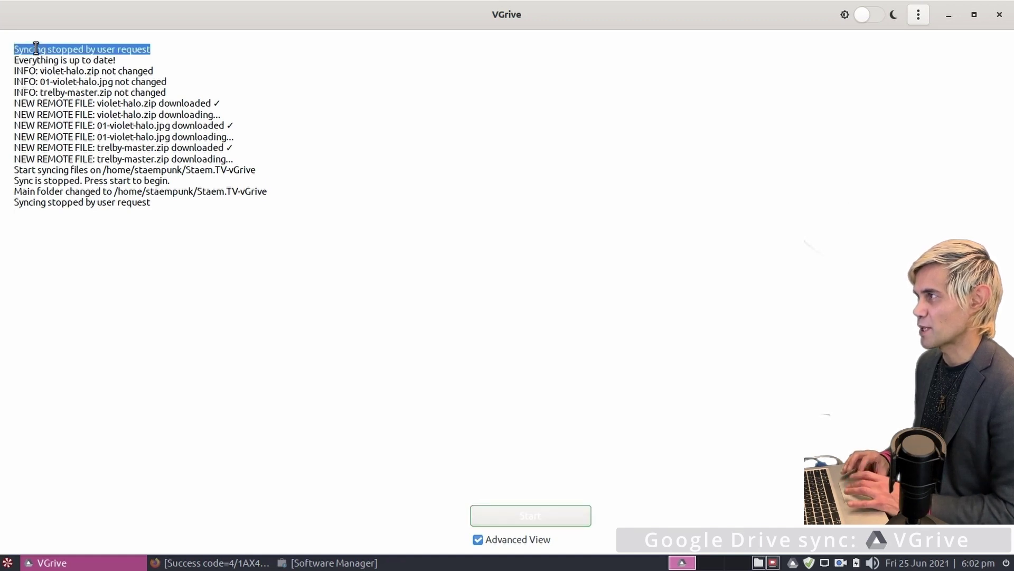
pyautogui.click(275, 392)
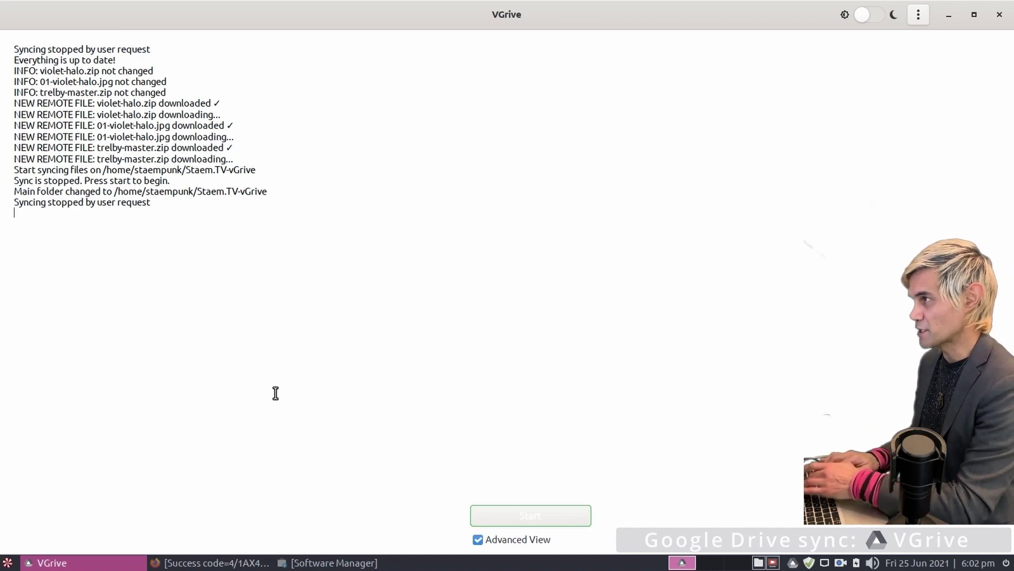
pyautogui.press('super+e')
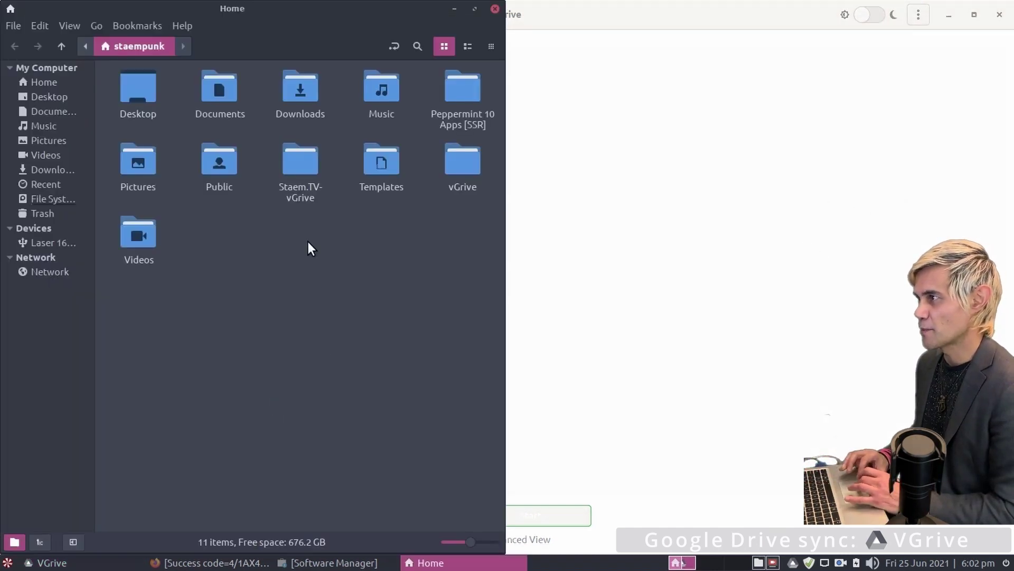
# - Duplicate 01-violet-halo.jpg in Staem.TV-vGrive as 01-violet-halo (copy).jpg, then close VGrive
pyautogui.doubleClick(300, 160)
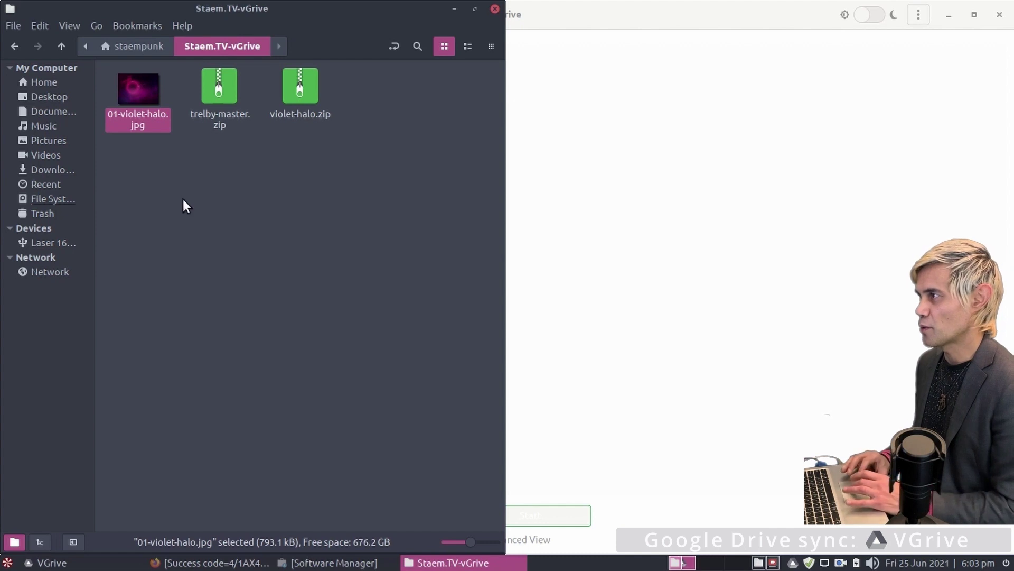
pyautogui.rightClick(141, 93)
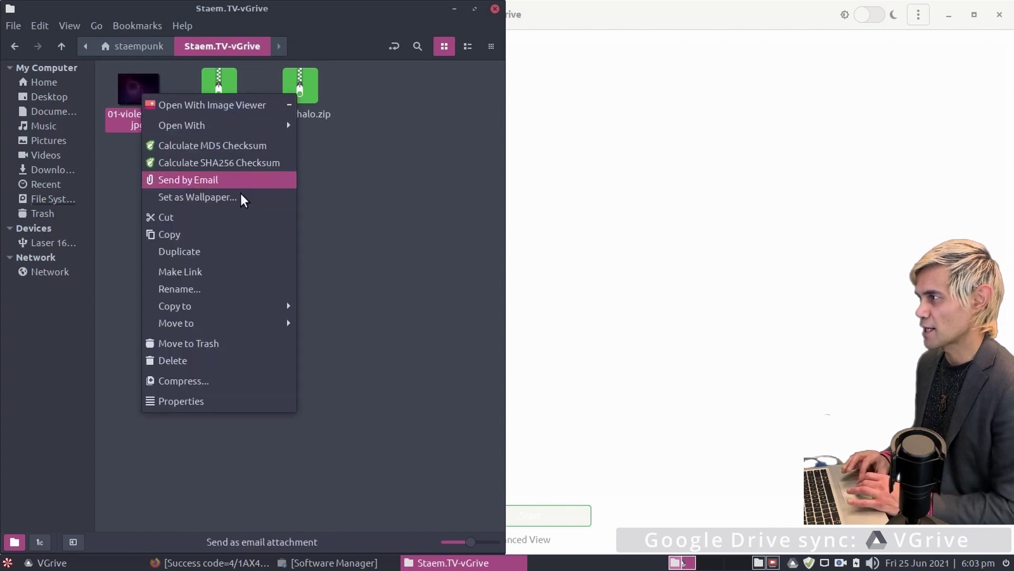
pyautogui.moveTo(253, 308)
pyautogui.click(262, 252)
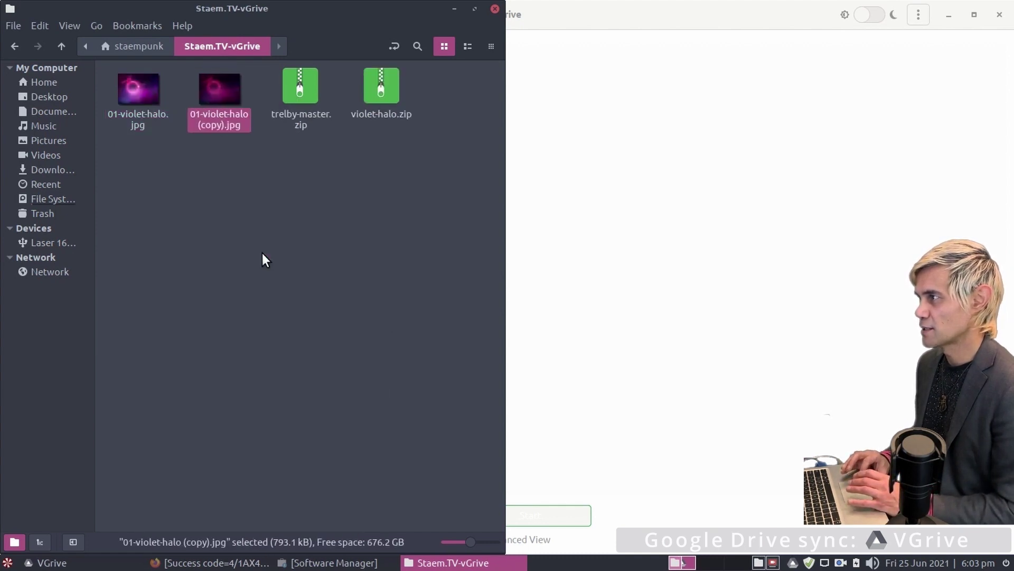
pyautogui.click(262, 253)
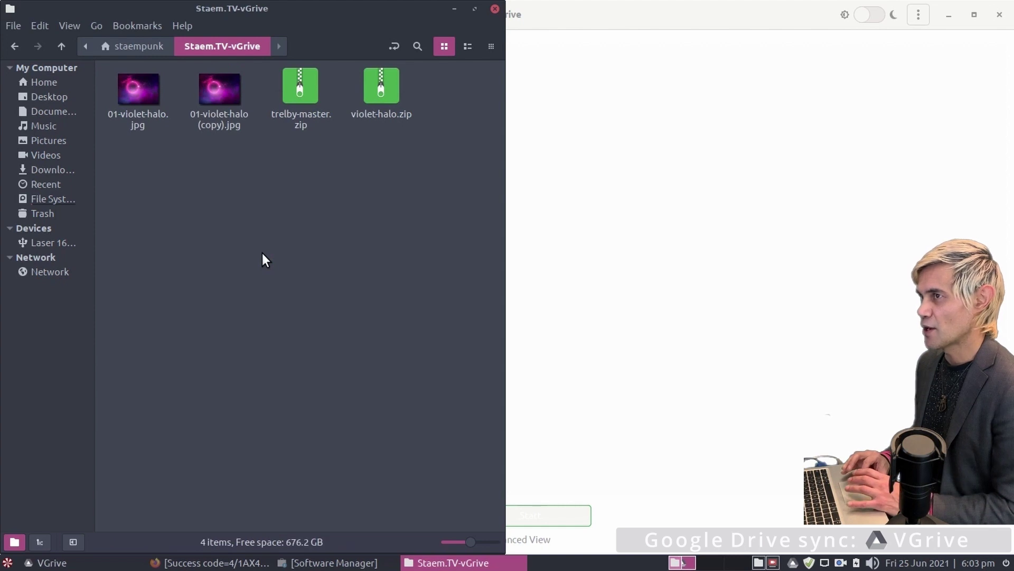
pyautogui.click(654, 154)
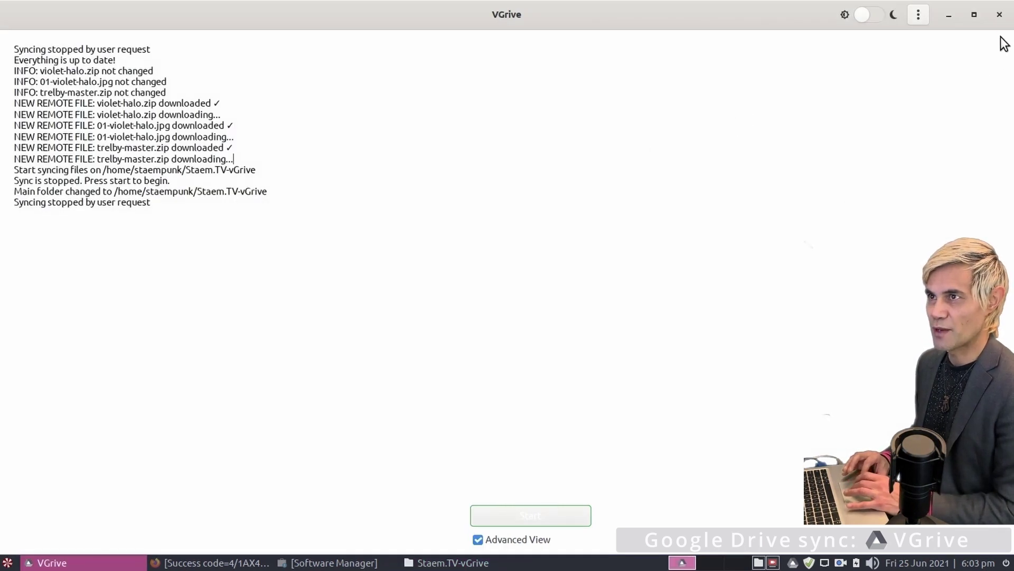
pyautogui.click(999, 15)
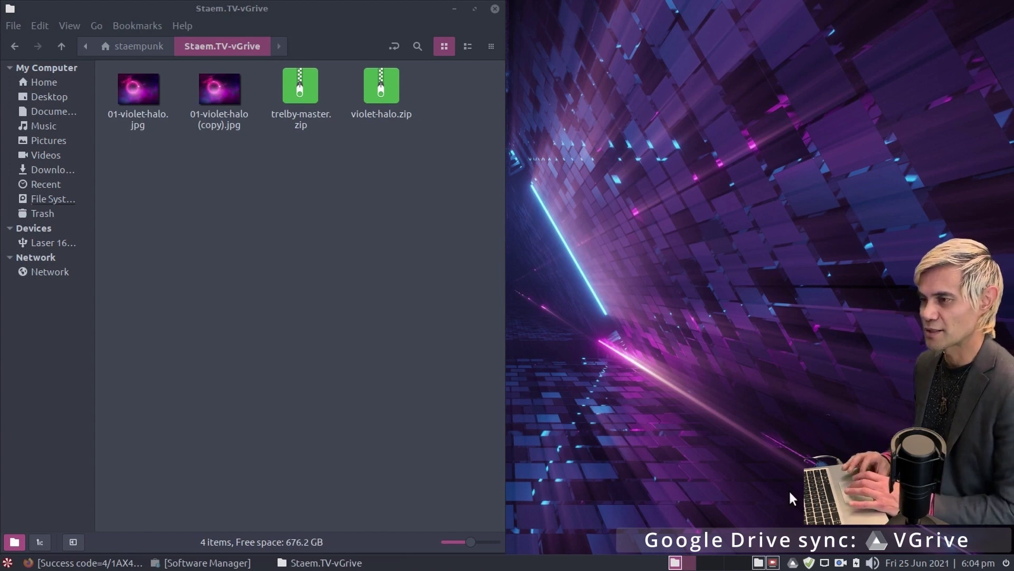
# - Run a VGrive start/stop sync to upload 01-violet-halo (copy).jpg, then close VGrive
pyautogui.click(793, 563)
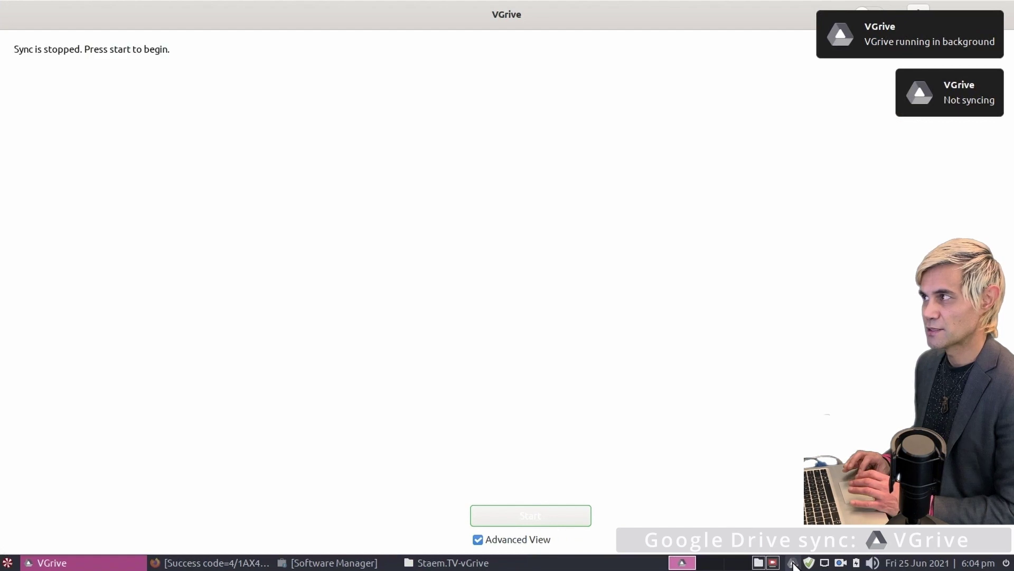
pyautogui.click(539, 518)
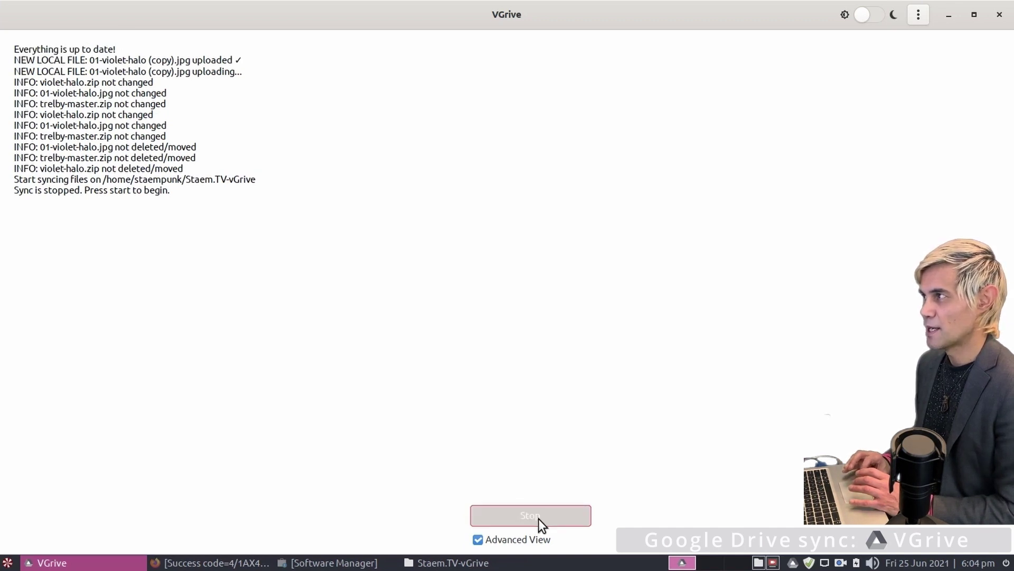
pyautogui.click(537, 518)
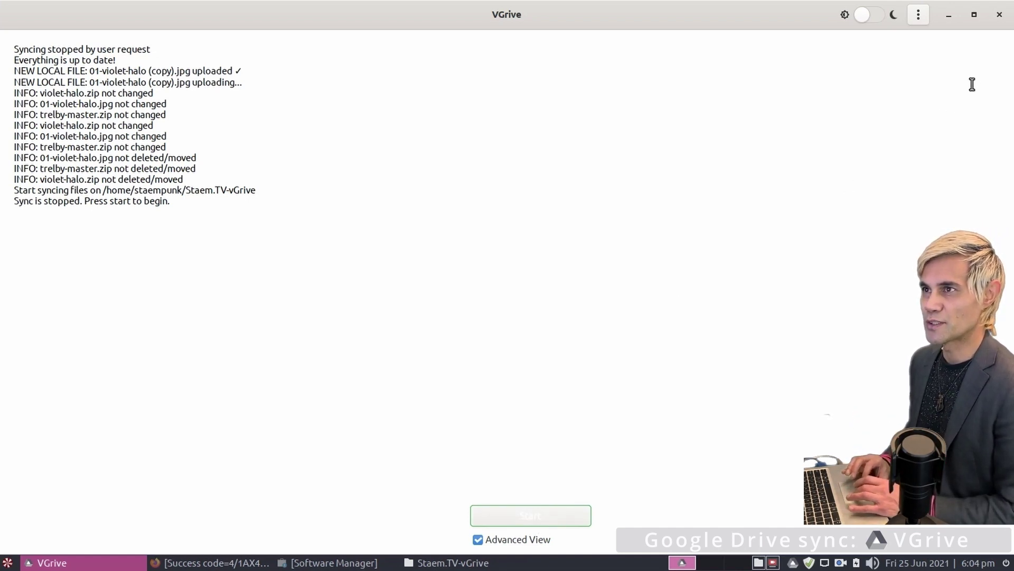
pyautogui.click(1000, 16)
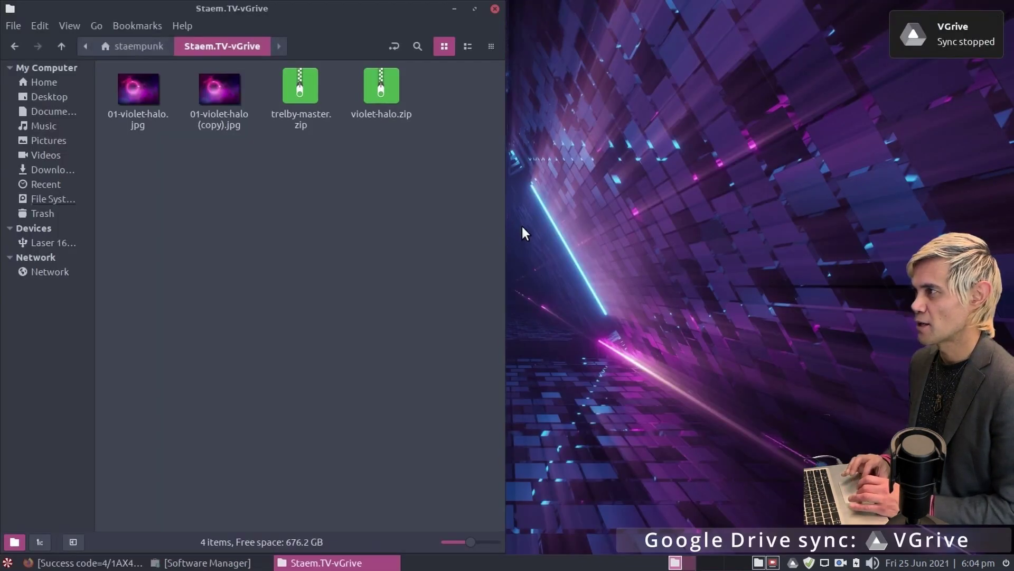
# - Permanently delete 01-violet-halo (copy).jpg from the sync folder
pyautogui.rightClick(212, 78)
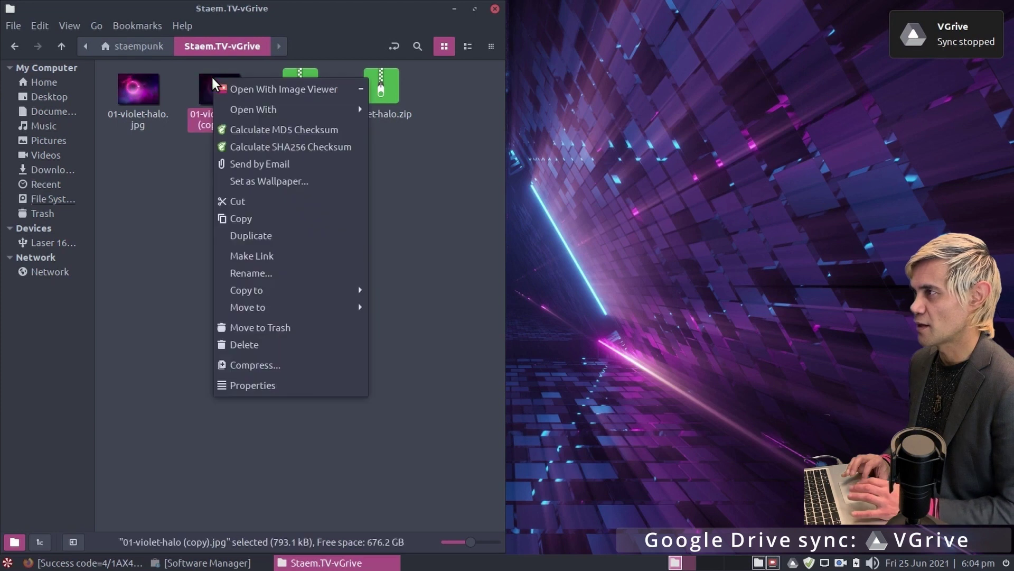
pyautogui.click(281, 343)
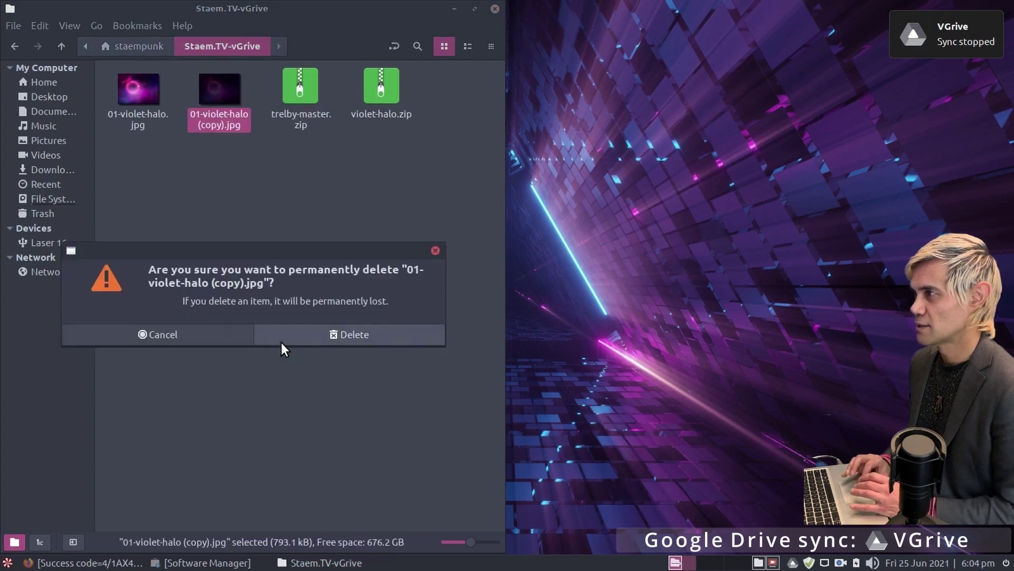
pyautogui.click(281, 341)
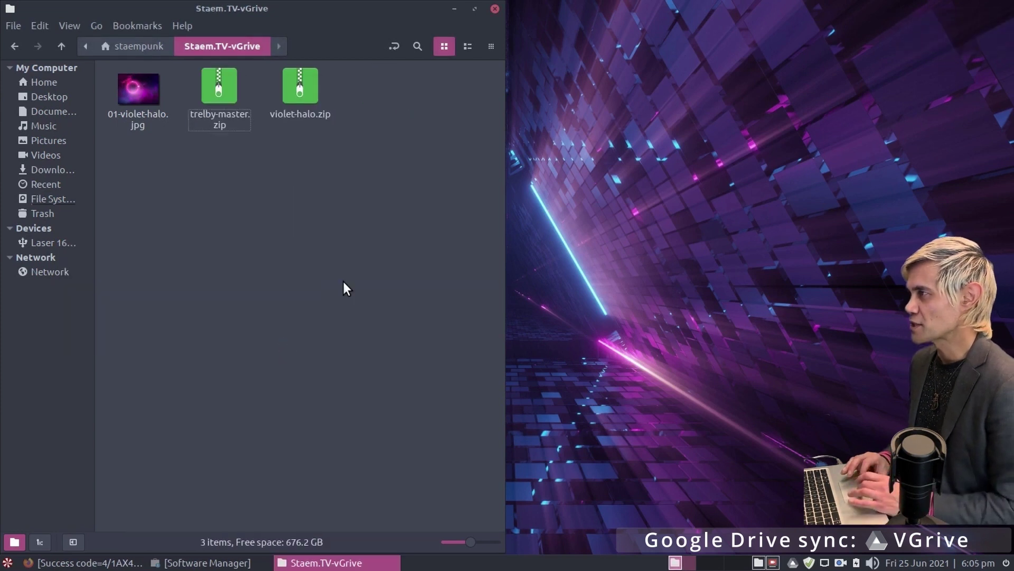
# - Permanently delete the vGrive folder in Home and minimise Nemo
pyautogui.click(39, 81)
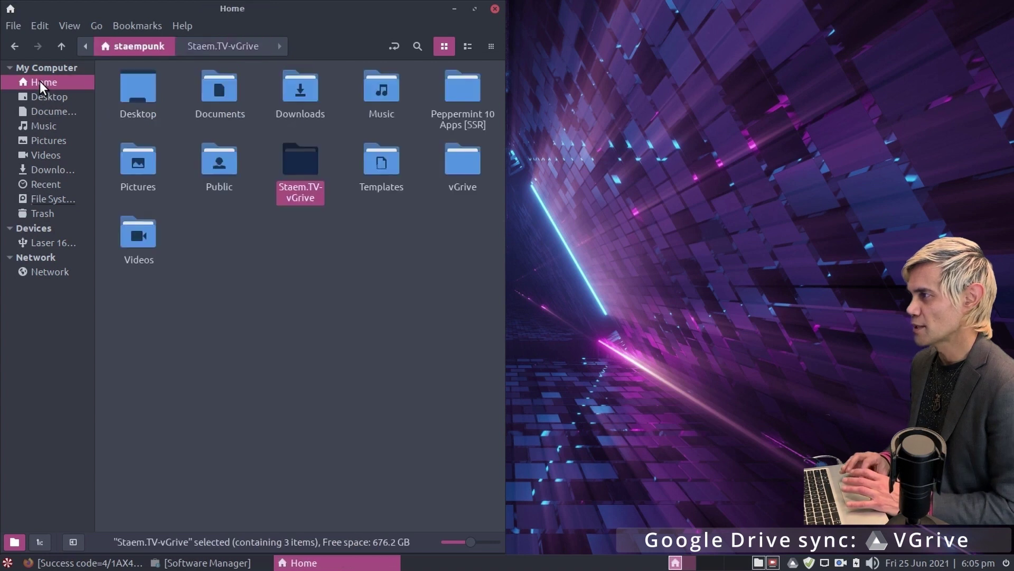
pyautogui.click(462, 166)
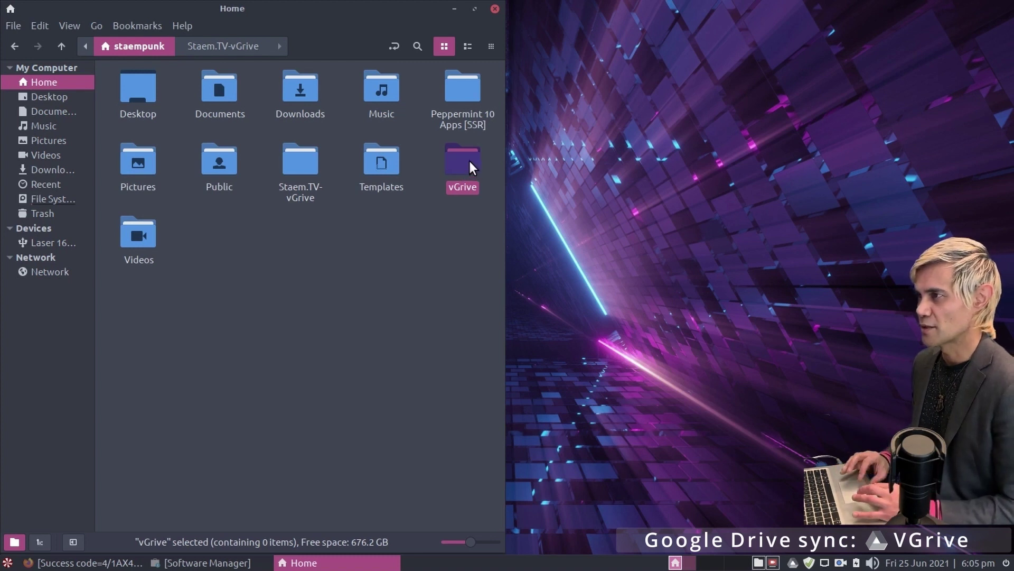
pyautogui.rightClick(469, 161)
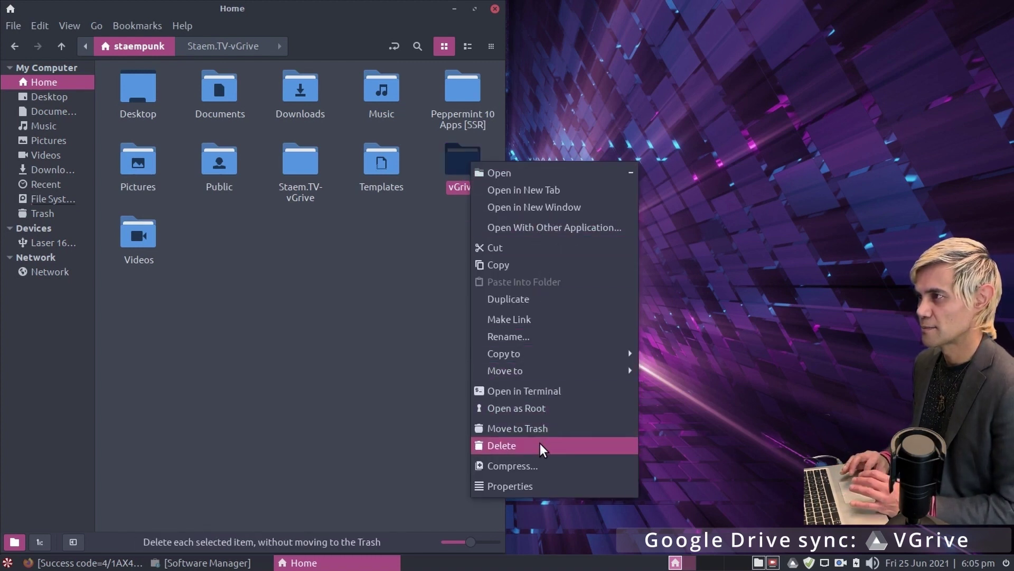
pyautogui.click(540, 443)
pyautogui.click(386, 333)
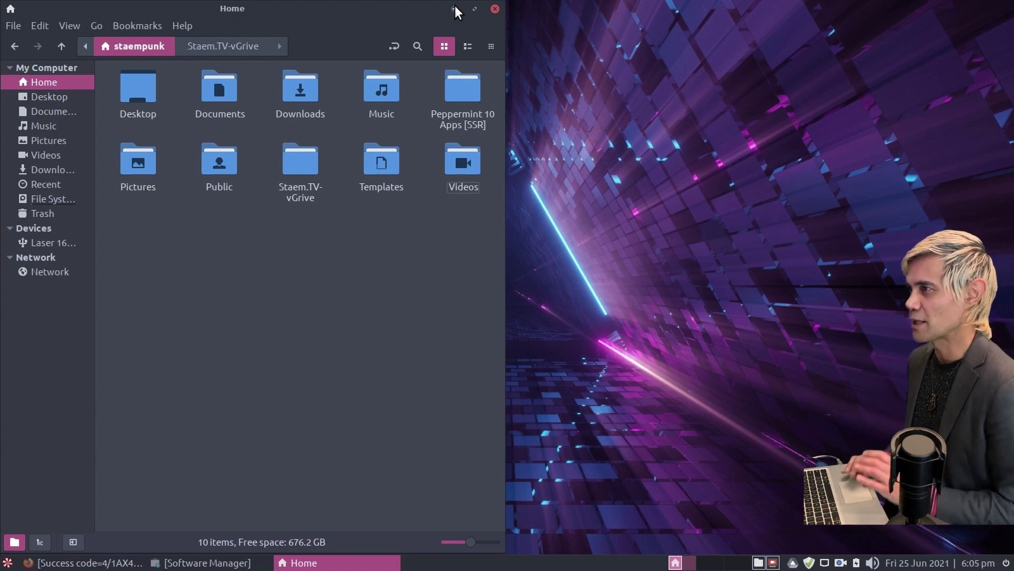
pyautogui.click(454, 8)
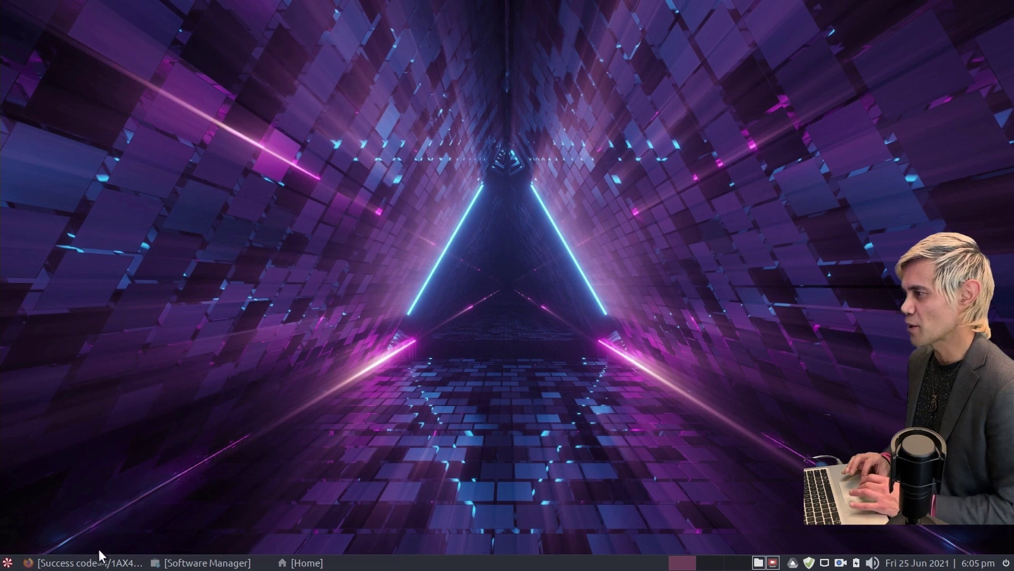
# - Restore Firefox and close every tab except a new blank tab
pyautogui.click(83, 561)
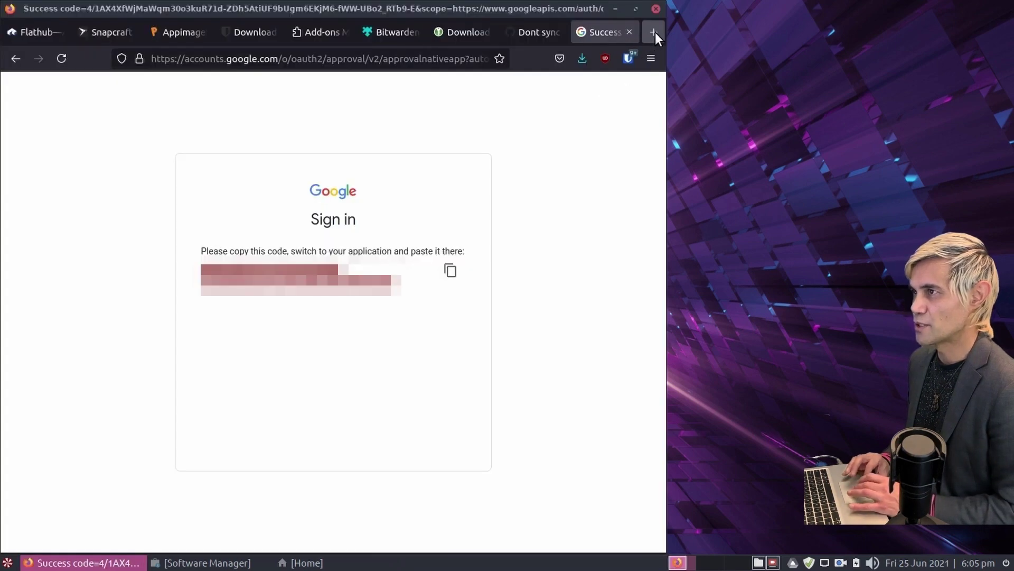
pyautogui.click(654, 32)
pyautogui.rightClick(601, 29)
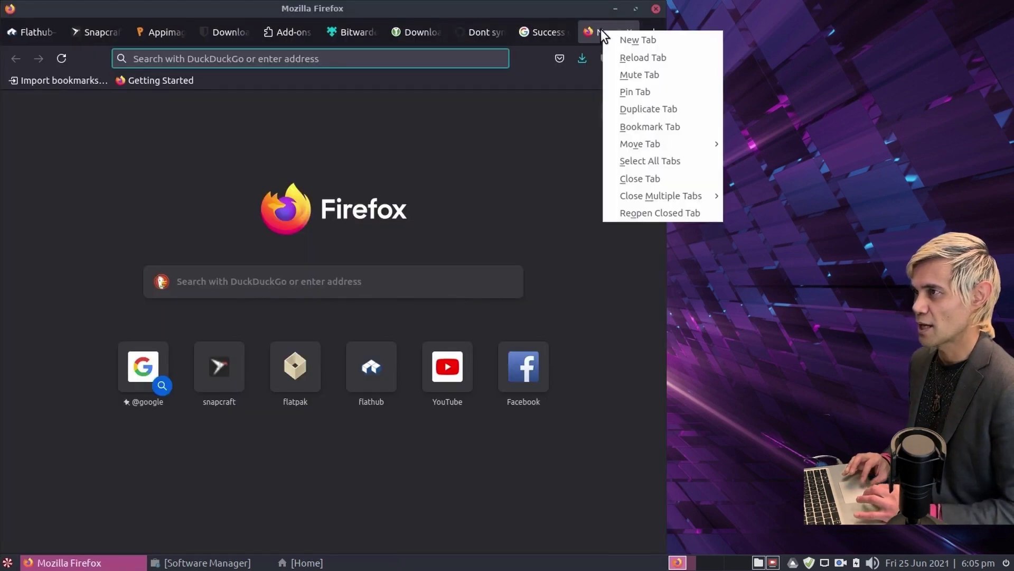
pyautogui.moveTo(661, 194)
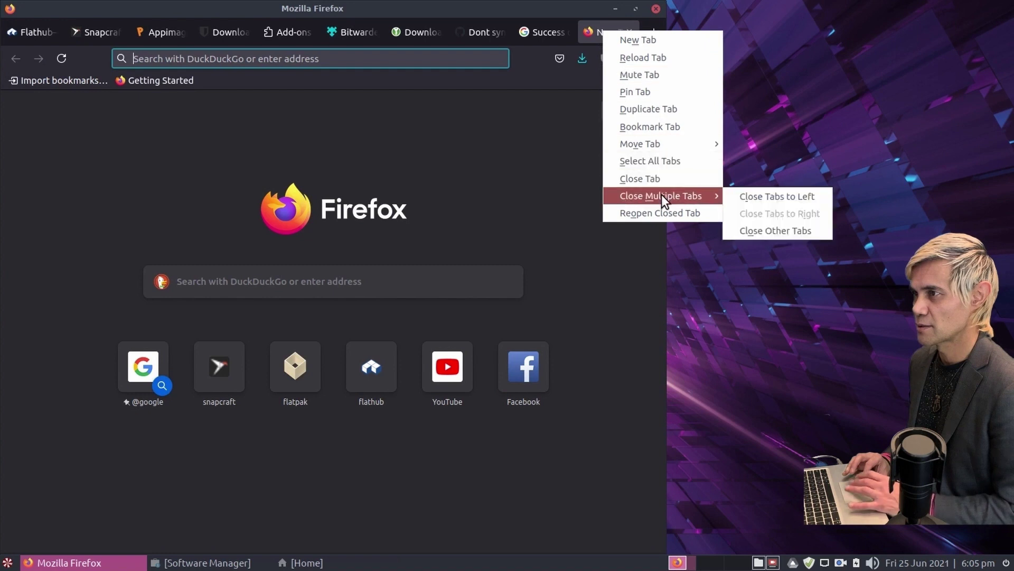
pyautogui.click(807, 229)
pyautogui.click(601, 217)
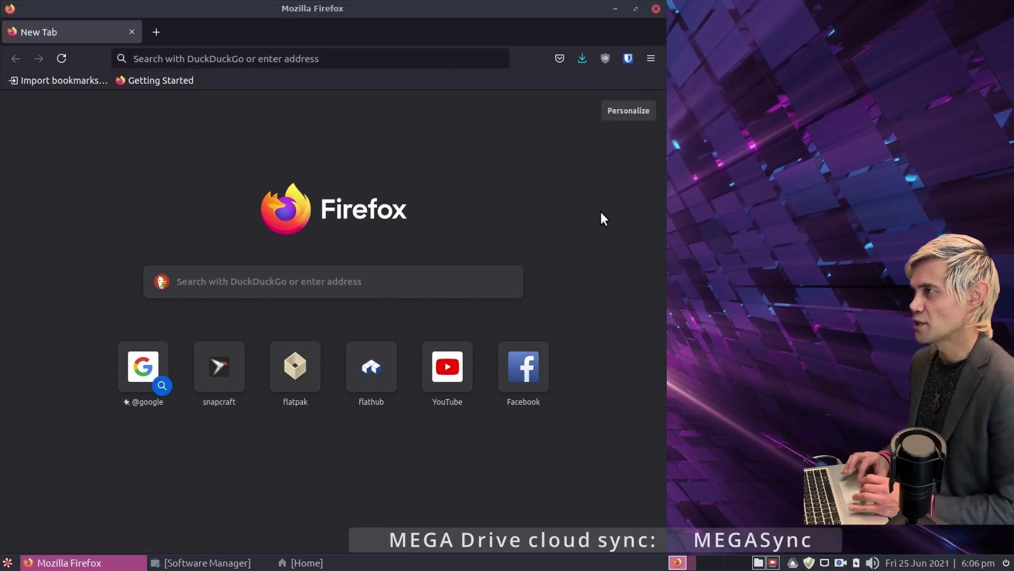
# - Search the web for 'mega drive'
pyautogui.click(433, 60)
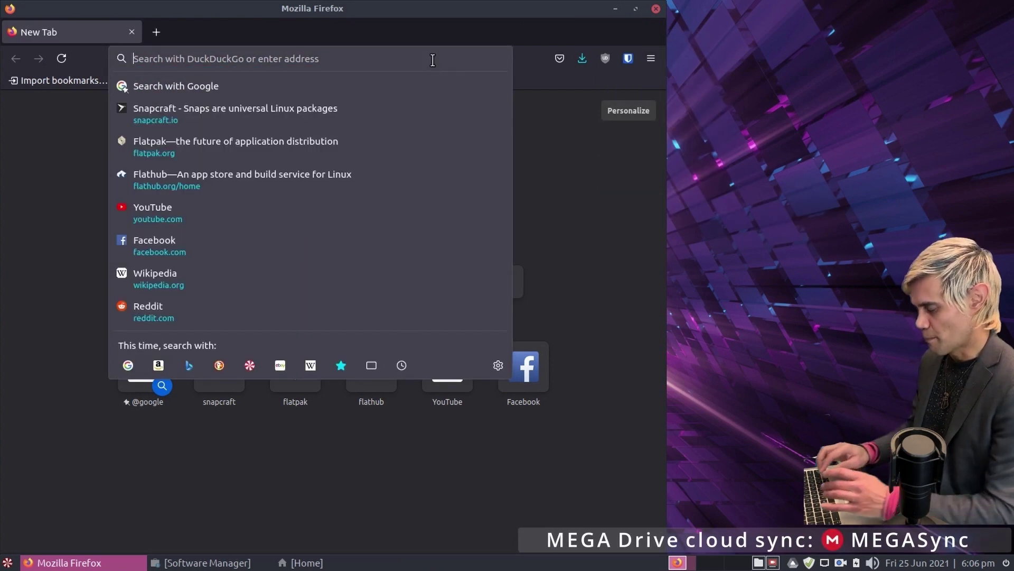
pyautogui.write('mega drive')
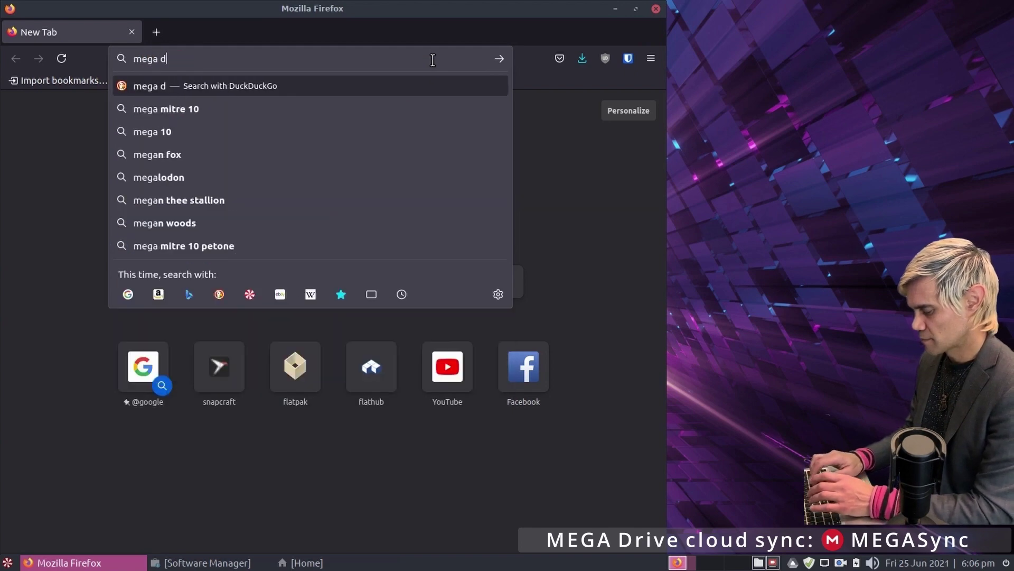
pyautogui.press('Return')
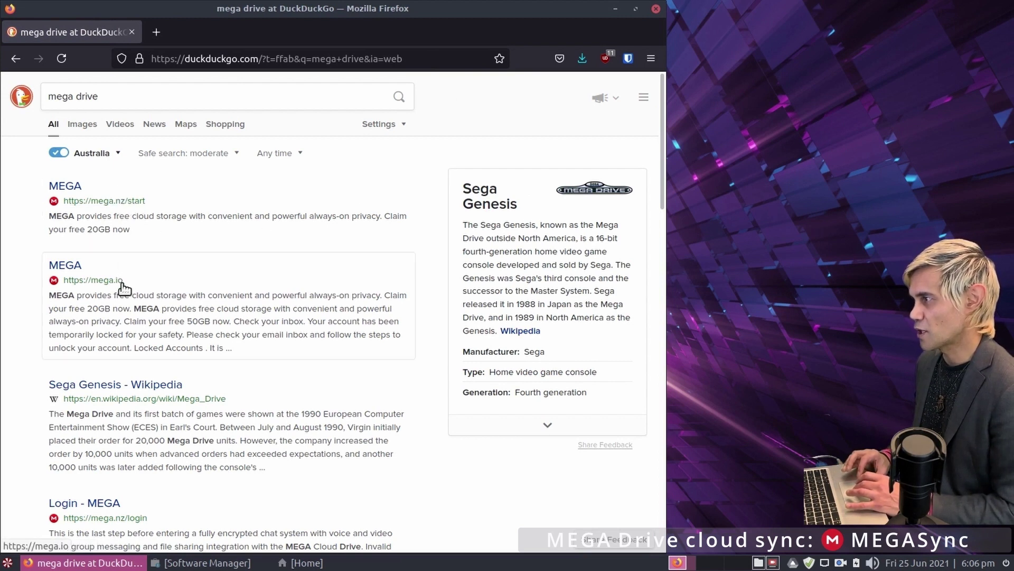
# - Open mega.io, save cookie settings without optional cookies, and go to the MEGA Desktop App page
pyautogui.click(70, 269)
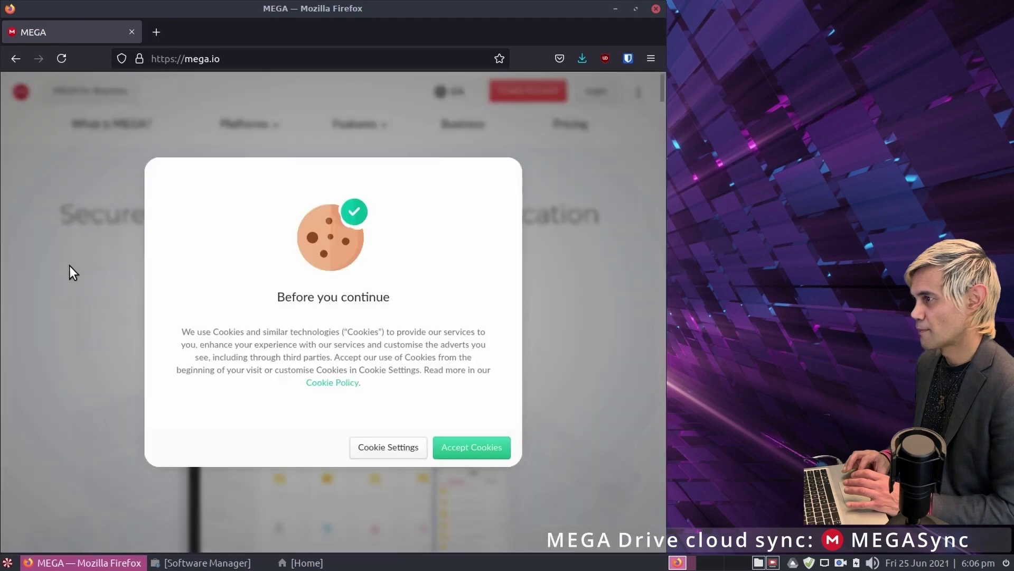
pyautogui.click(385, 446)
pyautogui.scroll(-5, 383, 382)
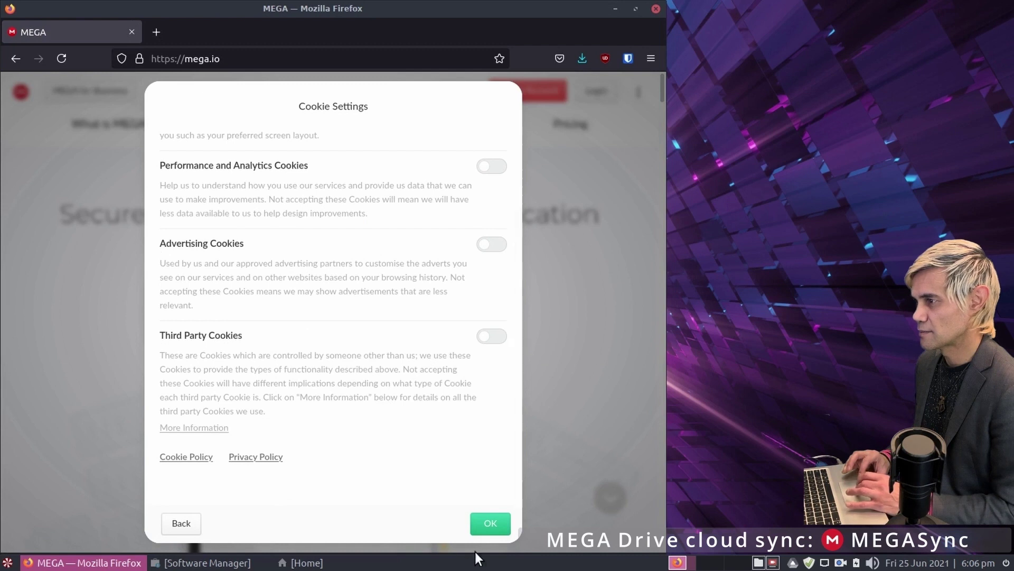
pyautogui.click(481, 525)
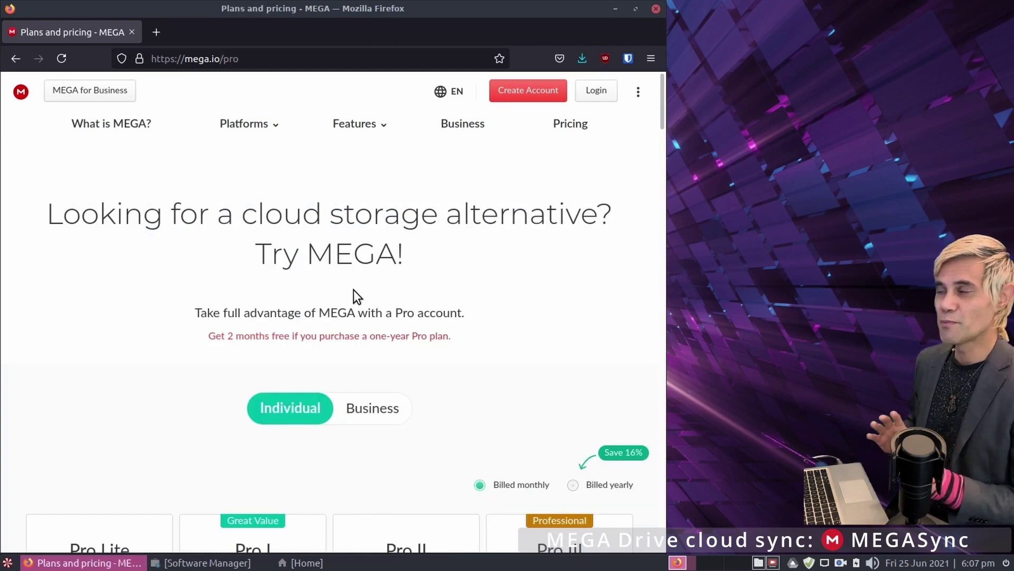
pyautogui.click(260, 125)
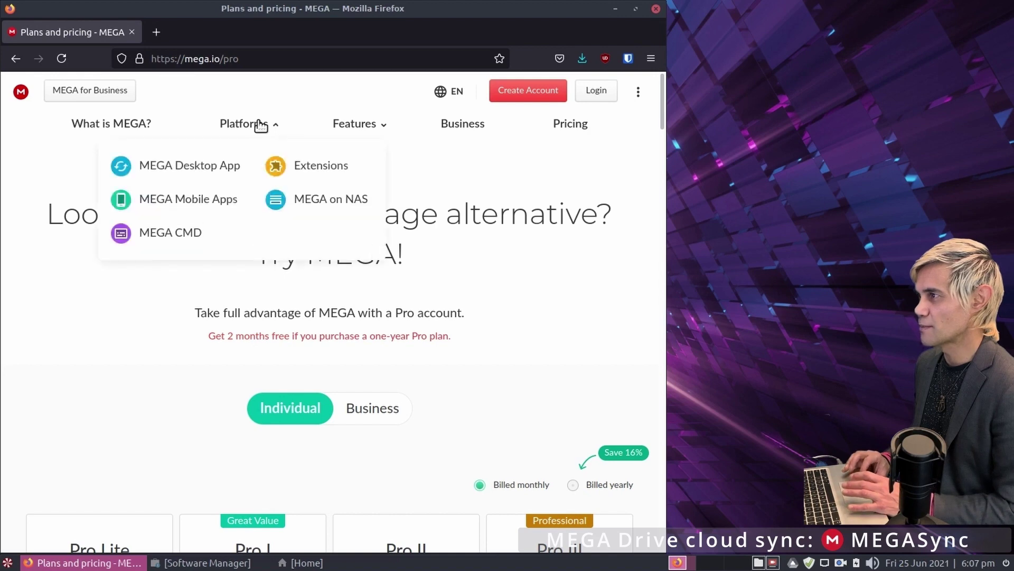
pyautogui.click(202, 168)
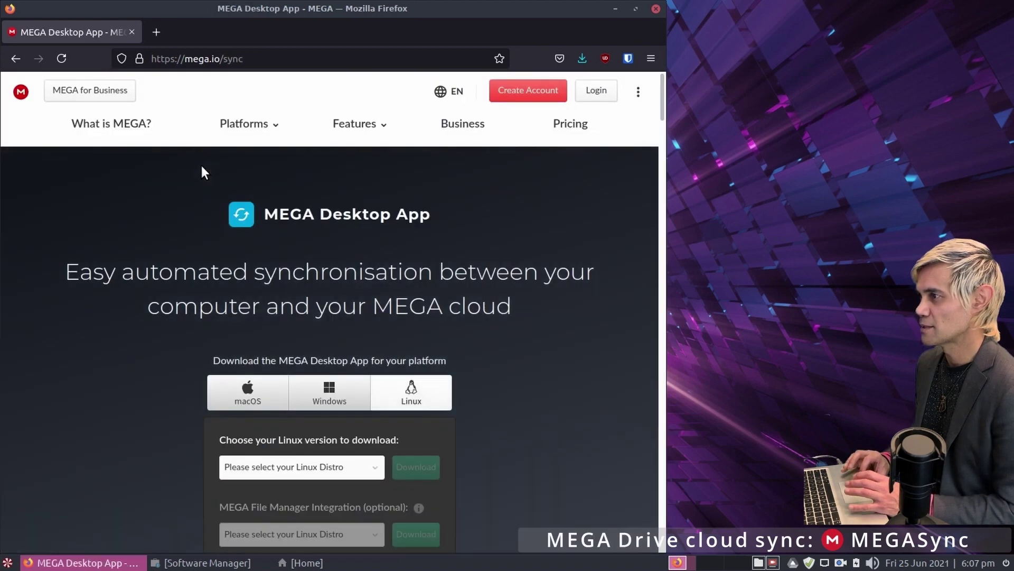
# - Choose Ubuntu 18.04 as the Linux version and download the 64-bit MEGA Desktop App package
pyautogui.scroll(-3, 501, 263)
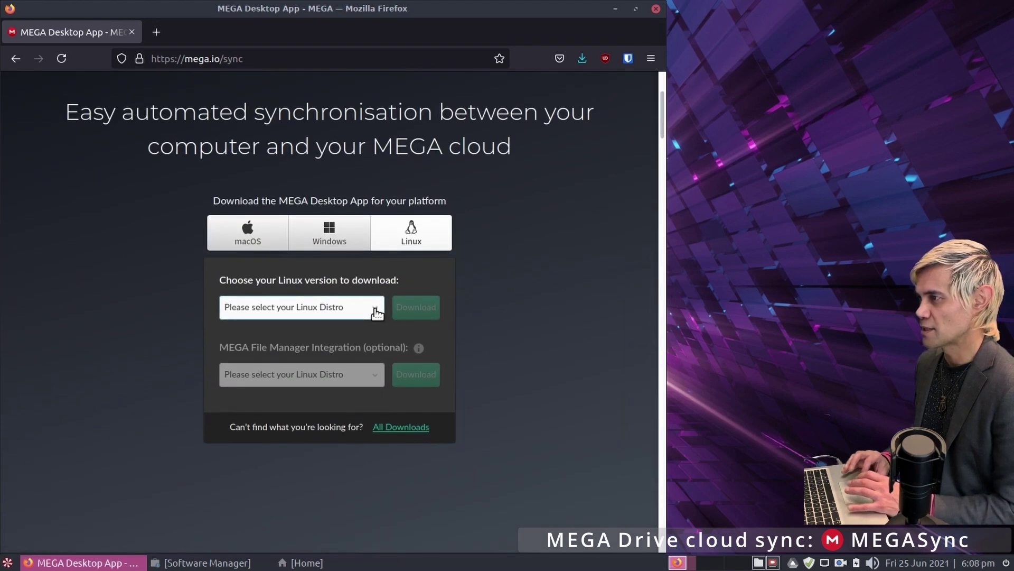
pyautogui.click(376, 312)
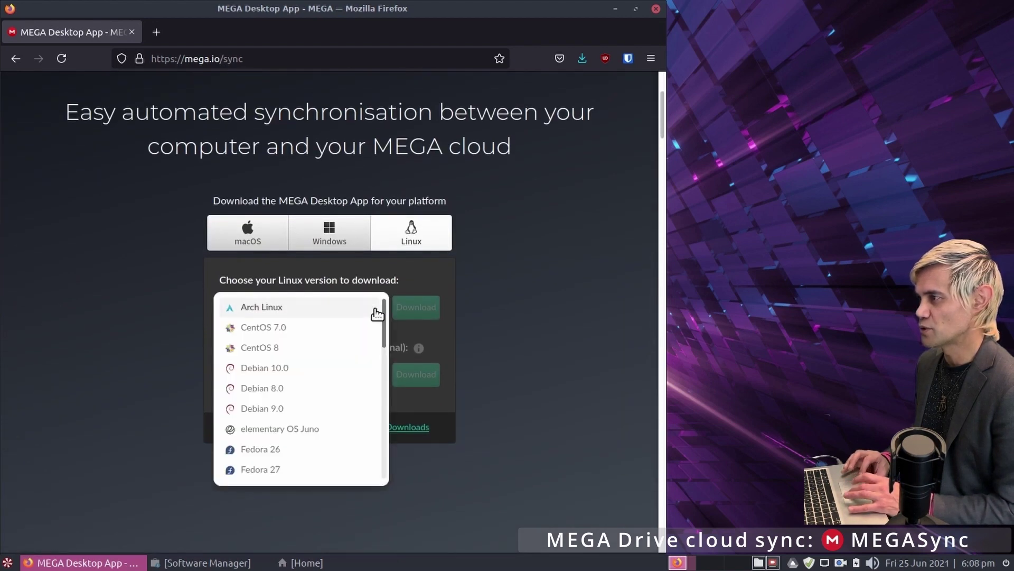
pyautogui.scroll(-2, 339, 362)
pyautogui.scroll(-10, 343, 365)
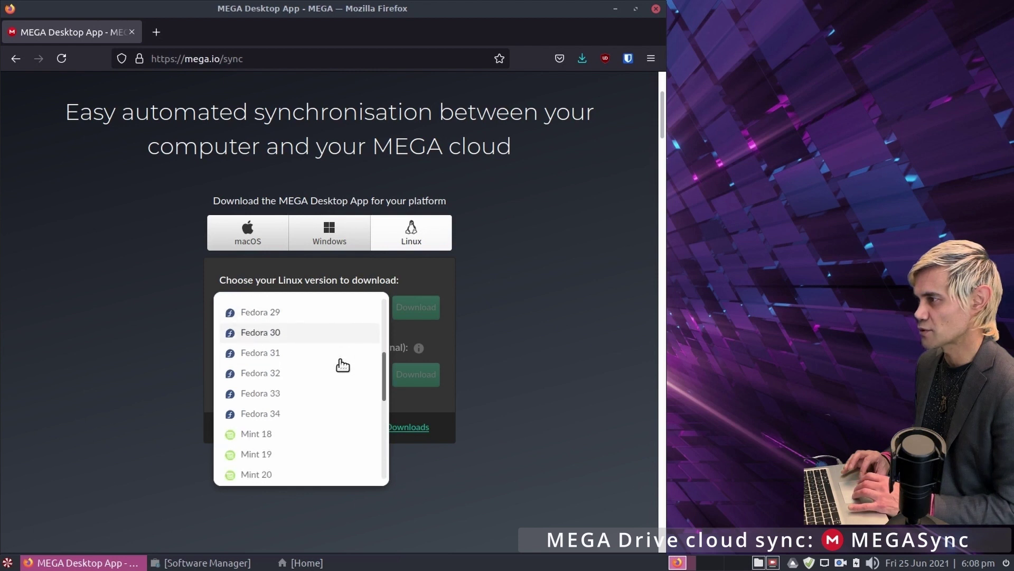
pyautogui.scroll(-3, 342, 365)
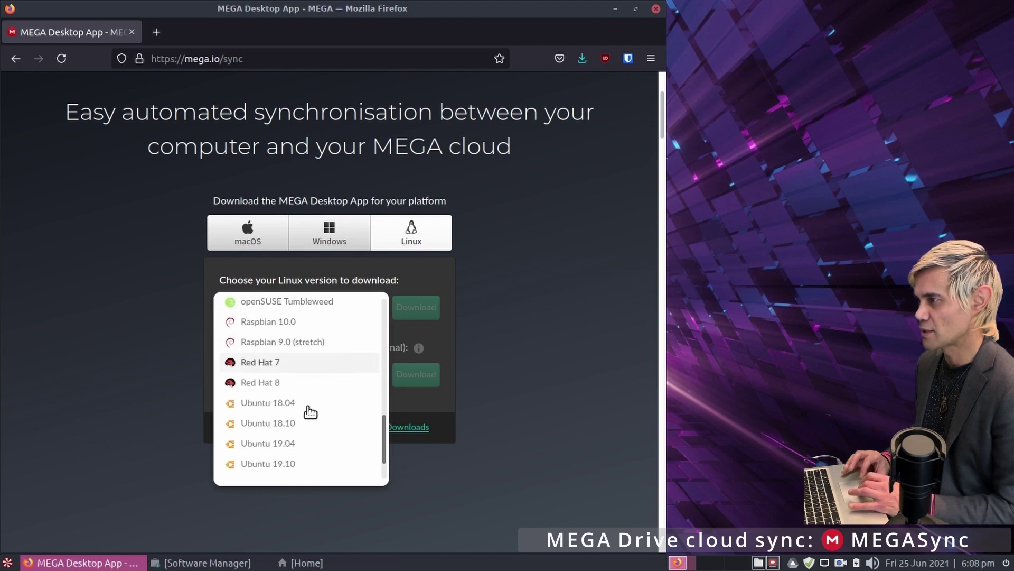
pyautogui.click(288, 403)
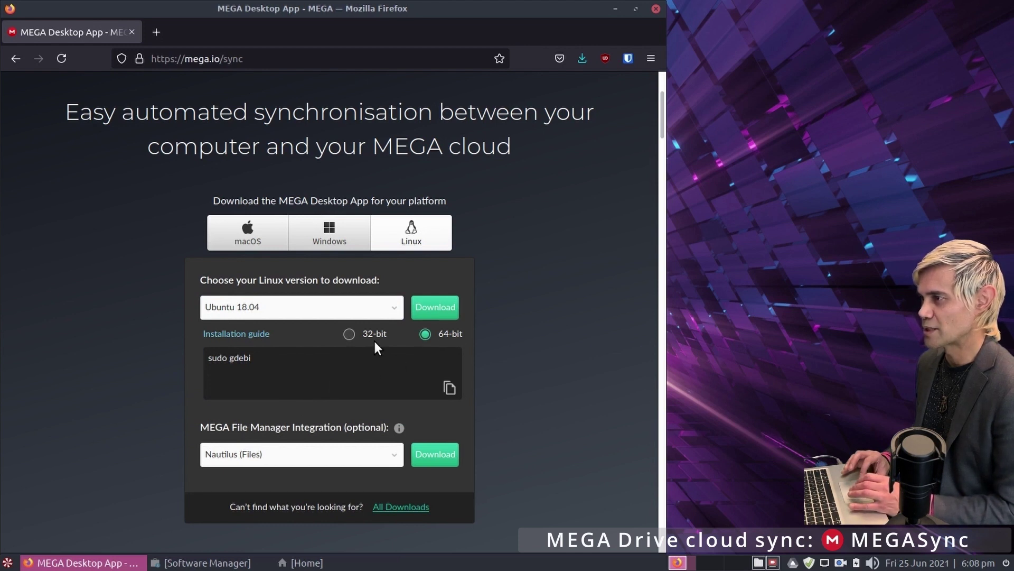
pyautogui.click(440, 312)
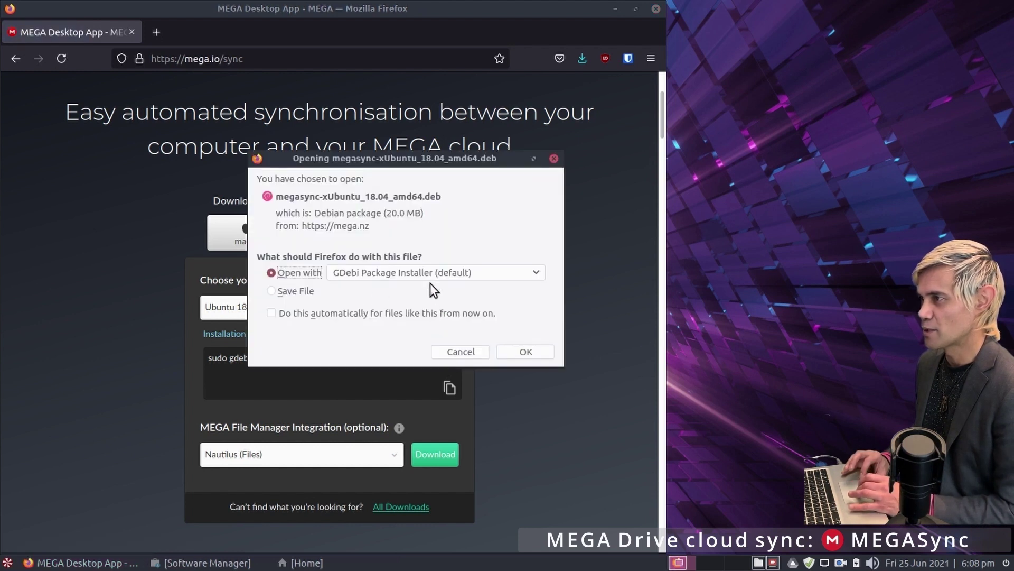
# - Install megasync with GDebi after entering the account password, then close the finished installer
pyautogui.click(525, 352)
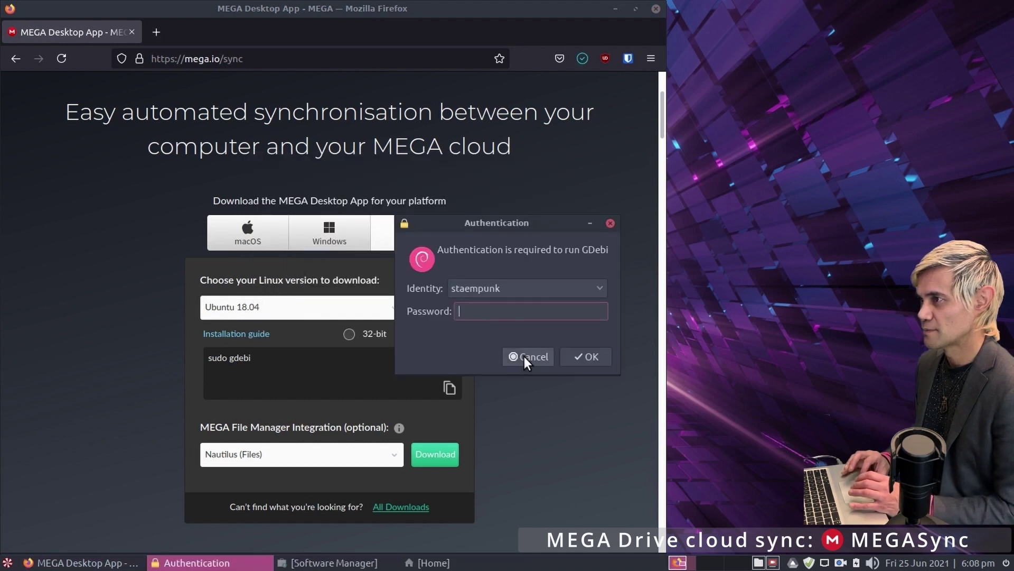
pyautogui.write('********')
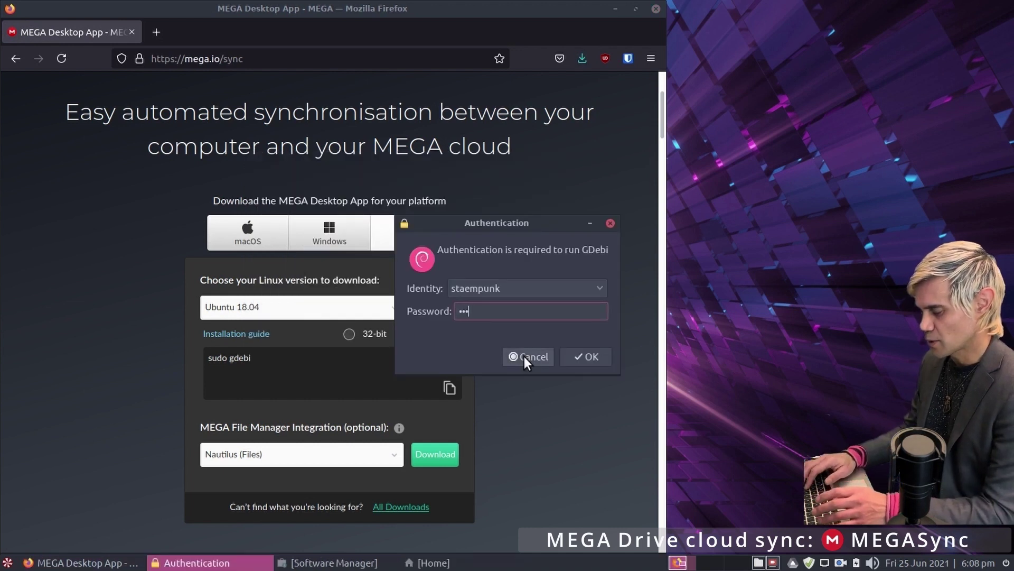
pyautogui.press('Return')
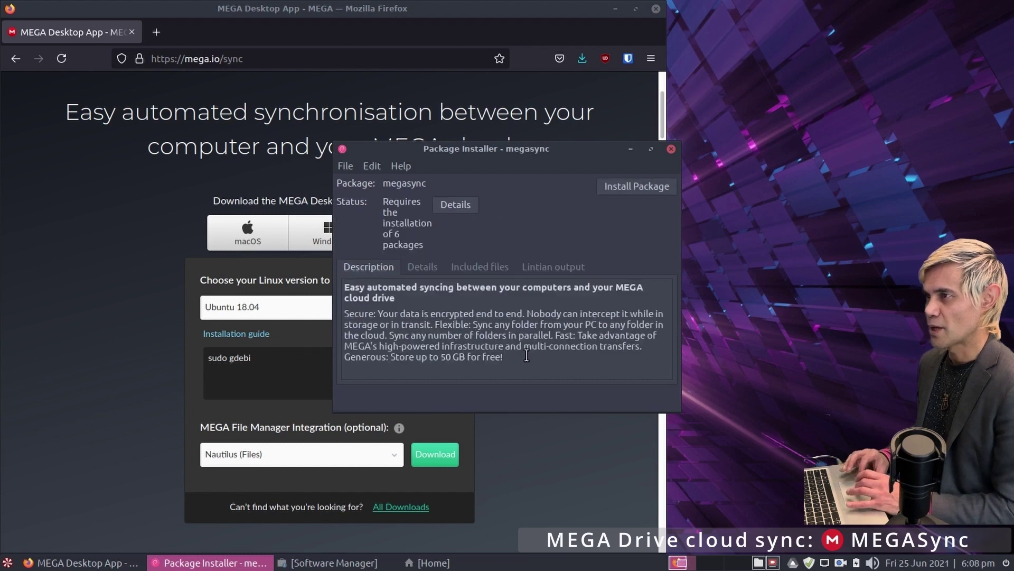
pyautogui.click(630, 188)
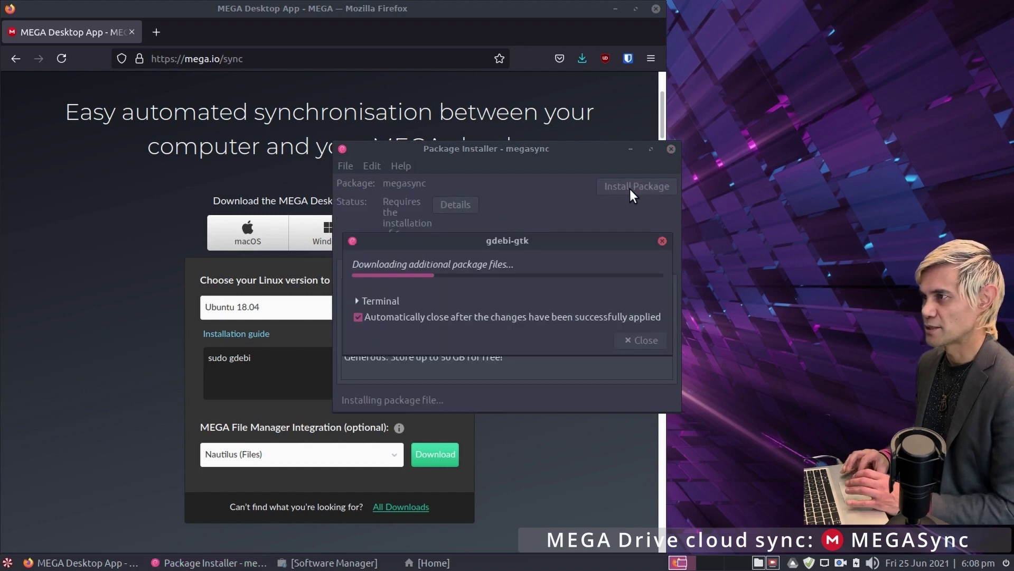
pyautogui.click(358, 300)
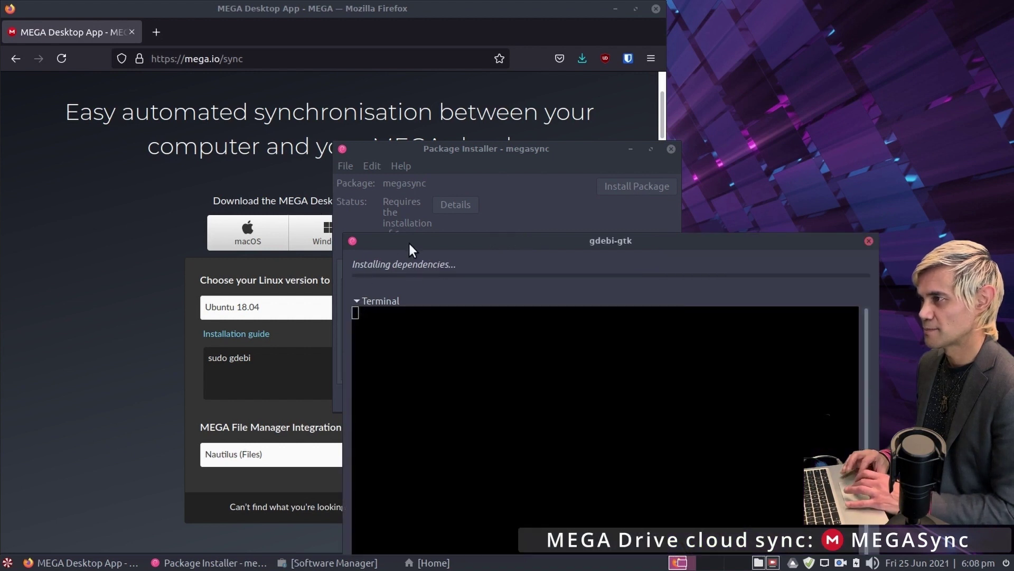
pyautogui.moveTo(409, 243); pyautogui.dragTo(284, 168)
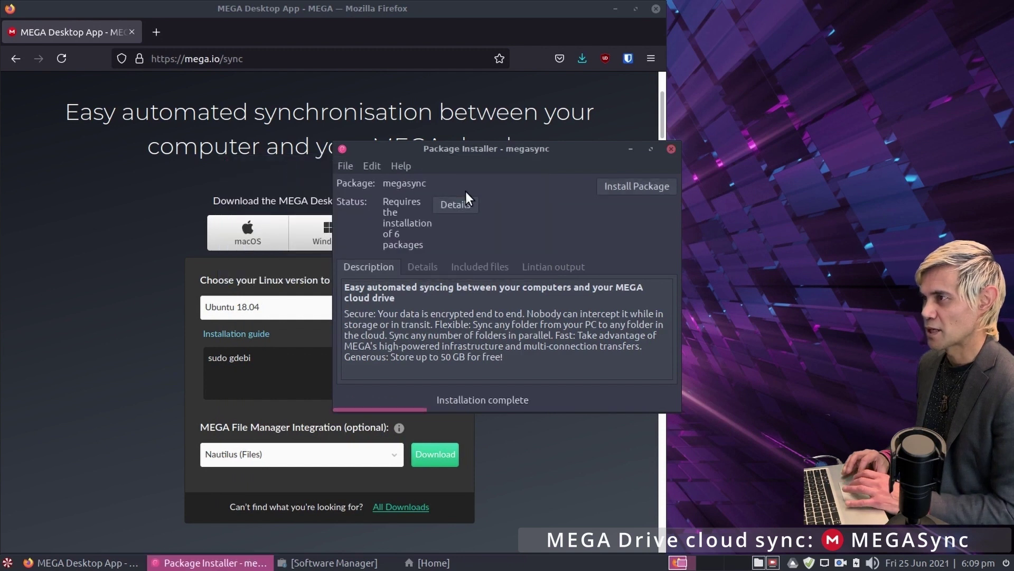
pyautogui.click(671, 149)
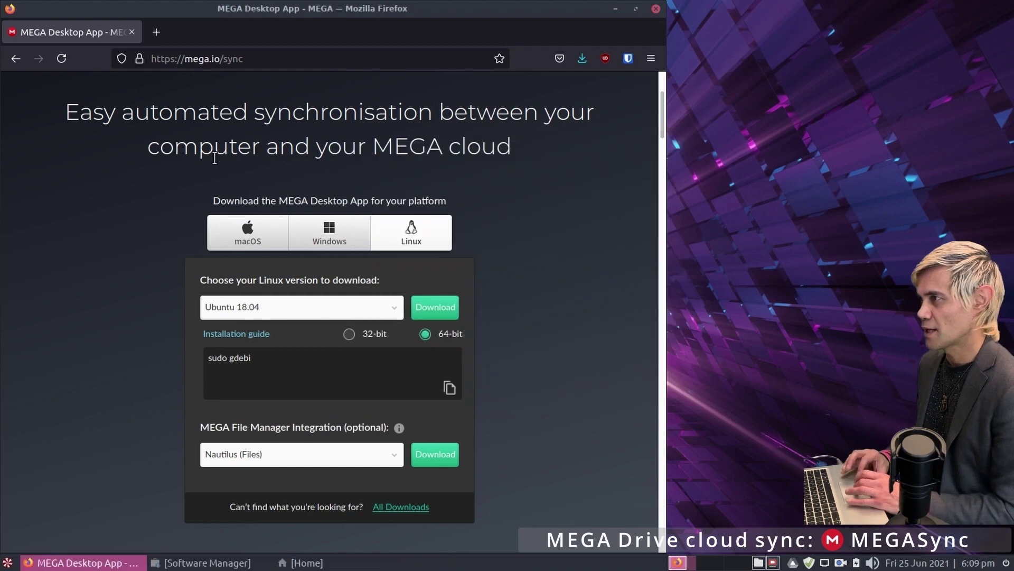
# - Go back to MEGA pricing, open the free-account Register page, and minimize Firefox
pyautogui.click(14, 57)
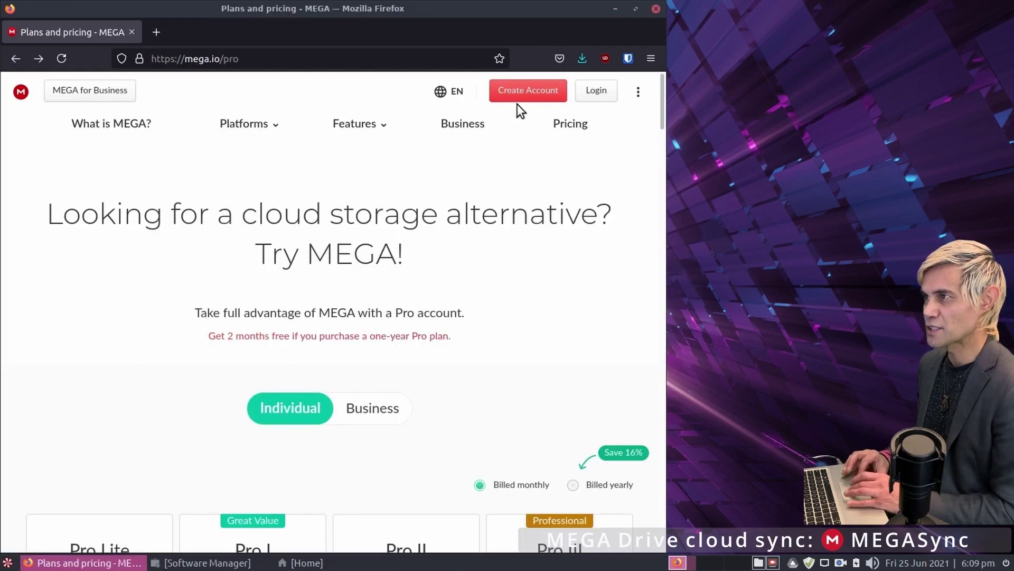
pyautogui.click(530, 90)
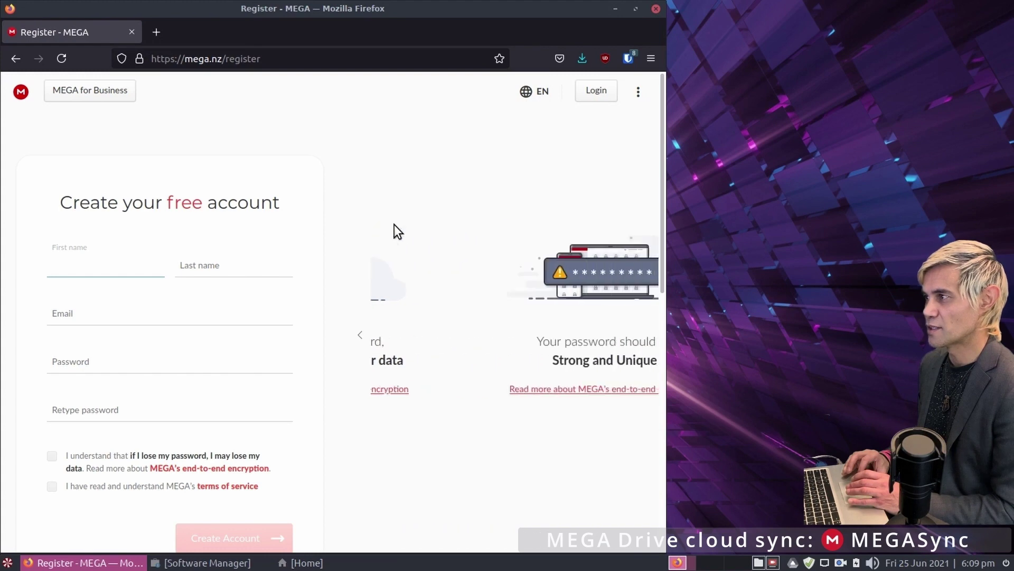
pyautogui.click(616, 8)
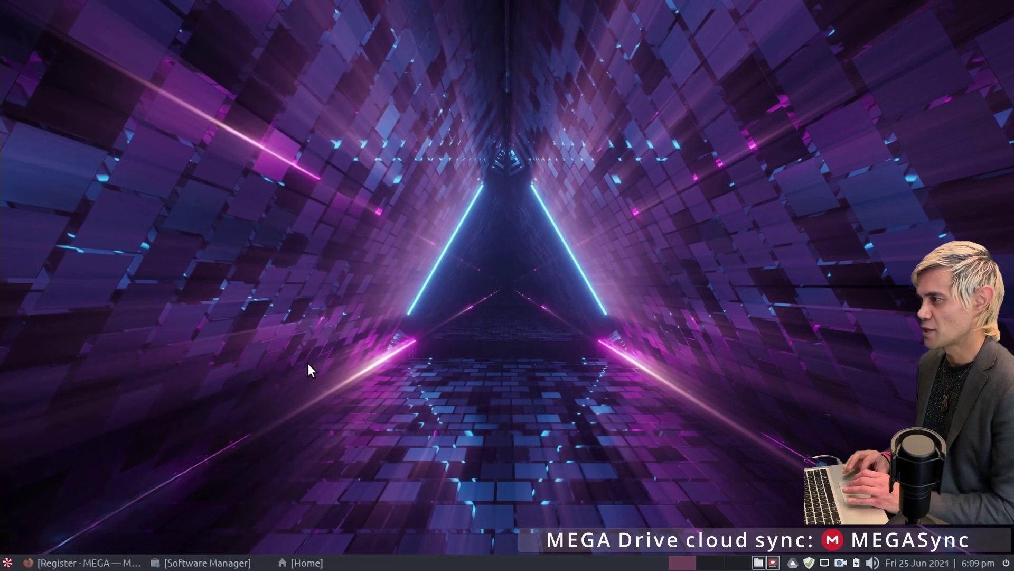
# - Search 'meg' in the Whisker menu, add MEGAsync to Favorites, and launch it from there
pyautogui.click(8, 562)
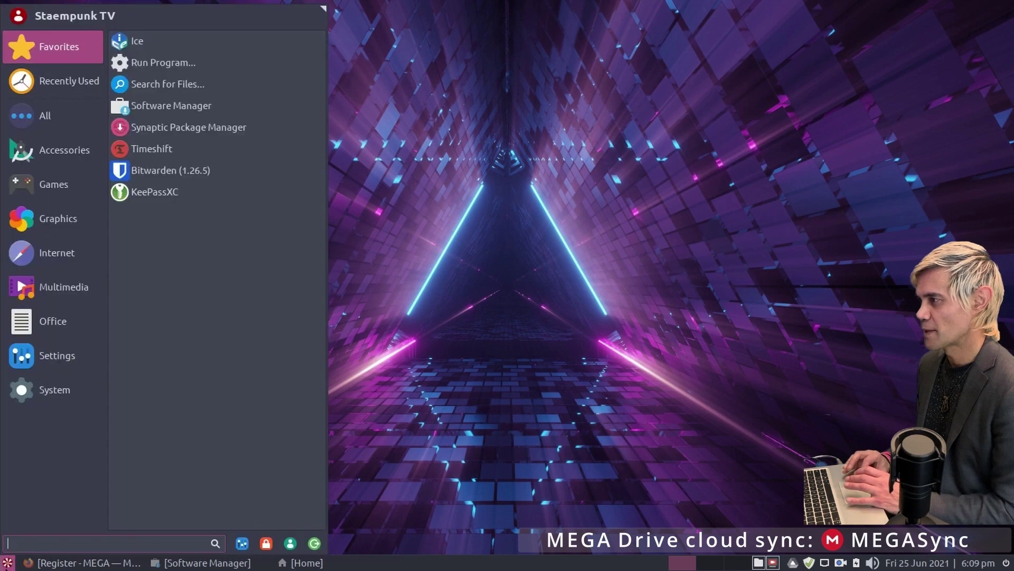
pyautogui.write('meg')
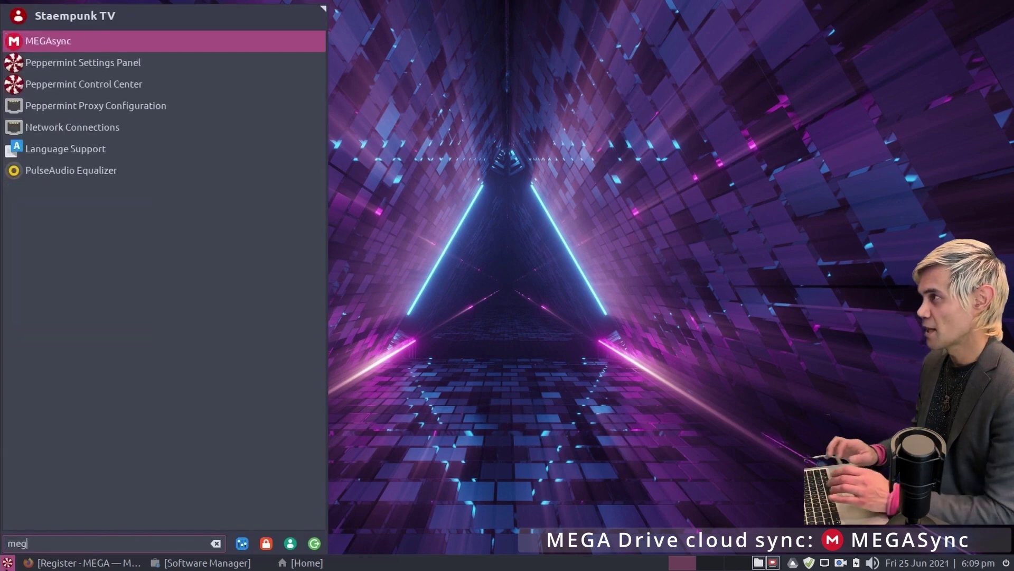
pyautogui.rightClick(103, 41)
pyautogui.click(154, 74)
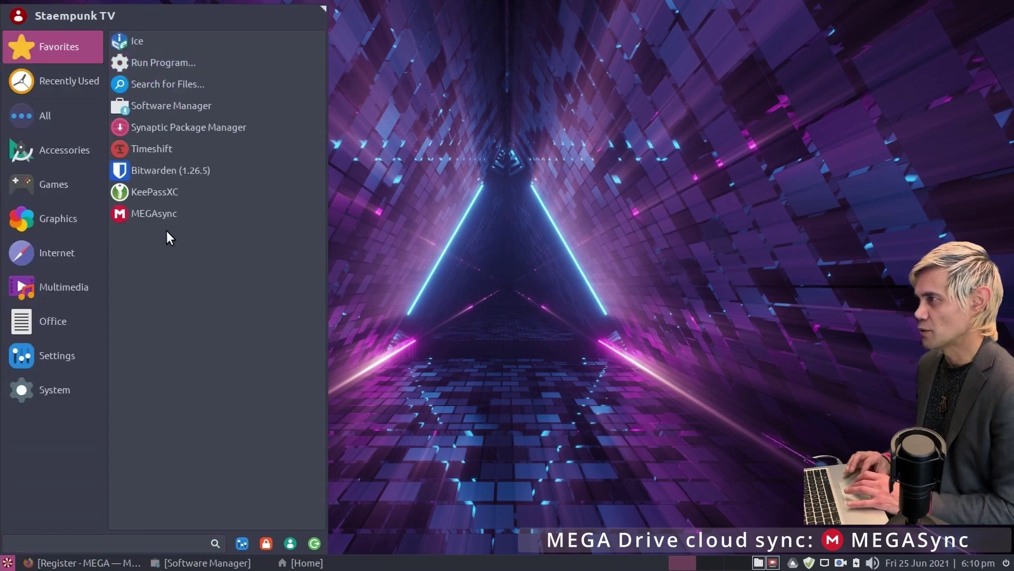
pyautogui.click(165, 213)
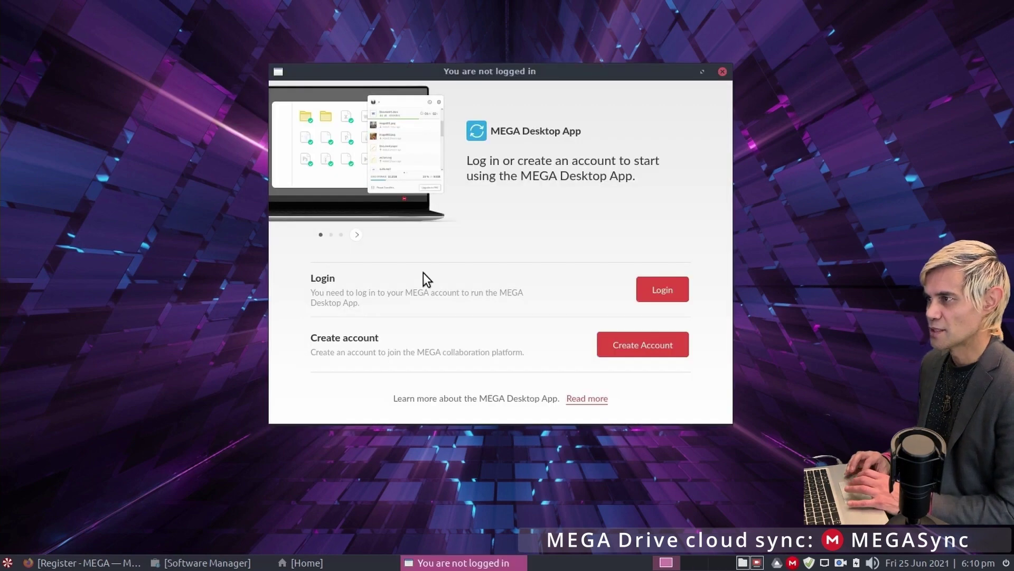
# - Log in to MEGA with the account e-mail and password
pyautogui.click(661, 289)
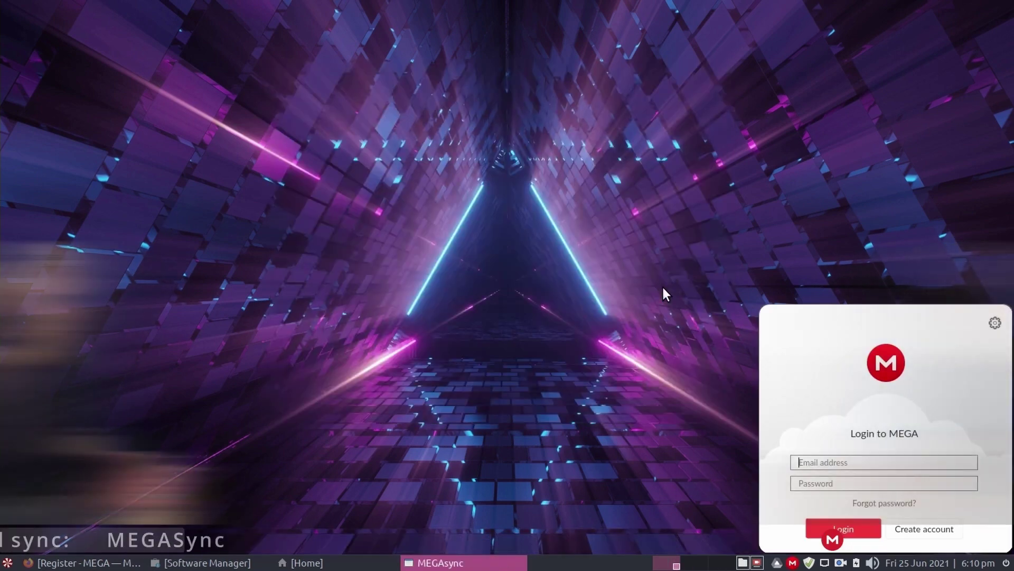
pyautogui.write('user@example.com')
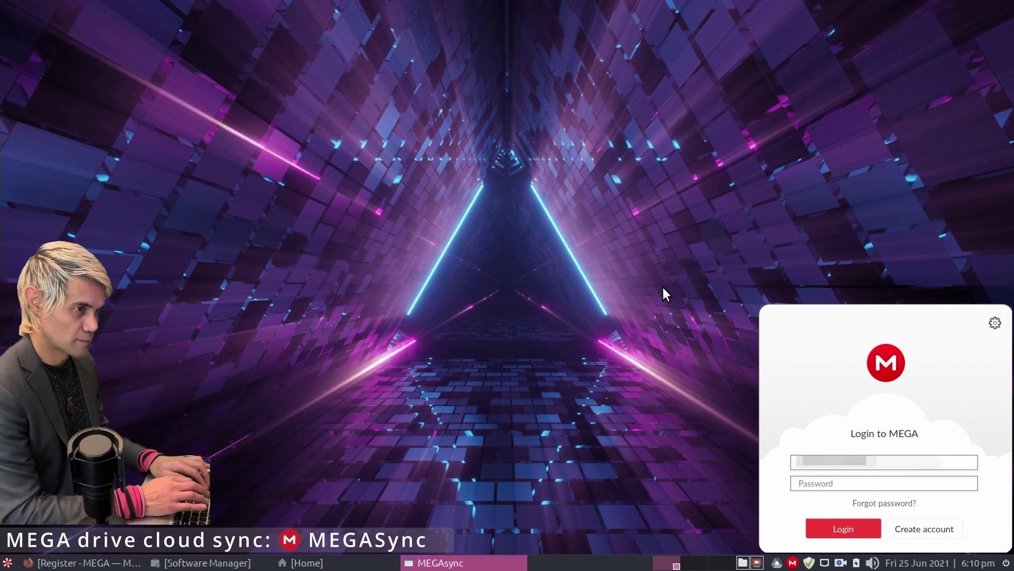
pyautogui.press('Tab')
pyautogui.write('********')
pyautogui.press('Return')
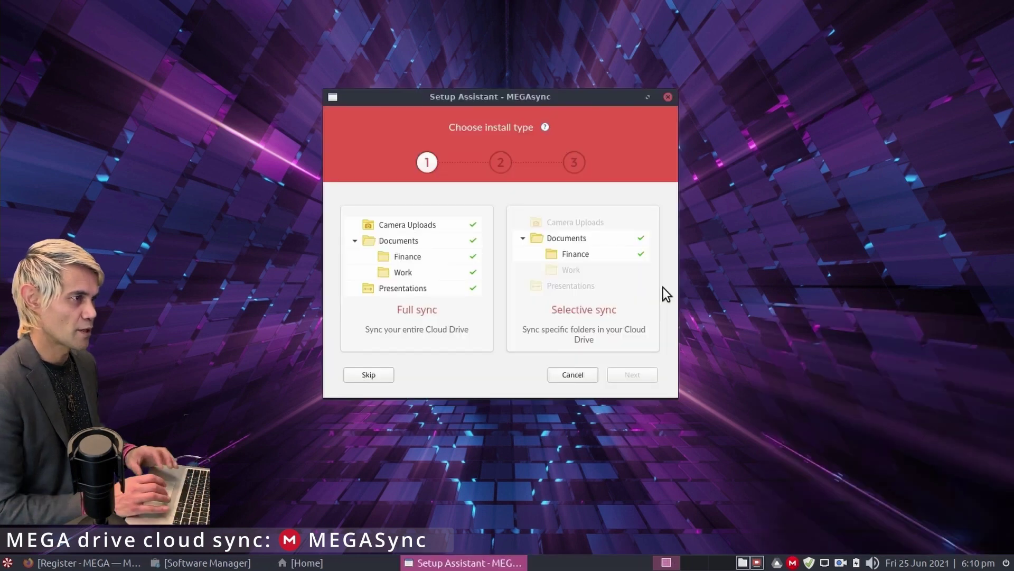
# - Choose full sync with a new home folder 'BoMF-MEGA' as the local folder, then finish setup
pyautogui.click(401, 272)
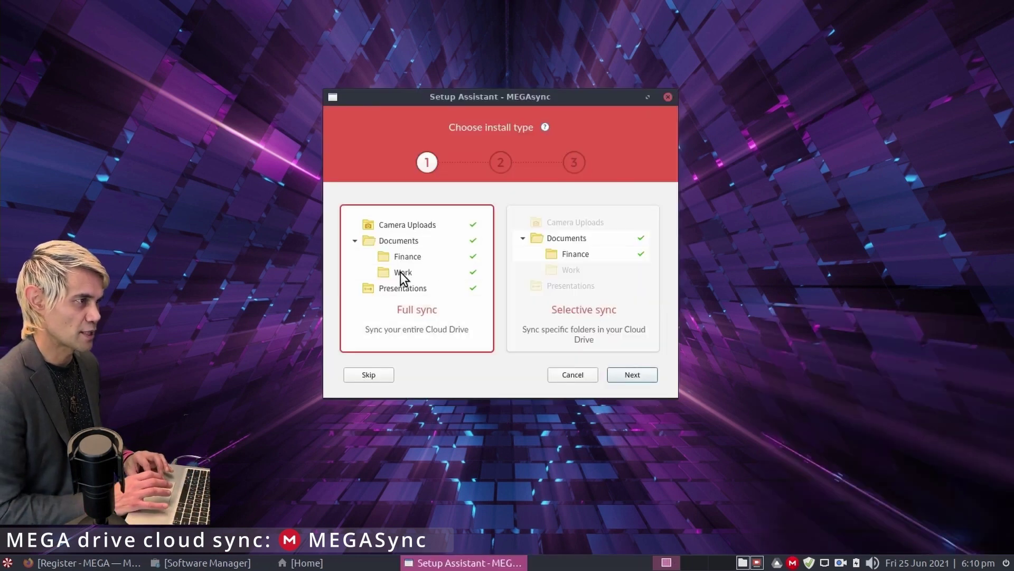
pyautogui.click(631, 375)
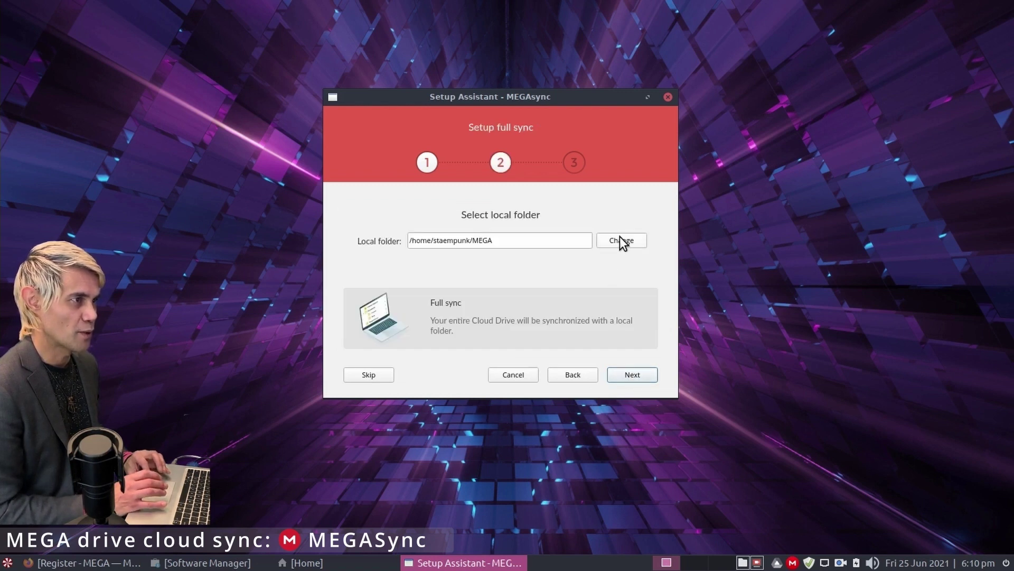
pyautogui.click(620, 240)
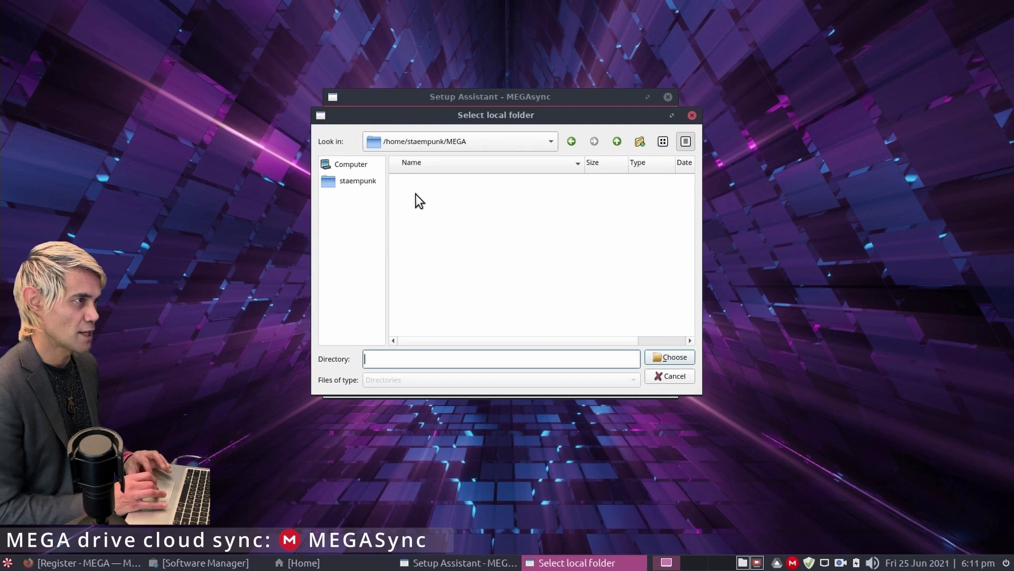
pyautogui.click(365, 182)
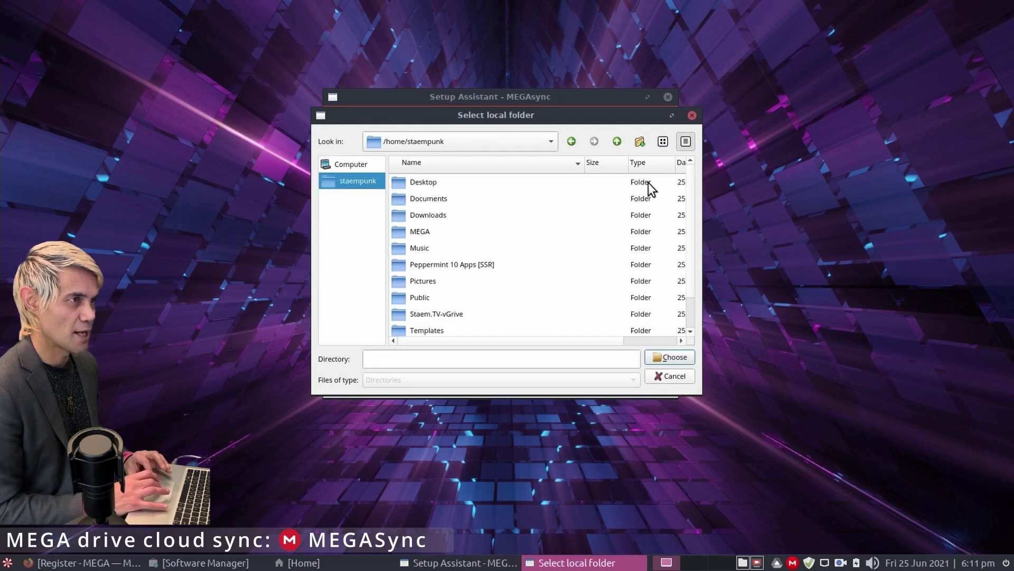
pyautogui.click(640, 141)
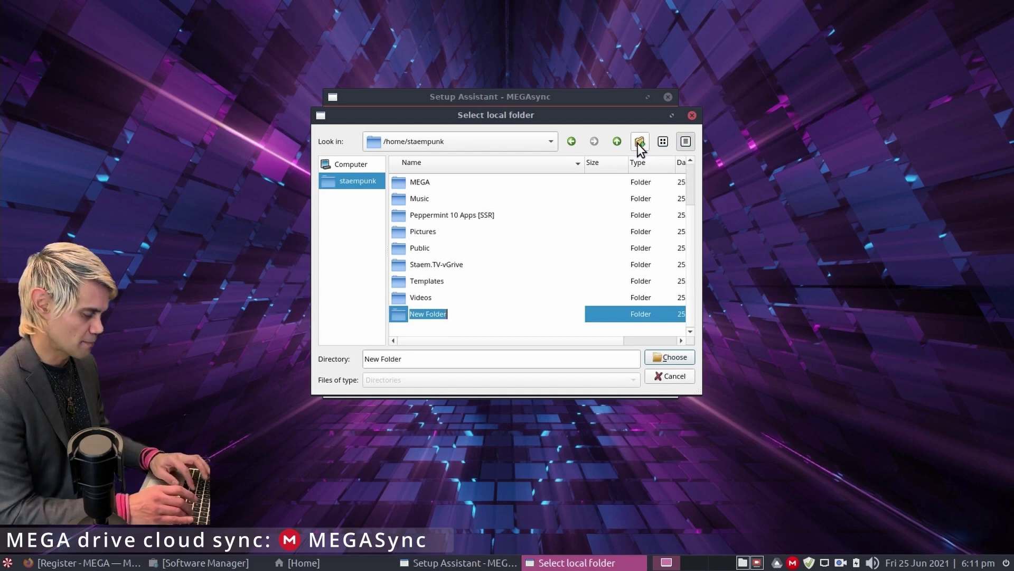
pyautogui.write('BoMF-MEGA')
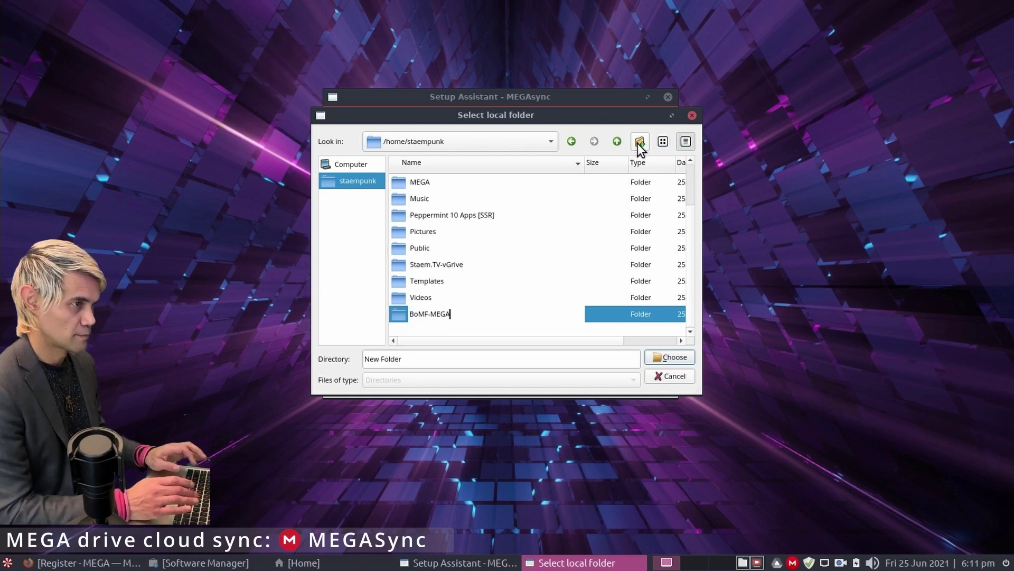
pyautogui.press('Return')
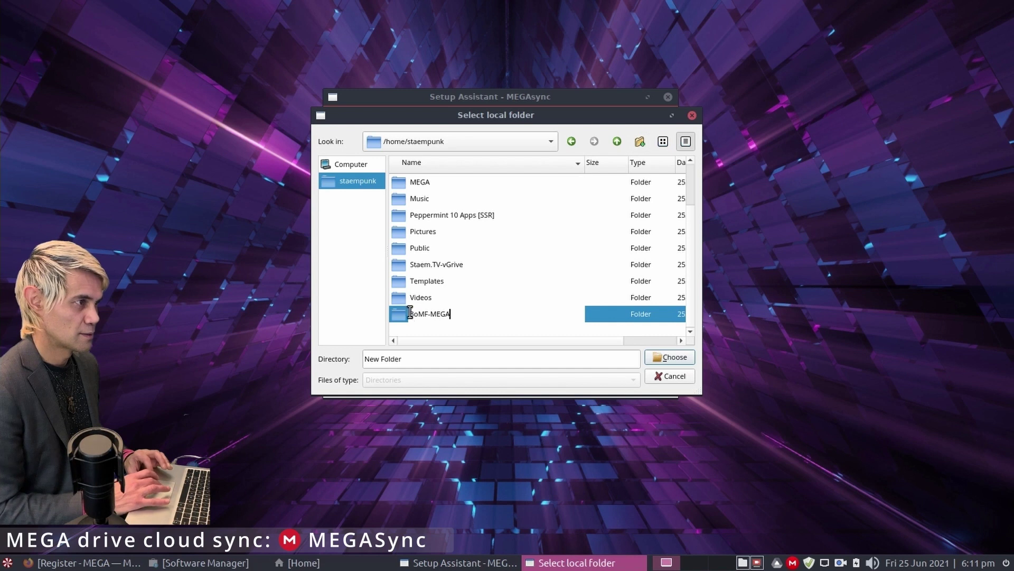
pyautogui.click(397, 317)
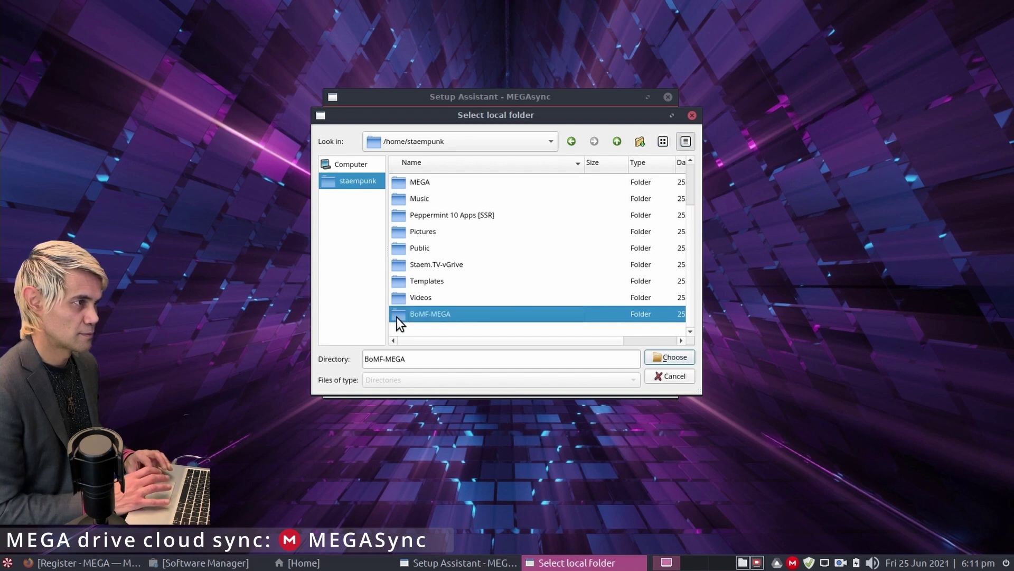
pyautogui.click(677, 357)
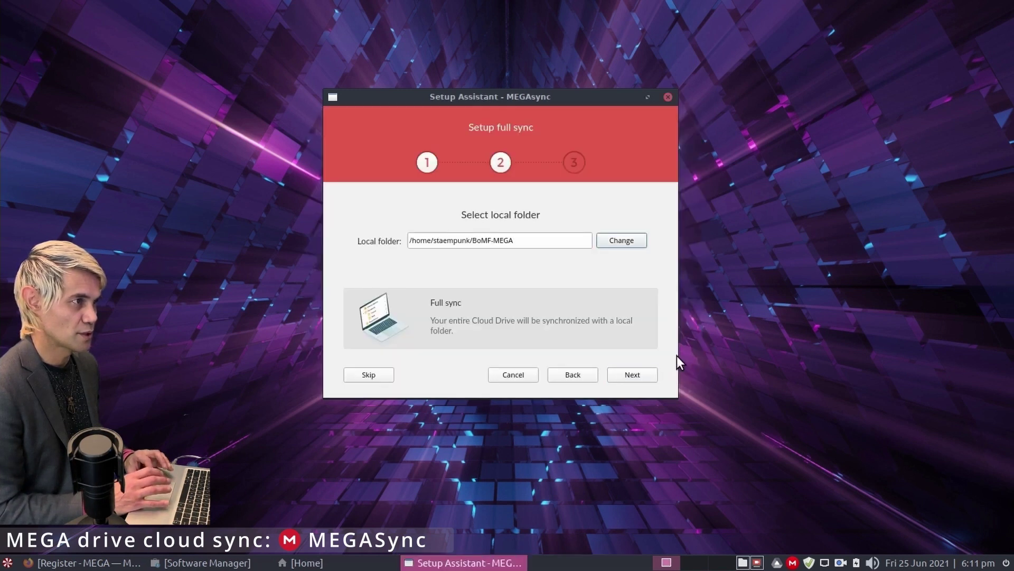
pyautogui.click(642, 372)
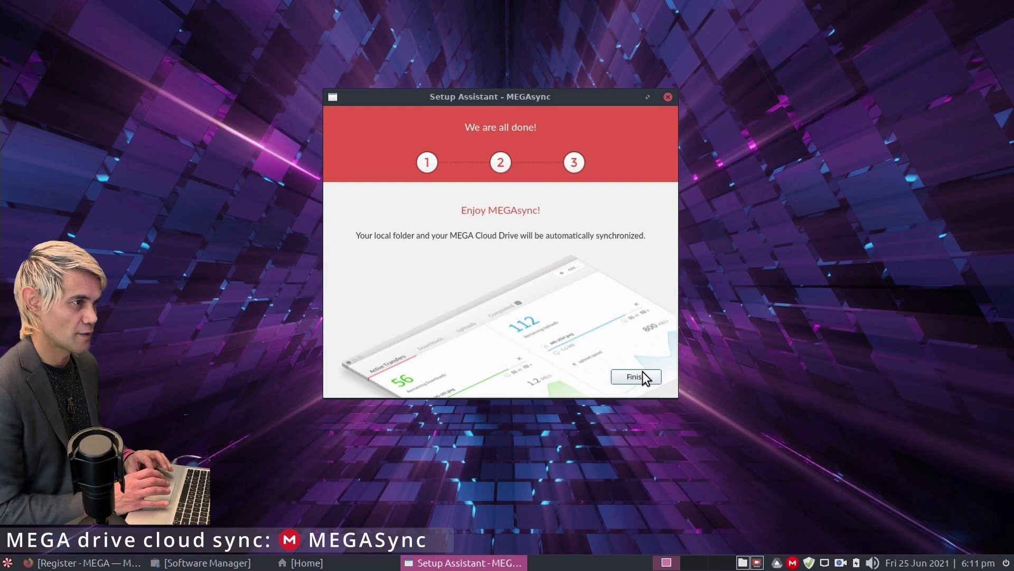
pyautogui.click(635, 376)
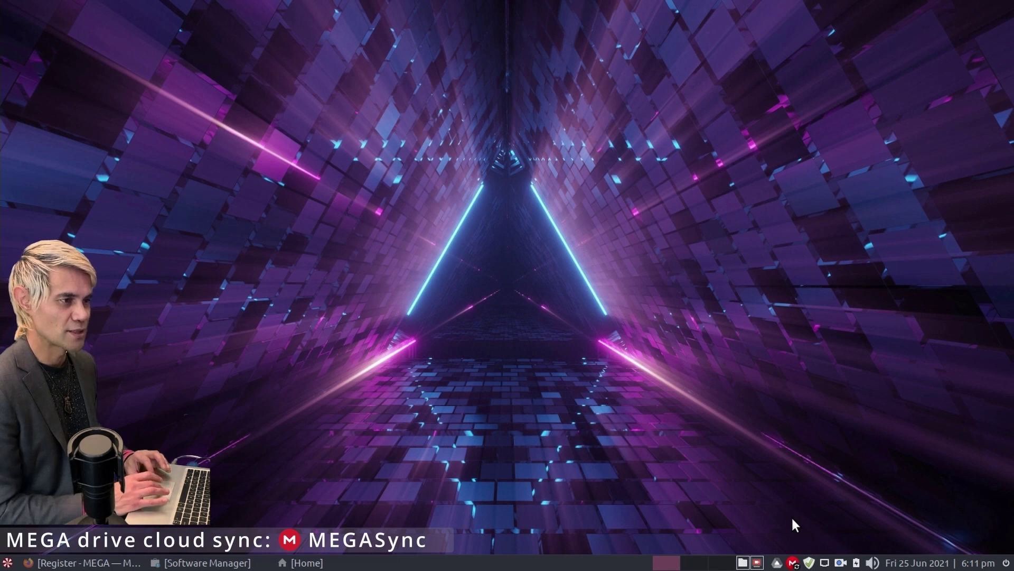
pyautogui.click(792, 562)
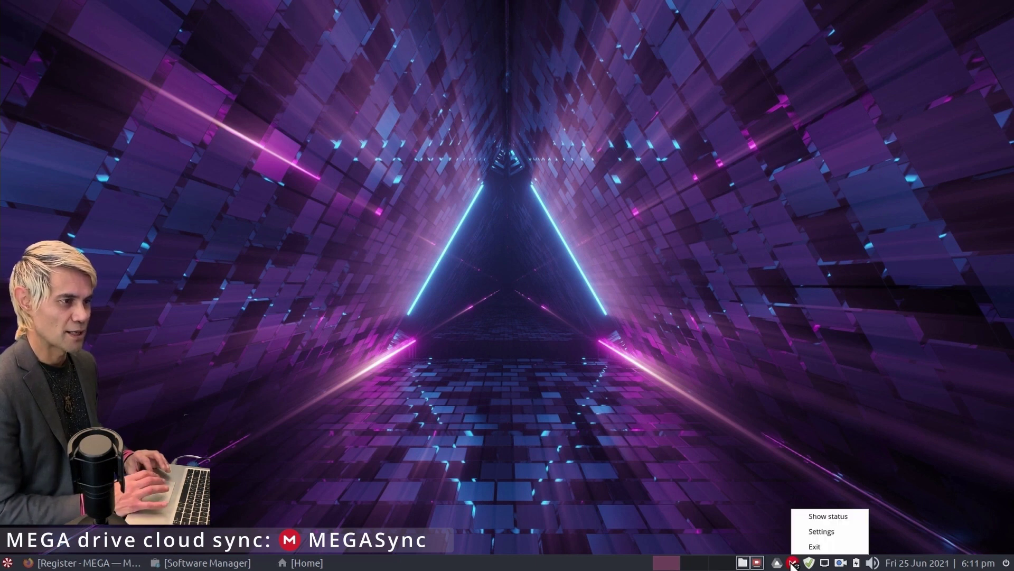
pyautogui.click(857, 516)
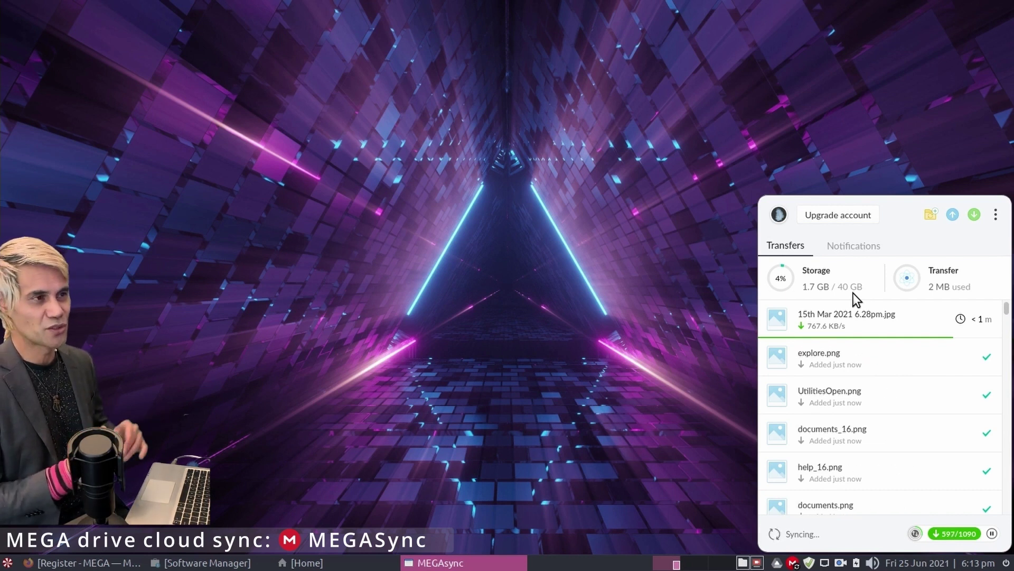
pyautogui.click(631, 383)
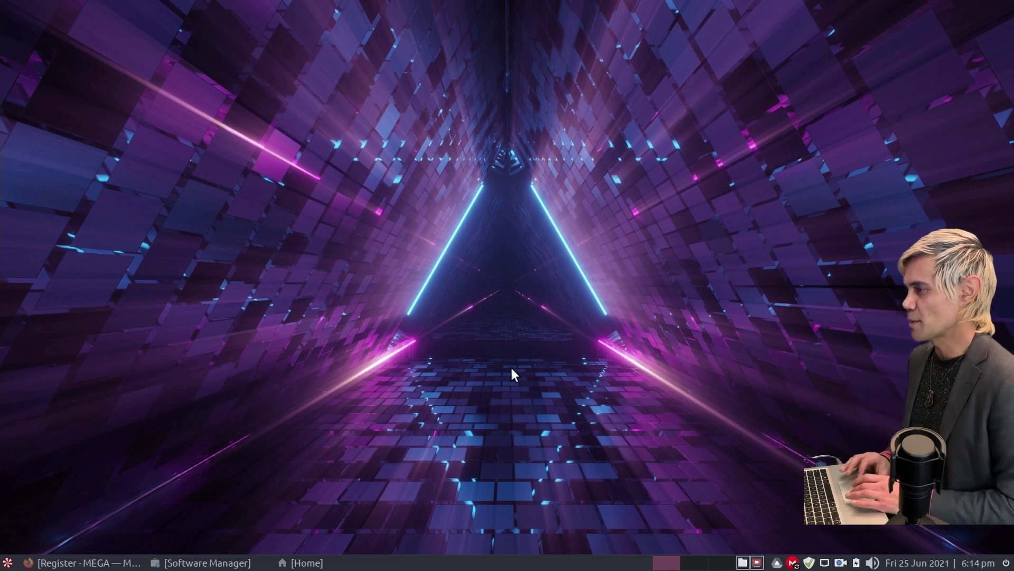
# - Restore Firefox, search for 'kde connect' and open KDE Connect's download page
pyautogui.click(95, 563)
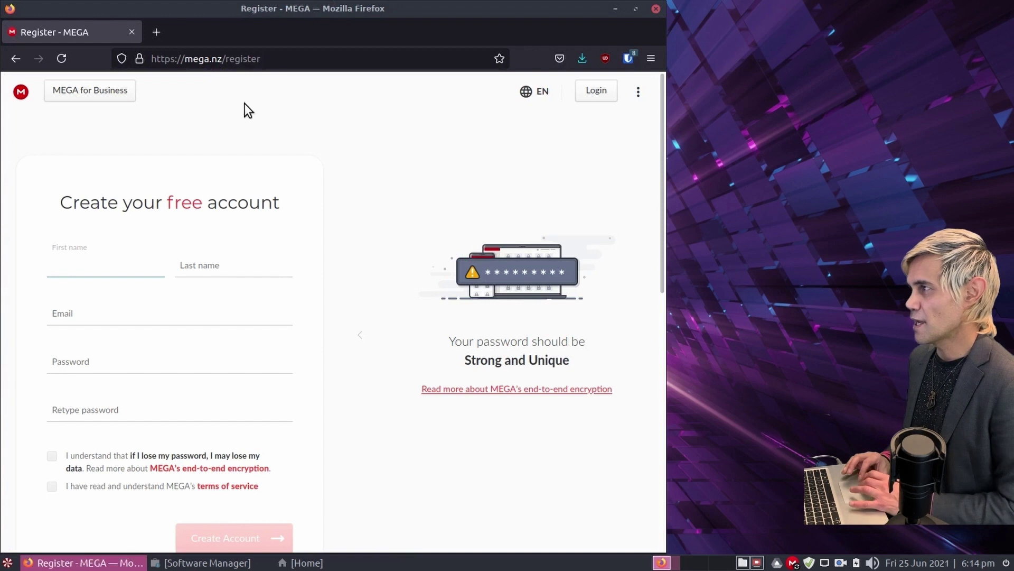
pyautogui.click(297, 58)
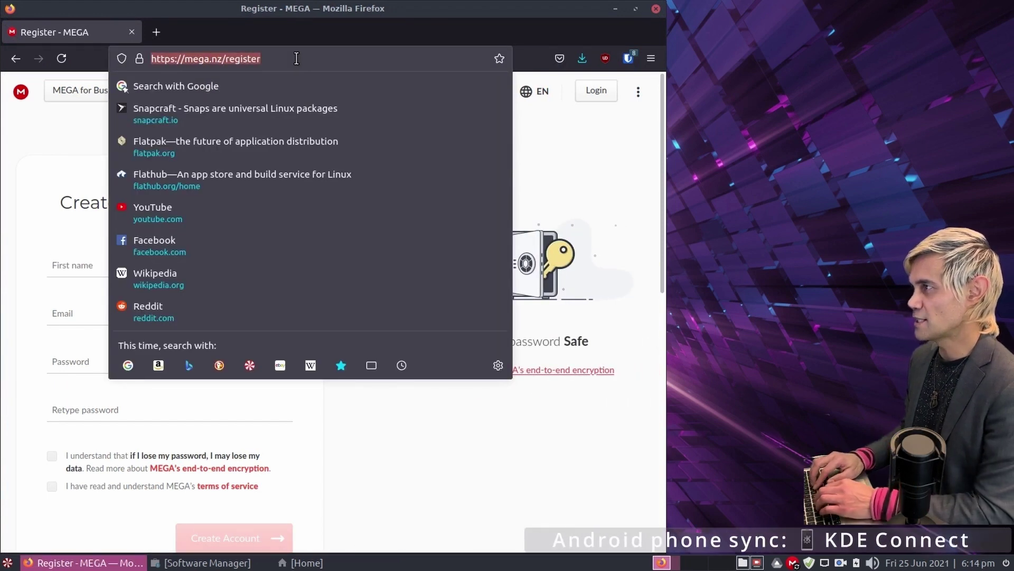
pyautogui.write('kde ')
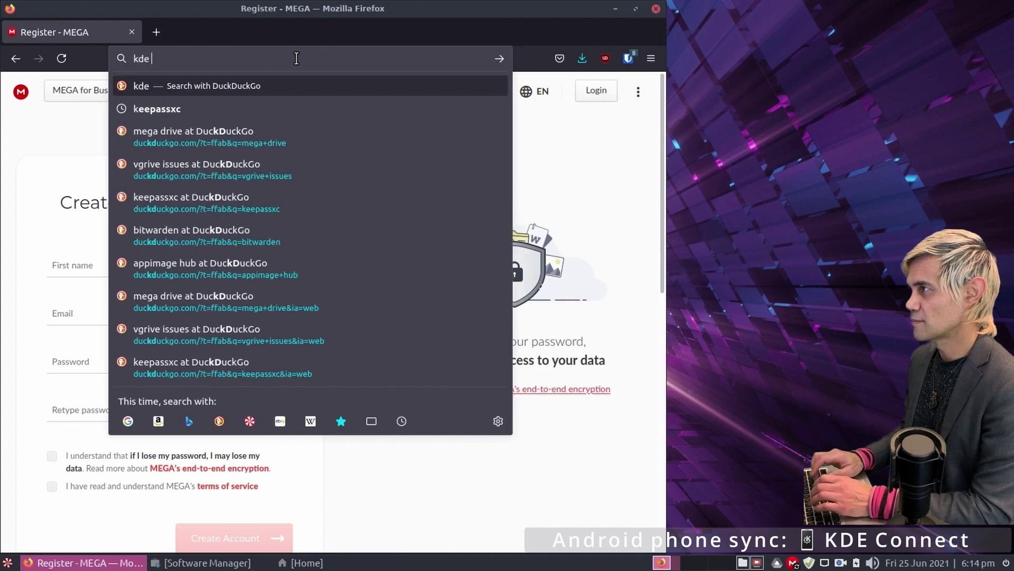
pyautogui.write('connect')
pyautogui.press('Return')
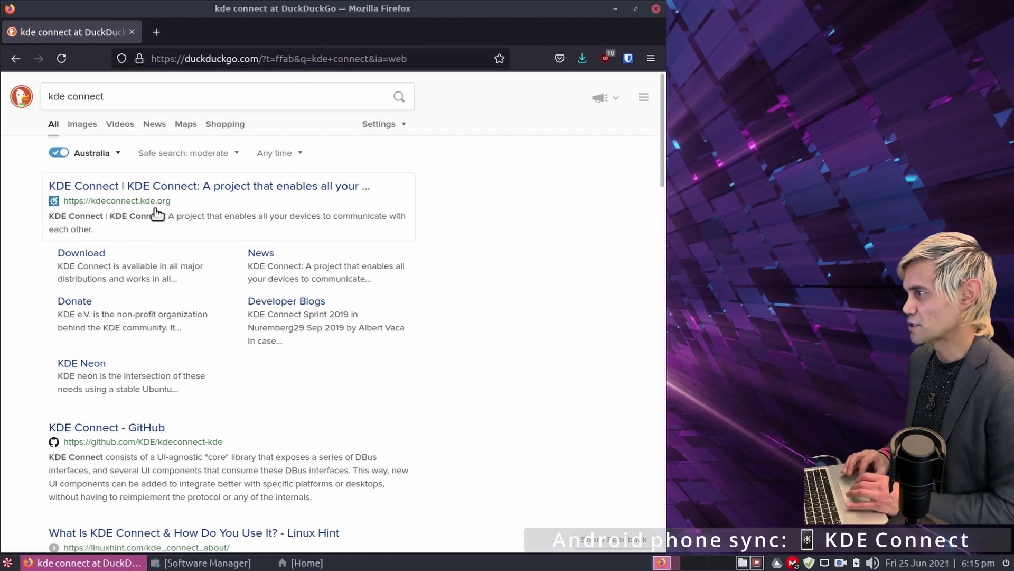
pyautogui.click(92, 255)
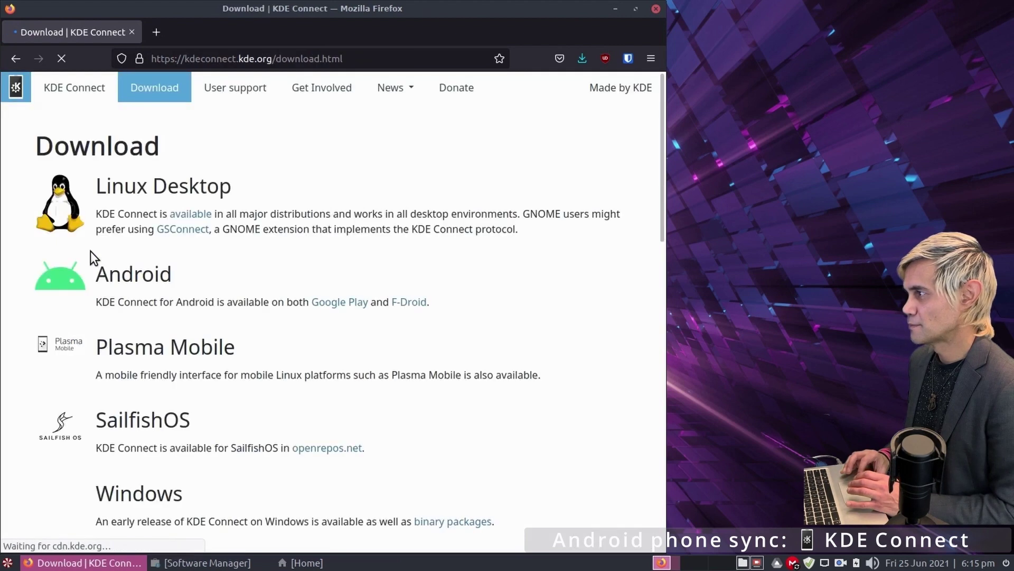
# - Open the Linux desktop store link in the Software application
pyautogui.doubleClick(134, 189)
pyautogui.moveTo(134, 189); pyautogui.dragTo(195, 190)
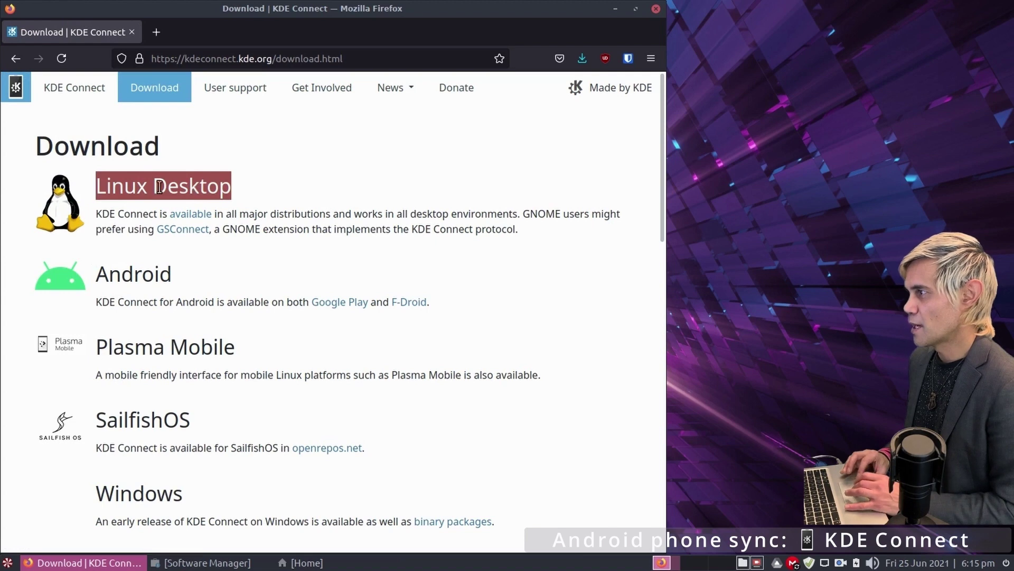
pyautogui.click(191, 216)
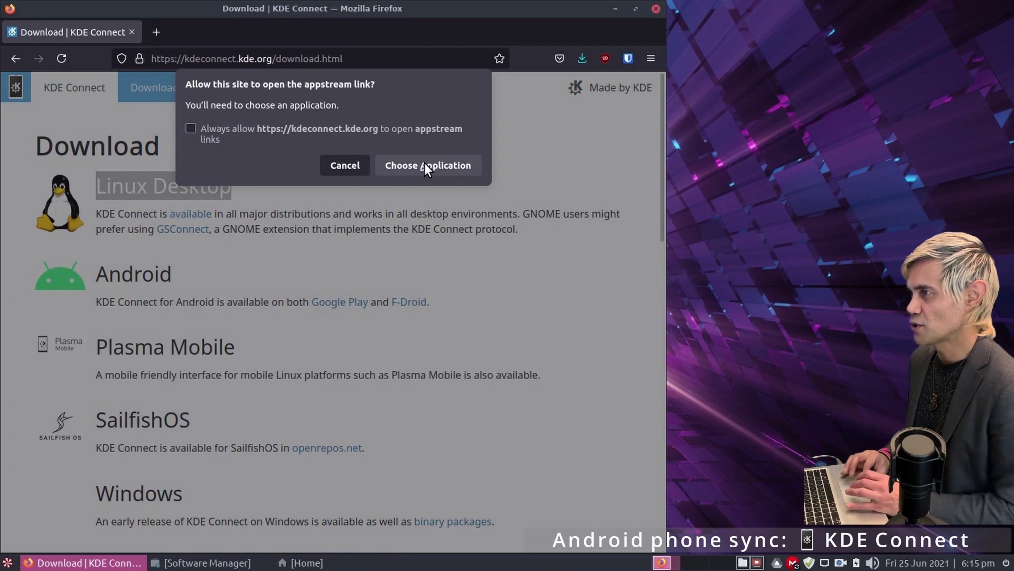
pyautogui.click(423, 162)
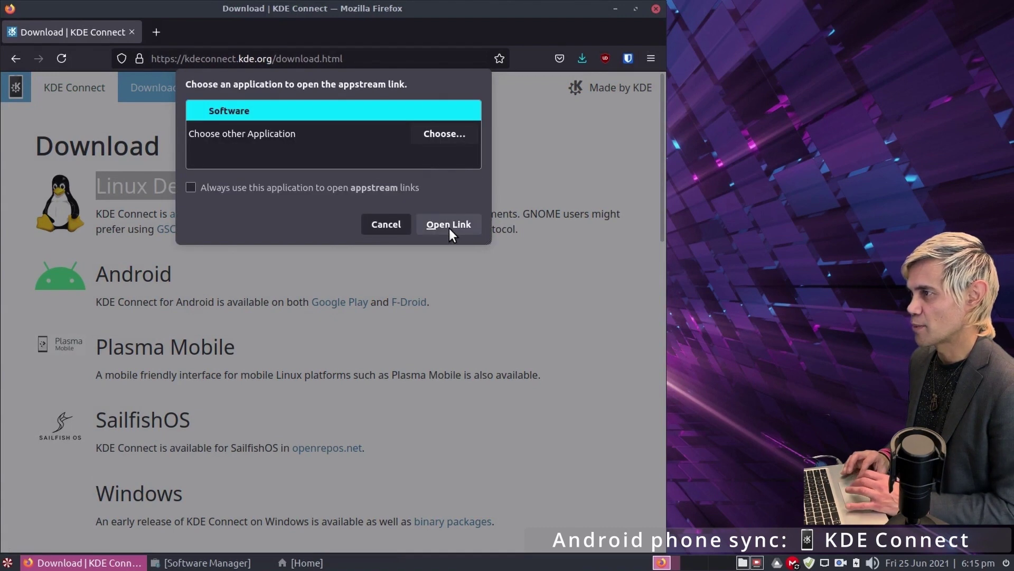
pyautogui.click(449, 226)
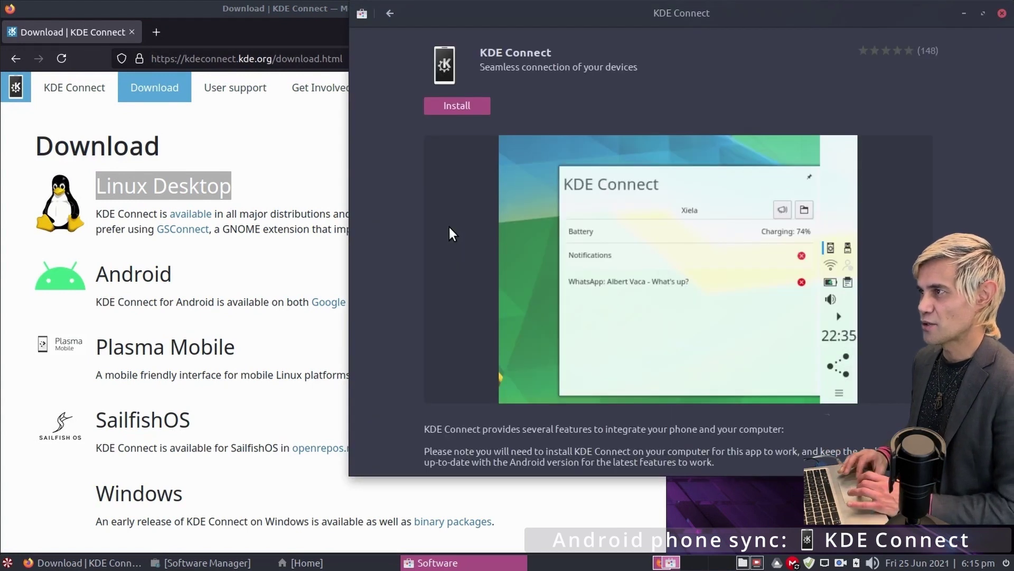
# - Install KDE Connect, authorizing with the password, then close Software Manager
pyautogui.click(455, 106)
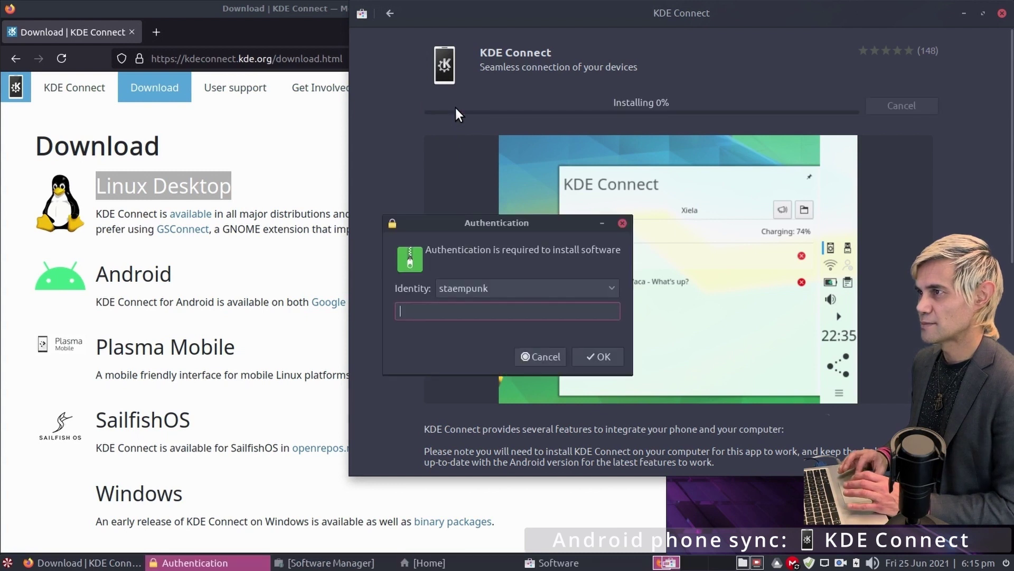
pyautogui.write('*******')
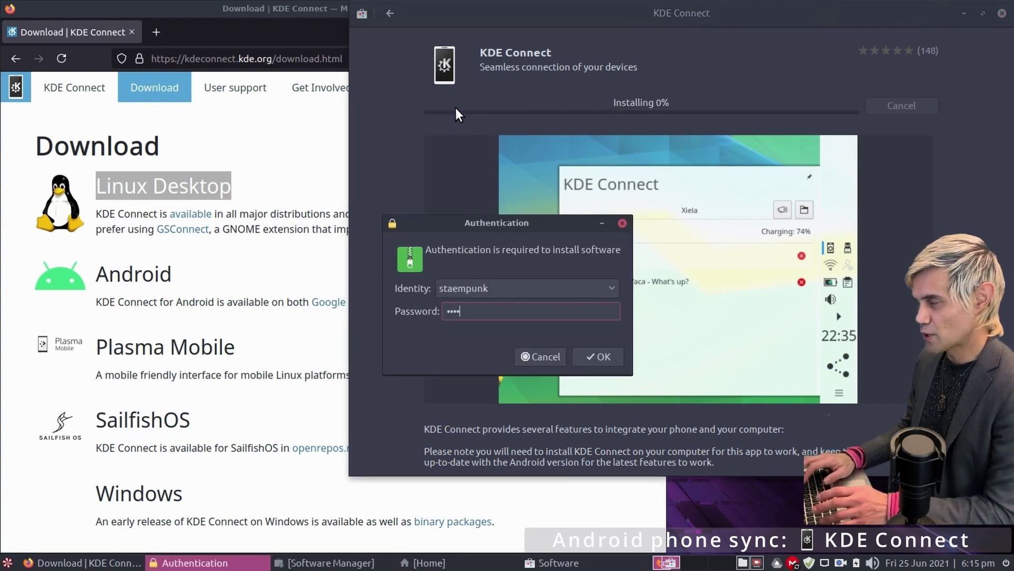
pyautogui.press('Return')
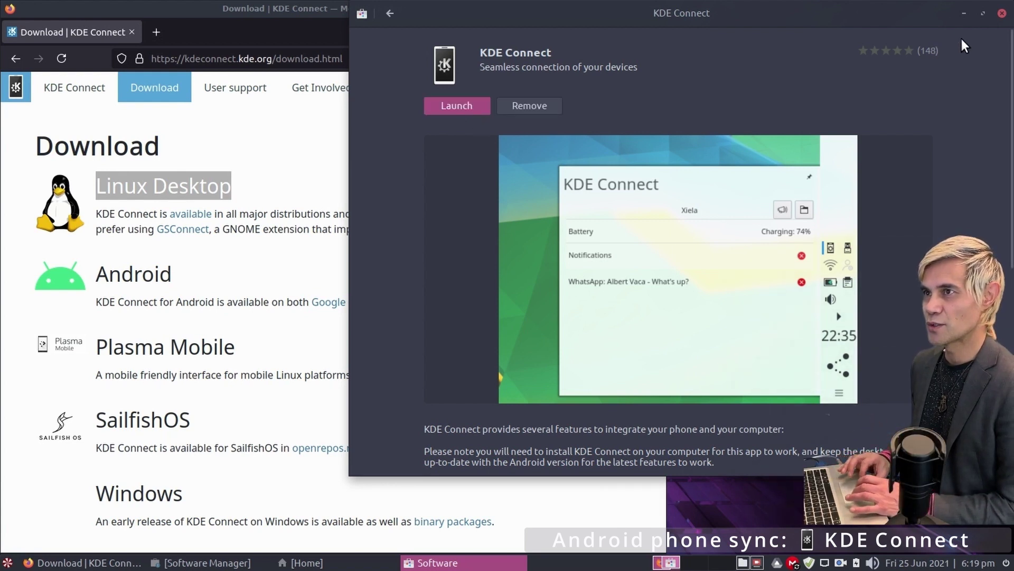
pyautogui.click(1002, 14)
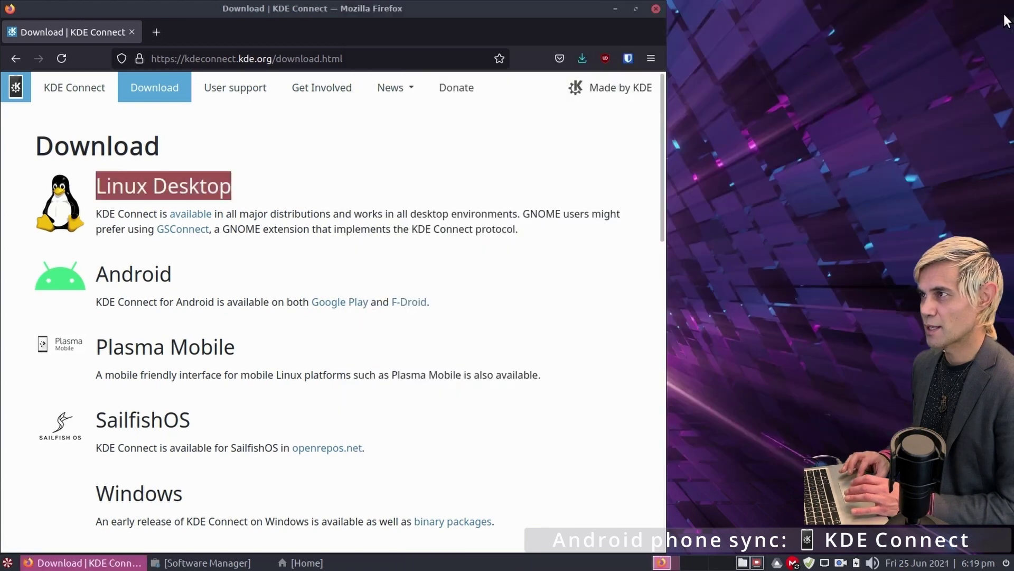
# - Minimize the Firefox window to reveal the bare desktop
pyautogui.click(616, 7)
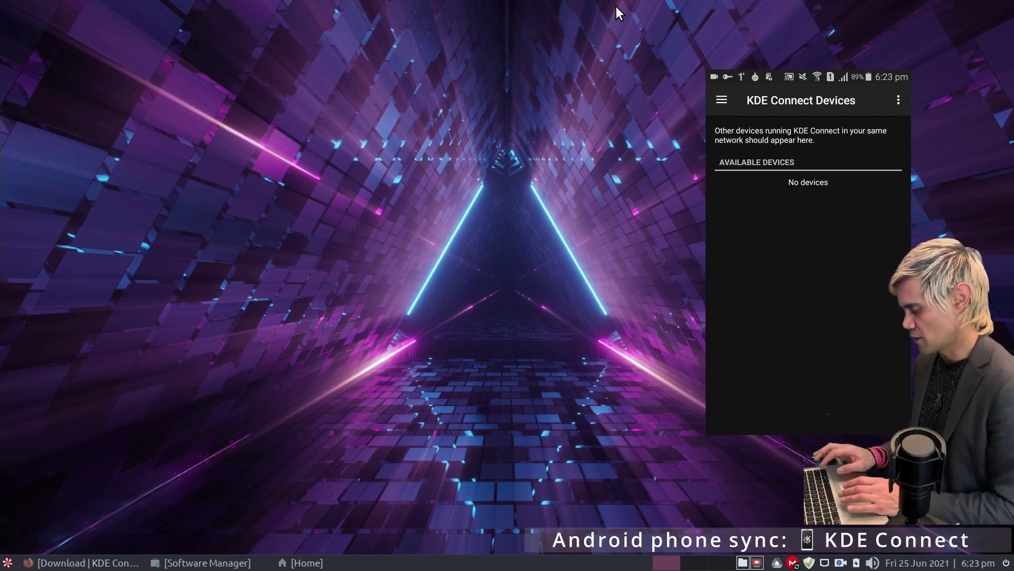
# - Launch KDE Connect Settings by searching 'kde' in the Whisker menu
pyautogui.press('super')
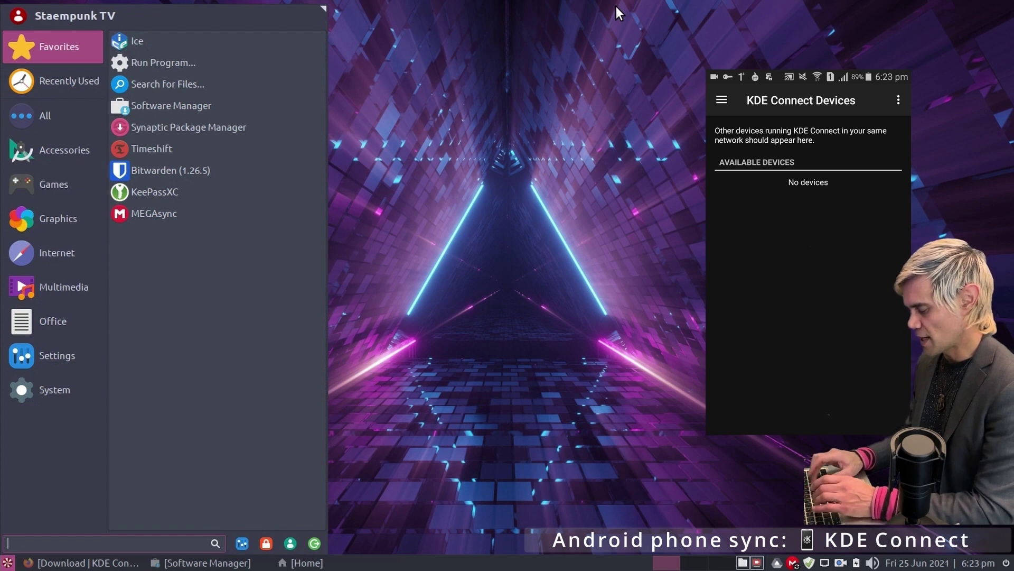
pyautogui.write('kde')
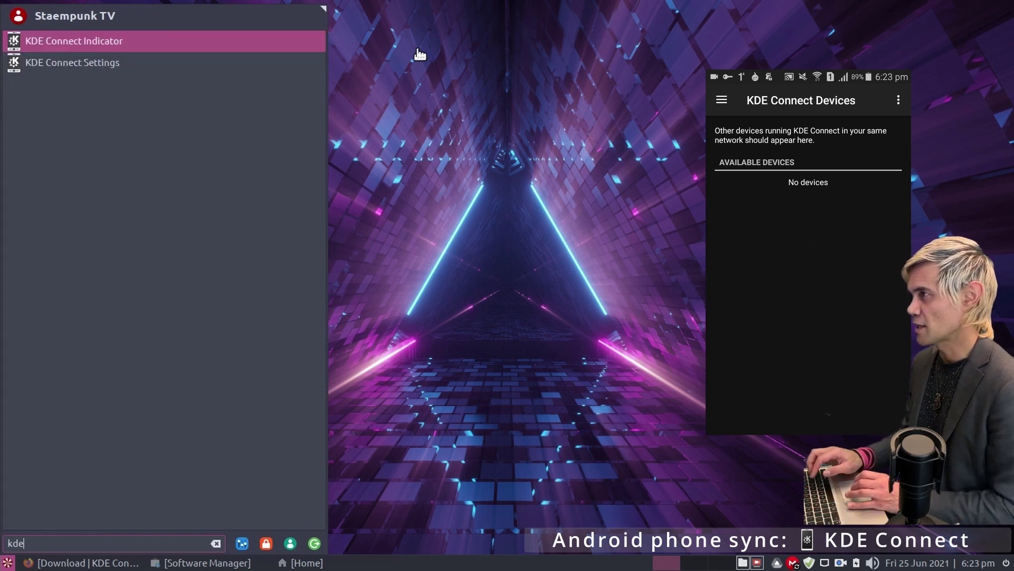
pyautogui.click(129, 61)
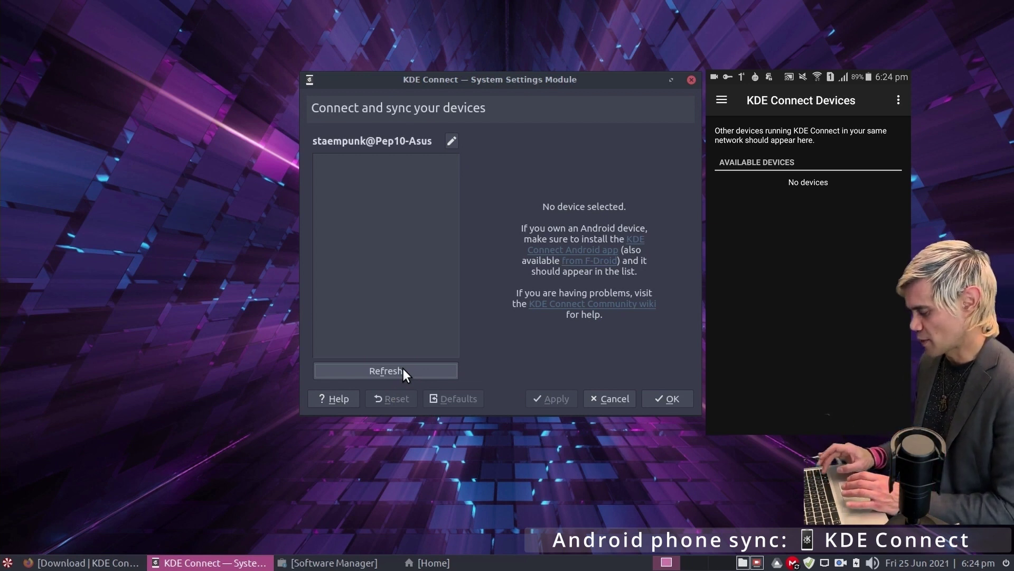
# - Launch Firewall Configuration by searching 'firewall' in the Whisker menu
pyautogui.press('super')
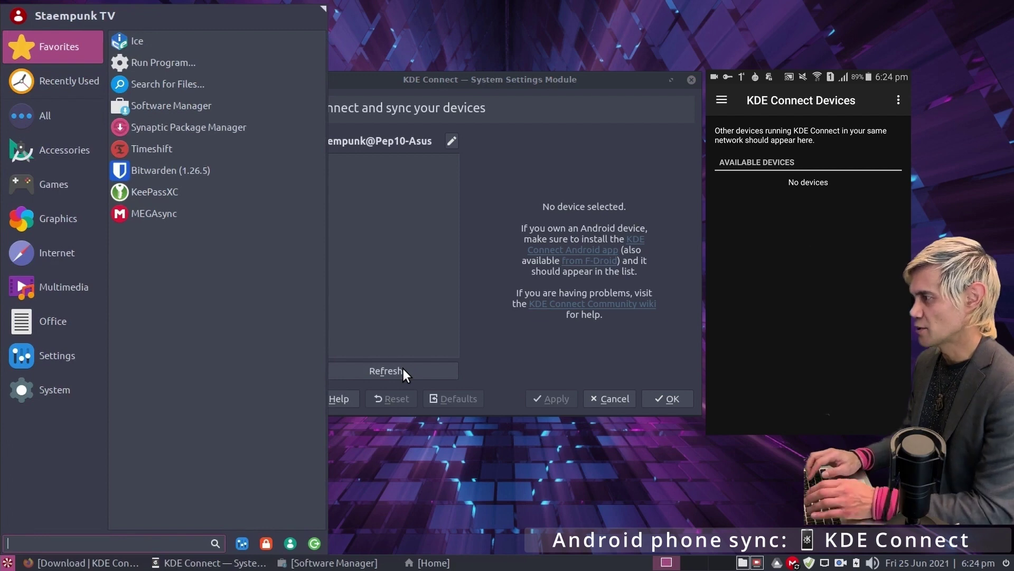
pyautogui.write('fi')
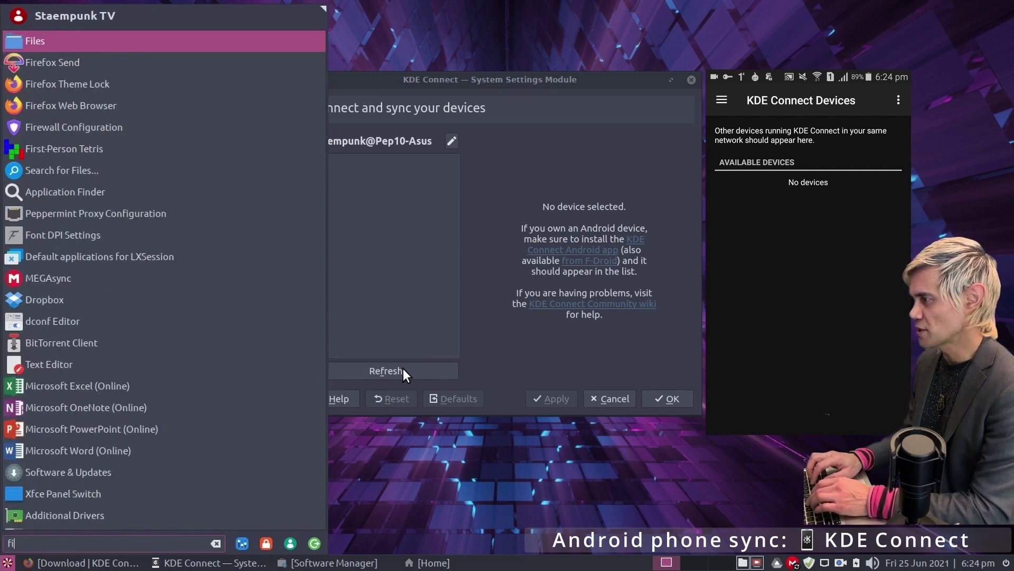
pyautogui.write('rewall')
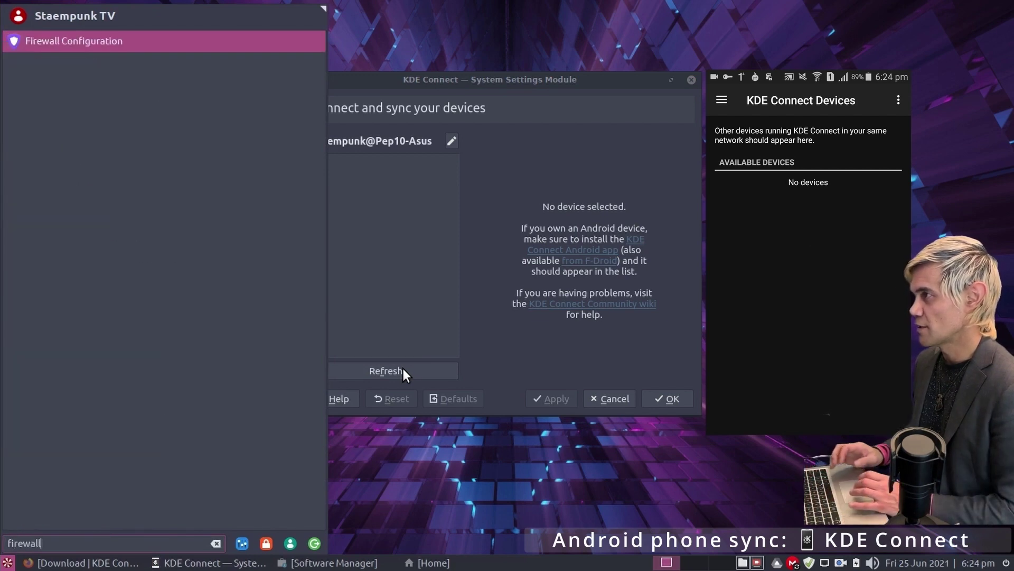
pyautogui.press('Return')
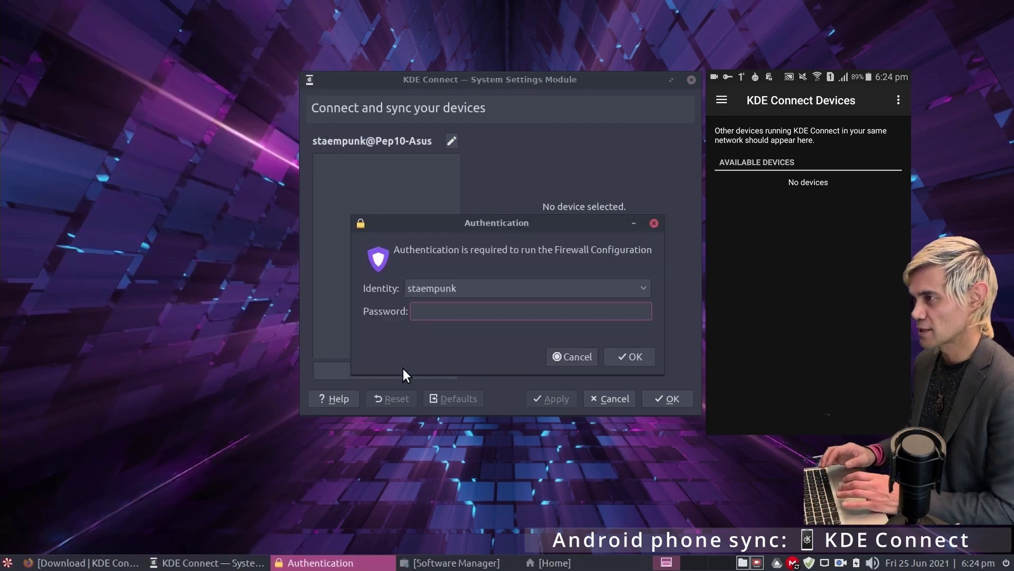
# - Authenticate with the password and show the firewall's rules list
pyautogui.write('********')
pyautogui.press('Return')
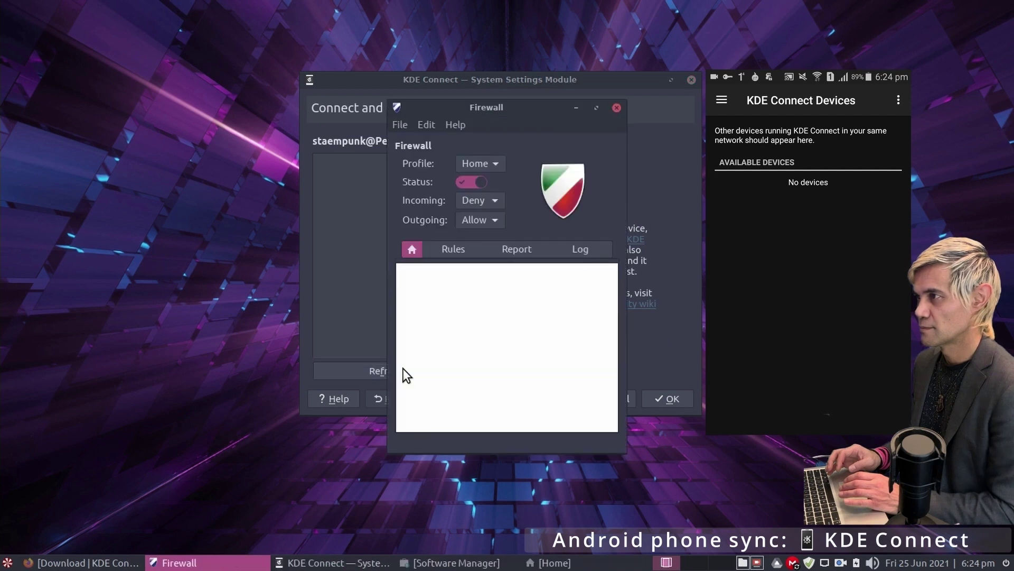
pyautogui.click(454, 249)
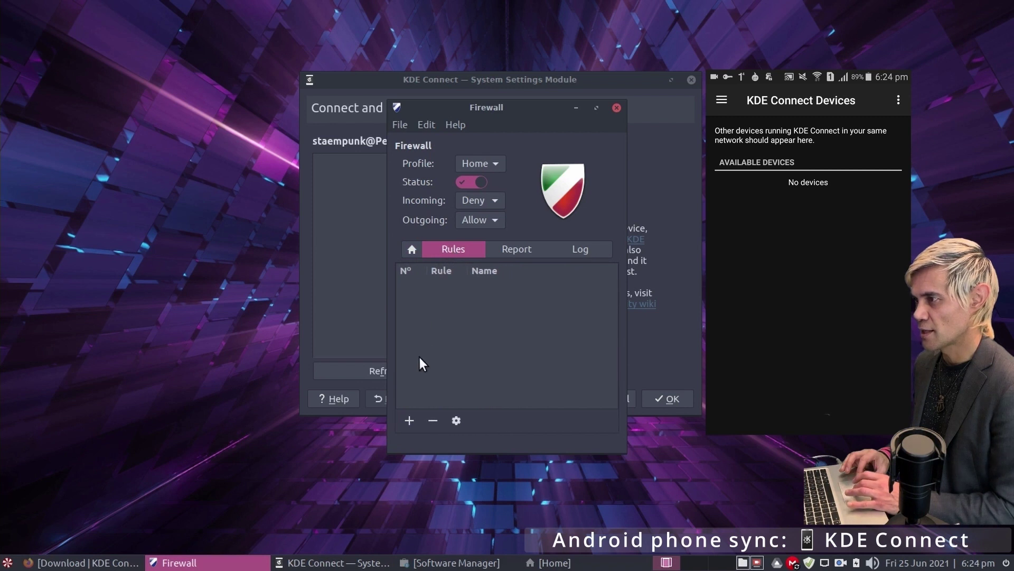
# - Add an allow rule for KDE Connect on ports 1714:1764 and close the firewall settings
pyautogui.click(410, 420)
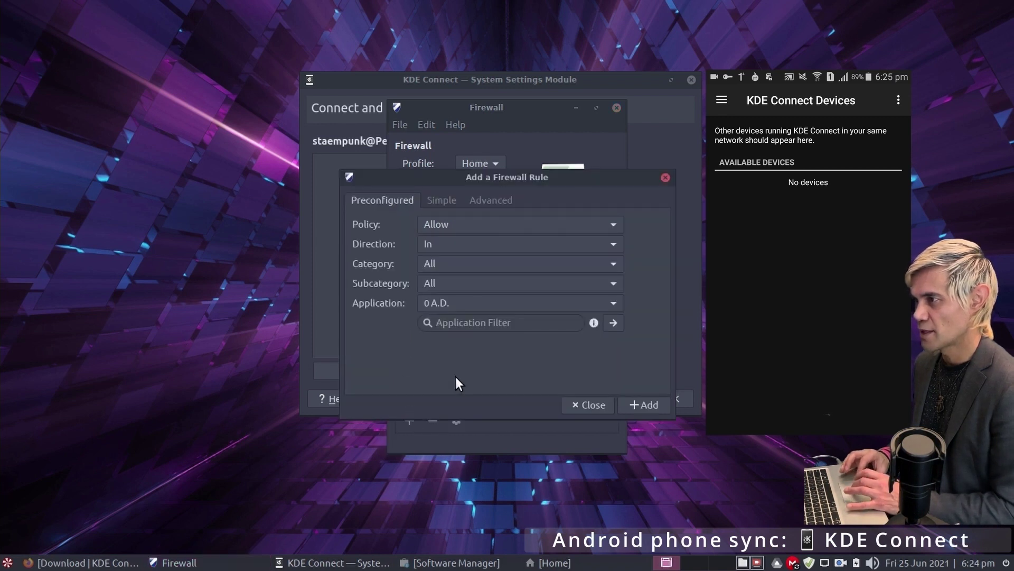
pyautogui.click(518, 323)
pyautogui.write('k')
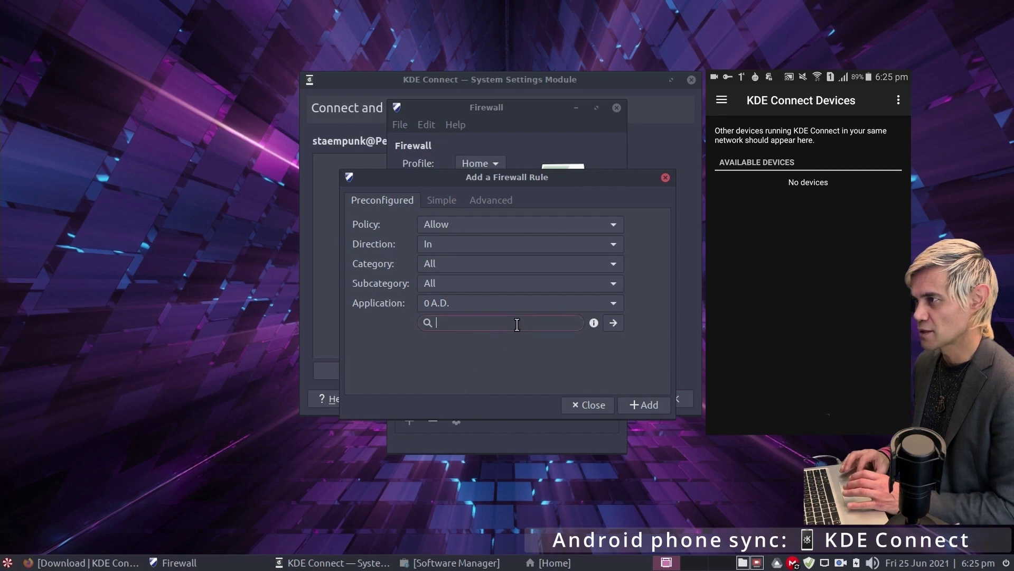
pyautogui.write('de')
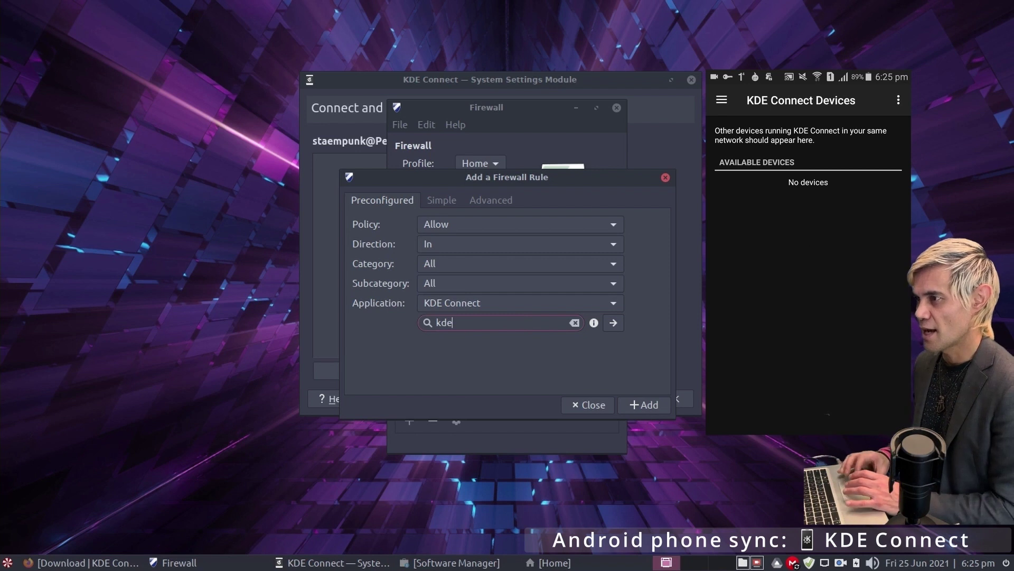
pyautogui.click(645, 400)
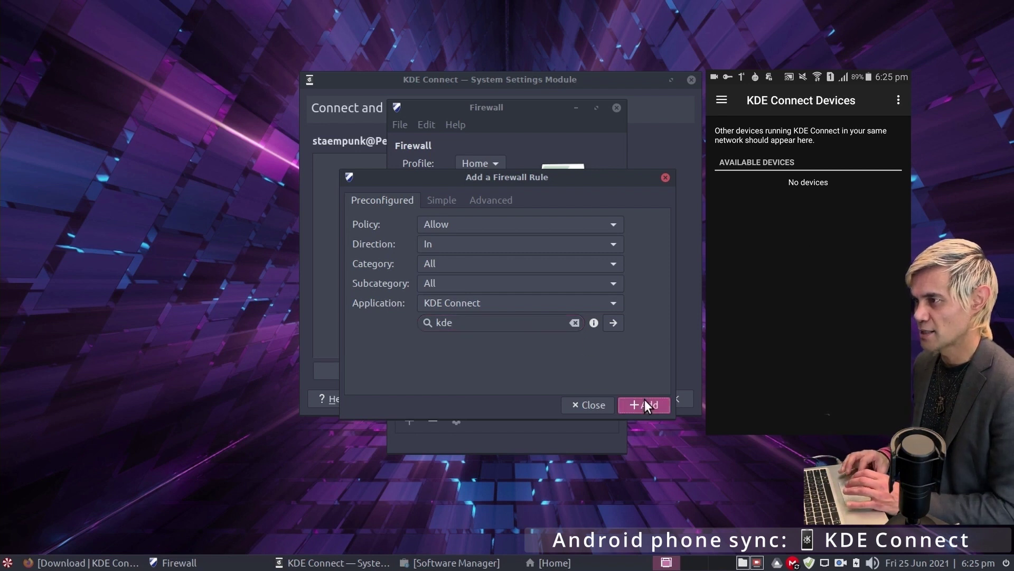
pyautogui.click(594, 400)
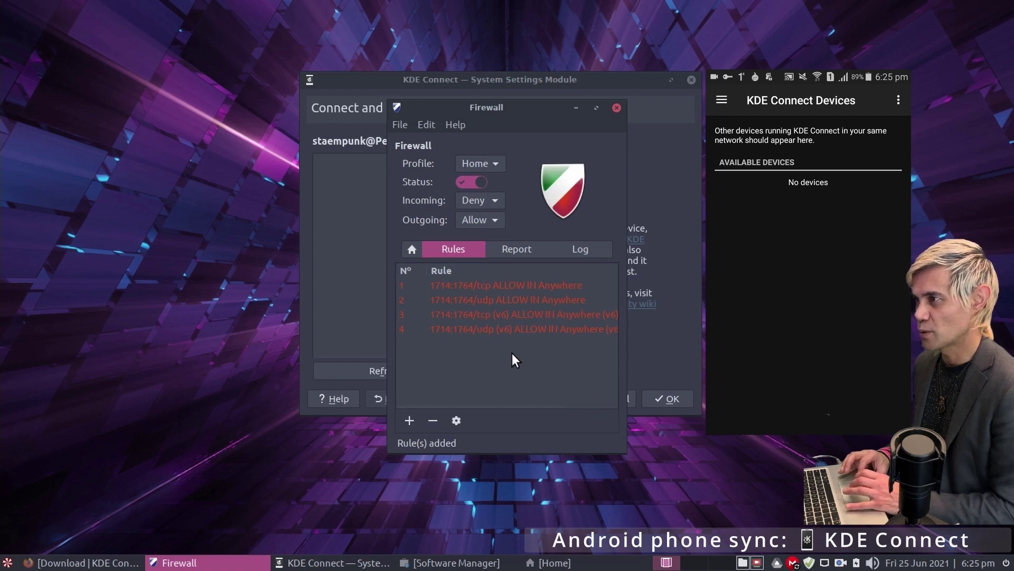
pyautogui.click(617, 108)
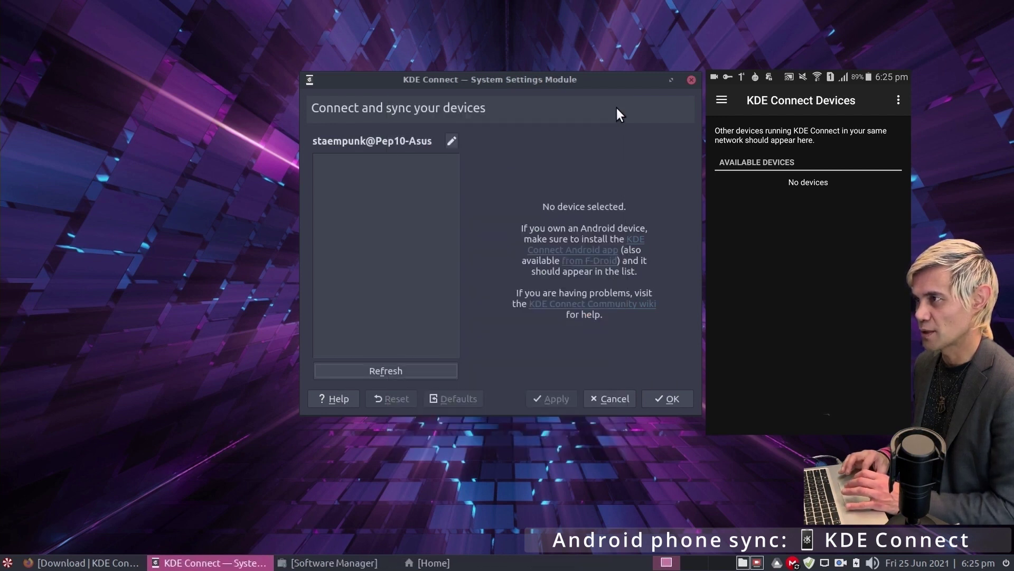
# - Refresh the device list, select the phone and request pairing with it
pyautogui.click(400, 365)
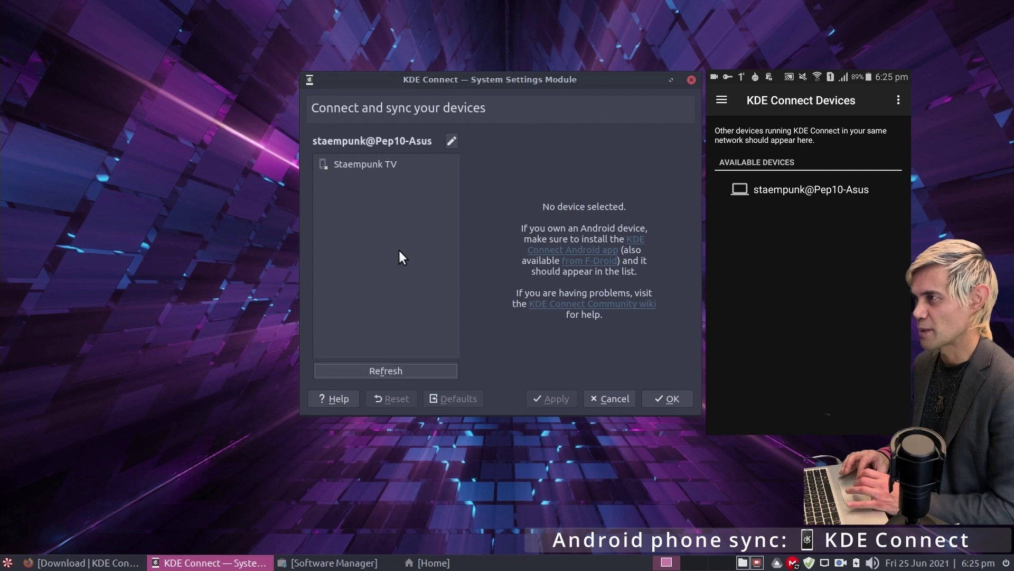
pyautogui.click(373, 164)
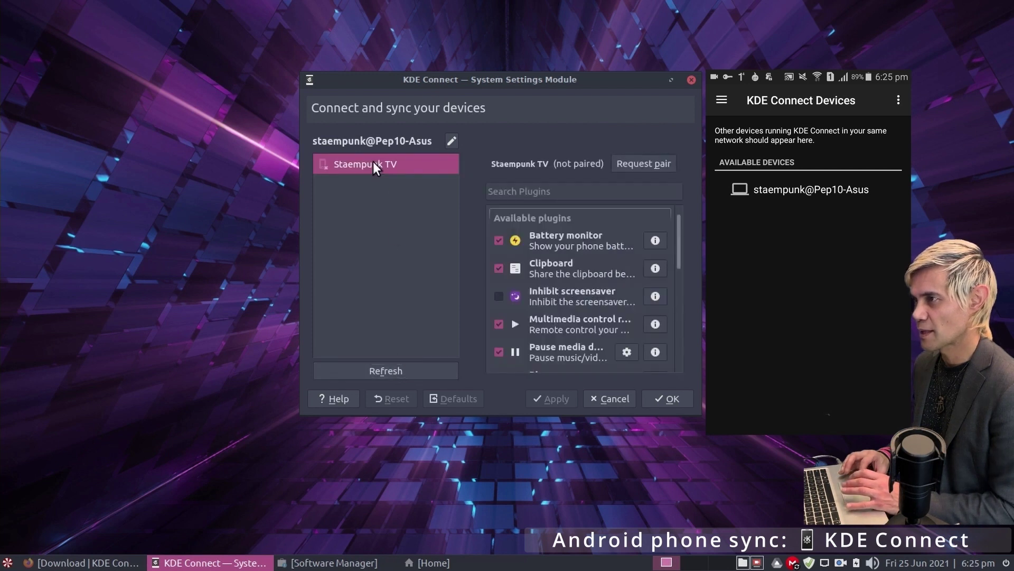
pyautogui.click(646, 164)
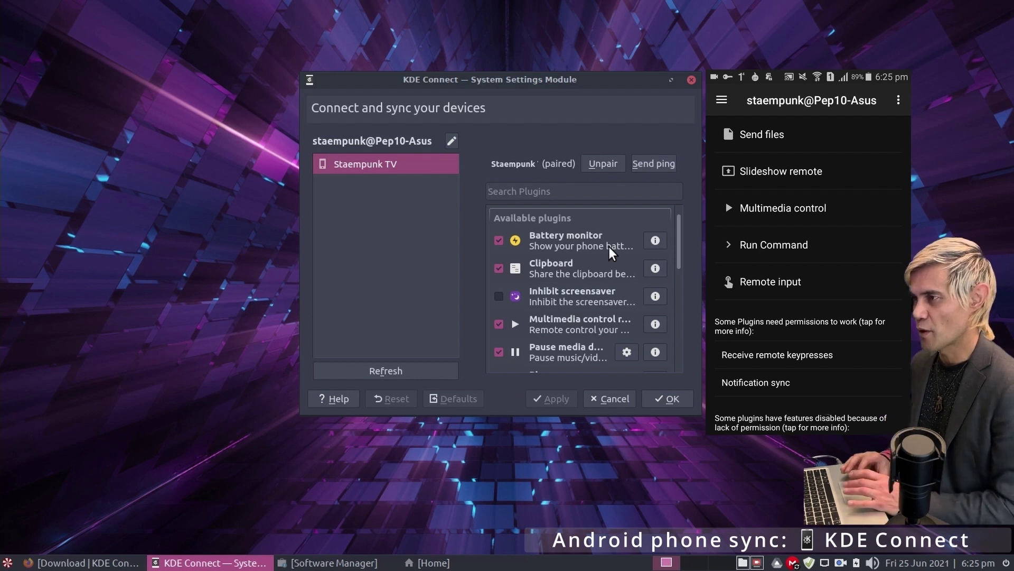
# - Set Share and receive to save files in a new home folder 'Staempunk Phone'
pyautogui.scroll(-5, 610, 246)
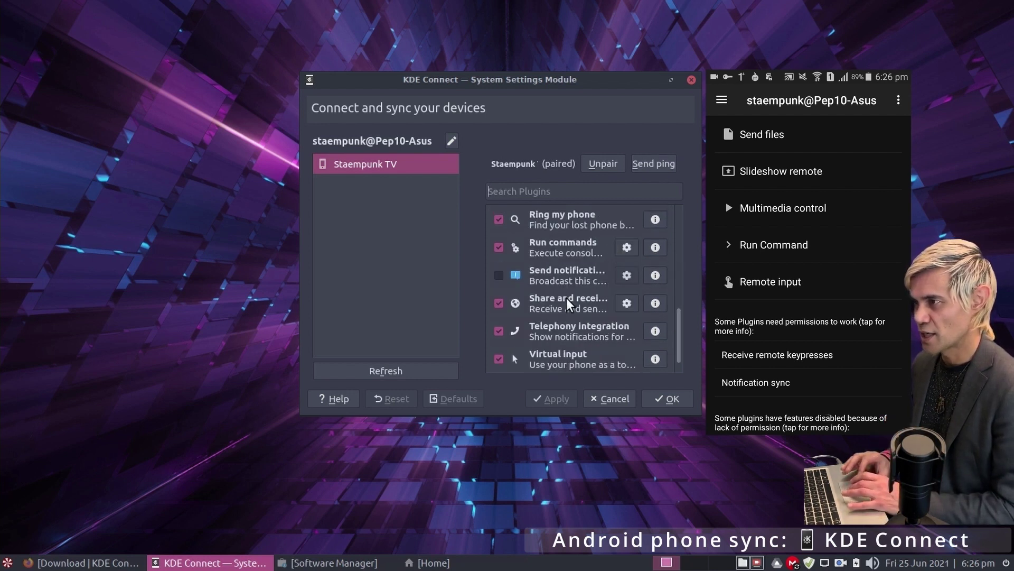
pyautogui.click(627, 304)
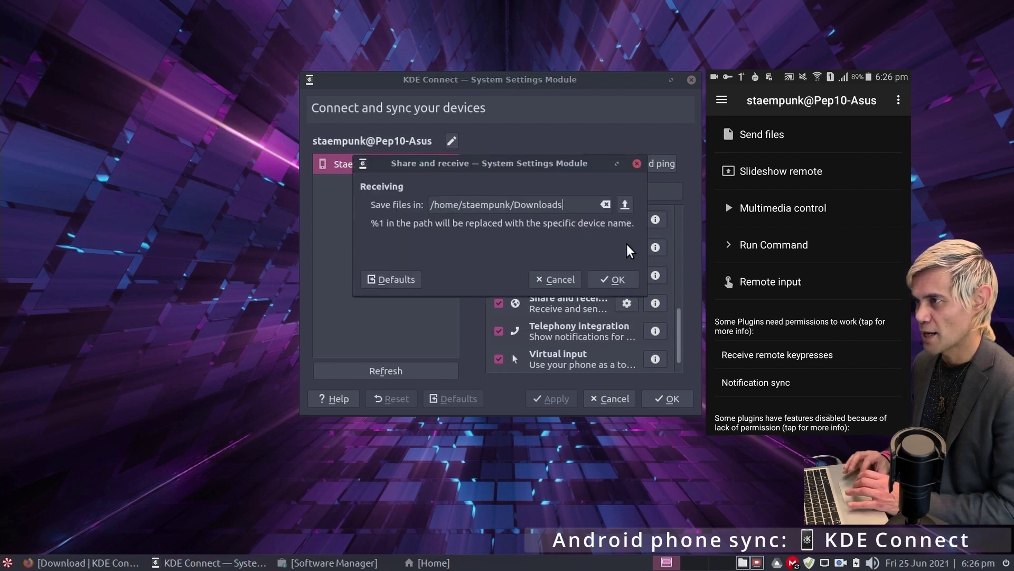
pyautogui.click(624, 205)
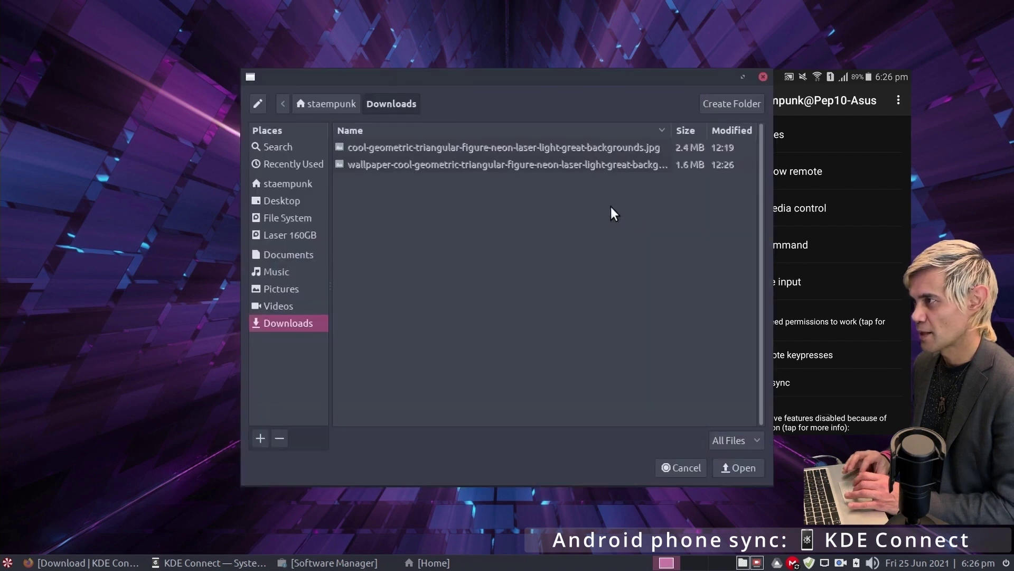
pyautogui.click(293, 183)
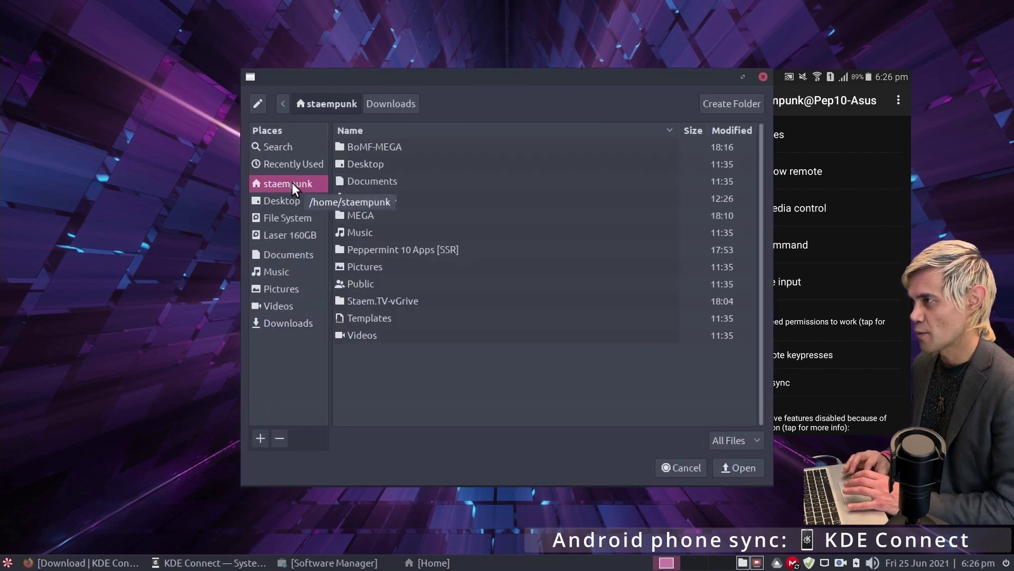
pyautogui.click(735, 106)
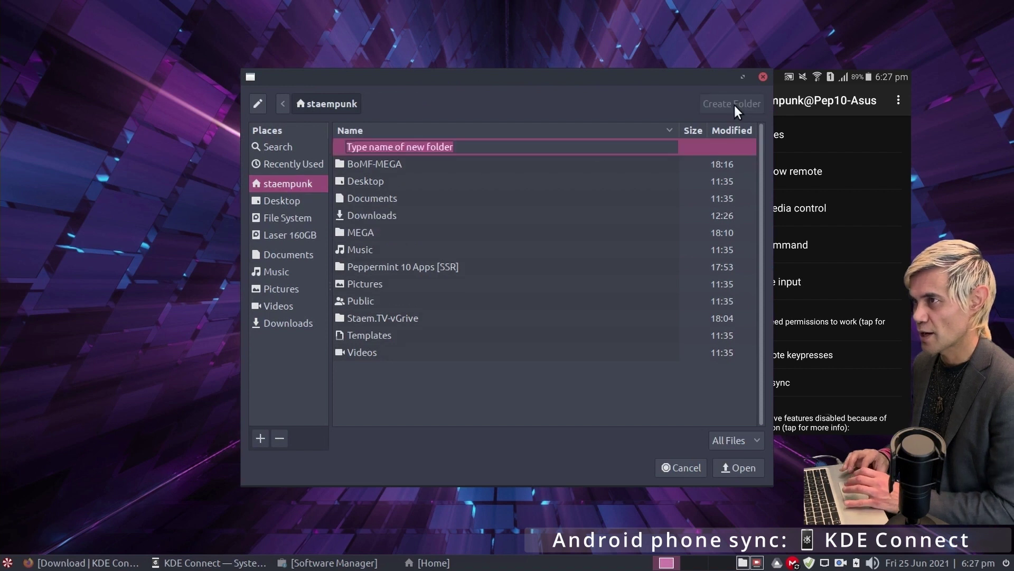
pyautogui.write('S')
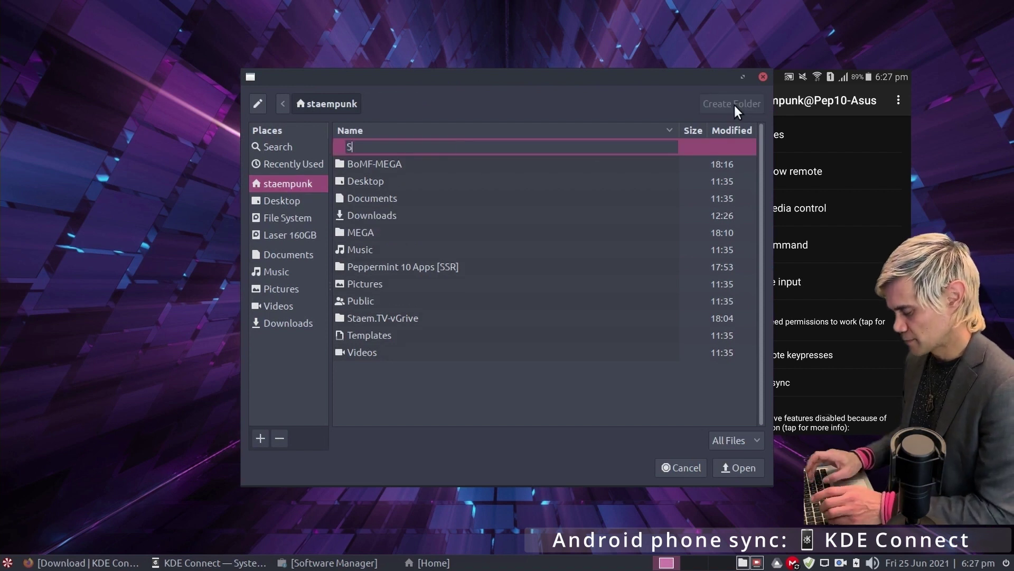
pyautogui.write('taempunk Phone')
pyautogui.press('Return')
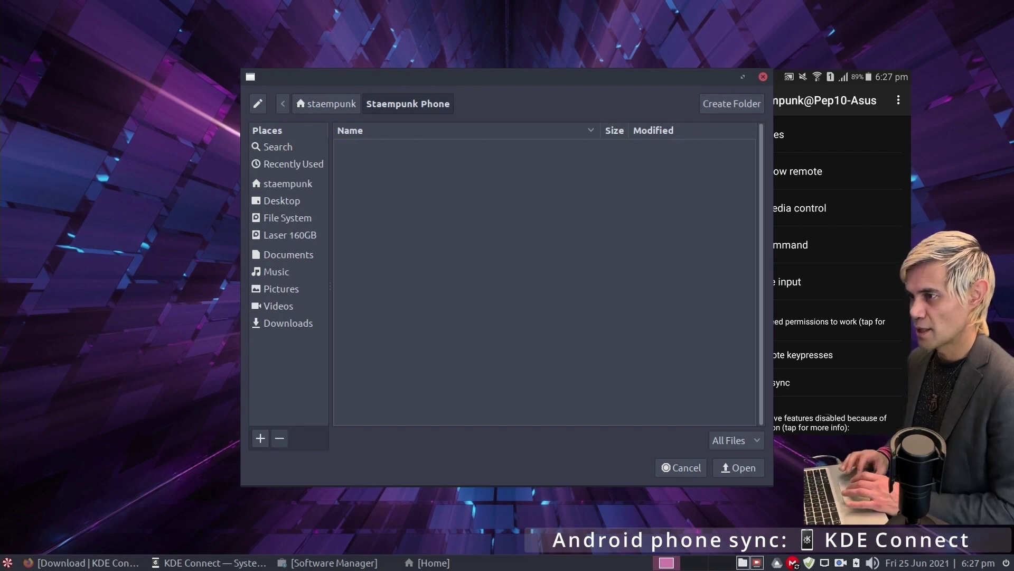
pyautogui.click(741, 466)
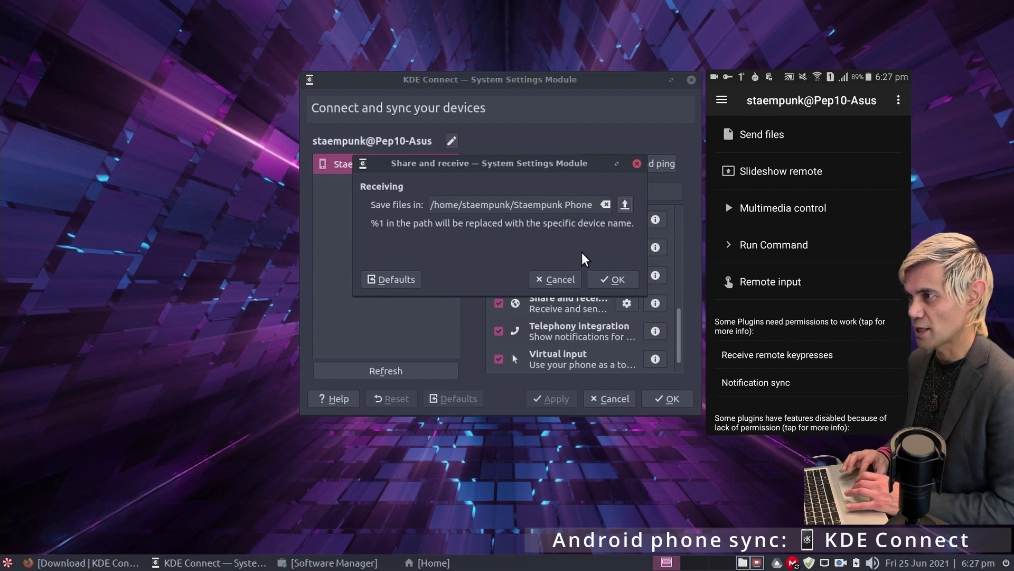
pyautogui.click(619, 281)
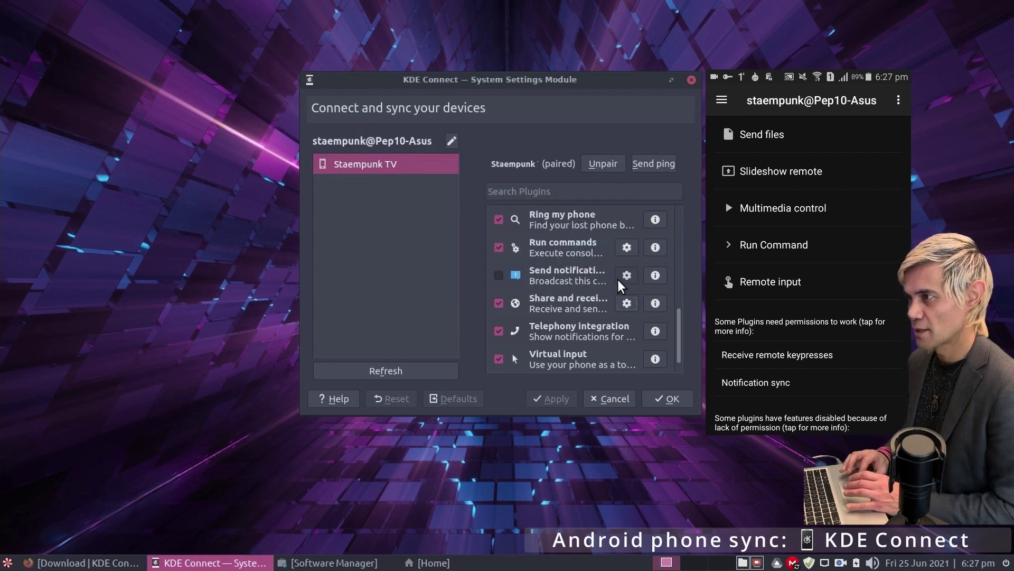
# - Bring the Home window forward and open the Staempunk Phone folder showing the received photo
pyautogui.click(433, 563)
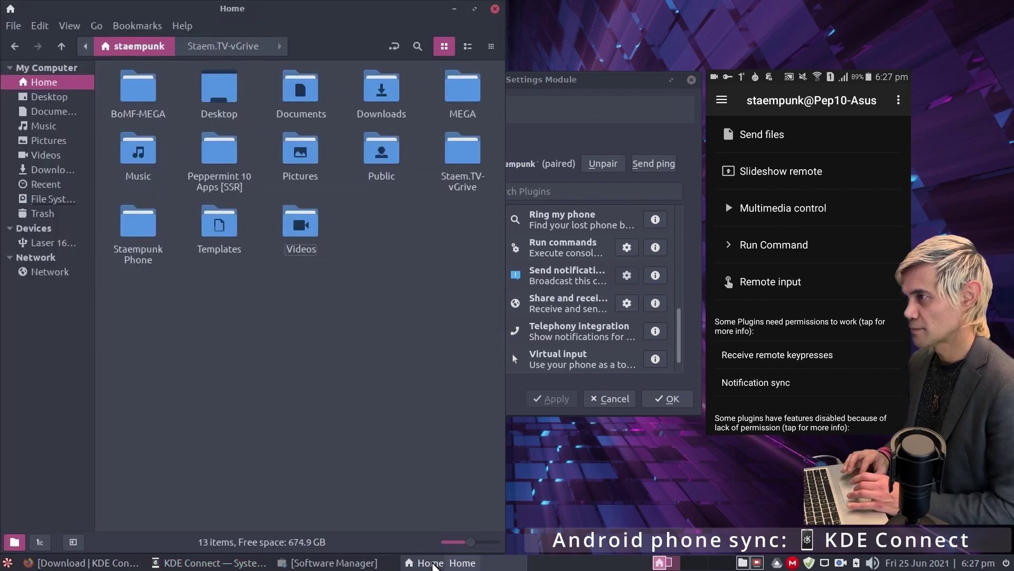
pyautogui.click(145, 229)
pyautogui.doubleClick(145, 229)
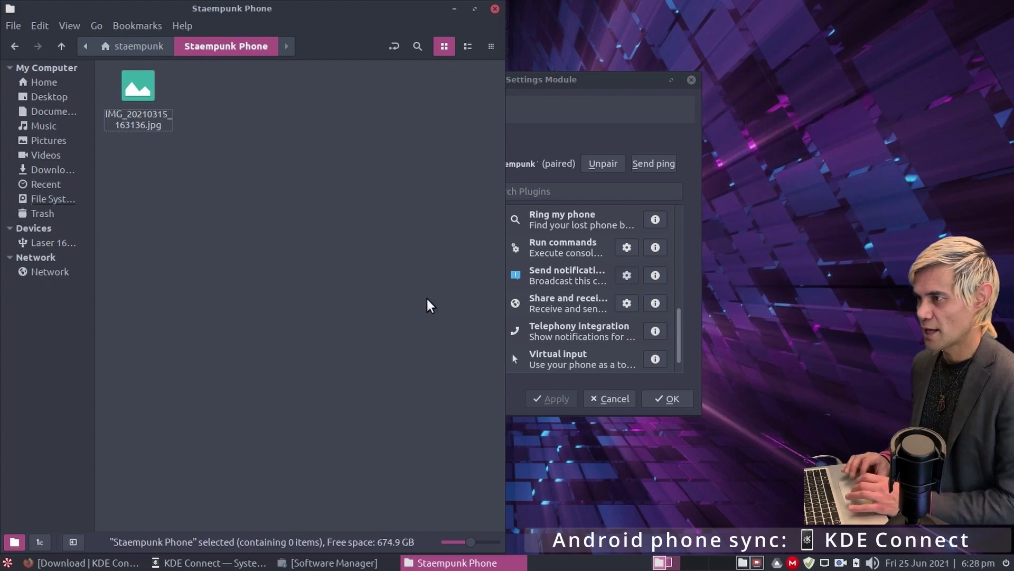
# - Apply and close the KDE Connect System Settings Module with OK
pyautogui.click(662, 400)
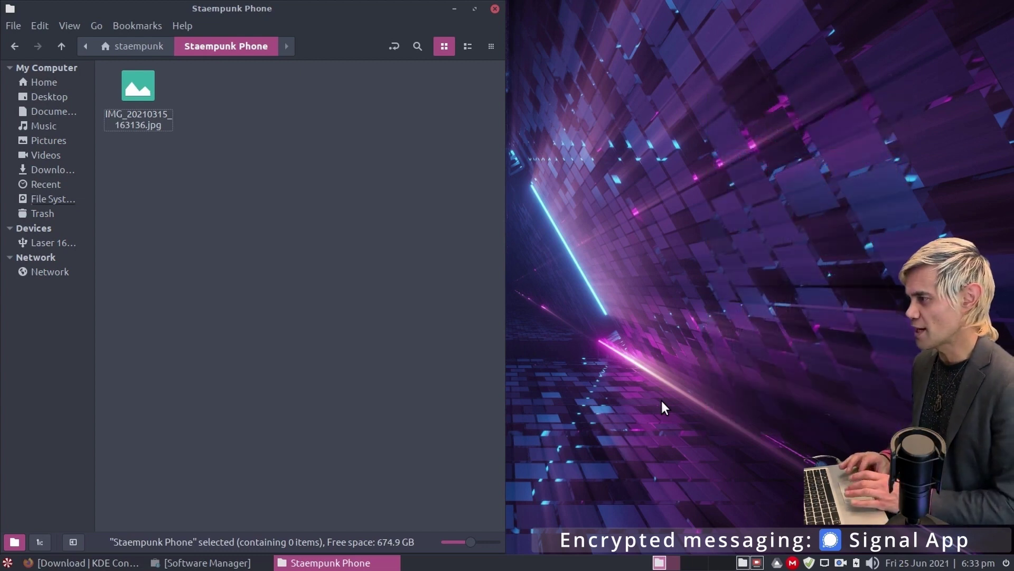
# - Search the web for 'signal app' in Firefox and open the signal.org download result
pyautogui.click(70, 564)
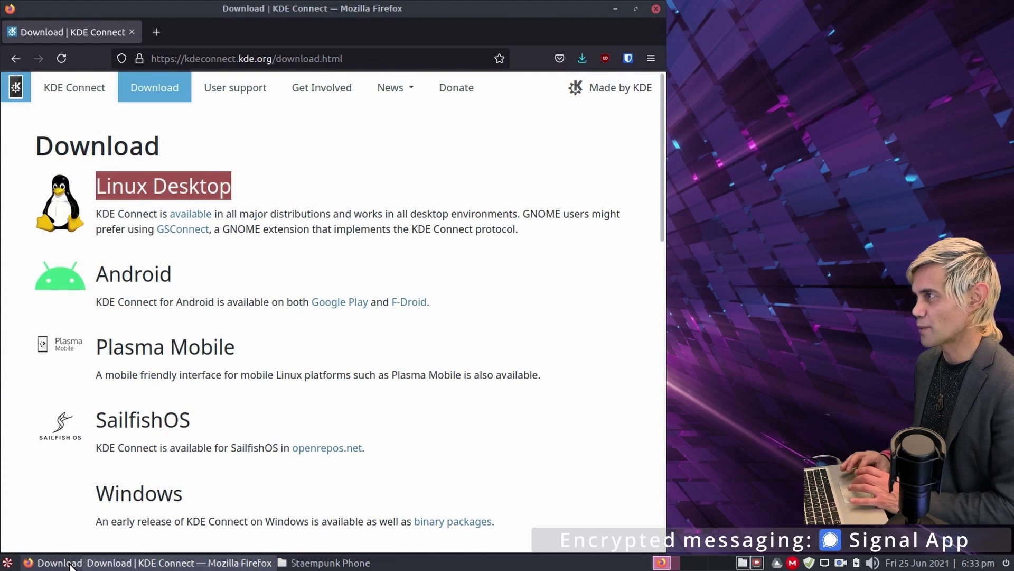
pyautogui.click(279, 58)
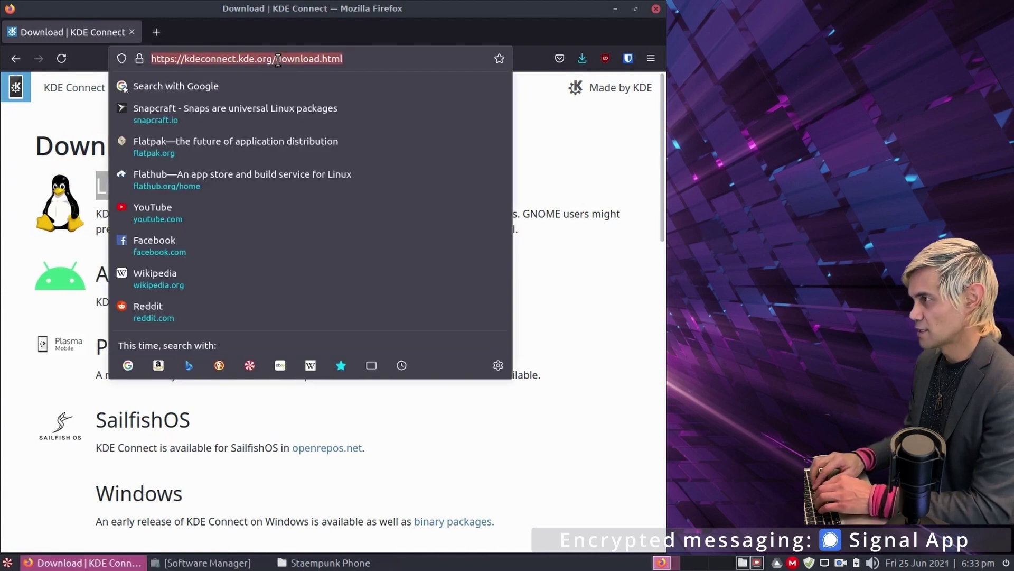
pyautogui.write('signa')
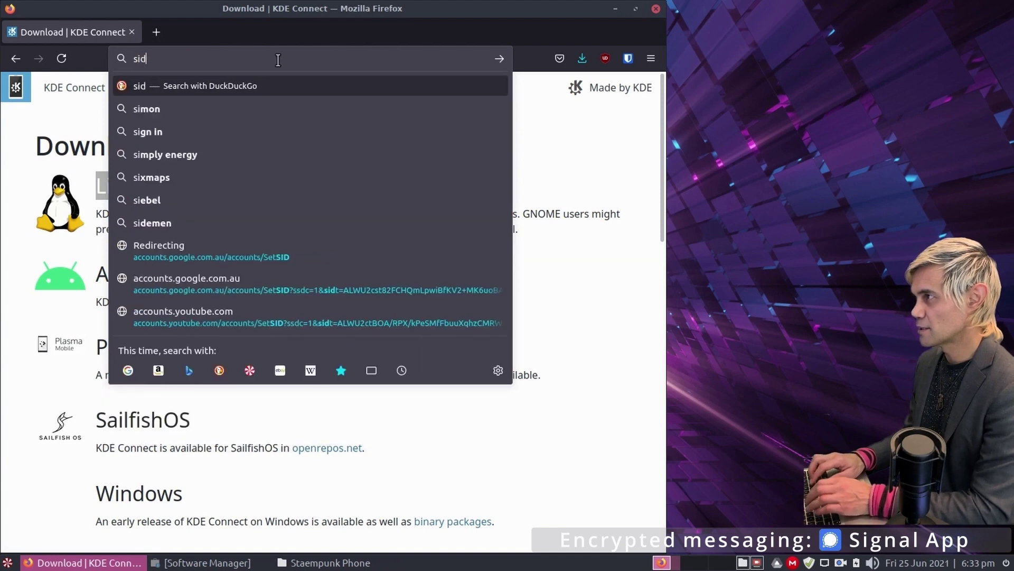
pyautogui.write('l app')
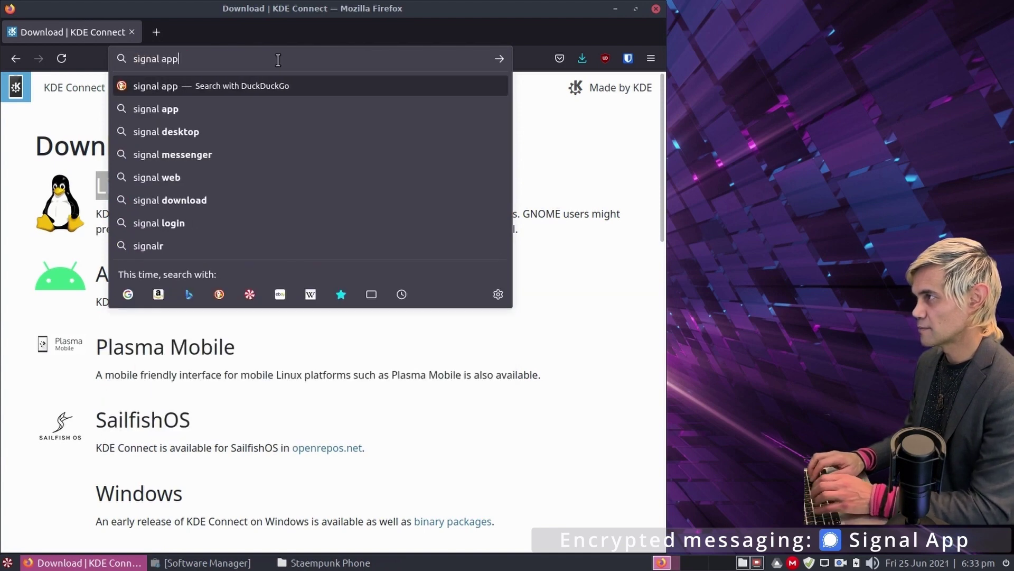
pyautogui.press('Return')
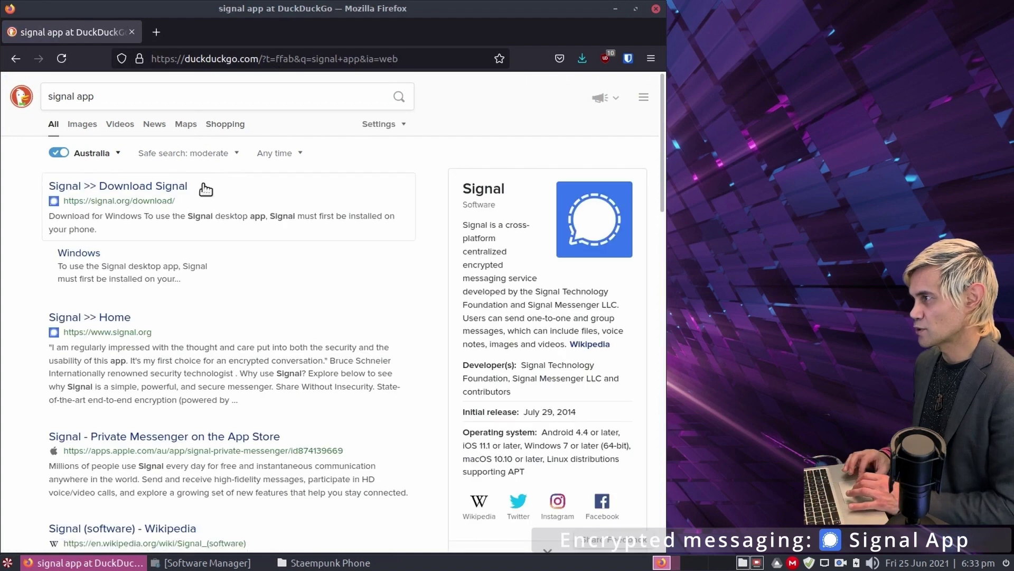
pyautogui.click(157, 187)
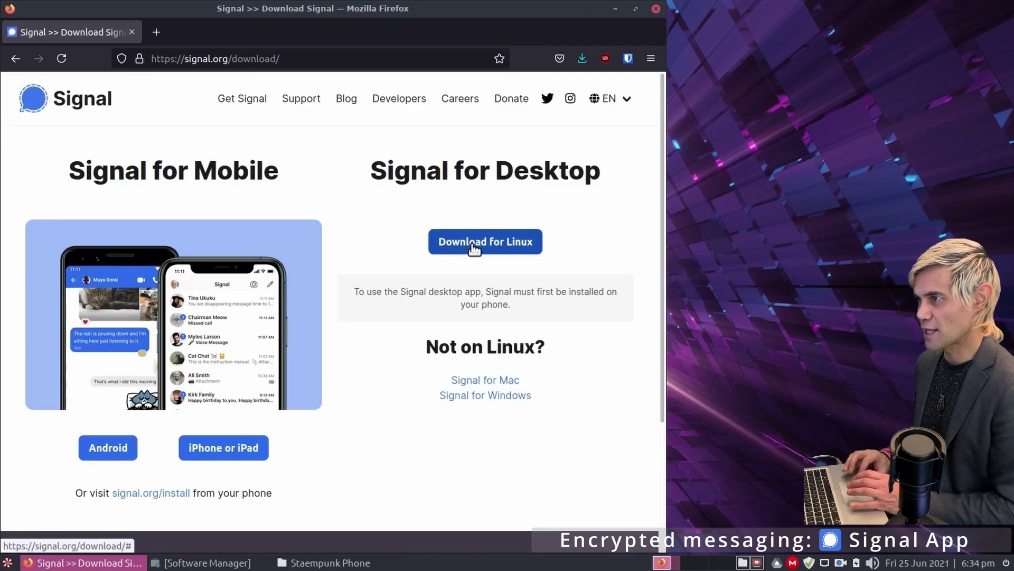
# - Show Signal's Linux install instructions with Firefox on the left and a new terminal on the right half
pyautogui.click(474, 243)
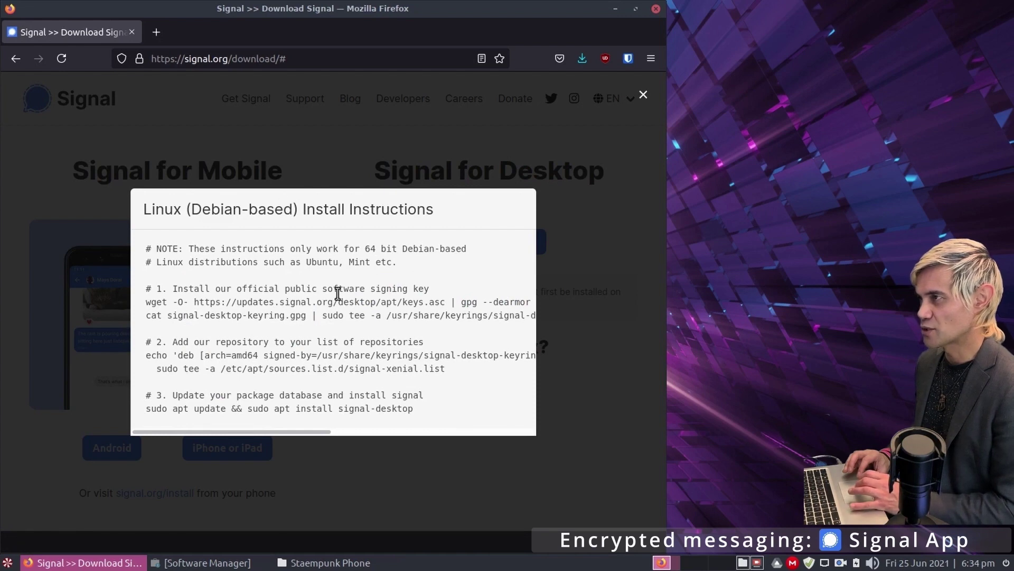
pyautogui.moveTo(388, 9); pyautogui.dragTo(6, 283)
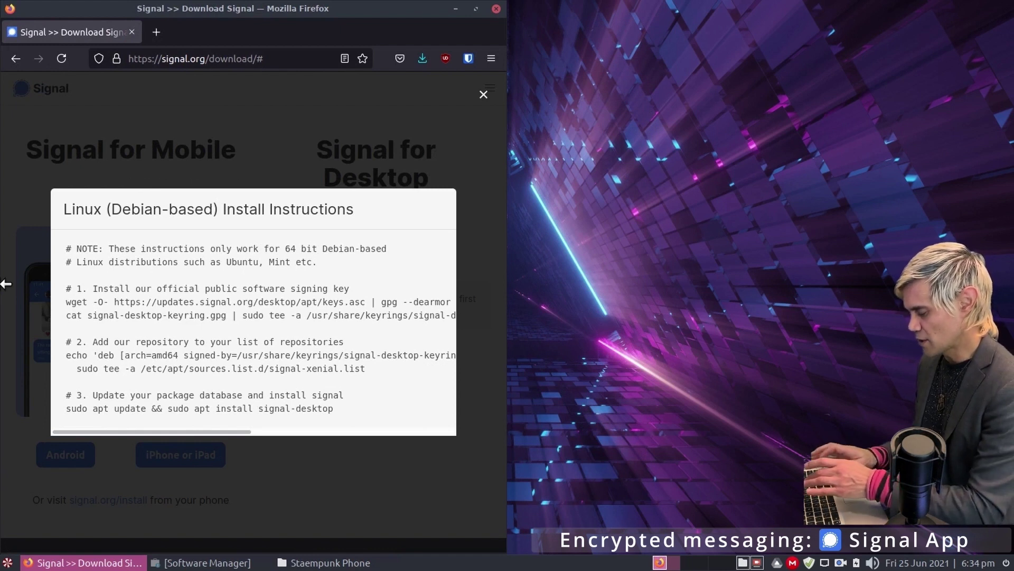
pyautogui.hotkey('ctrl', 'alt', 't')
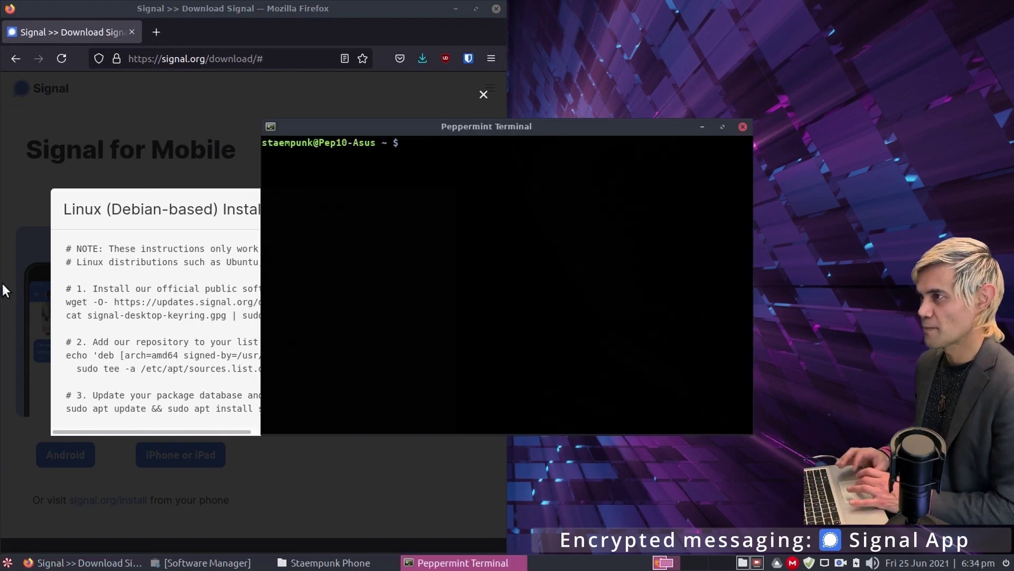
pyautogui.moveTo(330, 129); pyautogui.dragTo(1012, 217)
pyautogui.click(76, 330)
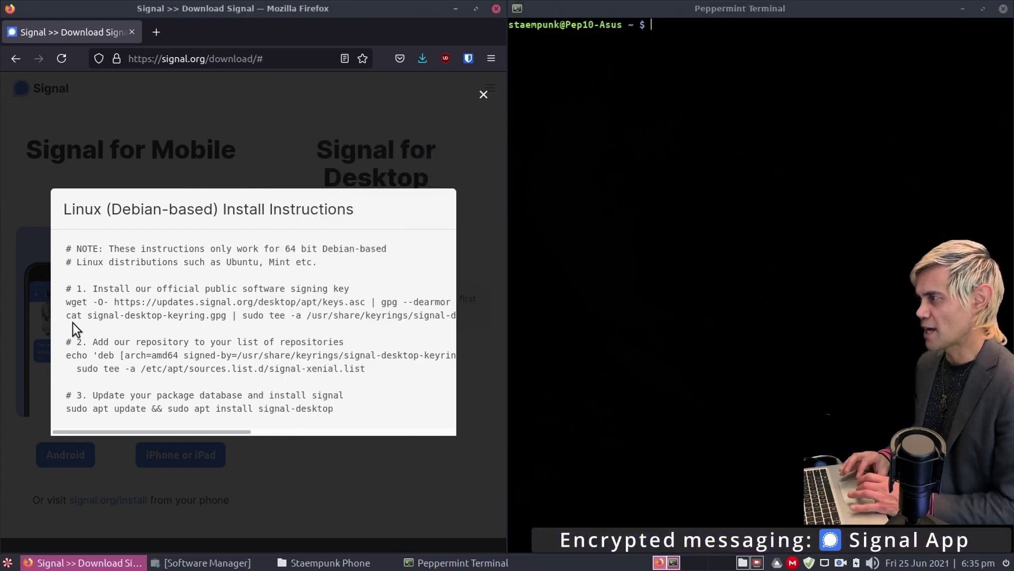
# - Copy Signal's step-1 wget and cat signing-key commands into the terminal and run them with sudo
pyautogui.tripleClick(75, 303)
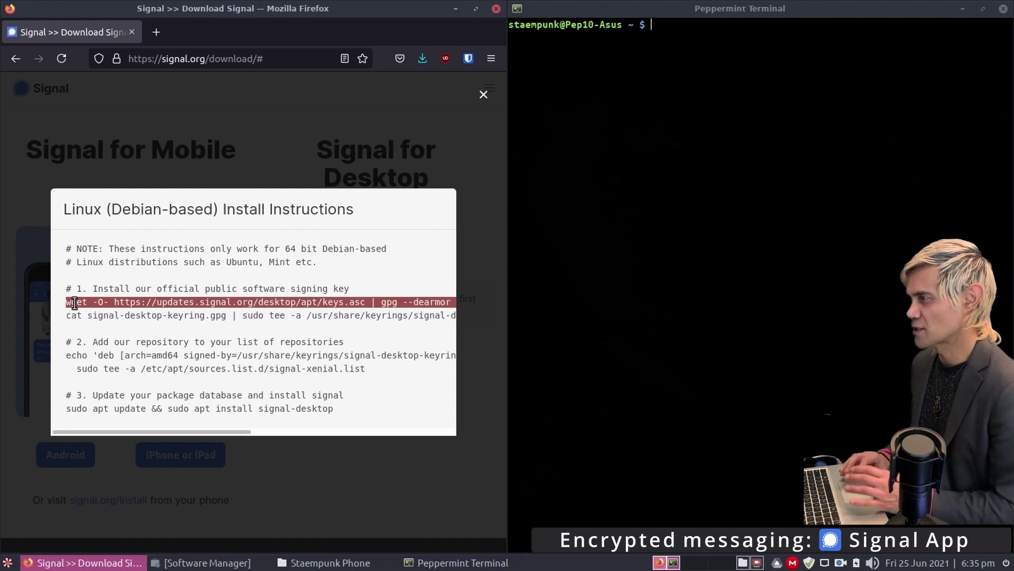
pyautogui.click(75, 303)
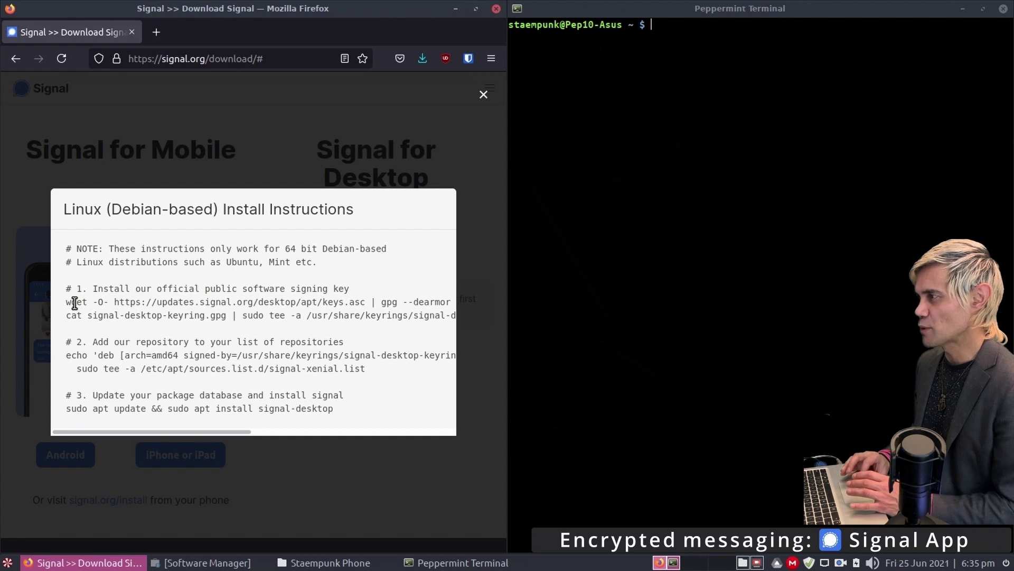
pyautogui.doubleClick(75, 303)
pyautogui.moveTo(75, 302); pyautogui.dragTo(73, 323)
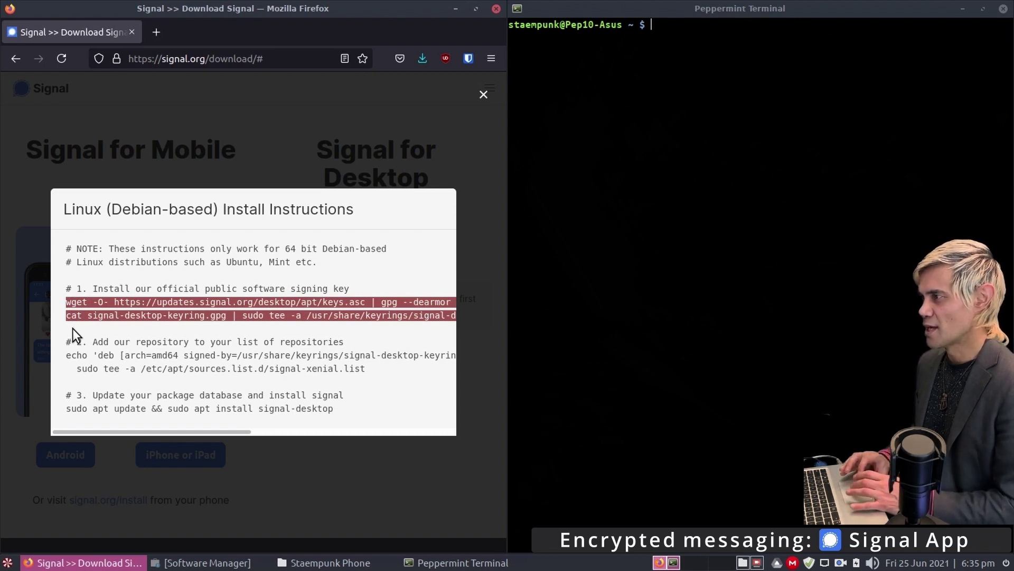
pyautogui.rightClick(116, 302)
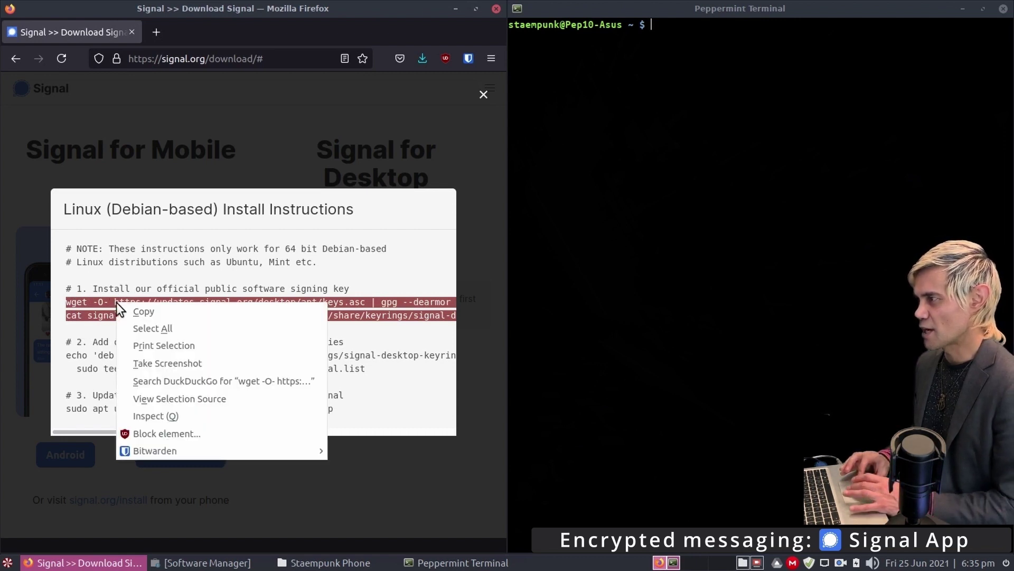
pyautogui.click(165, 313)
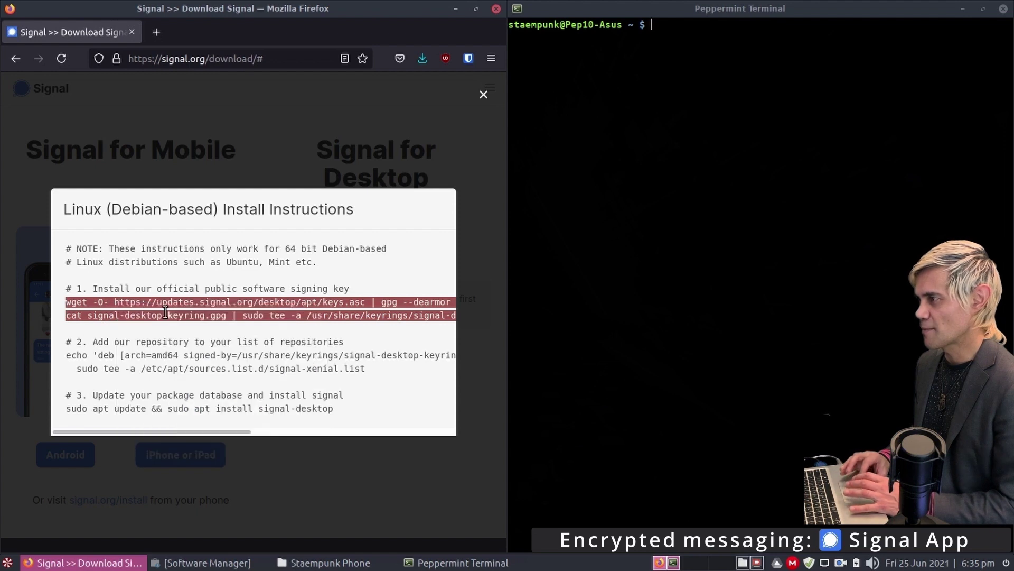
pyautogui.click(757, 112)
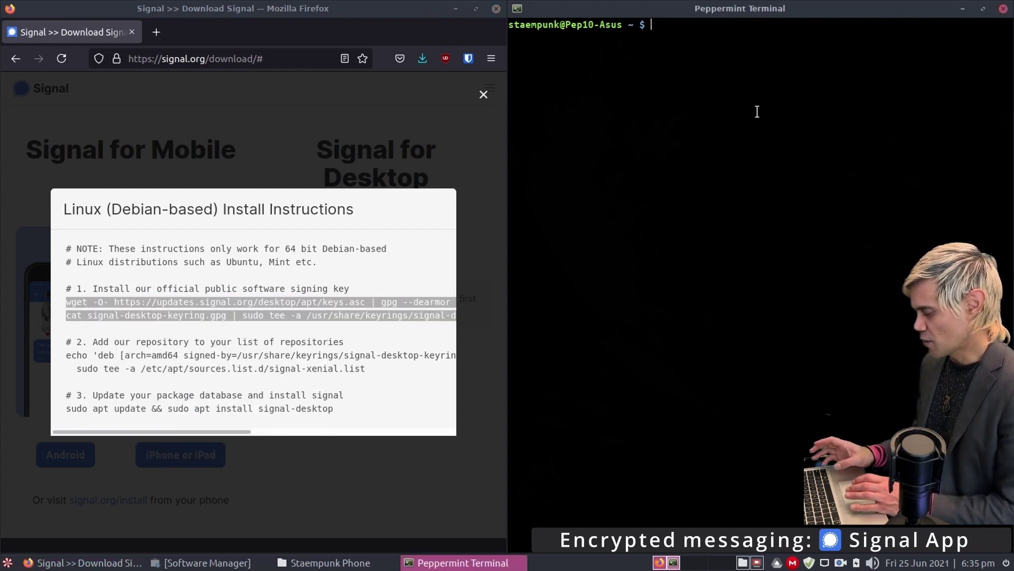
pyautogui.hotkey('ctrl', 'shift', 'v')
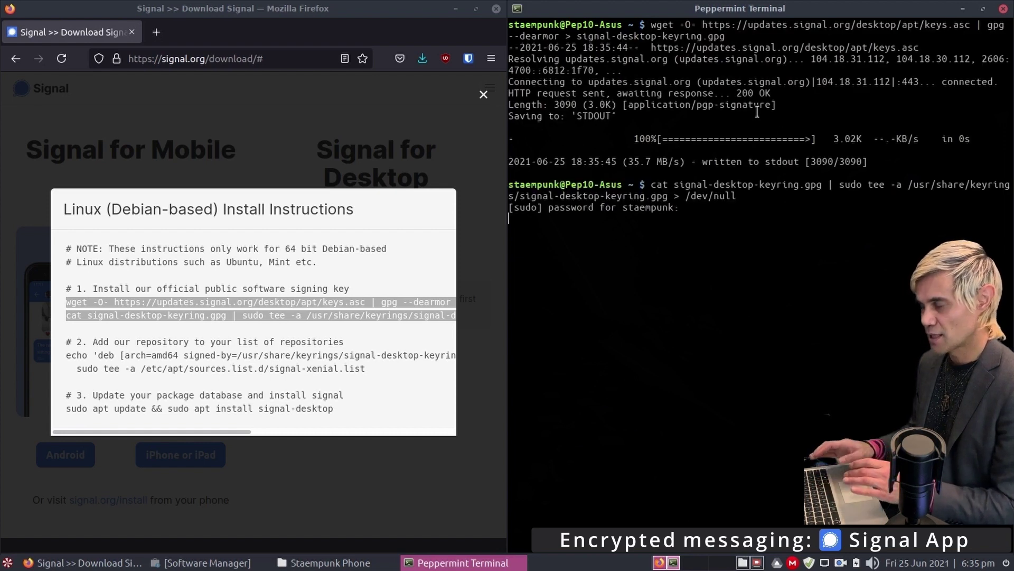
pyautogui.press('Return')
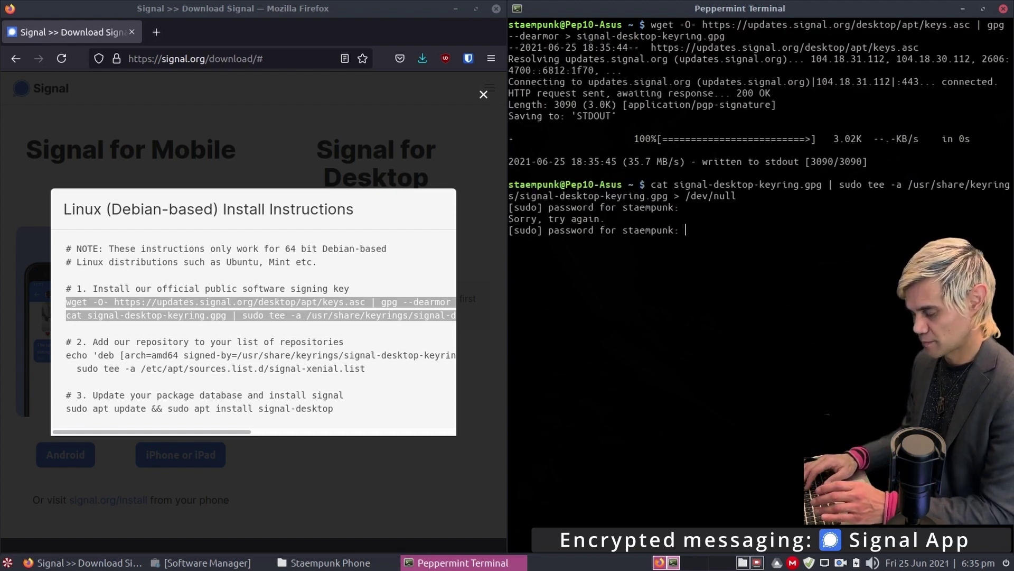
pyautogui.press('Return')
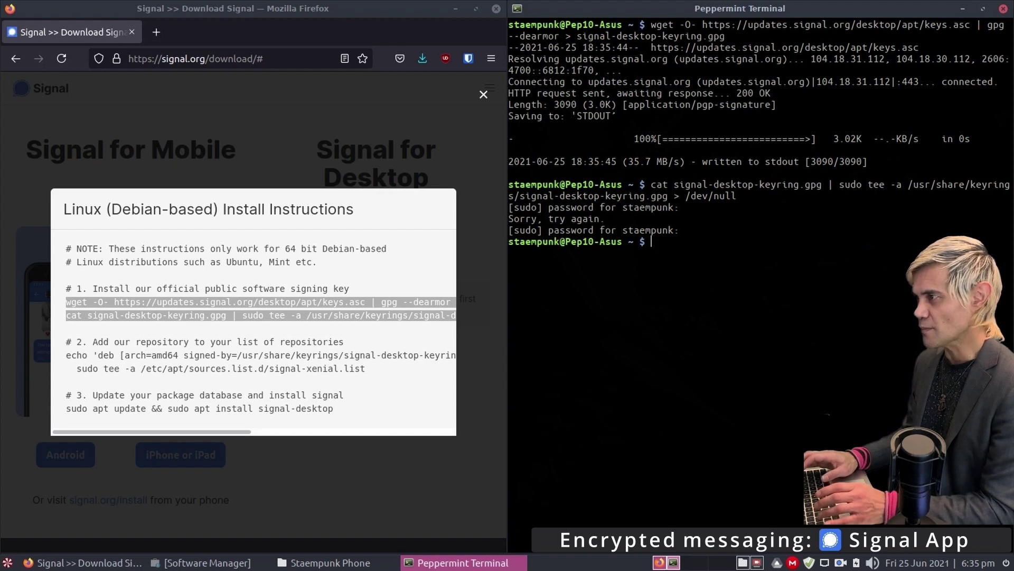
# - Copy and run the step-2 echo | sudo tee command to add Signal's apt repository
pyautogui.doubleClick(77, 357)
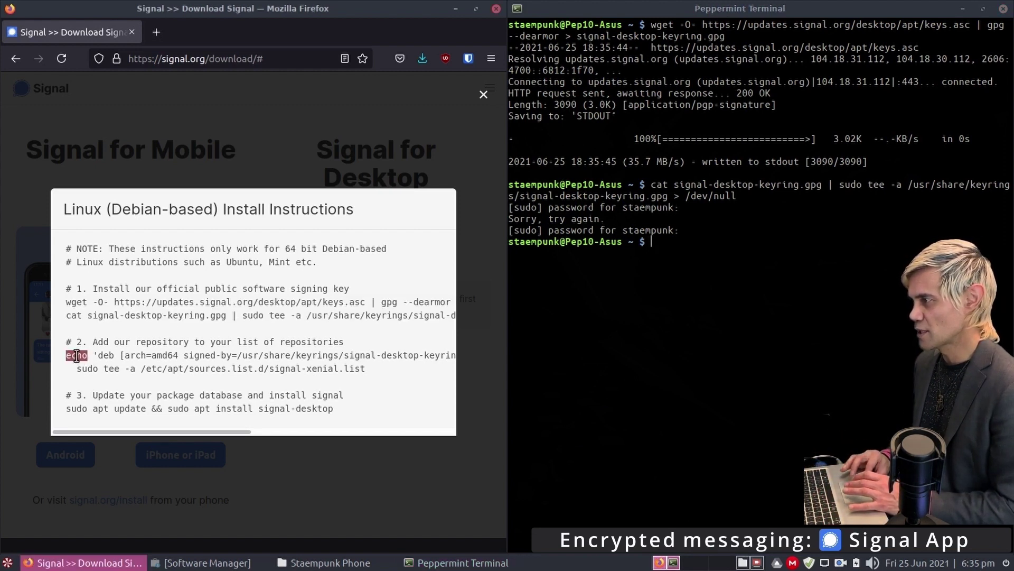
pyautogui.moveTo(77, 357); pyautogui.dragTo(75, 375)
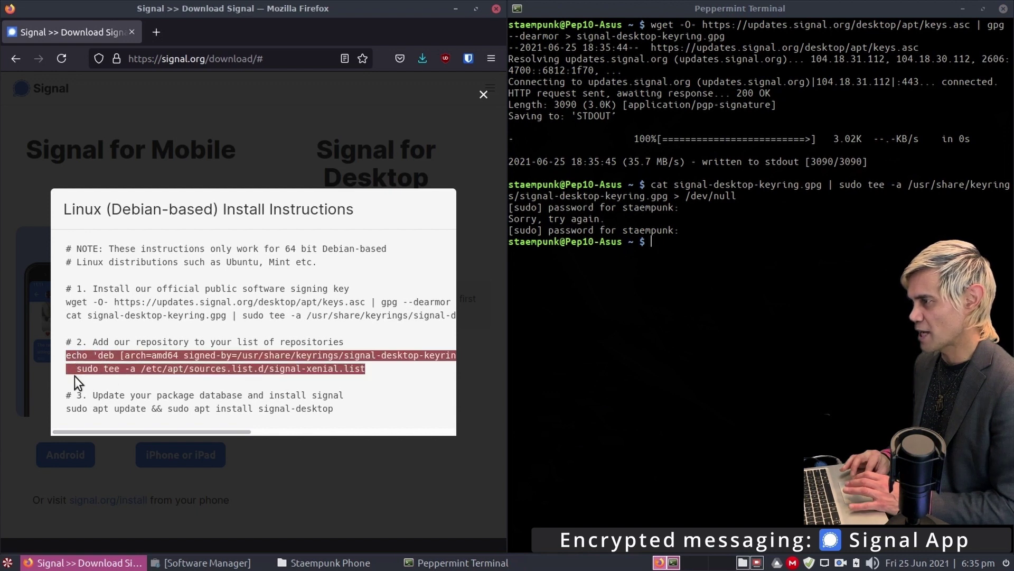
pyautogui.rightClick(103, 364)
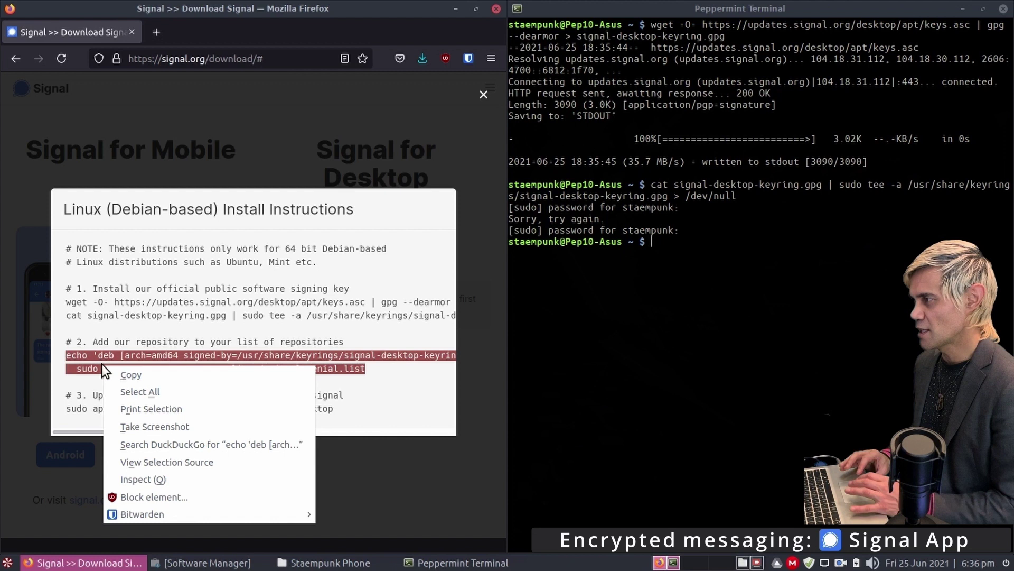
pyautogui.click(135, 371)
pyautogui.click(690, 292)
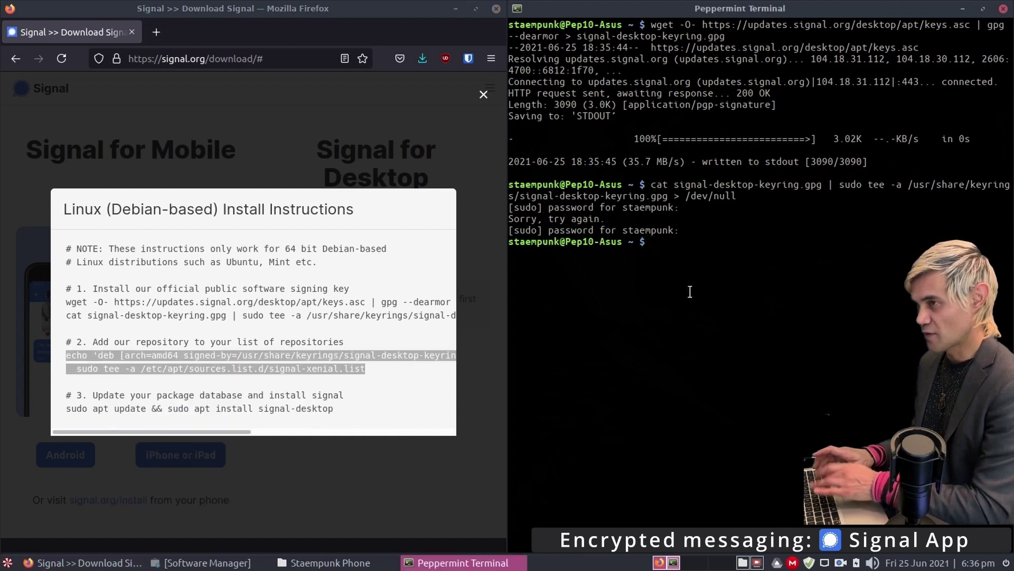
pyautogui.hotkey('ctrl', 'shift', 'v')
pyautogui.press('Return')
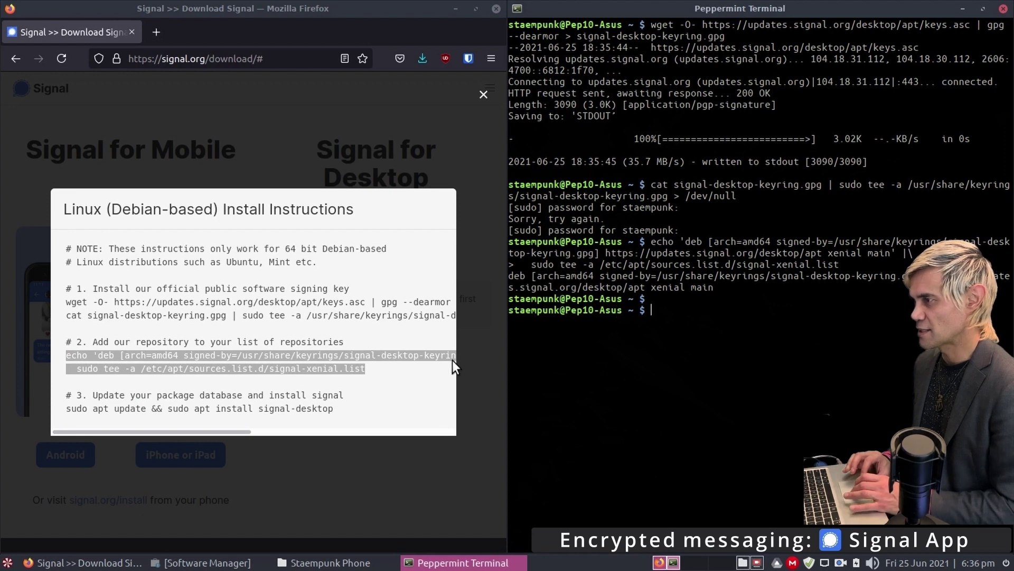
# - Run 'sudo apt update && sudo apt install signal-desktop', then close the terminal
pyautogui.tripleClick(311, 410)
pyautogui.rightClick(311, 411)
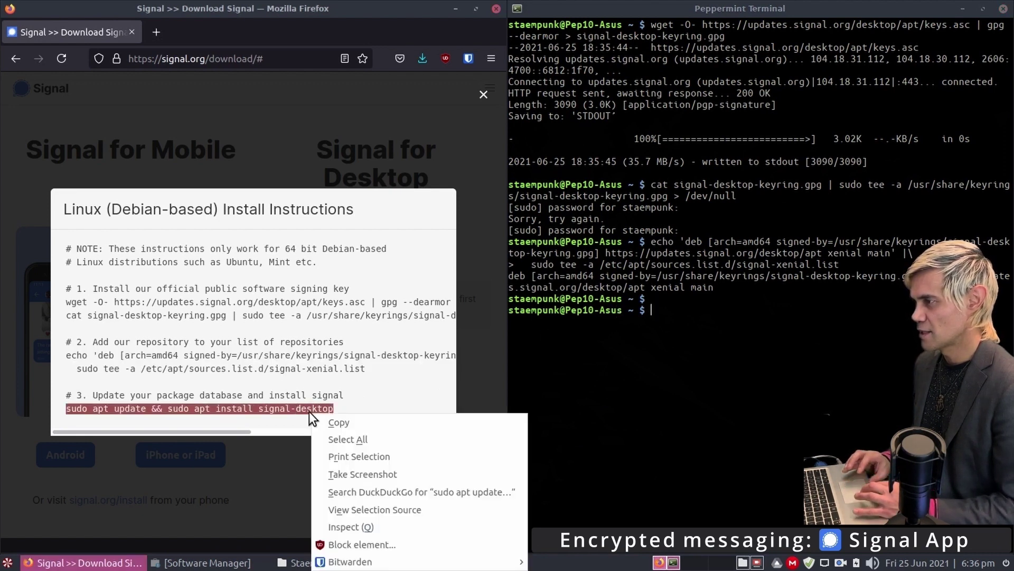
pyautogui.click(338, 420)
pyautogui.click(779, 367)
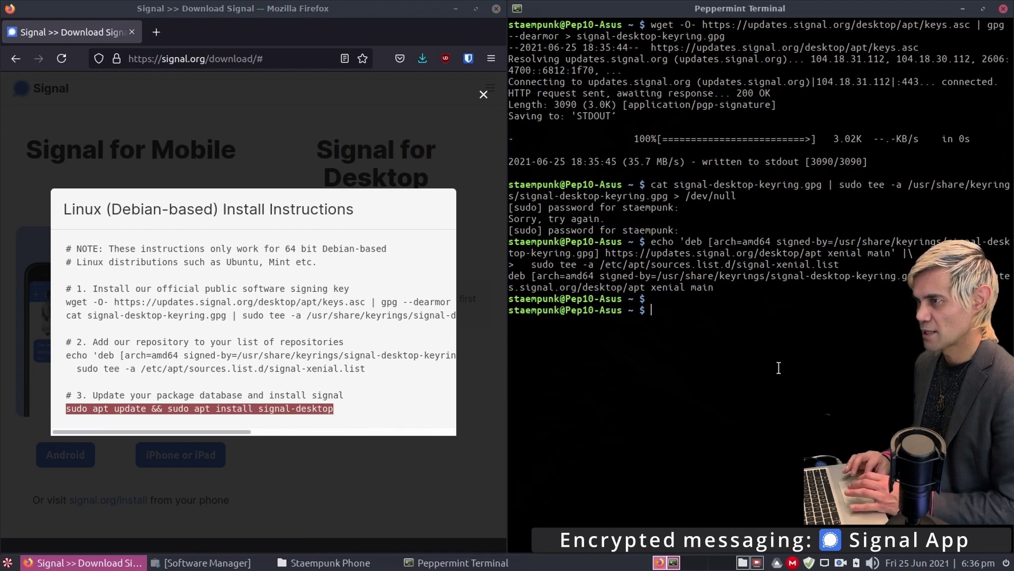
pyautogui.hotkey('ctrl', 'shift', 'v')
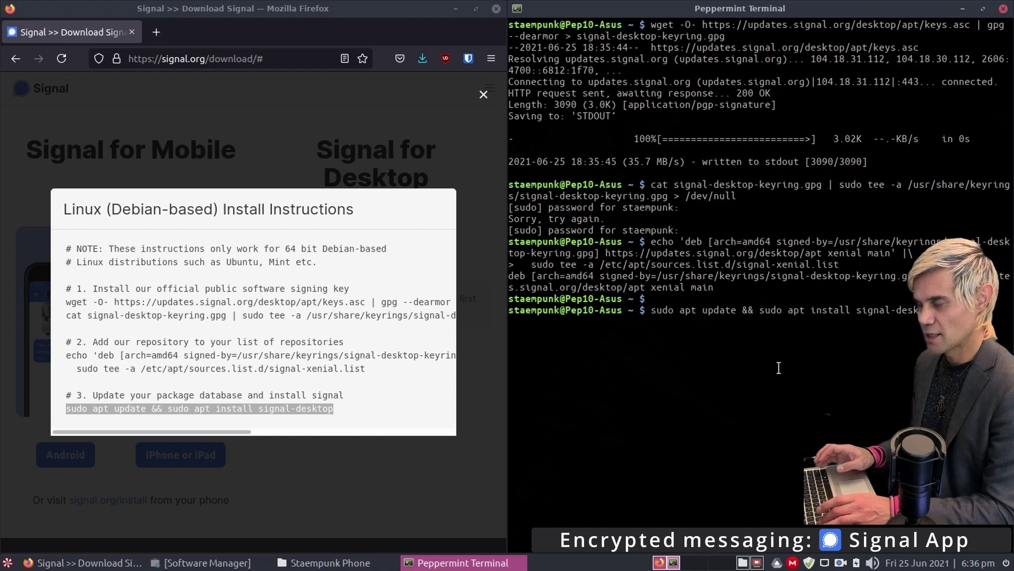
pyautogui.press('Return')
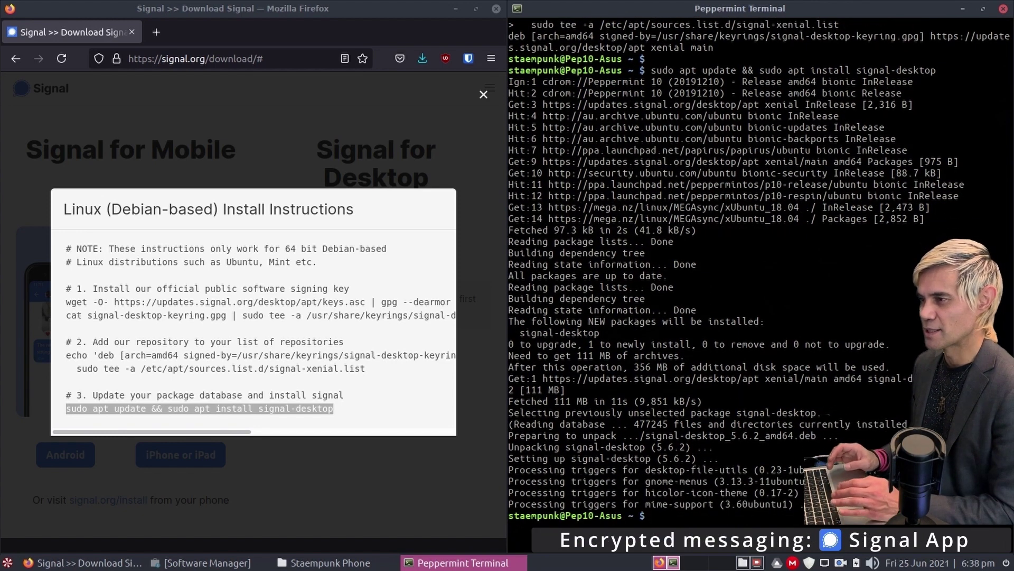
pyautogui.click(1004, 9)
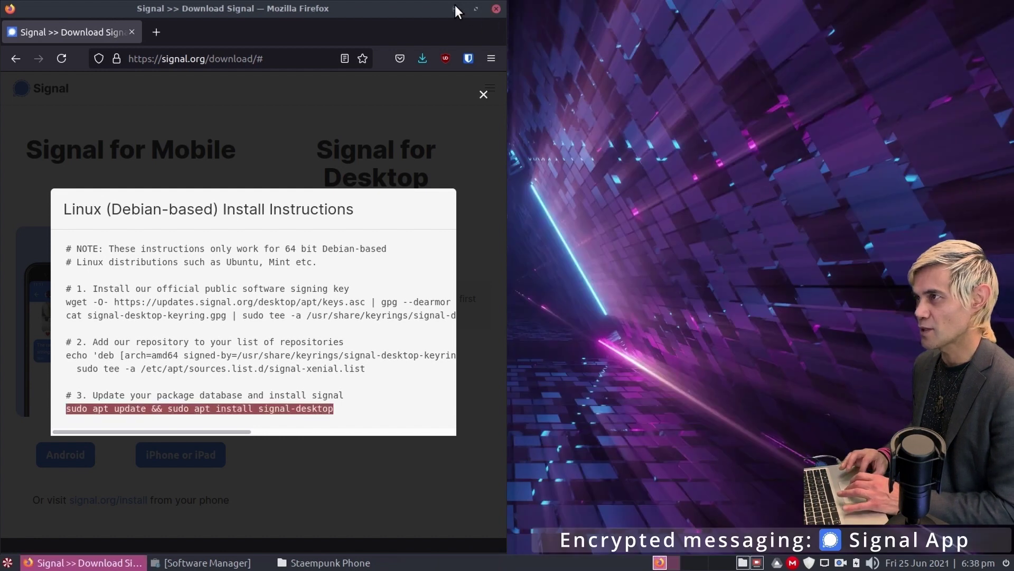
# - Minimise Firefox and close the Staempunk Phone file manager window
pyautogui.click(454, 6)
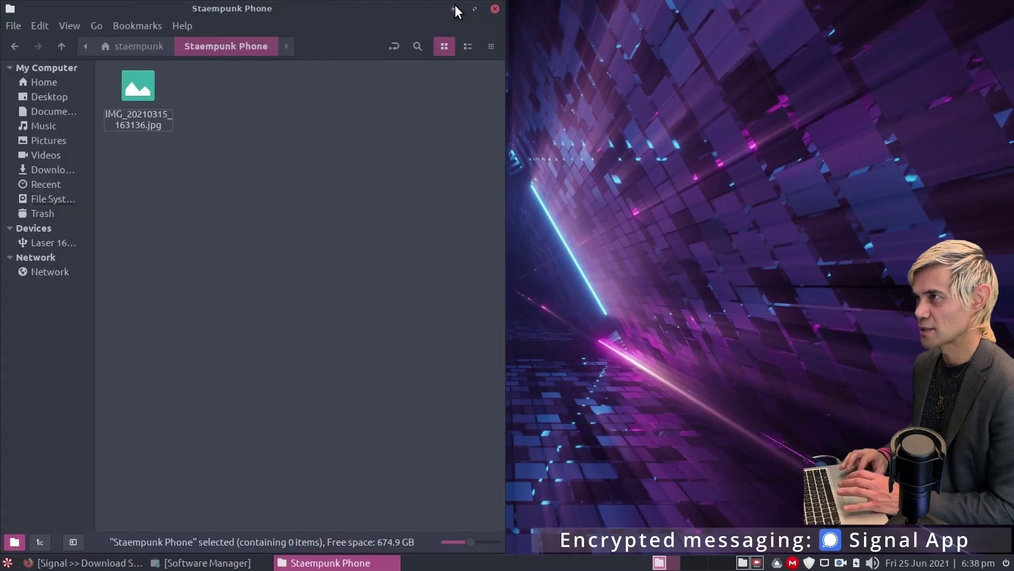
pyautogui.click(495, 10)
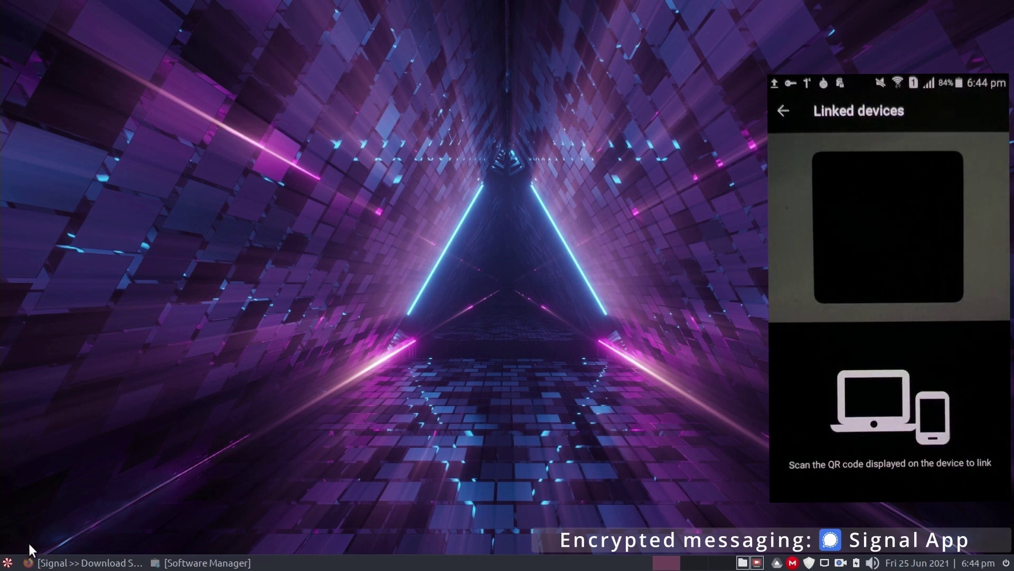
# - Find Signal by searching 'sig' in the Whisker menu, add it to Favorites, and launch it
pyautogui.click(8, 562)
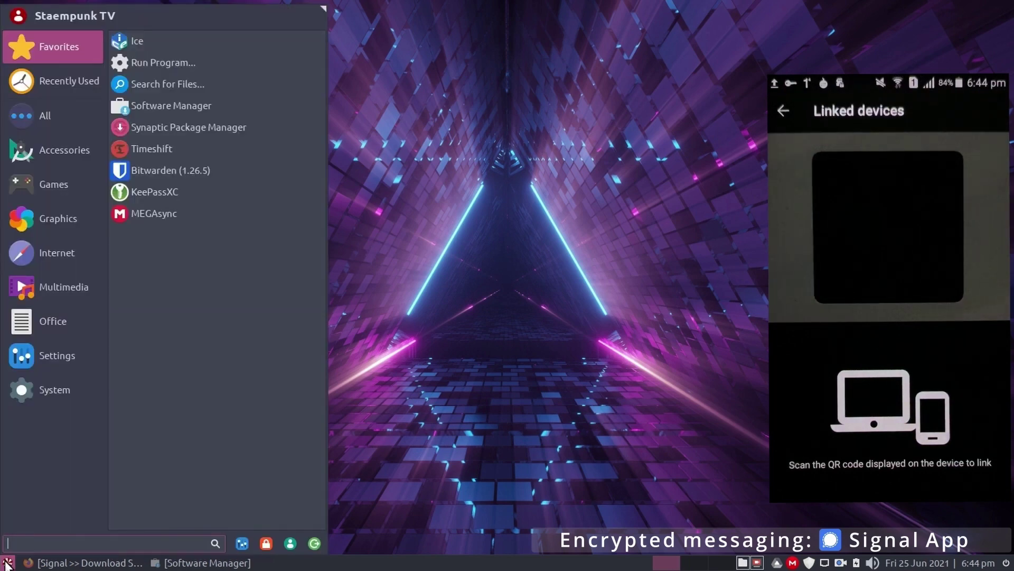
pyautogui.write('sig')
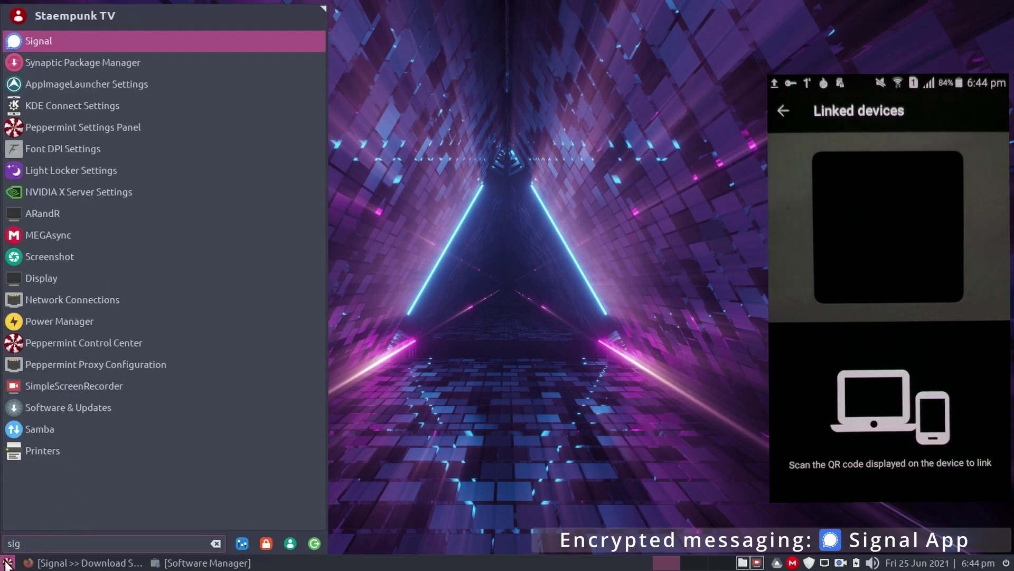
pyautogui.rightClick(55, 39)
pyautogui.click(109, 65)
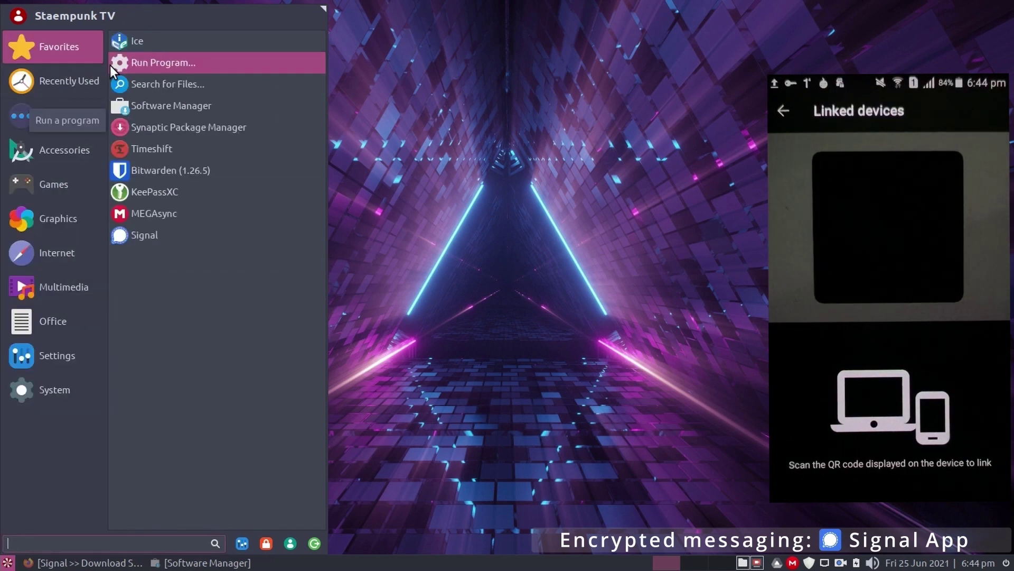
pyautogui.click(160, 235)
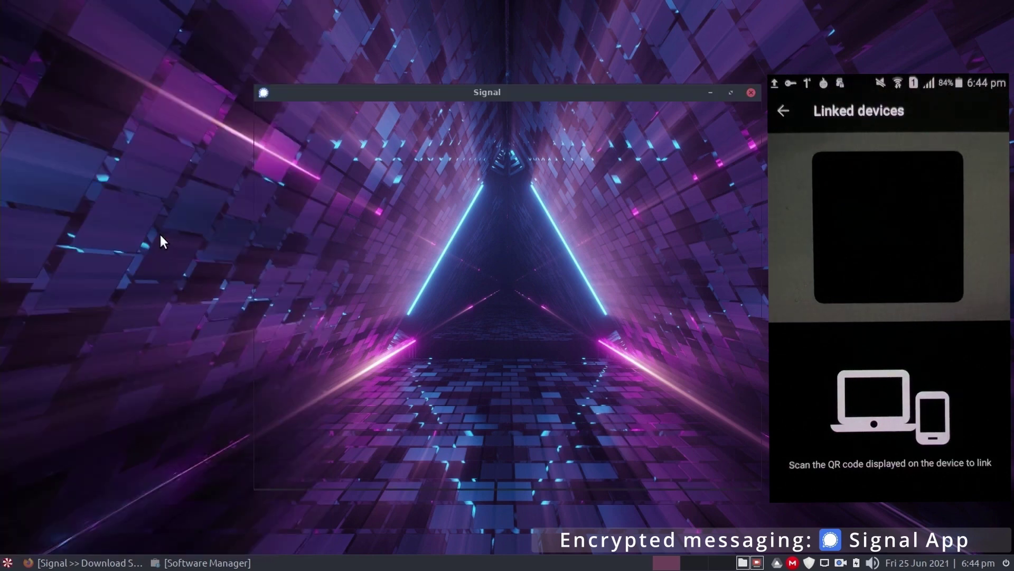
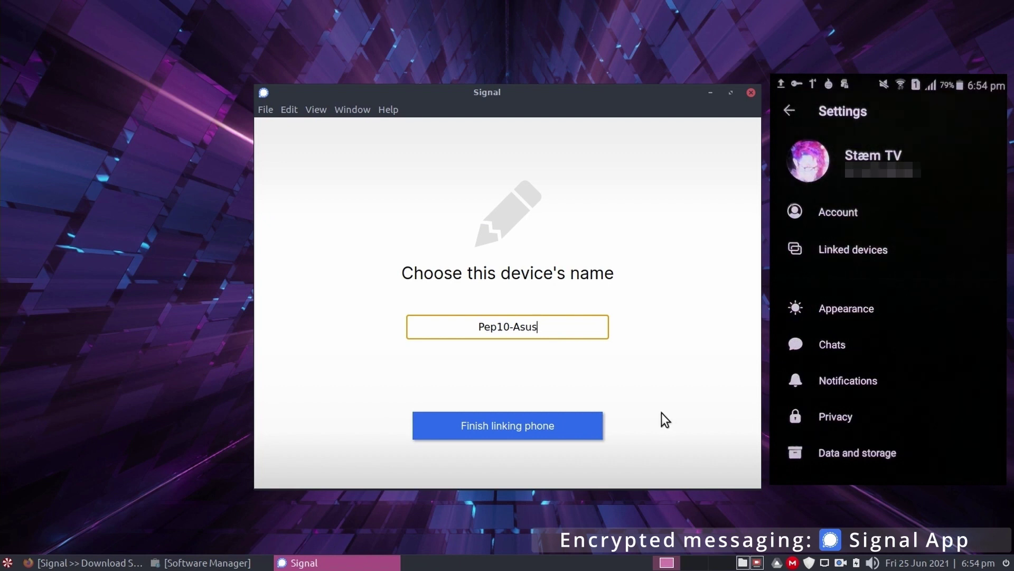
# - Finish linking this computer as Pep10-Asus and switch Signal to the Dark theme
pyautogui.click(563, 427)
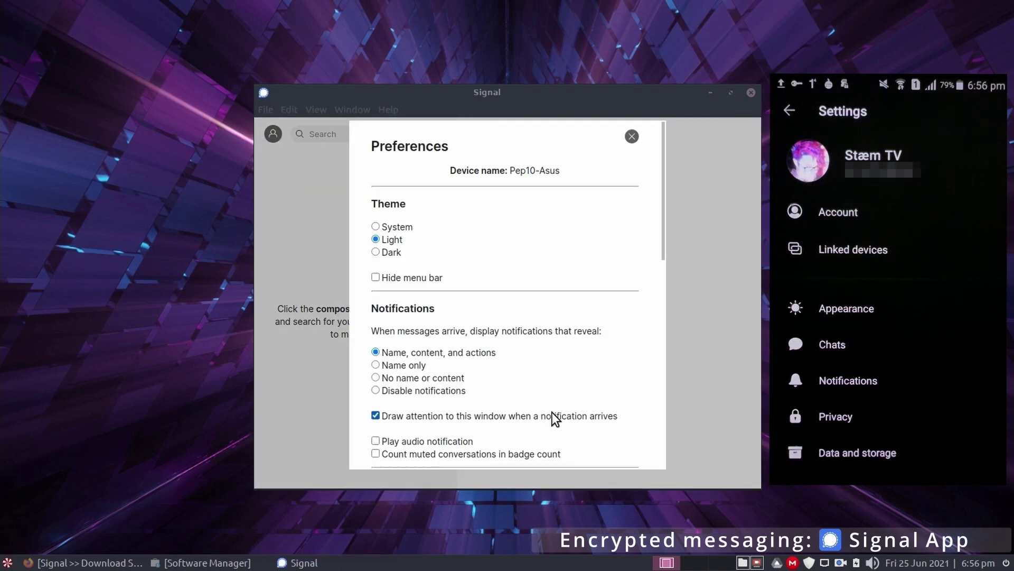
pyautogui.click(375, 252)
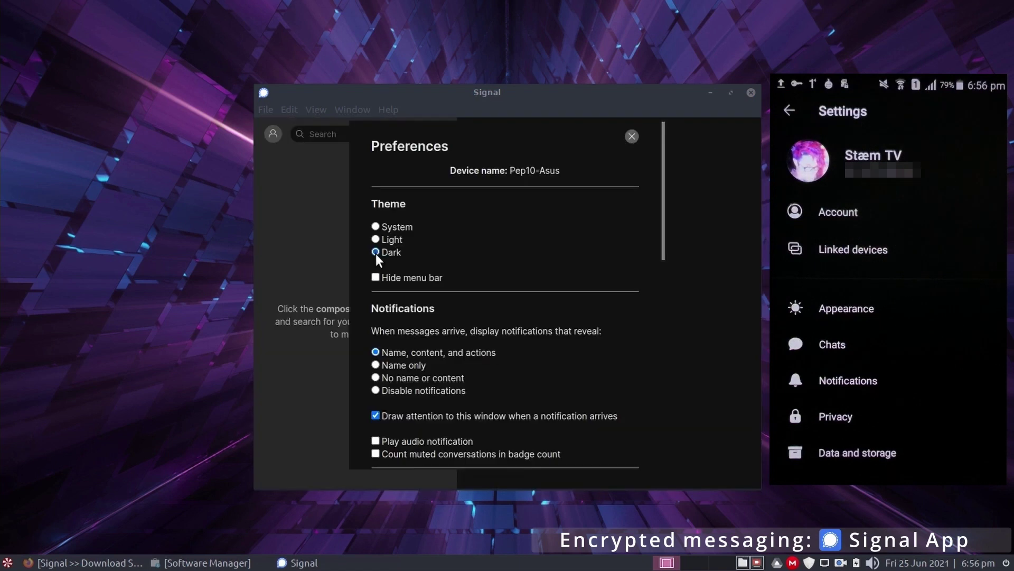
pyautogui.click(632, 137)
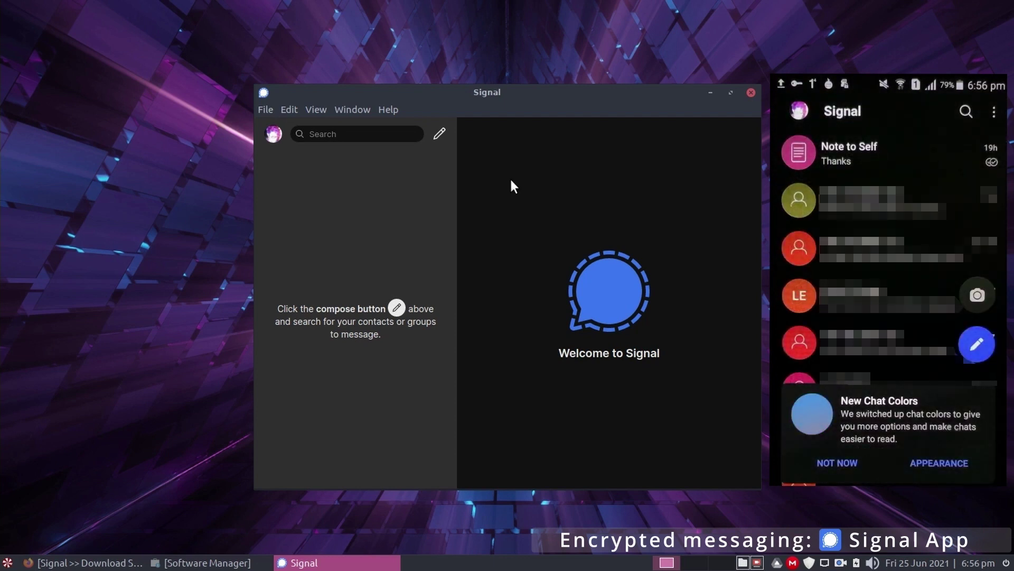
# - Send 'This is a message from my computer' to Note to Self, then close Signal
pyautogui.click(394, 131)
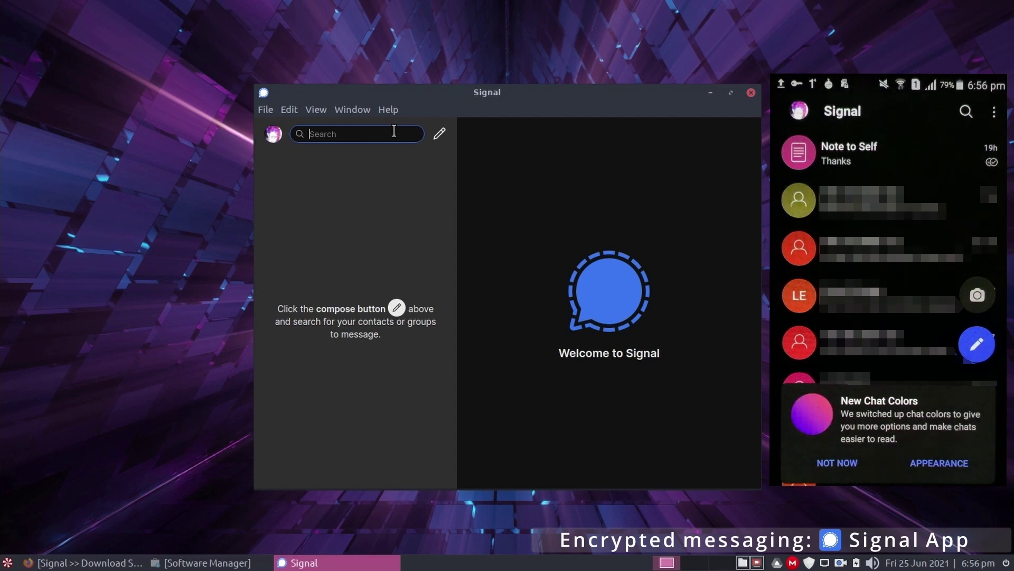
pyautogui.write('a')
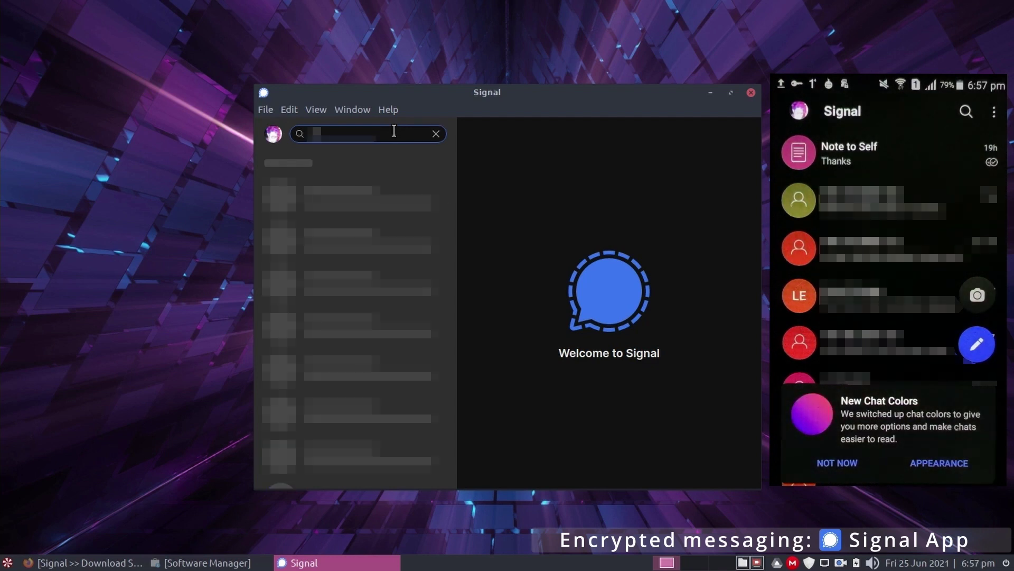
pyautogui.write('ndrew')
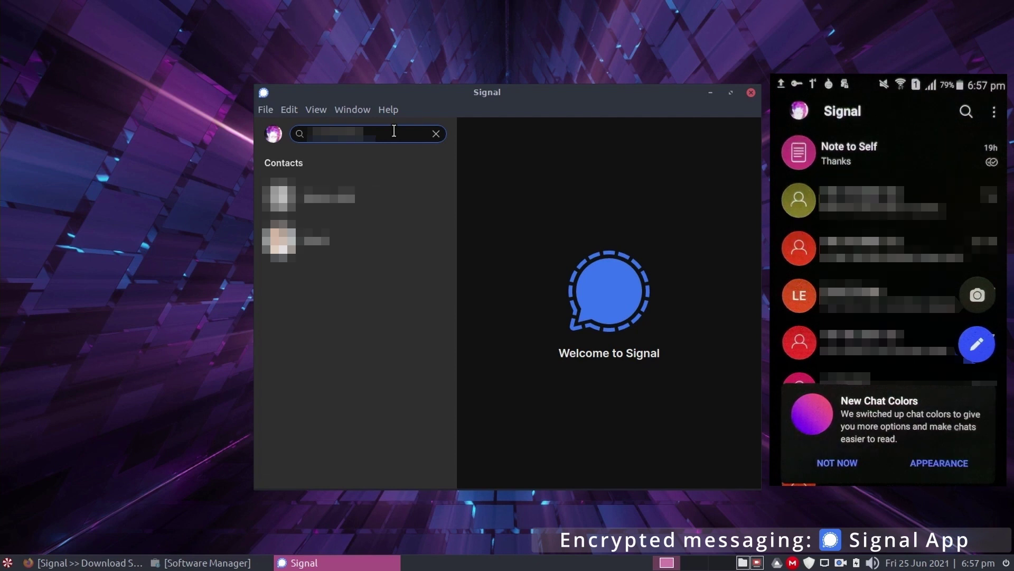
pyautogui.write('s')
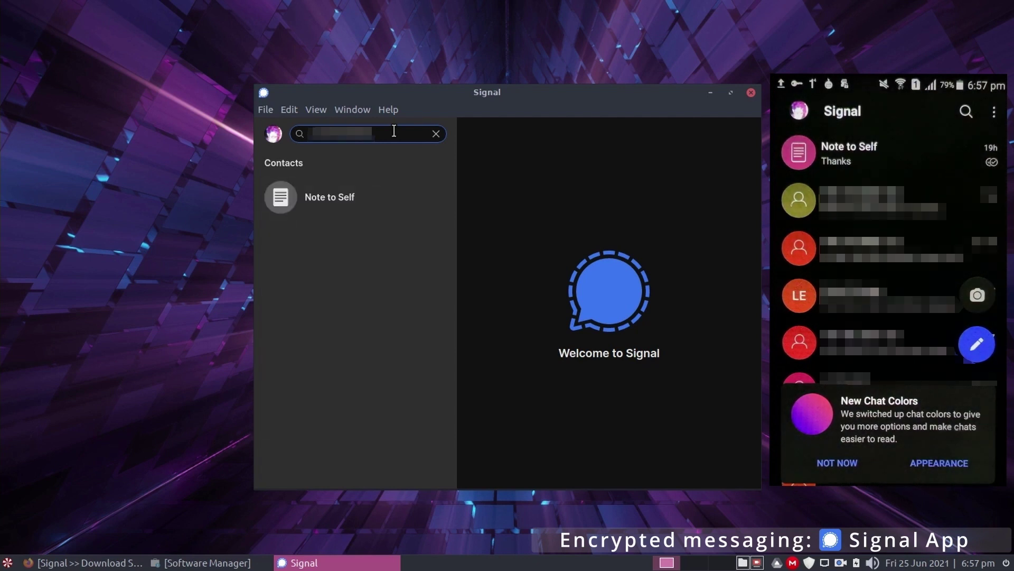
pyautogui.click(344, 202)
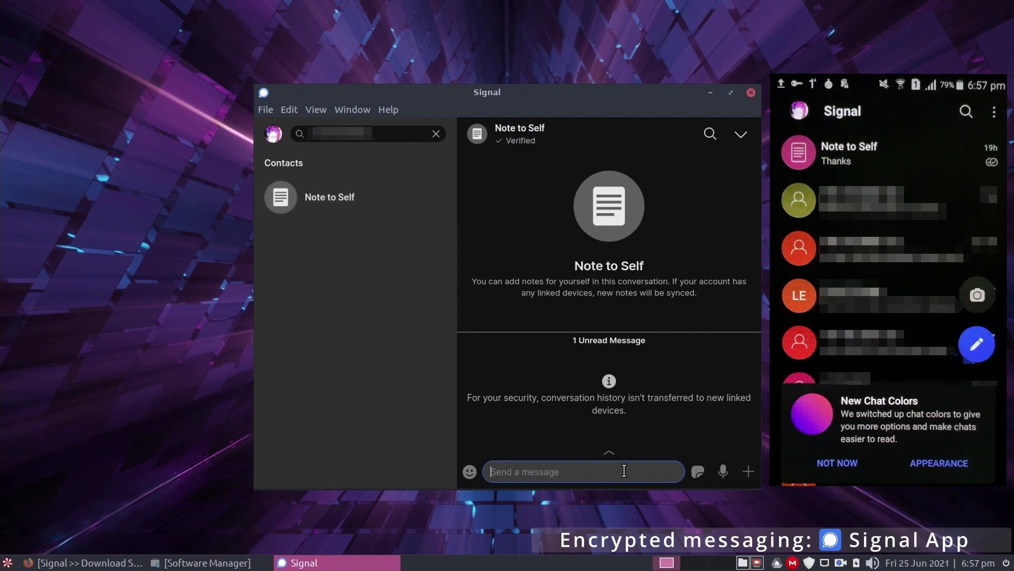
pyautogui.write('This is a message fr')
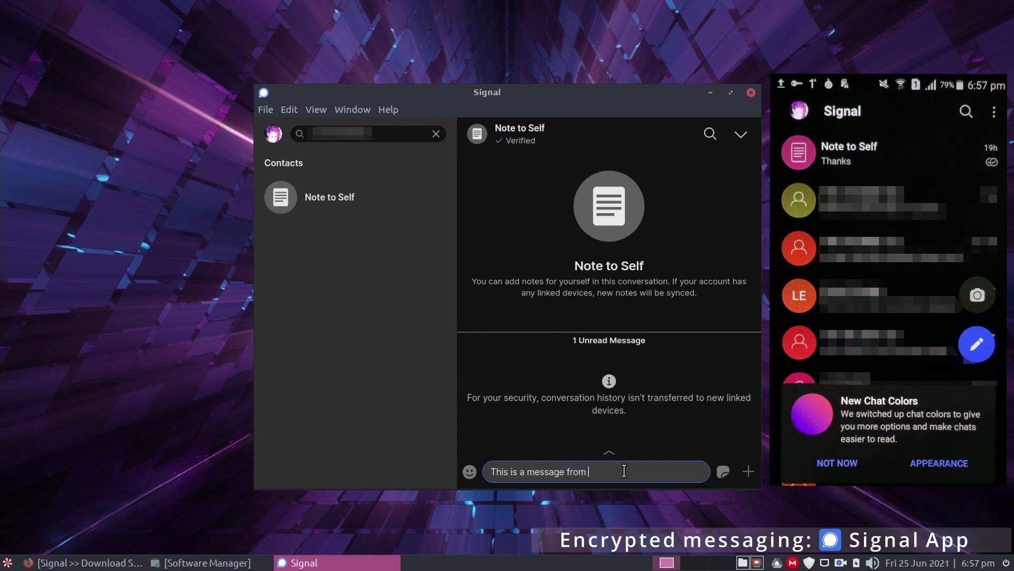
pyautogui.write('omp')
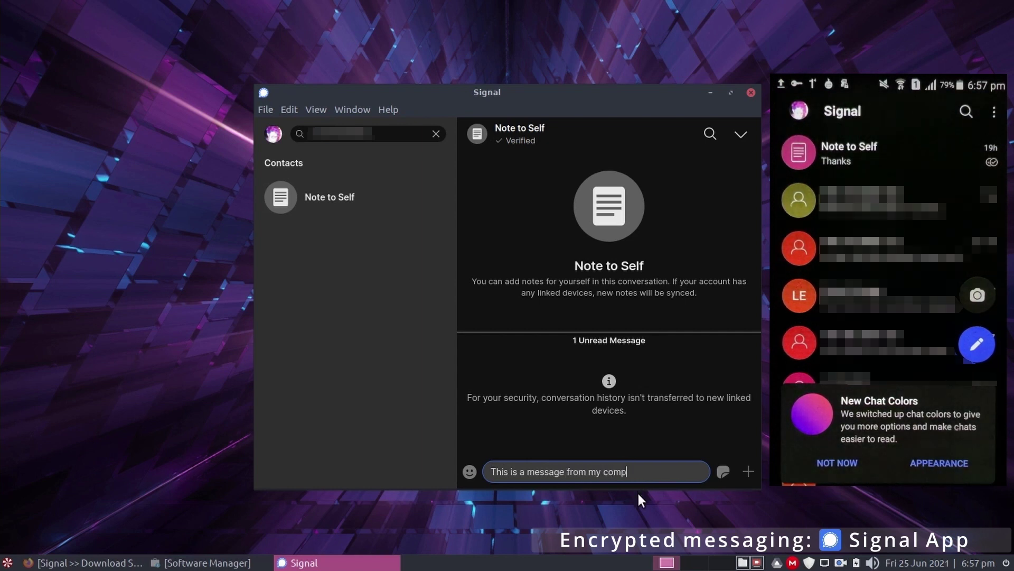
pyautogui.write('uter')
pyautogui.press('Return')
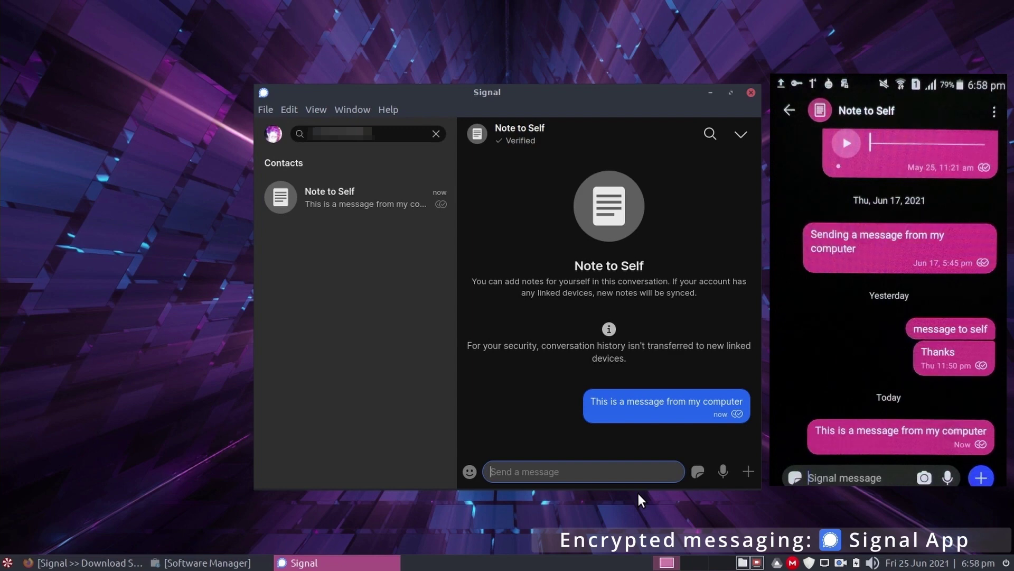
pyautogui.click(751, 93)
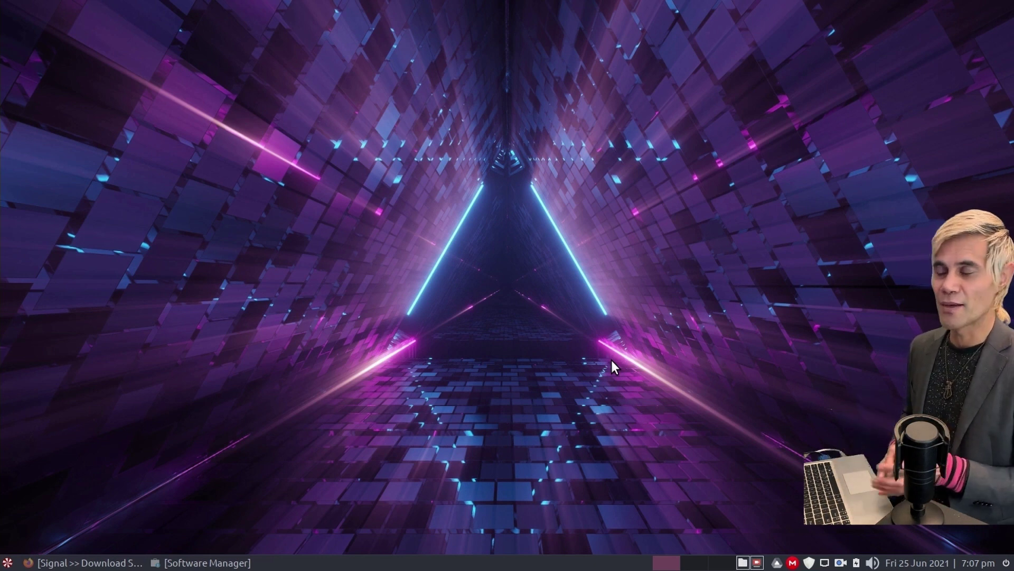
pyautogui.rightClick(596, 334)
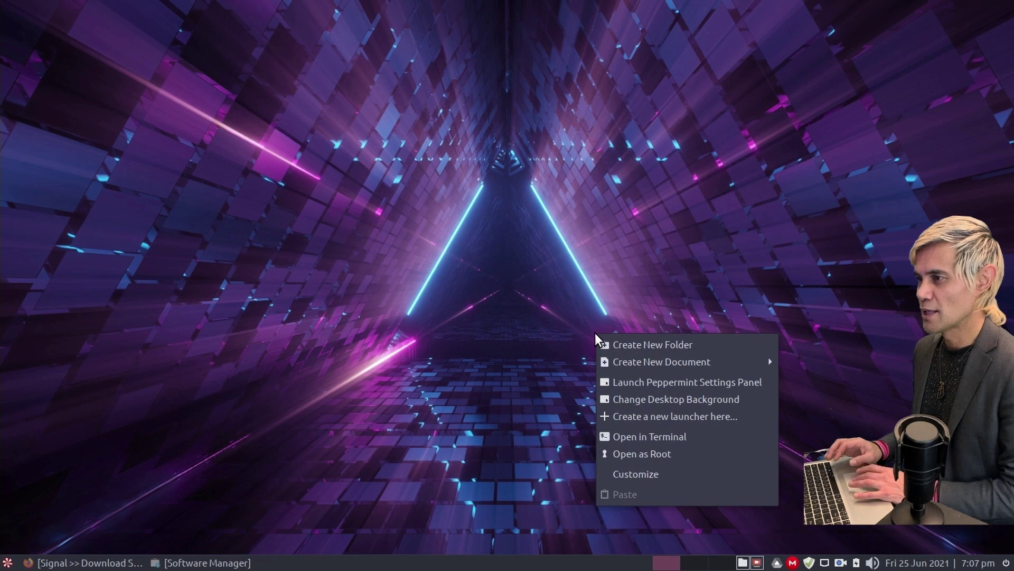
pyautogui.click(663, 380)
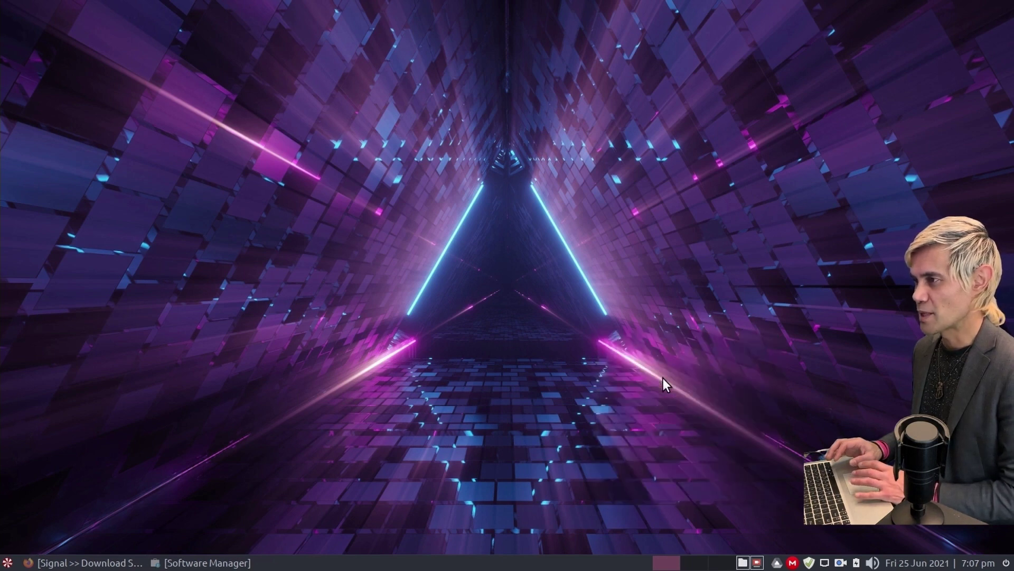
pyautogui.click(344, 249)
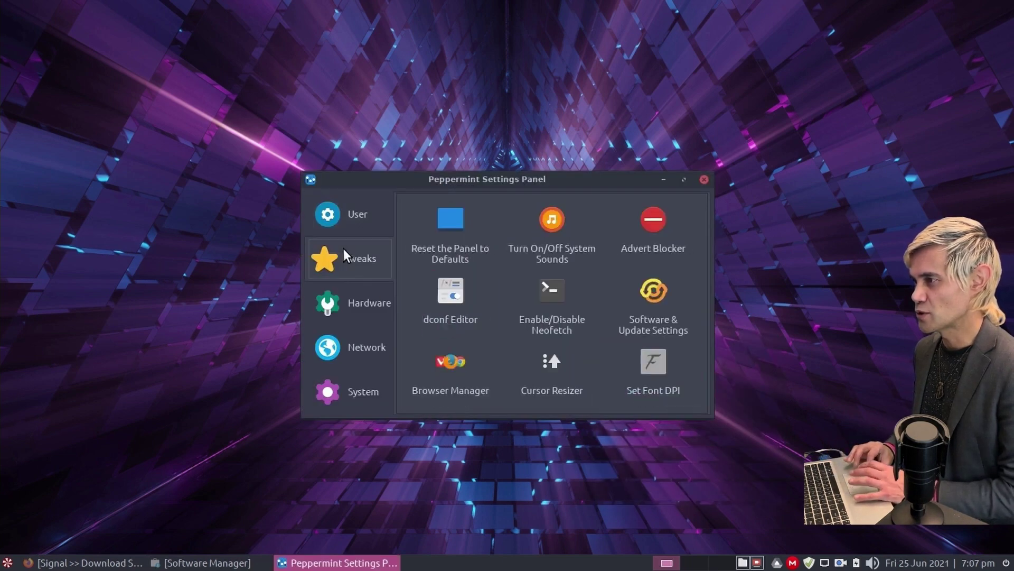
pyautogui.click(458, 367)
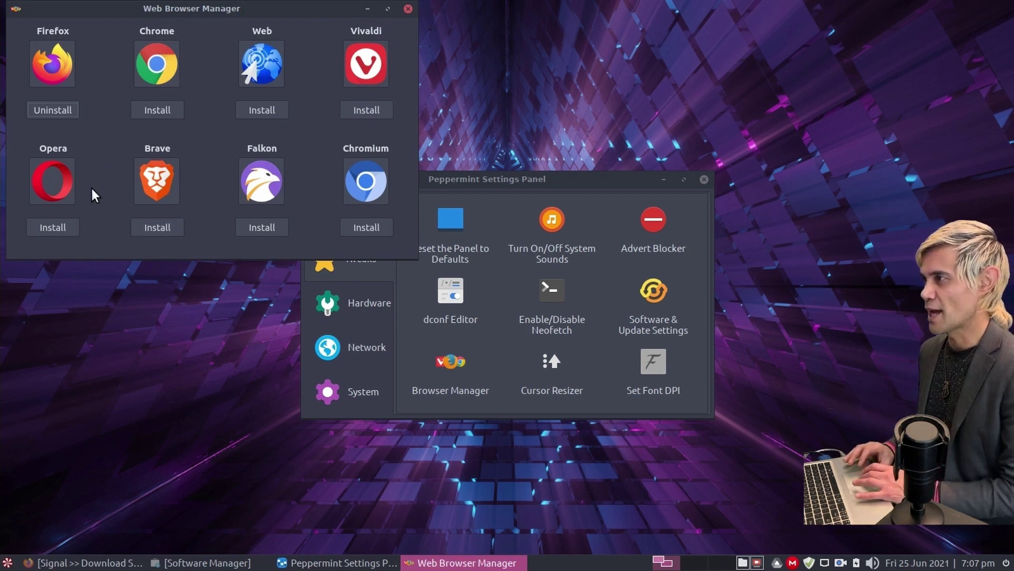
pyautogui.click(409, 9)
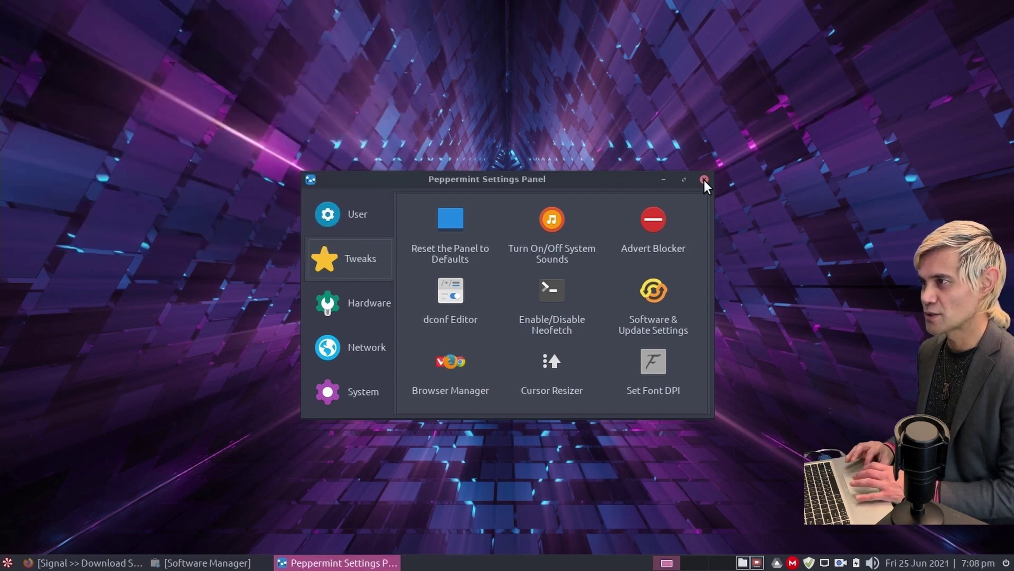
pyautogui.click(704, 179)
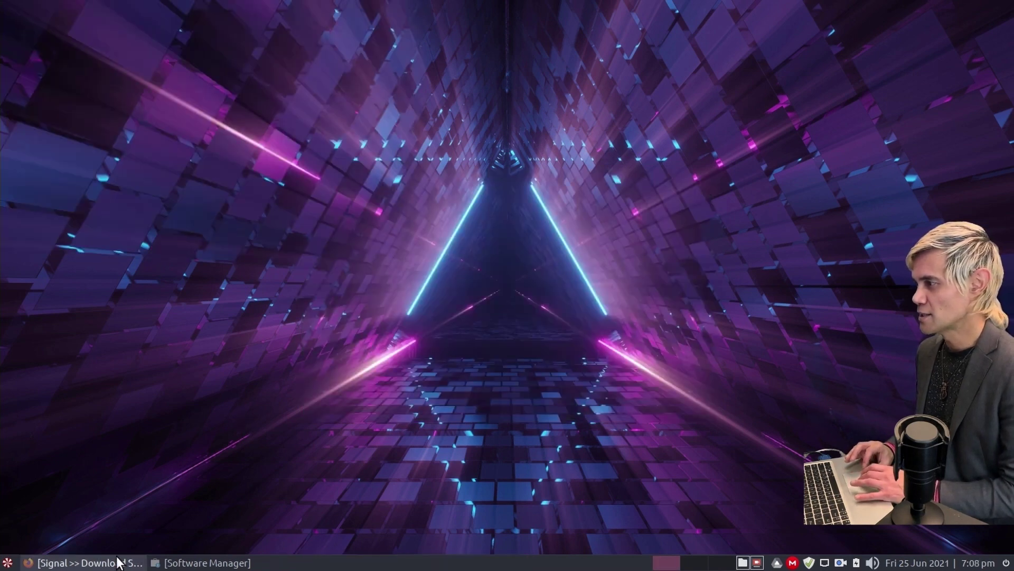
# - Search the web for 'brave browser' from Firefox's address bar
pyautogui.click(82, 563)
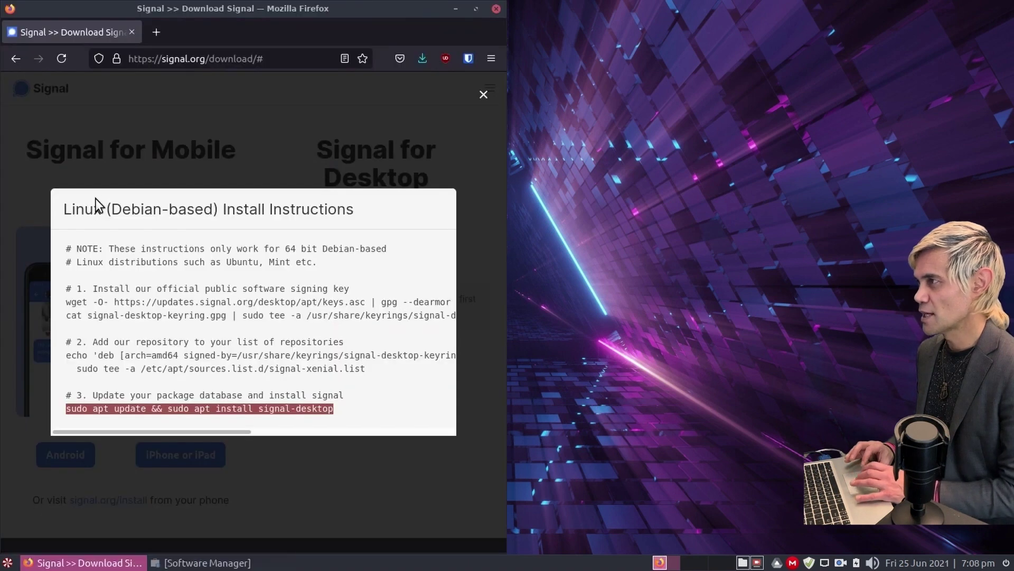
pyautogui.click(239, 62)
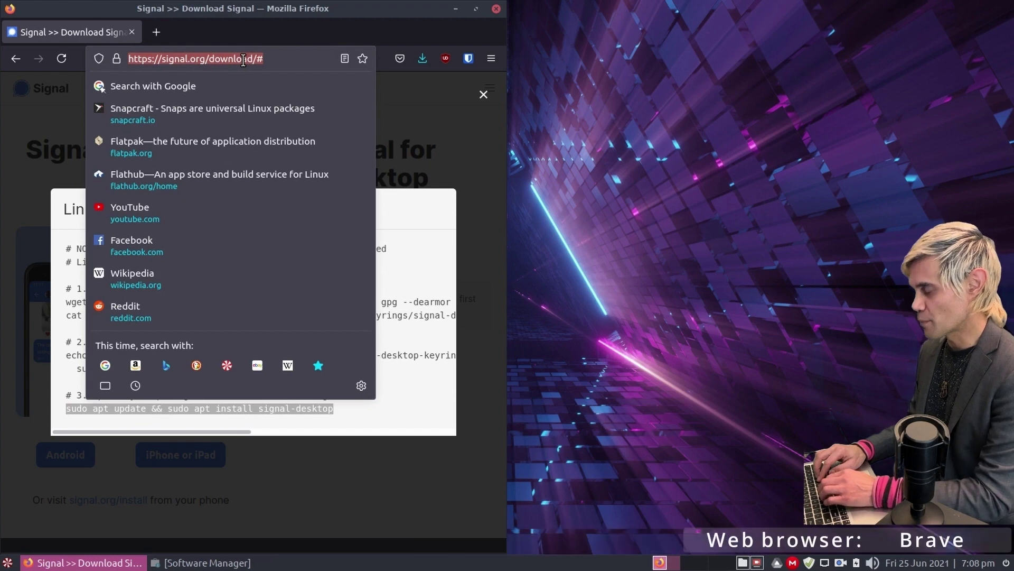
pyautogui.write('brave r')
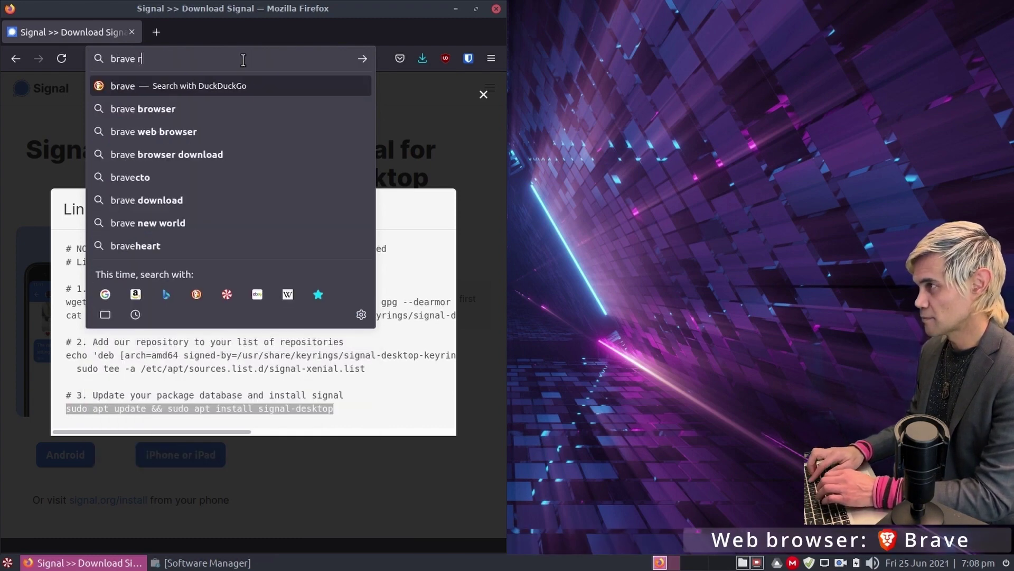
pyautogui.press('Down')
pyautogui.press('Return')
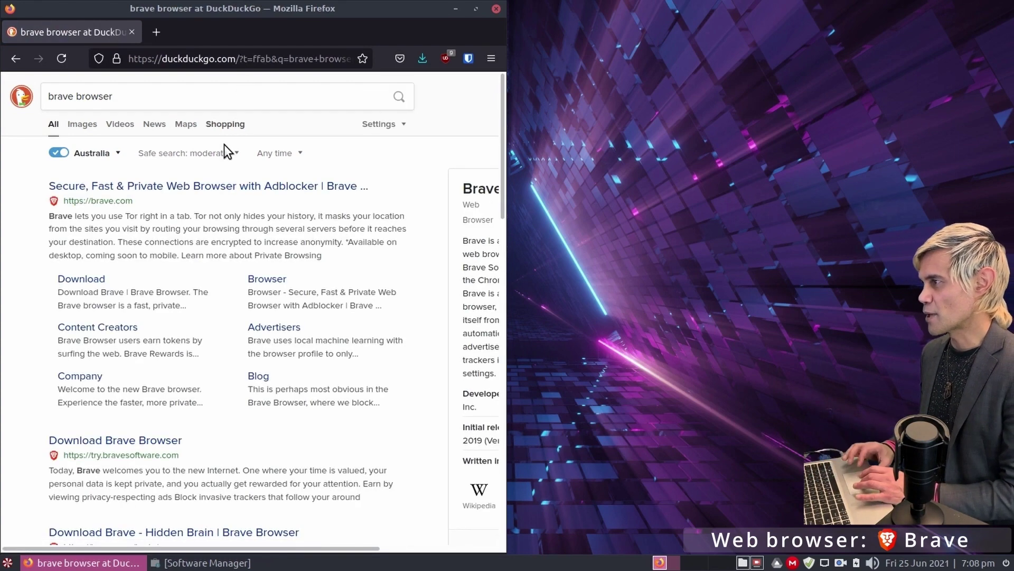
# - Open Brave's Linux download page at the Release Channel installation commands, then a terminal
pyautogui.click(92, 280)
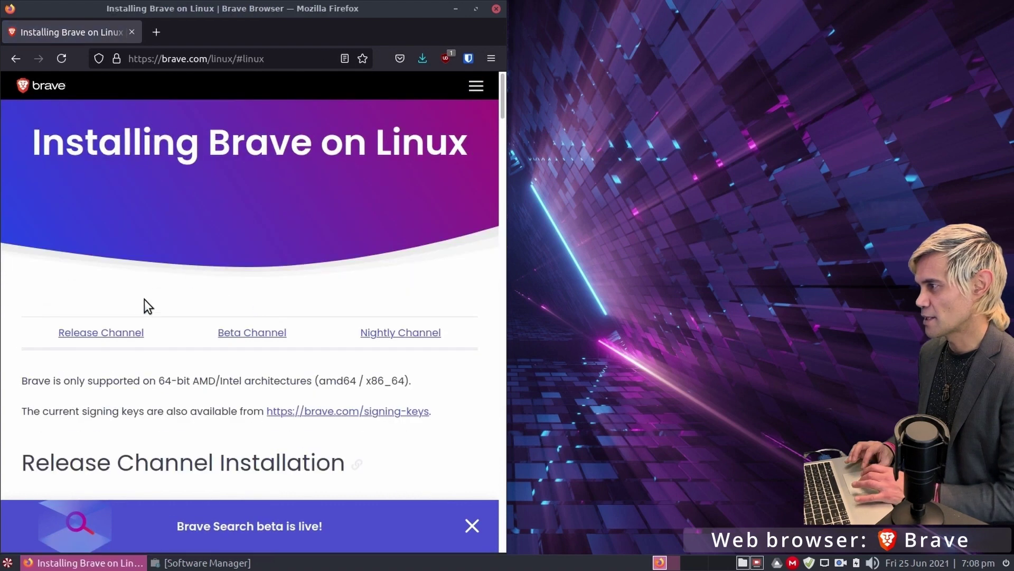
pyautogui.click(125, 332)
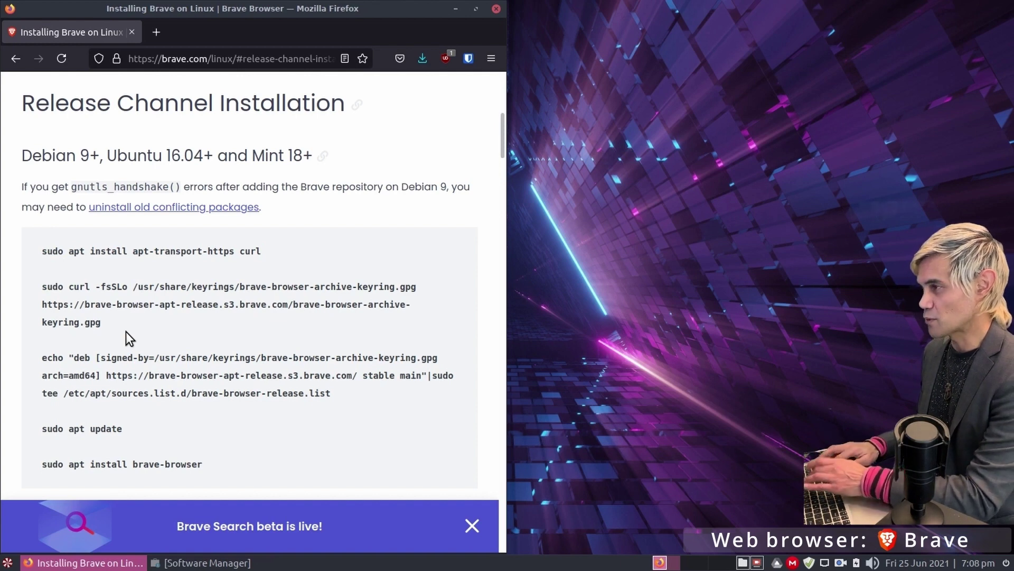
pyautogui.hotkey('ctrl', 'alt', 't')
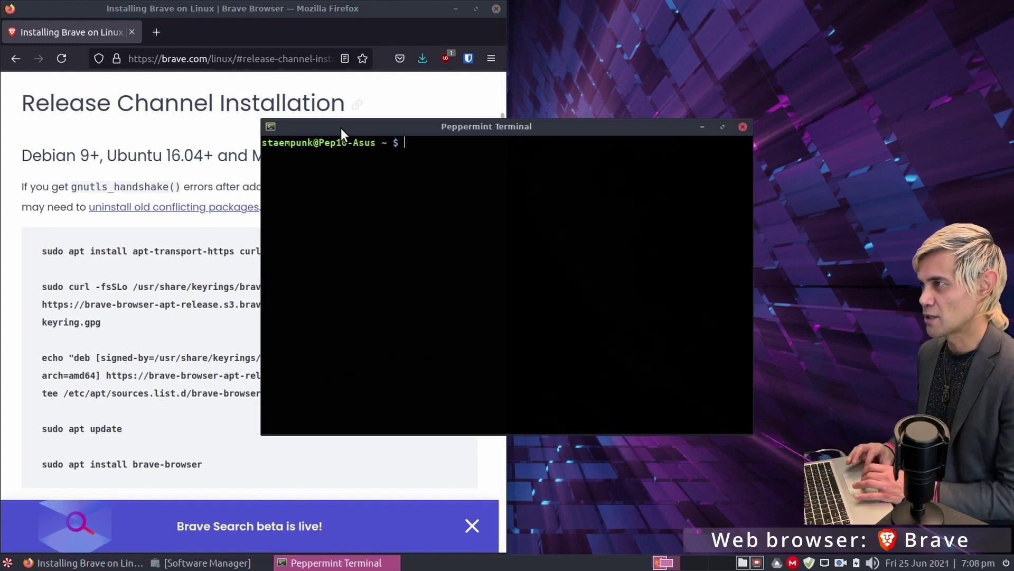
# - Install apt-transport-https and curl by pasting Brave's first setup command into the terminal
pyautogui.moveTo(341, 128); pyautogui.dragTo(1009, 253)
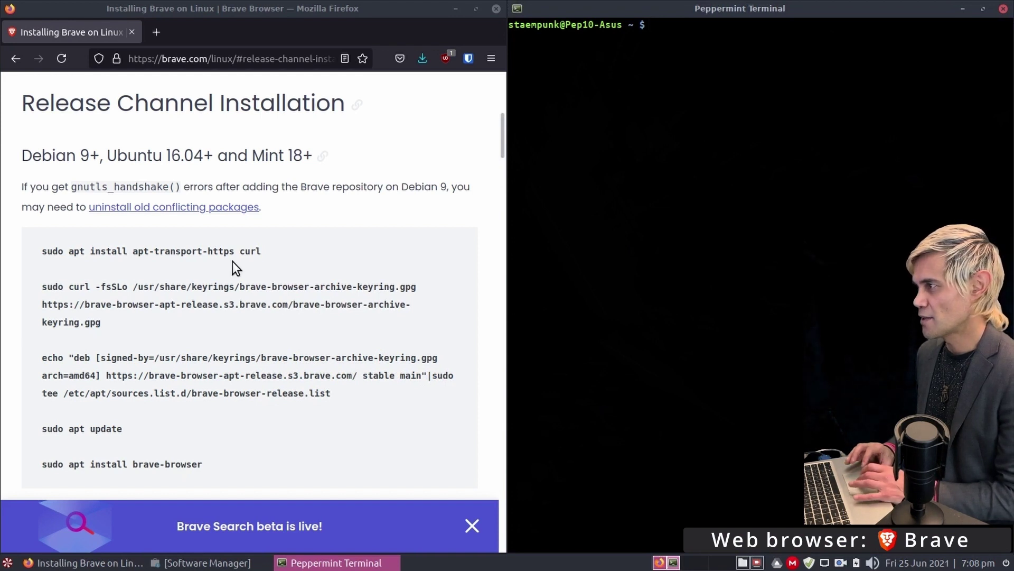
pyautogui.tripleClick(50, 251)
pyautogui.rightClick(51, 253)
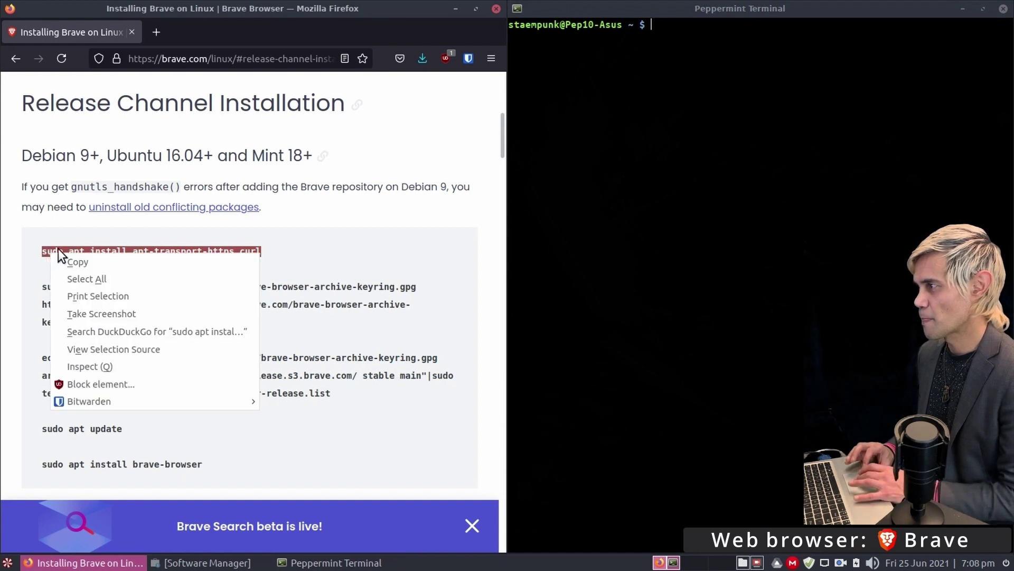
pyautogui.click(103, 264)
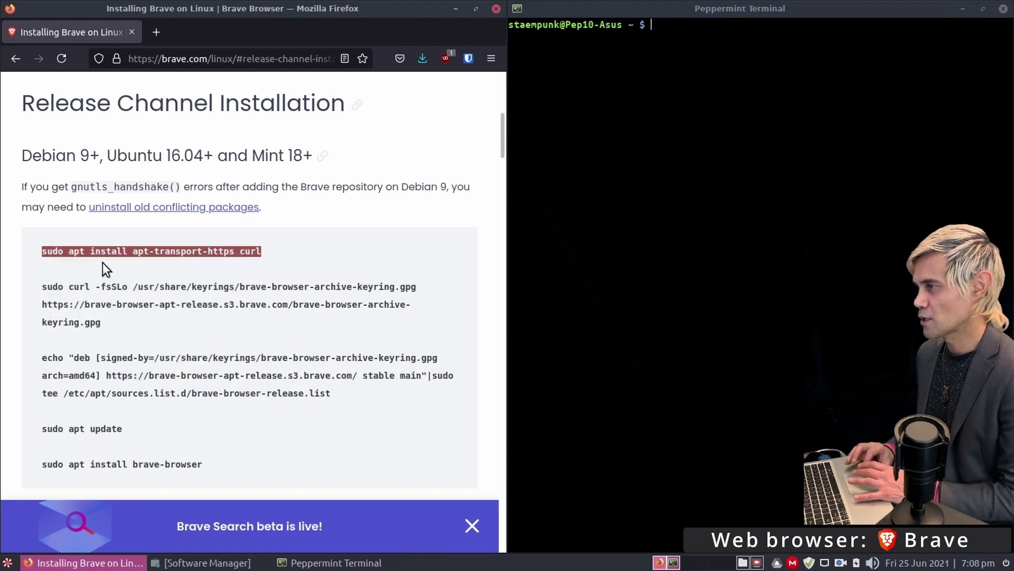
pyautogui.rightClick(709, 98)
pyautogui.click(788, 203)
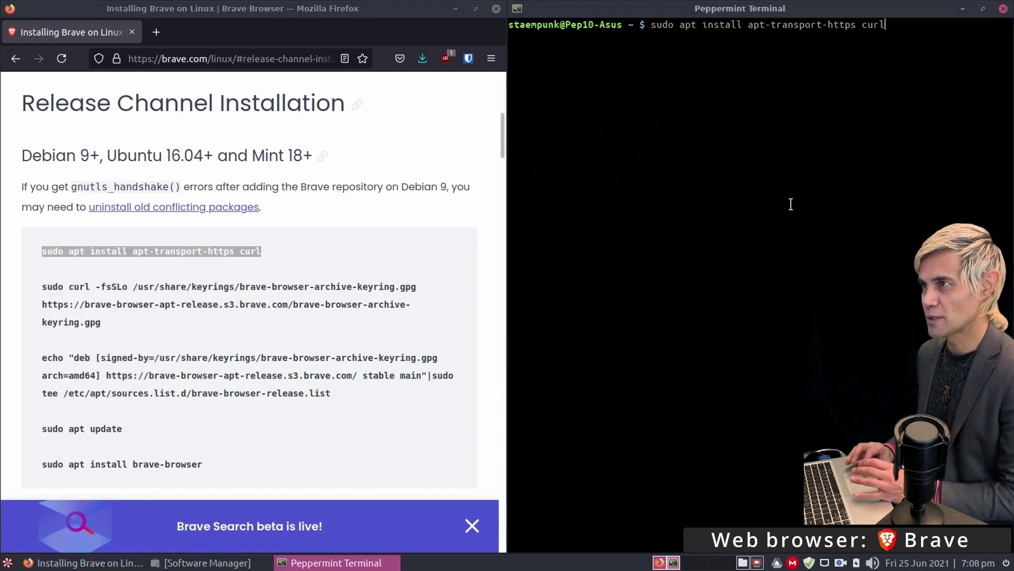
pyautogui.press('Return')
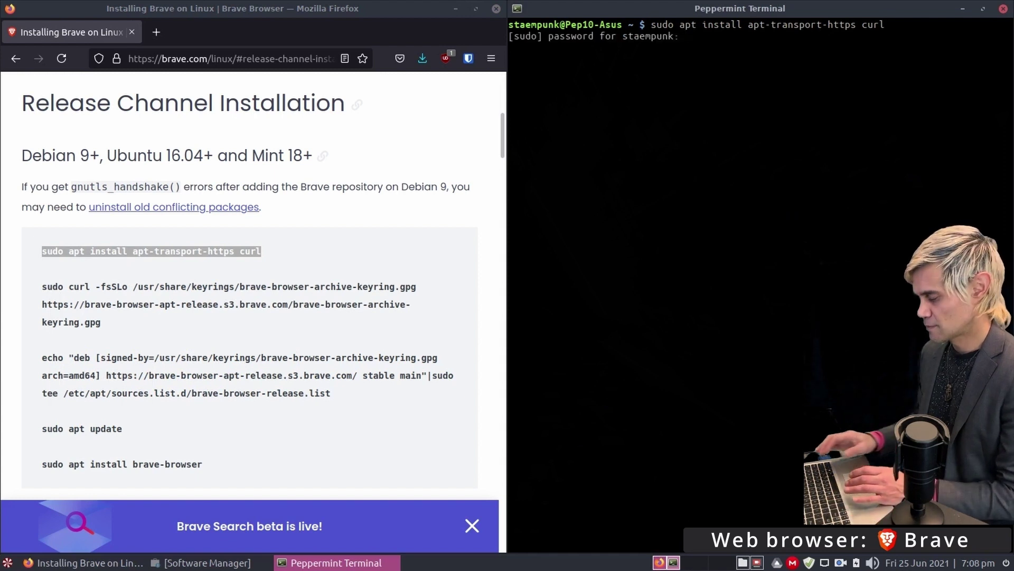
pyautogui.press('Return')
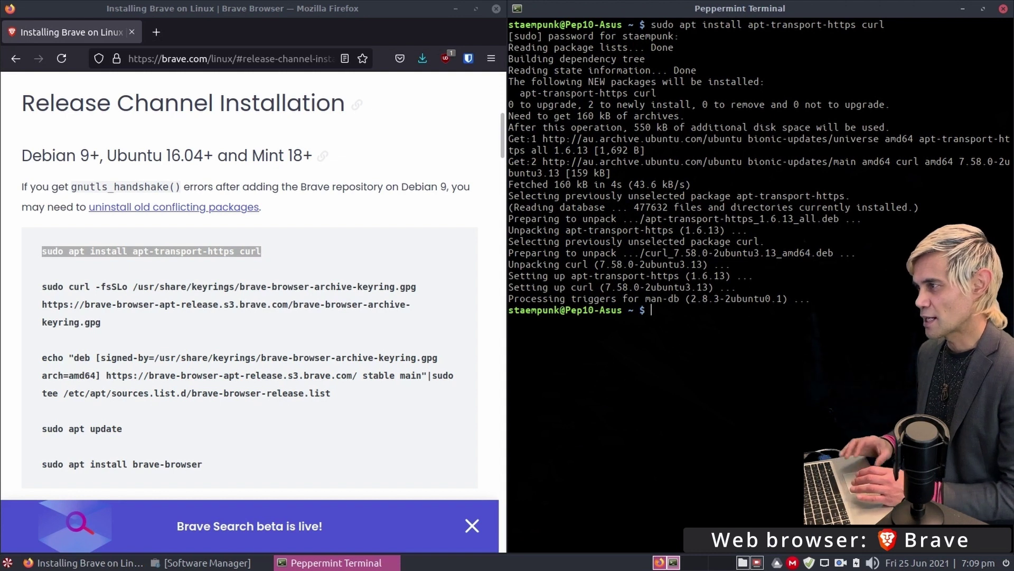
# - Download the Brave archive keyring with the copied sudo curl command
pyautogui.tripleClick(53, 287)
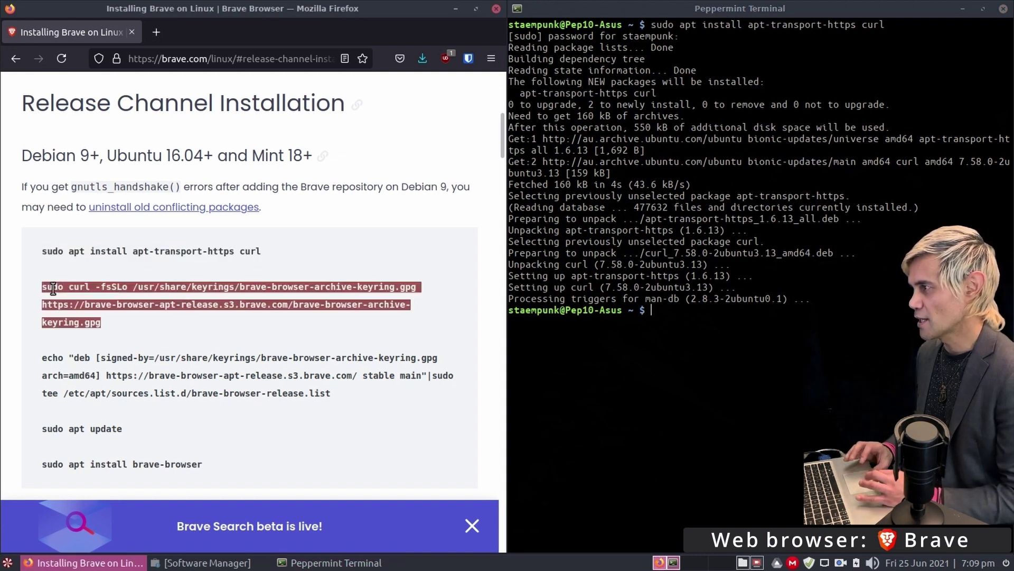
pyautogui.rightClick(51, 287)
pyautogui.click(84, 297)
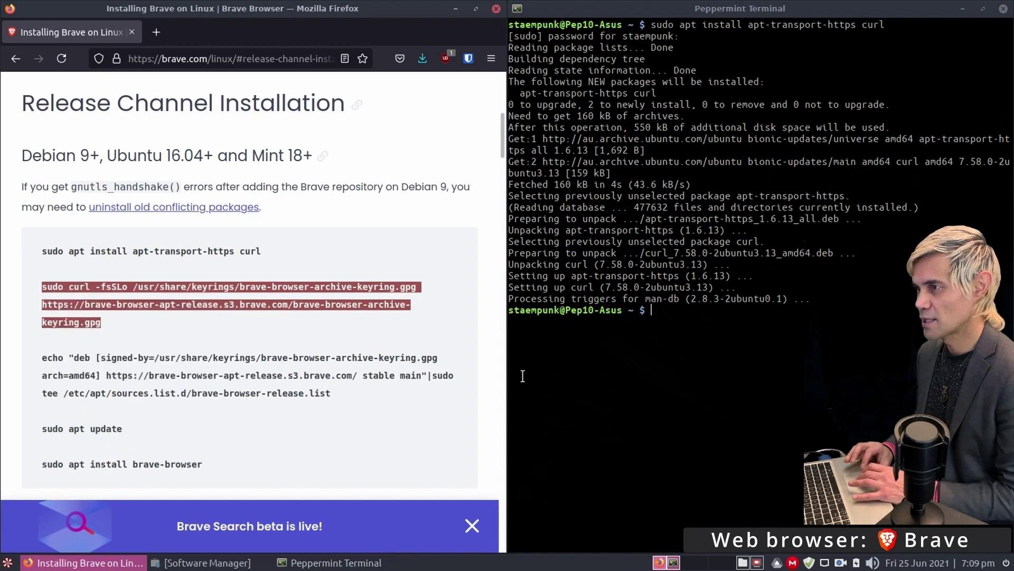
pyautogui.click(747, 344)
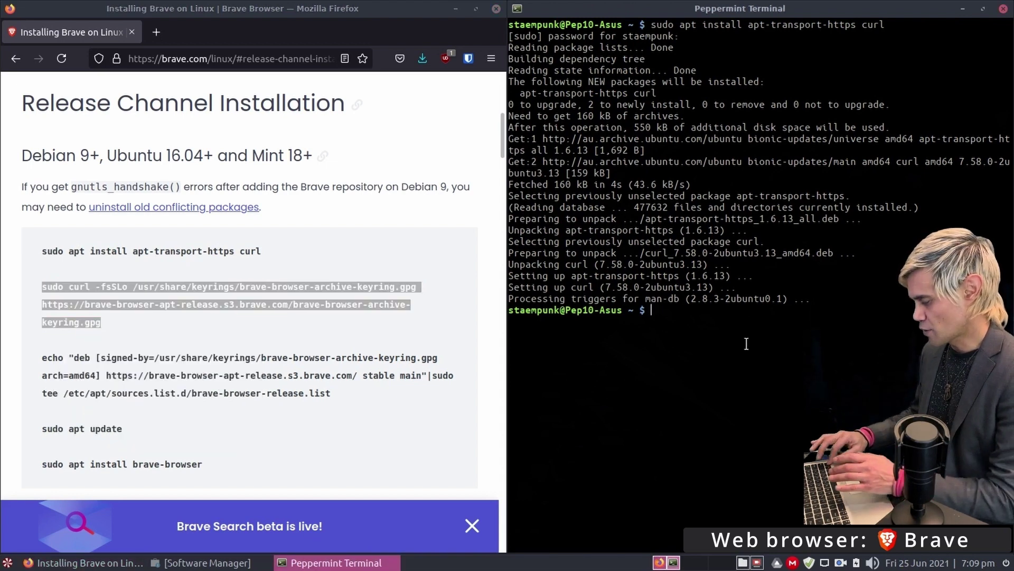
pyautogui.hotkey('ctrl', 'shift', 'v')
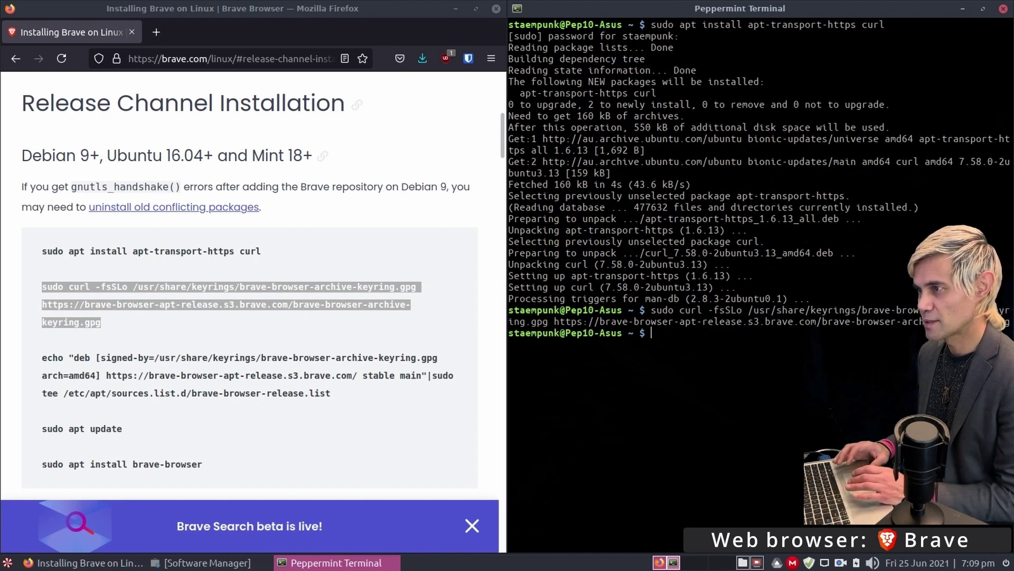
# - Add the Brave repository source list by running the copied echo command
pyautogui.tripleClick(442, 376)
pyautogui.rightClick(440, 373)
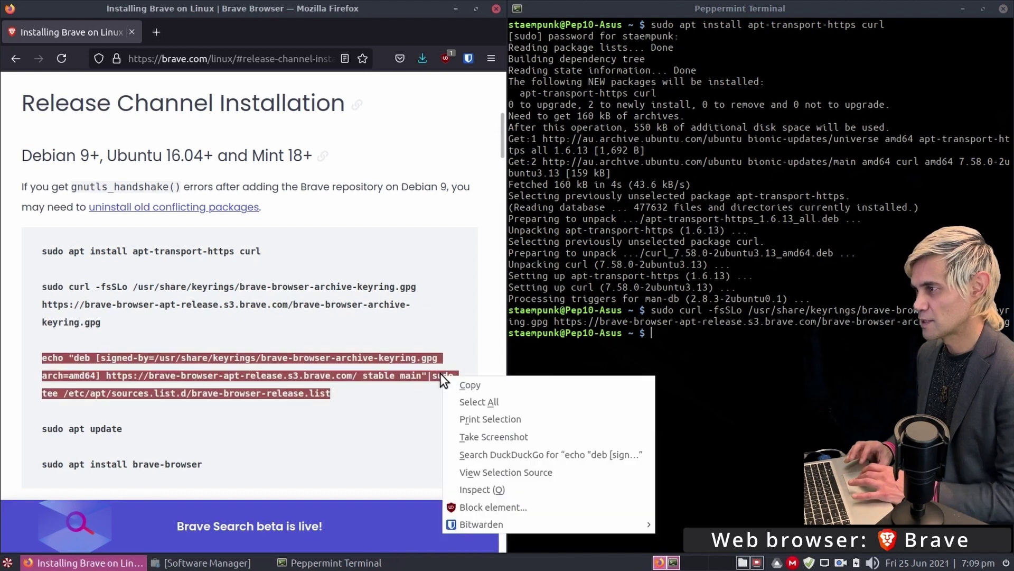
pyautogui.click(476, 386)
pyautogui.rightClick(729, 372)
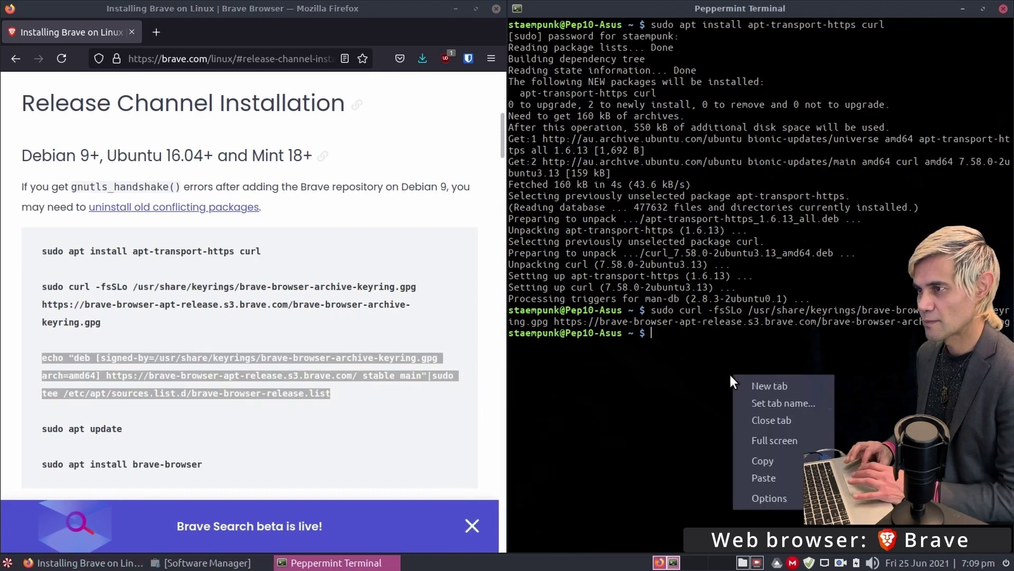
pyautogui.click(766, 478)
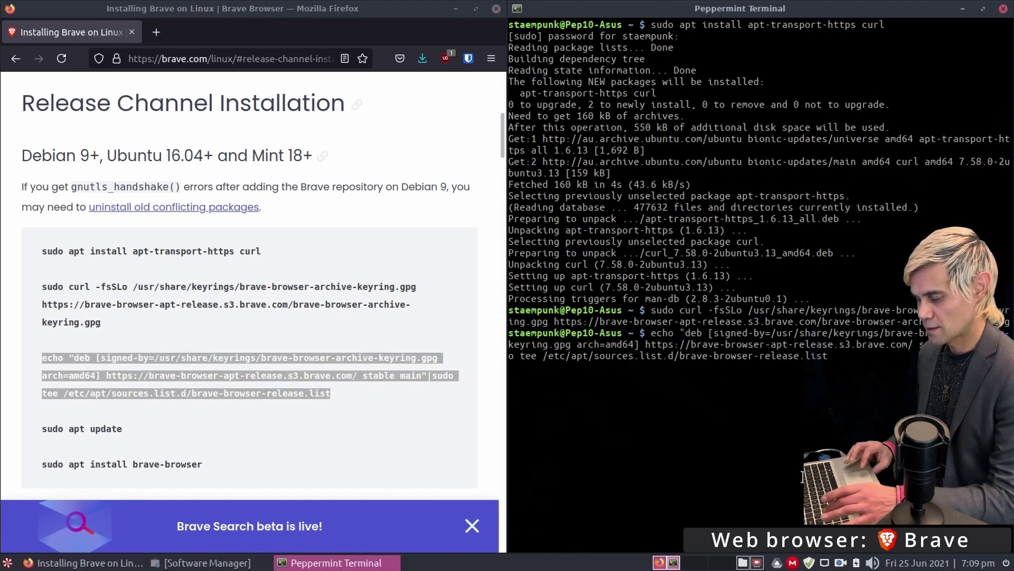
pyautogui.press('Return')
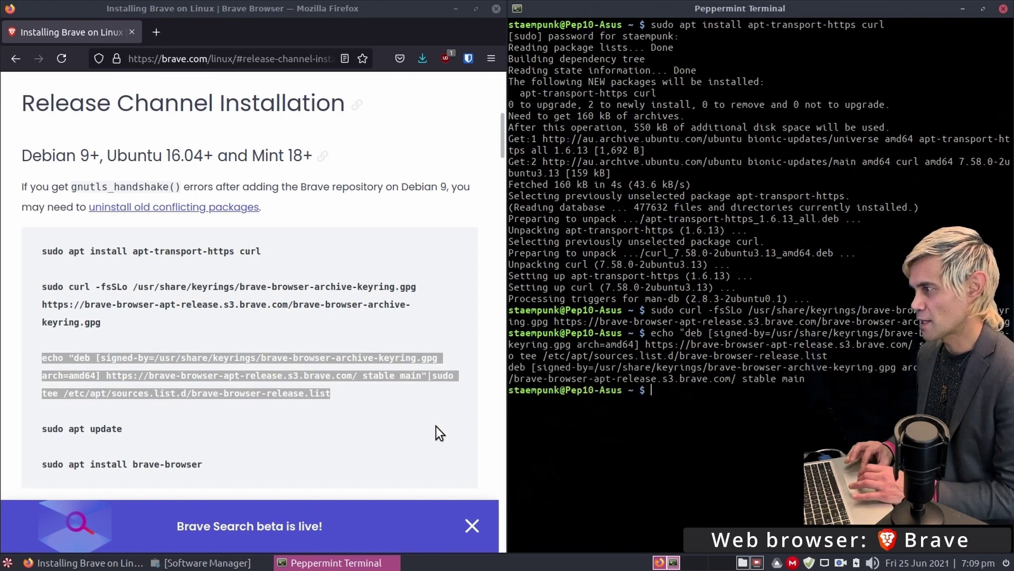
# - Refresh the package lists with 'sudo apt update'
pyautogui.tripleClick(103, 428)
pyautogui.rightClick(104, 429)
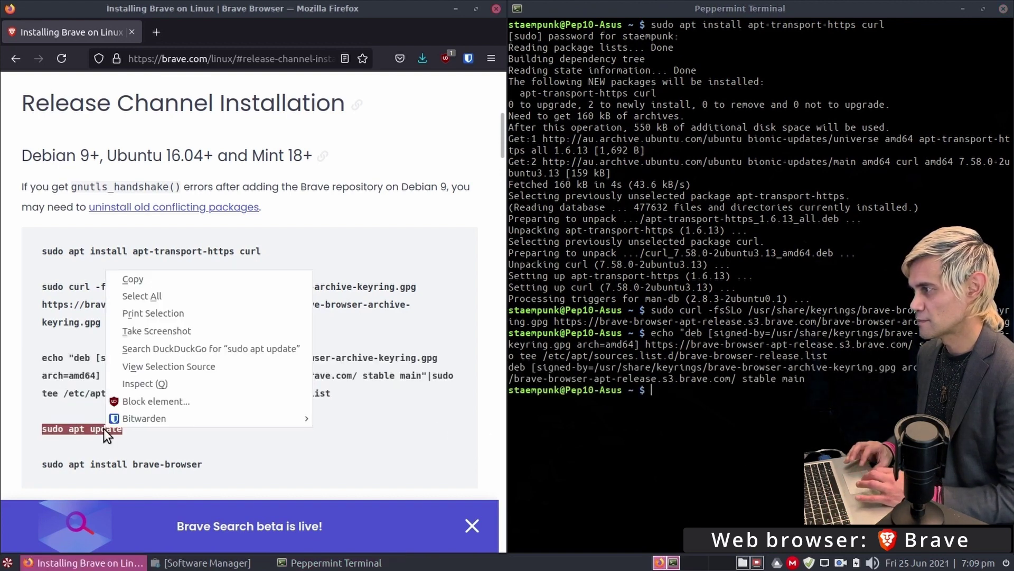
pyautogui.click(203, 281)
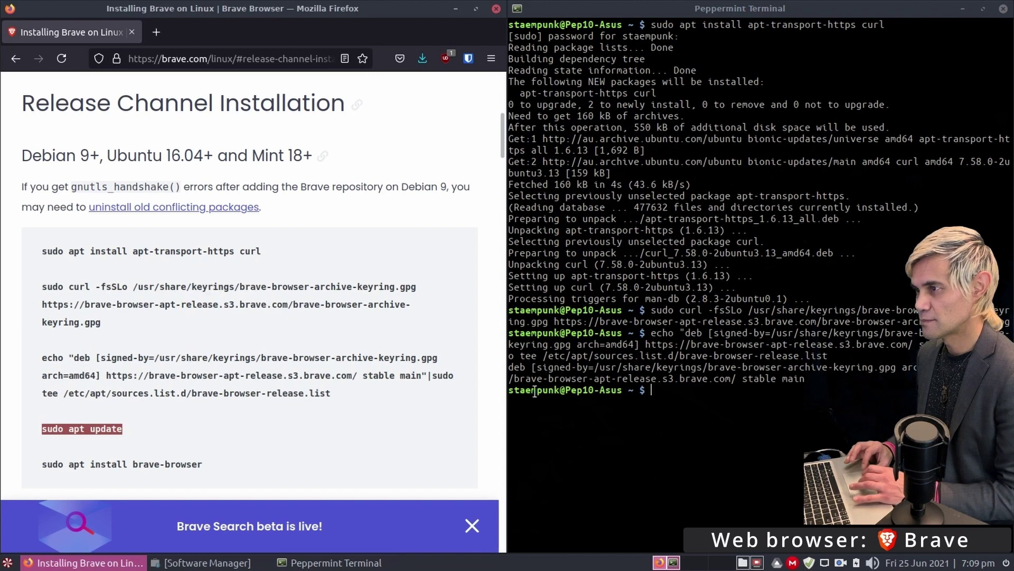
pyautogui.rightClick(766, 421)
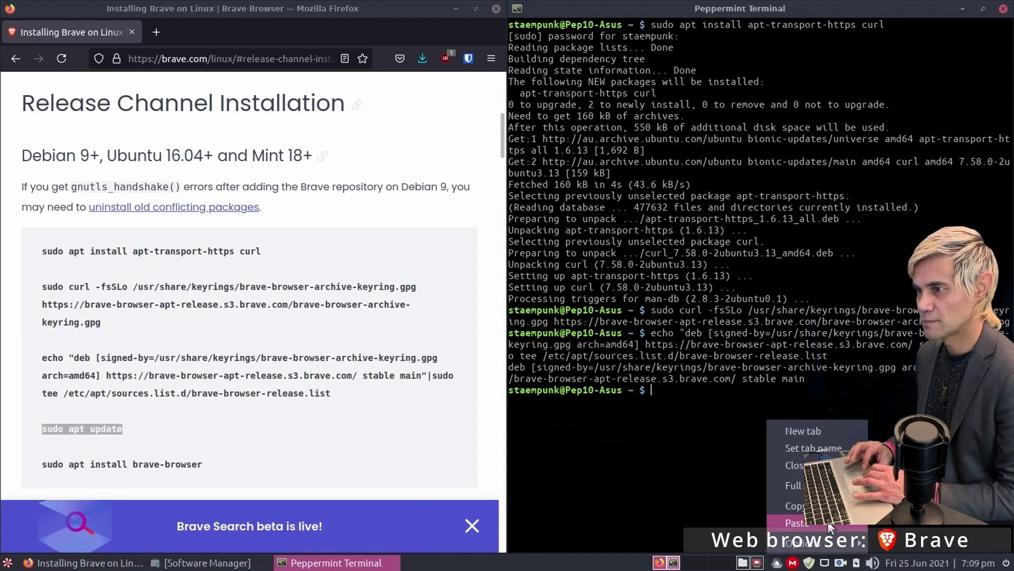
pyautogui.click(803, 523)
pyautogui.press('Return')
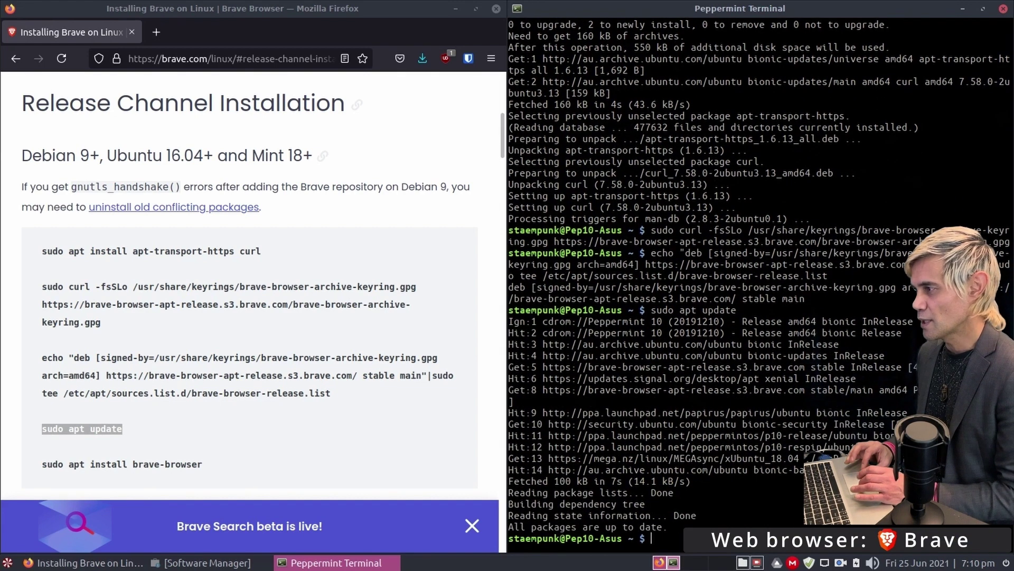
# - Install brave-browser with 'sudo apt install brave-browser', answering y to continue
pyautogui.tripleClick(183, 462)
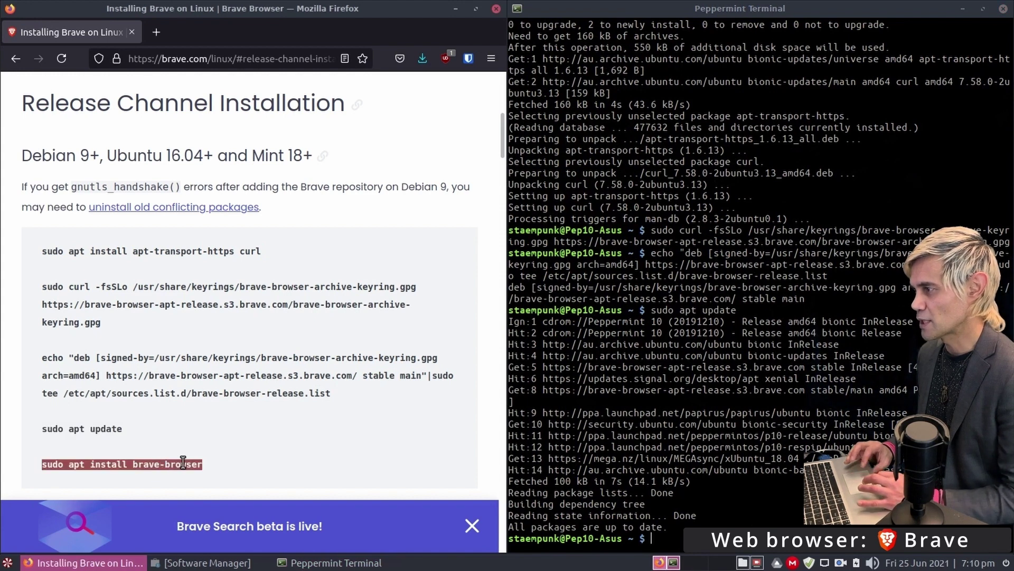
pyautogui.rightClick(183, 462)
pyautogui.click(284, 313)
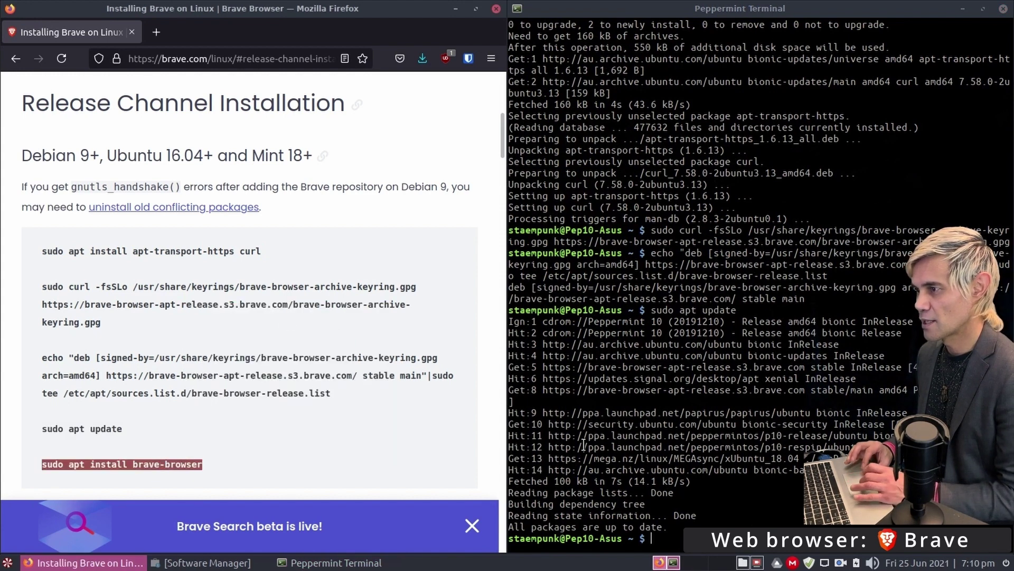
pyautogui.rightClick(699, 543)
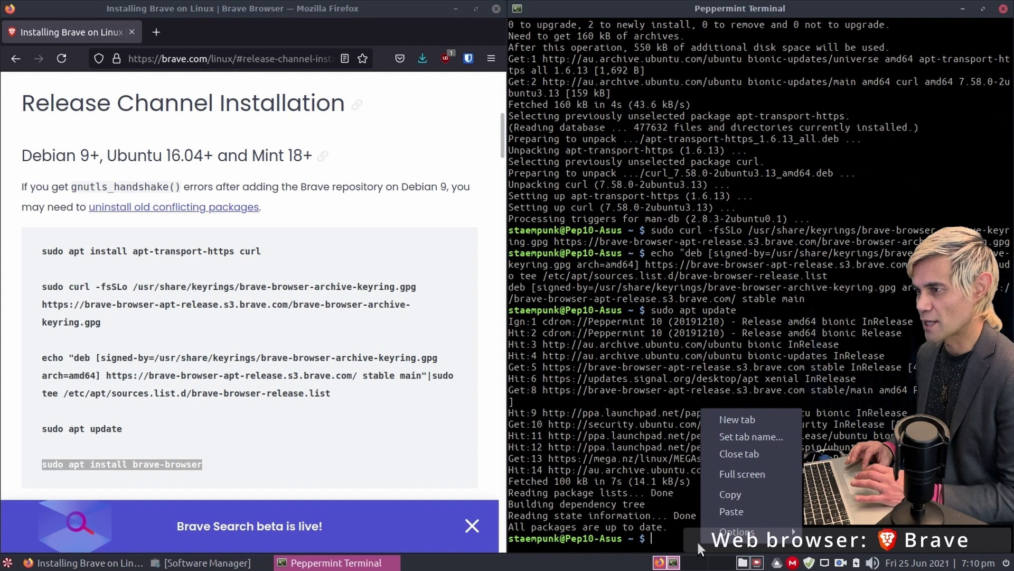
pyautogui.click(770, 508)
pyautogui.press('Return')
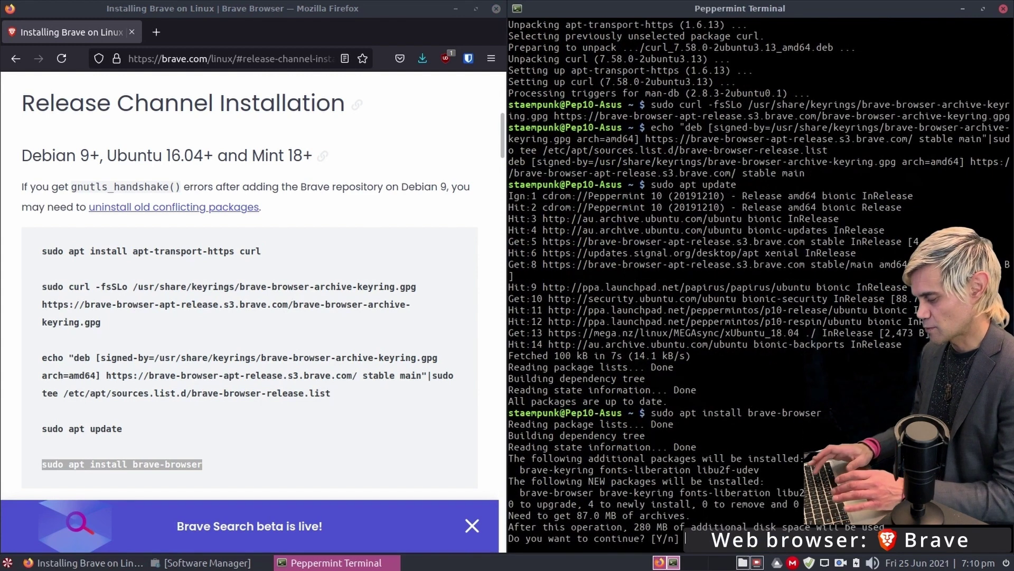
pyautogui.write('y')
pyautogui.press('Return')
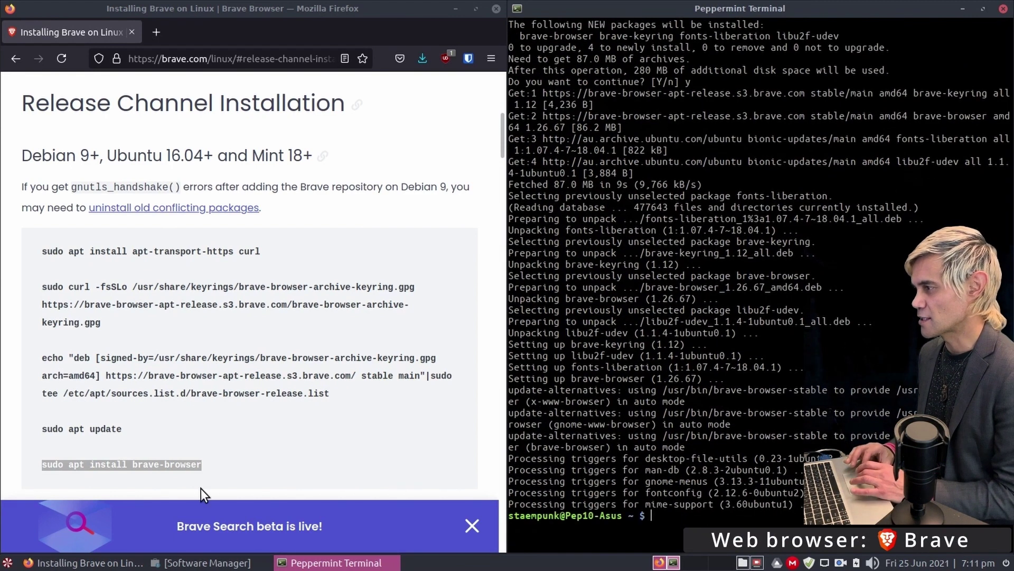
# - Find Brave Web Browser by searching 'br' in the Whisker menu and add it to Favorites
pyautogui.click(8, 562)
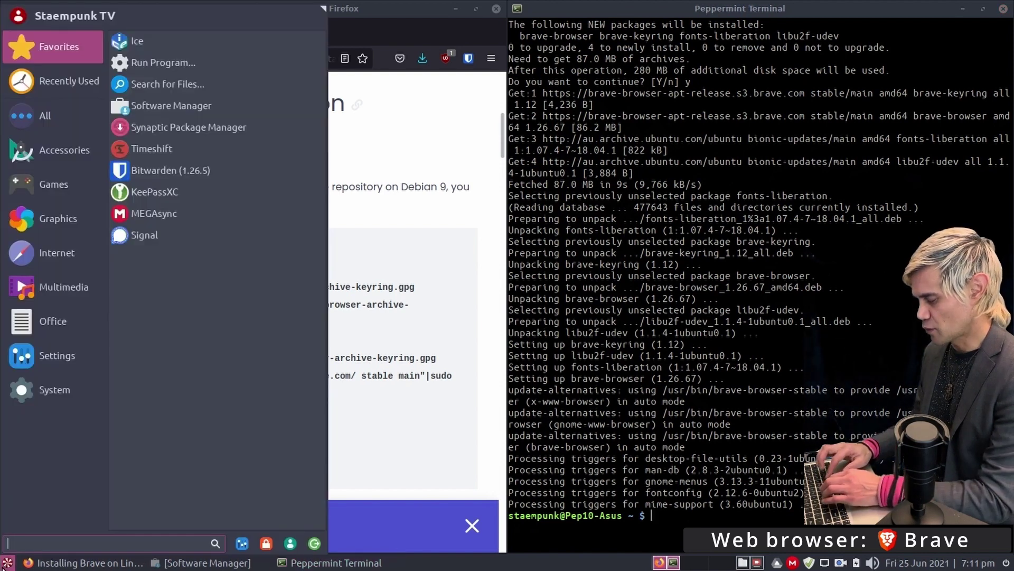
pyautogui.write('br')
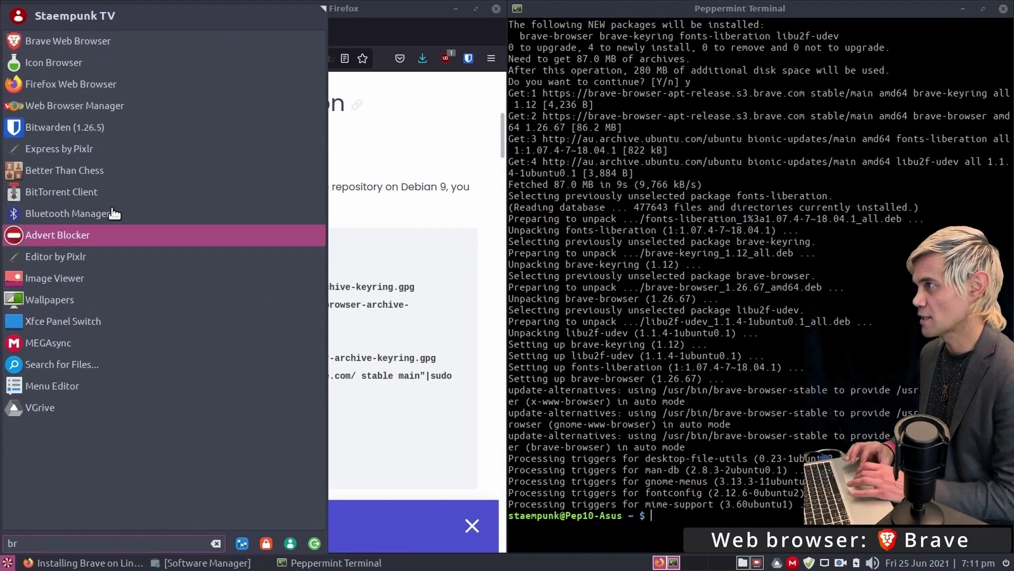
pyautogui.rightClick(147, 43)
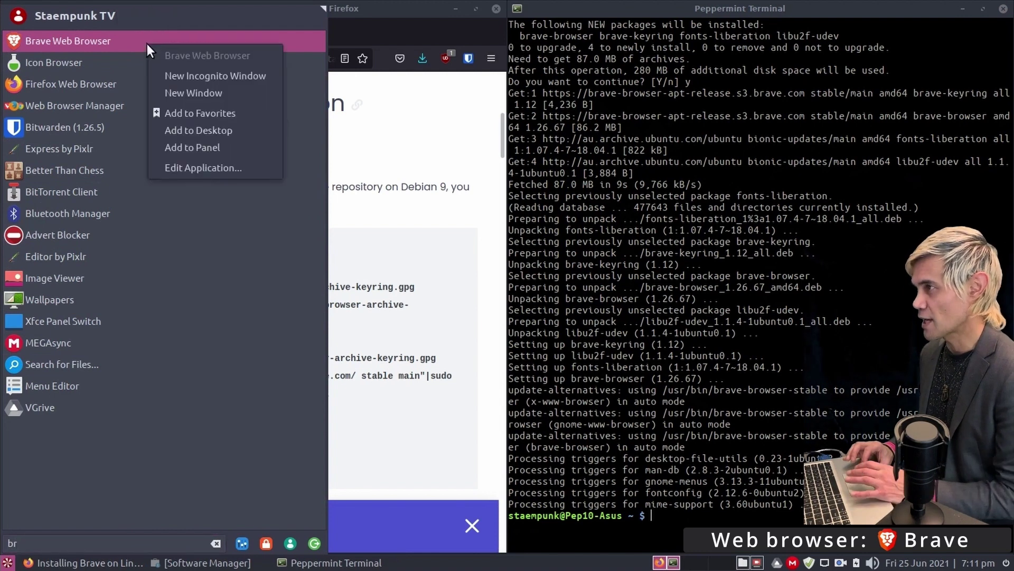
pyautogui.click(226, 112)
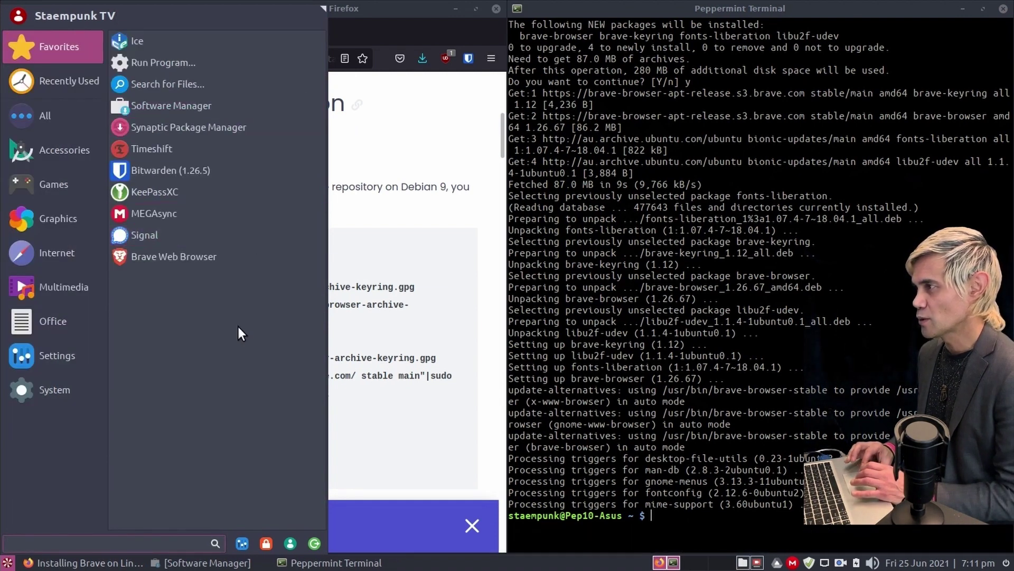
pyautogui.click(446, 208)
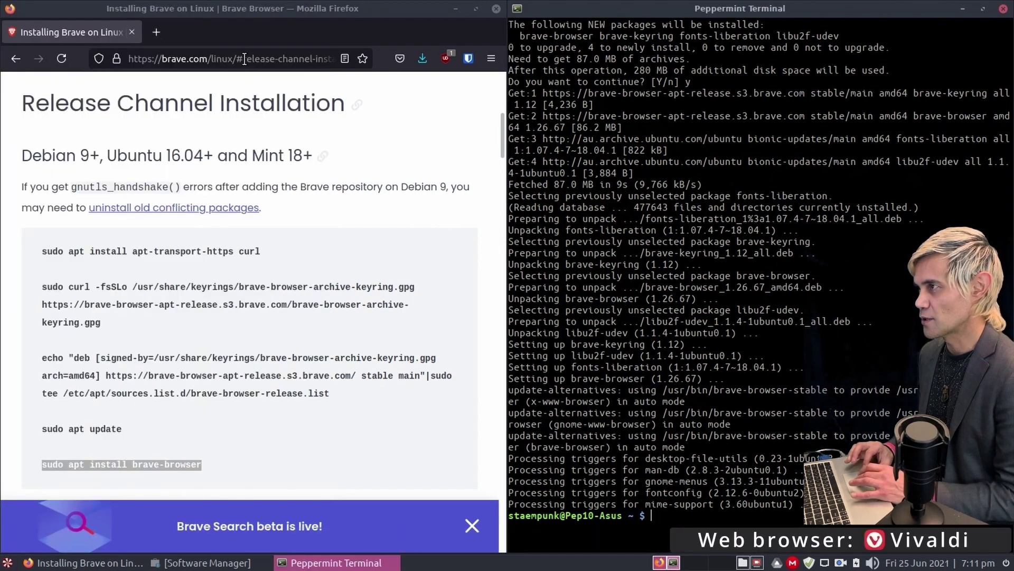
# - Search 'vivaldi', go to Vivaldi's download page and download the Vivaldi 4.0 for Linux DEB
pyautogui.click(244, 59)
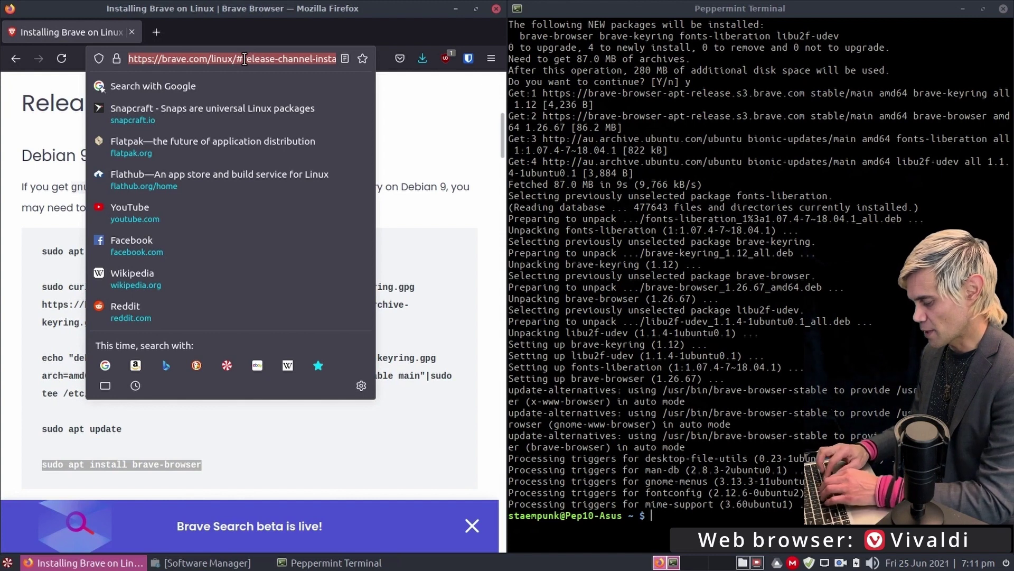
pyautogui.write('vivaldi')
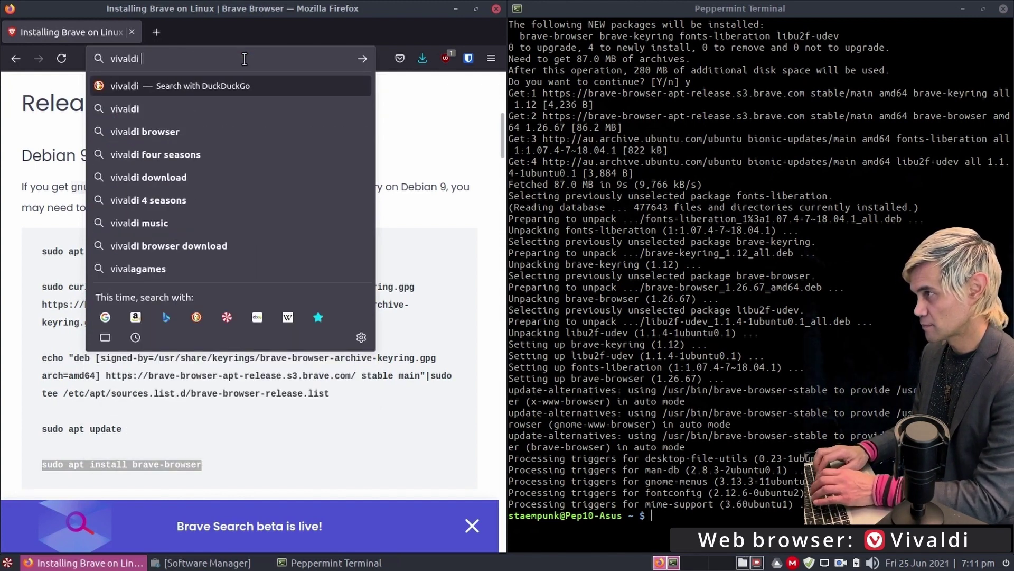
pyautogui.click(169, 108)
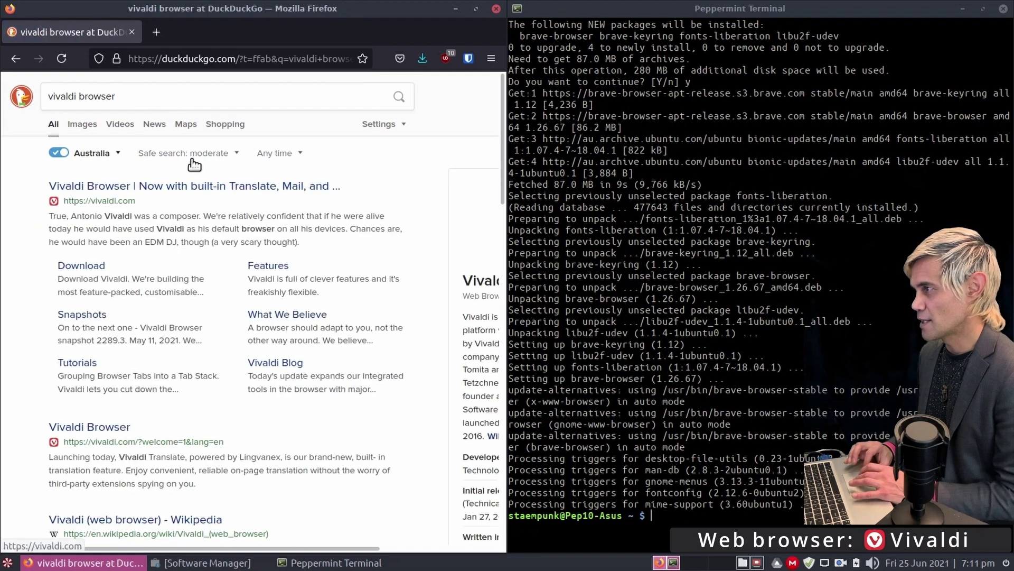
pyautogui.click(84, 269)
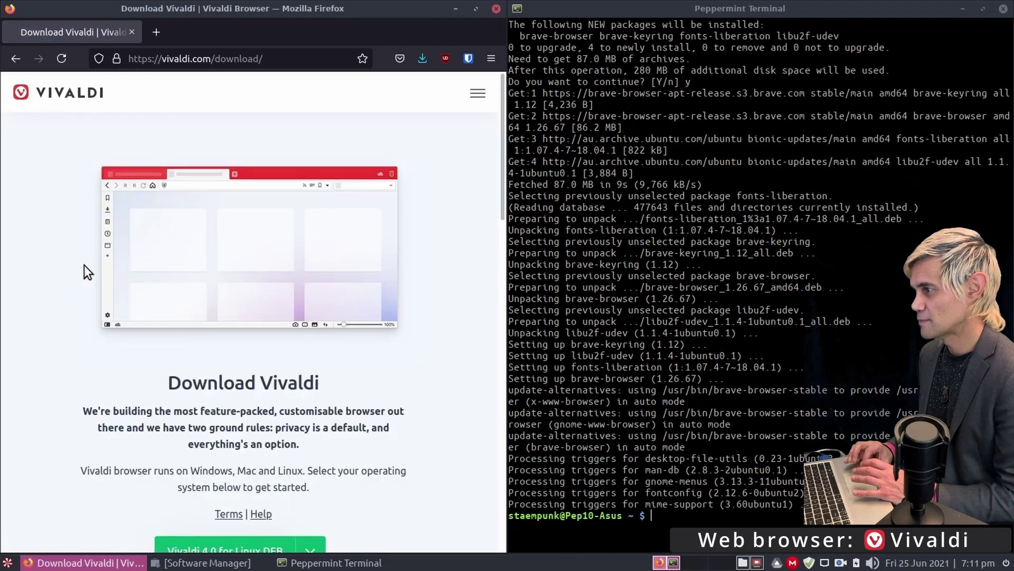
pyautogui.scroll(-3, 84, 271)
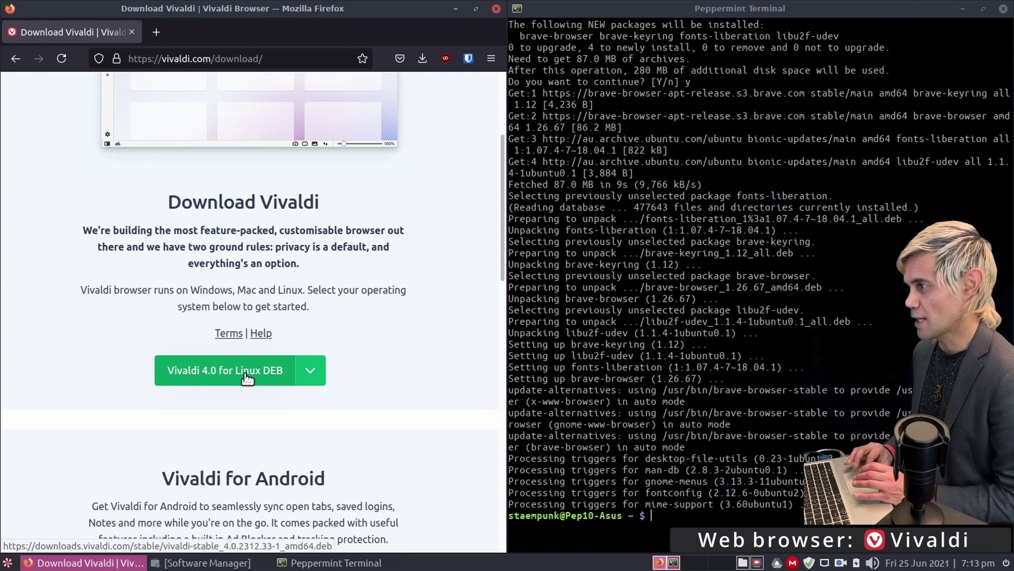
pyautogui.click(246, 373)
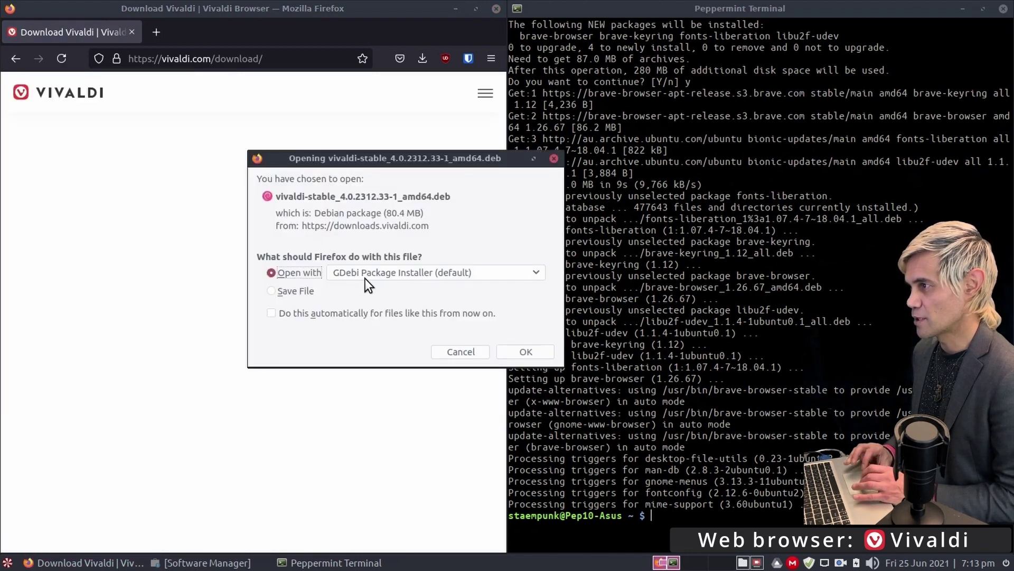
# - Open the Vivaldi package in GDebi, authenticate, then close the terminal and minimize Firefox
pyautogui.click(524, 352)
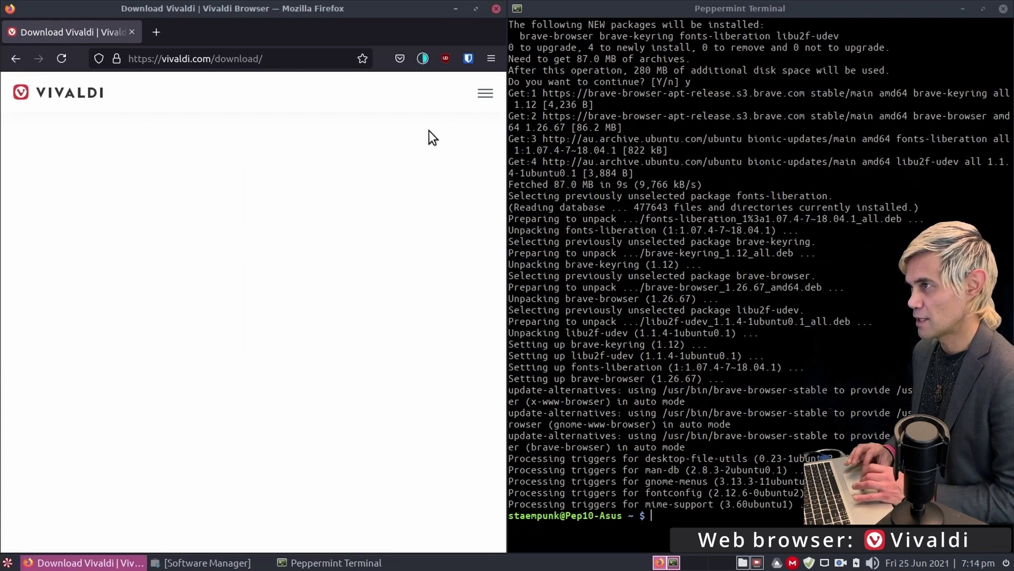
pyautogui.click(423, 59)
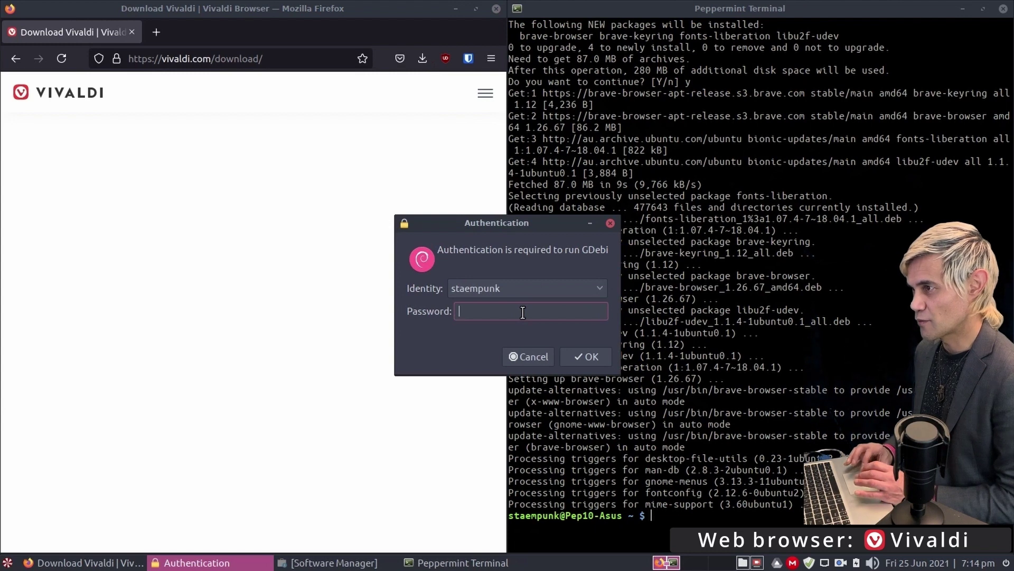
pyautogui.write('•••••')
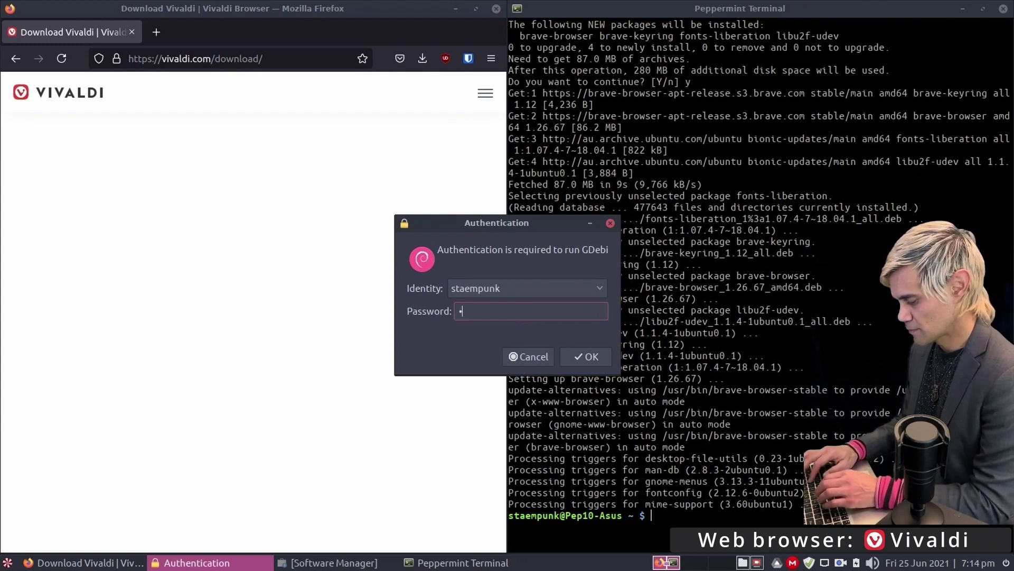
pyautogui.press('Return')
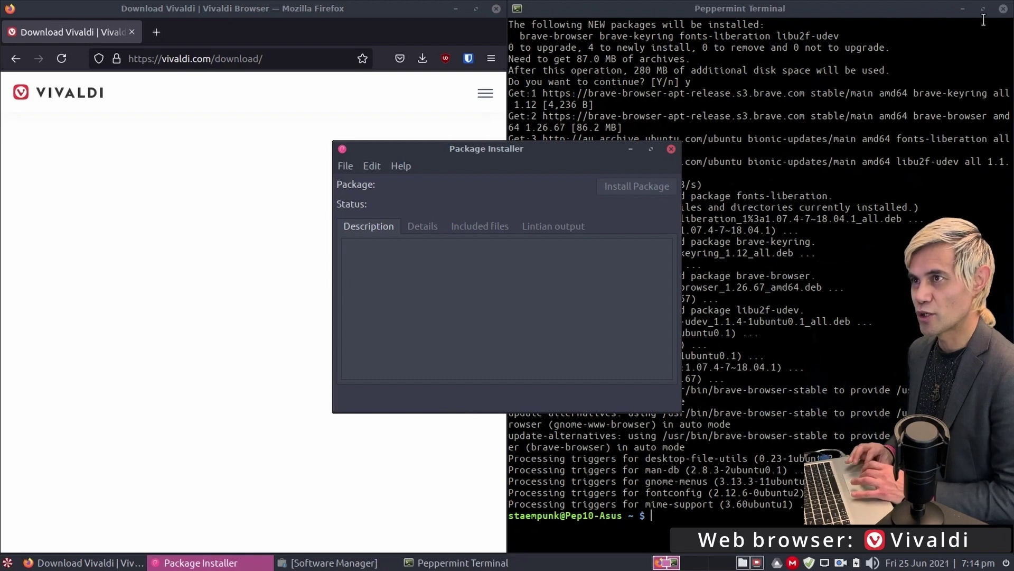
pyautogui.click(1004, 9)
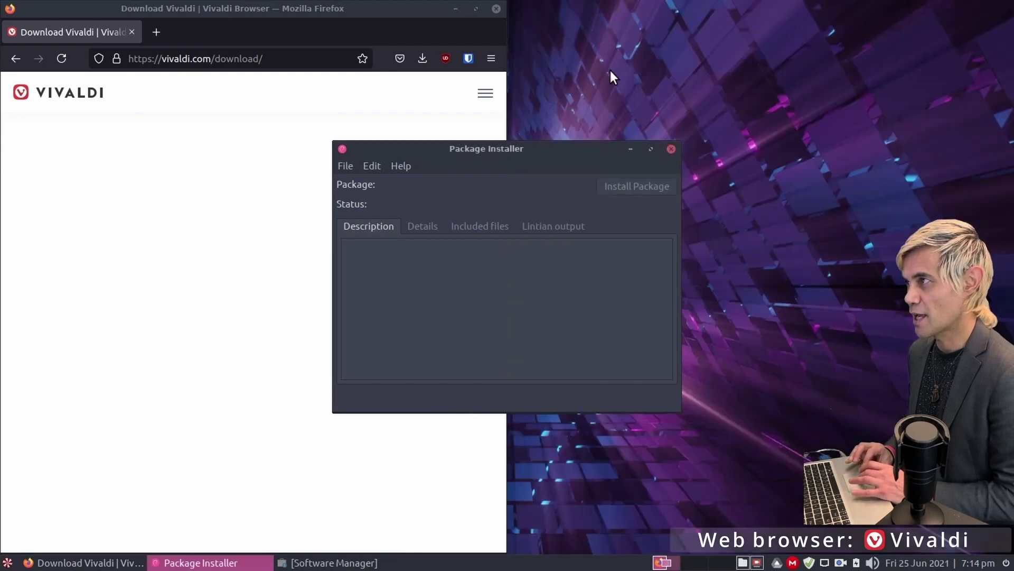
pyautogui.click(456, 7)
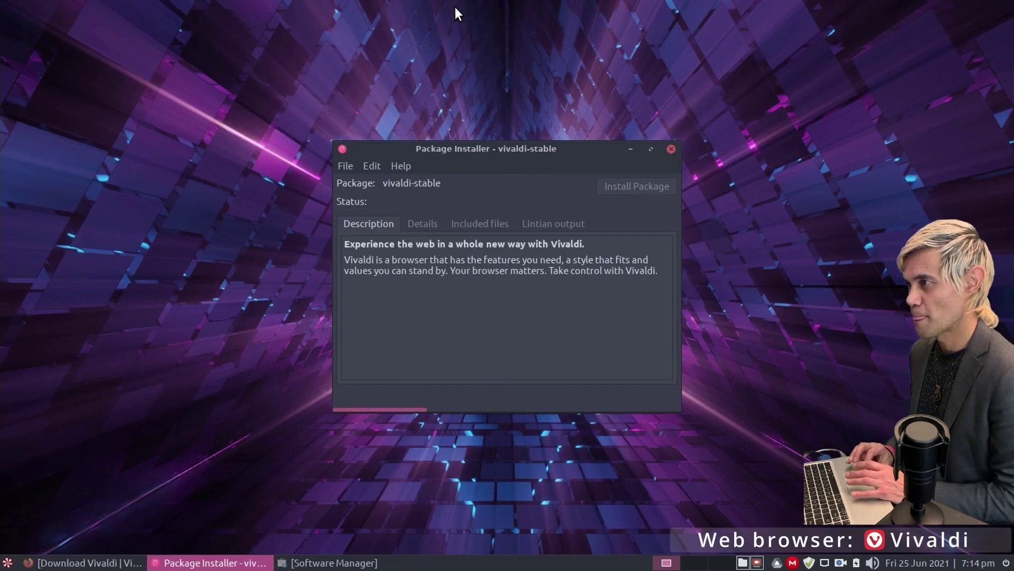
# - Install vivaldi-stable 4.0.2312.33-1 and close Package Installer when finished
pyautogui.click(634, 185)
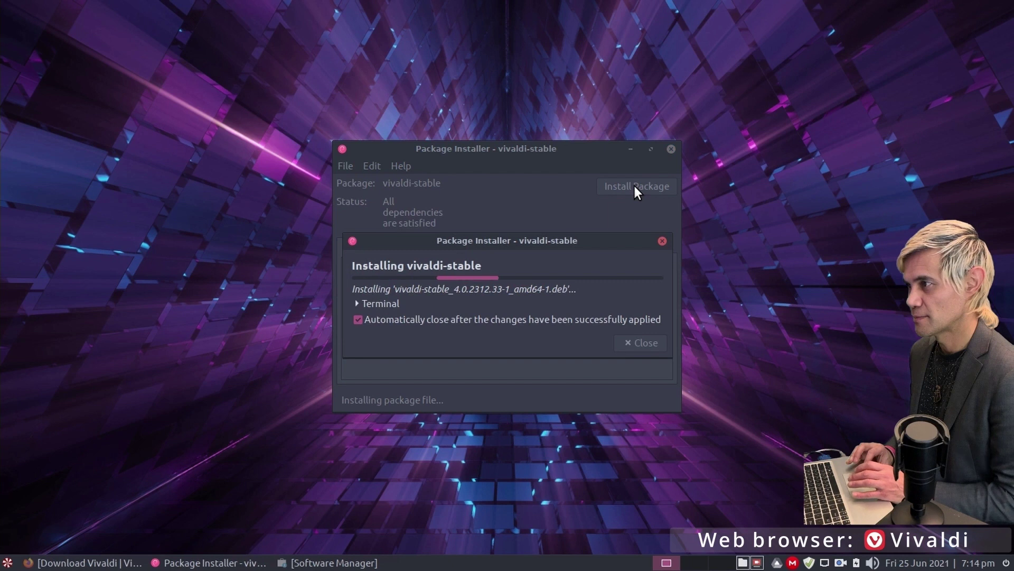
pyautogui.click(357, 303)
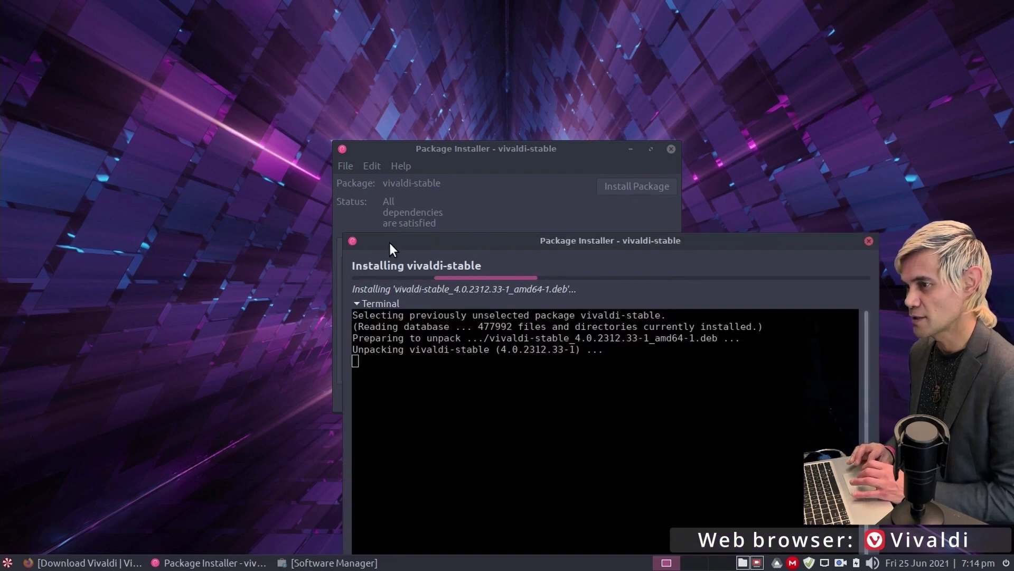
pyautogui.moveTo(389, 243); pyautogui.dragTo(243, 168)
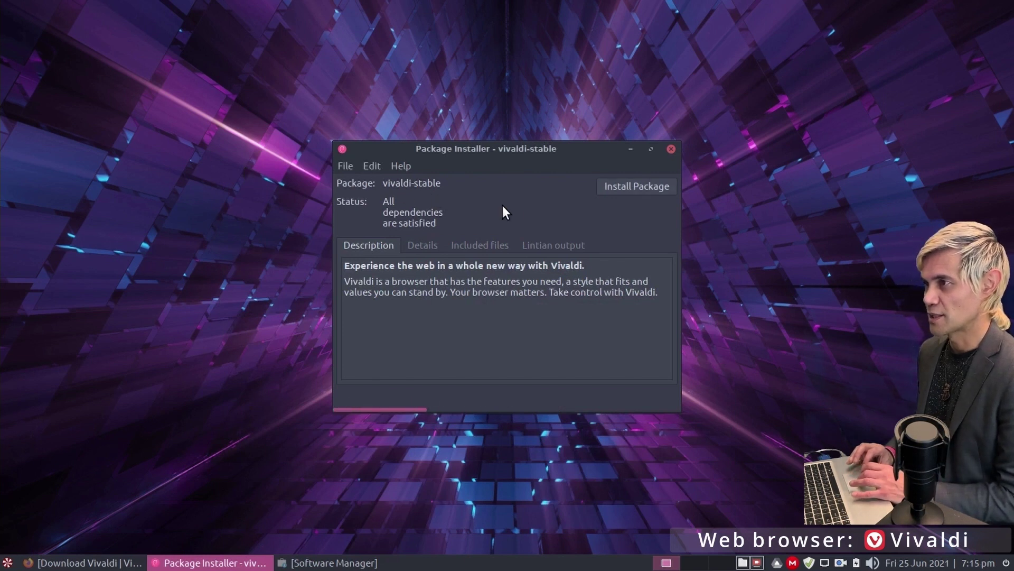
pyautogui.click(671, 149)
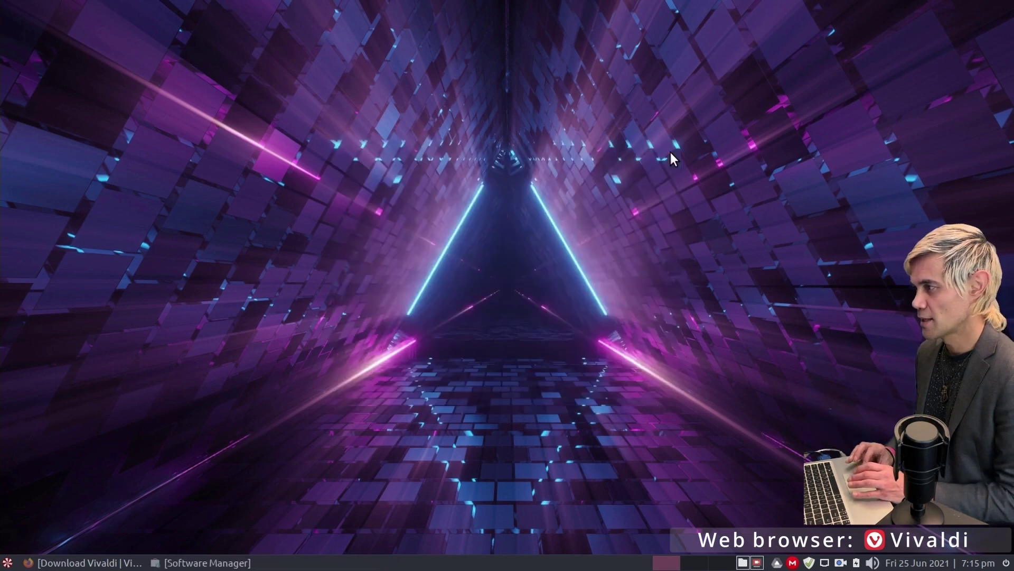
# - Search 'viv' in the Whisker menu and add Vivaldi to Favorites
pyautogui.click(7, 562)
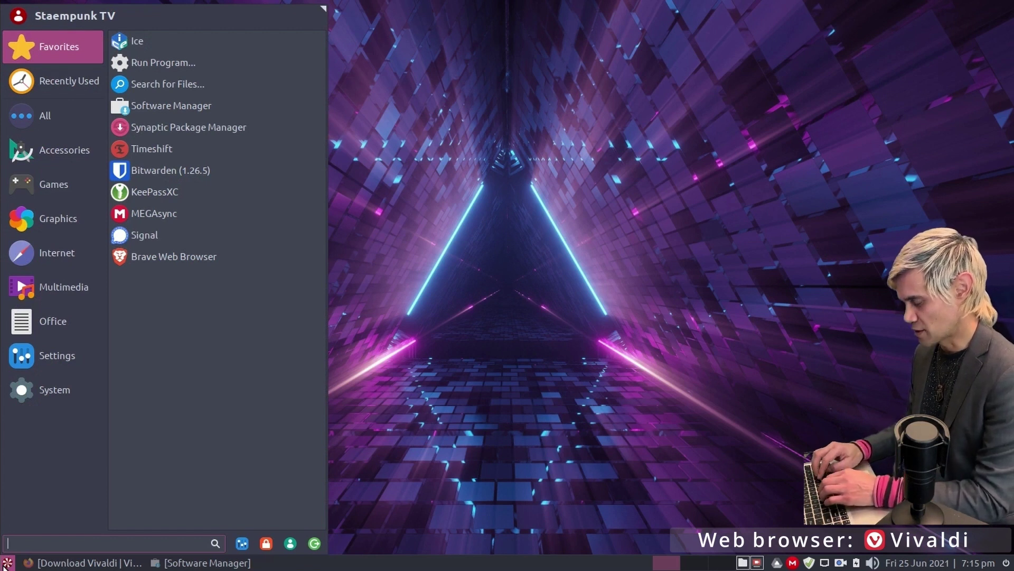
pyautogui.write('viv')
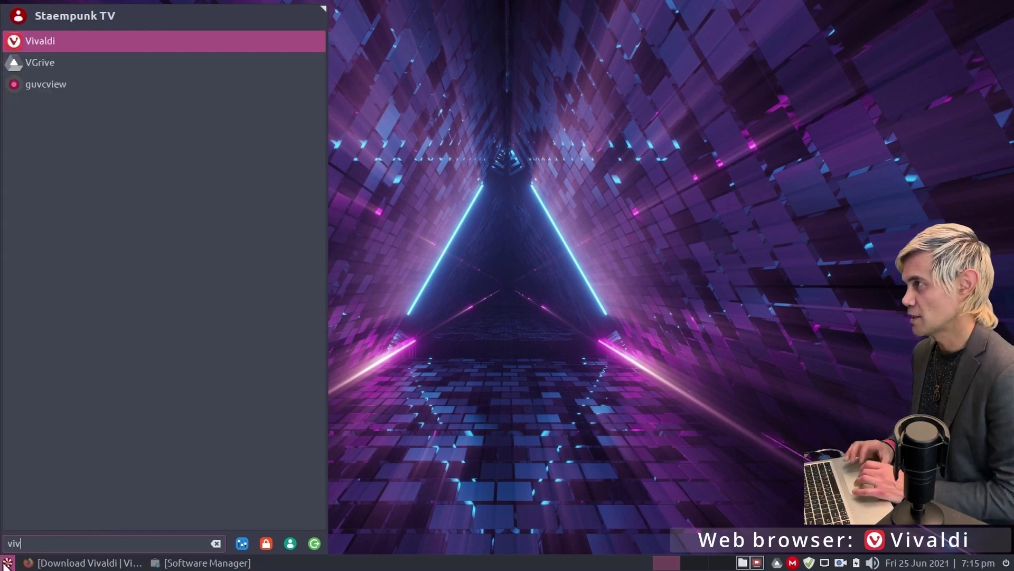
pyautogui.rightClick(113, 42)
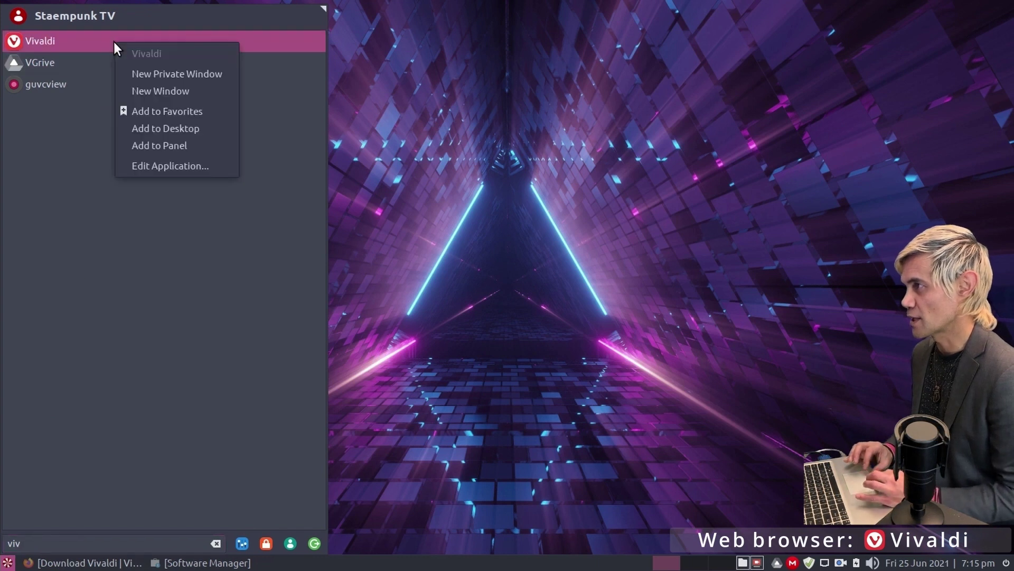
pyautogui.click(191, 112)
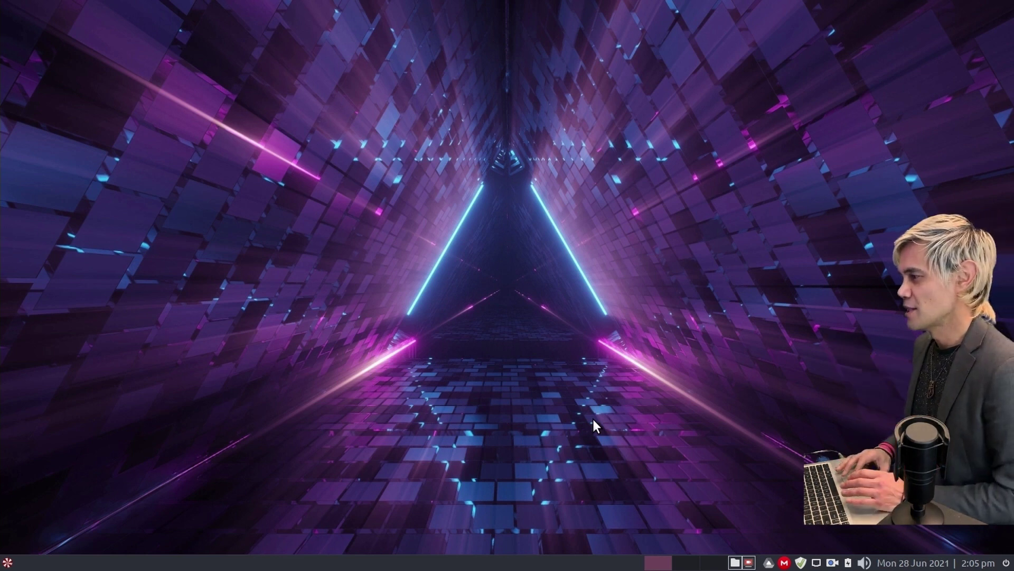
# - Install Evolution from Software Manager, accepting additional packages and authenticating
pyautogui.press('super')
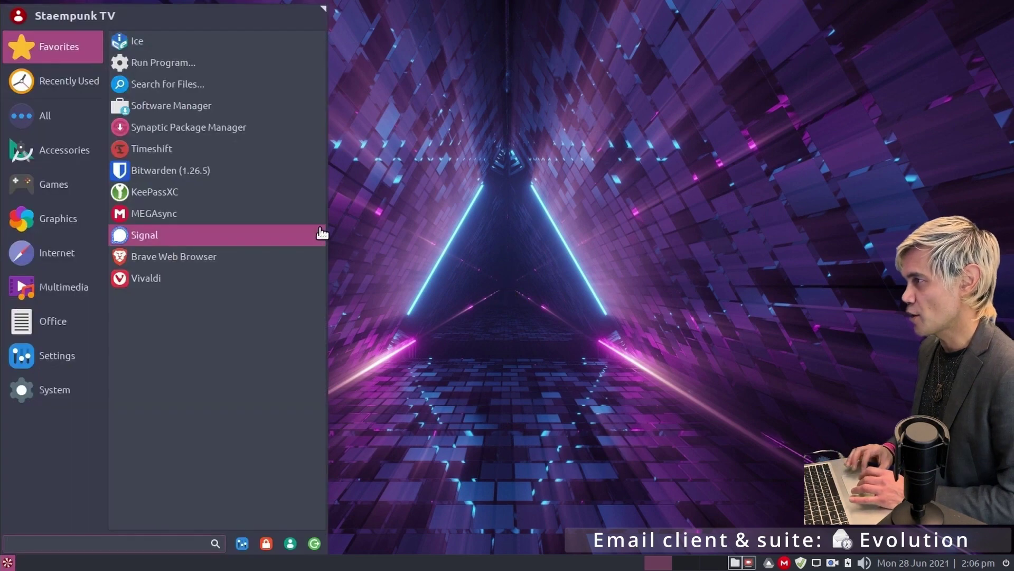
pyautogui.click(227, 111)
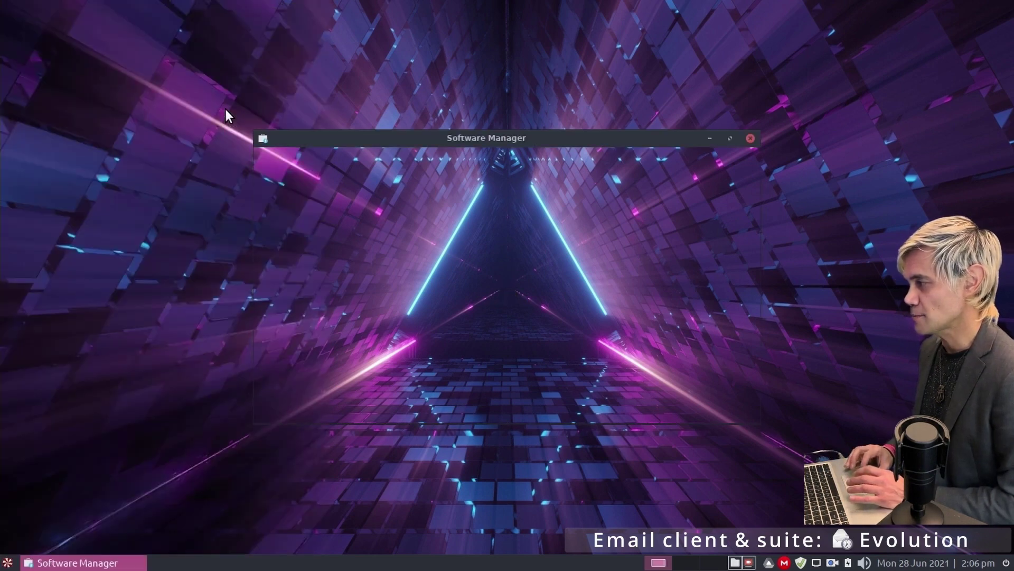
pyautogui.moveTo(490, 135); pyautogui.dragTo(305, 98)
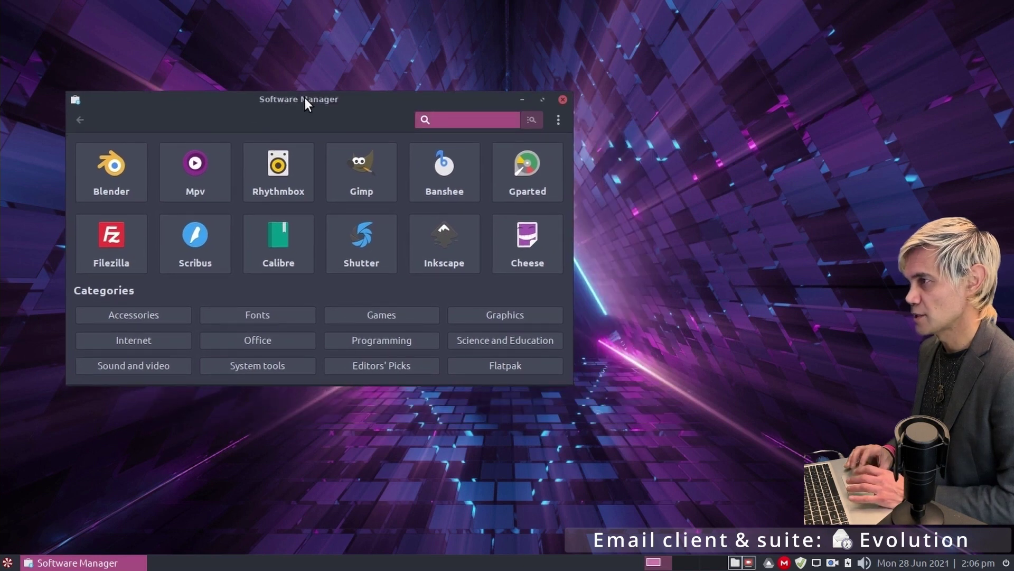
pyautogui.click(469, 119)
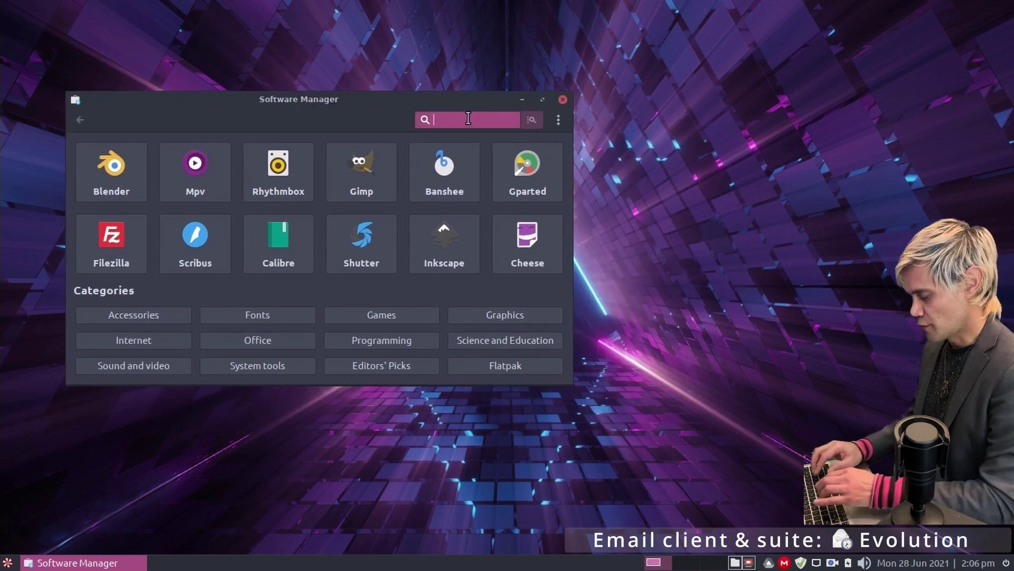
pyautogui.write('evol')
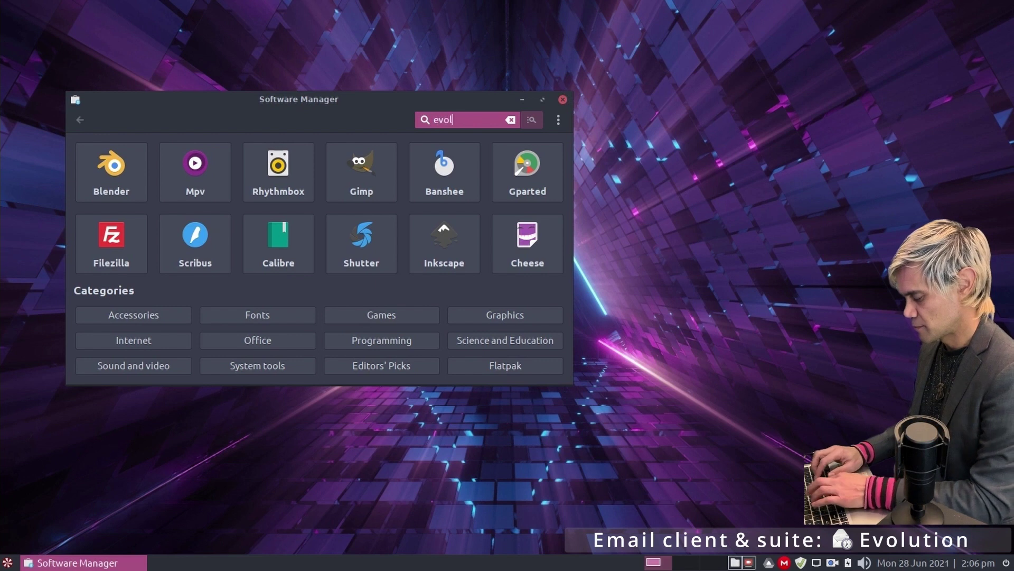
pyautogui.write('ution')
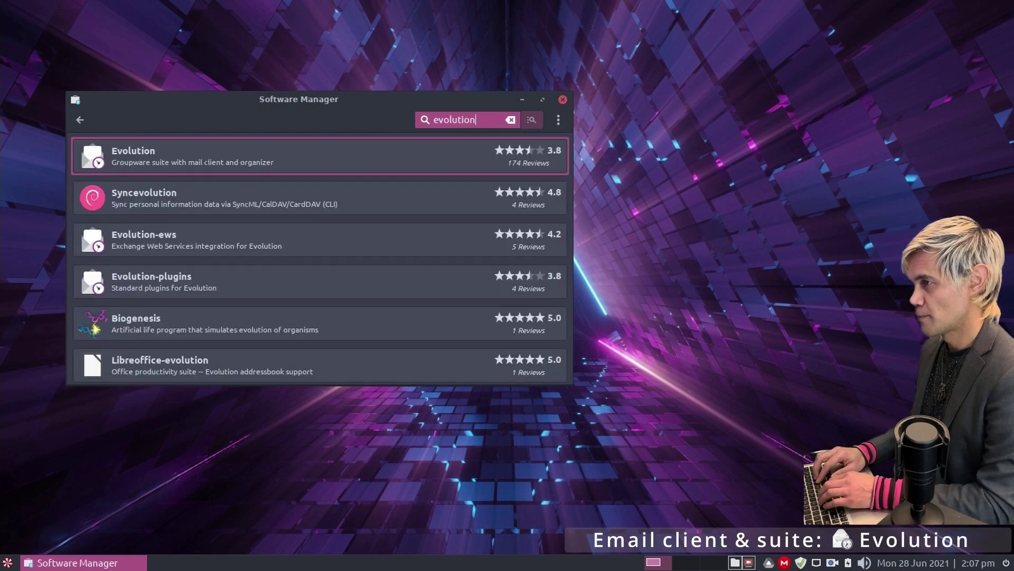
pyautogui.click(328, 146)
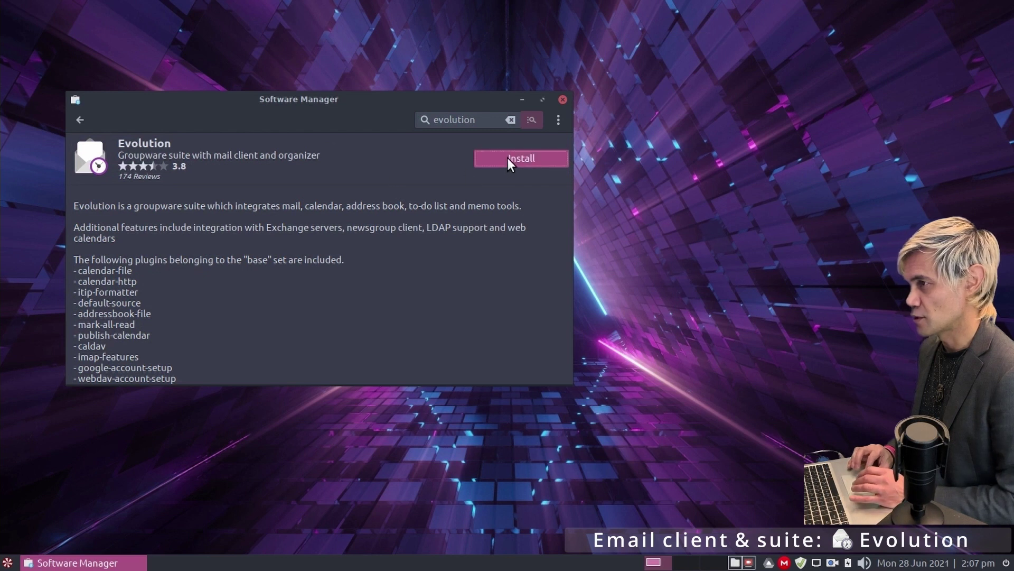
pyautogui.click(509, 158)
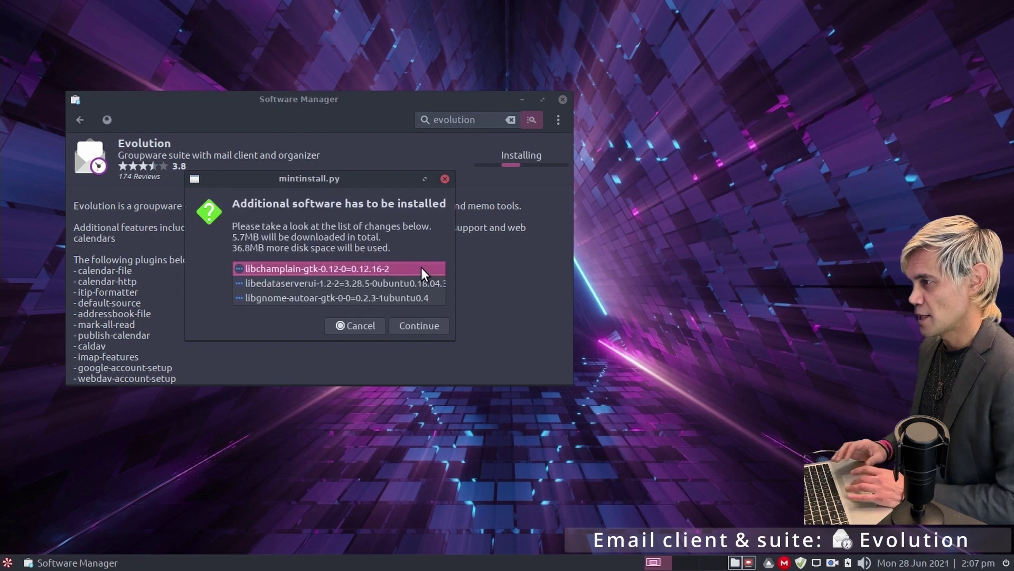
pyautogui.click(417, 325)
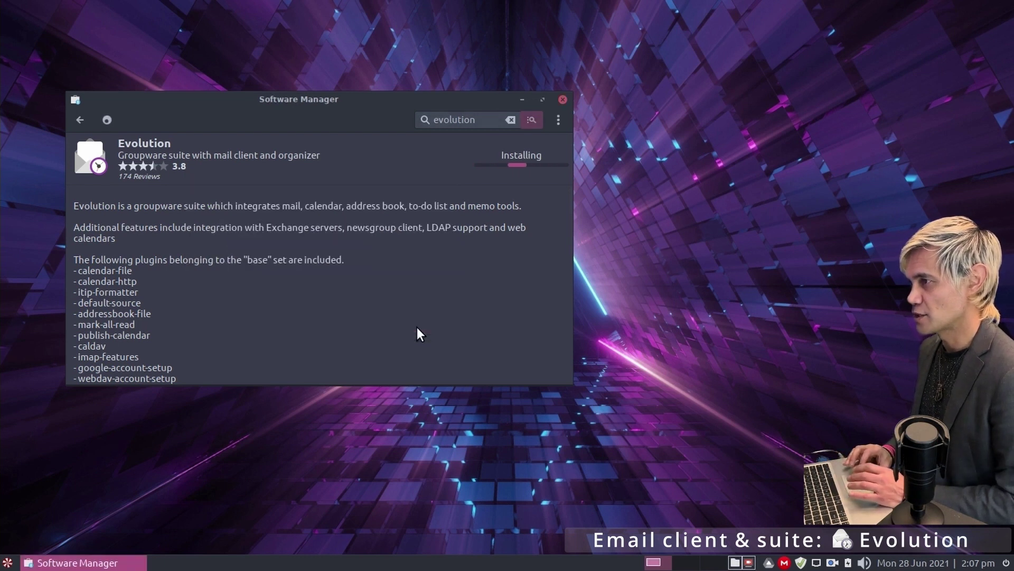
pyautogui.write('••')
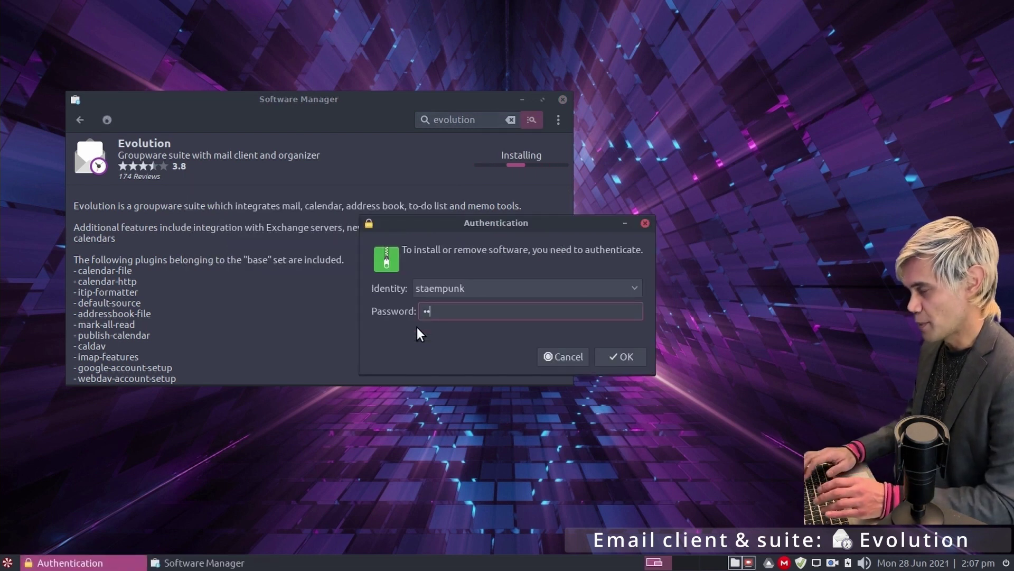
pyautogui.write('••••••')
pyautogui.press('Return')
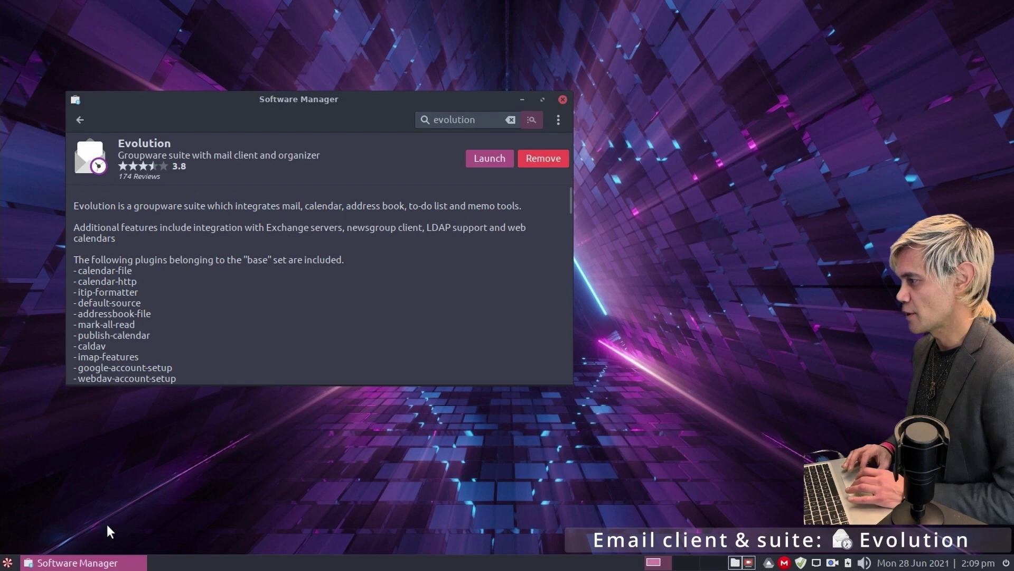
# - Search 'evo' in the Whisker menu and add Evolution to Favorites
pyautogui.click(7, 563)
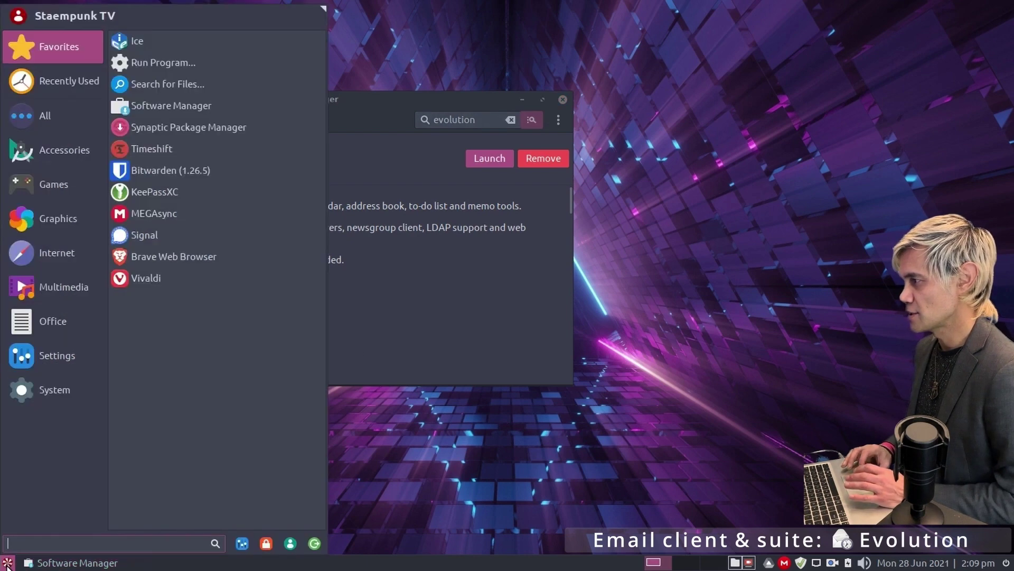
pyautogui.write('evo')
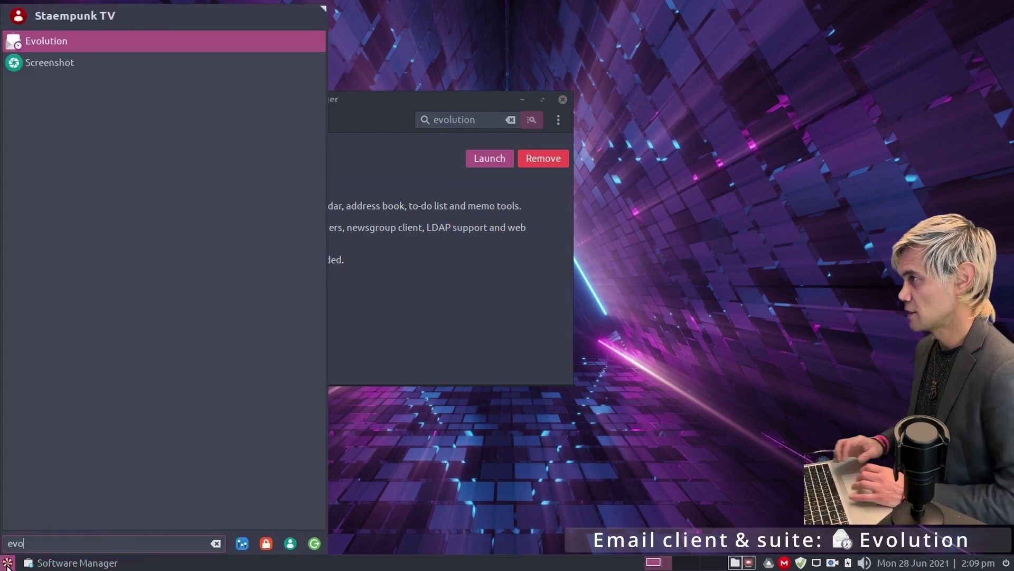
pyautogui.rightClick(102, 41)
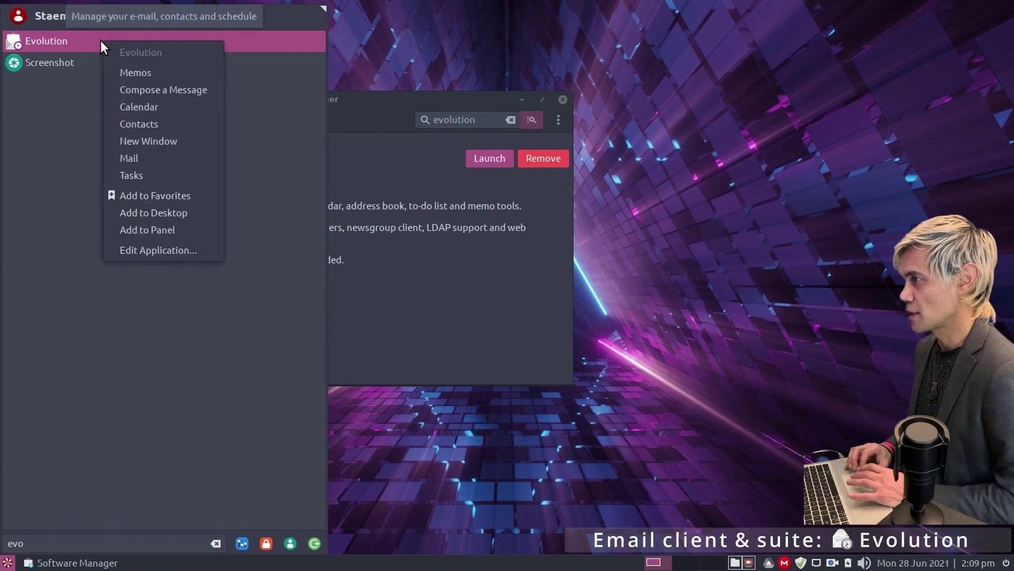
pyautogui.click(183, 193)
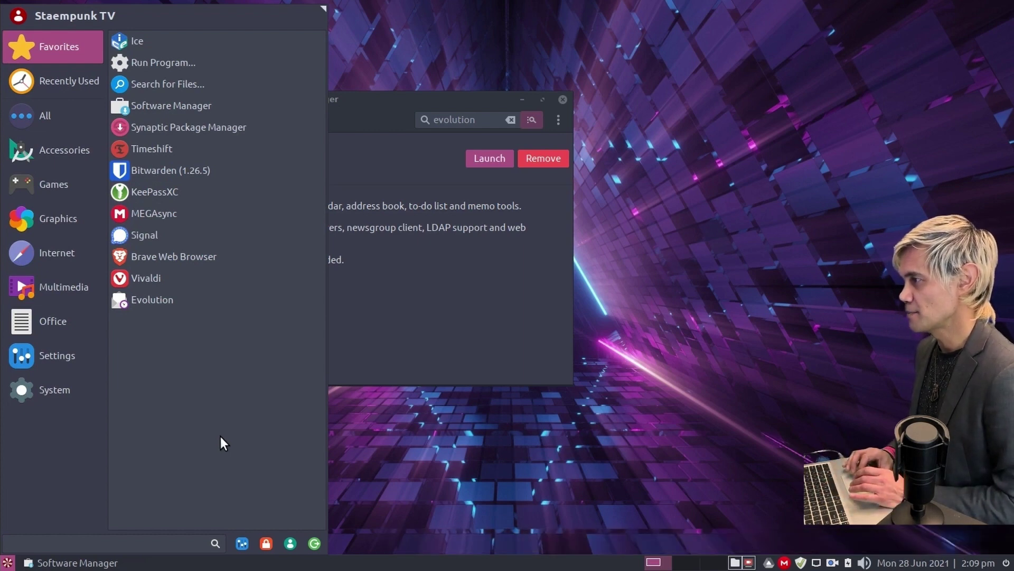
pyautogui.press('super+w')
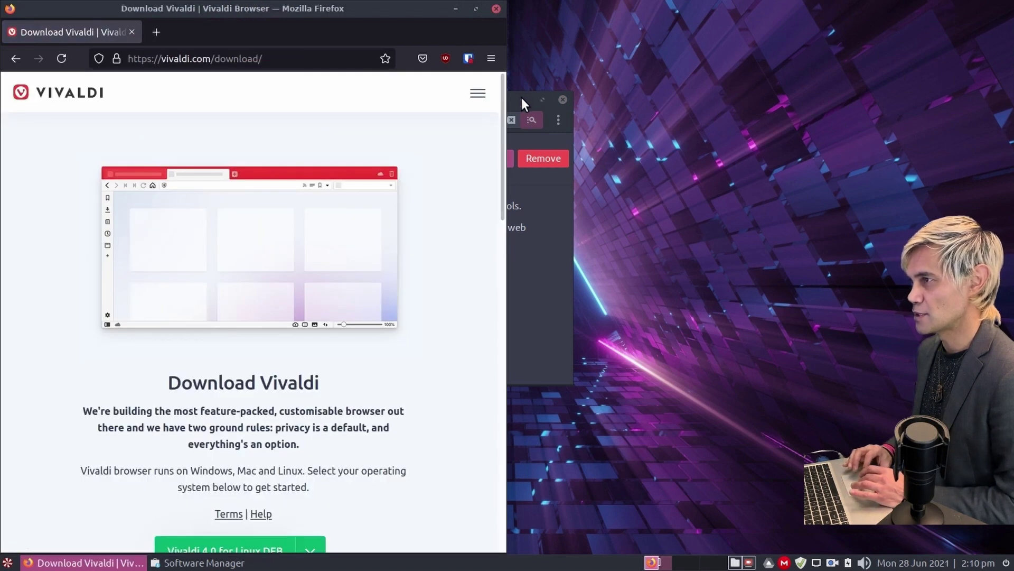
# - Go from getmailspring.com's Linux Snap download to Mailspring's Snap Store install instructions
pyautogui.click(522, 99)
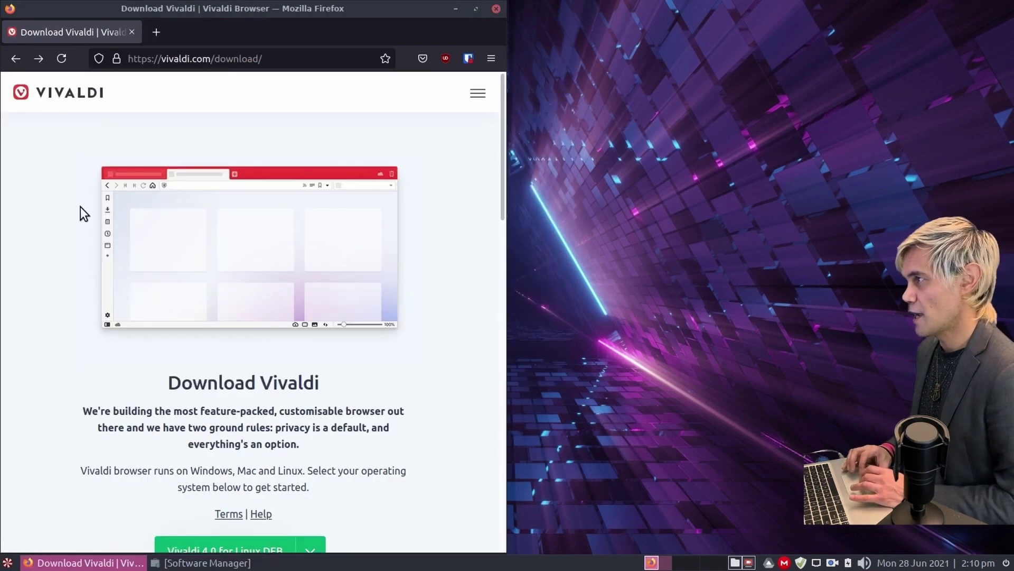
pyautogui.click(319, 59)
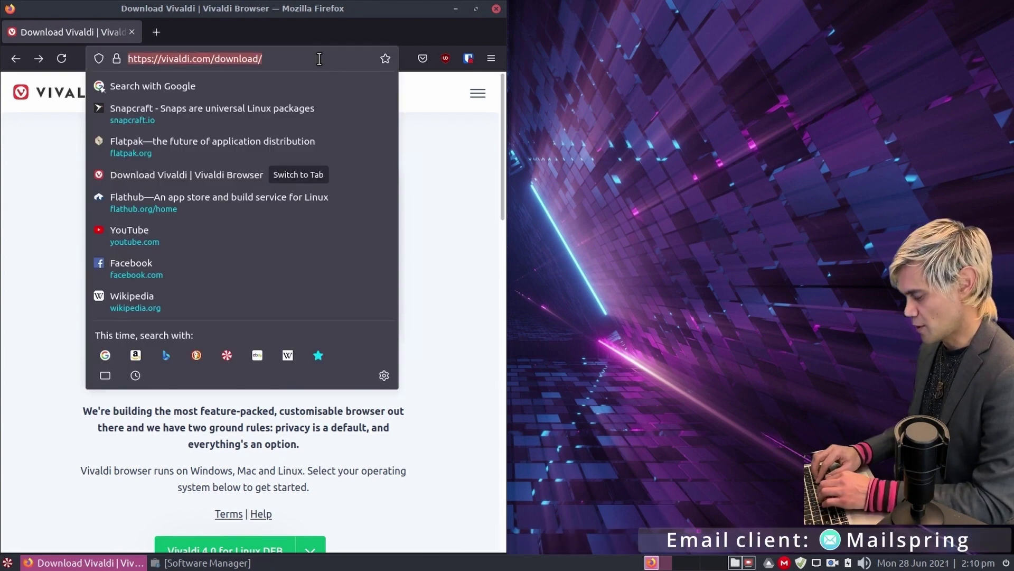
pyautogui.write('getmails')
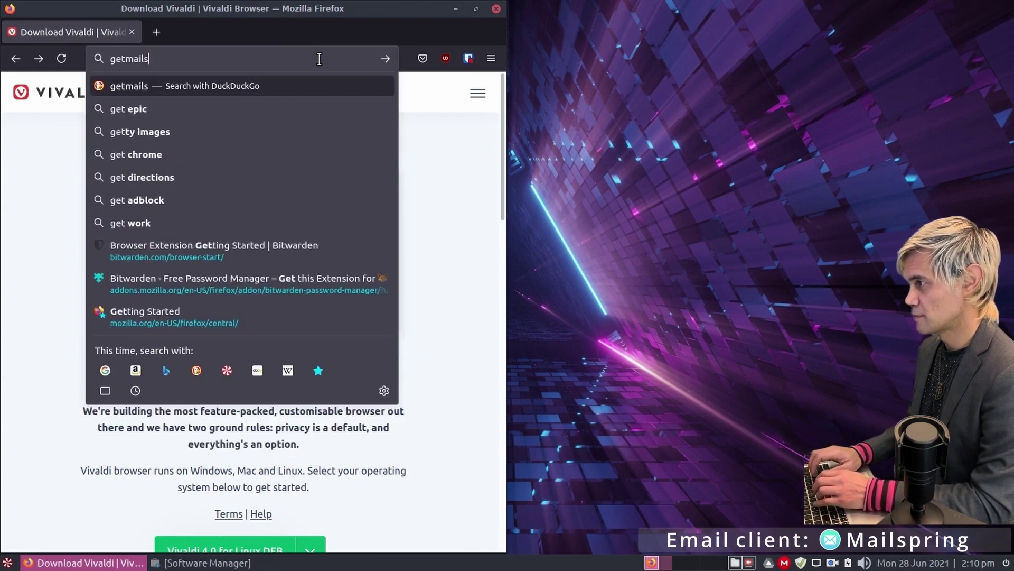
pyautogui.write('pring')
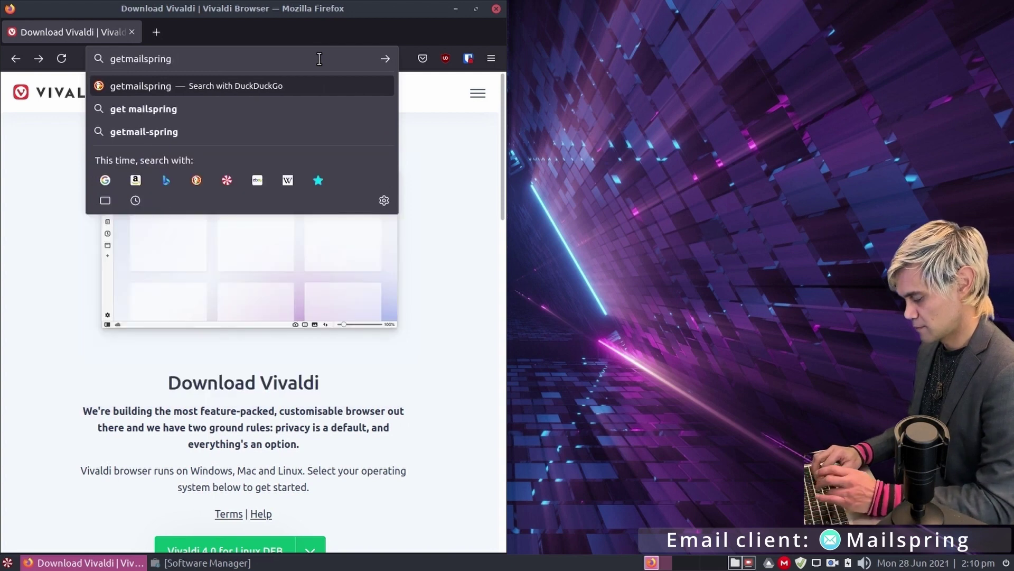
pyautogui.write('.com')
pyautogui.press('Return')
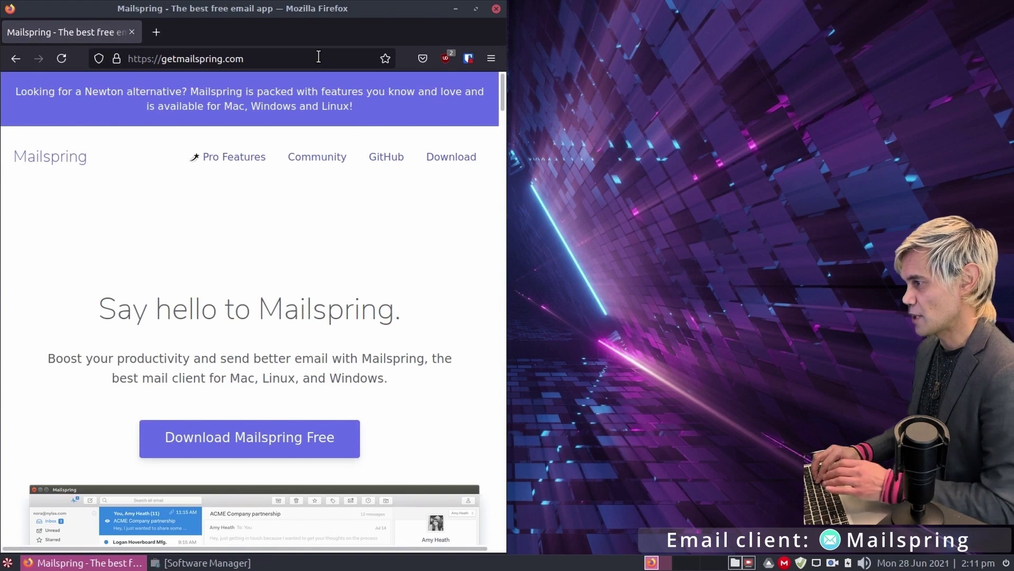
pyautogui.click(278, 437)
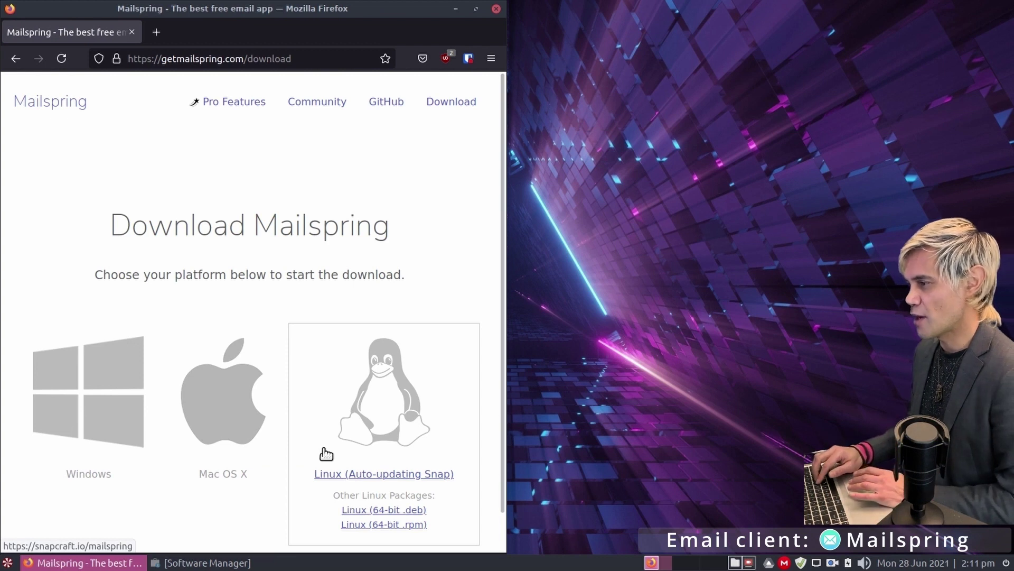
pyautogui.click(340, 458)
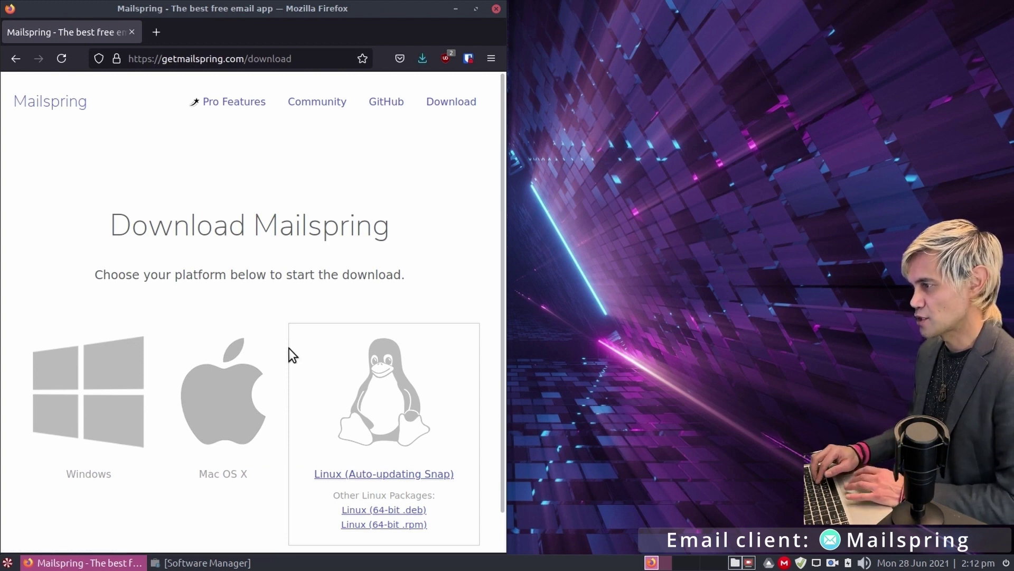
pyautogui.click(374, 476)
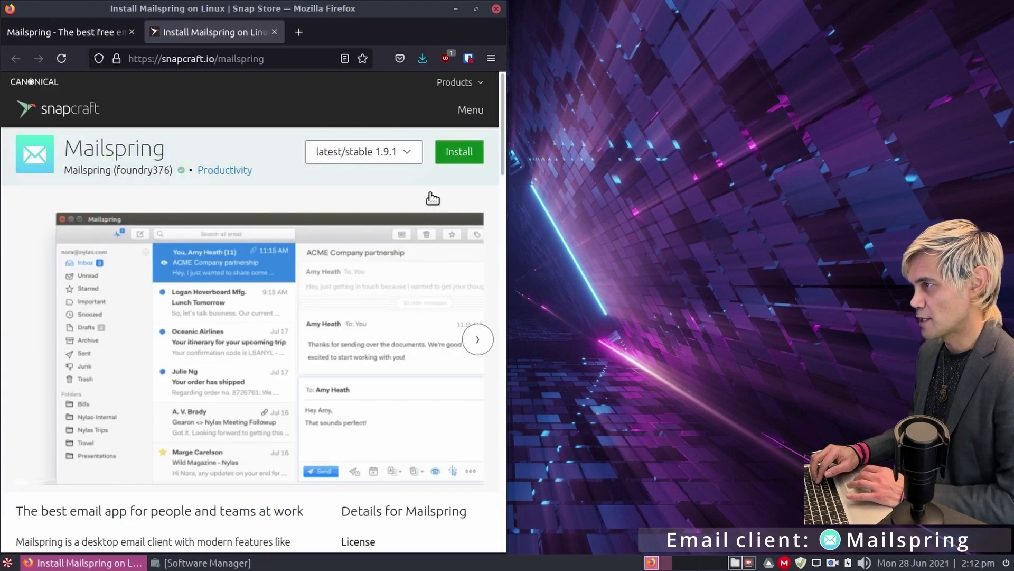
pyautogui.click(461, 153)
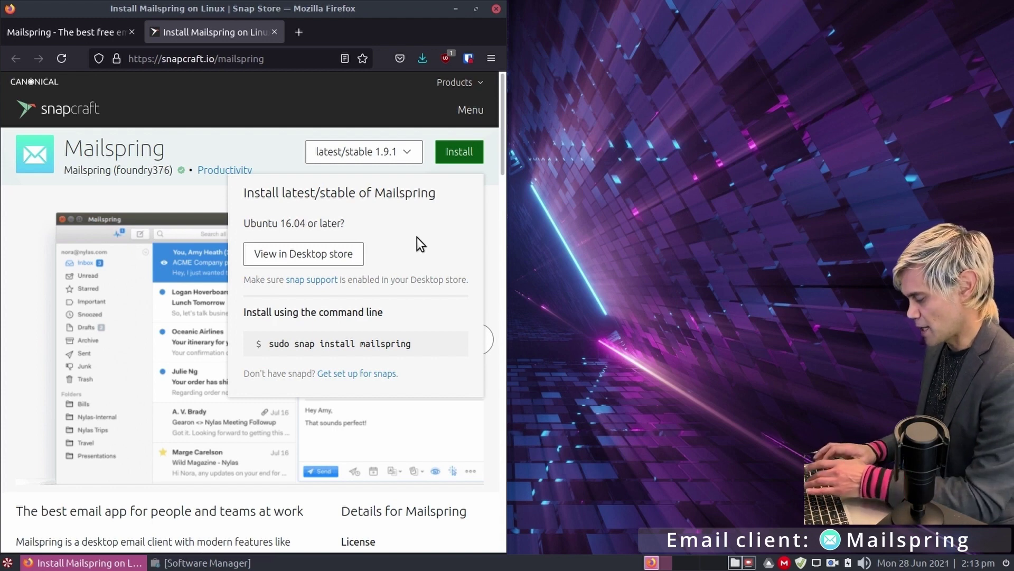
# - Open a terminal on the right half and copy the 'sudo snap install mailspring' command
pyautogui.hotkey('ctrl', 'alt', 't')
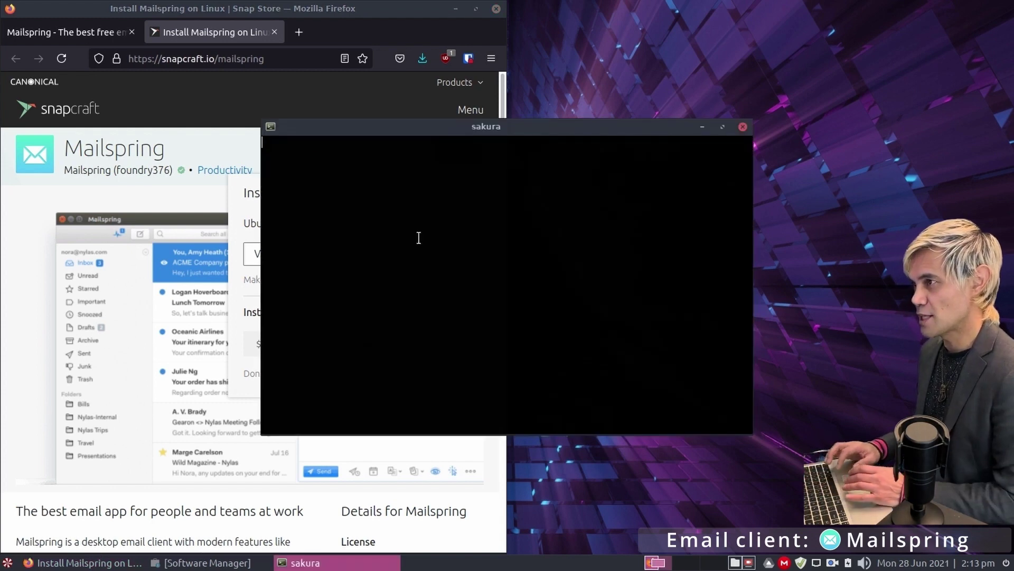
pyautogui.moveTo(401, 127); pyautogui.dragTo(1009, 228)
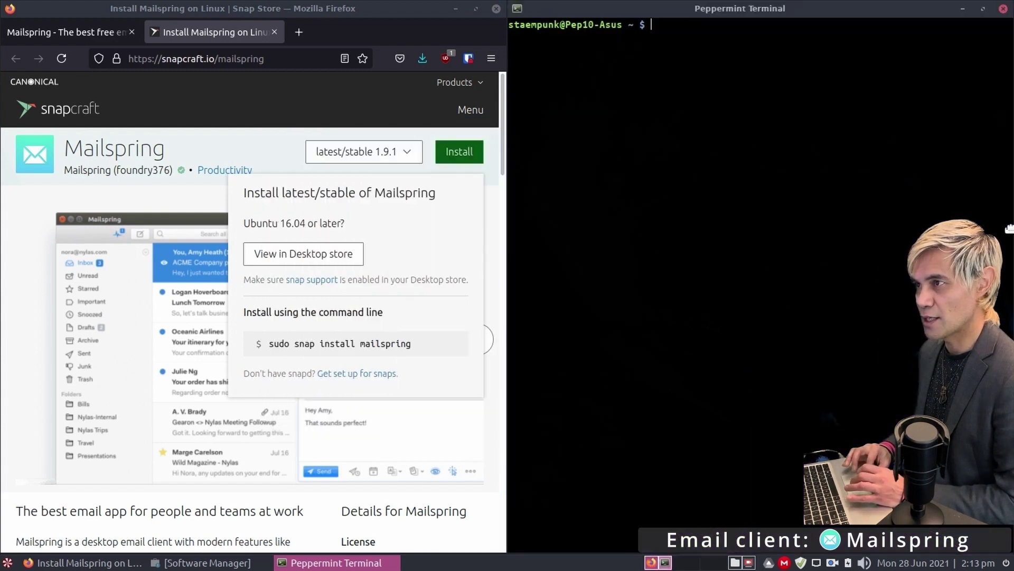
pyautogui.click(430, 354)
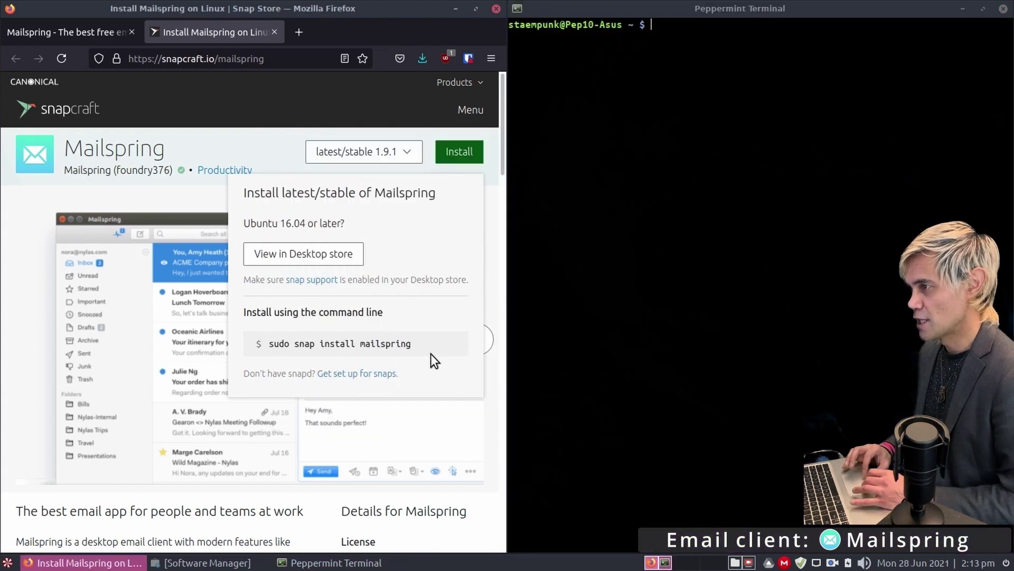
pyautogui.doubleClick(404, 344)
pyautogui.tripleClick(404, 344)
pyautogui.rightClick(401, 344)
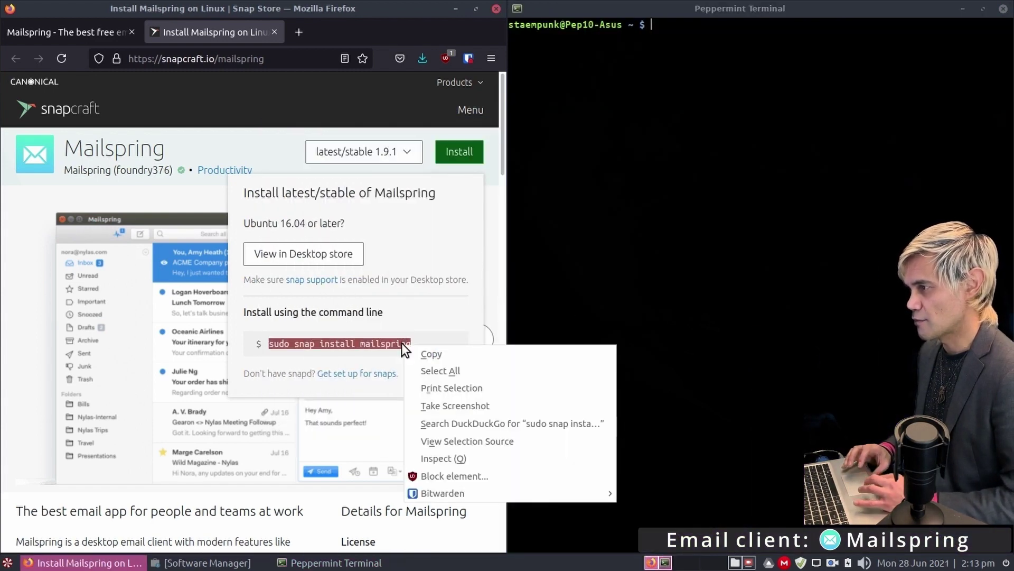
pyautogui.click(444, 352)
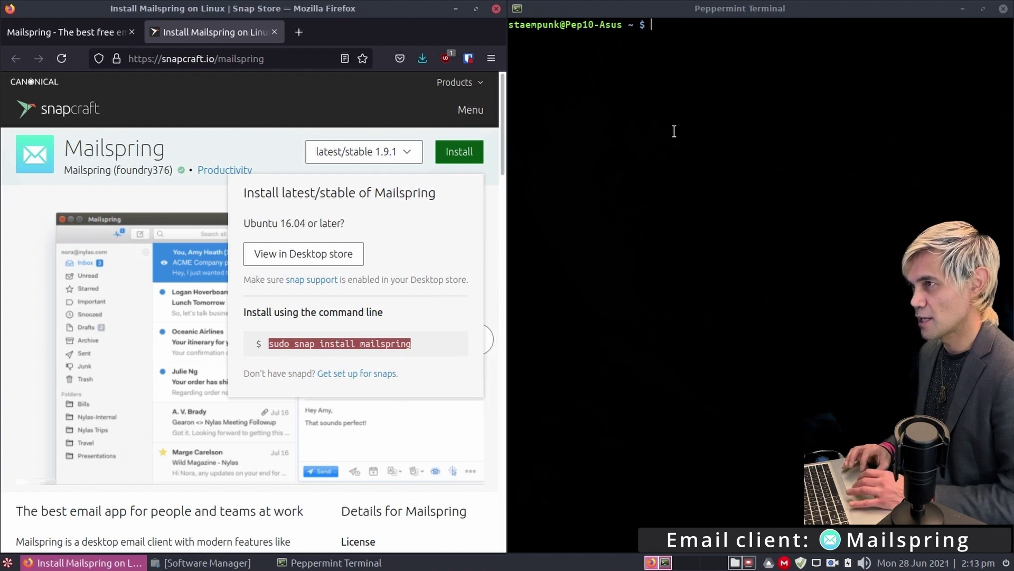
# - Paste and run the command with the sudo password, installing Mailspring 1.9.1
pyautogui.rightClick(736, 85)
pyautogui.click(785, 187)
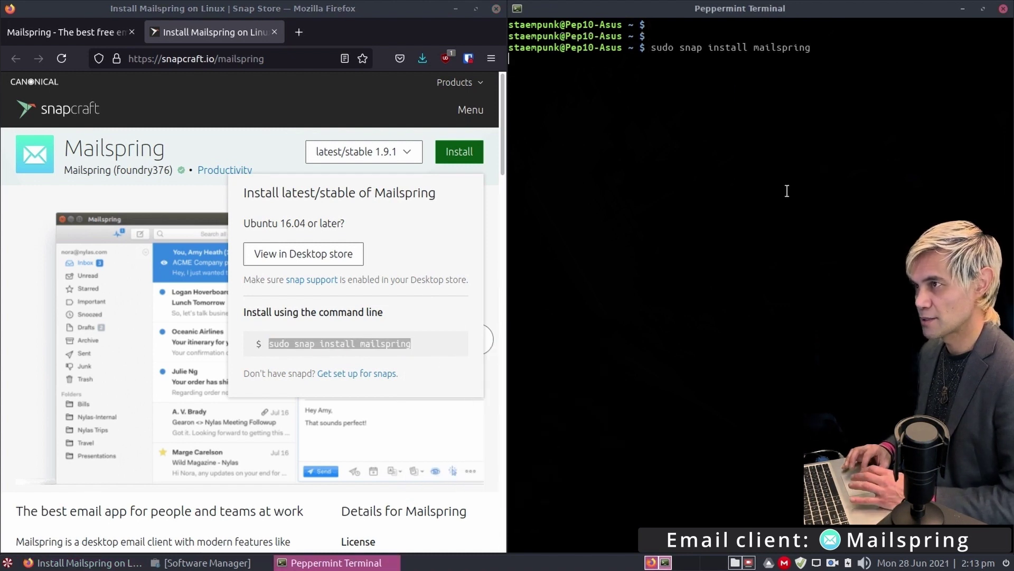
pyautogui.press('Return')
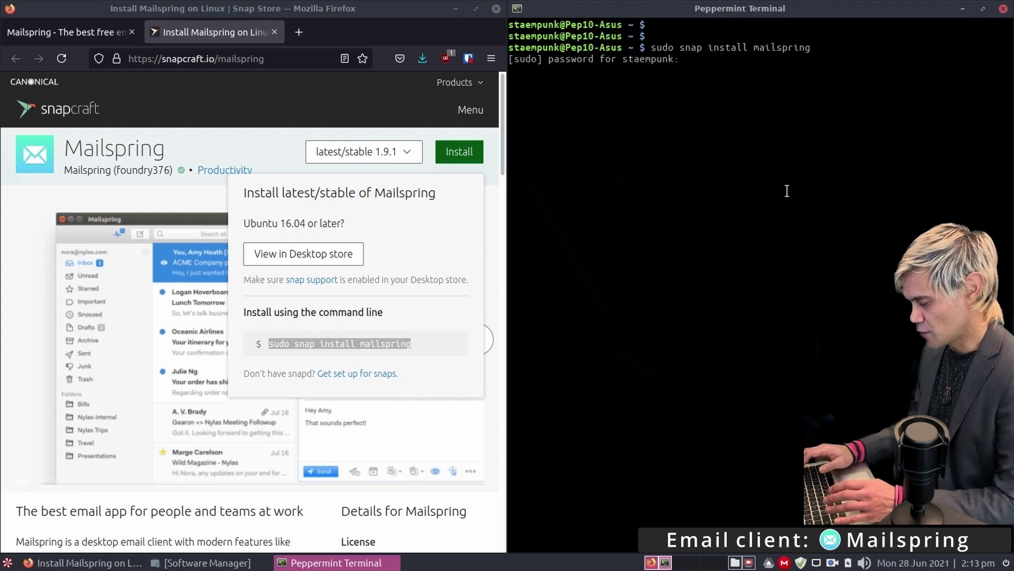
pyautogui.press('Return')
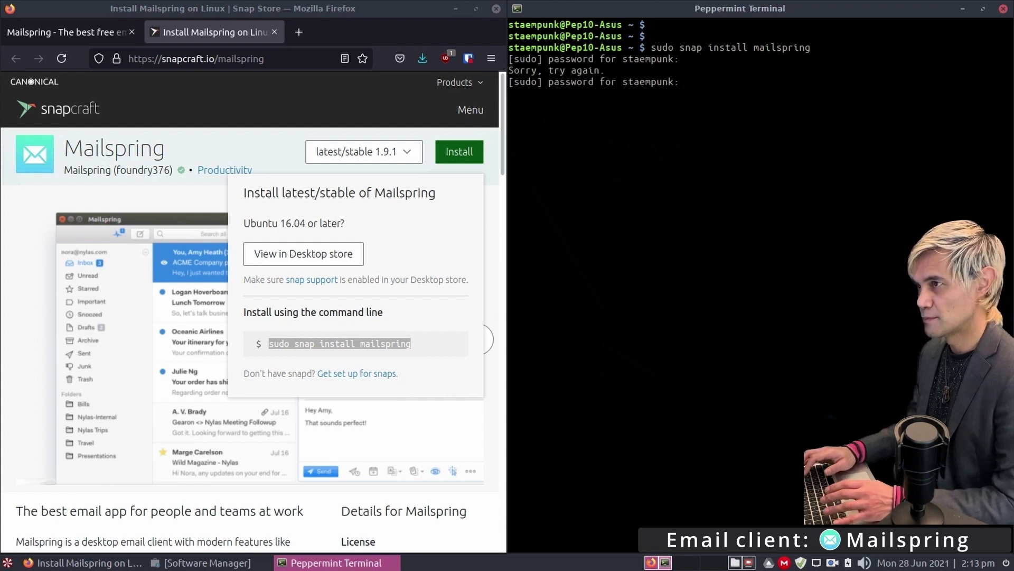
pyautogui.press('Return')
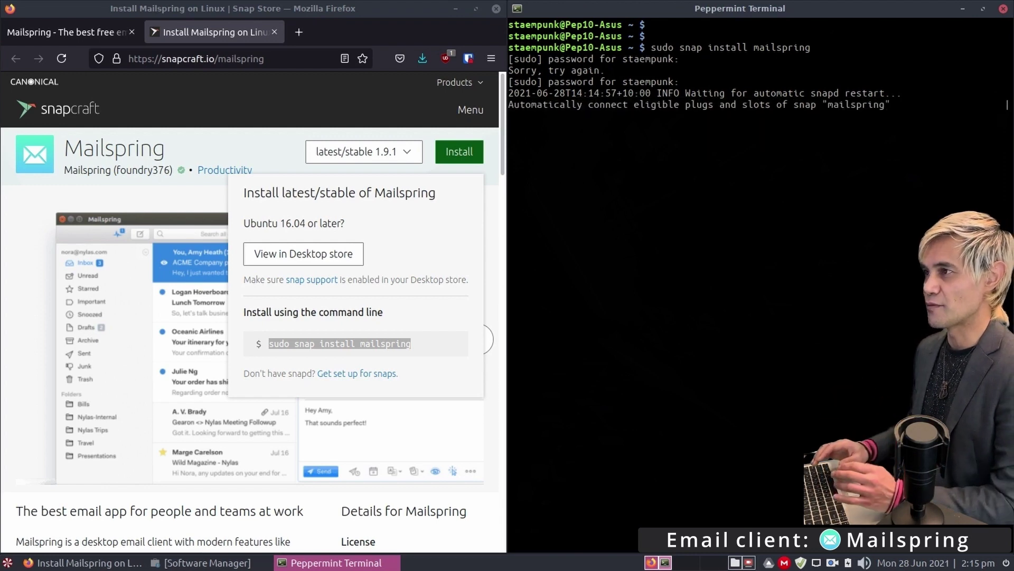
pyautogui.scroll(-6, 189, 277)
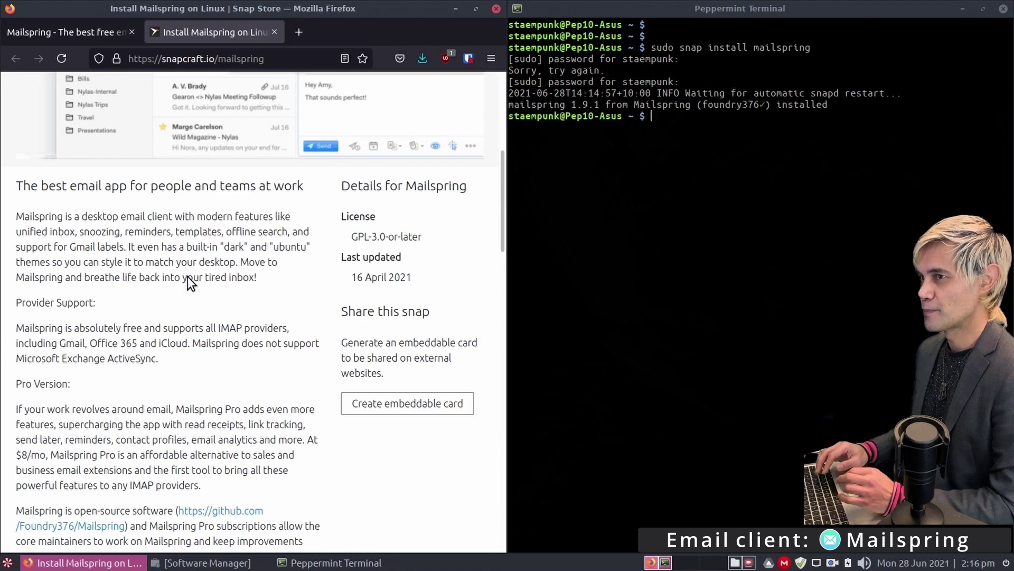
pyautogui.scroll(6, 188, 277)
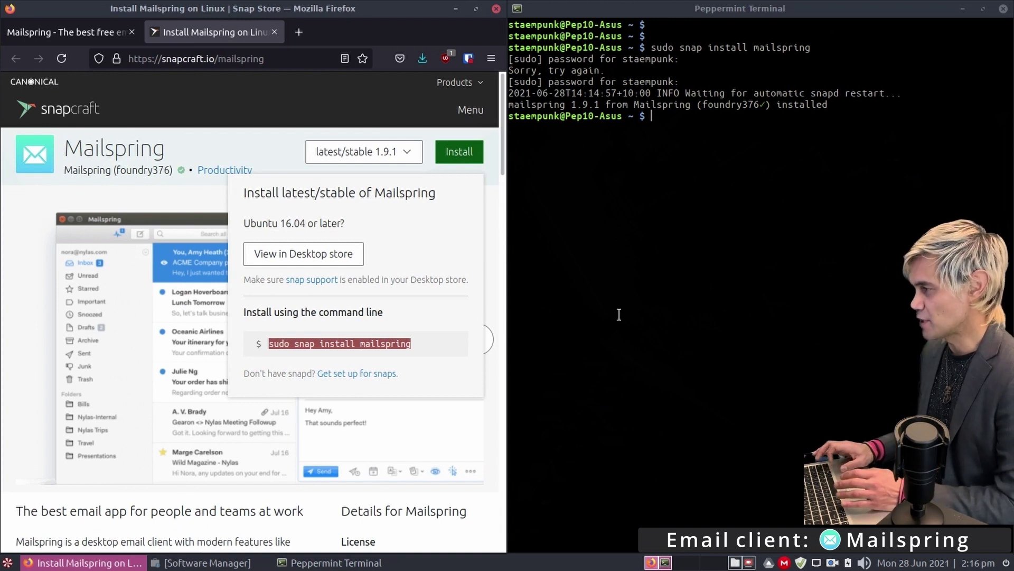
pyautogui.press('super')
pyautogui.press('Escape')
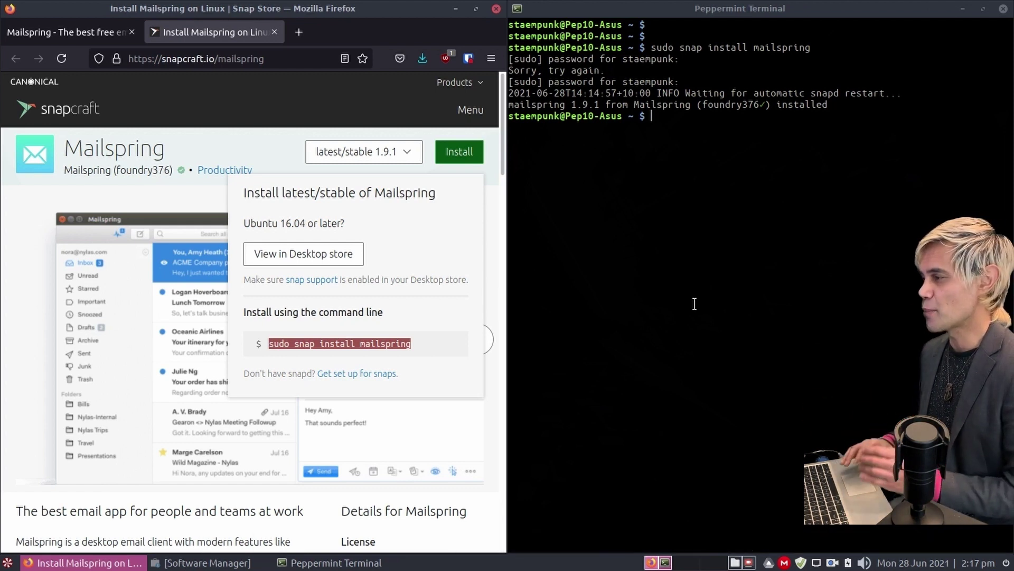
# - Restore Software Manager and search for 'thunderbird' instead of 'evolution'
pyautogui.click(229, 563)
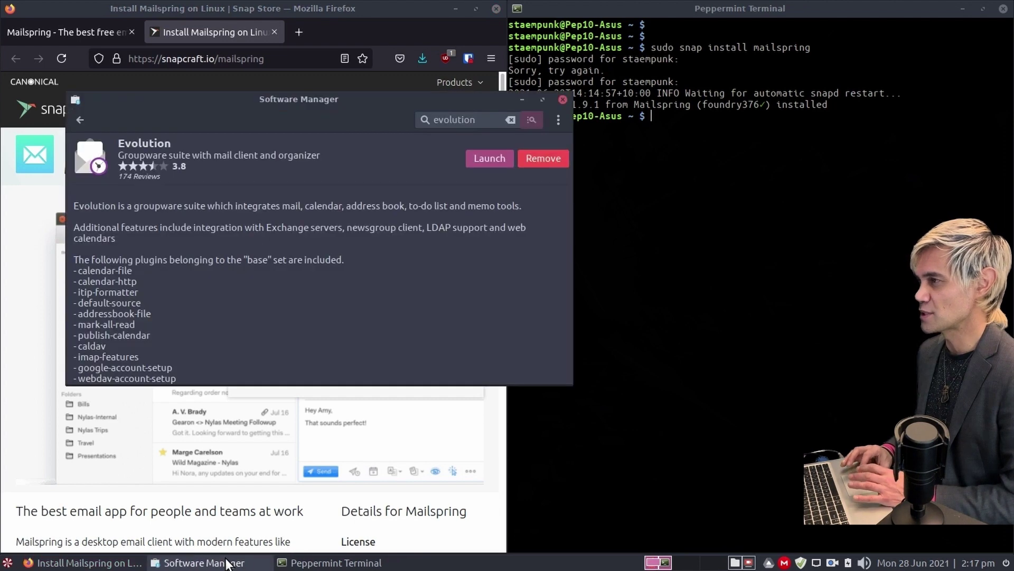
pyautogui.doubleClick(449, 120)
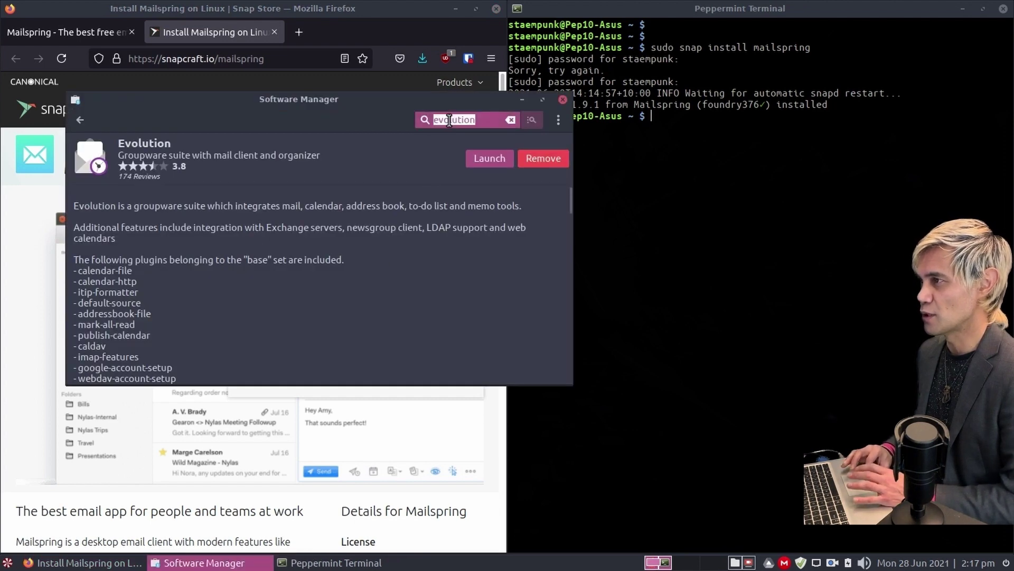
pyautogui.write('thund')
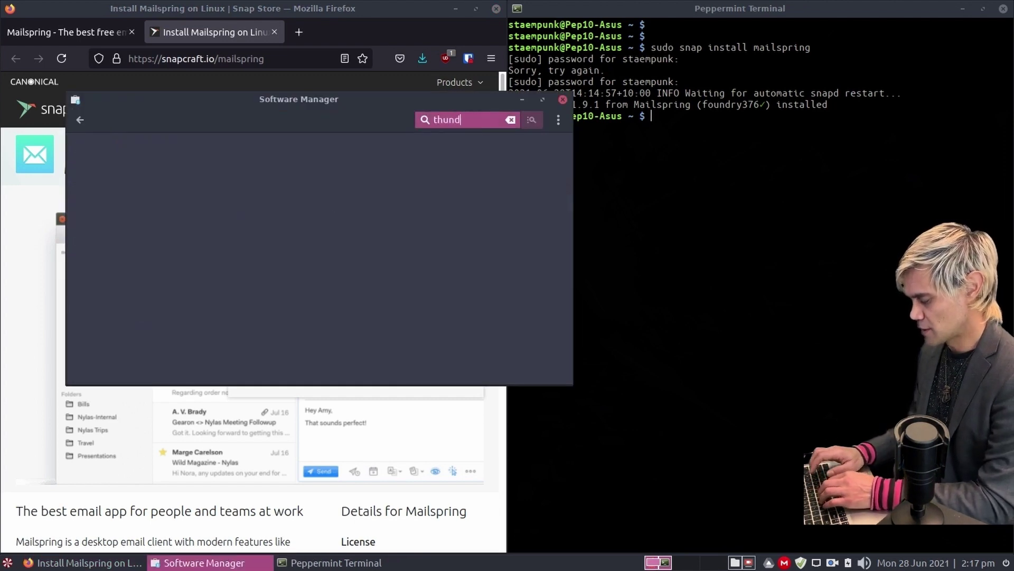
pyautogui.write('erbird')
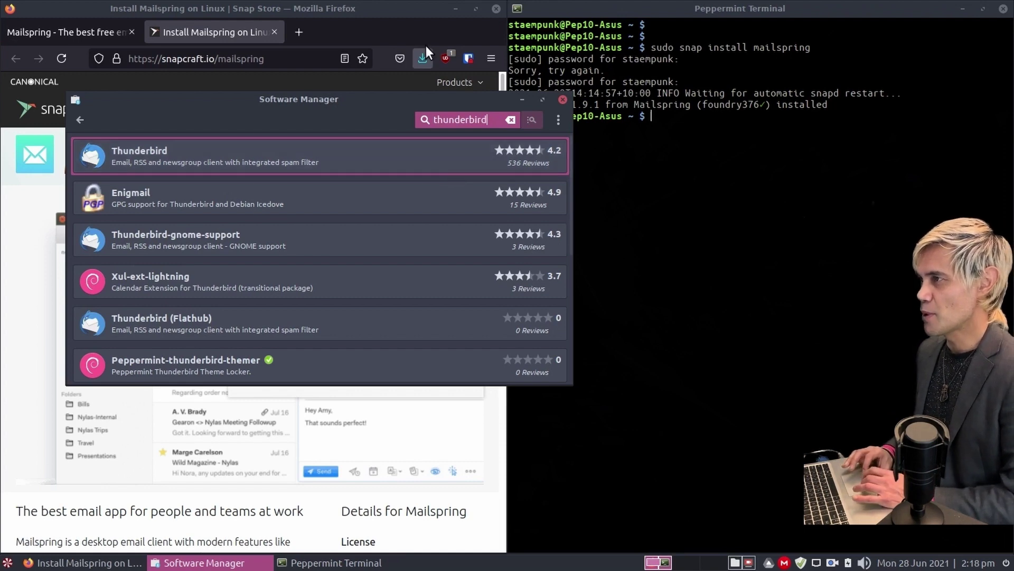
# - Minimize Firefox, close the terminal with exit, and reselect the thunderbird search term
pyautogui.click(454, 8)
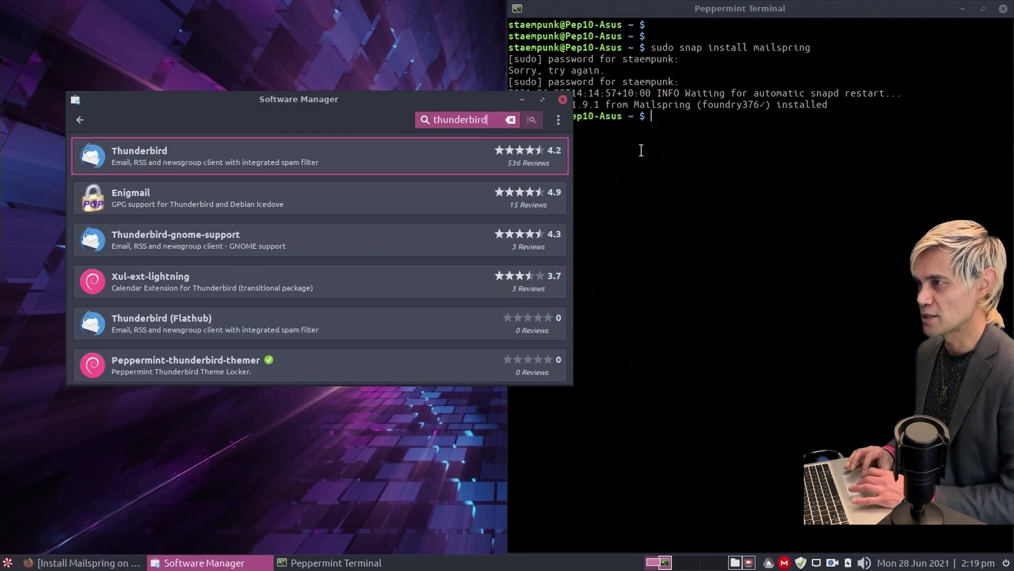
pyautogui.click(729, 184)
pyautogui.write('exit')
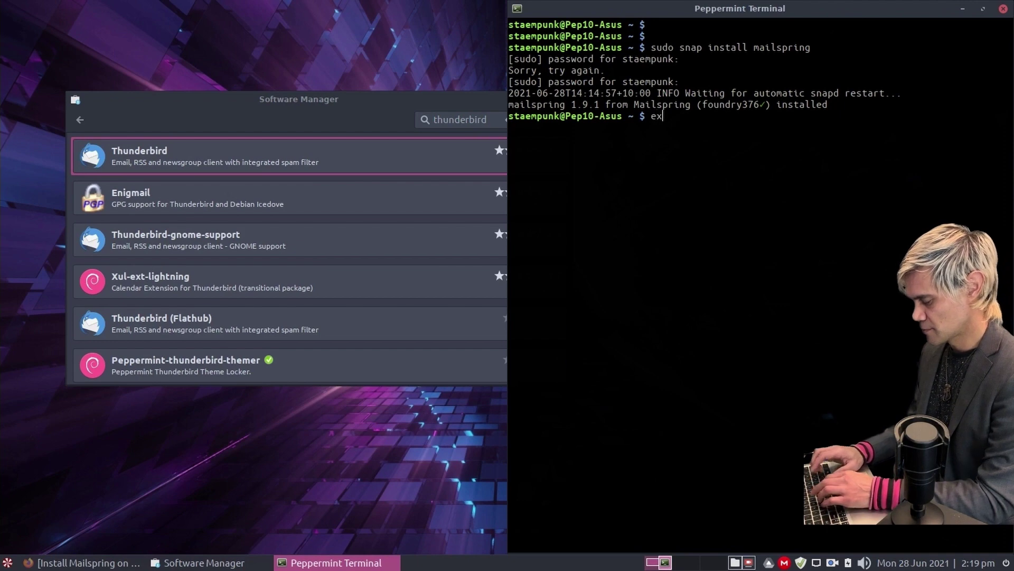
pyautogui.press('Return')
pyautogui.click(463, 120)
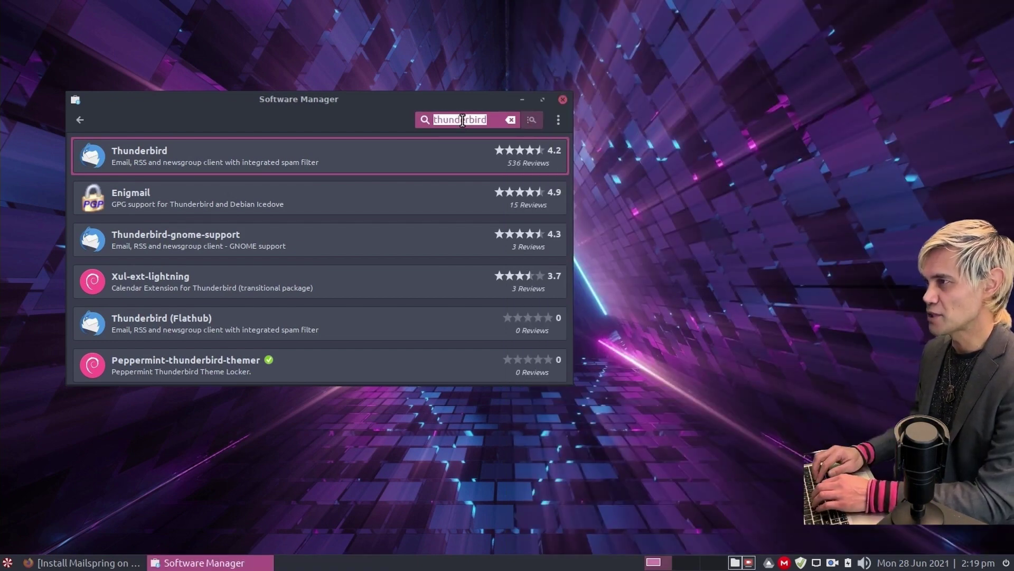
# - Search 'libre office' and install the LibreOffice metapackage with its extra packages, authorising with the password
pyautogui.write('l')
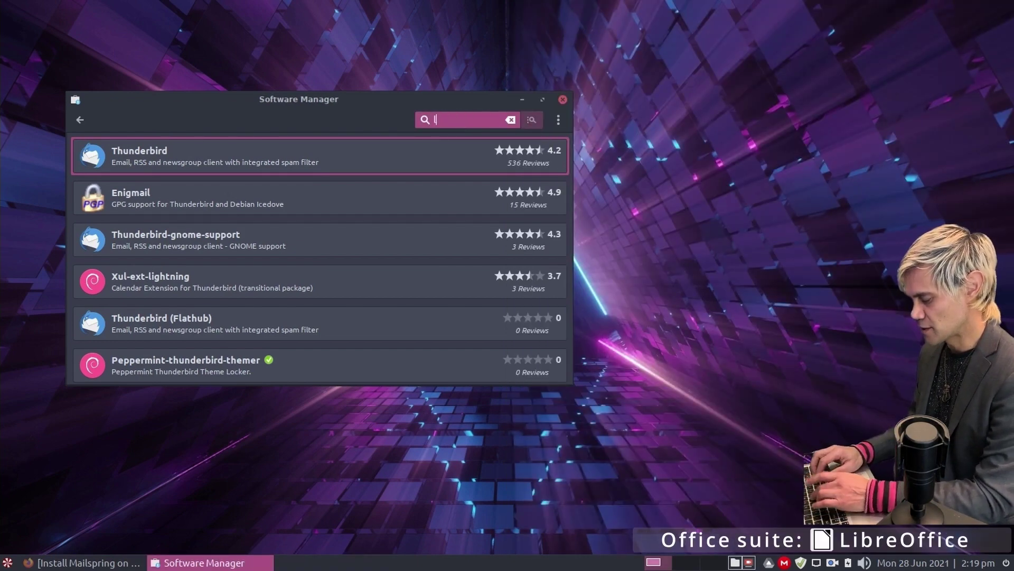
pyautogui.write('ibre office')
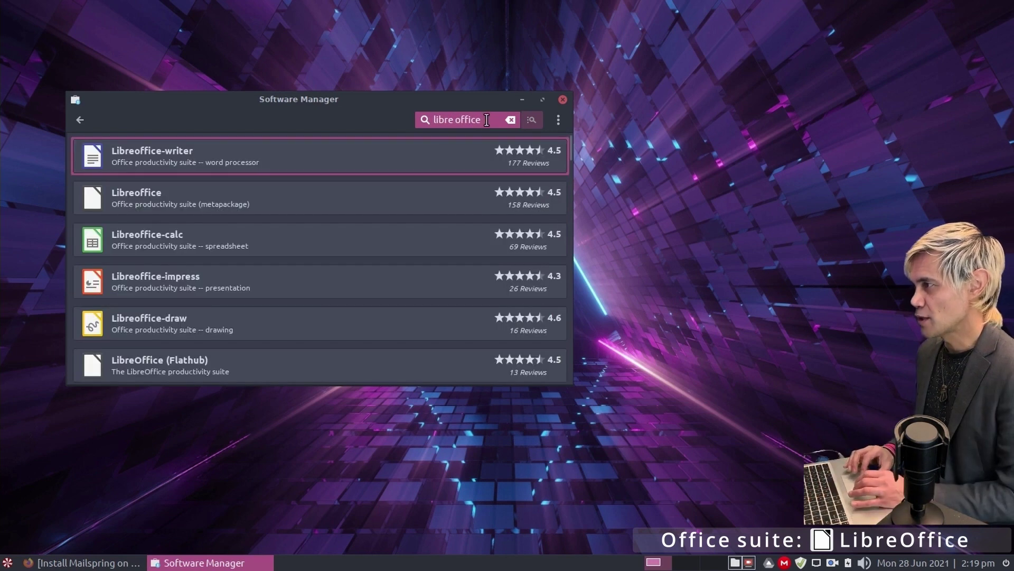
pyautogui.click(281, 199)
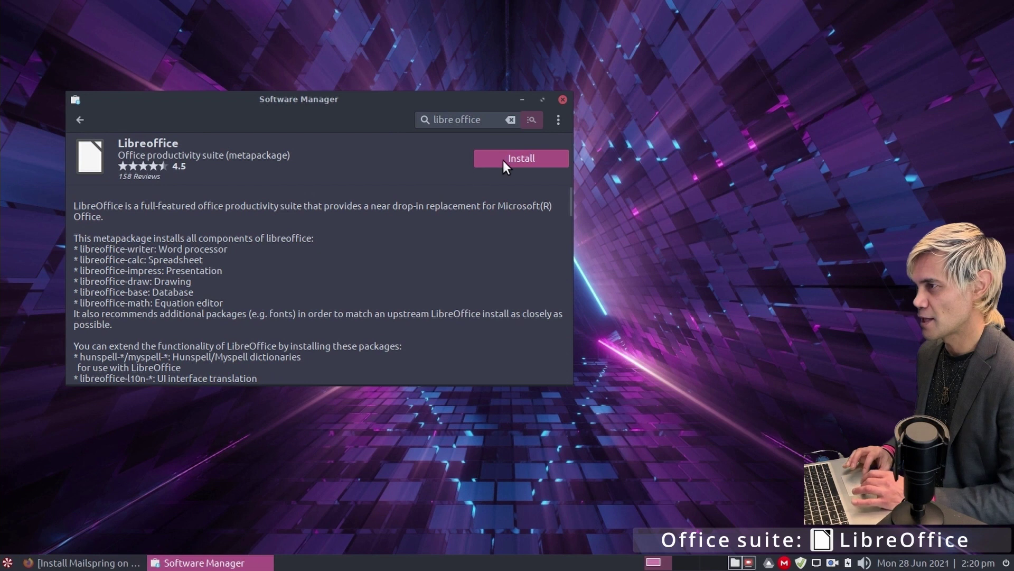
pyautogui.click(508, 158)
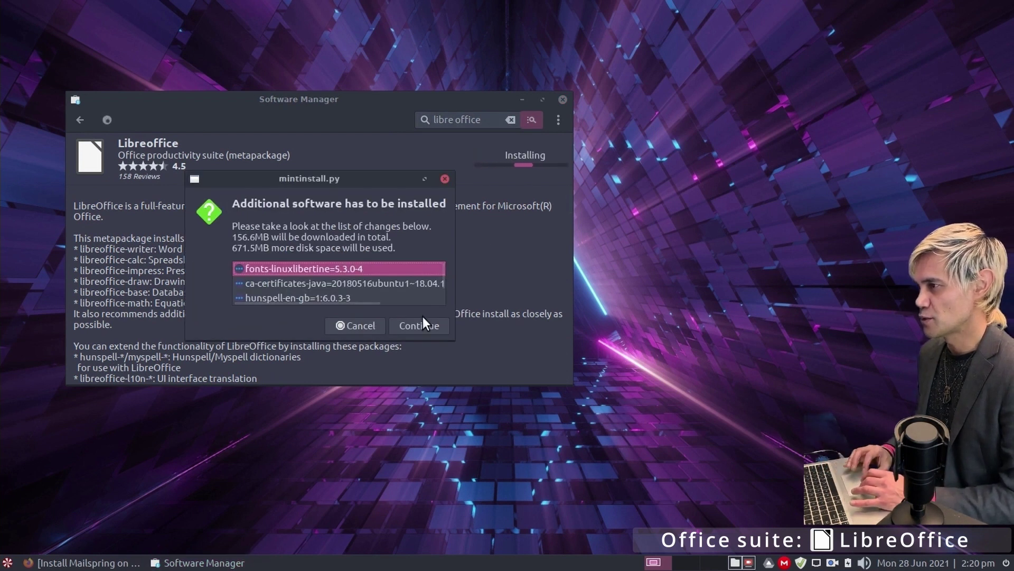
pyautogui.click(414, 324)
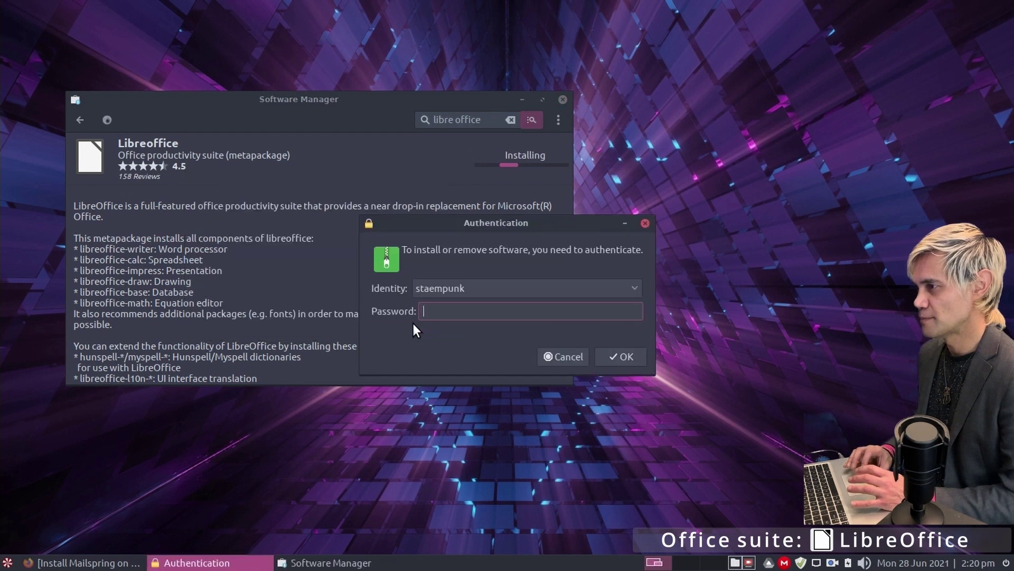
pyautogui.write('••••••••')
pyautogui.press('Return')
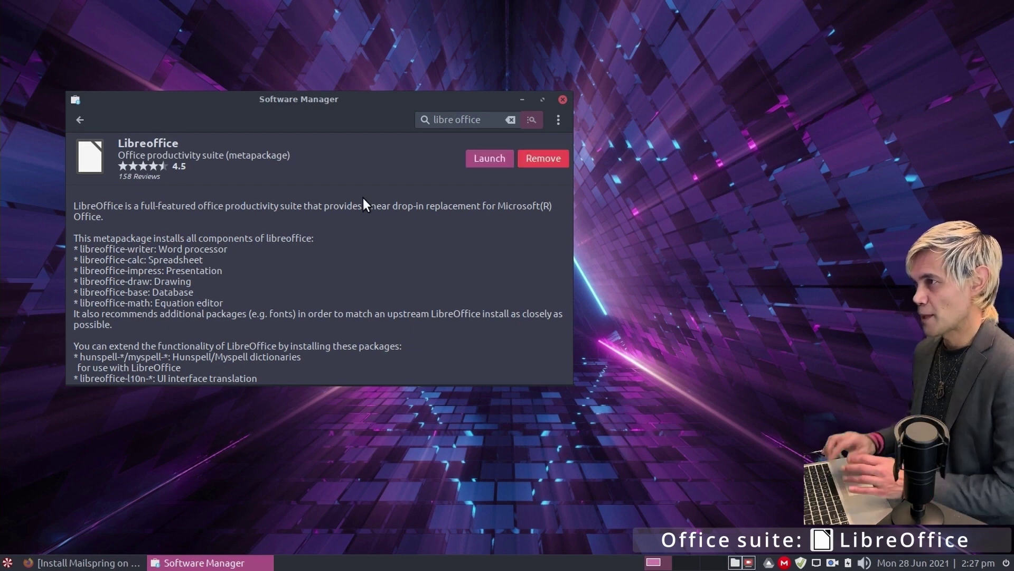
pyautogui.click(522, 100)
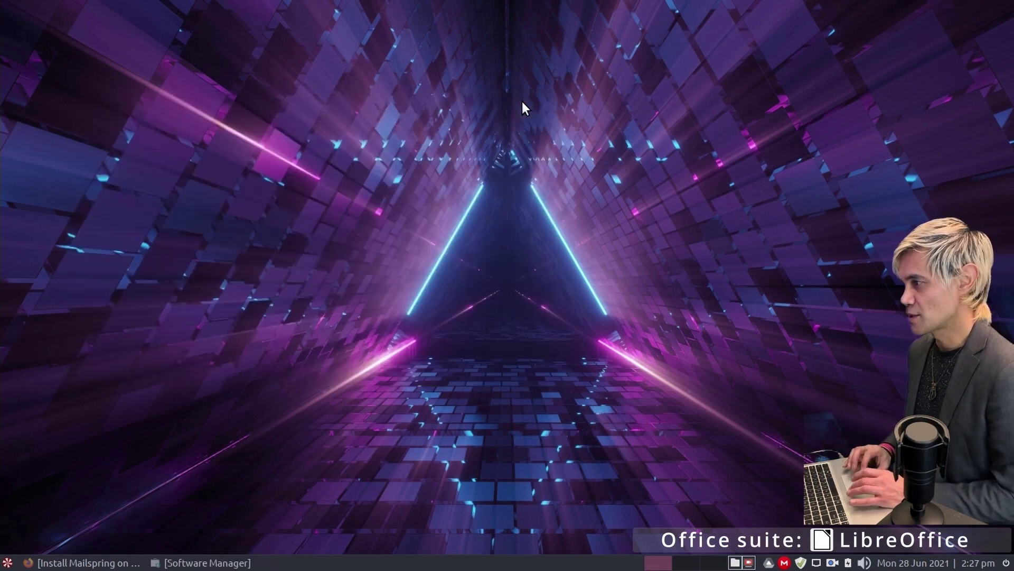
# - Search the app menu for 'lib' and add LibreOffice to the favourites
pyautogui.click(7, 563)
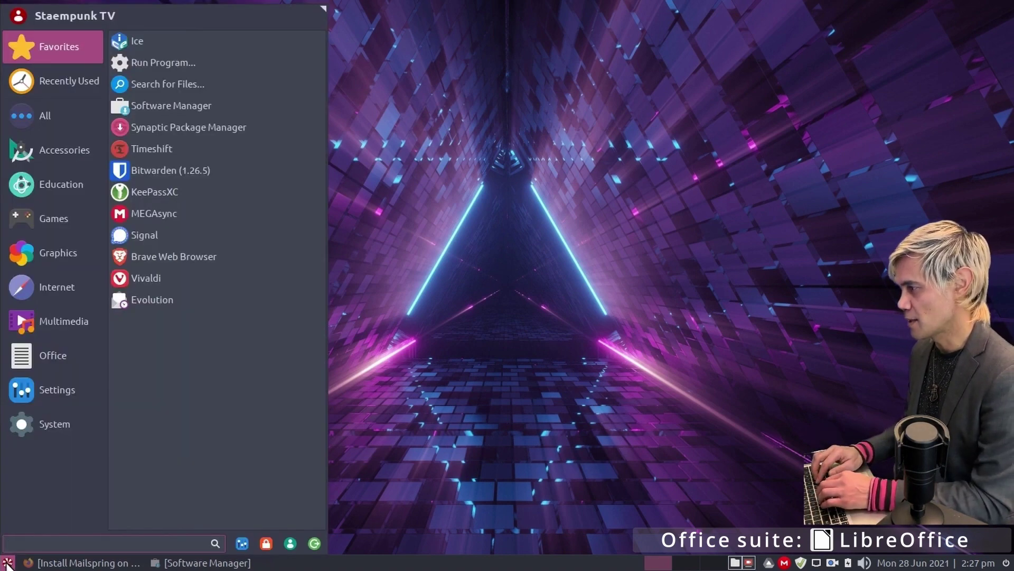
pyautogui.write('lib')
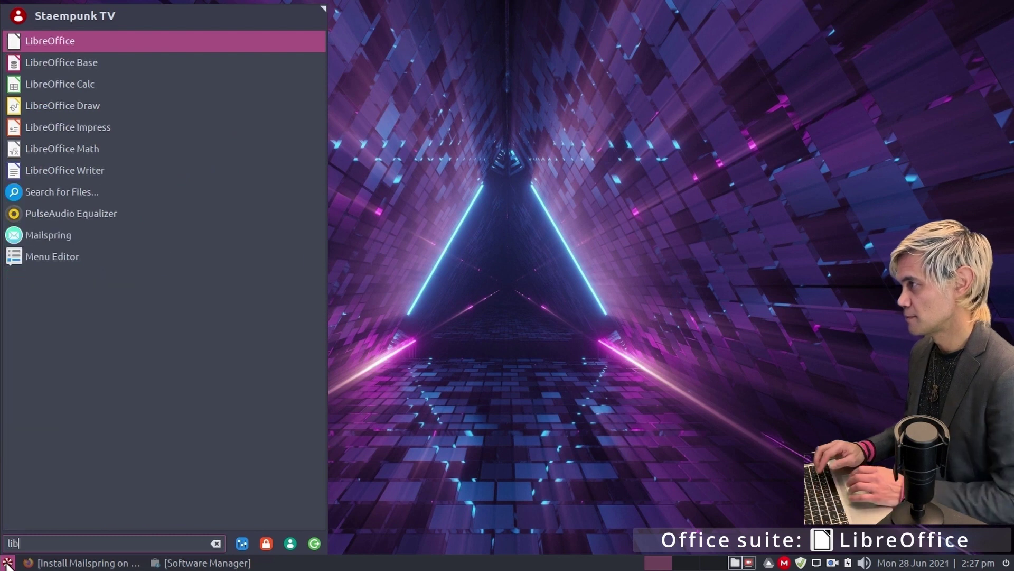
pyautogui.rightClick(76, 41)
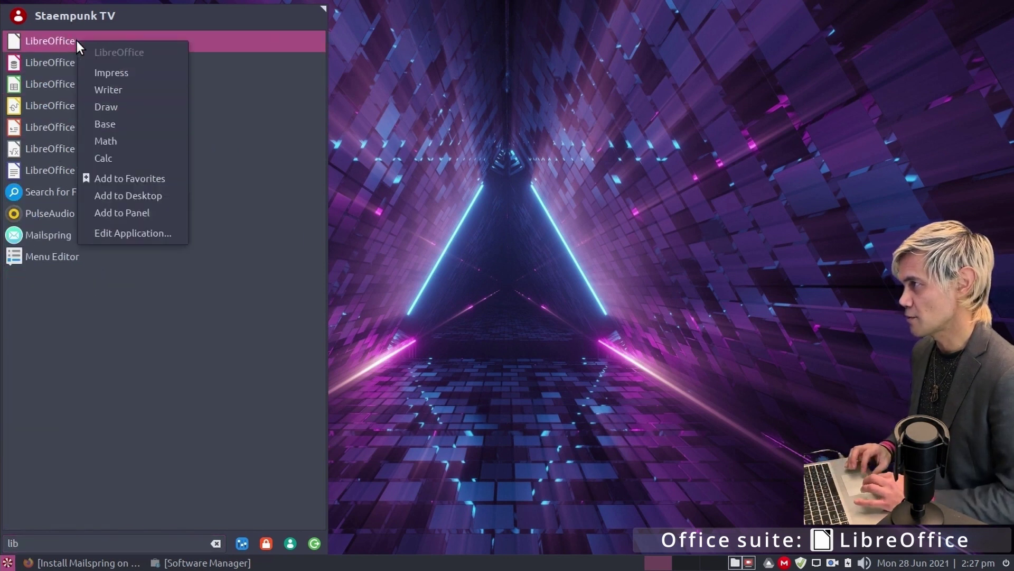
pyautogui.click(155, 177)
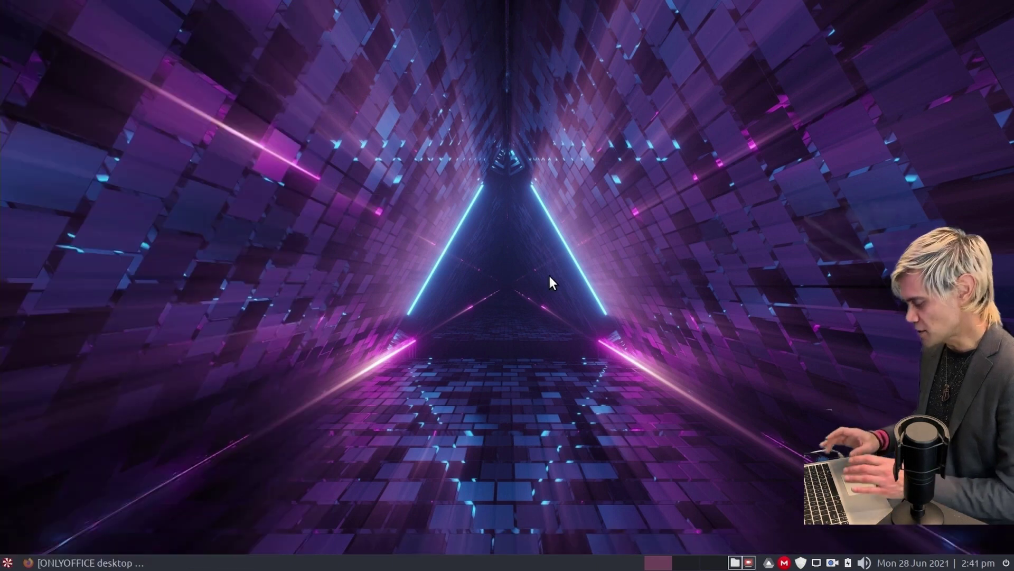
# - Launch LibreOffice Draw from the menu's Office category
pyautogui.press('super')
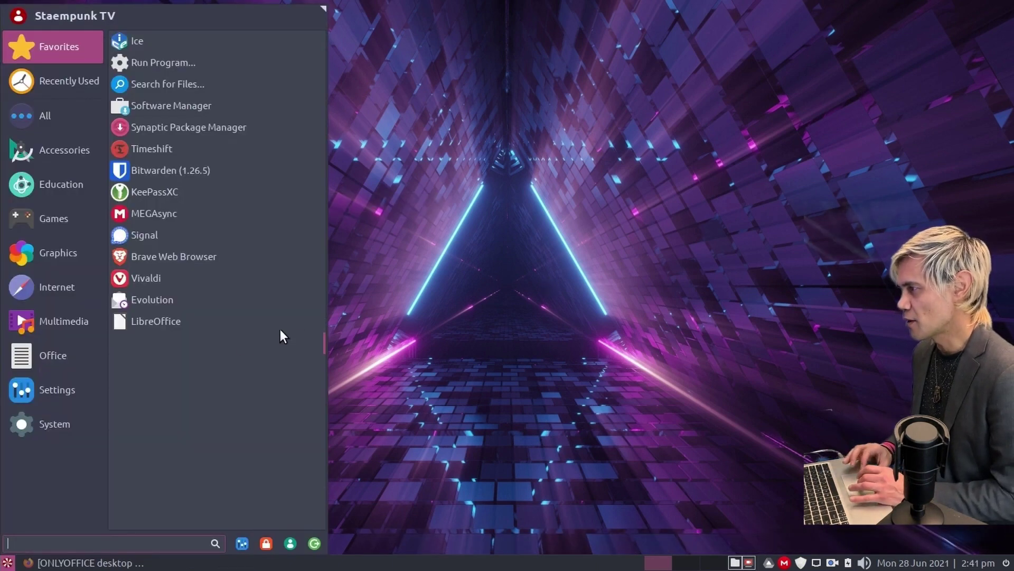
pyautogui.click(49, 361)
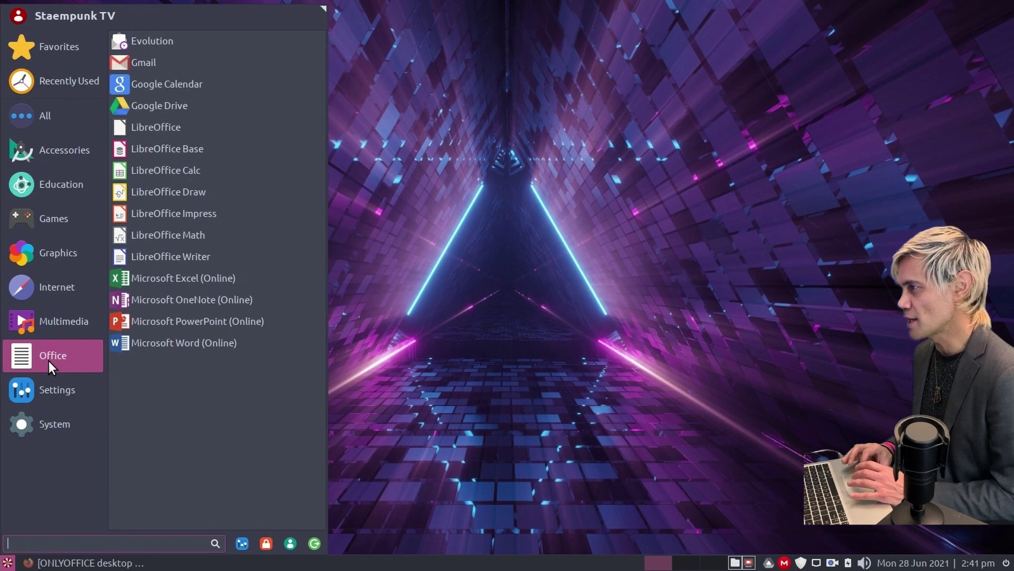
pyautogui.click(211, 192)
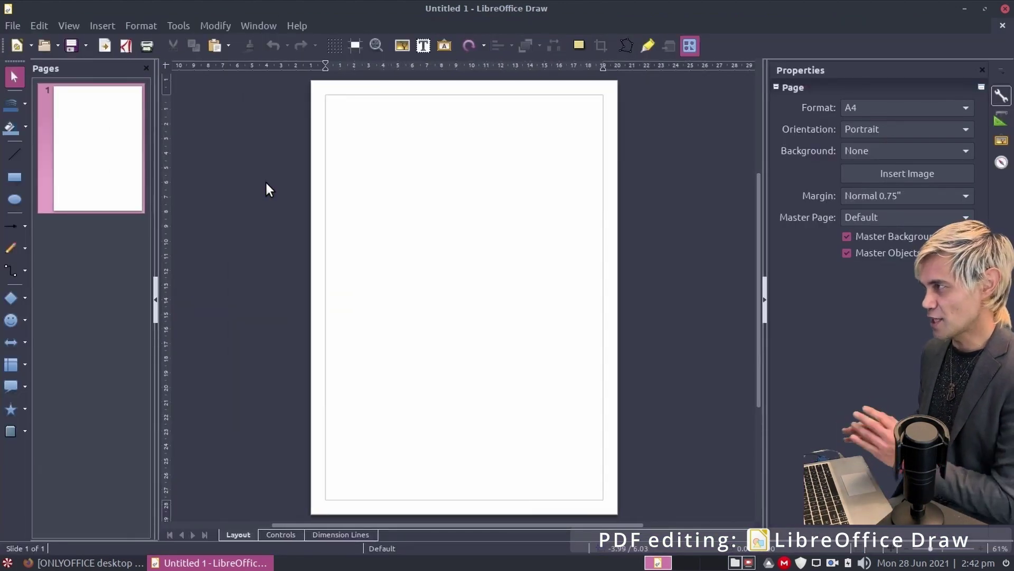
# - Open The-Secret-to-Building-your-YouTube-Audience.pdf from the Random folder in Draw
pyautogui.click(11, 25)
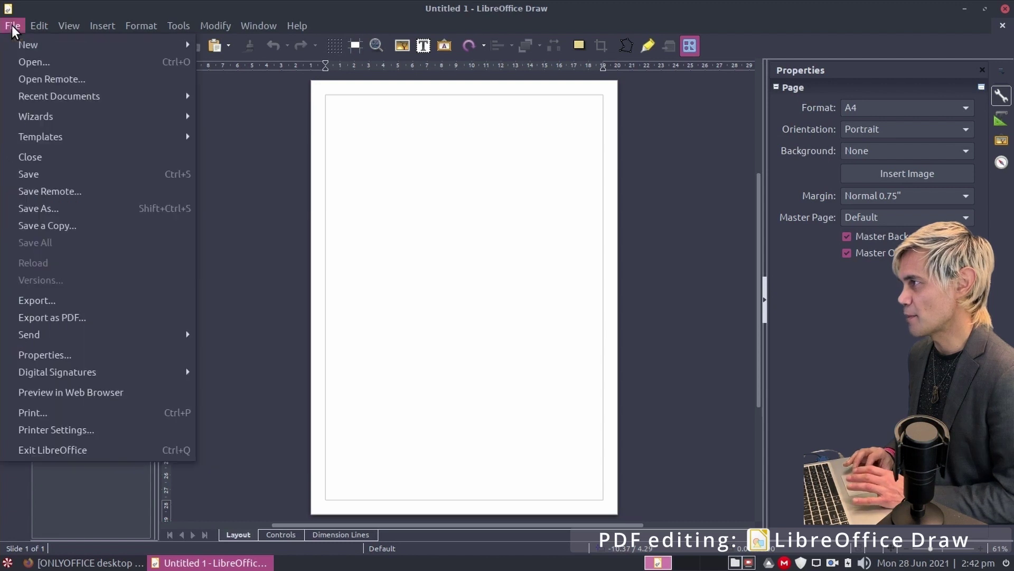
pyautogui.click(33, 61)
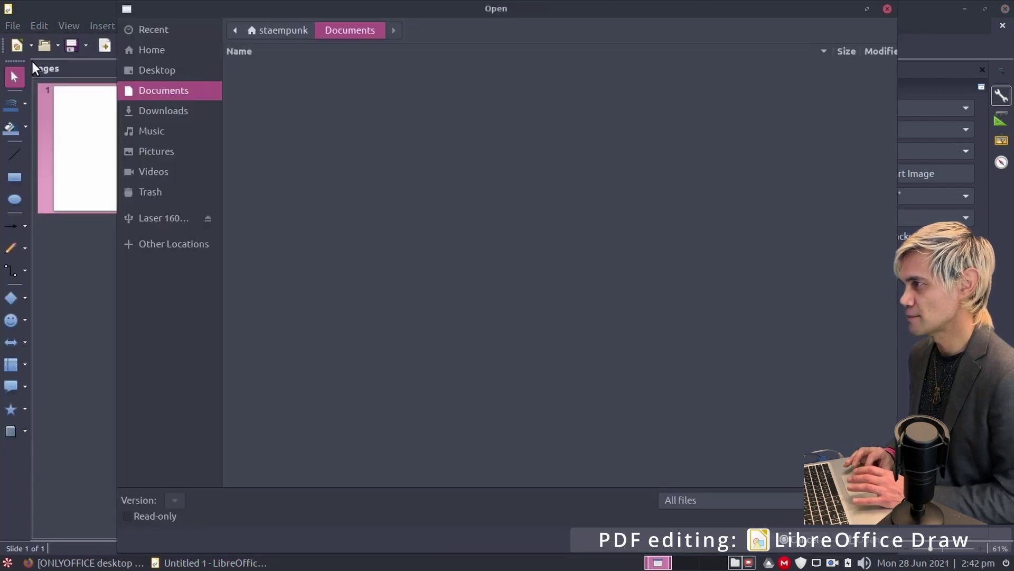
pyautogui.click(159, 50)
pyautogui.doubleClick(232, 181)
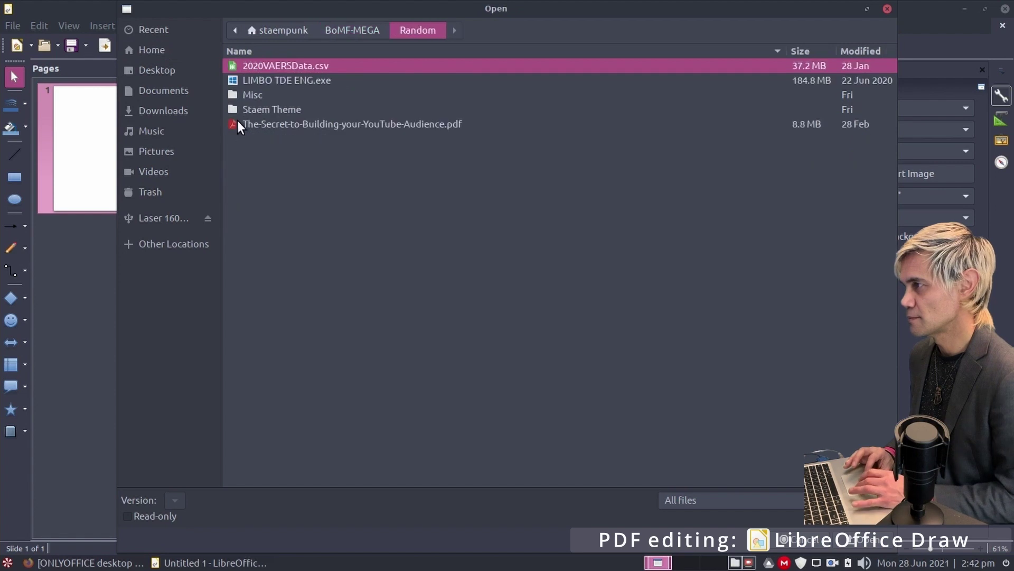
pyautogui.doubleClick(237, 120)
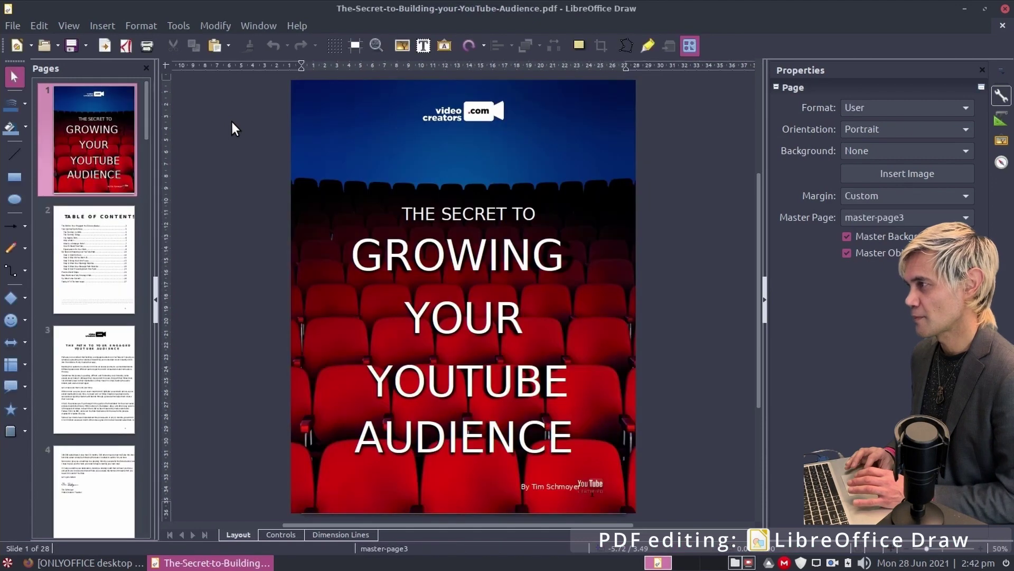
# - Copy the IowanOldStyle font name from page 3's first paragraph, then switch to Firefox
pyautogui.click(95, 367)
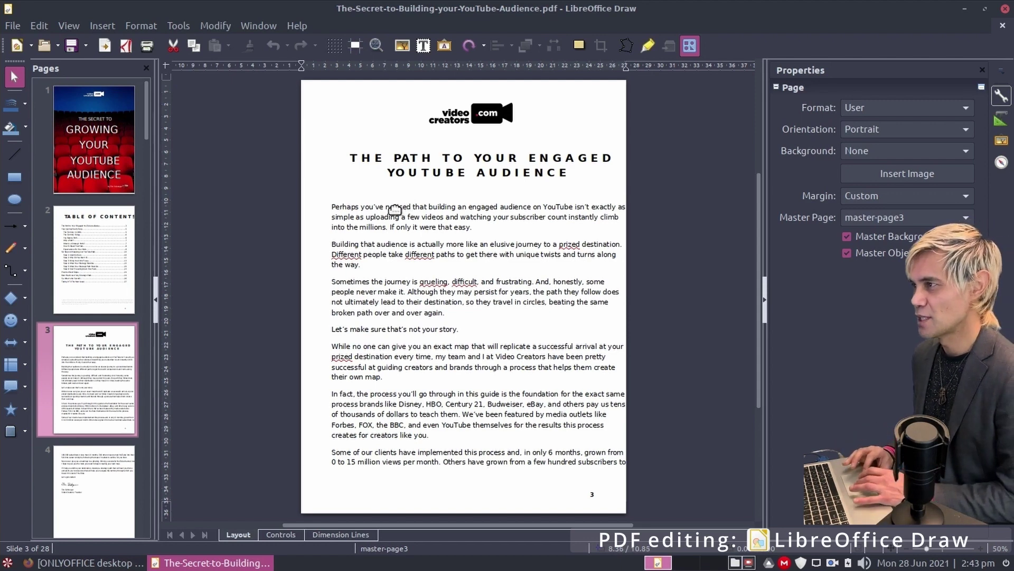
pyautogui.click(404, 205)
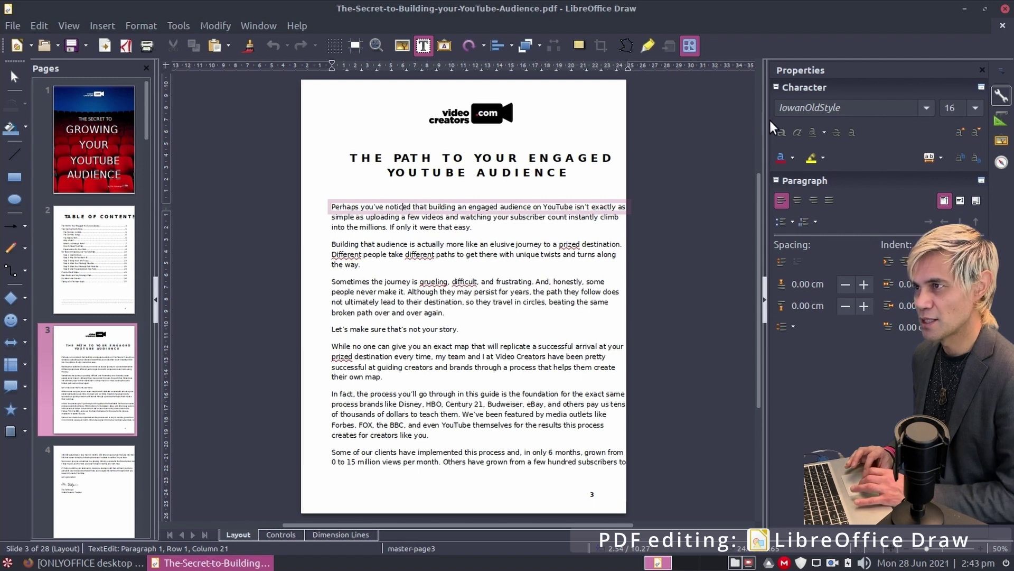
pyautogui.click(840, 108)
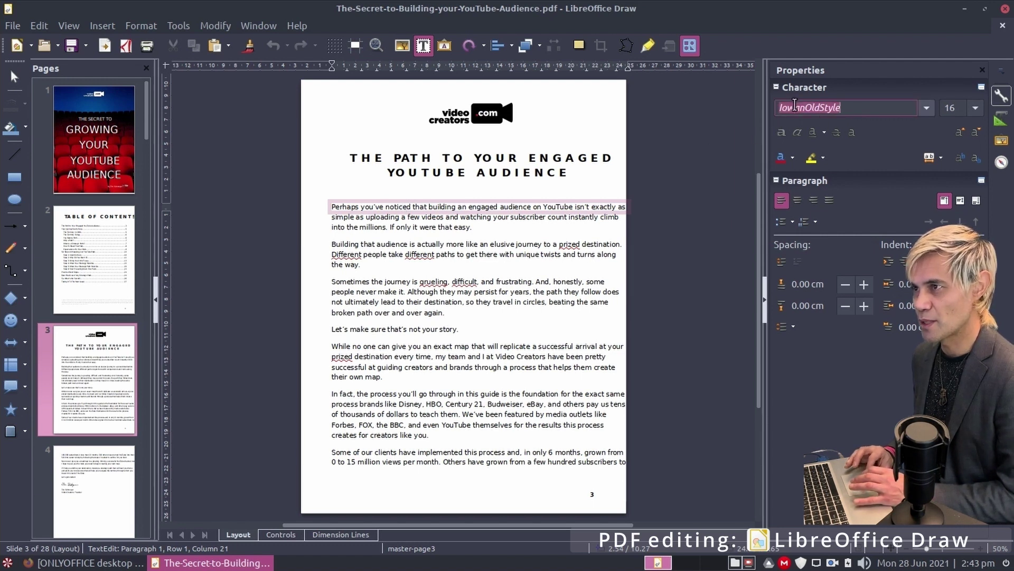
pyautogui.rightClick(792, 109)
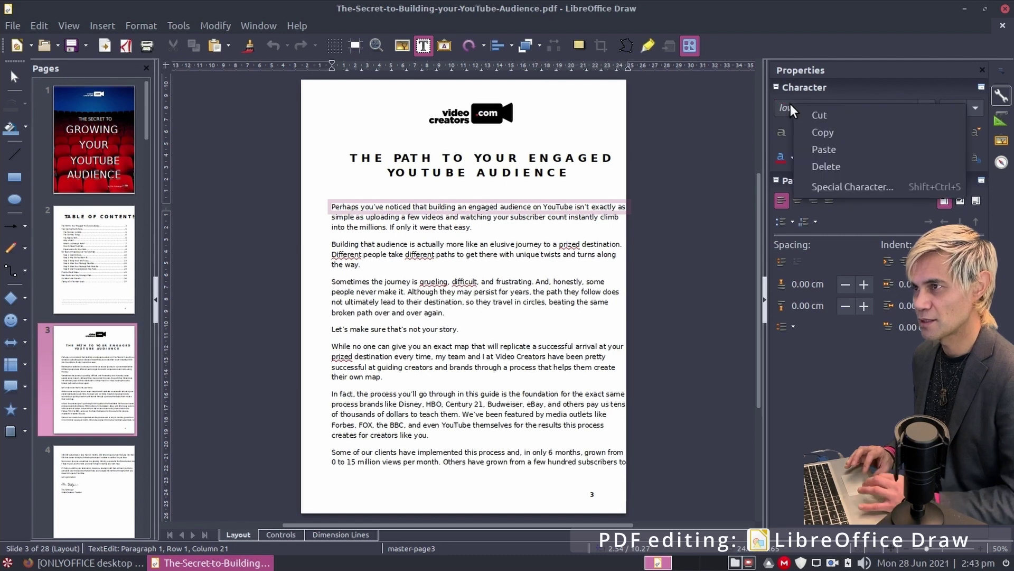
pyautogui.click(822, 133)
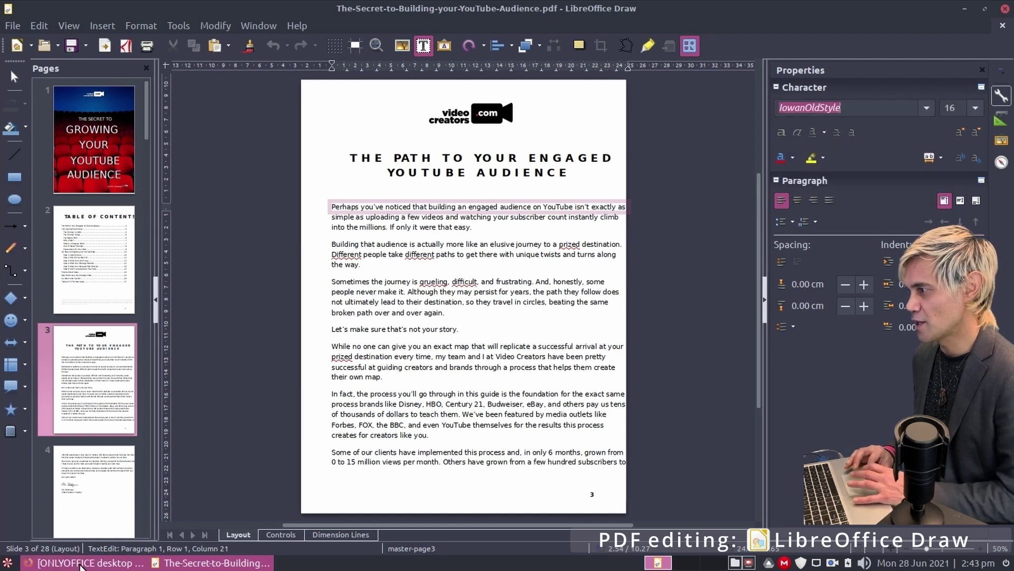
pyautogui.click(84, 562)
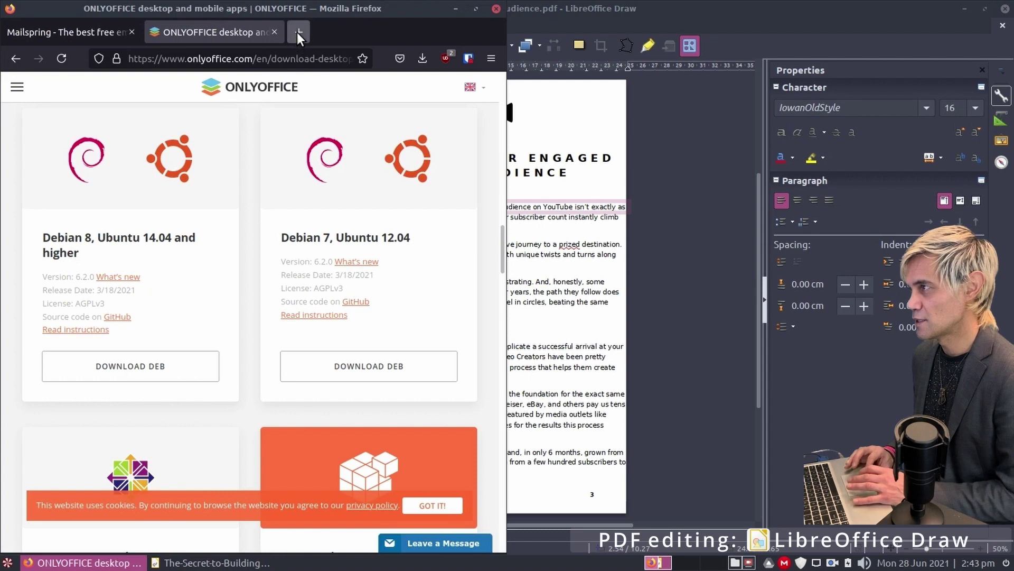
# - Search a new tab for 'download IowanOldStyle free'
pyautogui.click(297, 33)
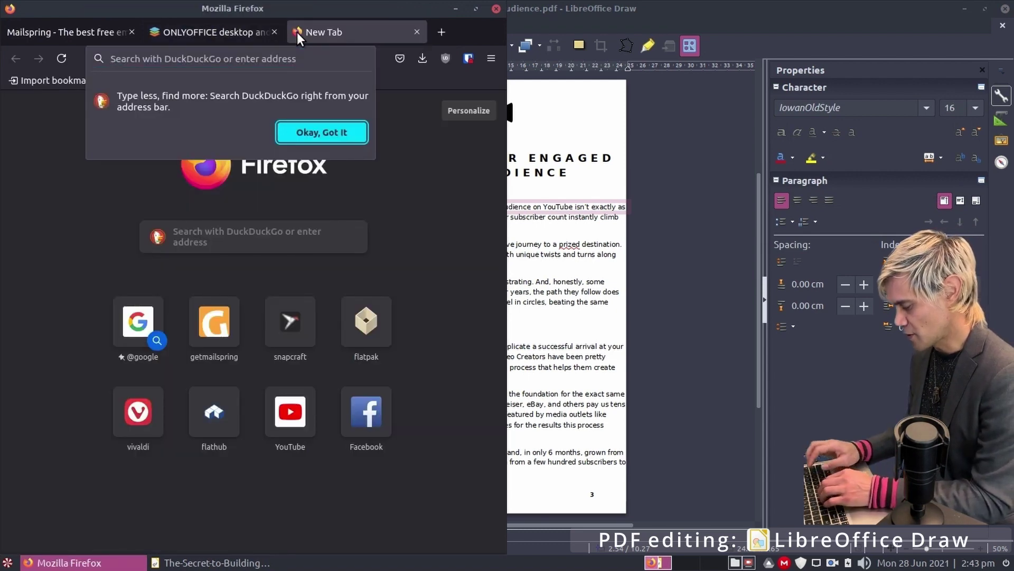
pyautogui.write('download')
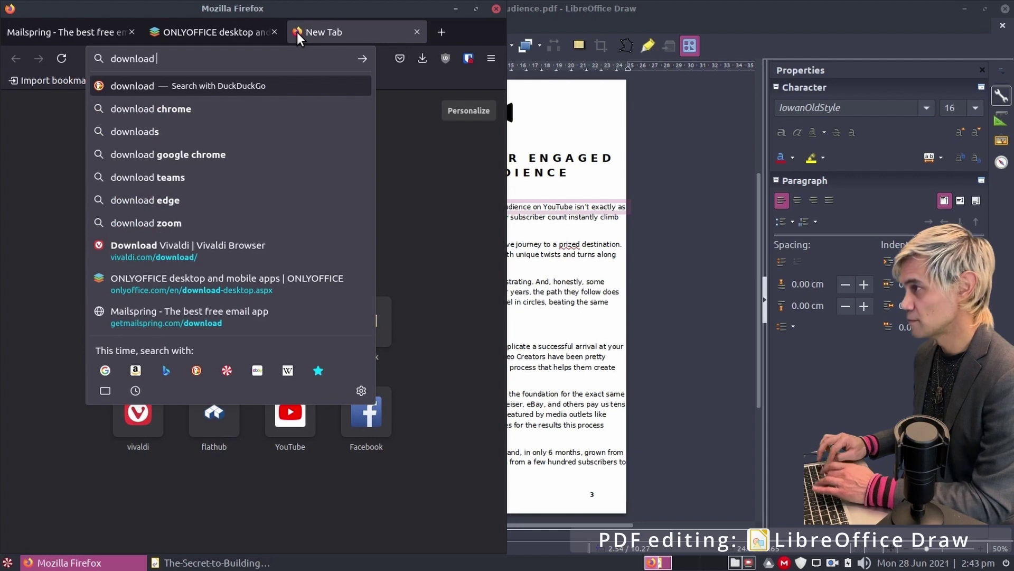
pyautogui.hotkey('ctrl', 'v')
pyautogui.write('free')
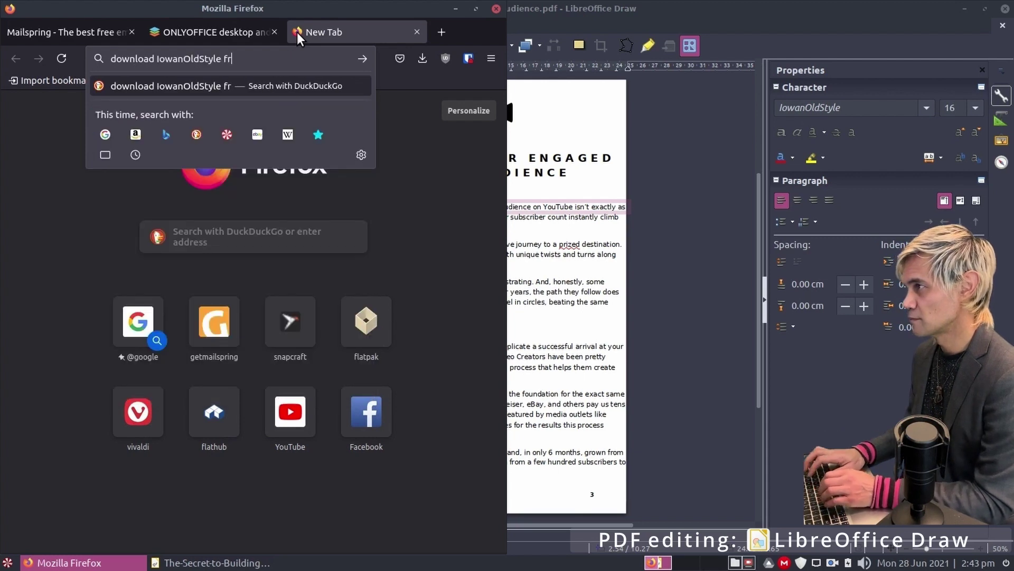
pyautogui.press('Return')
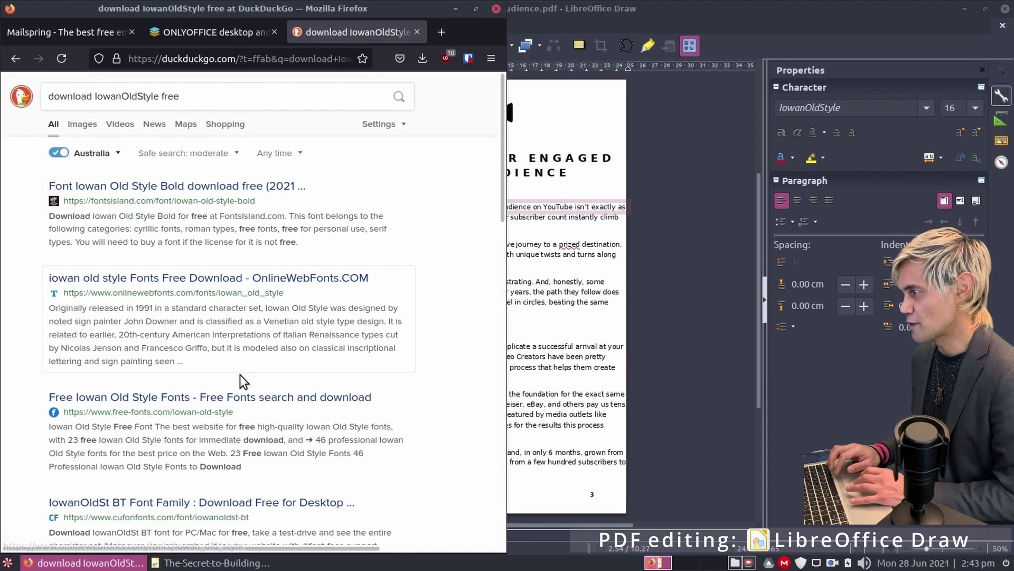
# - Open the free-fonts.com result, save cookie settings, and download Iowan Old Style Bold Italic
pyautogui.click(225, 397)
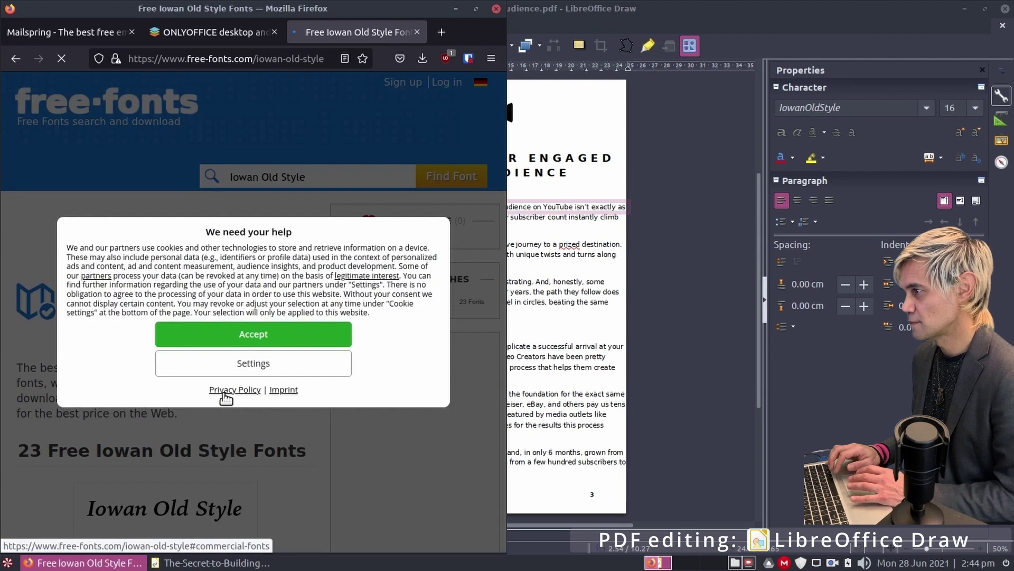
pyautogui.click(242, 362)
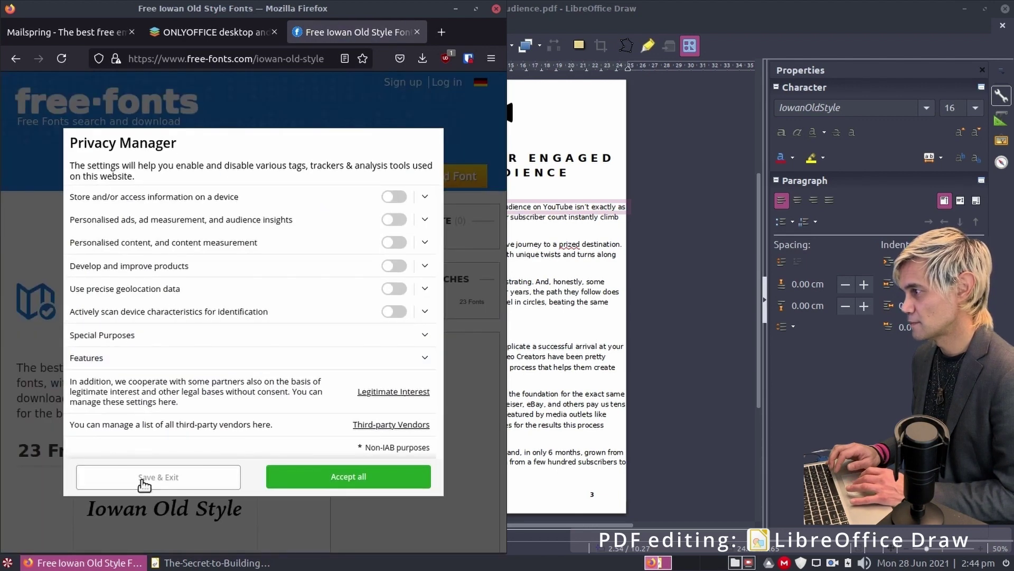
pyautogui.click(151, 478)
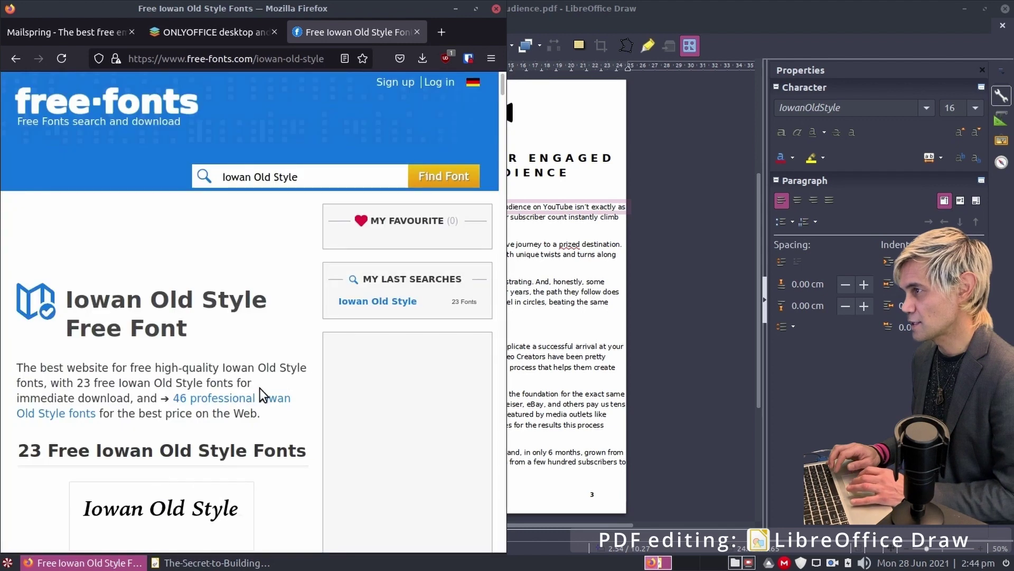
pyautogui.scroll(-3, 259, 387)
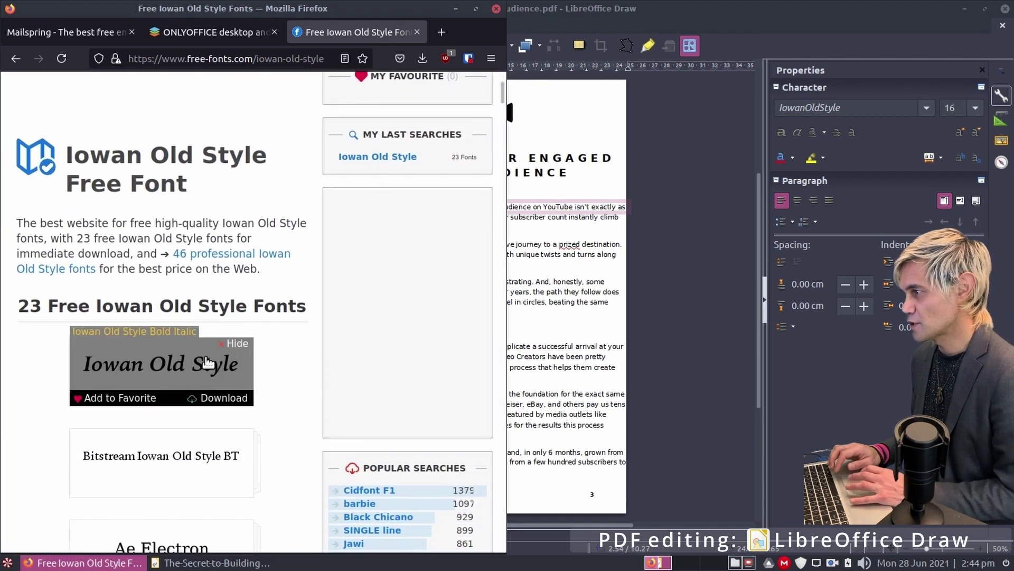
pyautogui.click(228, 404)
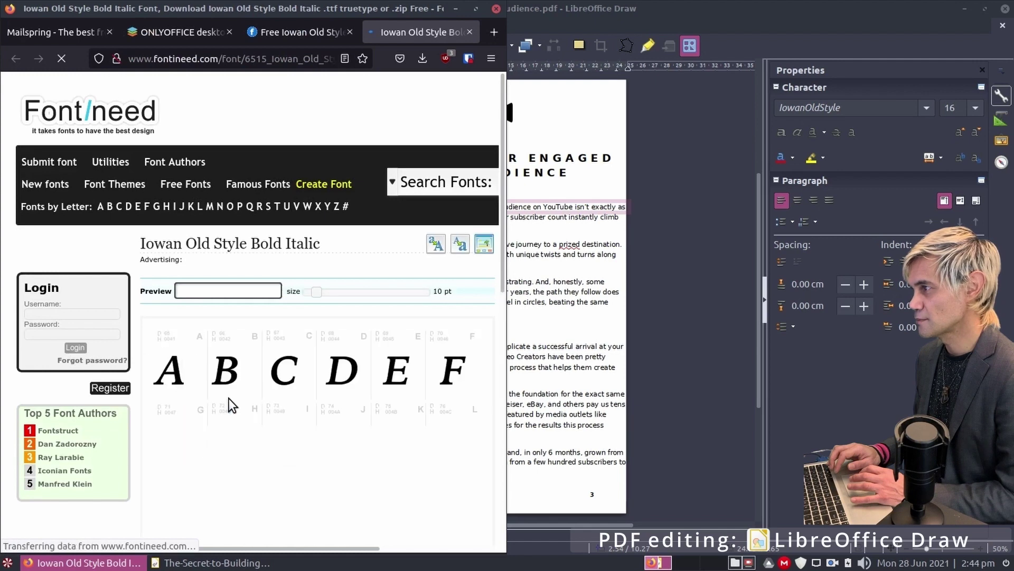
# - Save 6515_Iowan_Old_Style_Bold_Italic.zip to Downloads and open its containing folder
pyautogui.scroll(-8, 228, 398)
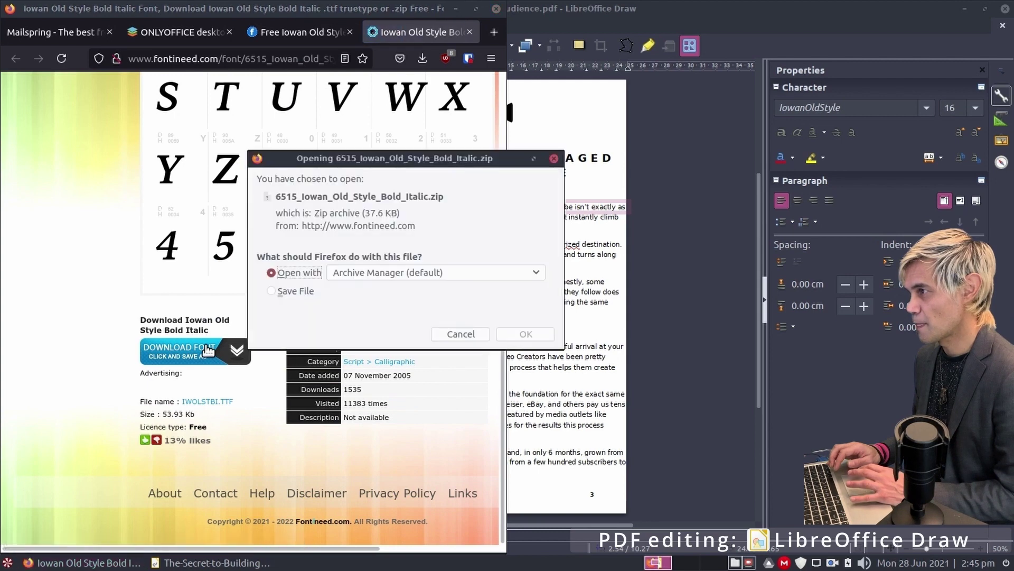
pyautogui.click(274, 291)
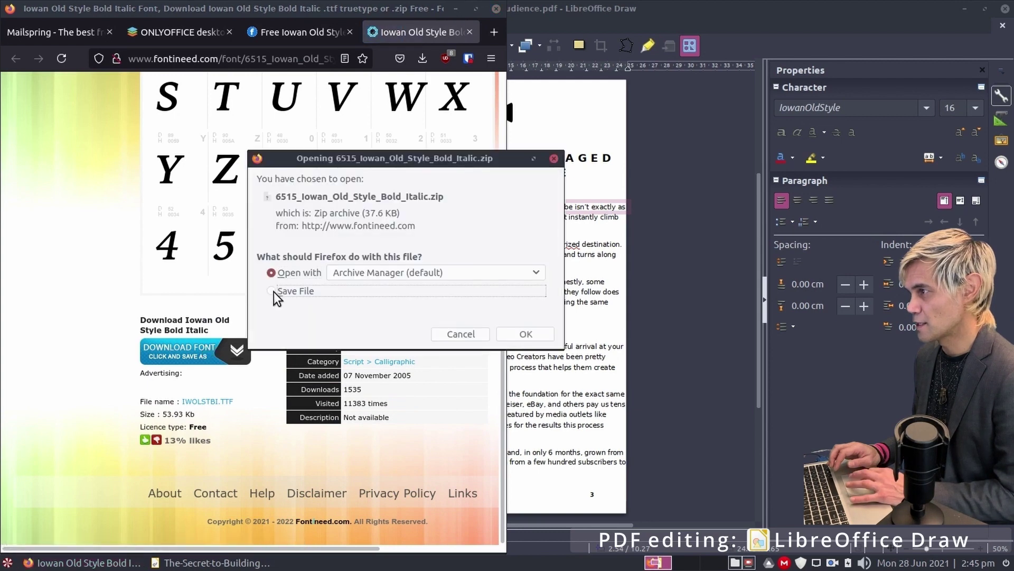
pyautogui.click(531, 330)
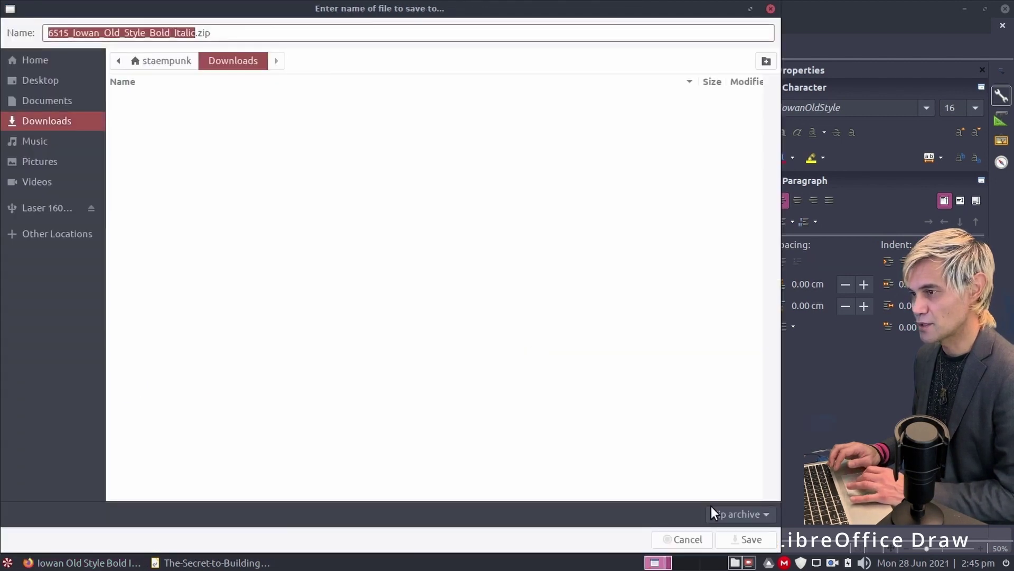
pyautogui.click(743, 535)
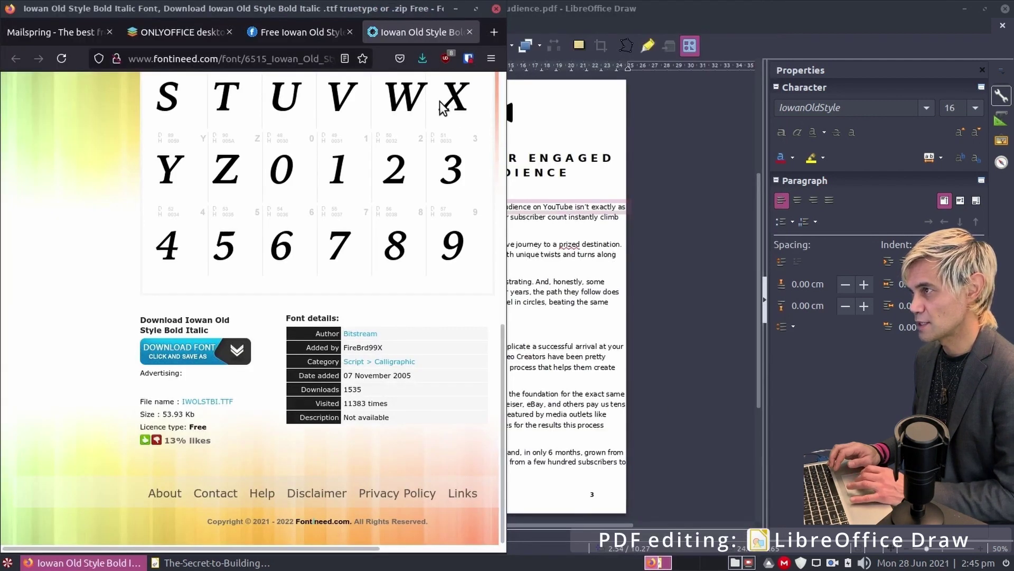
pyautogui.click(422, 59)
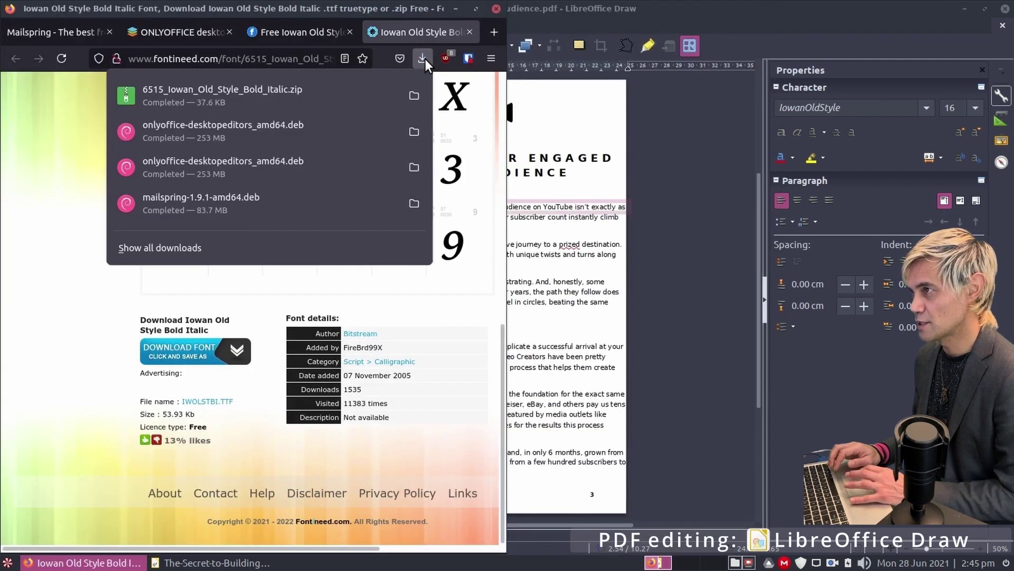
pyautogui.click(415, 96)
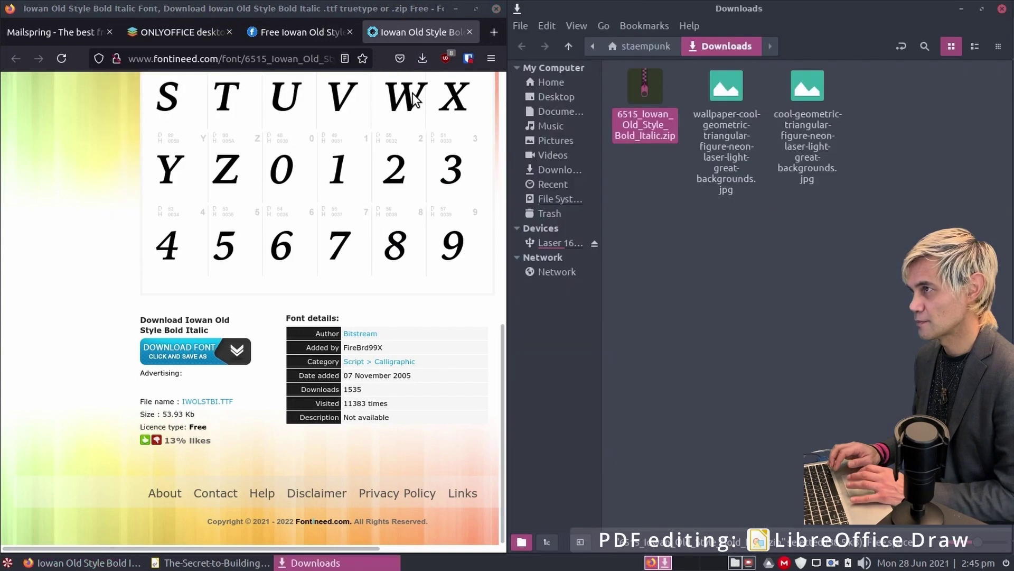
# - Extract the font zip here, open the 6515_Iowan_Old_Style_Bold_Italic folder, and open a second Nemo window
pyautogui.rightClick(642, 84)
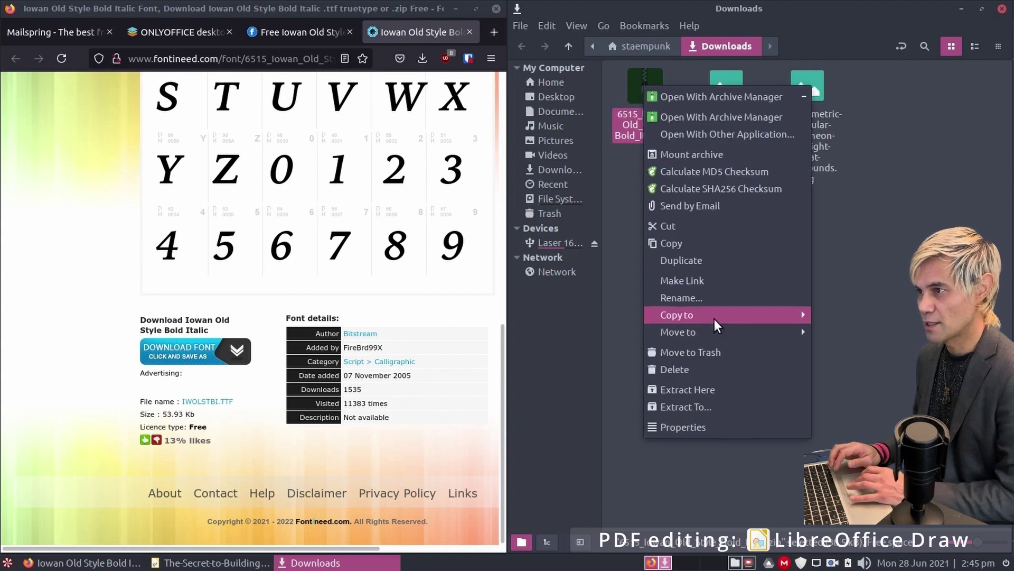
pyautogui.click(707, 387)
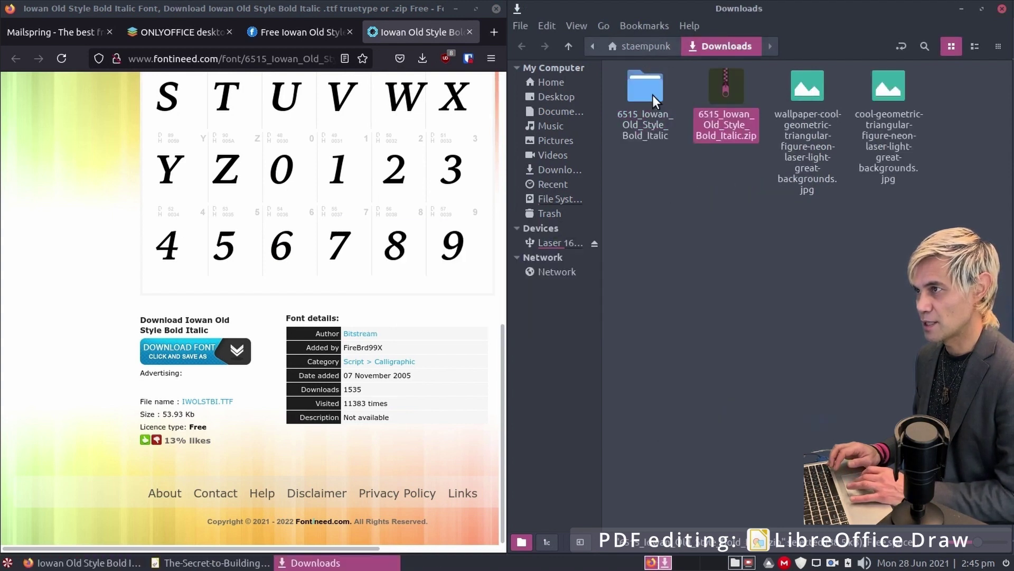
pyautogui.doubleClick(651, 87)
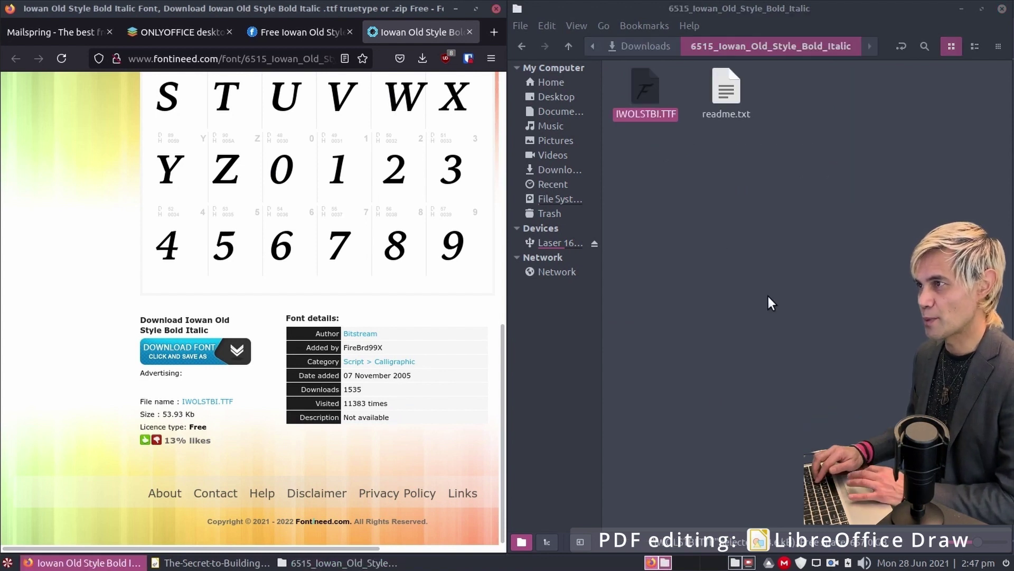
pyautogui.click(769, 296)
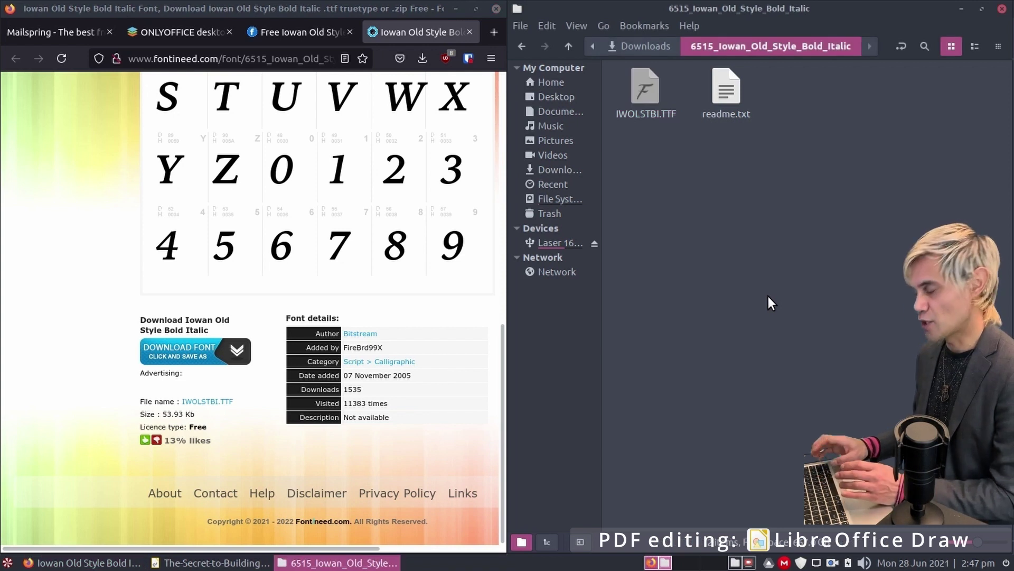
pyautogui.hotkey('ctrl', 'n')
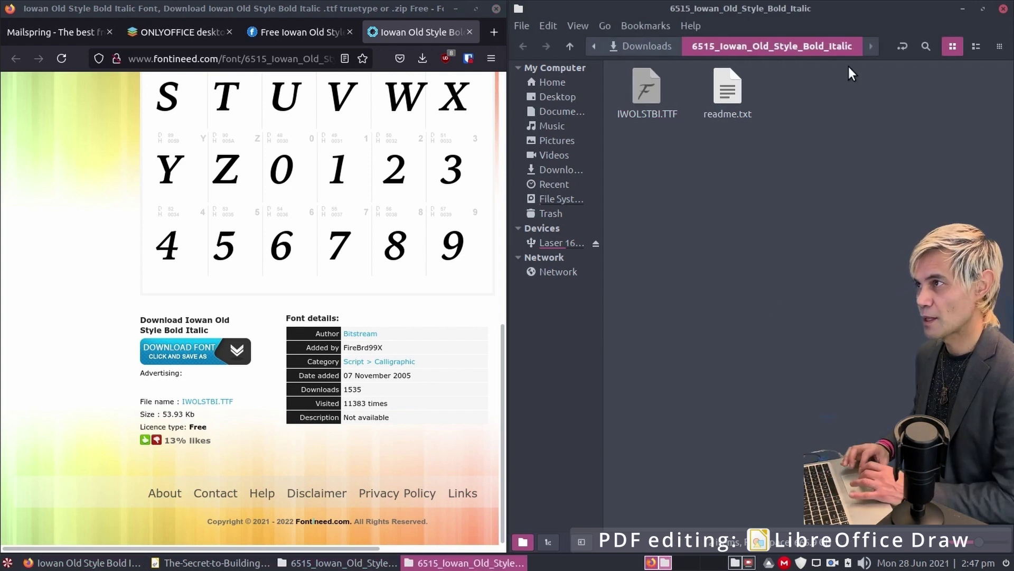
# - Open /usr/share/fonts as root in a left-half window, entering the administrator password
pyautogui.moveTo(857, 26); pyautogui.dragTo(1, 270)
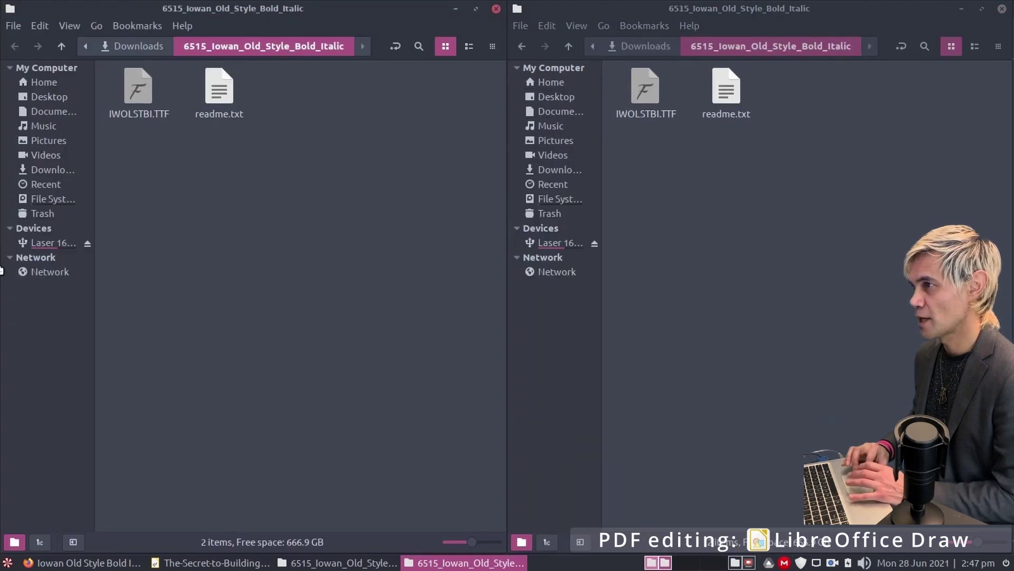
pyautogui.click(52, 197)
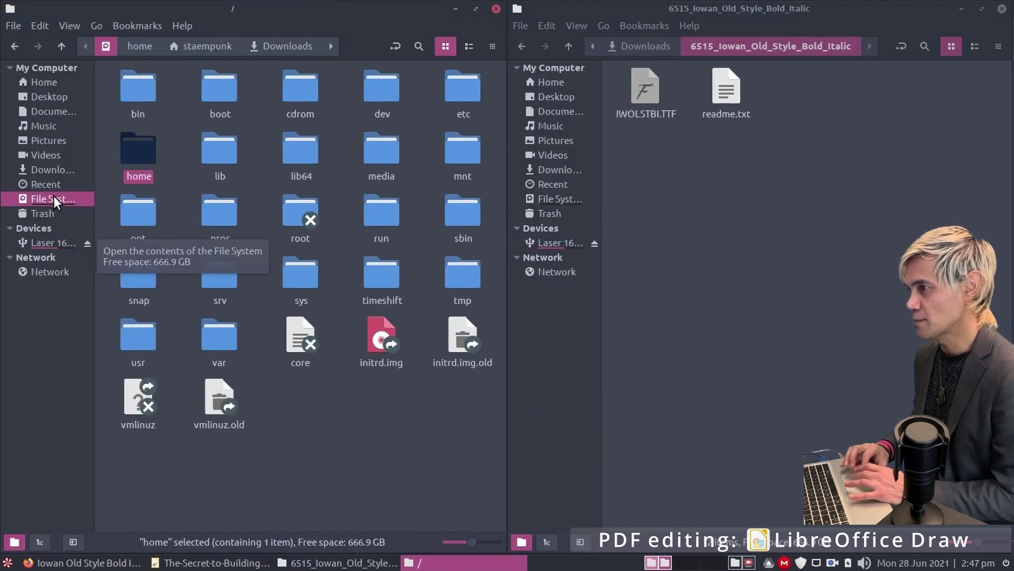
pyautogui.doubleClick(123, 339)
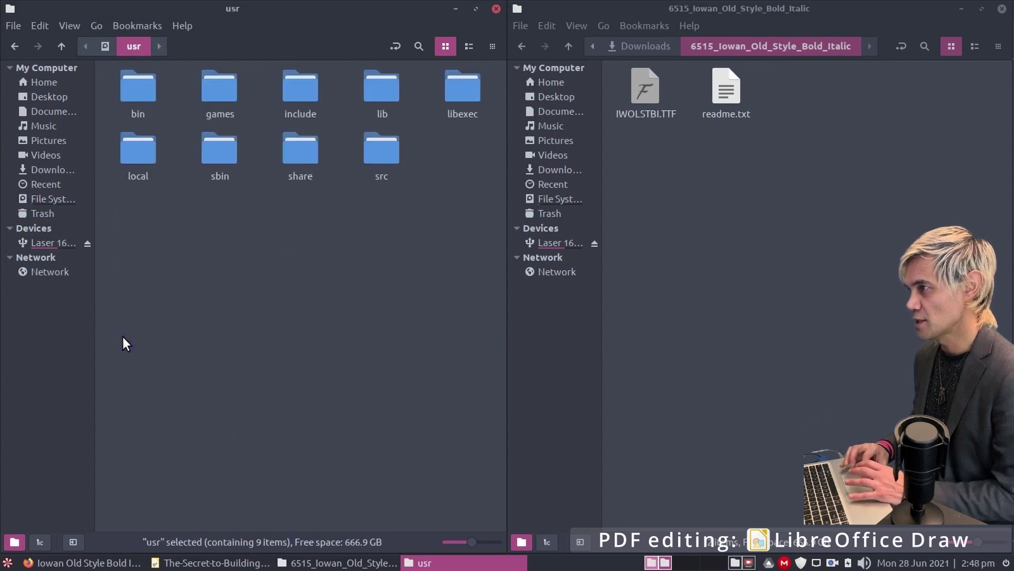
pyautogui.doubleClick(299, 150)
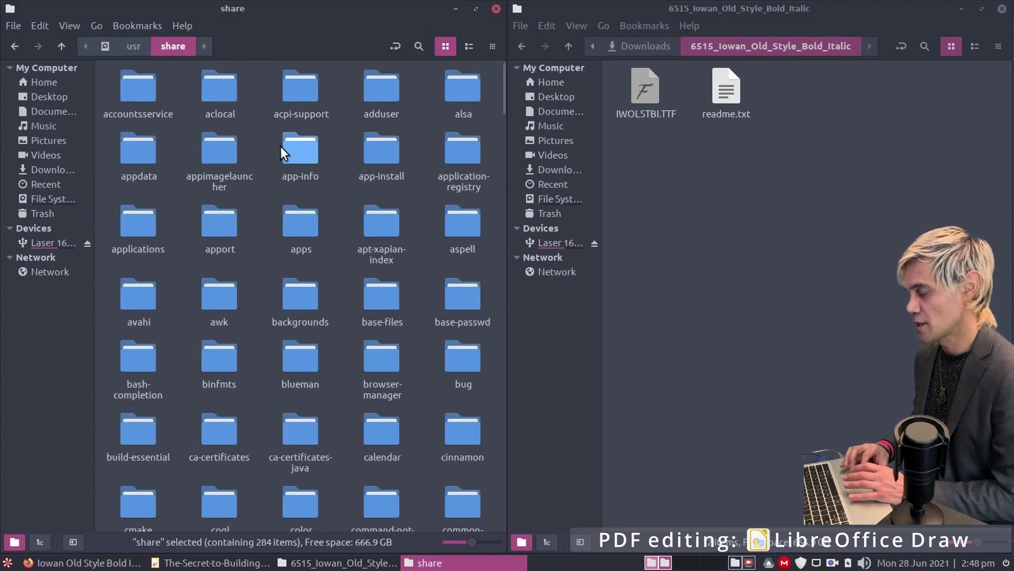
pyautogui.write('fon')
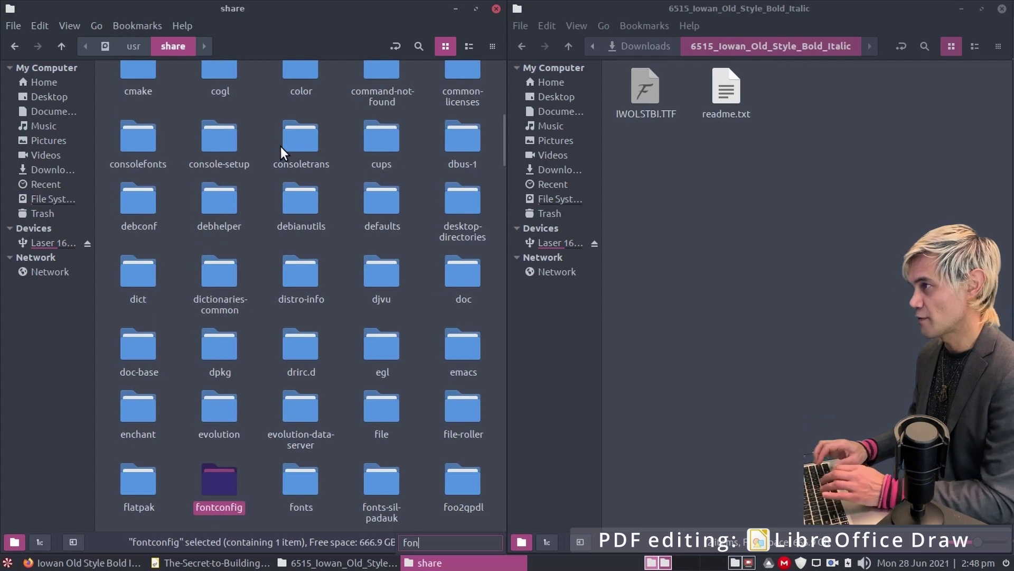
pyautogui.rightClick(296, 483)
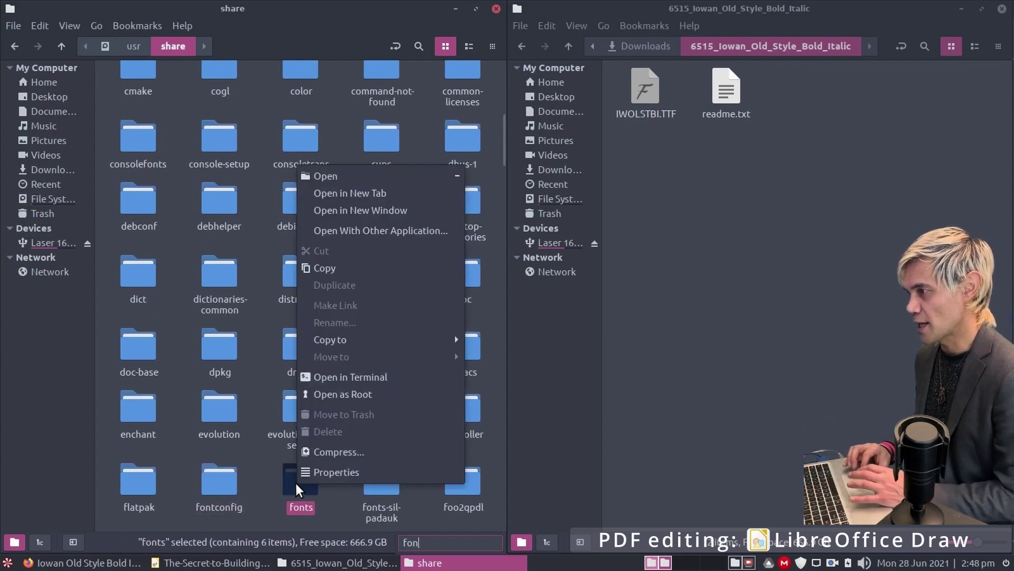
pyautogui.click(353, 398)
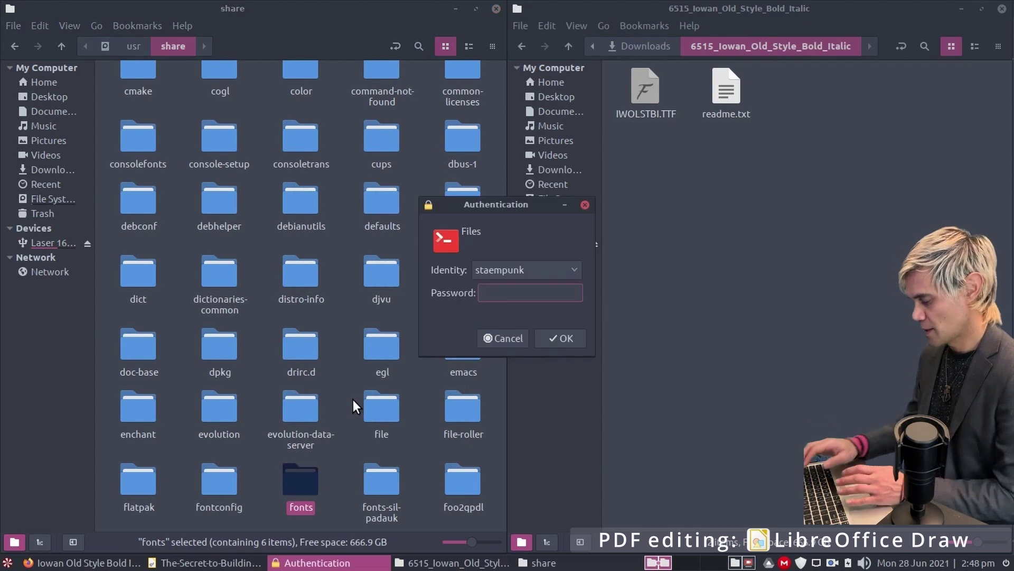
pyautogui.write('********')
pyautogui.press('Return')
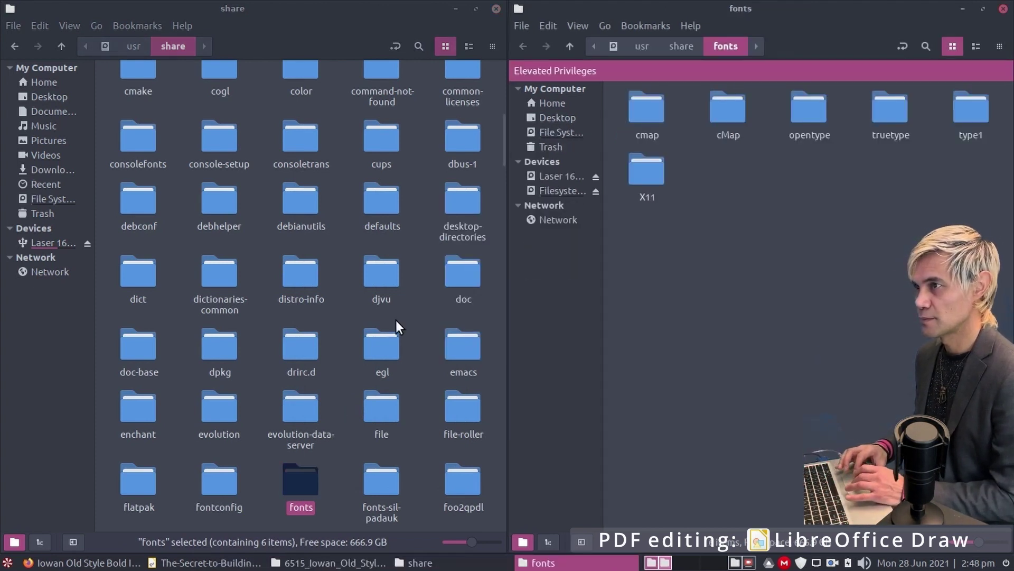
# - Copy IWOLSTBI.TTF into the truetype fonts folder and bring the Draw PDF back
pyautogui.click(496, 8)
pyautogui.moveTo(836, 16); pyautogui.dragTo(2, 304)
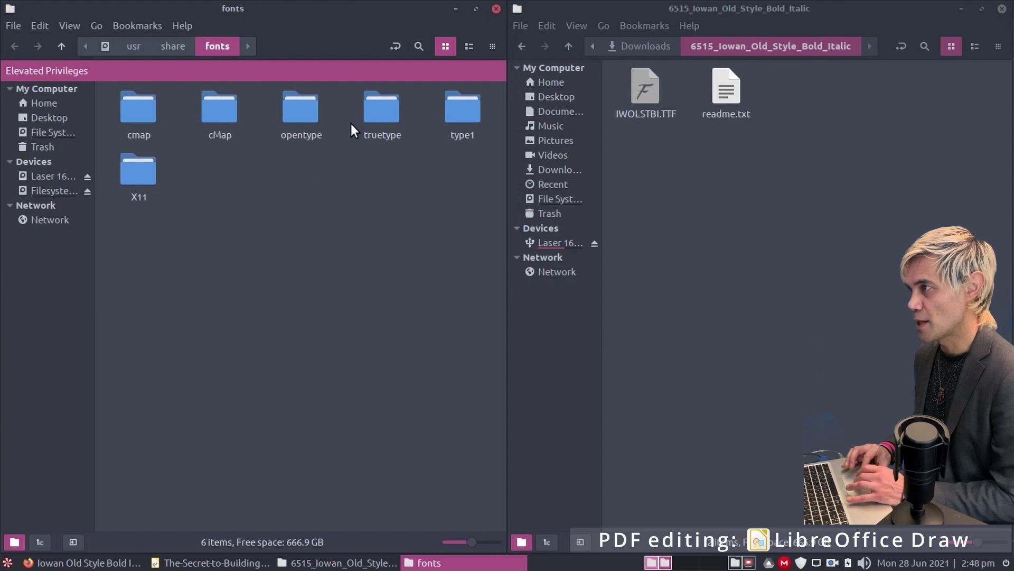
pyautogui.doubleClick(375, 108)
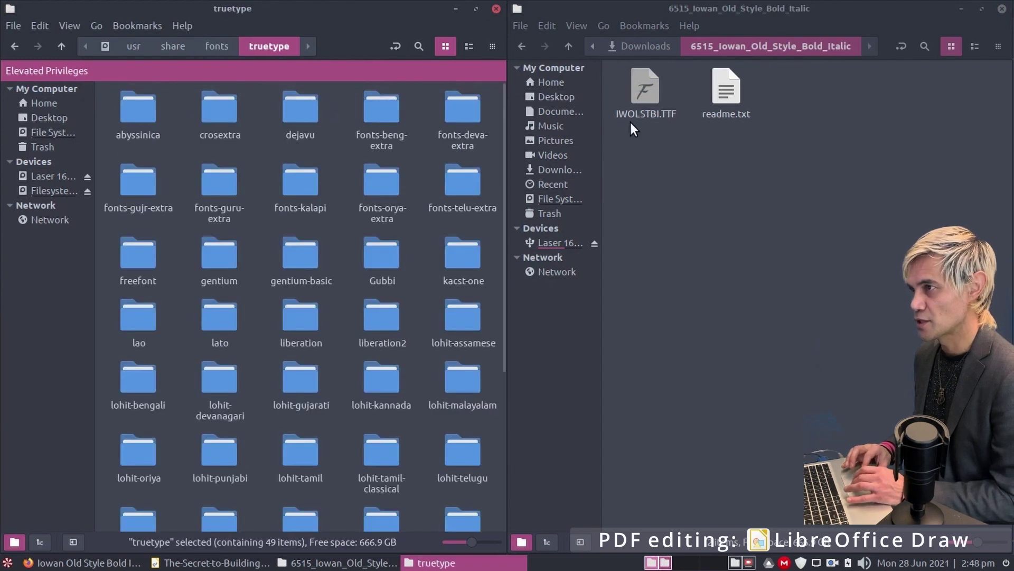
pyautogui.moveTo(633, 114); pyautogui.dragTo(351, 354)
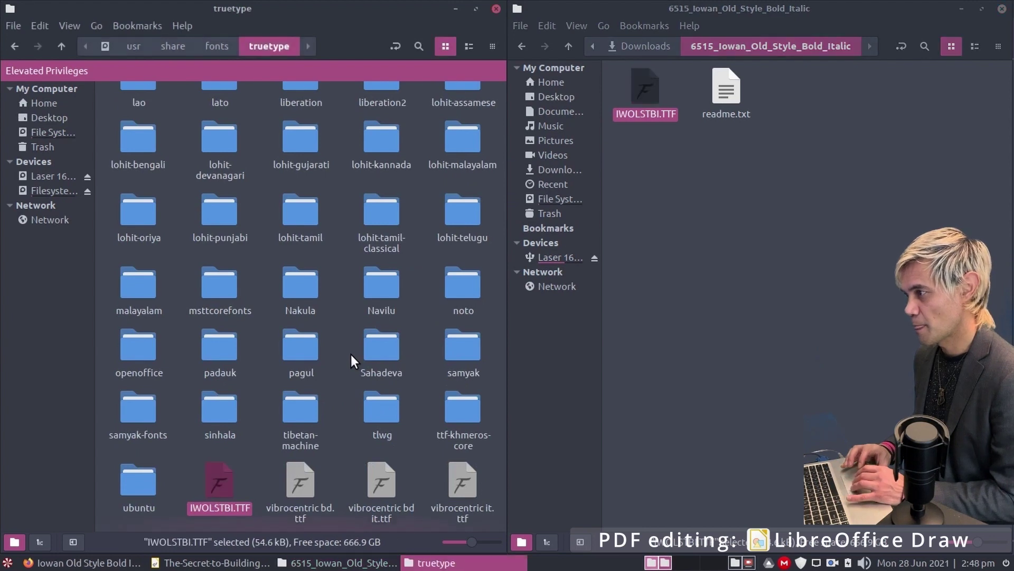
pyautogui.click(211, 564)
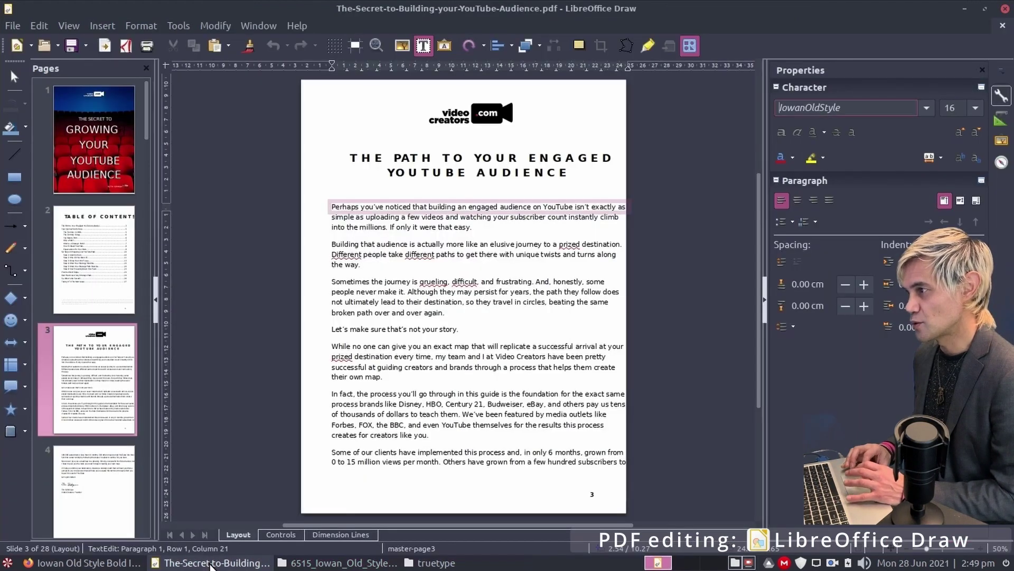
# - Close the open PDF and folder windows, minimise Firefox, and relaunch LibreOffice Draw from the Office menu
pyautogui.click(1004, 9)
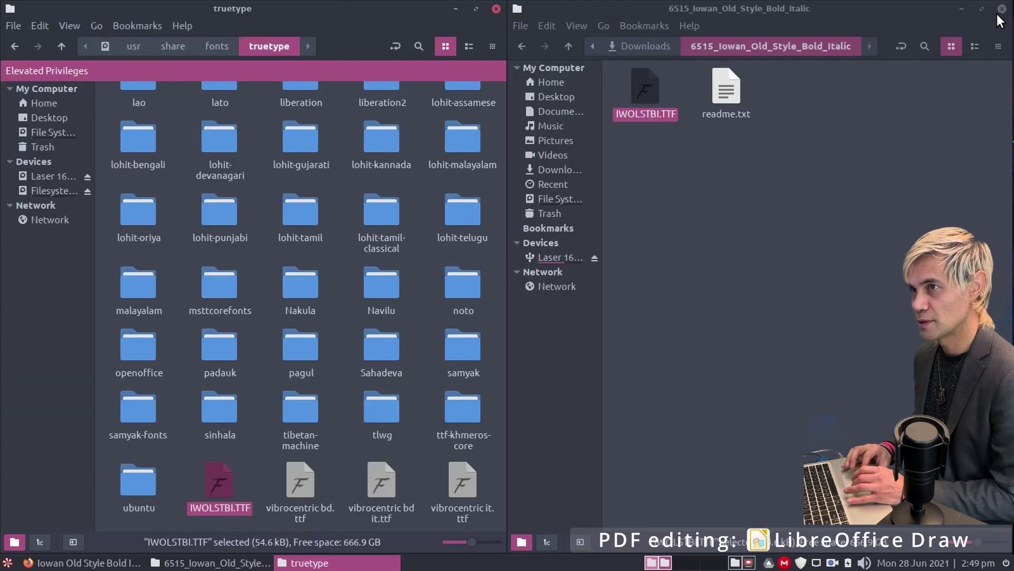
pyautogui.click(1002, 8)
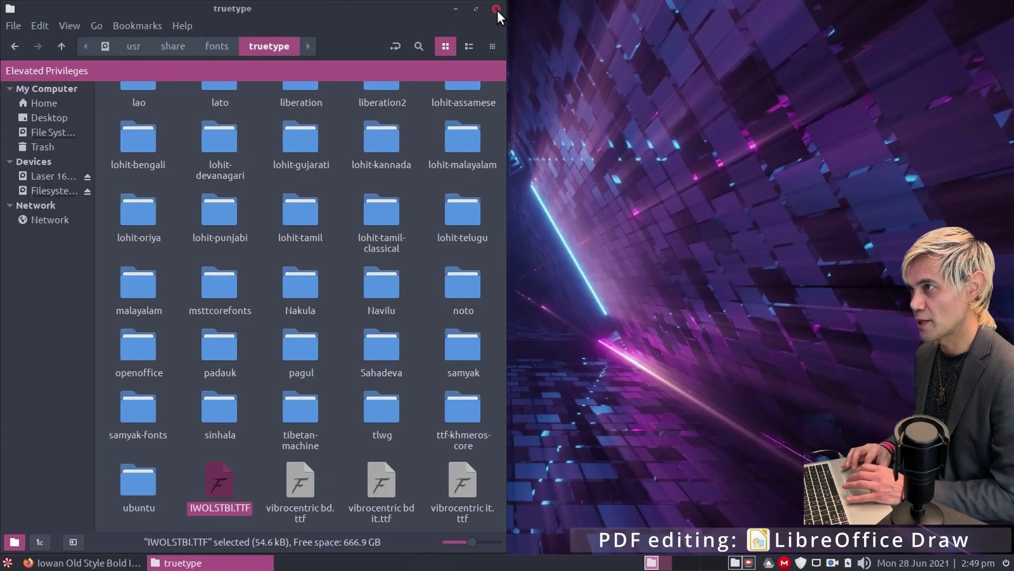
pyautogui.click(497, 10)
pyautogui.click(456, 9)
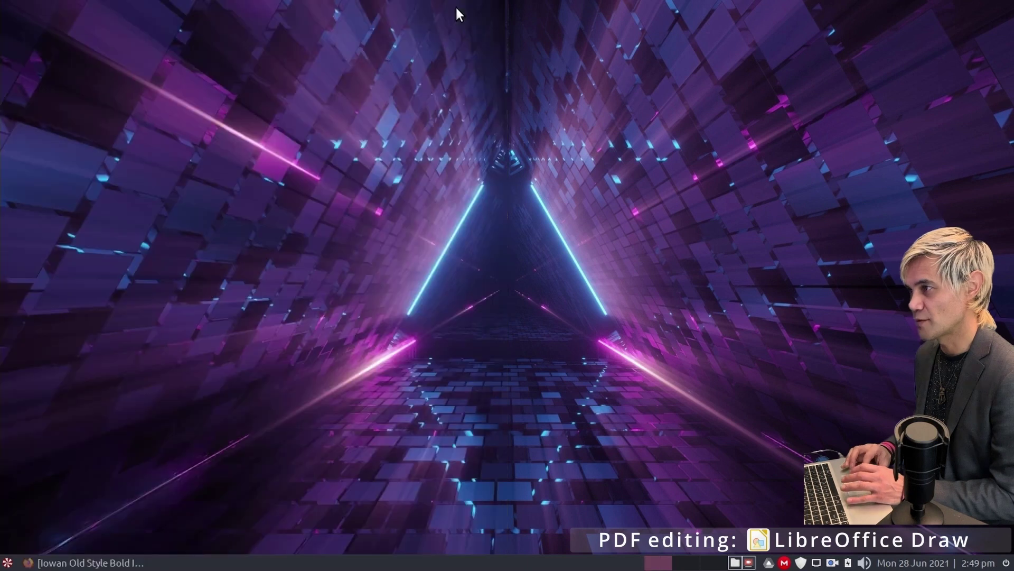
pyautogui.press('super')
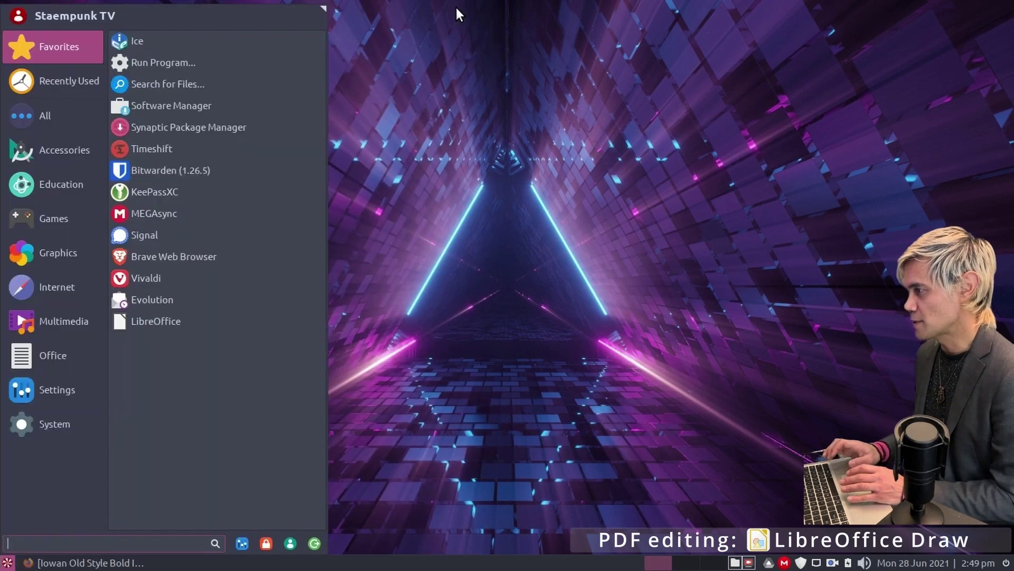
pyautogui.click(43, 366)
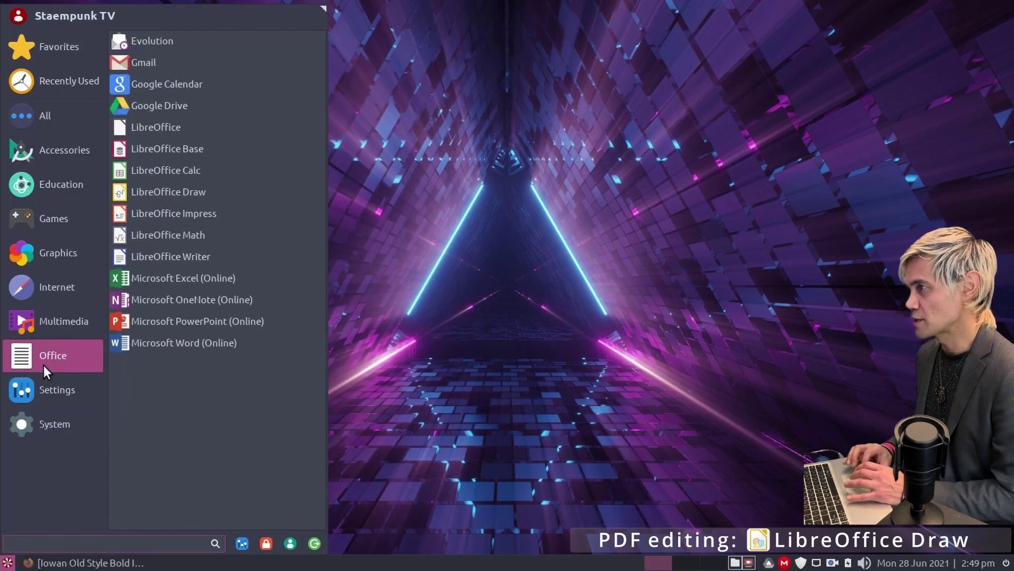
pyautogui.click(200, 193)
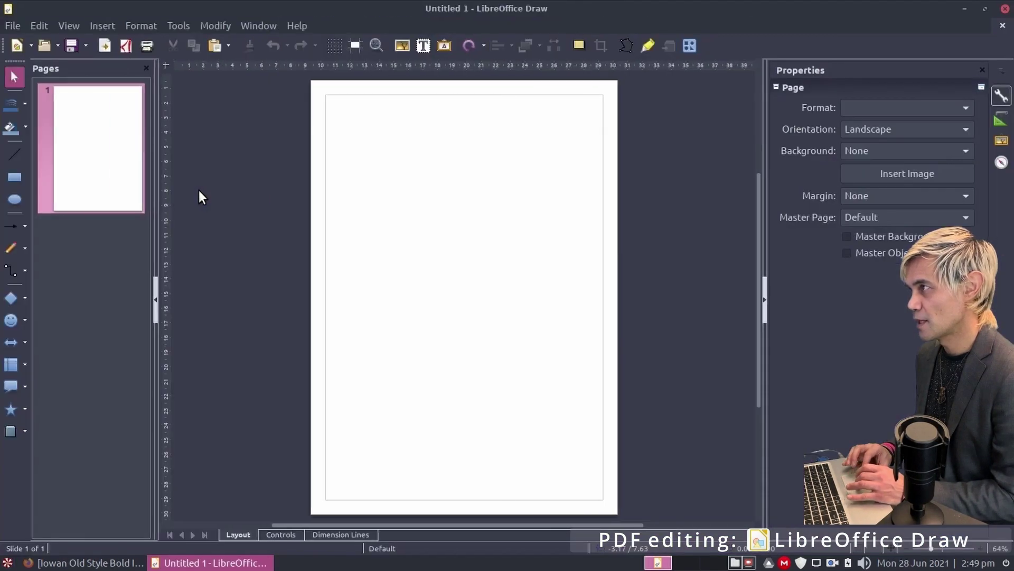
# - Reopen The-Secret-to-Building-your-YouTube-Audience.pdf from Recent Documents
pyautogui.click(13, 25)
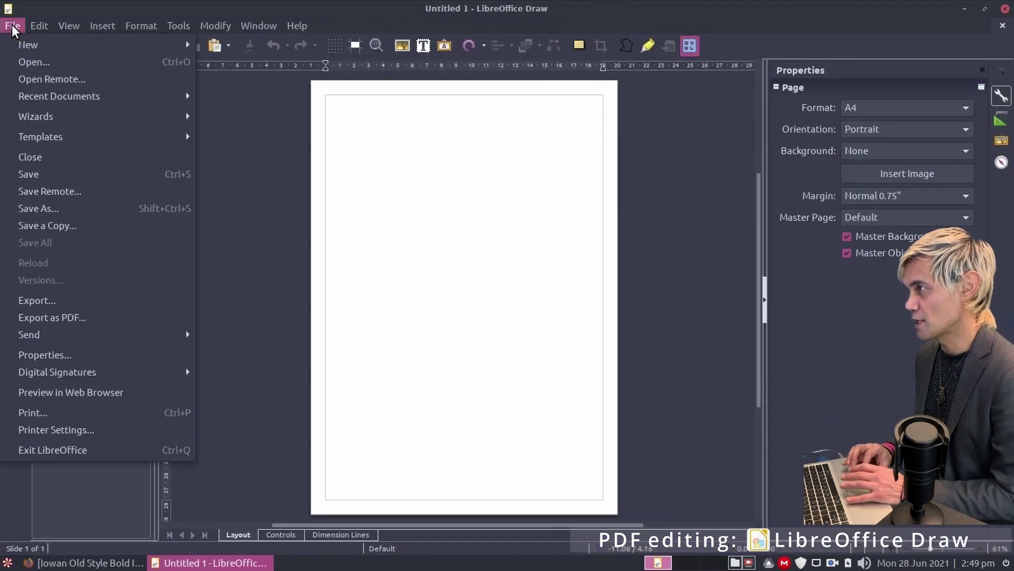
pyautogui.moveTo(37, 89)
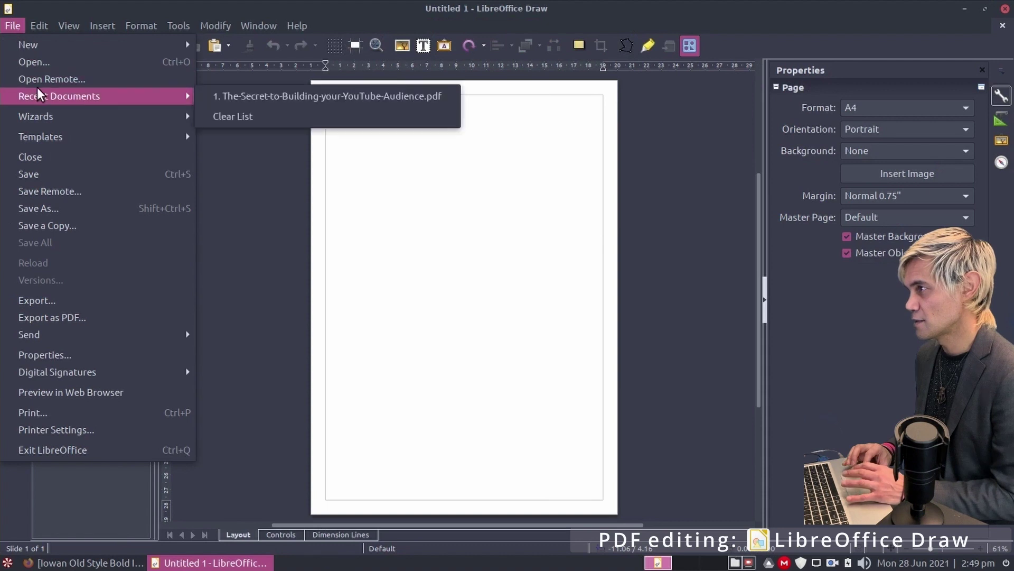
pyautogui.click(264, 95)
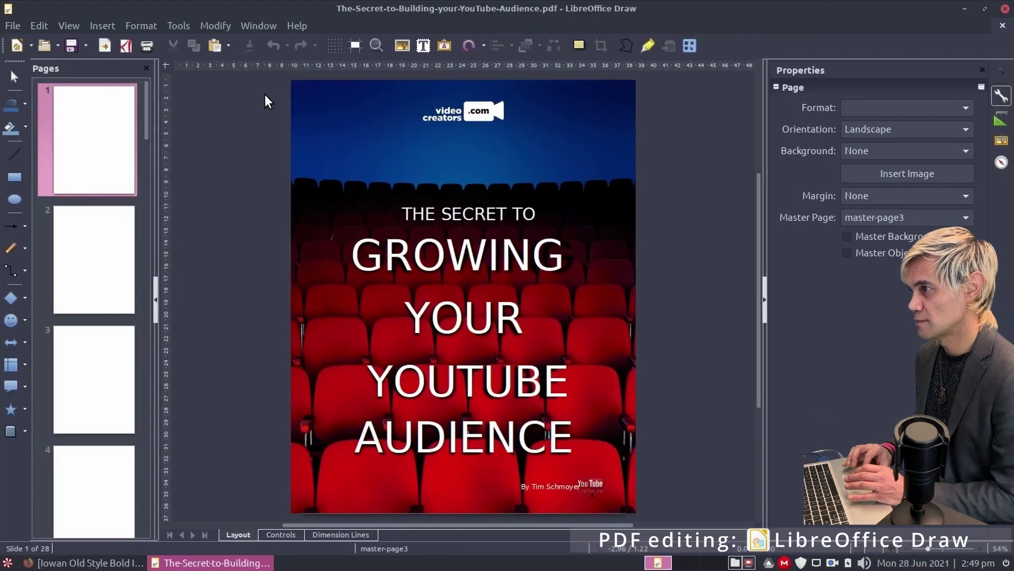
# - On page 2, set the TABLE OF CONTENTS title font size to 36
pyautogui.click(87, 259)
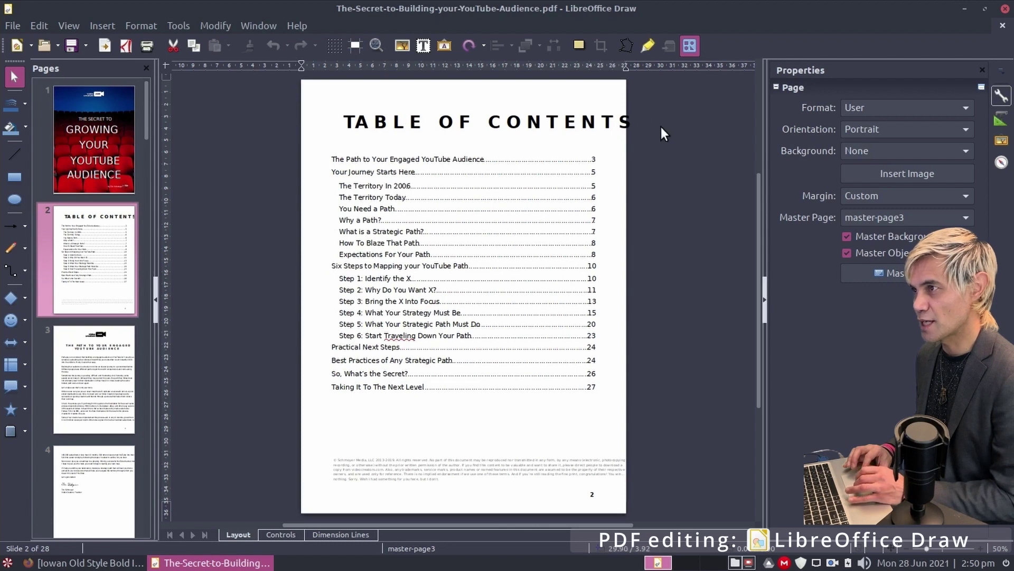
pyautogui.click(542, 122)
pyautogui.press('Escape')
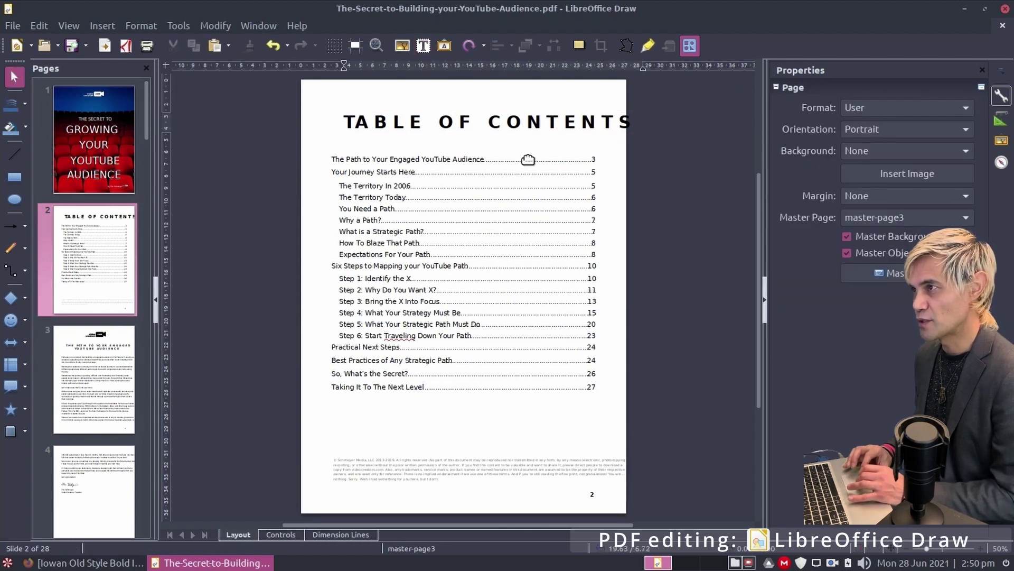
pyautogui.click(503, 121)
pyautogui.press('F2')
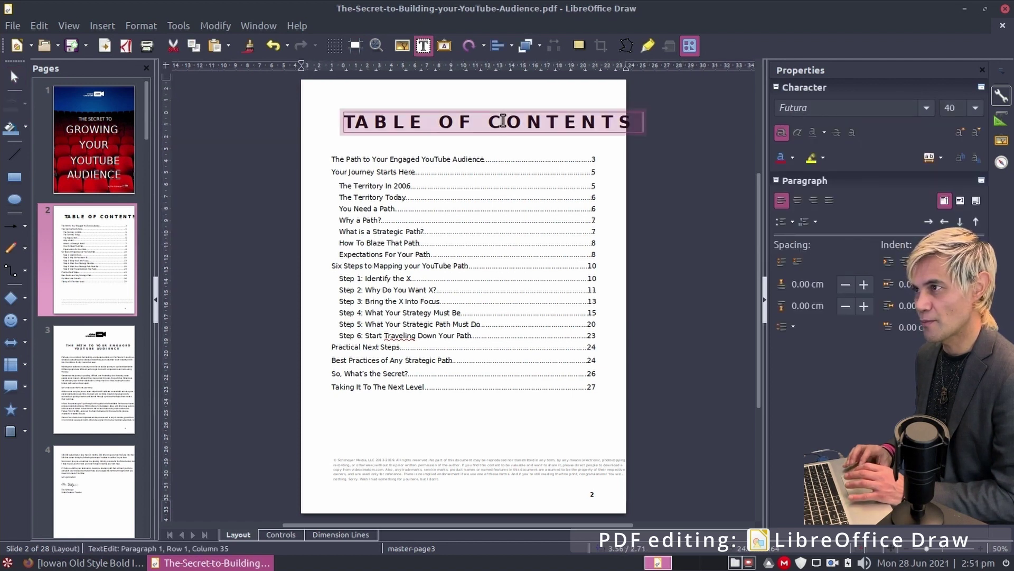
pyautogui.click(976, 107)
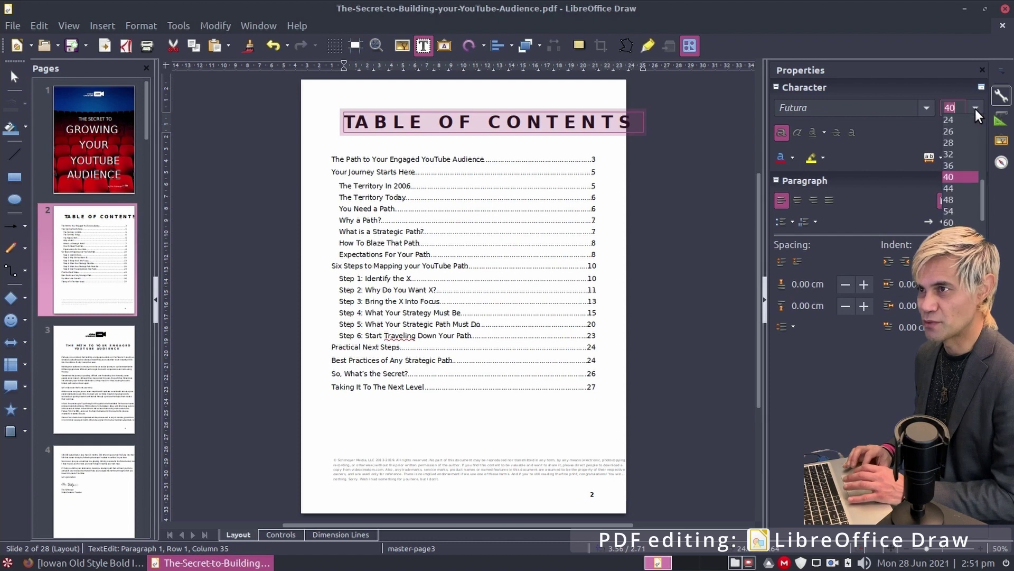
pyautogui.click(963, 166)
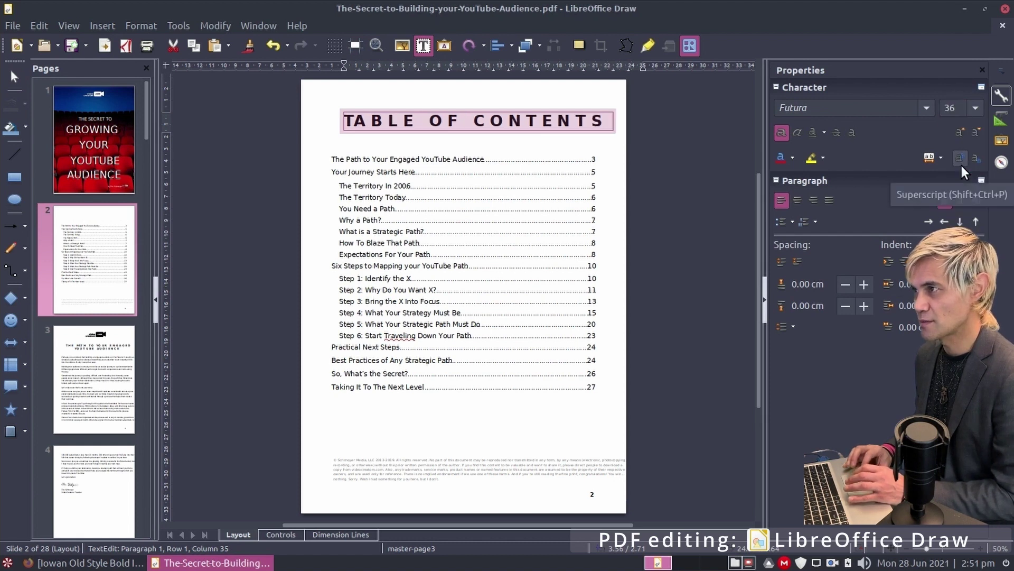
pyautogui.click(694, 218)
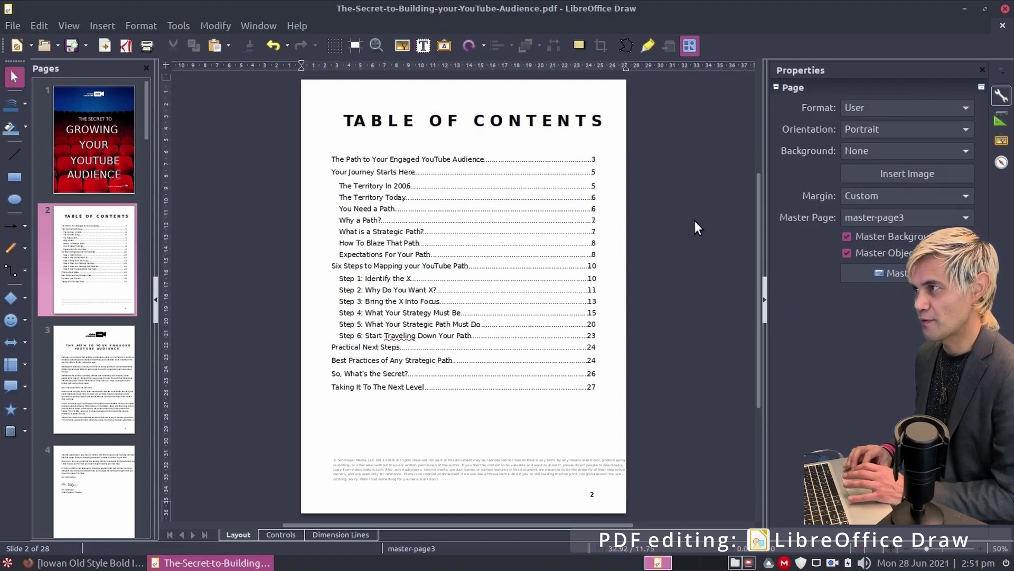
# - Drag the title's text box left to centre it, then close the PDF
pyautogui.click(583, 119)
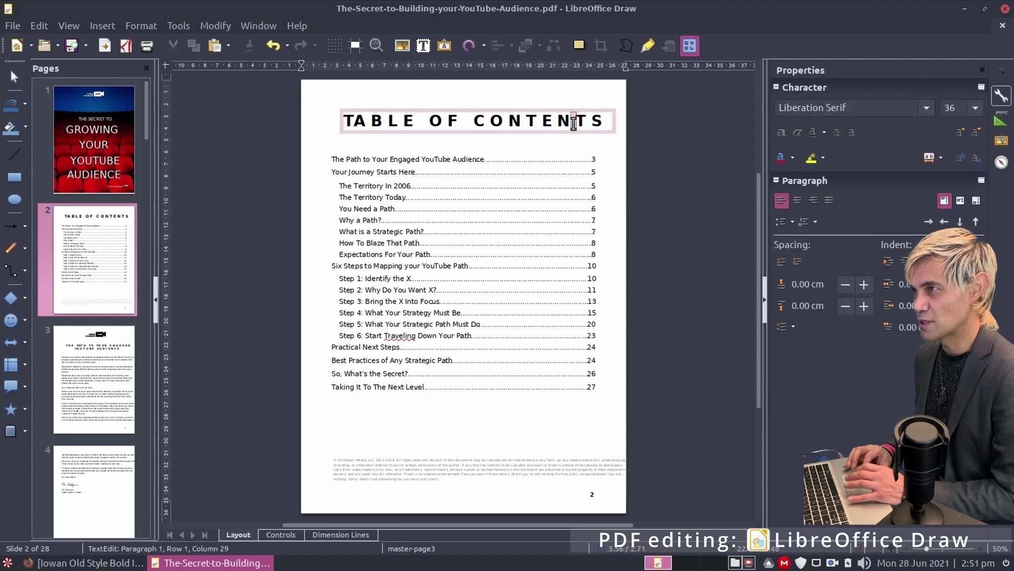
pyautogui.moveTo(548, 127); pyautogui.dragTo(539, 132)
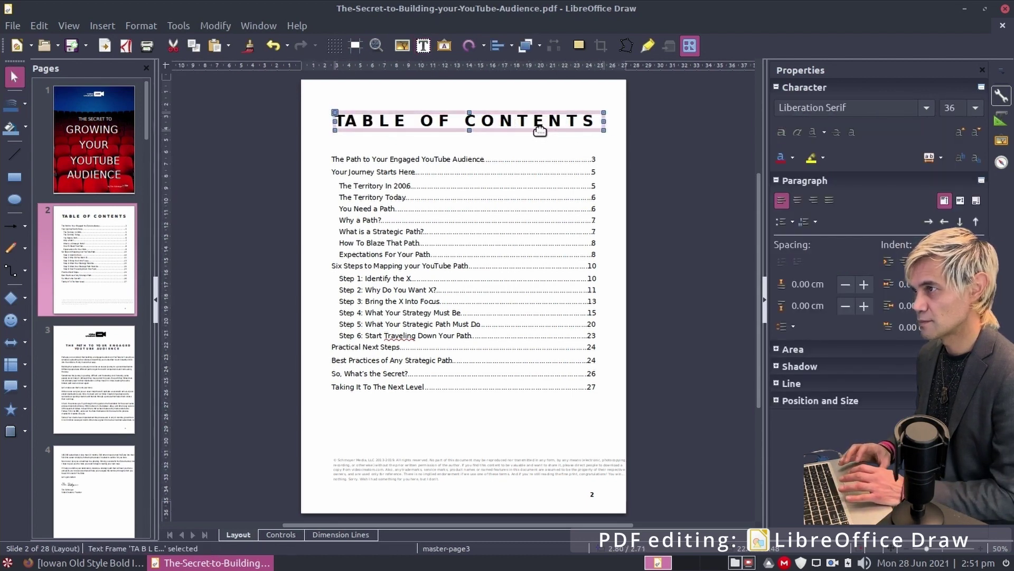
pyautogui.click(680, 245)
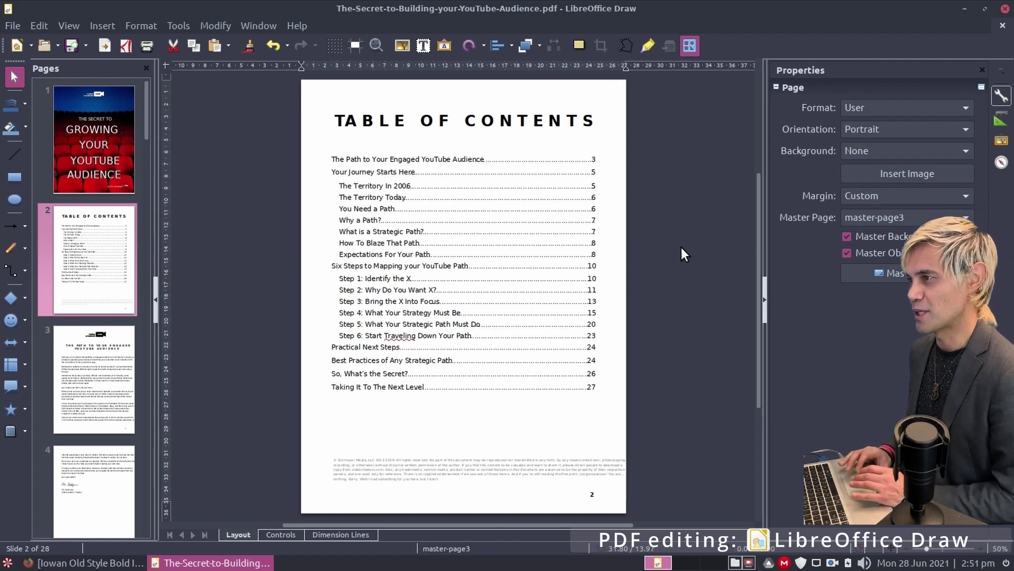
pyautogui.click(1005, 9)
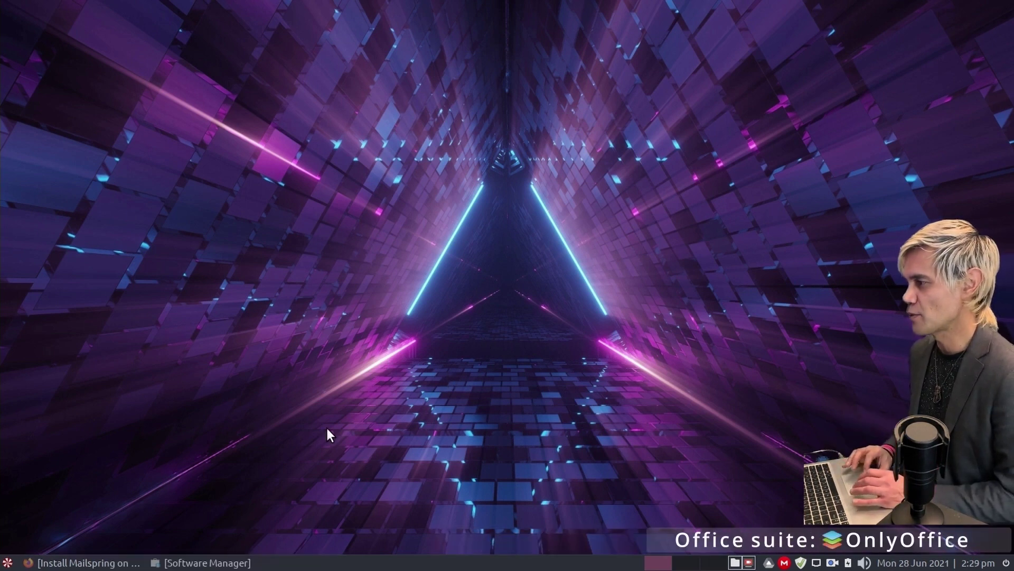
# - Restore Firefox and search the web for 'onlyoffice'
pyautogui.click(89, 563)
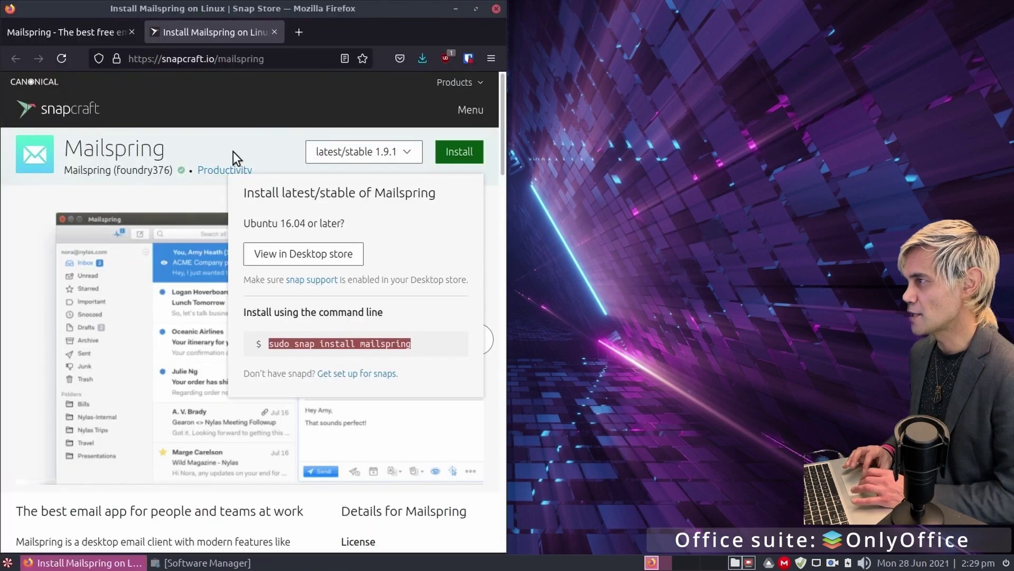
pyautogui.click(276, 59)
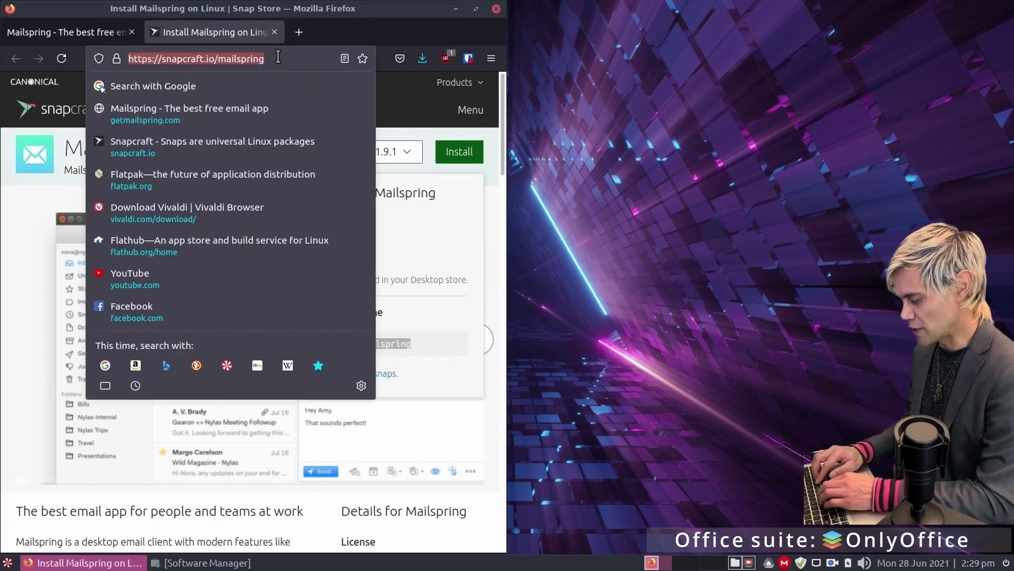
pyautogui.write('only')
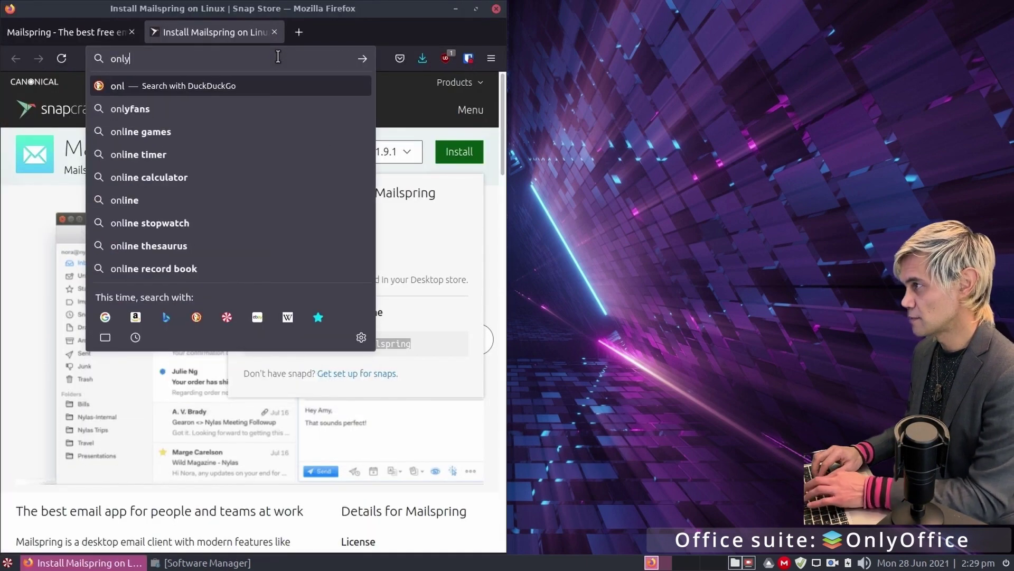
pyautogui.write('office')
pyautogui.press('Return')
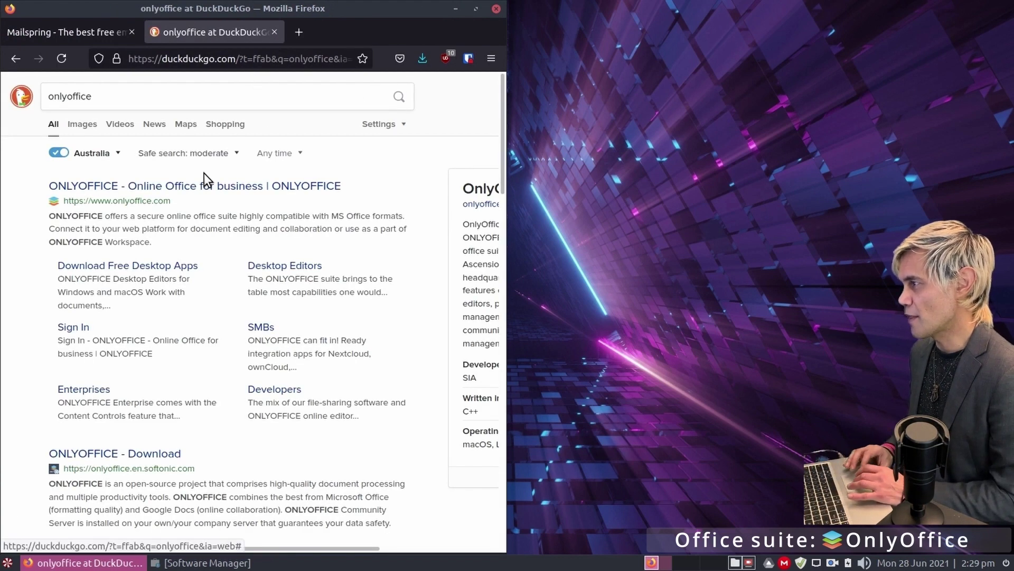
# - On ONLYOFFICE's free desktop apps page, download the DEB for Debian 8 / Ubuntu 14.04 and higher
pyautogui.click(148, 272)
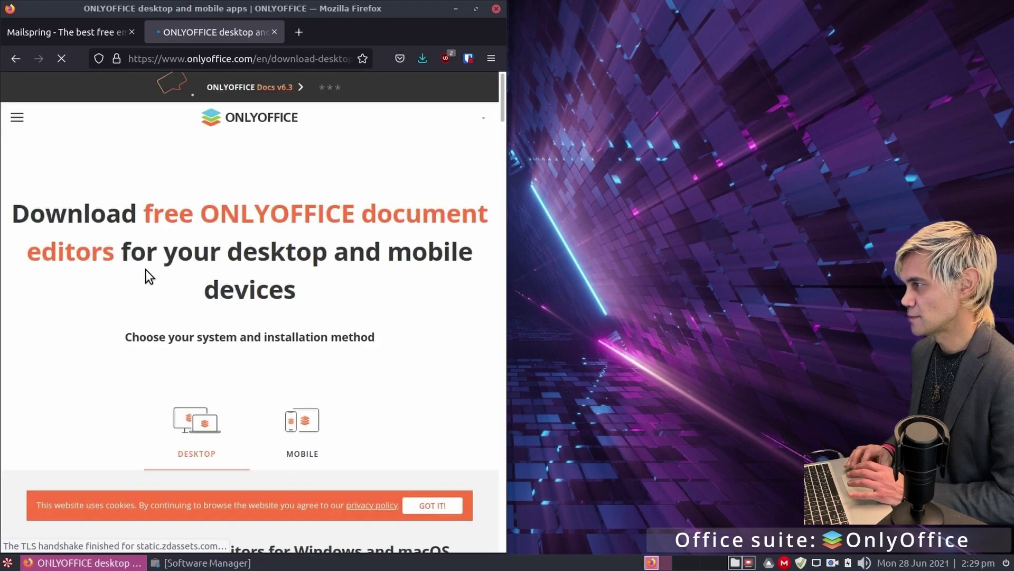
pyautogui.scroll(-7, 146, 270)
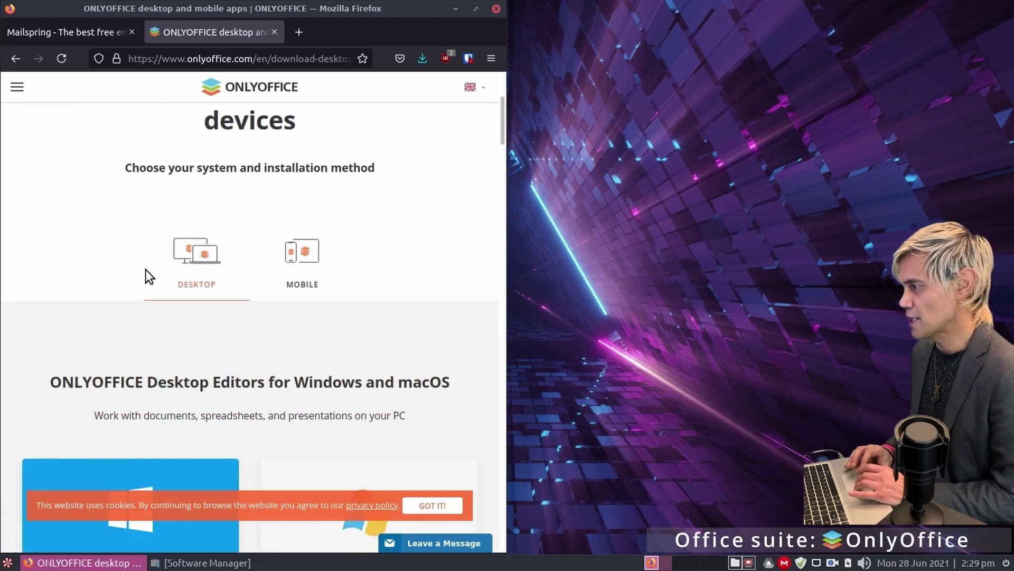
pyautogui.scroll(-10, 145, 268)
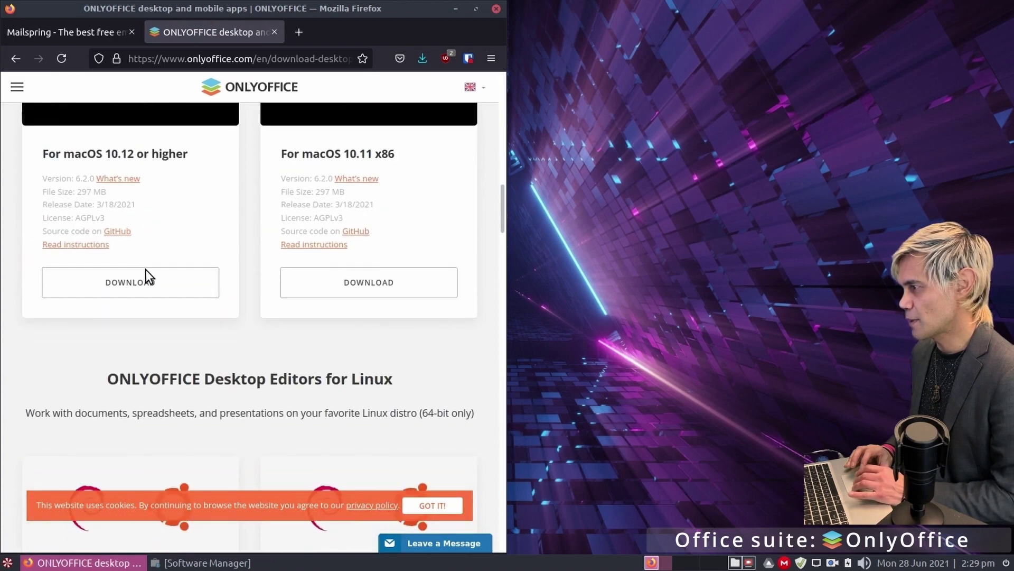
pyautogui.scroll(-5, 144, 269)
pyautogui.scroll(1, 145, 269)
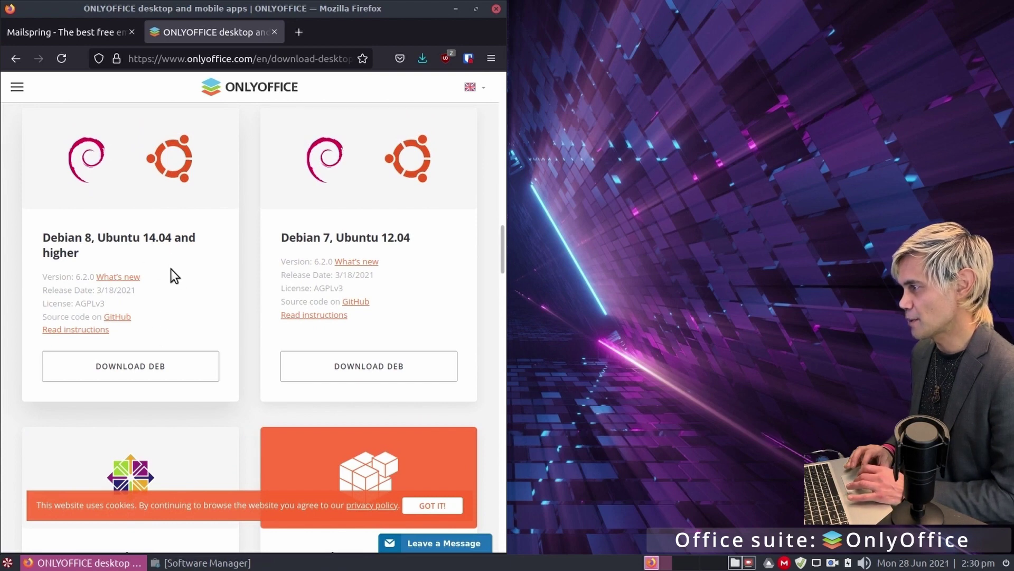
pyautogui.click(122, 366)
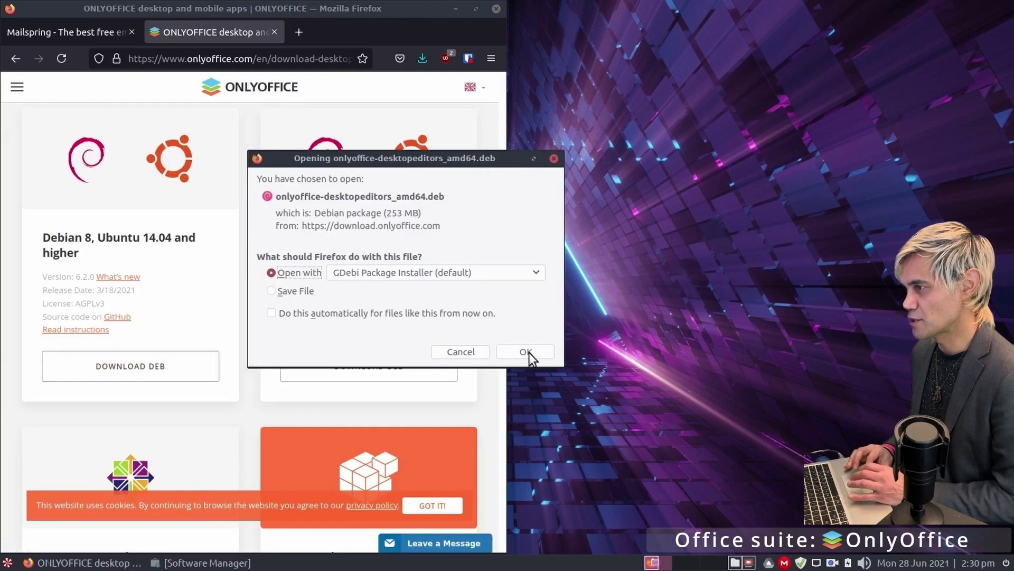
# - Open the downloaded .deb with GDebi Package Installer and authenticate with the account password
pyautogui.click(528, 352)
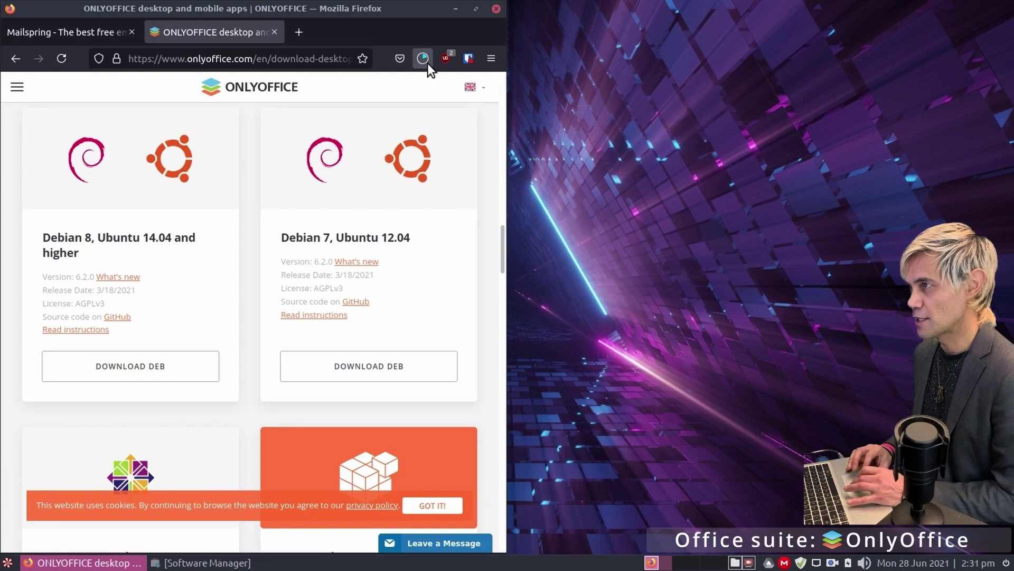
pyautogui.click(423, 58)
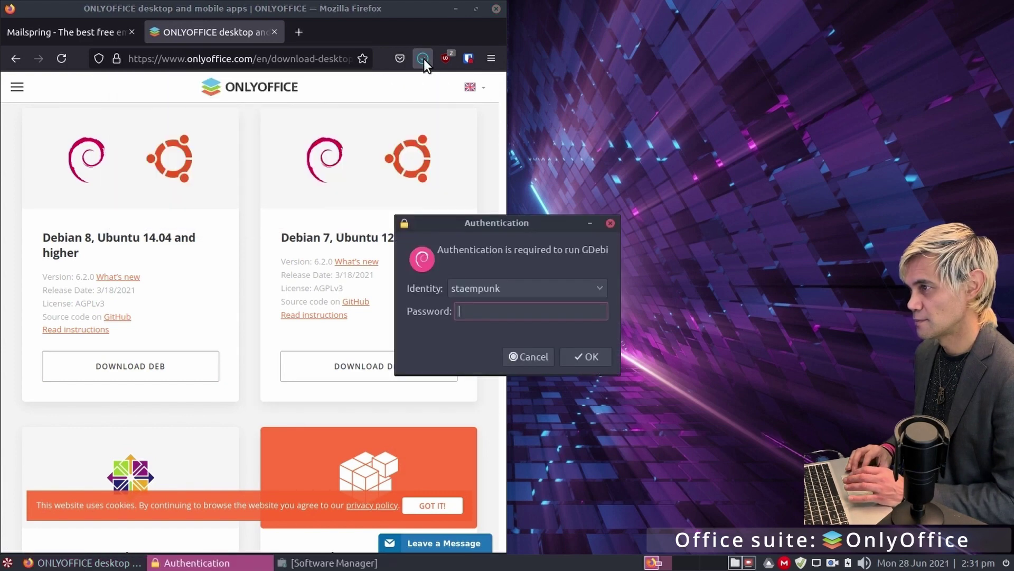
pyautogui.write('********')
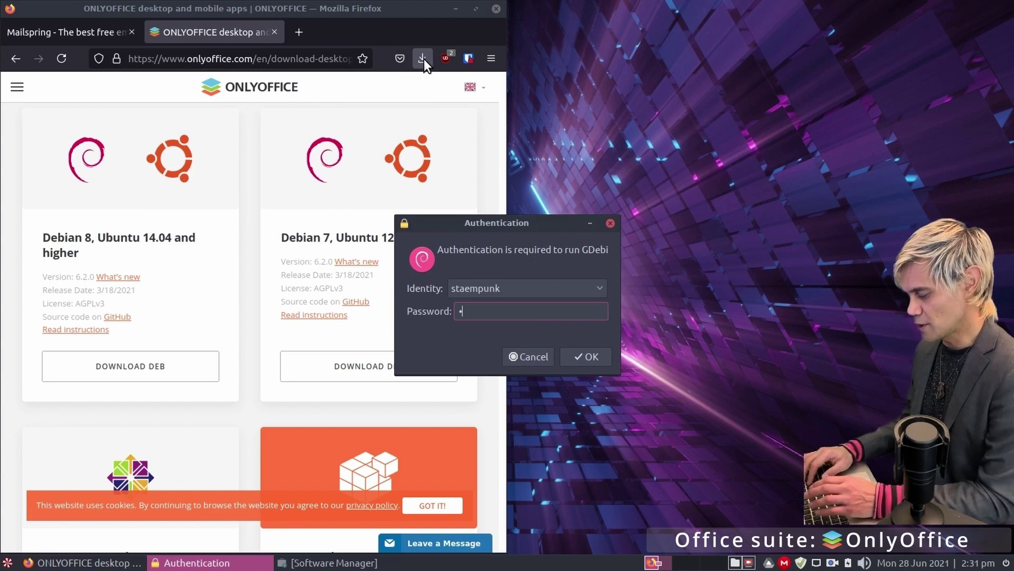
pyautogui.press('Return')
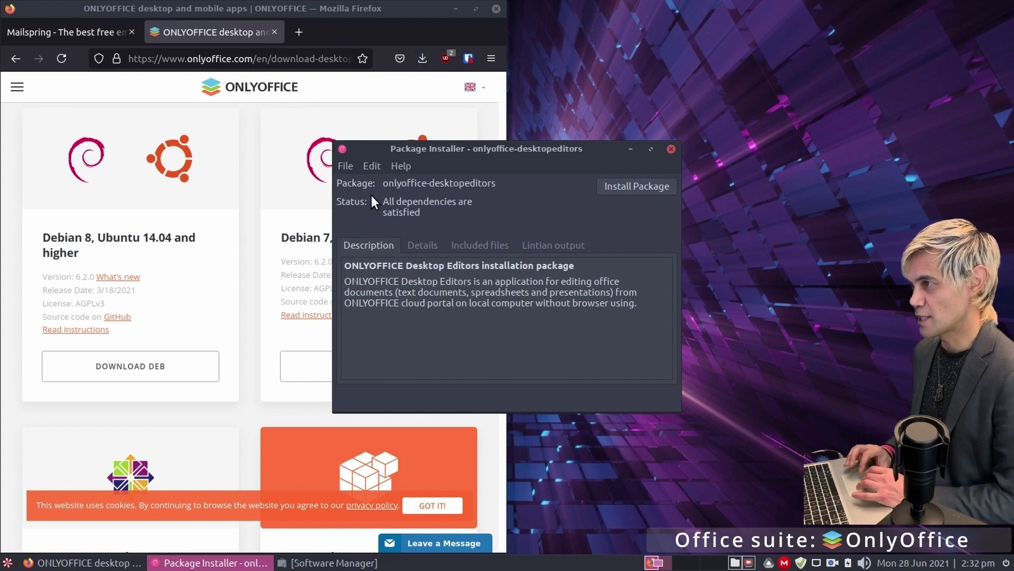
# - Install the onlyoffice-desktopeditors package, watching the terminal output, and close the installer when finished
pyautogui.click(642, 189)
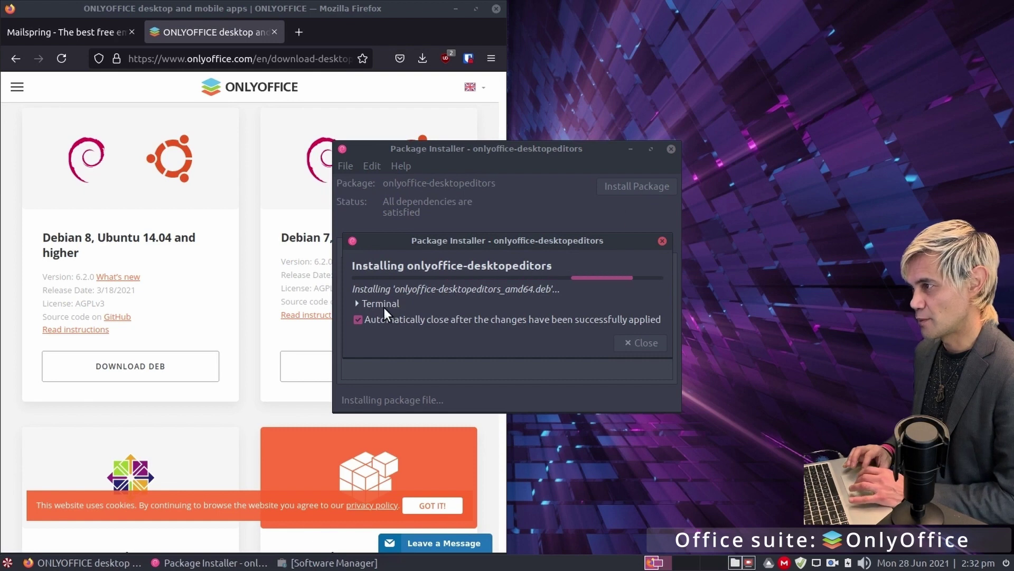
pyautogui.click(357, 303)
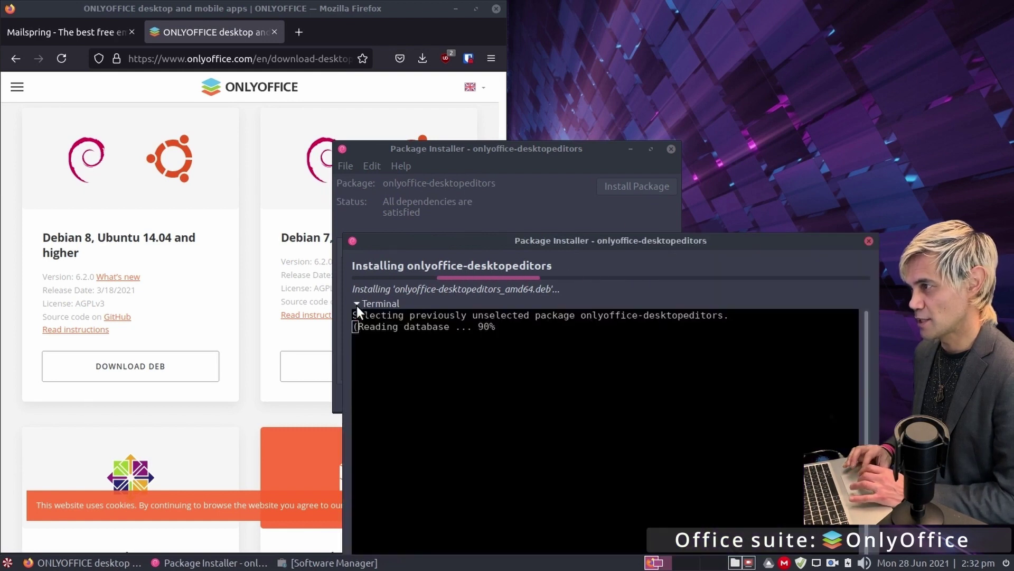
pyautogui.moveTo(382, 242); pyautogui.dragTo(266, 158)
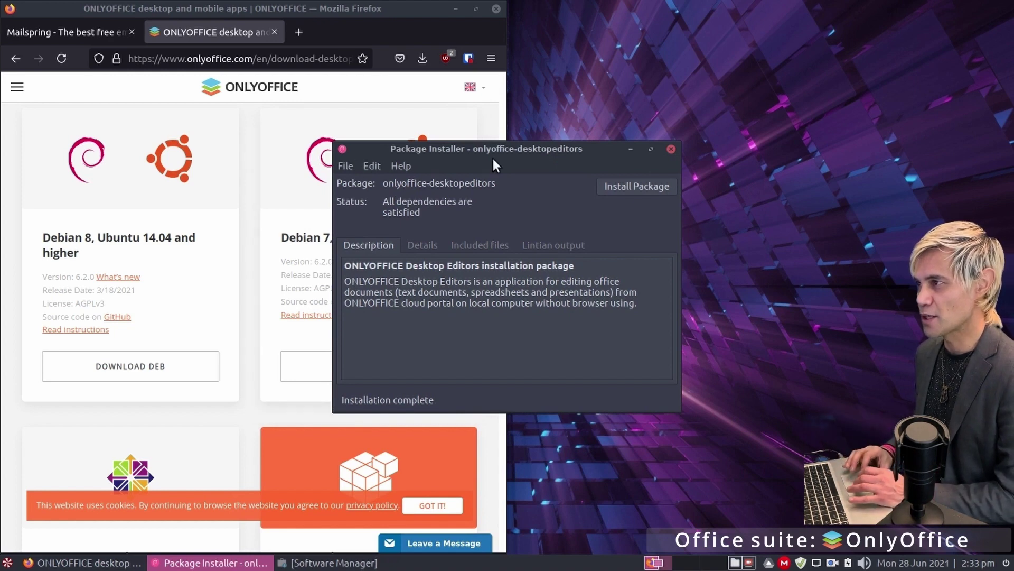
pyautogui.click(670, 150)
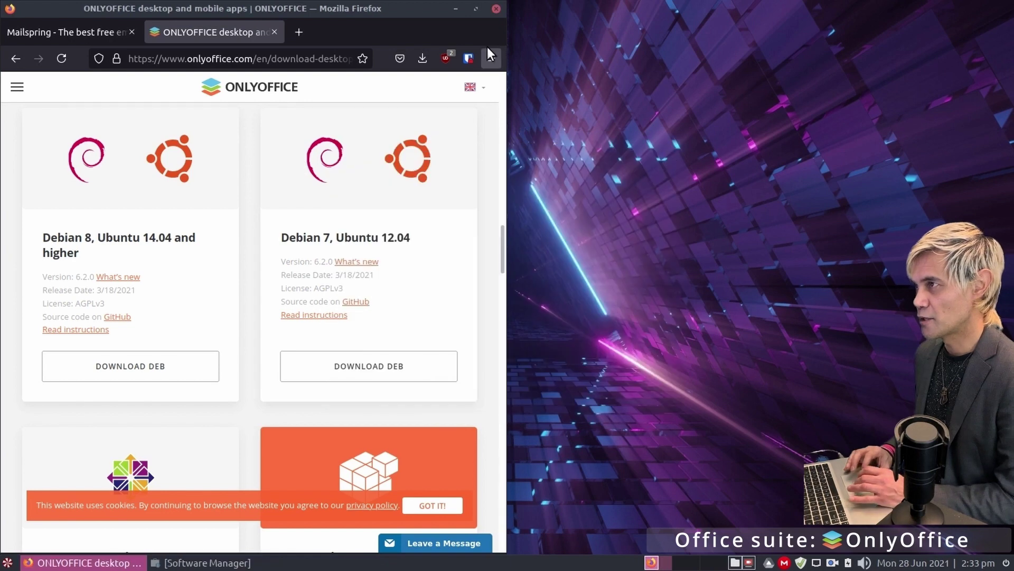
# - Minimise Firefox and close the Software Manager window
pyautogui.click(455, 7)
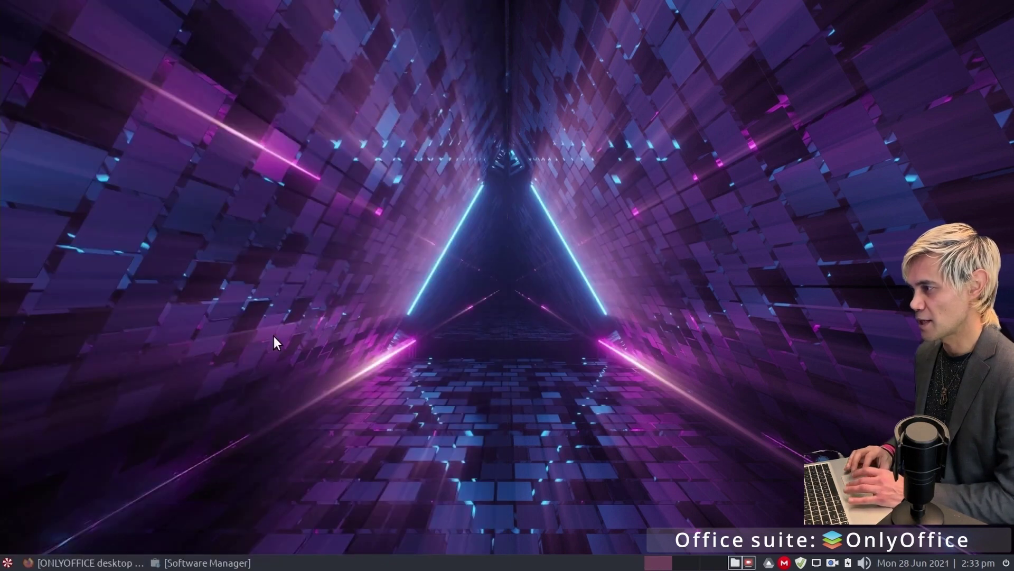
pyautogui.click(227, 557)
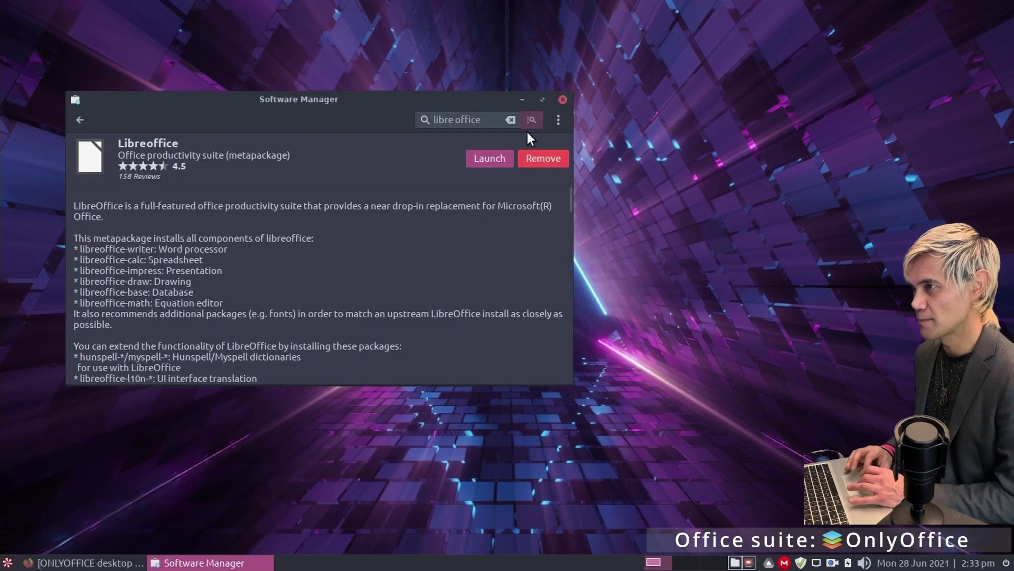
pyautogui.click(562, 101)
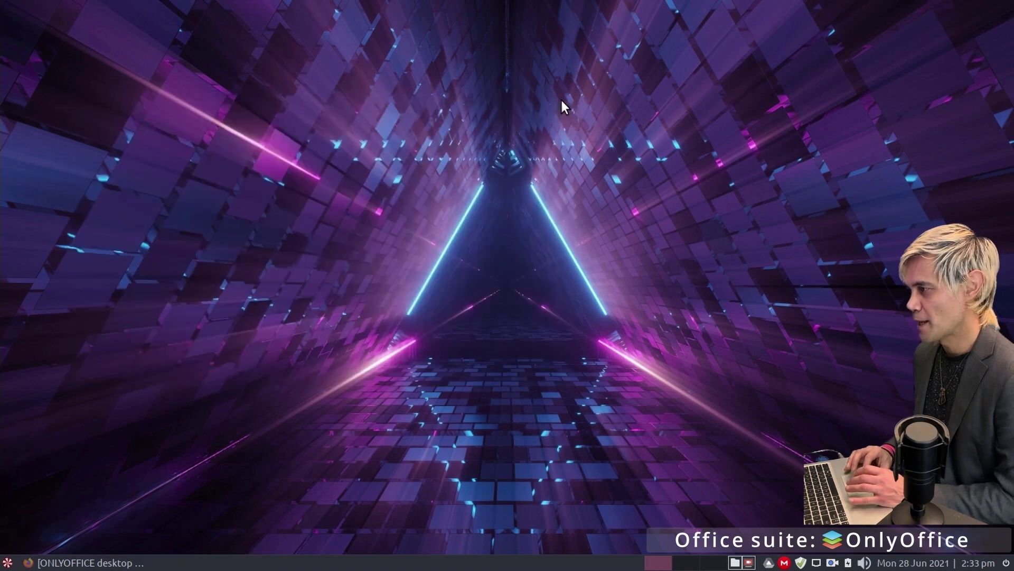
# - Add ONLYOFFICE Desktop Editors to the menu Favorites and launch it
pyautogui.press('super')
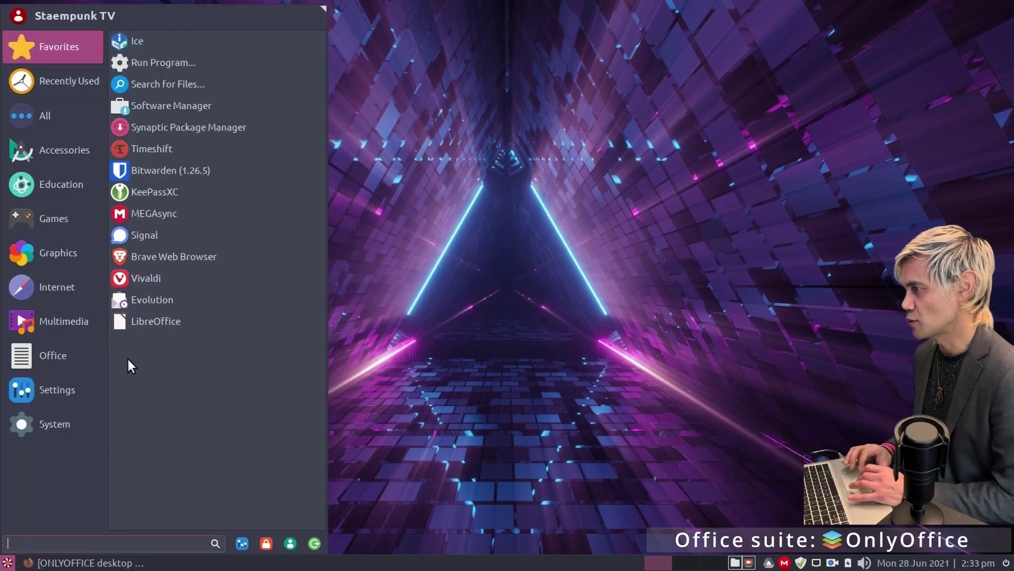
pyautogui.moveTo(73, 362)
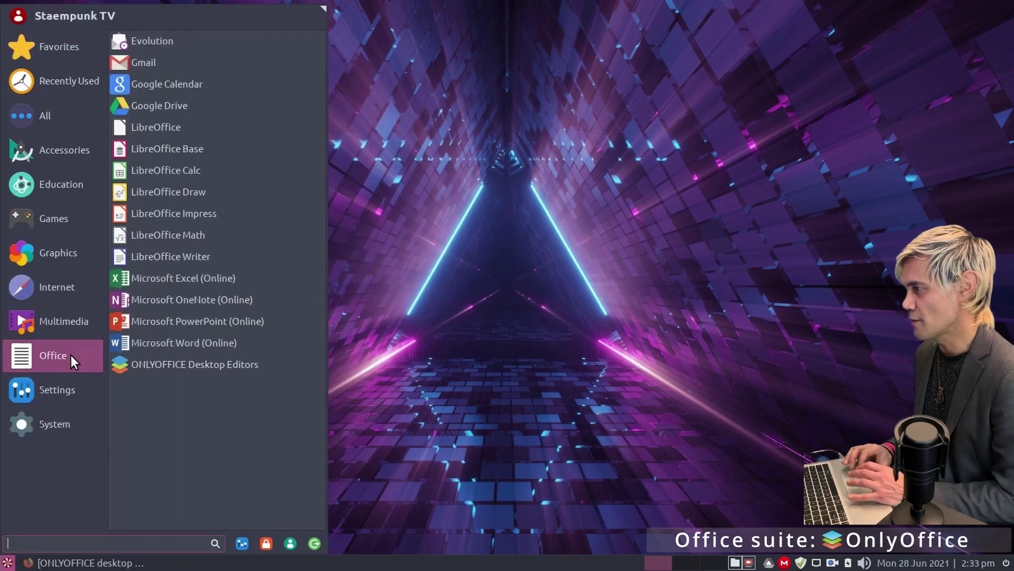
pyautogui.rightClick(188, 364)
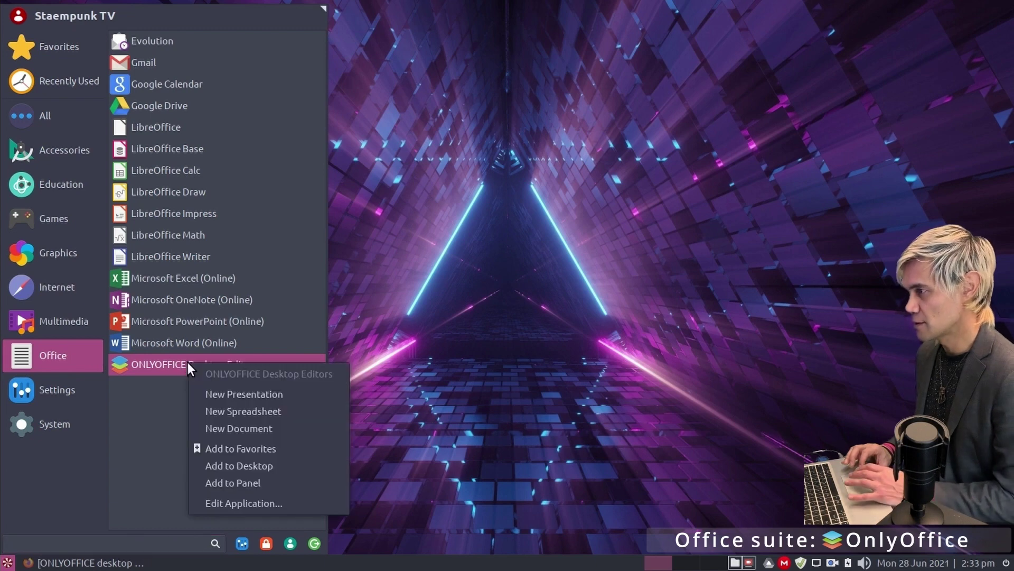
pyautogui.click(265, 447)
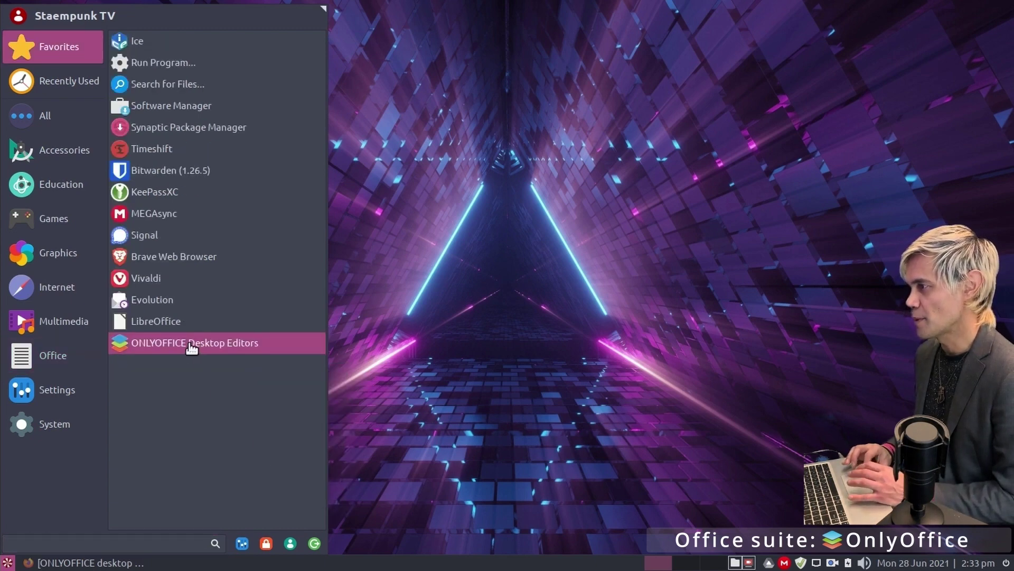
pyautogui.click(187, 343)
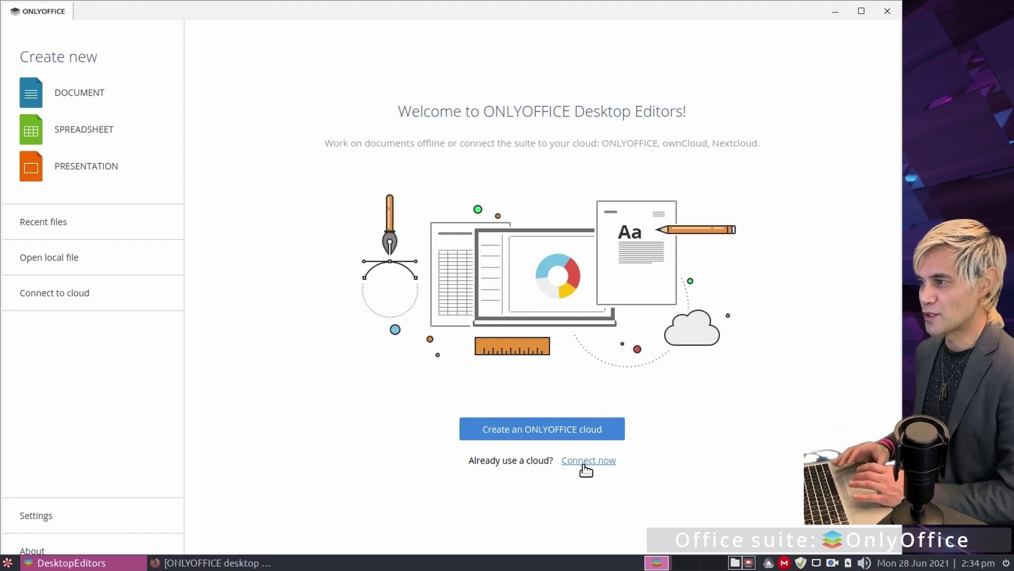
# - Dismiss the cloud portal sign-up, then create a blank document, spreadsheet and presentation
pyautogui.click(540, 434)
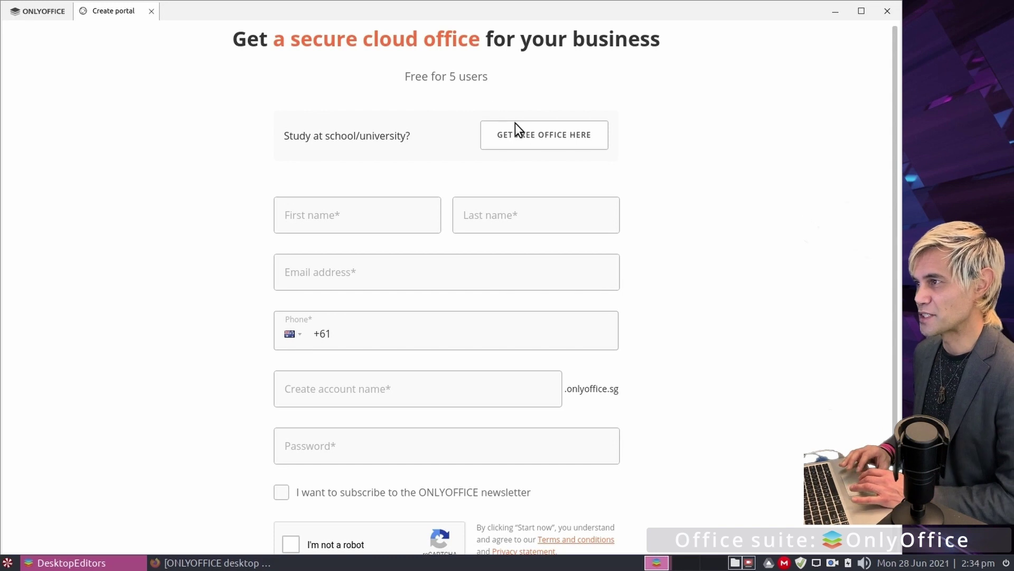
pyautogui.click(152, 11)
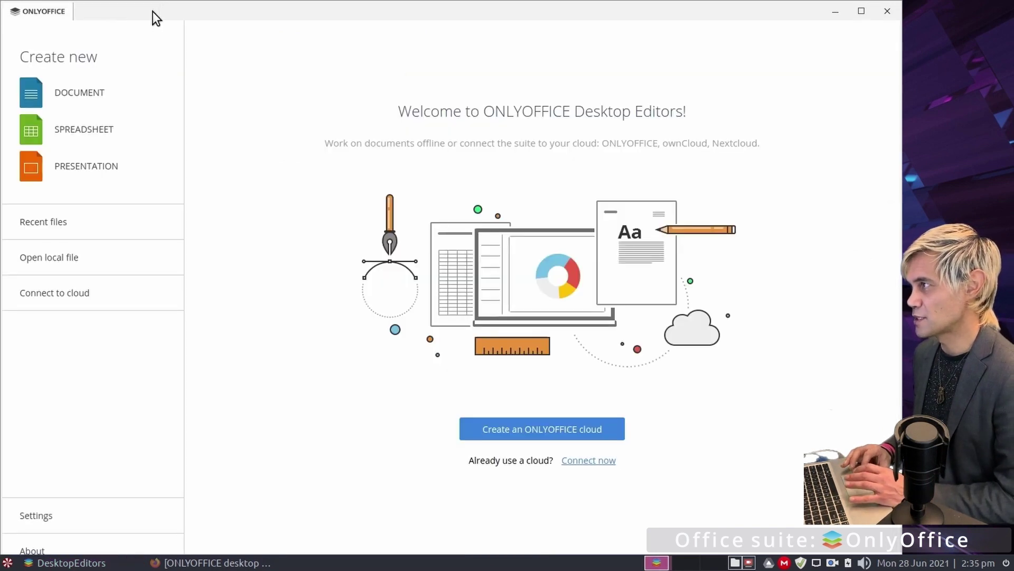
pyautogui.click(91, 95)
pyautogui.click(49, 15)
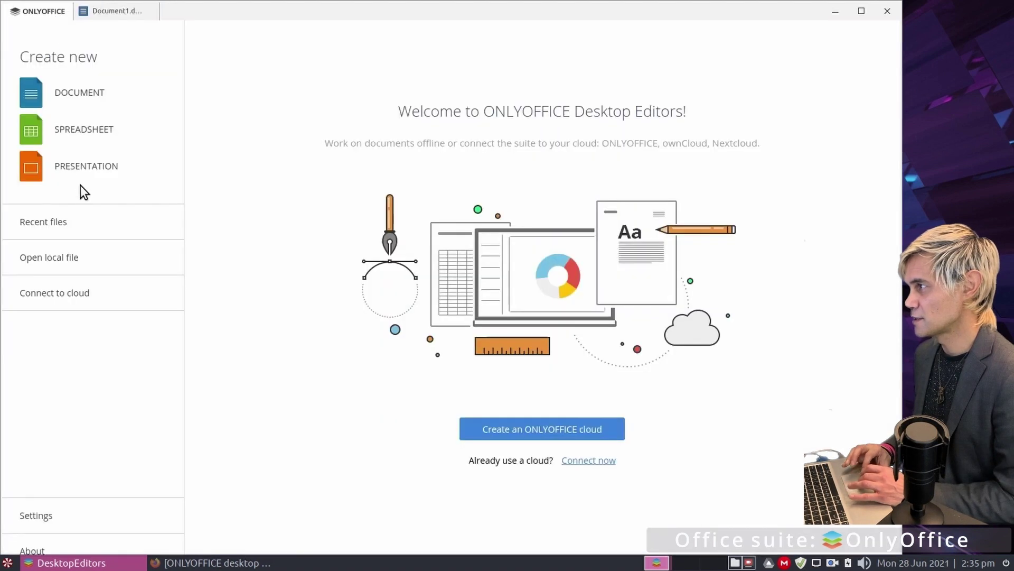
pyautogui.click(81, 132)
pyautogui.click(43, 10)
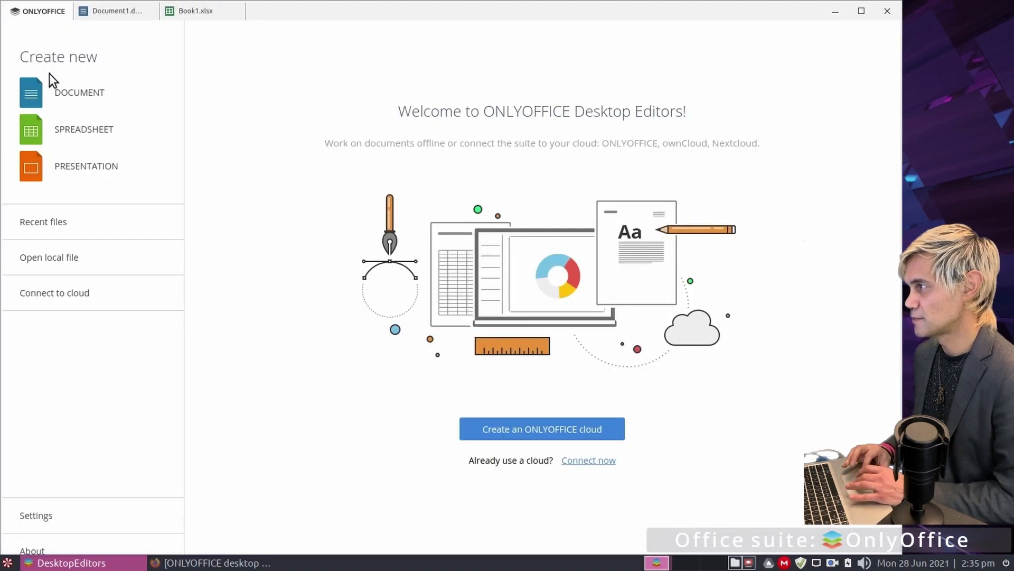
pyautogui.click(85, 169)
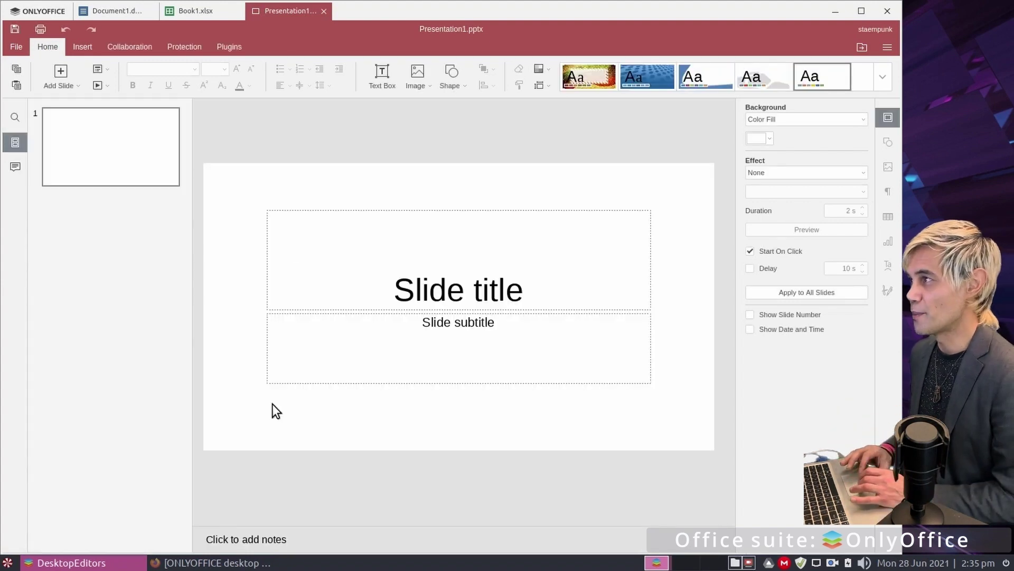
# - Close the Presentation1 and Book1.xlsx tabs and quit ONLYOFFICE Desktop Editors
pyautogui.click(324, 11)
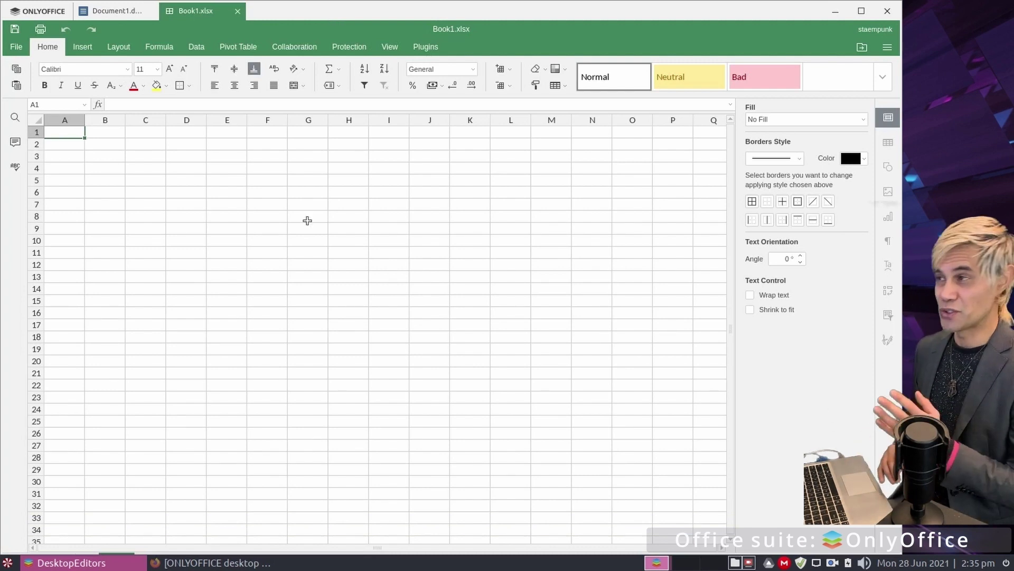
pyautogui.click(238, 11)
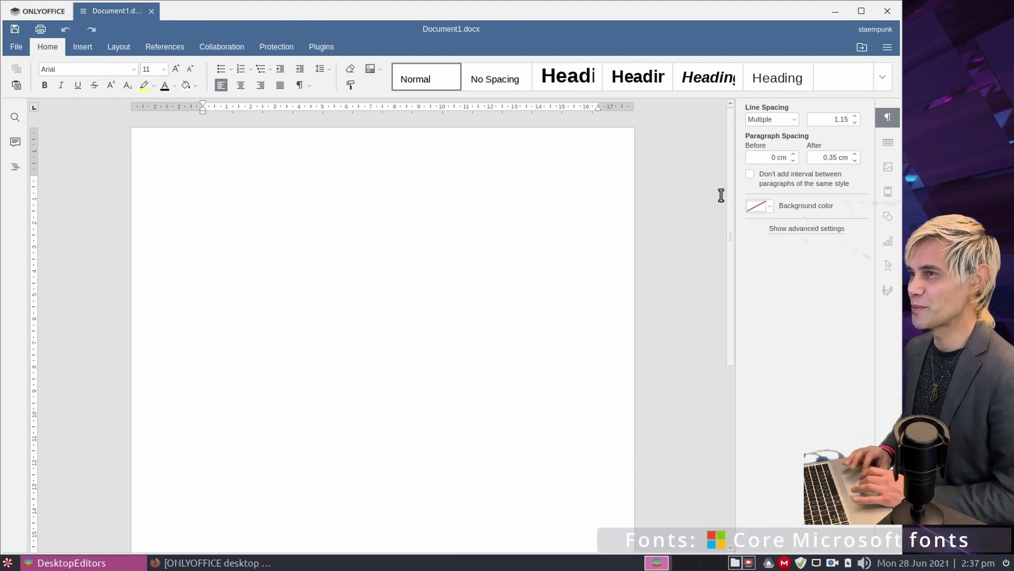
pyautogui.click(885, 7)
# - Launch Synaptic Package Manager, authenticate, and search for 'microsoft fonts'
pyautogui.press('super')
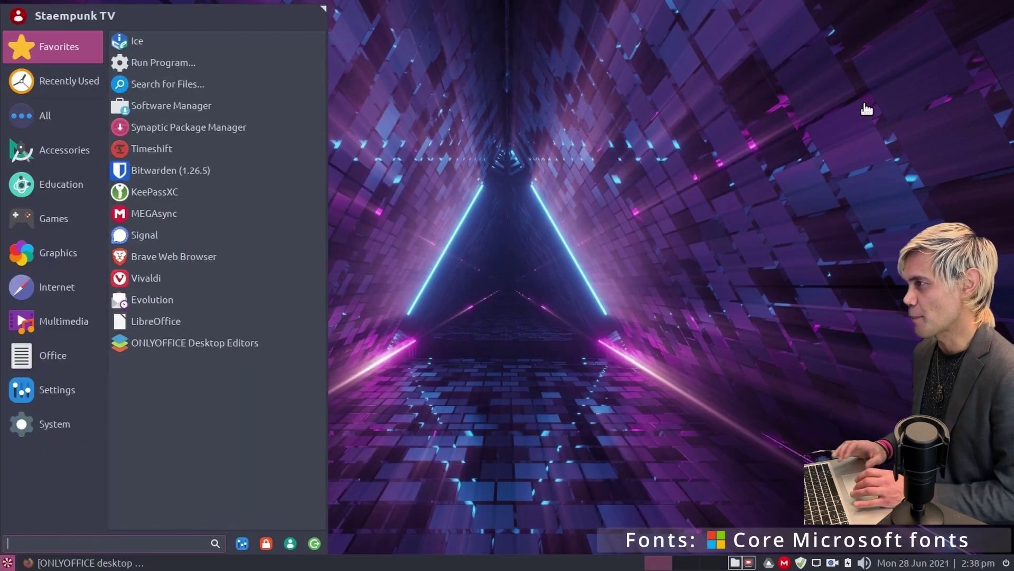
pyautogui.click(233, 128)
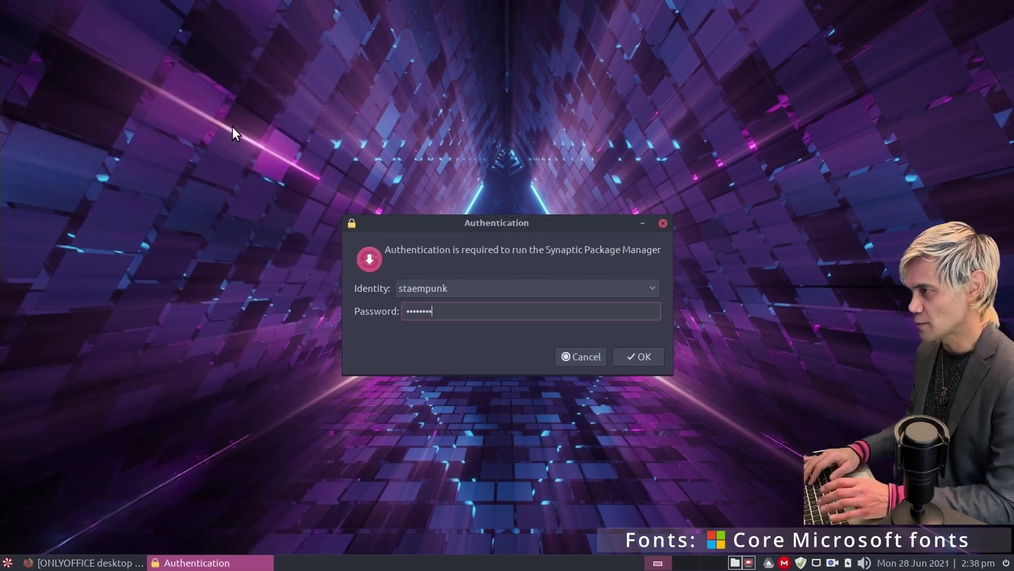
pyautogui.press('Return')
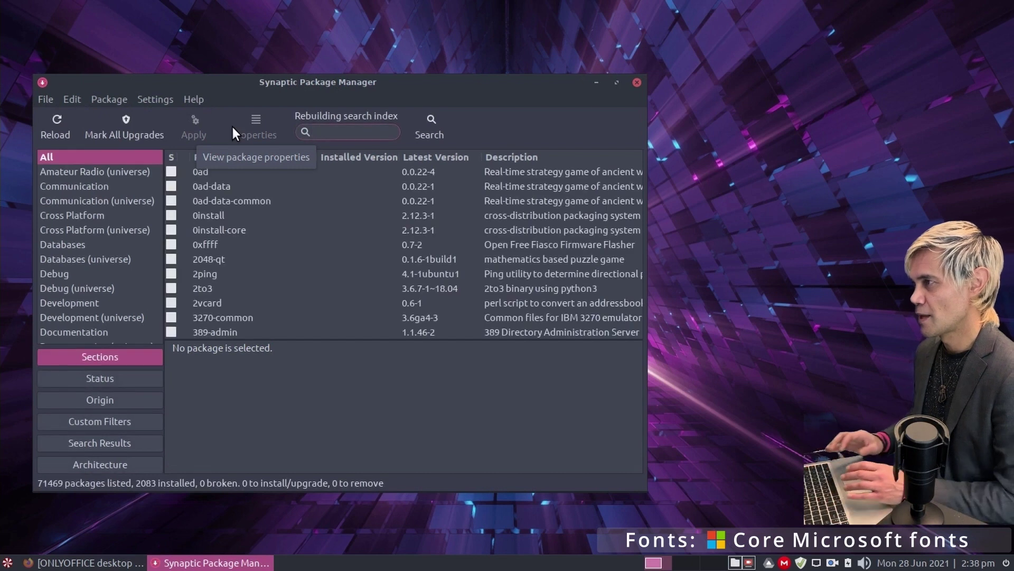
pyautogui.click(351, 136)
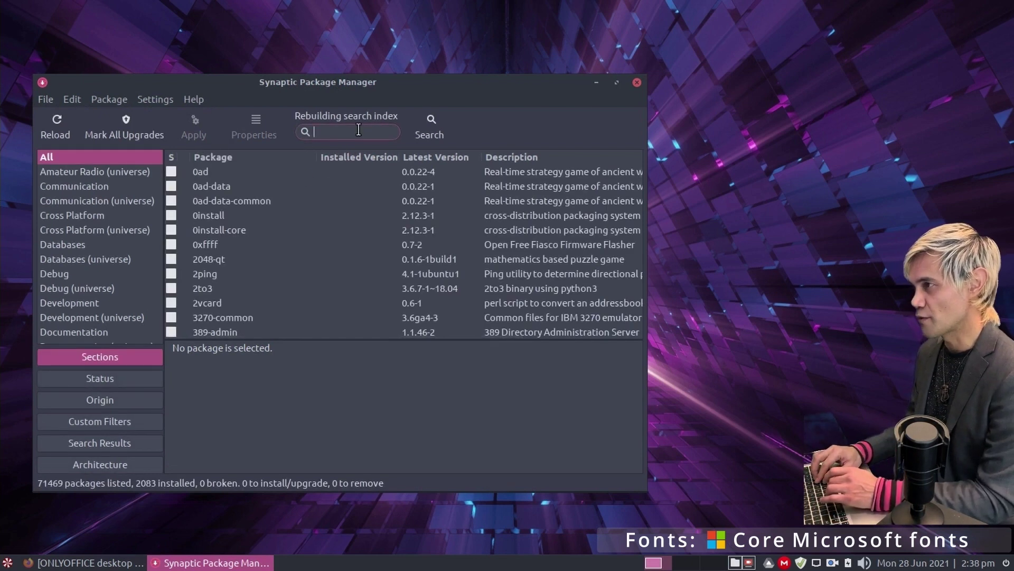
pyautogui.write('microsoft font')
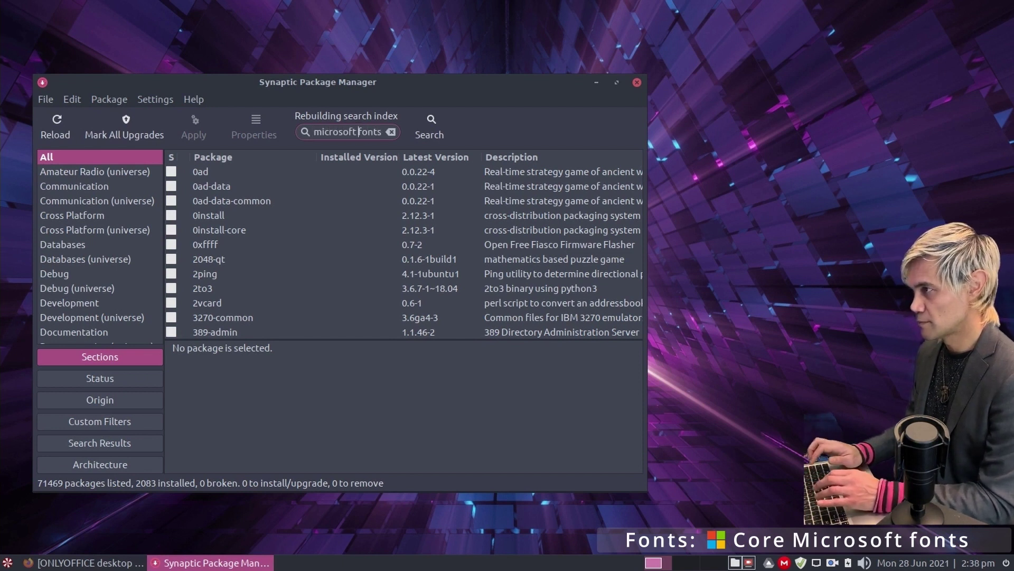
pyautogui.write('s')
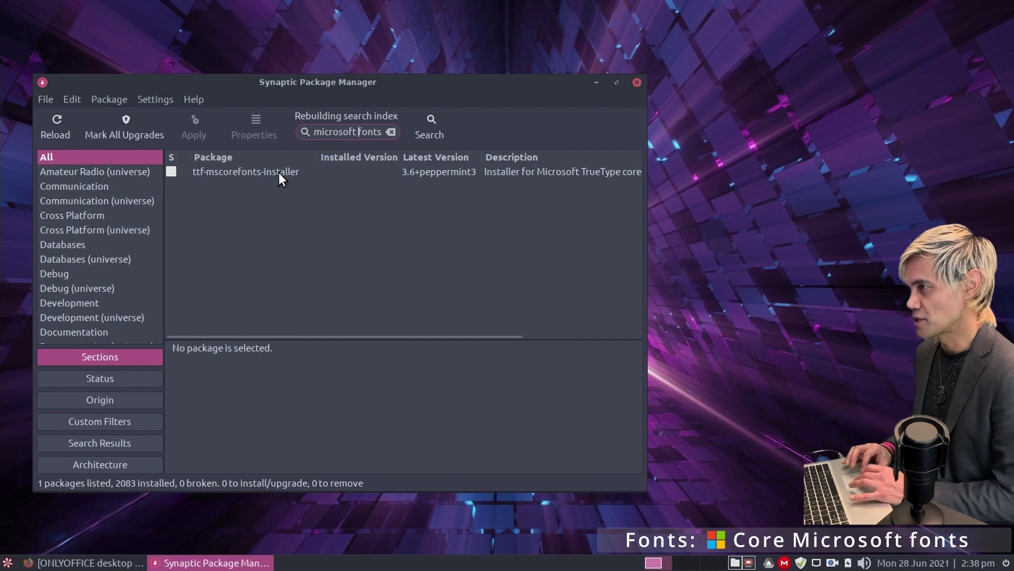
# - Mark ttf-mscorefonts-installer for installation, accepting its additional required packages
pyautogui.click(278, 173)
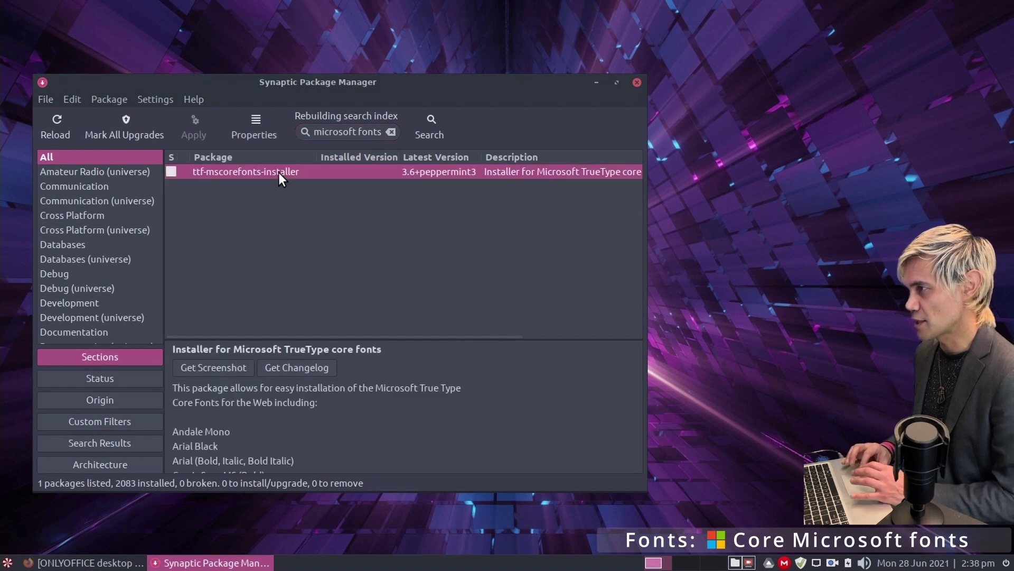
pyautogui.rightClick(278, 172)
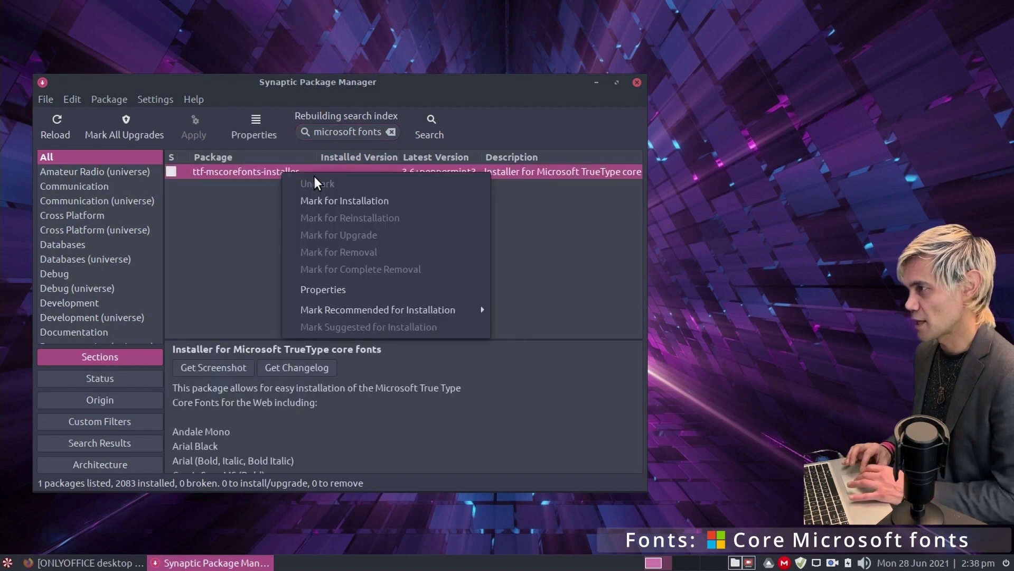
pyautogui.click(341, 199)
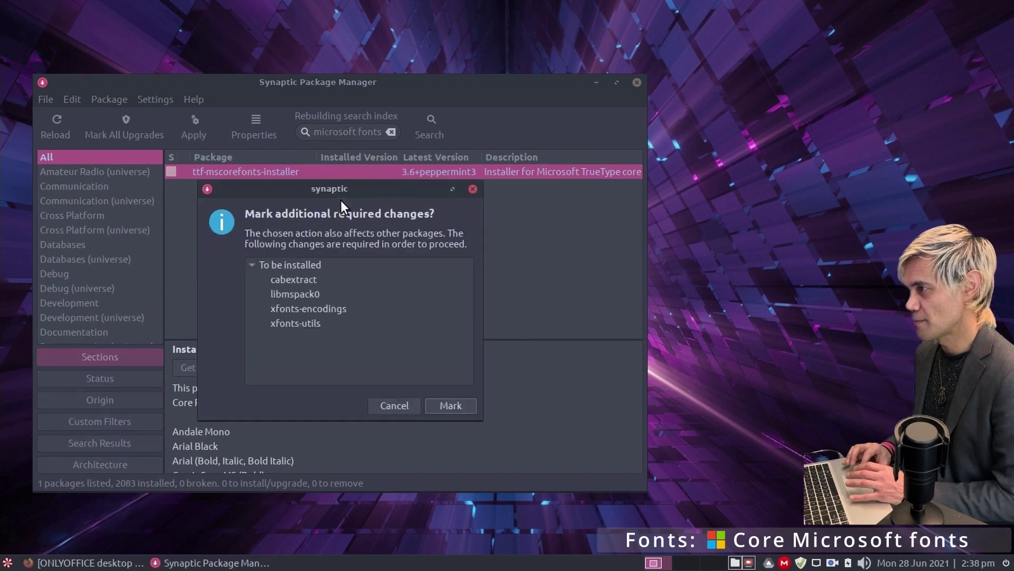
pyautogui.click(451, 405)
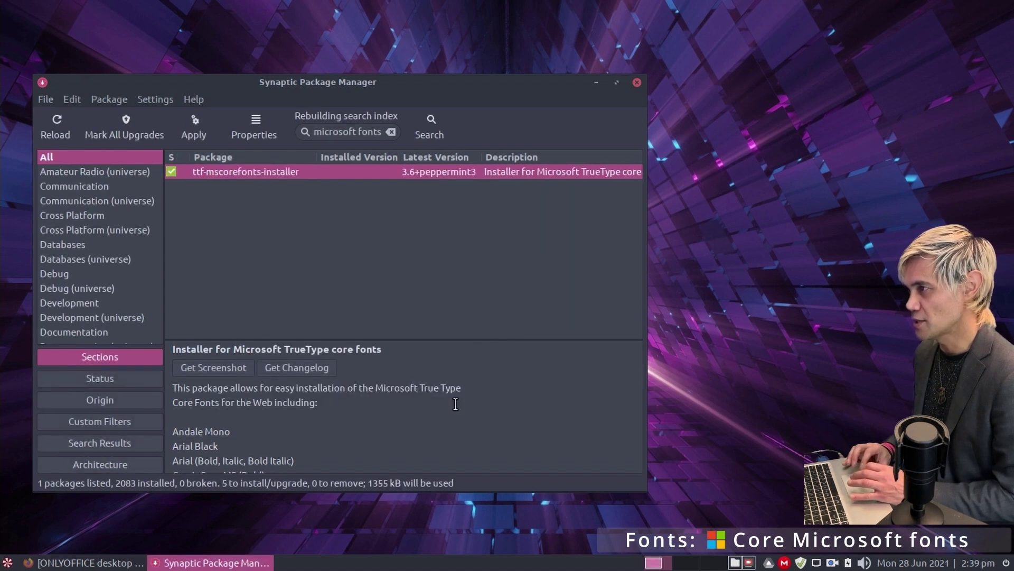
# - Apply the changes to install the 5 new packages, showing download files and terminal output
pyautogui.click(190, 126)
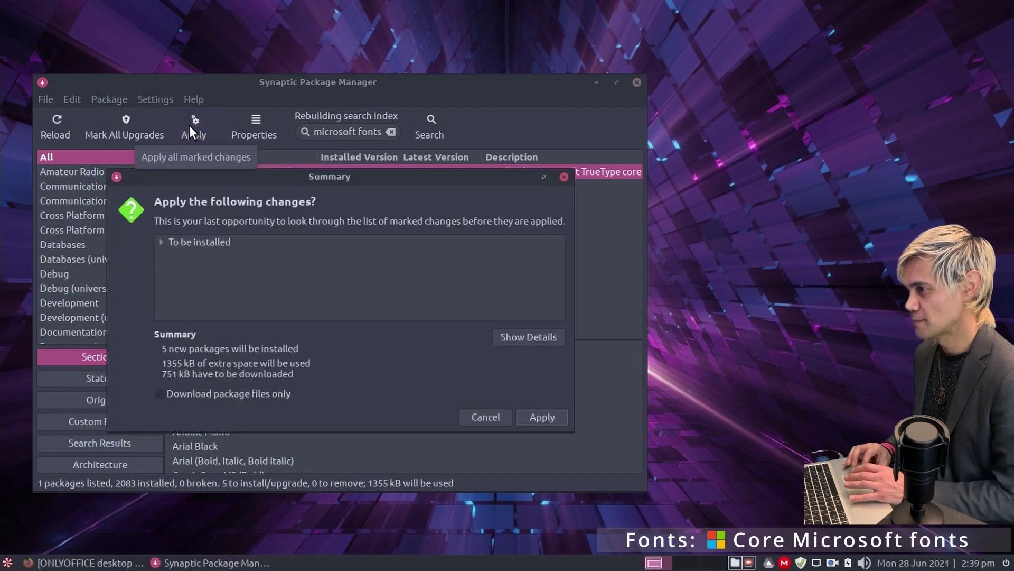
pyautogui.click(550, 416)
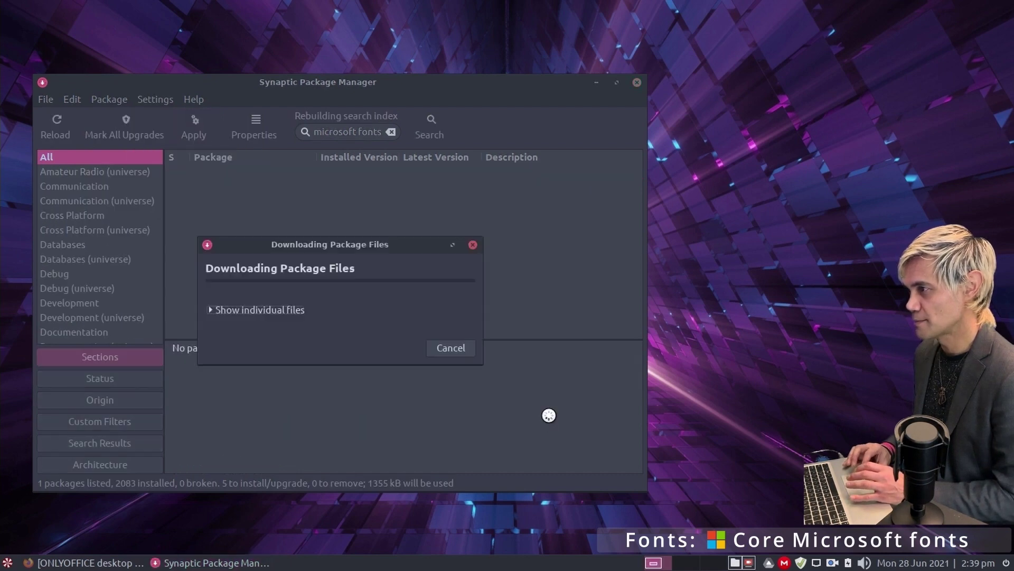
pyautogui.click(210, 311)
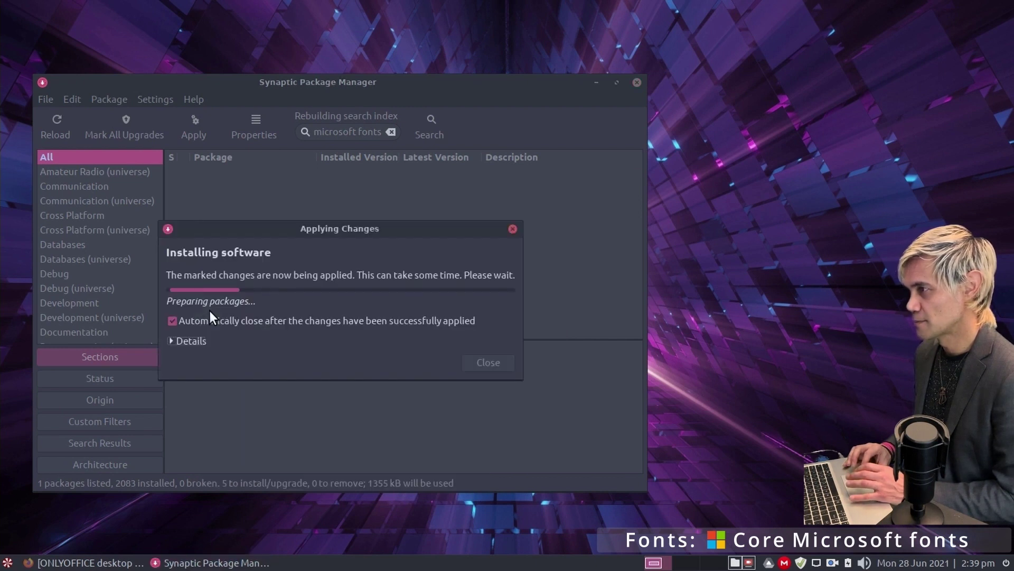
pyautogui.click(172, 341)
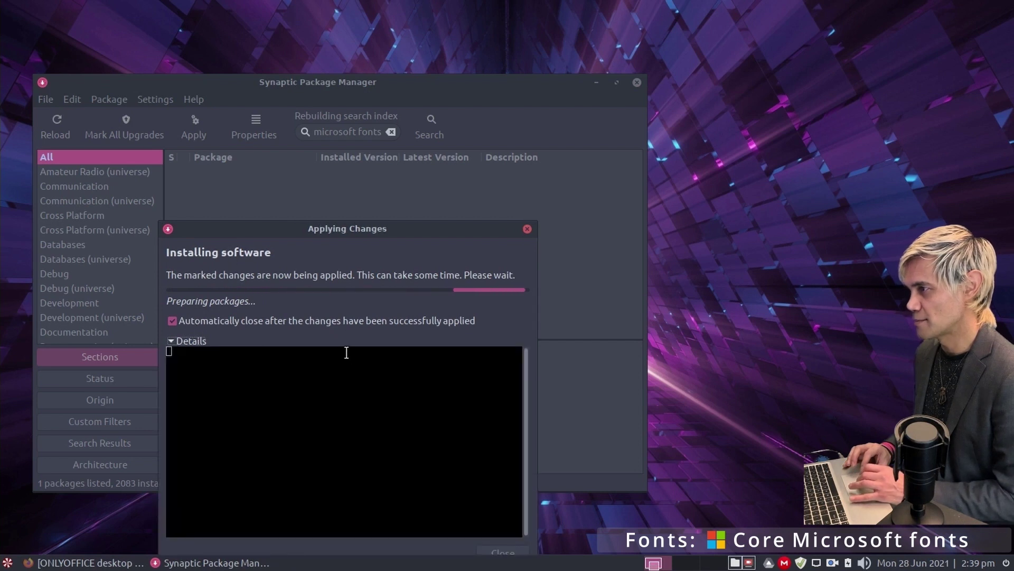
pyautogui.moveTo(286, 227); pyautogui.dragTo(282, 209)
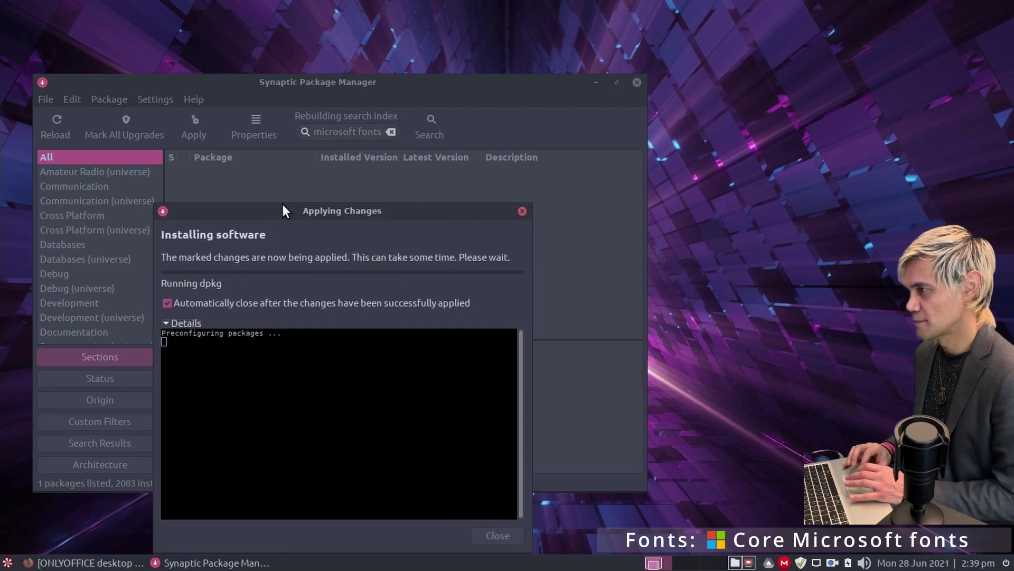
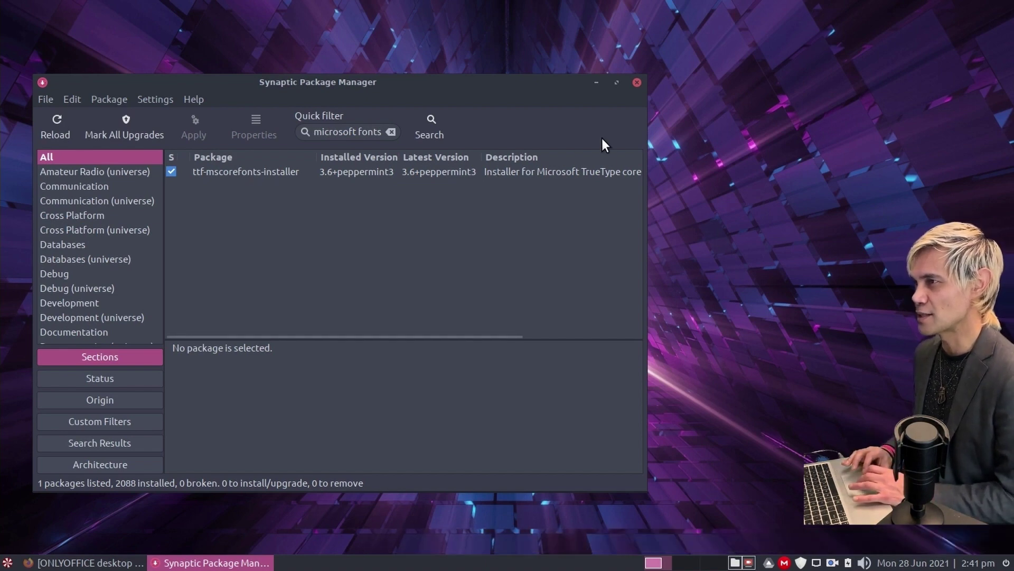
# - Relaunch Synaptic Package Manager from the Whisker menu, authenticating with the administrator password
pyautogui.click(637, 83)
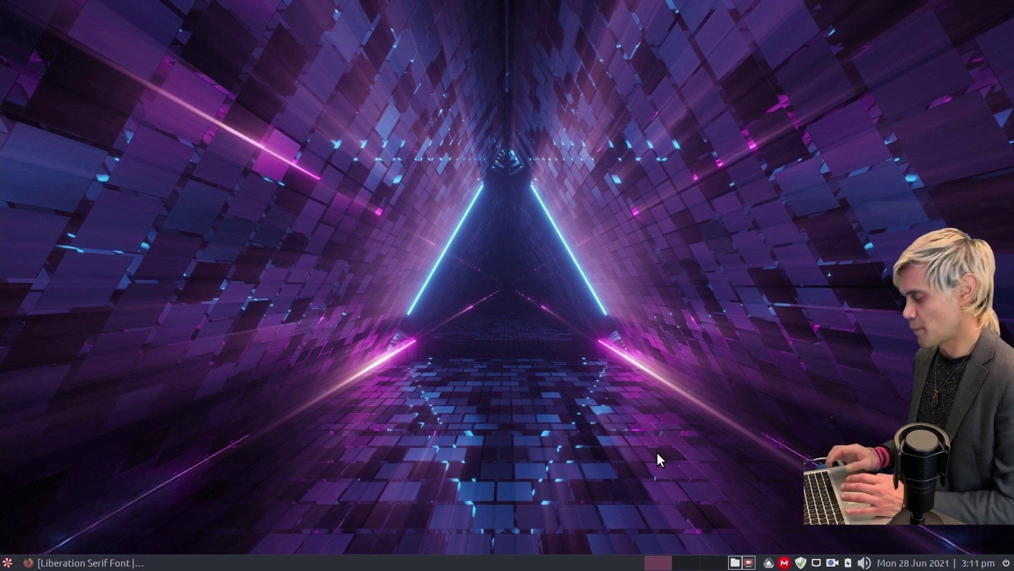
pyautogui.press('super')
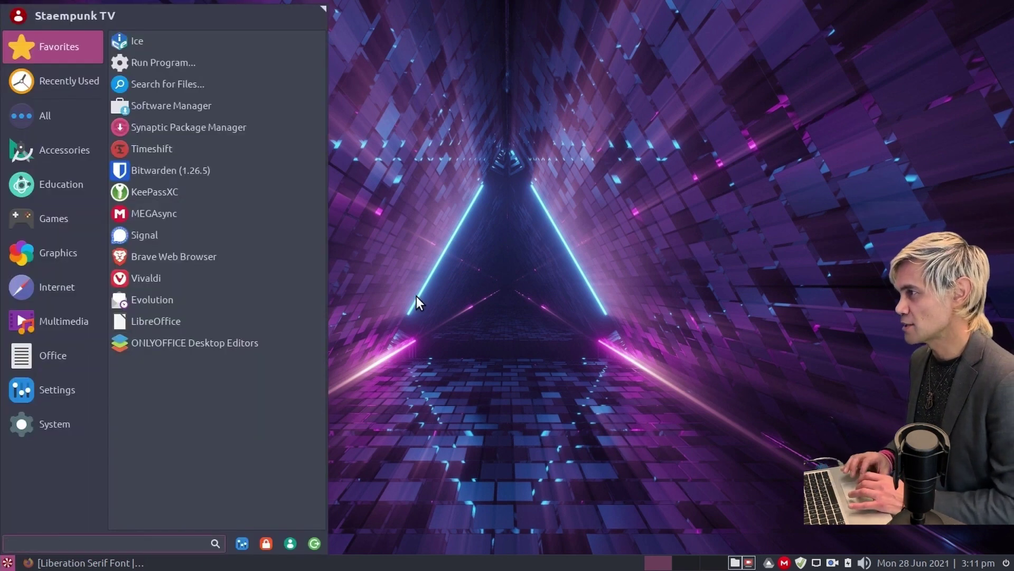
pyautogui.click(233, 127)
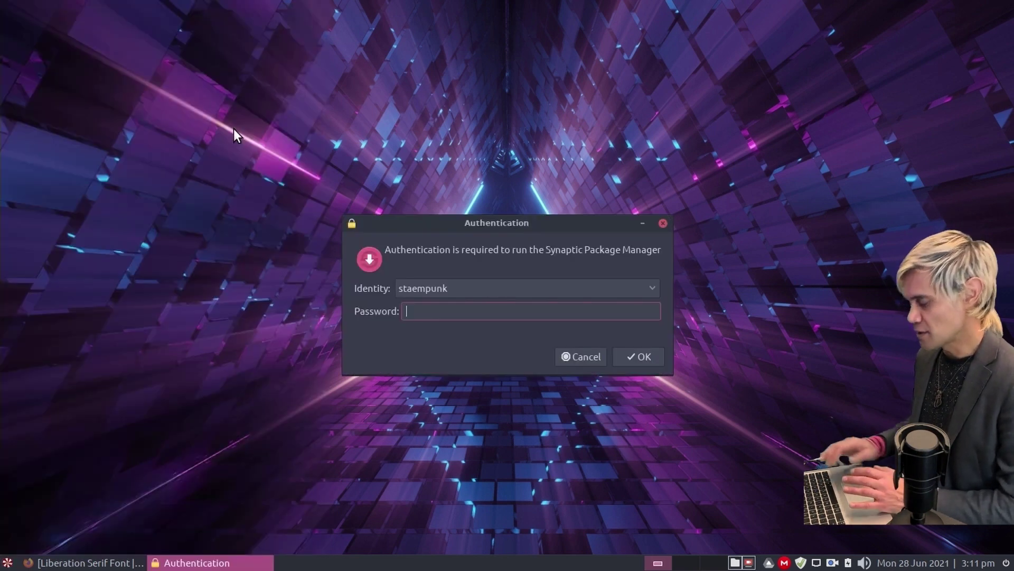
pyautogui.write('****')
pyautogui.press('Return')
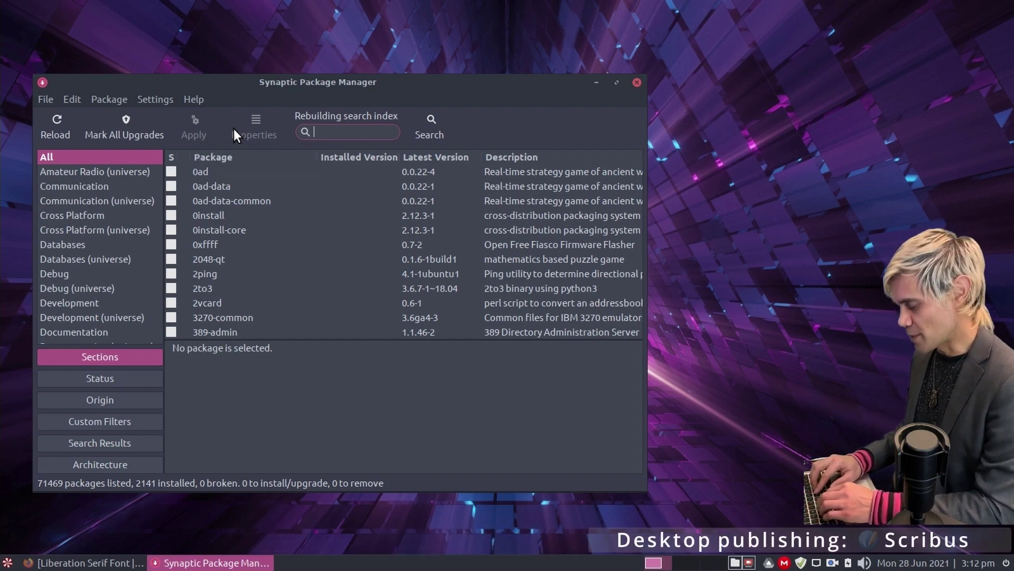
# - Mark scribus and scribus-template plus dependencies for installation and apply the 29-package change
pyautogui.write('scribus')
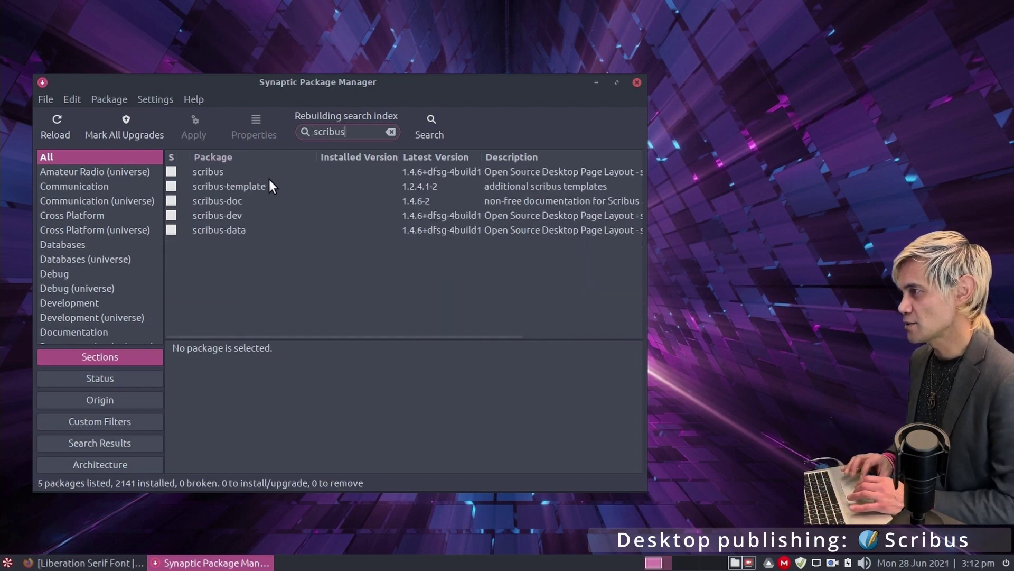
pyautogui.click(229, 172)
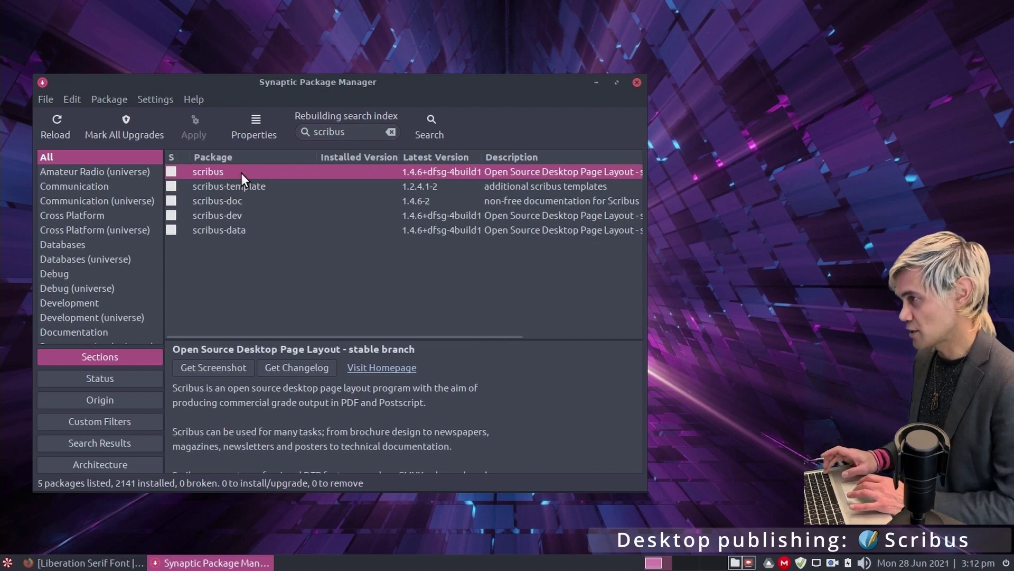
pyautogui.keyDown('ctrl'); pyautogui.click(253, 186); pyautogui.keyUp('ctrl')
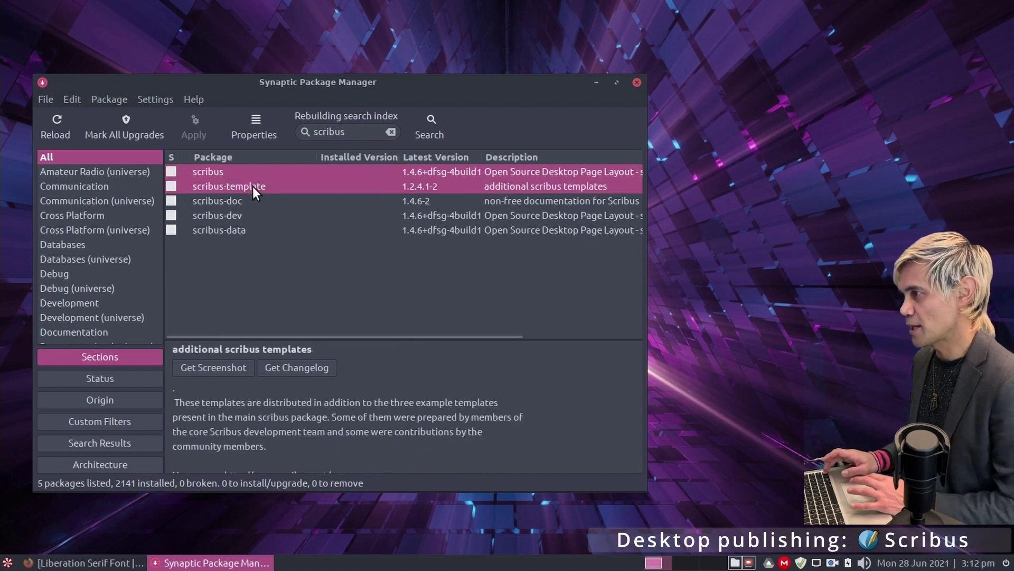
pyautogui.rightClick(253, 186)
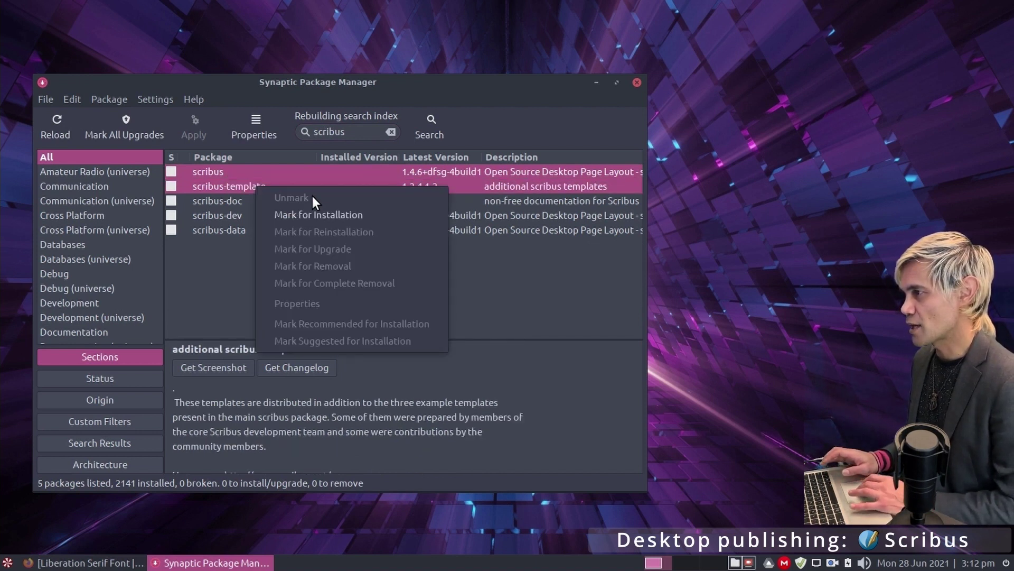
pyautogui.click(319, 215)
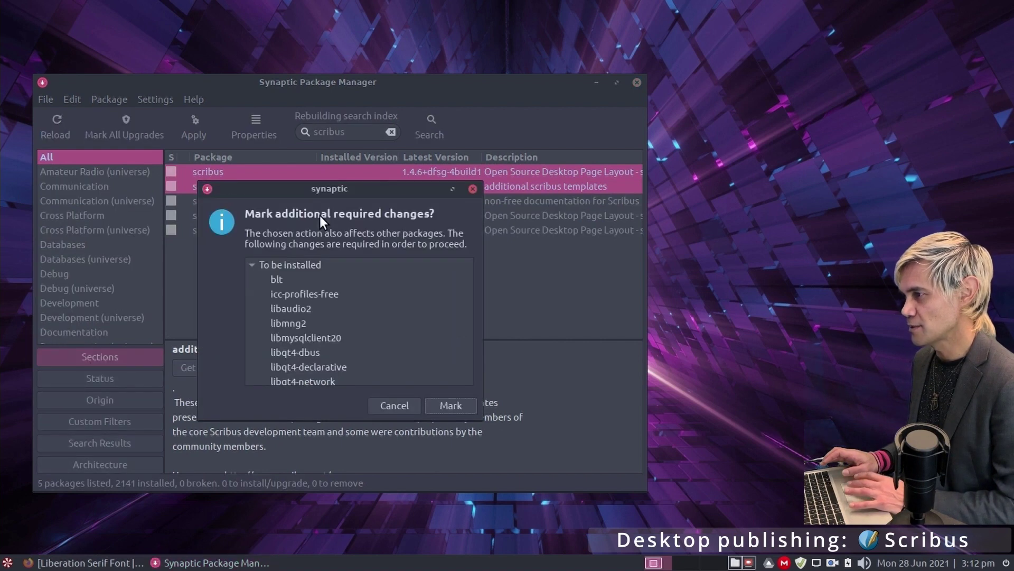
pyautogui.click(450, 406)
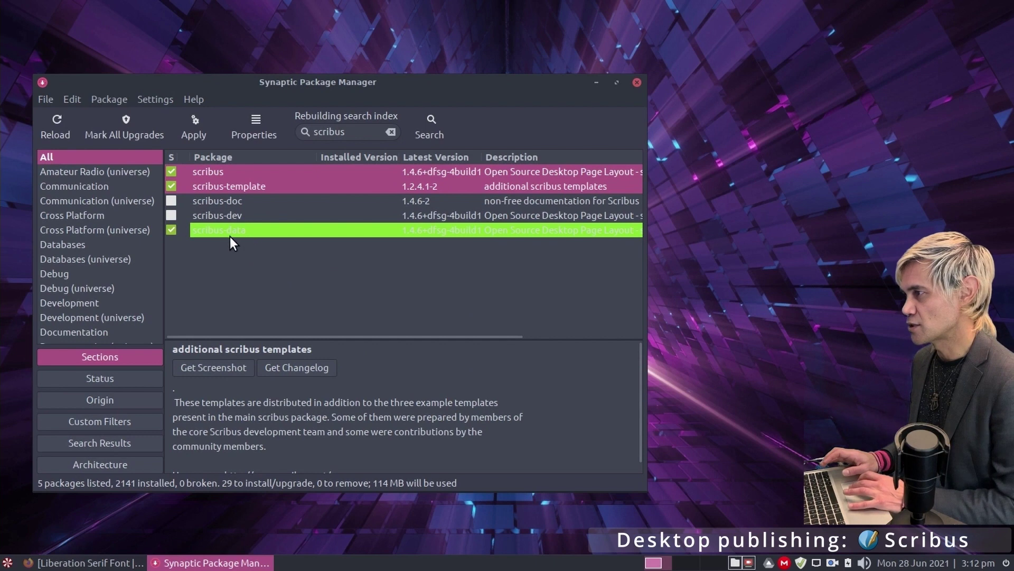
pyautogui.click(196, 122)
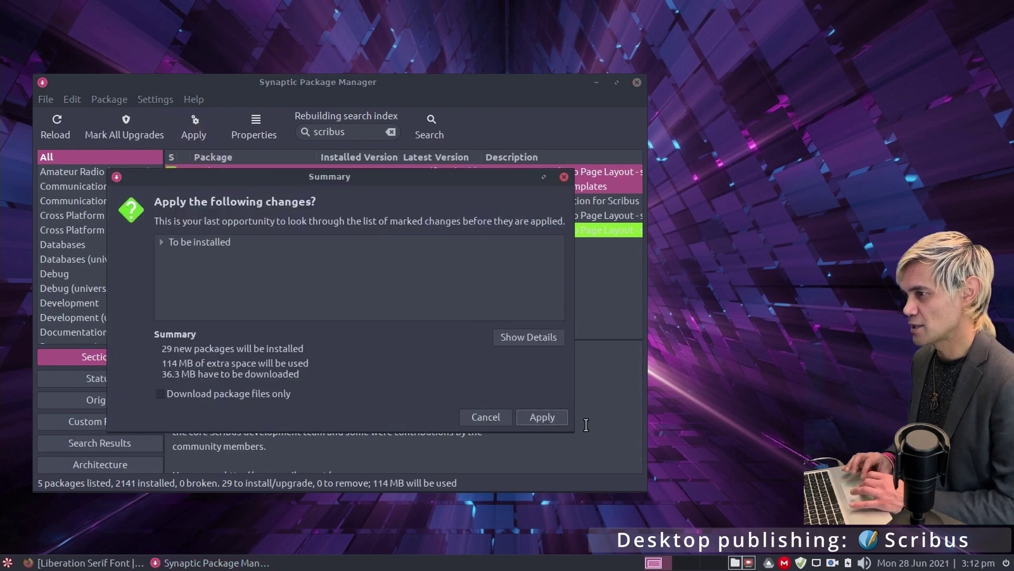
pyautogui.click(544, 423)
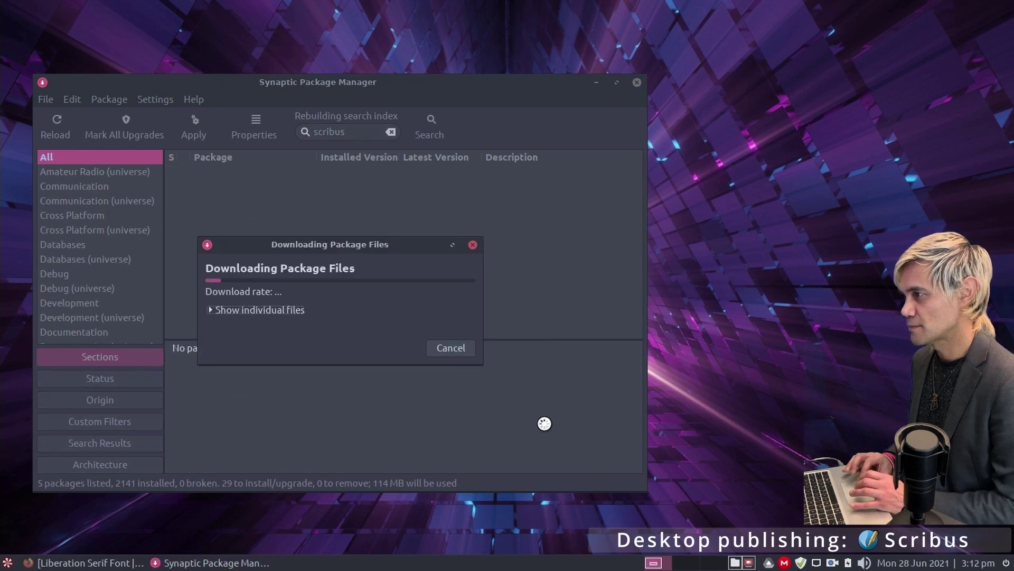
# - Follow the Scribus install through the file list and details log, then close Synaptic
pyautogui.click(210, 309)
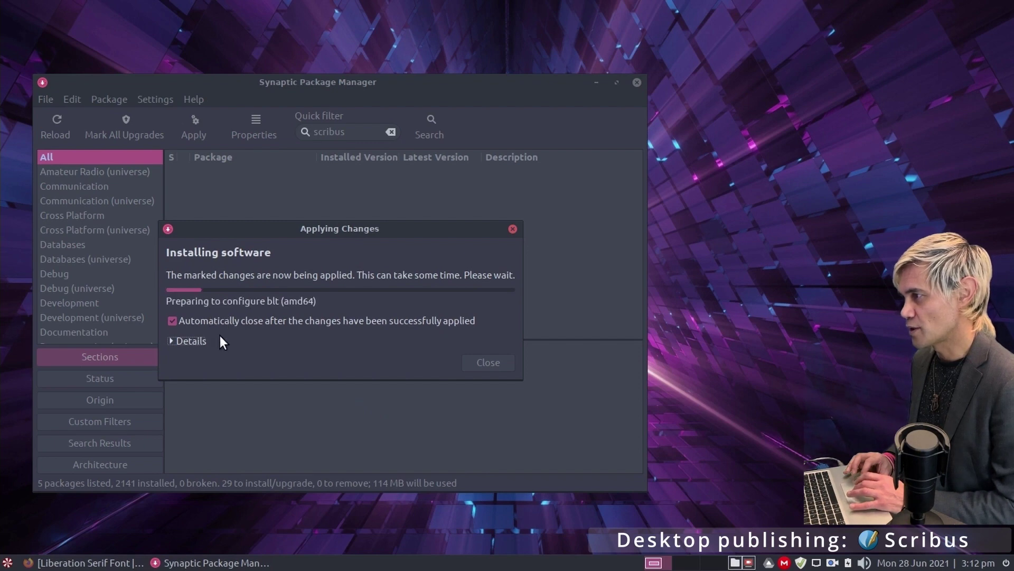
pyautogui.click(170, 341)
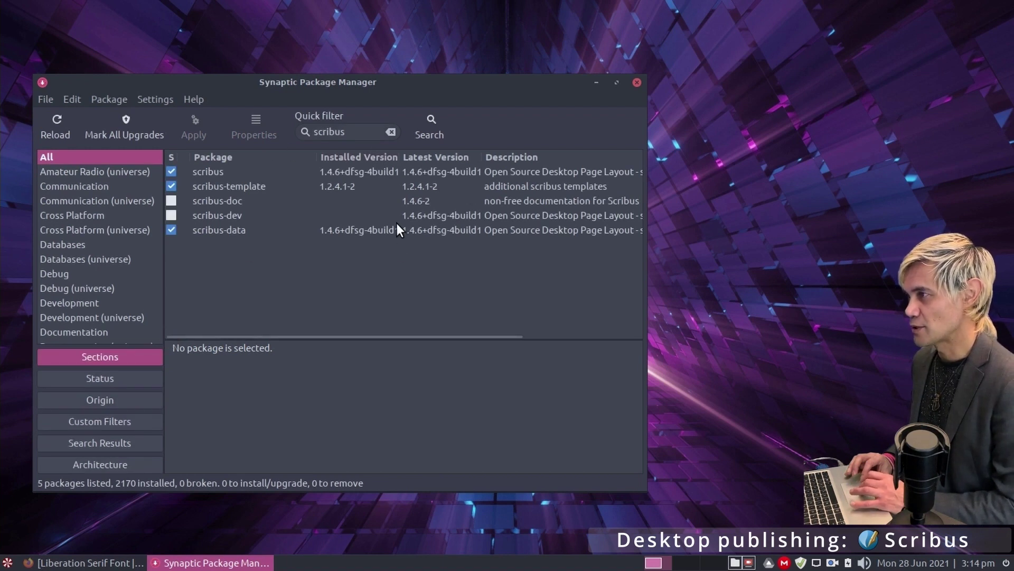
pyautogui.click(637, 83)
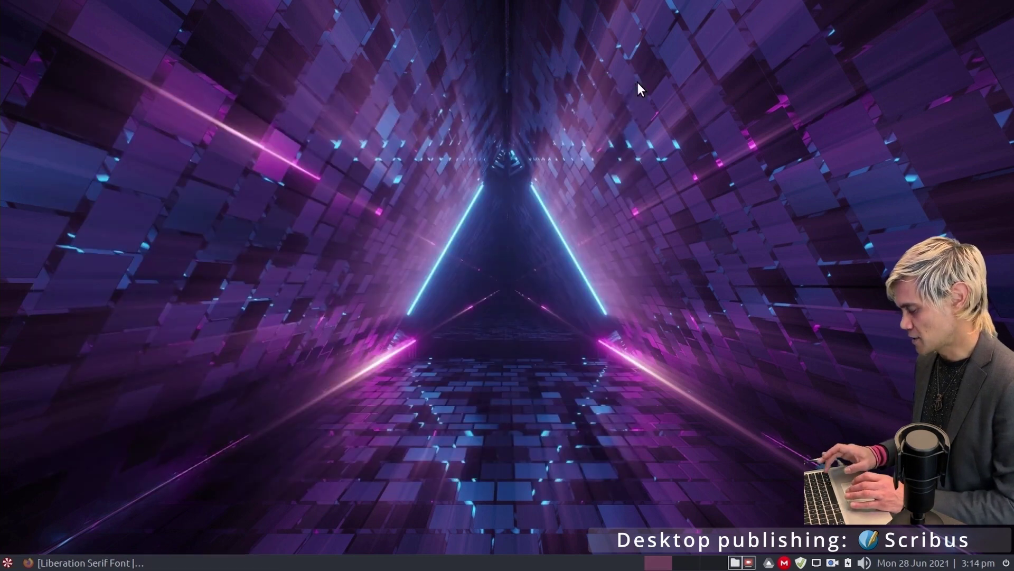
# - Find Scribus by searching 'scri' in the Whisker menu and add it to Favorites
pyautogui.press('super')
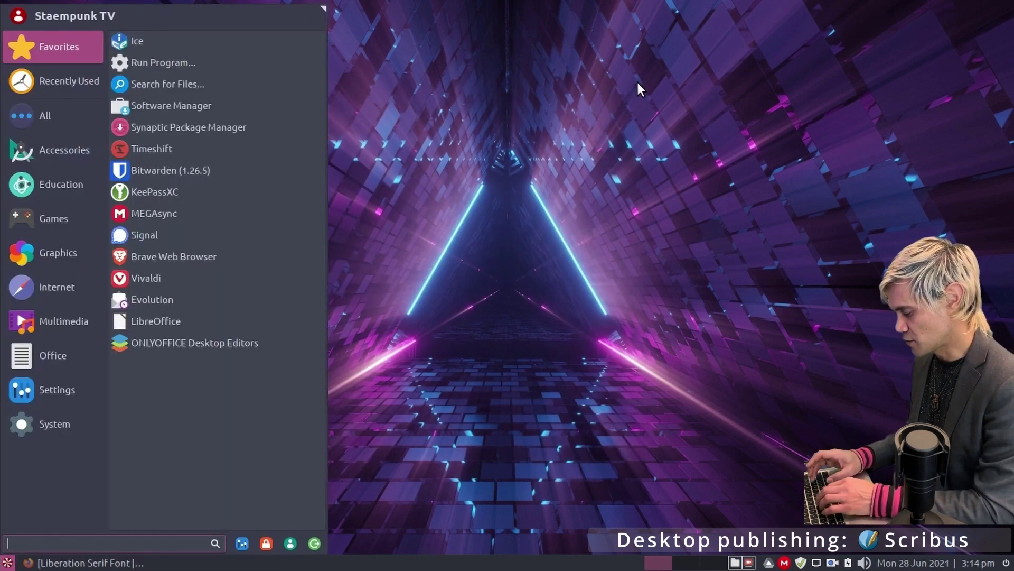
pyautogui.write('scri')
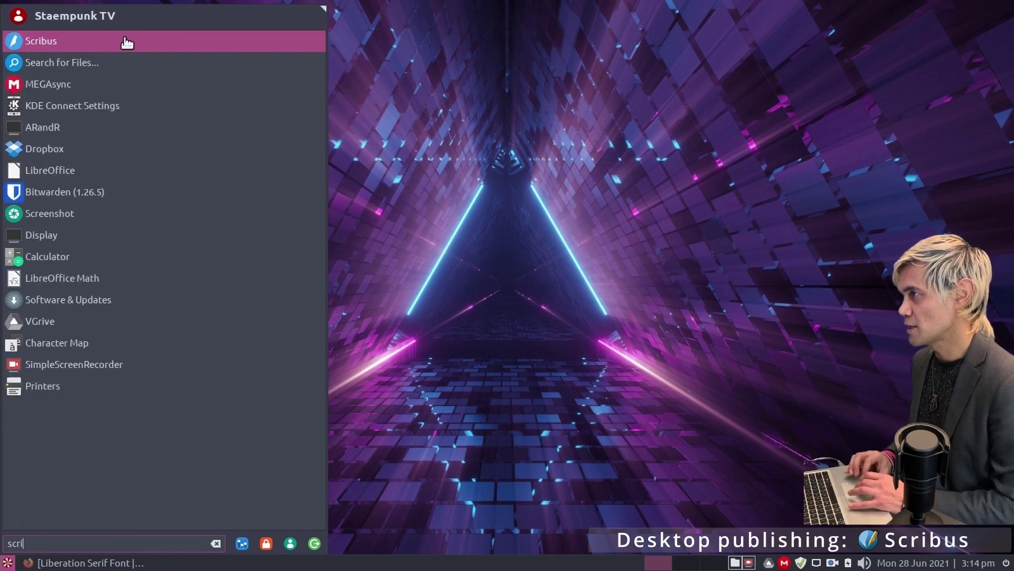
pyautogui.rightClick(124, 40)
pyautogui.click(170, 70)
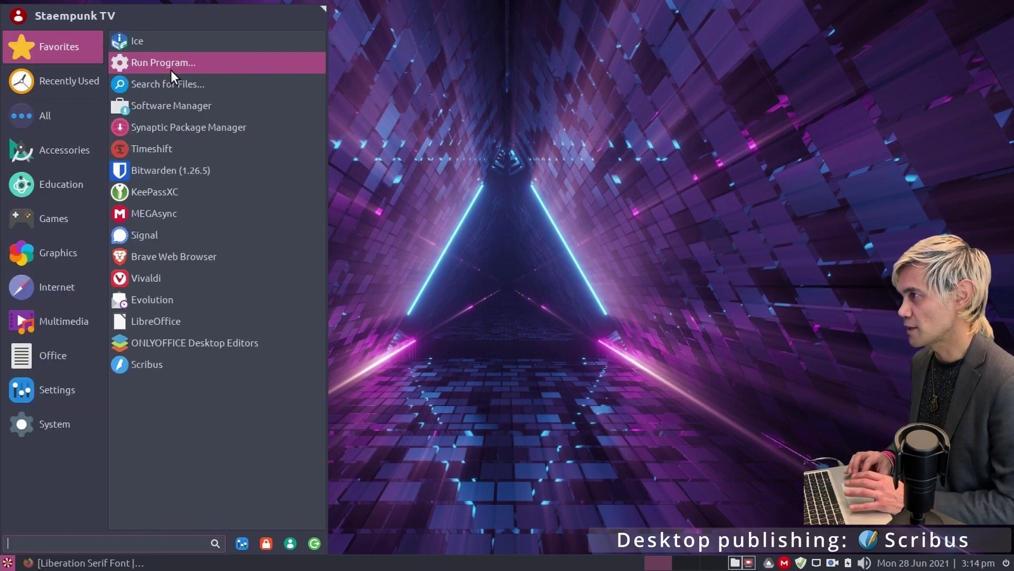
# - Launch Scribus, browse the template categories from Advertisements to Text Documents, then cancel
pyautogui.click(150, 367)
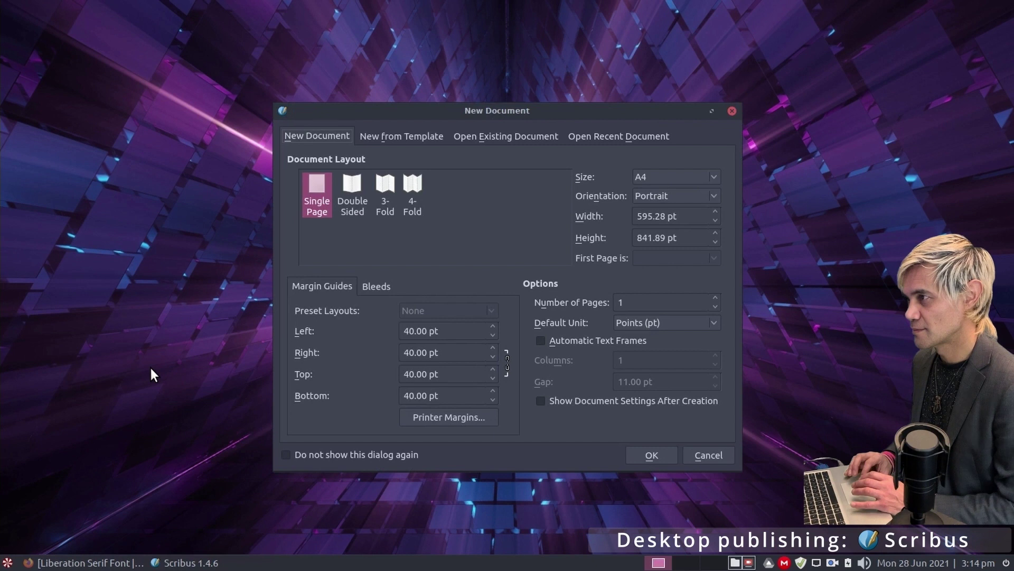
pyautogui.click(411, 136)
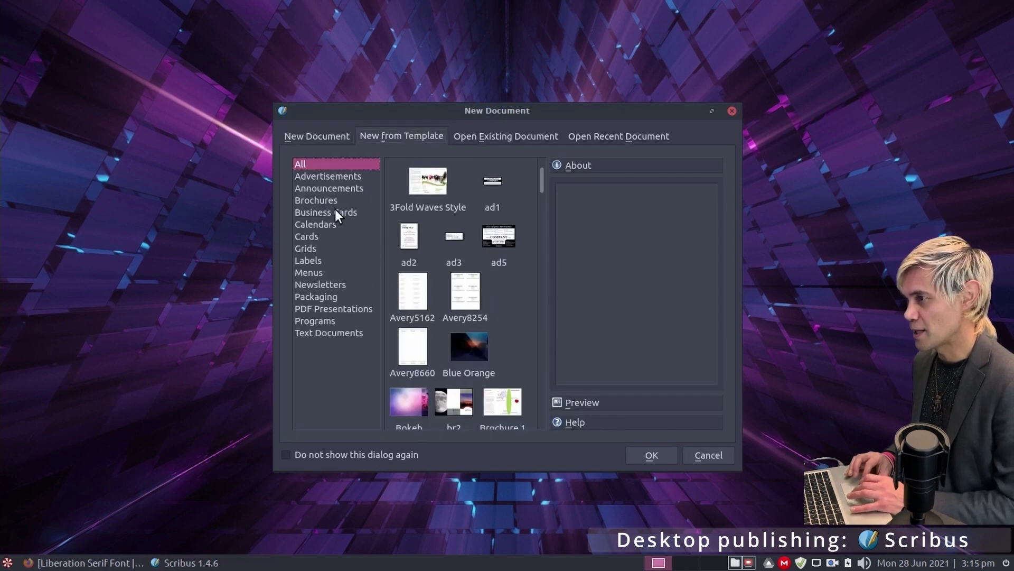
pyautogui.click(341, 177)
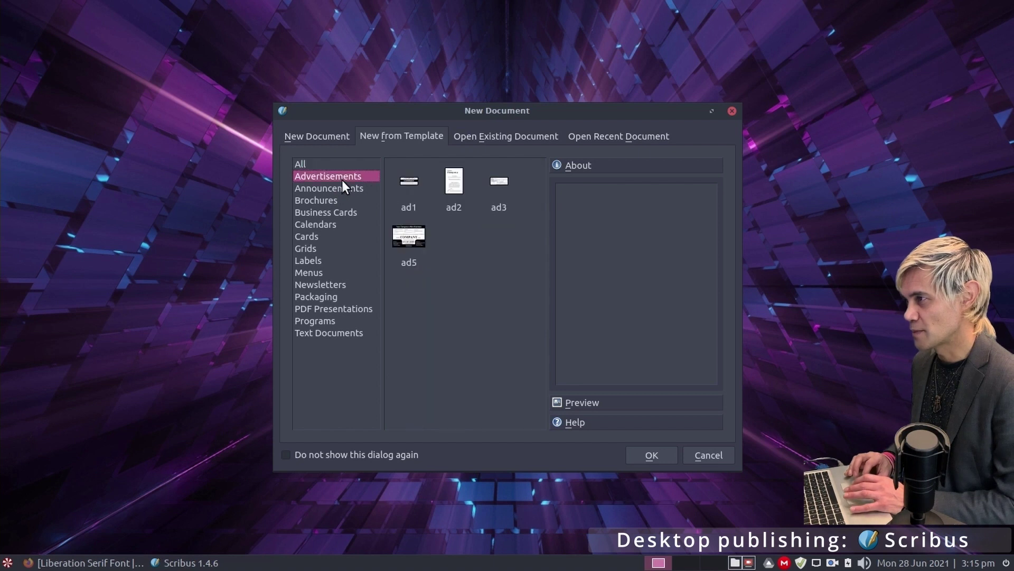
pyautogui.click(342, 192)
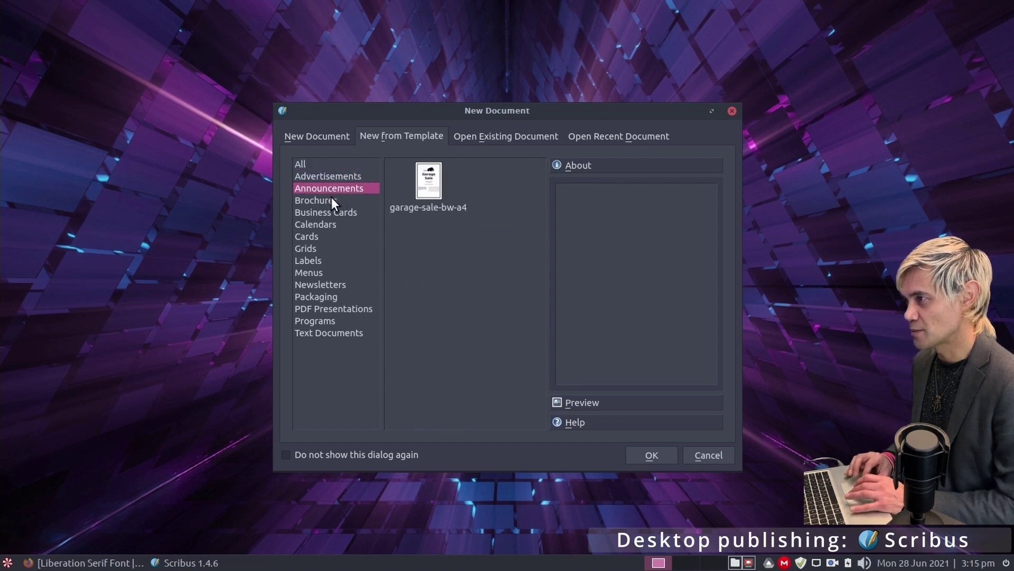
pyautogui.click(331, 199)
pyautogui.click(348, 214)
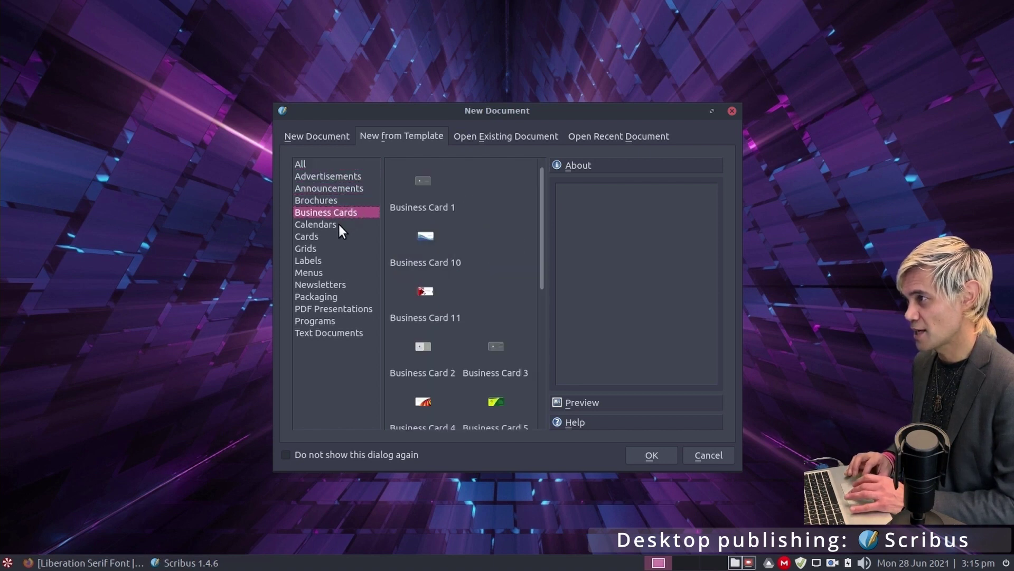
pyautogui.click(335, 225)
pyautogui.click(331, 284)
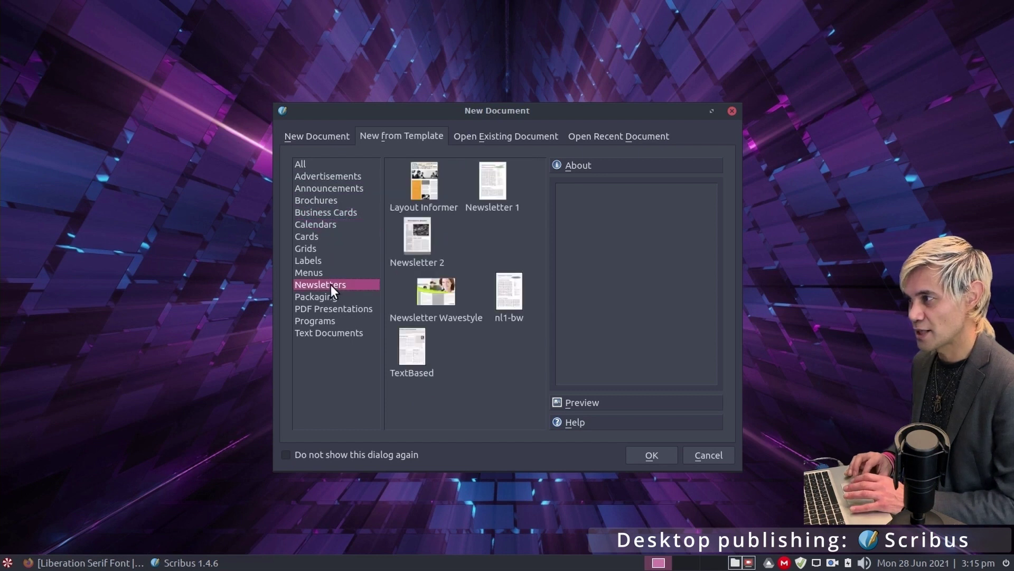
pyautogui.click(334, 307)
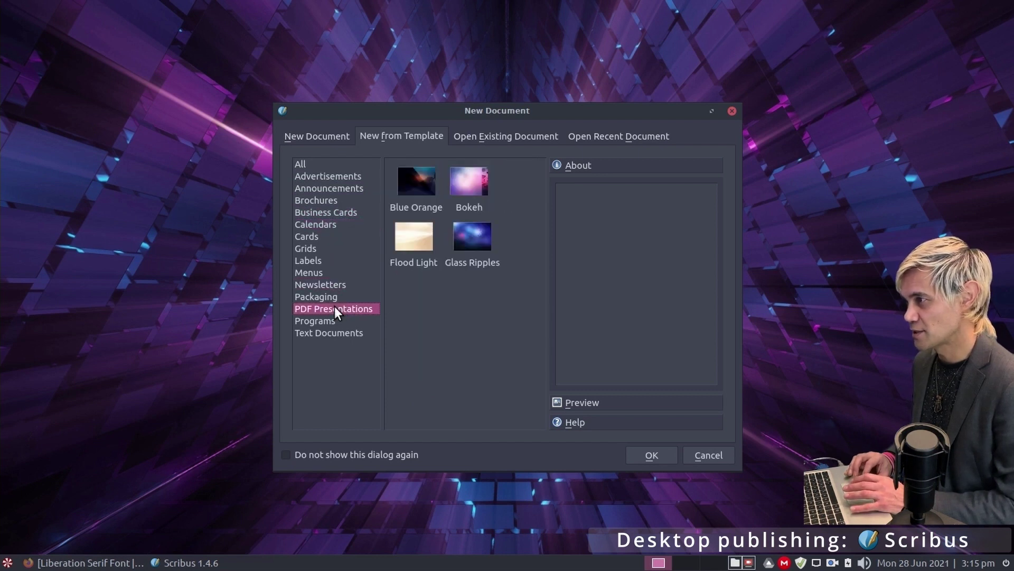
pyautogui.click(335, 332)
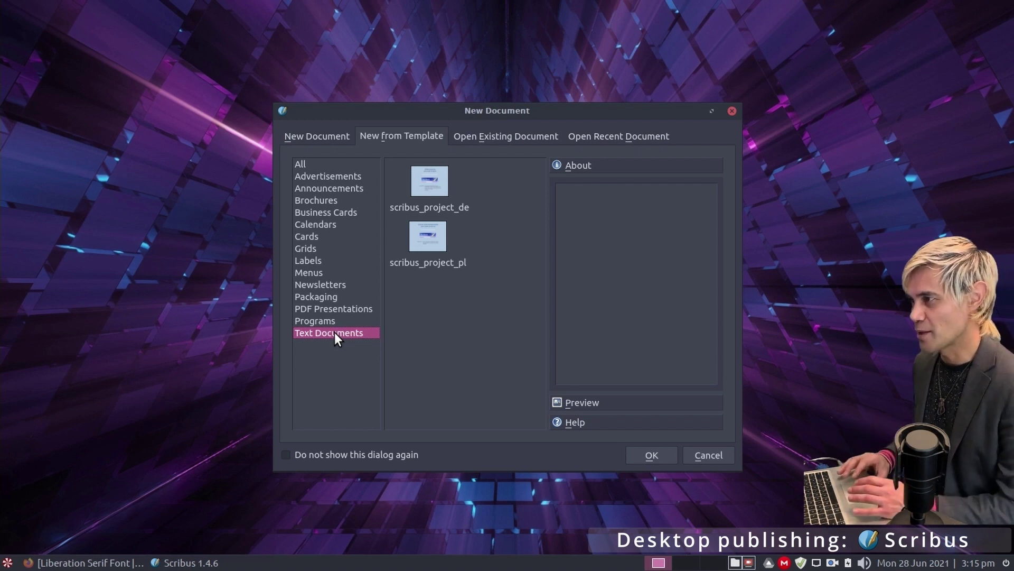
pyautogui.click(711, 456)
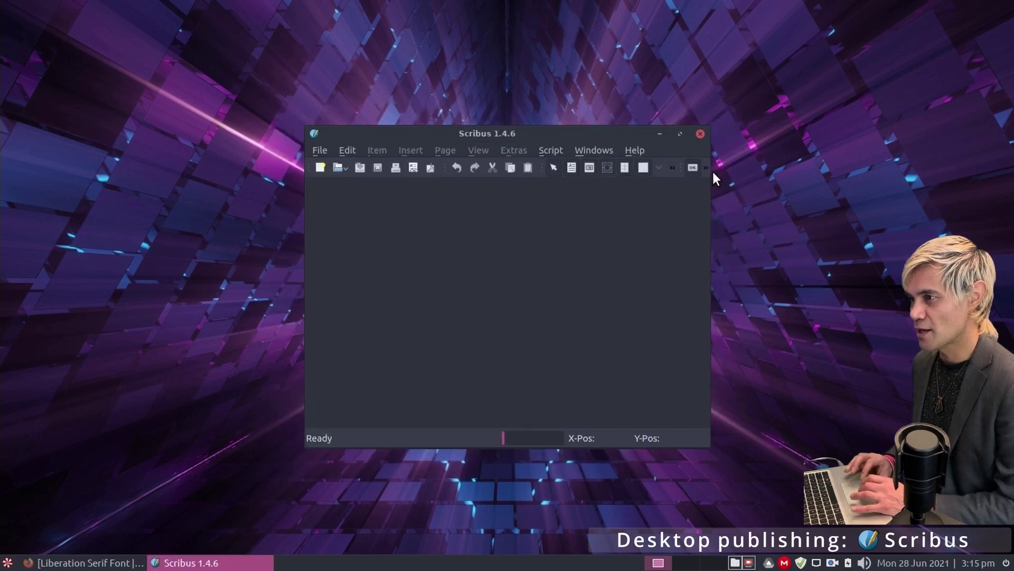
# - Close Scribus and bring up the desktop application menu with Super
pyautogui.click(700, 133)
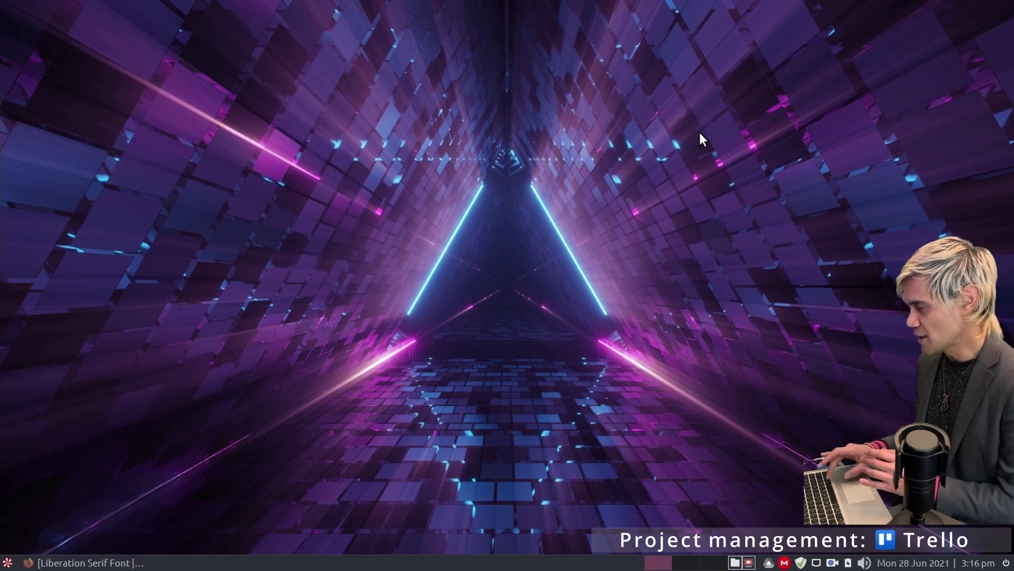
pyautogui.press('super')
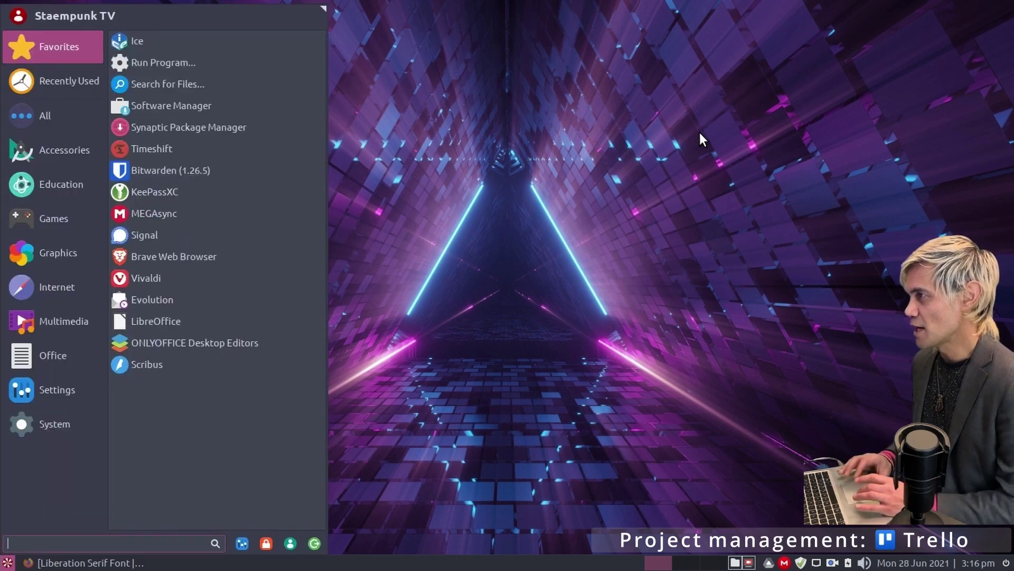
pyautogui.click(214, 42)
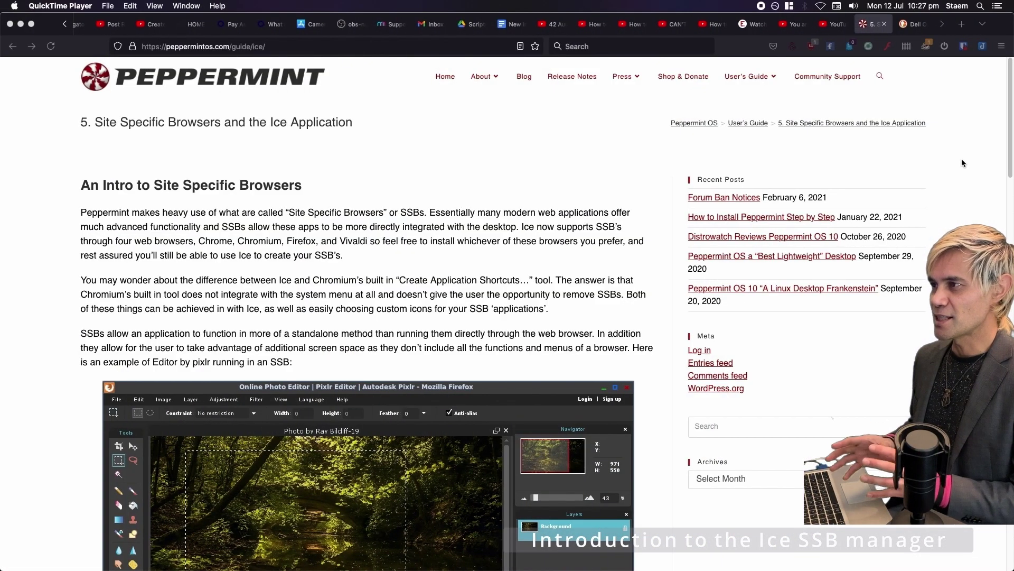
pyautogui.click(956, 150)
pyautogui.middleClick(956, 149)
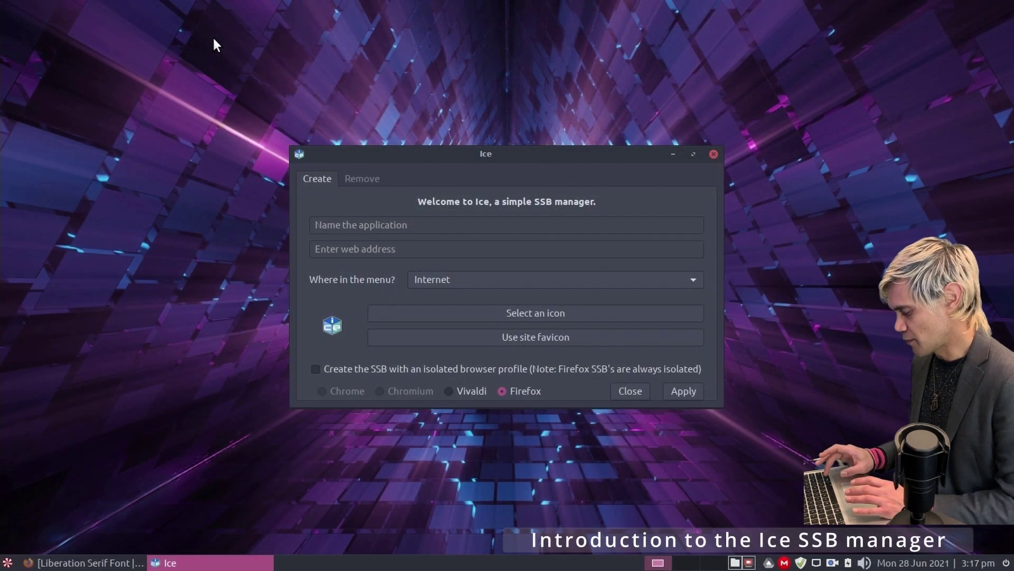
pyautogui.press('super')
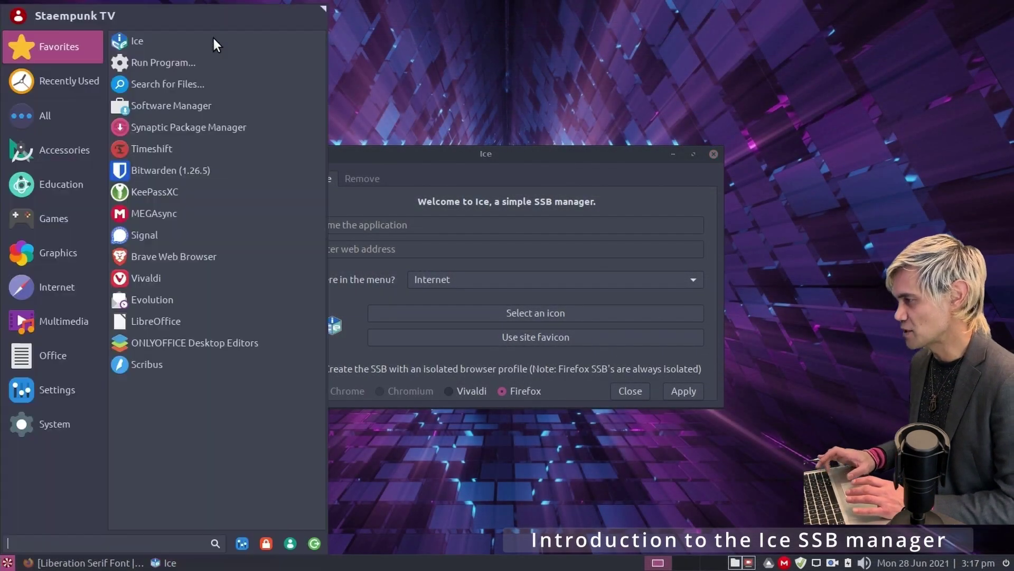
pyautogui.click(58, 359)
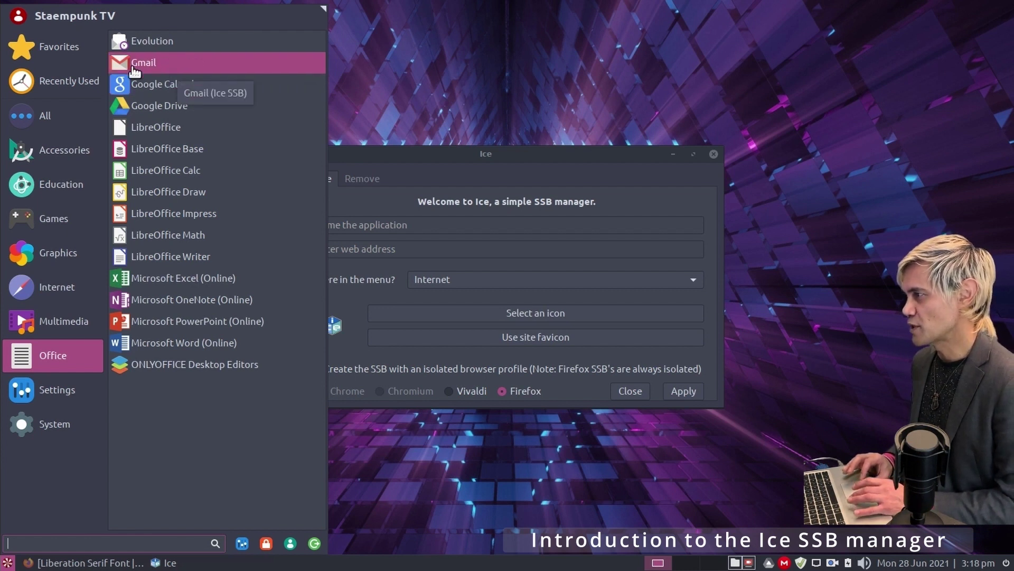
pyautogui.moveTo(53, 216)
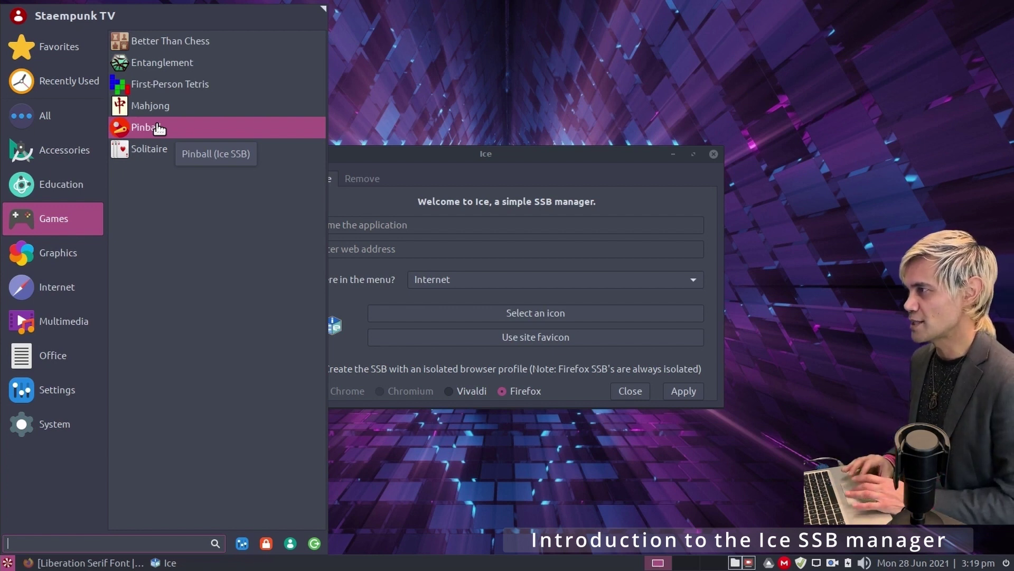
pyautogui.click(452, 156)
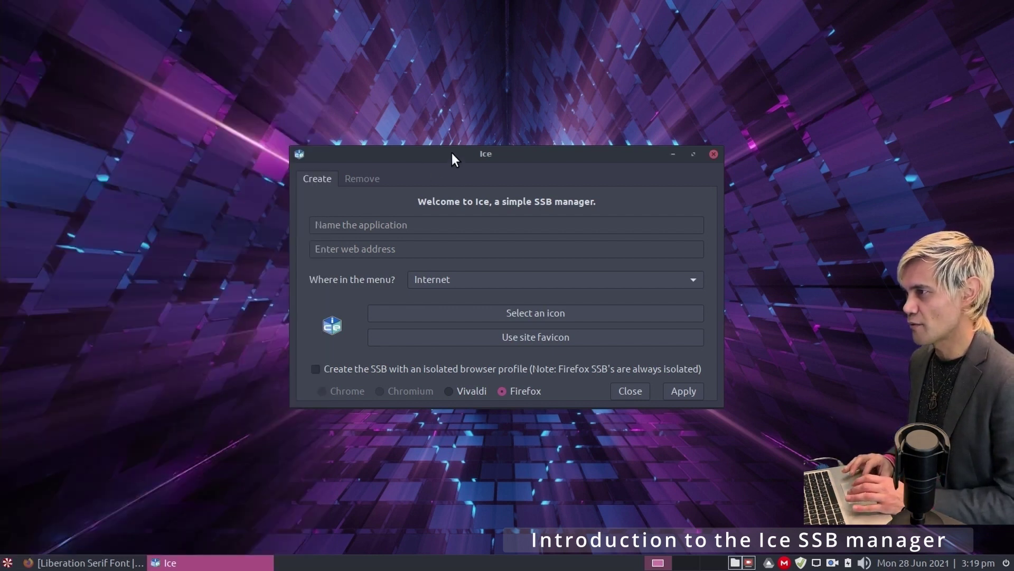
# - Remove the Pinball, Mahjong, Solitaire, Entanglement, Better Than Chess and First-Person Tetris SSBs
pyautogui.click(362, 180)
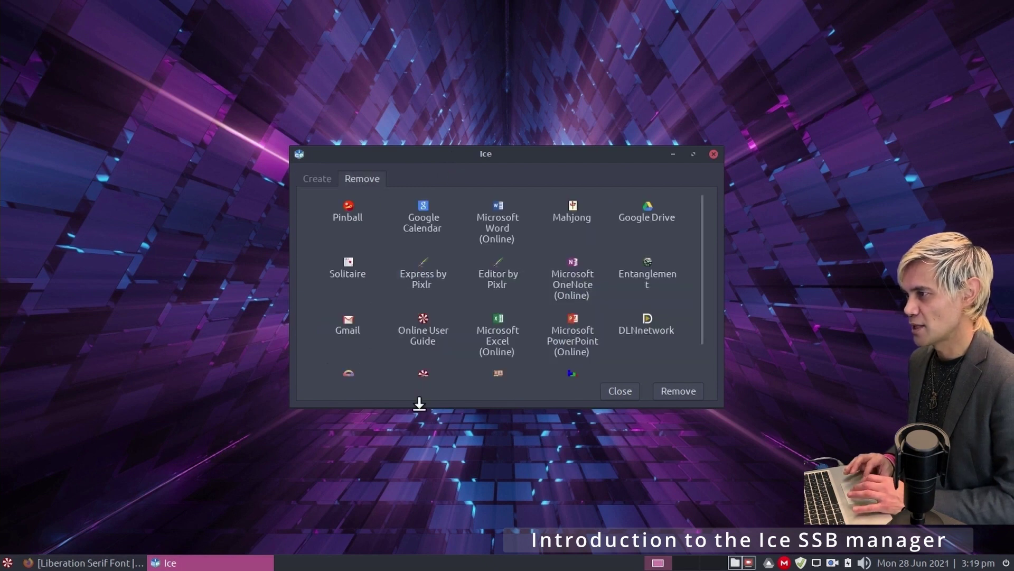
pyautogui.moveTo(418, 408); pyautogui.dragTo(402, 495)
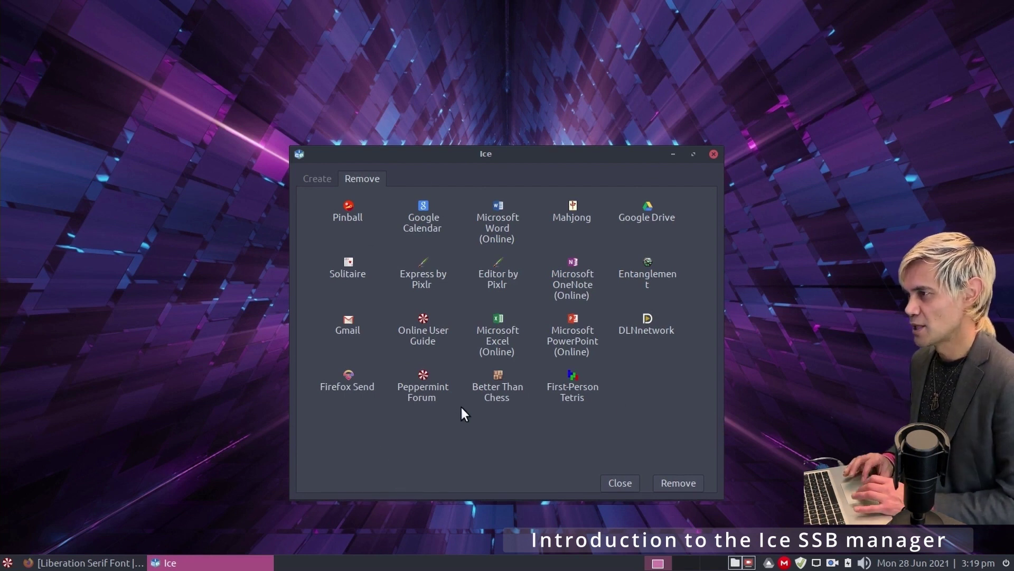
pyautogui.click(350, 205)
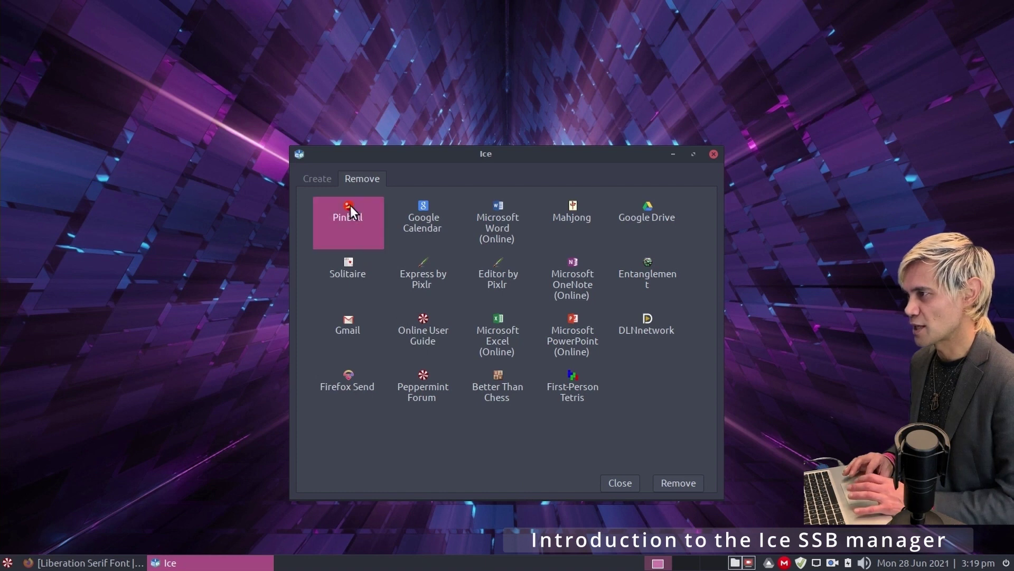
pyautogui.click(681, 484)
pyautogui.click(501, 208)
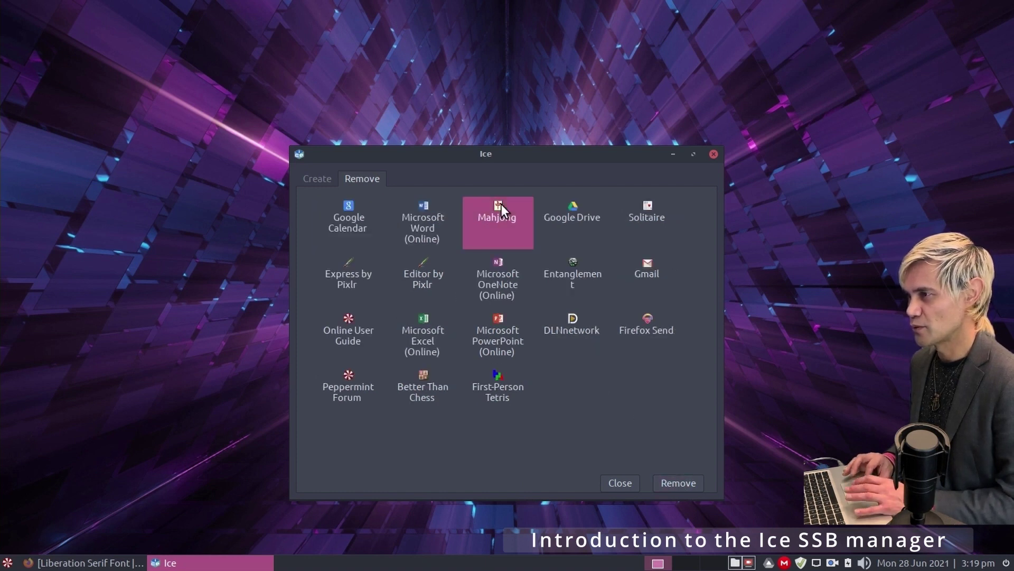
pyautogui.click(675, 483)
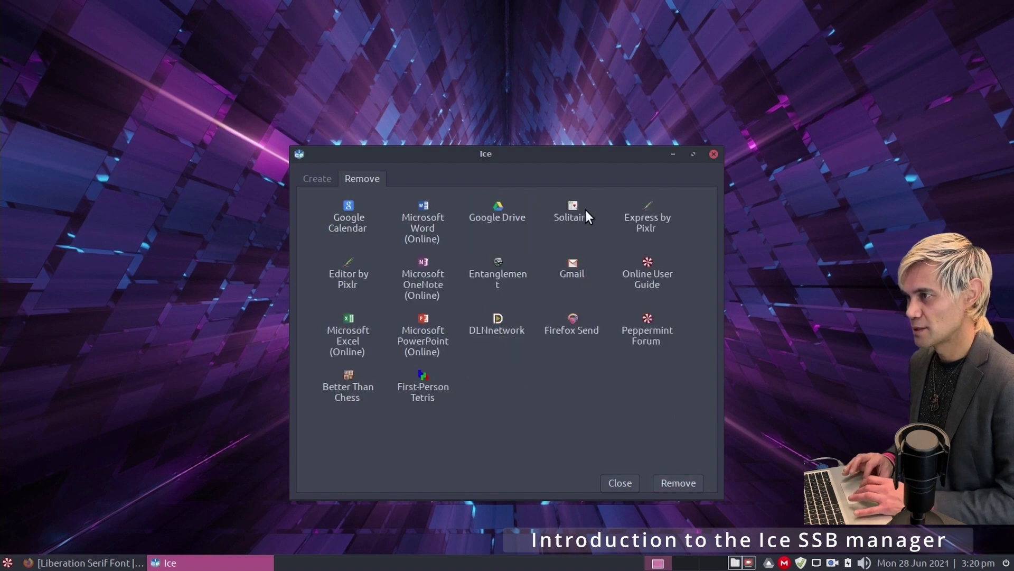
pyautogui.click(585, 211)
pyautogui.click(667, 482)
pyautogui.click(454, 262)
pyautogui.click(675, 482)
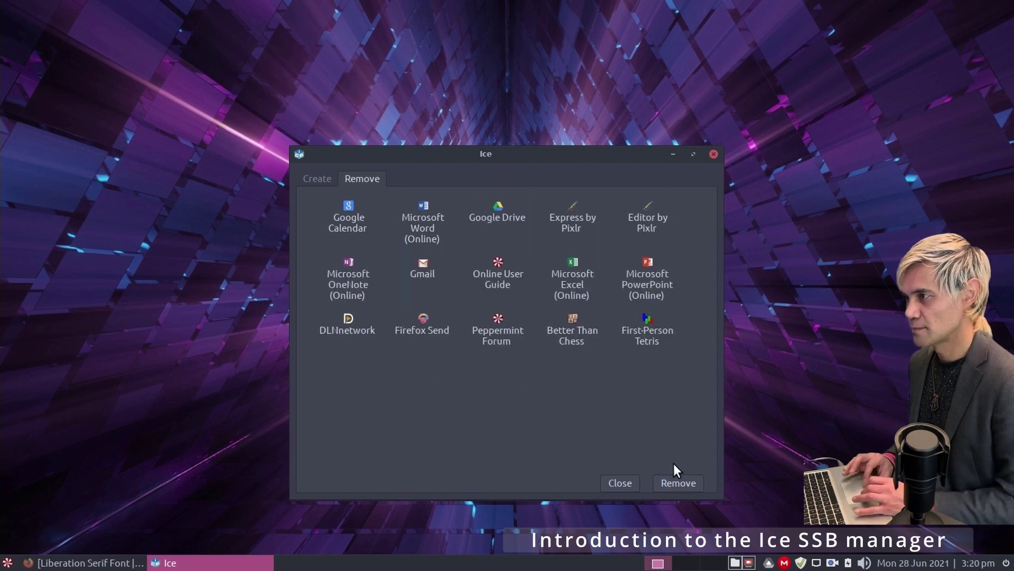
pyautogui.click(676, 483)
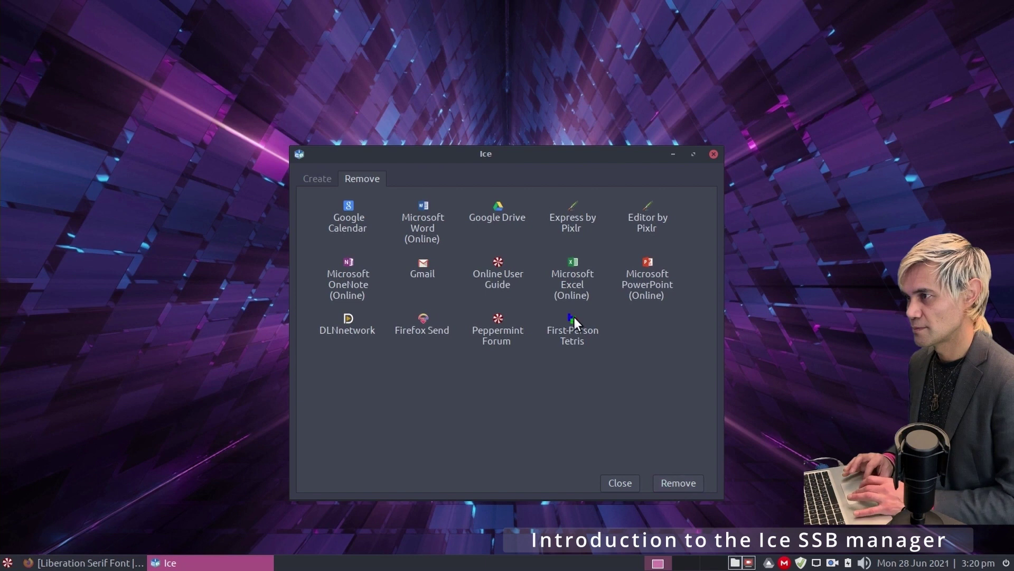
pyautogui.click(680, 481)
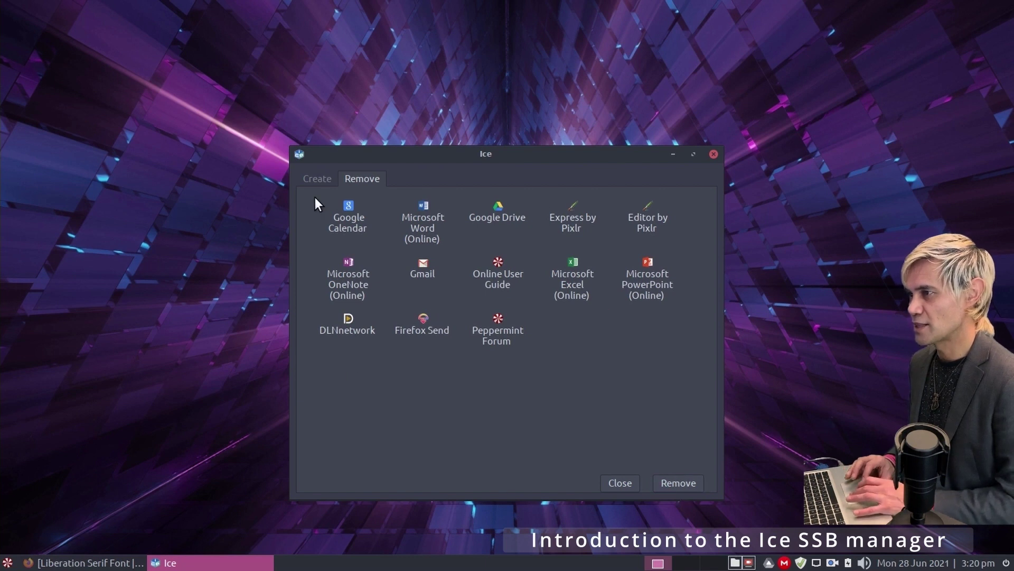
# - Check the applications menu for the removals, then return Ice to its Create form
pyautogui.click(8, 562)
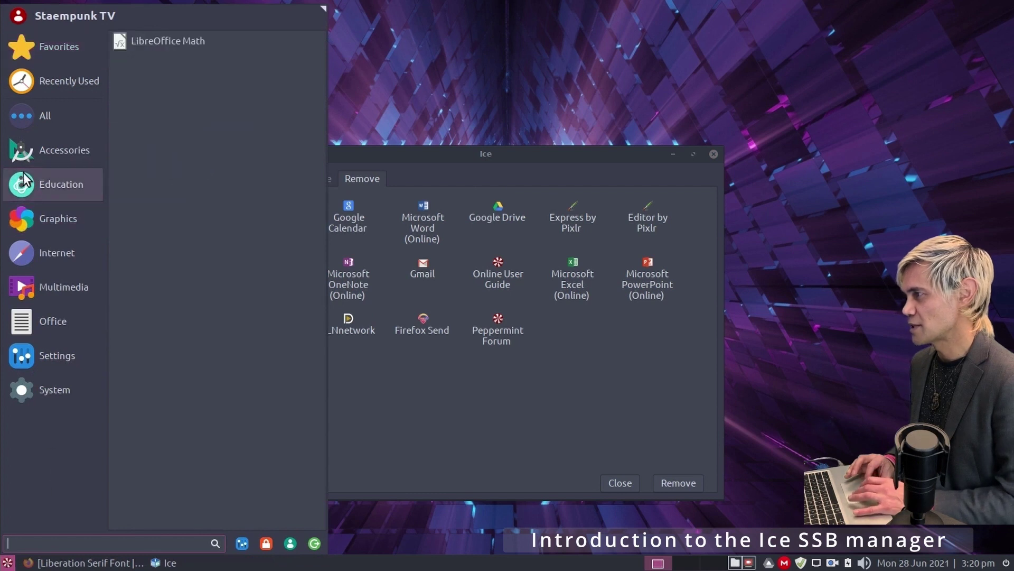
pyautogui.moveTo(79, 79)
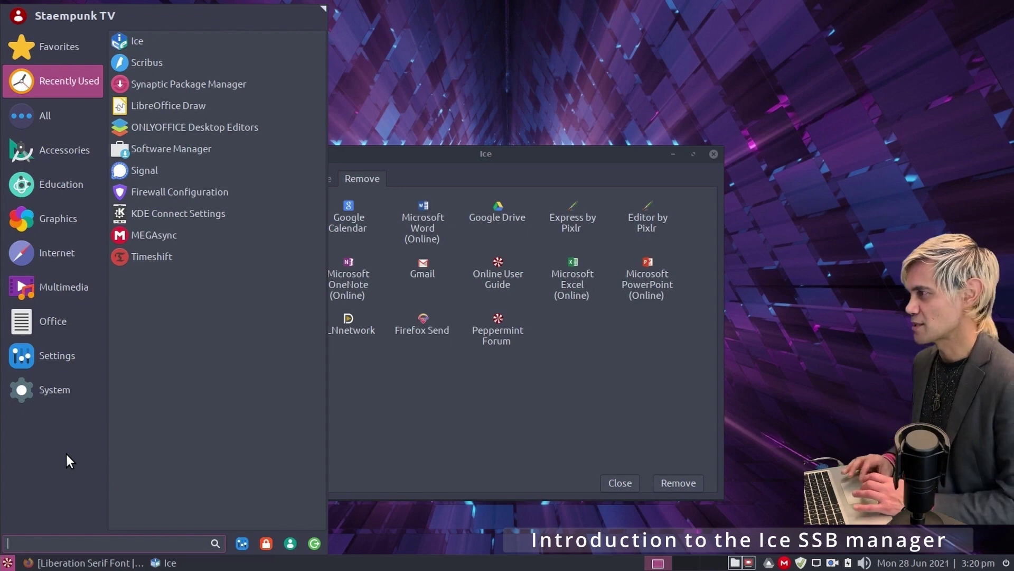
pyautogui.click(430, 157)
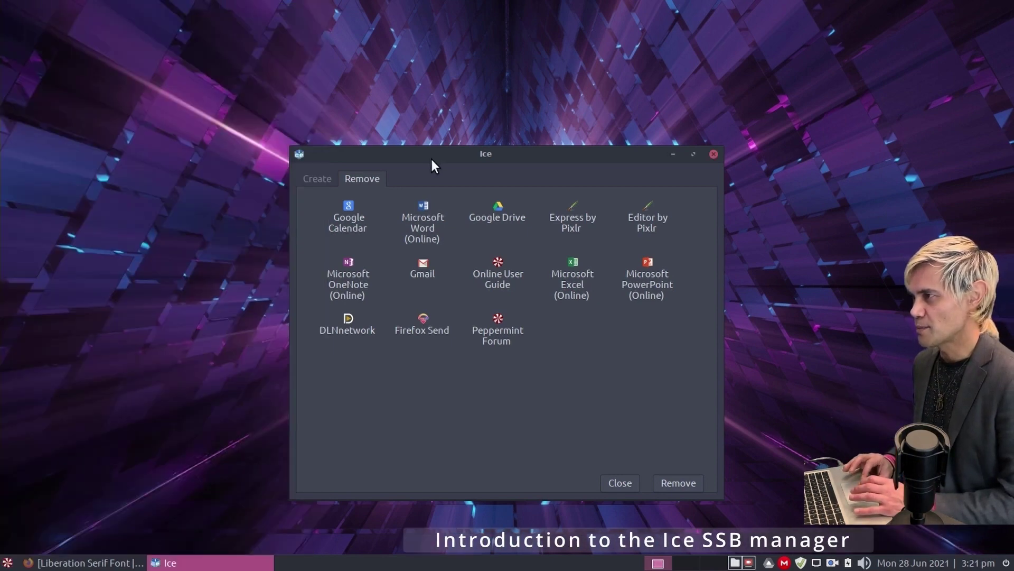
pyautogui.click(316, 177)
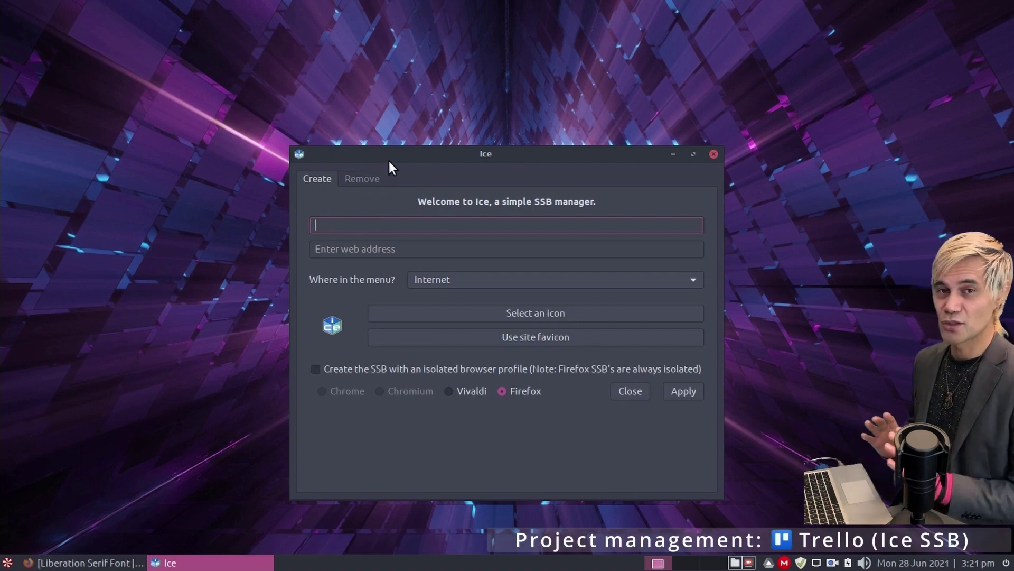
pyautogui.moveTo(376, 153); pyautogui.dragTo(563, 13)
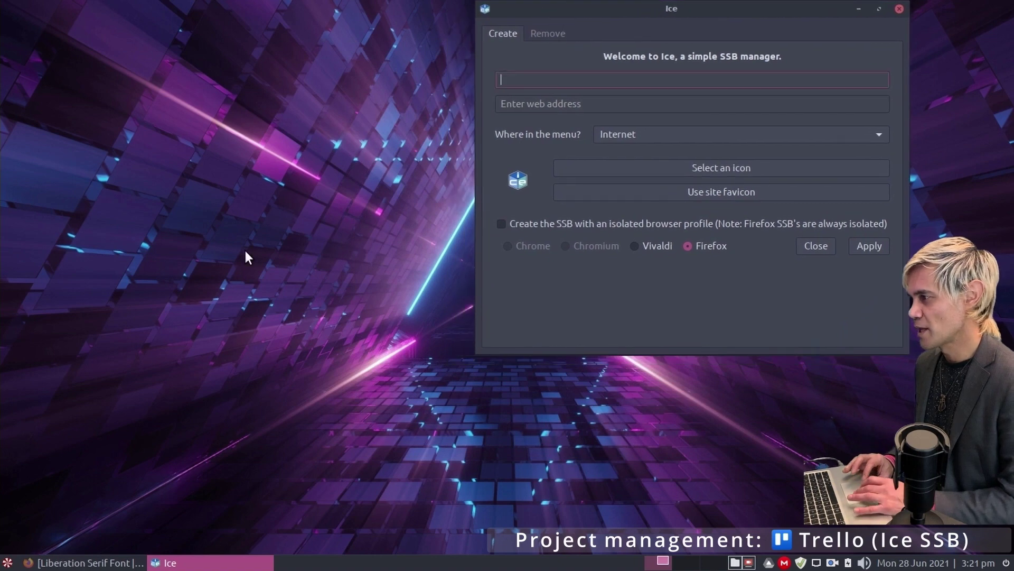
# - In Firefox, open a new tab and close all other tabs so only New Tab remains
pyautogui.click(91, 564)
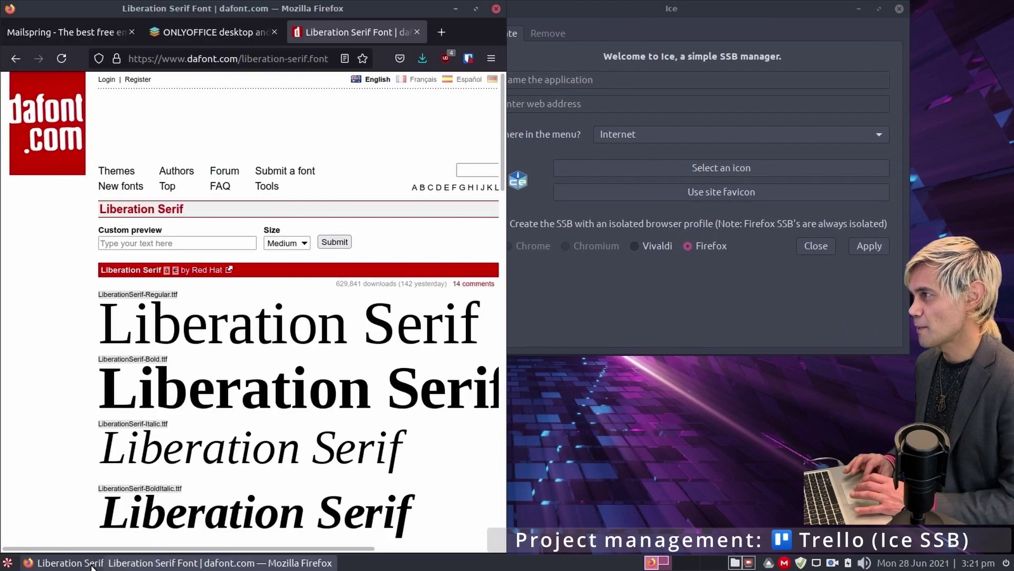
pyautogui.click(439, 33)
pyautogui.rightClick(433, 30)
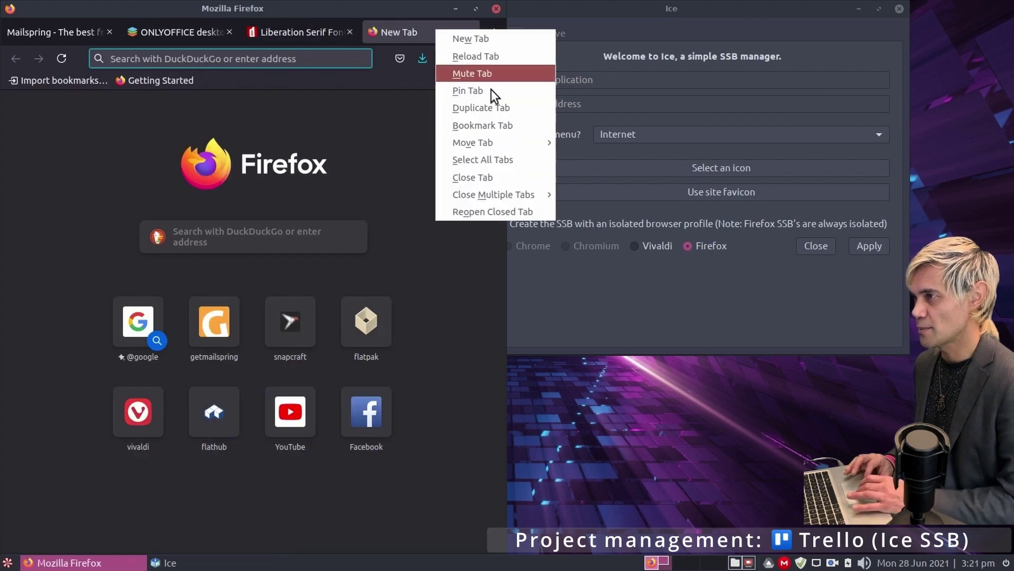
pyautogui.moveTo(515, 184)
pyautogui.click(592, 229)
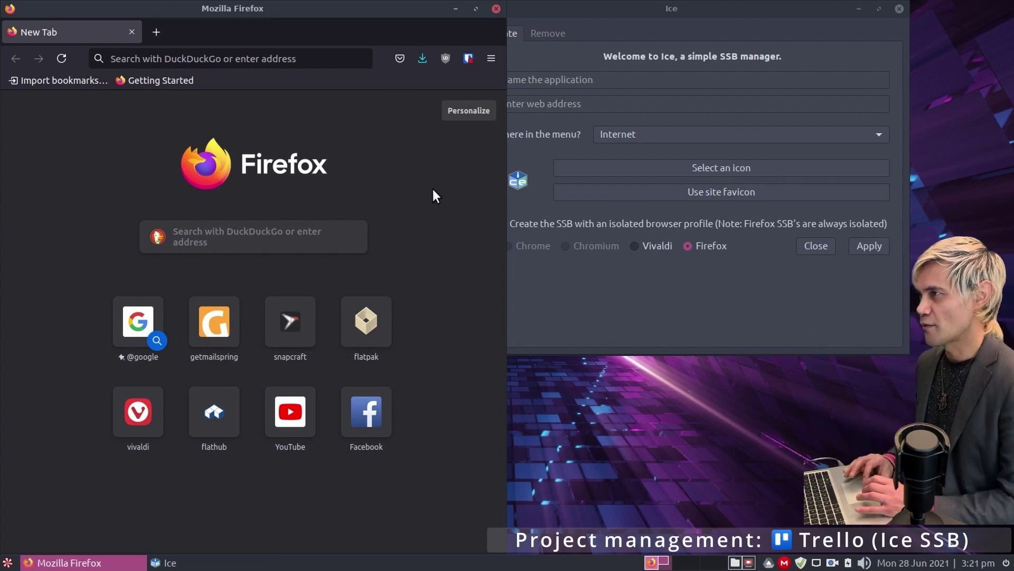
pyautogui.click(312, 60)
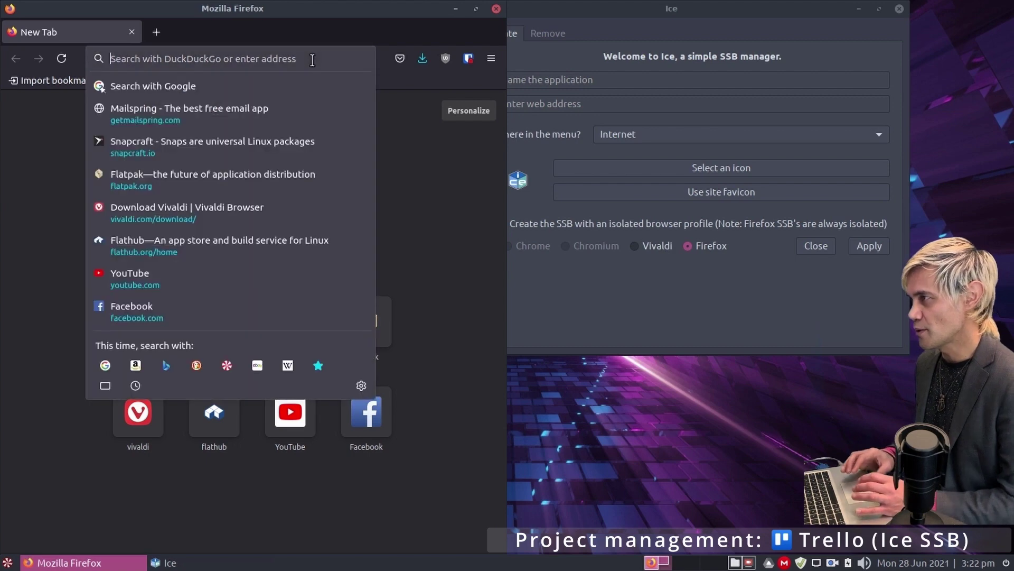
# - Search for Trello, unlock Bitwarden, and autofill and submit the saved Trello login
pyautogui.write('trello')
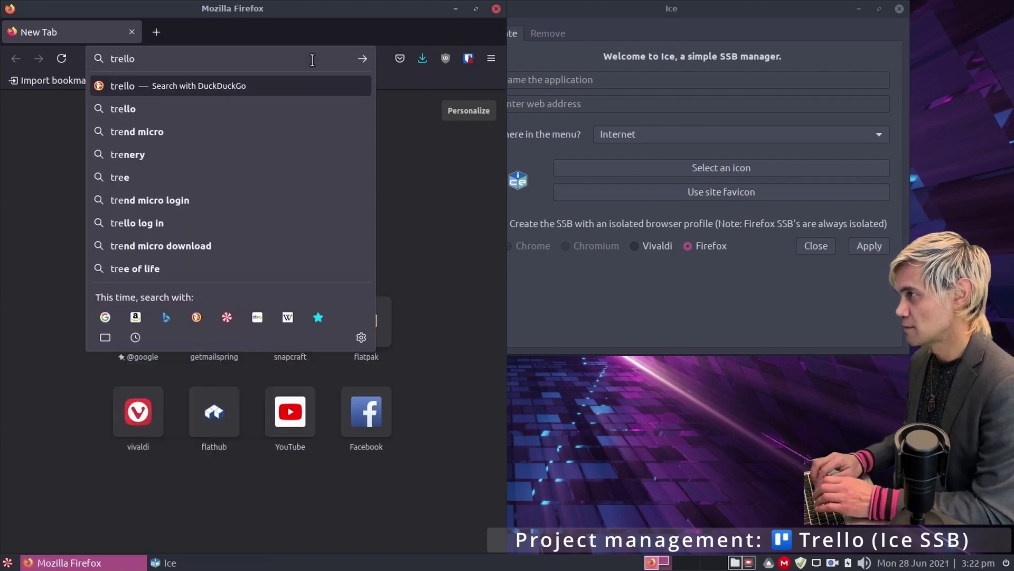
pyautogui.press('Return')
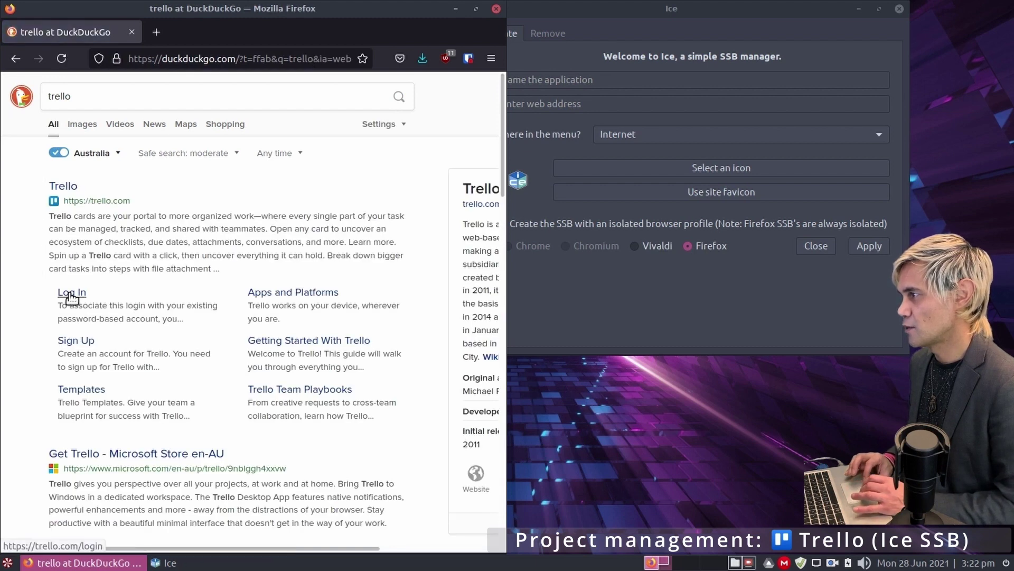
pyautogui.click(71, 294)
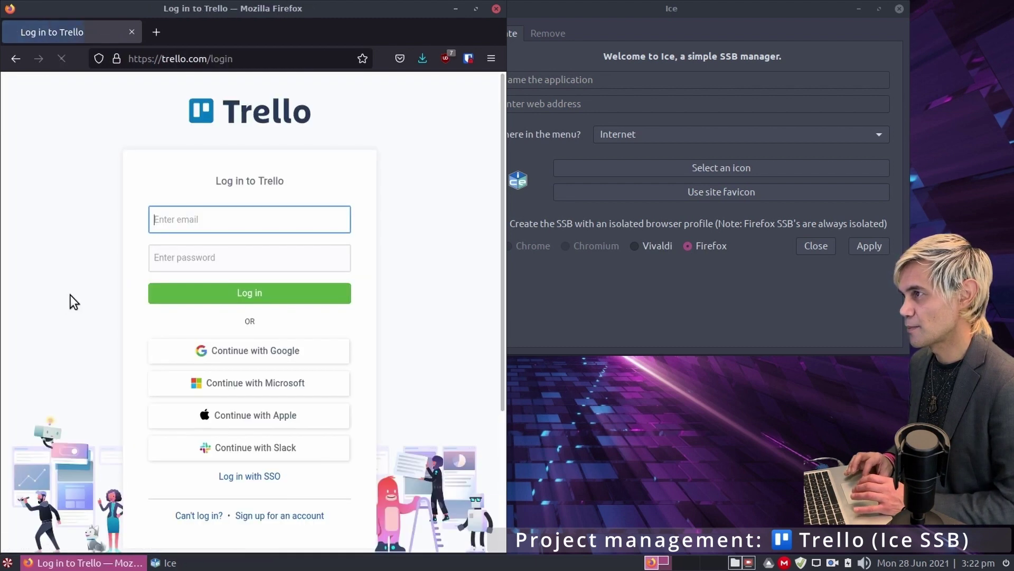
pyautogui.click(468, 59)
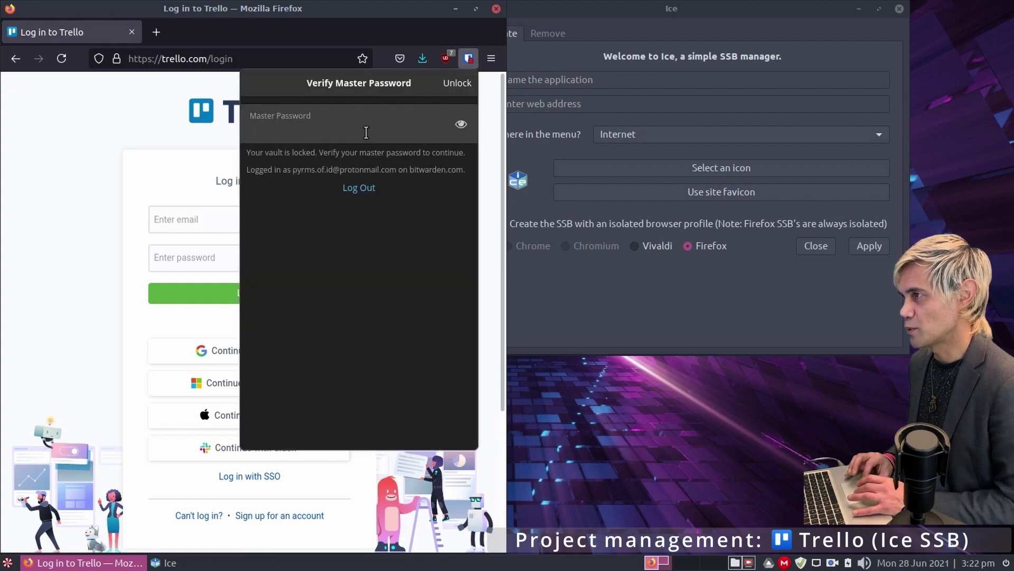
pyautogui.write('••••••••••••••••')
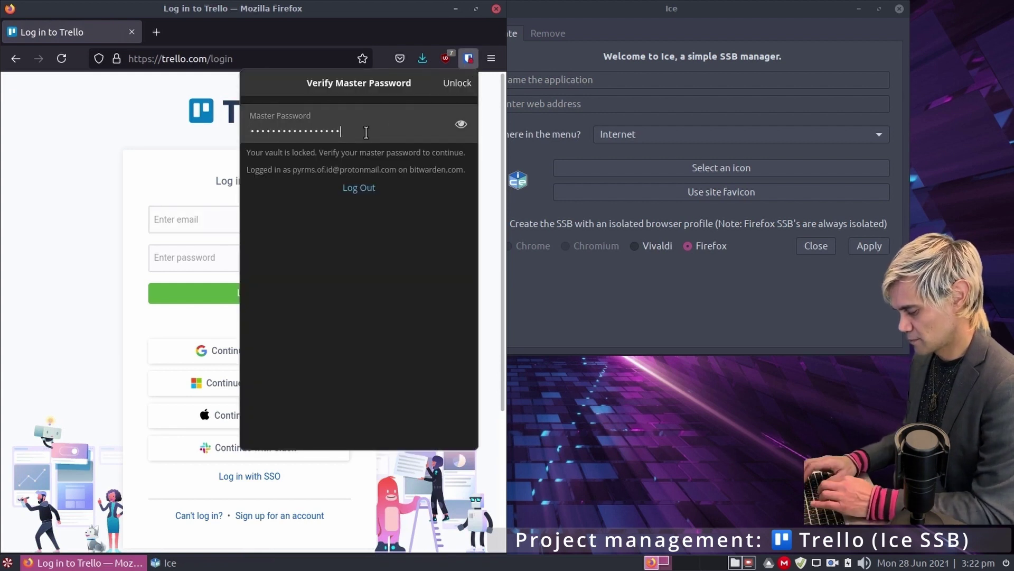
pyautogui.press('Return')
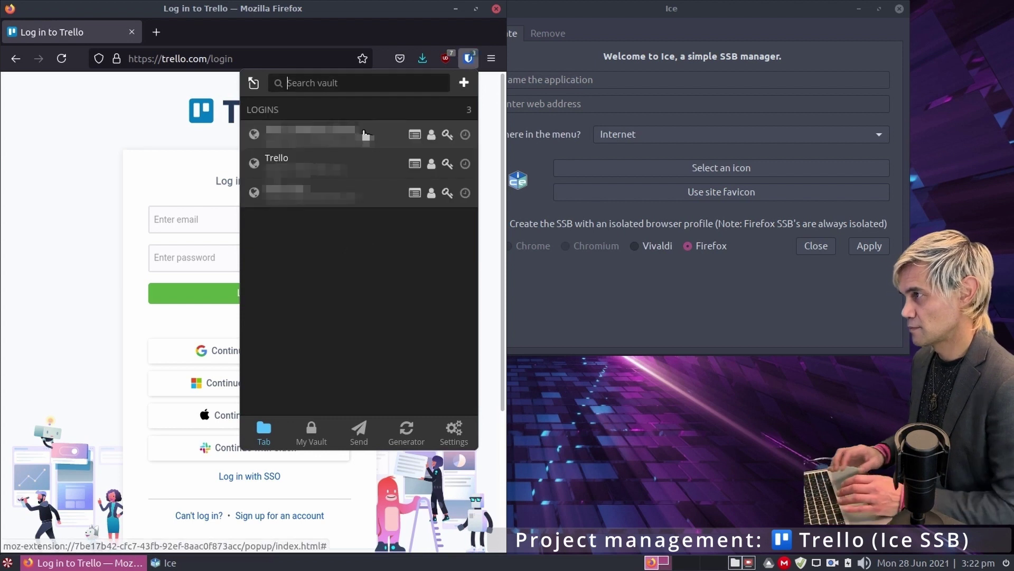
pyautogui.click(364, 132)
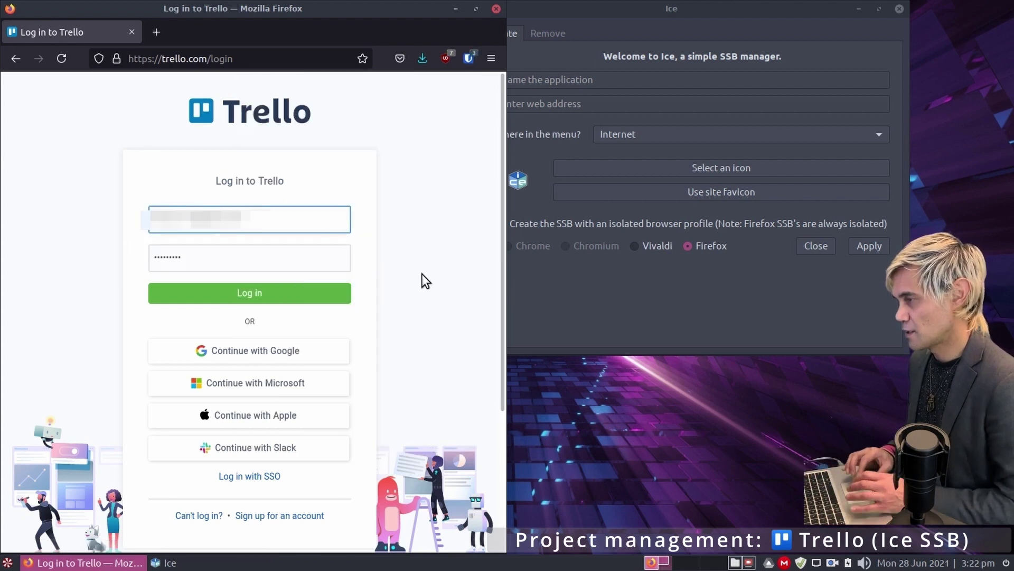
pyautogui.press('Return')
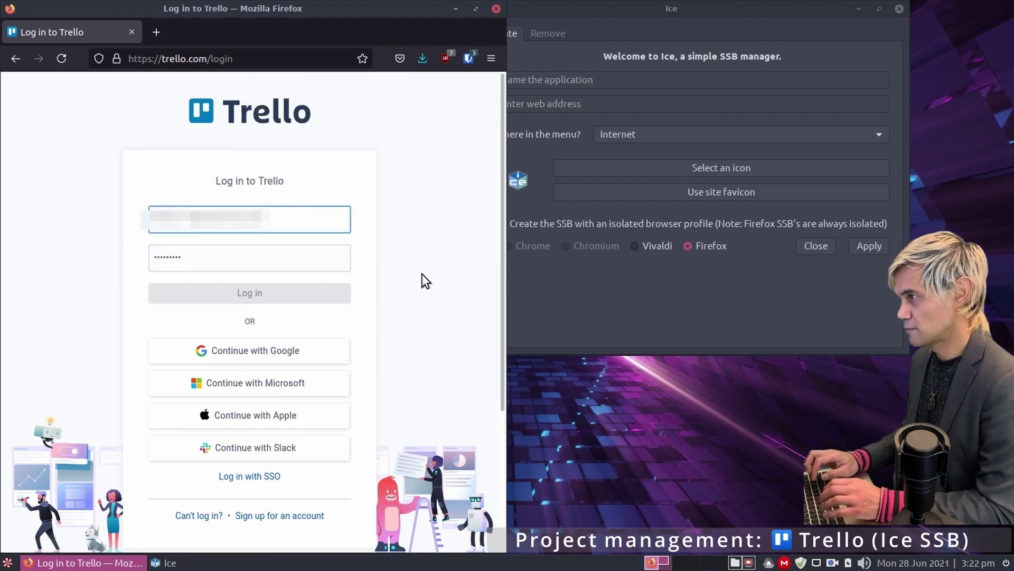
# - Fill the Atlassian password from Bitwarden and log in to Trello
pyautogui.click(296, 255)
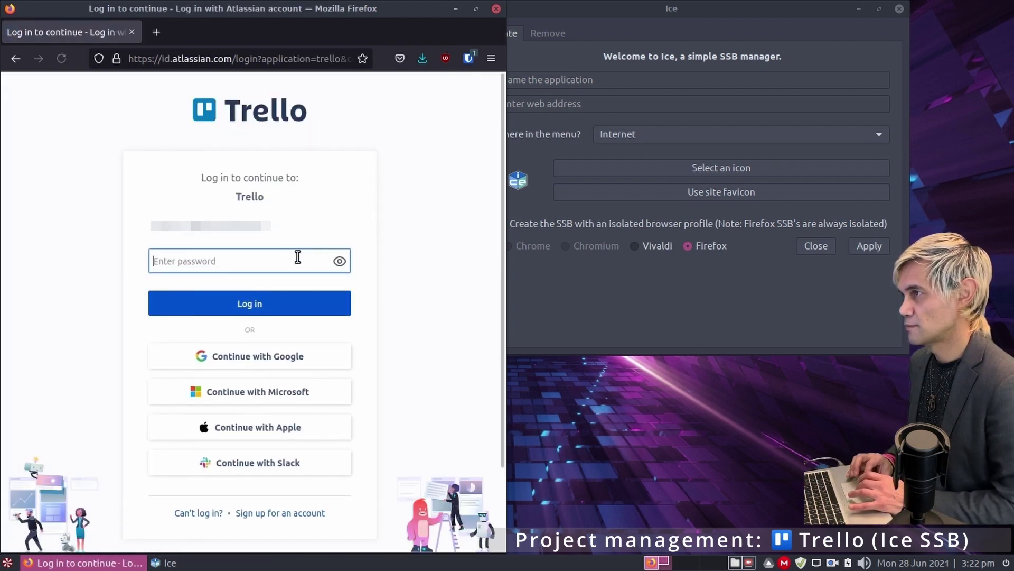
pyautogui.click(465, 55)
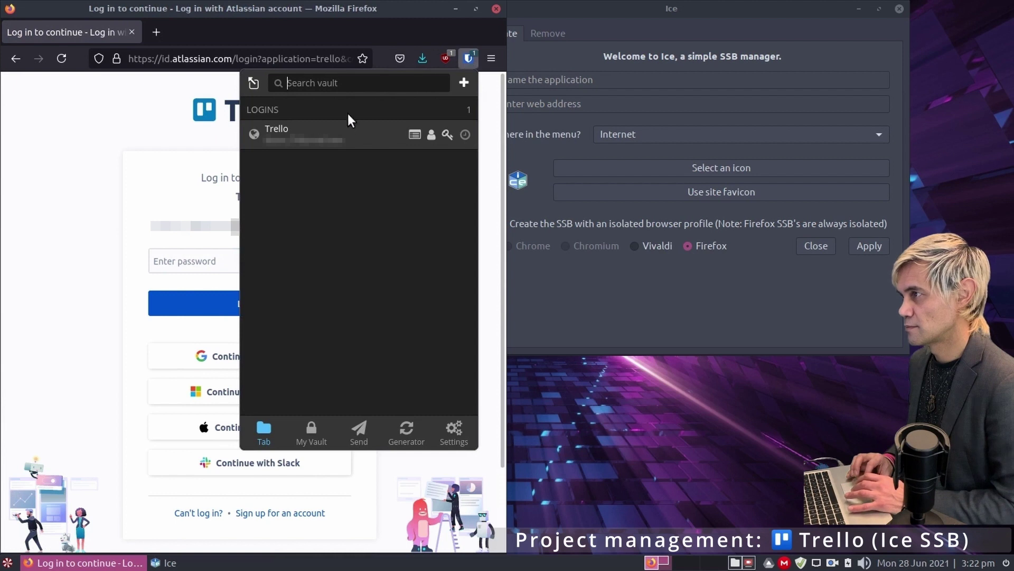
pyautogui.click(330, 134)
pyautogui.click(253, 308)
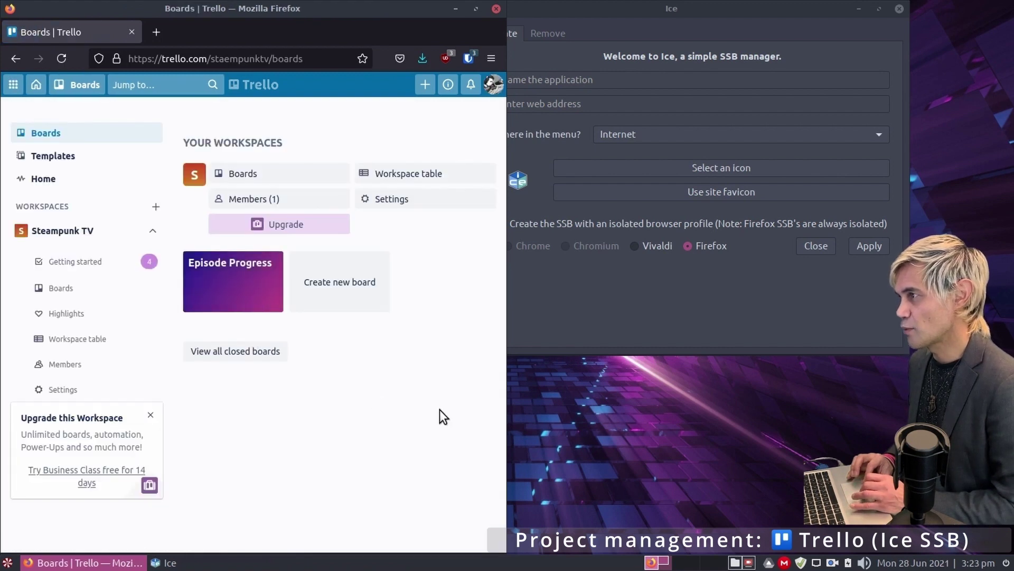
# - Open the Episode Progress board, scroll right to the Completed list, and raise the Ice window
pyautogui.click(219, 278)
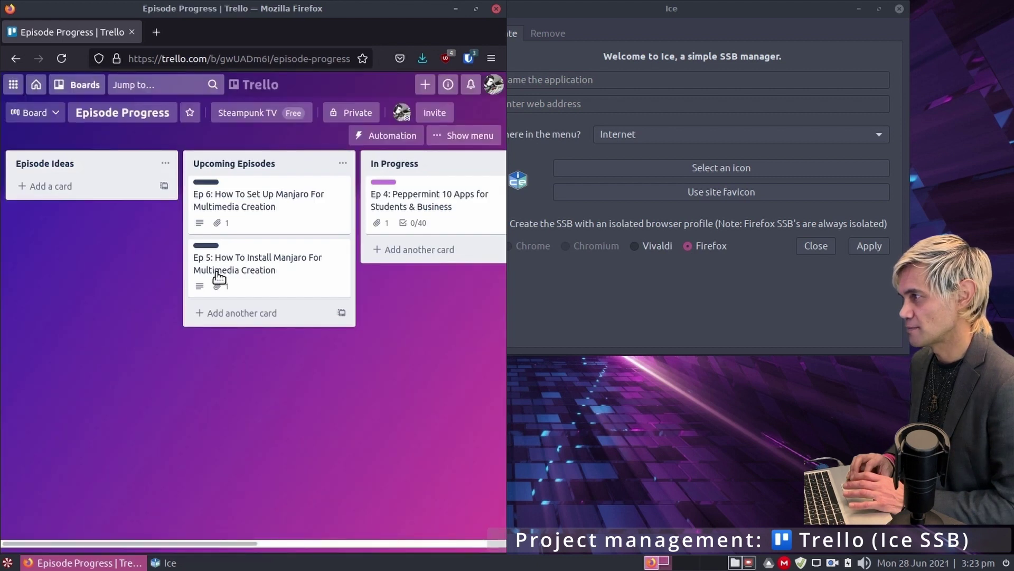
pyautogui.moveTo(182, 543); pyautogui.dragTo(301, 549)
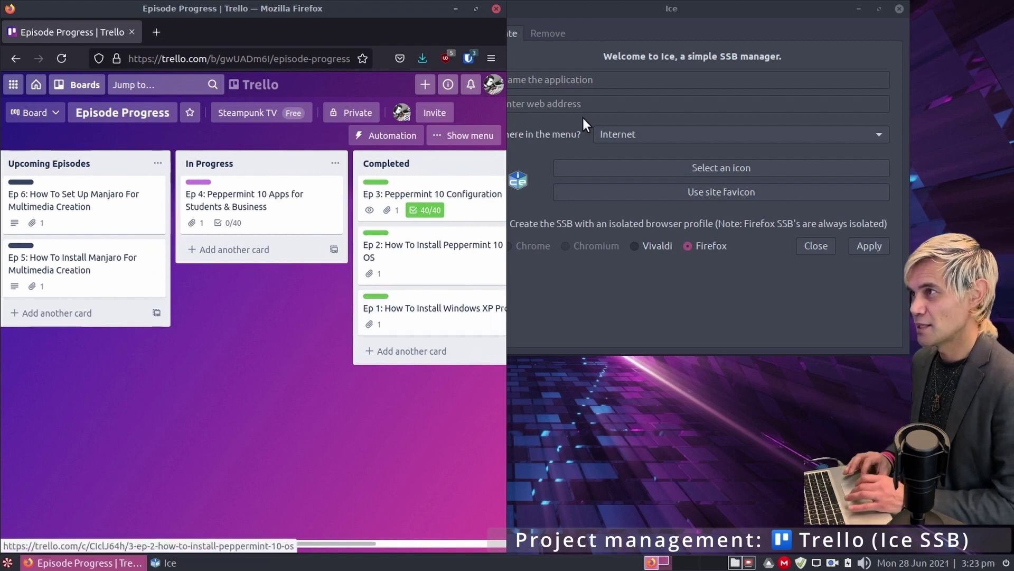
pyautogui.moveTo(587, 16); pyautogui.dragTo(617, 14)
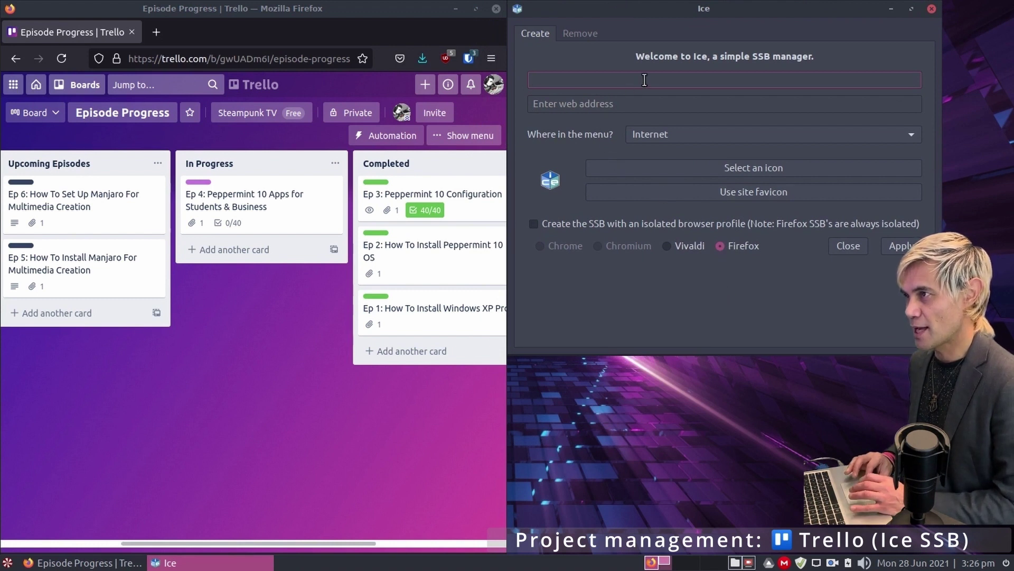
# - Name the web app 'Staempunk TV - Trello' and paste the Episode Progress board URL as its address
pyautogui.write('Staempunk TV - Trello')
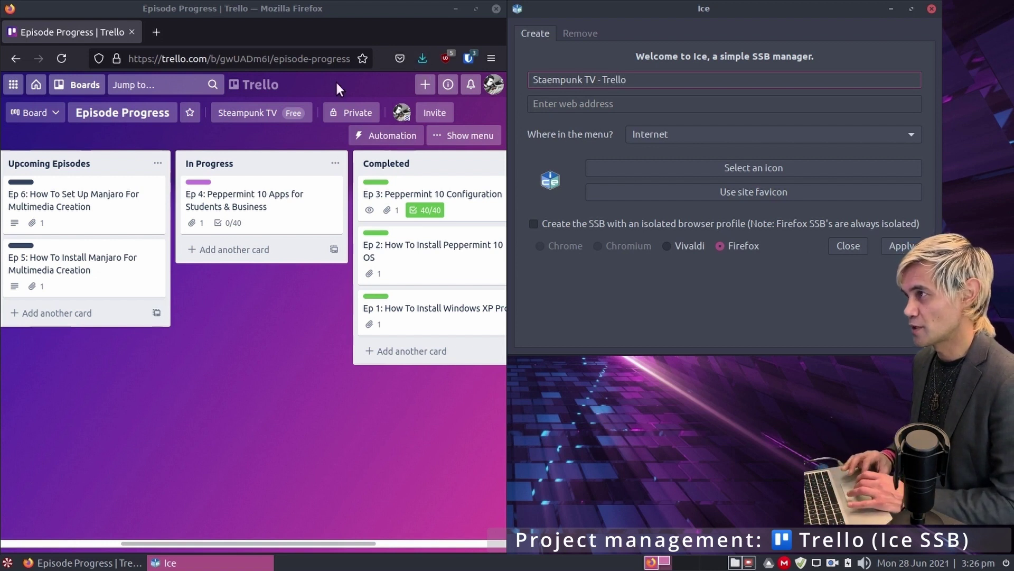
pyautogui.click(249, 58)
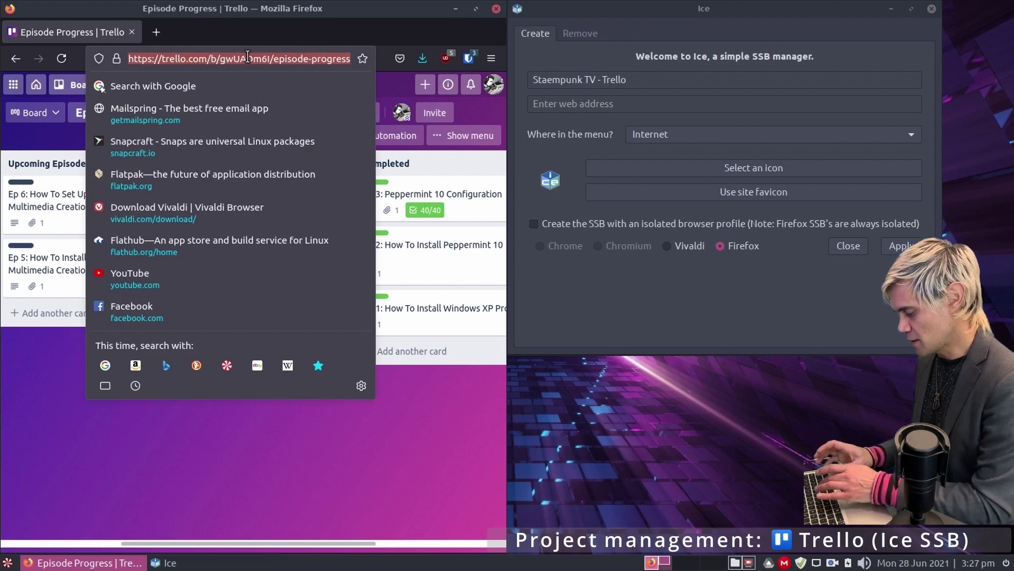
pyautogui.click(680, 101)
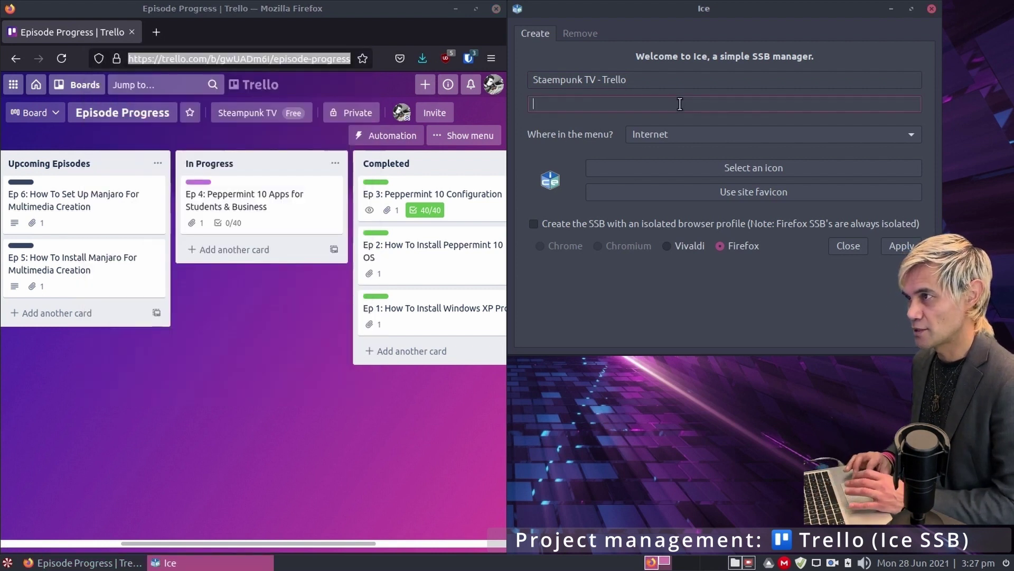
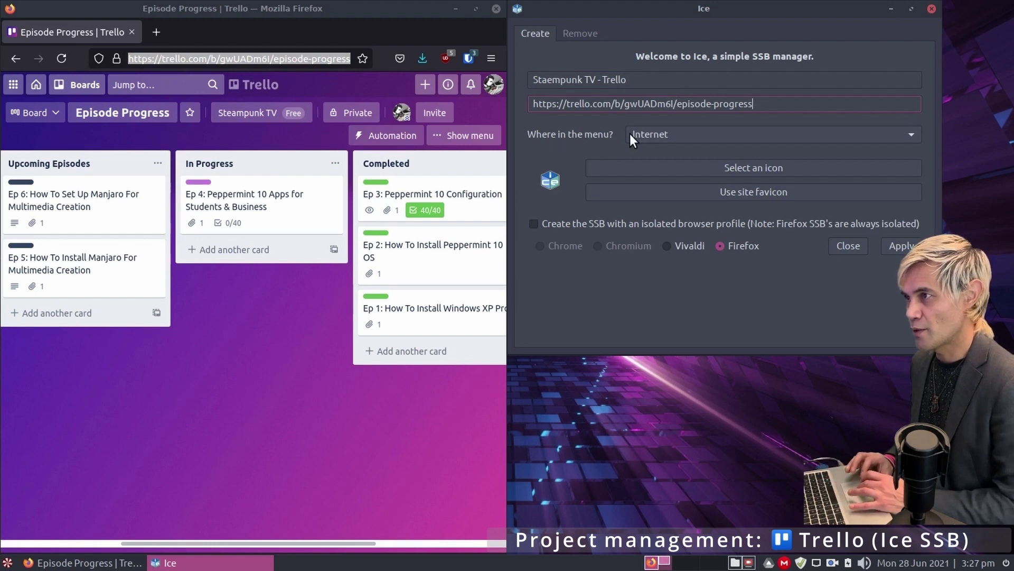
# - After checking the menu's Office category, file the web app under Office
pyautogui.click(8, 562)
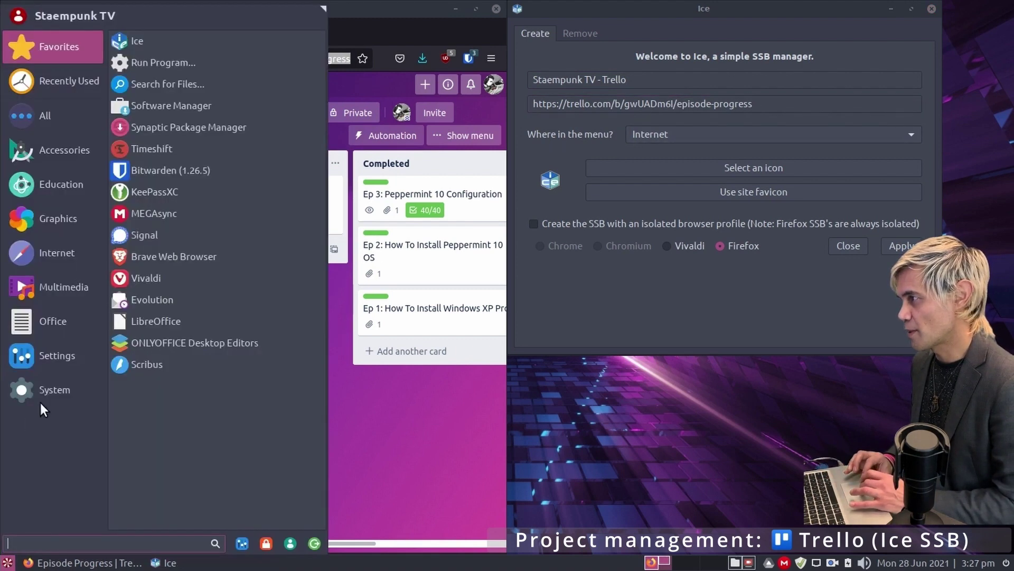
pyautogui.click(63, 322)
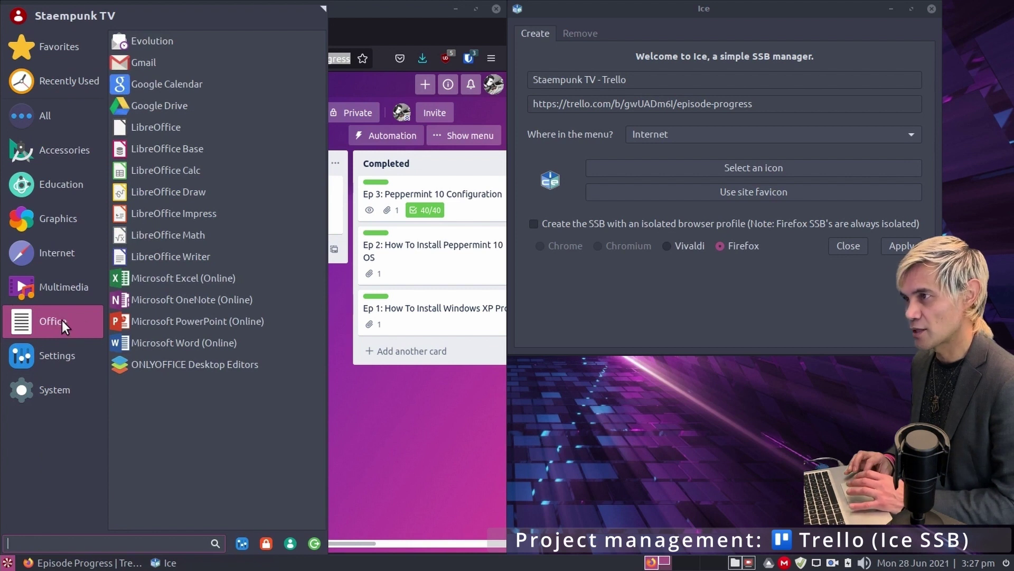
pyautogui.click(810, 133)
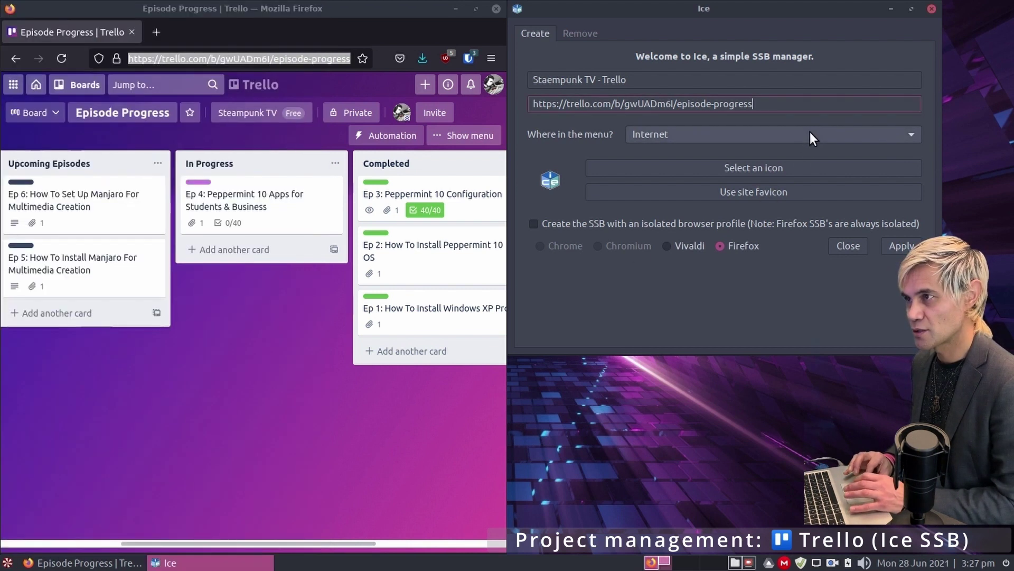
pyautogui.click(811, 133)
pyautogui.click(801, 155)
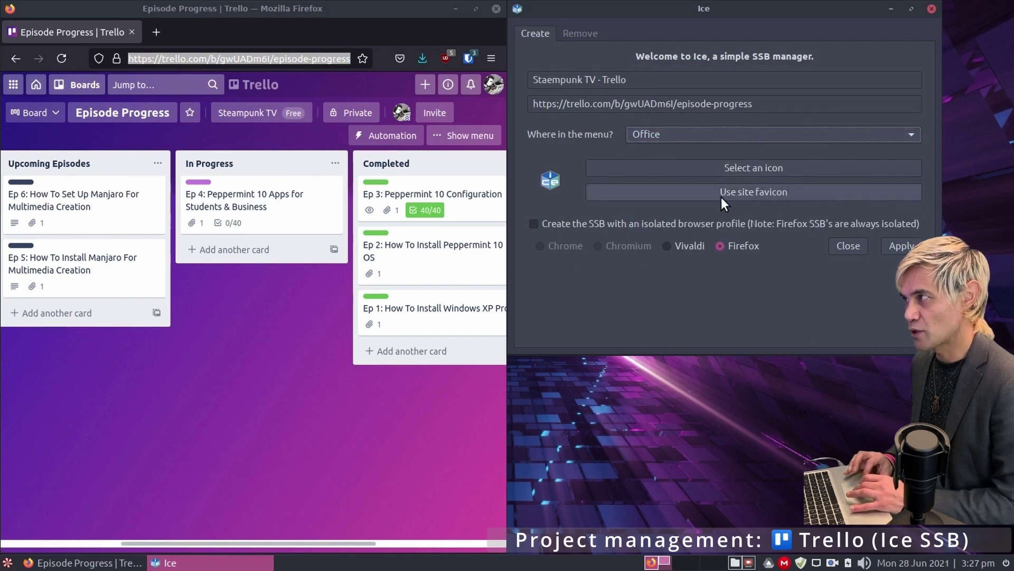
pyautogui.click(10, 33)
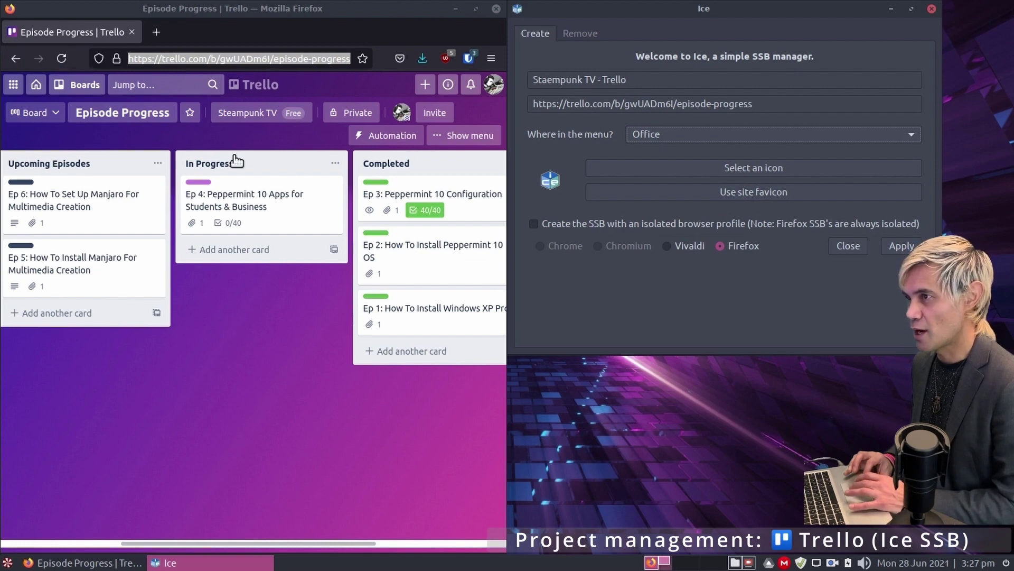
# - Open the Trello avatar image 50.png in a new tab and bring up Save Image As
pyautogui.rightClick(495, 86)
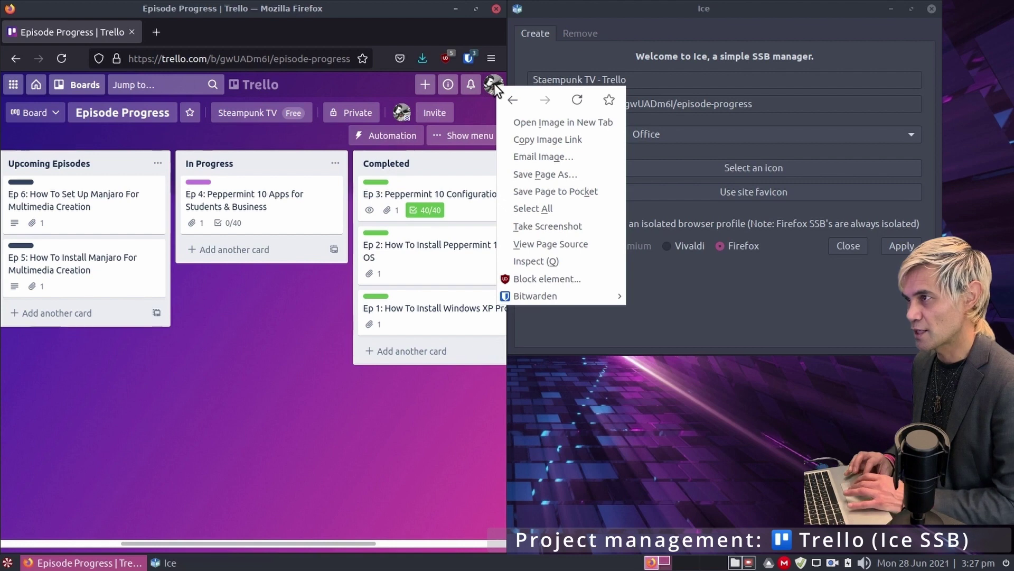
pyautogui.click(531, 122)
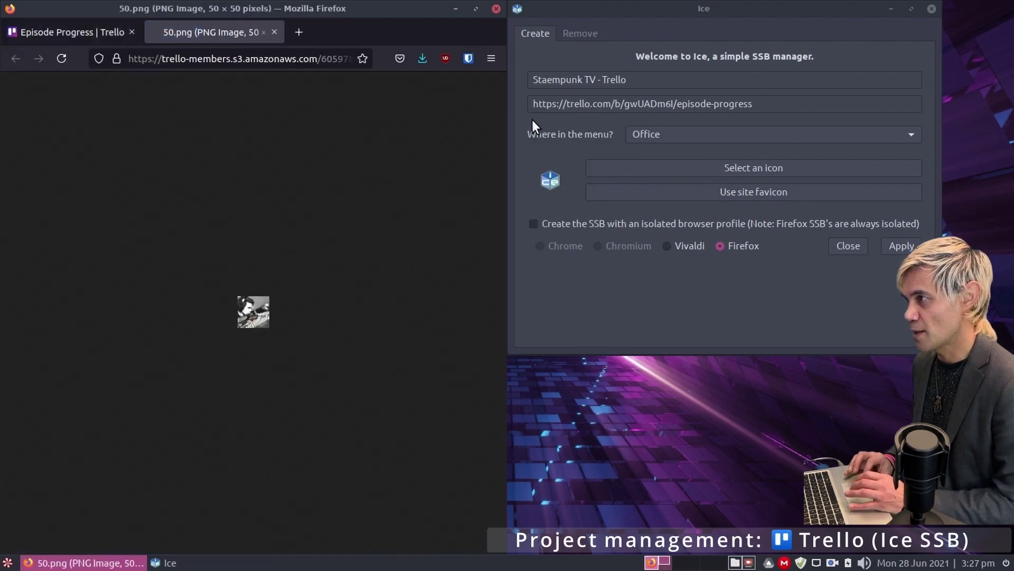
pyautogui.rightClick(256, 308)
pyautogui.click(310, 315)
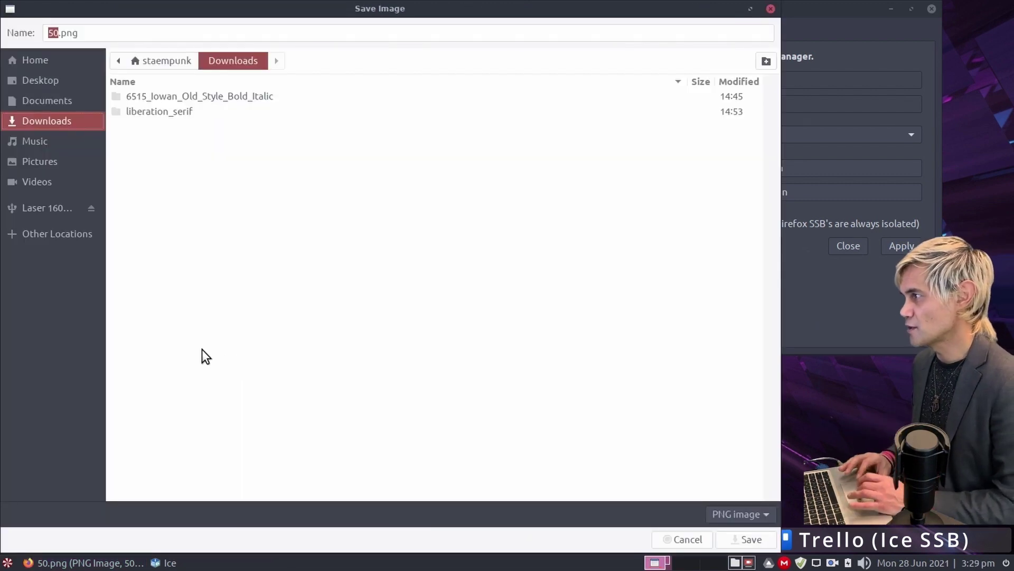
# - Browse the Save Image dialog from Computer to /usr/share/icons/staem-icons
pyautogui.click(57, 234)
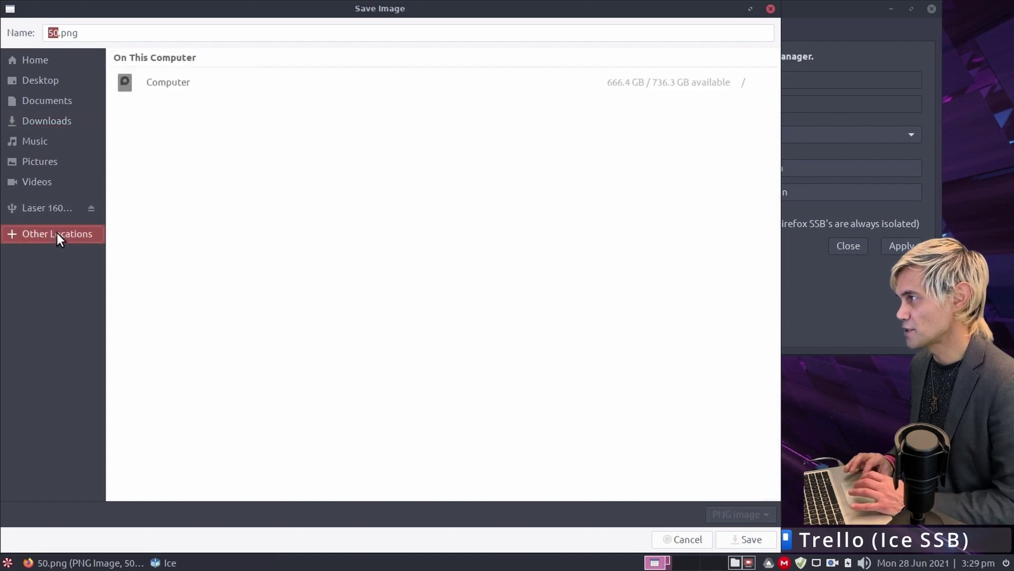
pyautogui.click(125, 85)
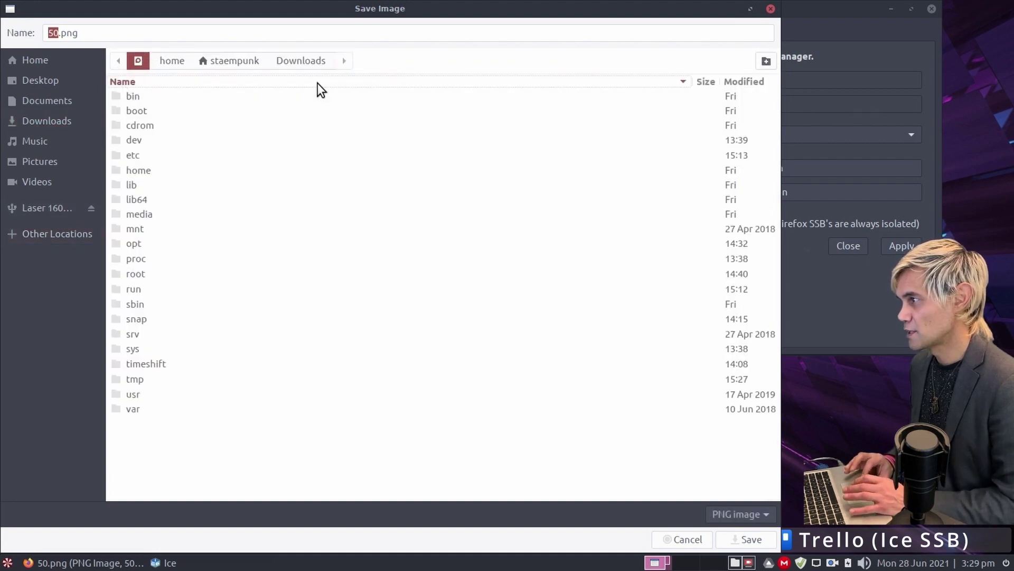
pyautogui.doubleClick(117, 398)
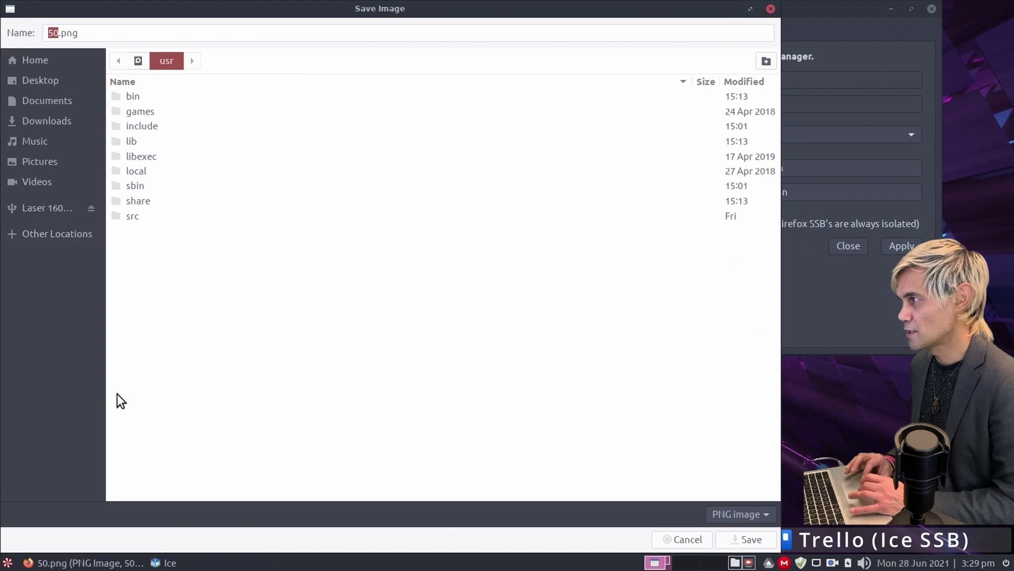
pyautogui.doubleClick(117, 200)
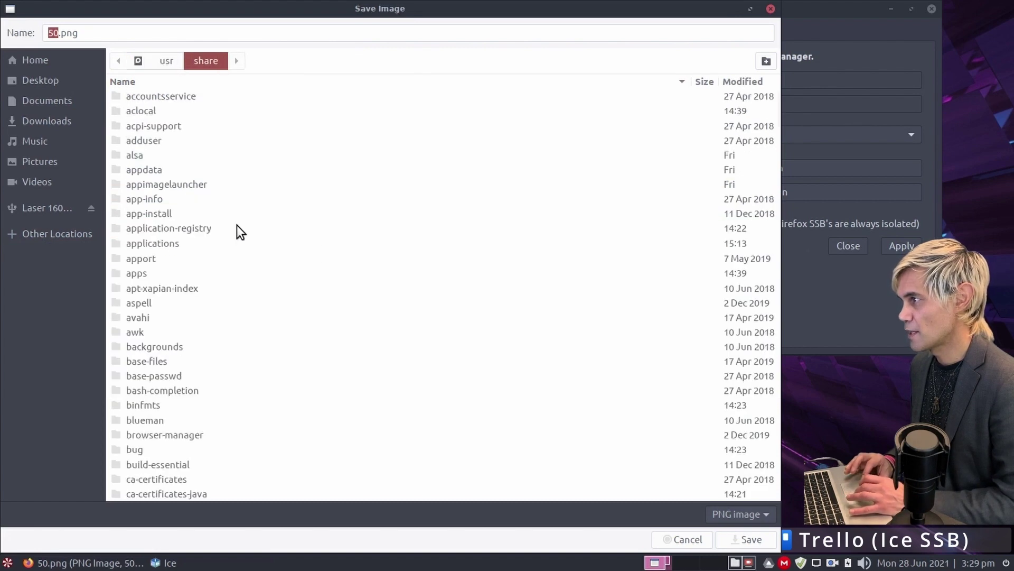
pyautogui.scroll(-10, 322, 249)
pyautogui.scroll(-15, 322, 248)
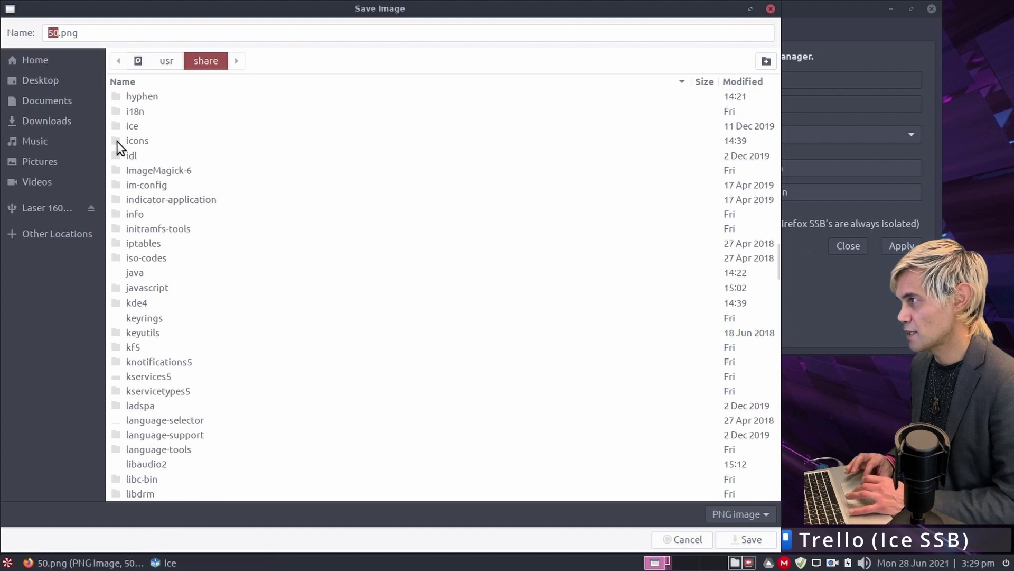
pyautogui.doubleClick(117, 141)
pyautogui.scroll(-5, 350, 226)
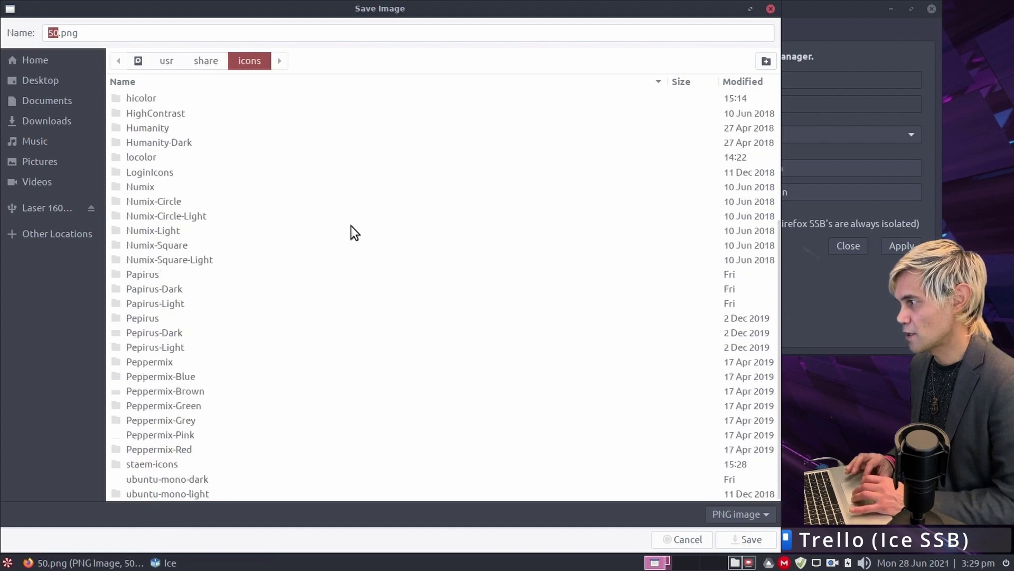
pyautogui.doubleClick(115, 465)
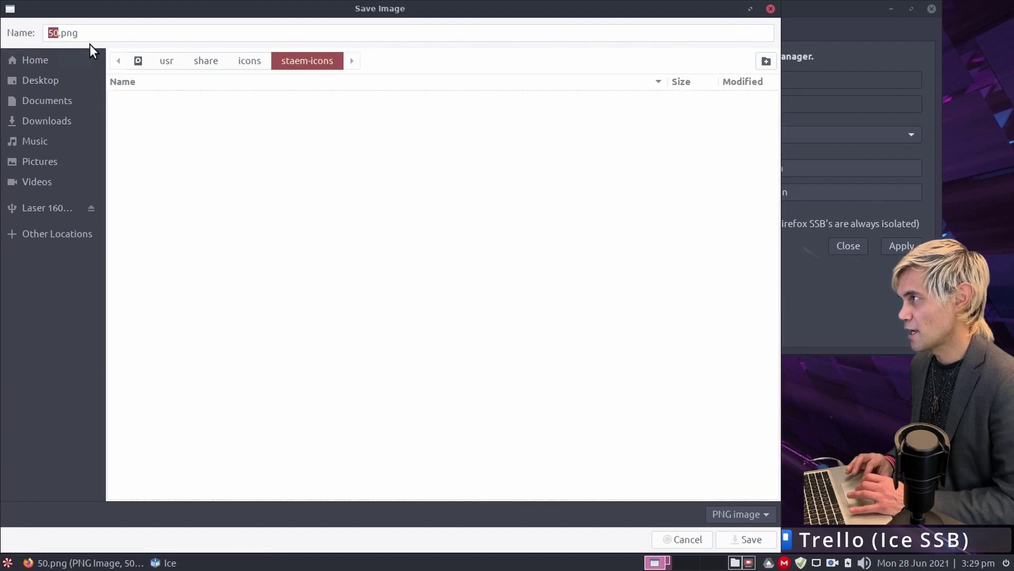
# - Name the file staempunk-avatar.png and save it there
pyautogui.click(58, 32)
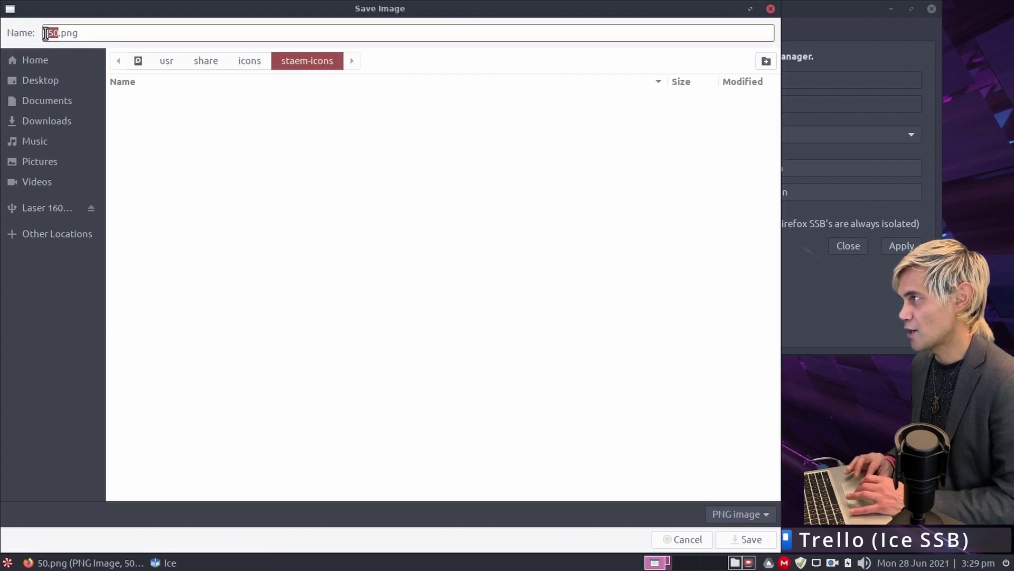
pyautogui.write('staemp')
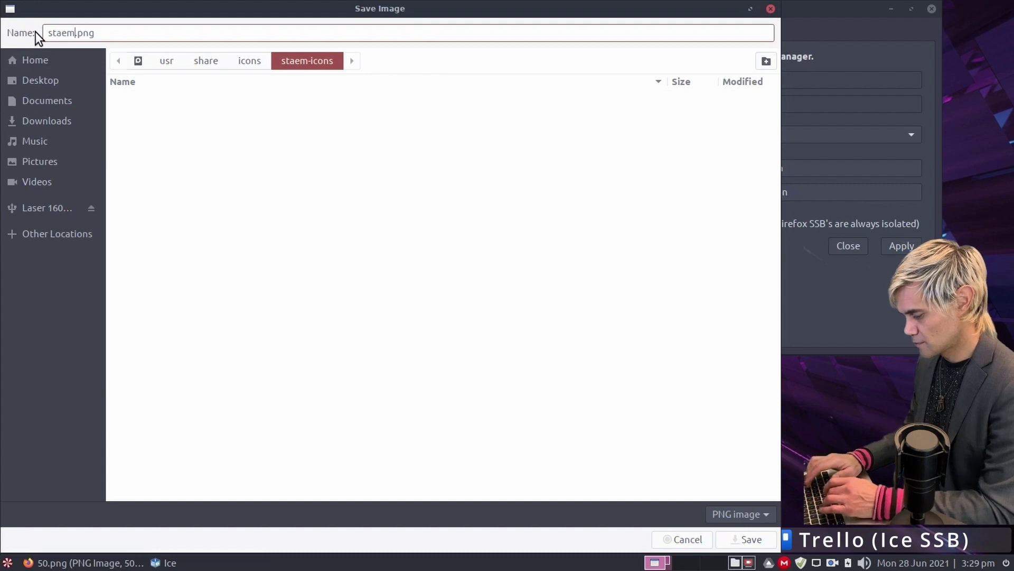
pyautogui.write('unk-ava')
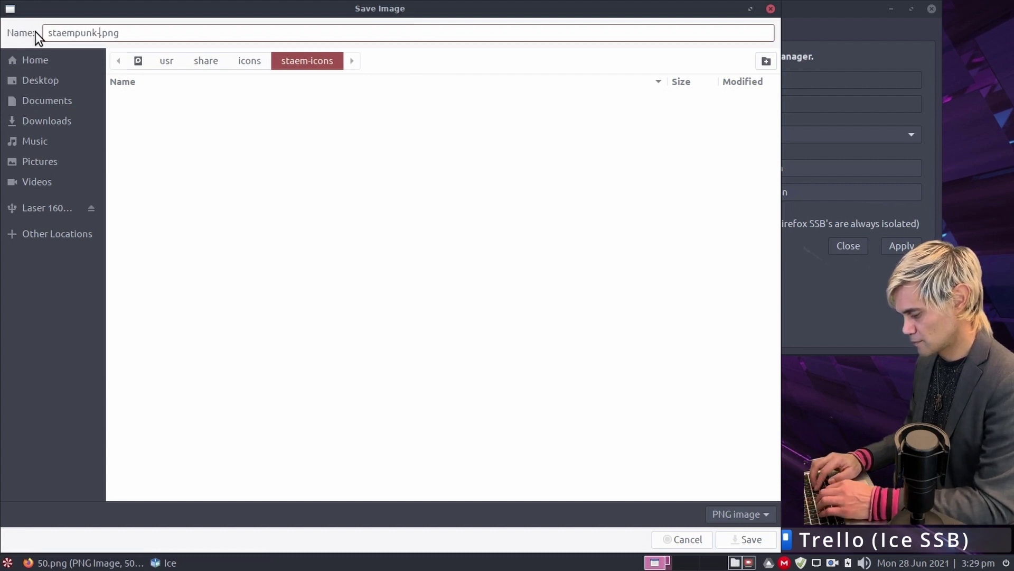
pyautogui.write('tar')
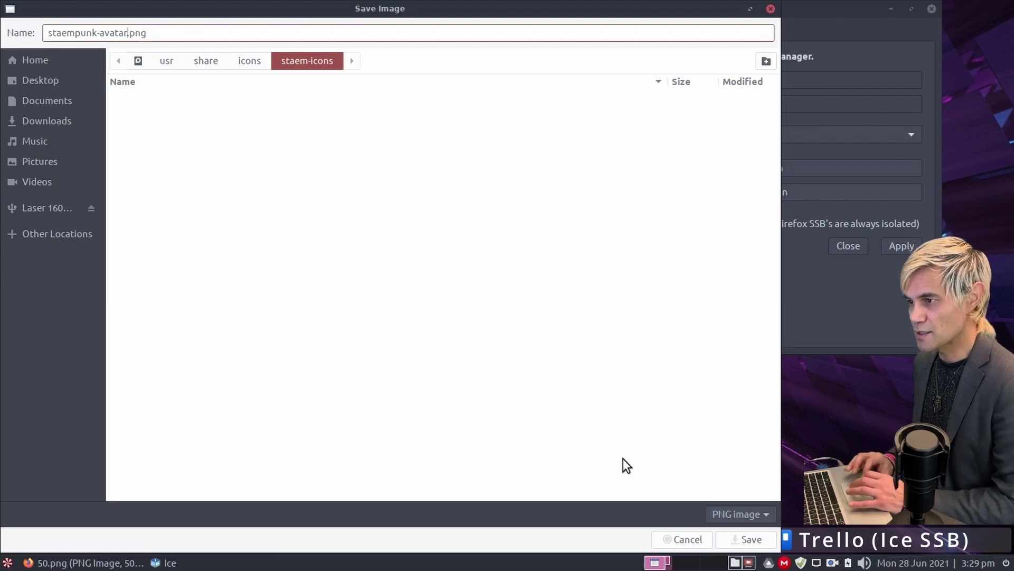
pyautogui.click(752, 547)
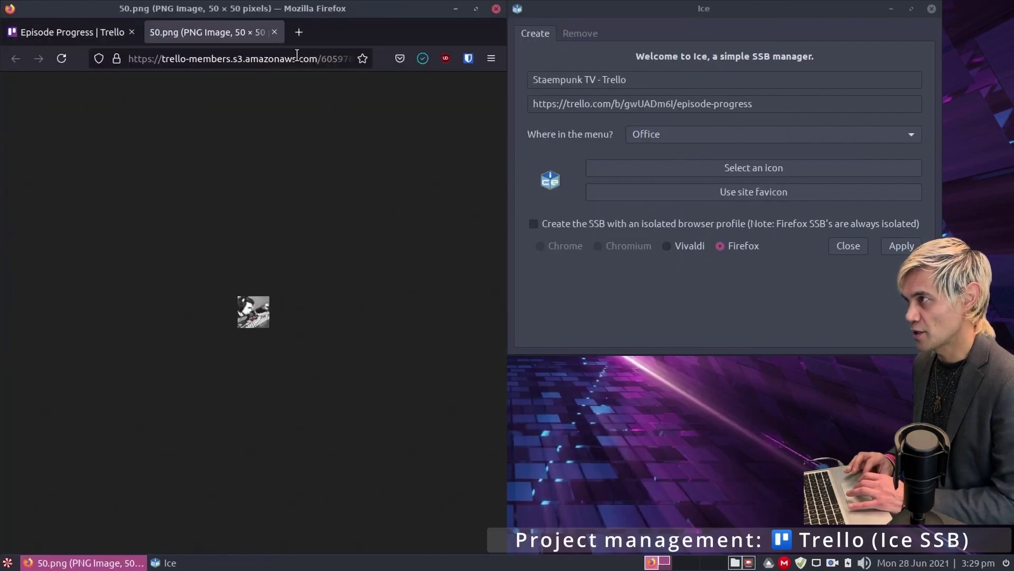
# - Close the avatar tab and pick staempunk-avatar.png from /usr/share/icons/staem-icons as the icon
pyautogui.click(274, 32)
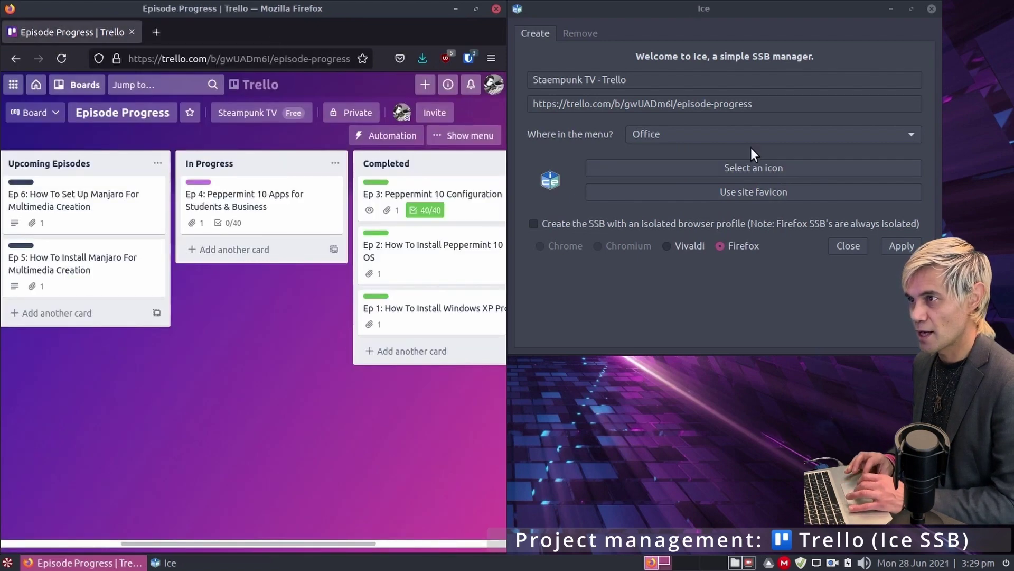
pyautogui.click(776, 167)
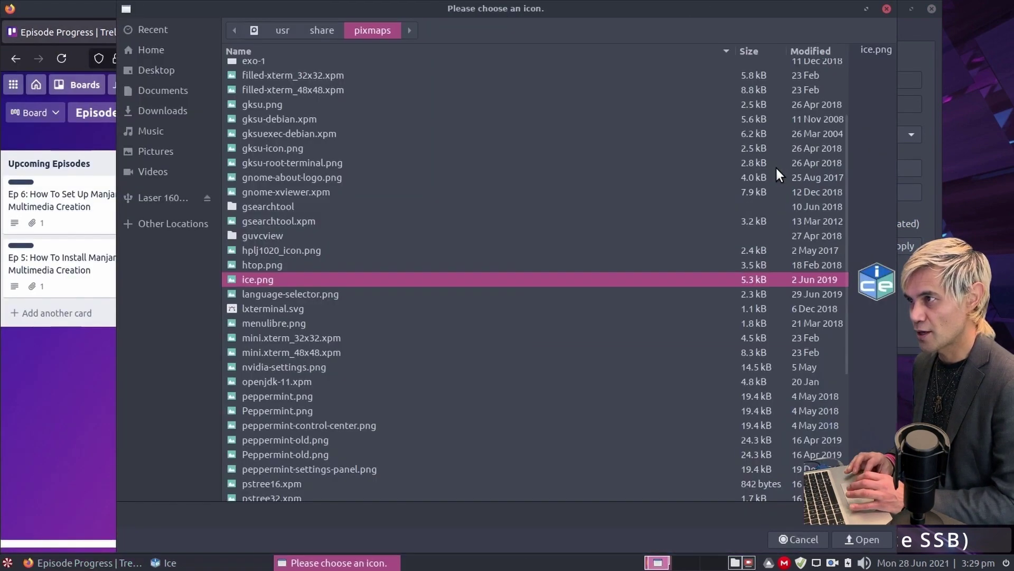
pyautogui.click(322, 30)
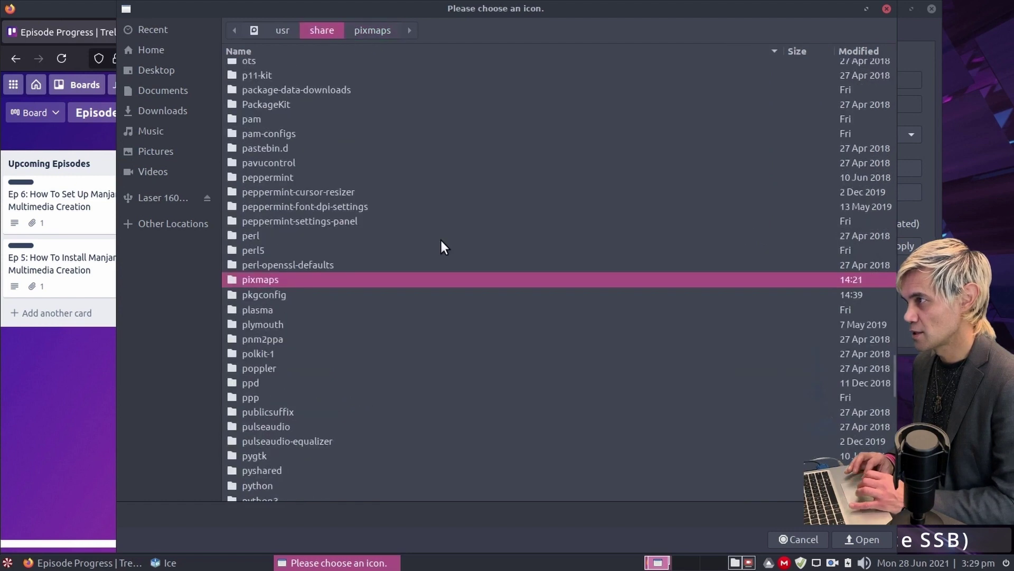
pyautogui.scroll(5, 442, 246)
pyautogui.scroll(10, 441, 245)
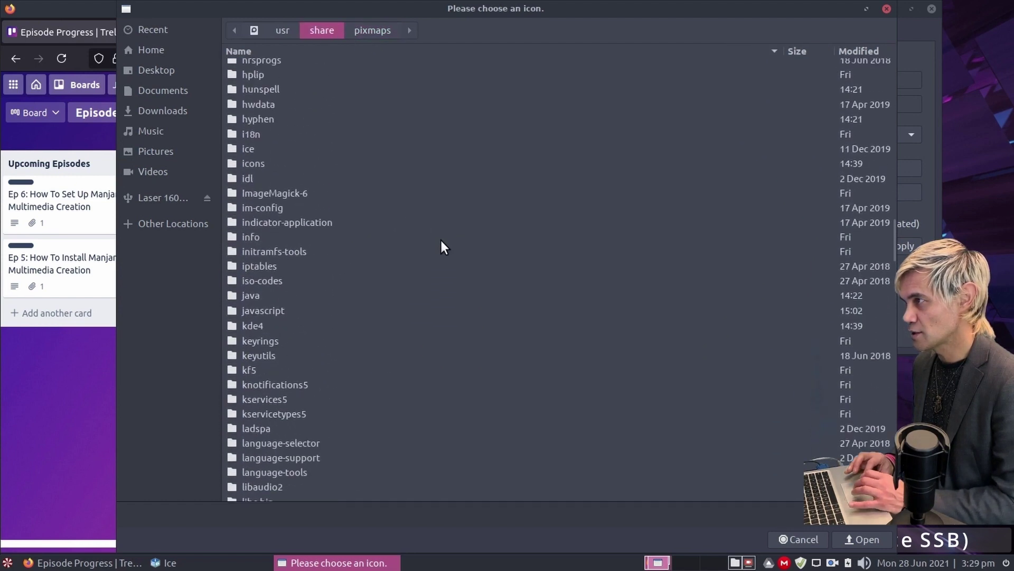
pyautogui.doubleClick(233, 160)
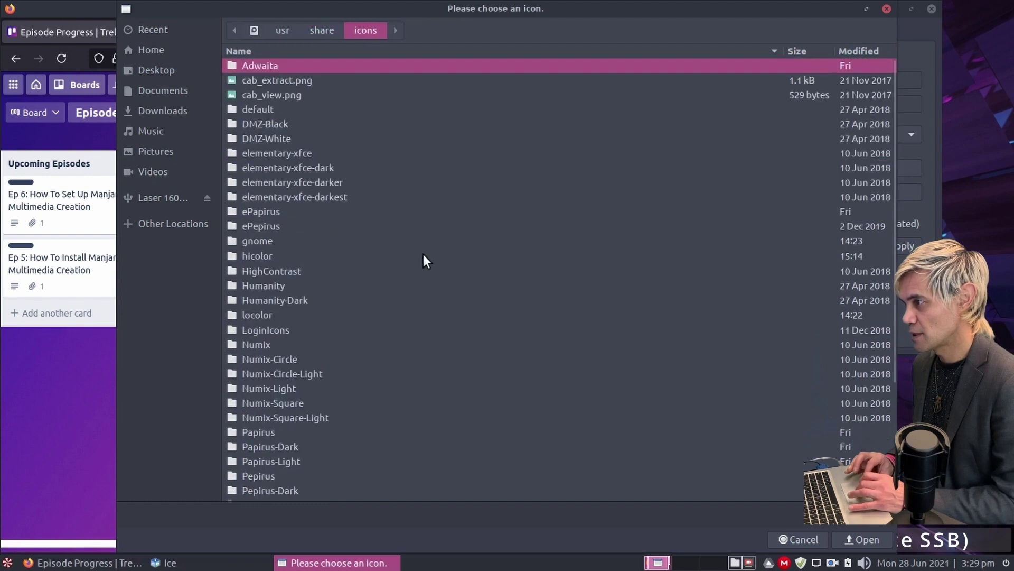
pyautogui.scroll(-5, 425, 260)
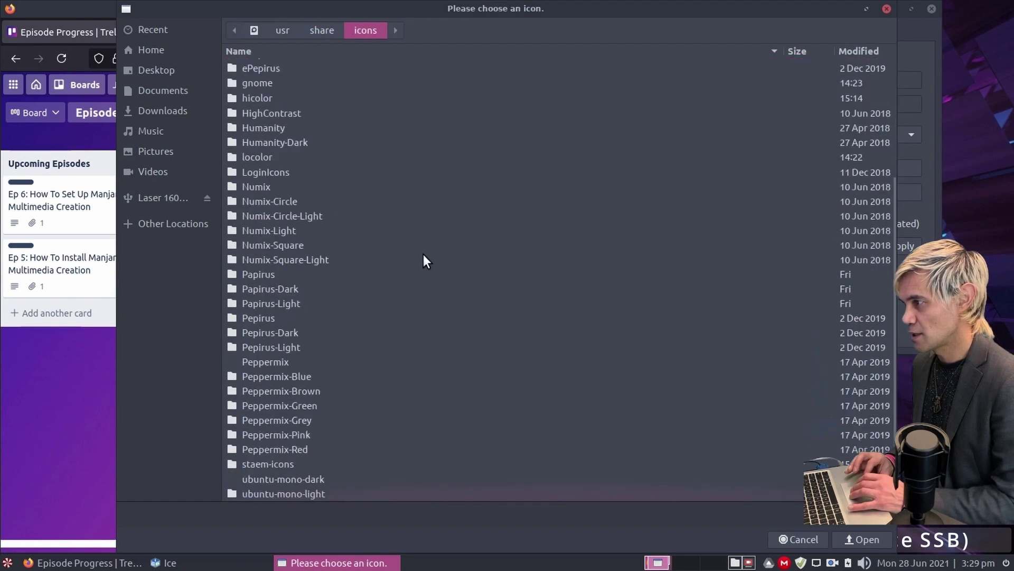
pyautogui.doubleClick(231, 461)
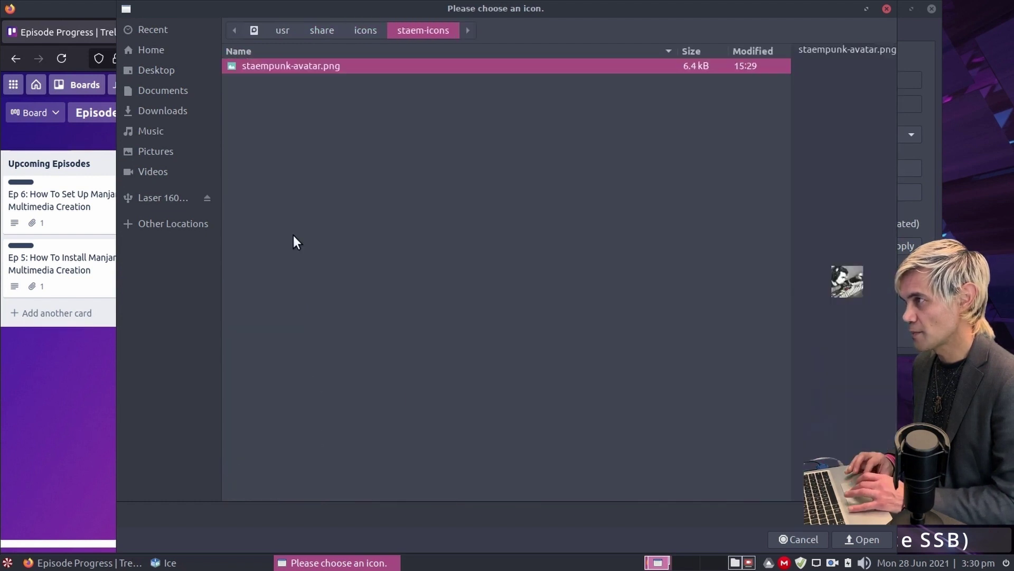
pyautogui.doubleClick(277, 67)
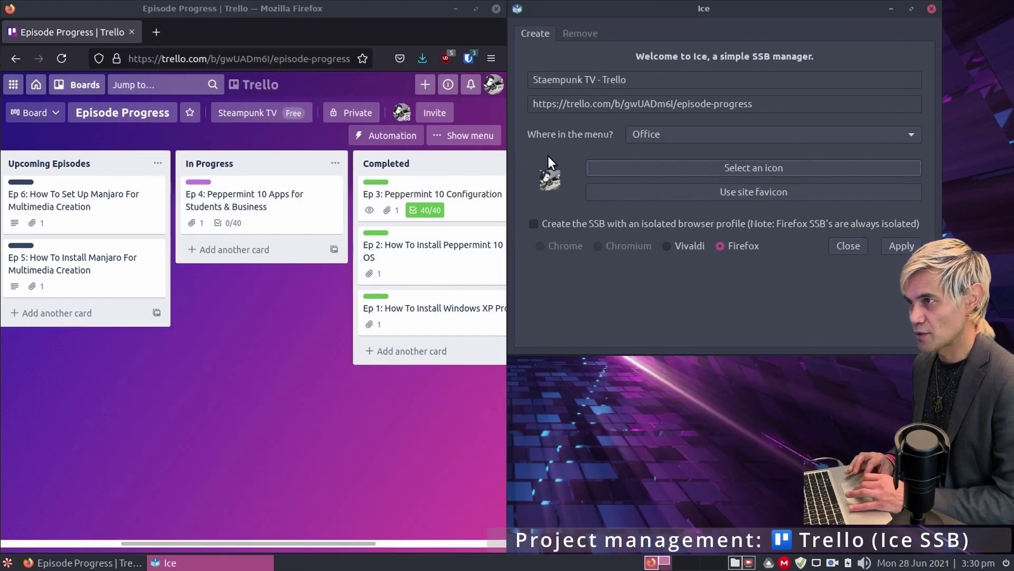
# - Apply the Ice form, add Staempunk TV - Trello to Favorites from Office, and launch it
pyautogui.click(904, 246)
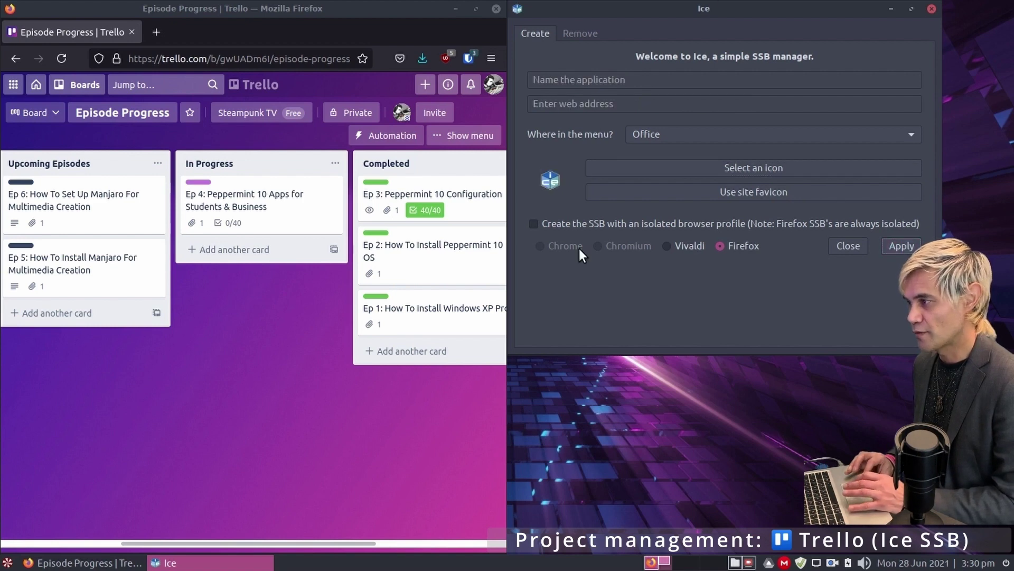
pyautogui.click(8, 562)
pyautogui.click(58, 320)
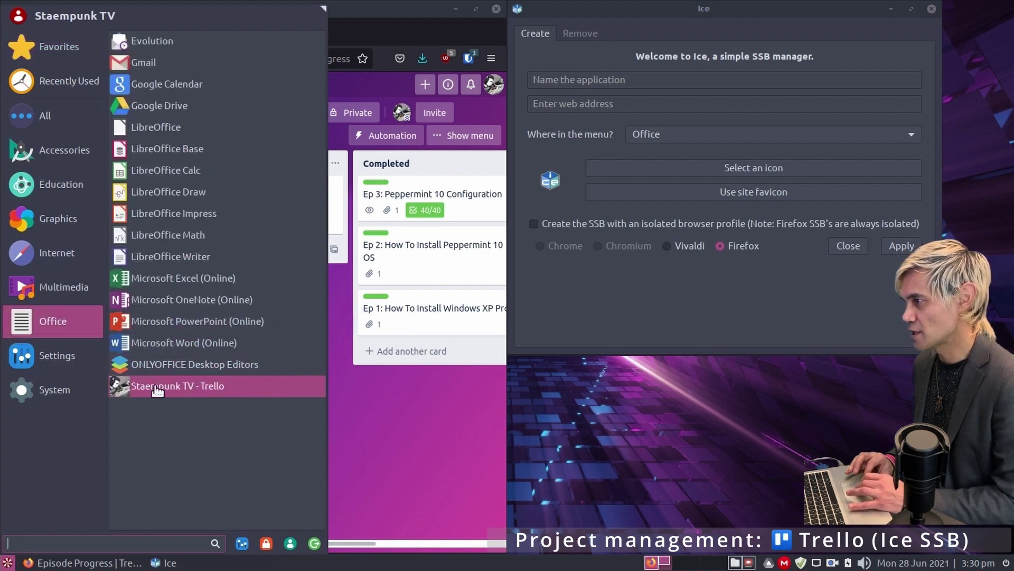
pyautogui.rightClick(200, 387)
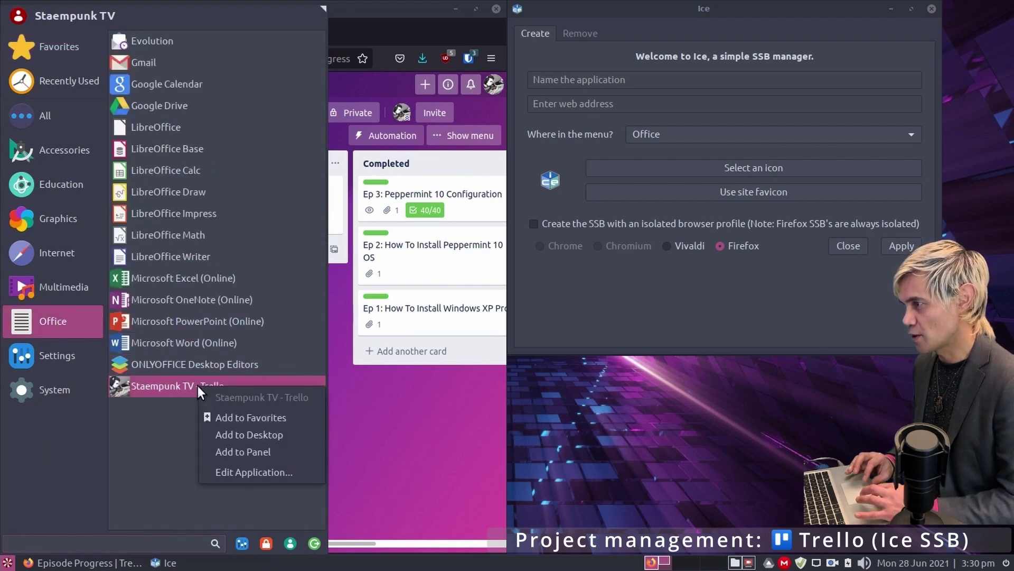
pyautogui.click(263, 416)
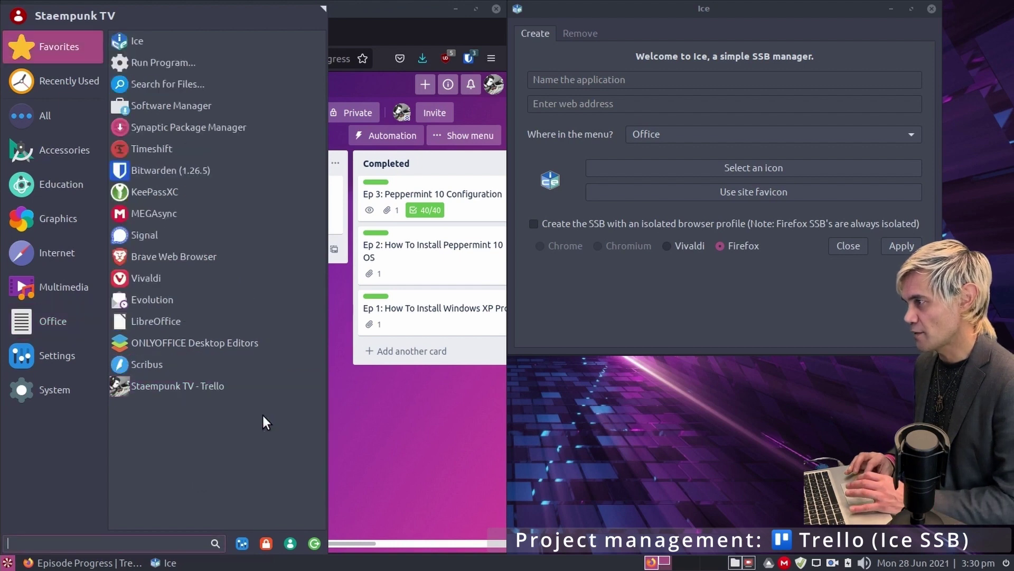
pyautogui.click(188, 386)
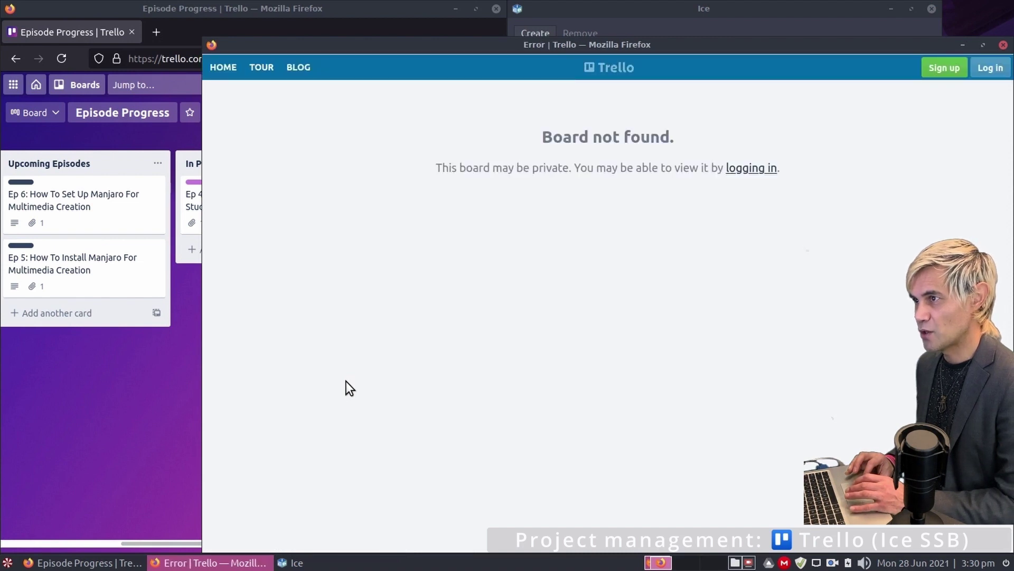
# - Bring the board window forward and copy the Trello password from Bitwarden
pyautogui.click(66, 446)
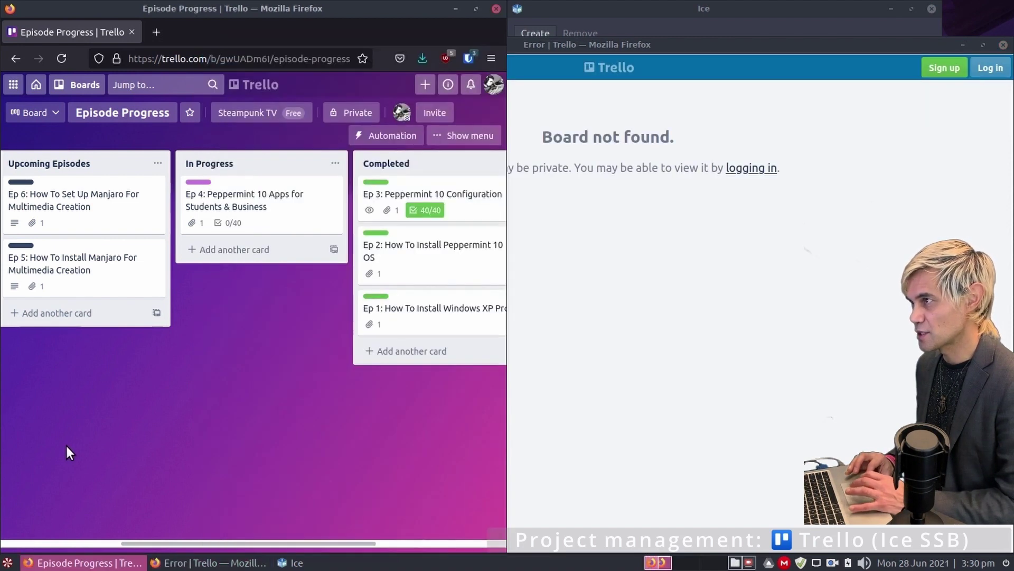
pyautogui.click(468, 57)
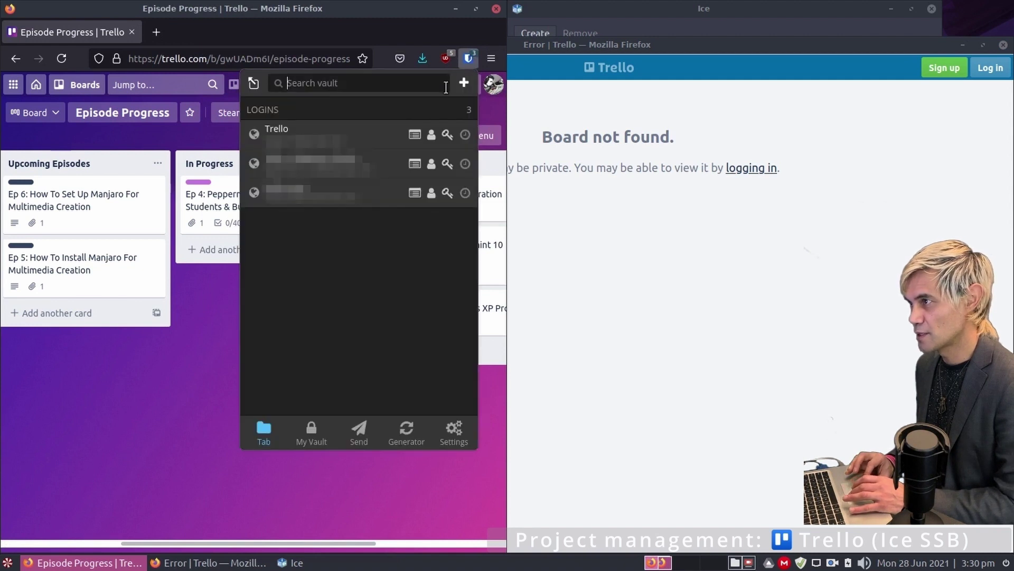
pyautogui.click(447, 135)
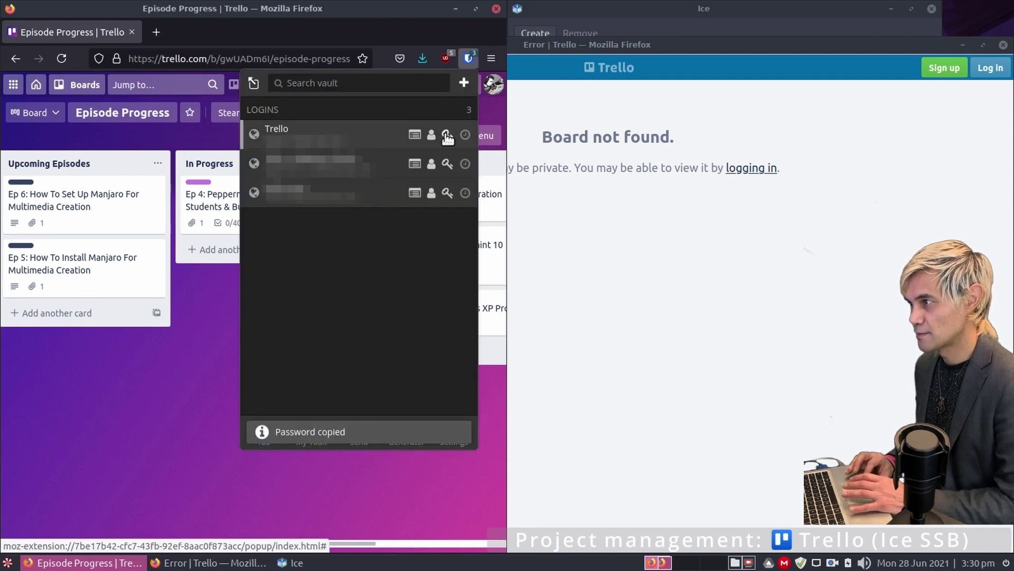
pyautogui.press('Escape')
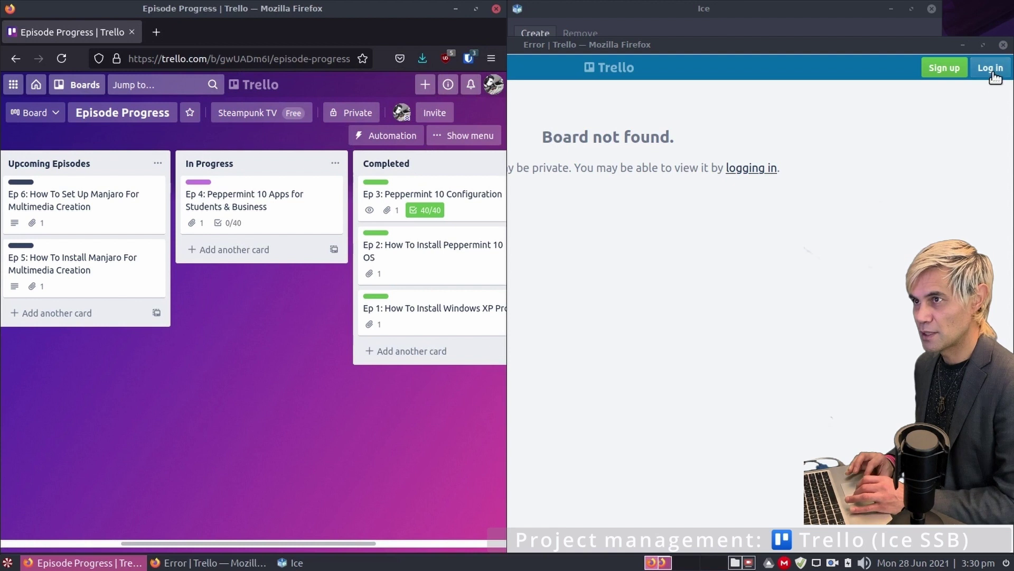
# - Log in with the account email and the pasted password via Atlassian
pyautogui.click(992, 69)
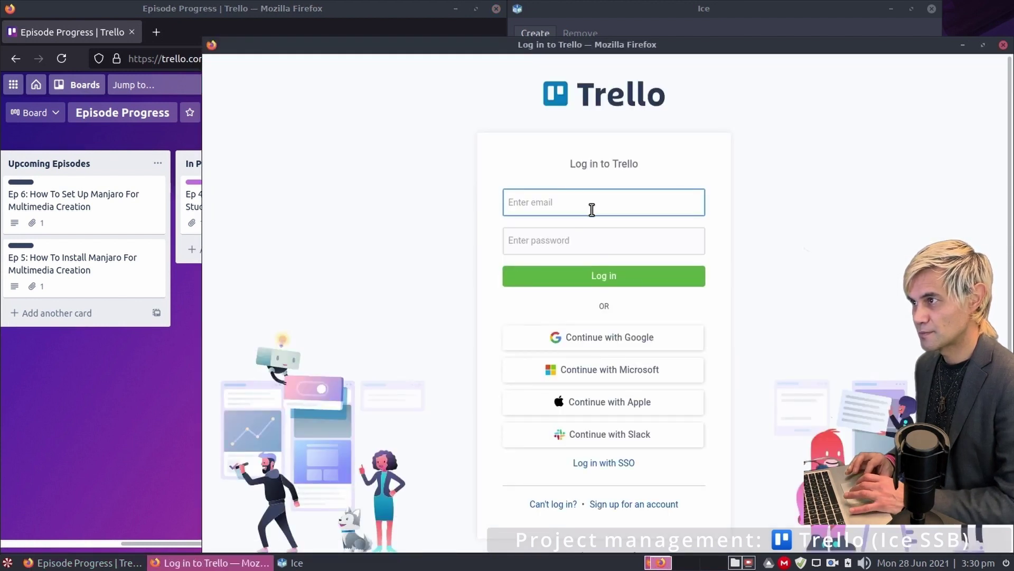
pyautogui.write('[blurred]')
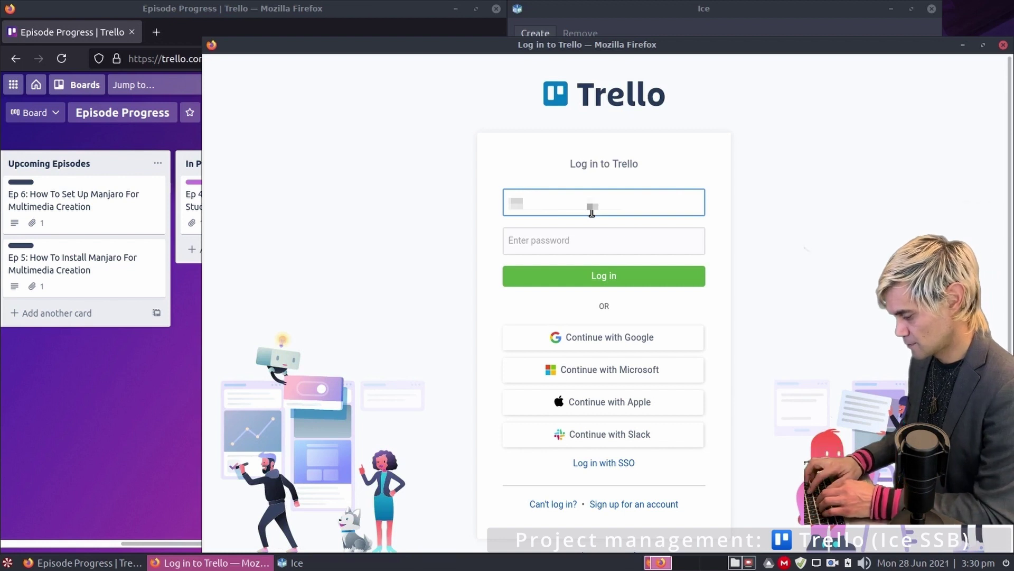
pyautogui.write('[blurred]')
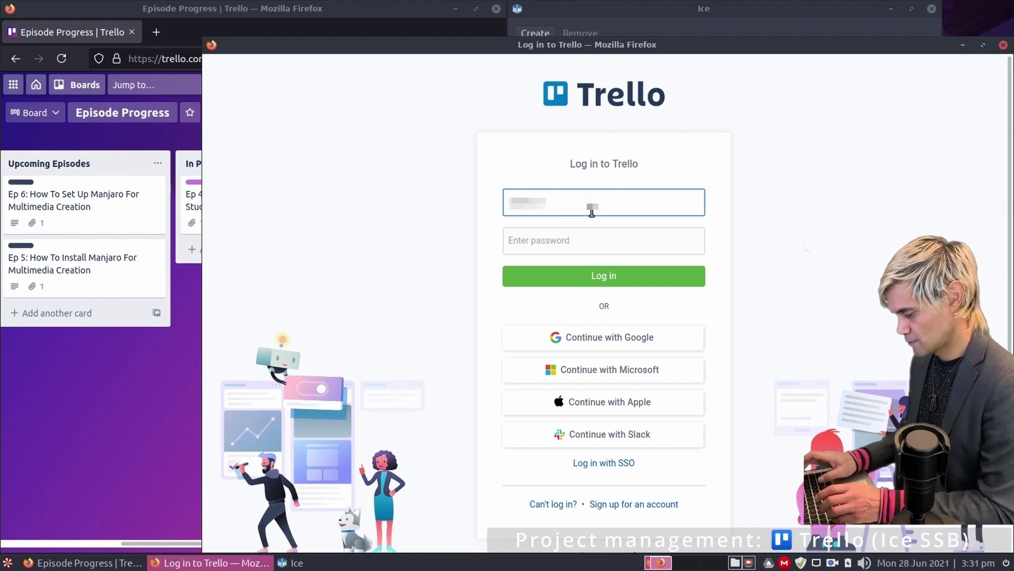
pyautogui.write('[blurred]')
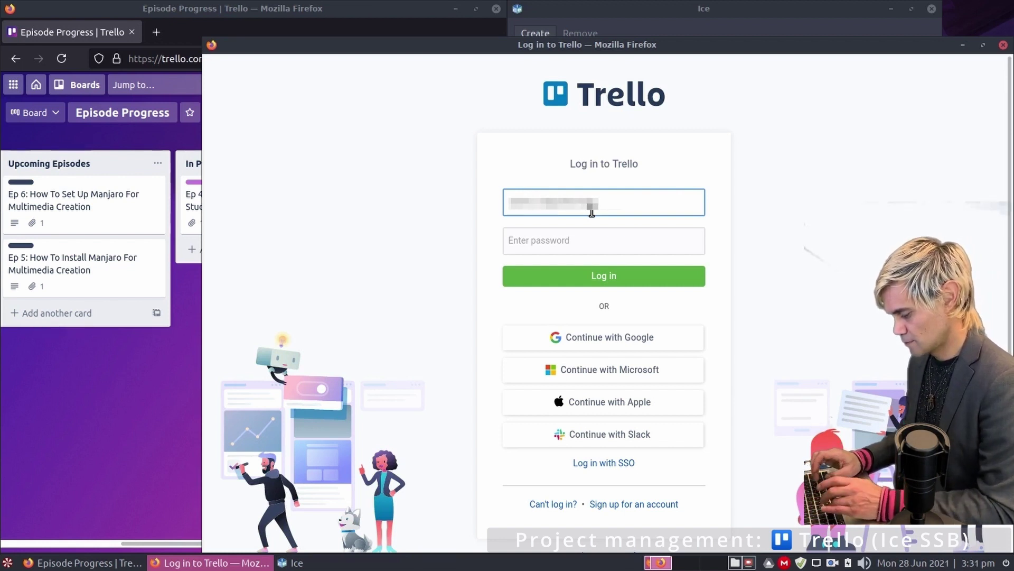
pyautogui.write('[blurred]')
pyautogui.press('Tab')
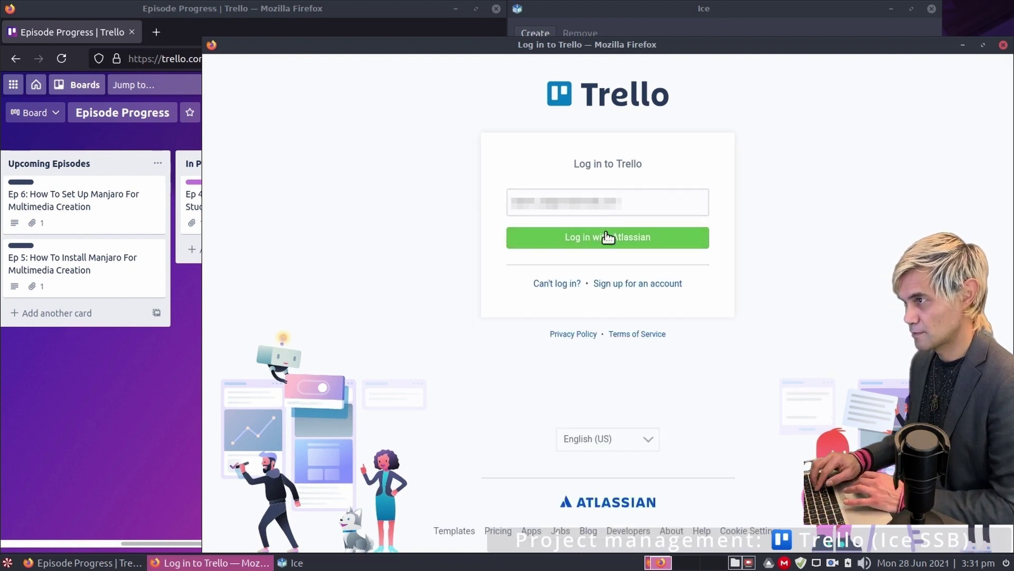
pyautogui.click(607, 239)
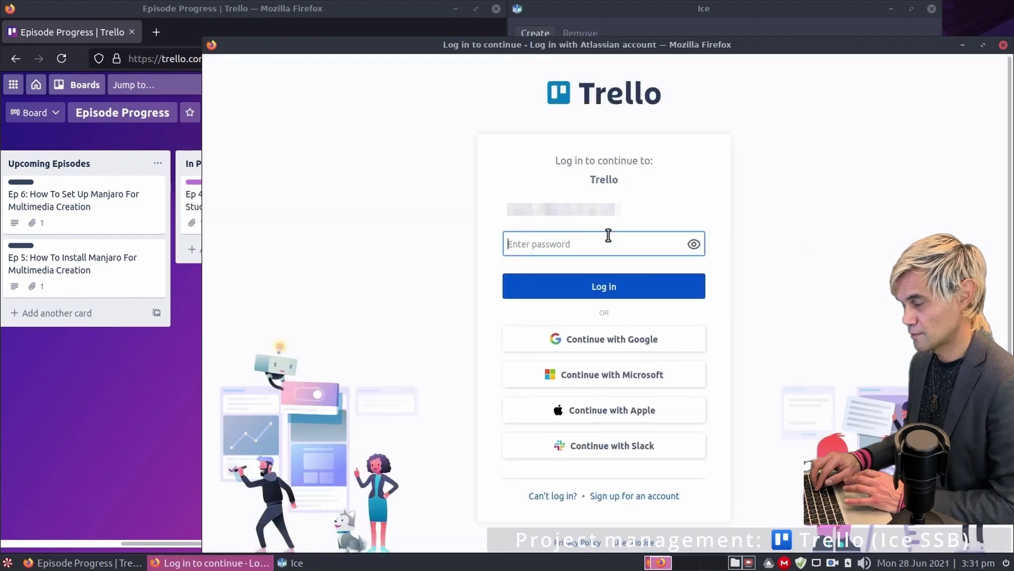
pyautogui.write('•••••••••')
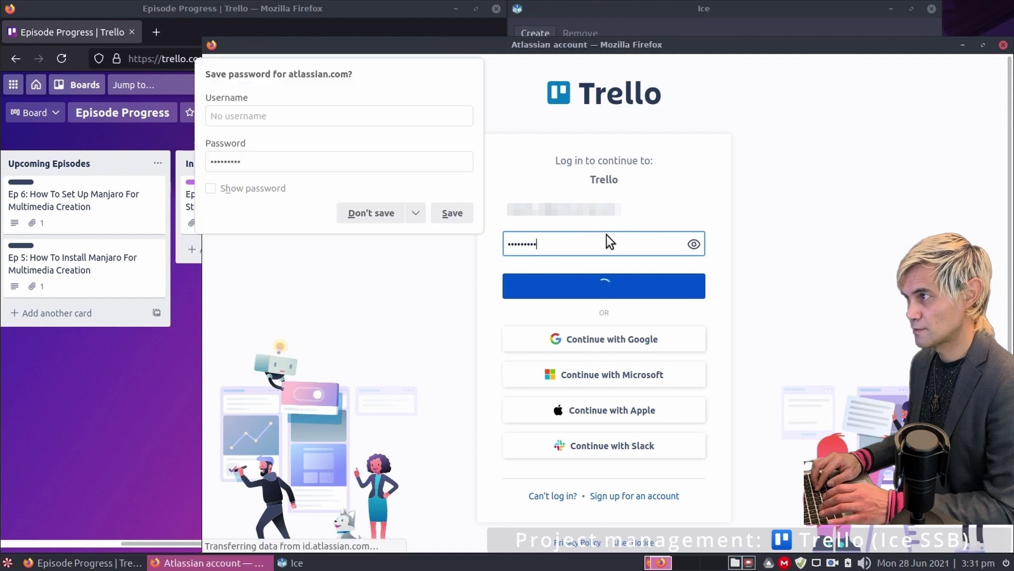
# - Decline saving the Atlassian password by choosing Never save
pyautogui.click(416, 216)
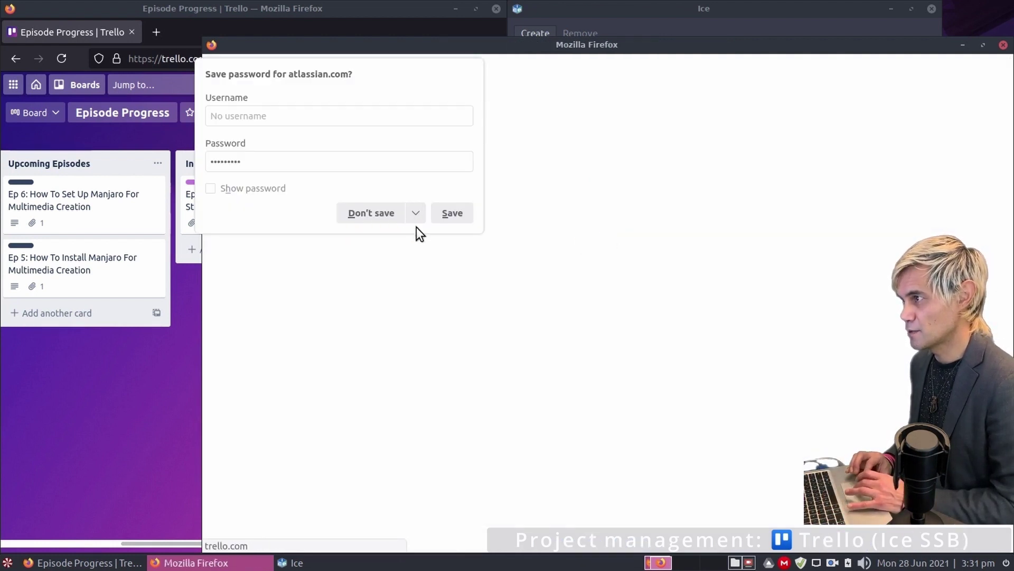
pyautogui.click(417, 212)
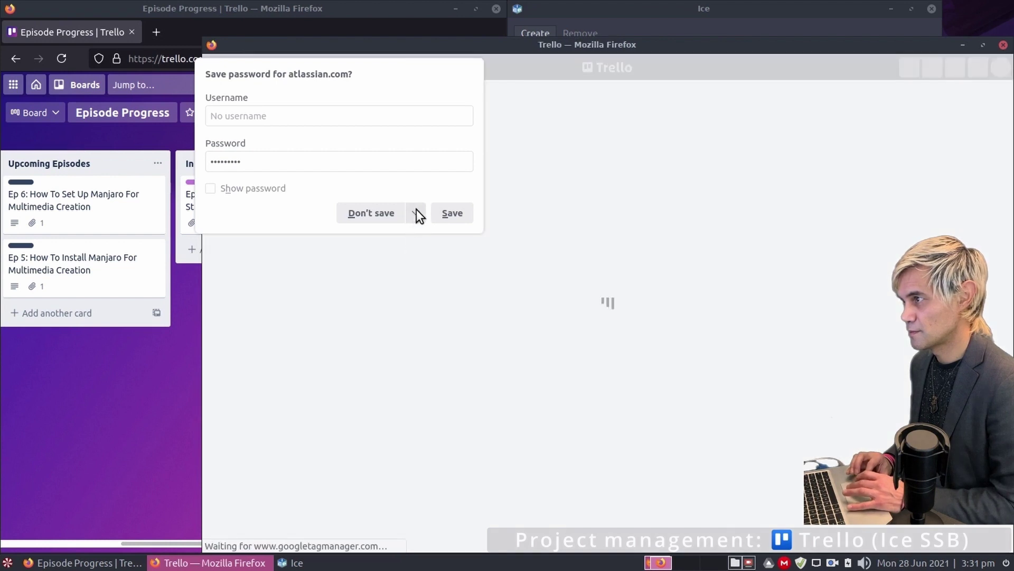
pyautogui.click(417, 211)
pyautogui.click(416, 232)
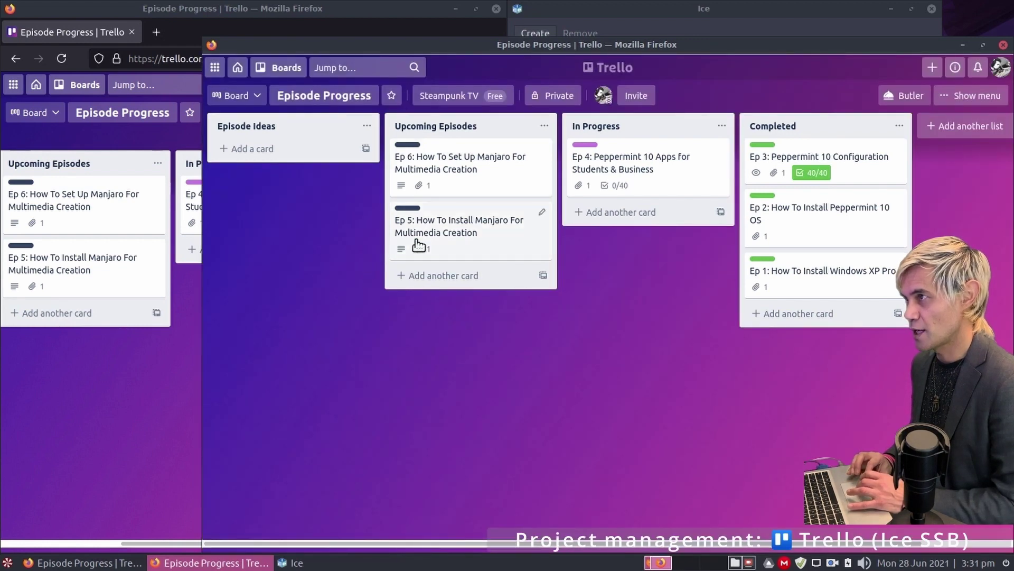
# - Snap the Trello web app window to the right half, scroll the board right, and show the menu bar
pyautogui.moveTo(410, 46); pyautogui.dragTo(1009, 238)
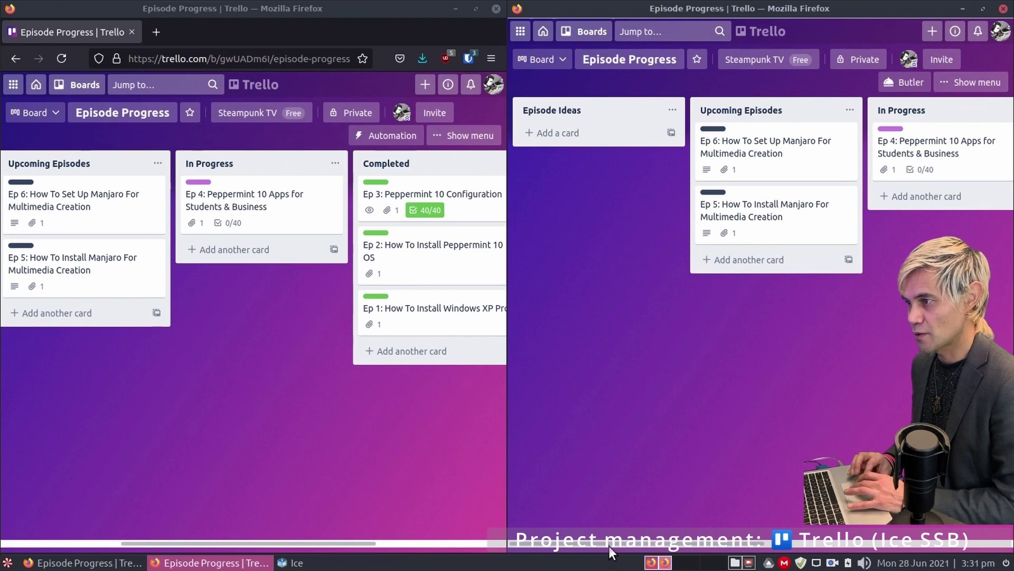
pyautogui.moveTo(609, 546); pyautogui.dragTo(728, 544)
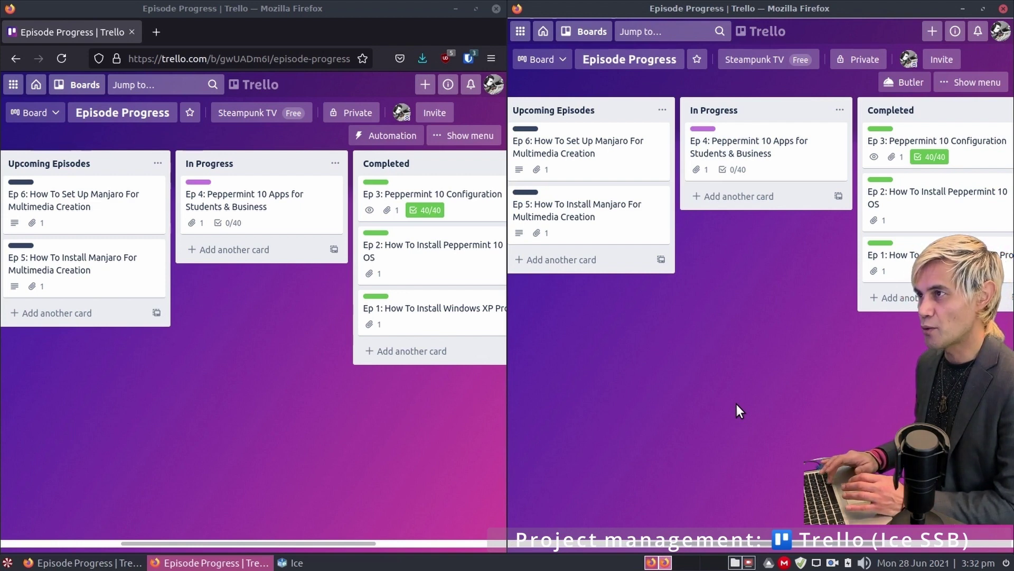
pyautogui.press('alt')
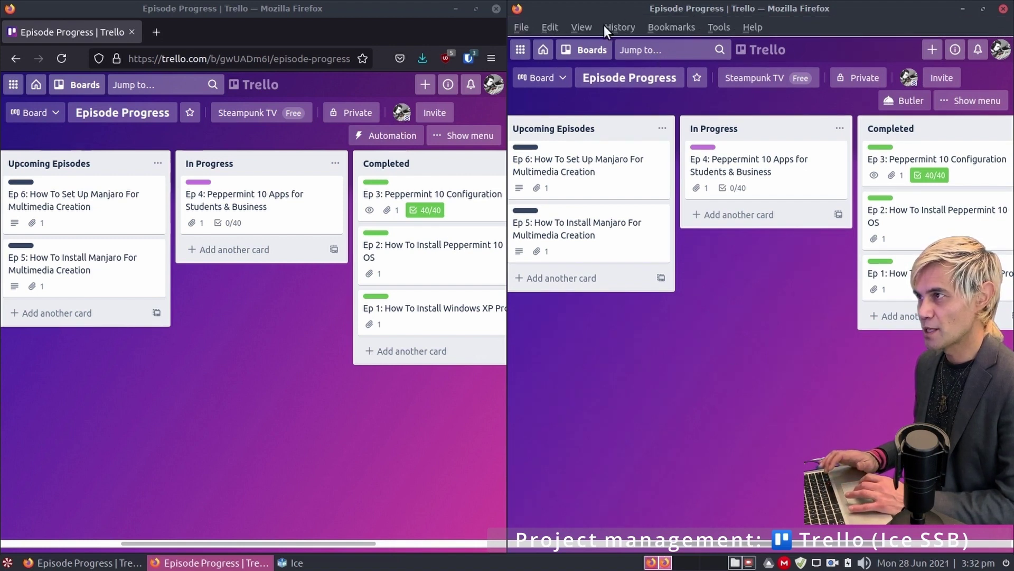
# - In the web app's settings, restore the previous session and warn before quitting
pyautogui.click(554, 27)
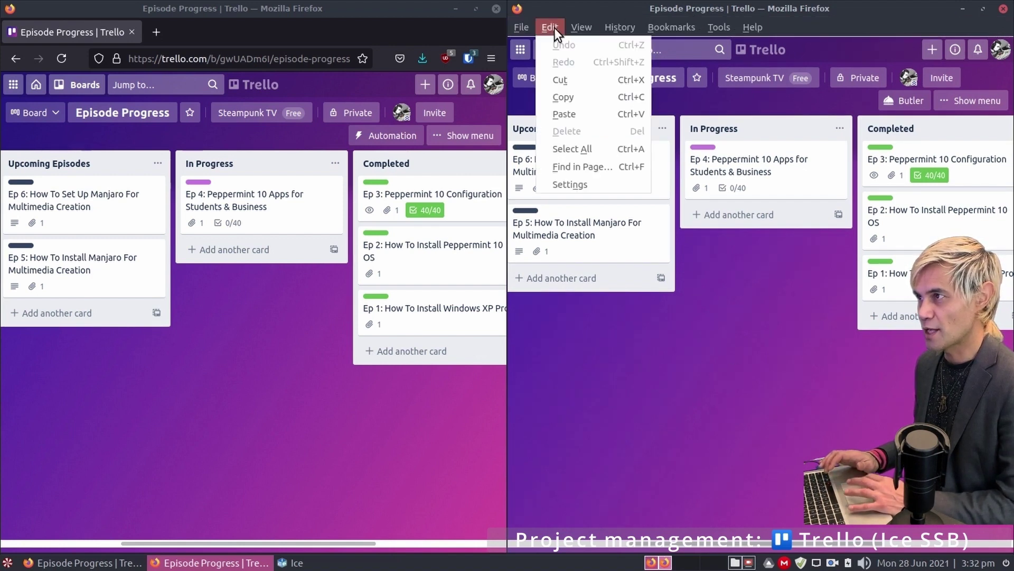
pyautogui.click(582, 183)
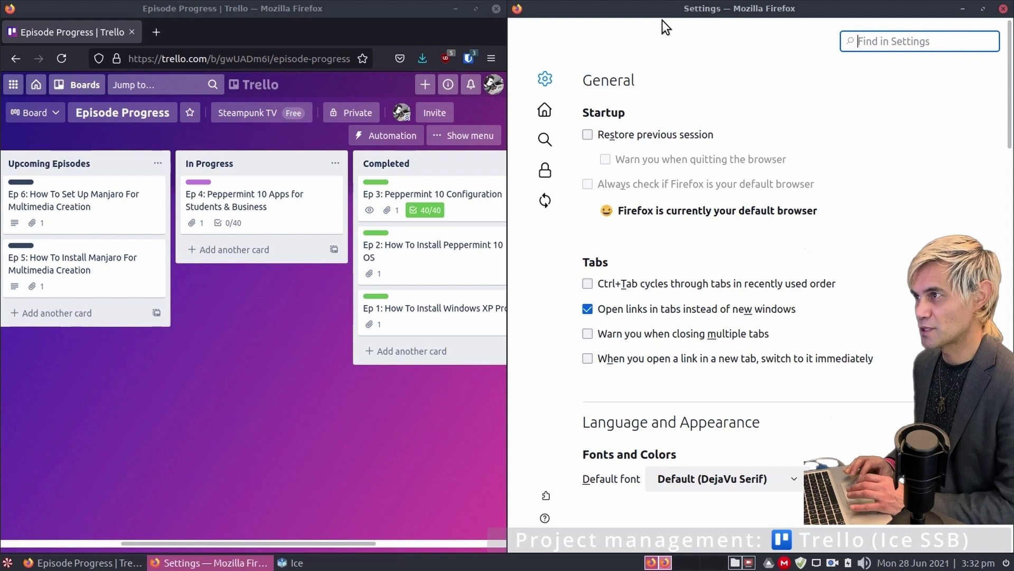
pyautogui.click(587, 135)
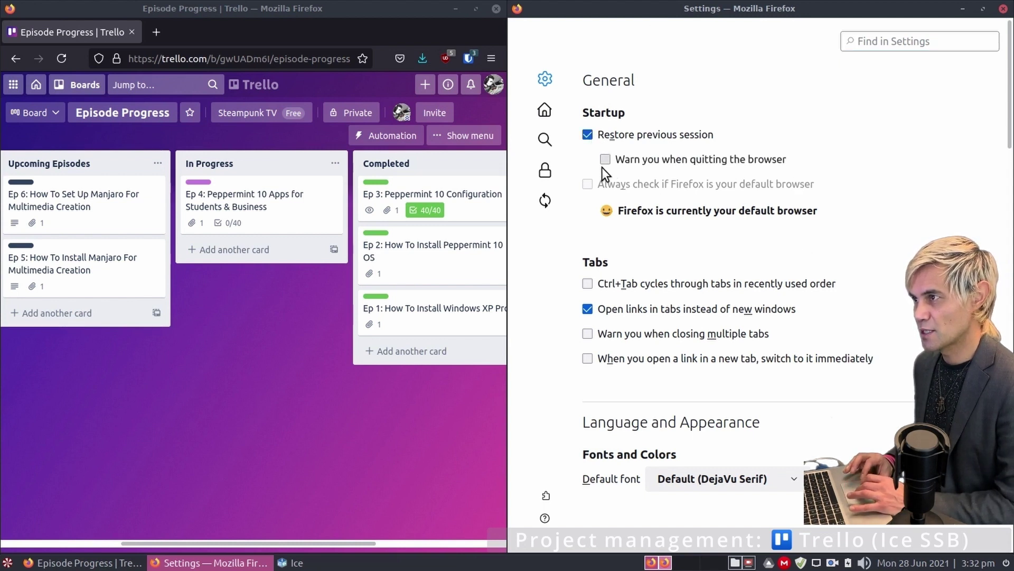
pyautogui.click(605, 159)
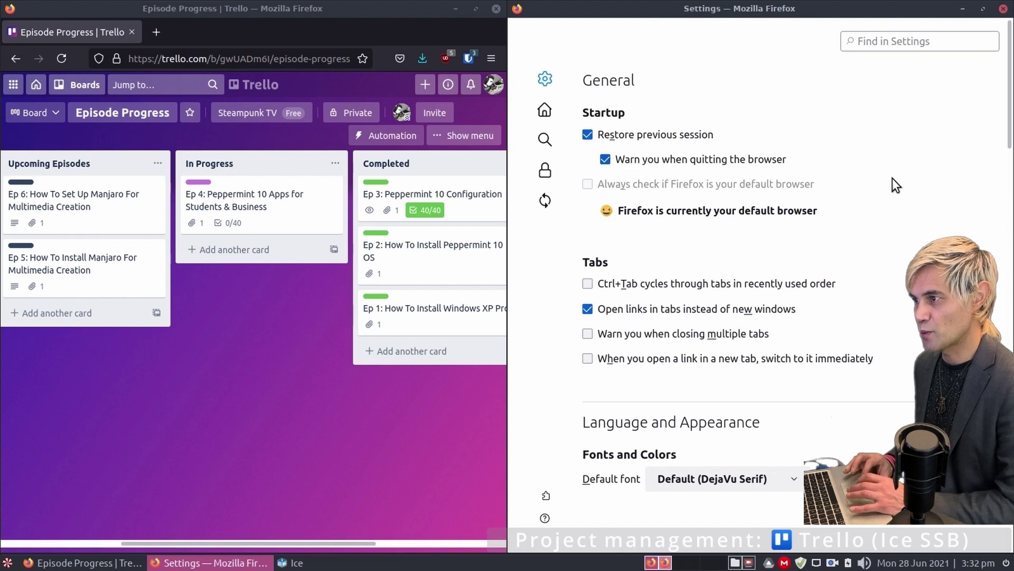
# - Turn off studies and technical data sending in Privacy & Security
pyautogui.click(547, 173)
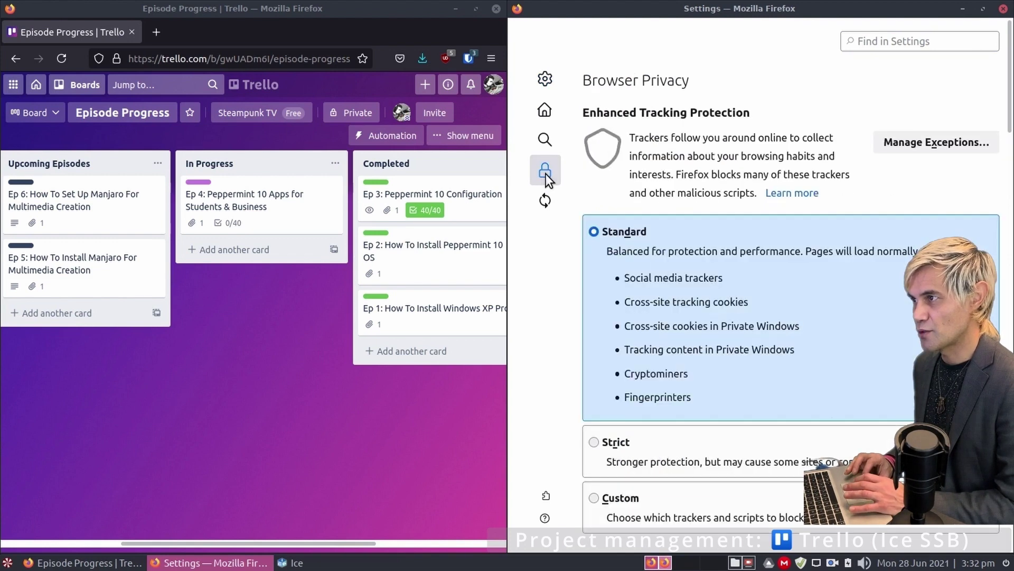
pyautogui.scroll(-15, 907, 184)
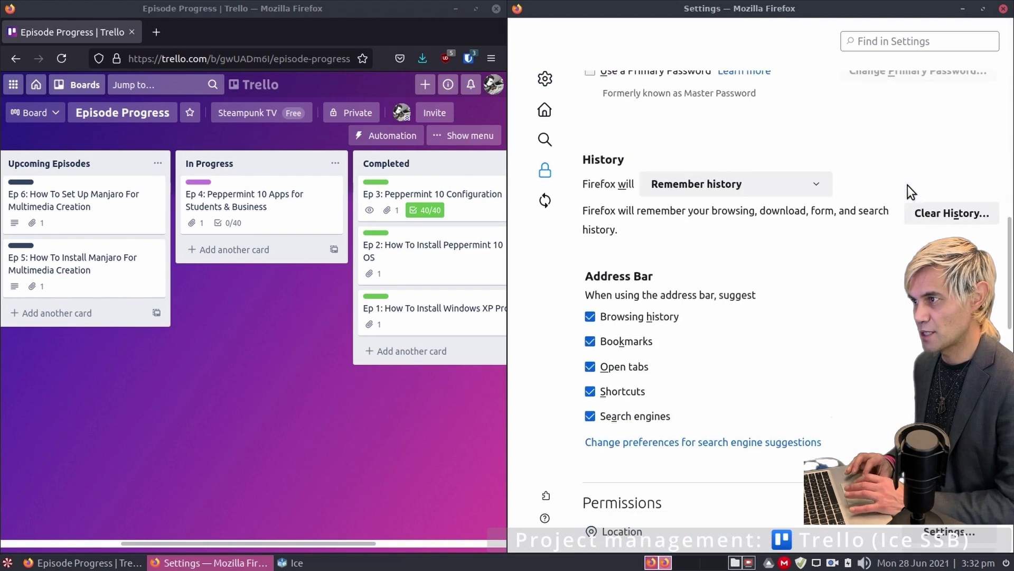
pyautogui.scroll(-15, 908, 185)
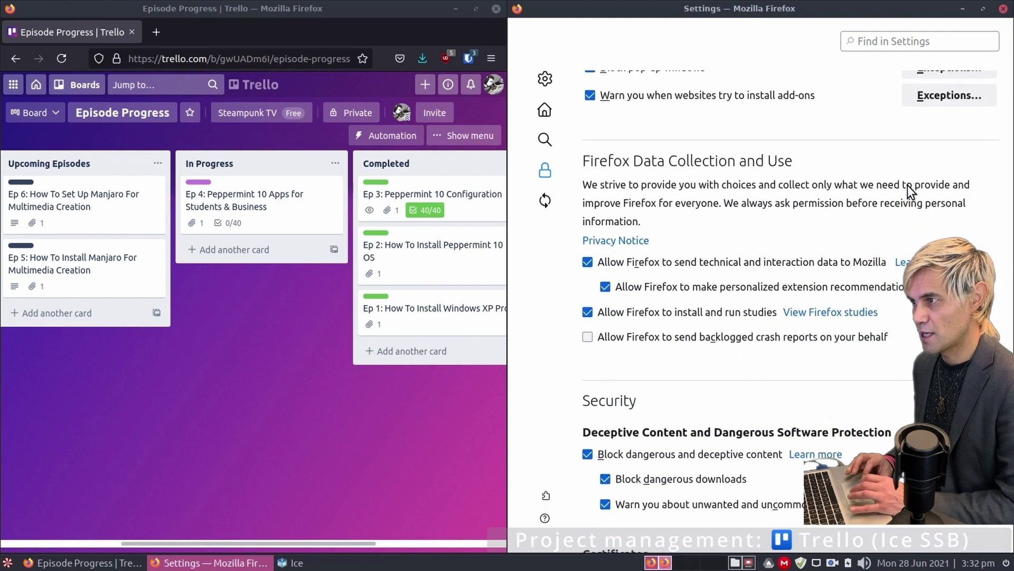
pyautogui.click(588, 313)
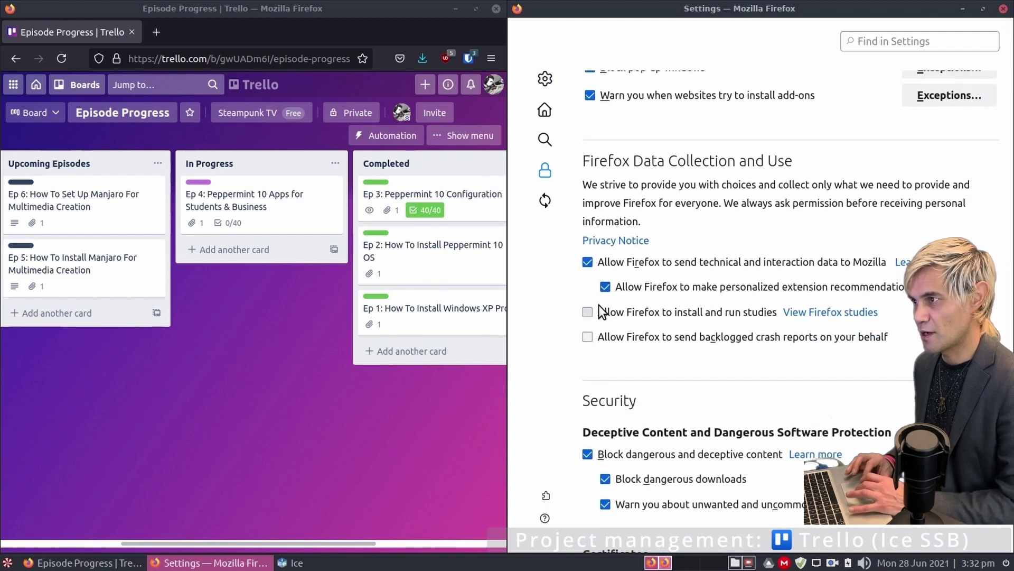
pyautogui.click(588, 263)
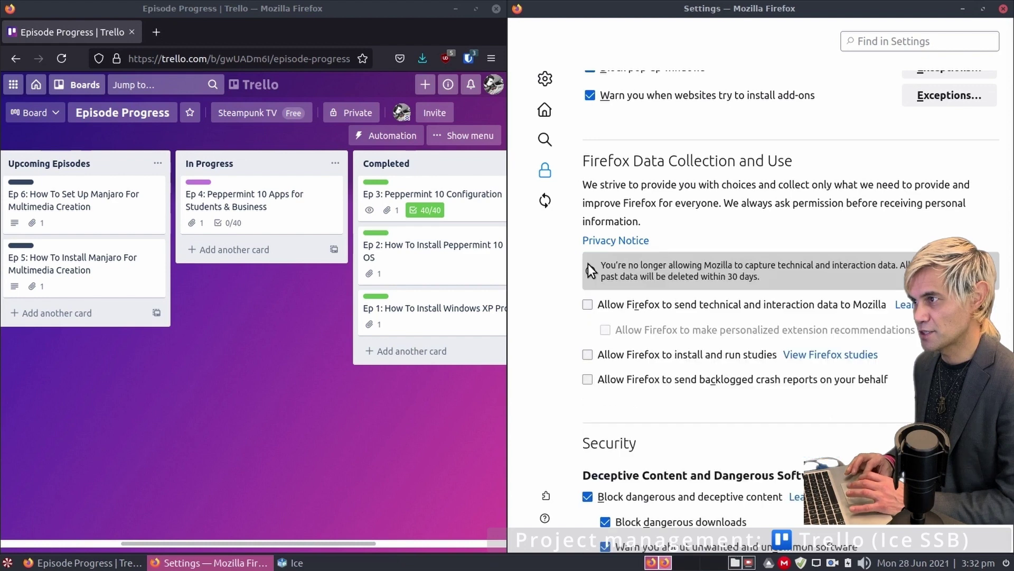
pyautogui.scroll(15, 588, 265)
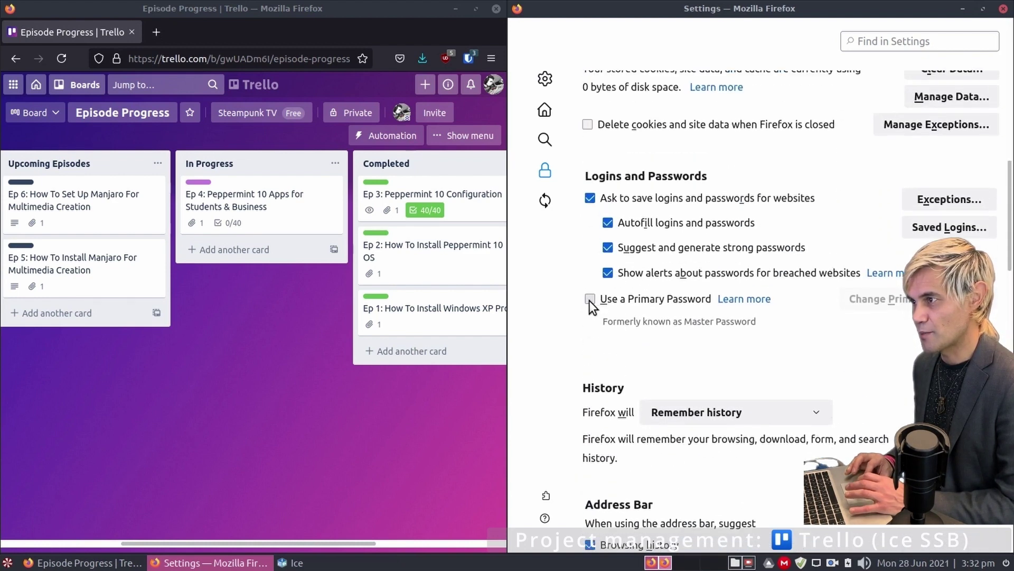
# - Set and confirm a Primary Password for saved logins, then open the Add-ons Manager
pyautogui.click(590, 300)
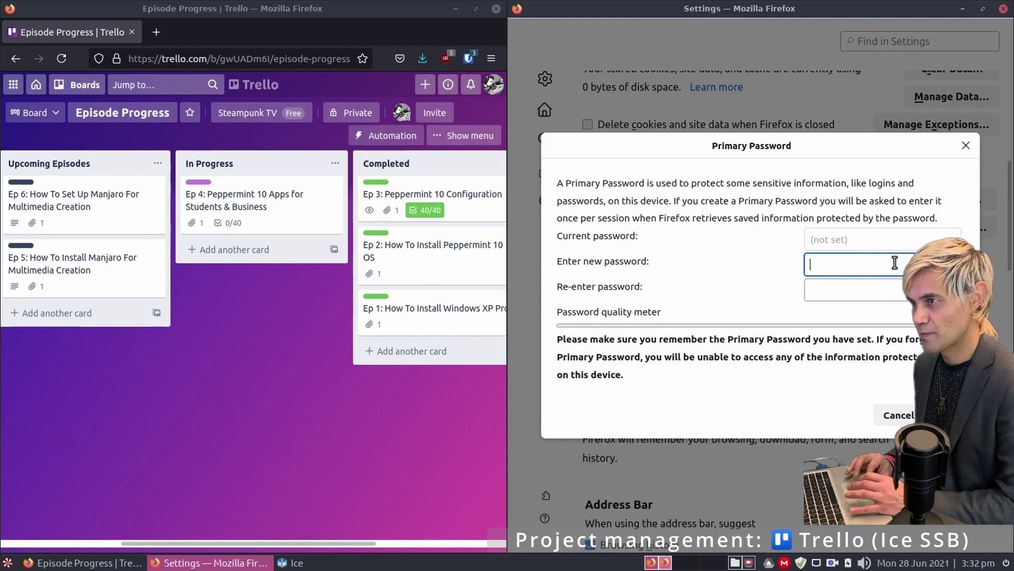
pyautogui.write('*****')
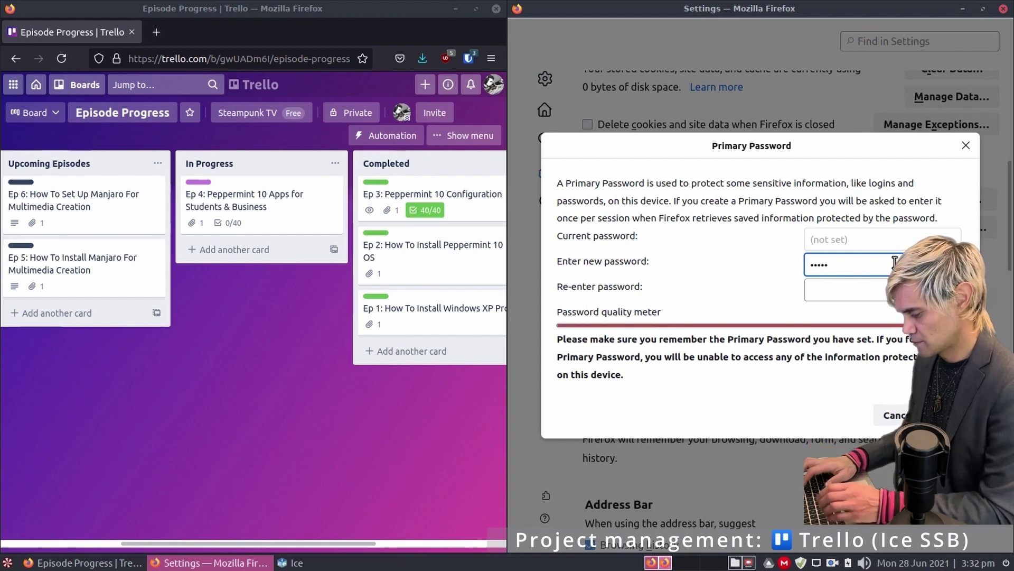
pyautogui.write('***')
pyautogui.press('Tab')
pyautogui.write('******')
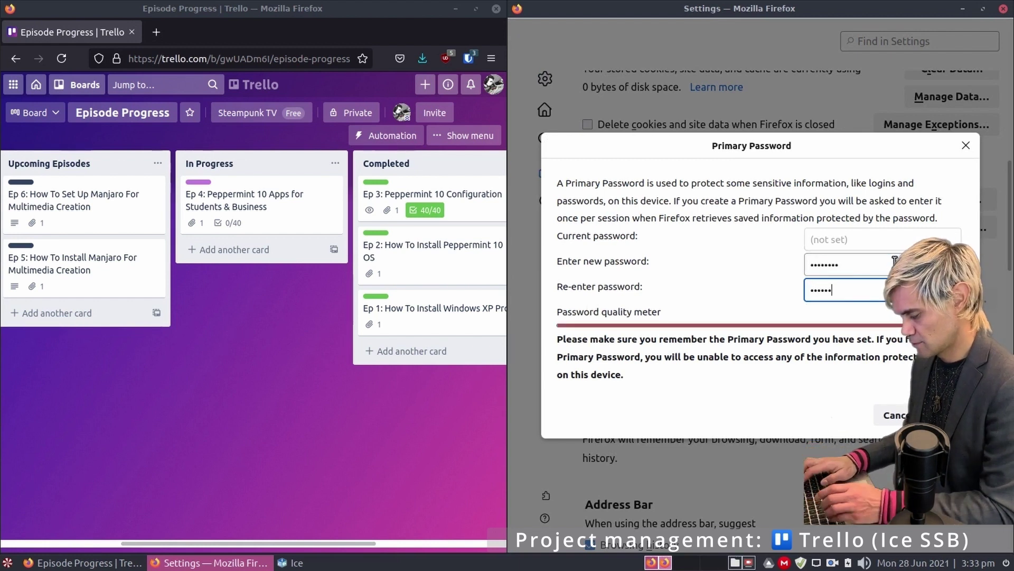
pyautogui.write('**')
pyautogui.press('Return')
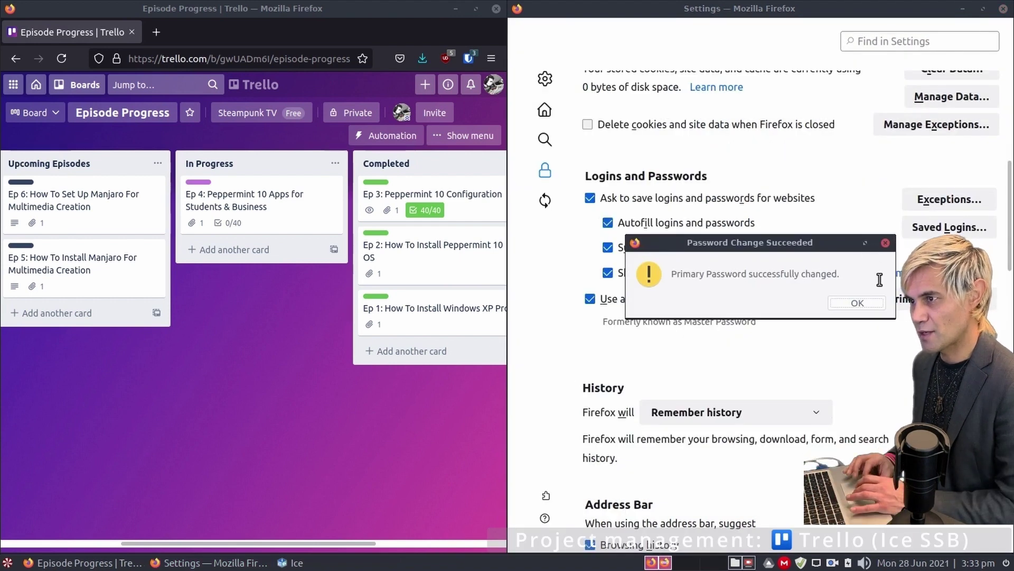
pyautogui.click(866, 303)
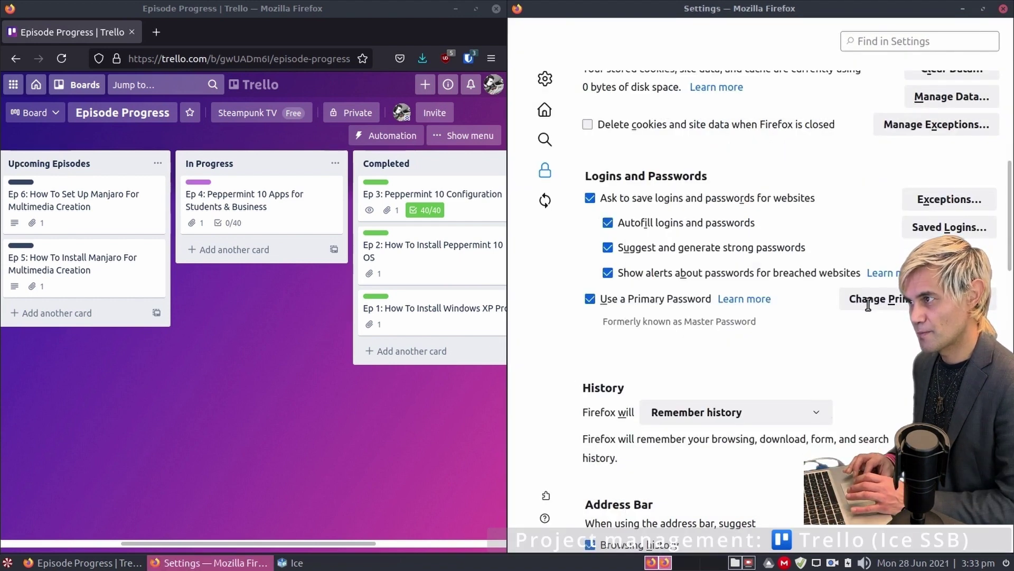
pyautogui.click(546, 494)
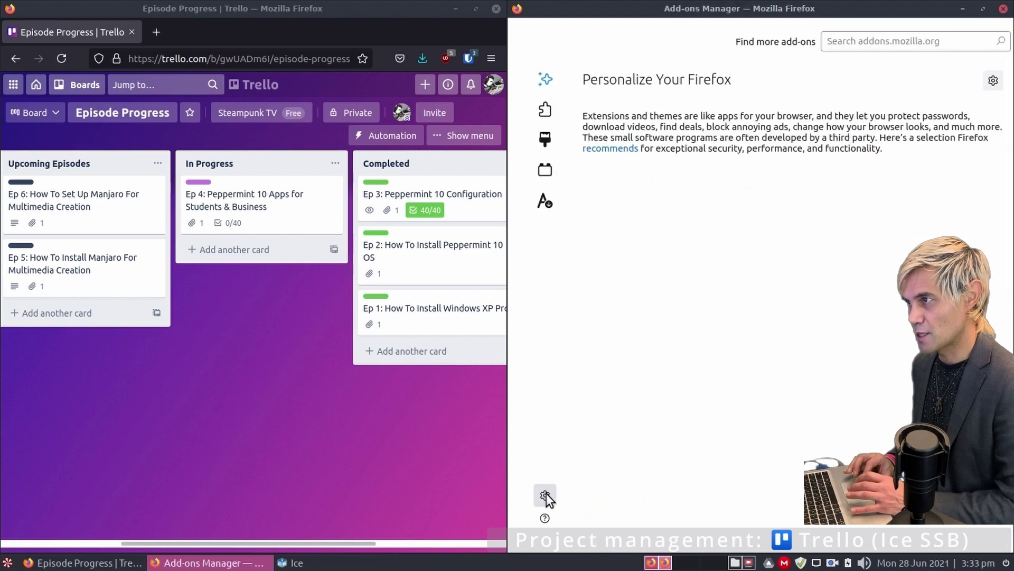
# - Enable the Dark theme and search the extensions for ublock
pyautogui.click(544, 139)
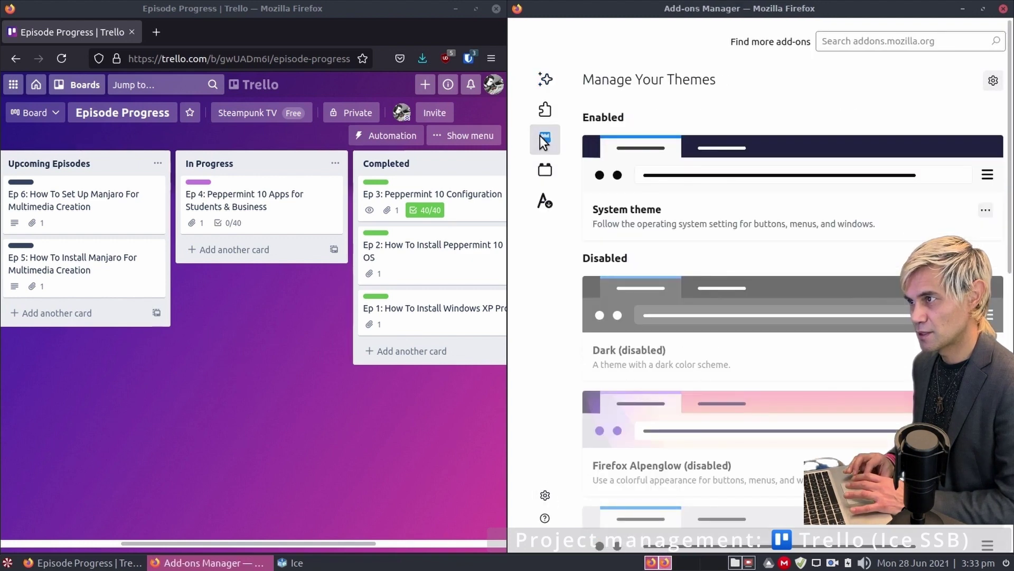
pyautogui.click(955, 350)
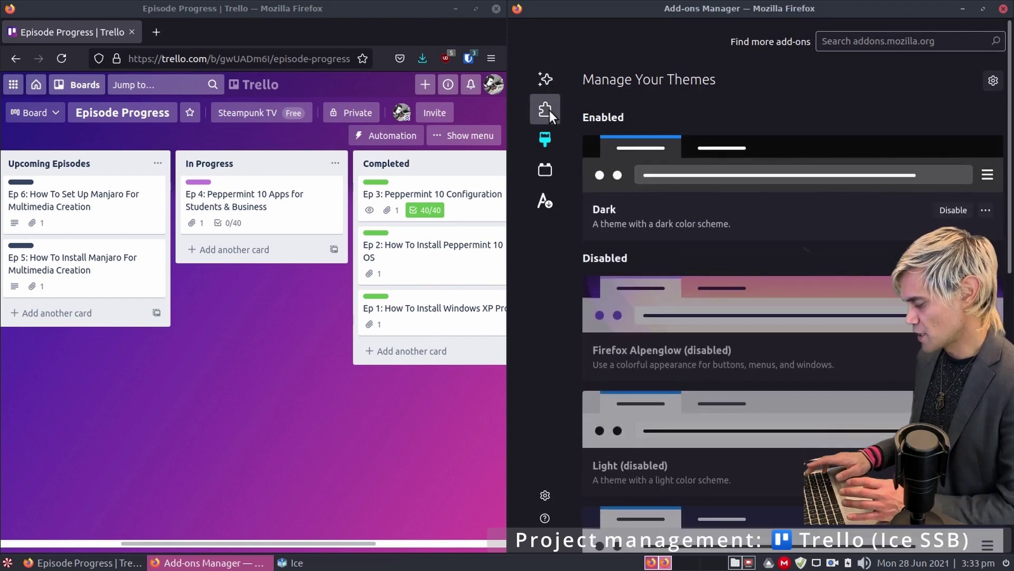
pyautogui.click(549, 110)
pyautogui.hotkey('ctrl', 'f')
pyautogui.write('ublock')
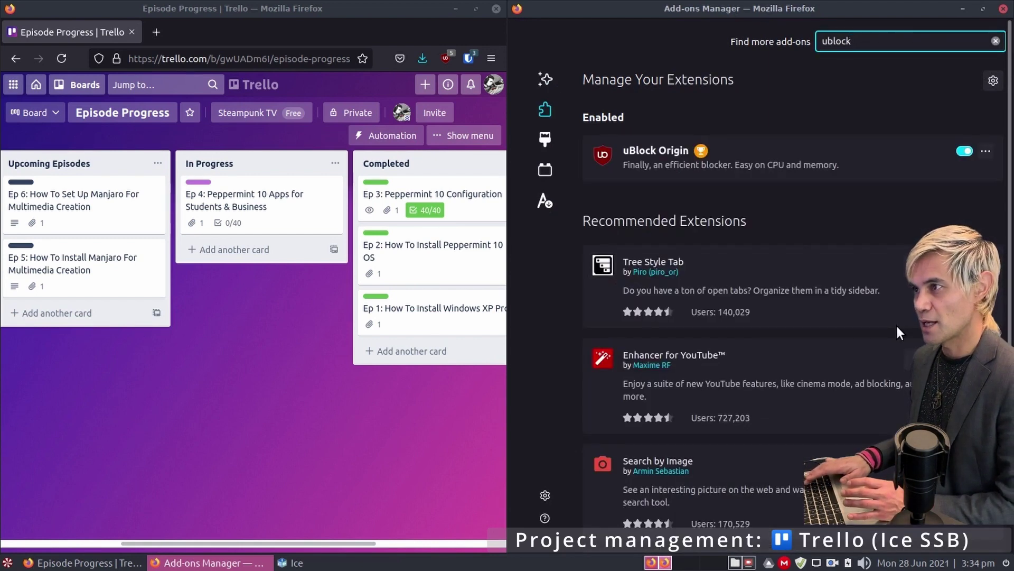
# - Close the extra tabs, then close the Trello web app and Ice windows
pyautogui.hotkey('ctrl', 'w')
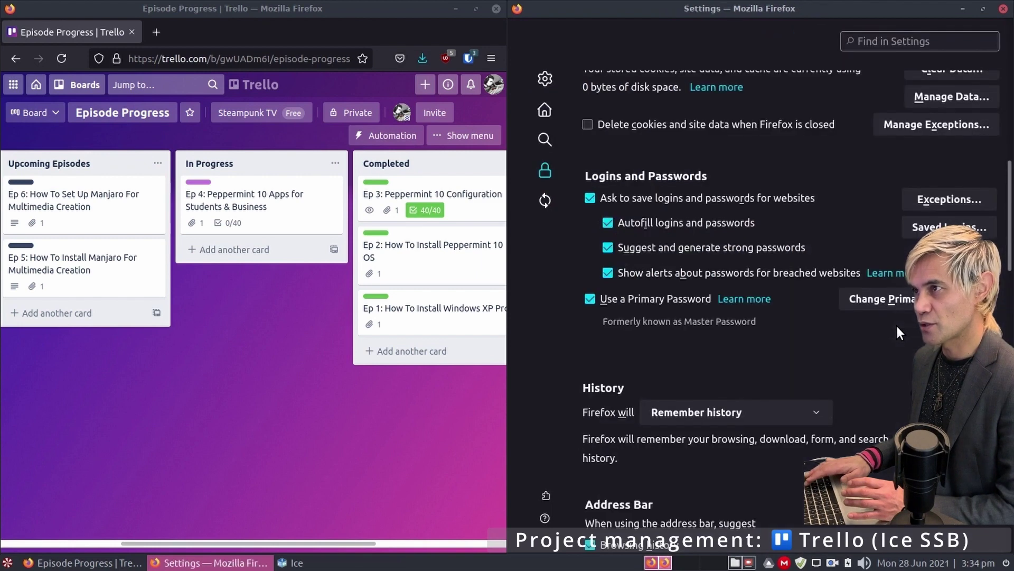
pyautogui.hotkey('ctrl', 'w')
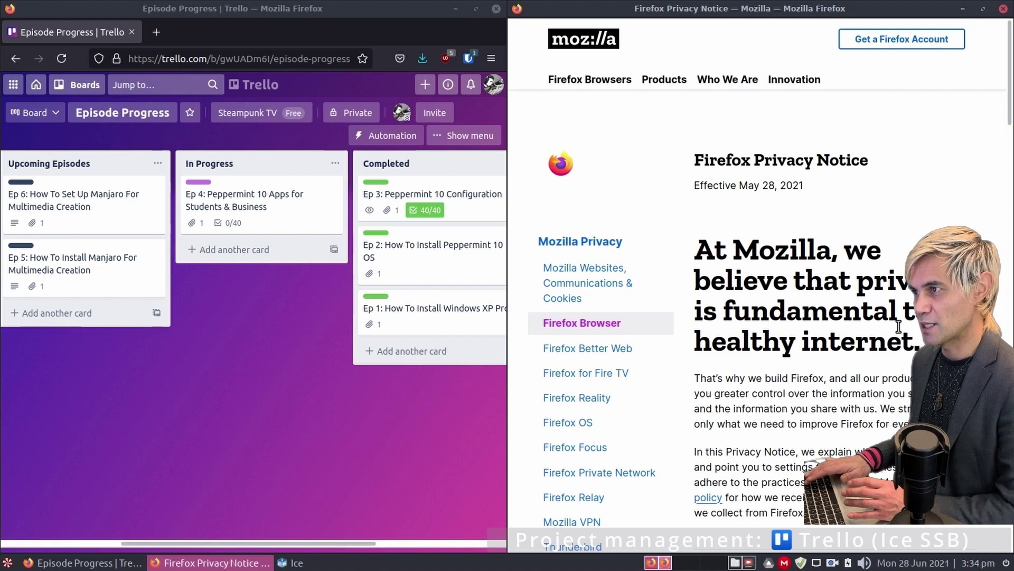
pyautogui.hotkey('ctrl', 'w')
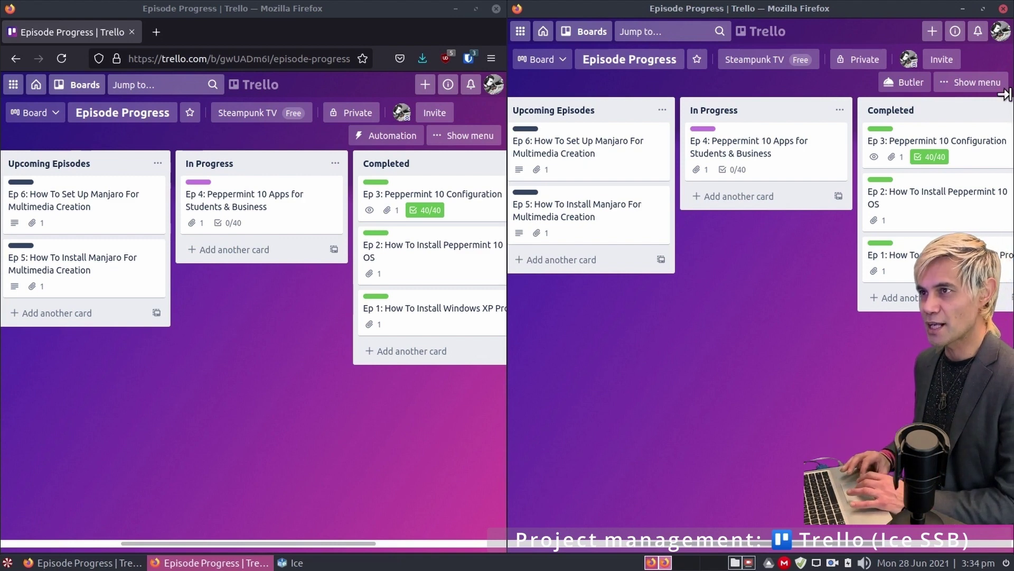
pyautogui.click(1003, 8)
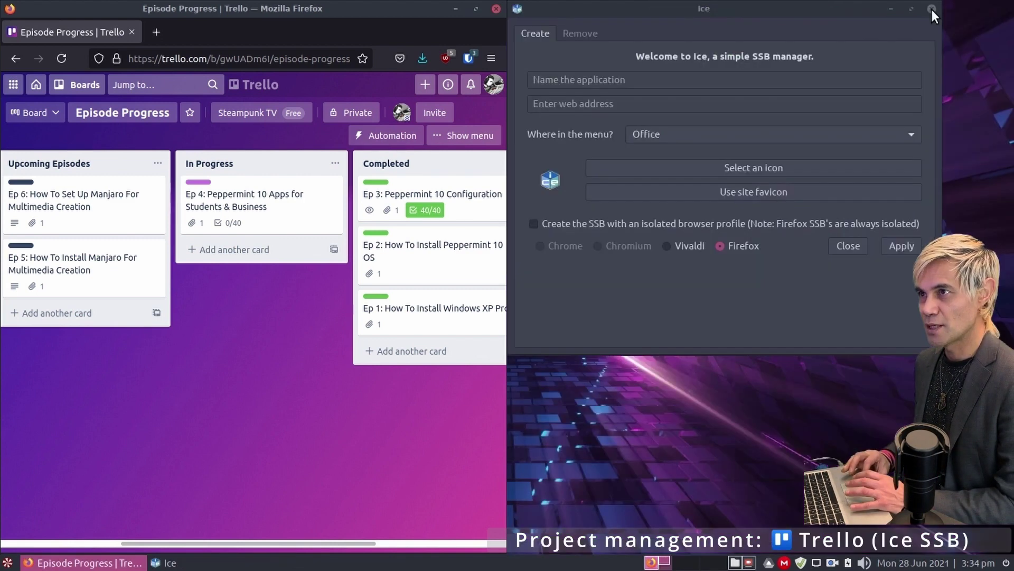
pyautogui.click(931, 8)
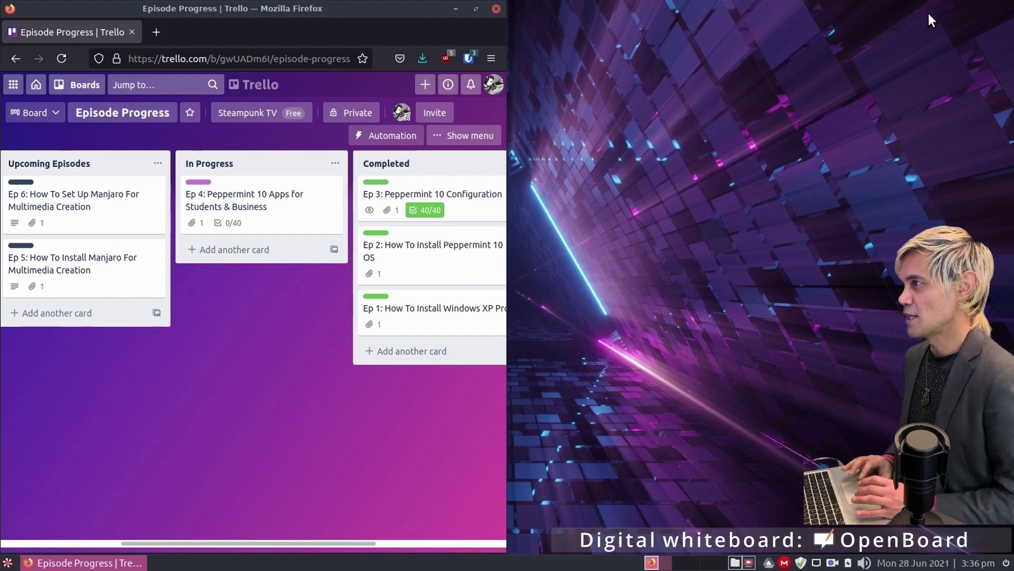
# - In a new tab, search for appimagehub and open Appimagehub.com
pyautogui.click(155, 31)
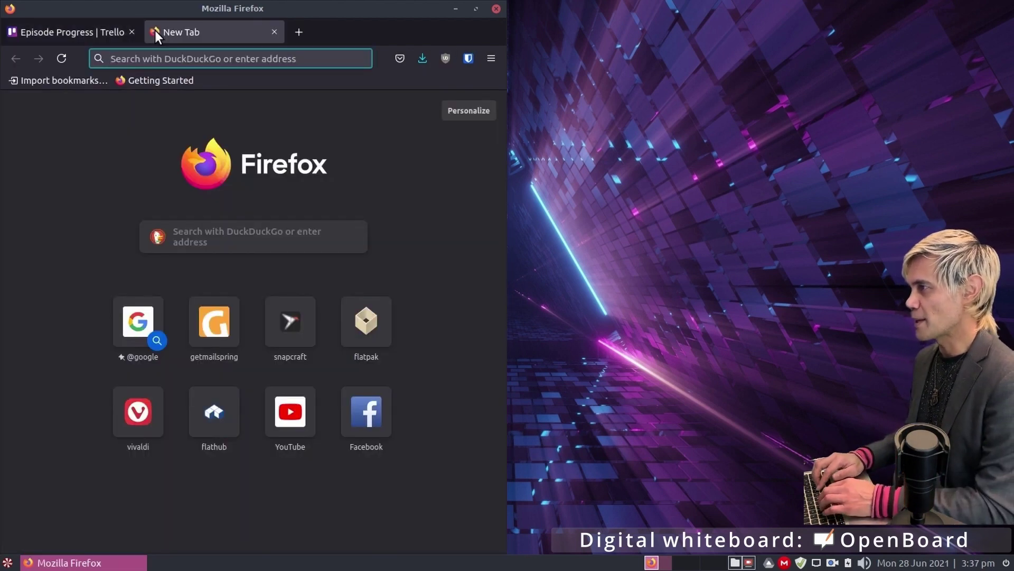
pyautogui.write('appimag')
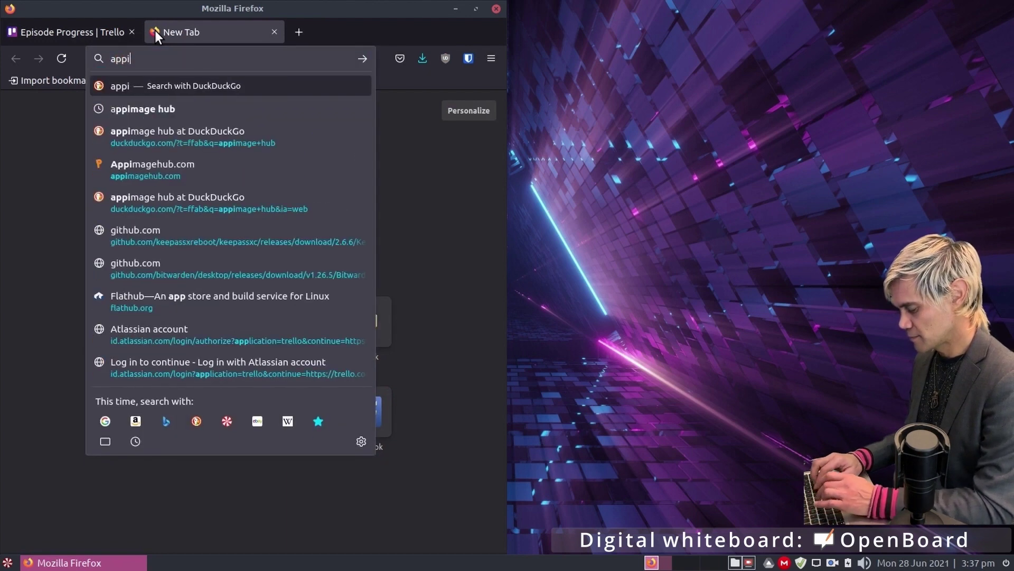
pyautogui.write('ehub')
pyautogui.press('Return')
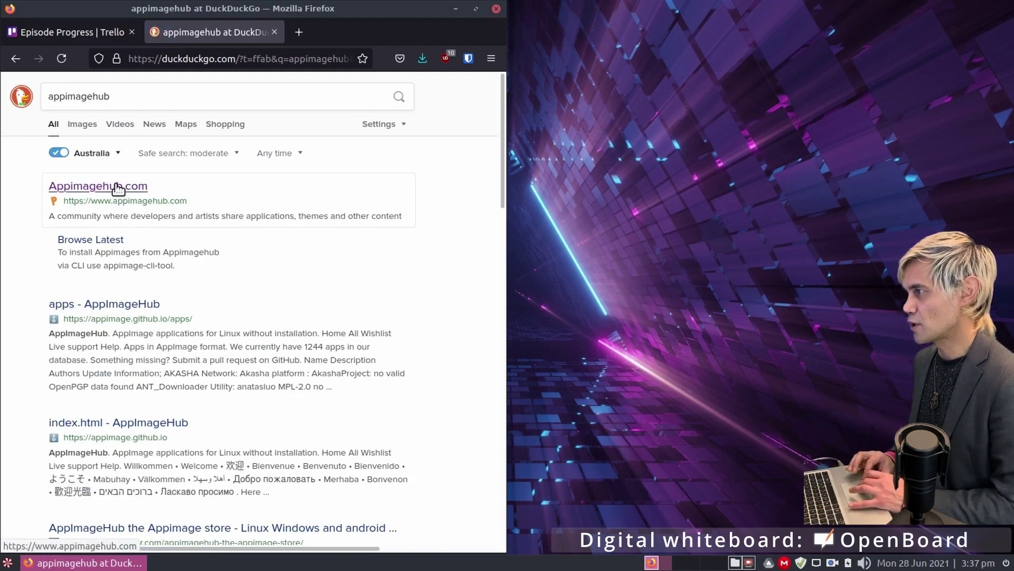
pyautogui.click(115, 186)
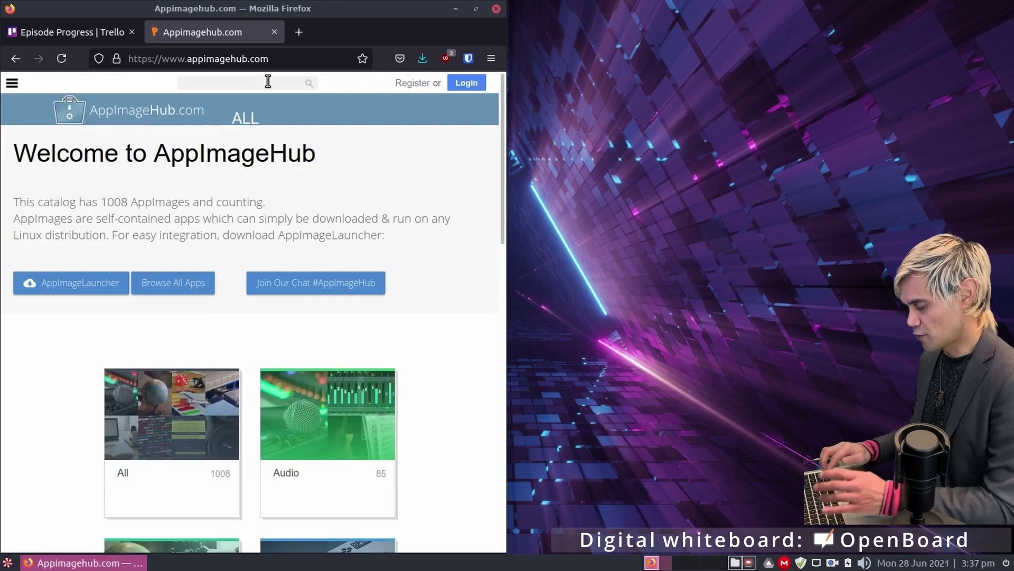
# - Search the site for OpenBoard, open its page, and maximize the Firefox window
pyautogui.write('openbar')
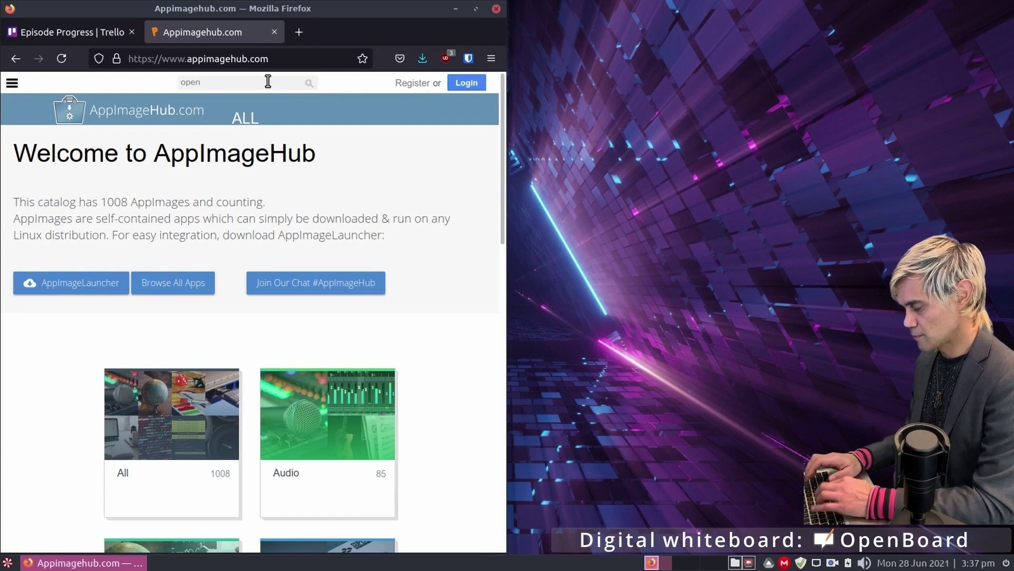
pyautogui.press('BackSpace')
pyautogui.press('BackSpace')
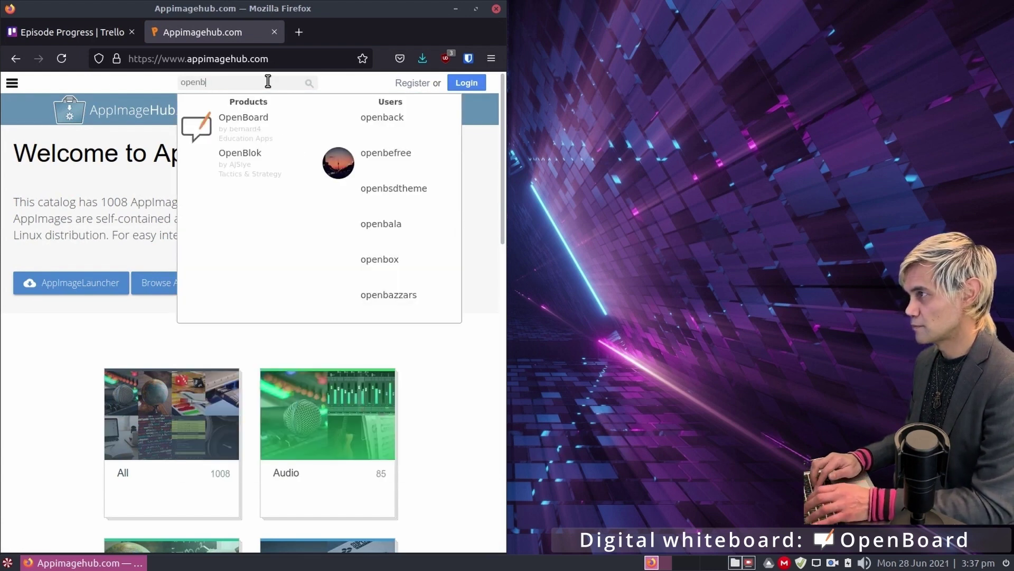
pyautogui.click(245, 125)
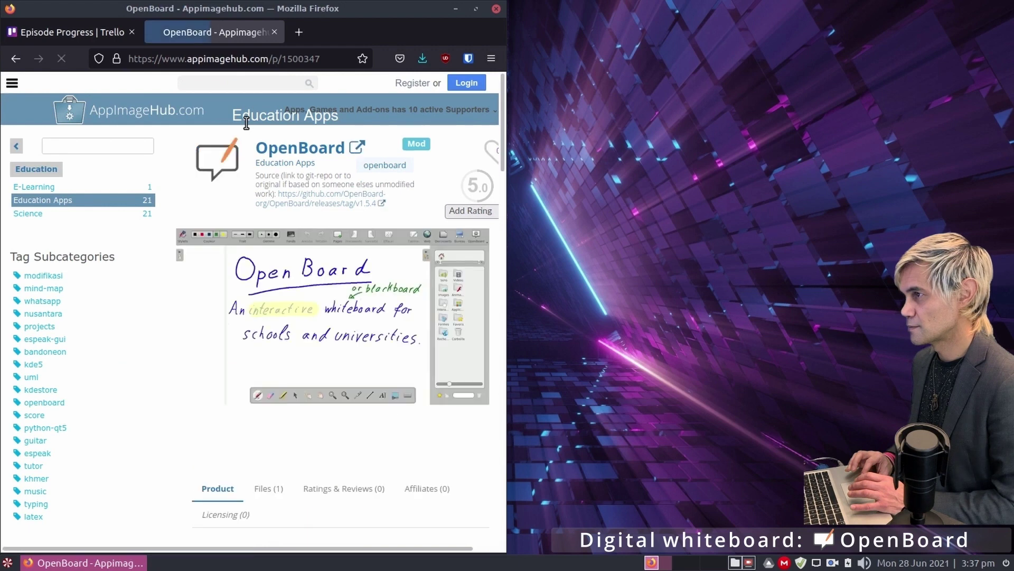
pyautogui.doubleClick(351, 5)
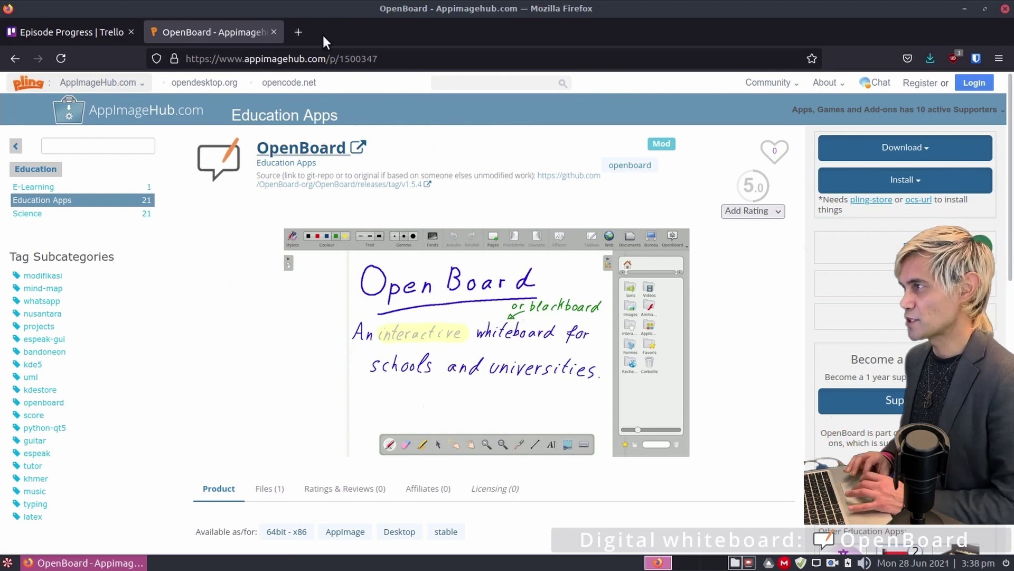
# - Search 'openboard download' in a new tab, open the openboard.ch page, then return to AppImageHub
pyautogui.click(300, 33)
pyautogui.write('ope')
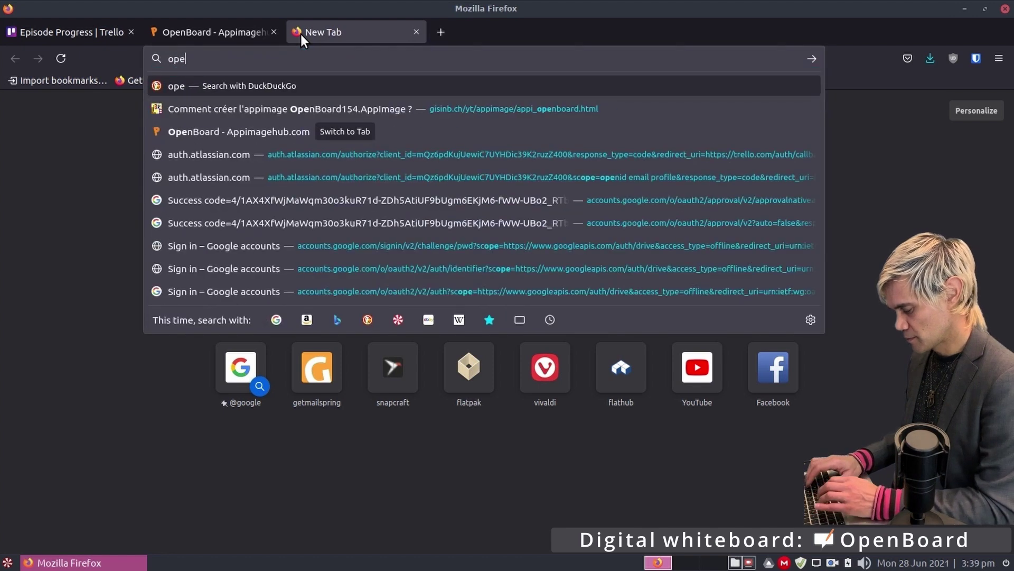
pyautogui.write('nboard download')
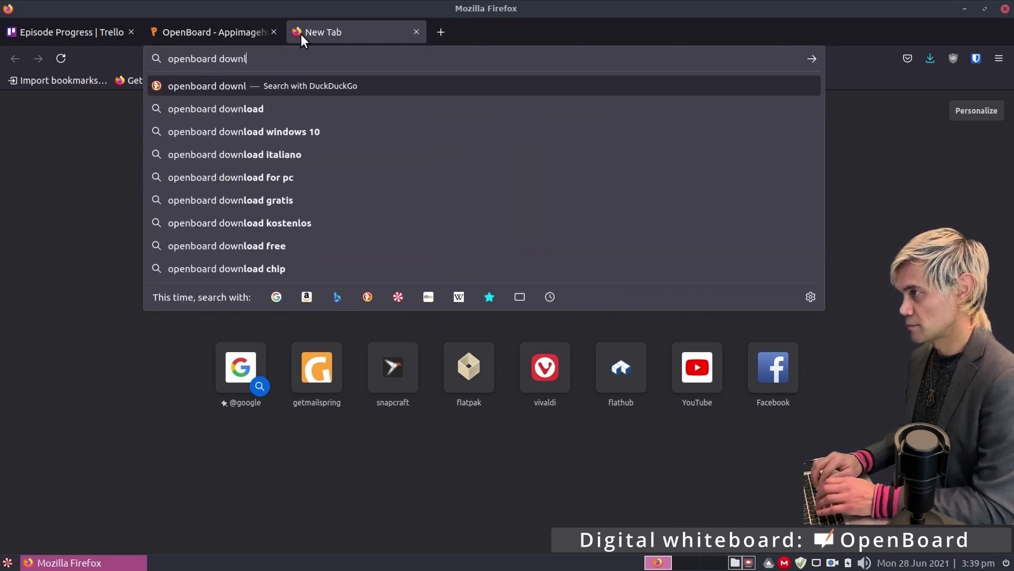
pyautogui.press('Return')
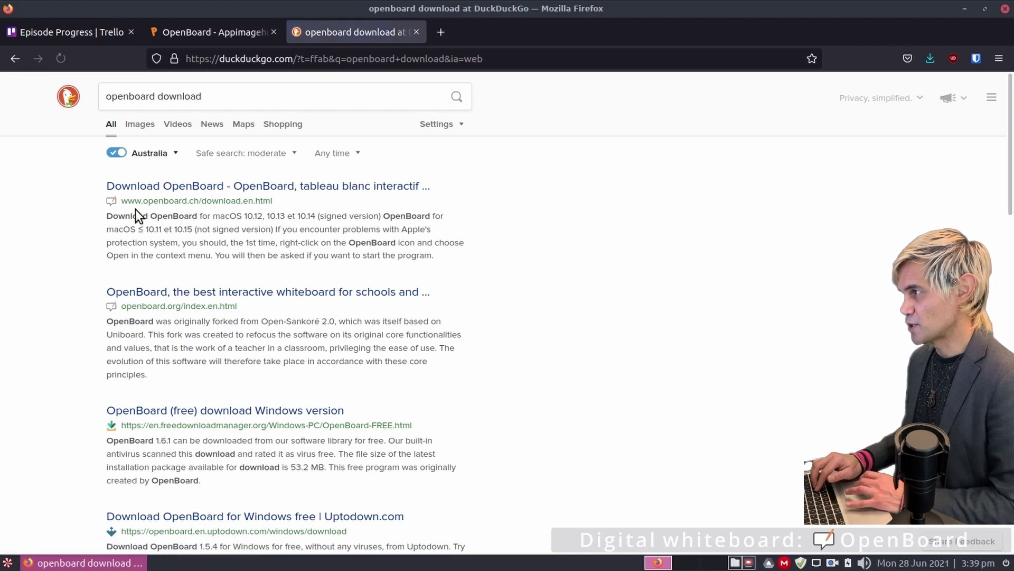
pyautogui.click(189, 187)
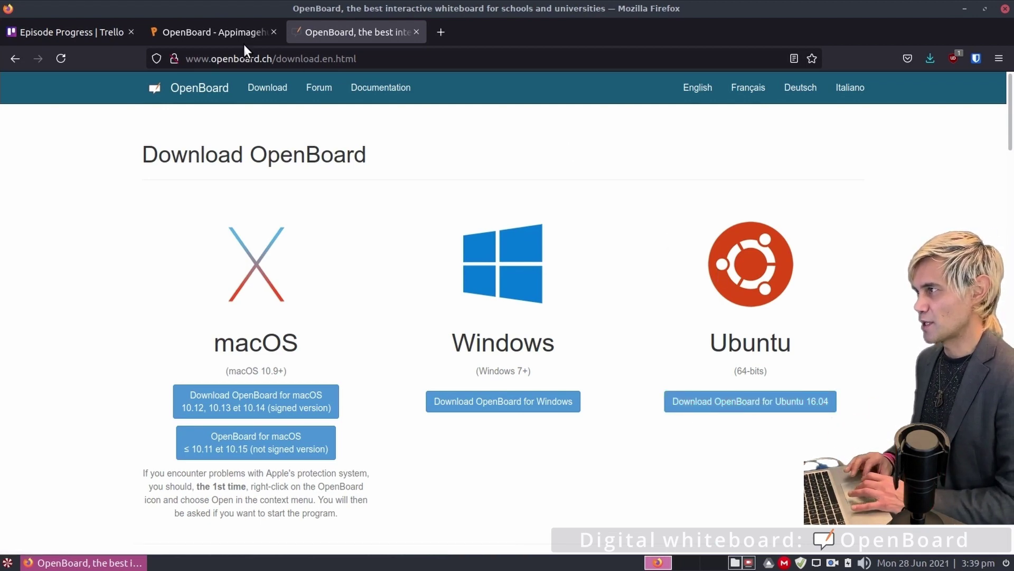
pyautogui.click(220, 33)
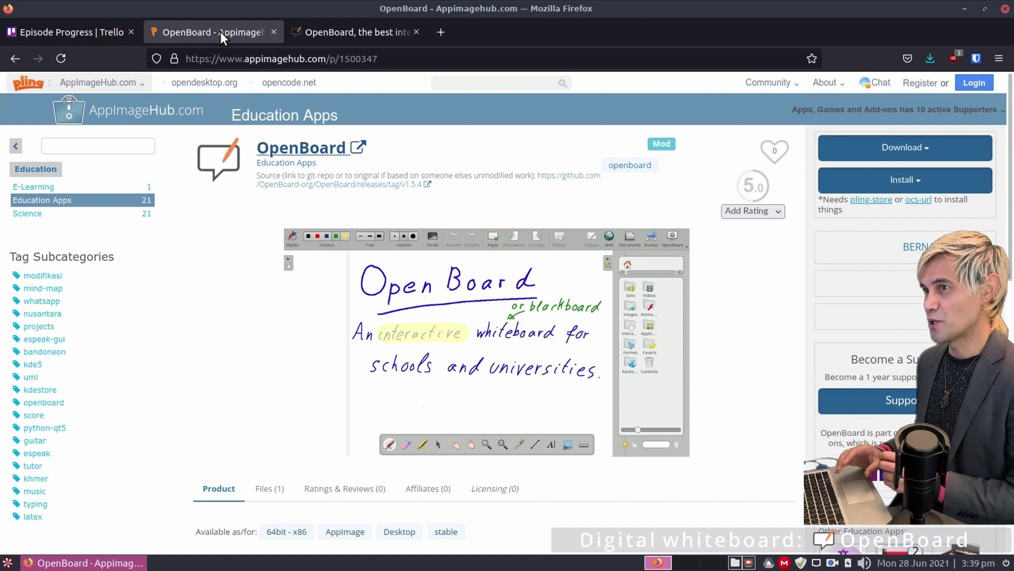
# - Download OpenBoard154.AppImage from AppImageHub and integrate and run it through AppImageLauncher
pyautogui.click(912, 150)
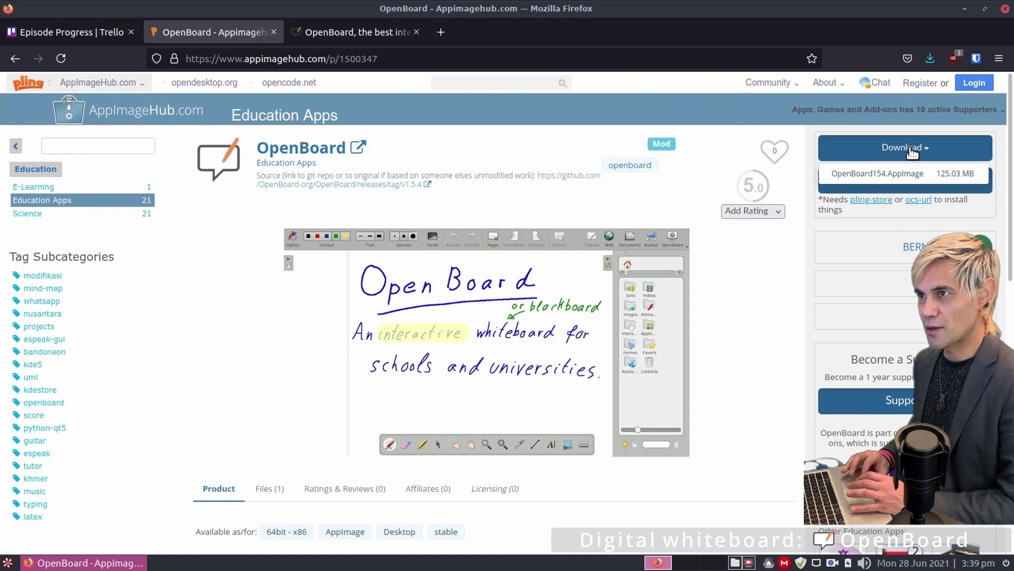
pyautogui.click(868, 174)
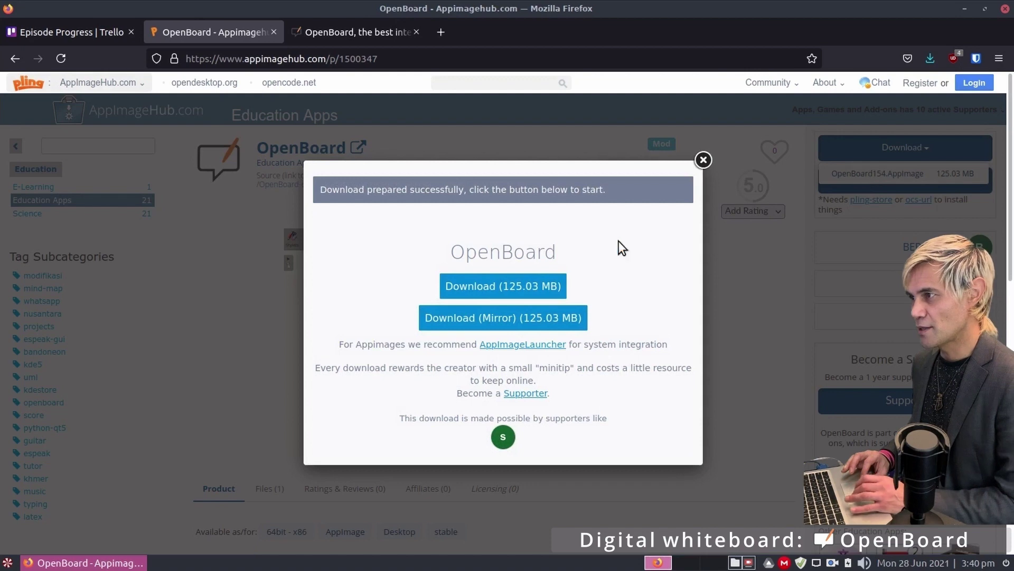
pyautogui.click(485, 286)
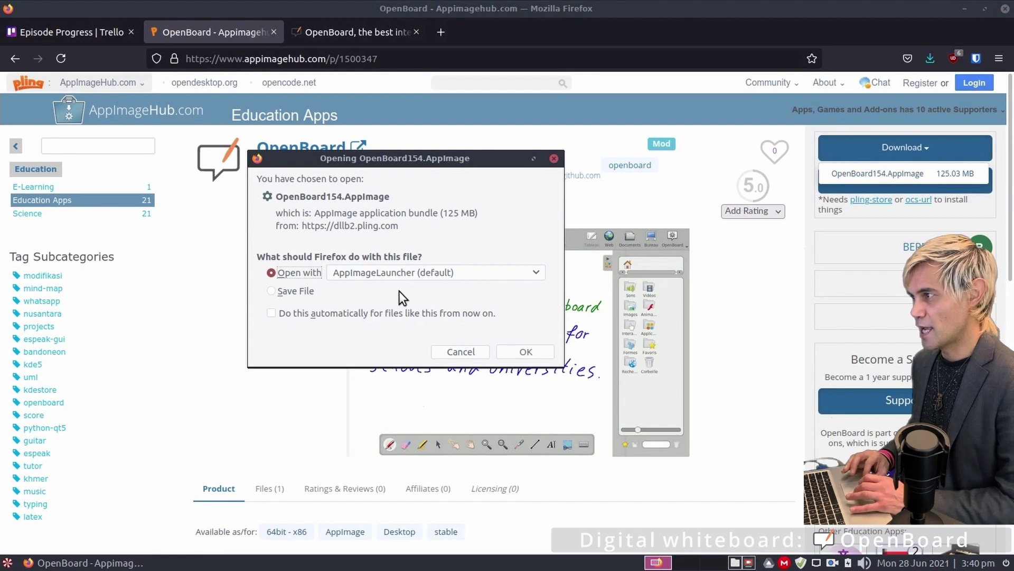
pyautogui.click(528, 348)
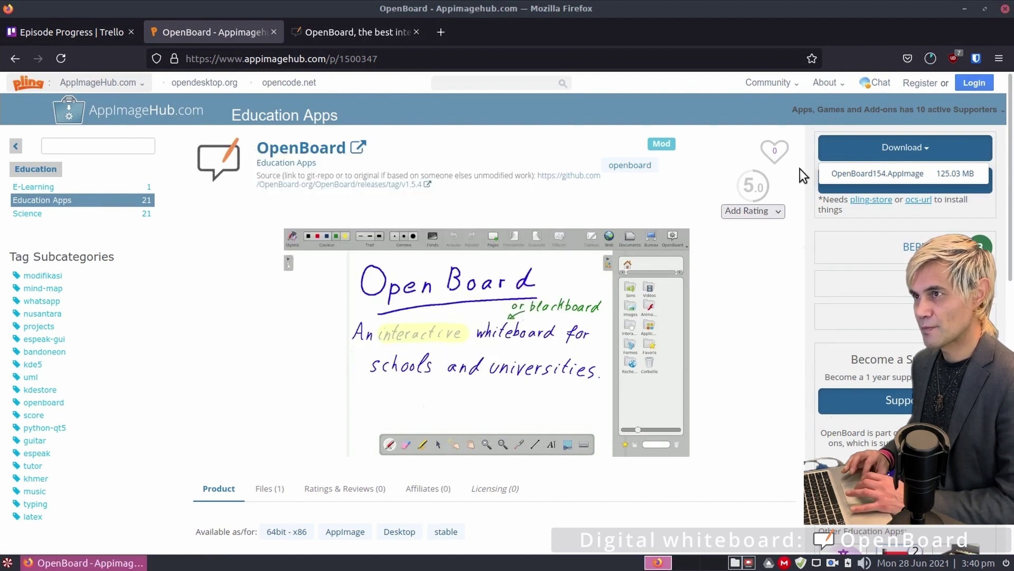
pyautogui.click(930, 58)
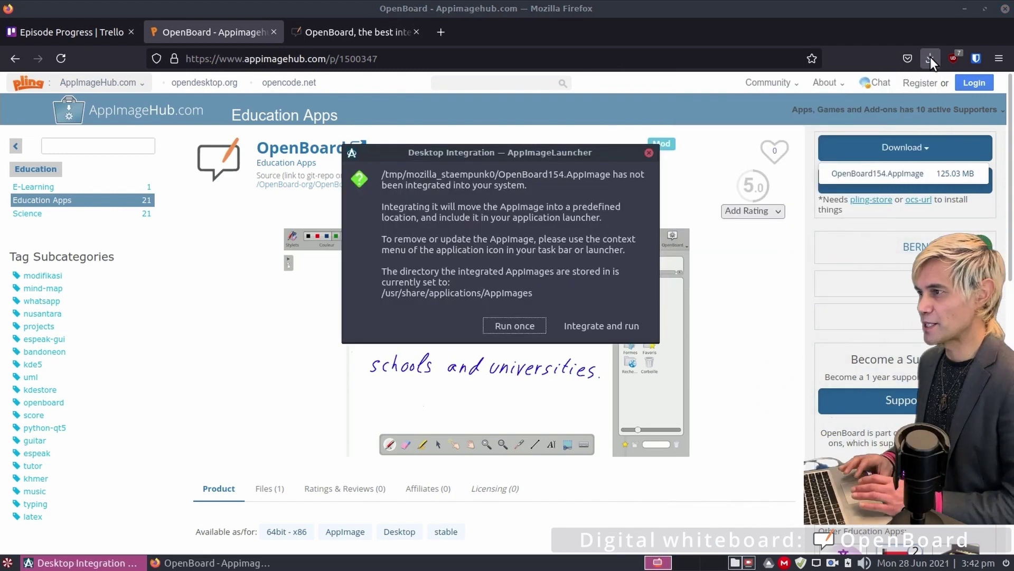
pyautogui.click(600, 323)
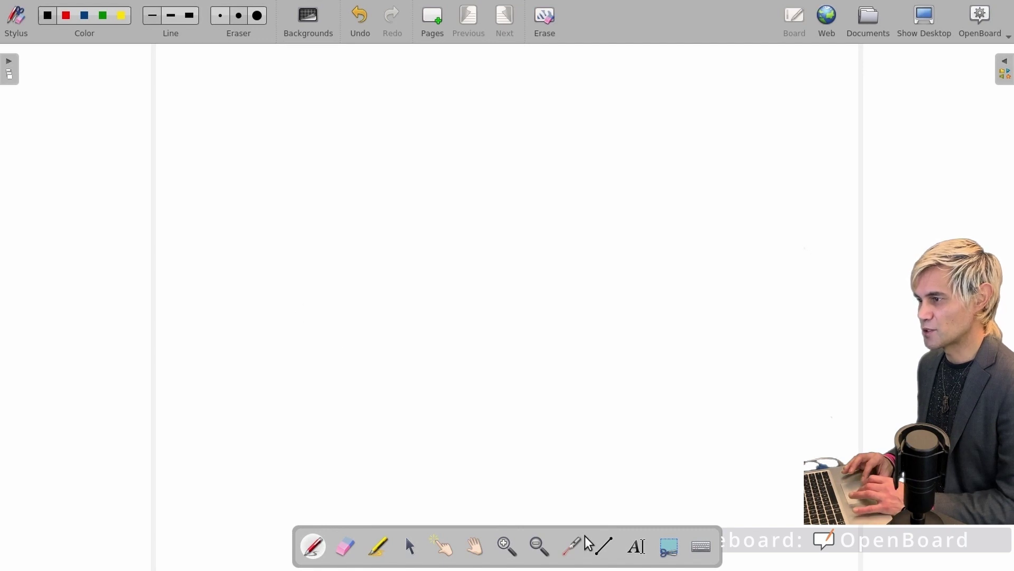
# - Draw a square with the Line tool and place a 'Box 1' label inside it
pyautogui.click(606, 548)
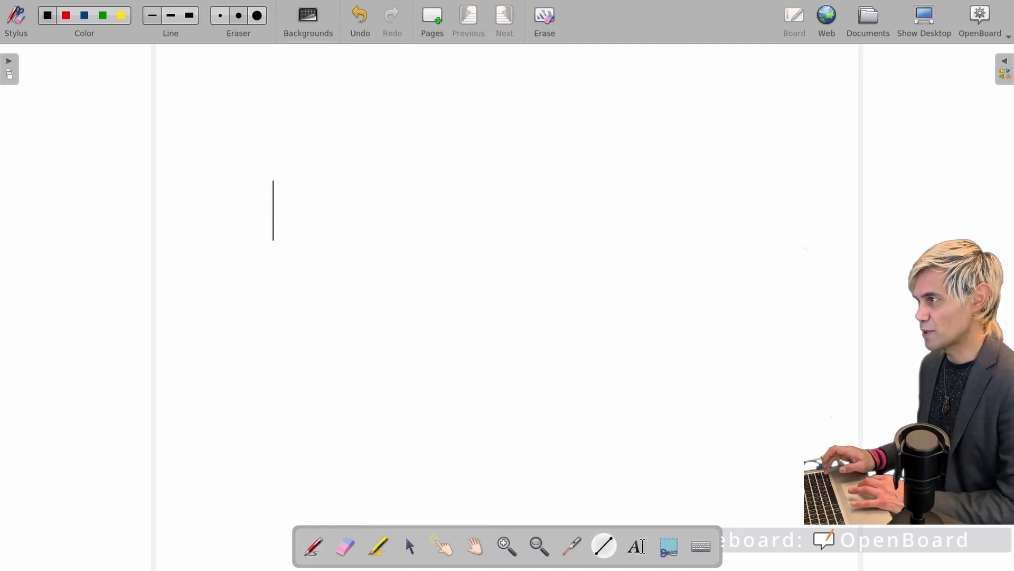
pyautogui.moveTo(274, 258); pyautogui.dragTo(359, 179)
pyautogui.moveTo(289, 180); pyautogui.dragTo(359, 181)
pyautogui.click(637, 546)
pyautogui.click(279, 267)
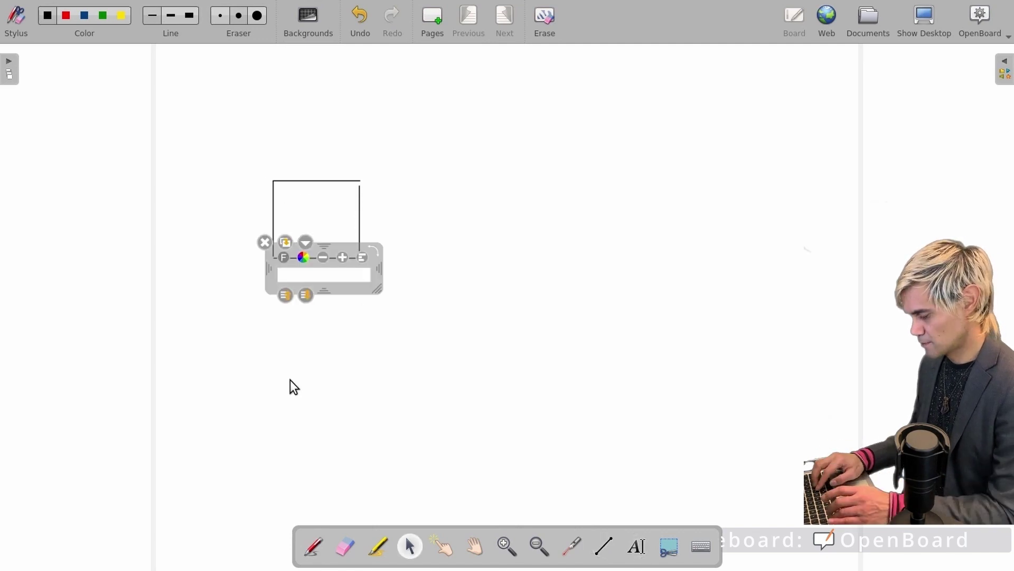
pyautogui.write('Box 1')
pyautogui.moveTo(294, 285); pyautogui.dragTo(521, 222)
# - Duplicate the labelled square, relabel the copy 'Box 2', and quit OpenBoard
pyautogui.hotkey('ctrl', 'c')
pyautogui.hotkey('ctrl', 'v')
pyautogui.click(478, 243)
pyautogui.press('BackSpace')
pyautogui.write('2')
pyautogui.click(544, 445)
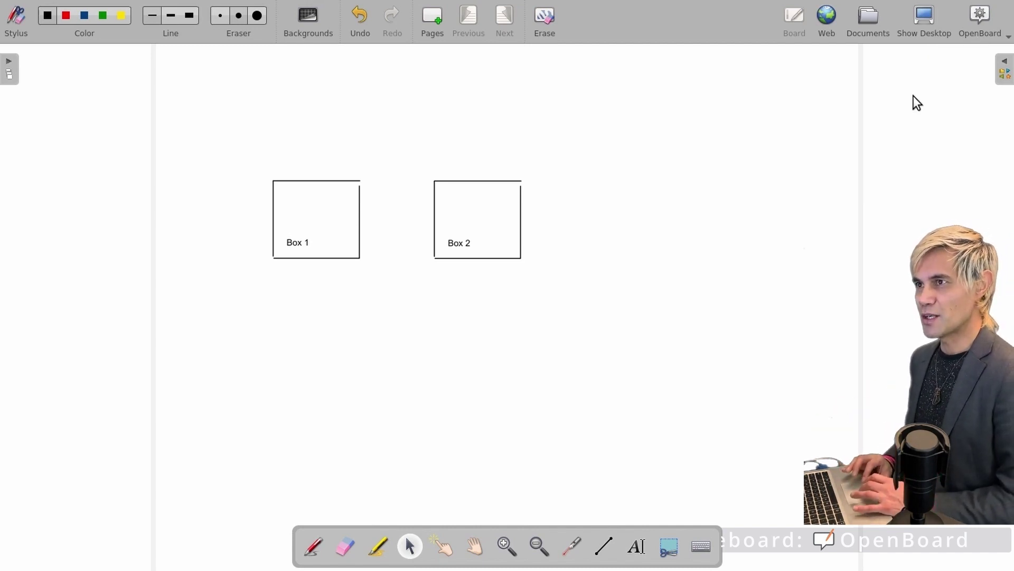
pyautogui.click(978, 33)
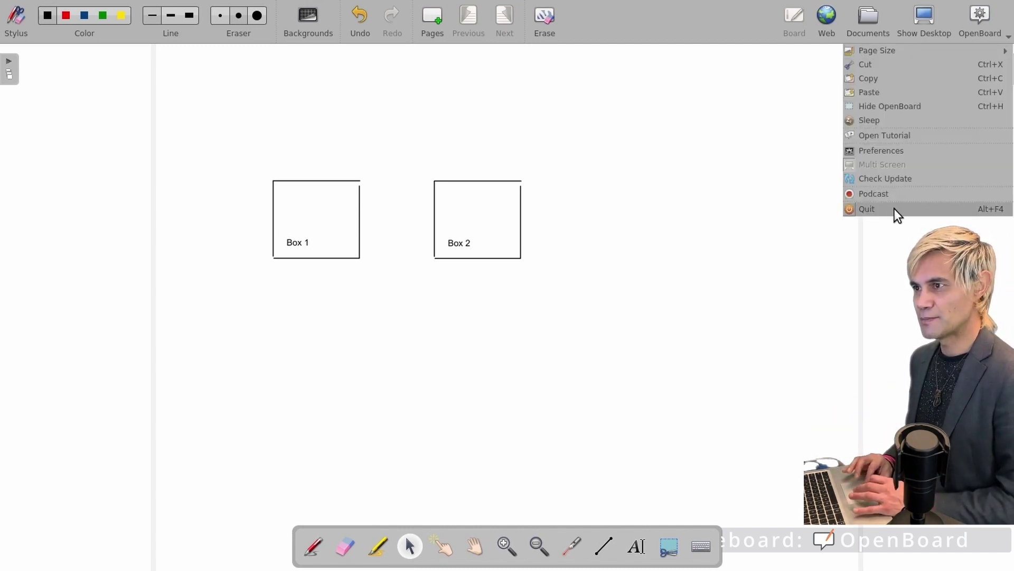
pyautogui.click(895, 208)
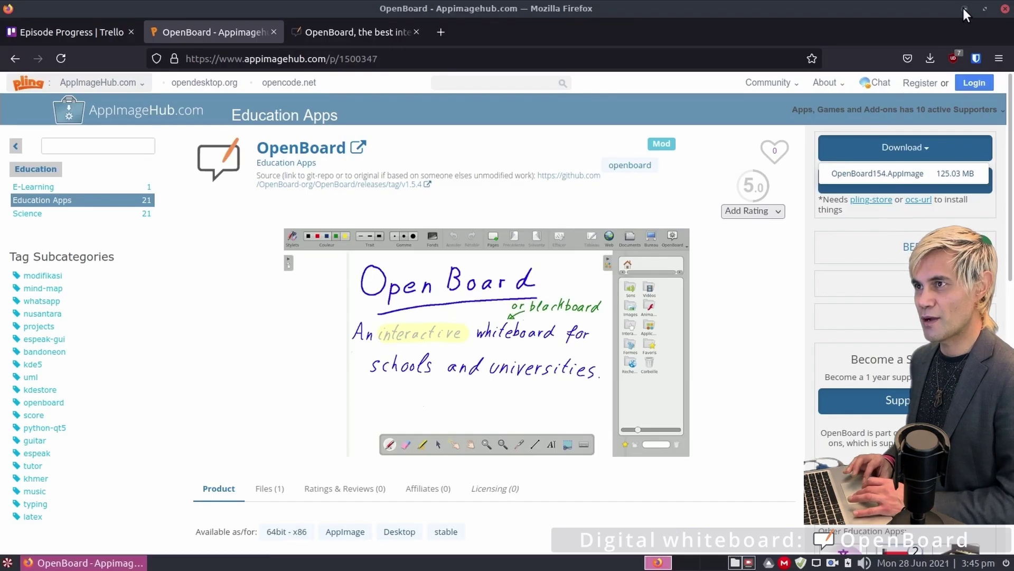
pyautogui.click(963, 9)
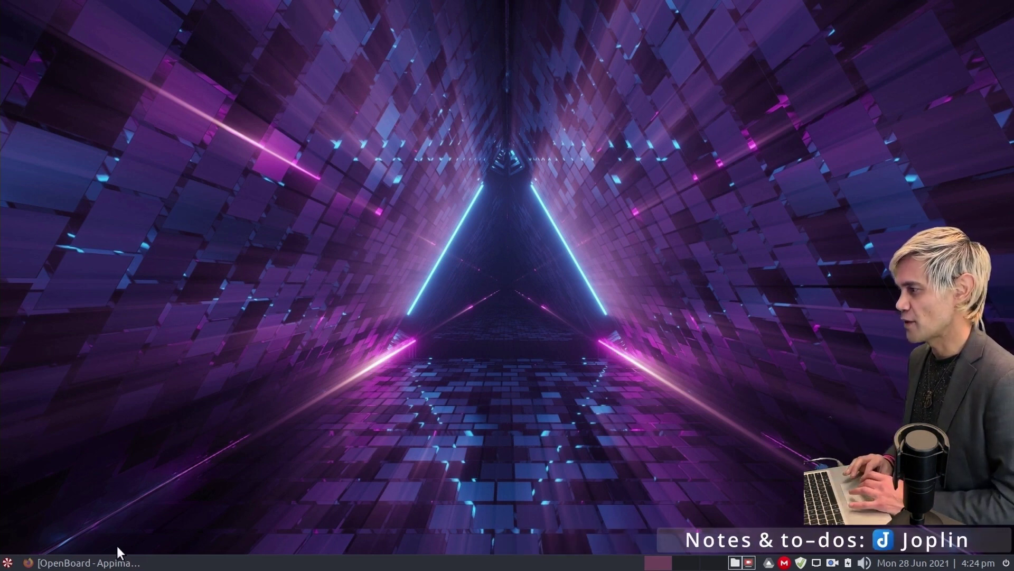
pyautogui.click(106, 562)
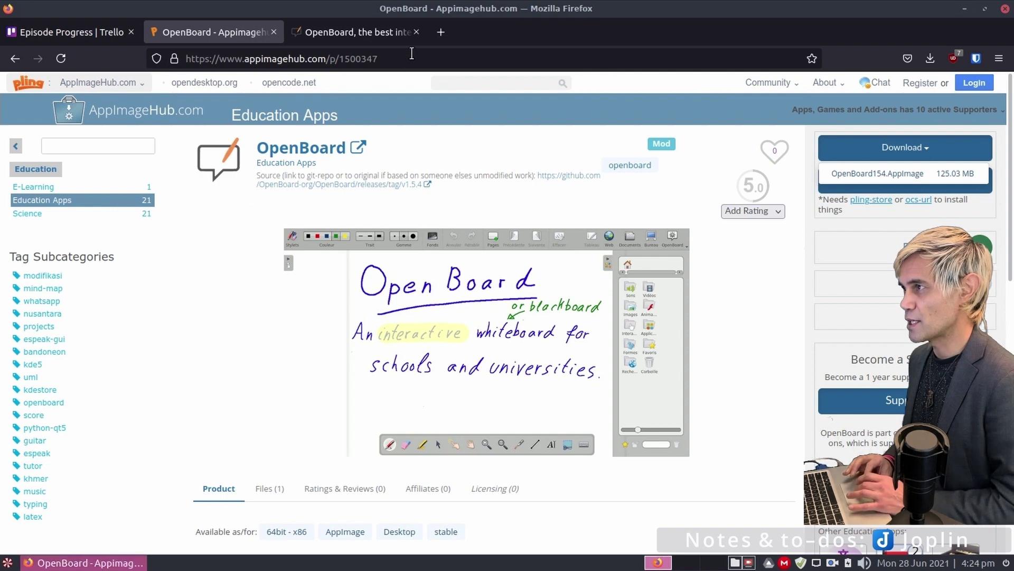
# - Search 'joplin' in a new tab, open joplinapp.org and scroll to the desktop downloads
pyautogui.click(440, 32)
pyautogui.write('j')
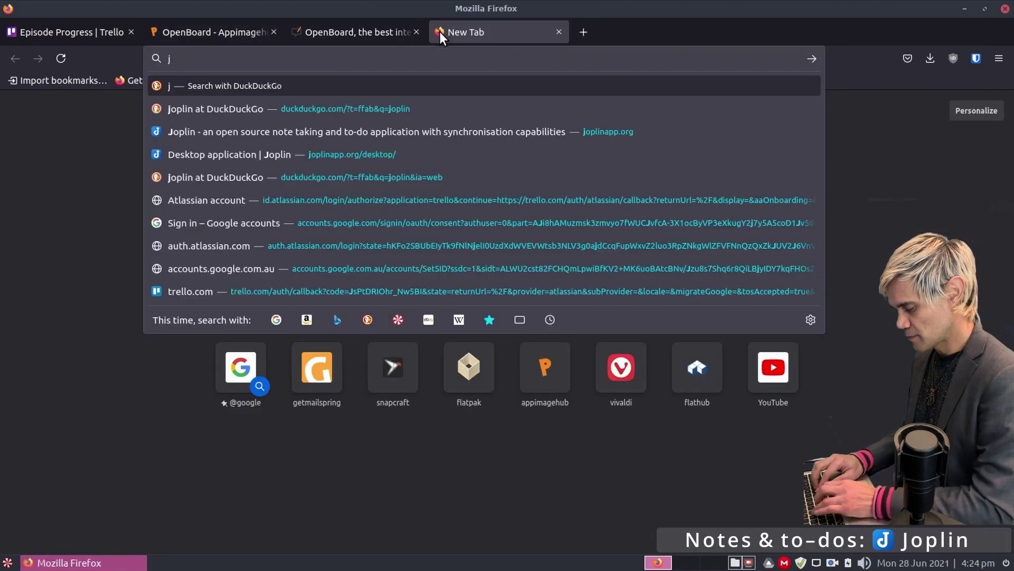
pyautogui.write('oplin')
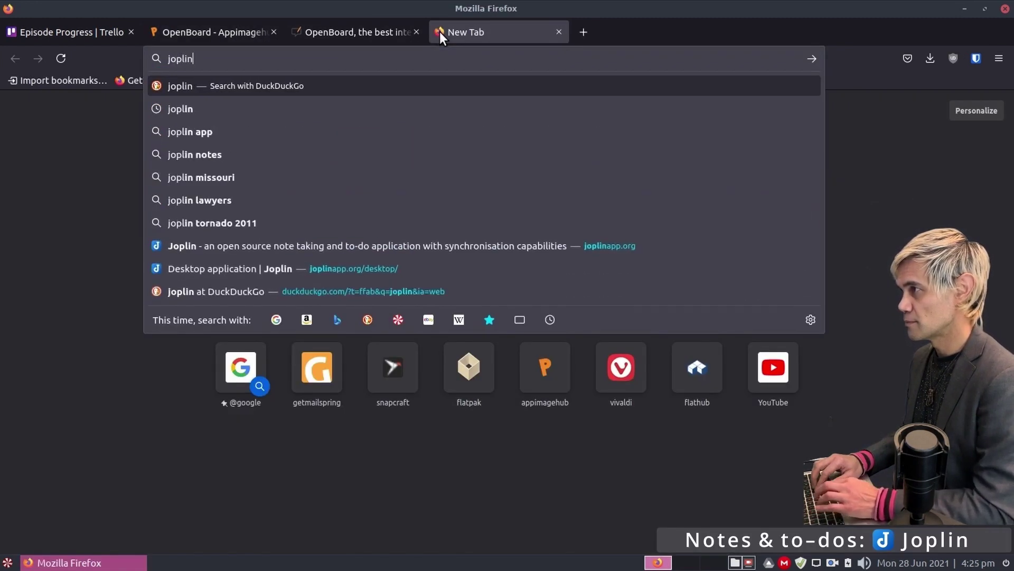
pyautogui.press('Return')
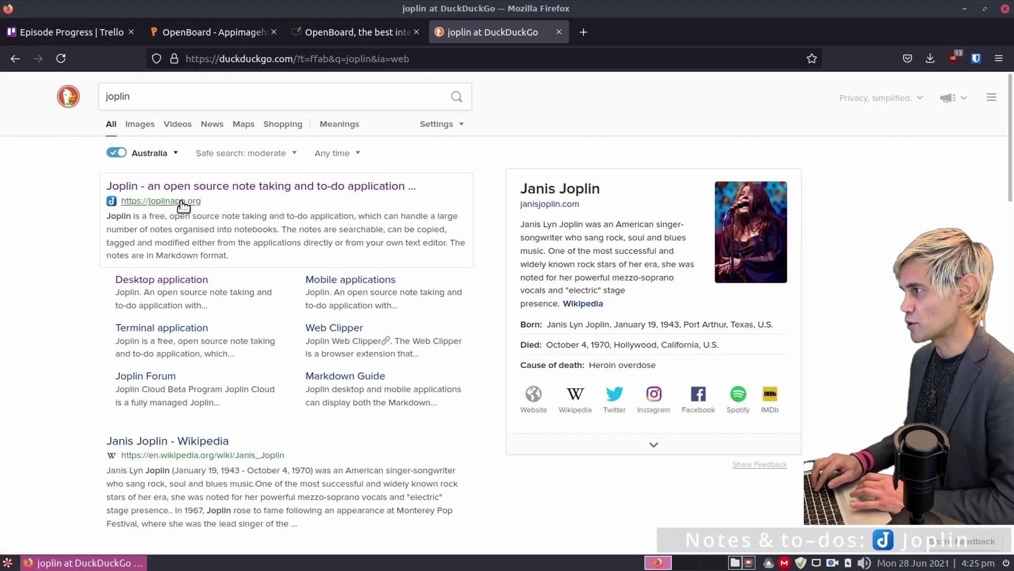
pyautogui.click(211, 191)
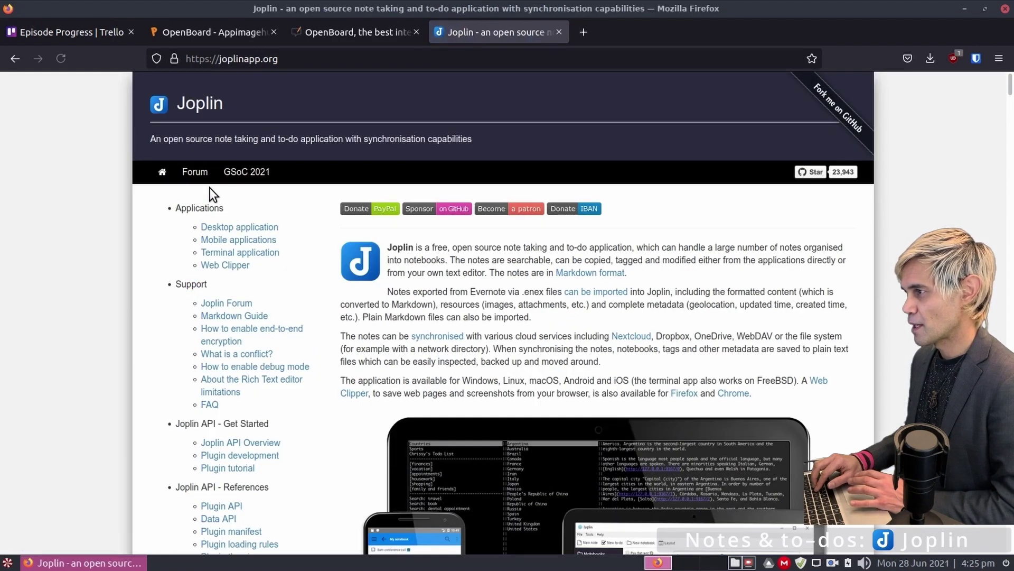
pyautogui.scroll(-10, 331, 308)
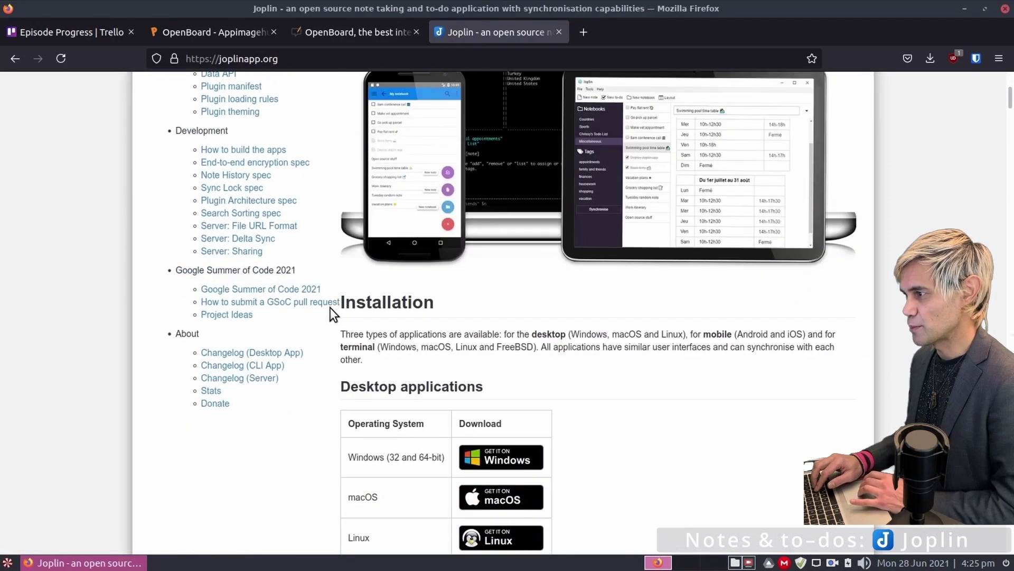
pyautogui.scroll(-3, 331, 307)
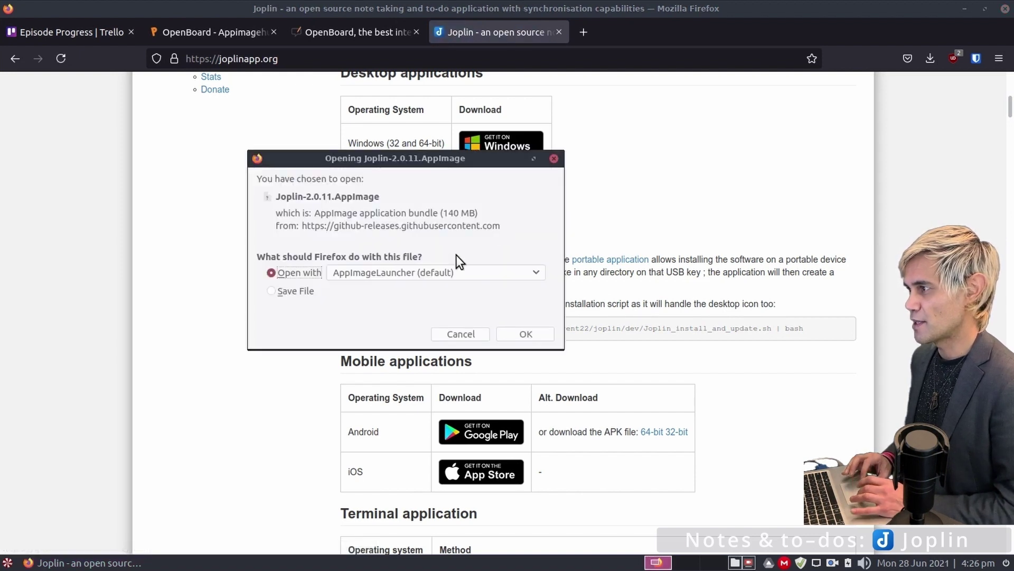
# - Open the Joplin AppImage with AppImageLauncher, integrate and run it, then minimise Firefox
pyautogui.click(520, 333)
pyautogui.click(934, 59)
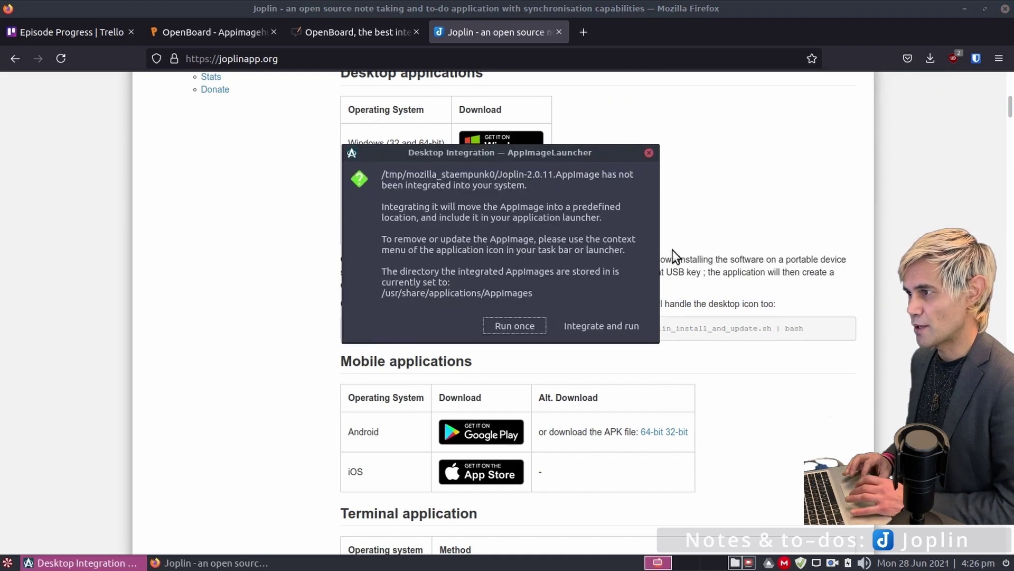
pyautogui.click(591, 331)
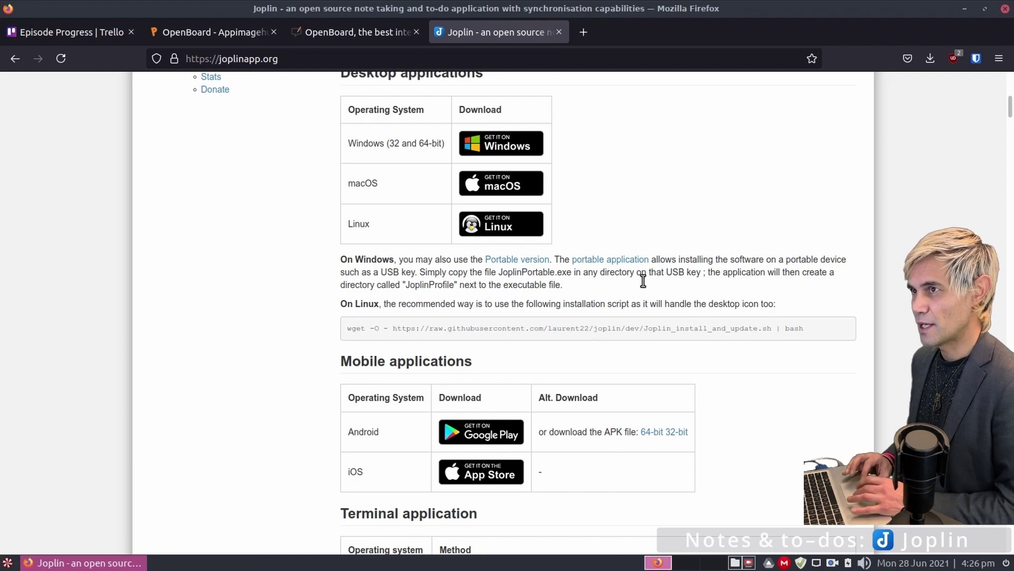
pyautogui.click(964, 7)
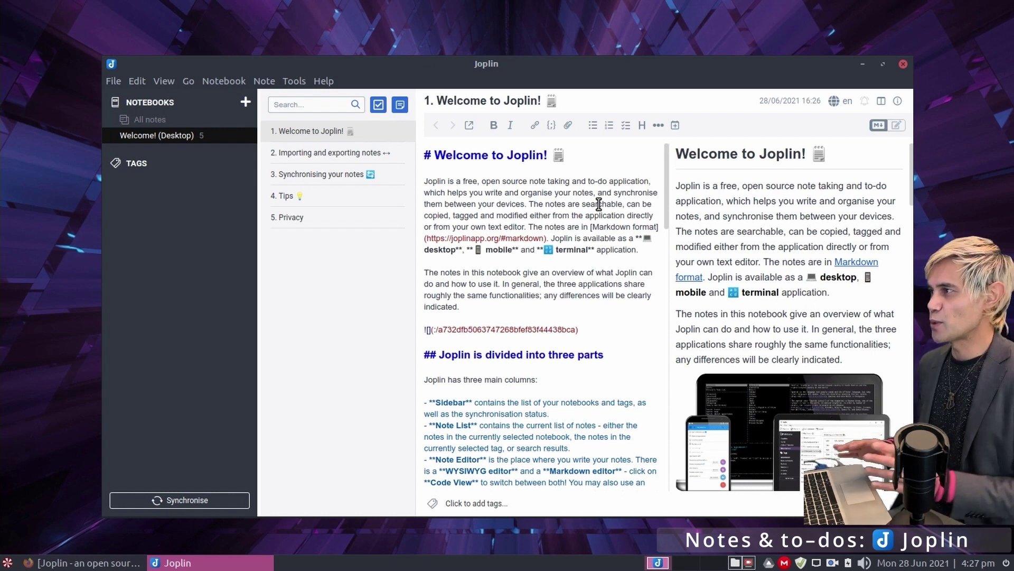
pyautogui.press('alt')
pyautogui.click(296, 80)
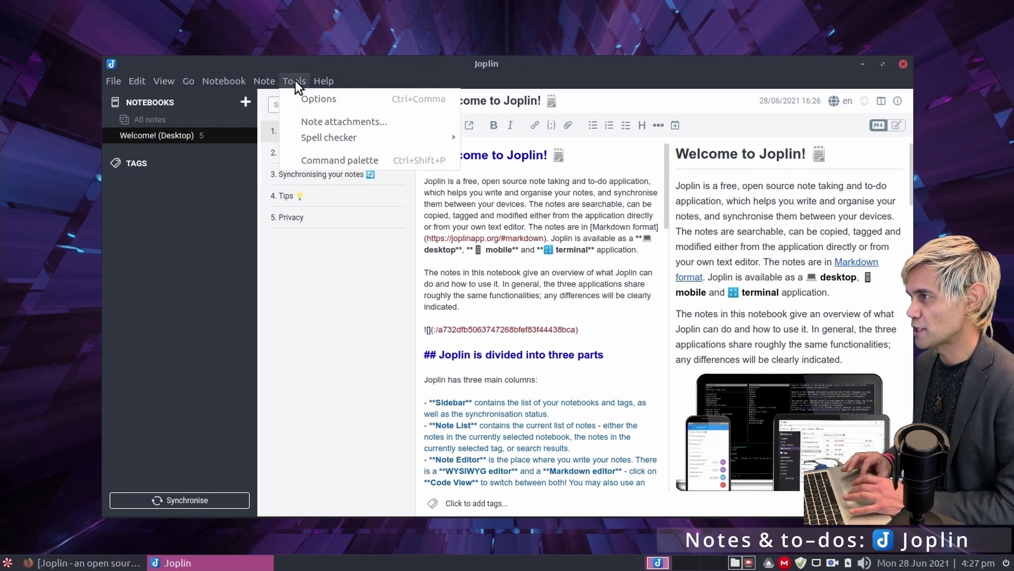
pyautogui.click(316, 99)
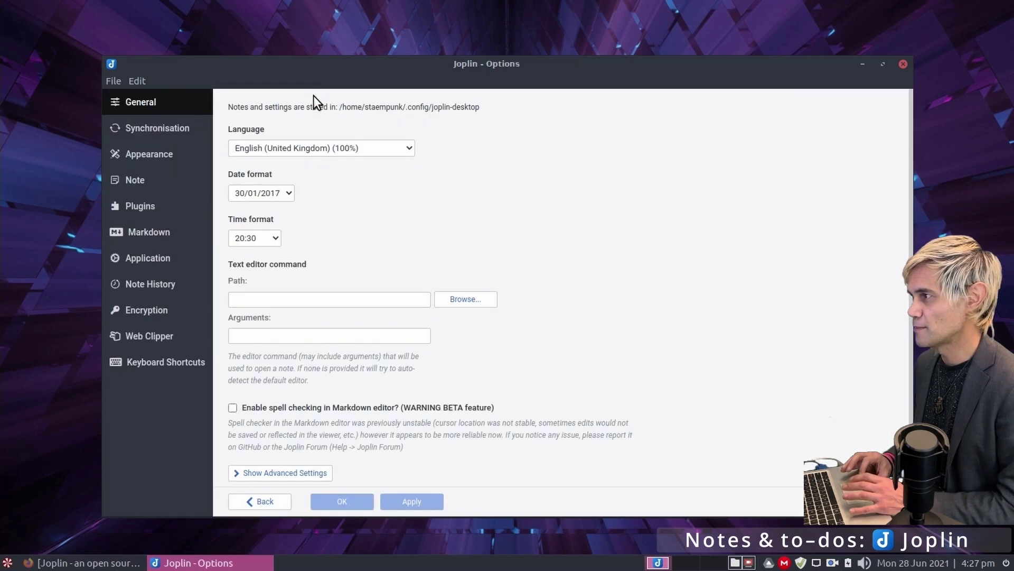
pyautogui.click(162, 130)
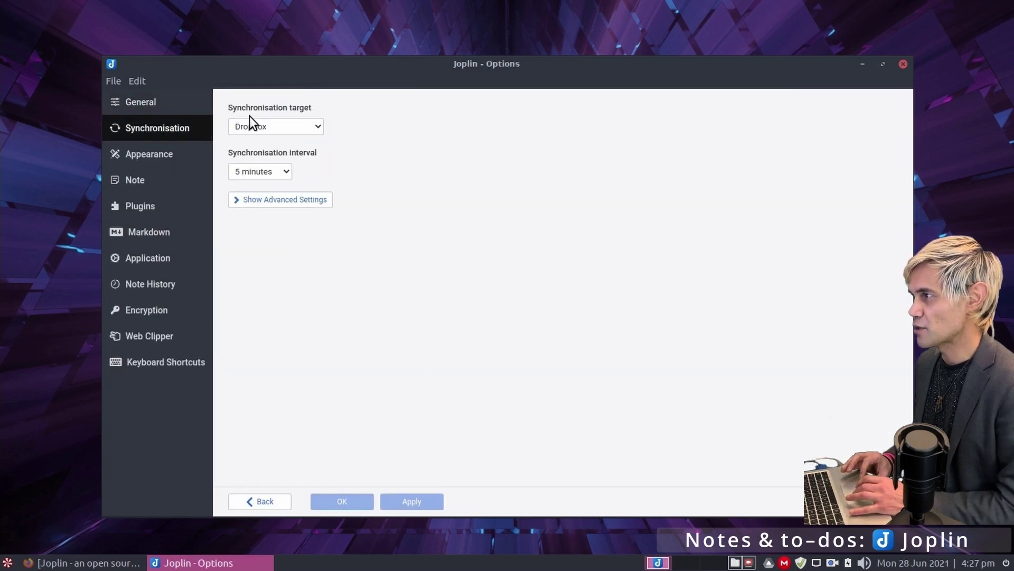
pyautogui.click(317, 129)
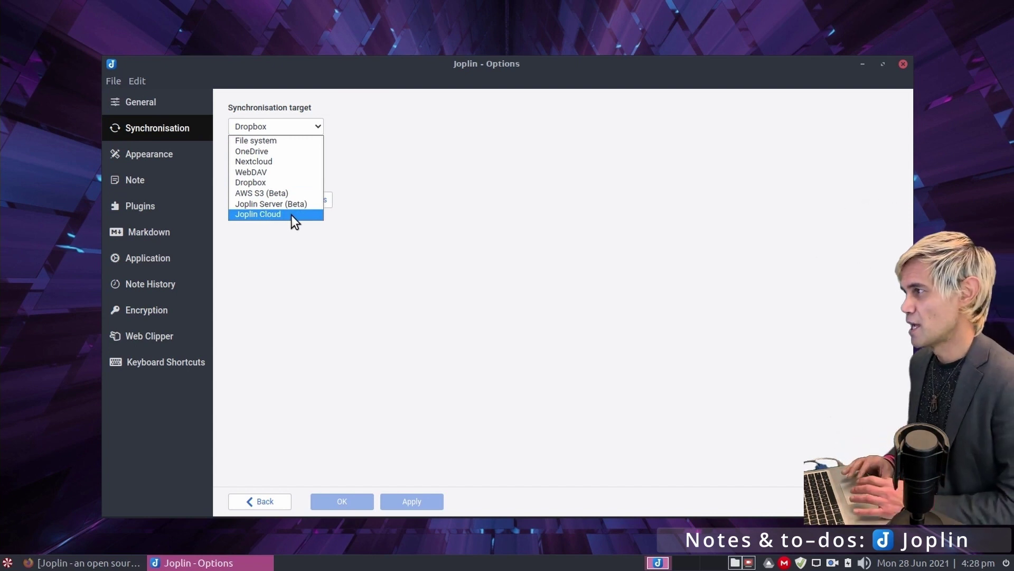
pyautogui.click(275, 181)
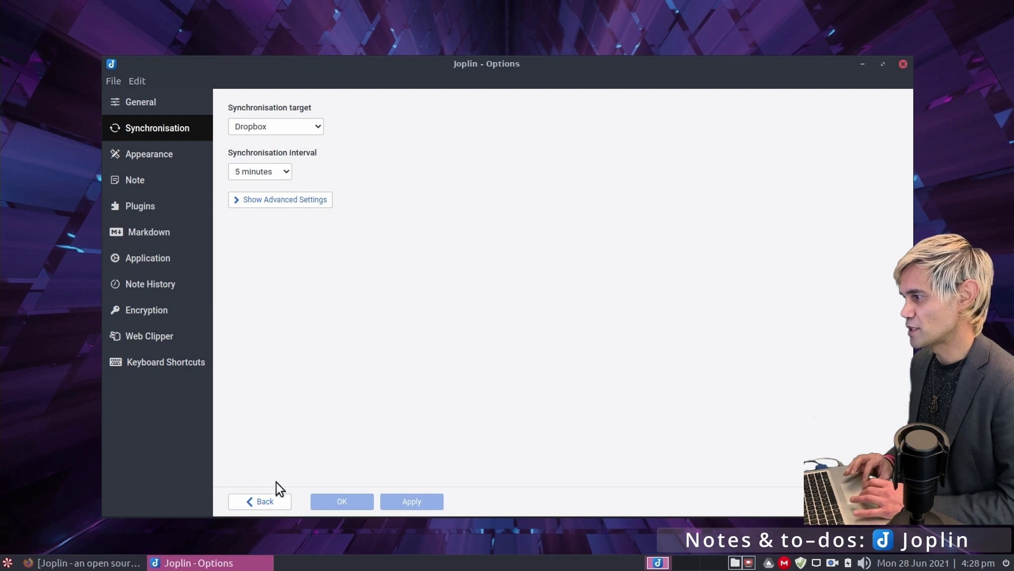
pyautogui.click(264, 502)
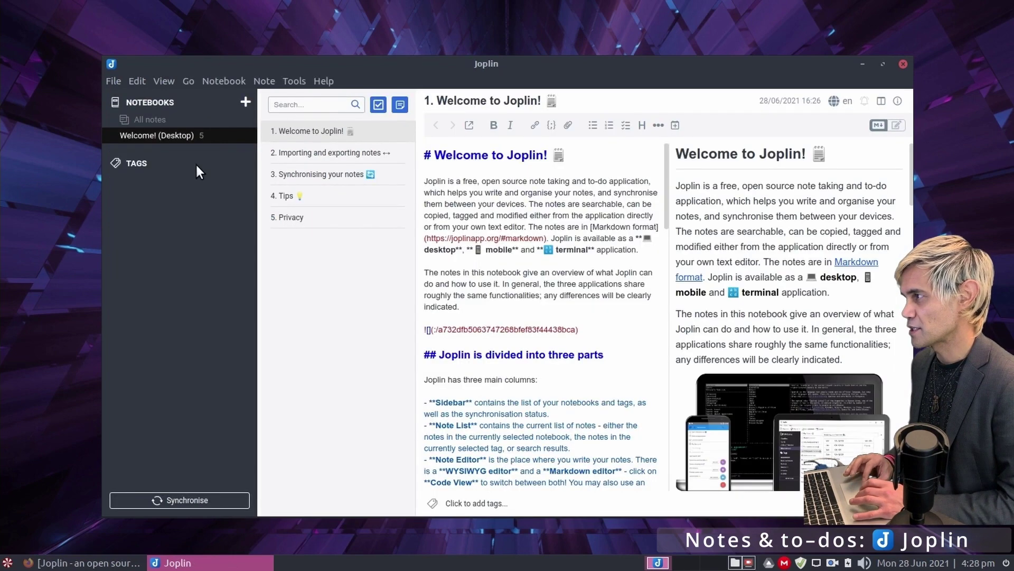
# - Delete the Welcome! (Desktop) notebook
pyautogui.rightClick(171, 135)
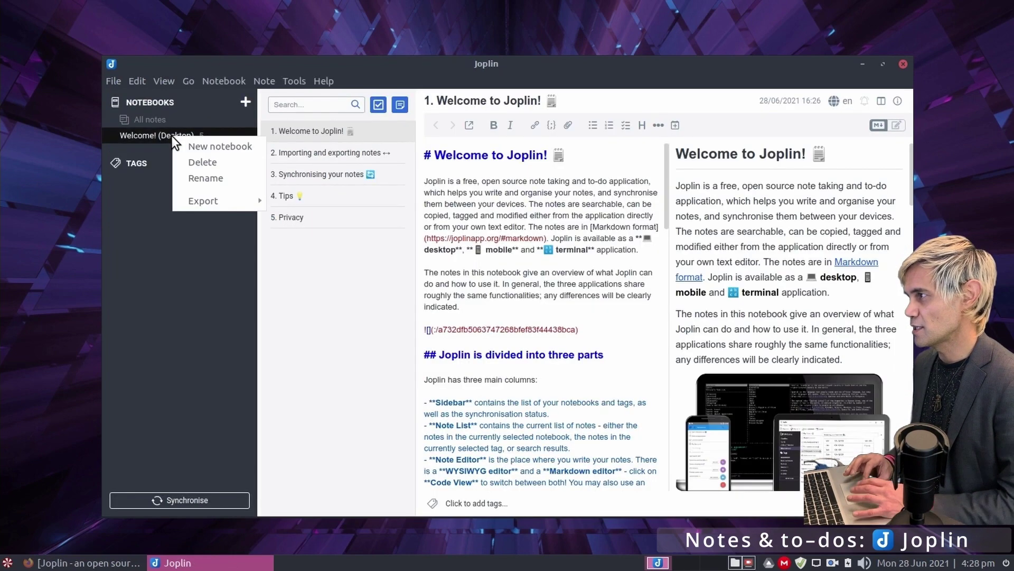
pyautogui.click(211, 160)
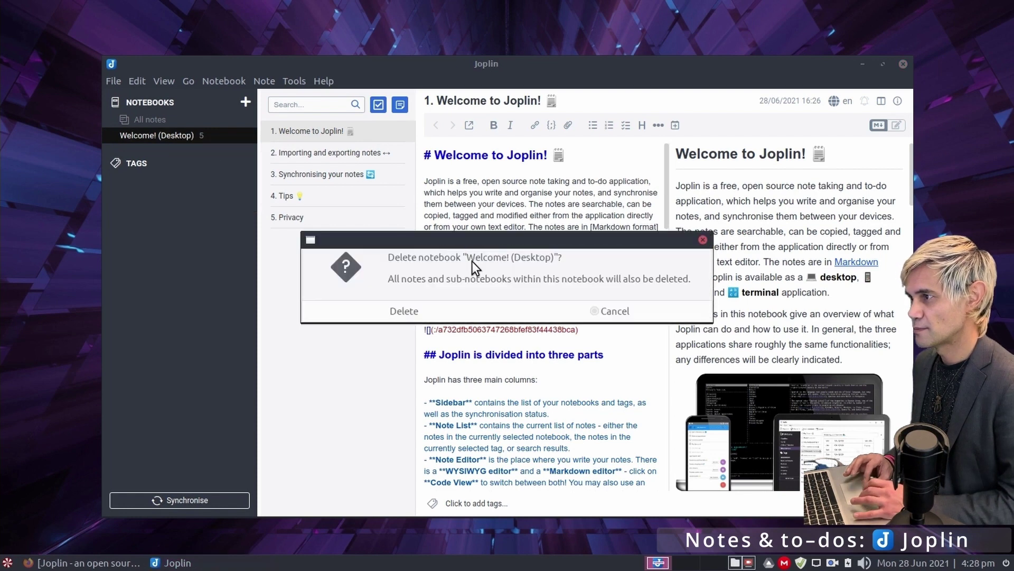
pyautogui.click(411, 307)
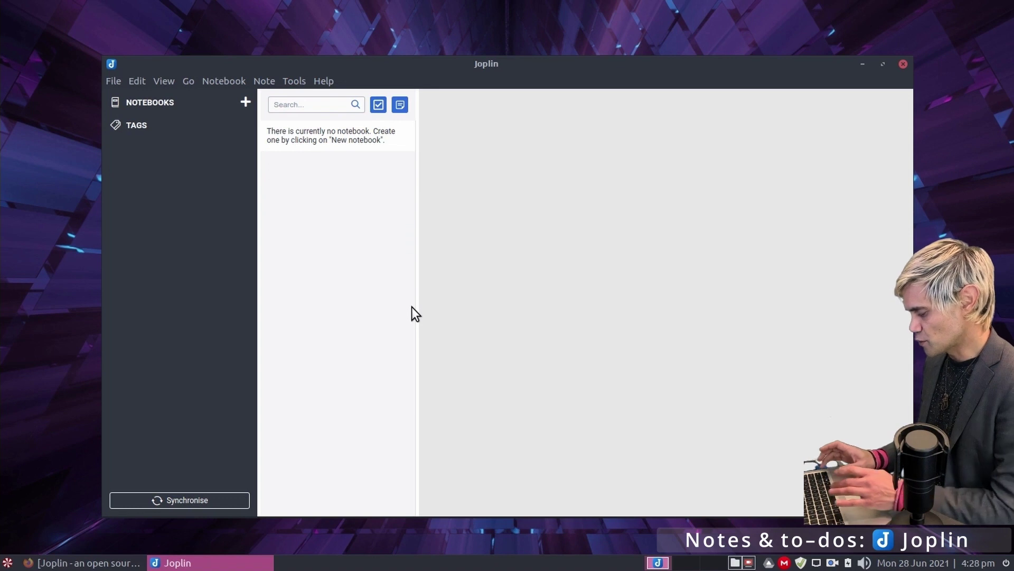
# - Apply the Aritim Dark theme in Appearance settings and return to the notes
pyautogui.hotkey('ctrl', ',')
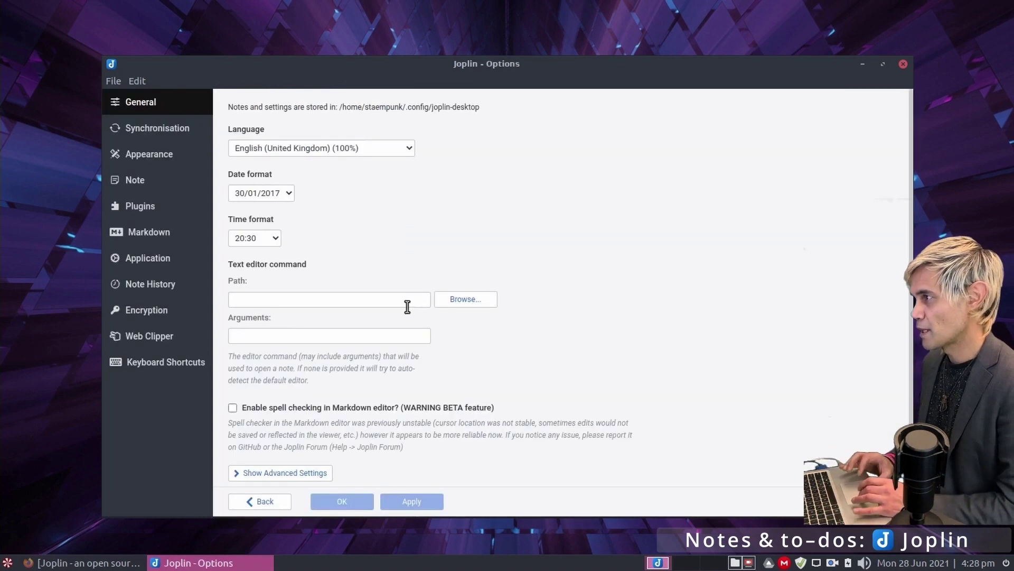
pyautogui.click(147, 151)
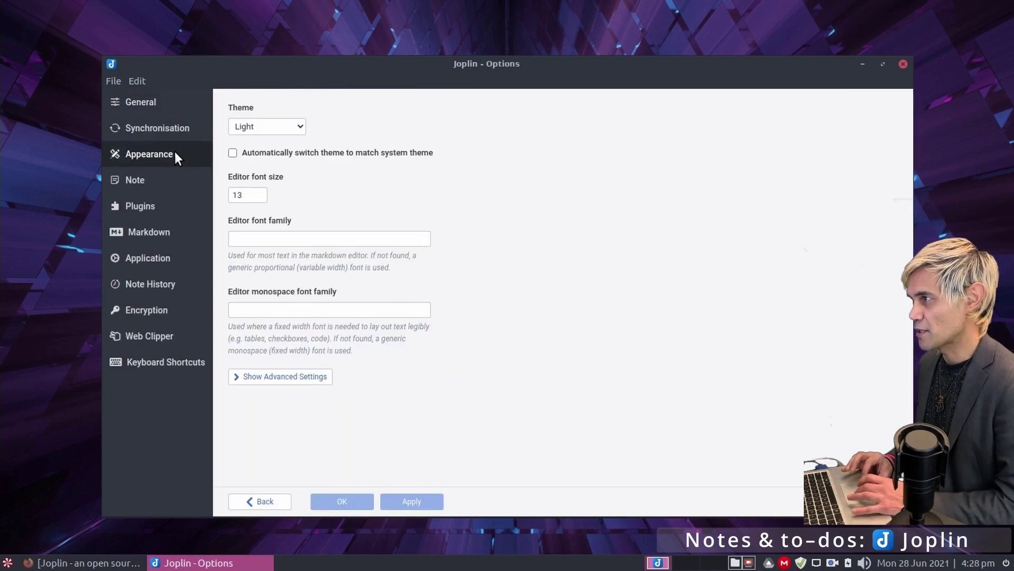
pyautogui.click(298, 126)
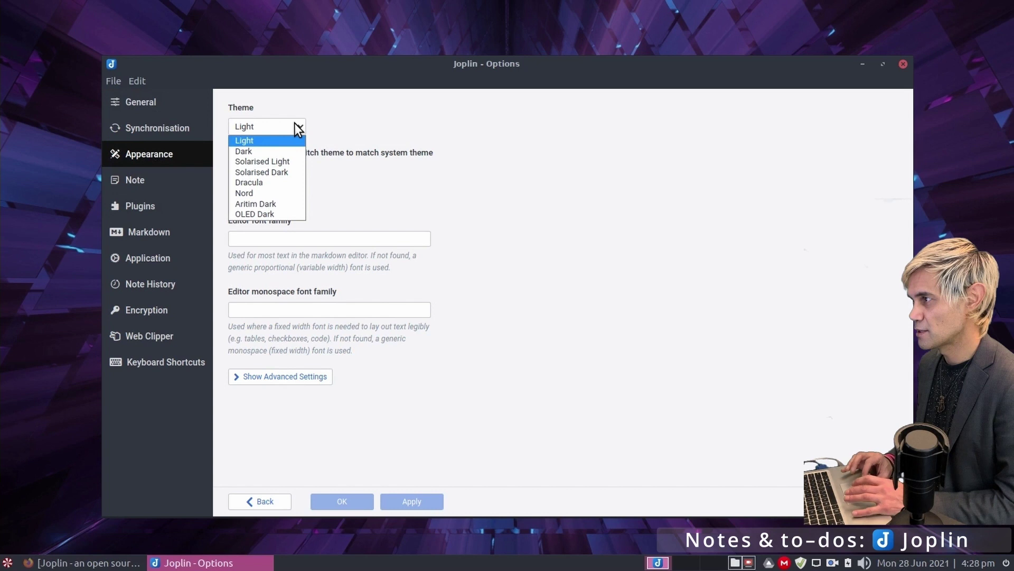
pyautogui.click(284, 202)
pyautogui.click(420, 502)
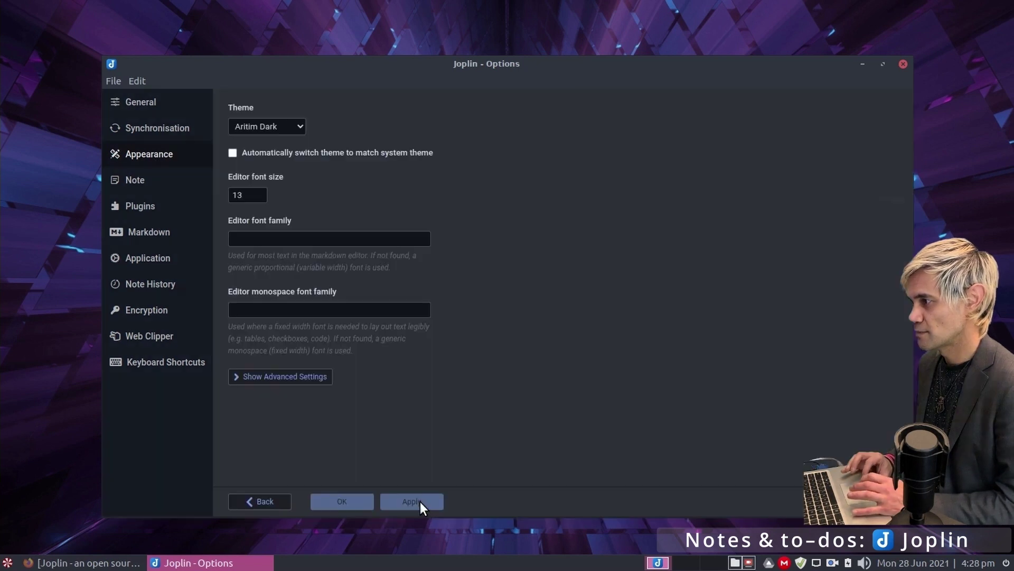
pyautogui.click(259, 500)
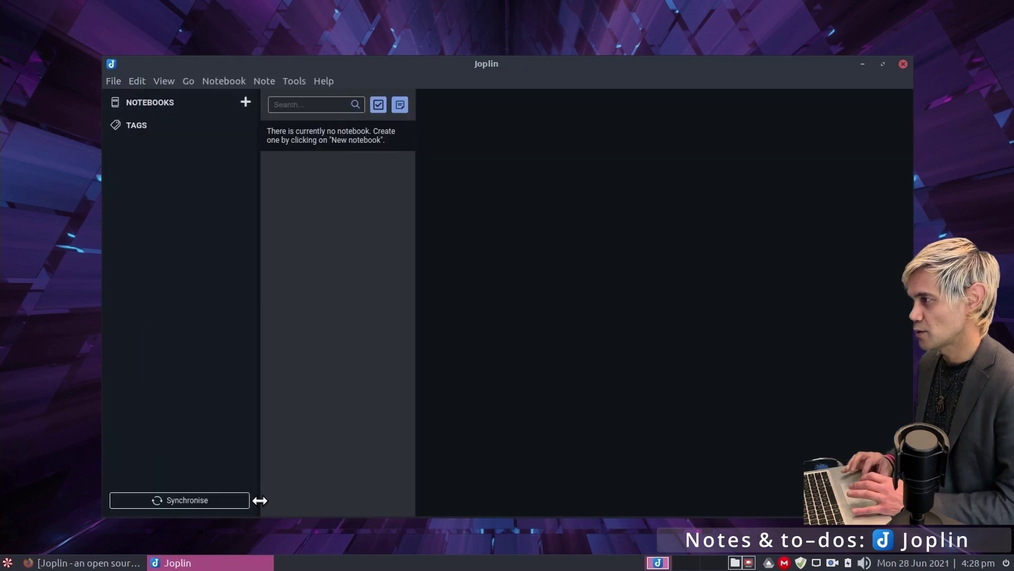
# - Start Dropbox sync, snap the Dropbox Login window right, and open the authorisation URL
pyautogui.click(195, 497)
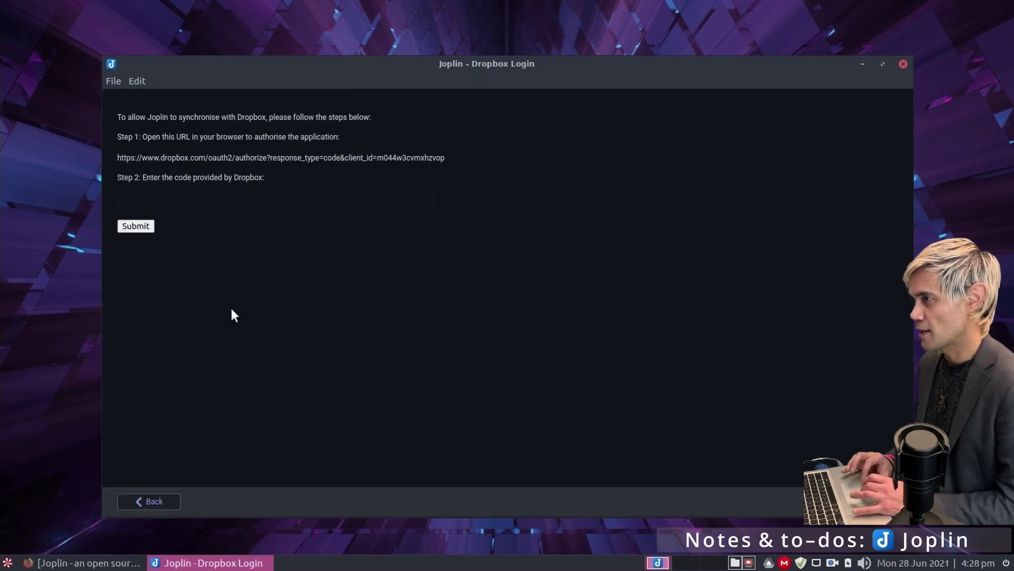
pyautogui.moveTo(284, 65); pyautogui.dragTo(1009, 260)
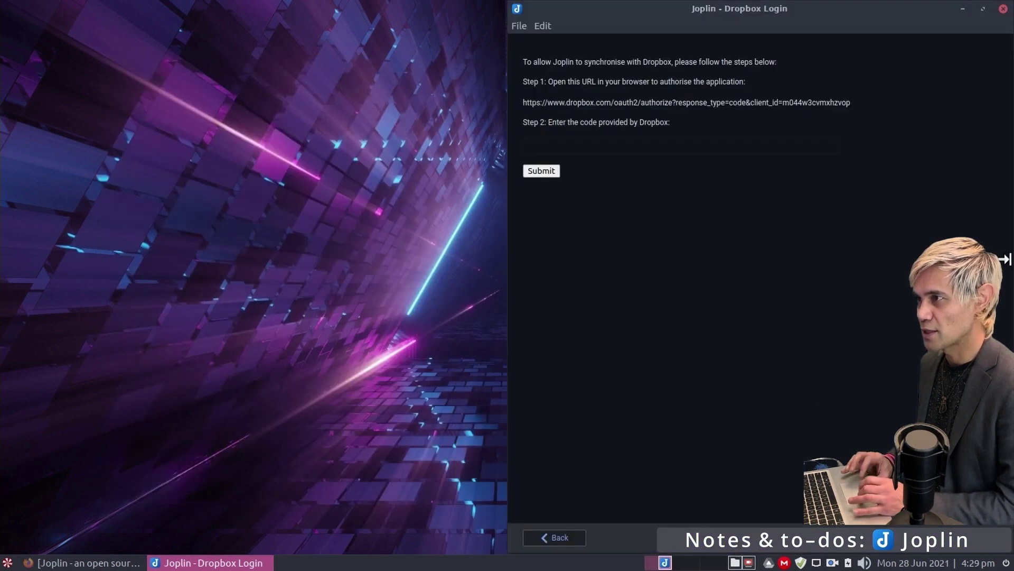
pyautogui.click(709, 103)
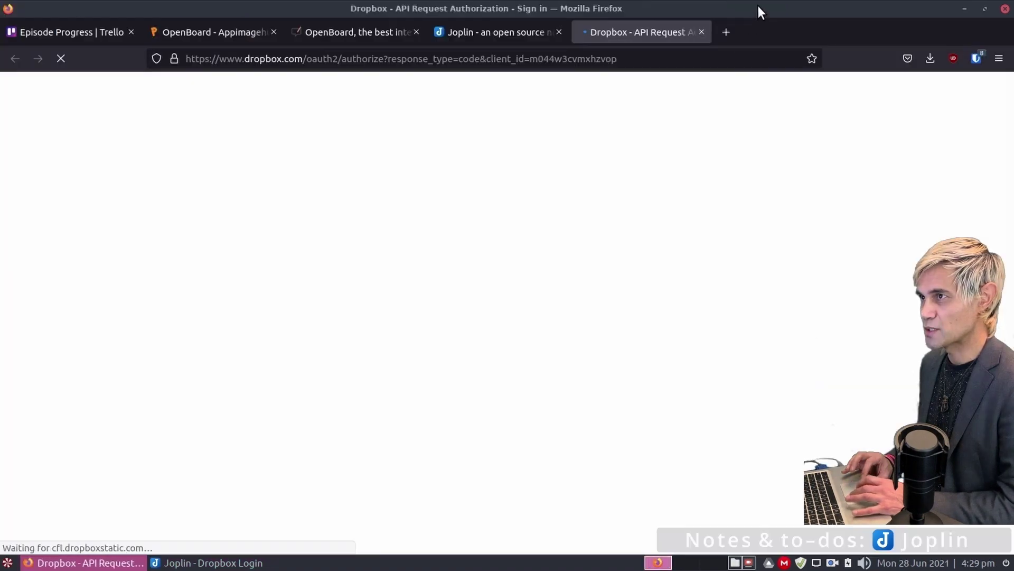
# - Snap Firefox to the left half and sign in to Dropbox with Bitwarden autofill
pyautogui.moveTo(758, 3); pyautogui.dragTo(2, 280)
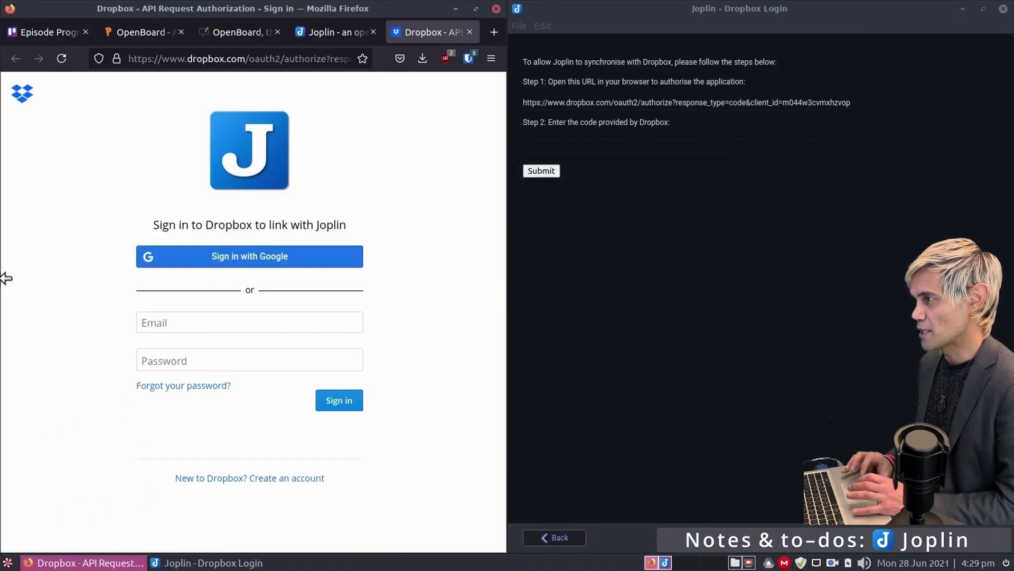
pyautogui.click(470, 59)
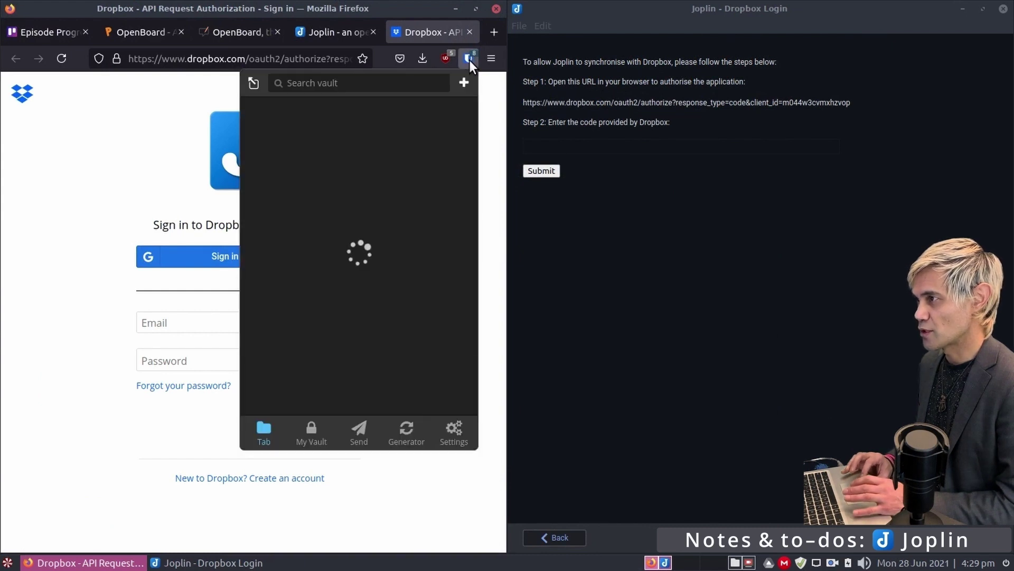
pyautogui.click(319, 339)
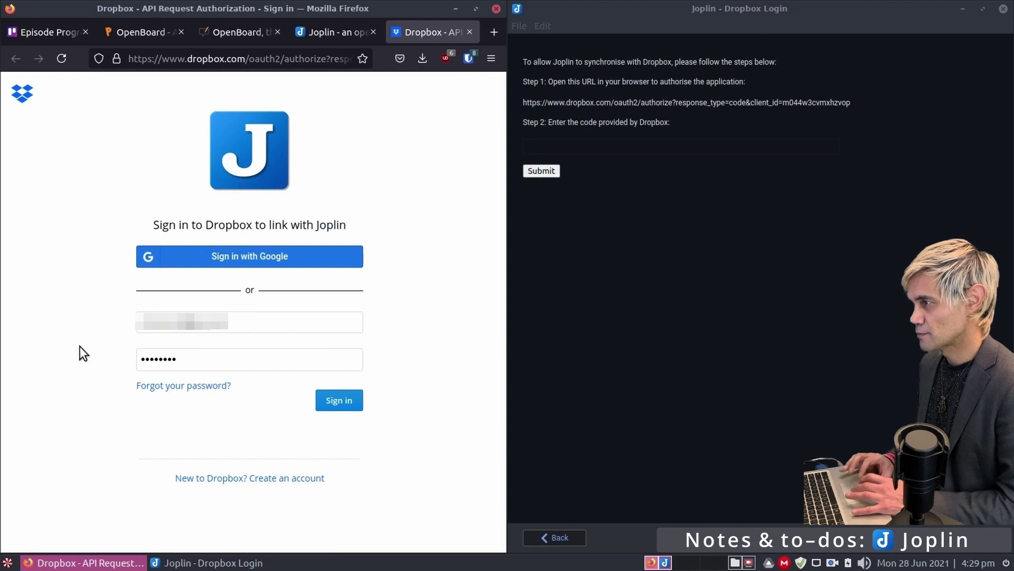
pyautogui.press('Return')
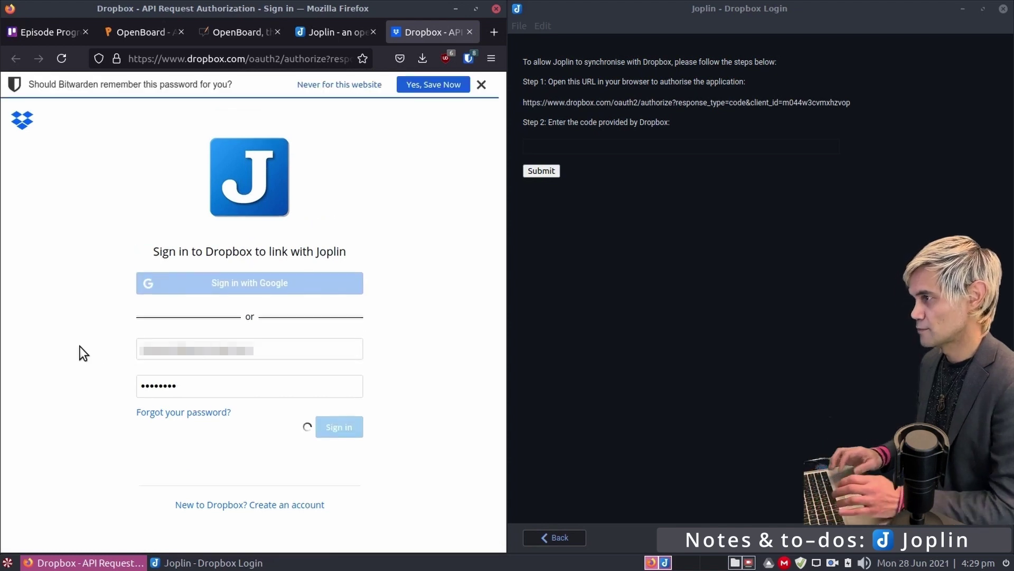
pyautogui.click(481, 85)
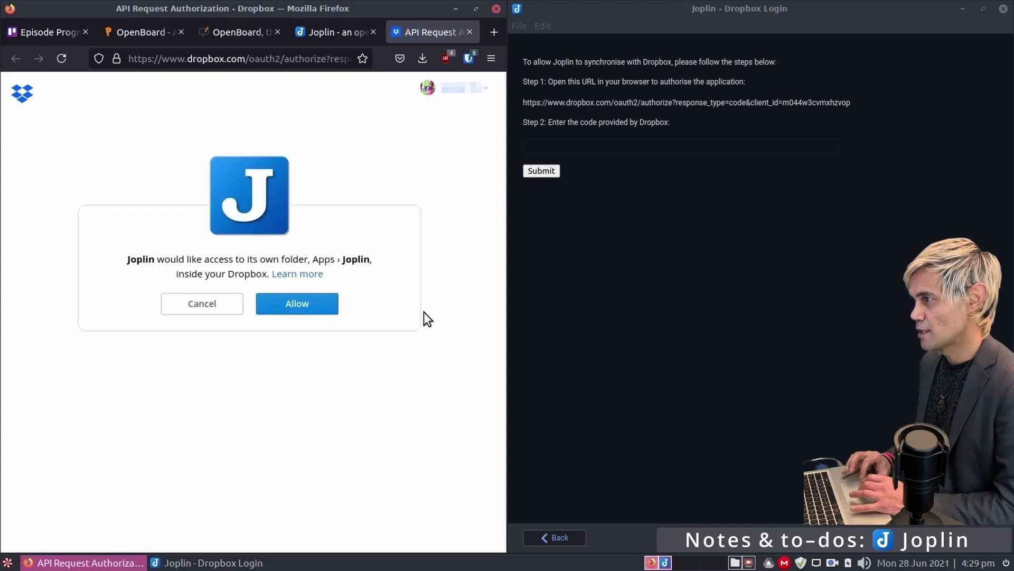
# - Allow Joplin access to its Dropbox folder and copy the authorisation code
pyautogui.click(299, 306)
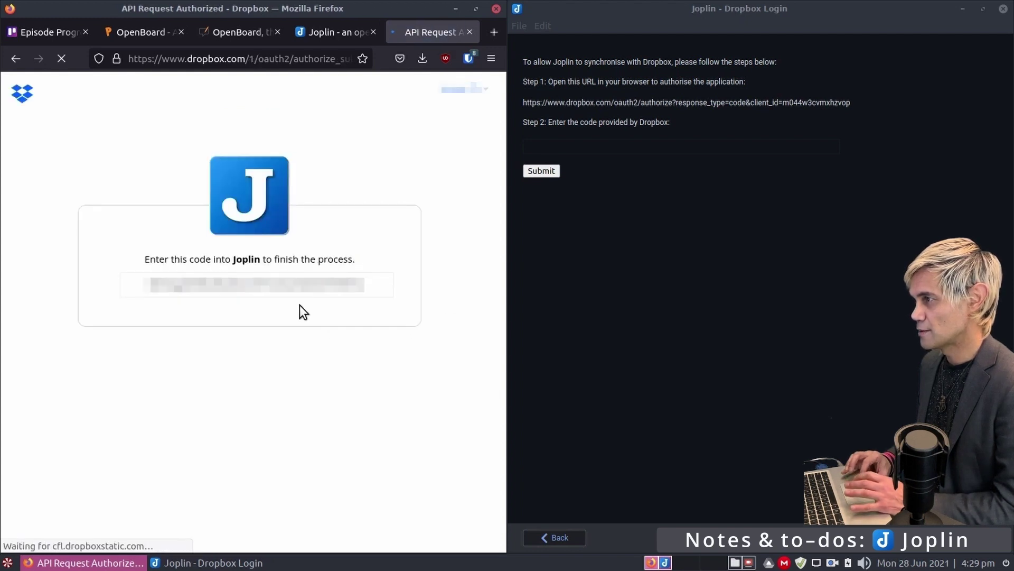
pyautogui.doubleClick(277, 289)
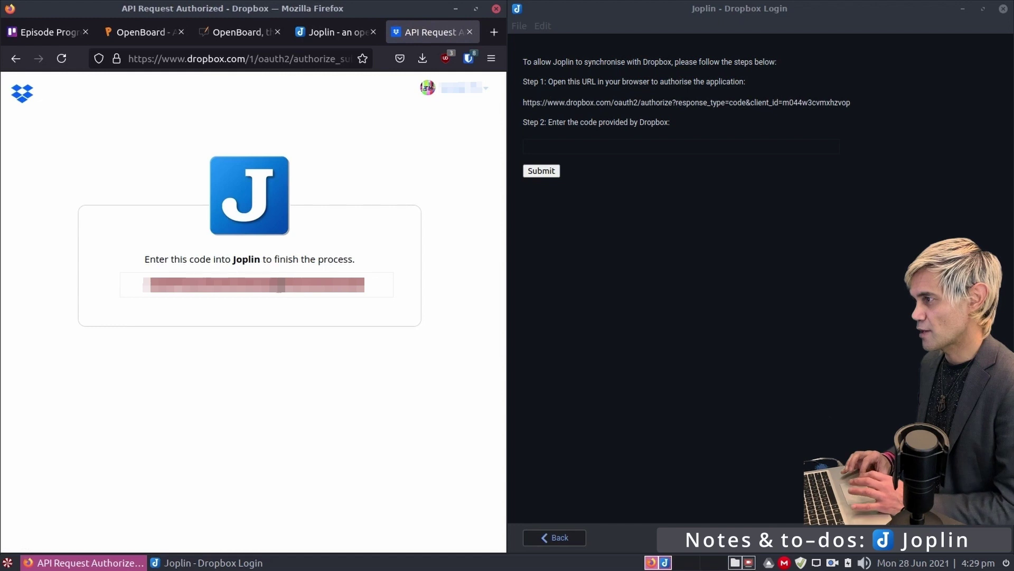
pyautogui.rightClick(278, 291)
pyautogui.click(343, 347)
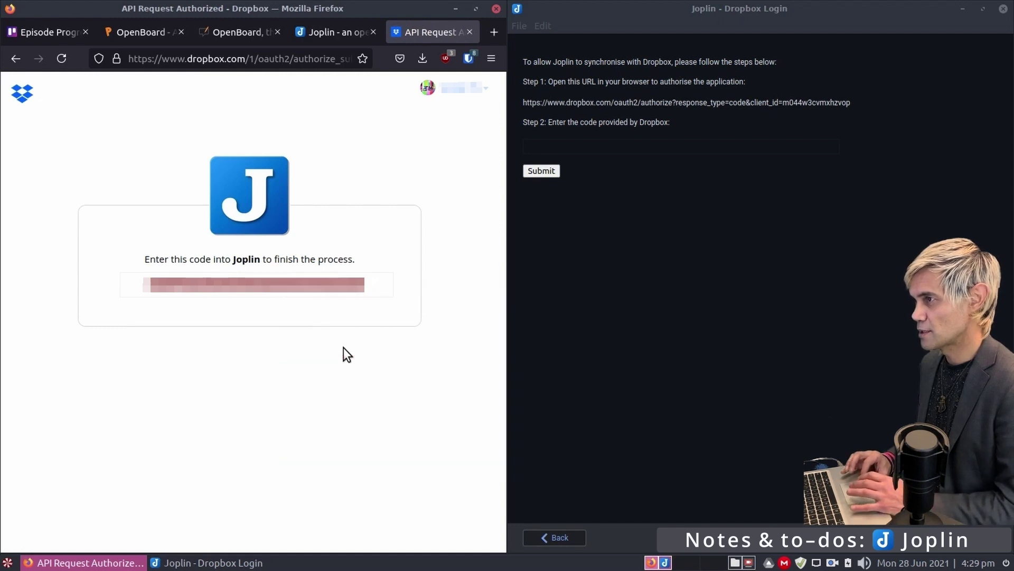
# - Paste the authorisation code into Step 2 of the Dropbox Login and submit it
pyautogui.click(641, 313)
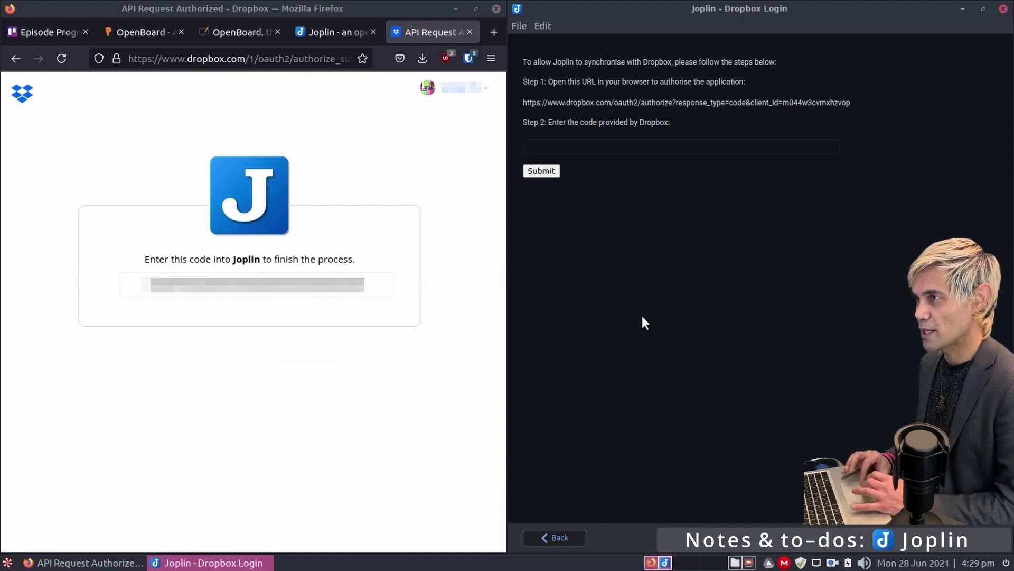
pyautogui.rightClick(628, 149)
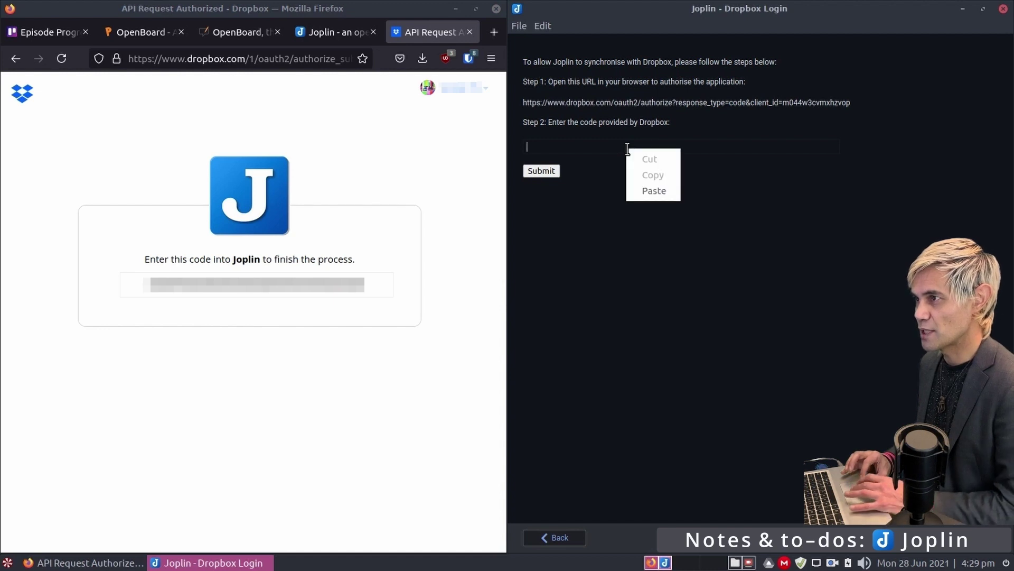
pyautogui.click(669, 189)
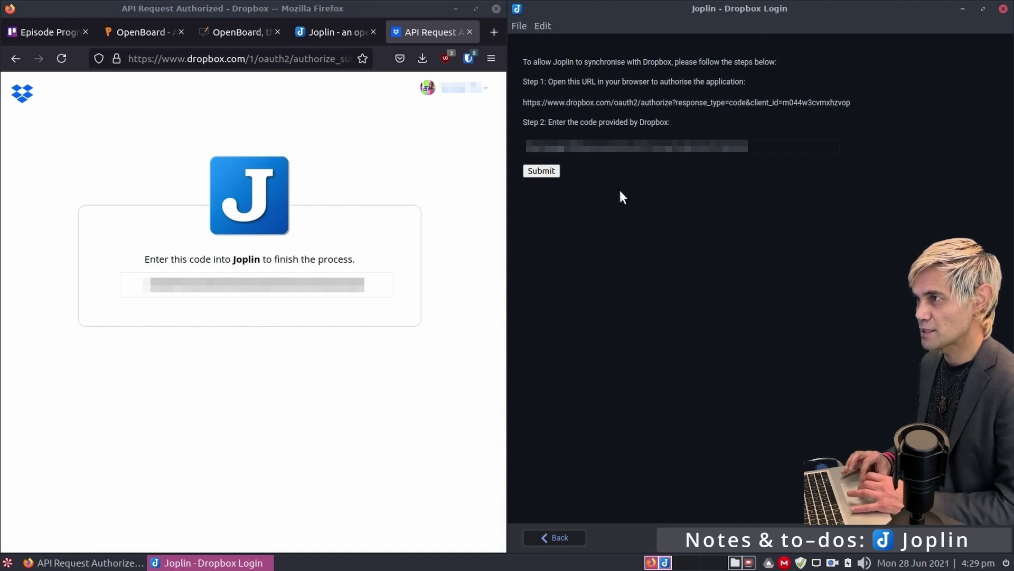
pyautogui.click(540, 168)
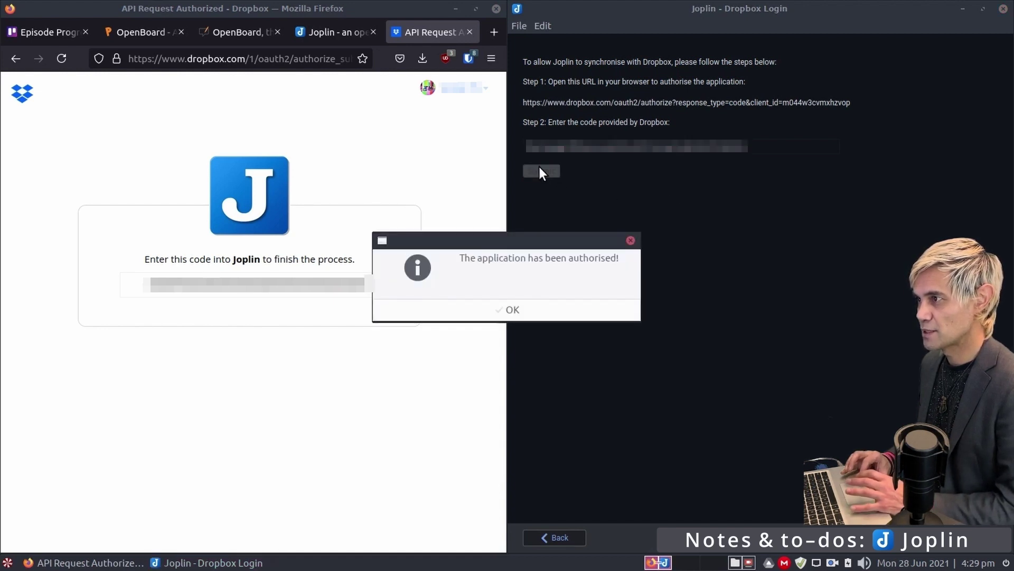
pyautogui.click(516, 309)
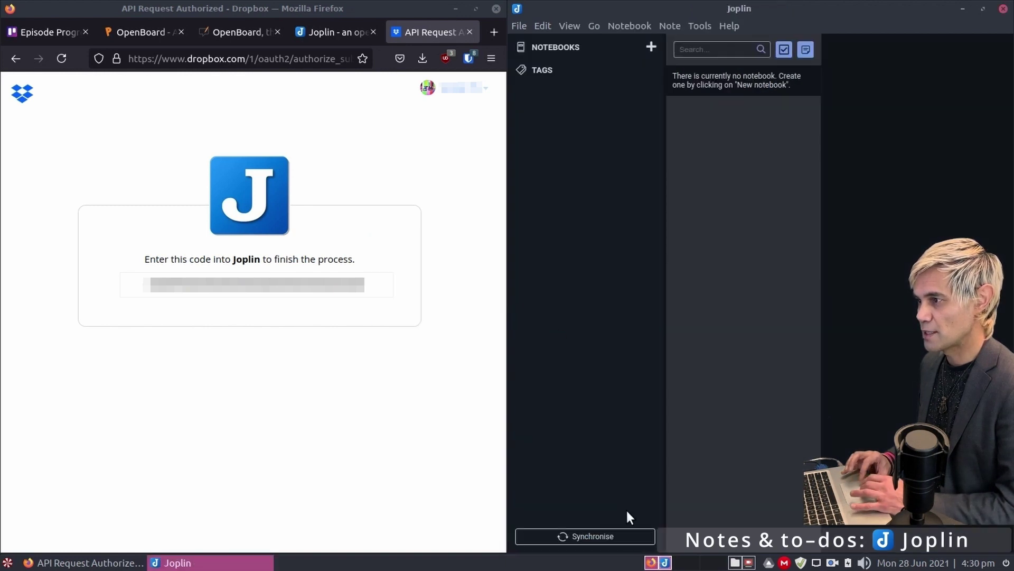
# - Synchronise with Dropbox, minimise Firefox and snap Joplin to the left half
pyautogui.click(591, 534)
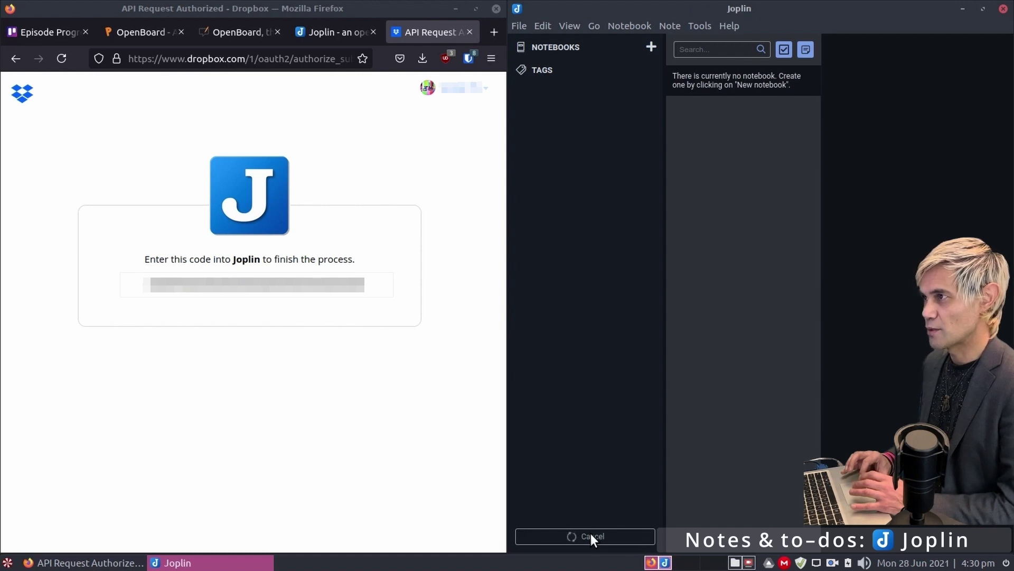
pyautogui.click(455, 6)
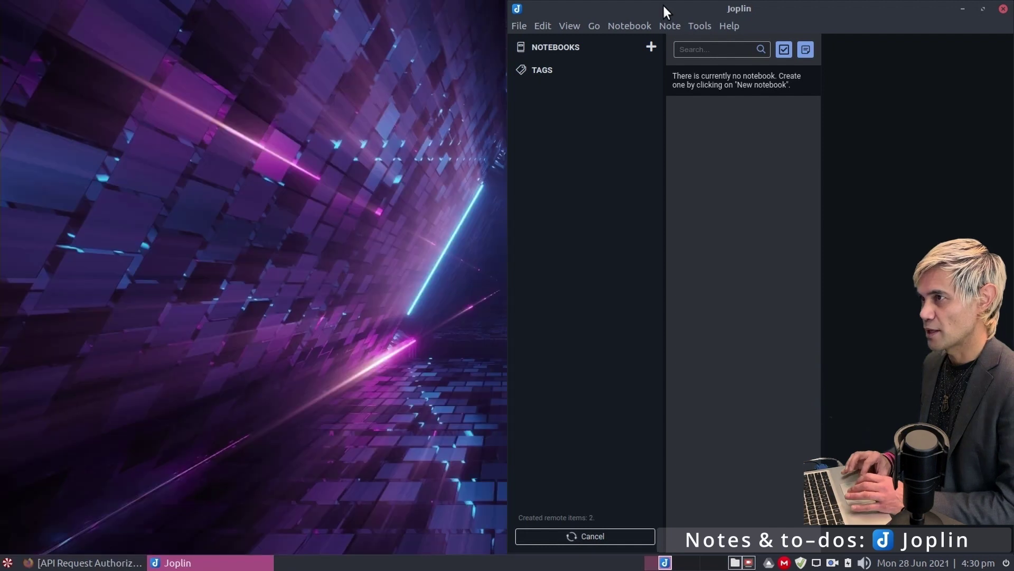
pyautogui.moveTo(663, 3); pyautogui.dragTo(1, 253)
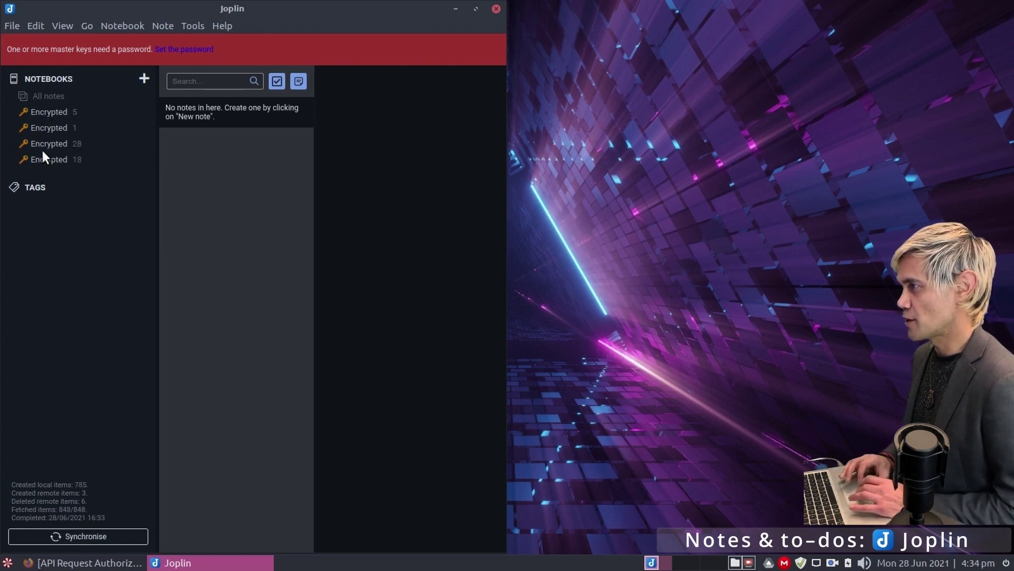
# - Open the master key settings, widen Options, and save the first key's password
pyautogui.click(180, 49)
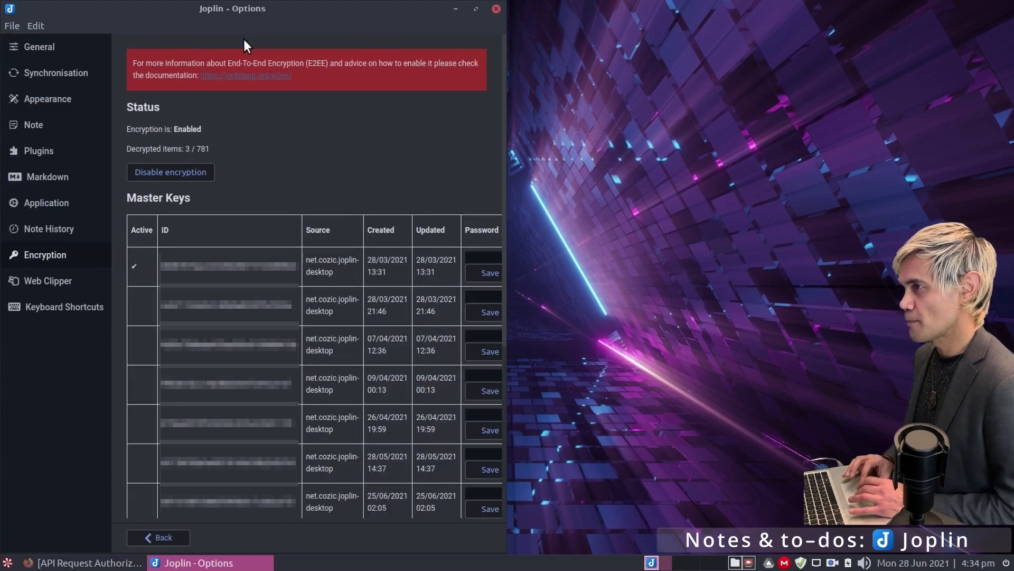
pyautogui.moveTo(498, 96); pyautogui.dragTo(622, 99)
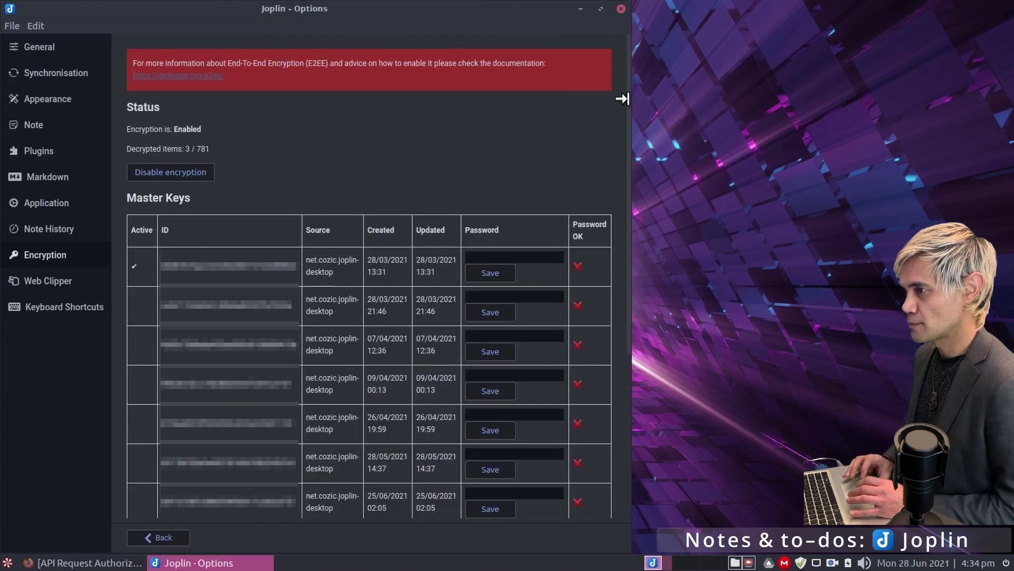
pyautogui.scroll(-2, 549, 253)
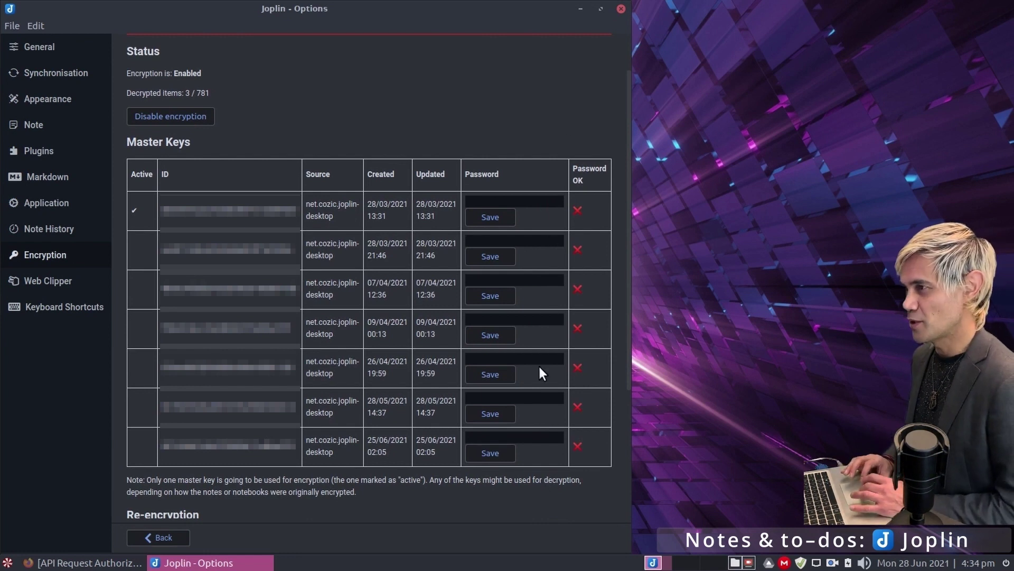
pyautogui.click(541, 201)
pyautogui.write('•••••••••••••')
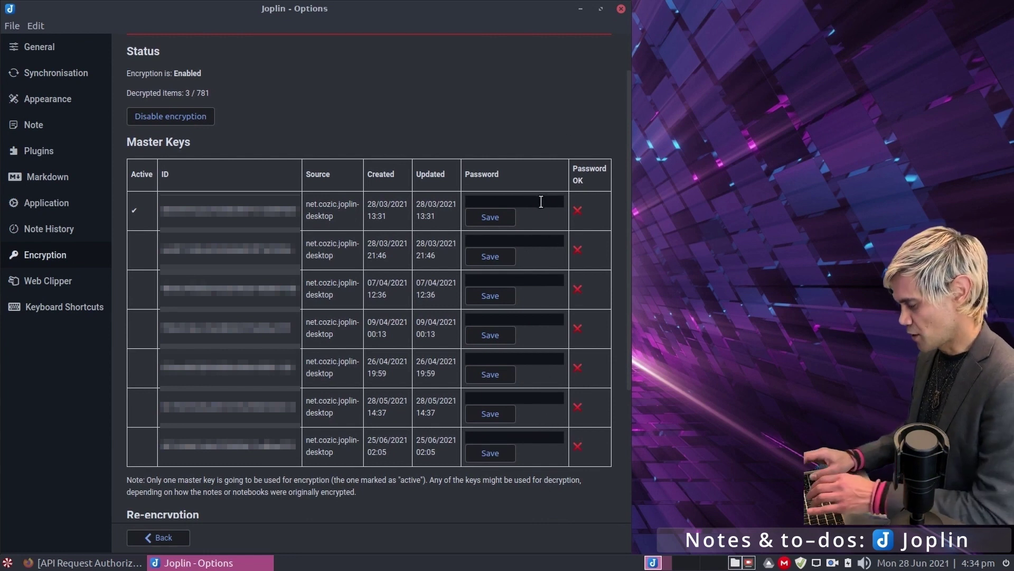
pyautogui.click(499, 221)
# - Paste the password into master keys two through seven, then show the Web Clipper settings
pyautogui.click(515, 240)
pyautogui.hotkey('ctrl', 'v')
pyautogui.click(509, 279)
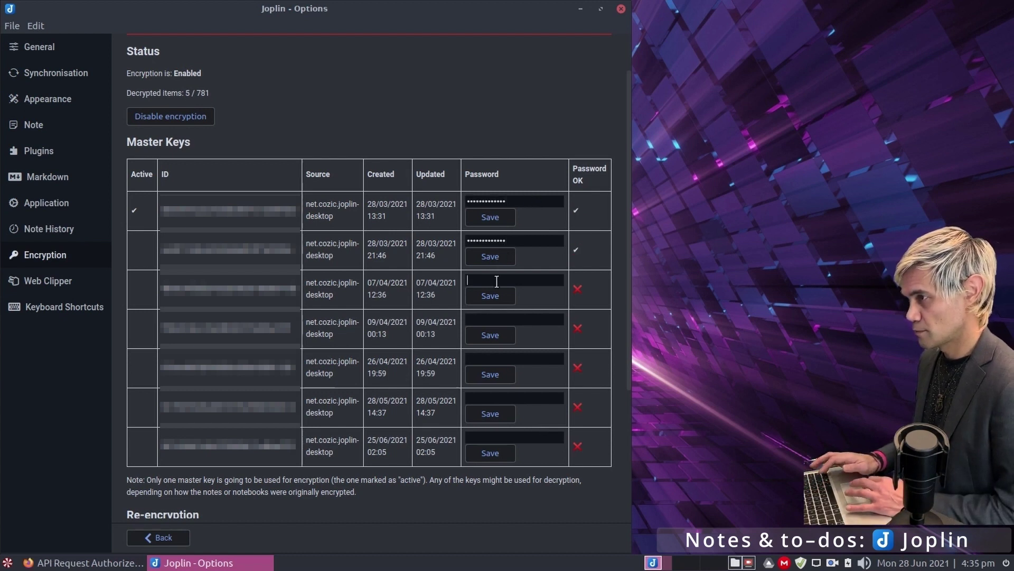
pyautogui.hotkey('ctrl', 'v')
pyautogui.click(503, 318)
pyautogui.hotkey('ctrl', 'v')
pyautogui.click(503, 359)
pyautogui.hotkey('ctrl', 'v')
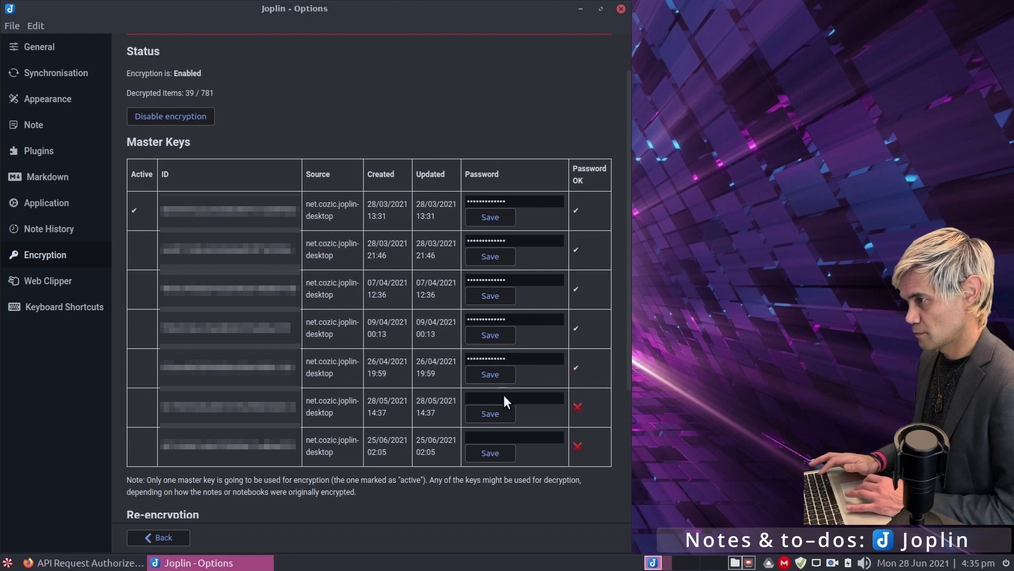
pyautogui.click(503, 397)
pyautogui.hotkey('ctrl', 'v')
pyautogui.click(502, 437)
pyautogui.hotkey('ctrl', 'v')
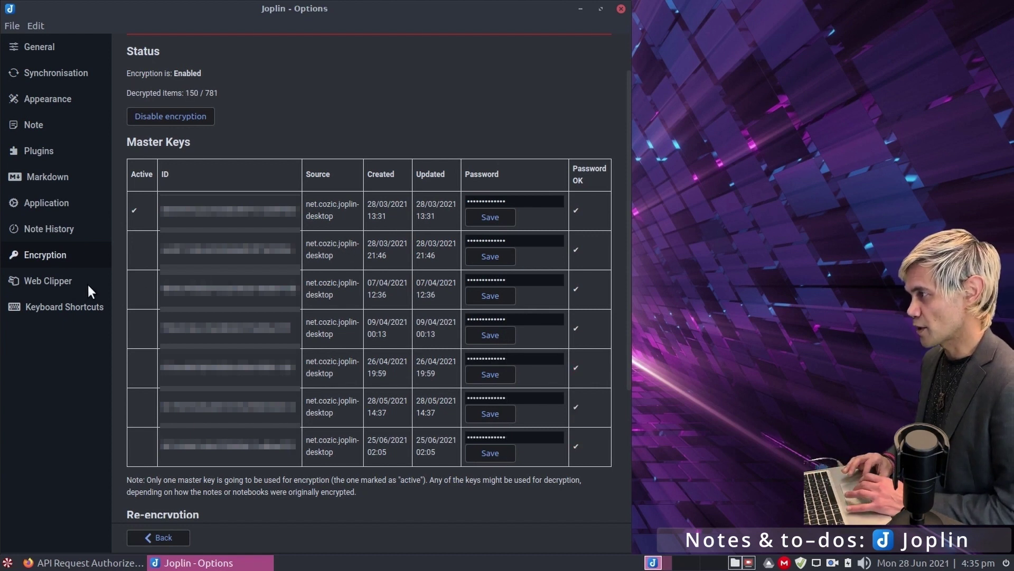
pyautogui.click(49, 281)
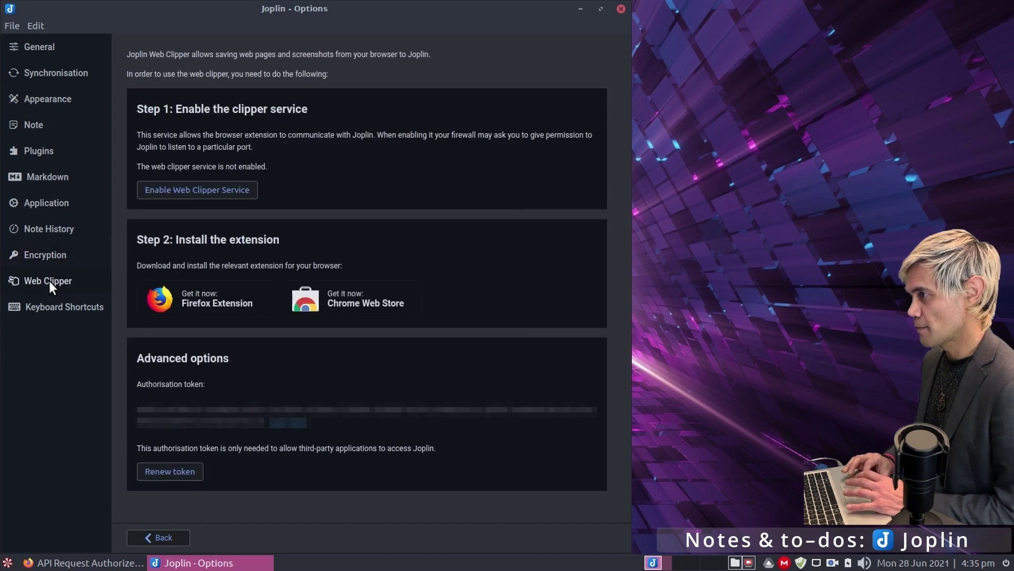
# - Enable the Web Clipper service on port 41184 and open the Firefox extension's add-on page
pyautogui.click(188, 191)
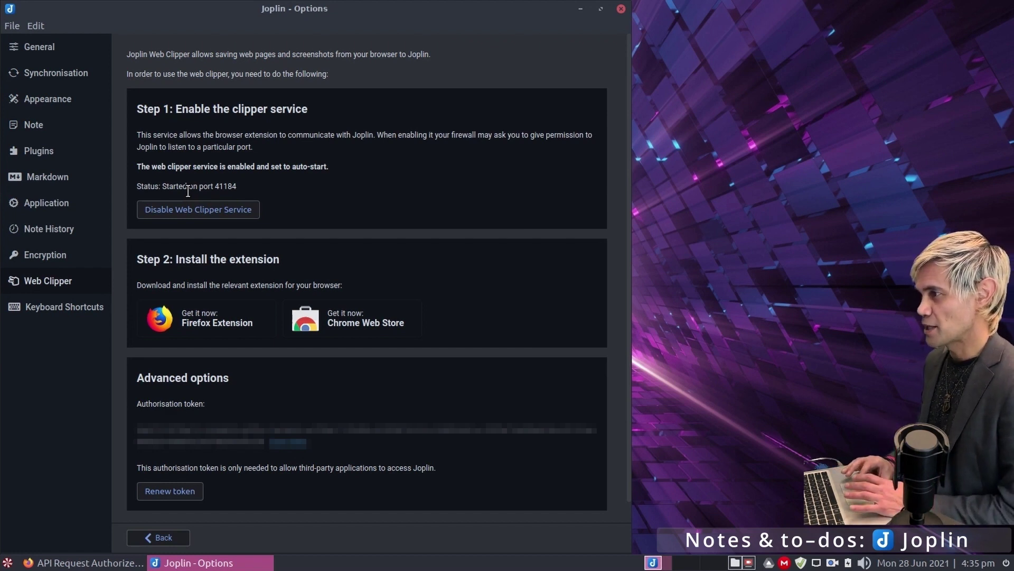
pyautogui.click(203, 320)
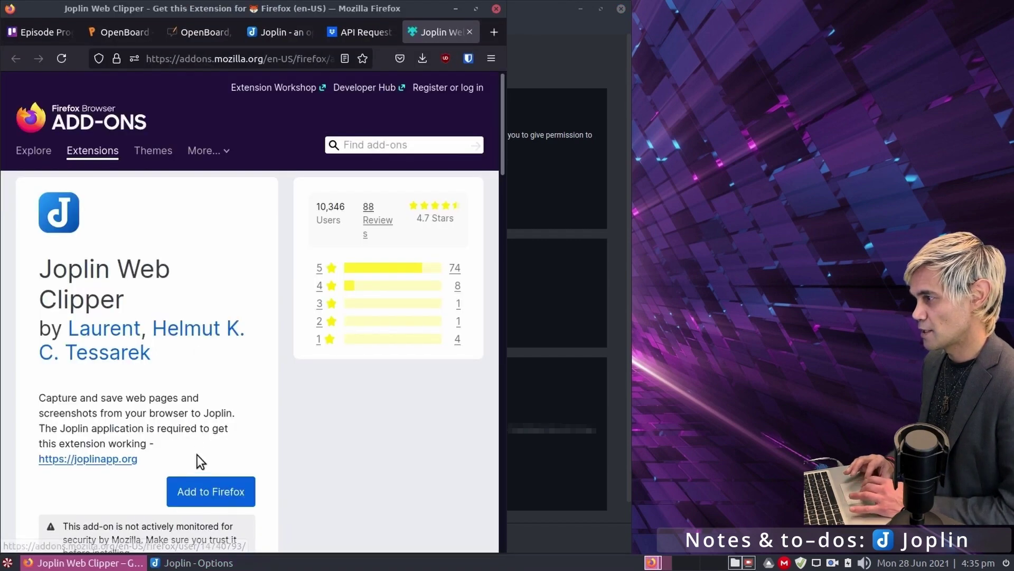
# - Add the Joplin Web Clipper extension to Firefox and dismiss the added notice
pyautogui.click(199, 489)
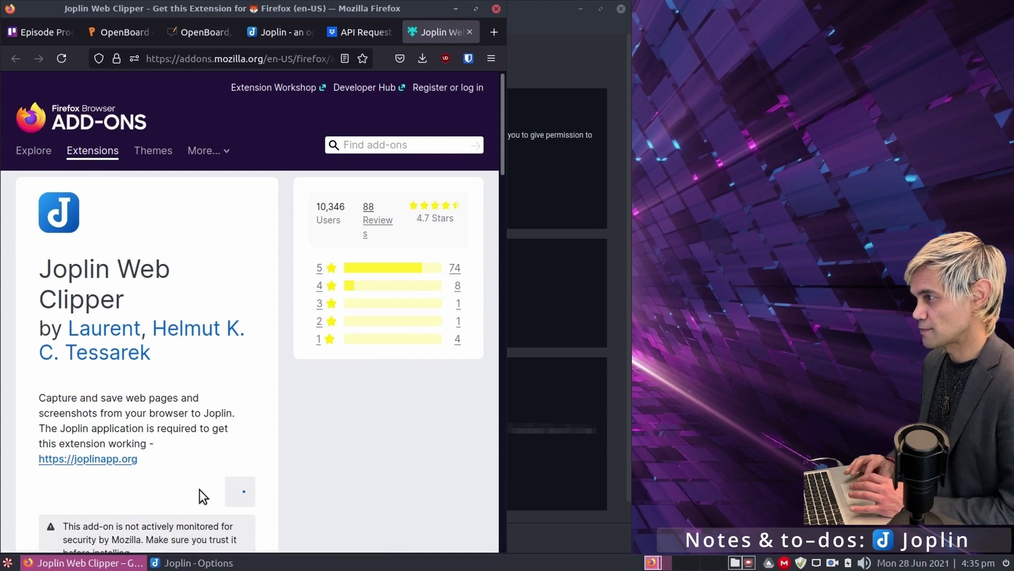
pyautogui.click(418, 165)
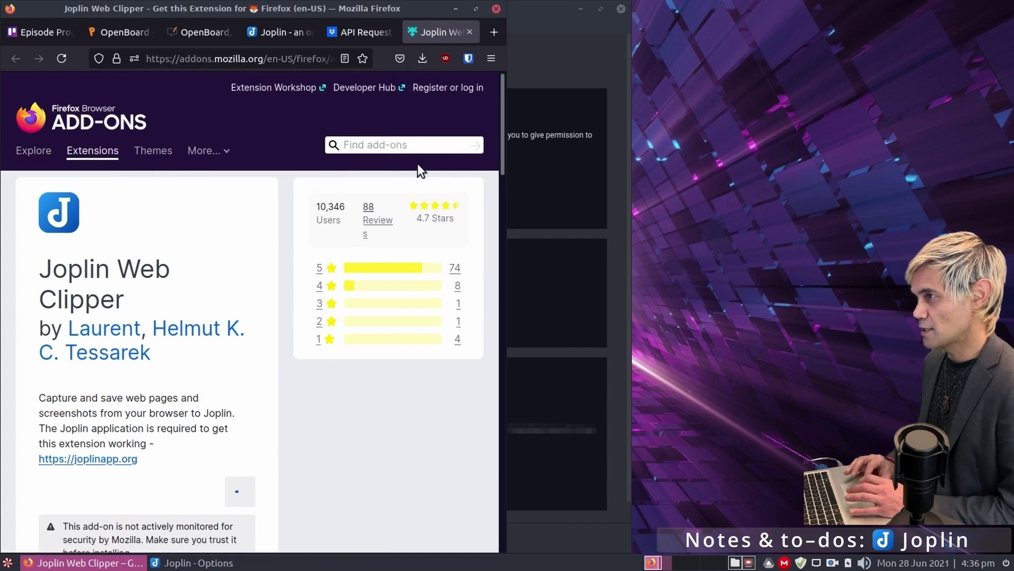
pyautogui.click(468, 157)
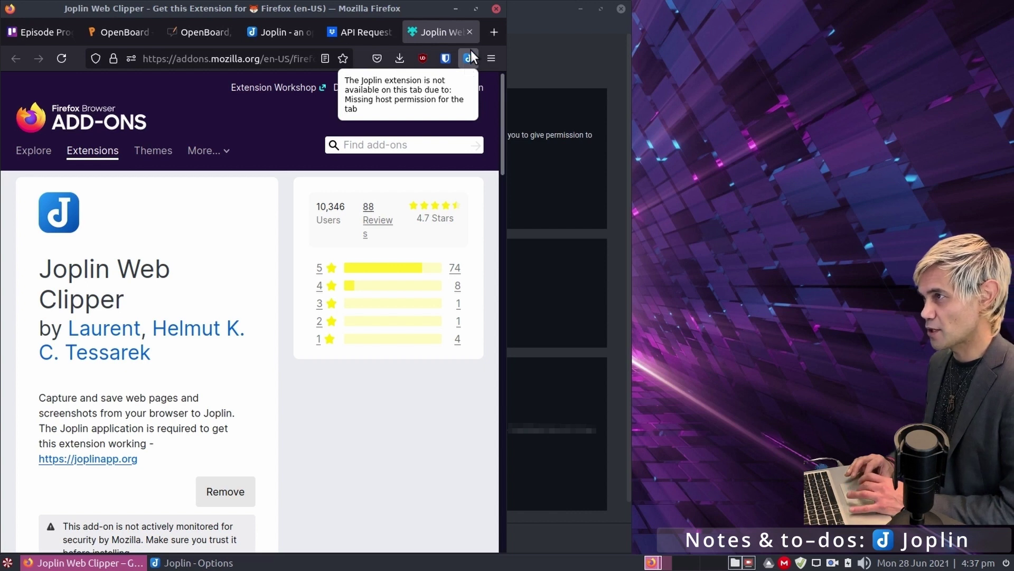
# - Restart Firefox, snap it to the left half, and check the Web Clipper's status
pyautogui.click(494, 9)
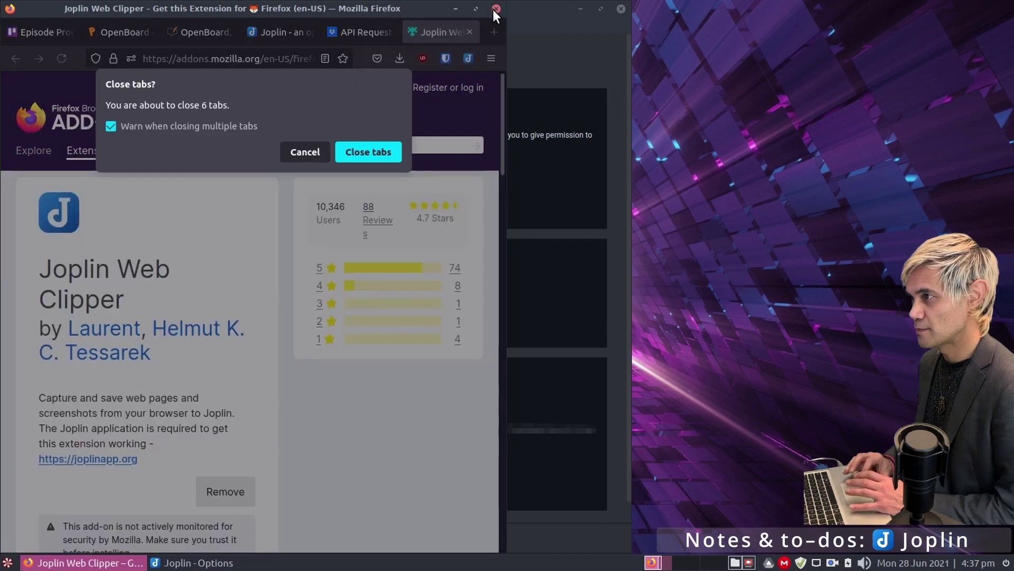
pyautogui.click(363, 154)
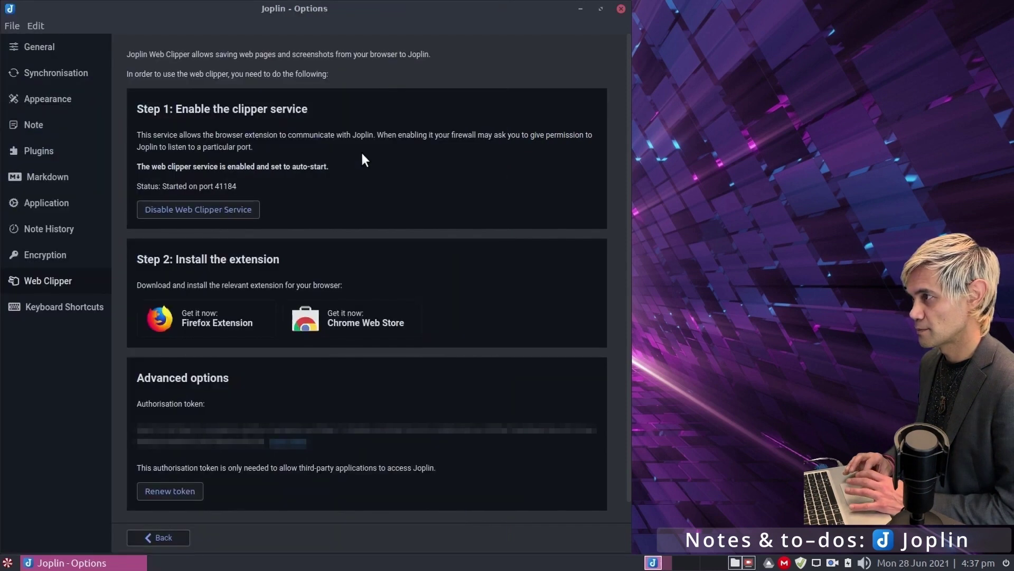
pyautogui.press('alt')
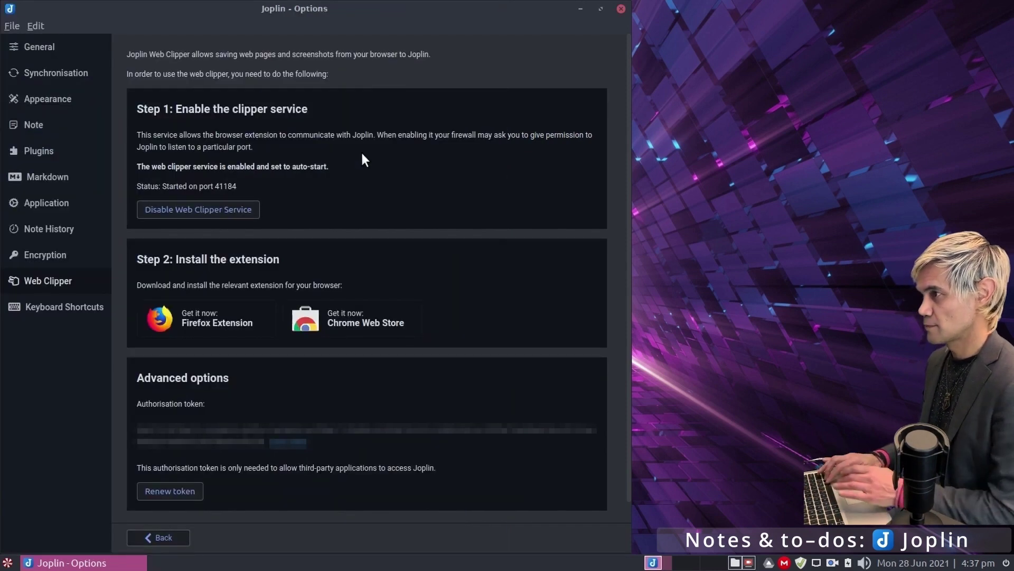
pyautogui.press('super+w')
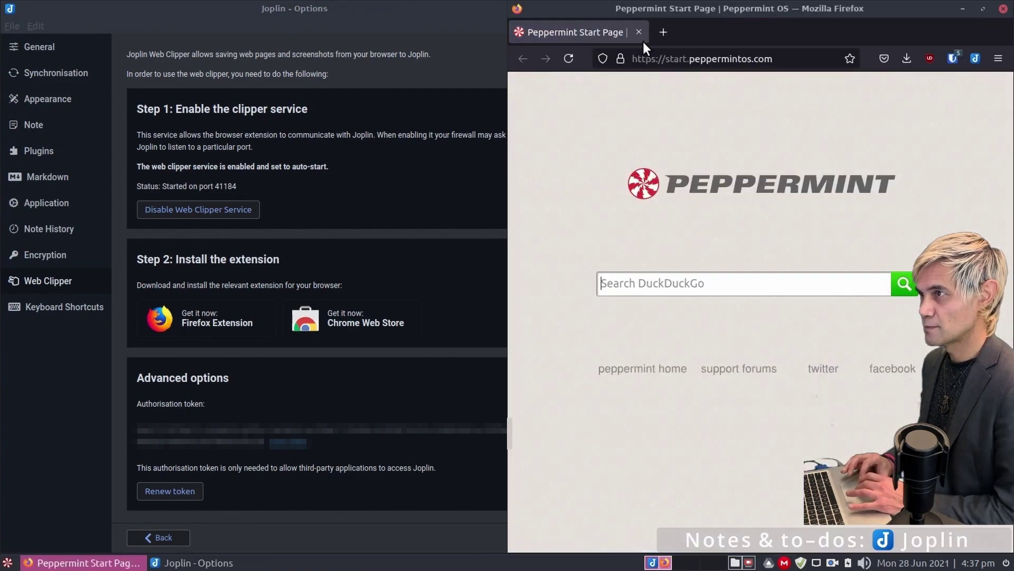
pyautogui.moveTo(727, 6); pyautogui.dragTo(1, 262)
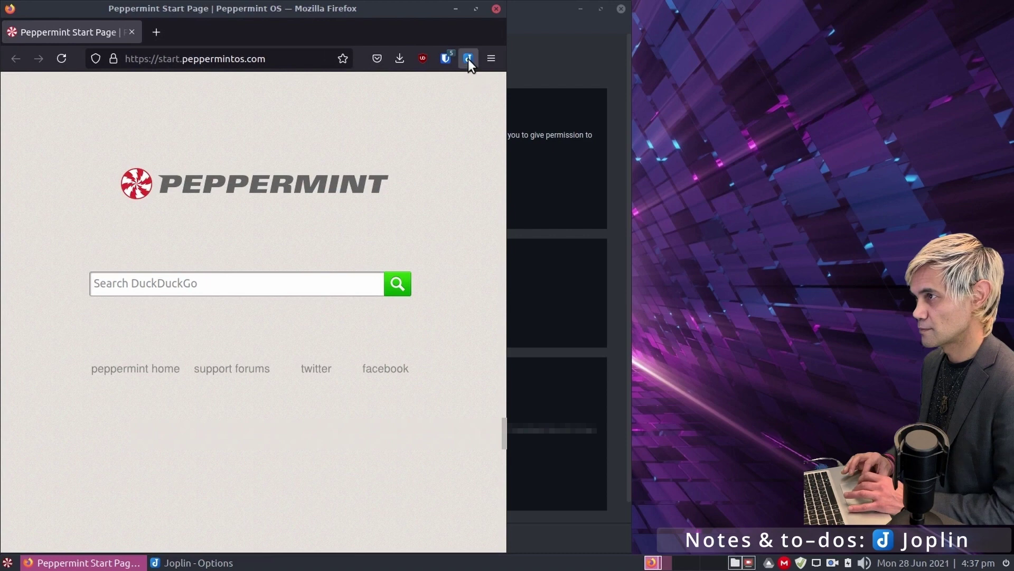
pyautogui.click(468, 59)
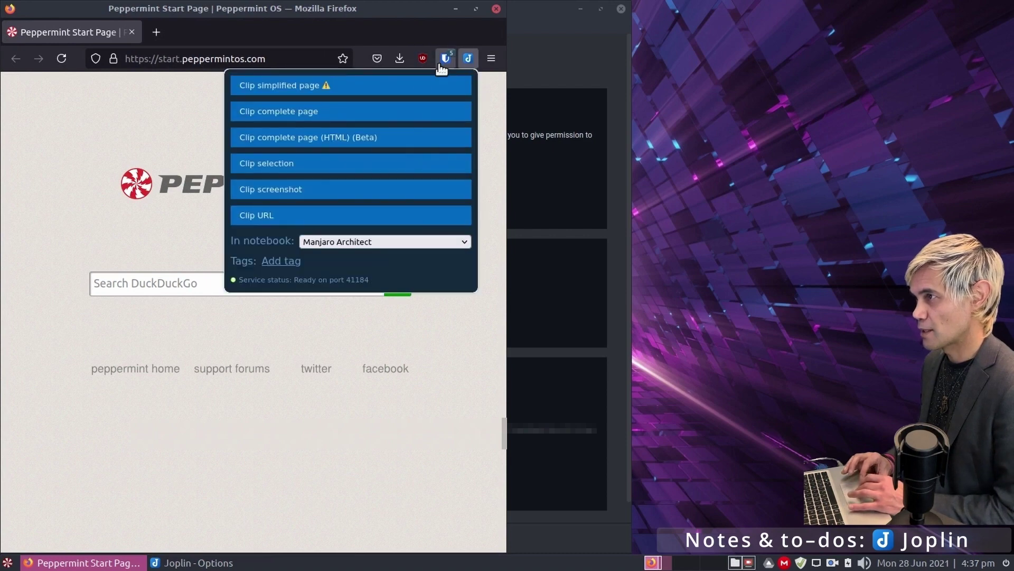
pyautogui.click(515, 48)
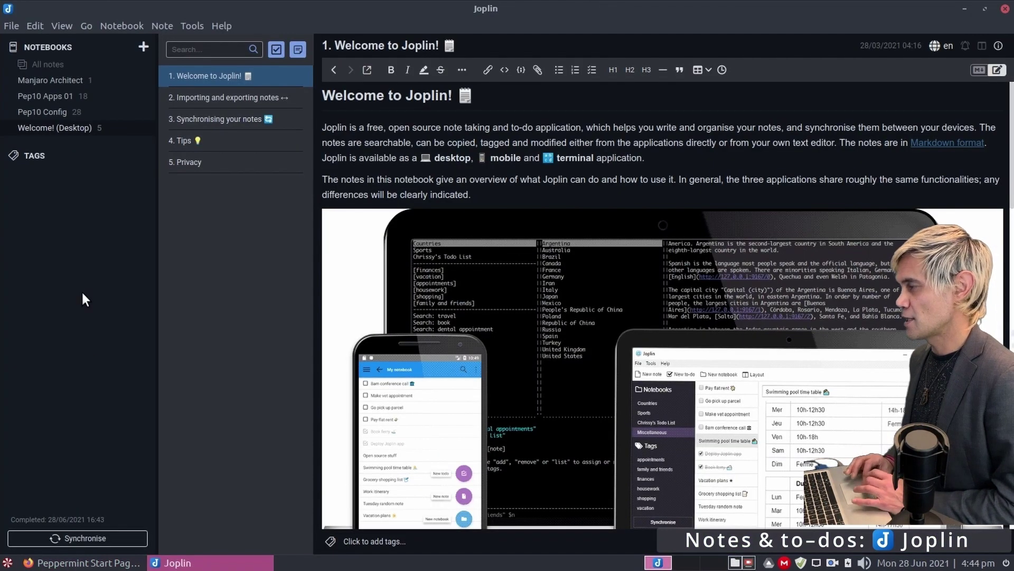
# - Browse the Pep10 Config and Pep10 Apps 01 notebooks, then open Joplin's Options with Ctrl+,
pyautogui.click(47, 113)
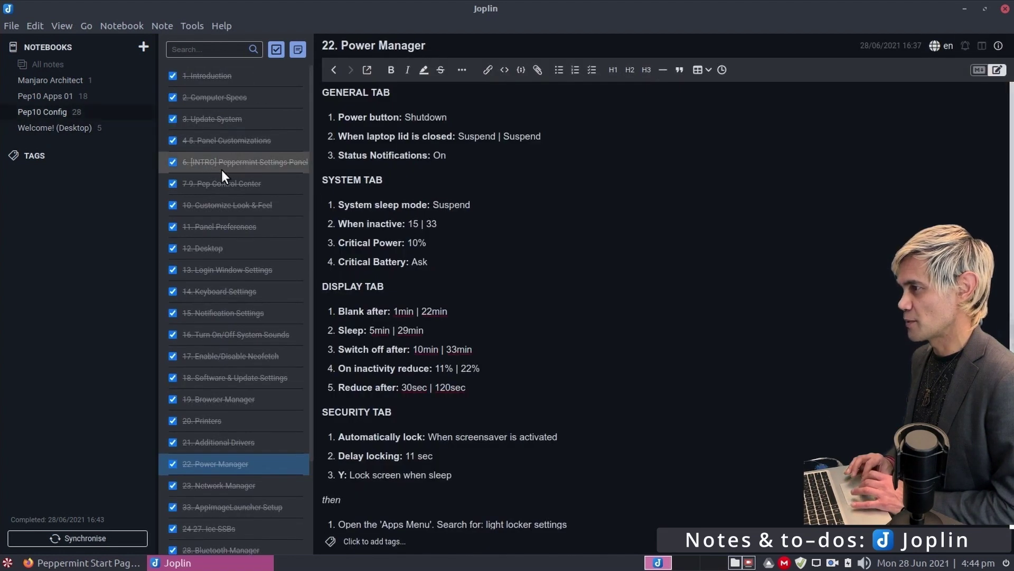
pyautogui.scroll(-3, 222, 174)
pyautogui.scroll(3, 223, 176)
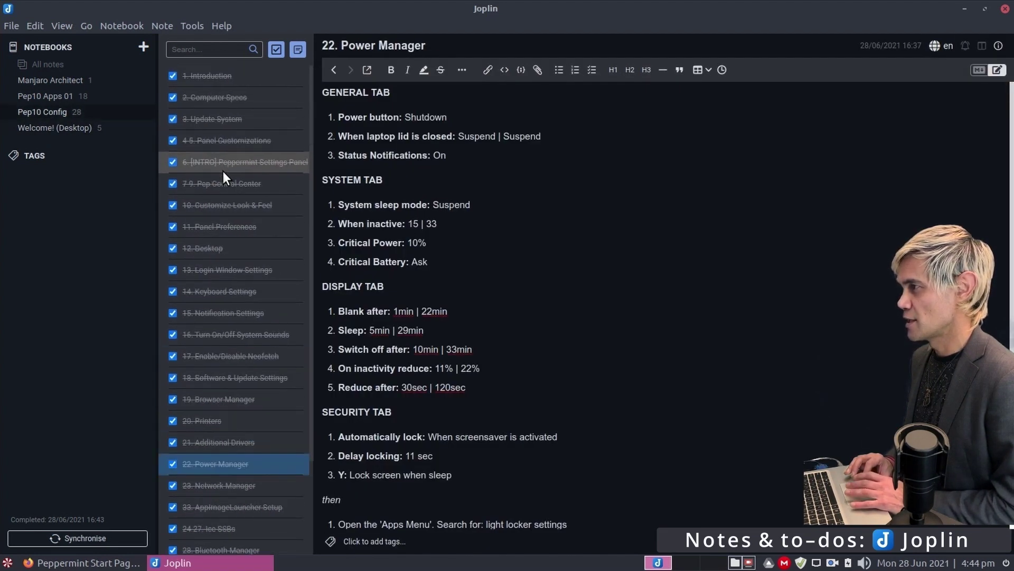
pyautogui.click(48, 96)
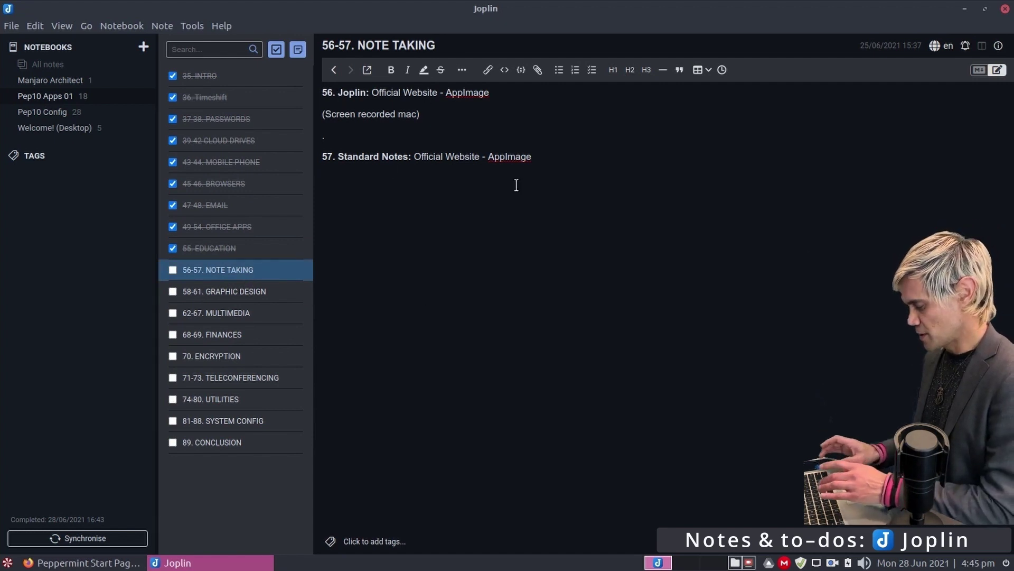
pyautogui.hotkey('ctrl', ',')
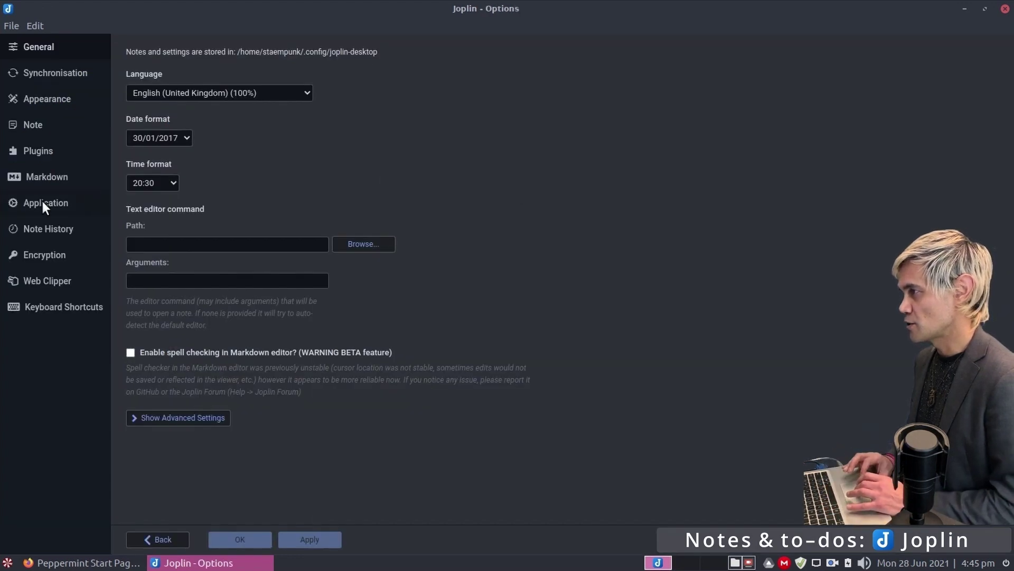
# - Enable Show tray icon in the Application settings, apply it, and go back to the notes
pyautogui.click(40, 204)
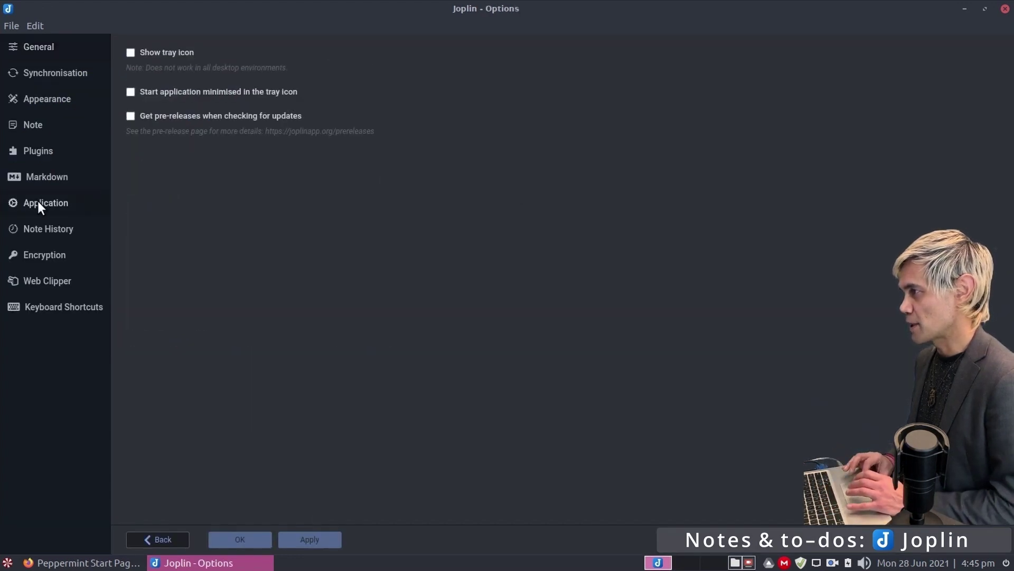
pyautogui.click(131, 53)
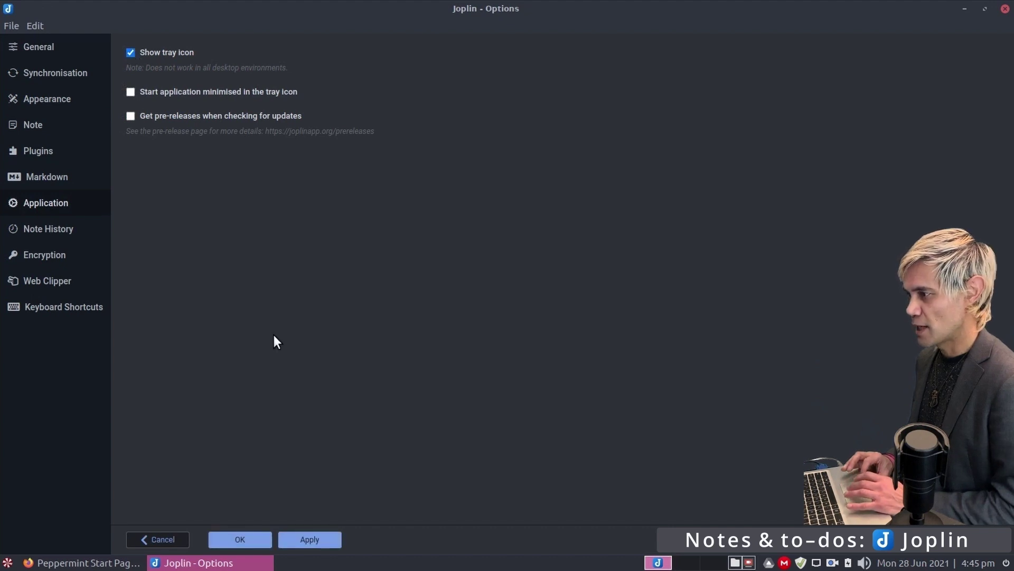
pyautogui.click(315, 542)
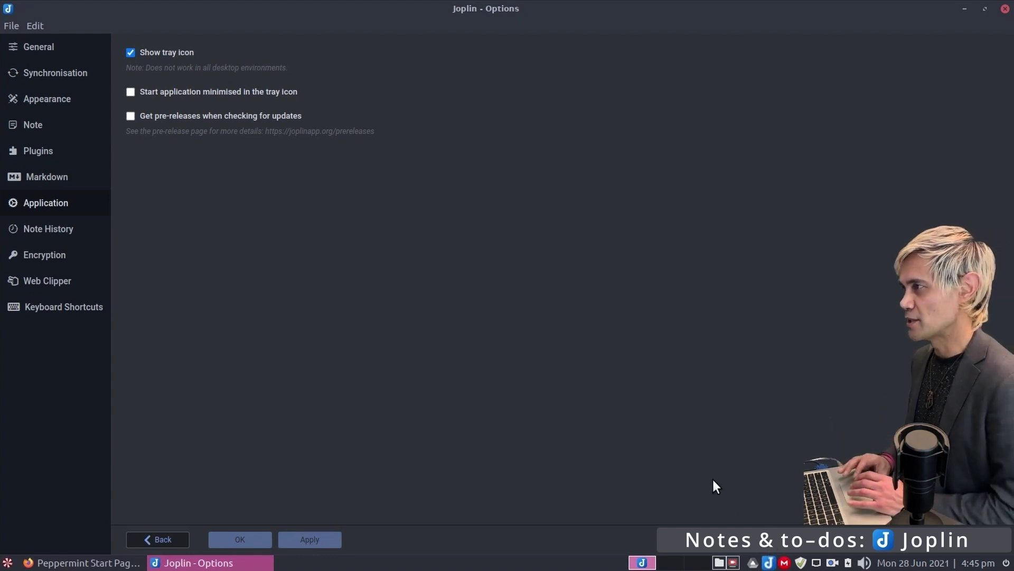
pyautogui.click(158, 538)
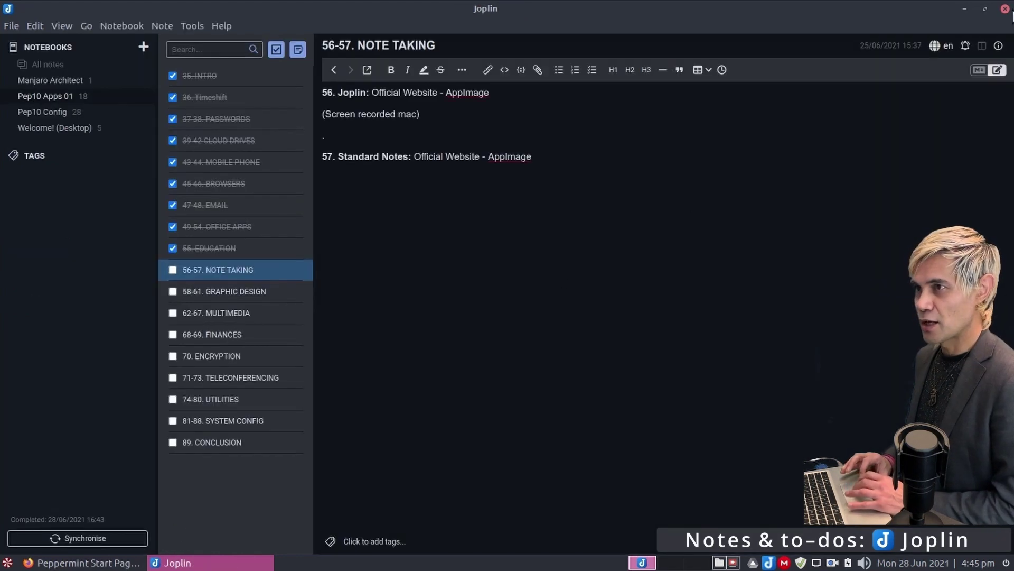
# - Close the Joplin window so it keeps running only in the system tray
pyautogui.click(1004, 9)
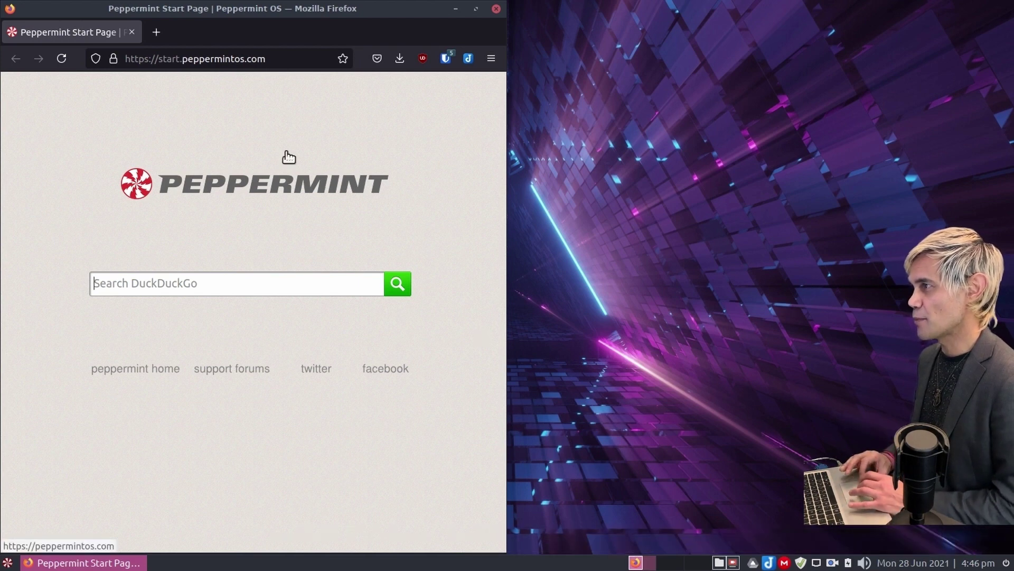
# - Search for 'standard notes', open the official site and download the Linux AppImage
pyautogui.click(276, 59)
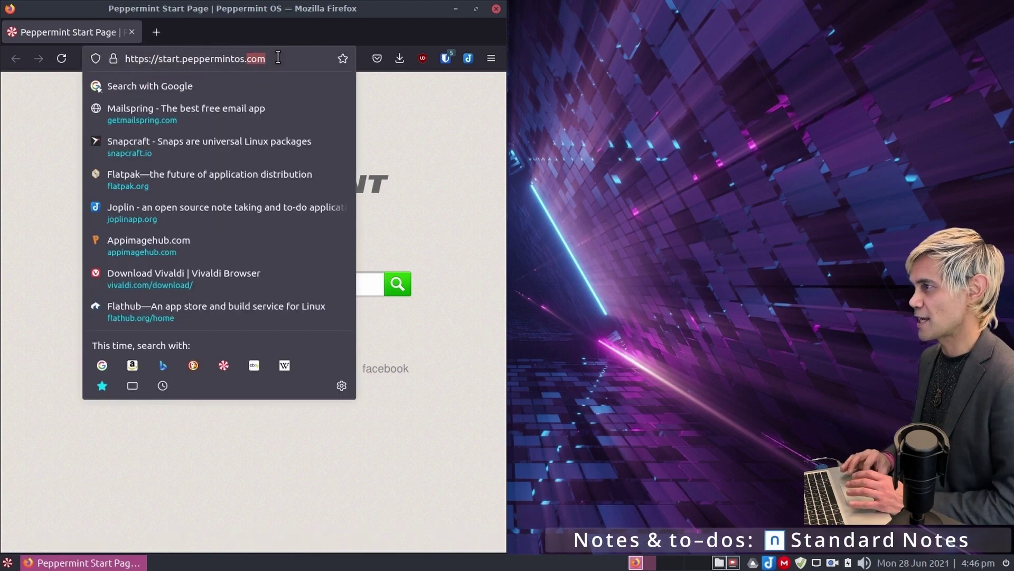
pyautogui.write('sta')
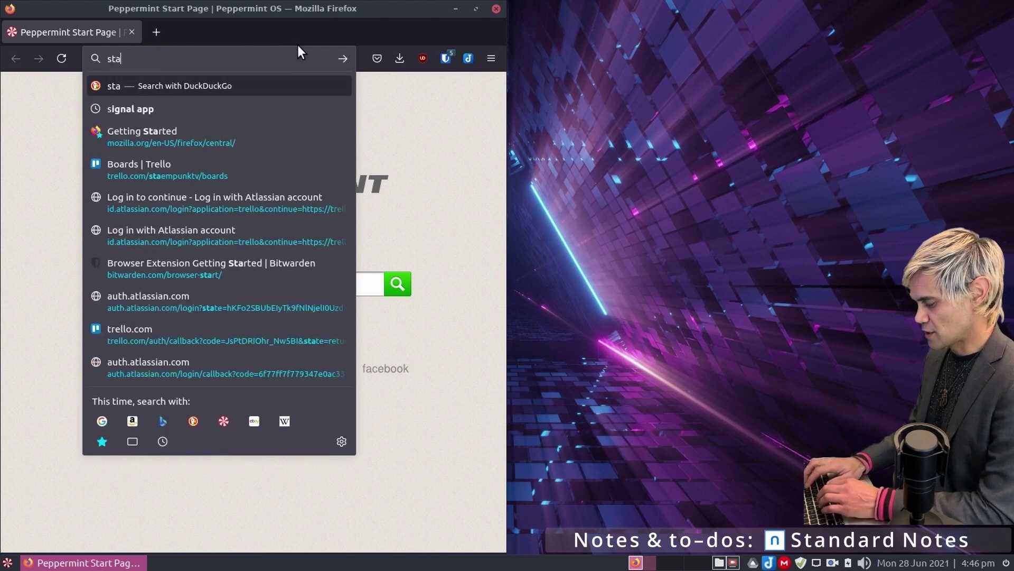
pyautogui.write('ndard notes')
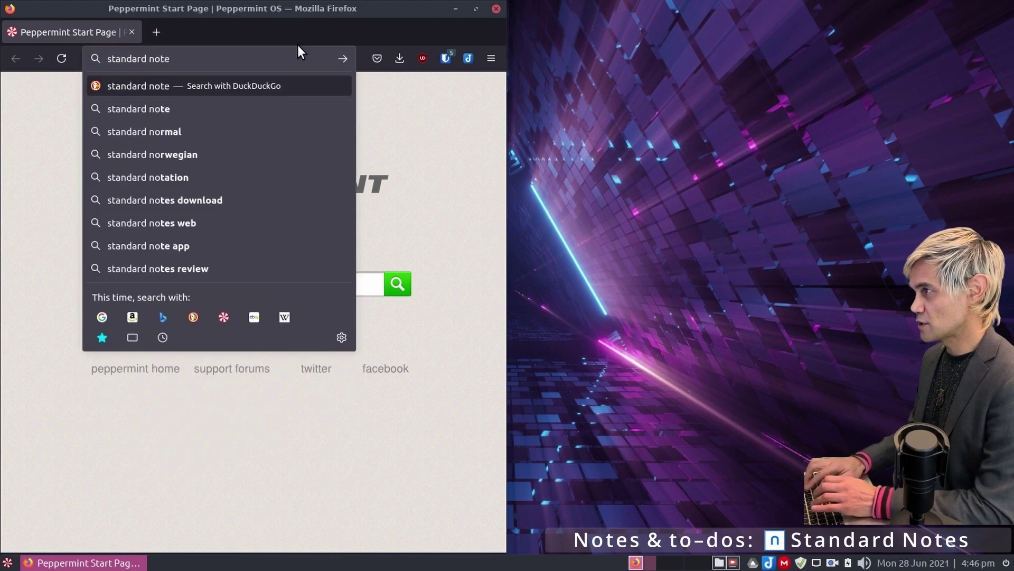
pyautogui.press('Return')
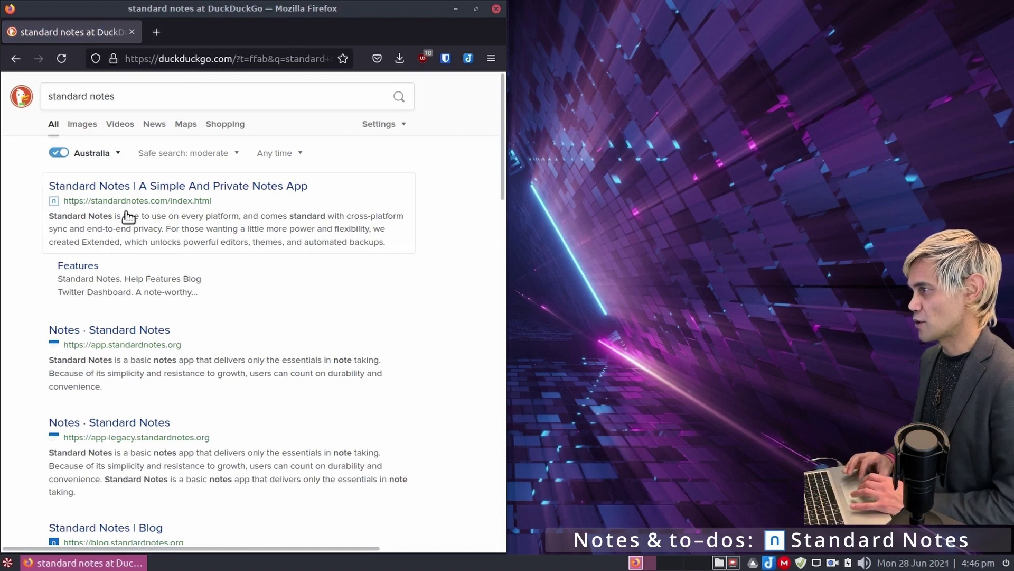
pyautogui.click(139, 188)
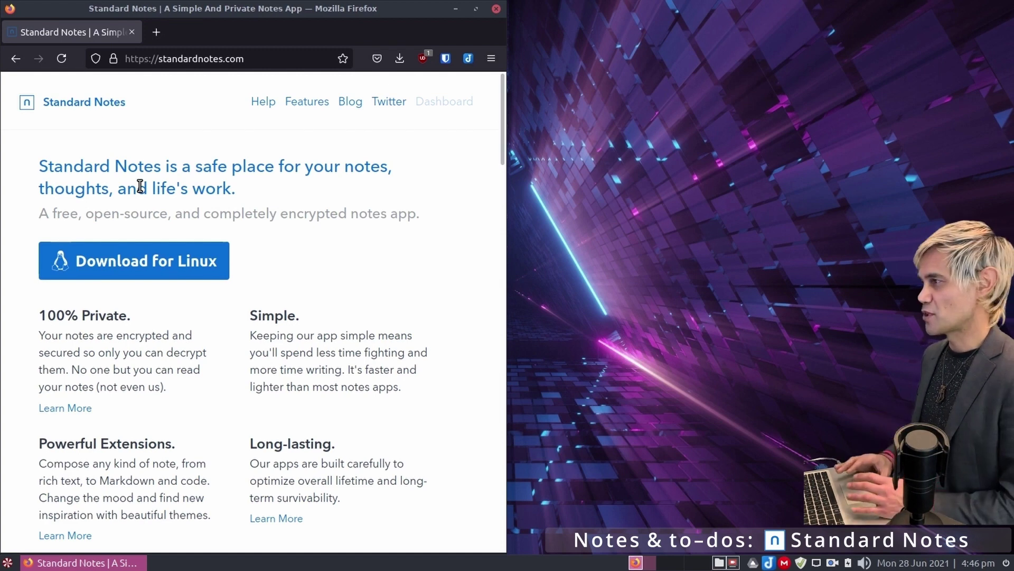
pyautogui.click(146, 256)
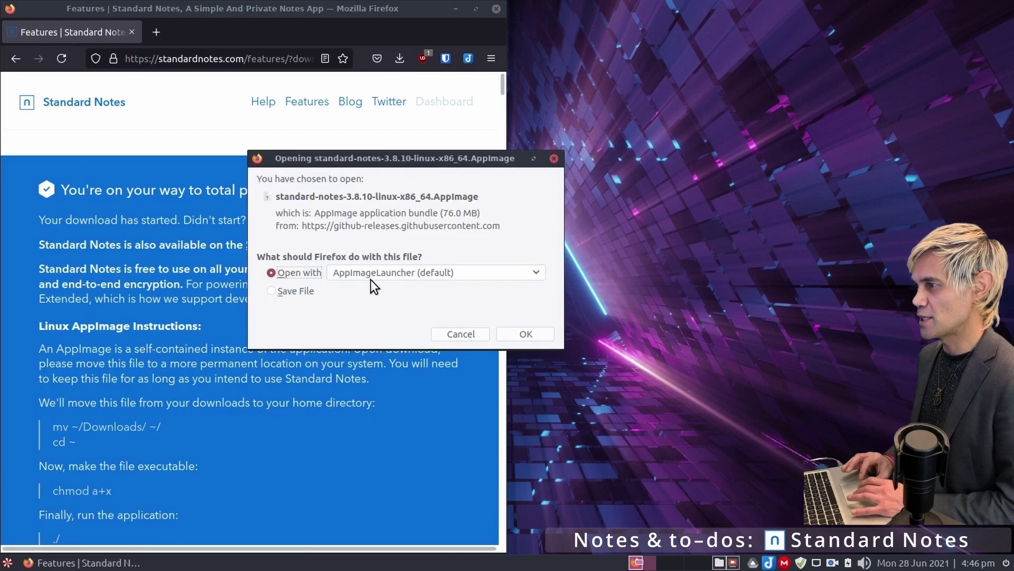
# - Open the AppImage with AppImageLauncher, integrate and run it, and close the Account panel
pyautogui.click(527, 330)
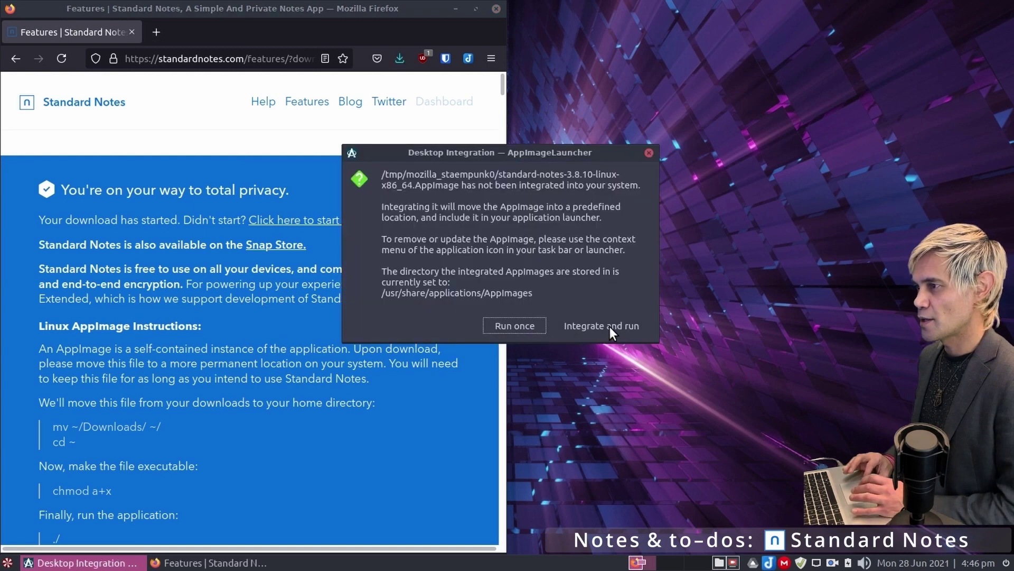
pyautogui.click(609, 326)
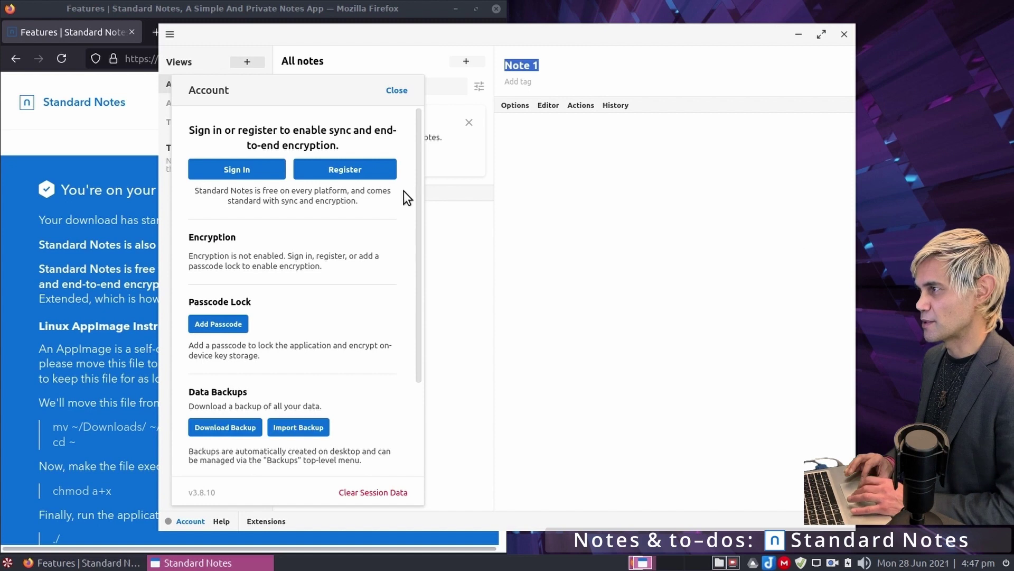
pyautogui.click(397, 91)
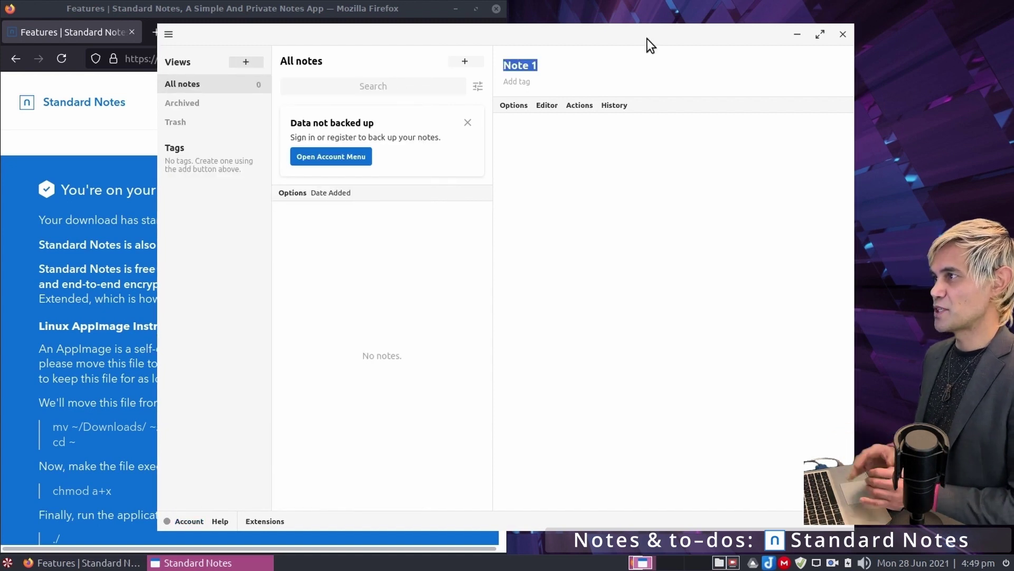
pyautogui.click(122, 177)
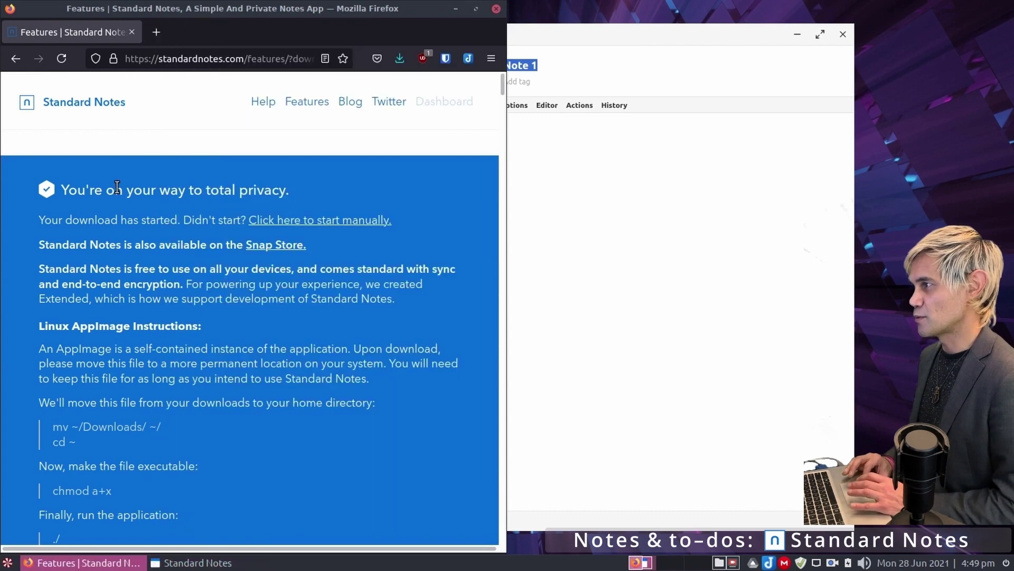
# - Scroll the Standard Notes features page, close the Standard Notes app, and minimise Firefox
pyautogui.scroll(-3, 324, 264)
pyautogui.scroll(-10, 324, 264)
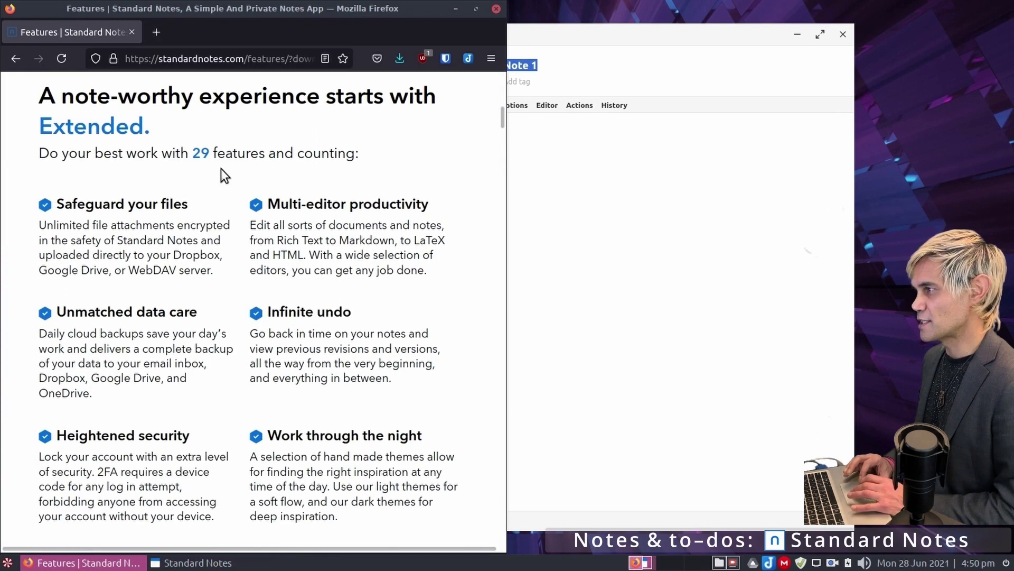
pyautogui.scroll(-1, 221, 169)
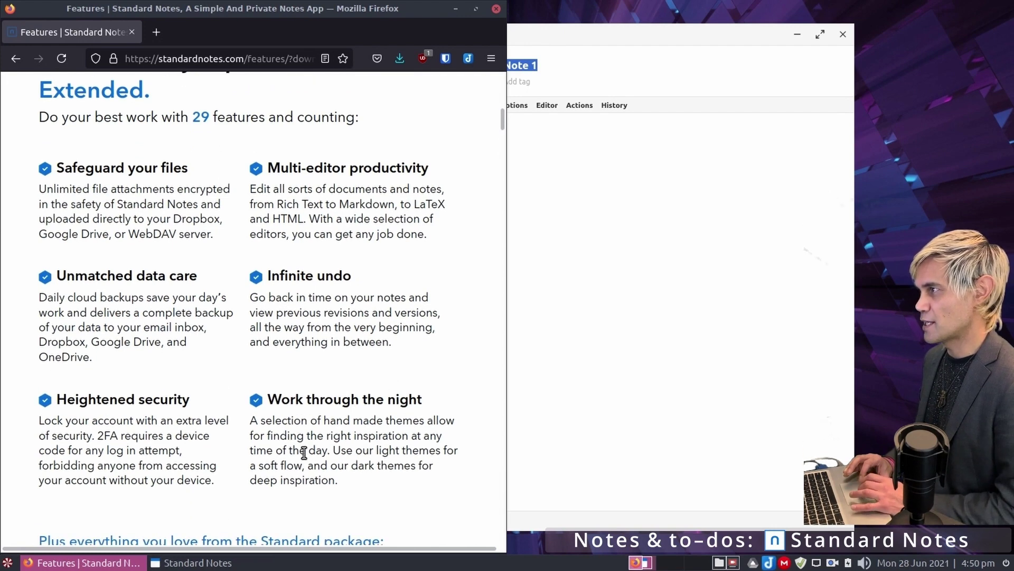
pyautogui.scroll(-10, 346, 353)
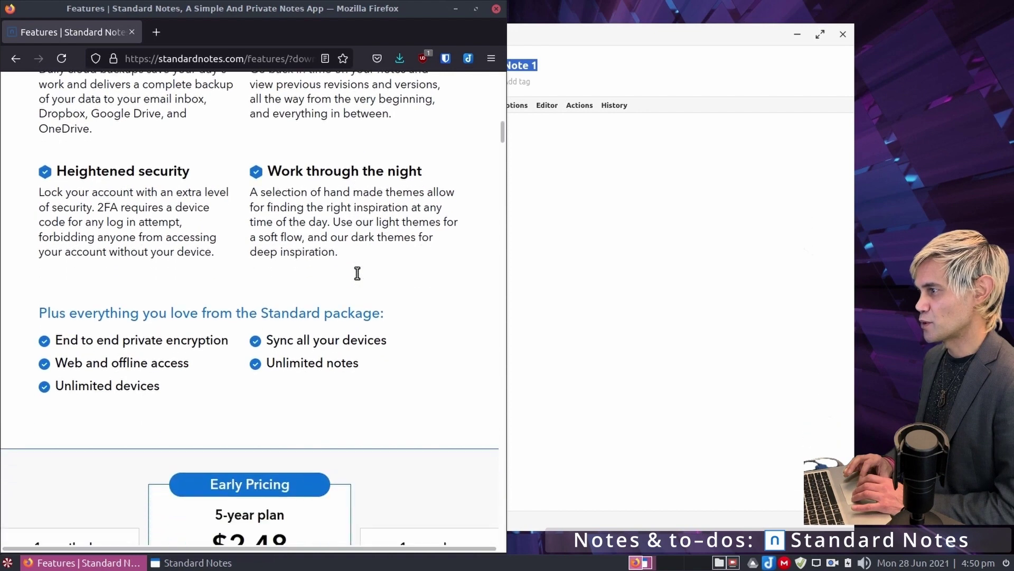
pyautogui.scroll(-1, 357, 273)
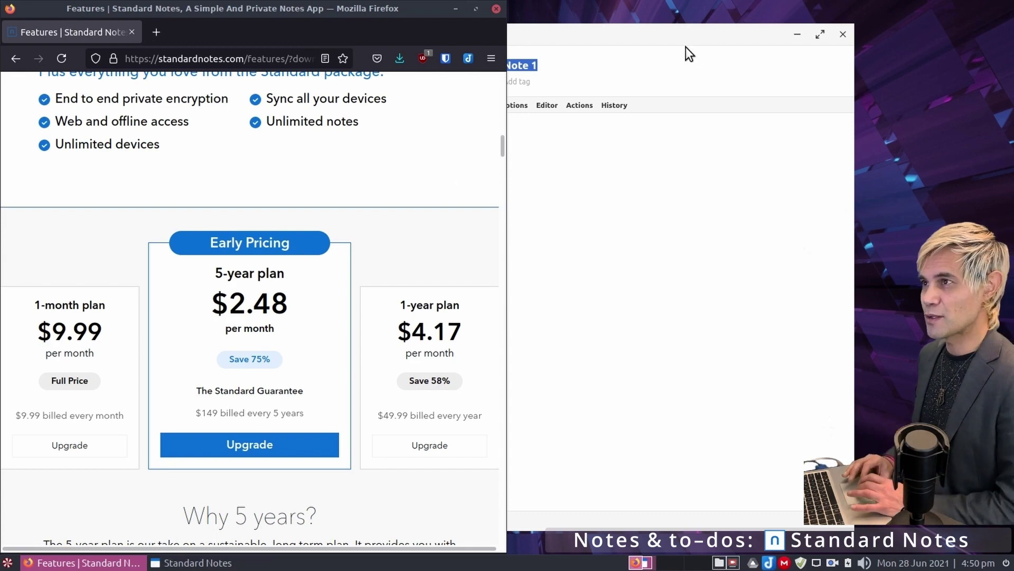
pyautogui.click(843, 37)
pyautogui.click(843, 35)
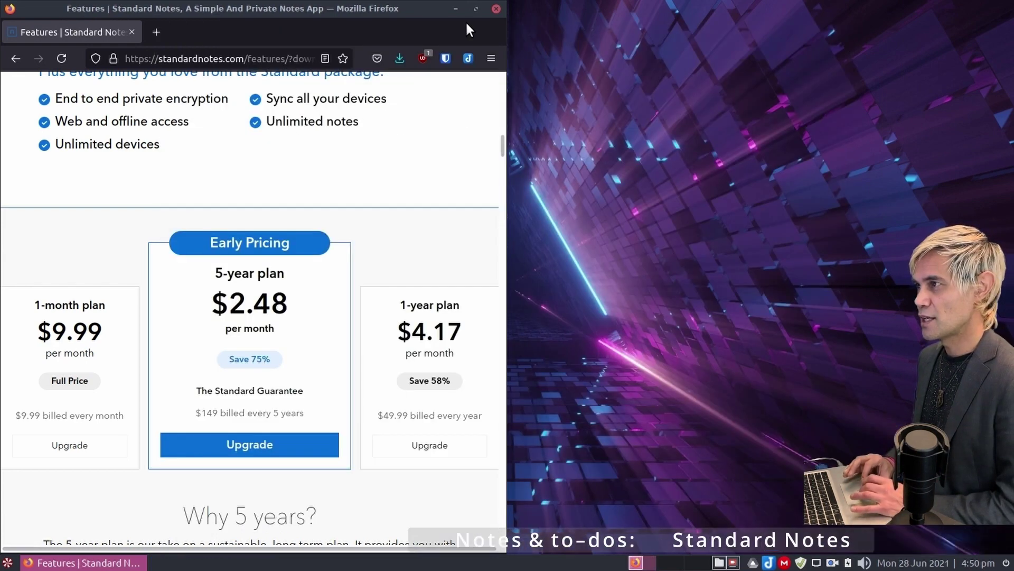
pyautogui.click(455, 8)
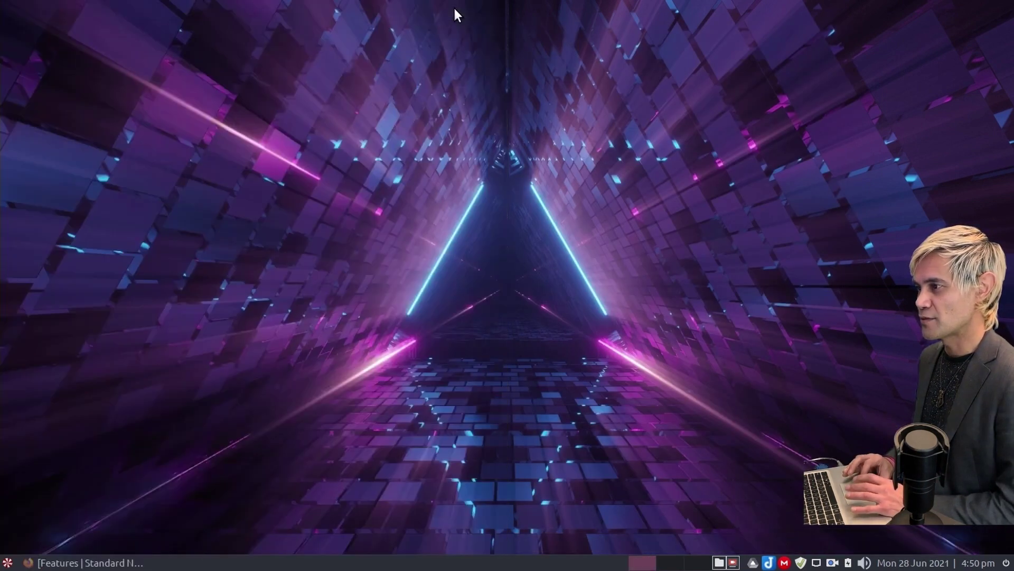
# - Restore Joplin from the tray, tick the 56-57. NOTE TAKING to-do, and quit Joplin
pyautogui.click(768, 563)
pyautogui.click(809, 520)
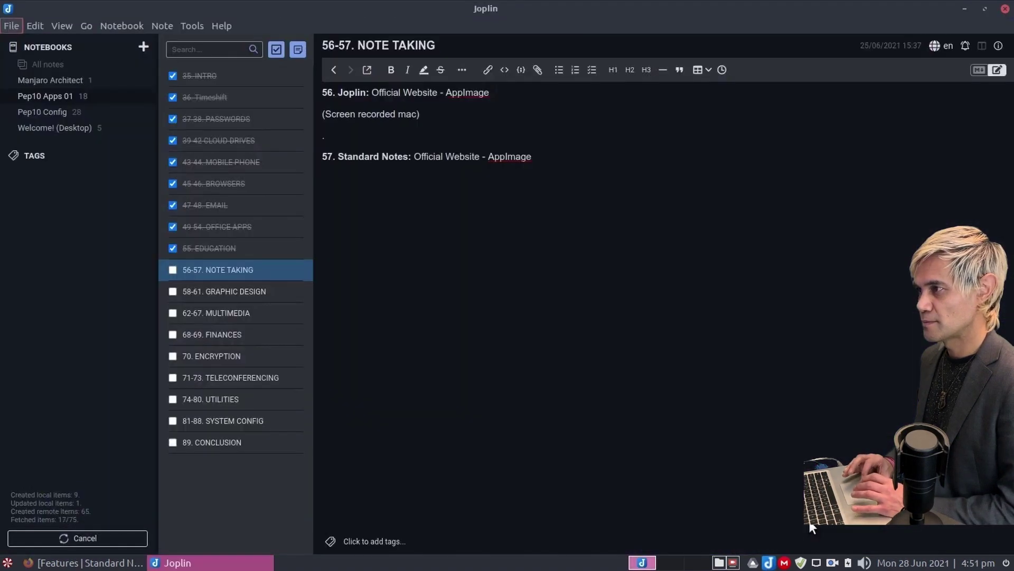
pyautogui.click(172, 271)
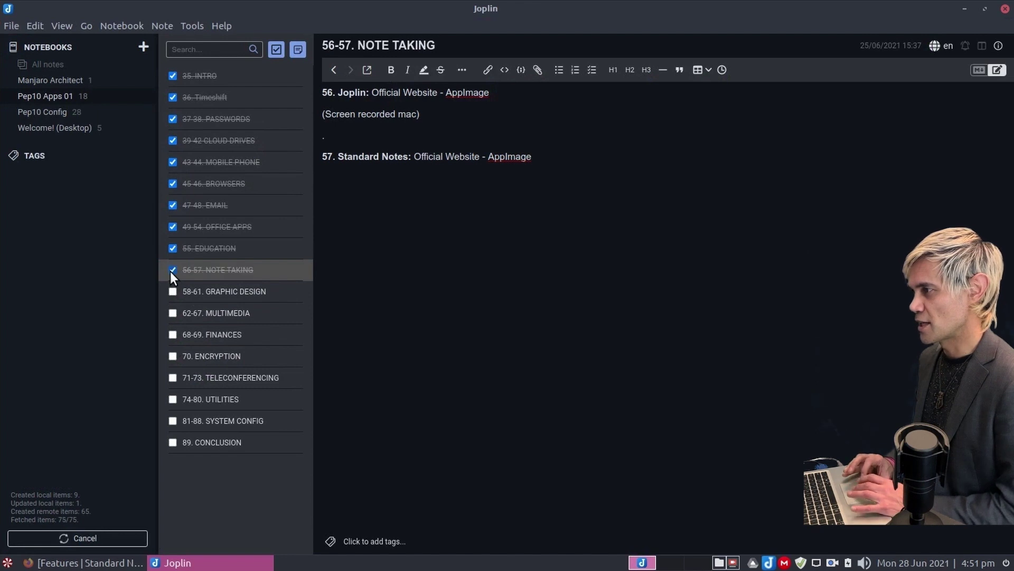
pyautogui.rightClick(769, 564)
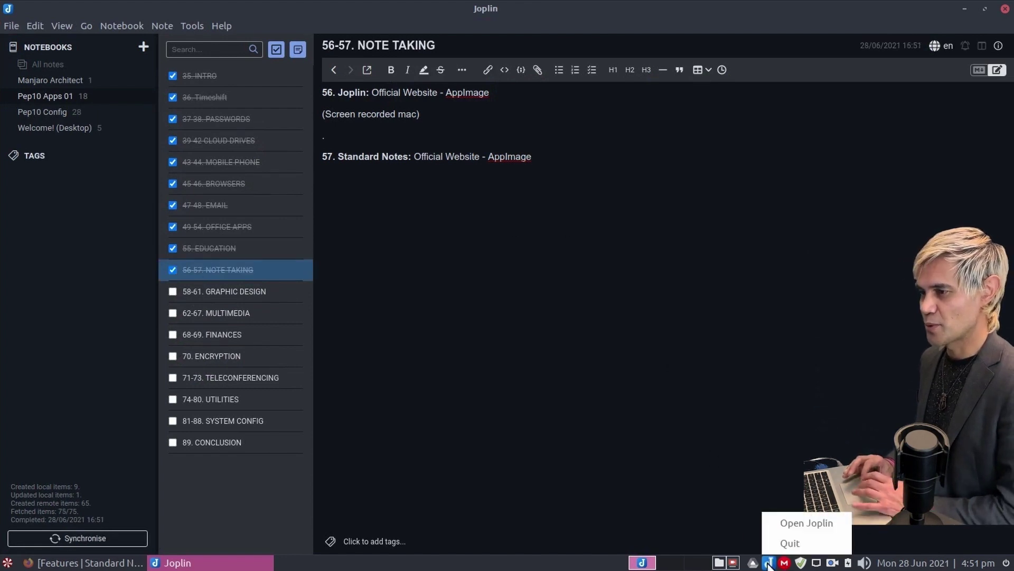
pyautogui.click(801, 542)
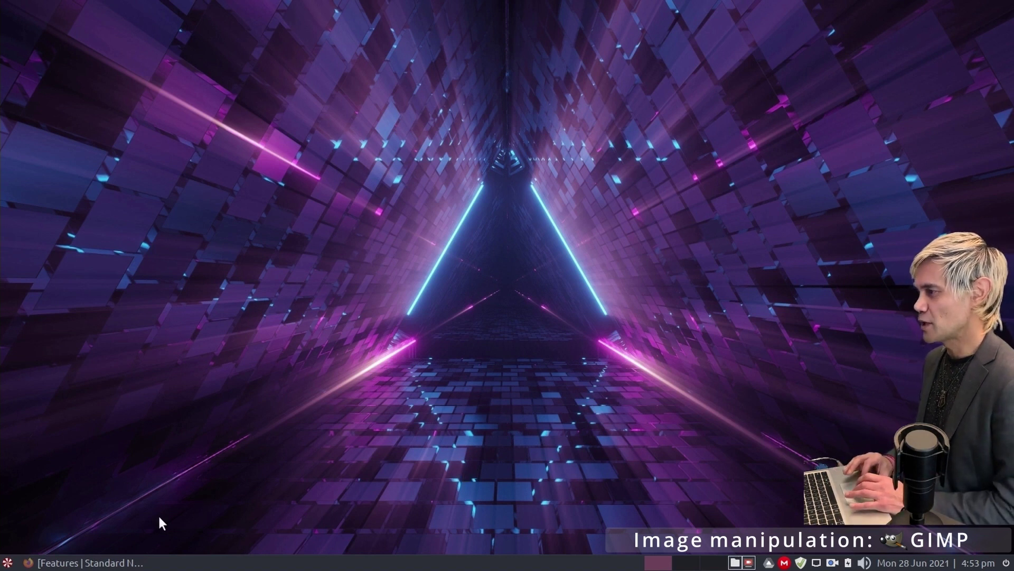
# - Restore Firefox and load flathub.org
pyautogui.click(84, 562)
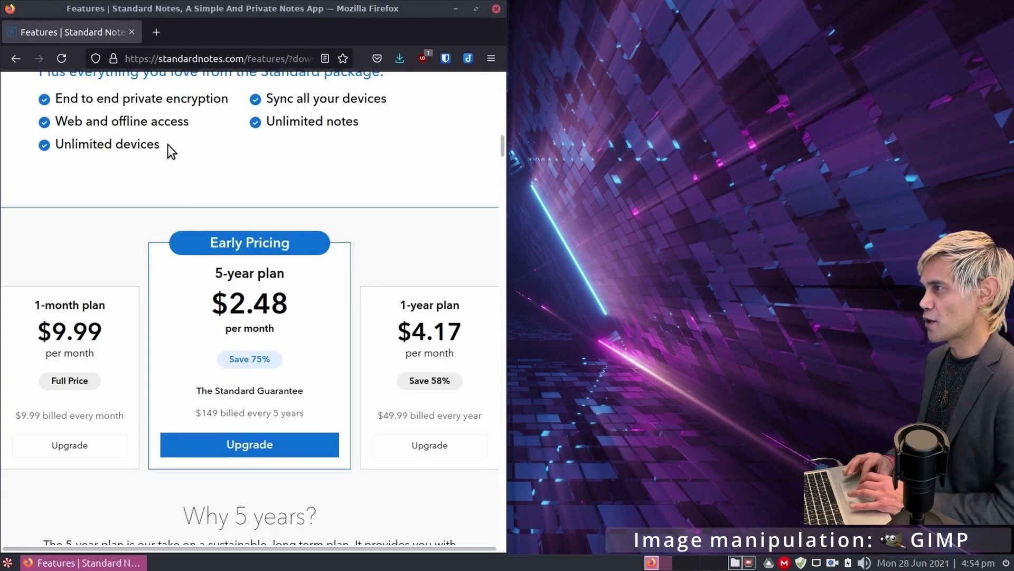
pyautogui.click(221, 58)
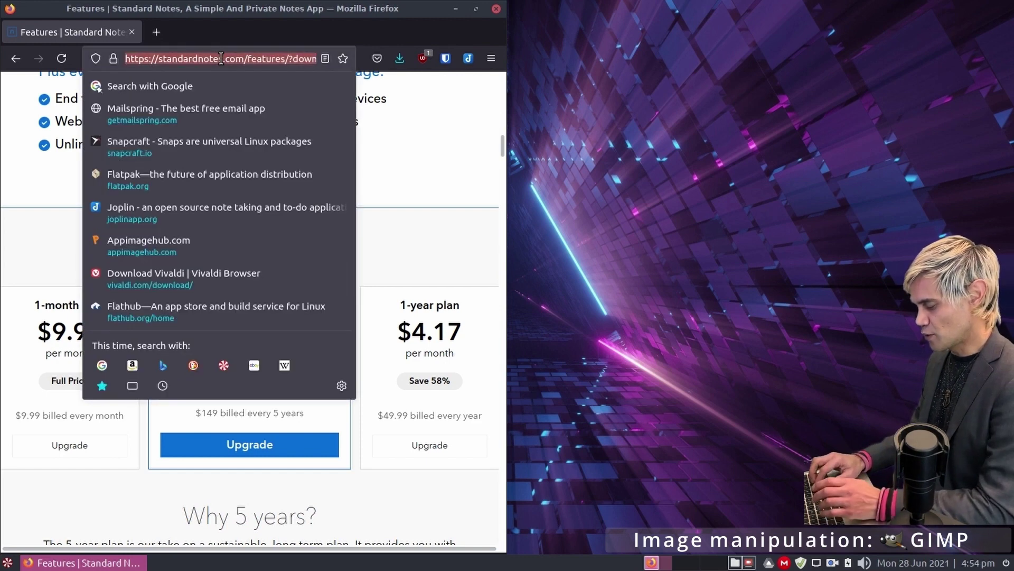
pyautogui.write('flathub')
pyautogui.write('.org')
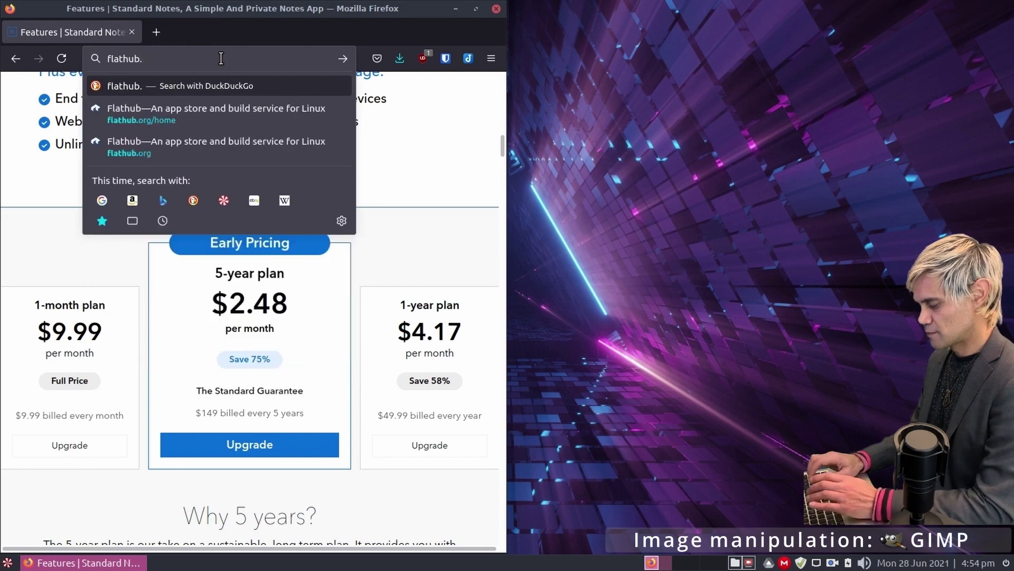
pyautogui.press('Return')
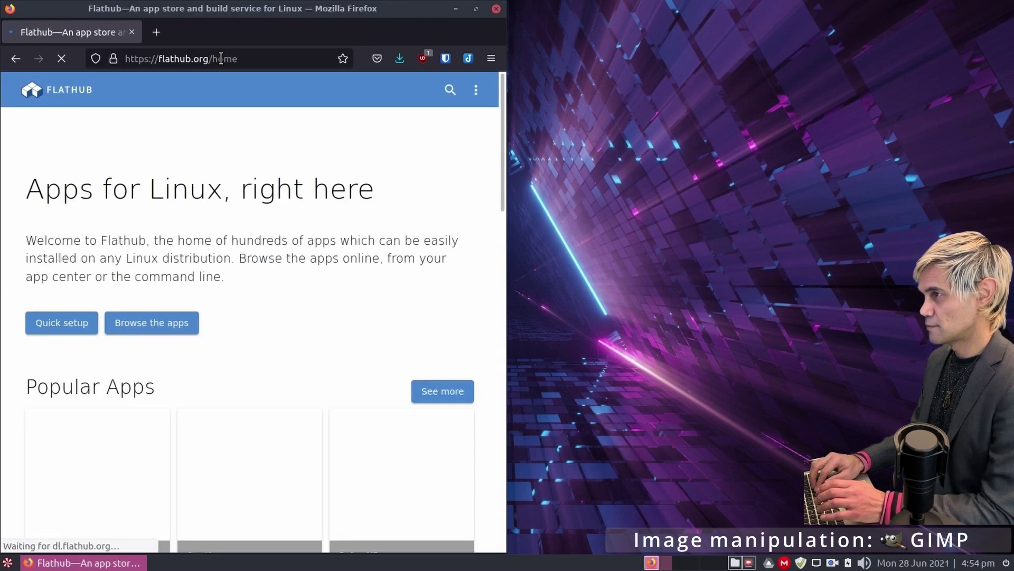
# - Search Flathub for gimp, open the GIMP page and scroll to the command-line instructions
pyautogui.click(450, 91)
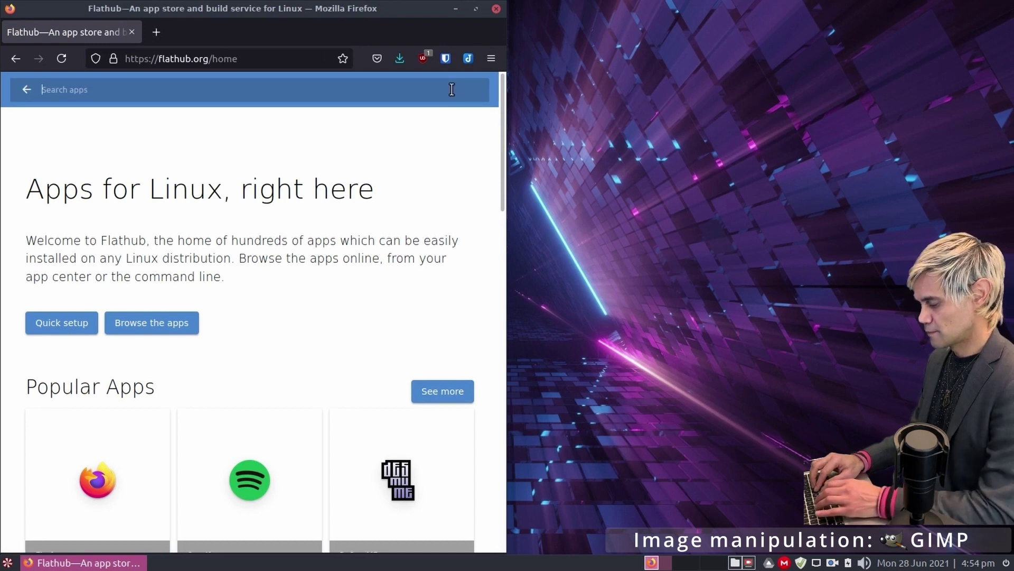
pyautogui.write('gimp')
pyautogui.press('Return')
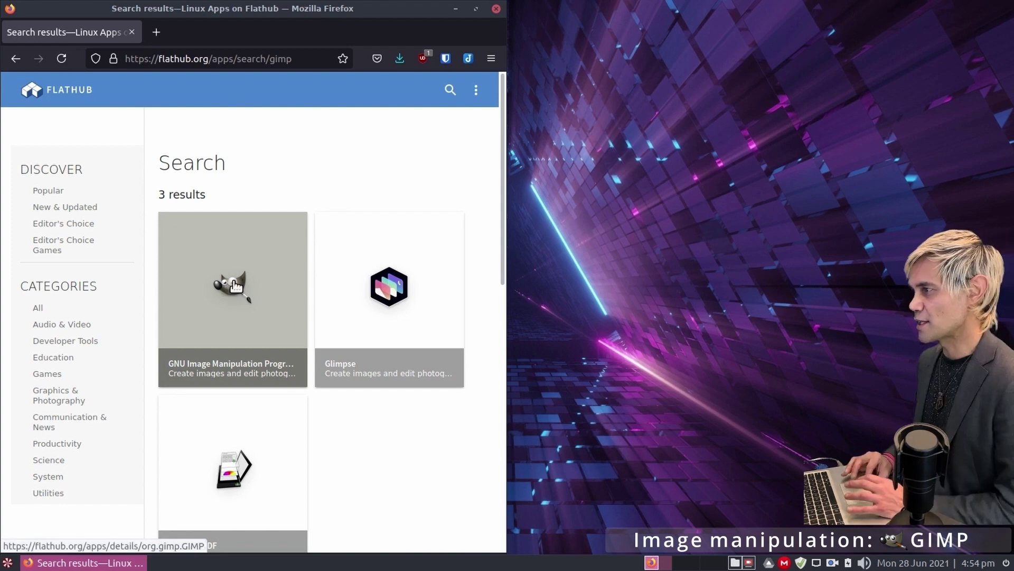
pyautogui.click(236, 286)
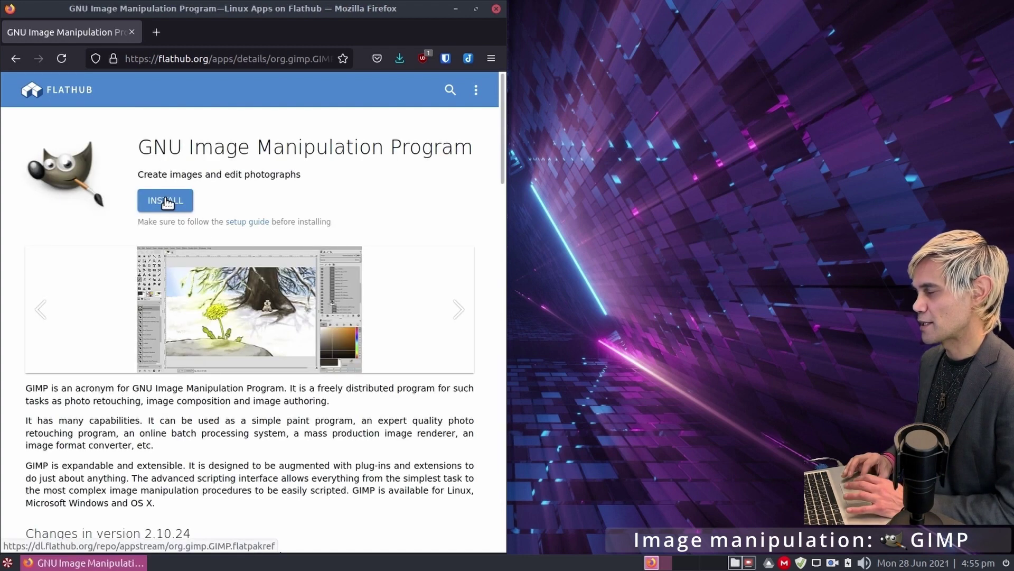
pyautogui.scroll(-3, 444, 320)
pyautogui.scroll(-15, 443, 316)
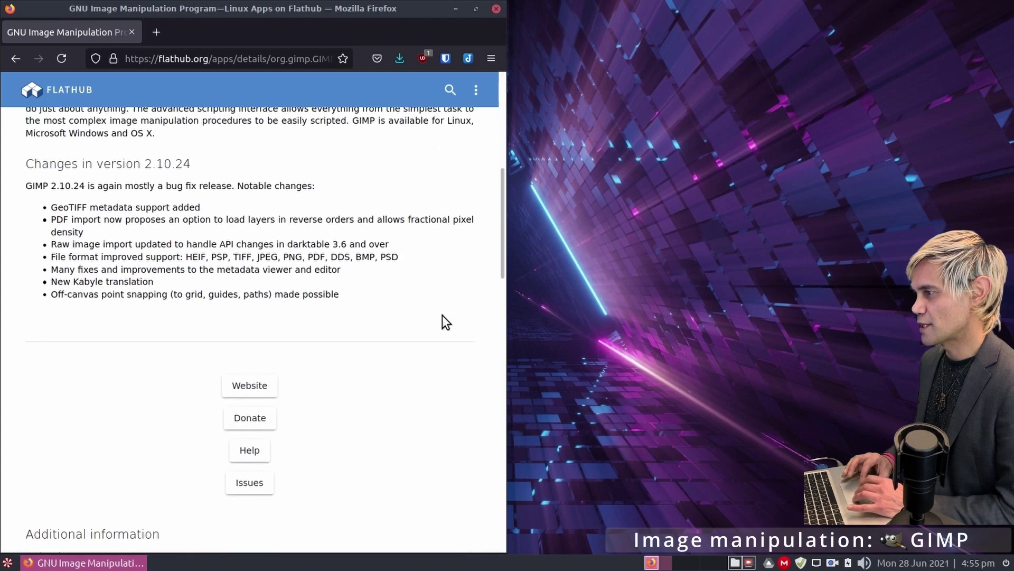
pyautogui.scroll(-1, 442, 318)
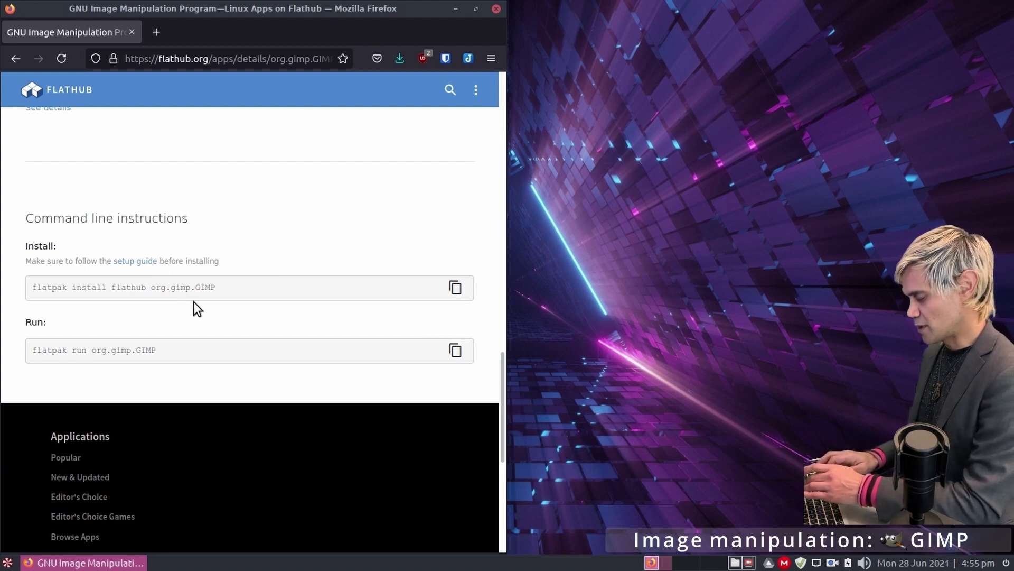
# - Open a terminal on the right half and paste the GIMP flatpak install command
pyautogui.hotkey('ctrl', 'alt', 't')
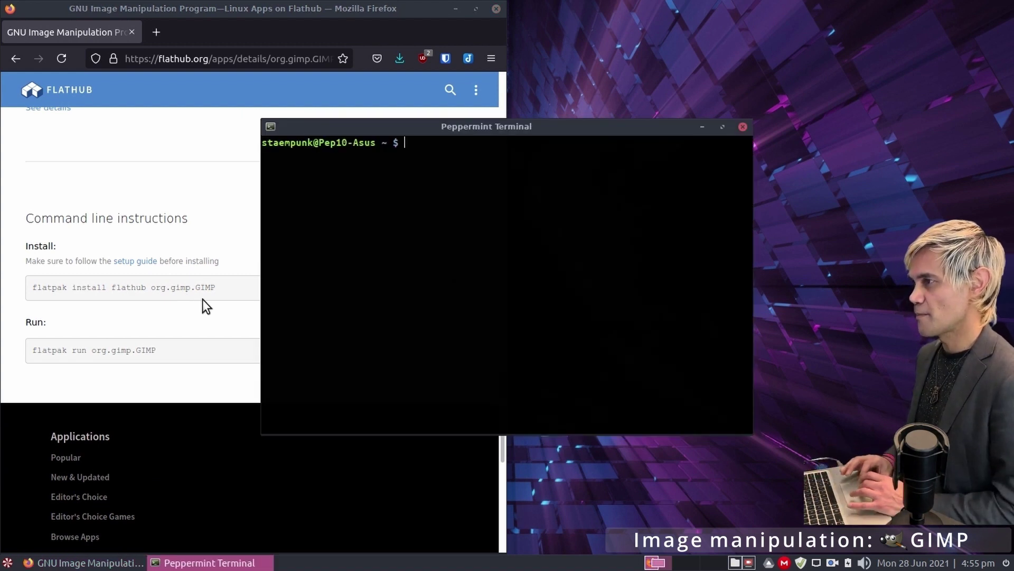
pyautogui.moveTo(372, 127); pyautogui.dragTo(1009, 252)
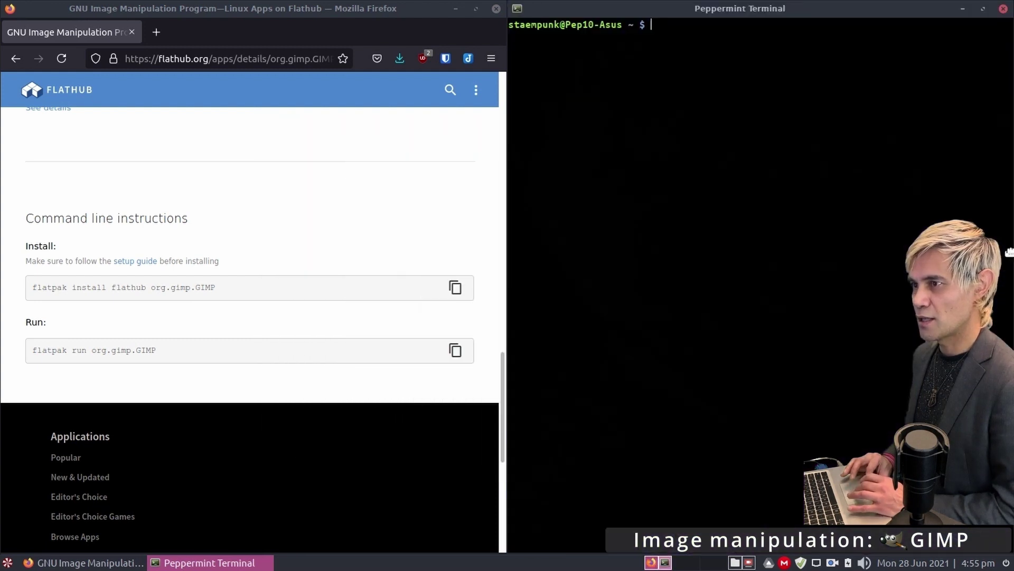
pyautogui.click(456, 288)
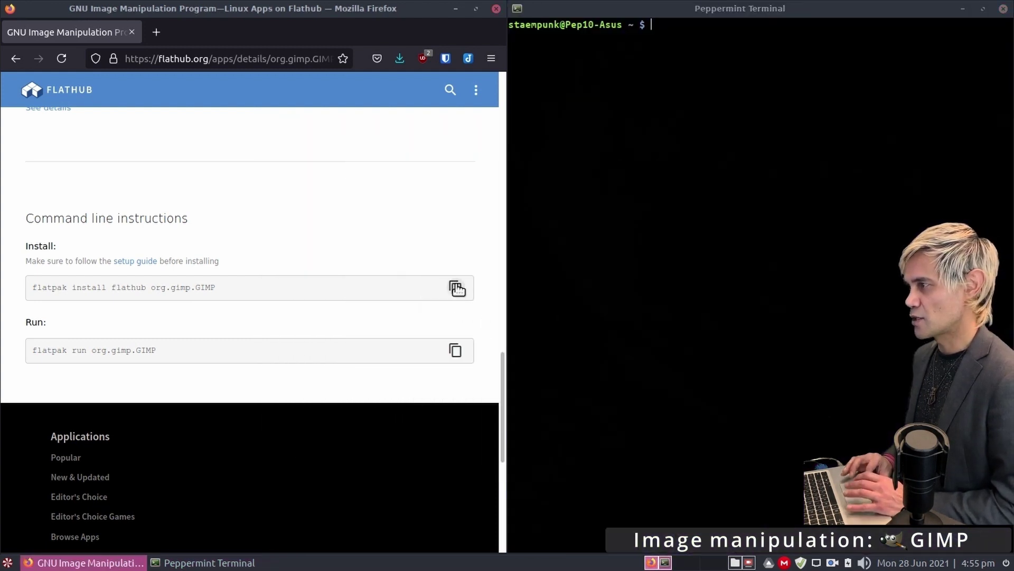
pyautogui.click(741, 97)
pyautogui.rightClick(738, 97)
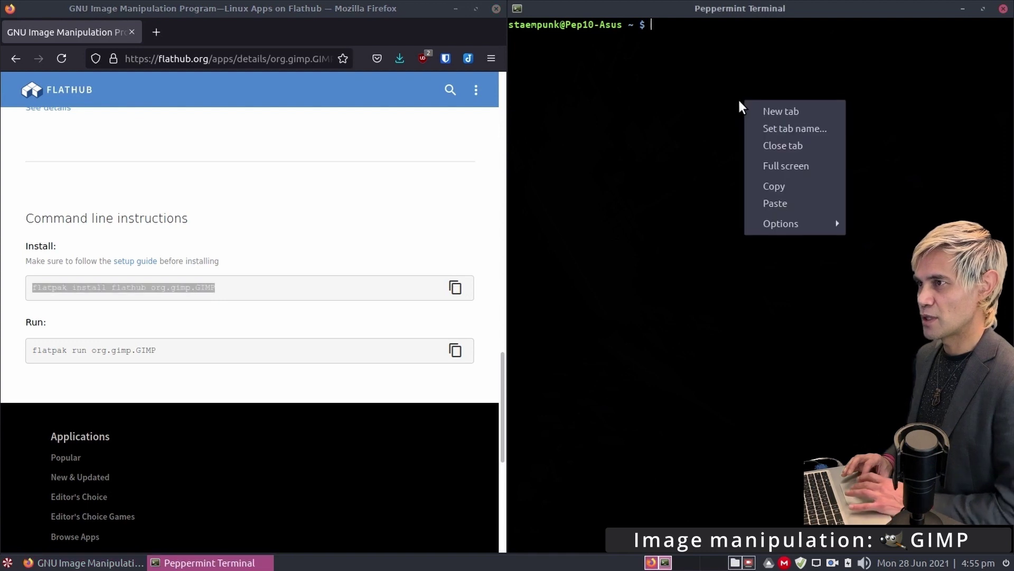
pyautogui.click(815, 204)
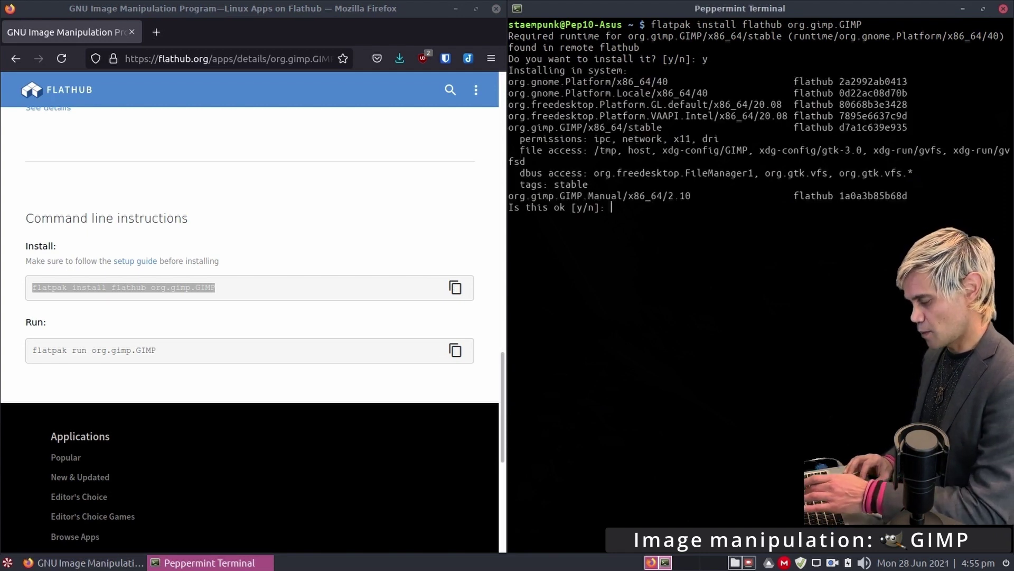
# - Confirm the install with y, then minimise the terminal once GIMP is installed
pyautogui.write('y')
pyautogui.press('Return')
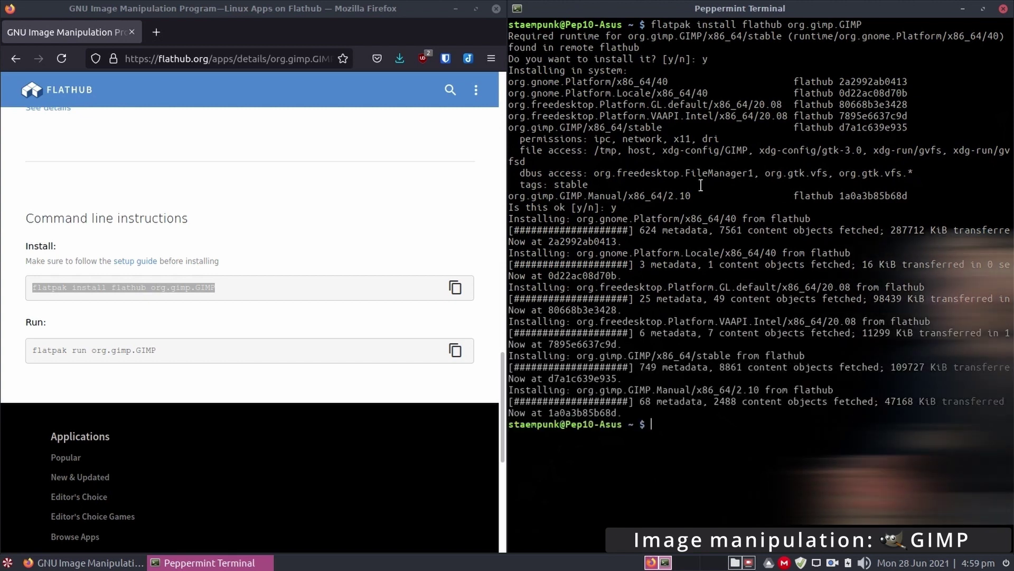
pyautogui.click(963, 7)
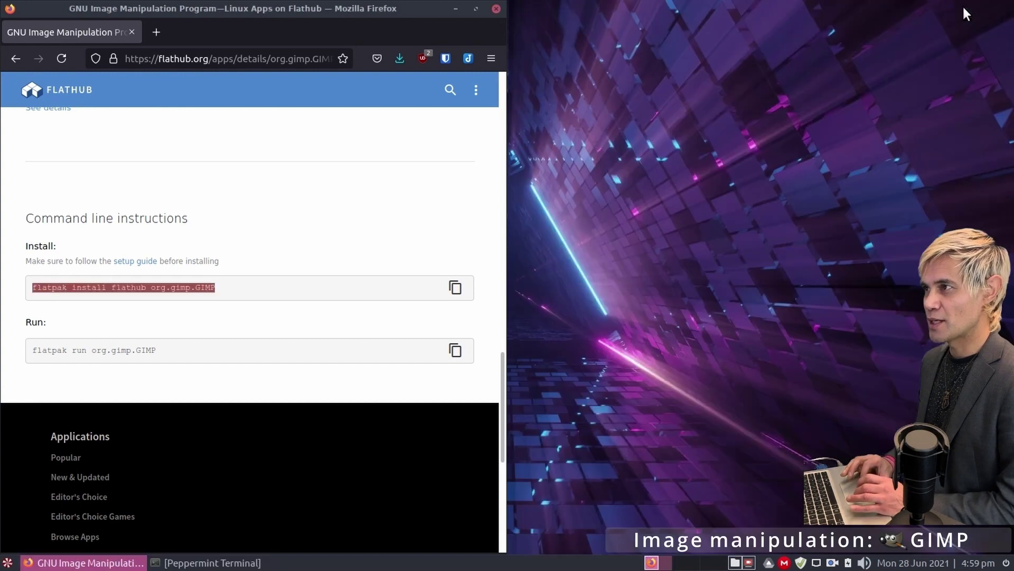
# - With Firefox minimized, pin GIMP to the application menu favourites, then launch GIMP 2.10 maximized
pyautogui.click(457, 8)
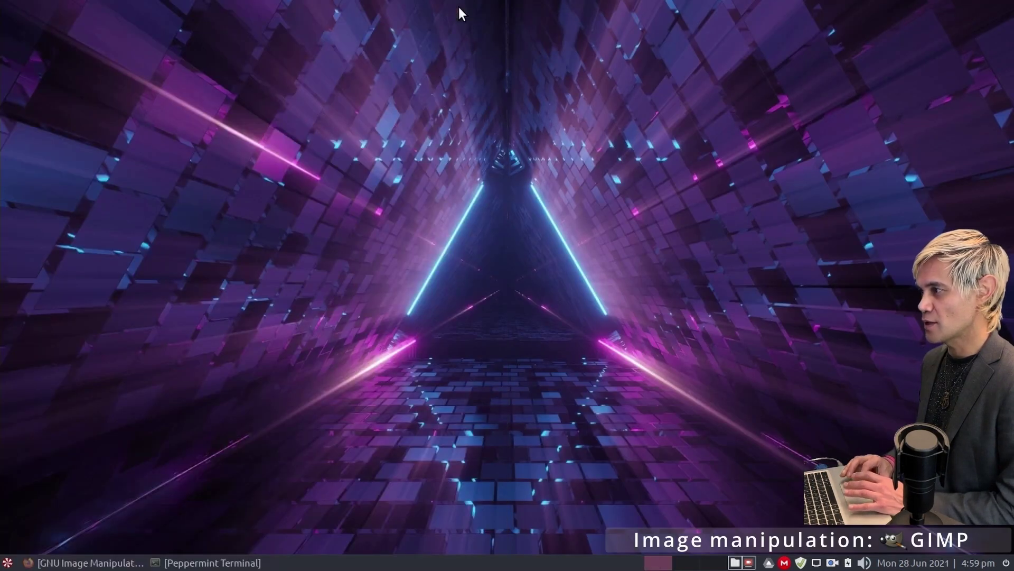
pyautogui.click(7, 562)
pyautogui.write('gimp')
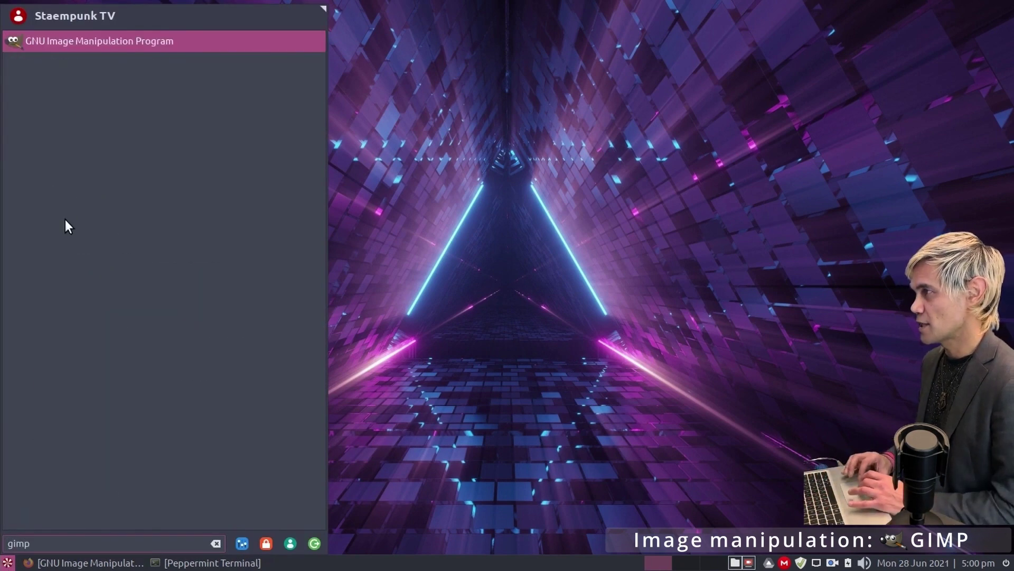
pyautogui.rightClick(109, 40)
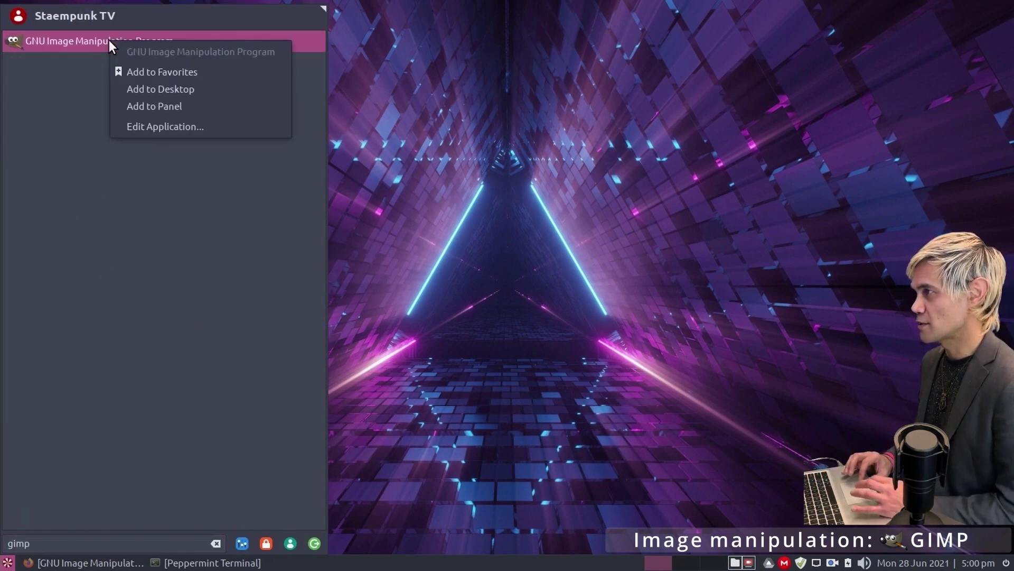
pyautogui.click(156, 71)
pyautogui.click(197, 411)
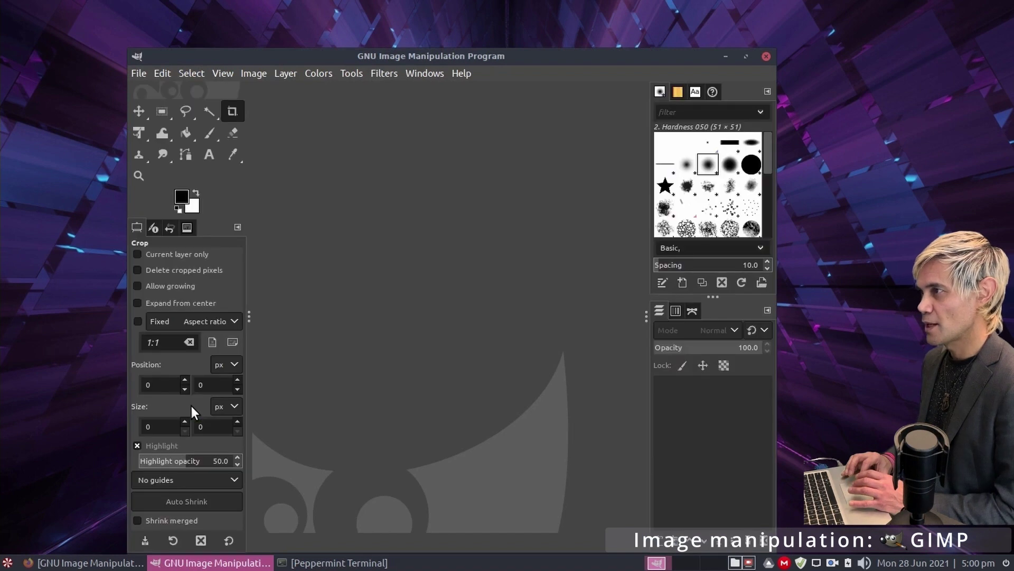
pyautogui.doubleClick(552, 55)
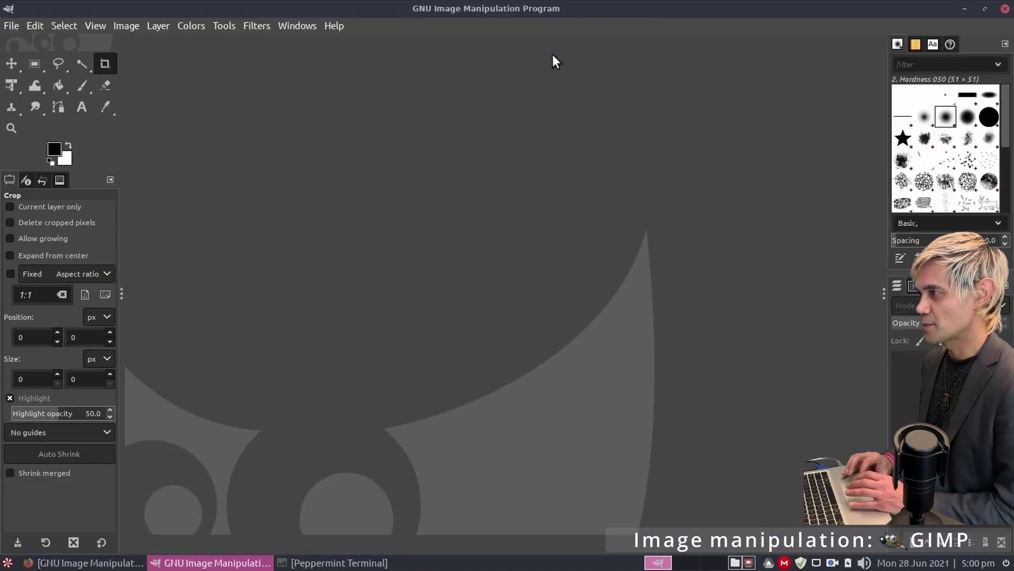
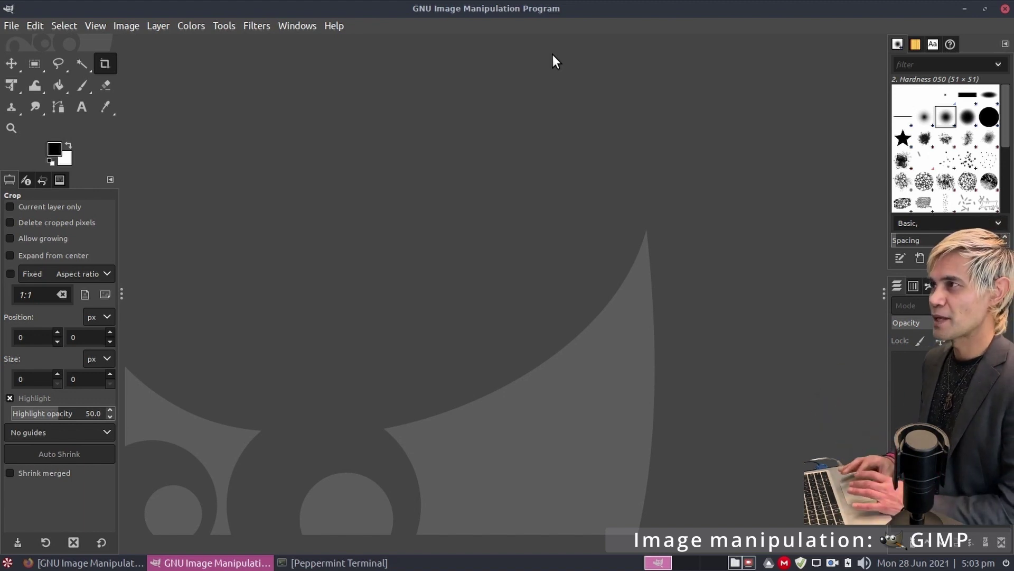
# - Close GIMP and search for 'photogimp' from Firefox's address bar
pyautogui.click(1005, 9)
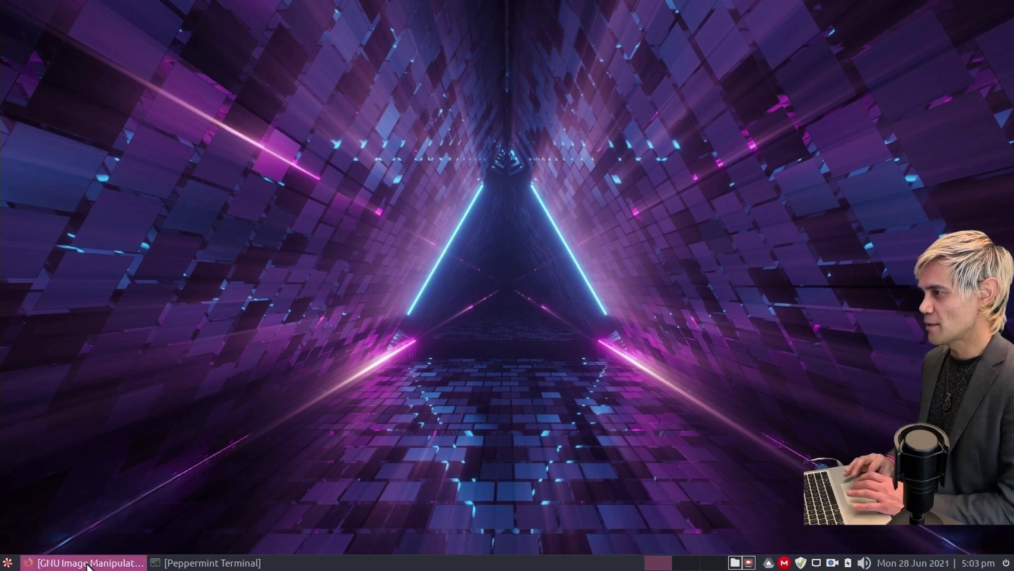
pyautogui.click(87, 564)
pyautogui.click(200, 249)
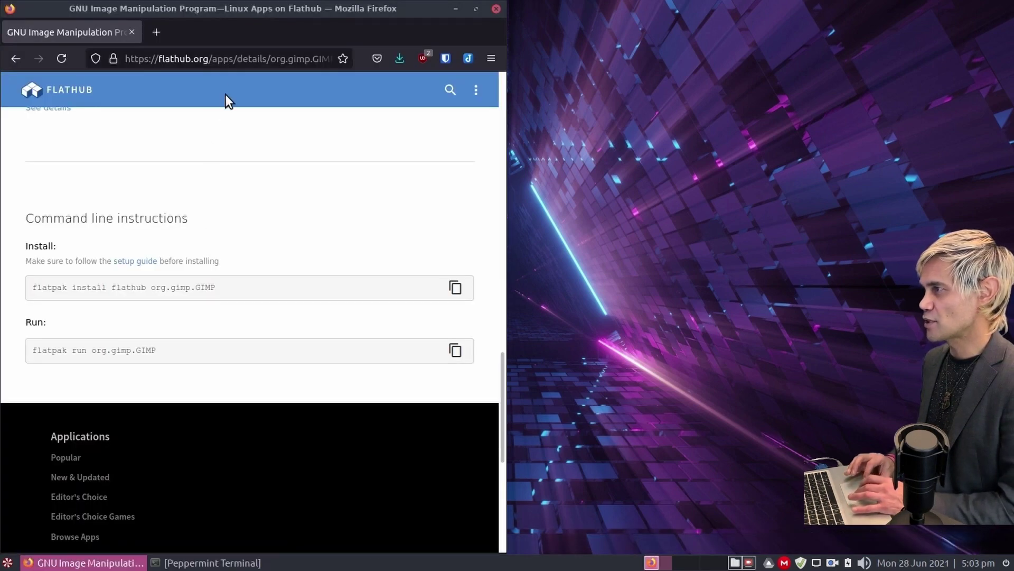
pyautogui.click(243, 59)
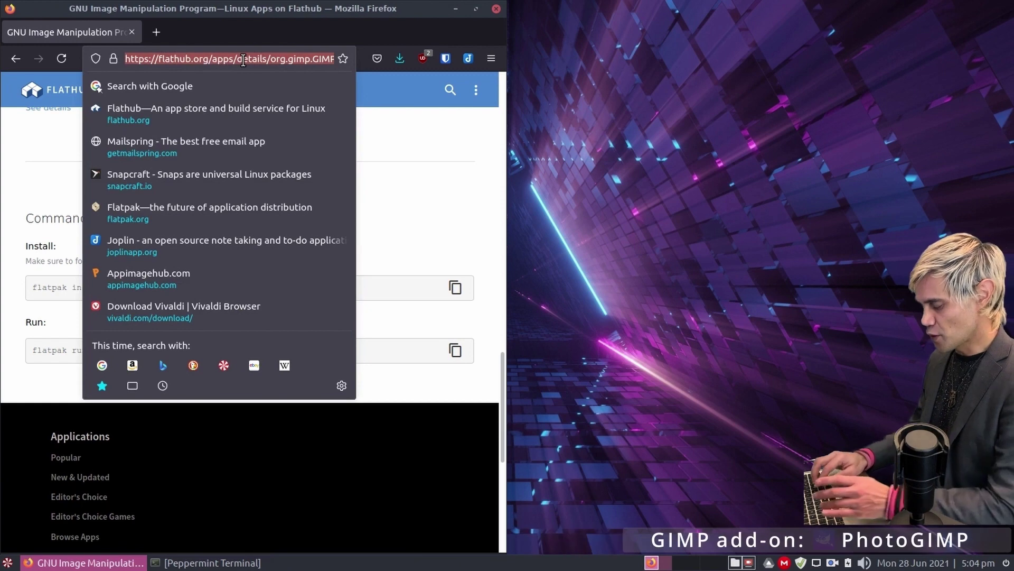
pyautogui.write('photogi')
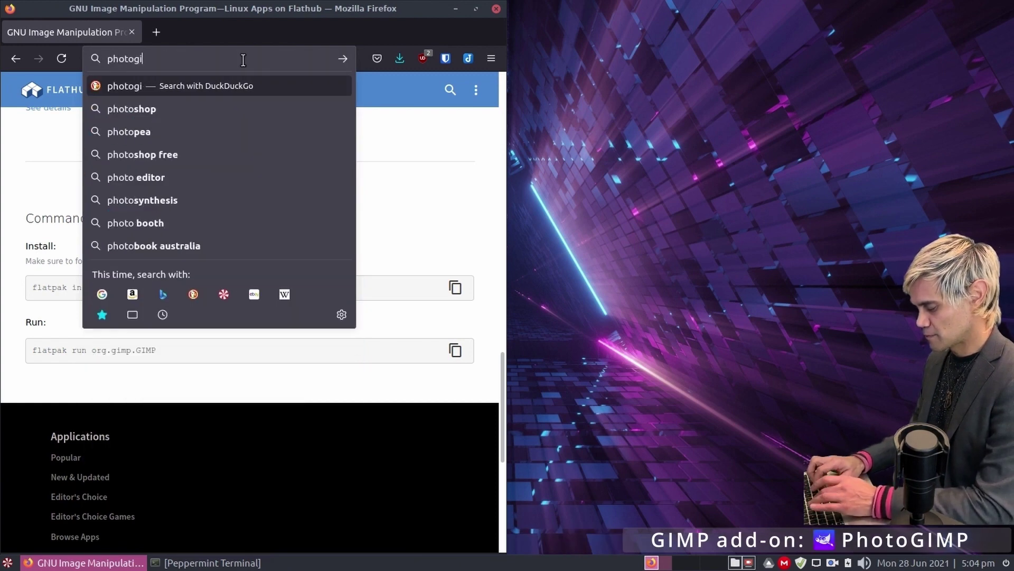
pyautogui.write('mp')
pyautogui.press('Return')
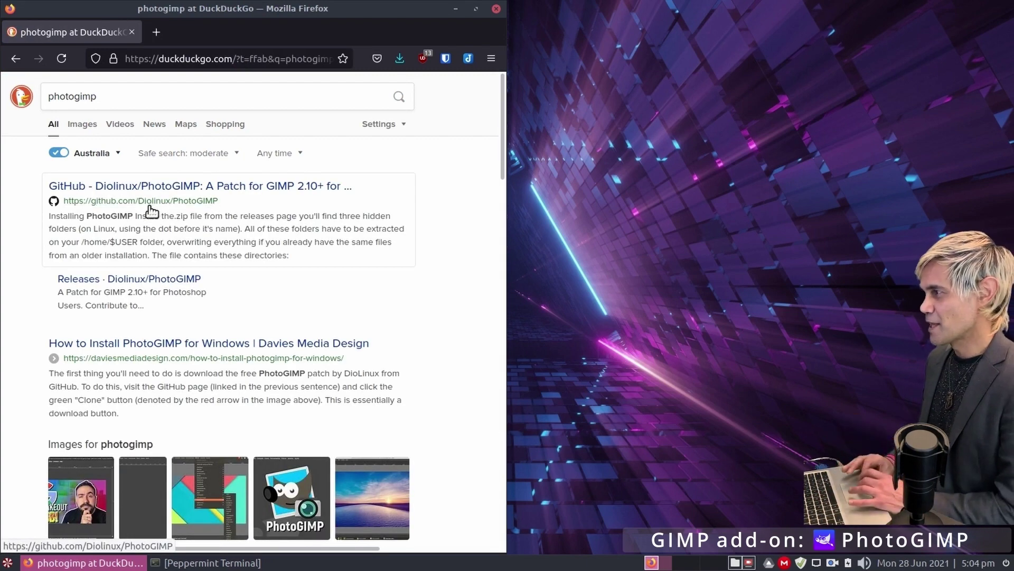
# - Open the Diolinux/PhotoGIMP GitHub repository and scroll its README to How to Install
pyautogui.click(150, 187)
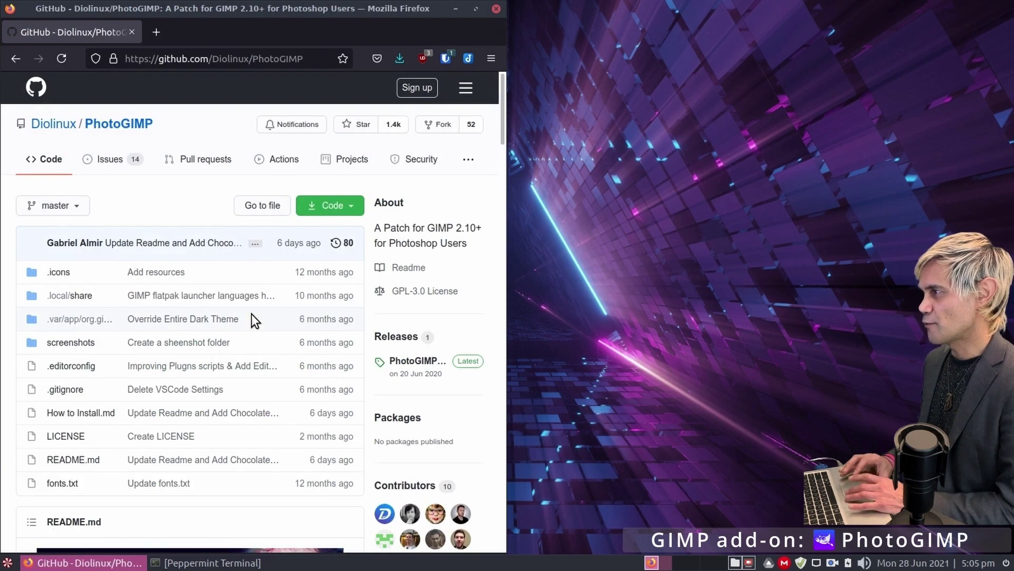
pyautogui.scroll(-10, 251, 314)
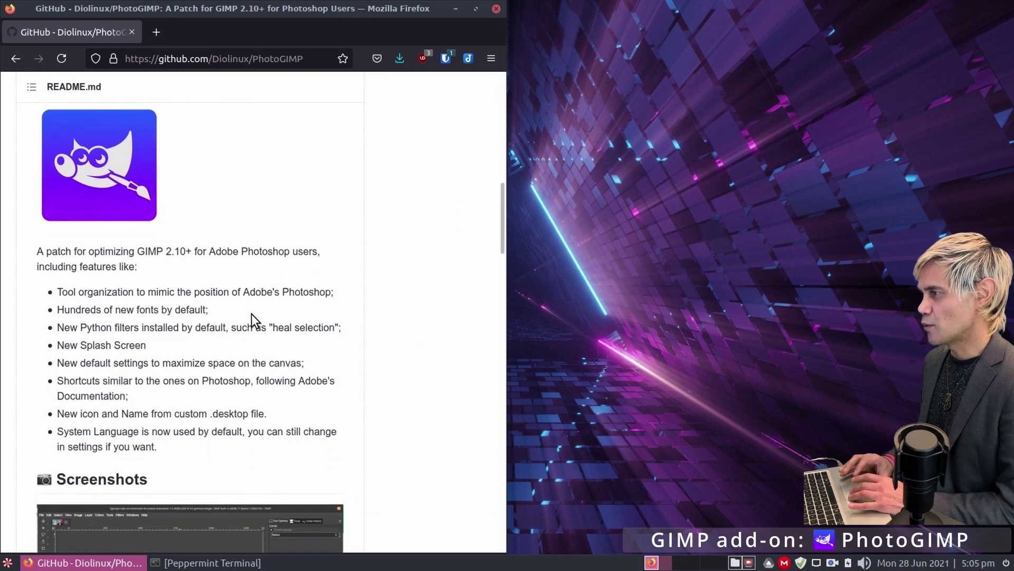
pyautogui.scroll(-8, 251, 314)
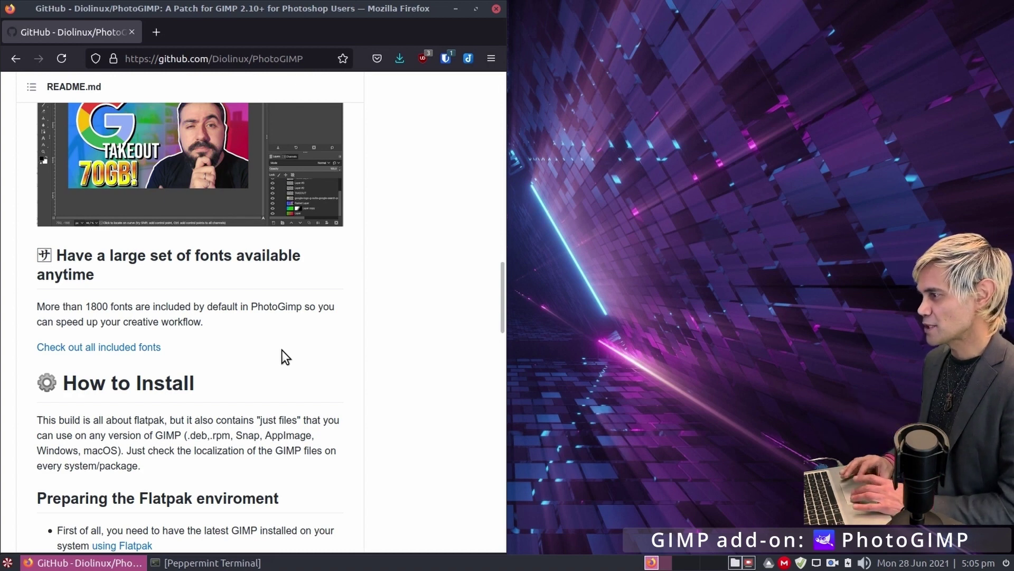
pyautogui.scroll(-5, 282, 350)
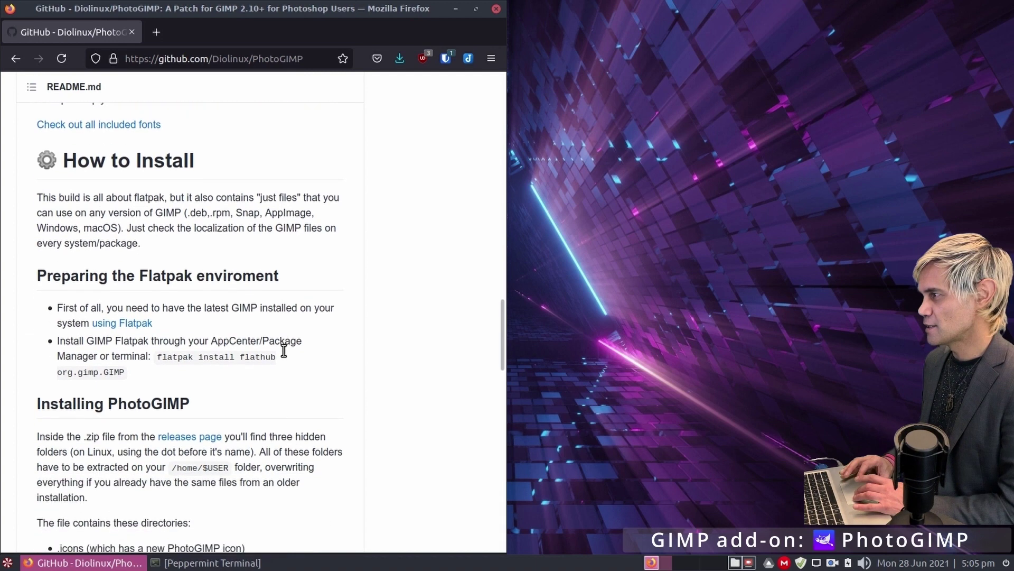
pyautogui.scroll(-2, 284, 349)
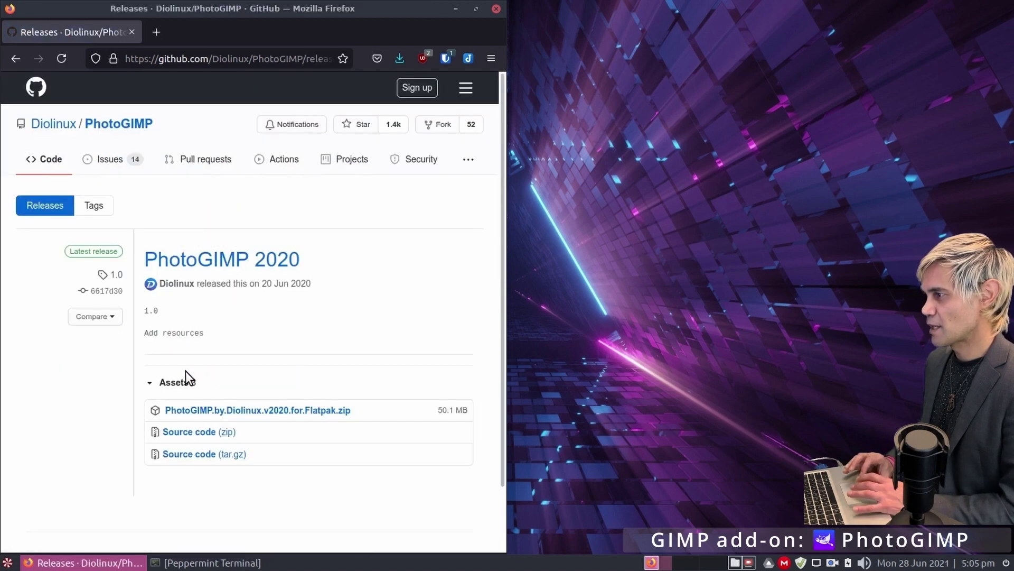
# - Save PhotoGIMP.by.Diolinux.v2020.for.Flatpak.zip to Downloads and open its containing folder
pyautogui.click(246, 411)
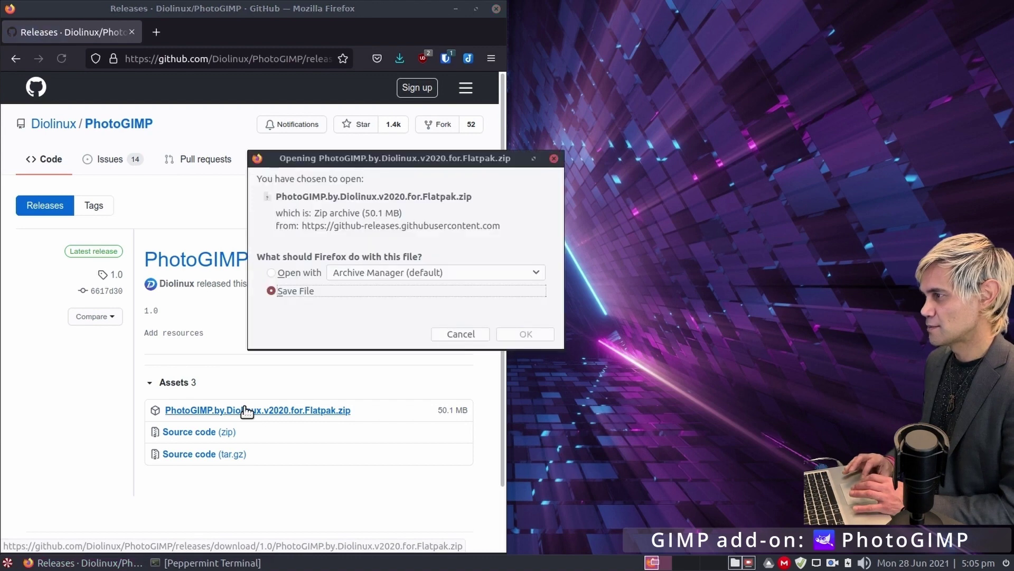
pyautogui.click(526, 335)
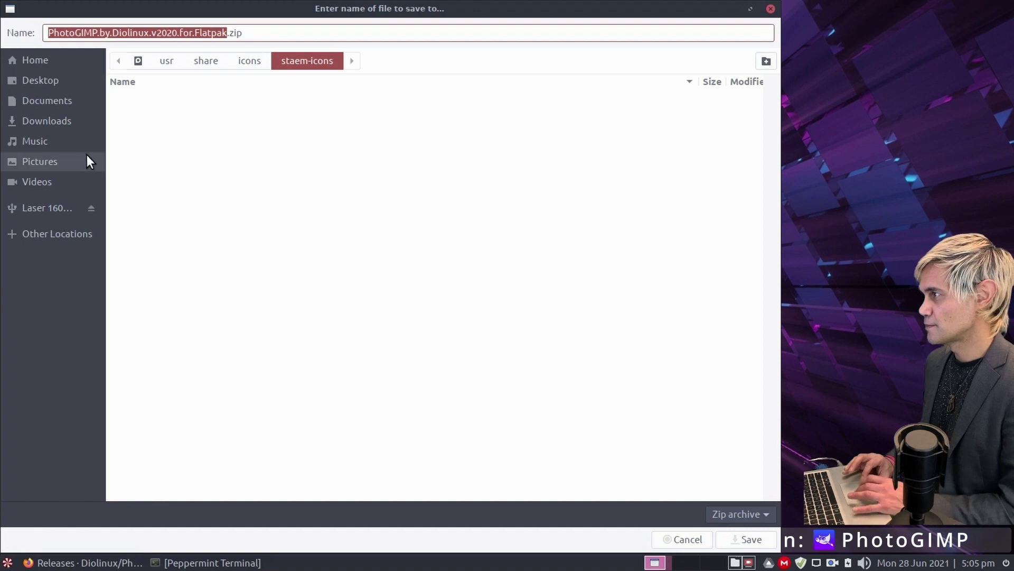
pyautogui.click(58, 121)
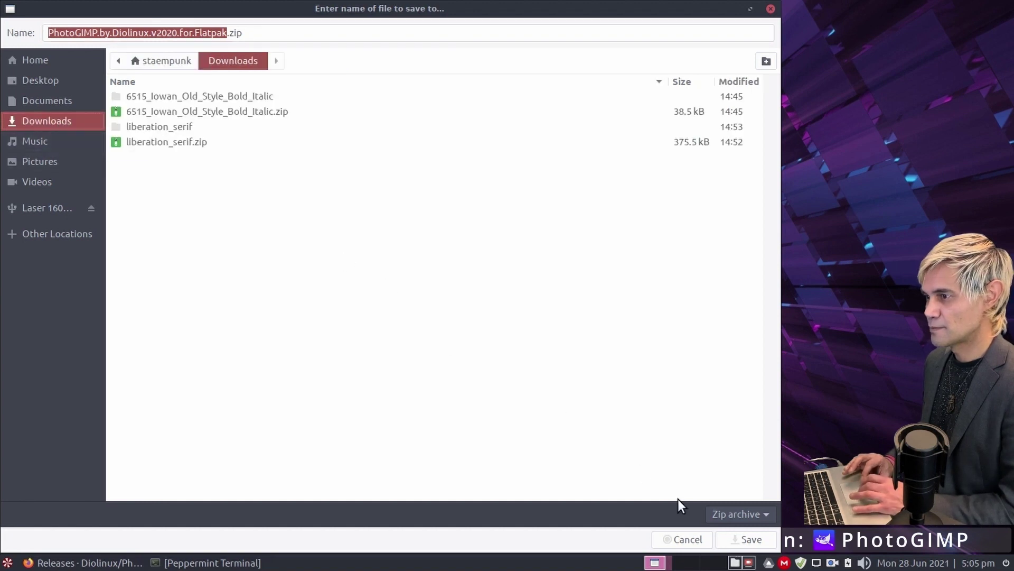
pyautogui.click(752, 540)
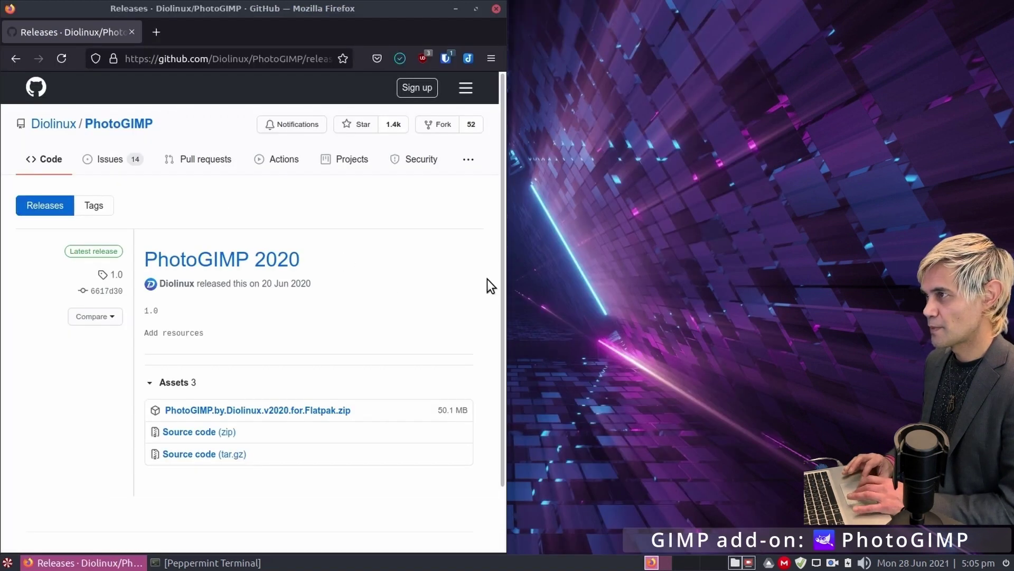
pyautogui.click(399, 56)
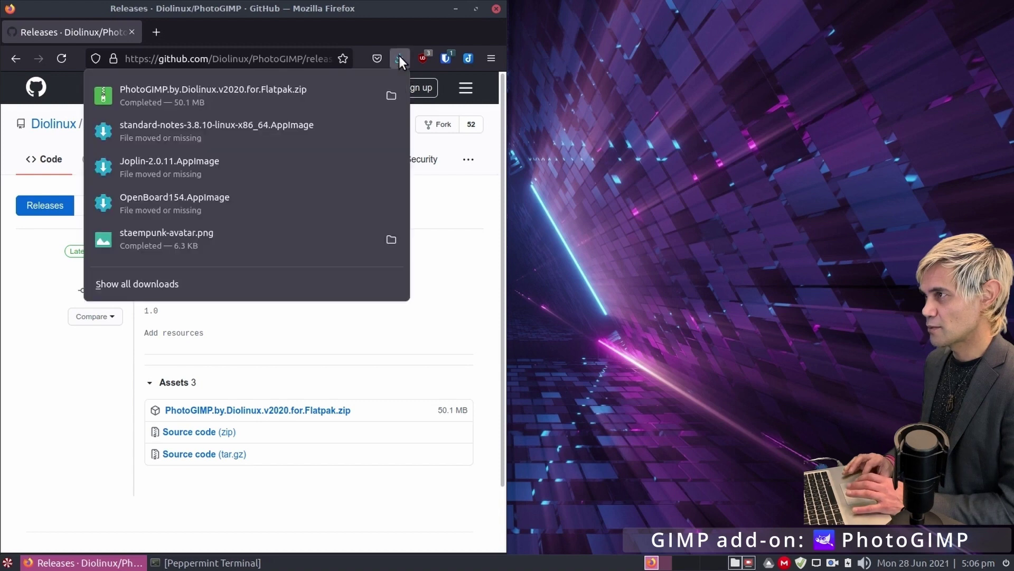
pyautogui.click(392, 95)
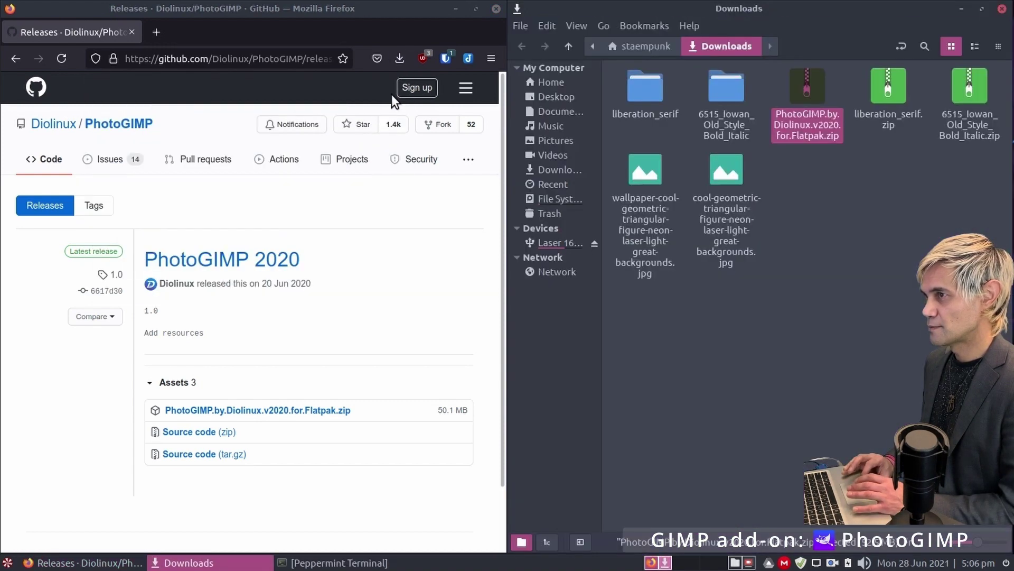
# - Minimize Firefox and extract the PhotoGIMP zip here in Downloads
pyautogui.click(457, 7)
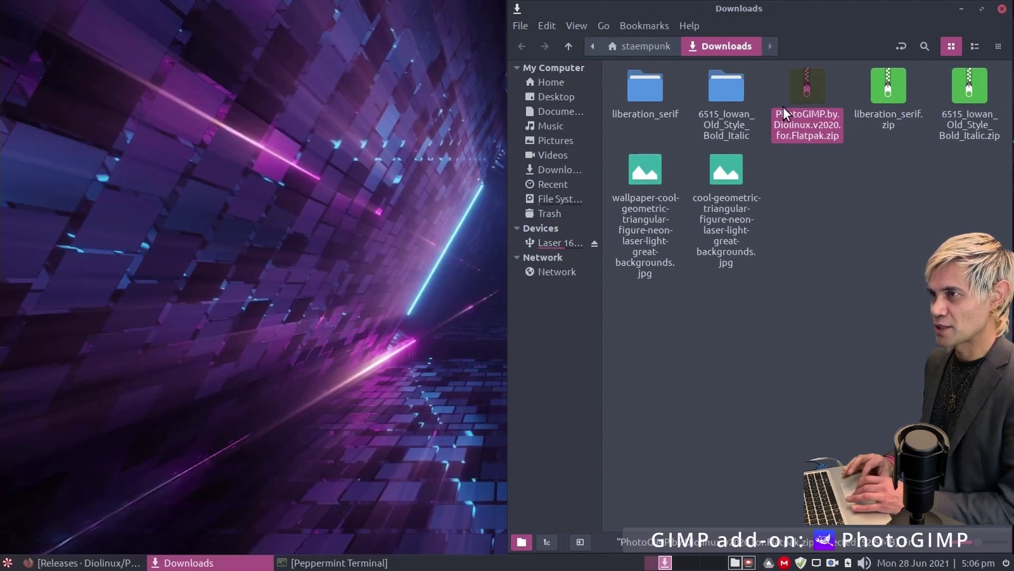
pyautogui.rightClick(807, 89)
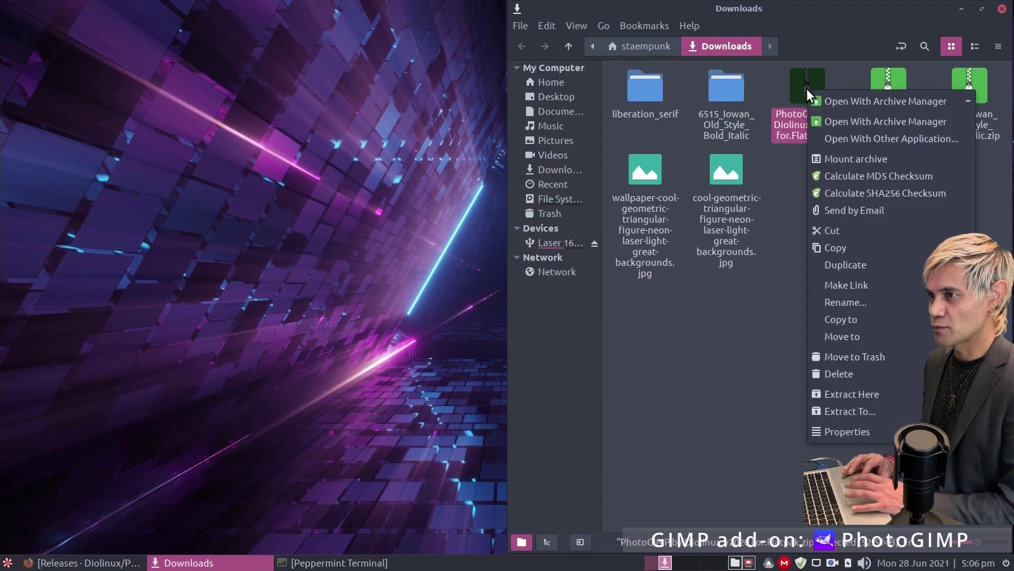
pyautogui.click(875, 387)
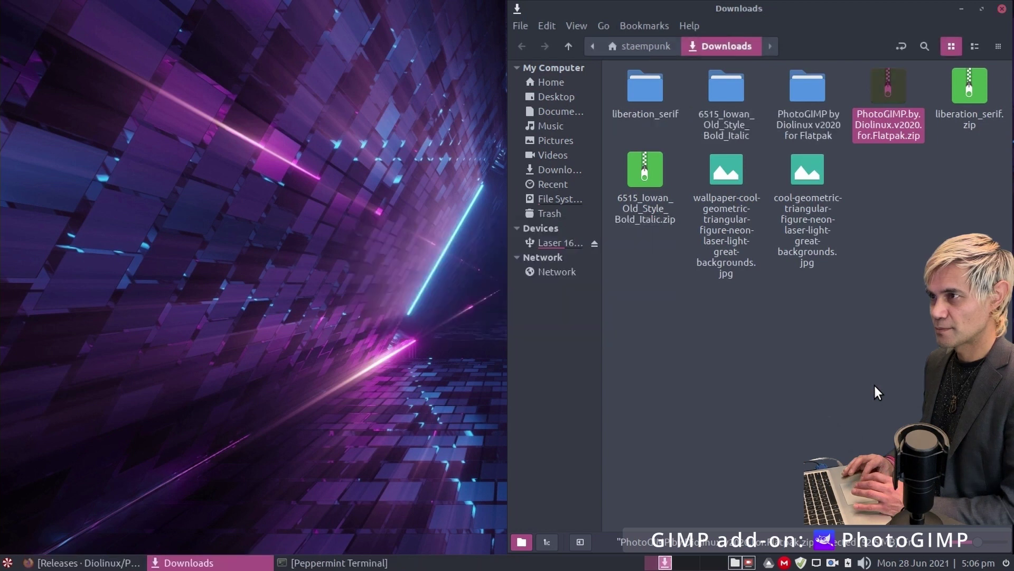
# - Open the extracted PhotoGIMP folder and show its hidden .icons, .local and .var folders
pyautogui.doubleClick(807, 90)
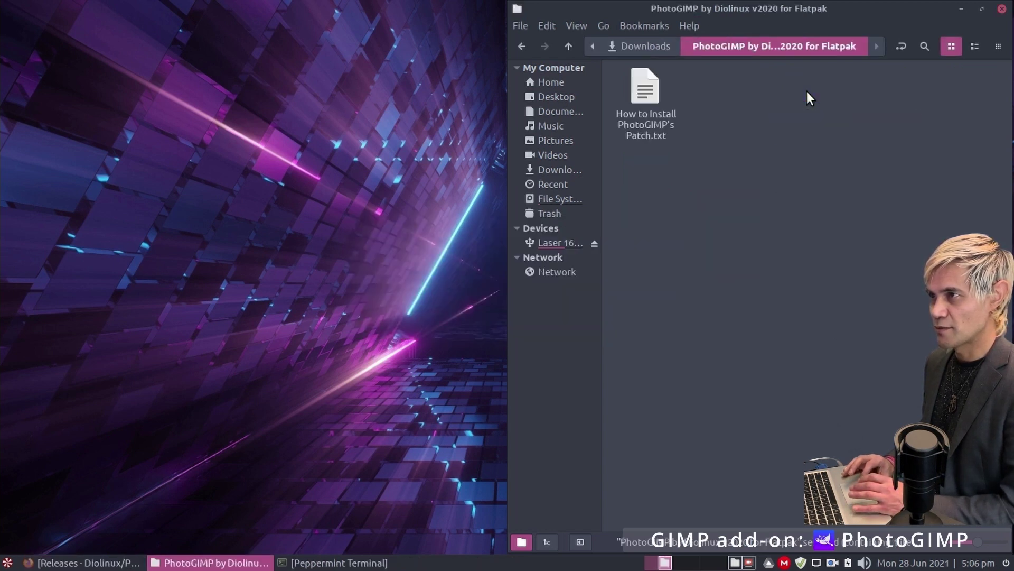
pyautogui.rightClick(761, 122)
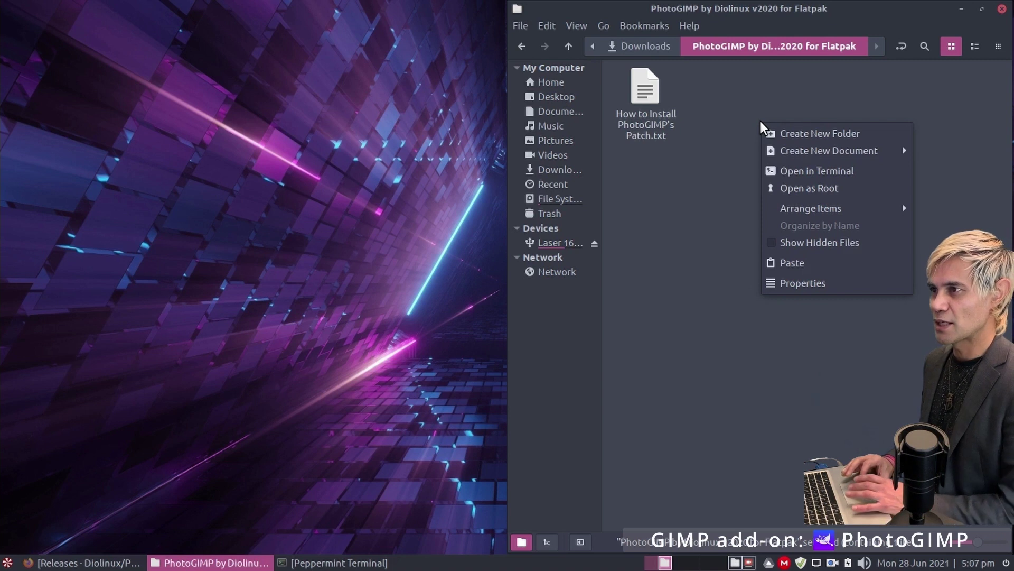
pyautogui.click(822, 247)
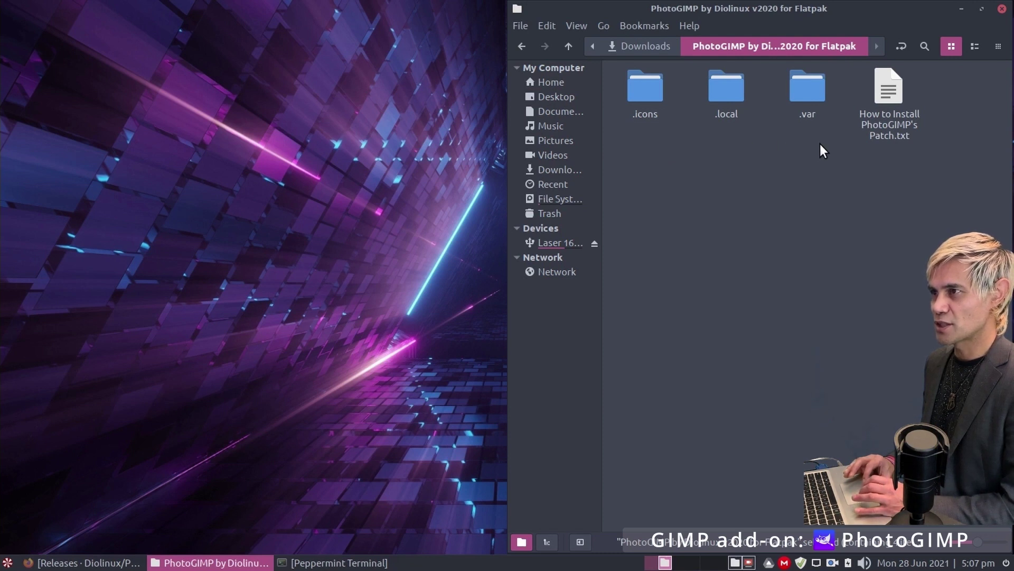
# - Move .icons, .local and .var into Home, merging all folders and replacing all existing files
pyautogui.moveTo(820, 144); pyautogui.dragTo(557, 79)
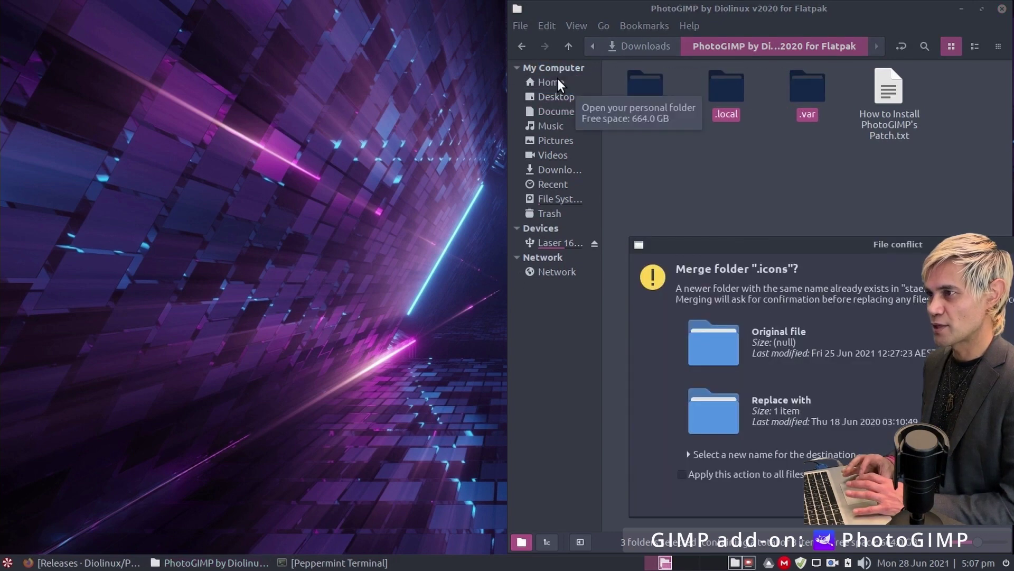
pyautogui.moveTo(760, 246); pyautogui.dragTo(198, 59)
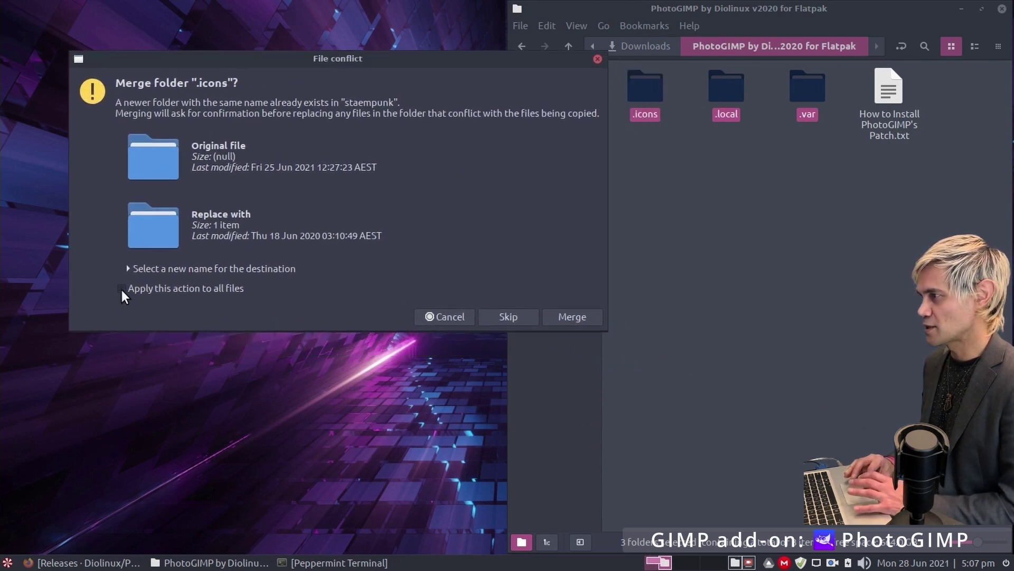
pyautogui.click(121, 288)
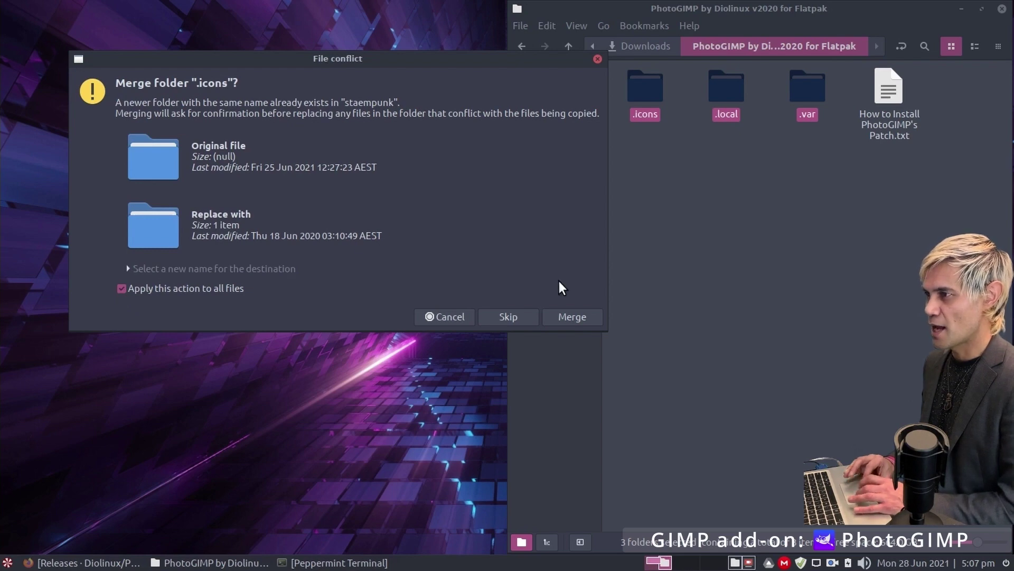
pyautogui.click(574, 316)
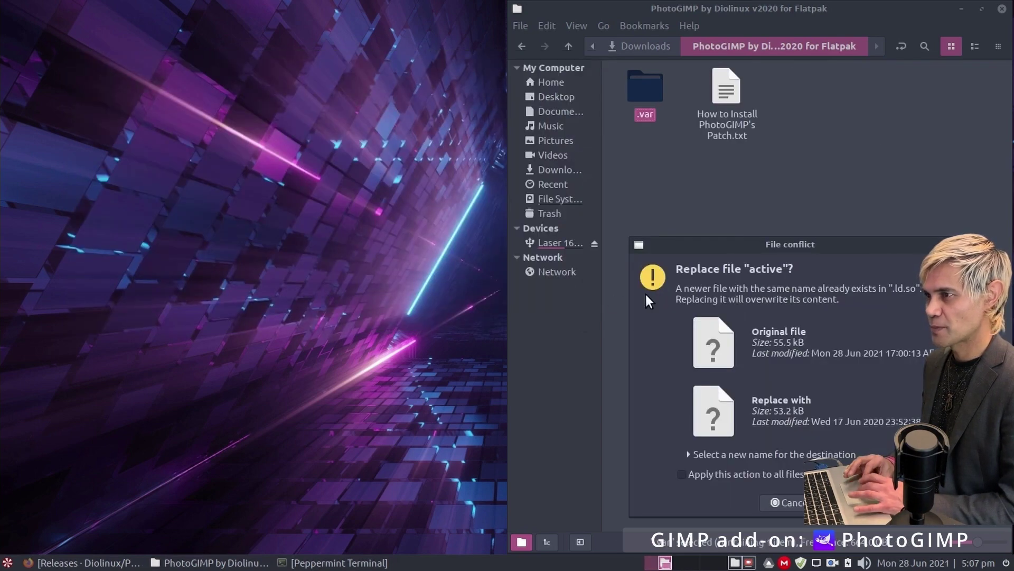
pyautogui.moveTo(747, 245); pyautogui.dragTo(181, 61)
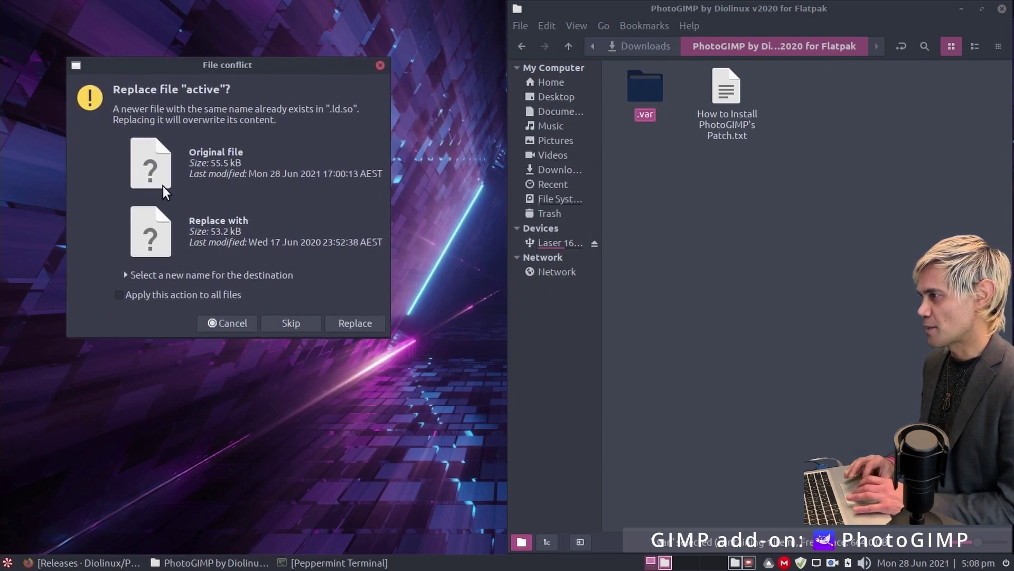
pyautogui.click(118, 295)
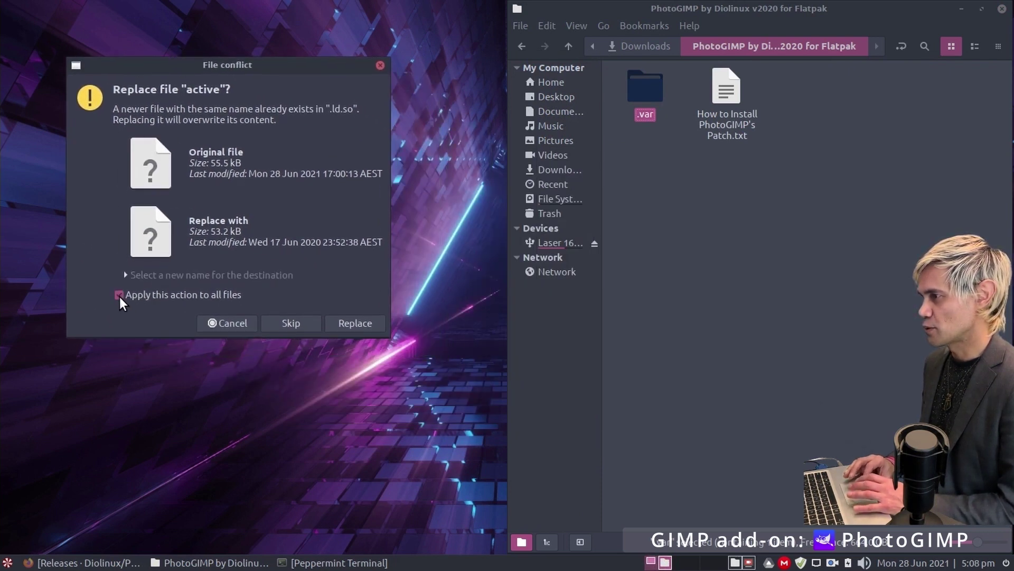
pyautogui.click(353, 321)
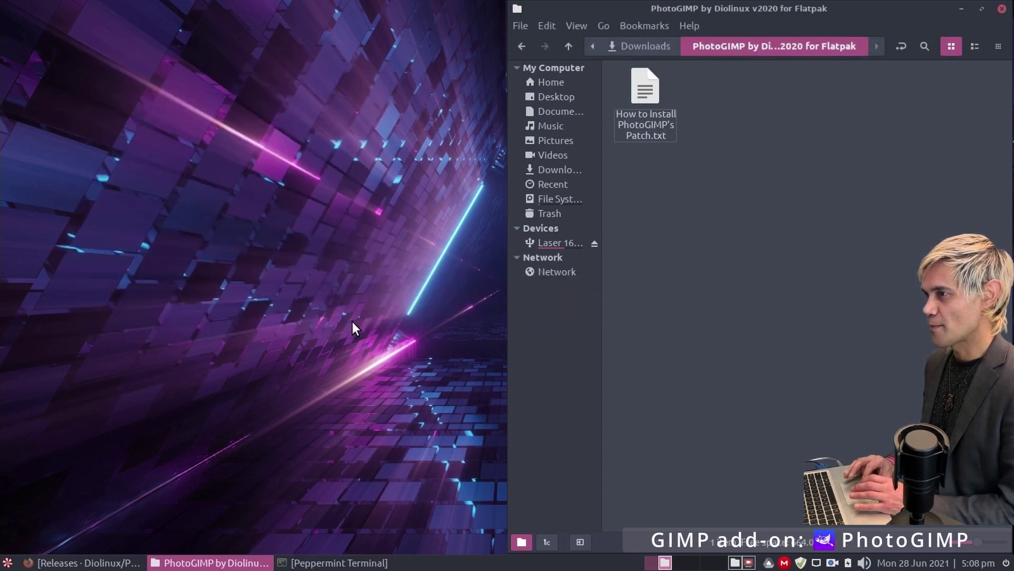
# - Hide the dot-folders in Home again, close Nemo, and bring up the Whisker Menu
pyautogui.click(551, 81)
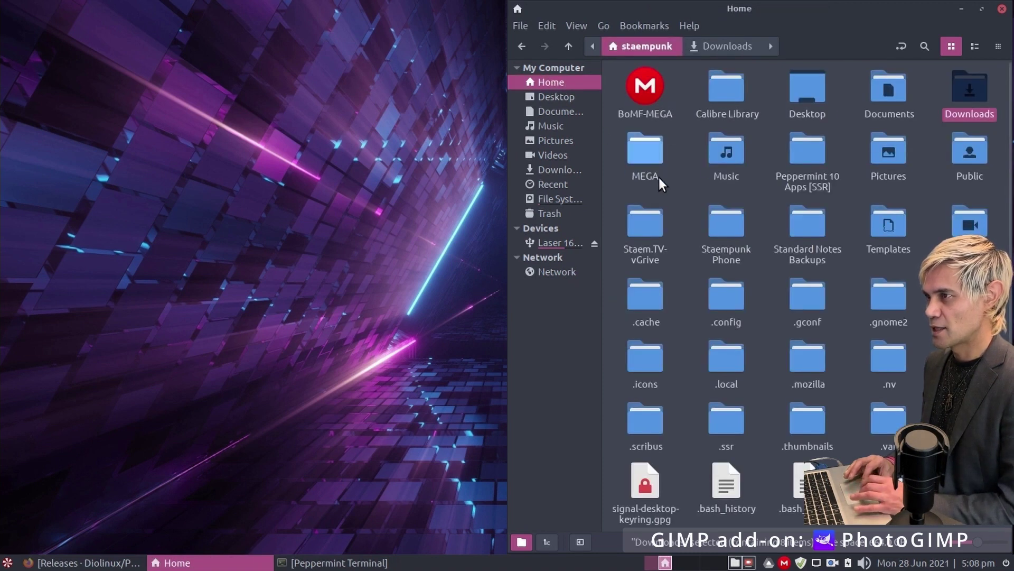
pyautogui.rightClick(676, 193)
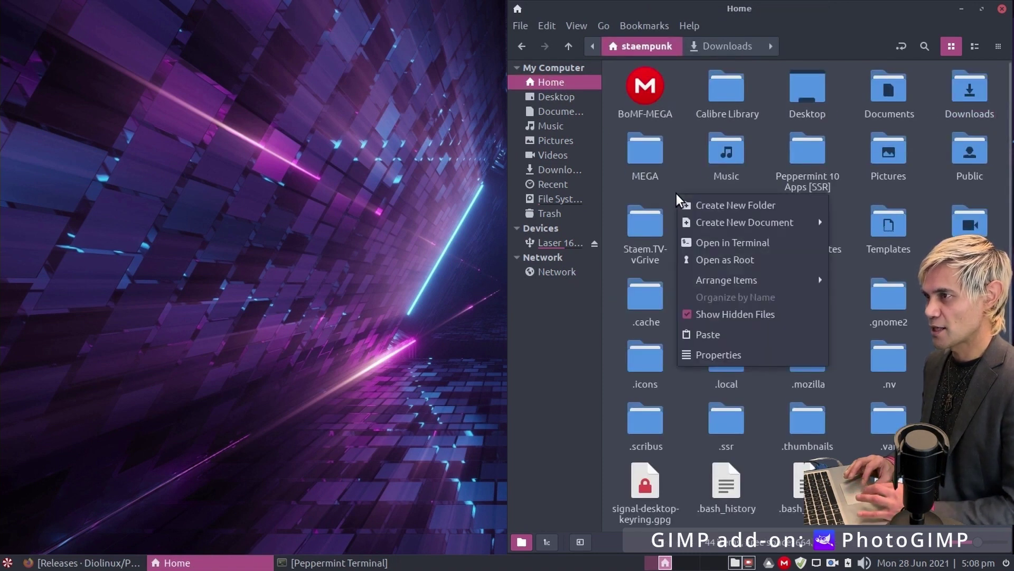
pyautogui.click(715, 315)
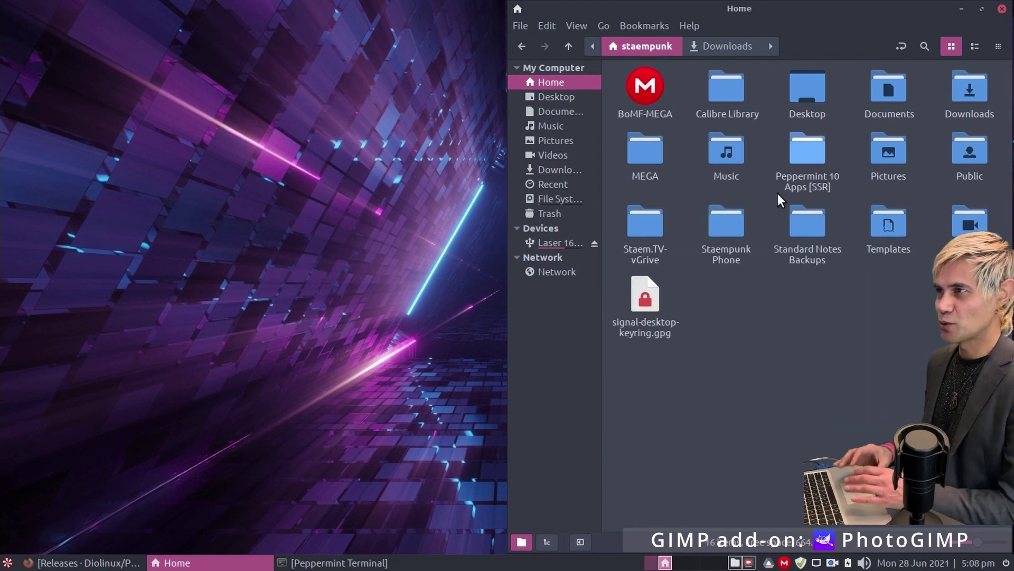
pyautogui.click(1002, 9)
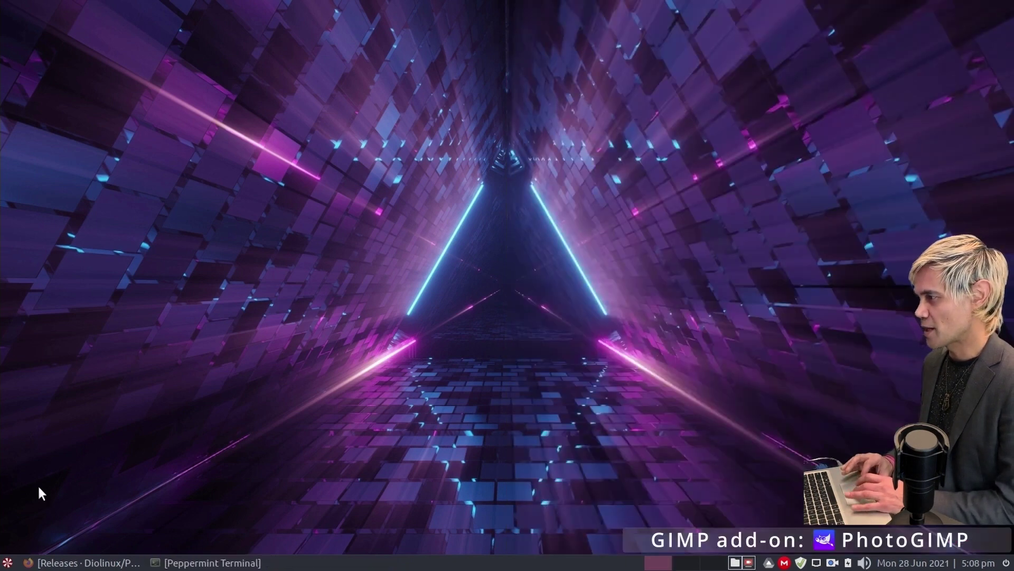
pyautogui.click(10, 564)
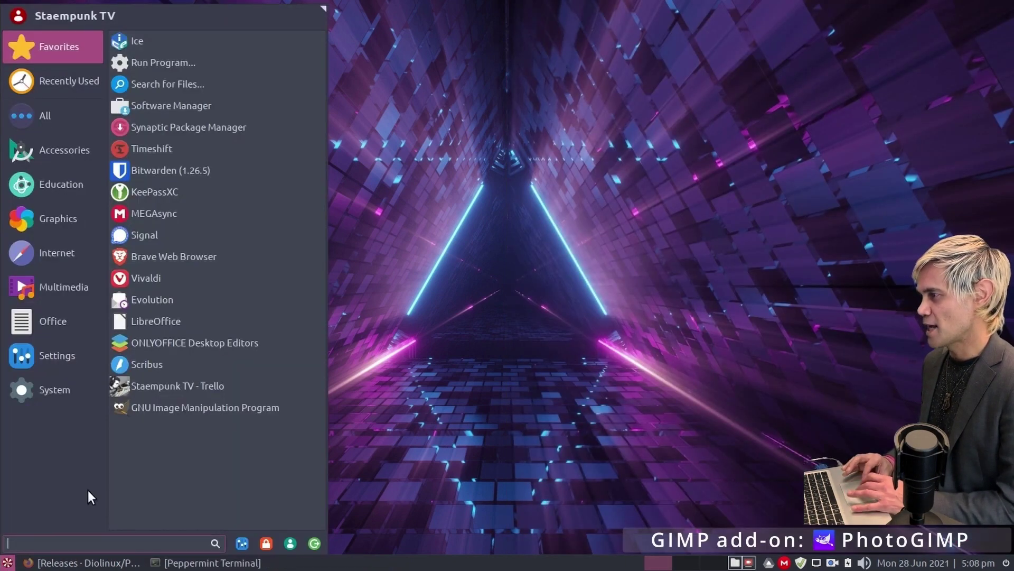
# - Launch GIMP with the PhotoGIMP layout maximized, then return to Firefox's release page
pyautogui.click(181, 411)
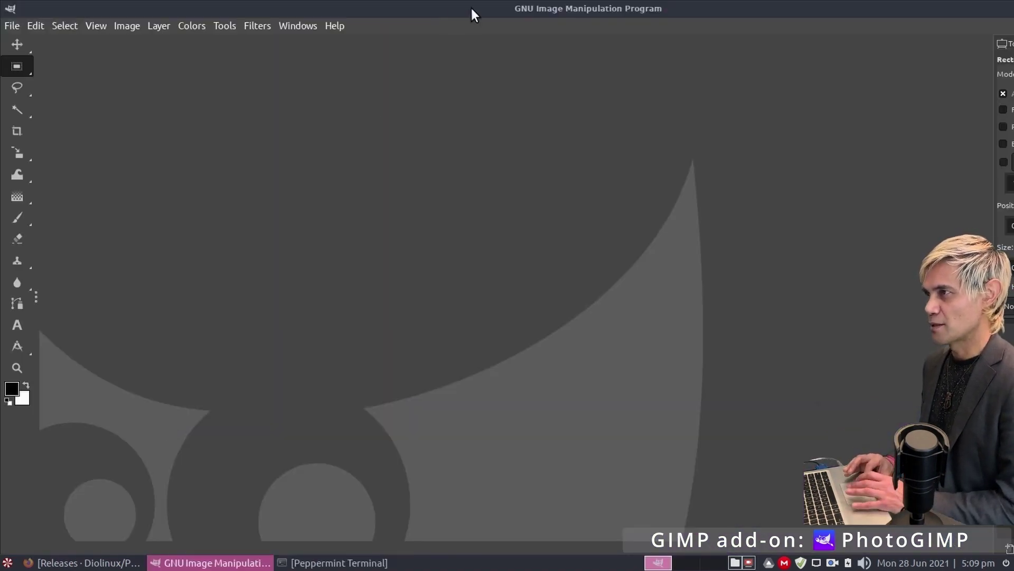
pyautogui.doubleClick(432, 8)
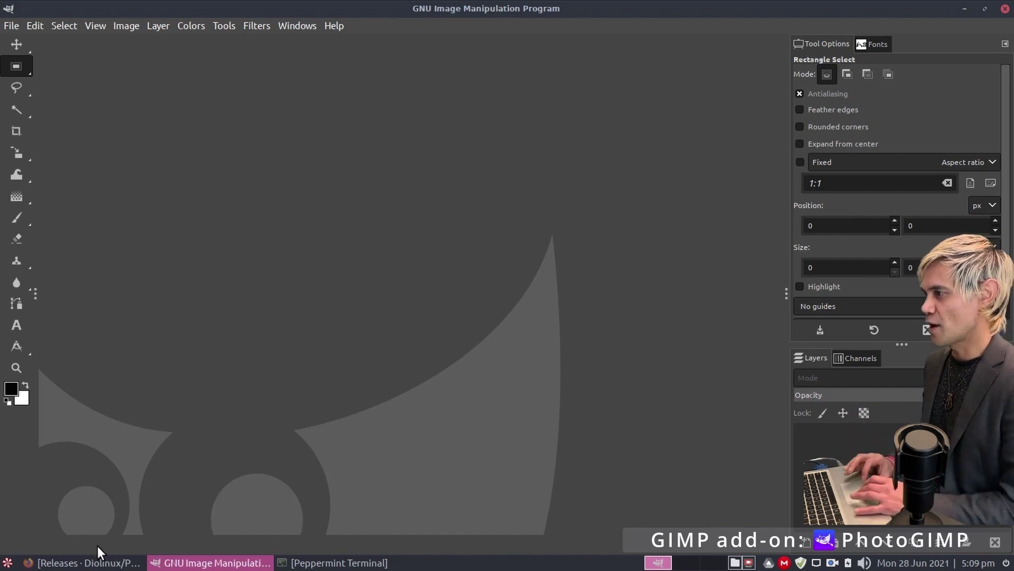
pyautogui.click(86, 563)
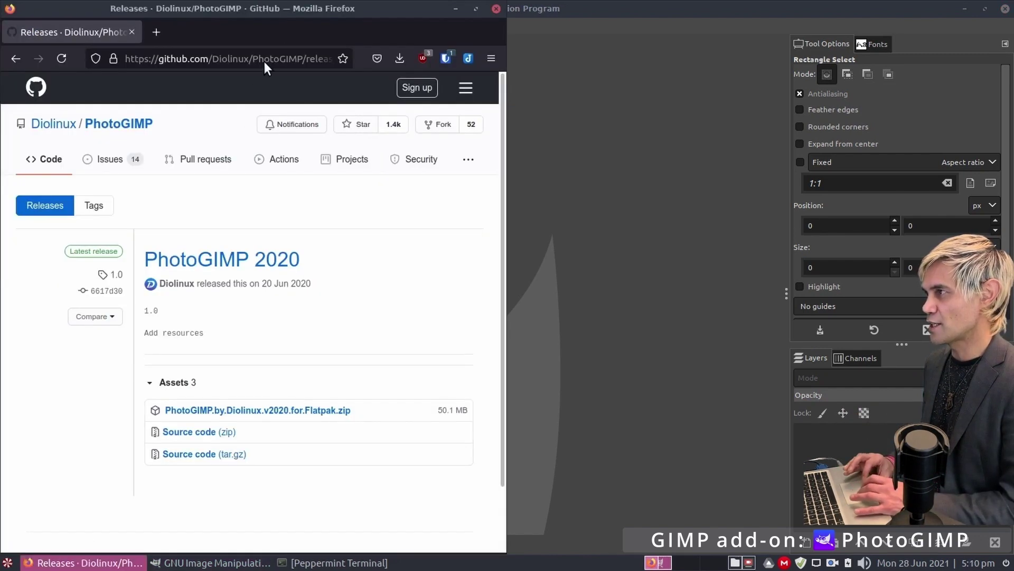
# - Maximize Firefox and go back to the Diolinux/PhotoGIMP repository page with its file list
pyautogui.doubleClick(280, 9)
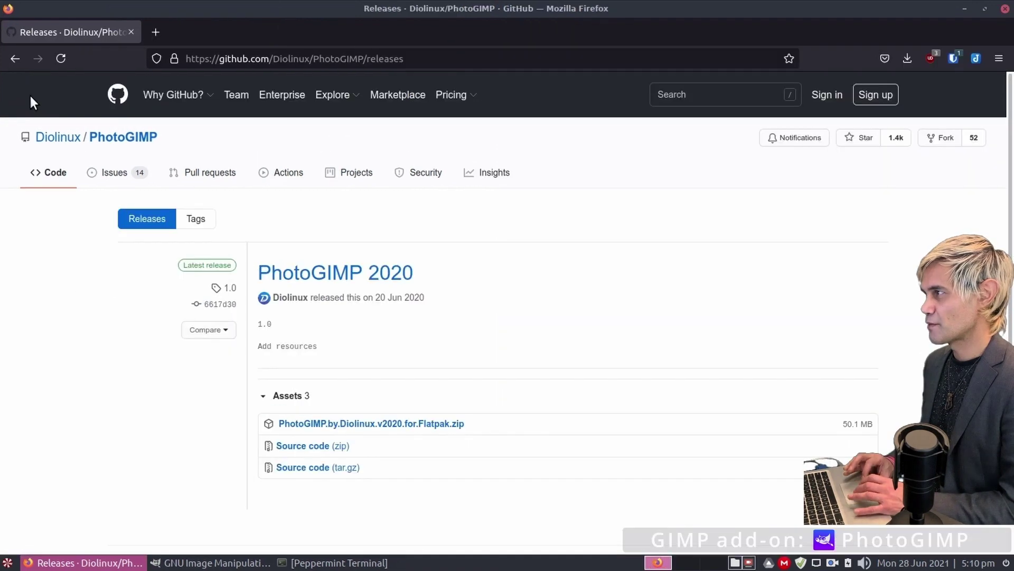
pyautogui.click(14, 59)
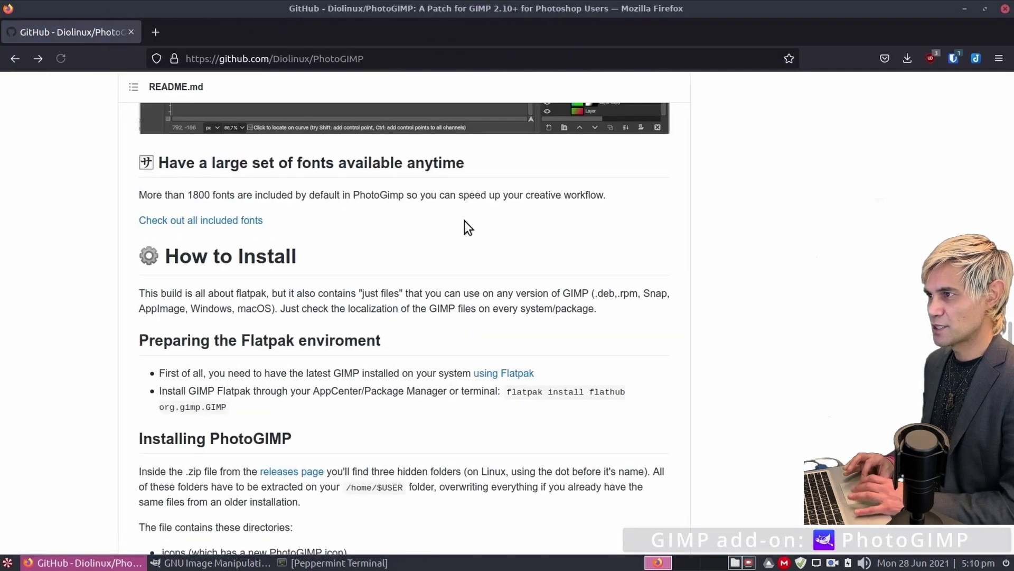
pyautogui.scroll(15, 744, 344)
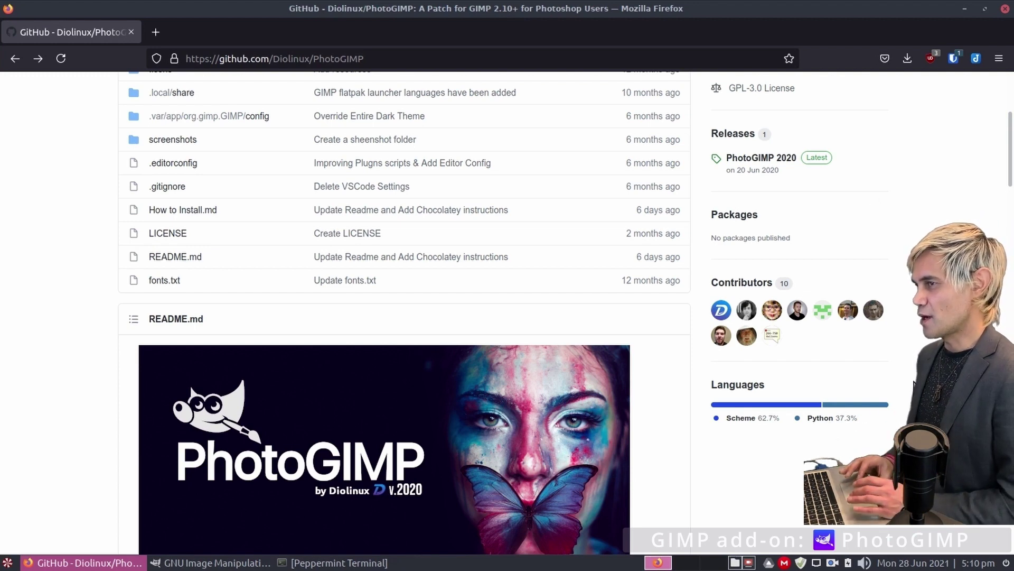
# - Close GIMP, launch Express by Pixlr from the Graphics menu, and open Pixlr X
pyautogui.click(964, 8)
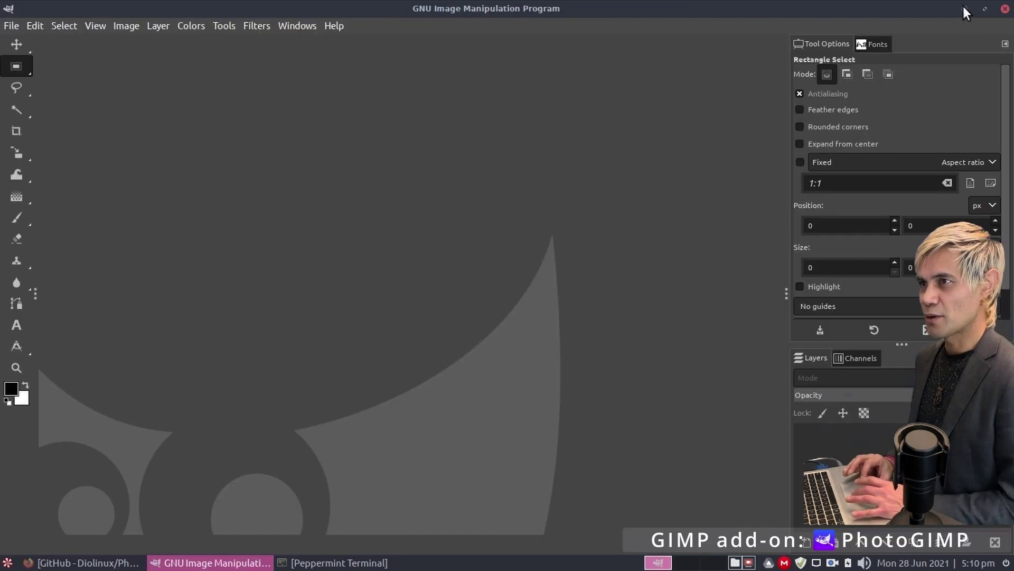
pyautogui.click(1006, 9)
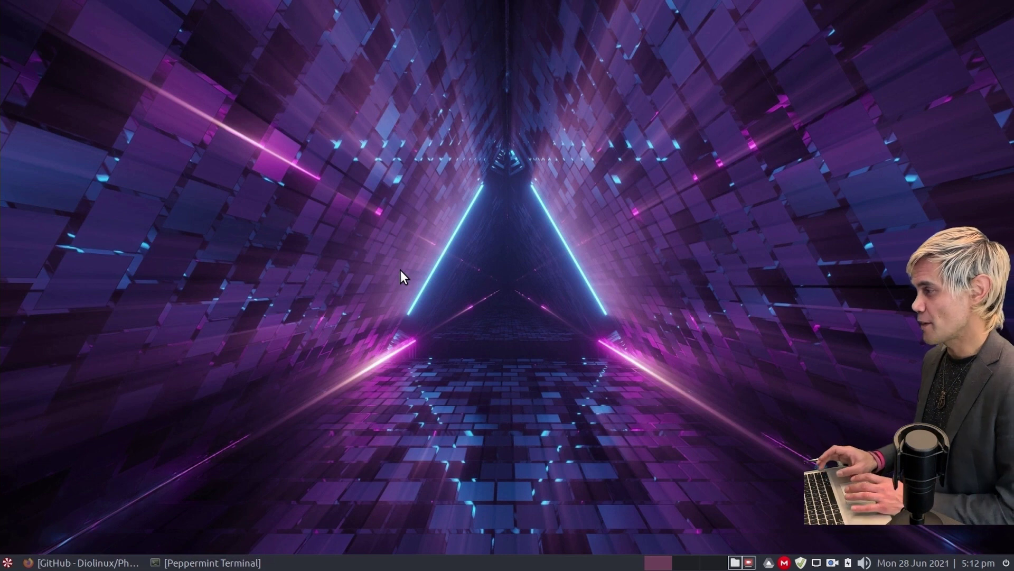
pyautogui.click(8, 562)
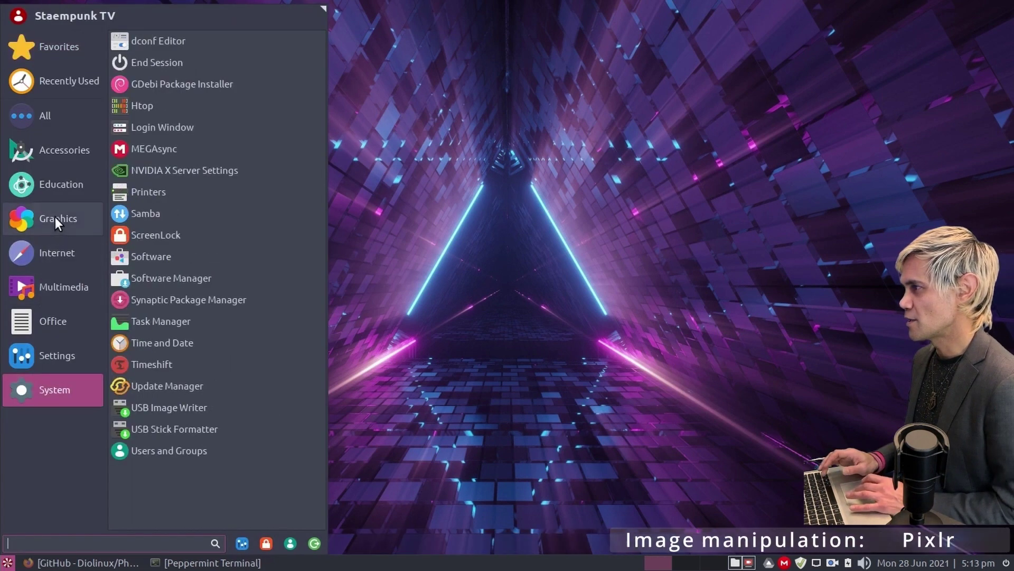
pyautogui.moveTo(56, 216)
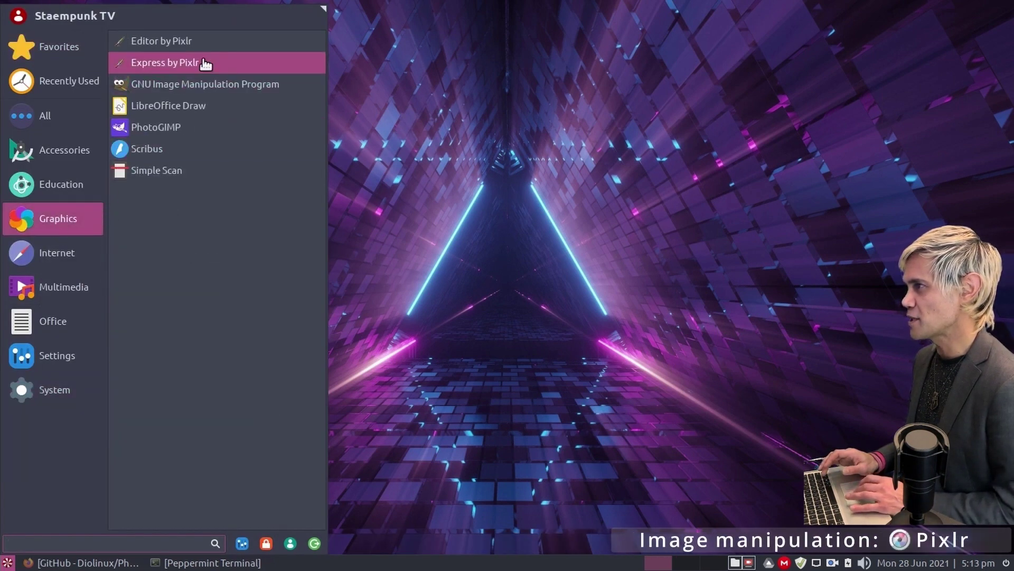
pyautogui.click(225, 64)
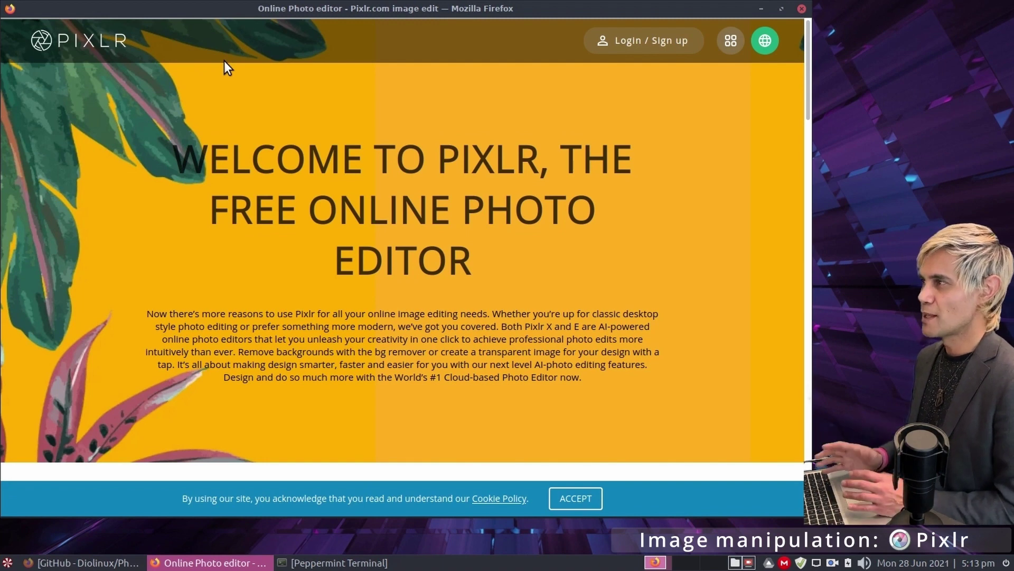
pyautogui.scroll(-5, 324, 97)
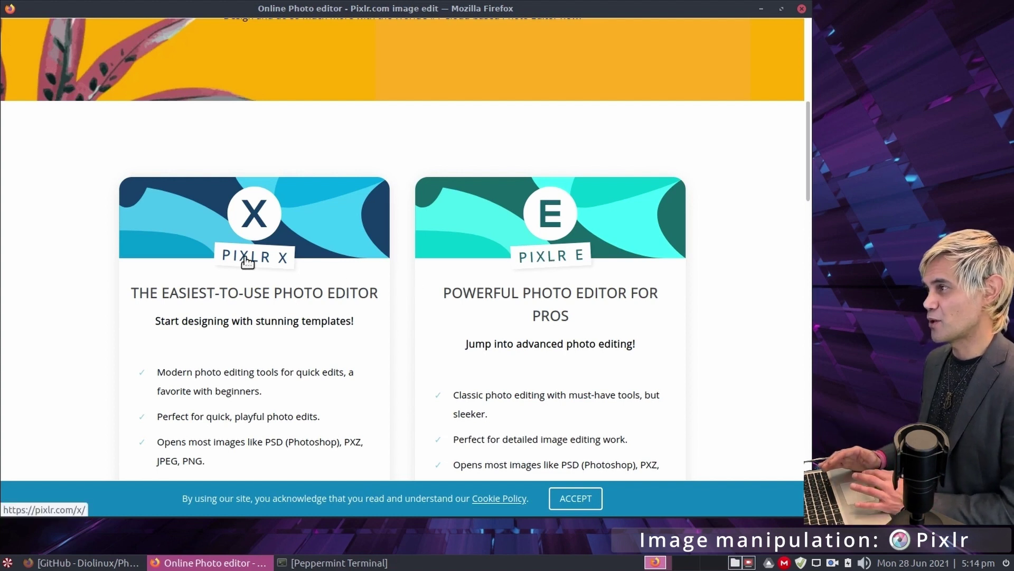
pyautogui.click(247, 259)
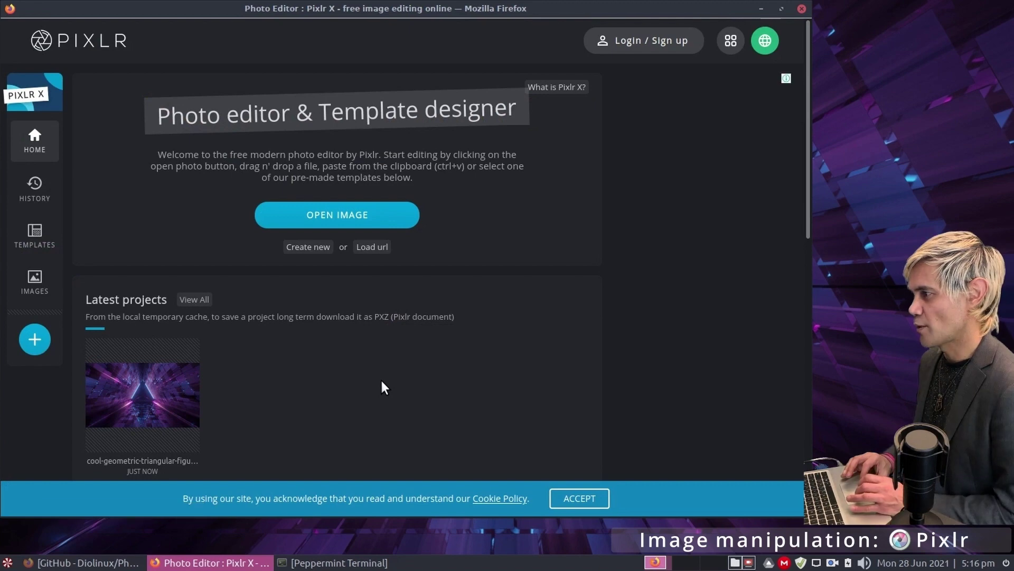
# - Open the wallpaper in Liquify and pinch it with the Shrink brush at 500px, 97% strength
pyautogui.click(138, 401)
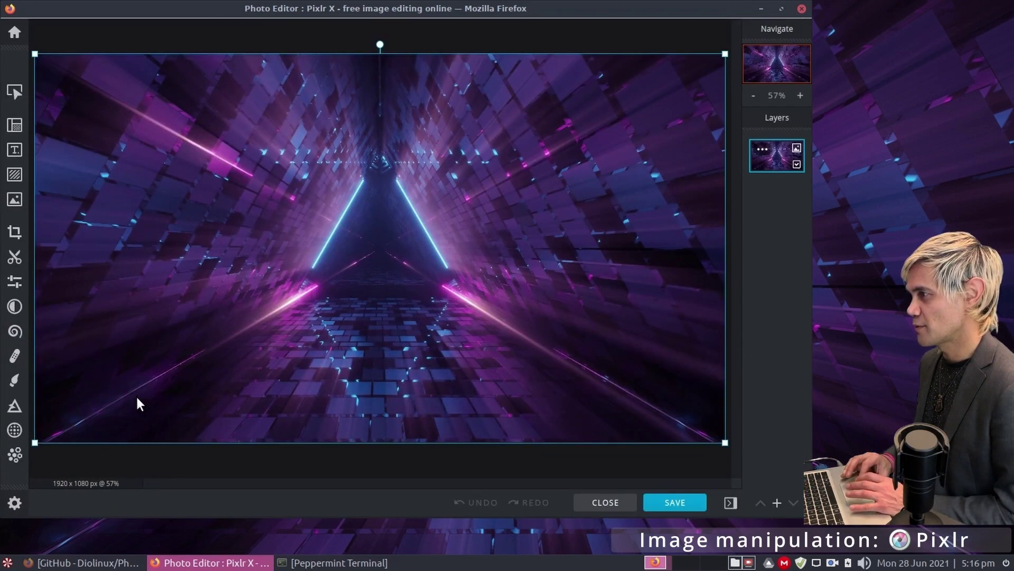
pyautogui.click(15, 91)
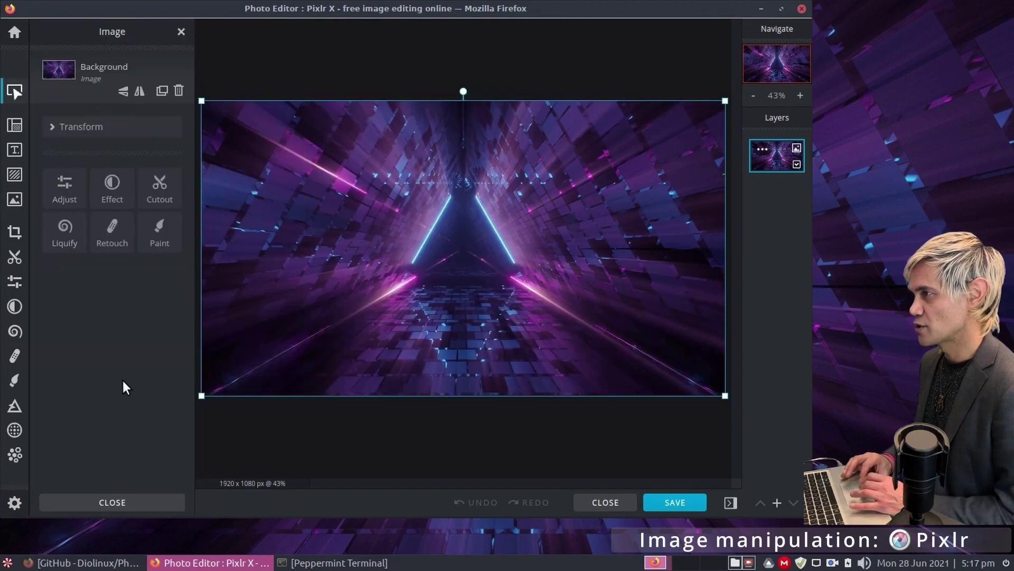
pyautogui.click(60, 231)
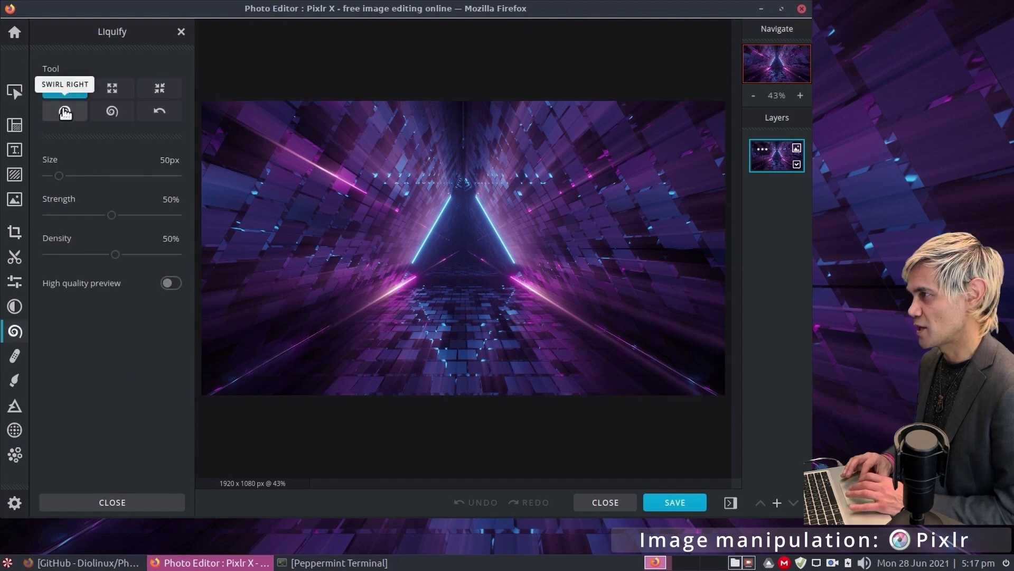
pyautogui.click(161, 88)
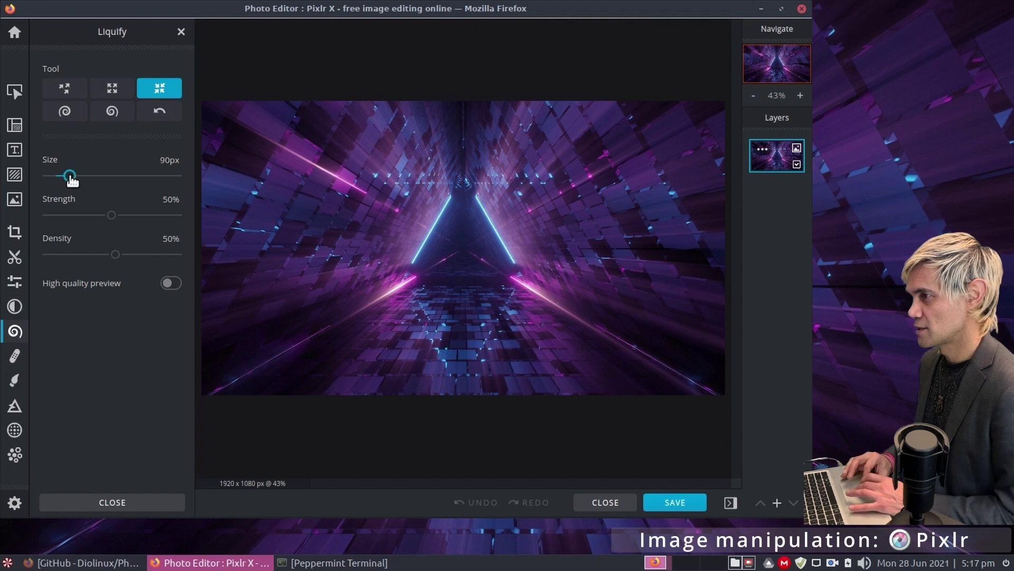
pyautogui.moveTo(70, 178); pyautogui.dragTo(133, 181)
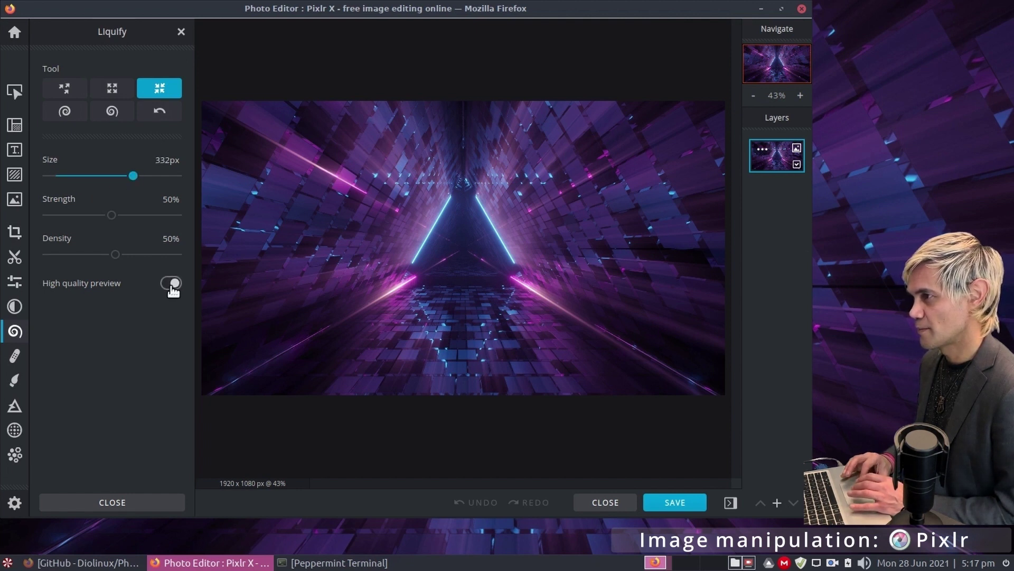
pyautogui.moveTo(172, 218); pyautogui.dragTo(174, 215)
pyautogui.moveTo(116, 254); pyautogui.dragTo(130, 255)
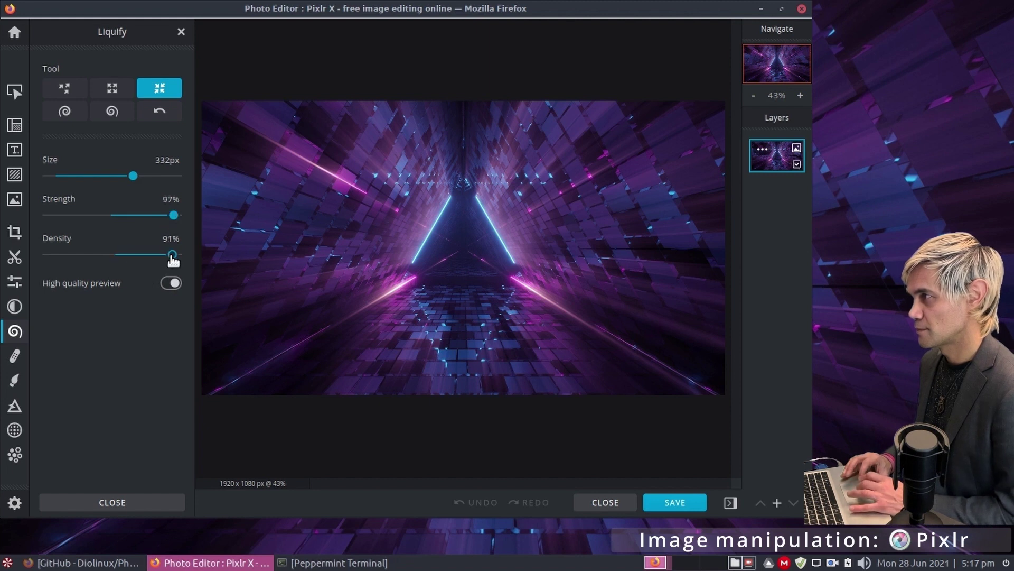
pyautogui.moveTo(455, 261); pyautogui.dragTo(455, 262)
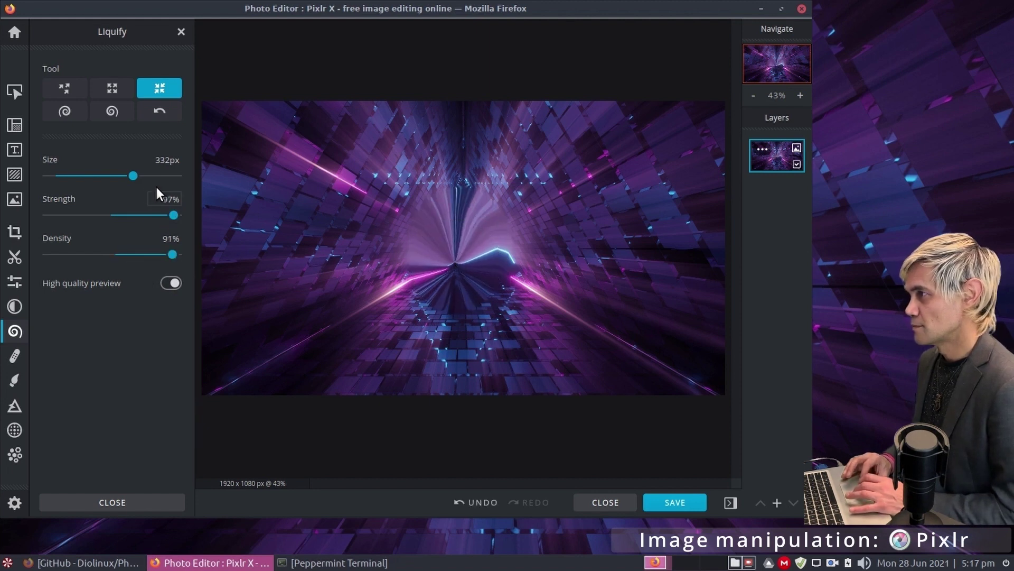
pyautogui.moveTo(134, 179); pyautogui.dragTo(179, 176)
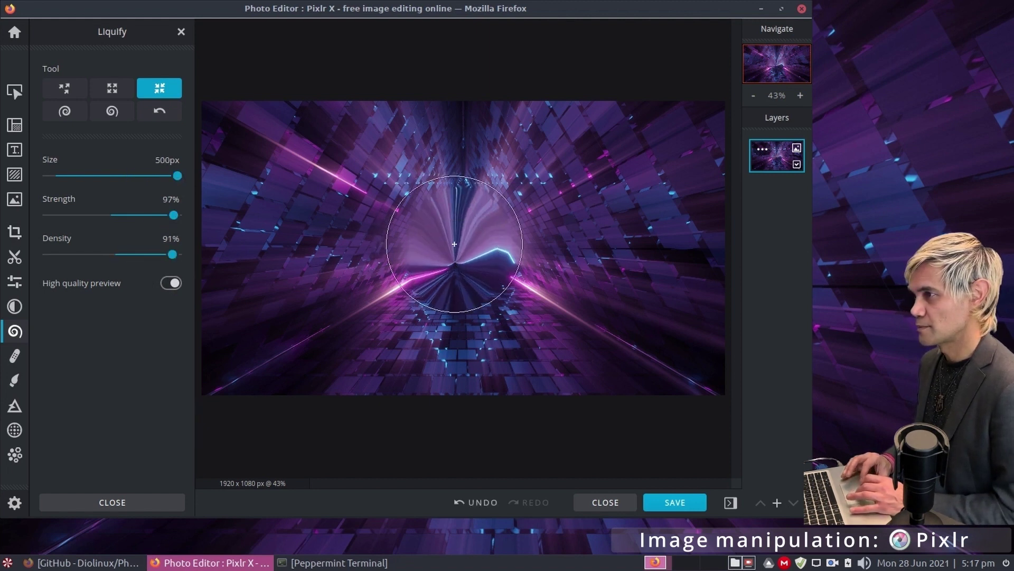
pyautogui.moveTo(457, 264)
pyautogui.mouseDown()
pyautogui.moveTo(302, 249)
pyautogui.moveTo(569, 158)
pyautogui.moveTo(464, 389)
pyautogui.moveTo(420, 82)
pyautogui.moveTo(486, 374)
pyautogui.mouseUp()
# - Twirl the image centre and add many Expand bulges across the wallpaper
pyautogui.click(64, 111)
pyautogui.moveTo(518, 262); pyautogui.dragTo(520, 264)
pyautogui.click(112, 88)
pyautogui.moveTo(348, 248)
pyautogui.mouseDown()
pyautogui.moveTo(344, 313)
pyautogui.moveTo(616, 177)
pyautogui.moveTo(534, 441)
pyautogui.moveTo(510, 159)
pyautogui.moveTo(256, 224)
pyautogui.moveTo(260, 338)
pyautogui.moveTo(253, 118)
pyautogui.moveTo(709, 136)
pyautogui.moveTo(564, 350)
pyautogui.mouseUp()
pyautogui.moveTo(178, 176); pyautogui.dragTo(130, 176)
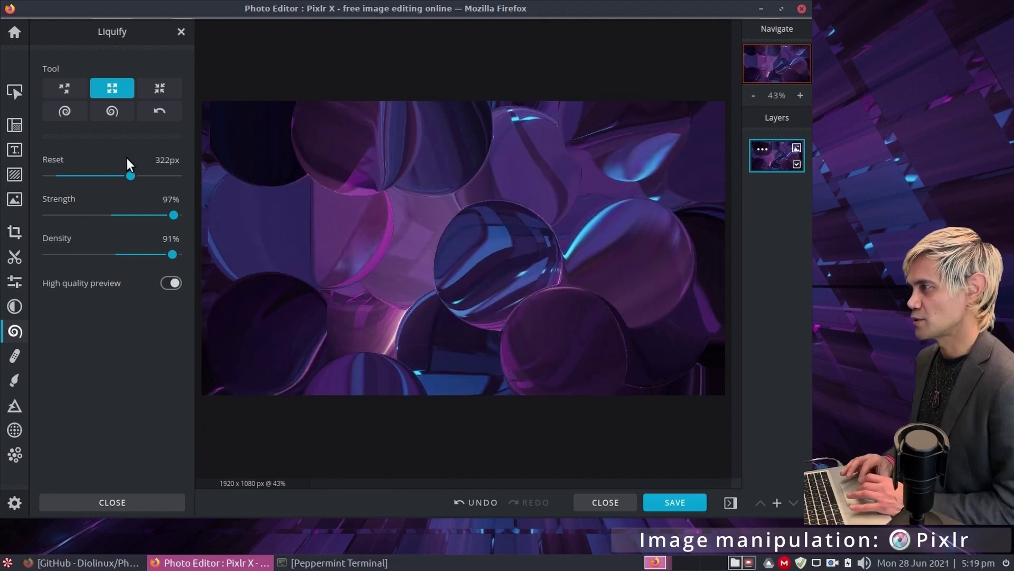
pyautogui.moveTo(375, 262)
pyautogui.mouseDown()
pyautogui.moveTo(430, 294)
pyautogui.moveTo(328, 299)
pyautogui.moveTo(690, 244)
pyautogui.moveTo(245, 231)
pyautogui.mouseUp()
# - Scatter 500px Twirl swirls all over the wallpaper, then close the editor
pyautogui.click(112, 111)
pyautogui.moveTo(351, 234); pyautogui.dragTo(348, 235)
pyautogui.moveTo(485, 256); pyautogui.dragTo(482, 256)
pyautogui.moveTo(433, 150); pyautogui.dragTo(433, 150)
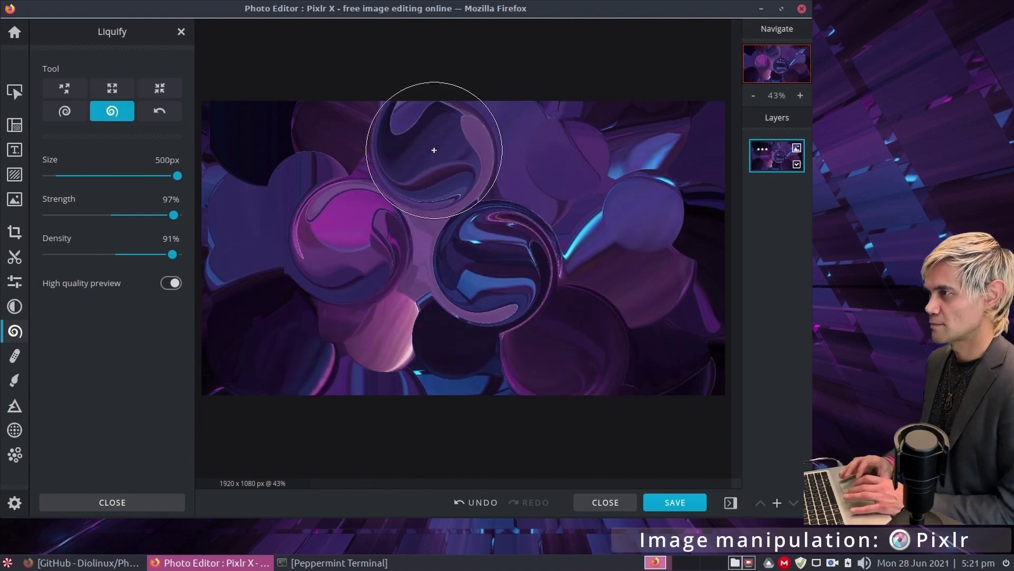
pyautogui.moveTo(249, 298); pyautogui.dragTo(249, 298)
pyautogui.moveTo(358, 356); pyautogui.dragTo(358, 355)
pyautogui.moveTo(669, 297); pyautogui.dragTo(669, 297)
pyautogui.moveTo(265, 152); pyautogui.dragTo(264, 152)
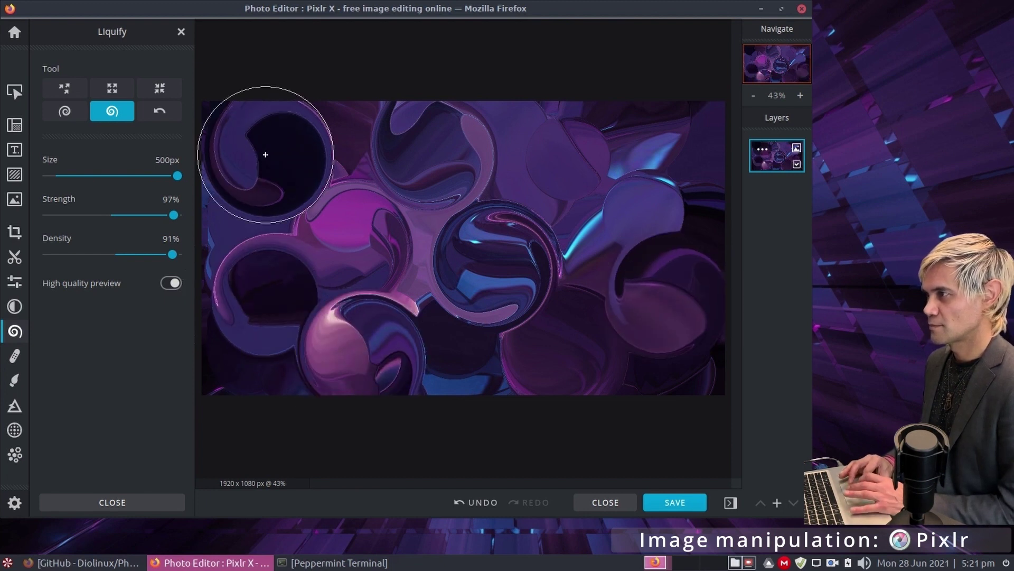
pyautogui.moveTo(410, 425); pyautogui.dragTo(462, 351)
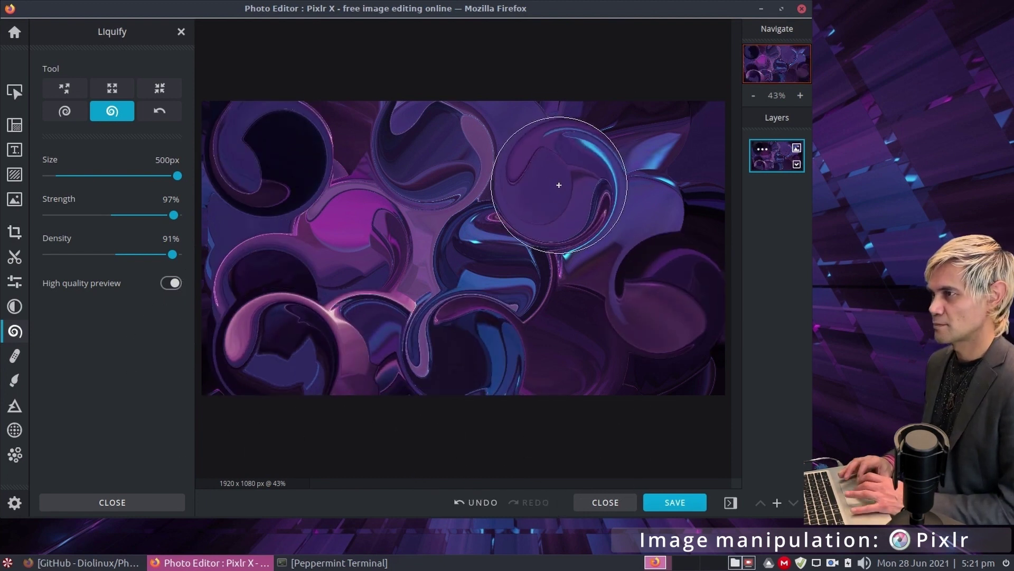
pyautogui.moveTo(561, 181); pyautogui.dragTo(561, 181)
pyautogui.moveTo(602, 326); pyautogui.dragTo(602, 326)
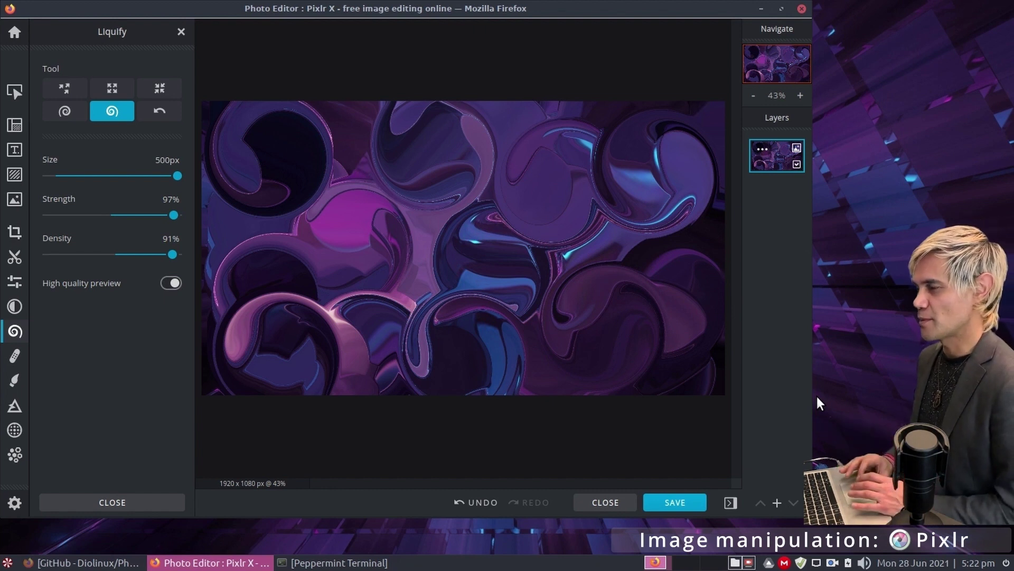
pyautogui.click(607, 503)
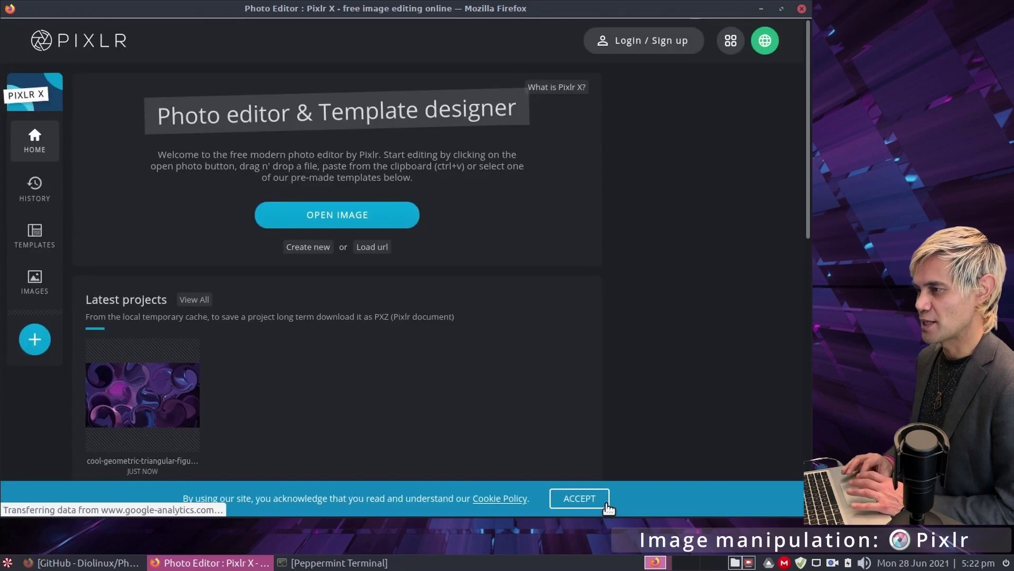
# - Close the Pixlr X window, search for 'krita' and open the official krita.org home page
pyautogui.click(802, 8)
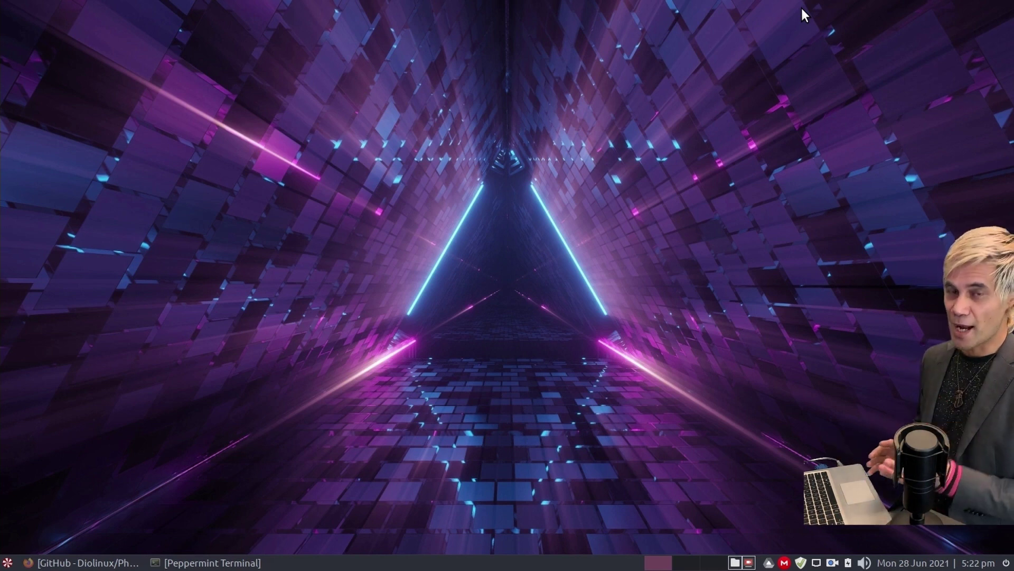
pyautogui.click(71, 562)
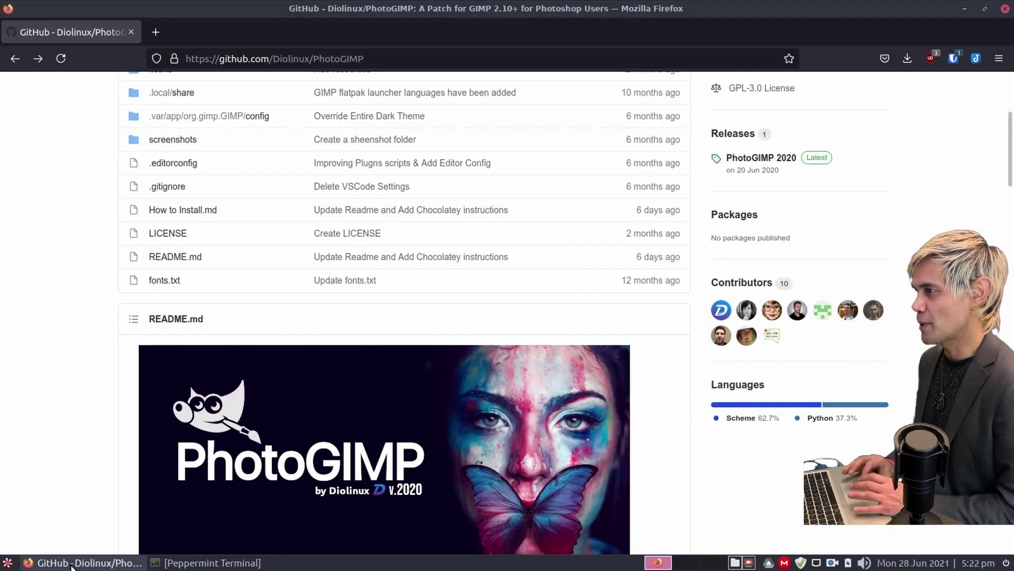
pyautogui.click(397, 59)
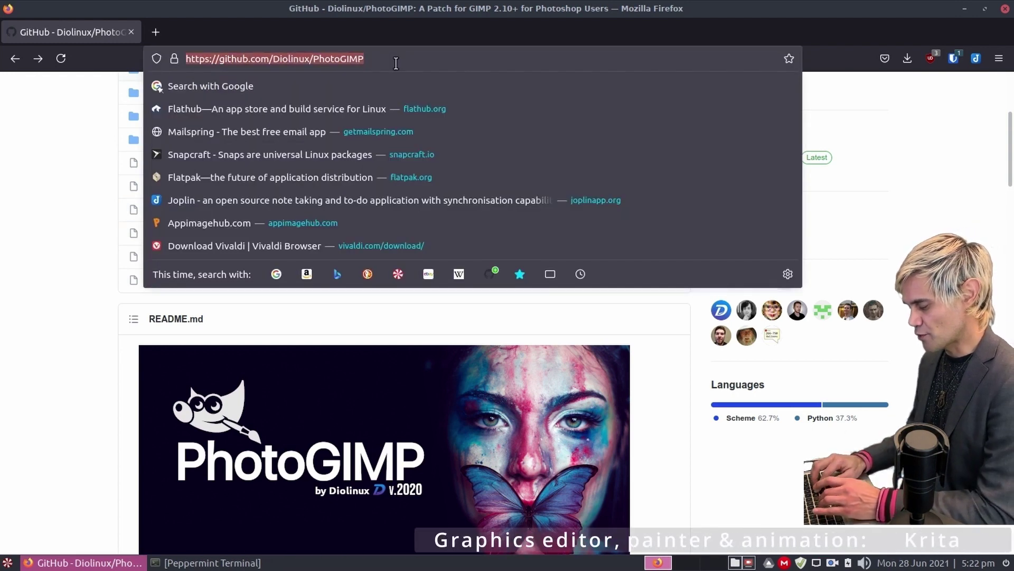
pyautogui.write('krita')
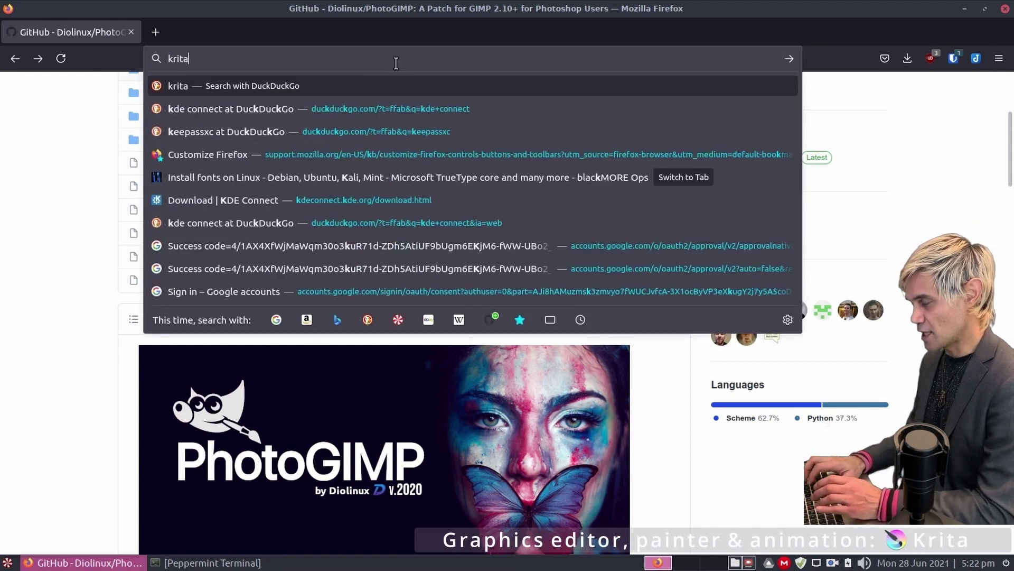
pyautogui.press('Return')
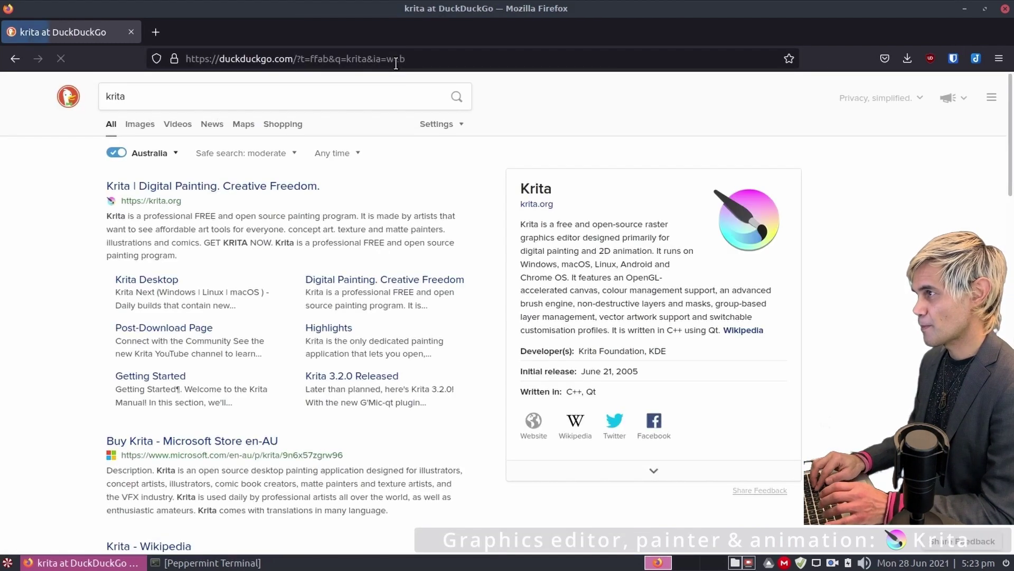
pyautogui.click(197, 192)
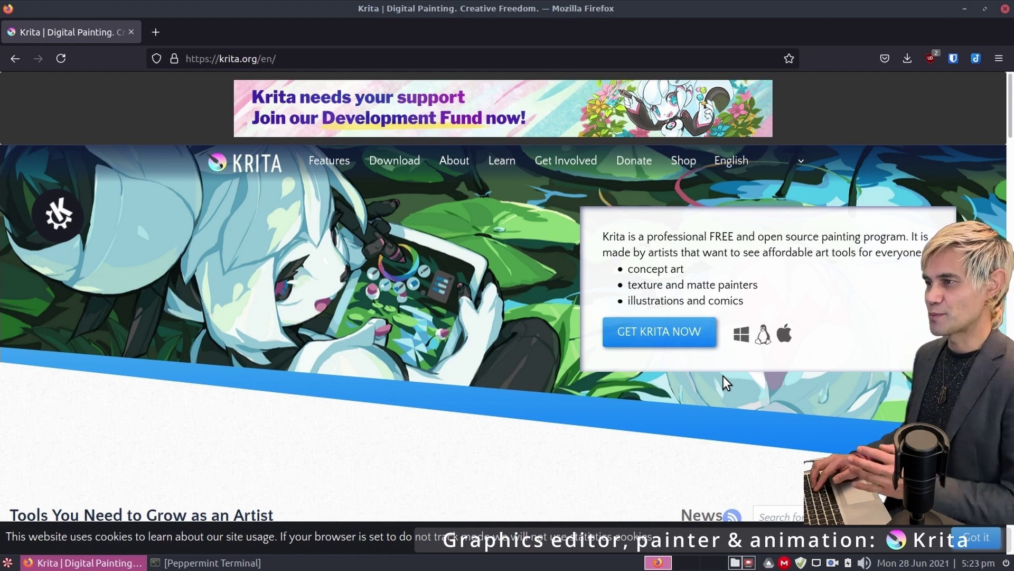
# - Download the Krita 4.4.5 Linux 64-bit AppImage and open it with AppImageLauncher
pyautogui.click(647, 338)
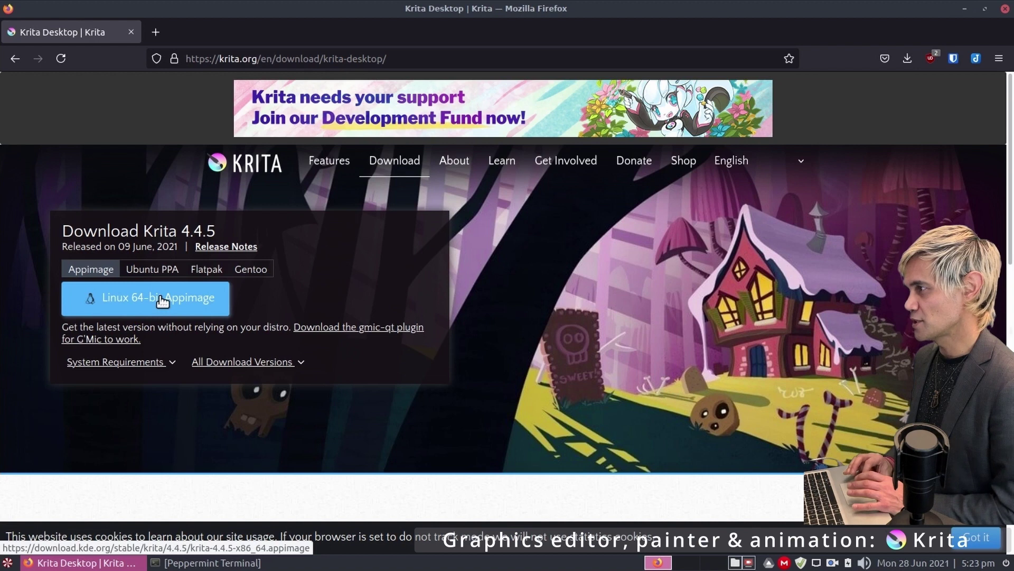
pyautogui.click(161, 302)
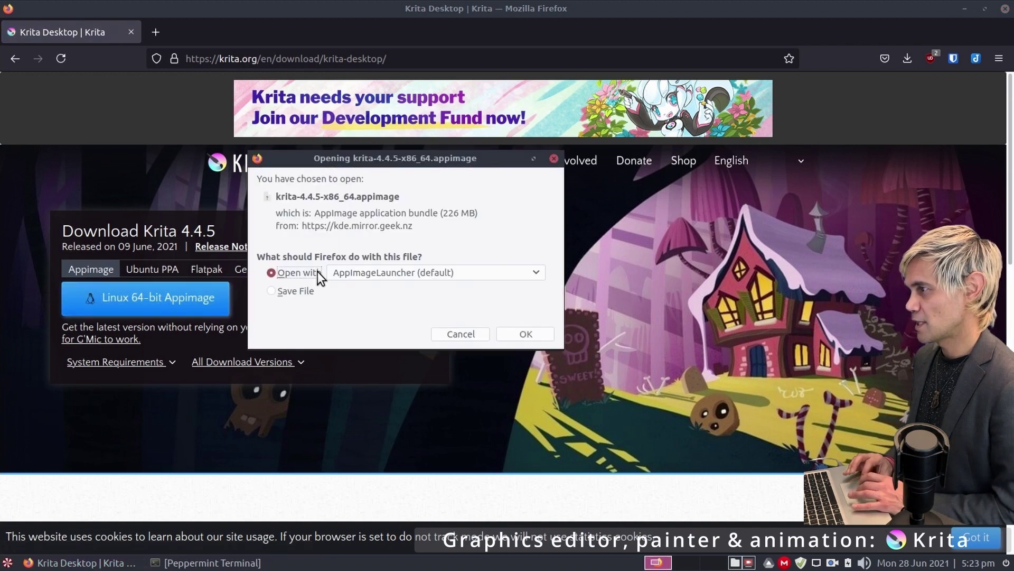
pyautogui.click(525, 334)
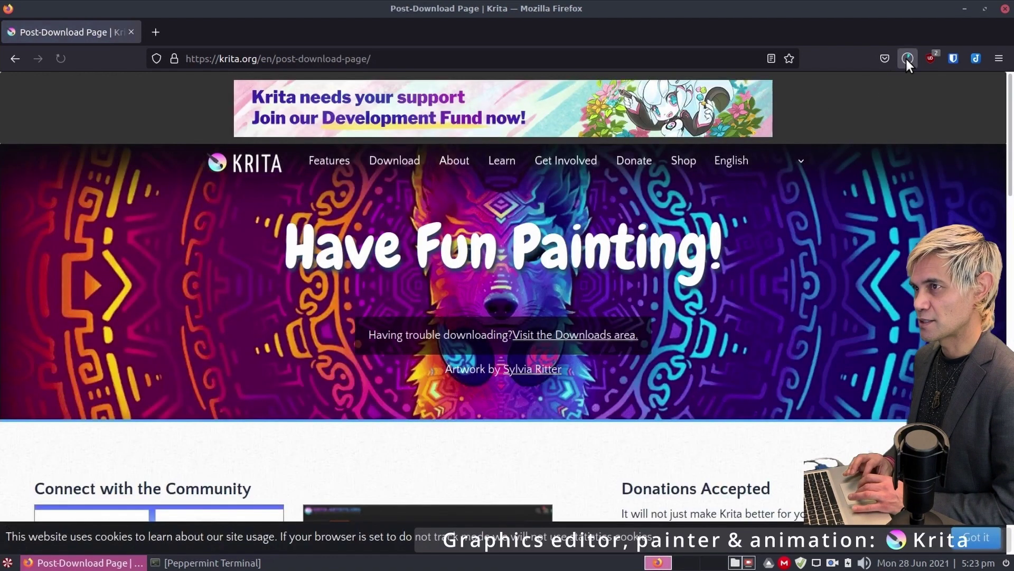
pyautogui.click(906, 58)
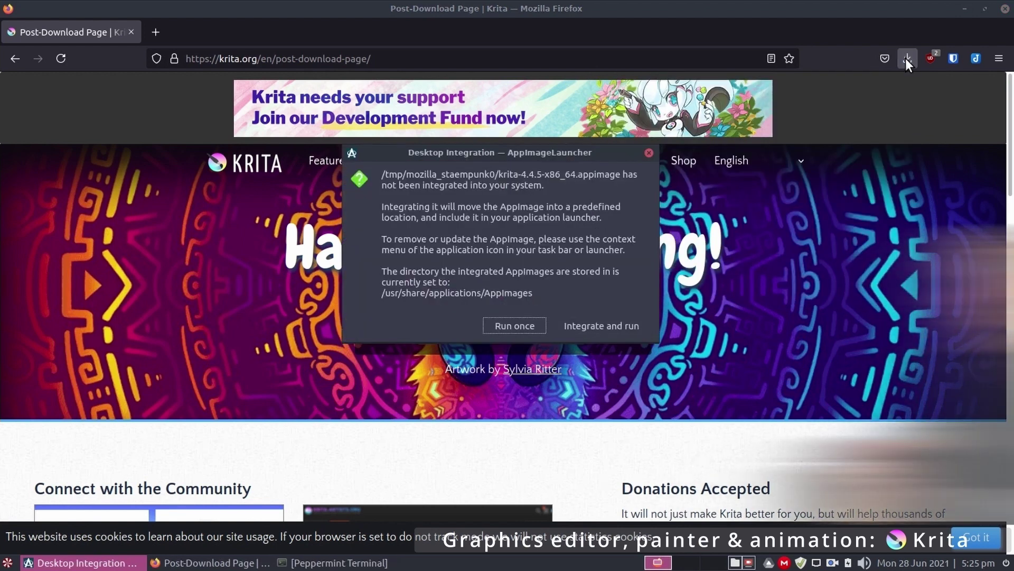
pyautogui.click(965, 7)
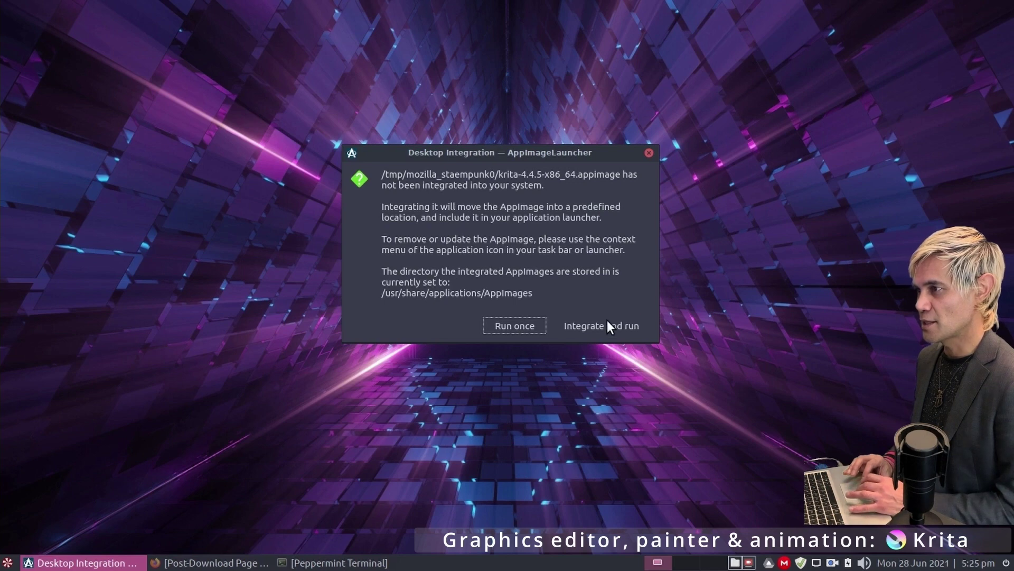
# - Integrate and run the Krita AppImage, maximize the Krita window, then close Krita
pyautogui.click(596, 328)
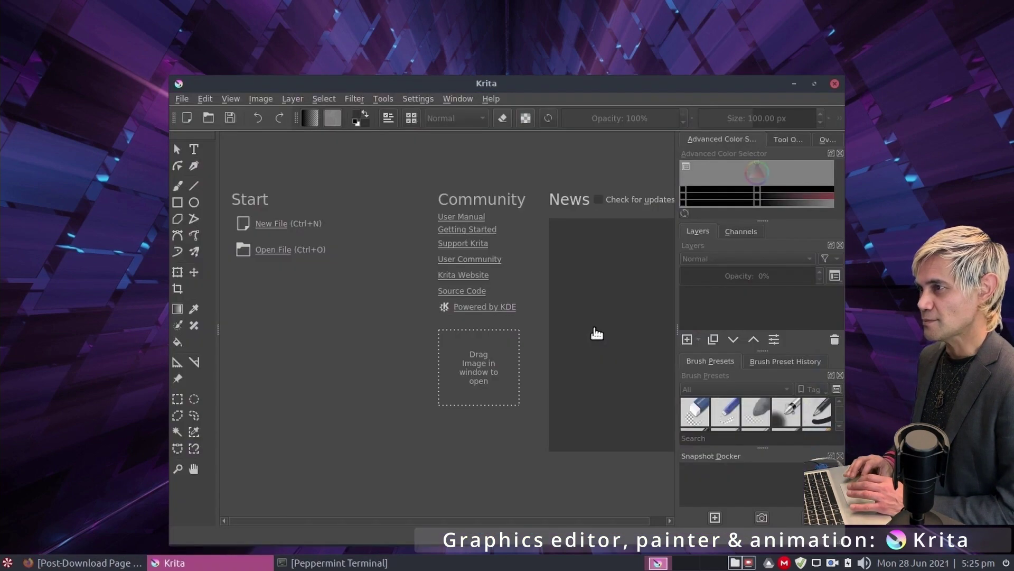
pyautogui.doubleClick(563, 88)
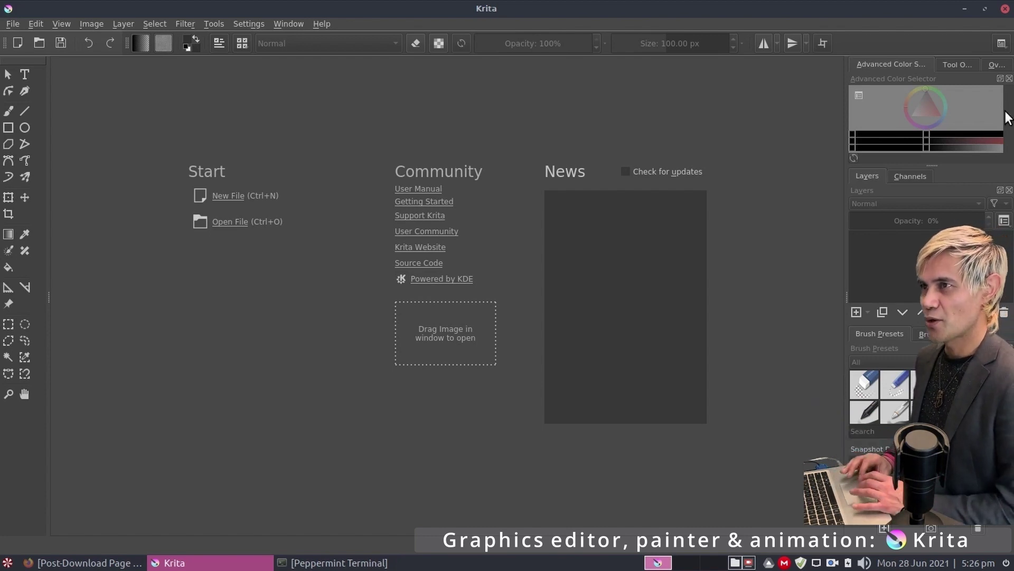
pyautogui.click(1005, 9)
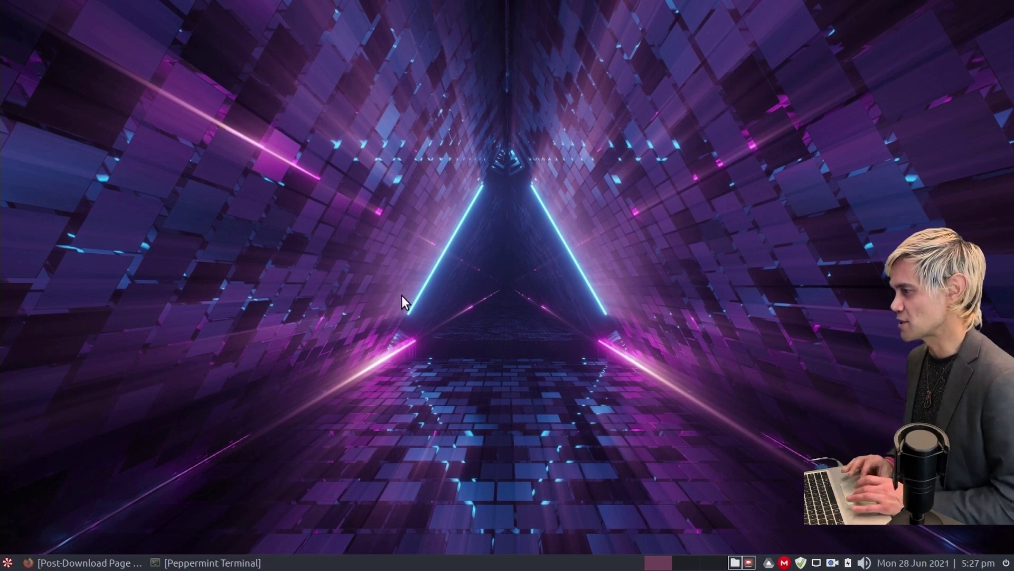
# - Search for 'photopea' and open the Photopea Online Photo Editor site
pyautogui.click(101, 562)
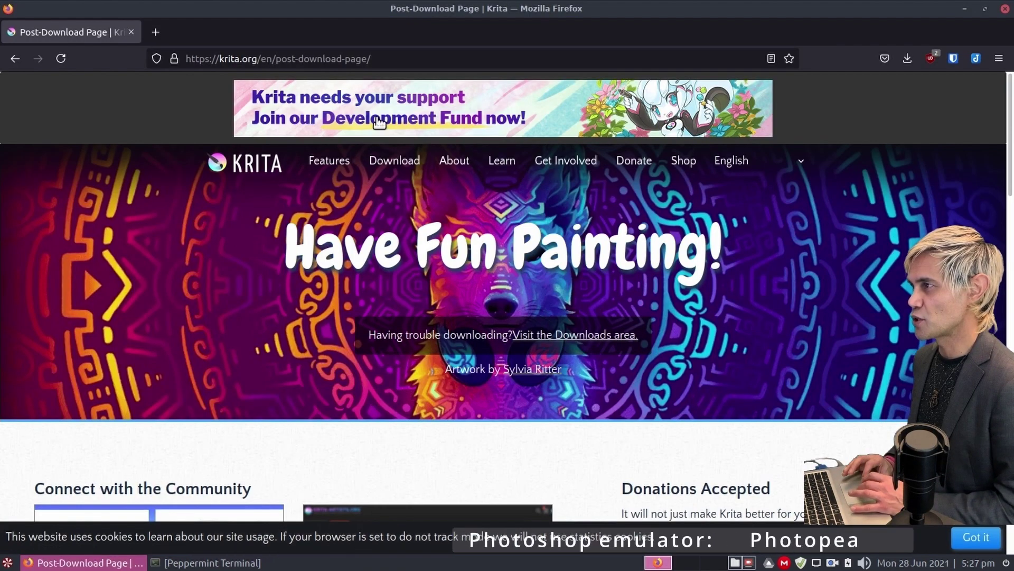
pyautogui.click(434, 61)
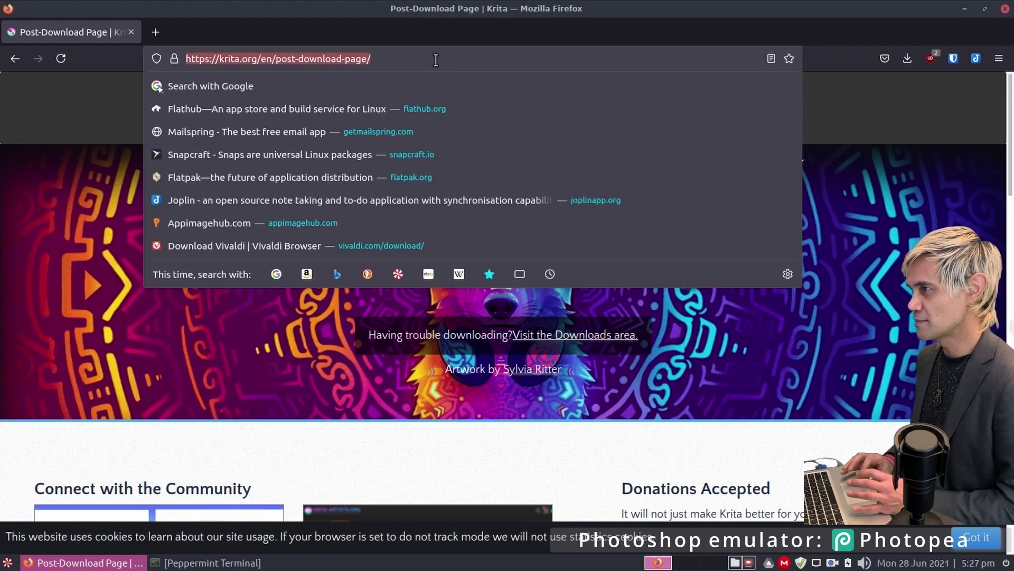
pyautogui.write('photog')
pyautogui.press('BackSpace')
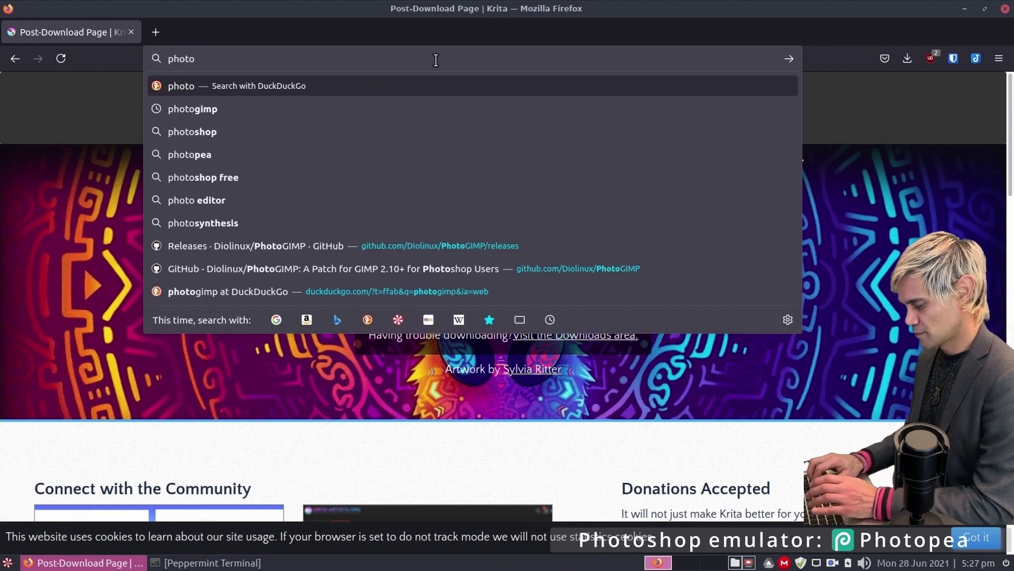
pyautogui.write('pea')
pyautogui.press('Return')
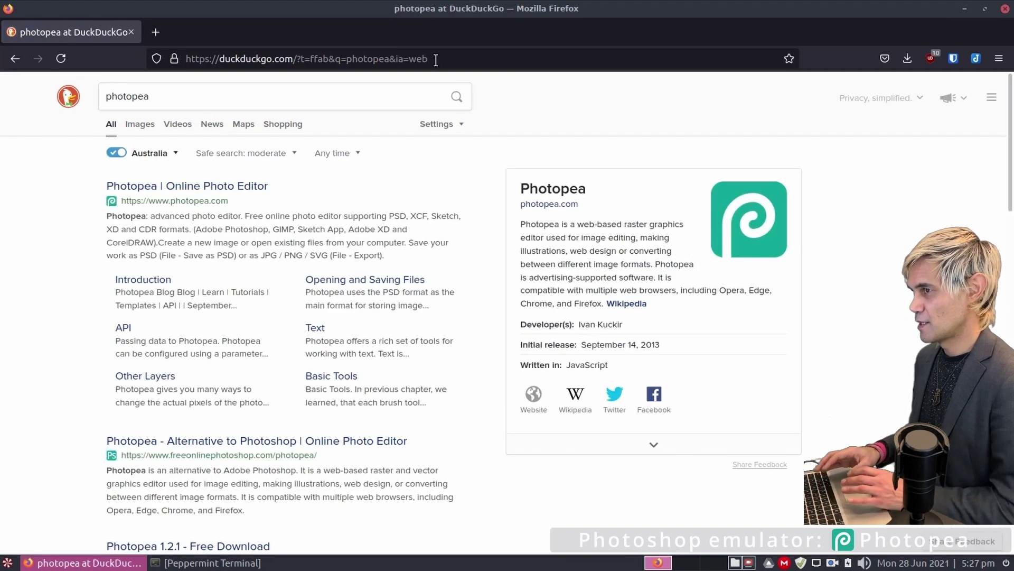
pyautogui.click(219, 185)
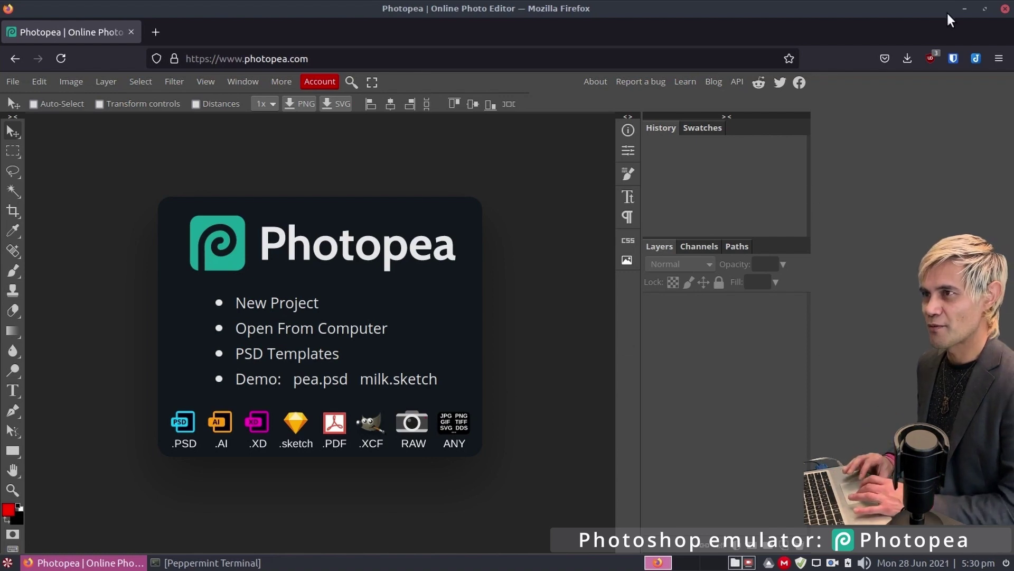
# - Minimize the Firefox window showing Photopea
pyautogui.click(964, 9)
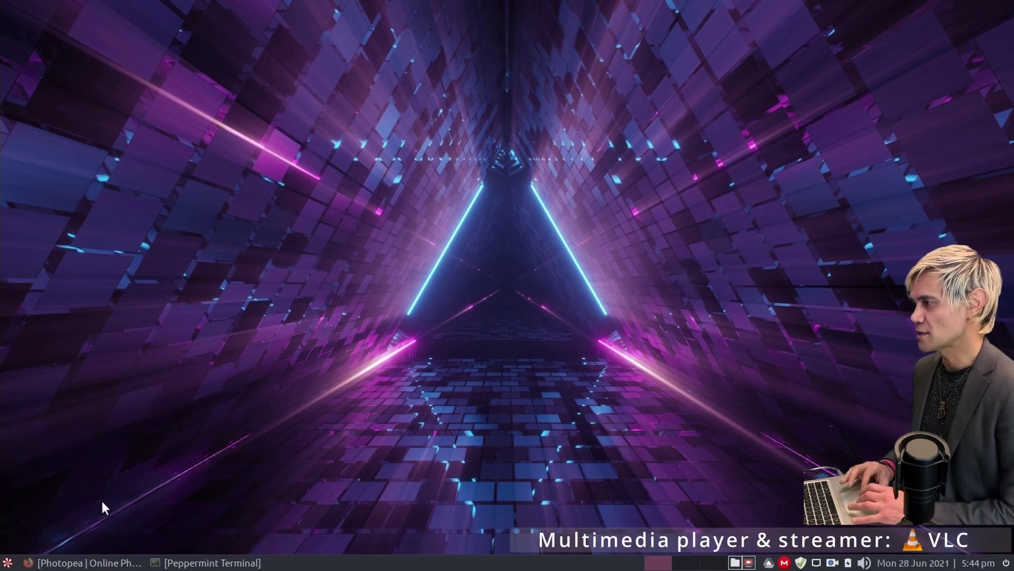
# - Install VLC from Software Manager, accepting its additional packages and authorizing with the account password
pyautogui.click(6, 564)
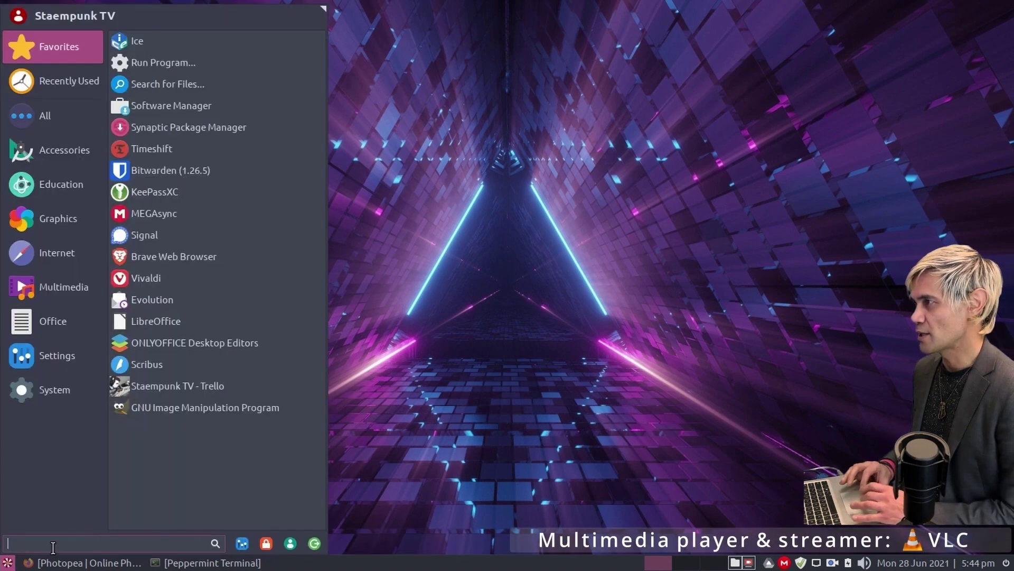
pyautogui.click(210, 105)
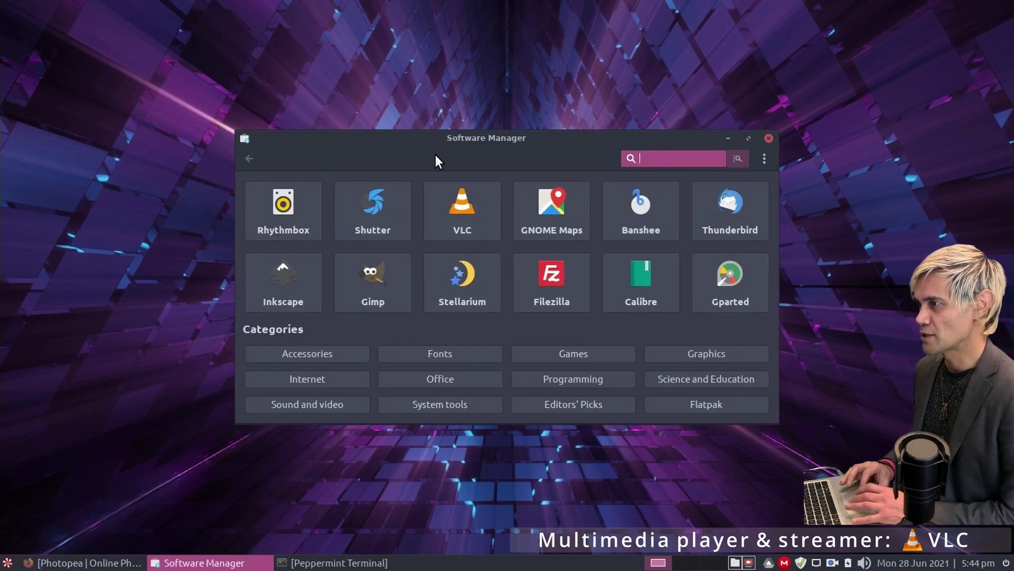
pyautogui.click(464, 202)
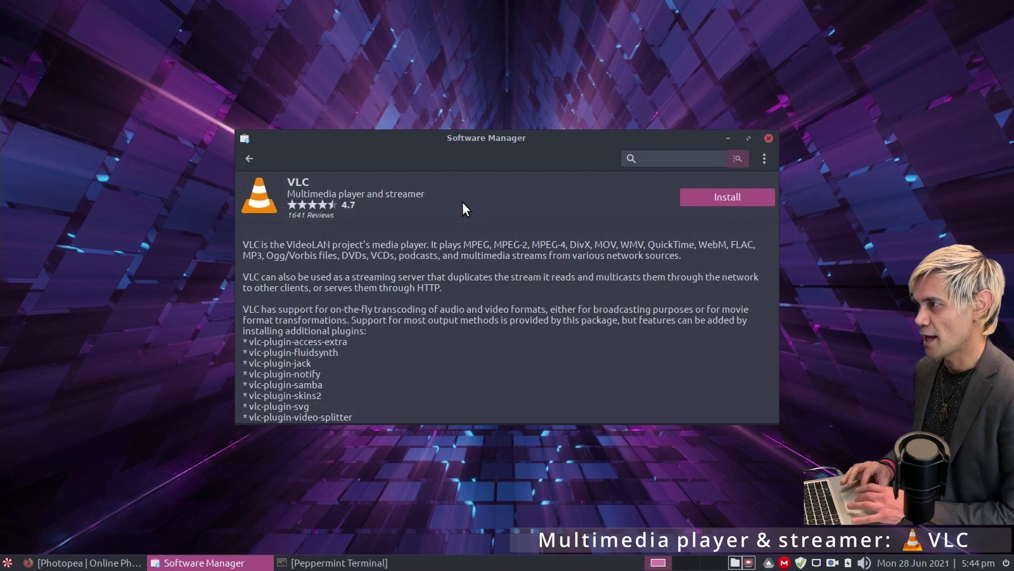
pyautogui.click(733, 197)
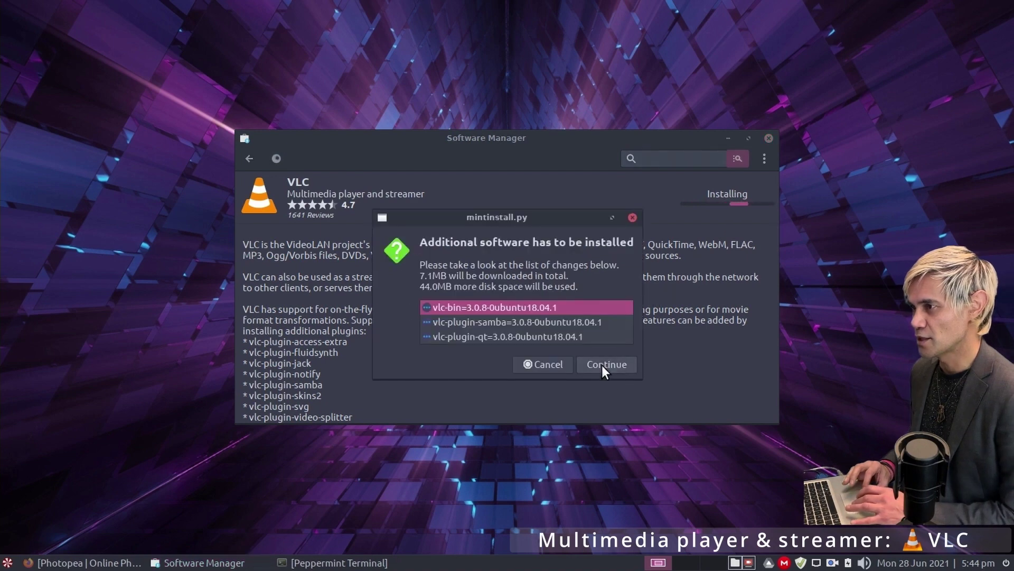
pyautogui.click(601, 363)
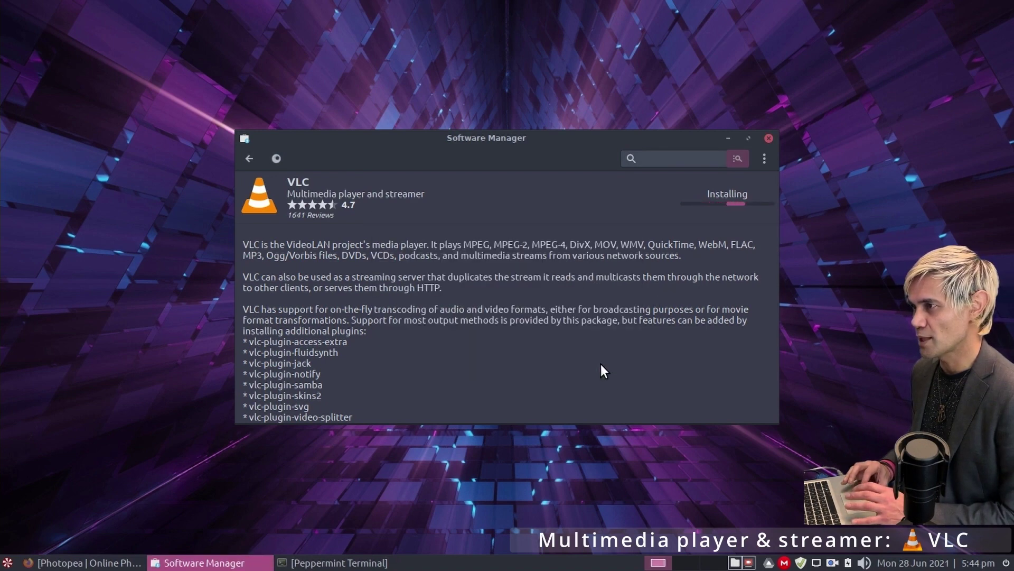
pyautogui.write('********')
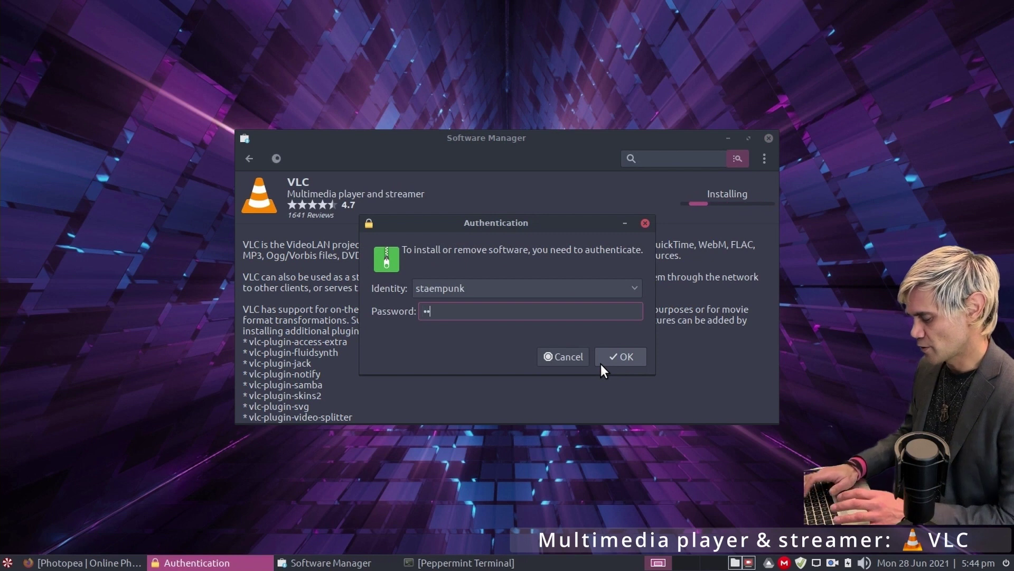
pyautogui.press('Return')
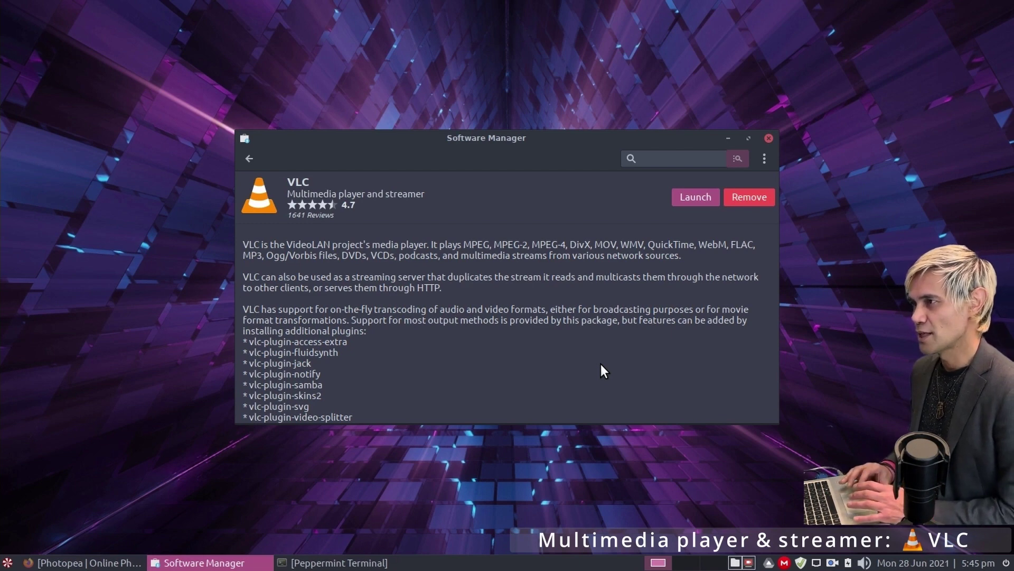
pyautogui.click(727, 139)
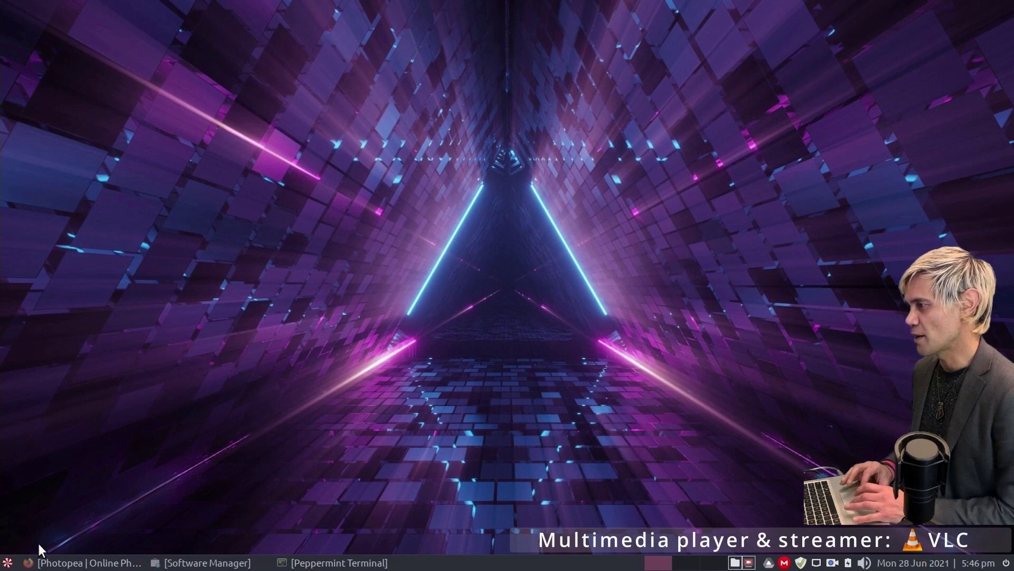
pyautogui.click(8, 563)
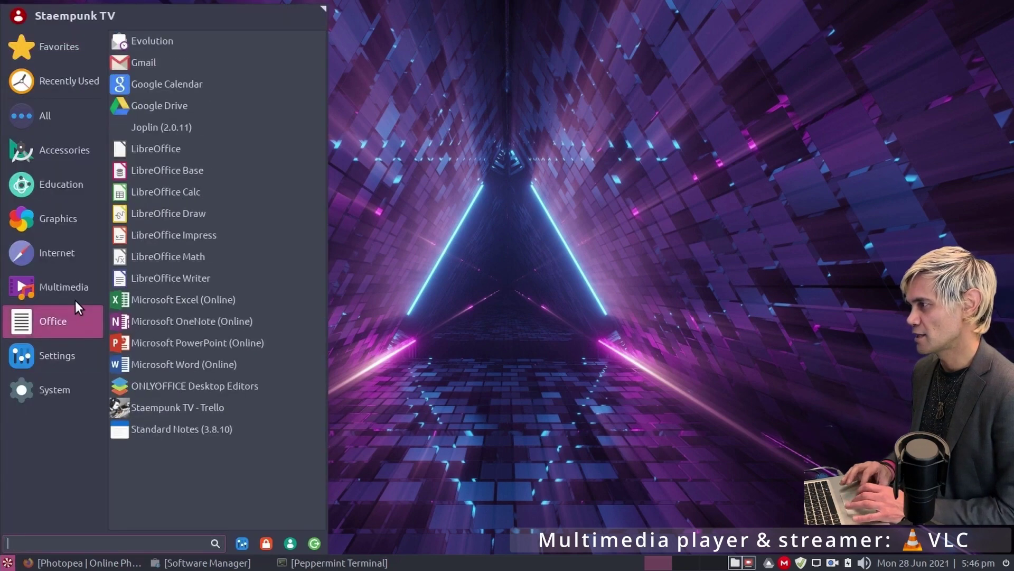
pyautogui.moveTo(71, 288)
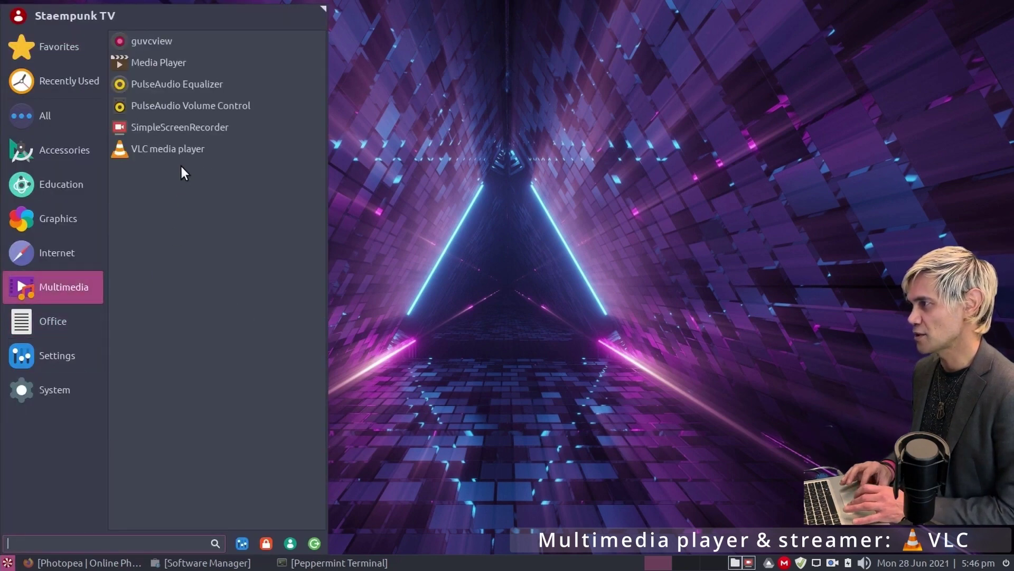
pyautogui.rightClick(183, 150)
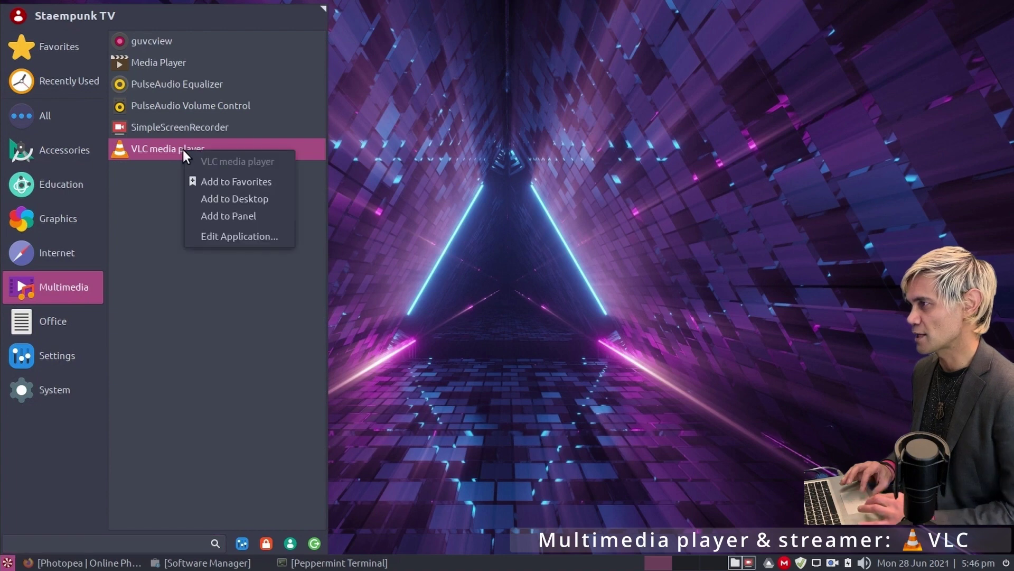
pyautogui.click(237, 182)
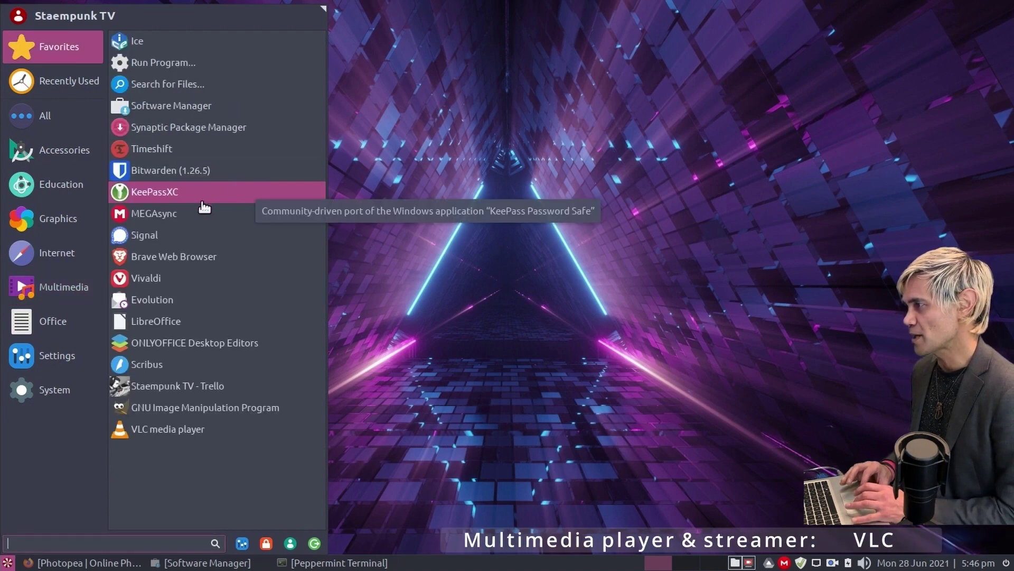
pyautogui.moveTo(61, 290)
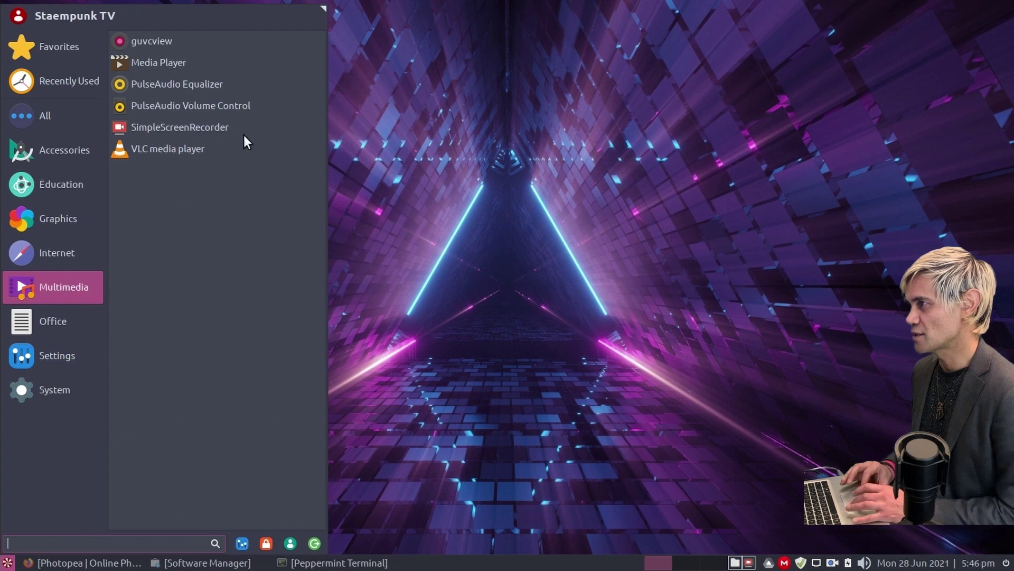
pyautogui.rightClick(195, 62)
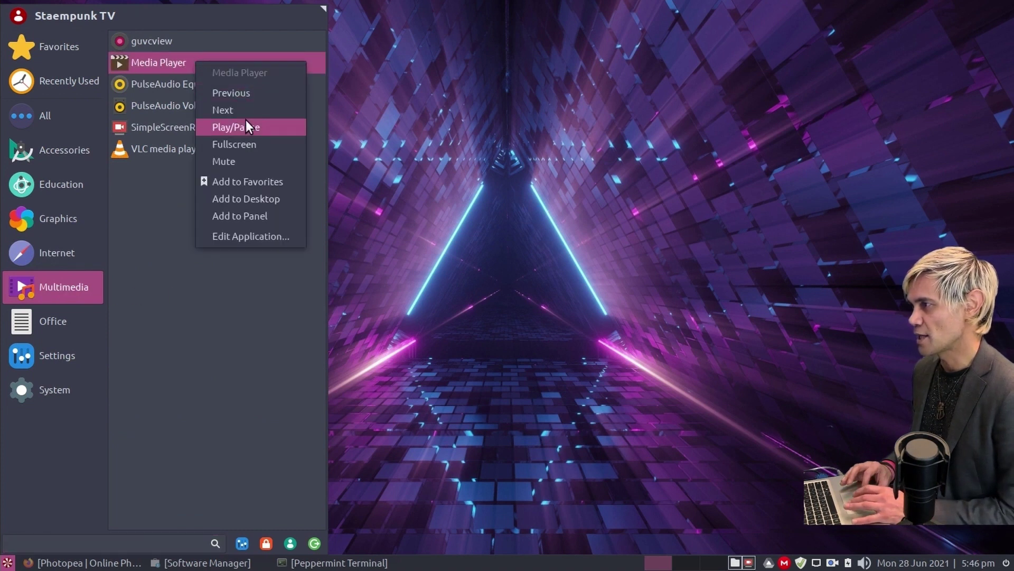
pyautogui.click(268, 237)
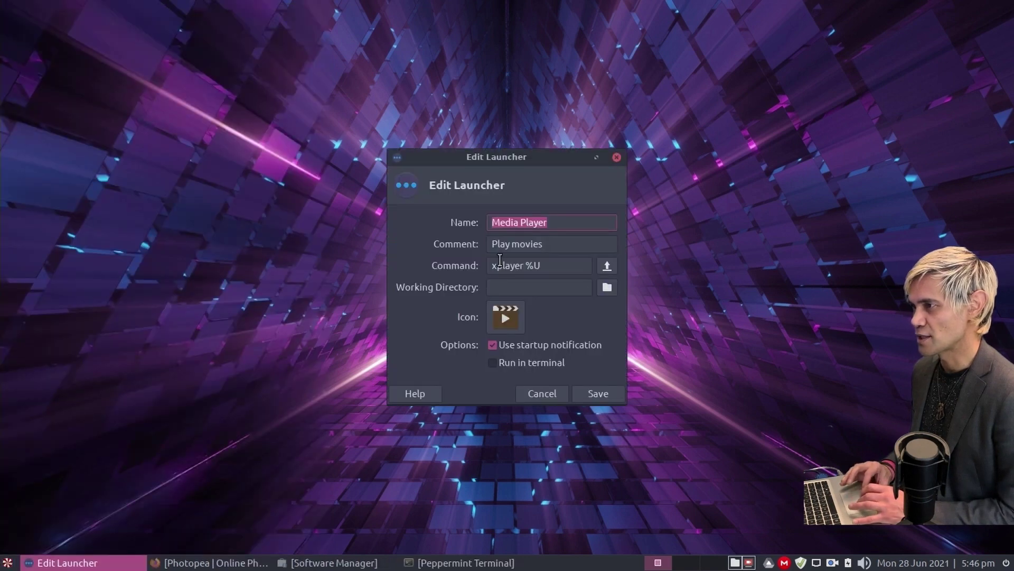
pyautogui.doubleClick(501, 265)
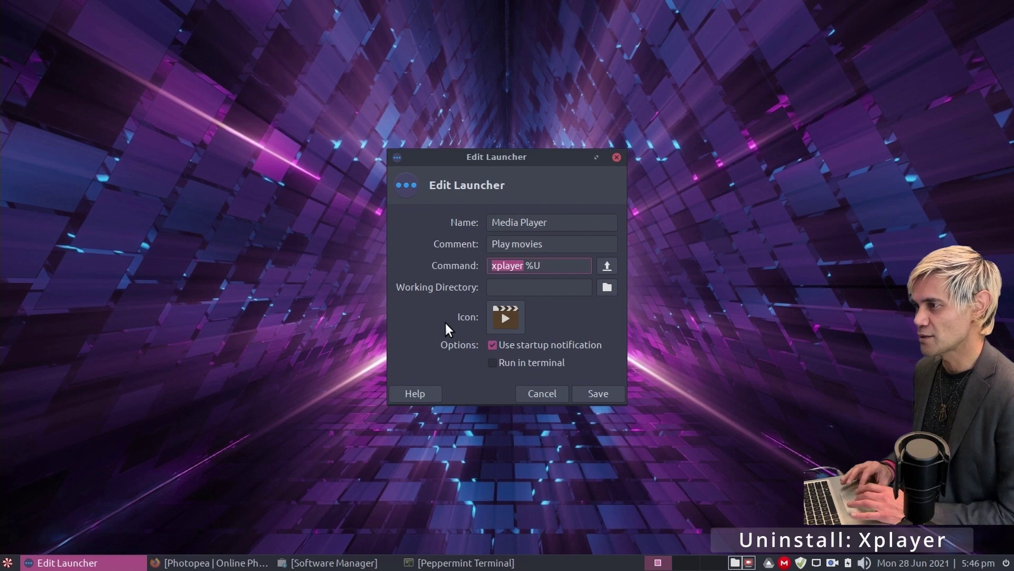
pyautogui.click(538, 395)
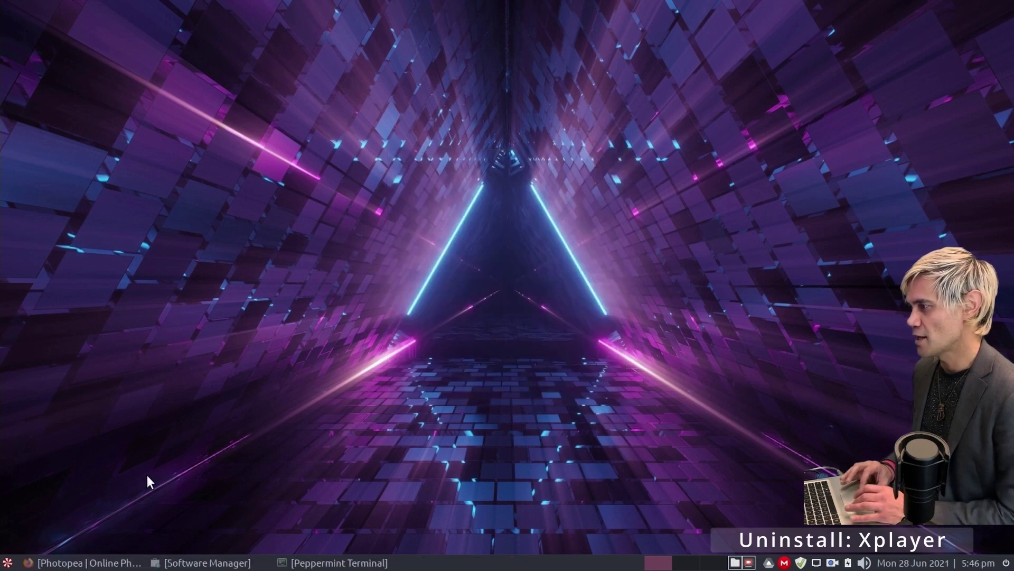
# - Launch Synaptic Package Manager with the account password and search for 'xplayer'
pyautogui.click(6, 563)
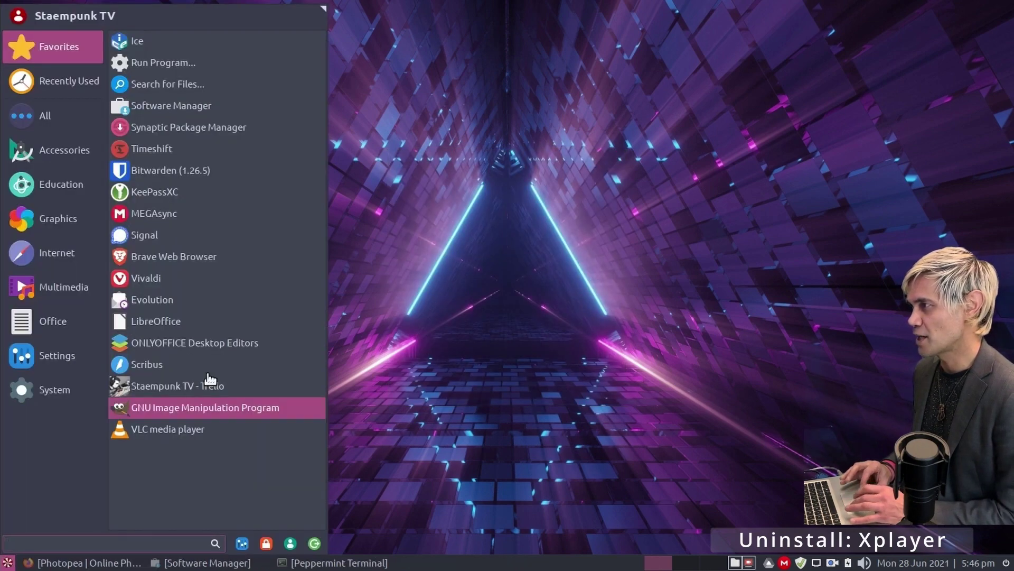
pyautogui.click(233, 130)
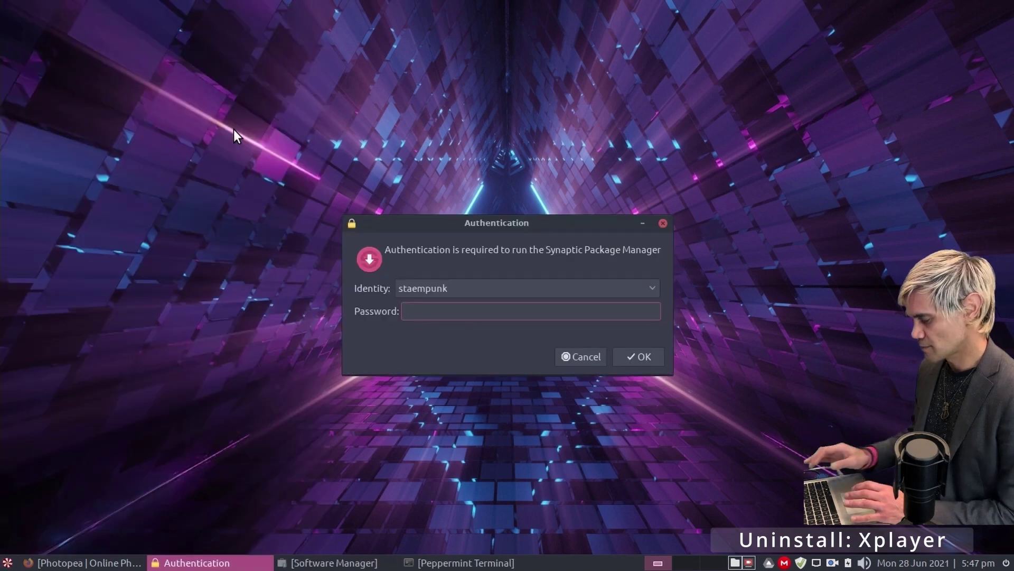
pyautogui.write('********')
pyautogui.press('Return')
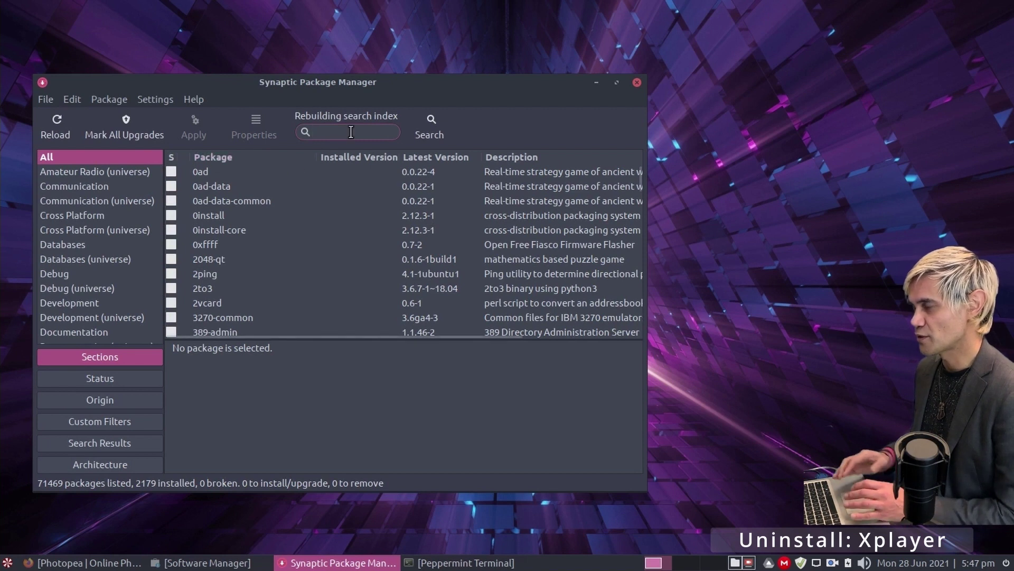
pyautogui.write('xplayer')
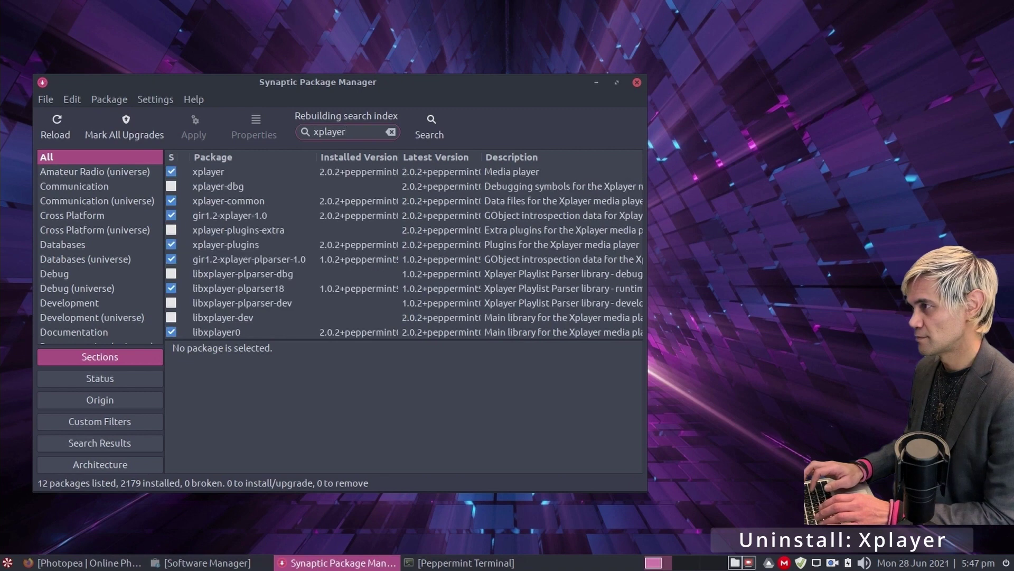
# - Select the seven installed xplayer packages and mark them for complete removal
pyautogui.click(220, 170)
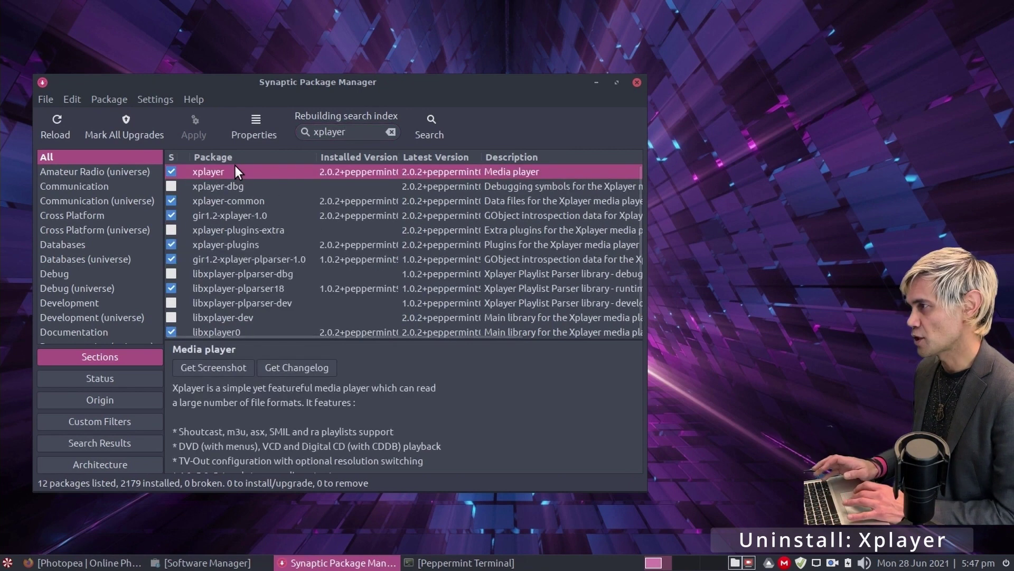
pyautogui.keyDown('ctrl'); pyautogui.click(247, 200); pyautogui.keyUp('ctrl')
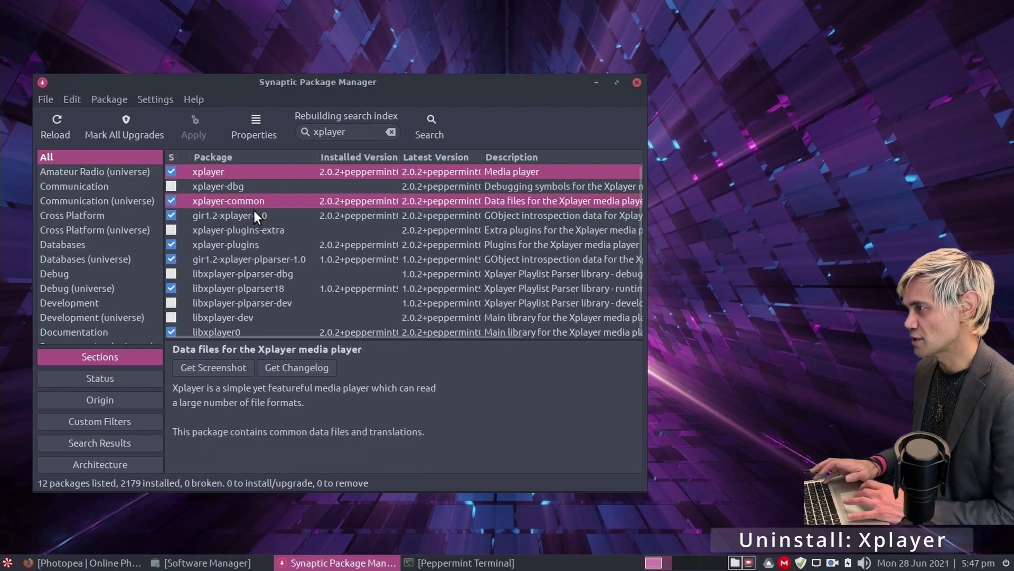
pyautogui.keyDown('ctrl'); pyautogui.click(253, 214); pyautogui.keyUp('ctrl')
pyautogui.keyDown('ctrl'); pyautogui.click(249, 244); pyautogui.keyUp('ctrl')
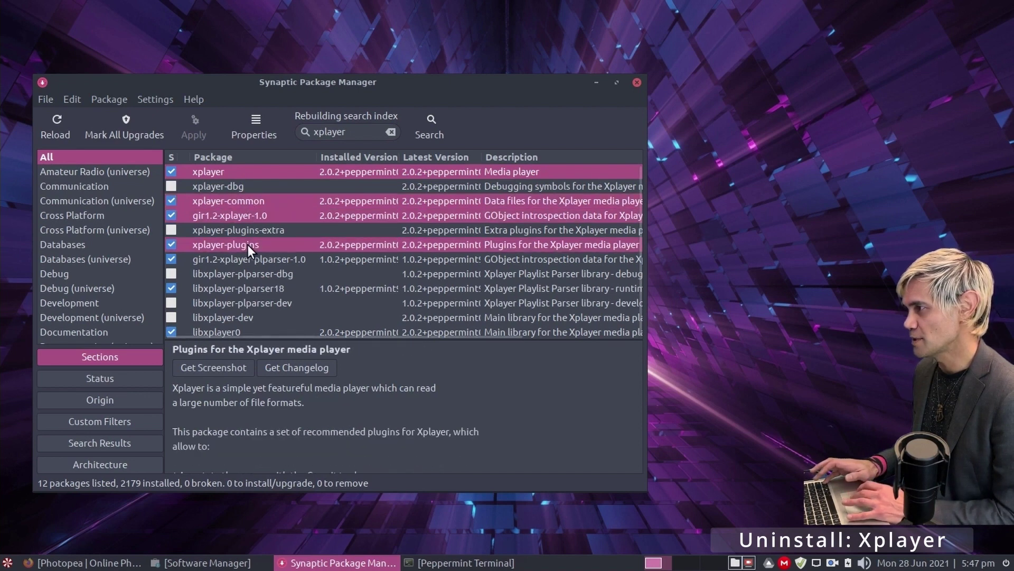
pyautogui.keyDown('ctrl'); pyautogui.click(249, 258); pyautogui.keyUp('ctrl')
pyautogui.keyDown('ctrl'); pyautogui.click(246, 287); pyautogui.keyUp('ctrl')
pyautogui.keyDown('ctrl'); pyautogui.click(235, 330); pyautogui.keyUp('ctrl')
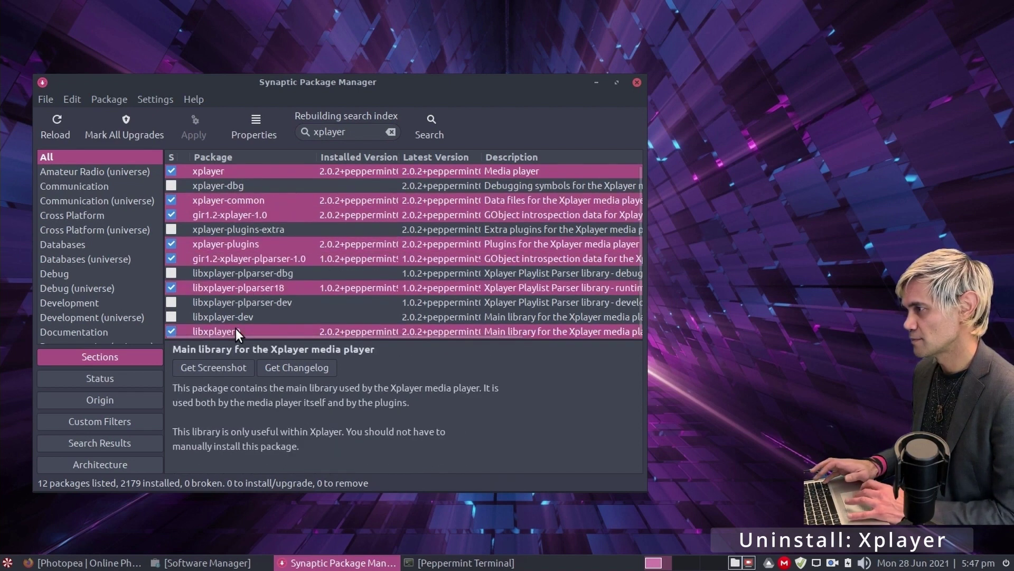
pyautogui.rightClick(240, 246)
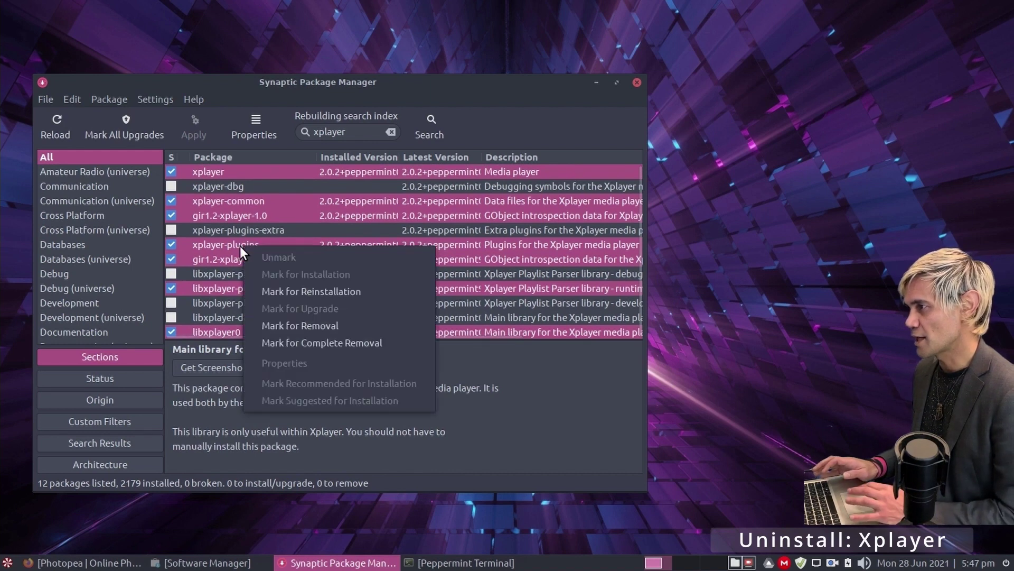
pyautogui.click(325, 344)
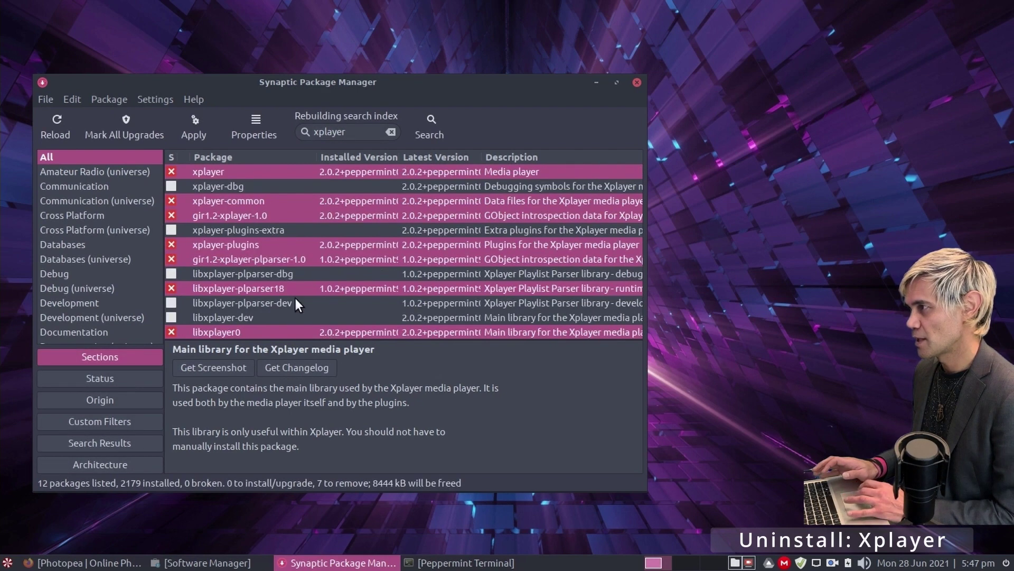
# - Apply the removal of the seven xplayer packages, follow its progress details, then close Synaptic
pyautogui.click(193, 125)
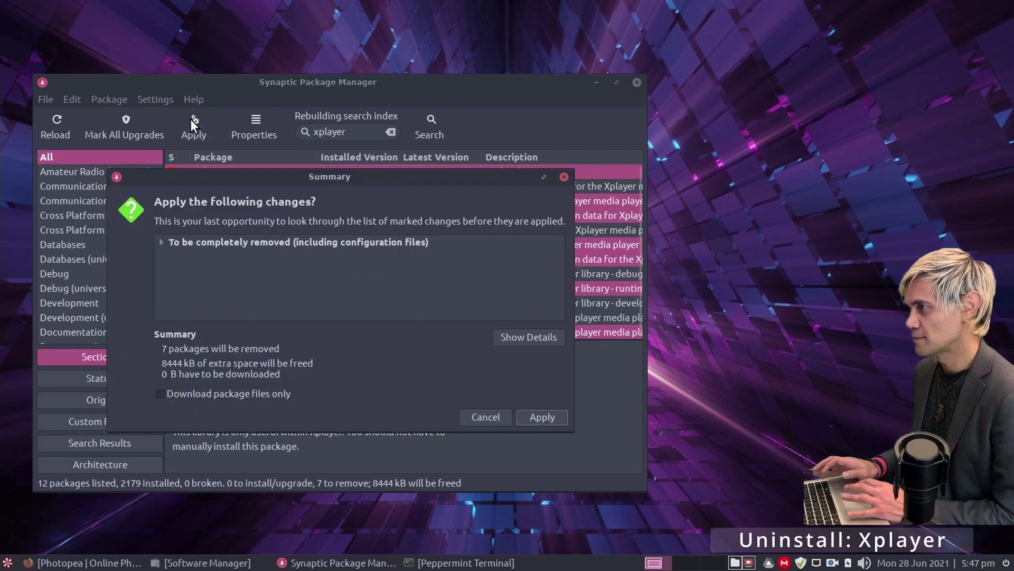
pyautogui.click(543, 418)
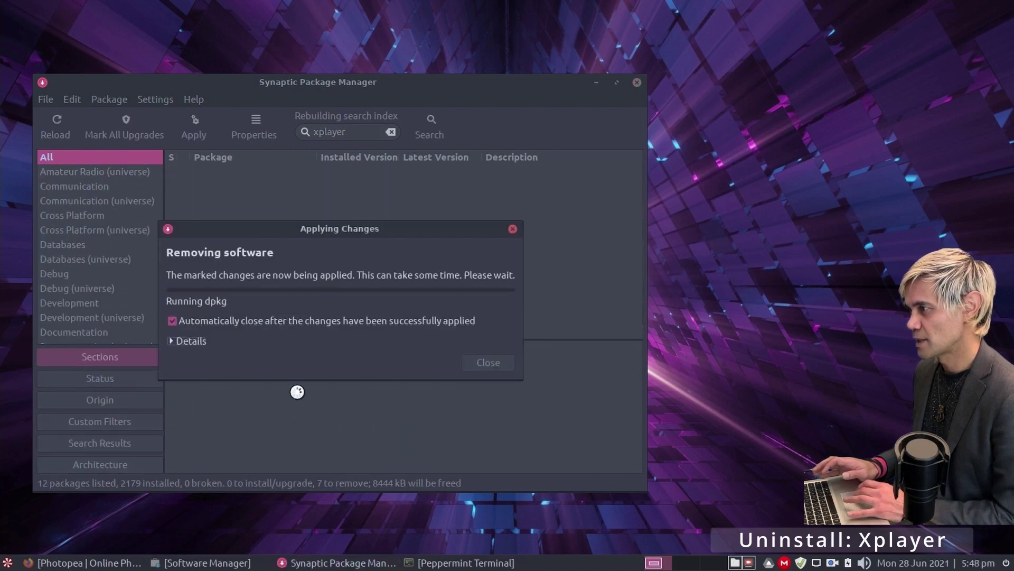
pyautogui.click(171, 340)
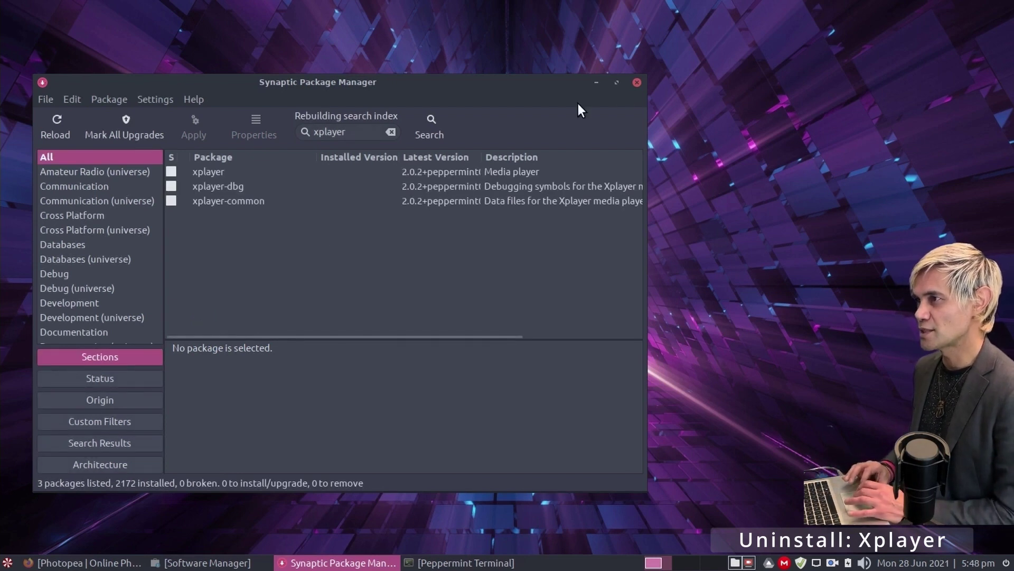
pyautogui.click(637, 82)
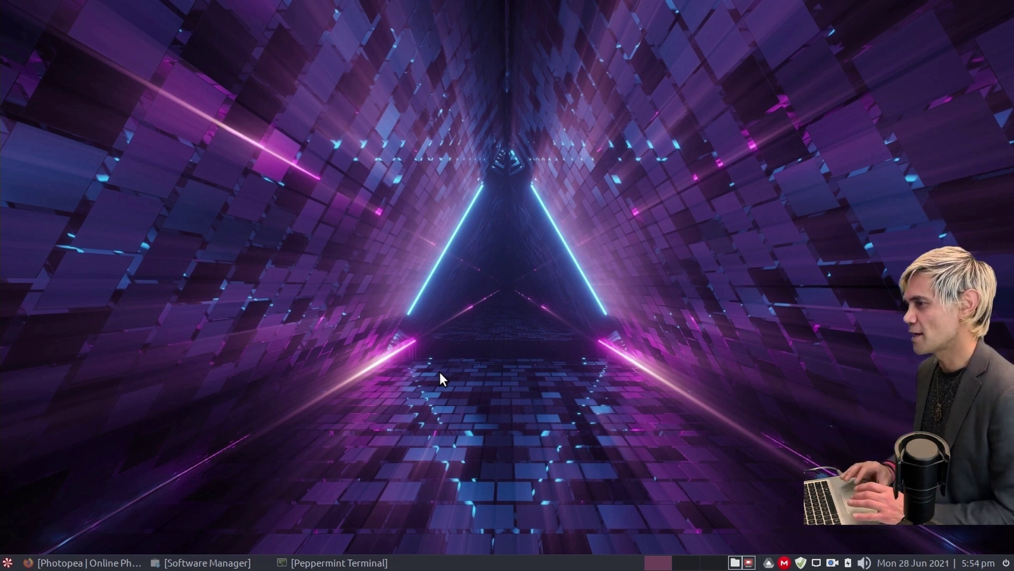
# - Restore Firefox and search for 'sayonara music player' using the address-bar suggestion
pyautogui.click(90, 564)
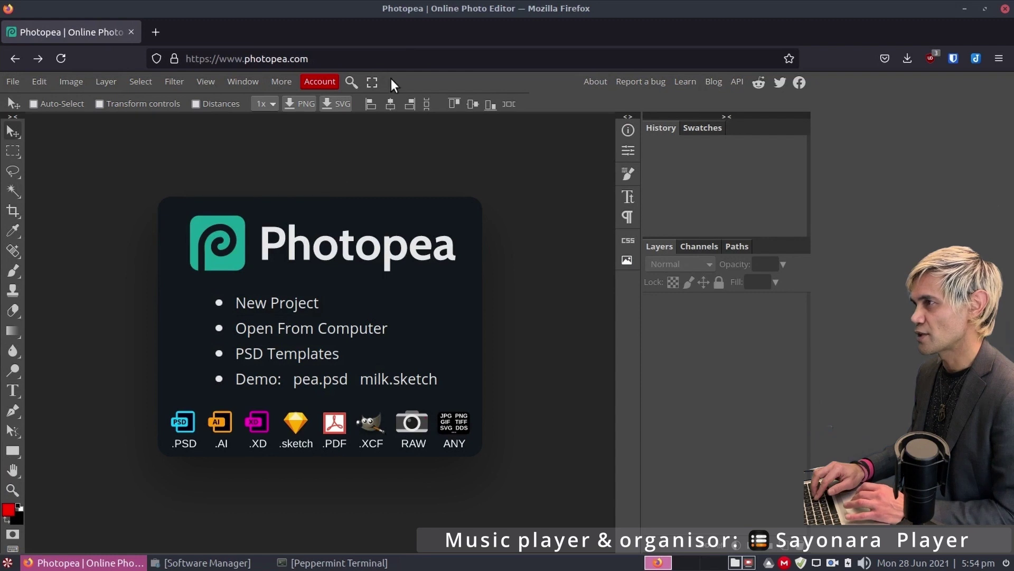
pyautogui.click(405, 62)
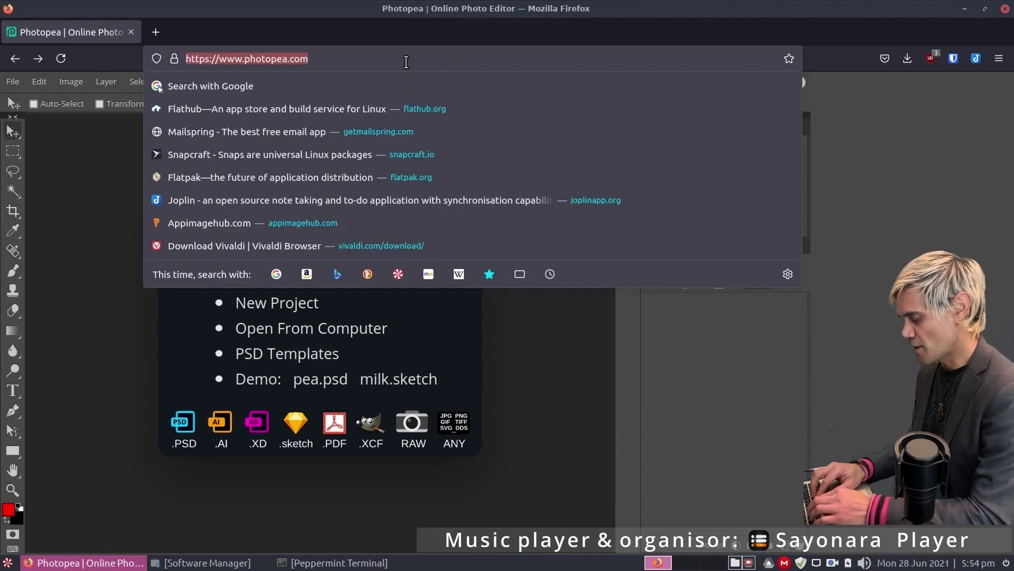
pyautogui.write('sayona')
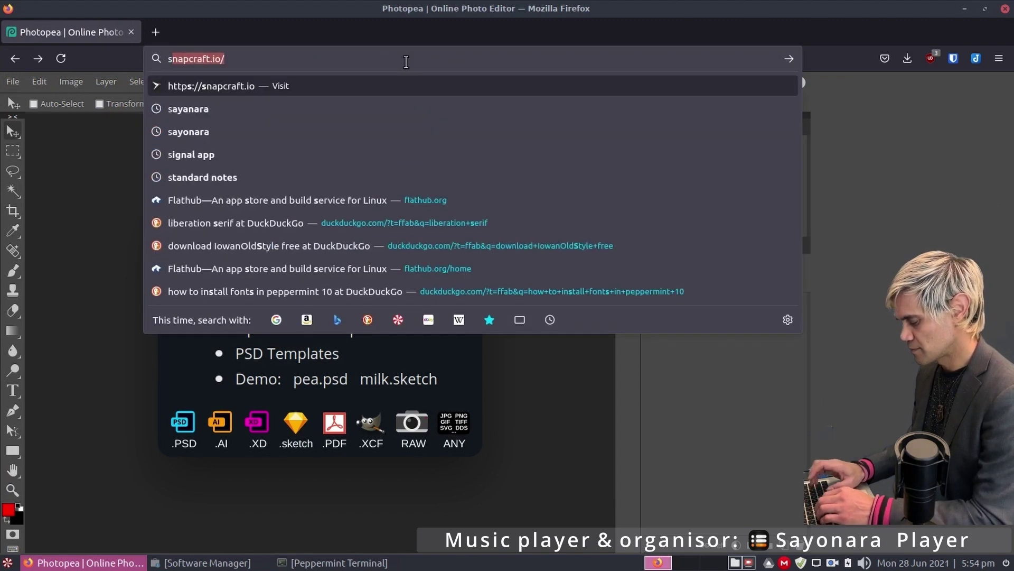
pyautogui.write('ra m')
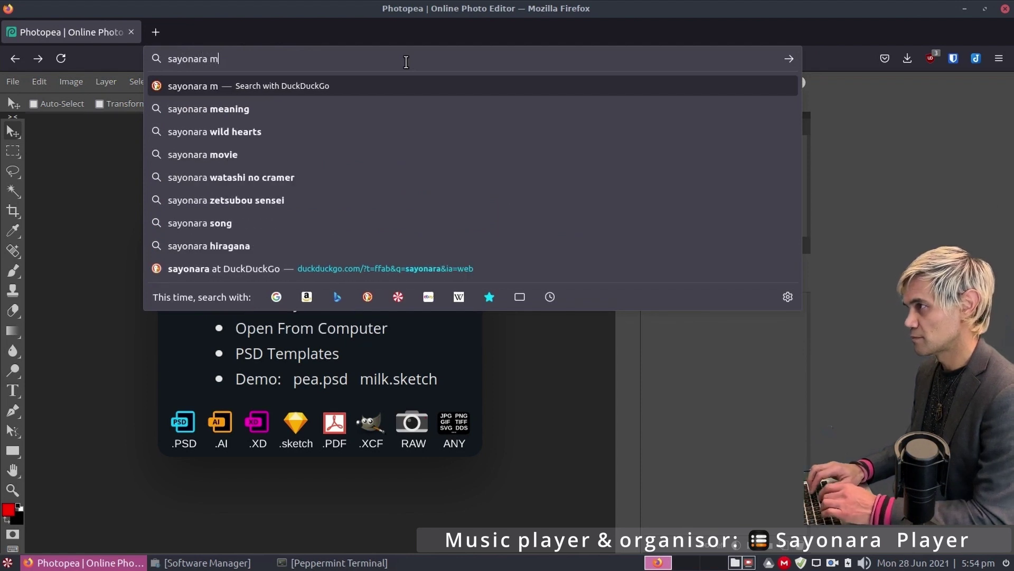
pyautogui.write('usic p')
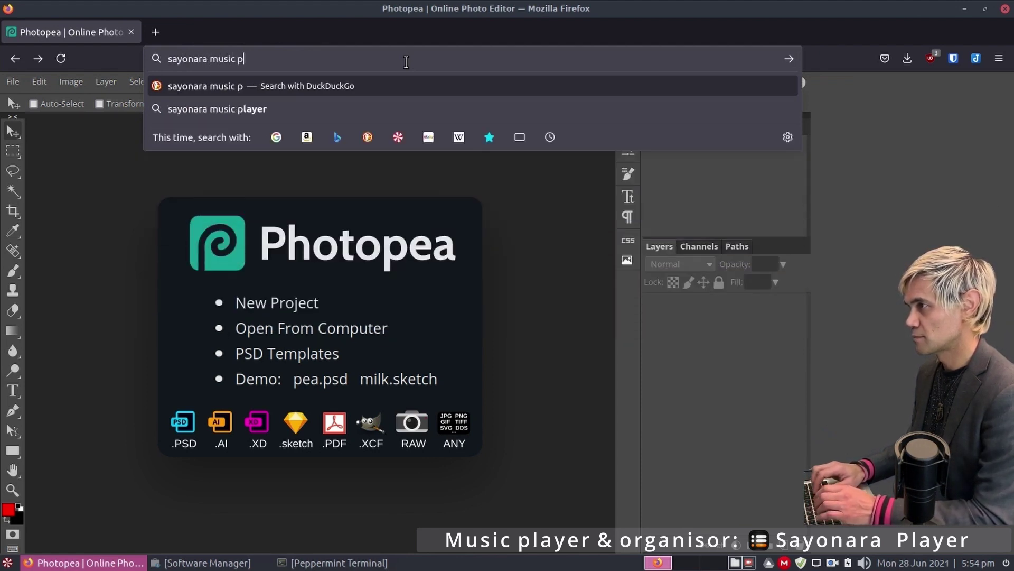
pyautogui.press('Down')
pyautogui.press('Return')
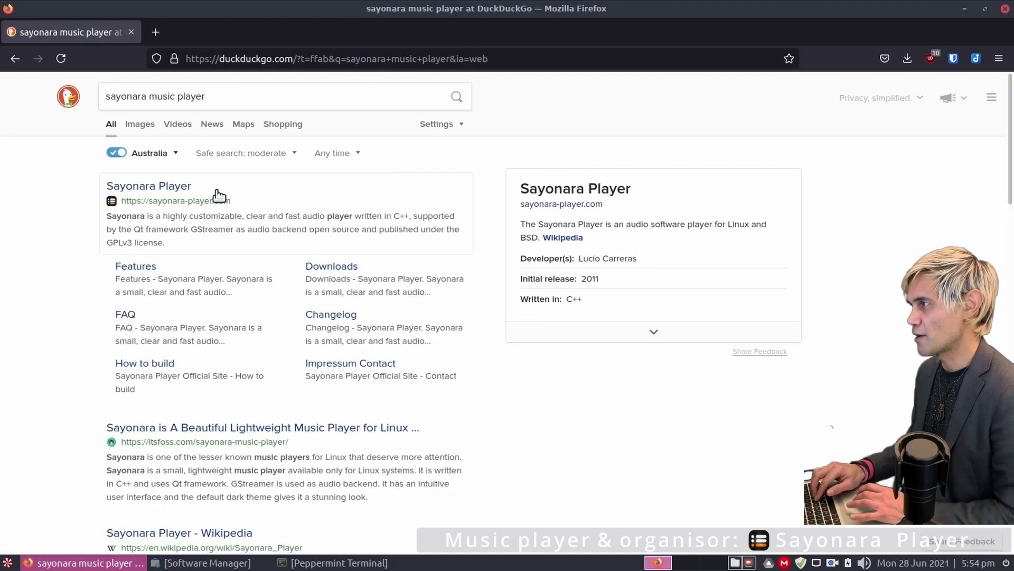
# - Open sayonara-player.com's Debian/Ubuntu/Mint download page, snap Firefox to the left half, and open a terminal
pyautogui.click(159, 188)
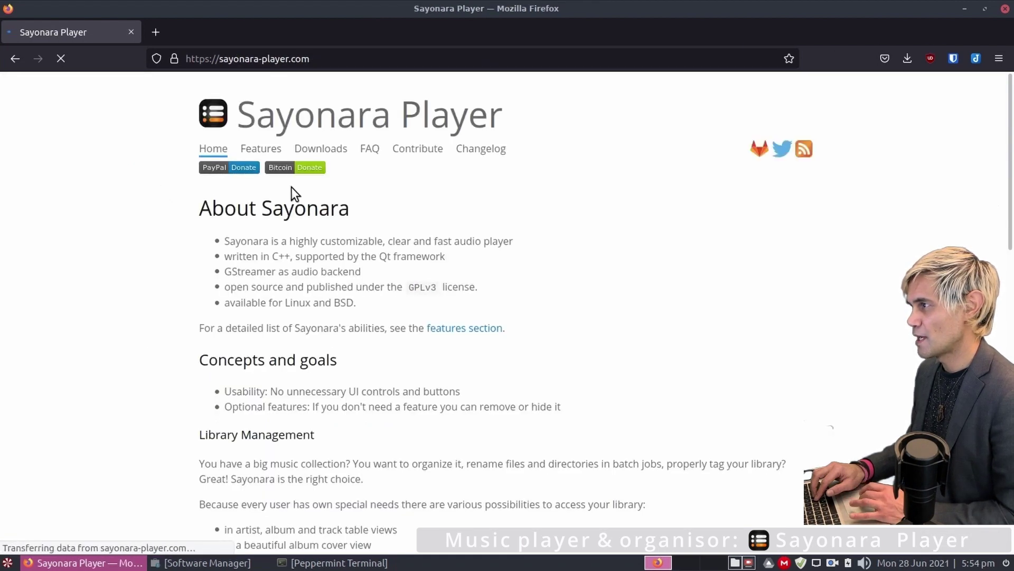
pyautogui.click(324, 151)
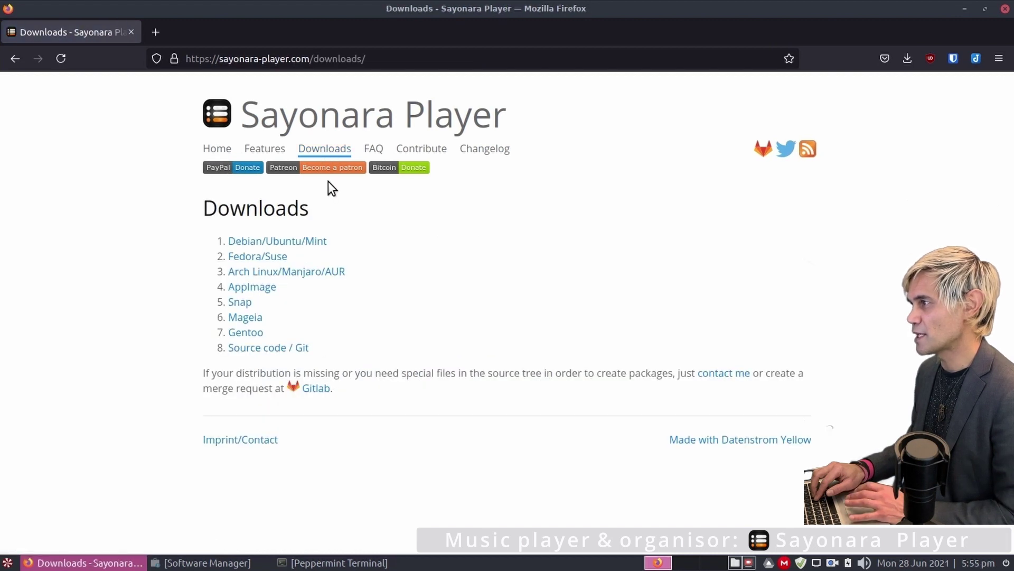
pyautogui.click(299, 242)
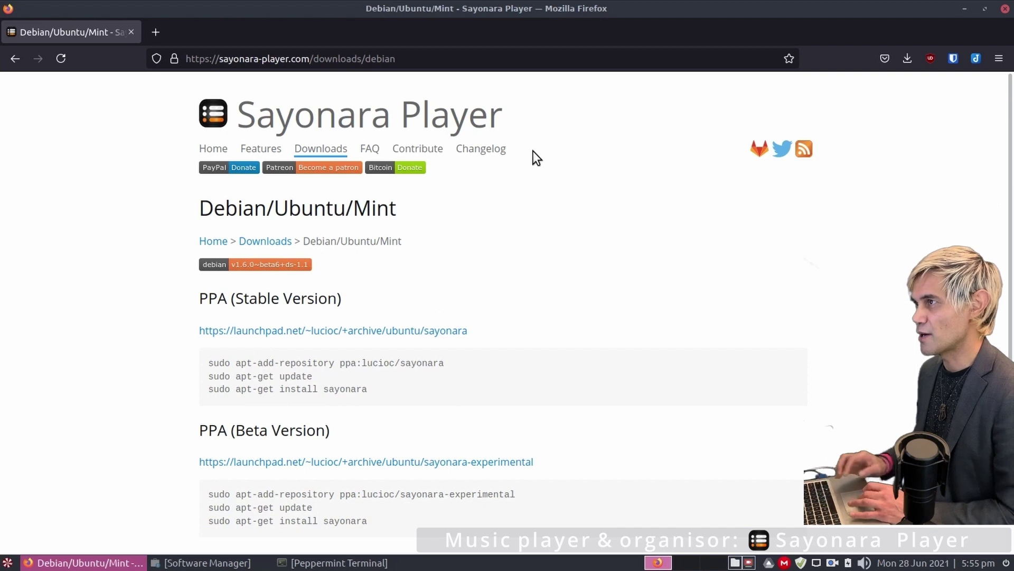
pyautogui.moveTo(617, 2); pyautogui.dragTo(5, 271)
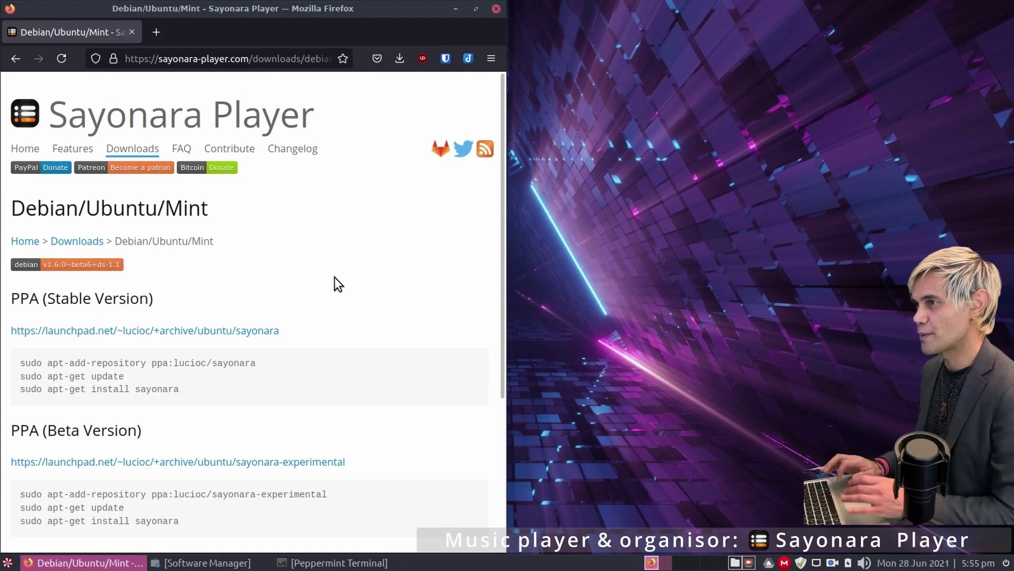
pyautogui.hotkey('ctrl', 'alt', 't')
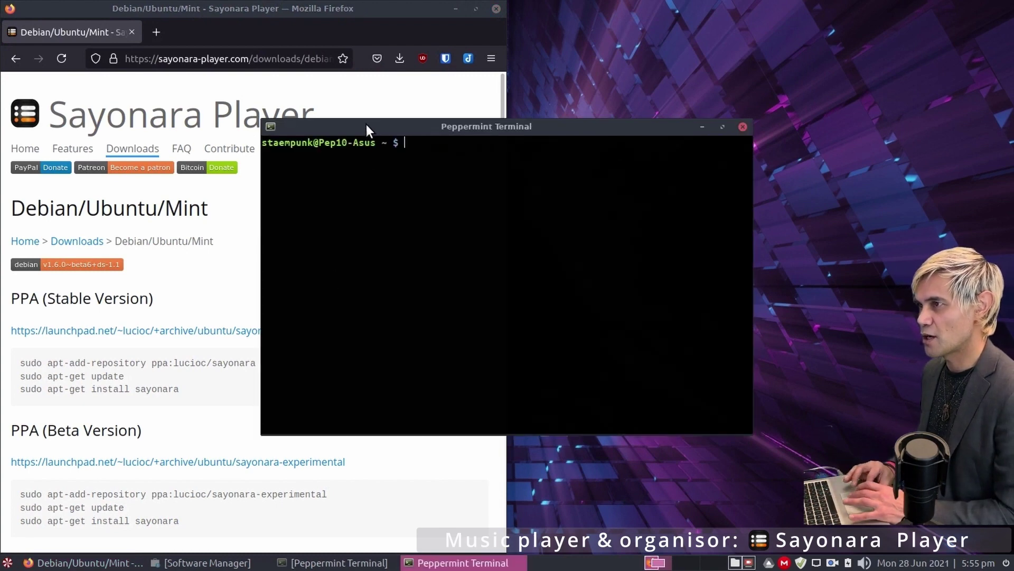
# - Paste the Sayonara page's apt-add-repository ppa:lucioc/sayonara line into the terminal, run it with sudo, and confirm
pyautogui.moveTo(366, 124); pyautogui.dragTo(1003, 217)
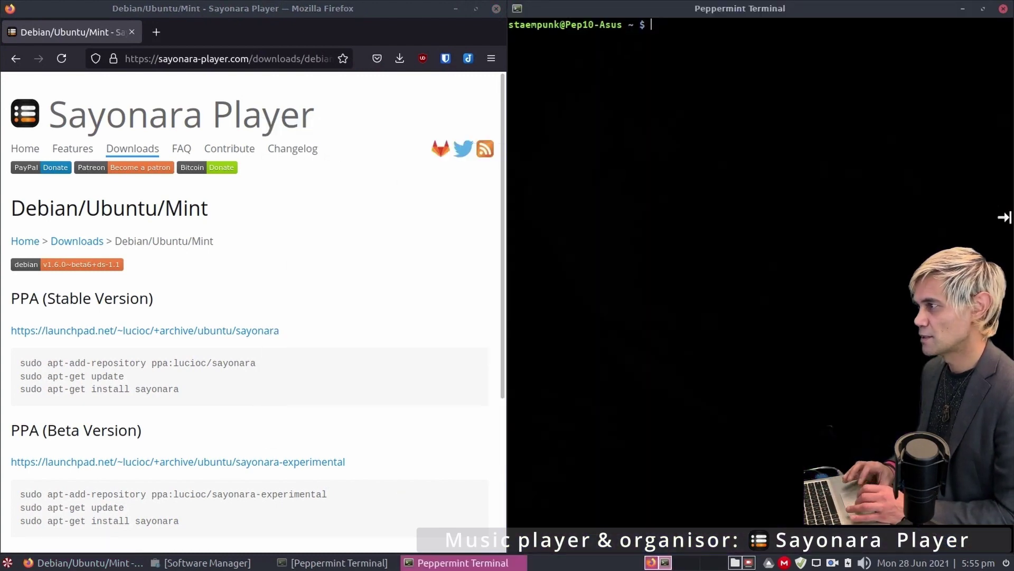
pyautogui.tripleClick(238, 363)
pyautogui.rightClick(238, 362)
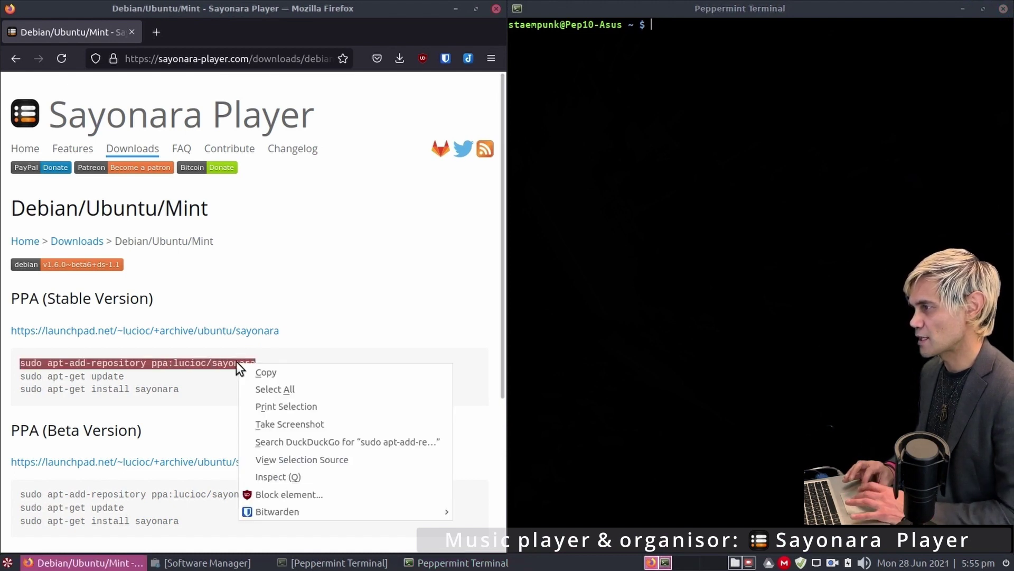
pyautogui.click(271, 372)
pyautogui.rightClick(750, 181)
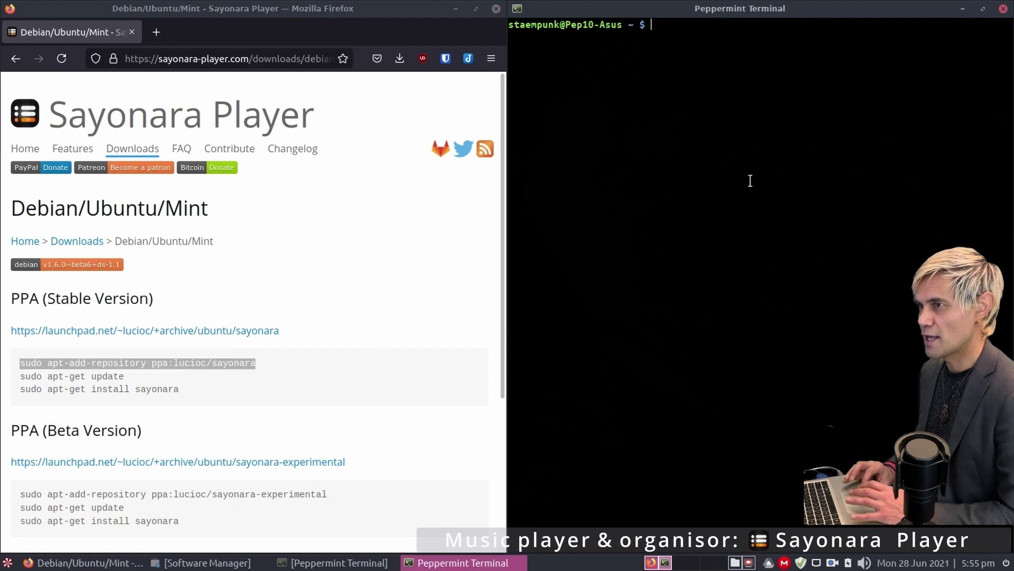
pyautogui.rightClick(749, 179)
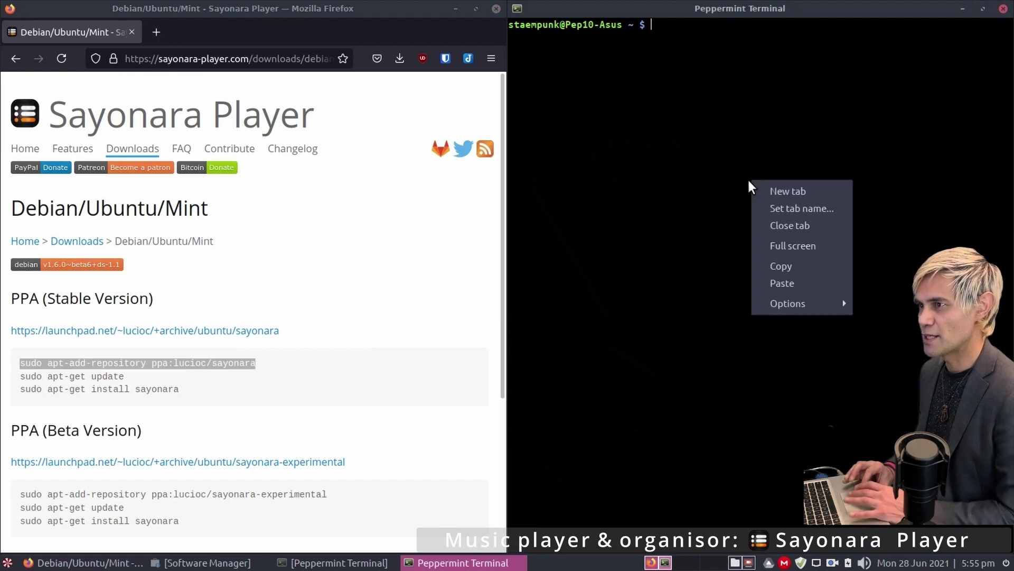
pyautogui.click(805, 282)
pyautogui.press('Return')
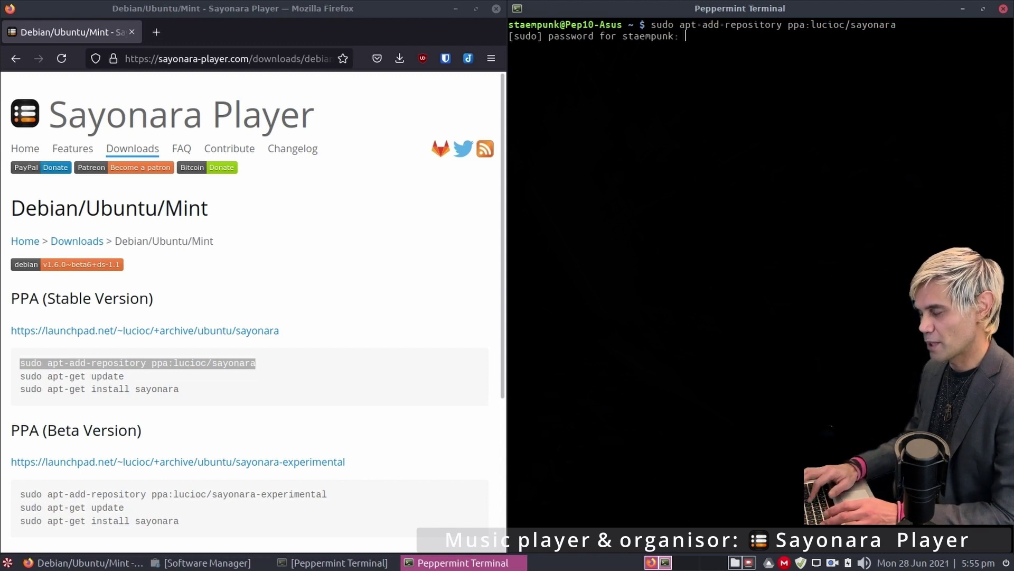
pyautogui.press('Return')
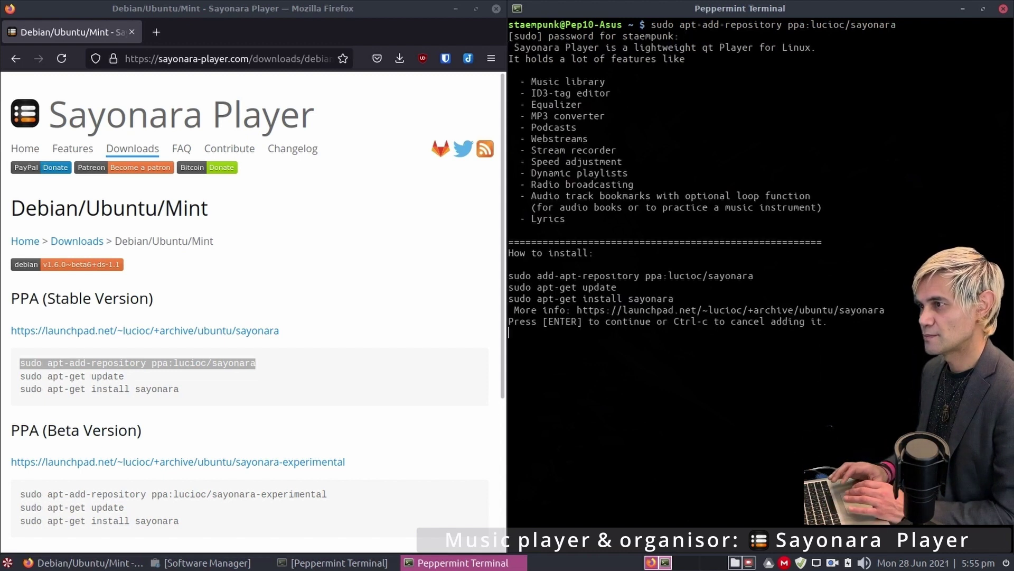
pyautogui.press('Return')
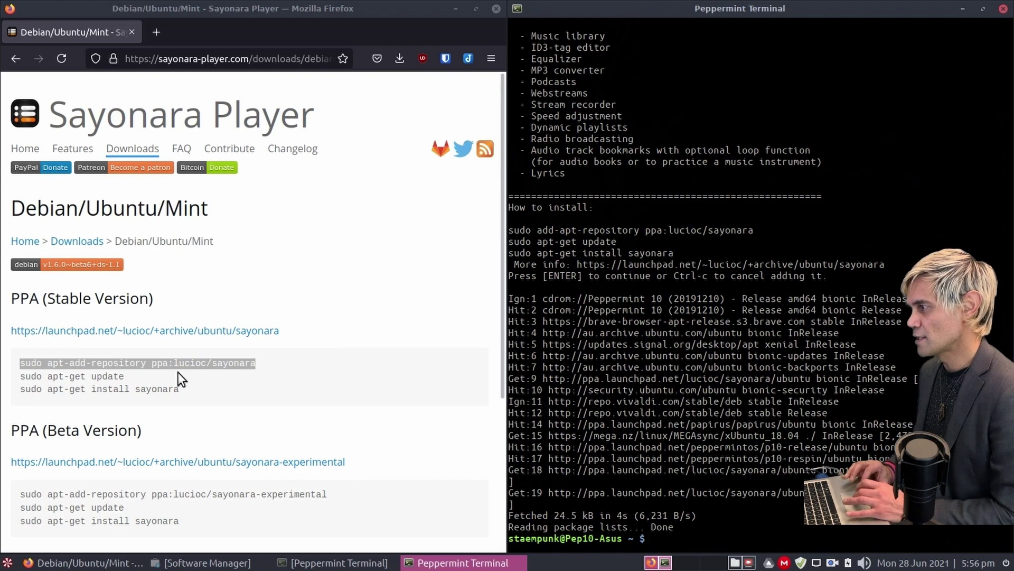
# - Copy 'sudo apt-get update' from the page into the terminal and run it
pyautogui.tripleClick(110, 378)
pyautogui.rightClick(106, 378)
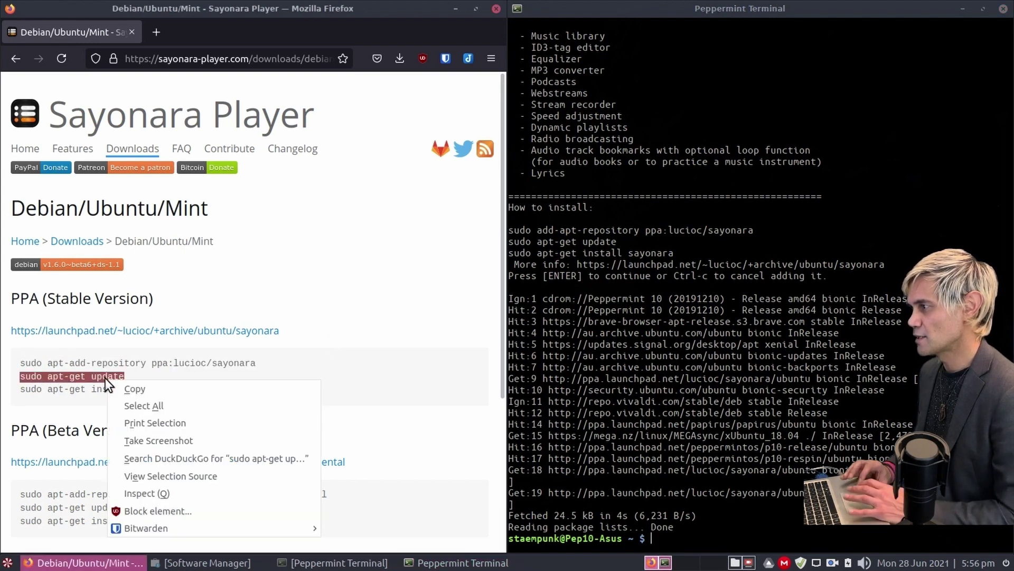
pyautogui.click(151, 388)
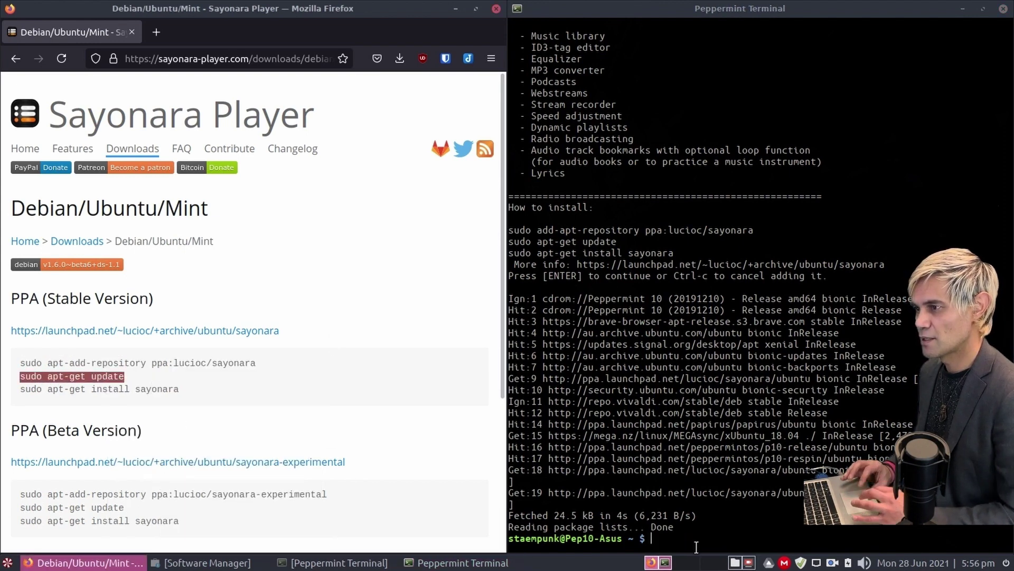
pyautogui.rightClick(696, 550)
pyautogui.click(728, 516)
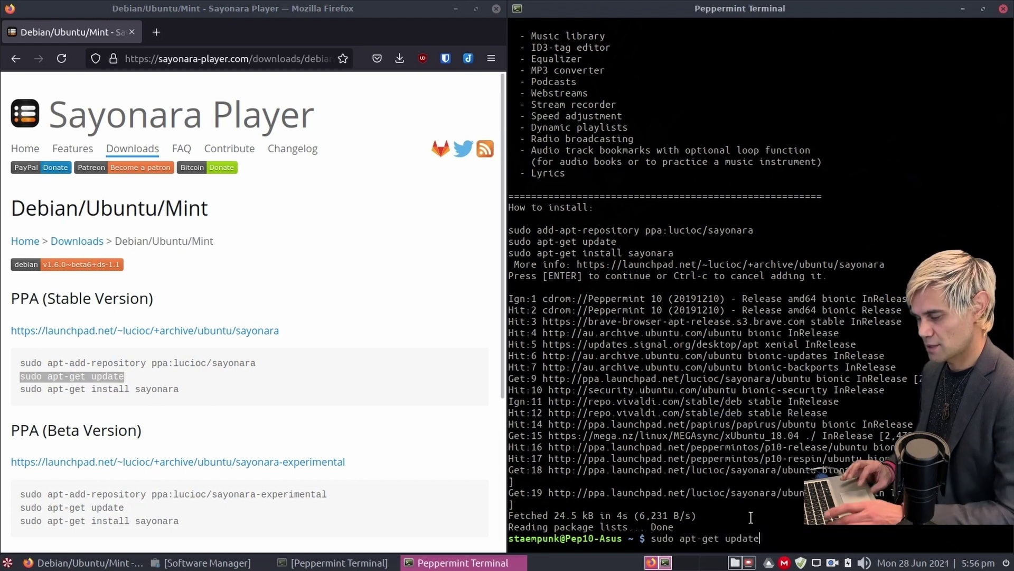
pyautogui.press('Return')
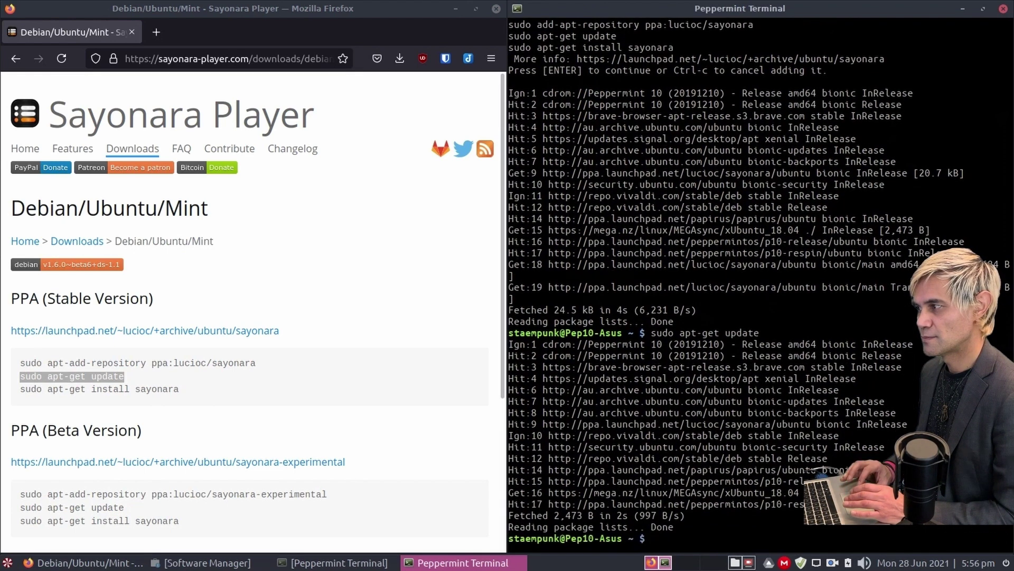
# - Copy 'sudo apt-get install sayonara' into the terminal and run it to install Sayonara
pyautogui.tripleClick(162, 389)
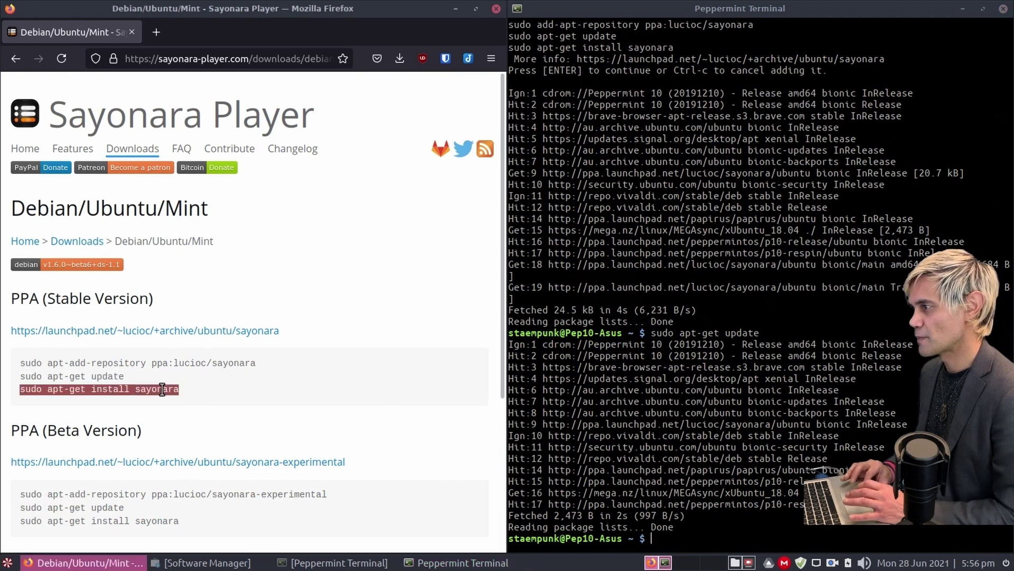
pyautogui.rightClick(161, 389)
pyautogui.click(195, 399)
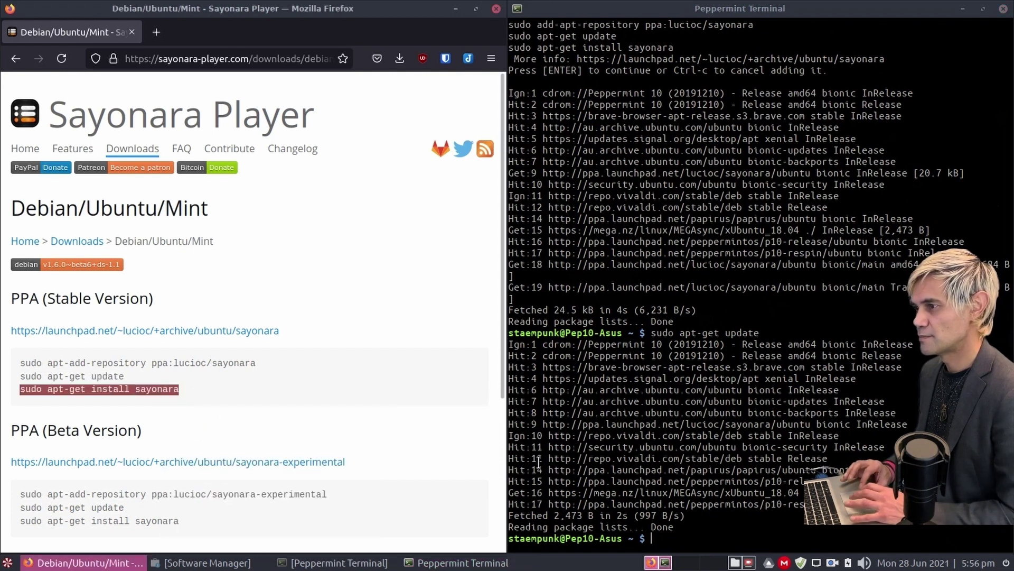
pyautogui.click(708, 539)
pyautogui.rightClick(708, 539)
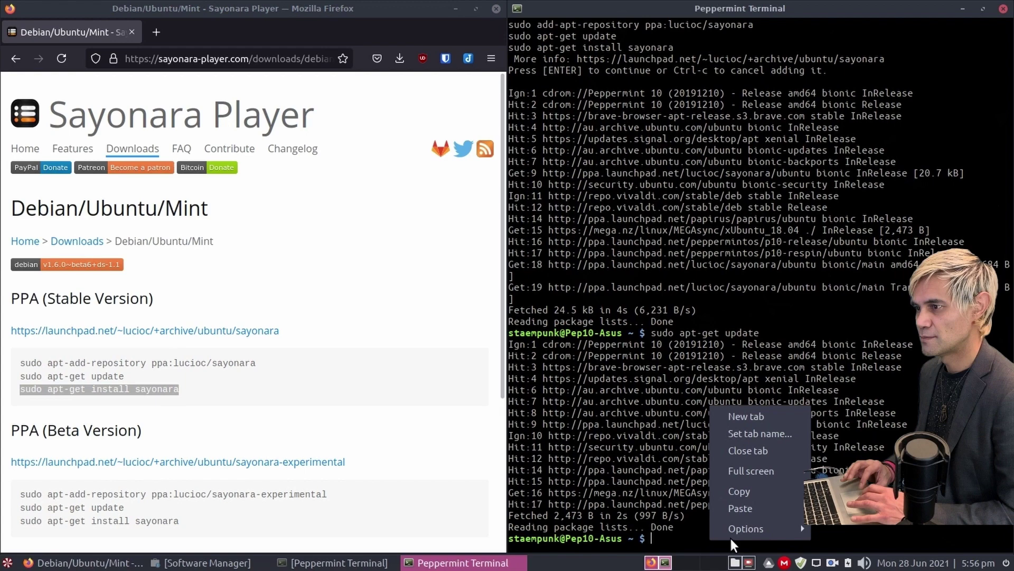
pyautogui.click(775, 509)
pyautogui.press('Return')
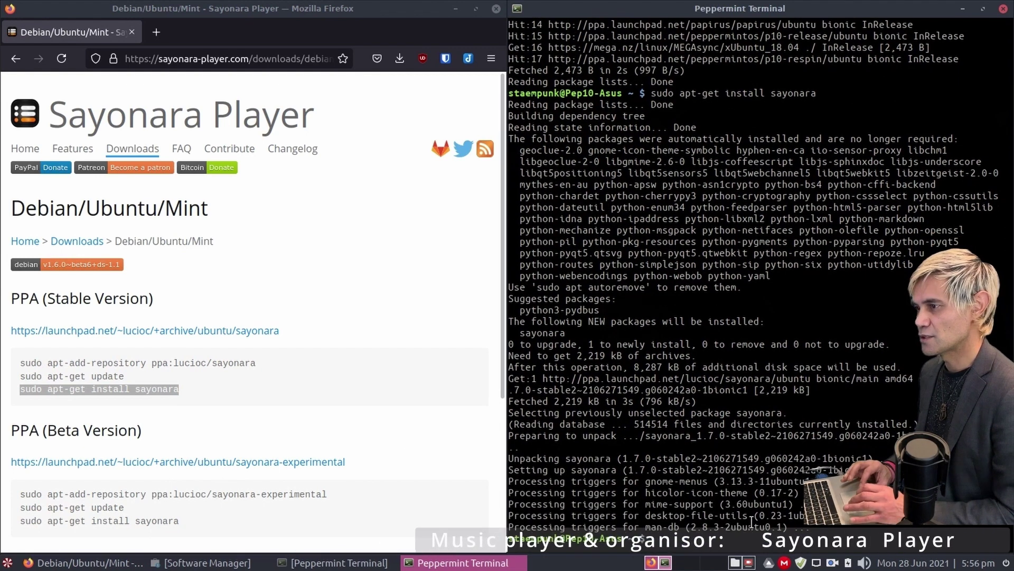
# - Search the Whisker Menu for 'say' and add Sayonara Player to Favorites
pyautogui.click(8, 562)
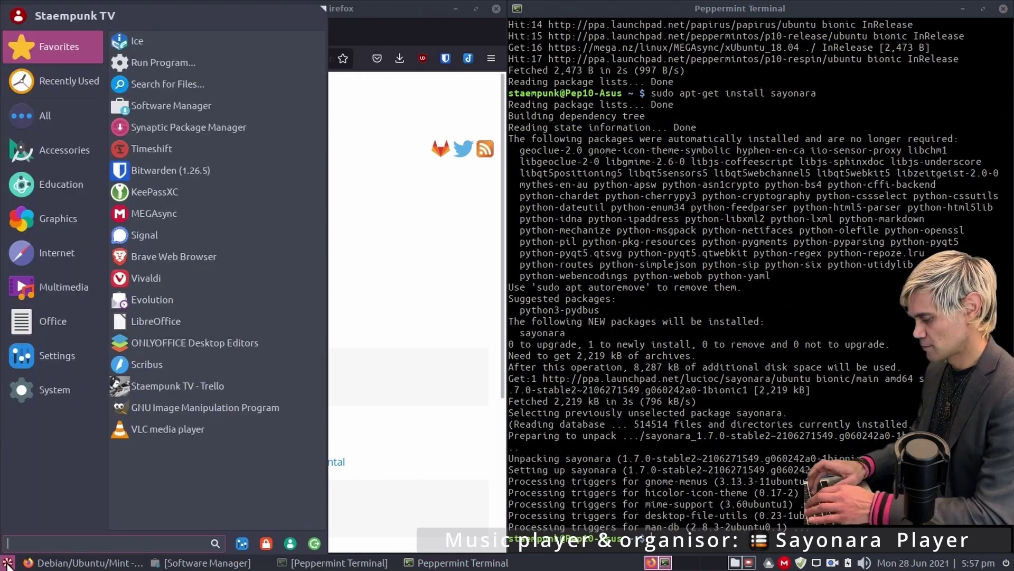
pyautogui.write('say')
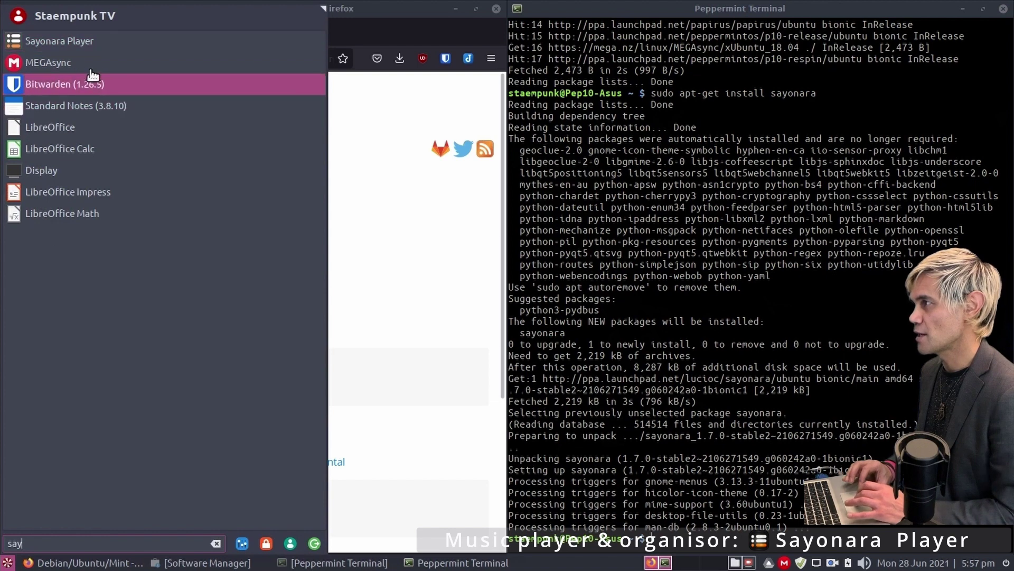
pyautogui.rightClick(101, 38)
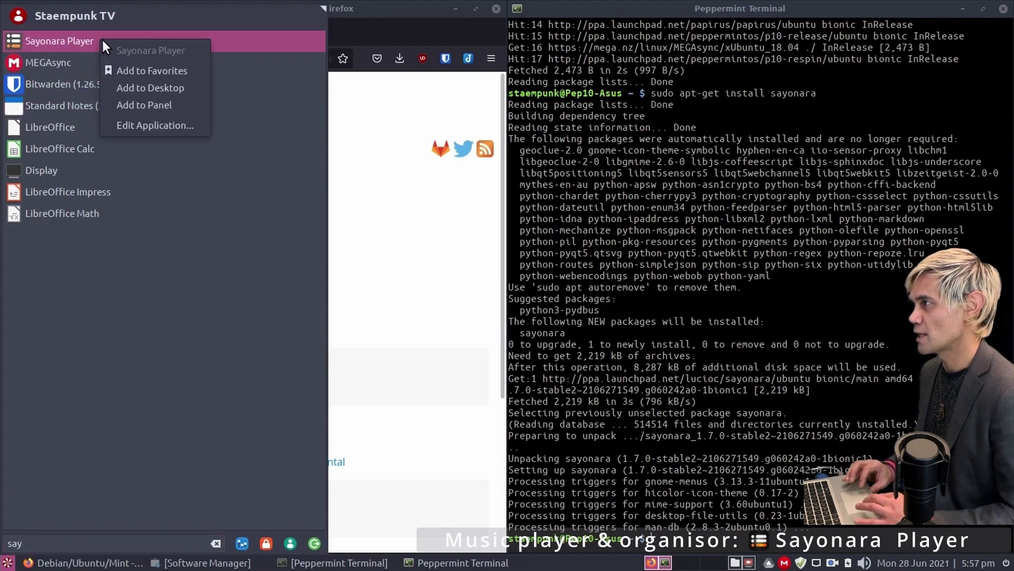
pyautogui.click(191, 72)
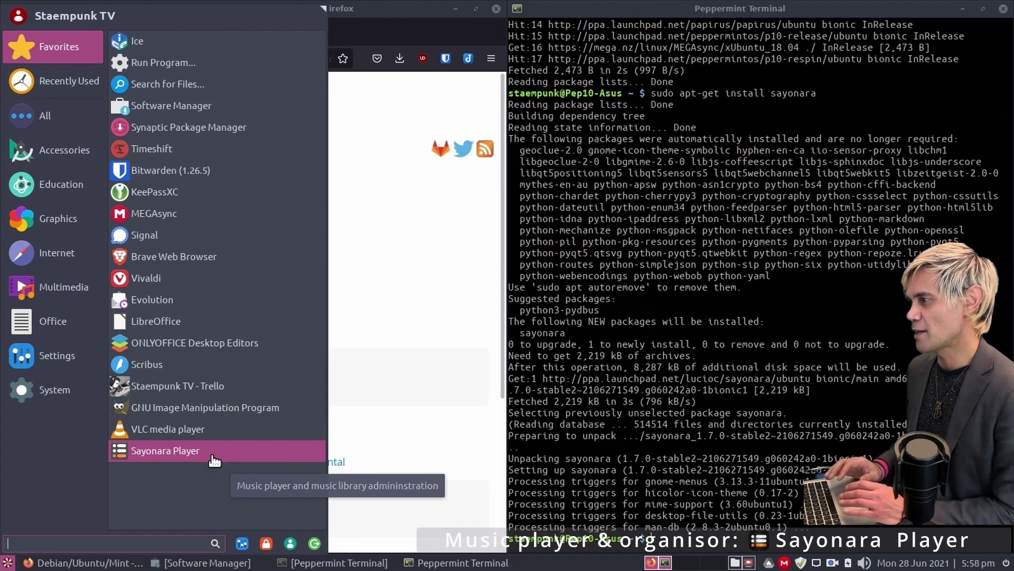
pyautogui.click(400, 382)
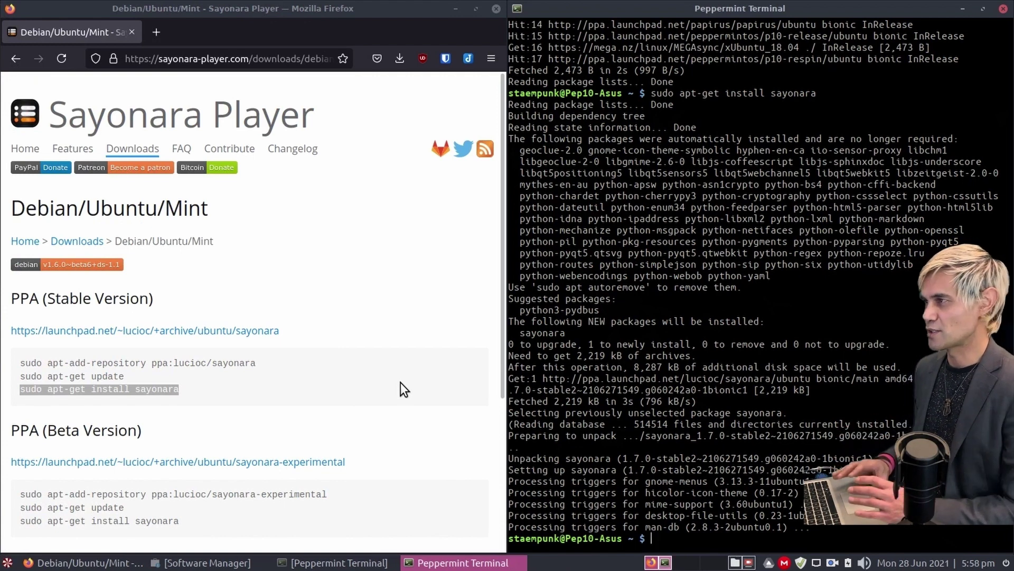
# - Launch Screenshot from the menu and capture a selected screen region
pyautogui.click(8, 563)
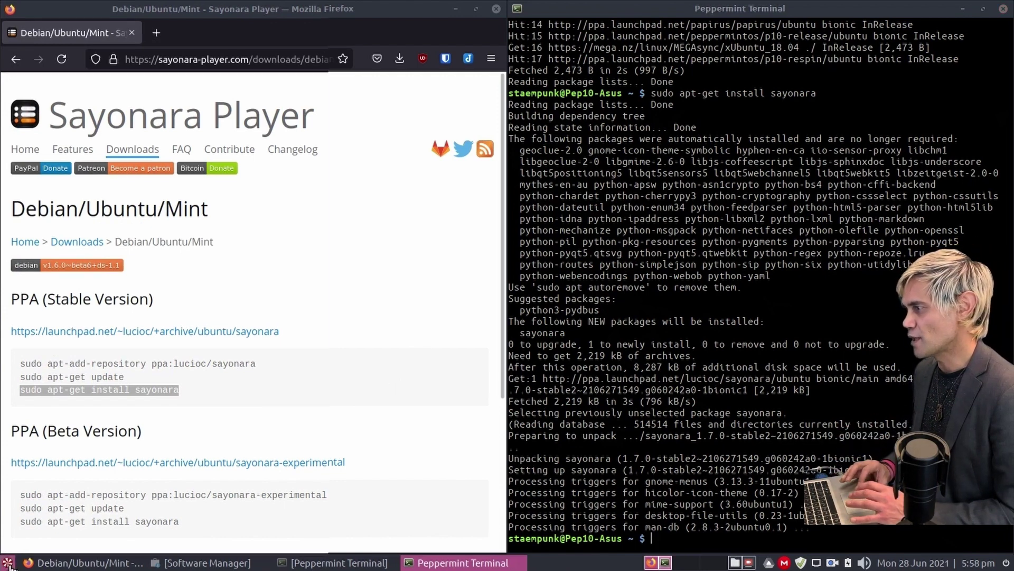
pyautogui.write('sc')
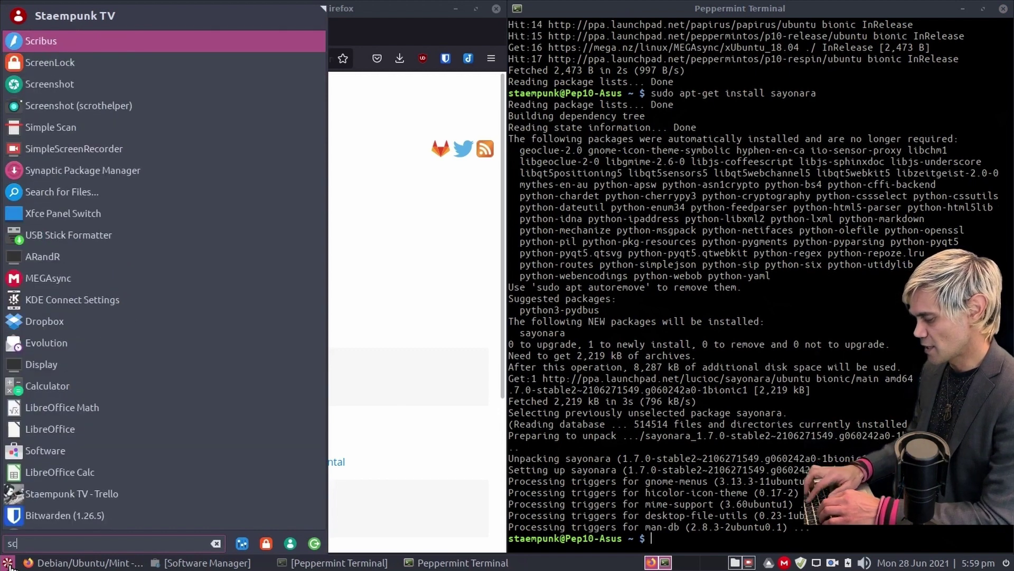
pyautogui.write('reenshot')
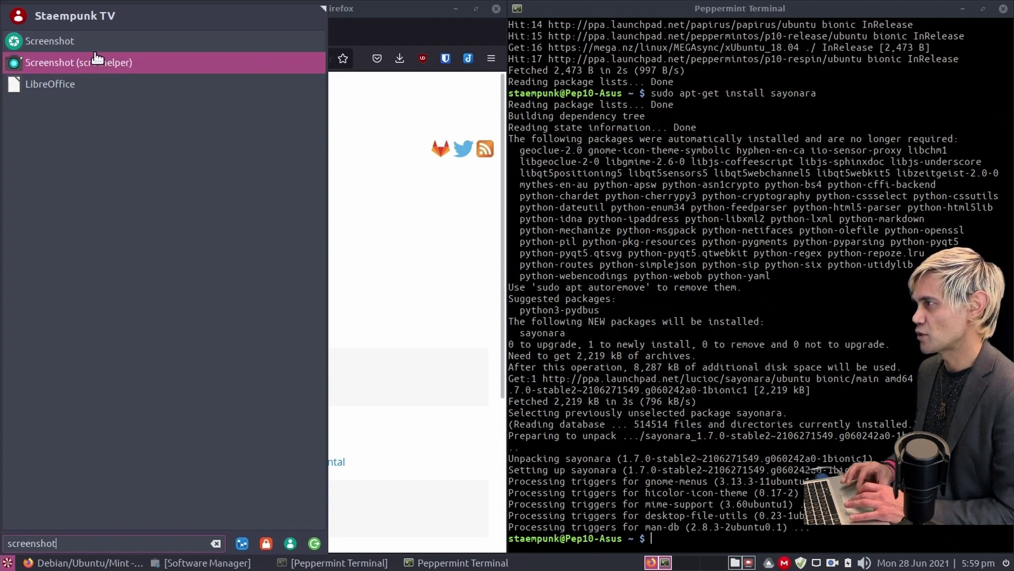
pyautogui.click(52, 41)
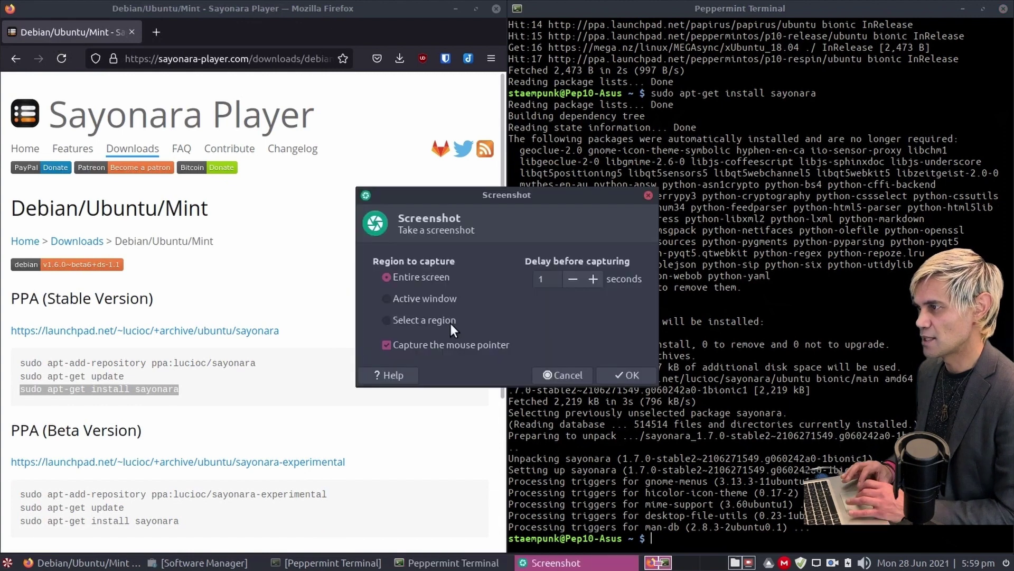
pyautogui.click(402, 318)
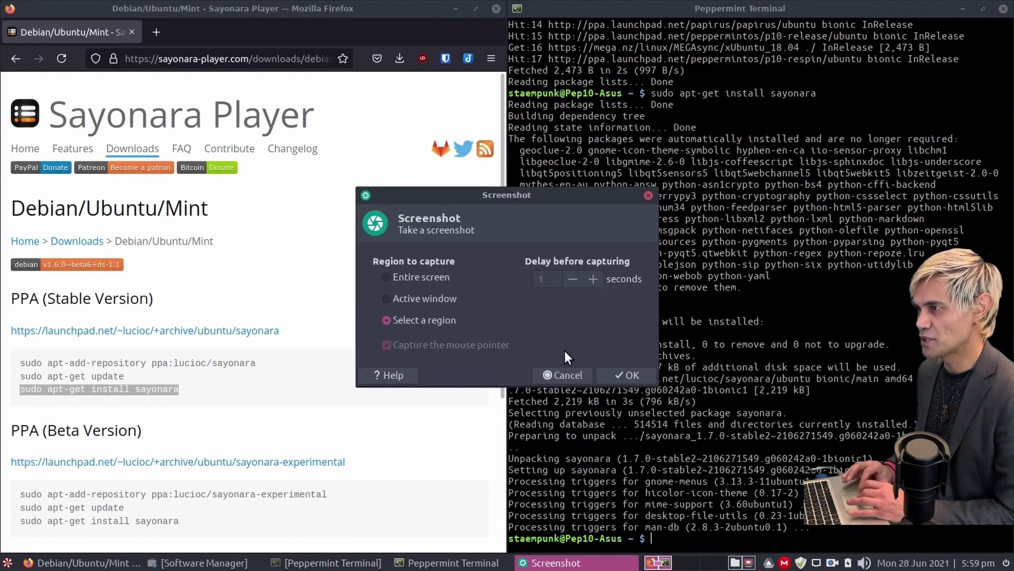
pyautogui.click(632, 374)
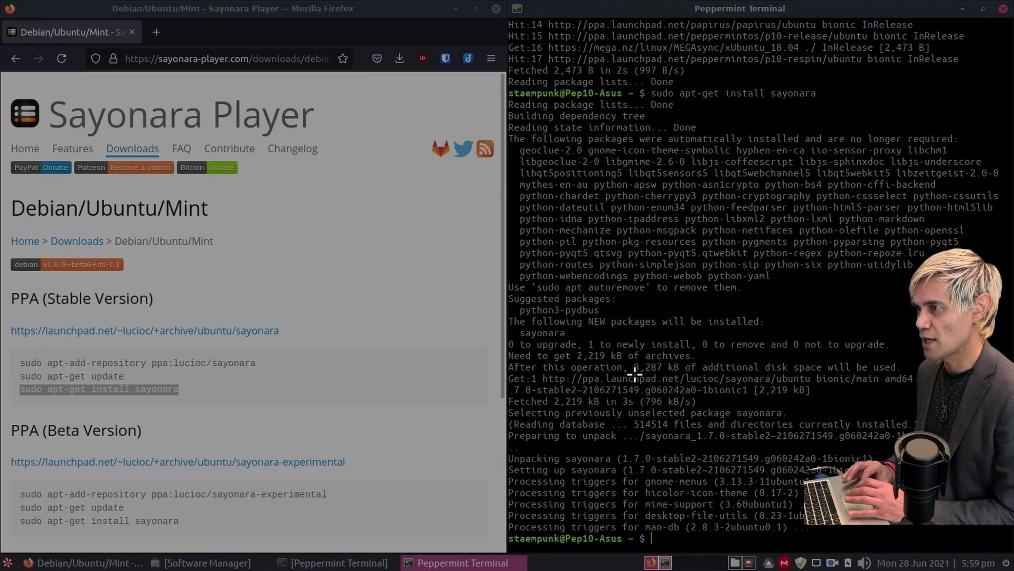
pyautogui.moveTo(381, 219); pyautogui.dragTo(689, 47)
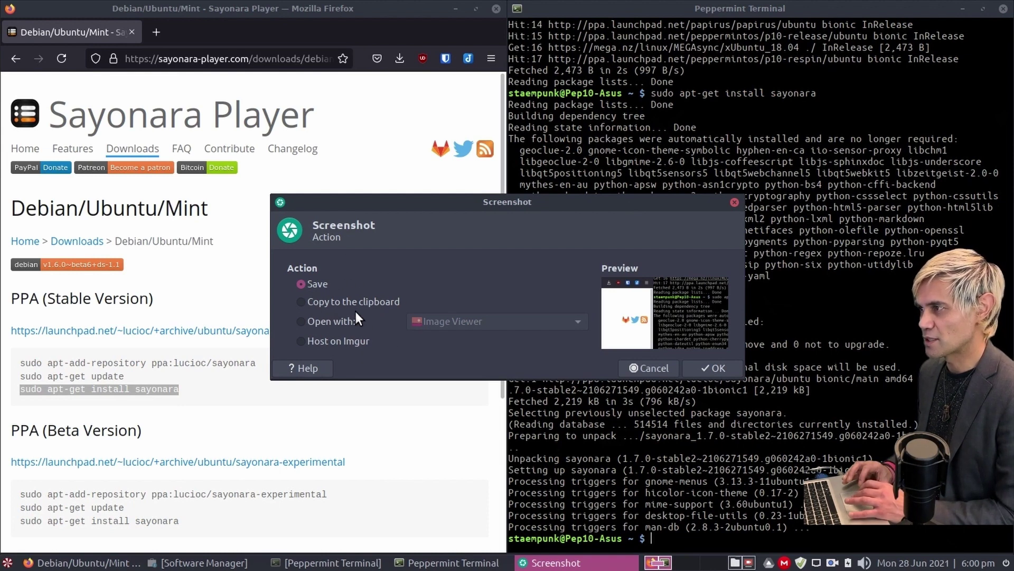
# - Discard the capture without saving and close the terminal with exit
pyautogui.click(583, 318)
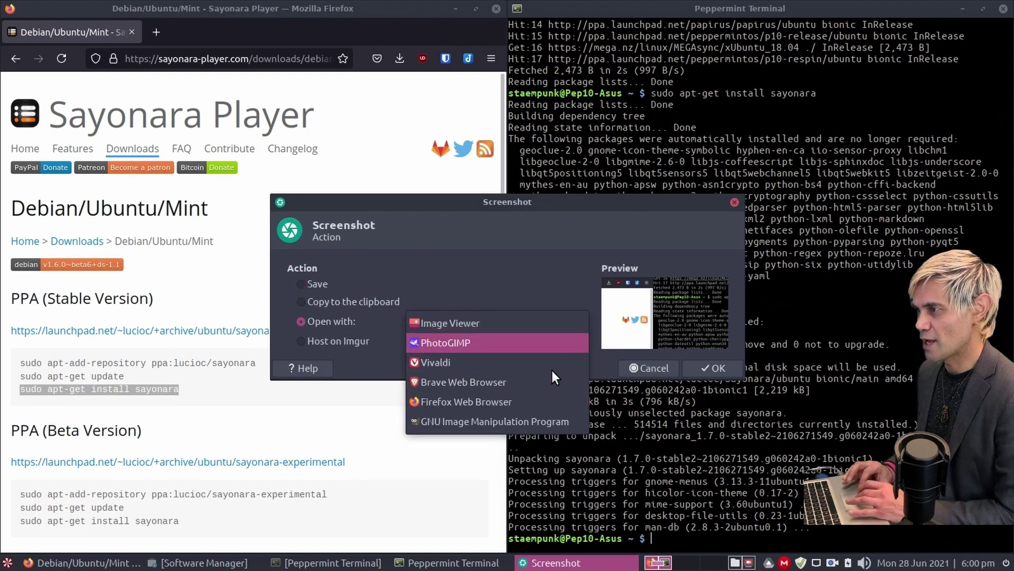
pyautogui.click(553, 248)
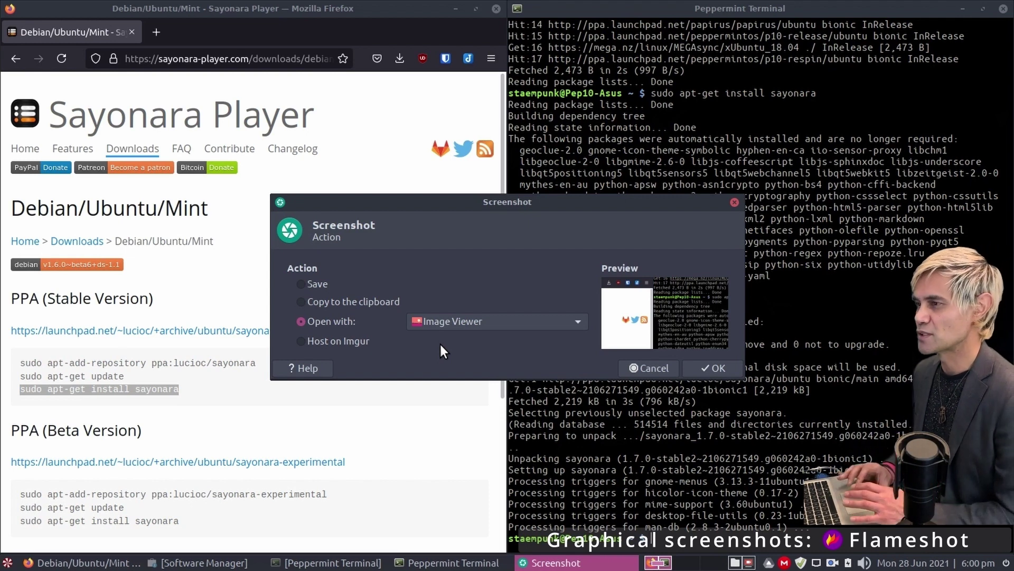
pyautogui.click(653, 368)
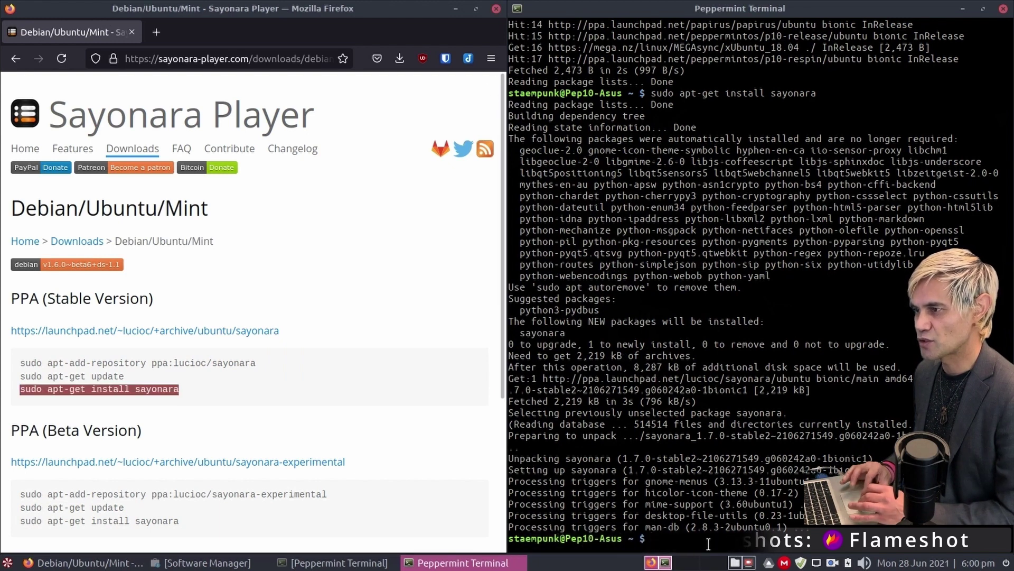
pyautogui.write('exit')
pyautogui.press('Return')
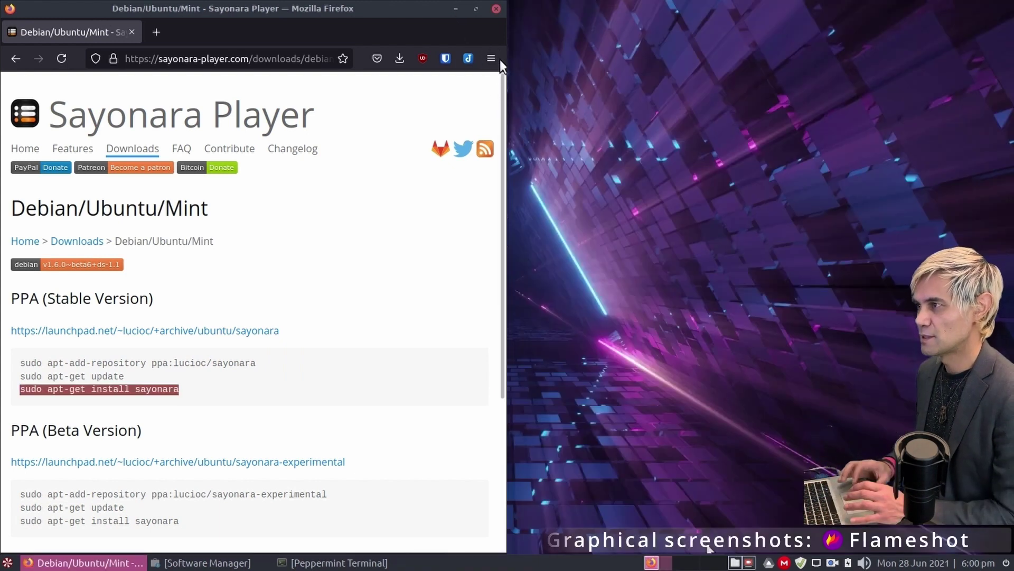
# - Search Software Manager for flameshot and install it, authenticating with the password
pyautogui.click(455, 8)
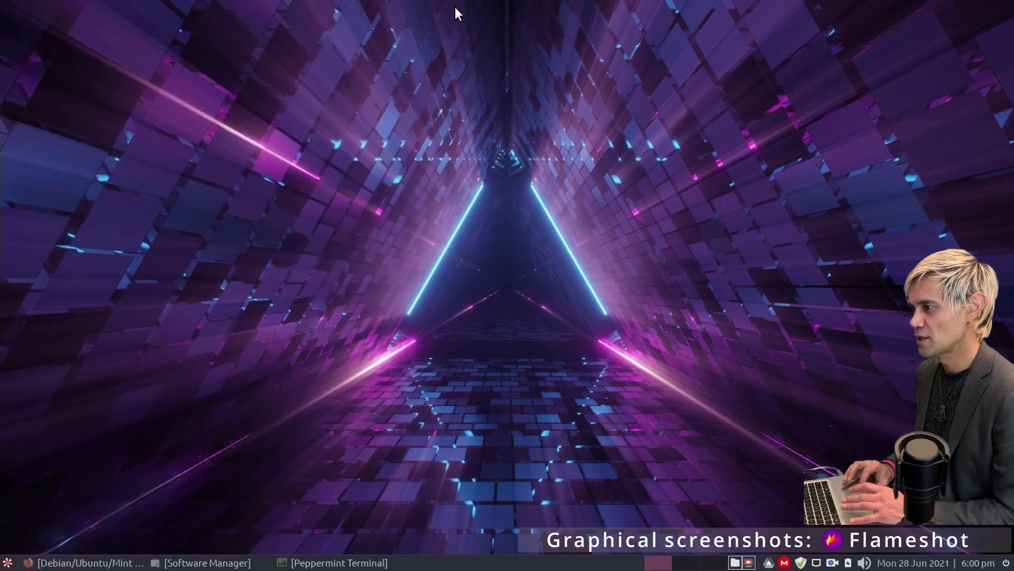
pyautogui.click(205, 563)
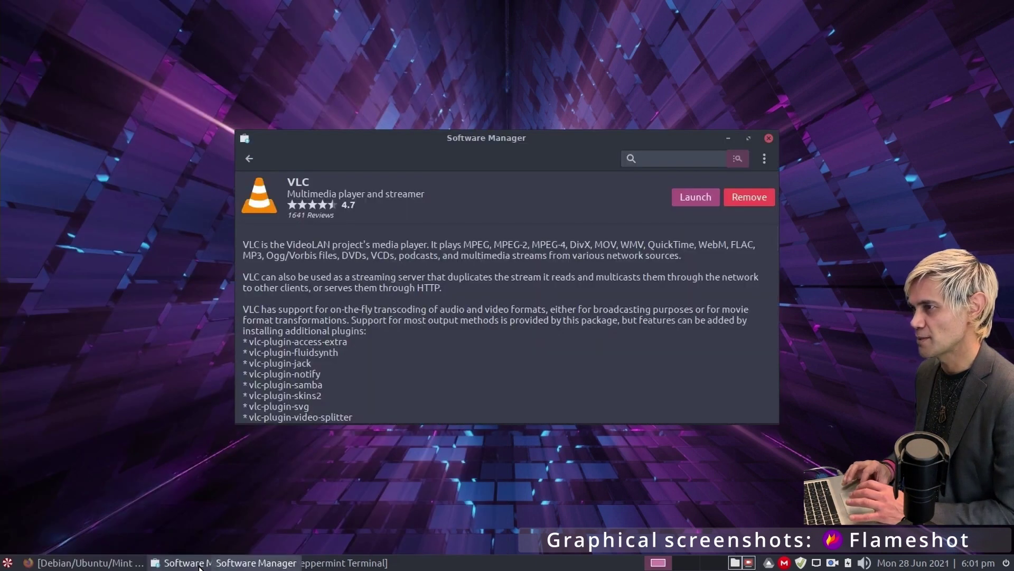
pyautogui.click(699, 158)
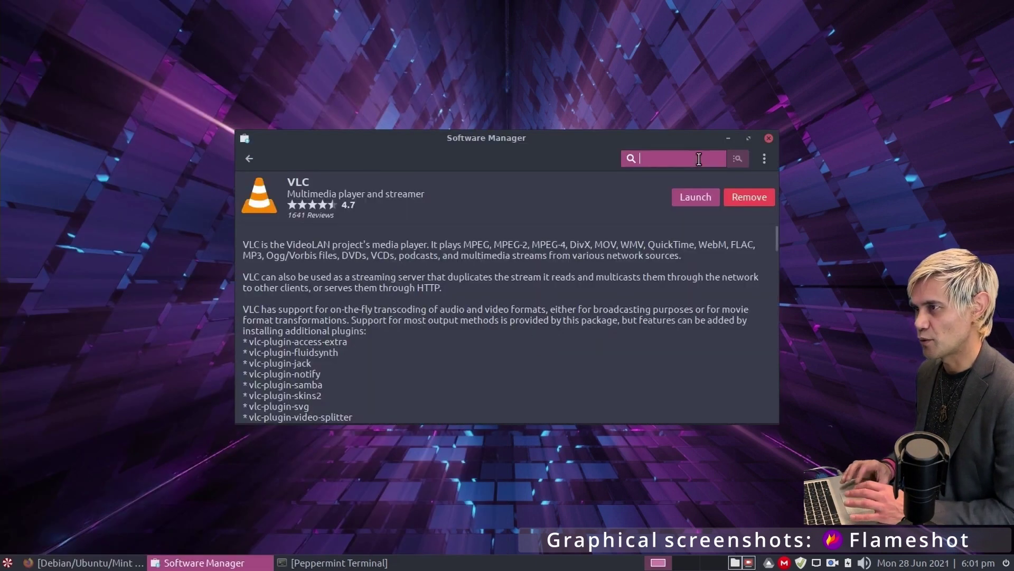
pyautogui.write('flameshot')
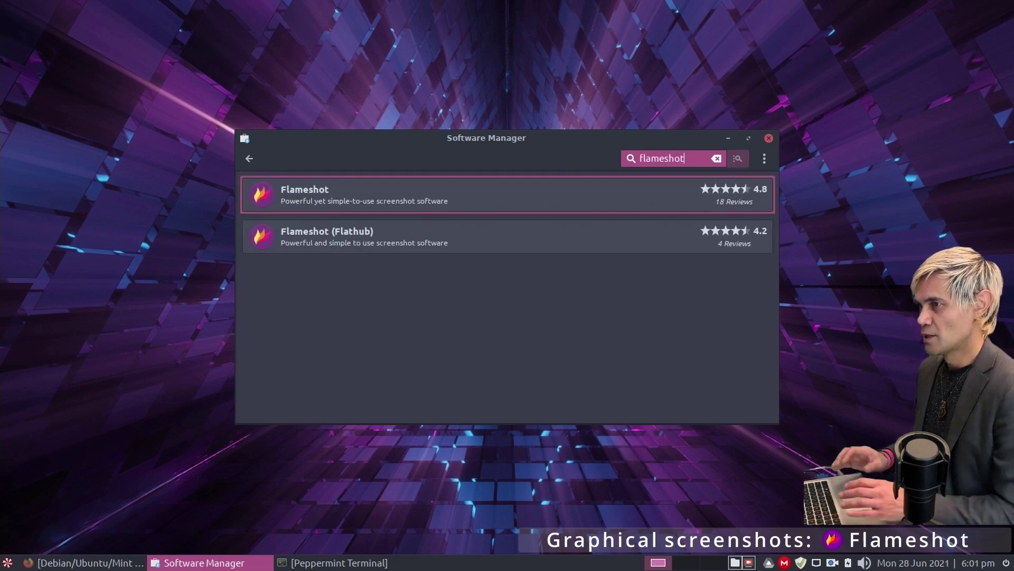
pyautogui.click(446, 190)
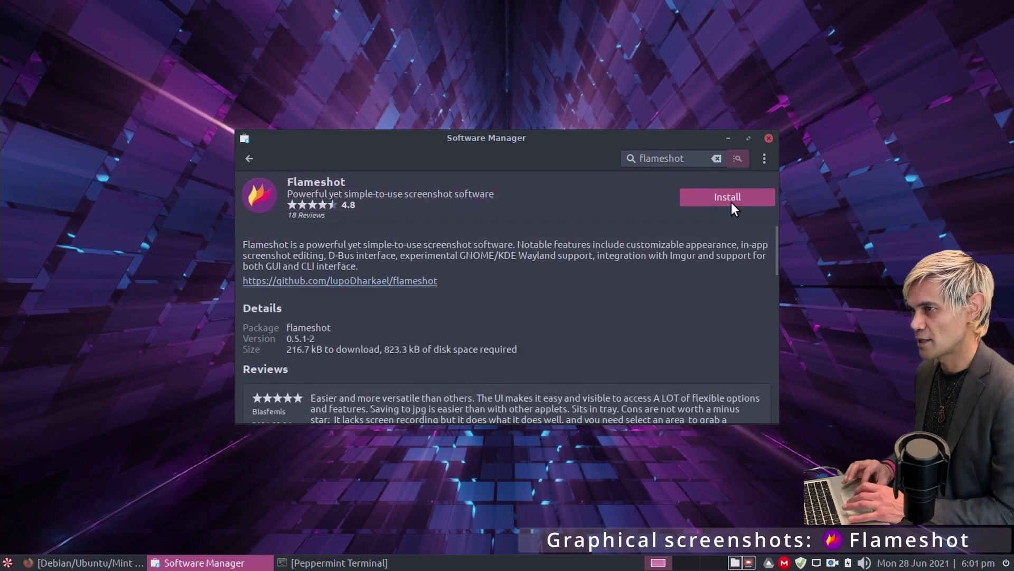
pyautogui.click(732, 199)
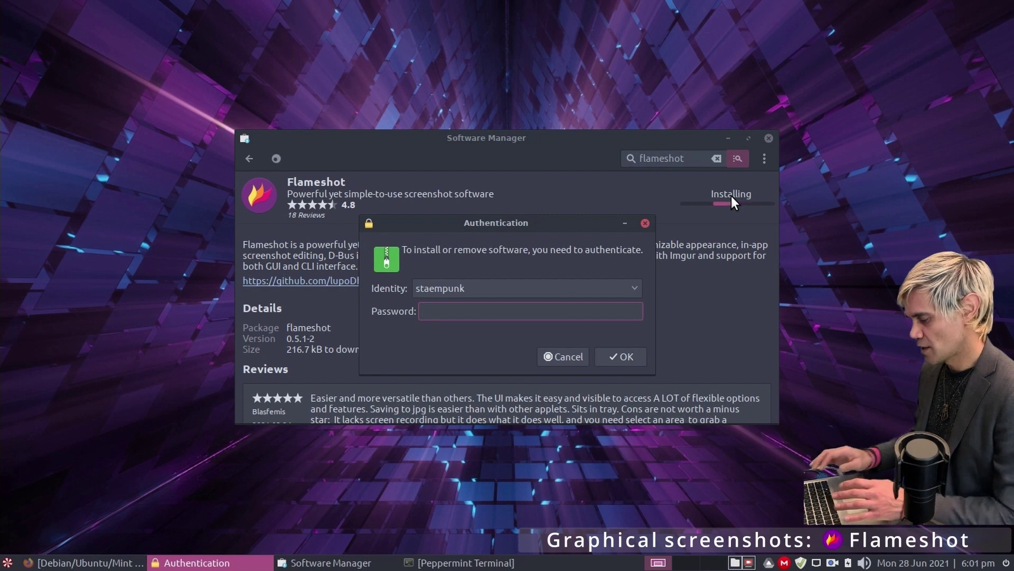
pyautogui.write('••••••••')
pyautogui.press('Return')
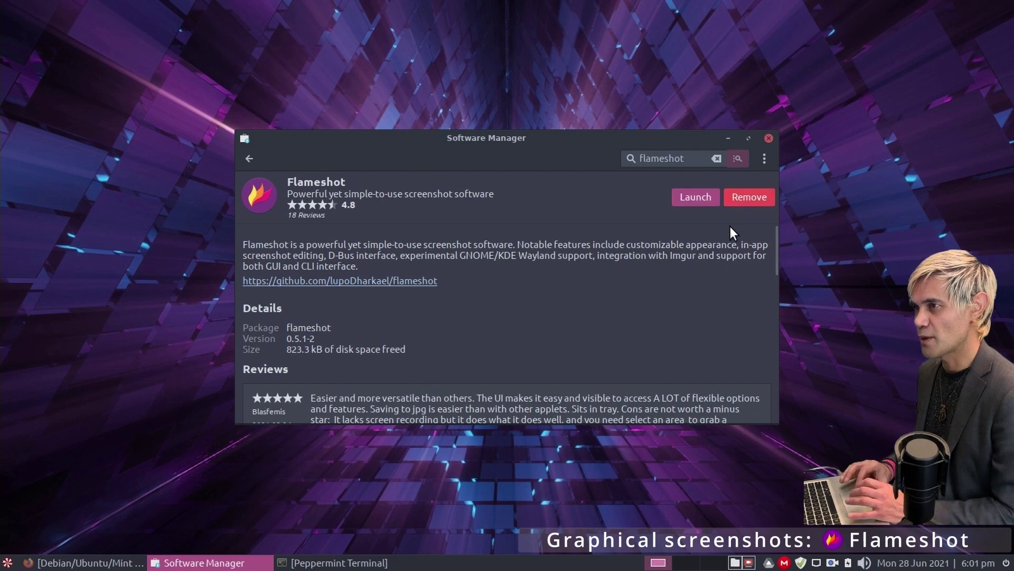
# - Minimize Software Manager and search the application menu for flameshot
pyautogui.click(727, 137)
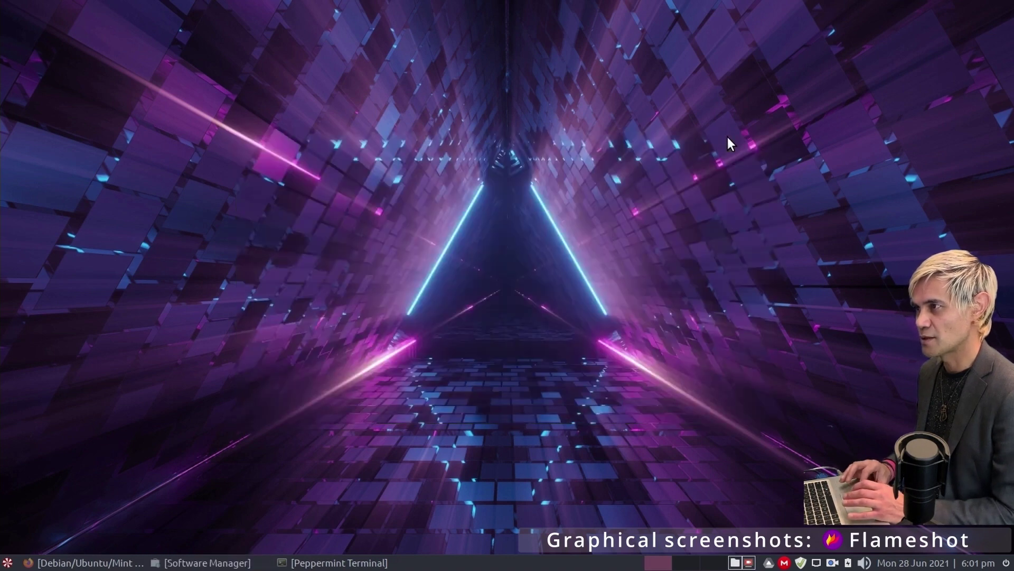
pyautogui.click(7, 562)
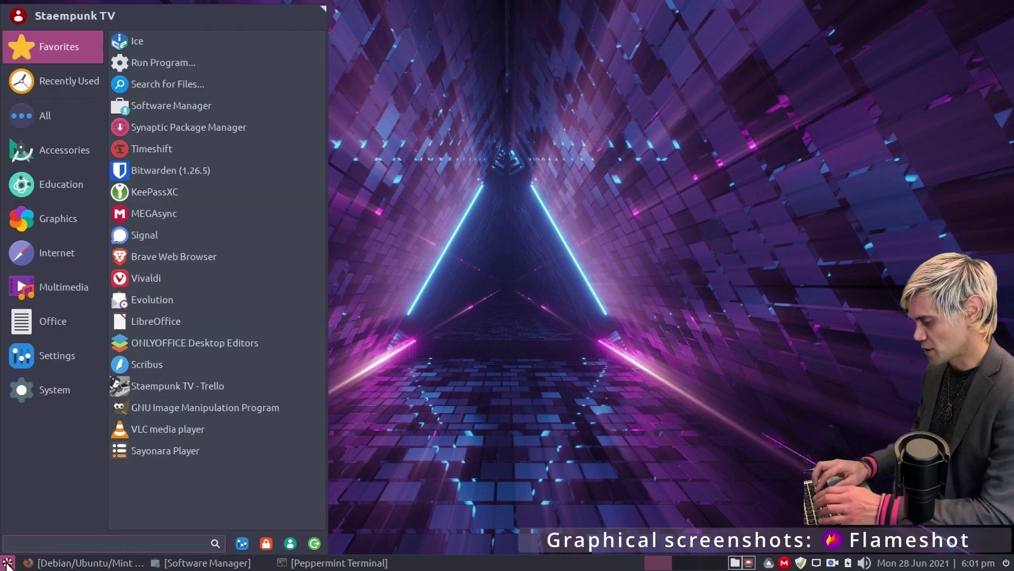
pyautogui.write('flamesho')
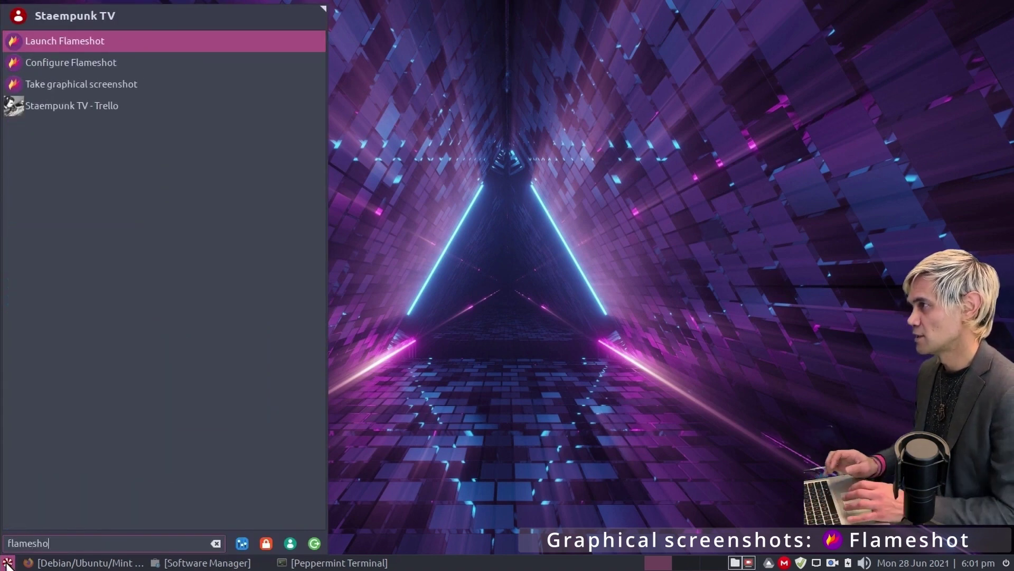
# - Favorite Flameshot's 'Take graphical screenshot' and open its launcher editor, moved to the left
pyautogui.rightClick(123, 88)
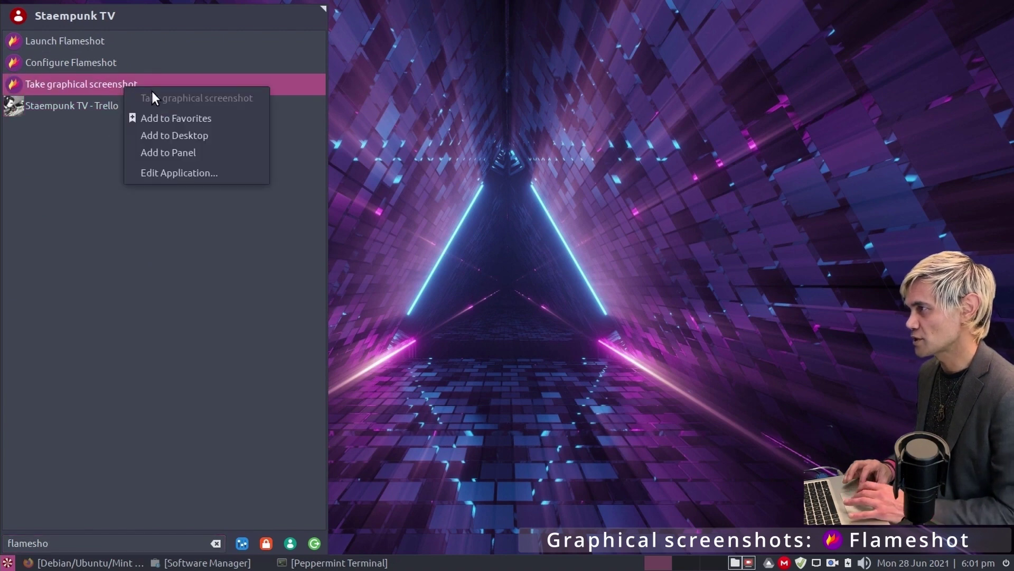
pyautogui.click(179, 118)
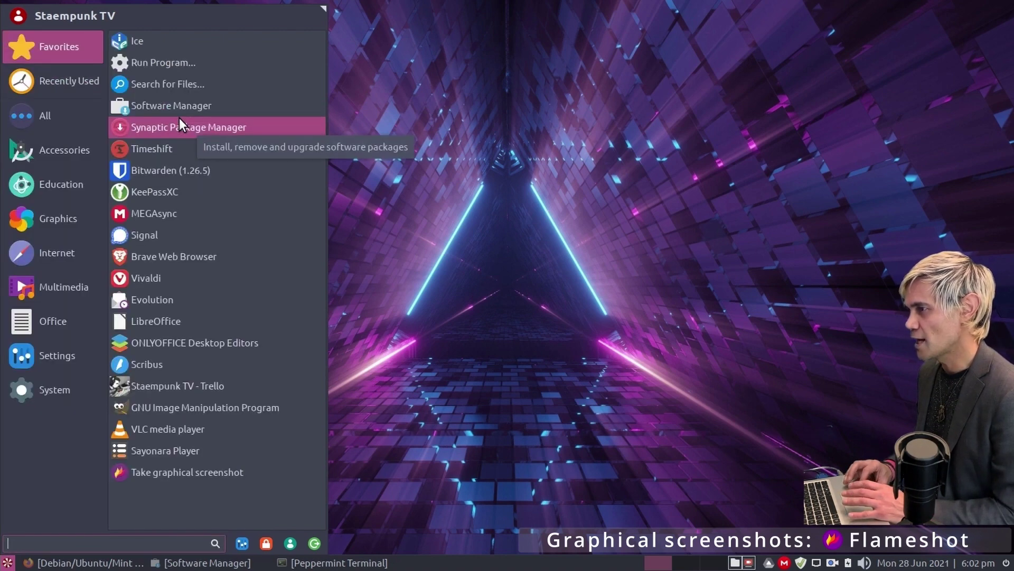
pyautogui.rightClick(210, 473)
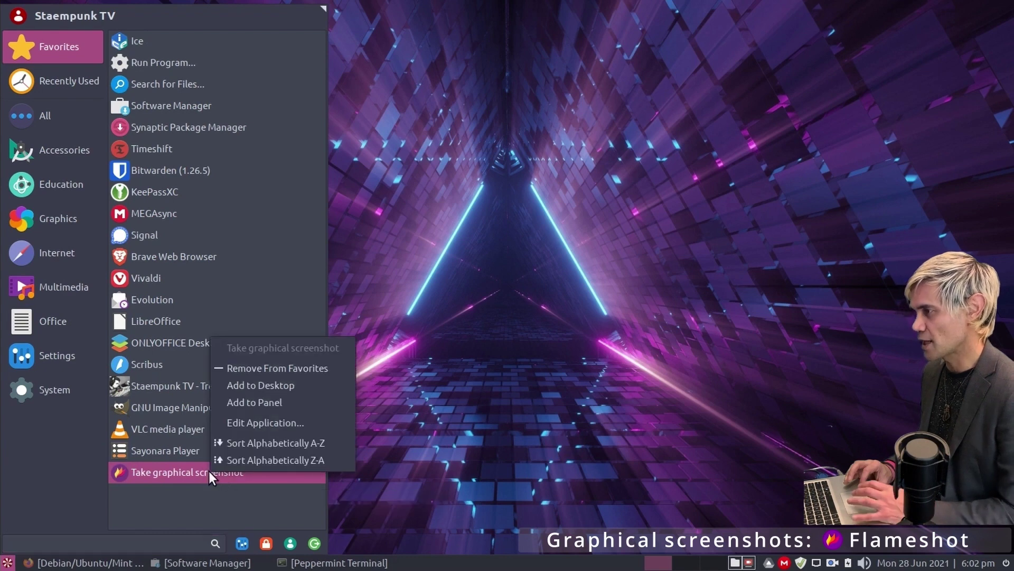
pyautogui.click(258, 423)
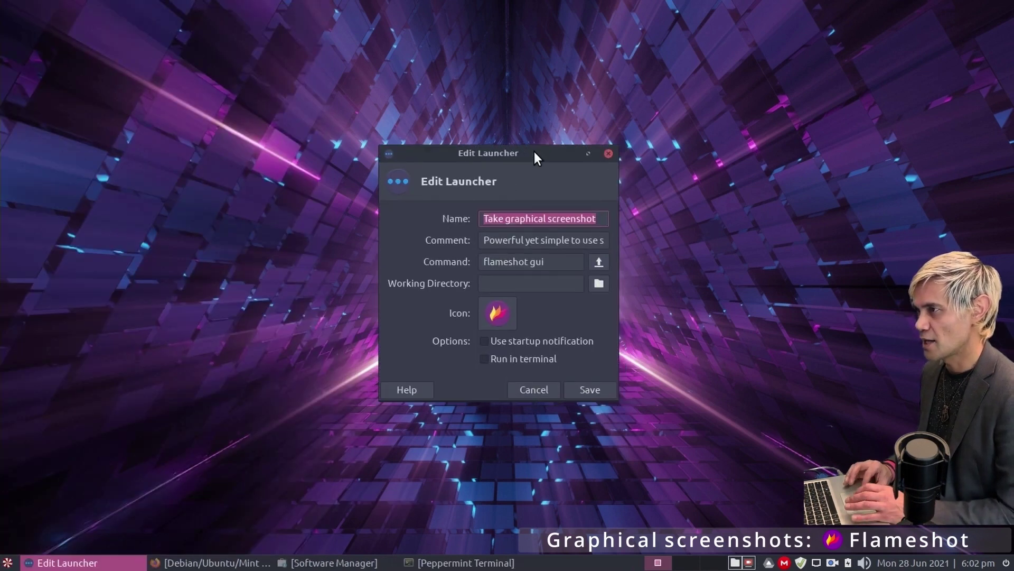
pyautogui.moveTo(534, 157); pyautogui.dragTo(208, 170)
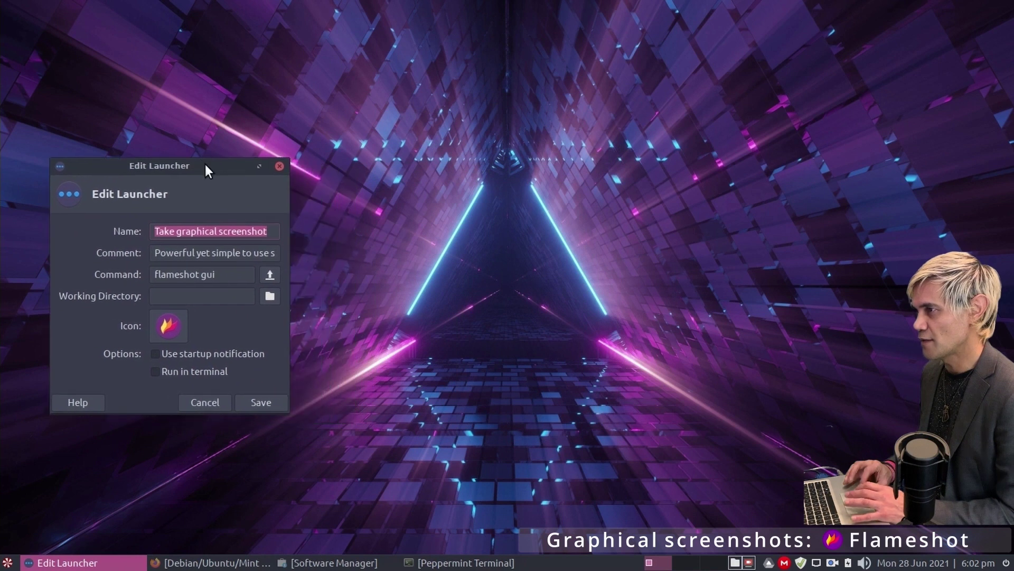
# - From the desktop menu, open Settings Panel > Keyboard > Application Shortcuts
pyautogui.rightClick(377, 207)
pyautogui.rightClick(383, 226)
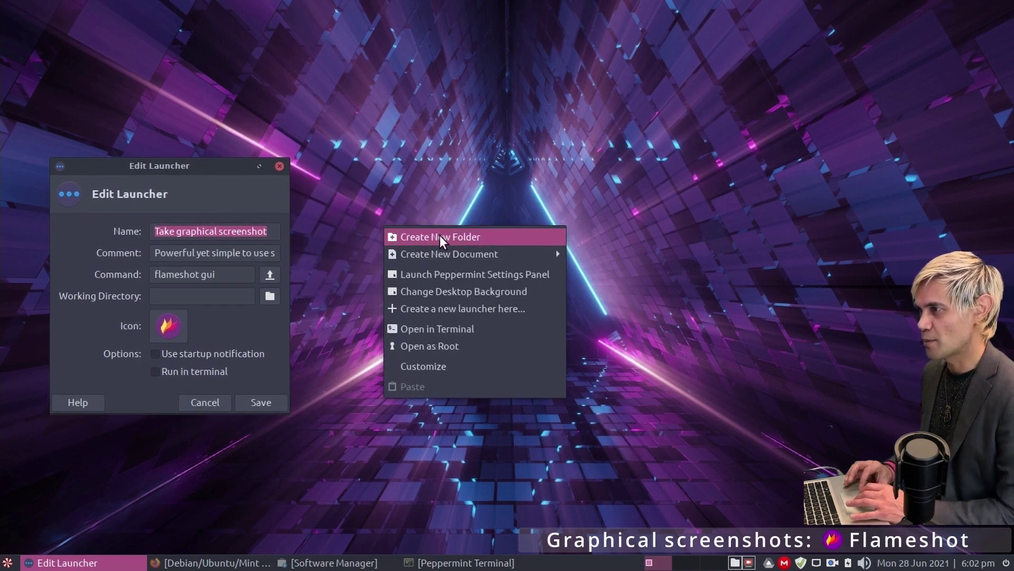
pyautogui.click(449, 272)
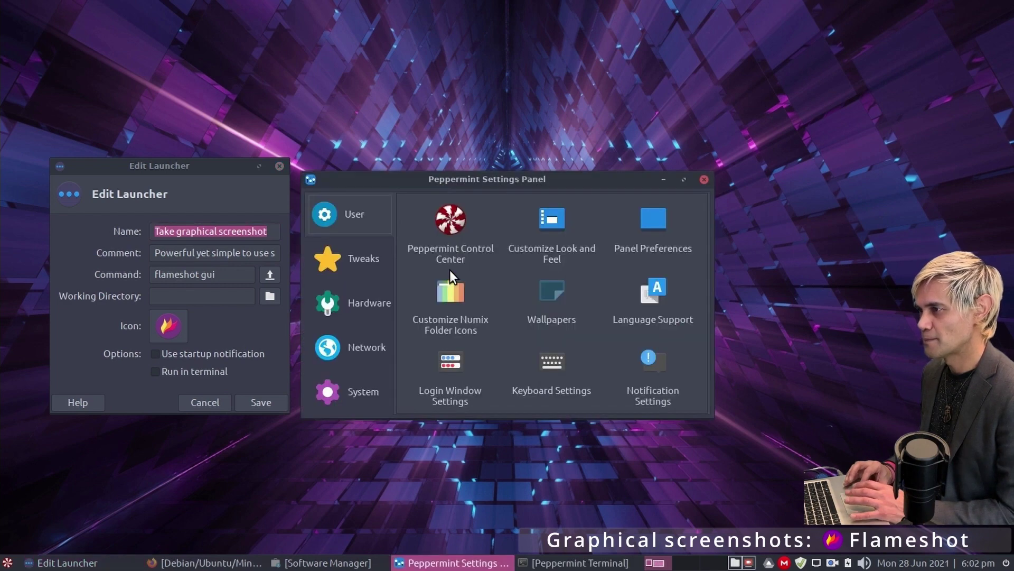
pyautogui.click(559, 365)
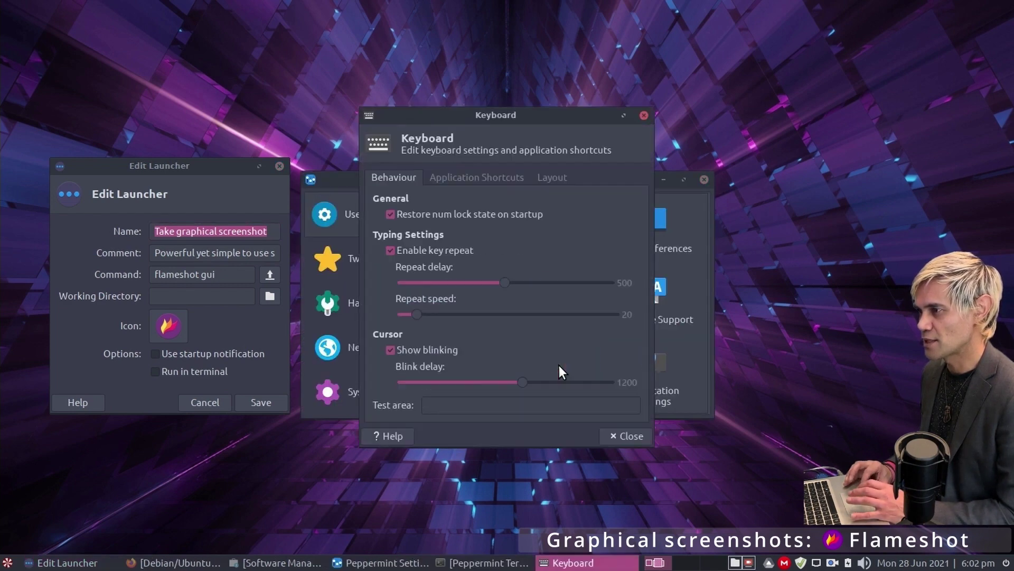
pyautogui.click(474, 178)
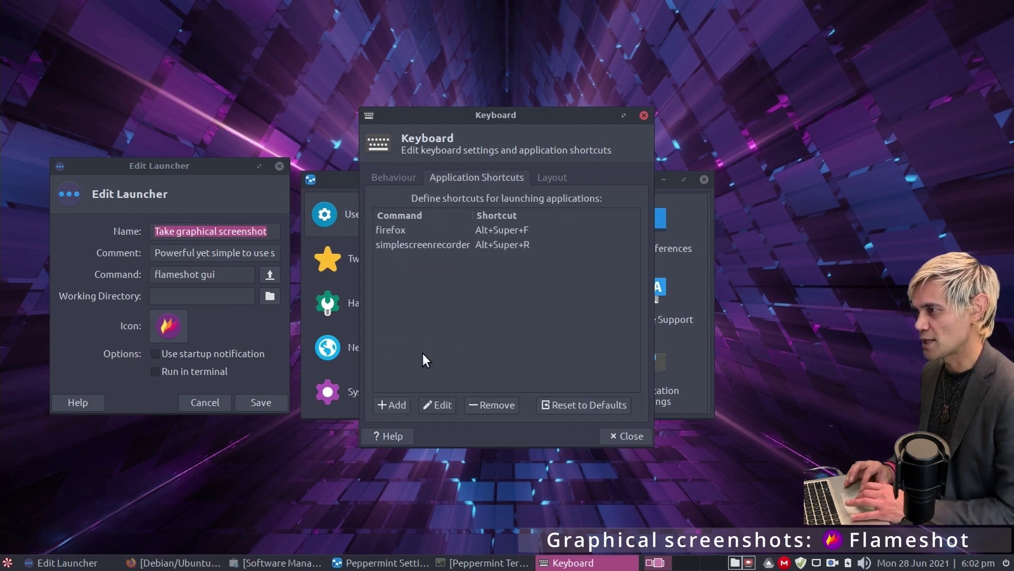
# - Add a shortcut running 'flameshot gui' bound to Alt+., then test it
pyautogui.click(392, 404)
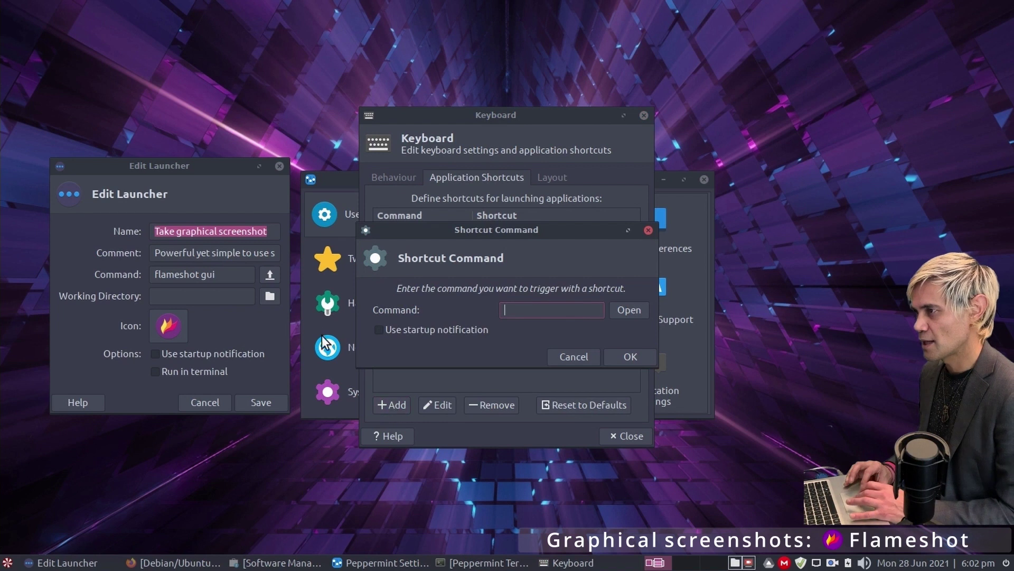
pyautogui.moveTo(154, 275); pyautogui.dragTo(219, 276)
pyautogui.rightClick(220, 277)
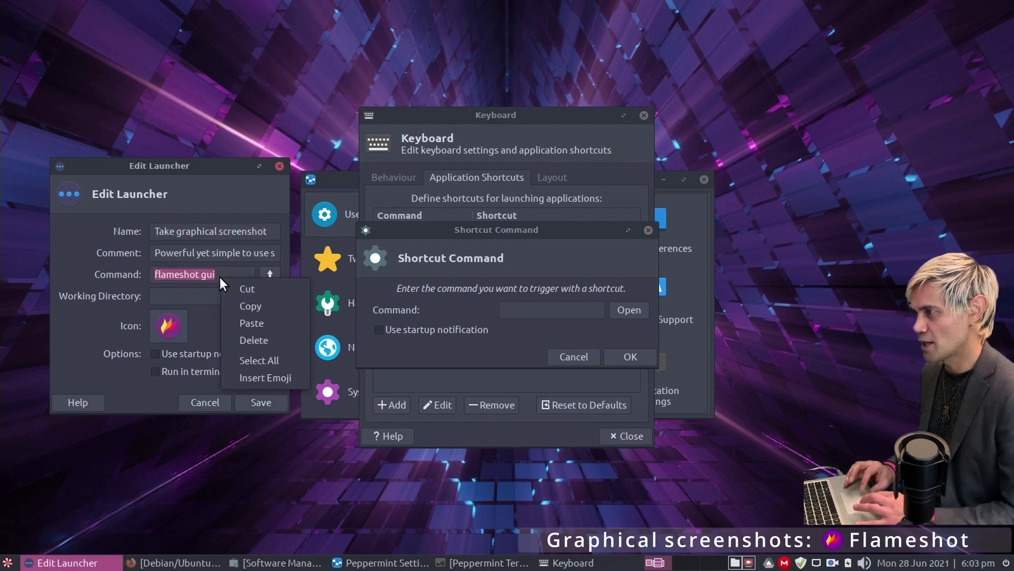
pyautogui.click(263, 306)
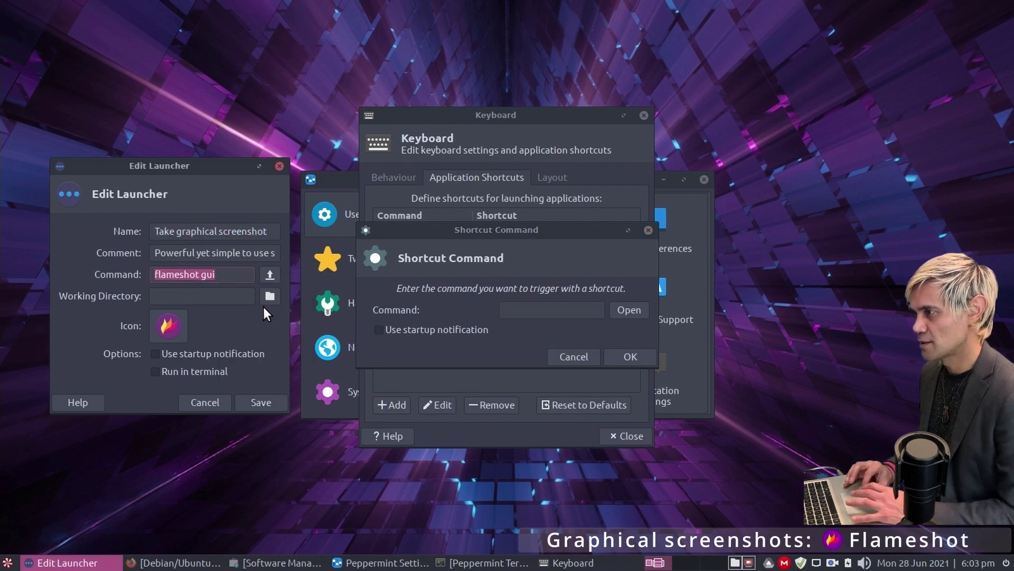
pyautogui.rightClick(528, 308)
pyautogui.click(573, 353)
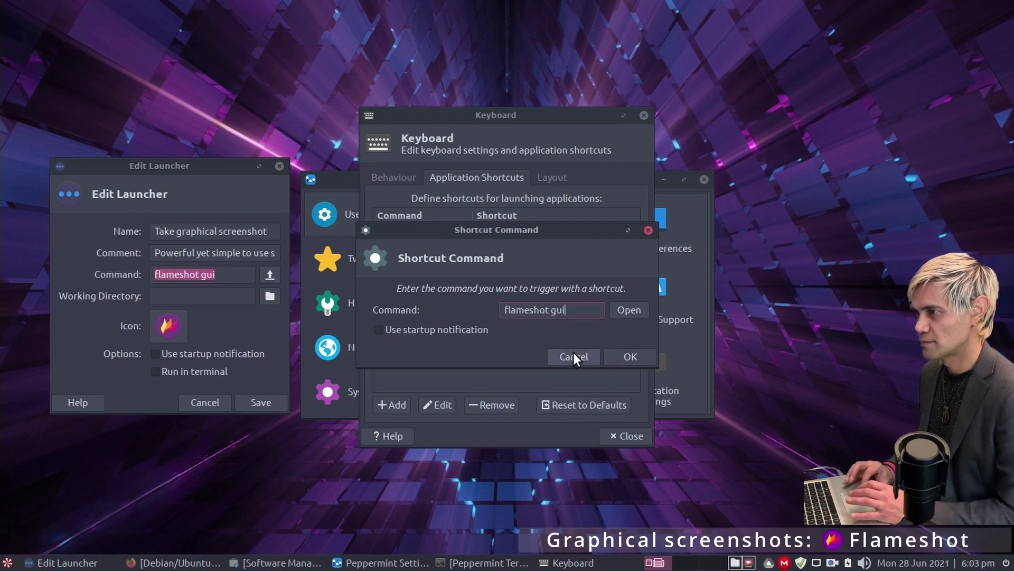
pyautogui.click(635, 356)
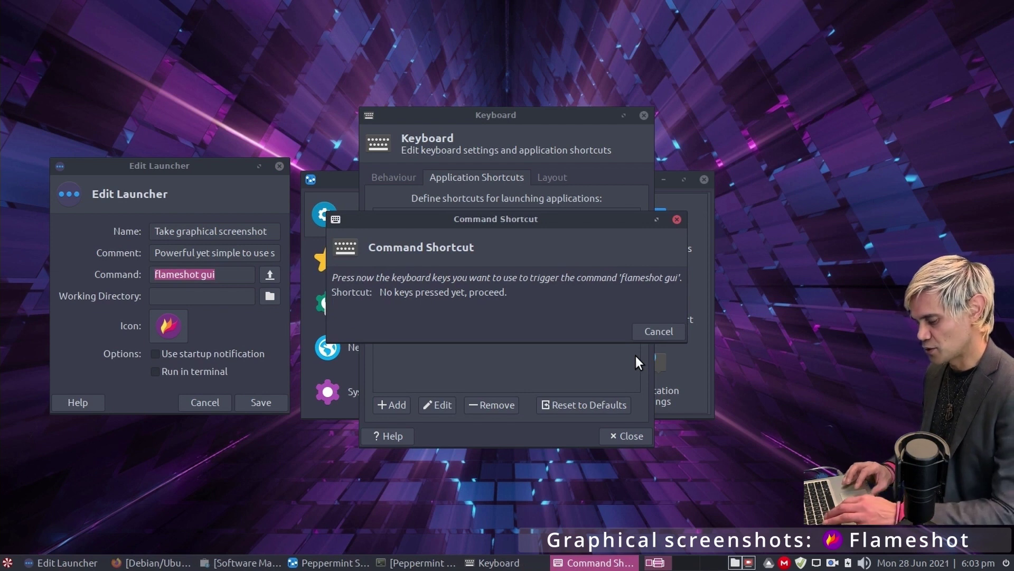
pyautogui.hotkey('alt', '.')
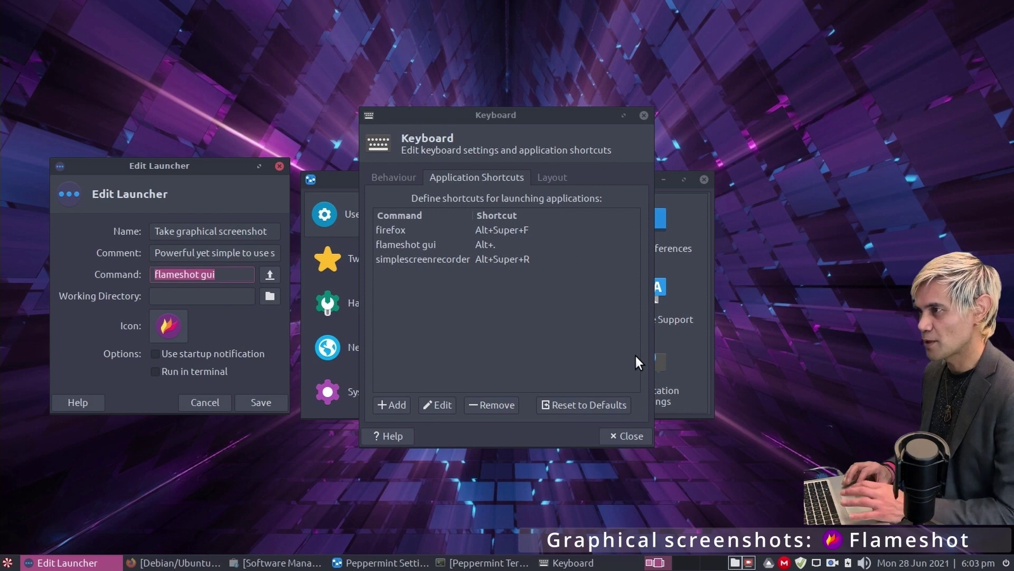
pyautogui.hotkey('alt', '.')
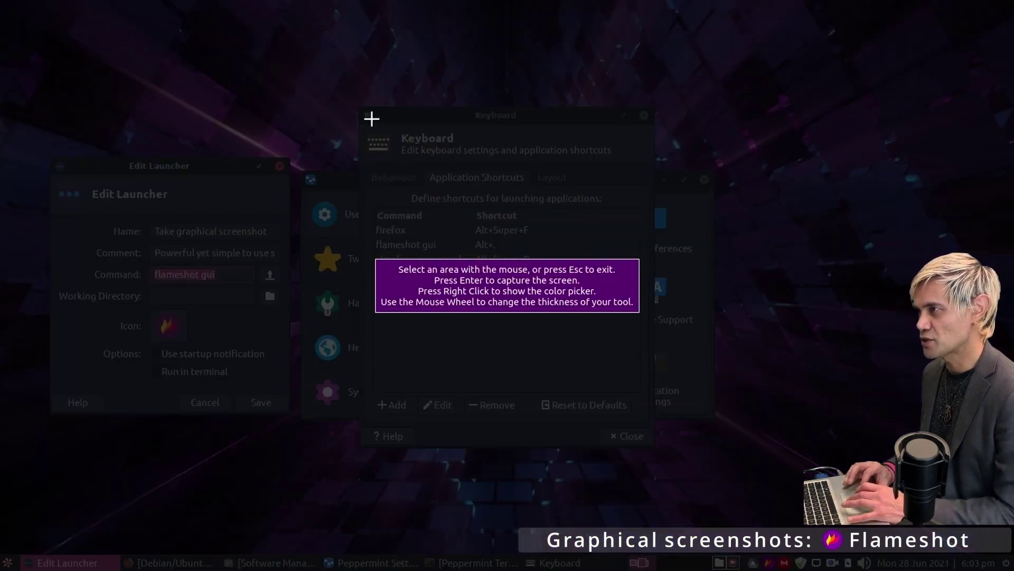
# - Select the Keyboard window as the Flameshot capture area and fine-tune its edges
pyautogui.moveTo(372, 118); pyautogui.dragTo(680, 470)
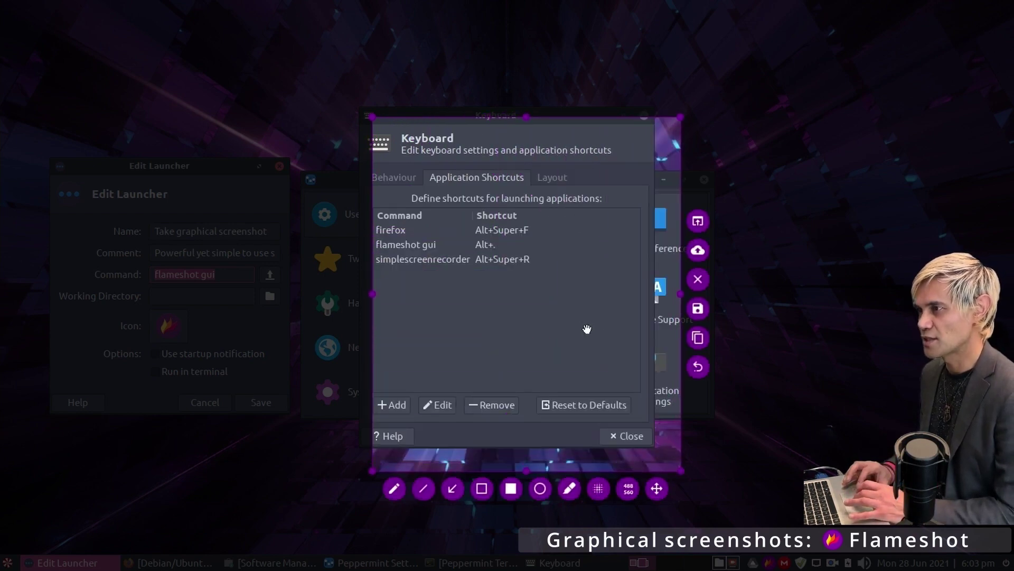
pyautogui.moveTo(587, 329); pyautogui.dragTo(572, 319)
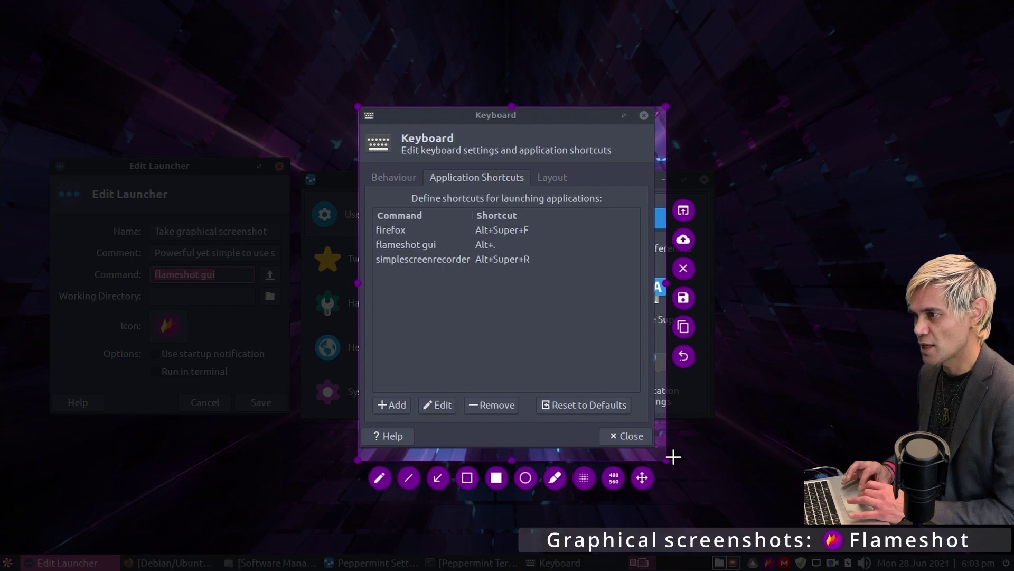
pyautogui.moveTo(661, 453); pyautogui.dragTo(657, 448)
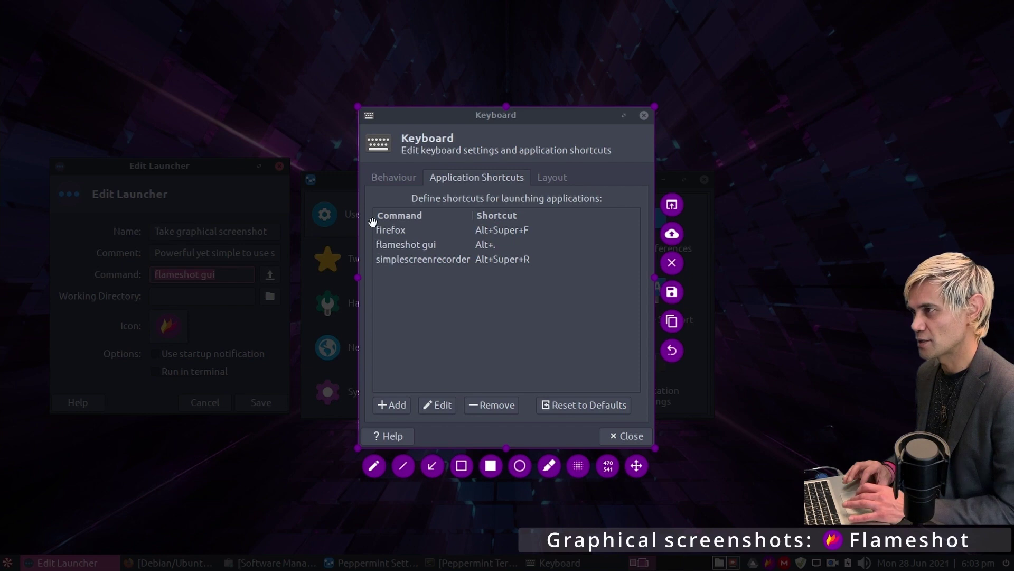
# - Draw a red box around the firefox row, write 'this one', and close the overlay
pyautogui.moveTo(374, 223); pyautogui.dragTo(535, 237)
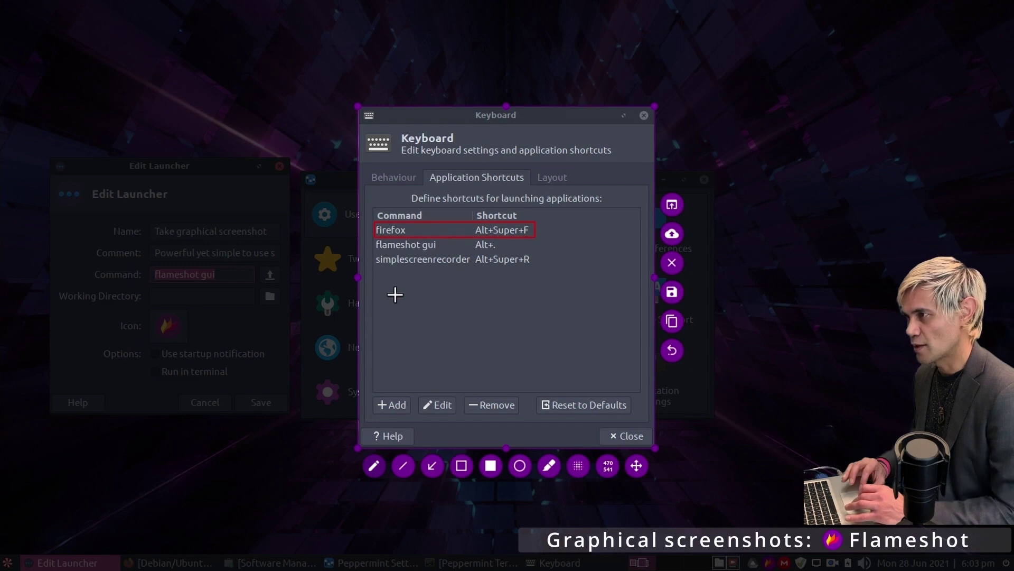
pyautogui.moveTo(394, 297)
pyautogui.mouseDown()
pyautogui.moveTo(396, 283)
pyautogui.moveTo(408, 305)
pyautogui.moveTo(480, 303)
pyautogui.moveTo(477, 292)
pyautogui.moveTo(498, 305)
pyautogui.moveTo(432, 264)
pyautogui.mouseUp()
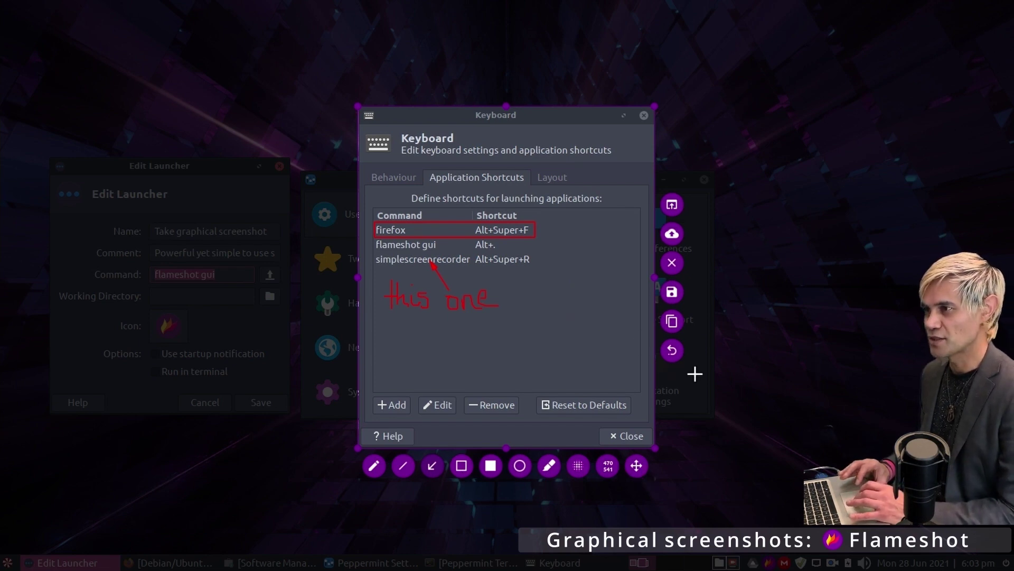
pyautogui.click(672, 262)
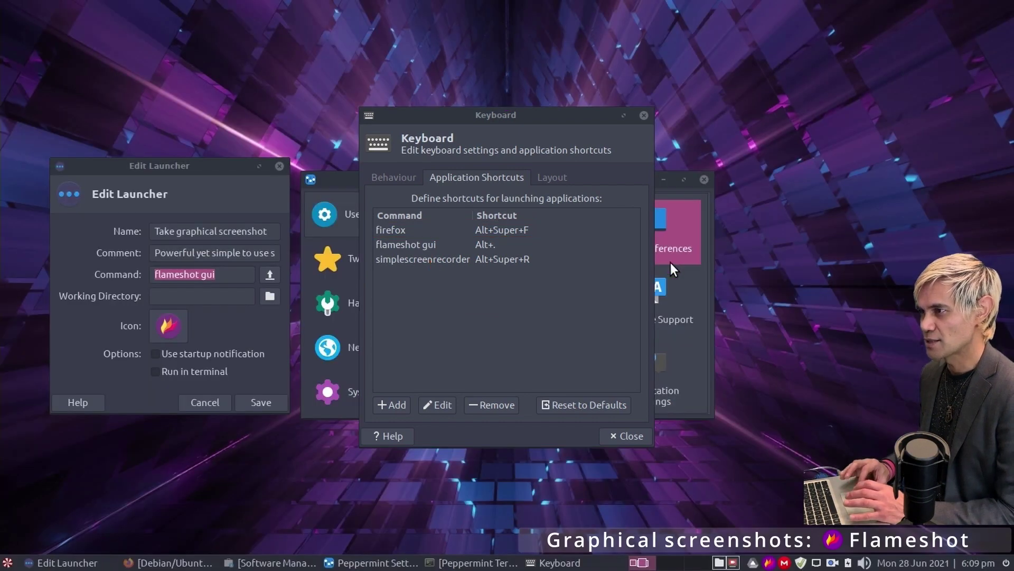
# - Close Keyboard, the launcher editor, Settings Panel, Software Manager and the terminal
pyautogui.click(623, 435)
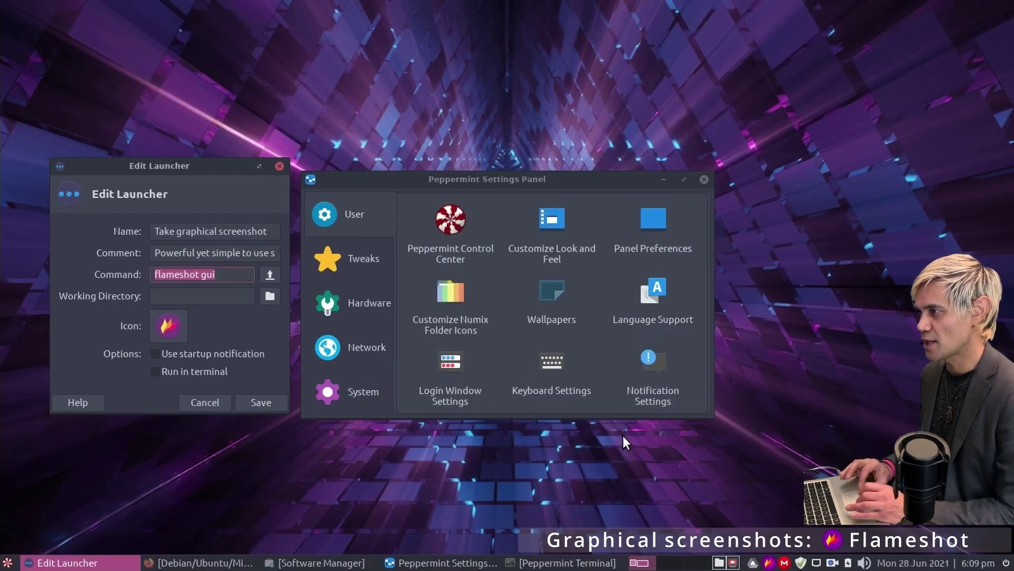
pyautogui.click(196, 401)
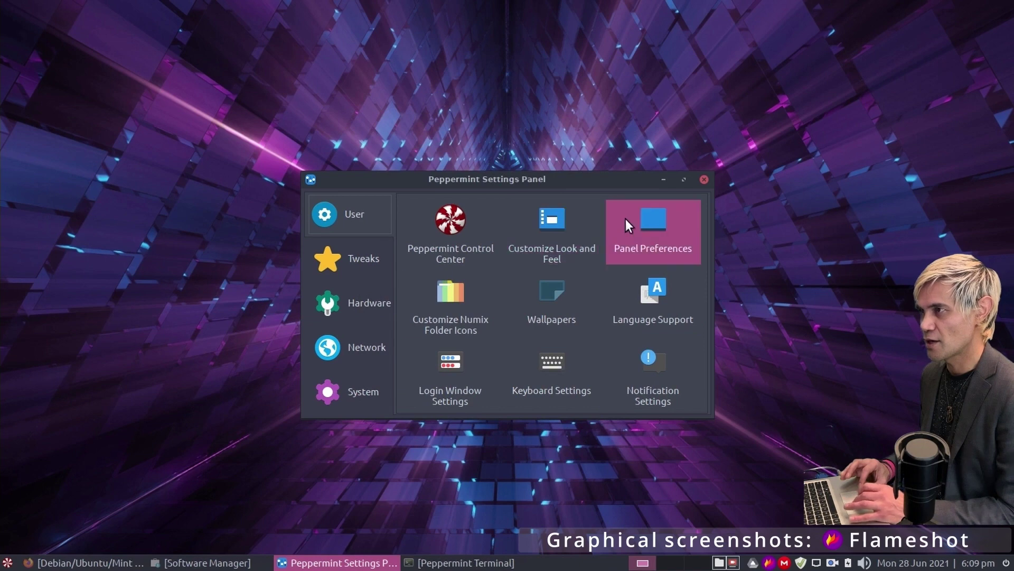
pyautogui.click(705, 180)
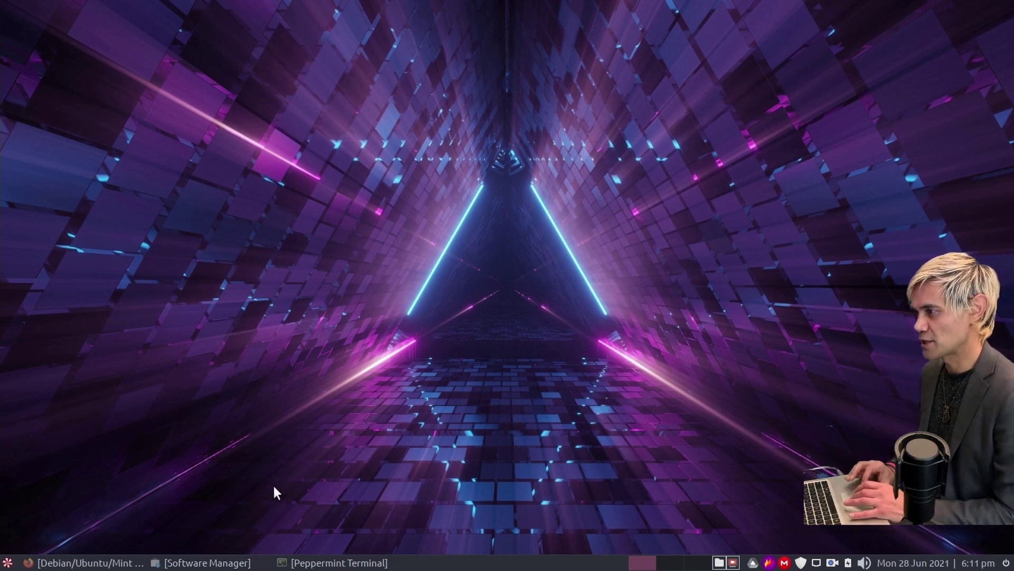
pyautogui.click(211, 563)
pyautogui.rightClick(219, 562)
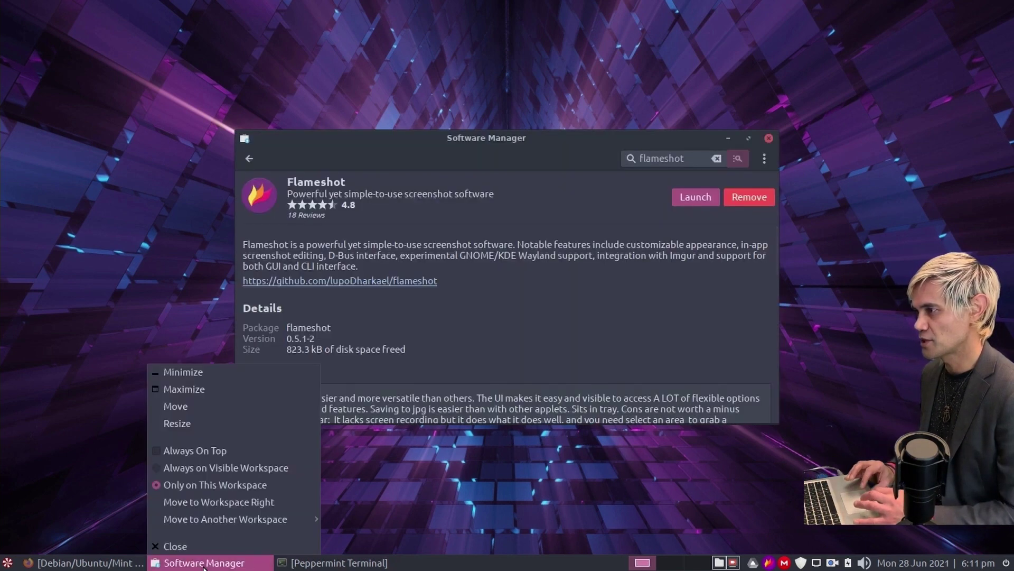
pyautogui.click(223, 547)
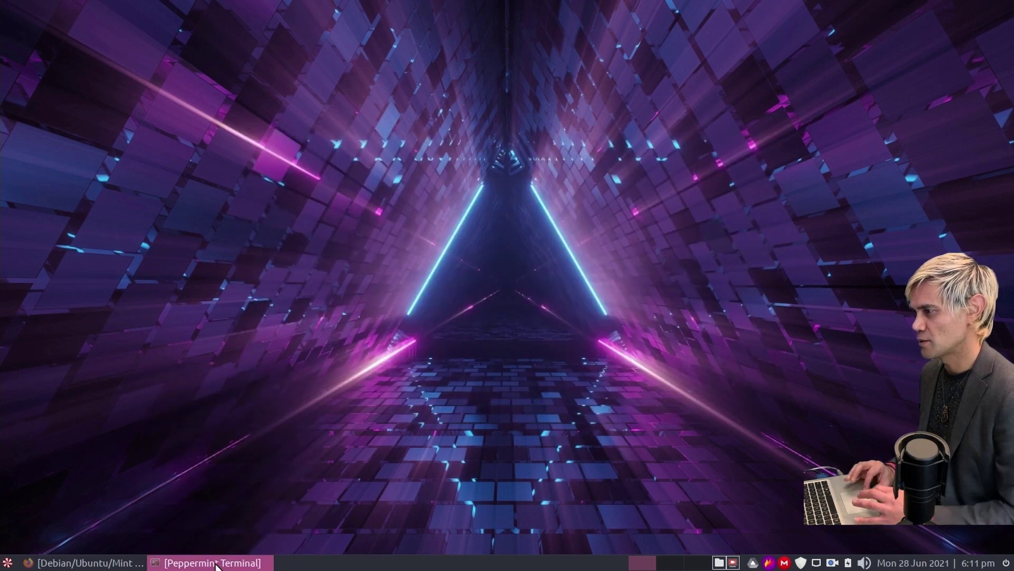
pyautogui.click(217, 564)
pyautogui.rightClick(217, 565)
pyautogui.click(233, 549)
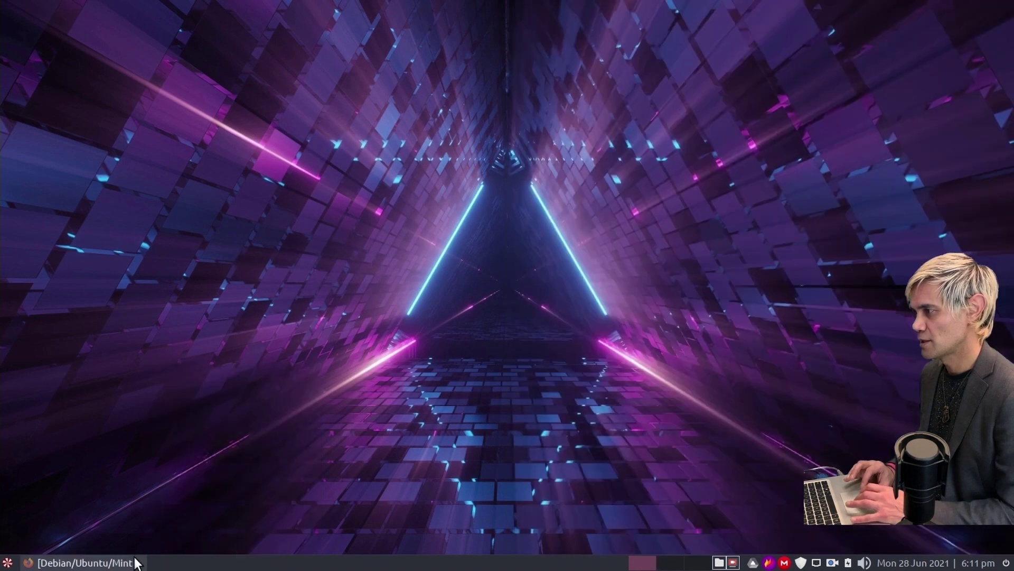
# - Inspect the Screenshot launcher's settings via Edit Application, then cancel
pyautogui.press('super')
pyautogui.write('s')
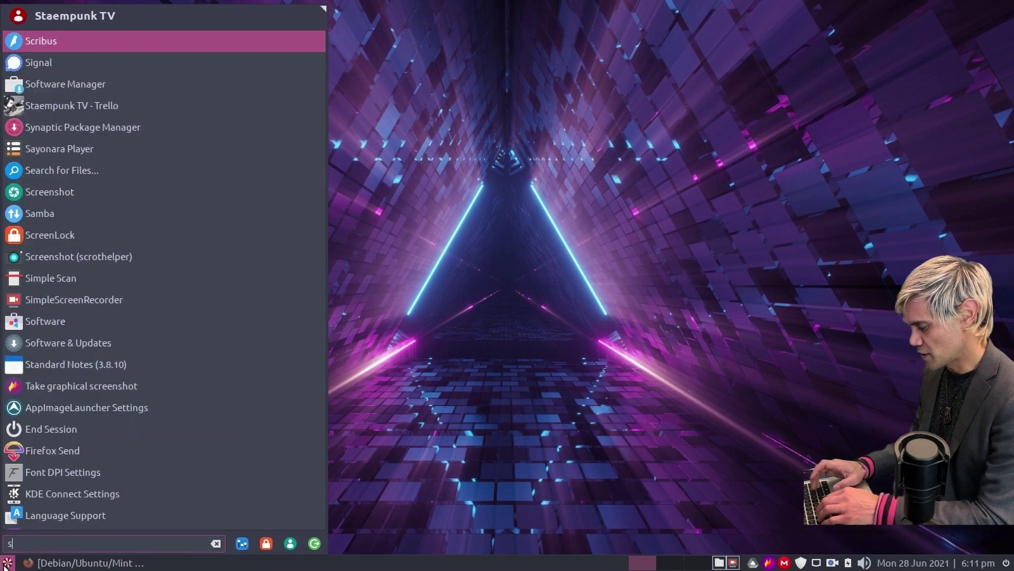
pyautogui.write('creen')
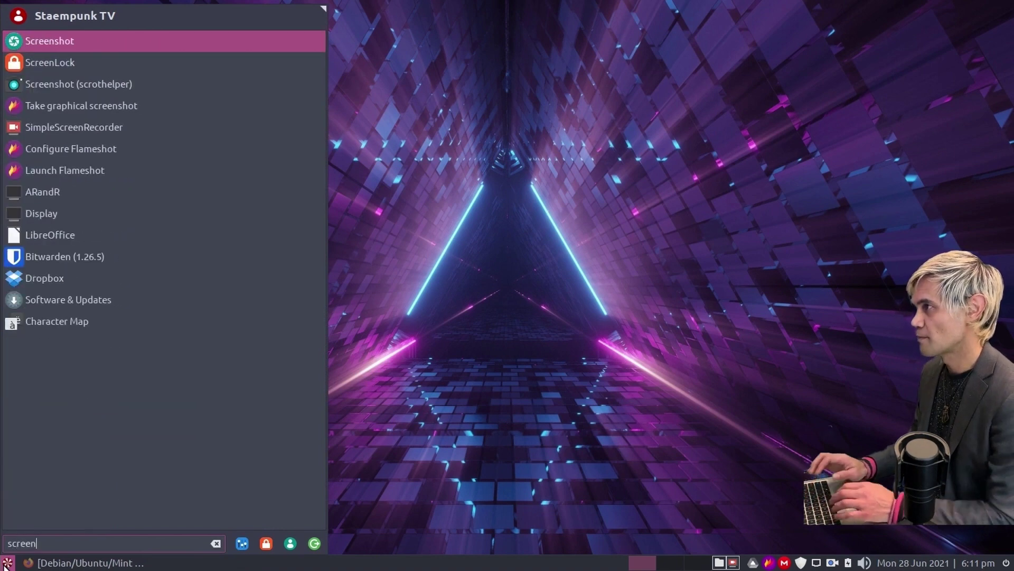
pyautogui.rightClick(128, 41)
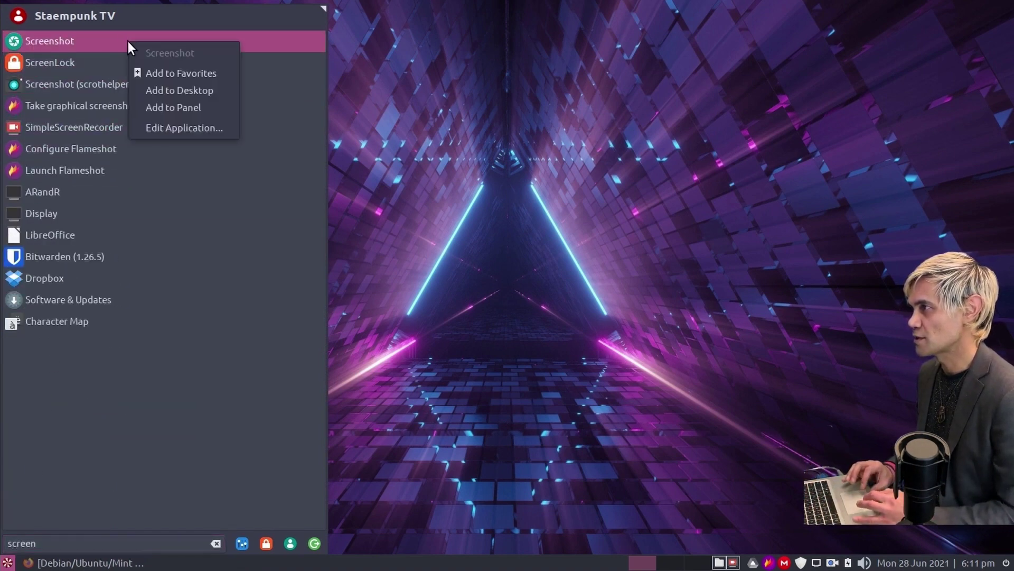
pyautogui.click(202, 126)
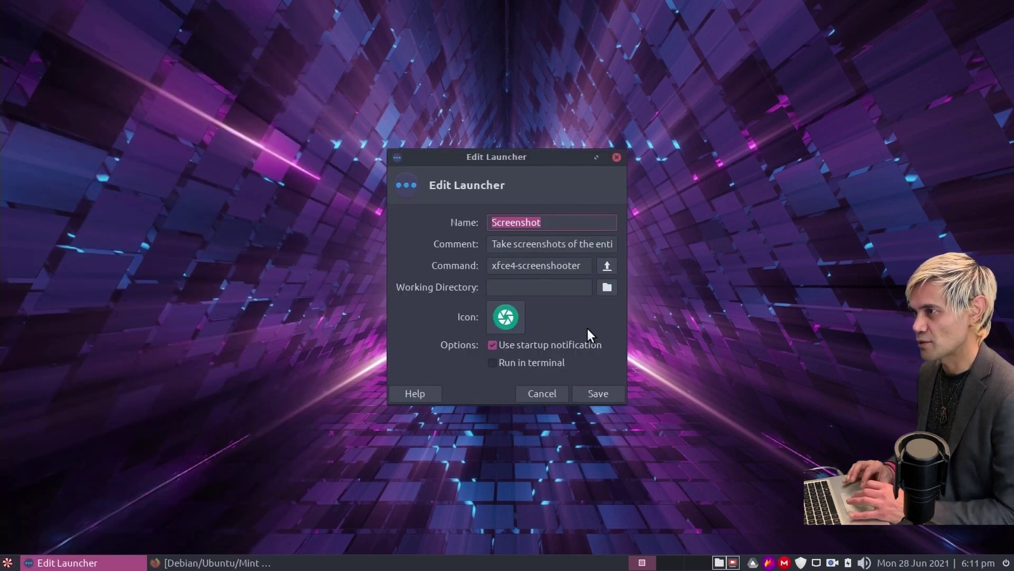
pyautogui.click(548, 392)
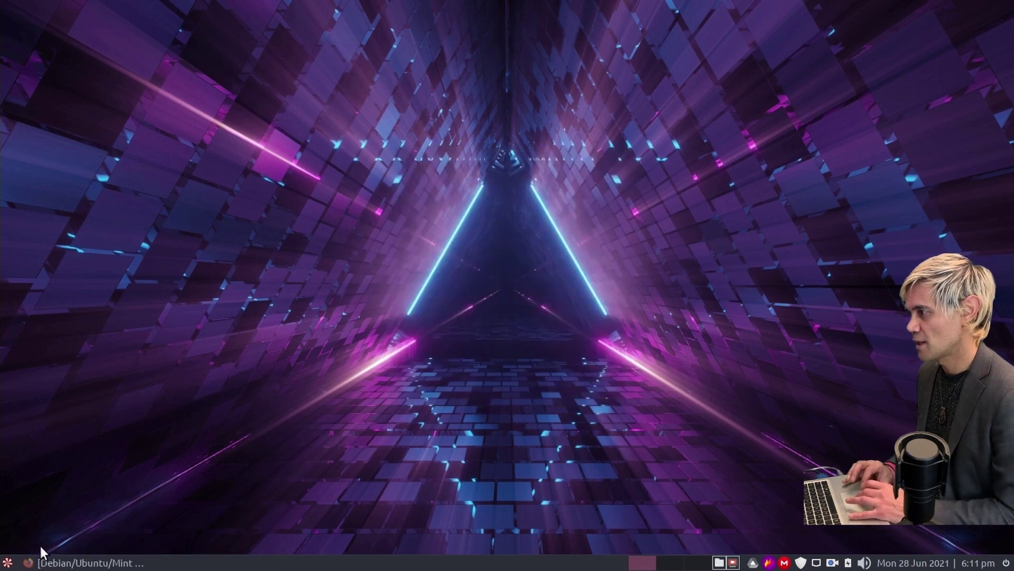
# - Inspect the Screenshot (scrothelper) launcher, confirming it runs /usr/bin/peppermint-scrot-helper.sh, then cancel
pyautogui.click(8, 563)
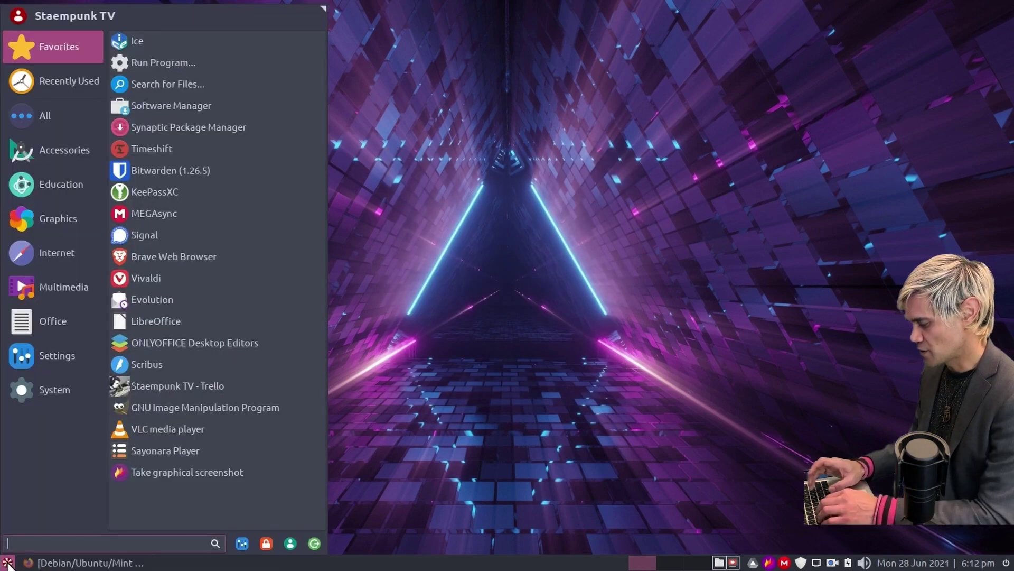
pyautogui.write('screen')
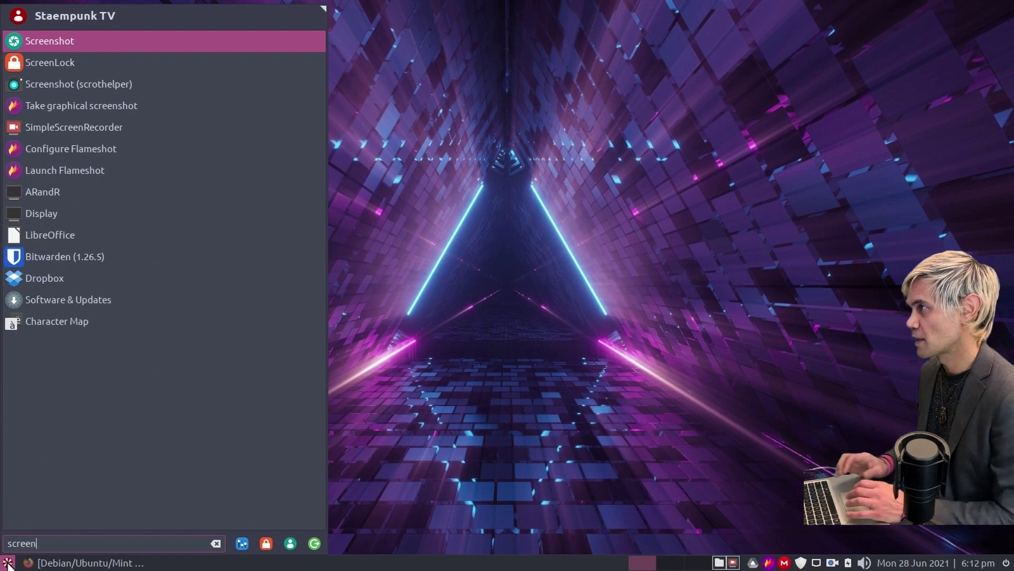
pyautogui.rightClick(87, 87)
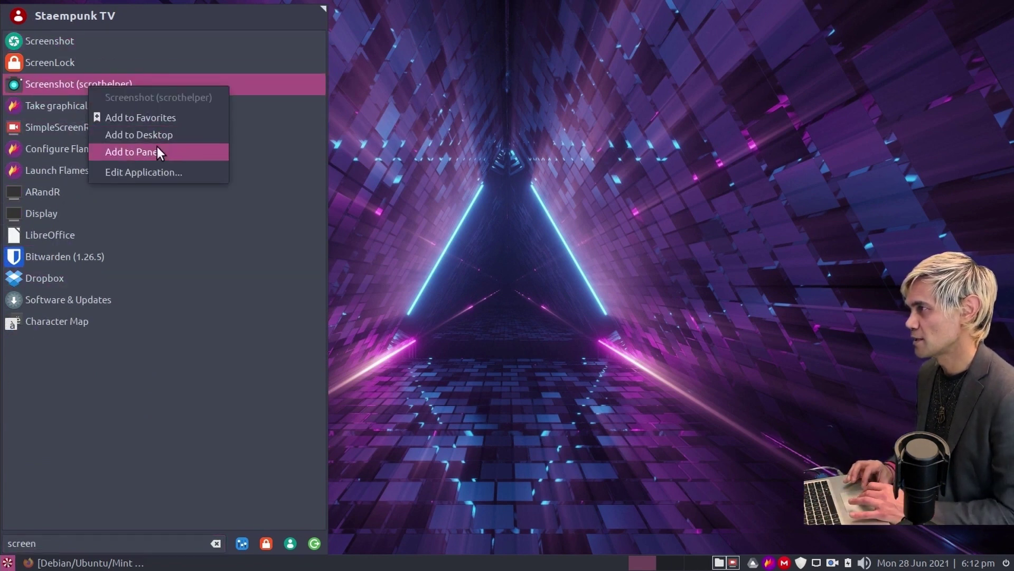
pyautogui.click(160, 172)
pyautogui.moveTo(528, 266); pyautogui.dragTo(626, 268)
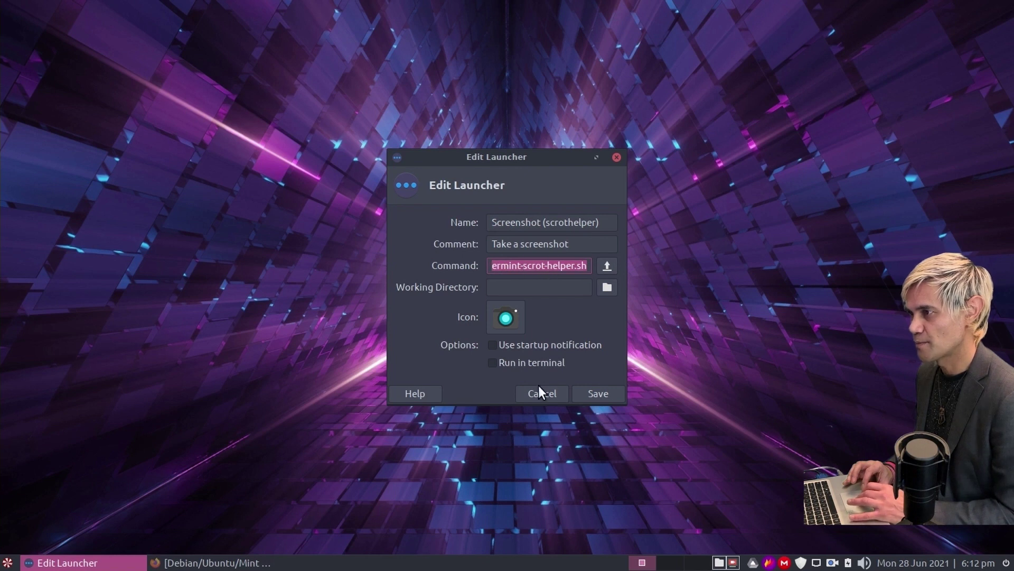
pyautogui.click(525, 394)
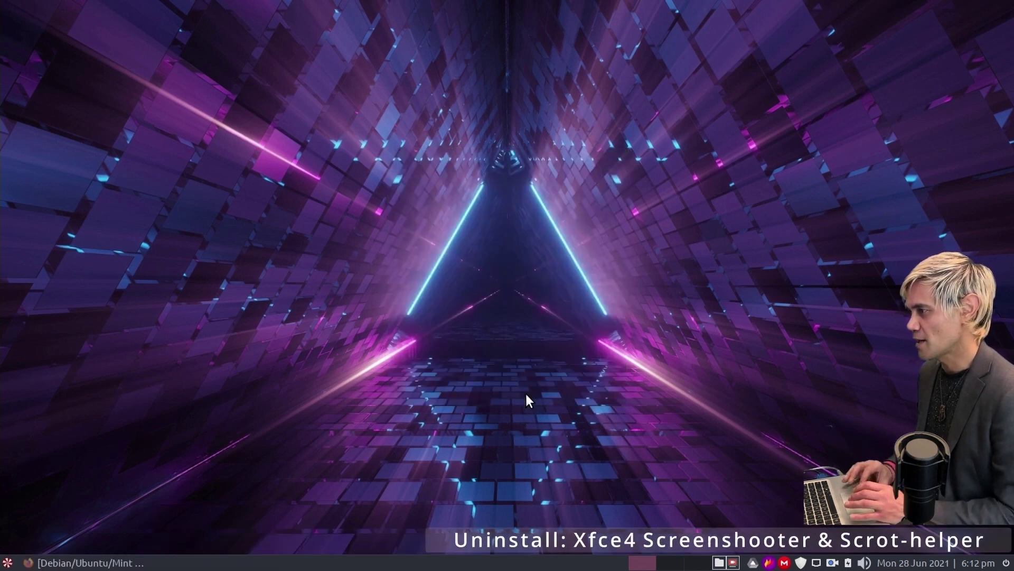
# - Launch Synaptic Package Manager with the password and snap it to the left half
pyautogui.press('super')
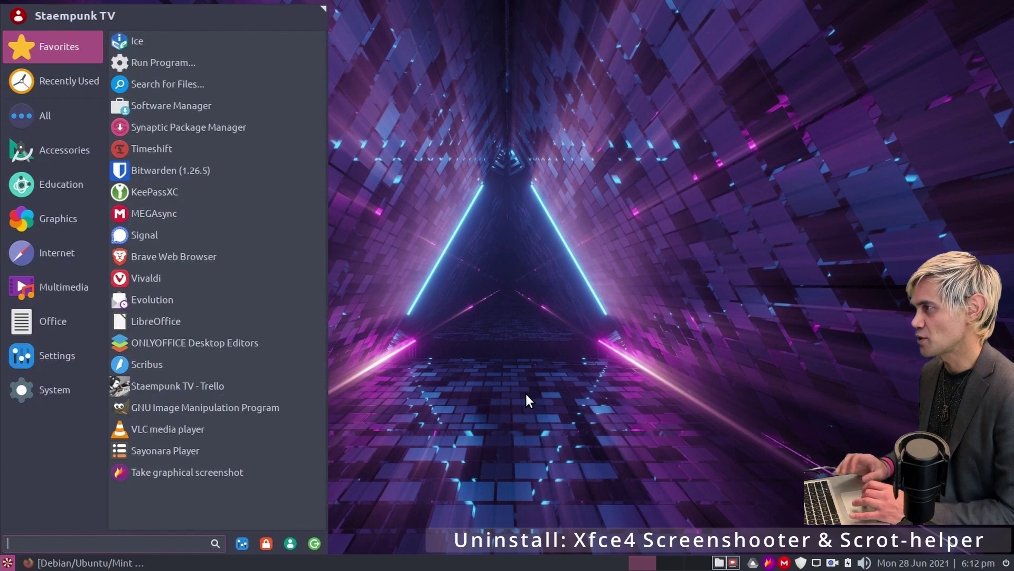
pyautogui.click(225, 127)
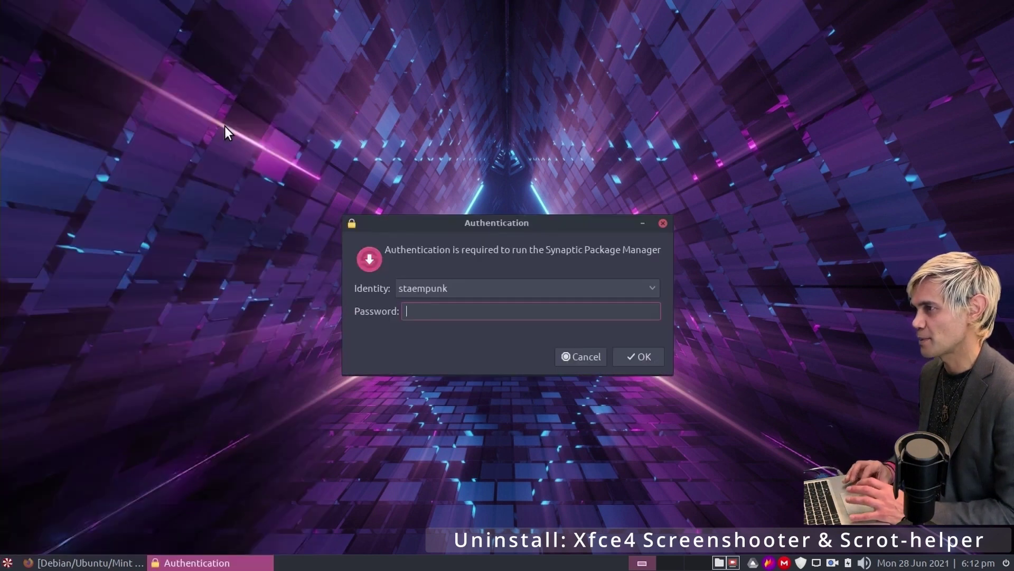
pyautogui.write('********')
pyautogui.press('Return')
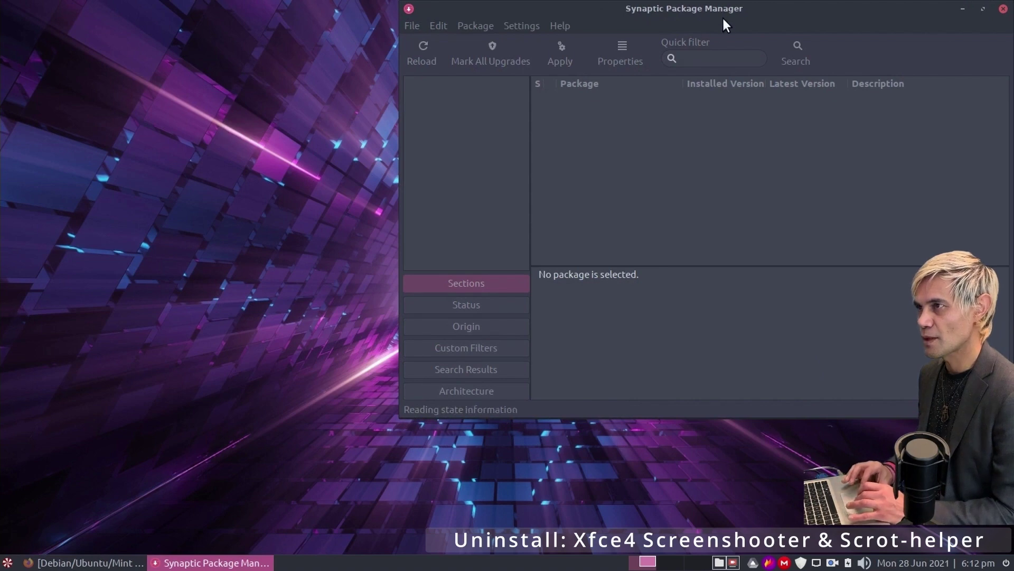
pyautogui.moveTo(737, 4); pyautogui.dragTo(4, 299)
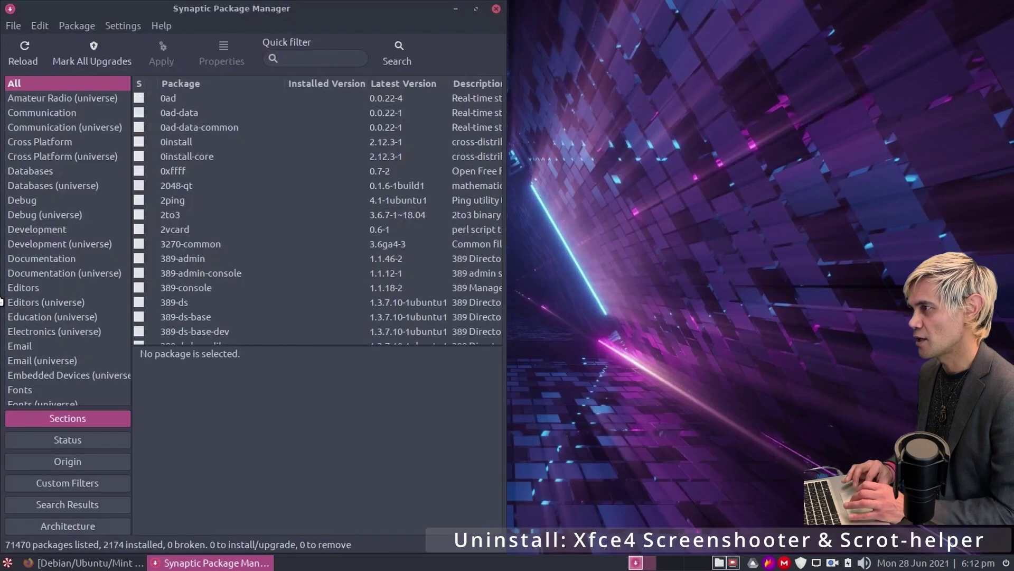
# - Filter 'screenshot', mark peppermint-scrot-helper and xfce4-screenshooter for complete removal, and apply
pyautogui.click(326, 57)
pyautogui.write('scre')
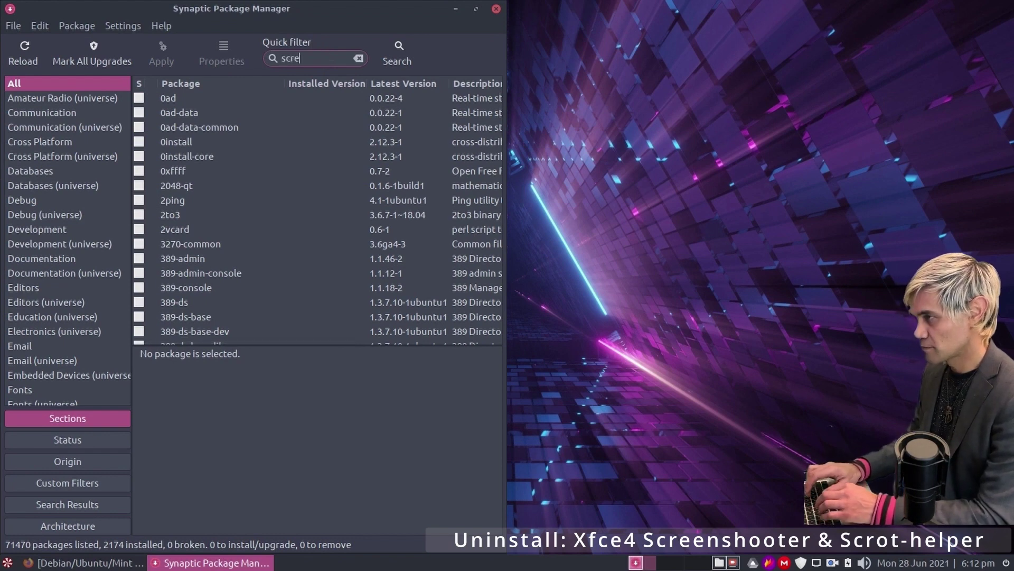
pyautogui.write('enshot')
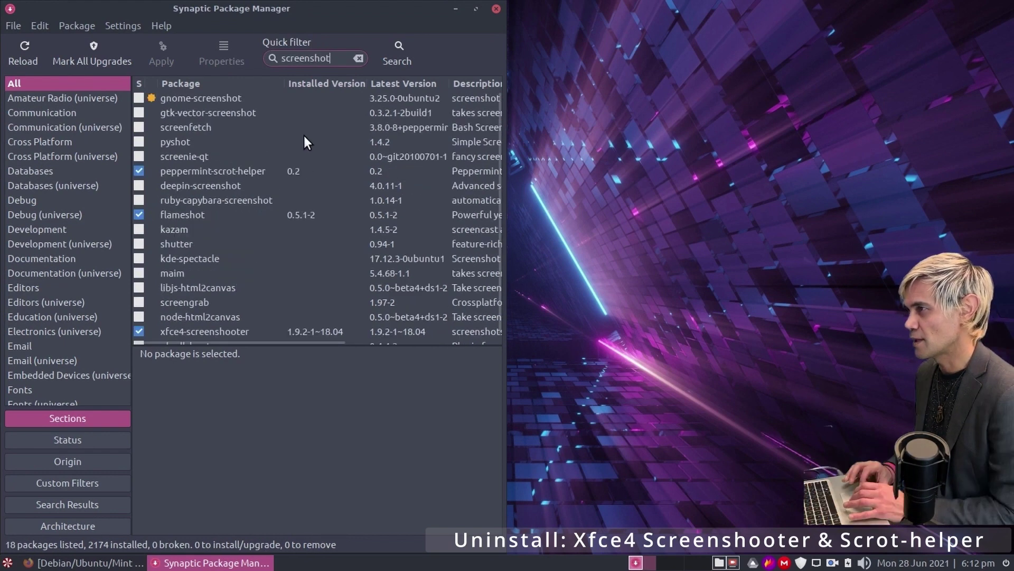
pyautogui.click(233, 170)
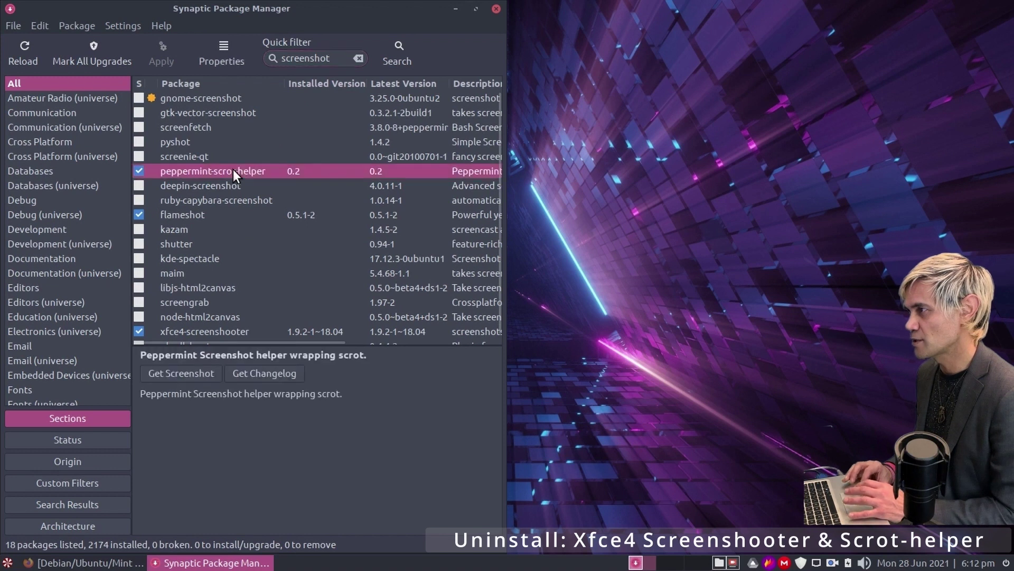
pyautogui.keyDown('ctrl'); pyautogui.click(216, 331); pyautogui.keyUp('ctrl')
pyautogui.rightClick(217, 331)
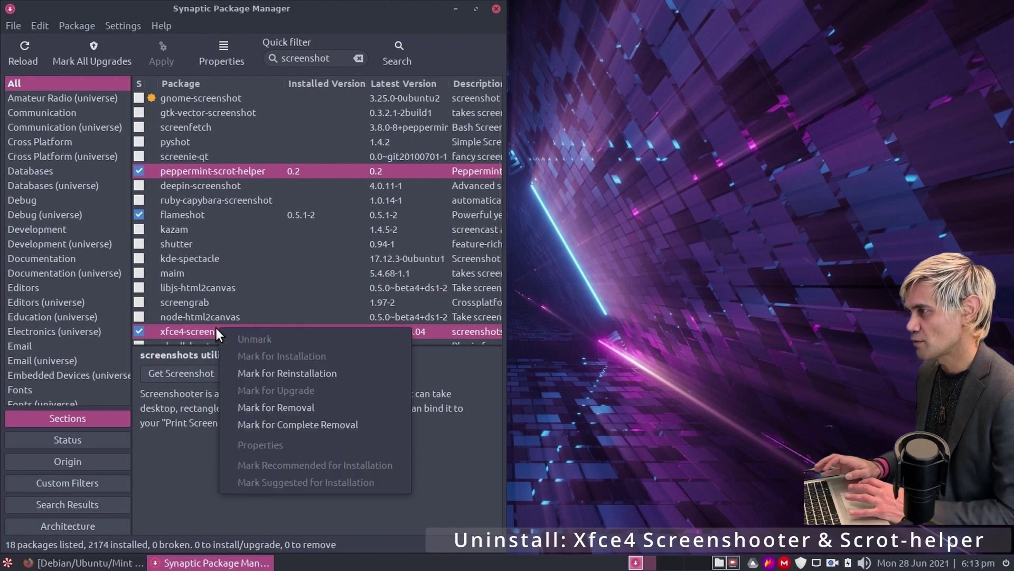
pyautogui.click(291, 423)
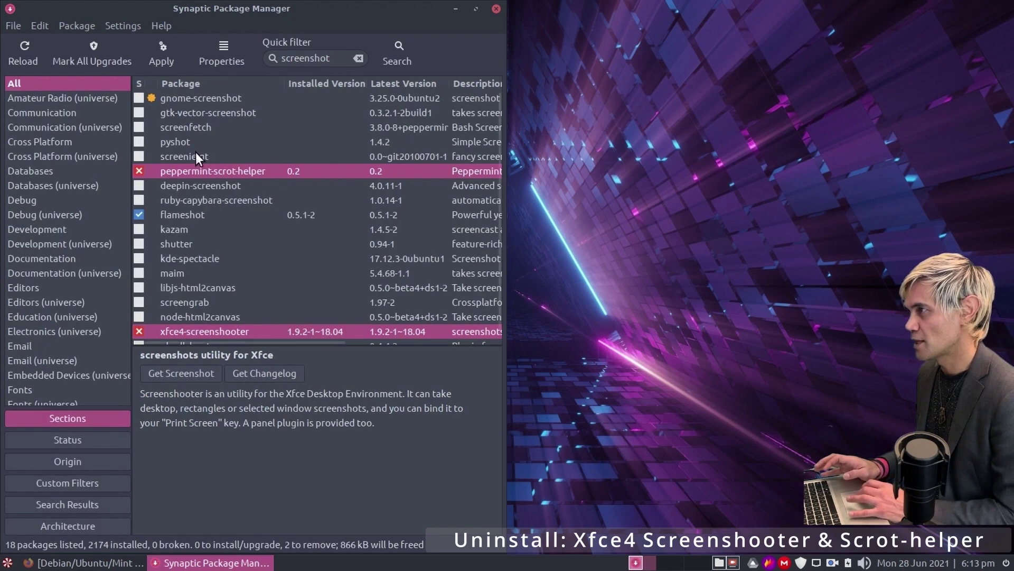
pyautogui.click(161, 49)
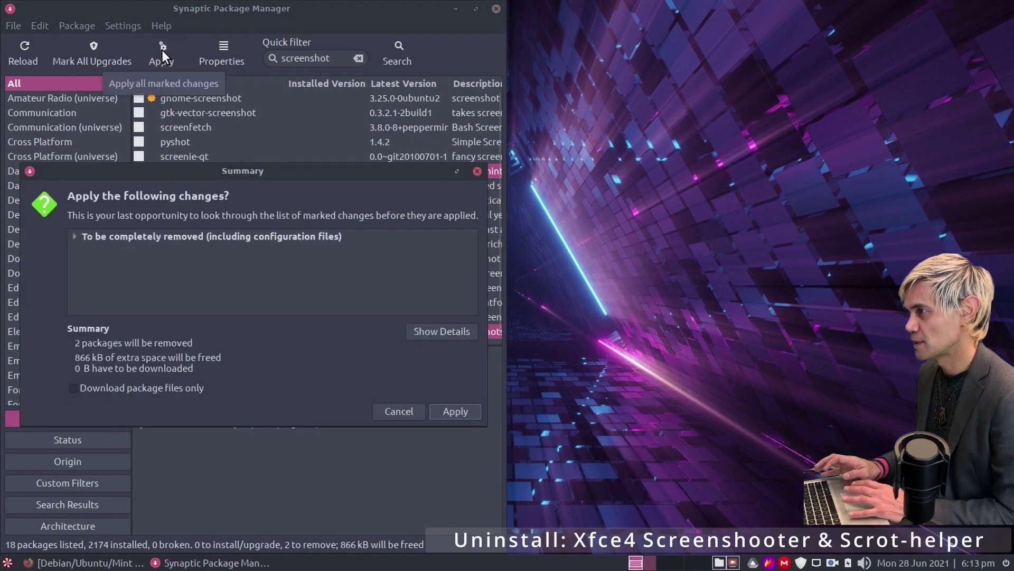
pyautogui.click(455, 409)
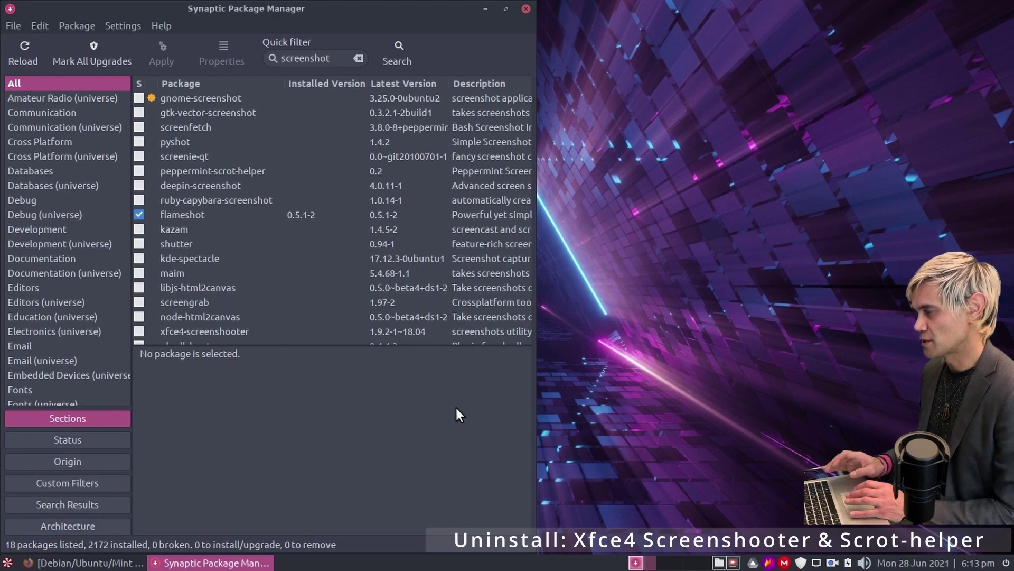
# - Search the application menu for 'screenshot', dismiss it, and close Synaptic Package Manager
pyautogui.press('super')
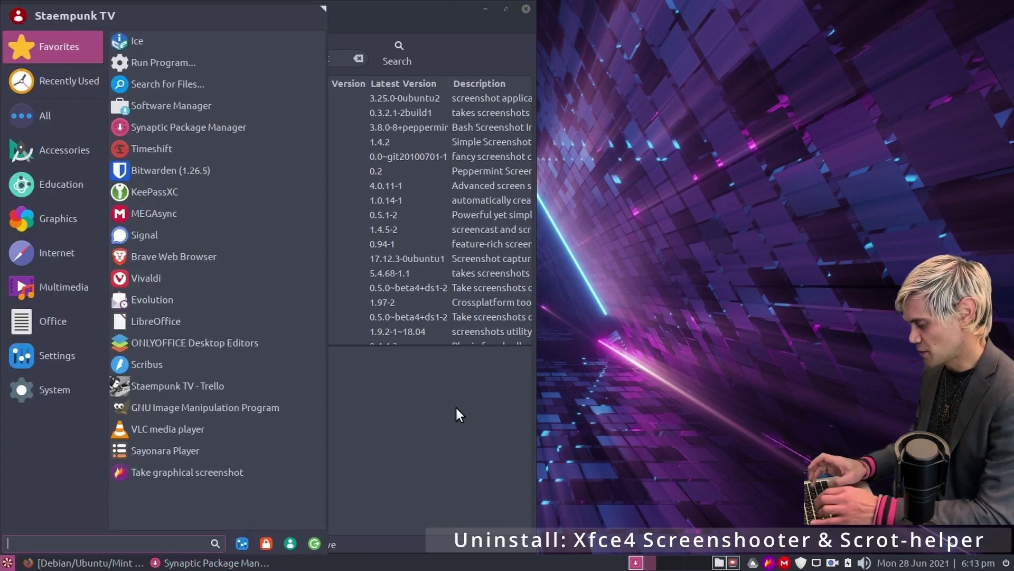
pyautogui.write('screensho')
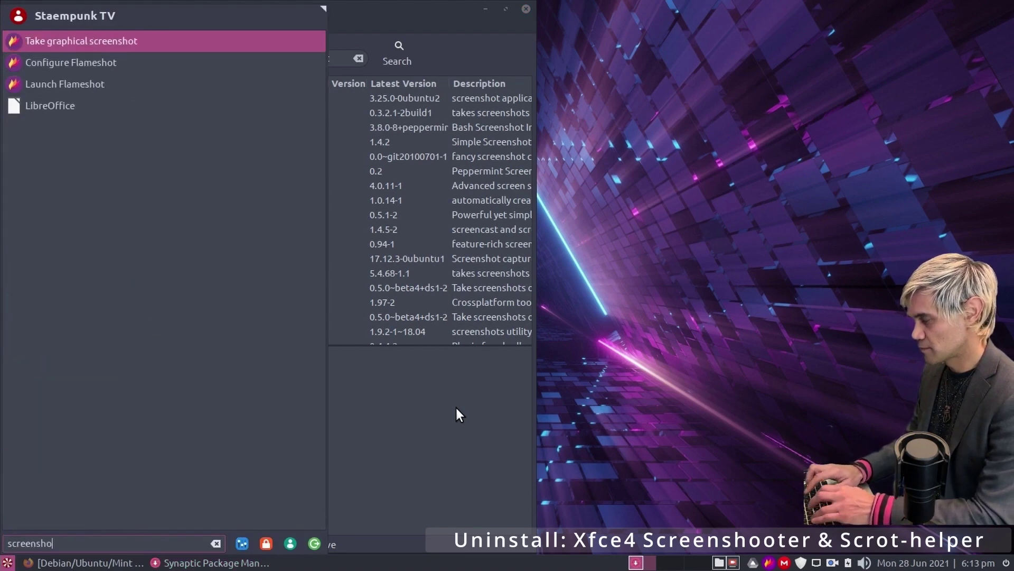
pyautogui.write('t')
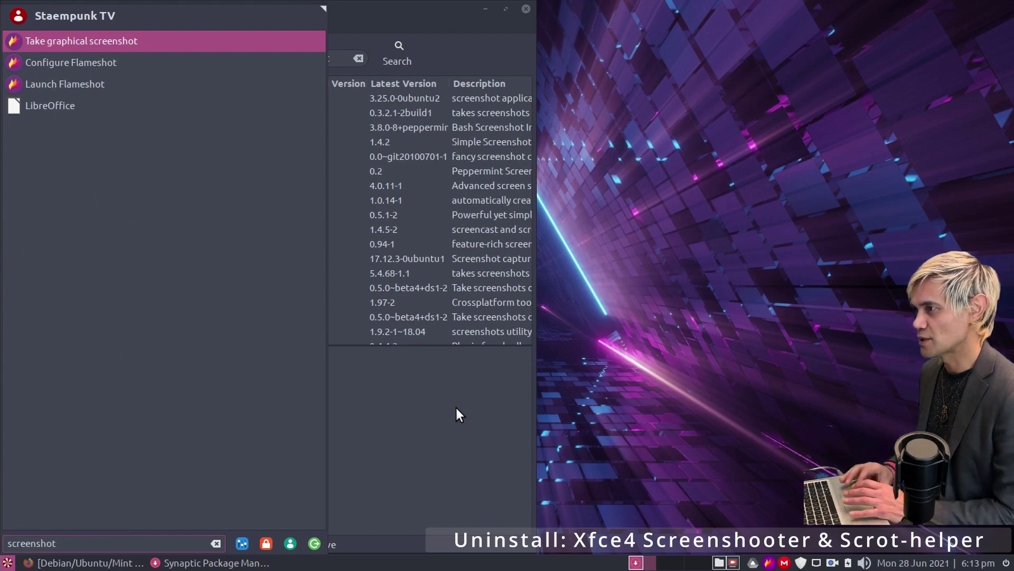
pyautogui.press('Escape')
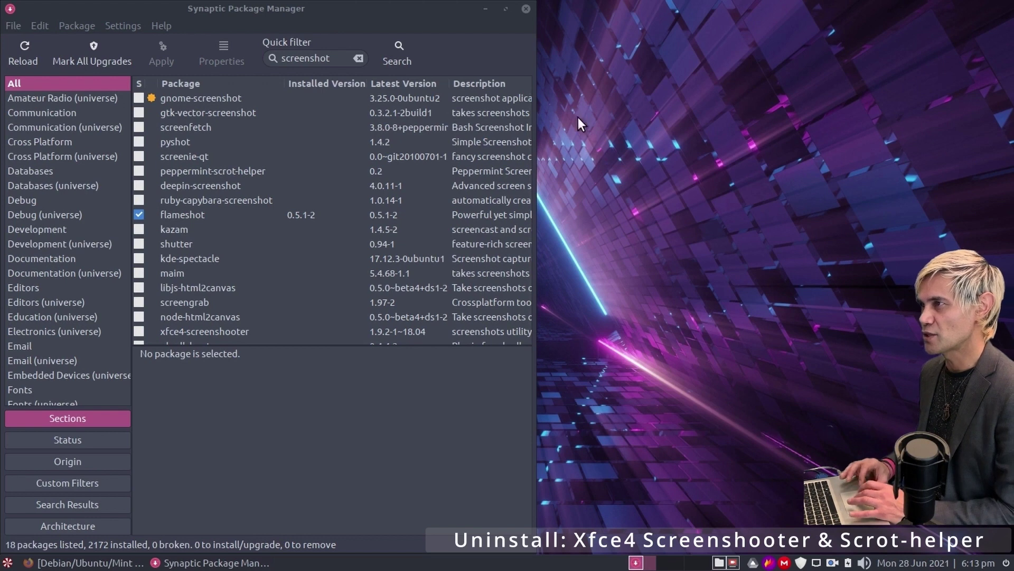
pyautogui.click(527, 8)
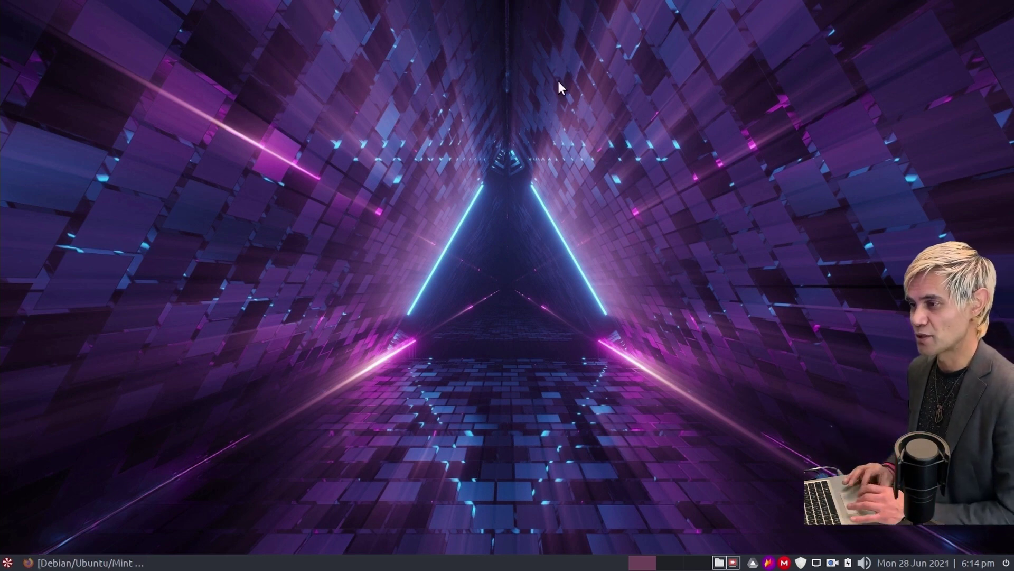
# - Restore the minimized file manager and SimpleScreenRecorder windows from the taskbar
pyautogui.click(728, 564)
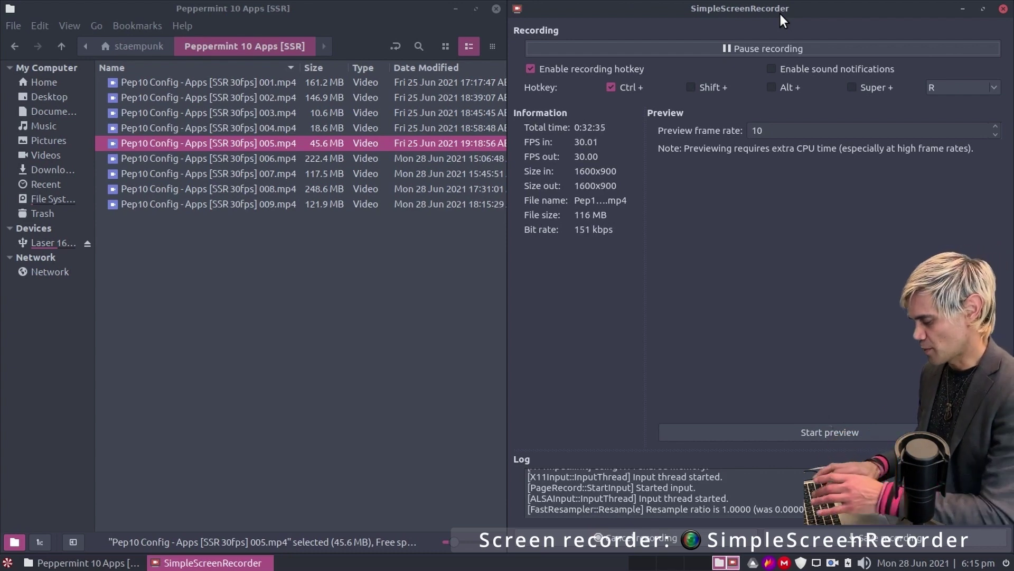
# - Run neofetch in a maximized terminal, close it, and switch to another workspace
pyautogui.hotkey('ctrl', 'alt', 't')
pyautogui.doubleClick(592, 128)
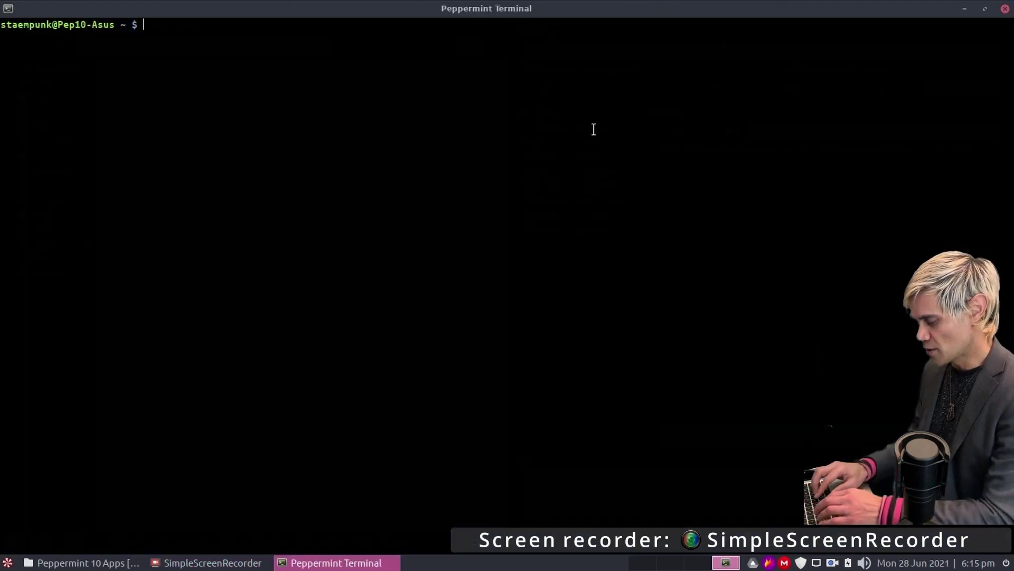
pyautogui.write('neofet')
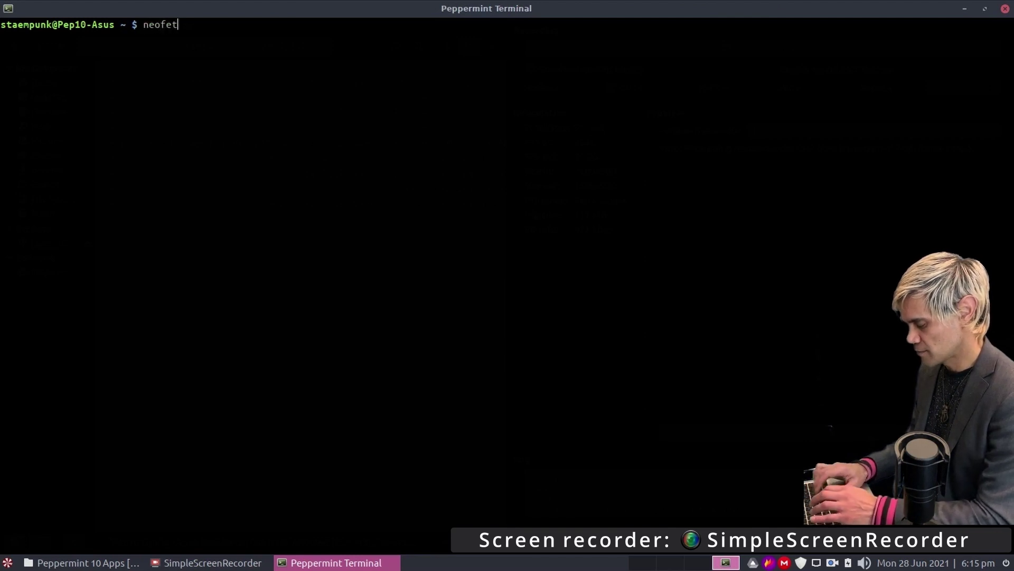
pyautogui.write('ch')
pyautogui.press('Return')
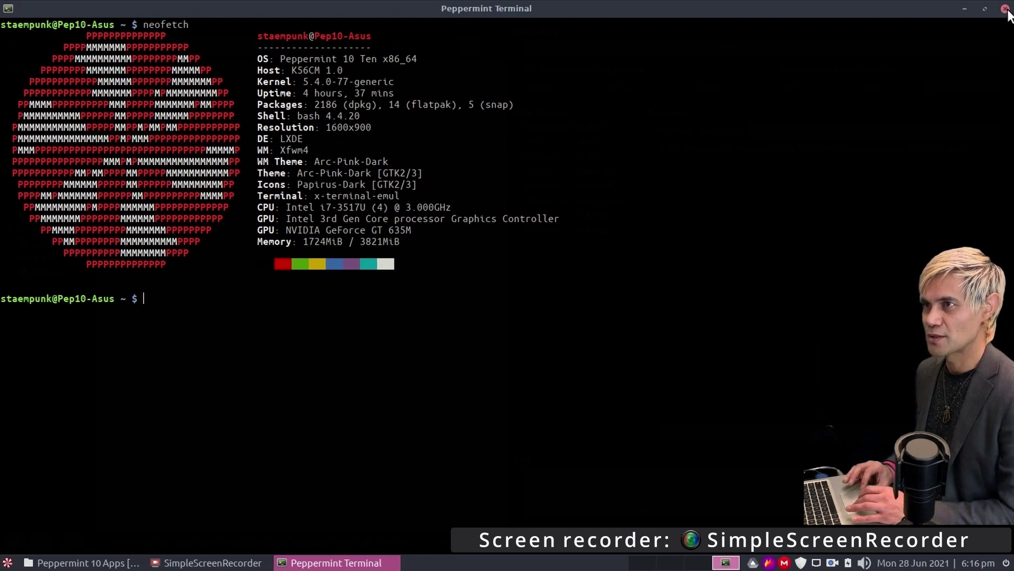
pyautogui.click(1005, 9)
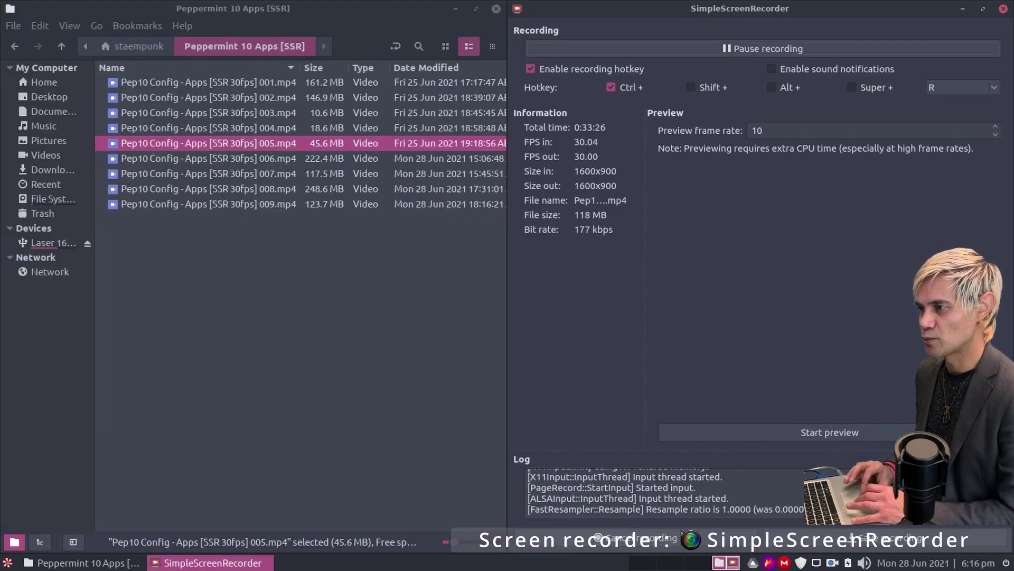
pyautogui.click(641, 564)
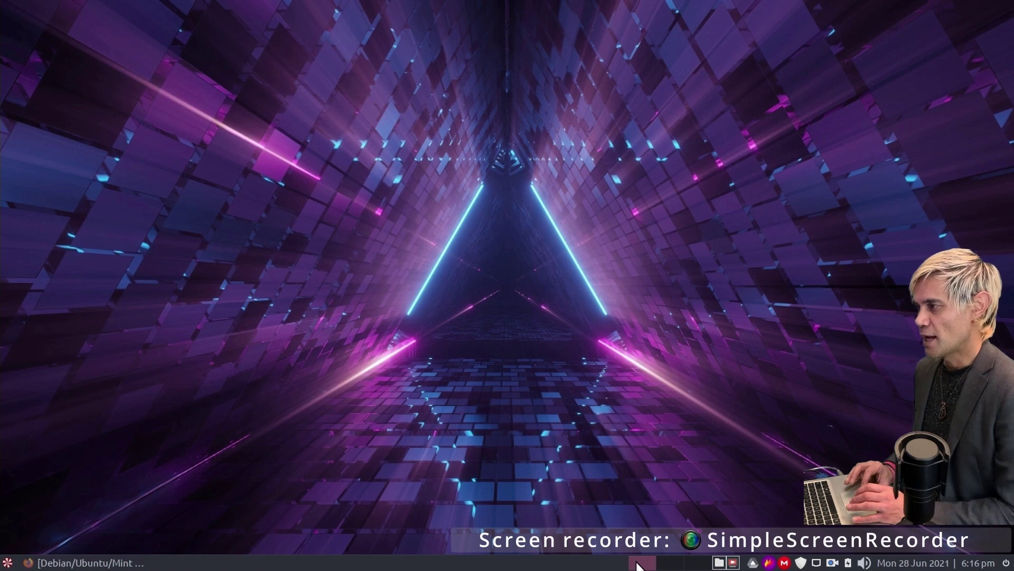
# - In Firefox, search 'simplescreenrecorder' and open the official SimpleScreenRecorder website
pyautogui.click(132, 563)
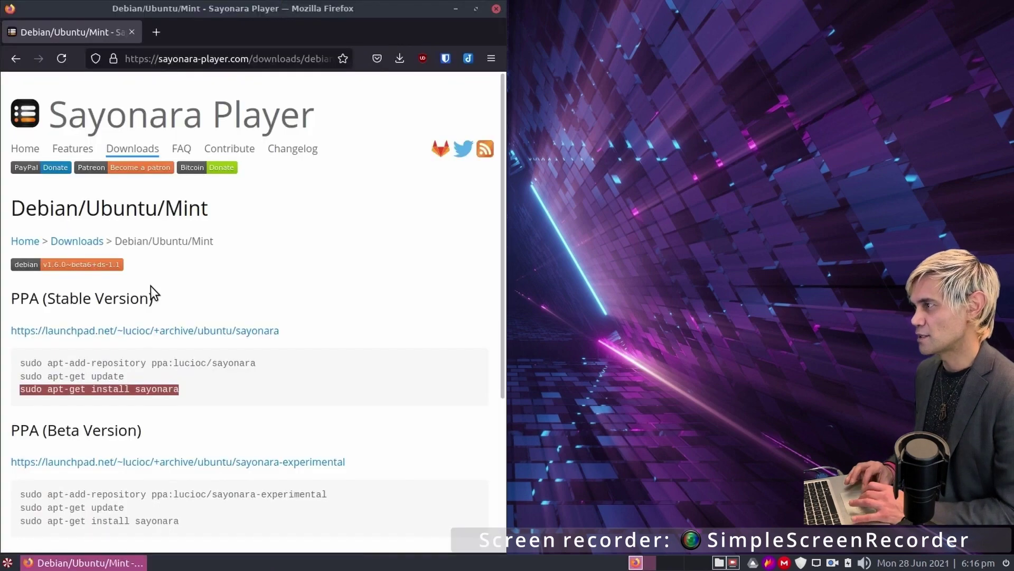
pyautogui.click(256, 59)
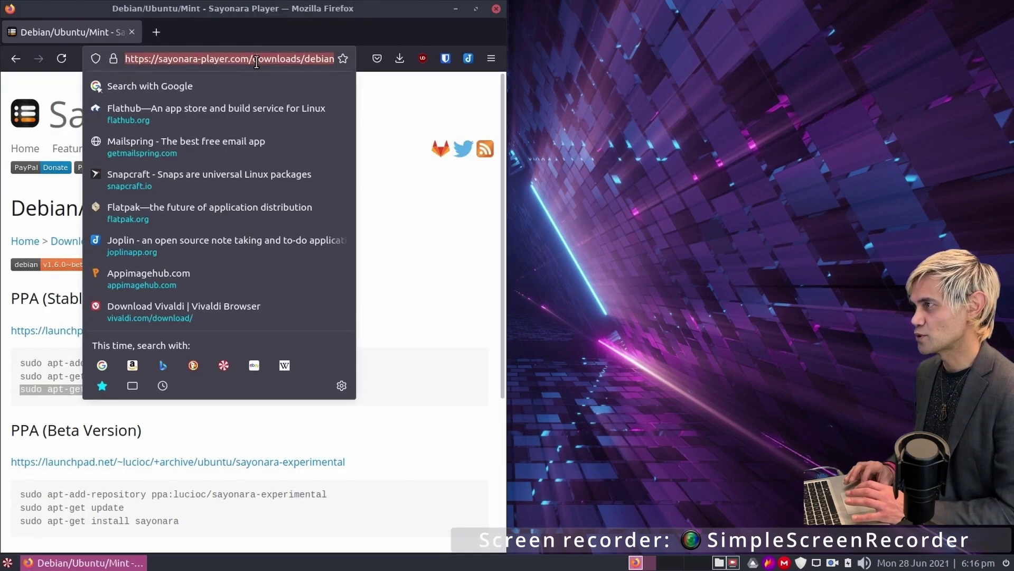
pyautogui.write('simplescreenrecorder')
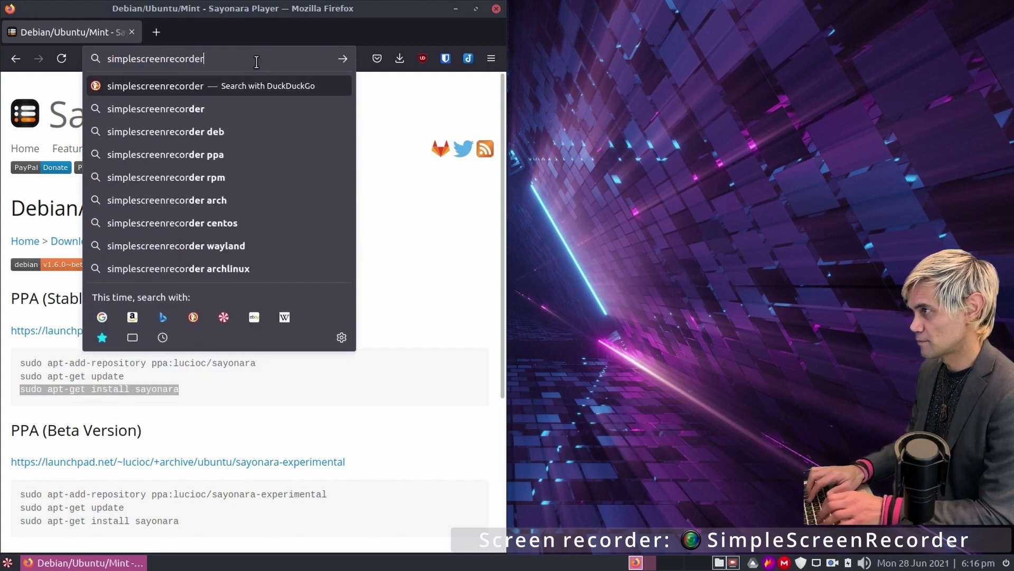
pyautogui.press('Return')
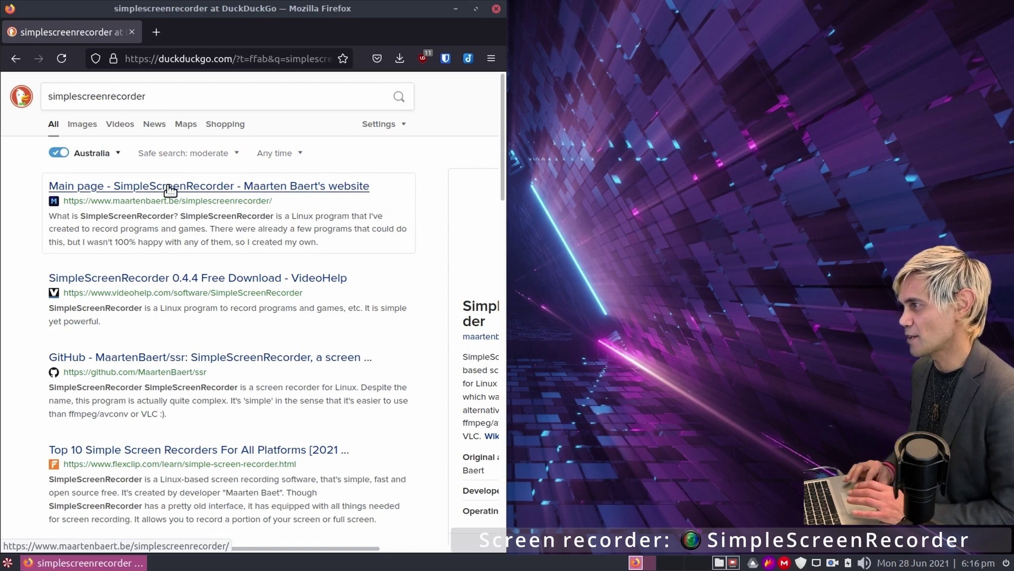
pyautogui.click(169, 188)
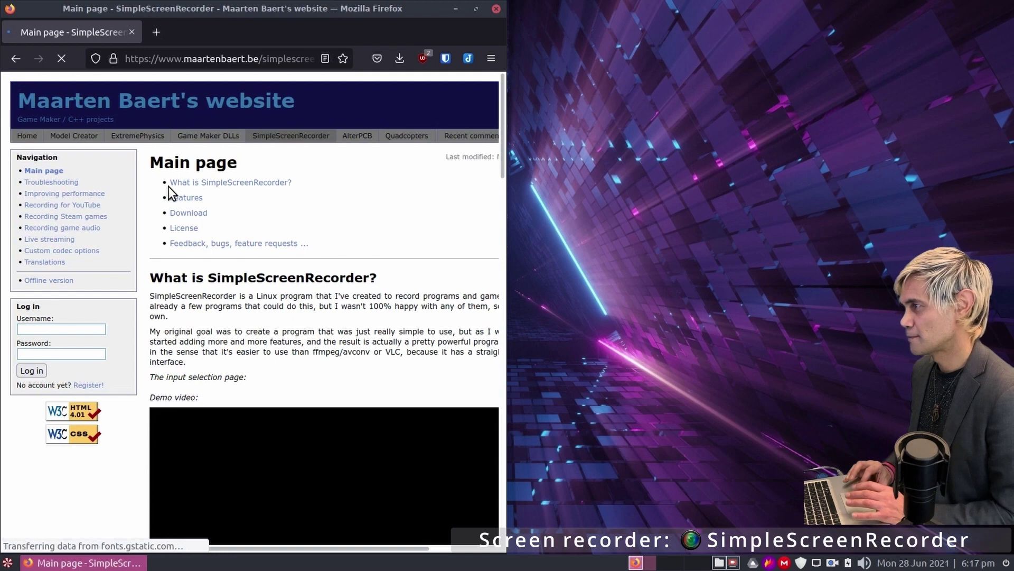
# - Copy the Debian 'sudo apt-get update' command from the Download section into a new terminal
pyautogui.click(188, 213)
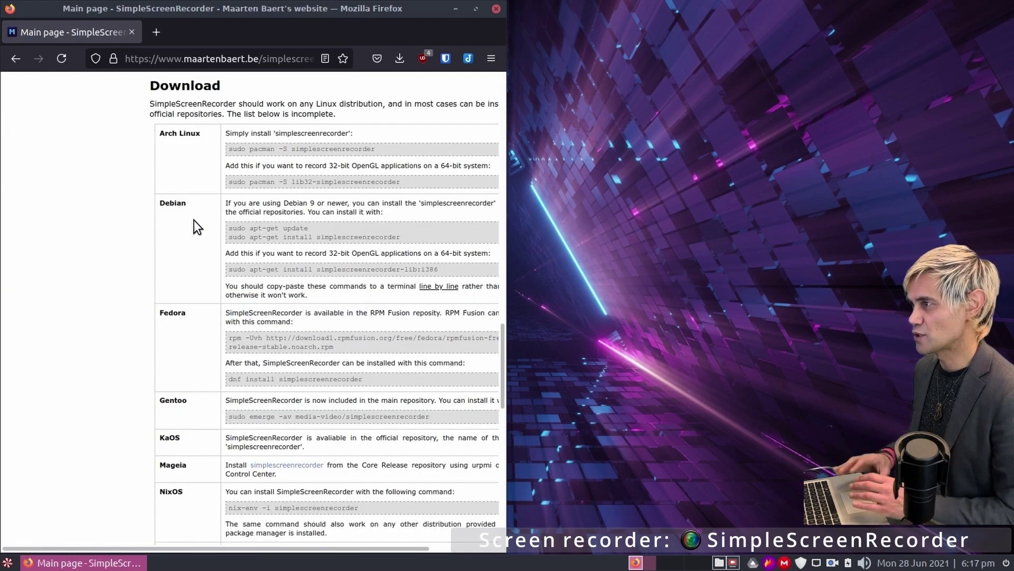
pyautogui.doubleClick(173, 204)
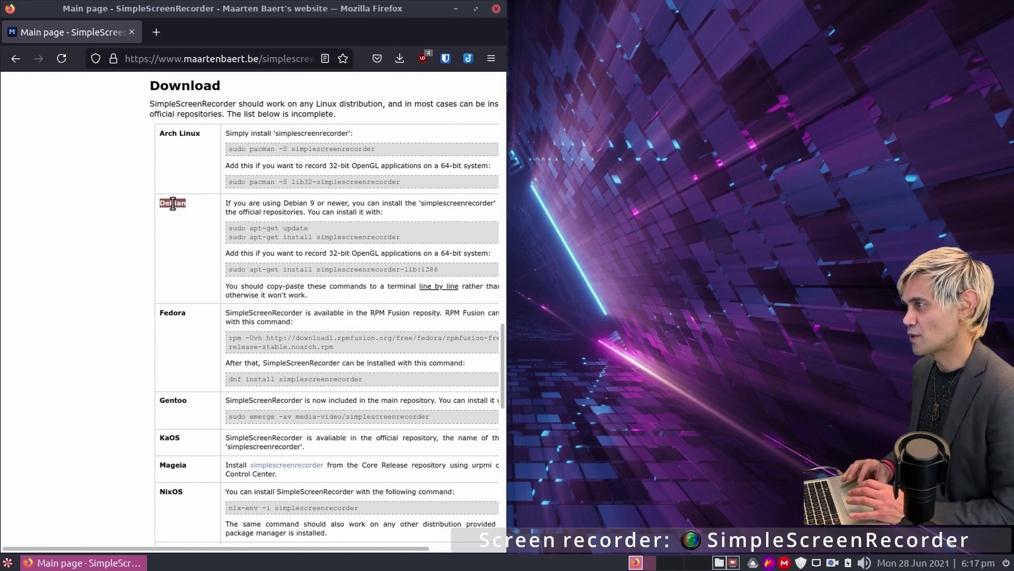
pyautogui.click(177, 242)
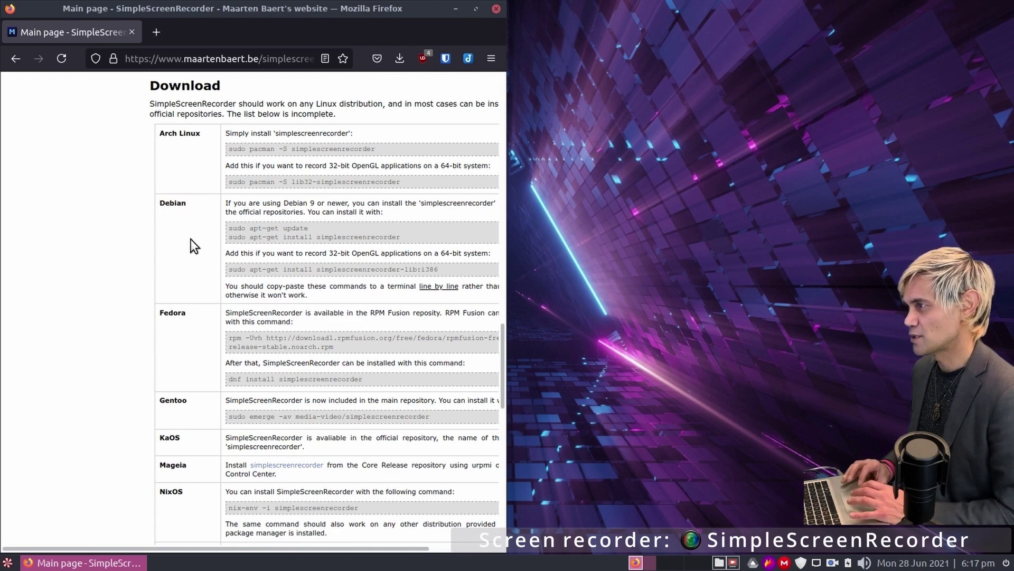
pyautogui.tripleClick(239, 229)
pyautogui.rightClick(237, 227)
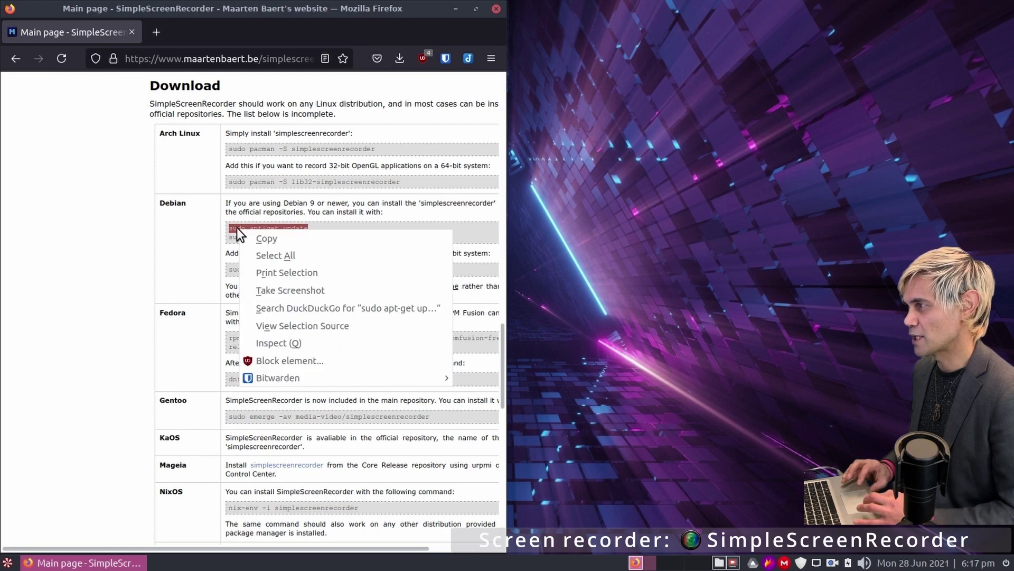
pyautogui.click(265, 240)
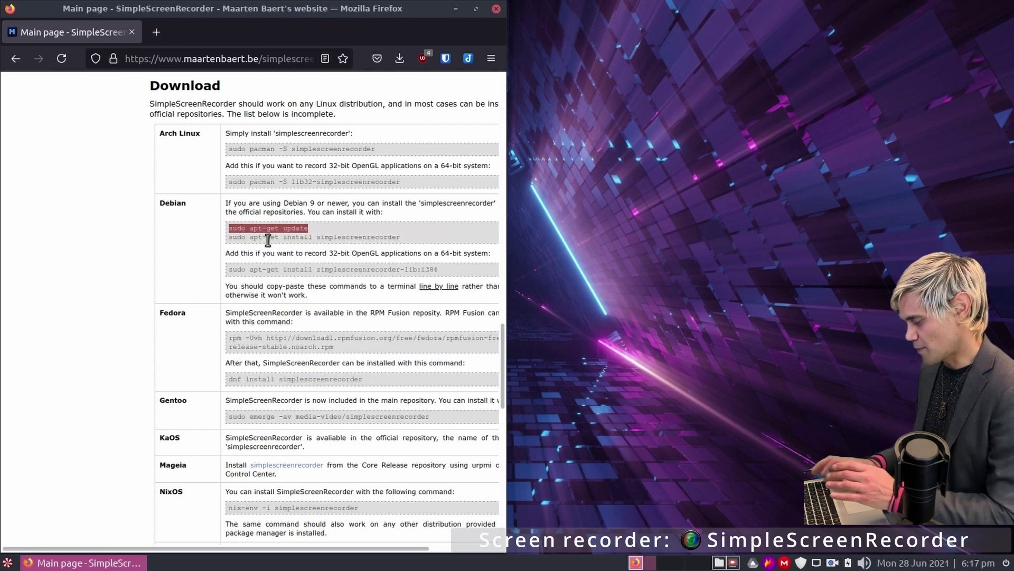
pyautogui.hotkey('ctrl', 'alt', 't')
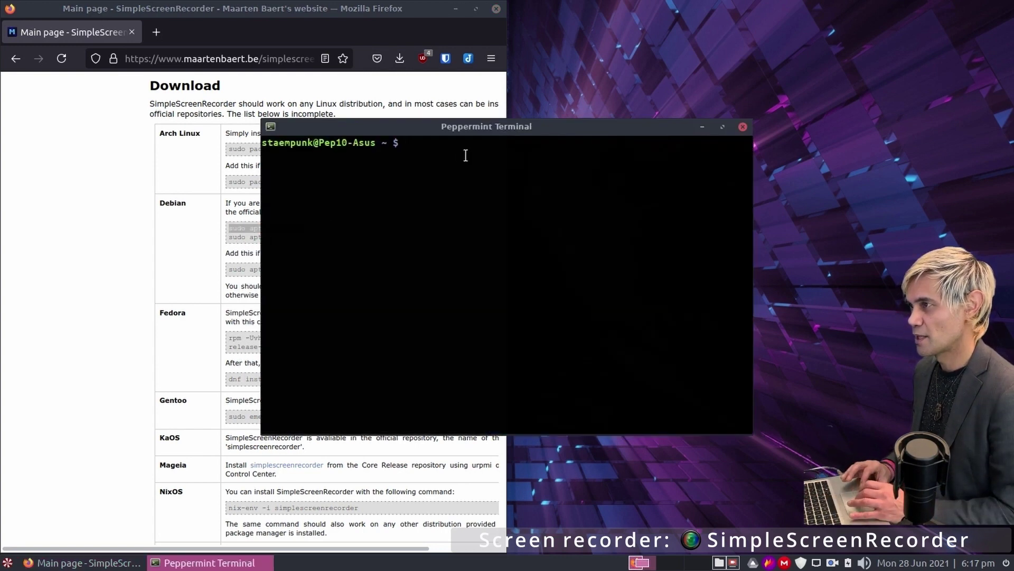
# - Paste and run 'sudo apt-get update', authorizing with the account password
pyautogui.rightClick(463, 153)
pyautogui.click(532, 256)
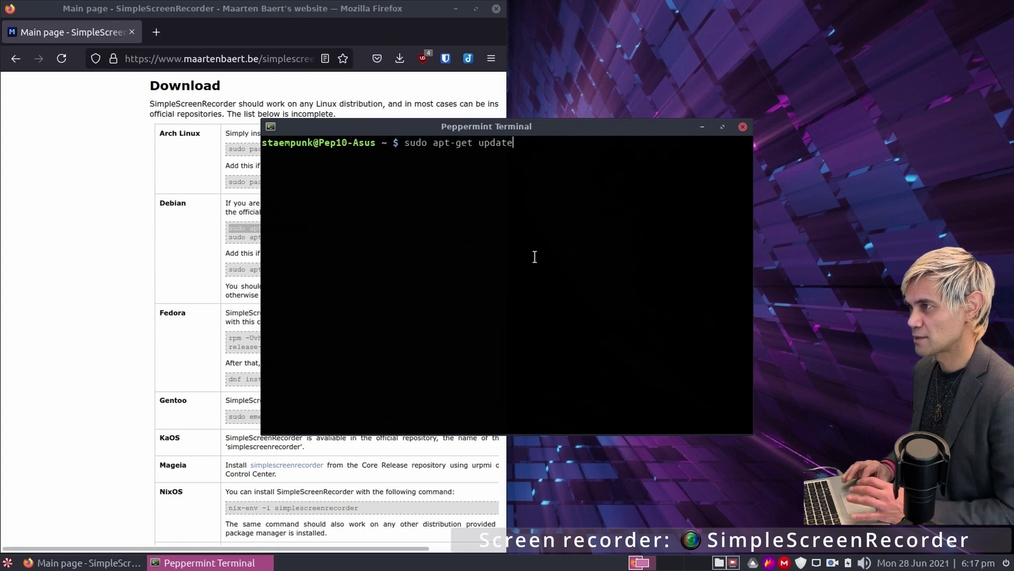
pyautogui.press('Return')
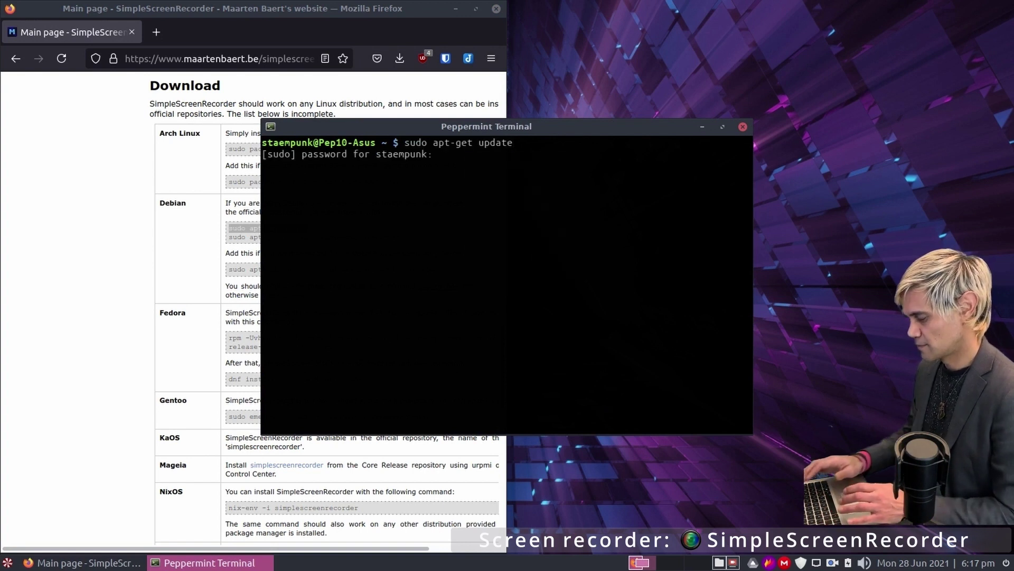
pyautogui.press('Return')
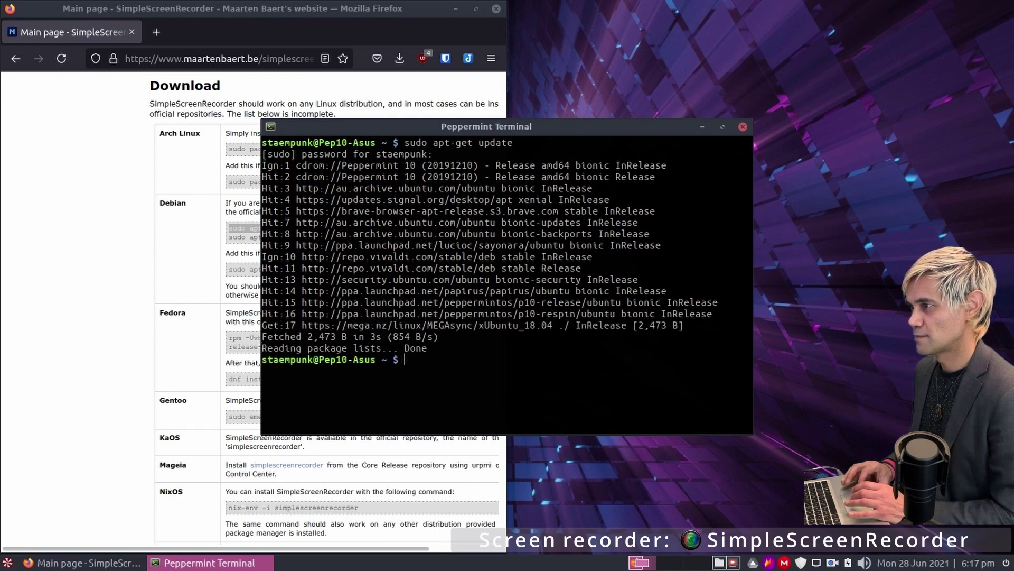
# - Copy and run 'sudo apt-get install simplescreenrecorder', then select the 32-bit library command
pyautogui.click(236, 237)
pyautogui.tripleClick(236, 237)
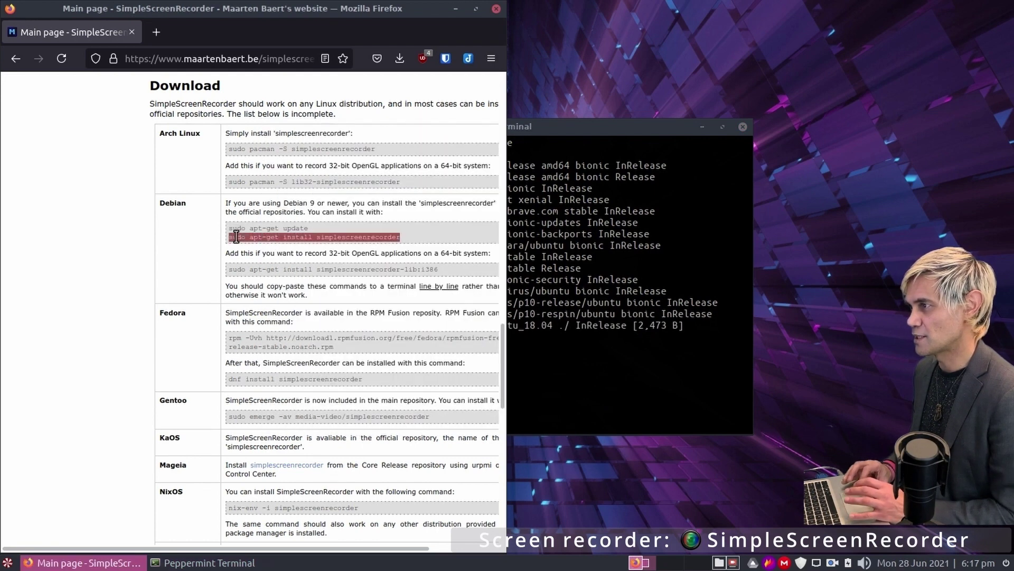
pyautogui.rightClick(236, 237)
pyautogui.click(262, 245)
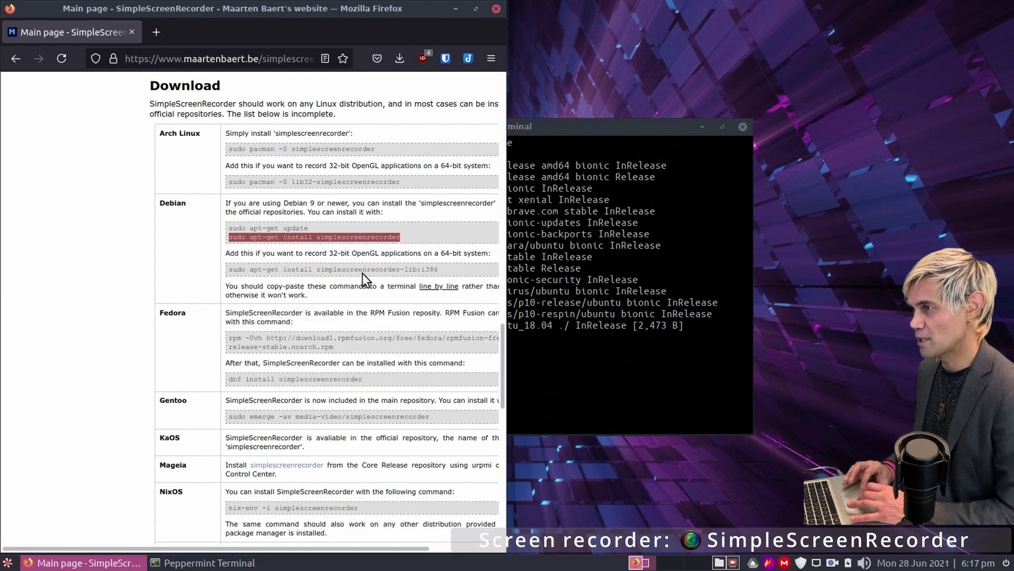
pyautogui.click(560, 355)
pyautogui.rightClick(558, 352)
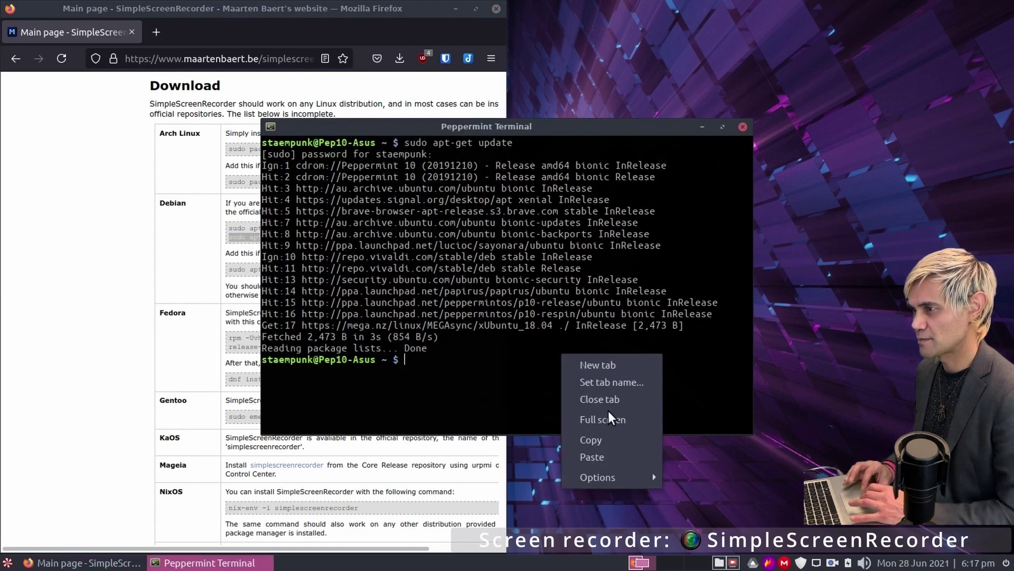
pyautogui.click(610, 456)
pyautogui.press('Return')
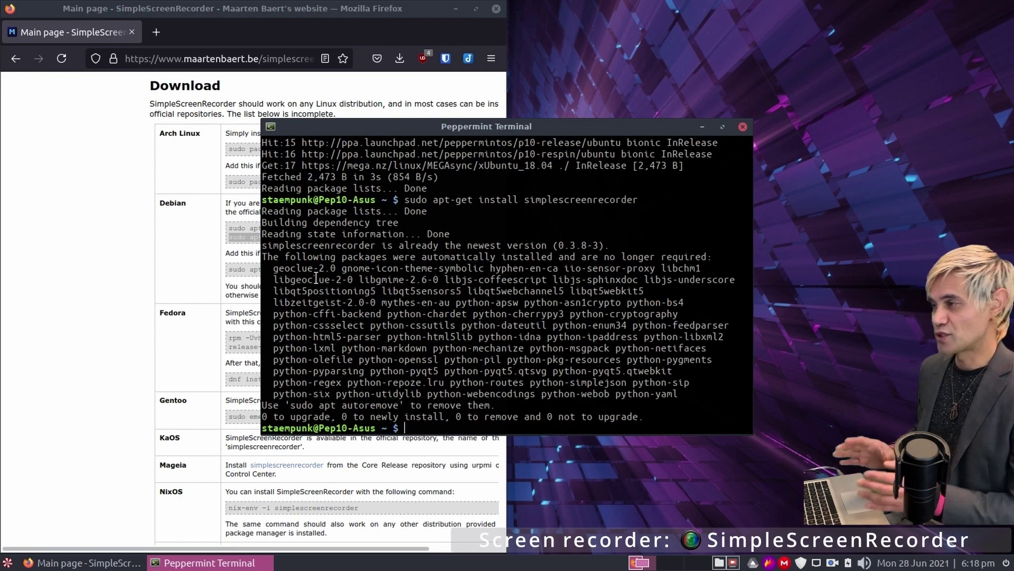
pyautogui.click(83, 265)
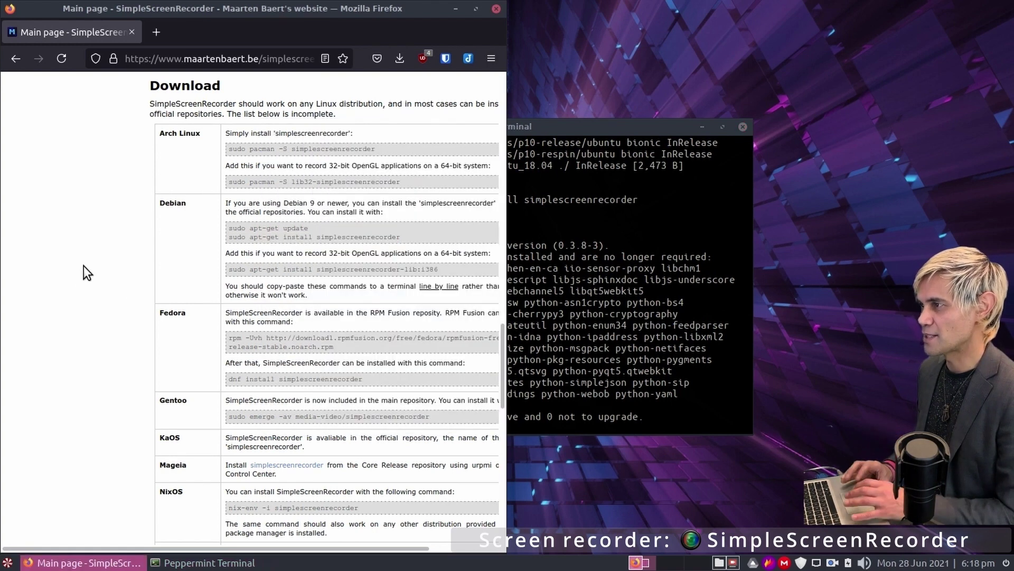
pyautogui.tripleClick(237, 271)
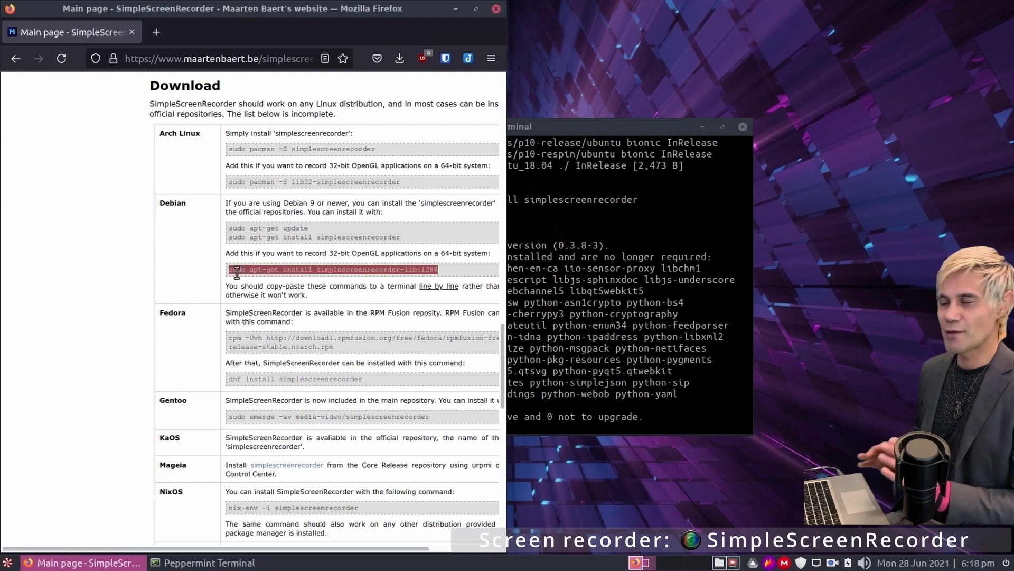
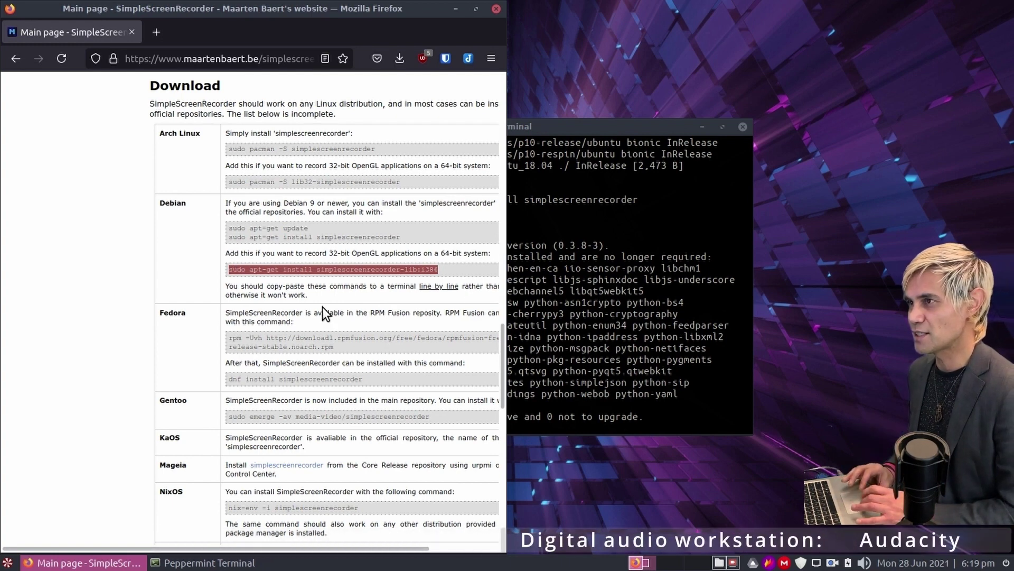
# - Close the terminal, minimize Firefox, and bring up the Whisker application menu
pyautogui.click(743, 127)
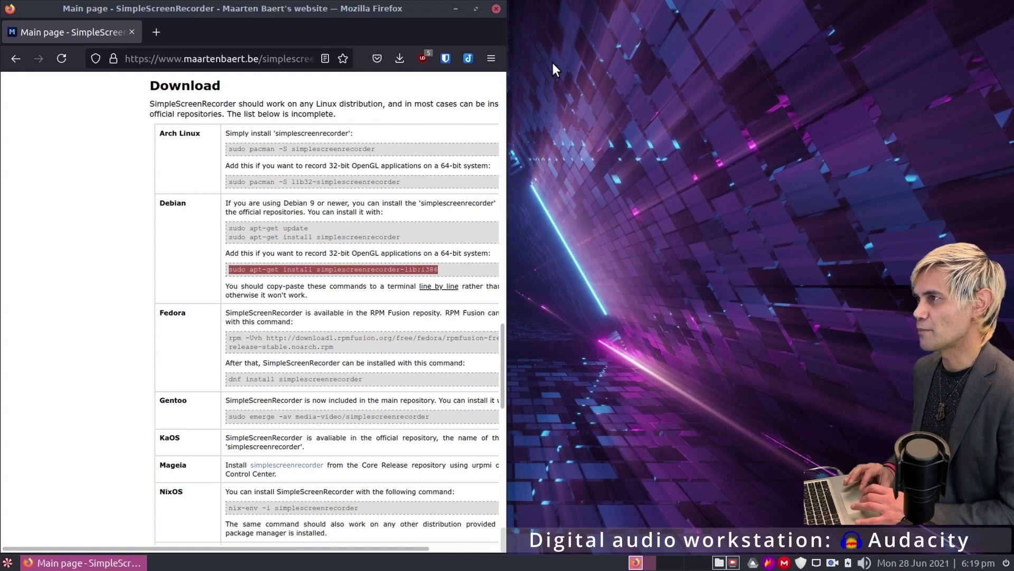
pyautogui.click(456, 9)
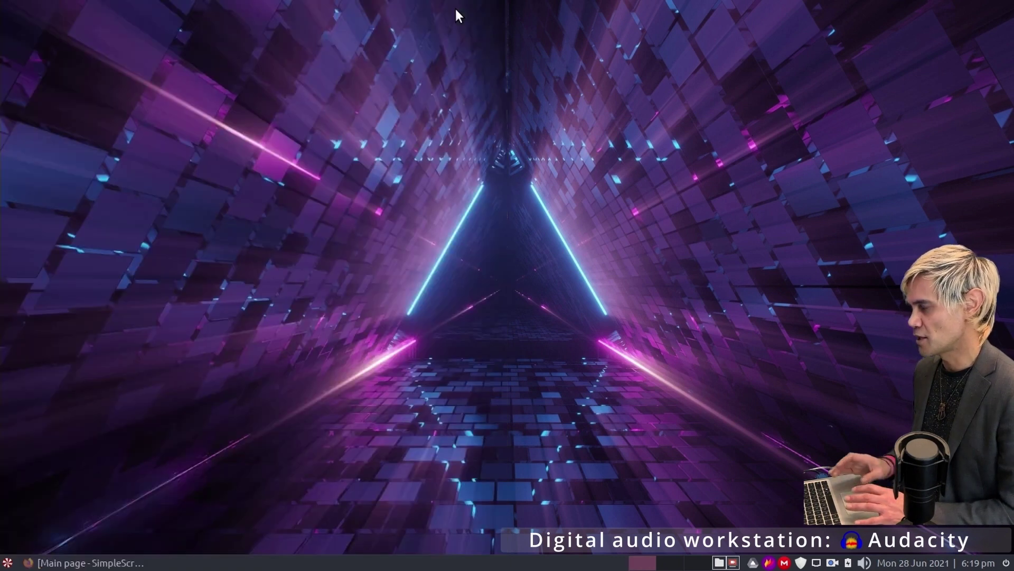
pyautogui.press('super')
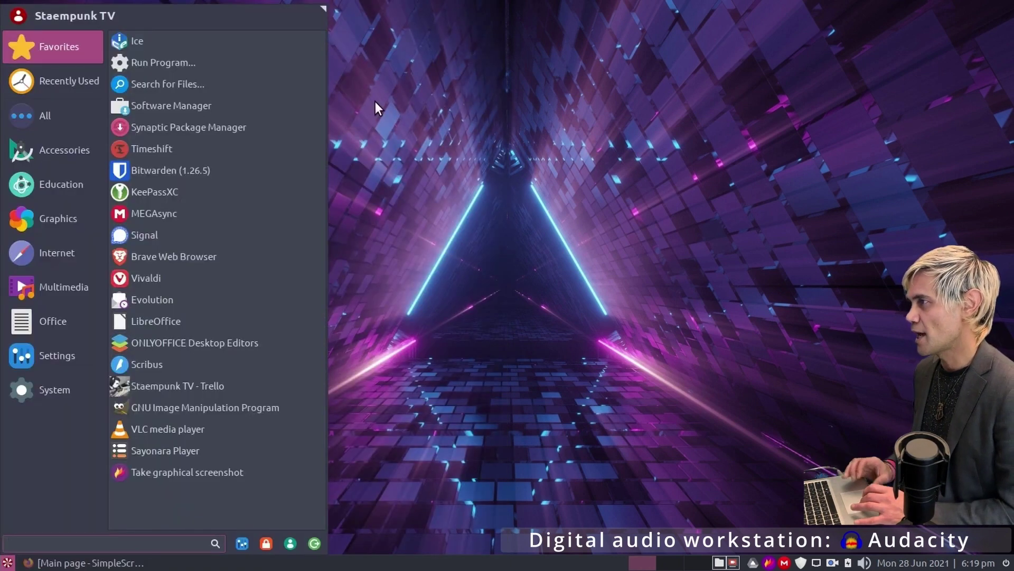
# - Install Audacity and its extra libraries from Software Manager, then minimize the window
pyautogui.click(184, 107)
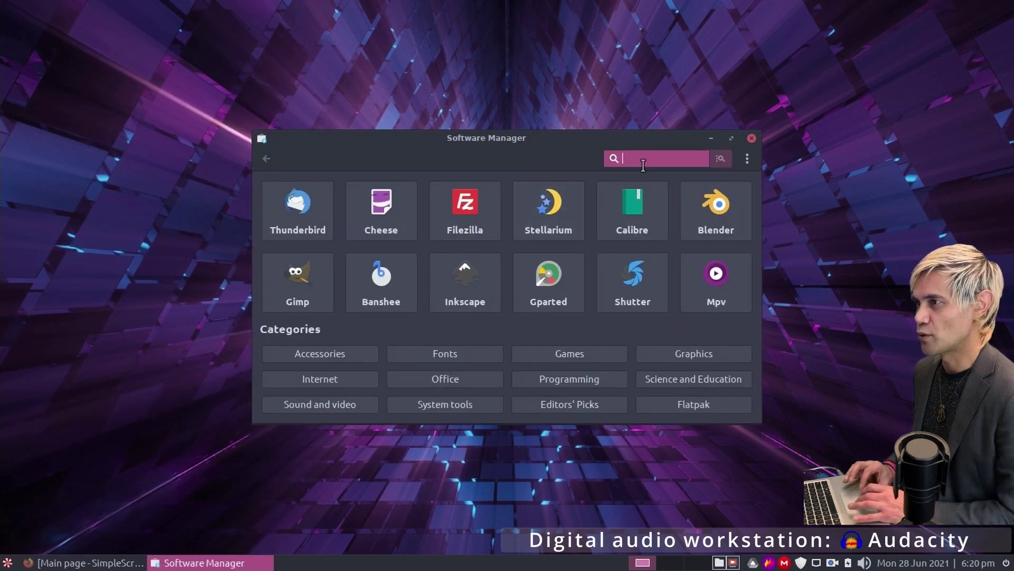
pyautogui.write('au')
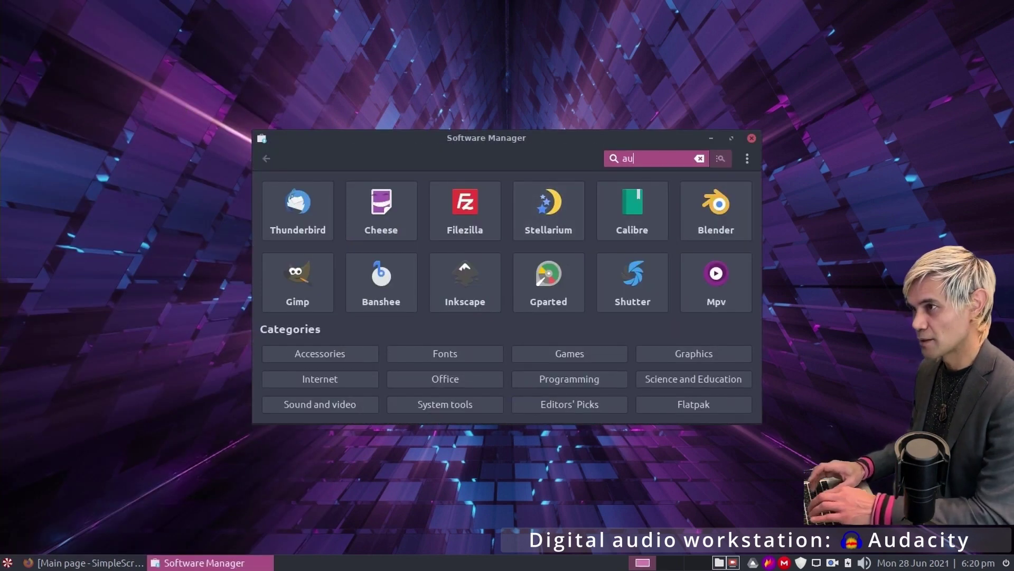
pyautogui.write('dacity')
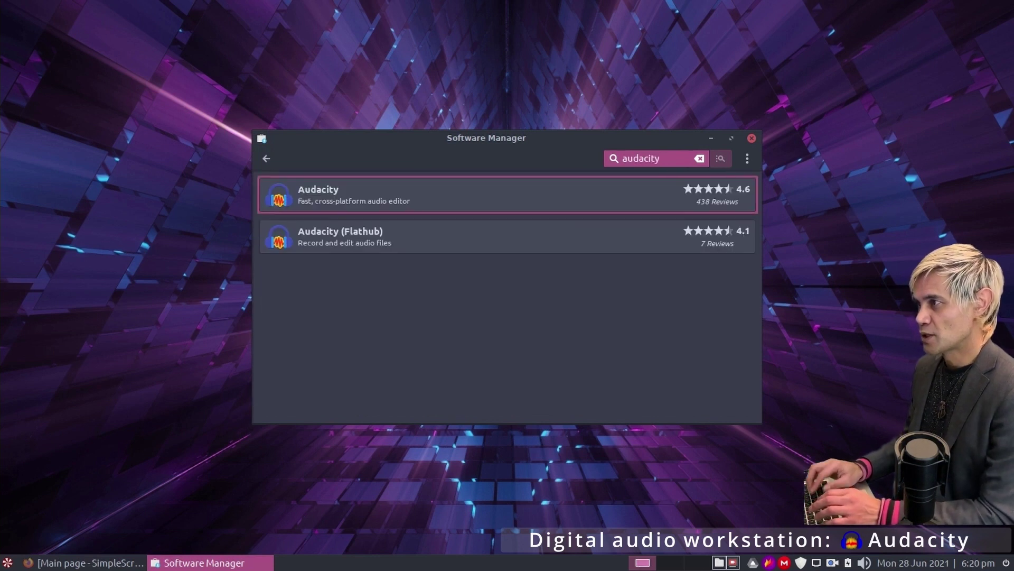
pyautogui.click(423, 186)
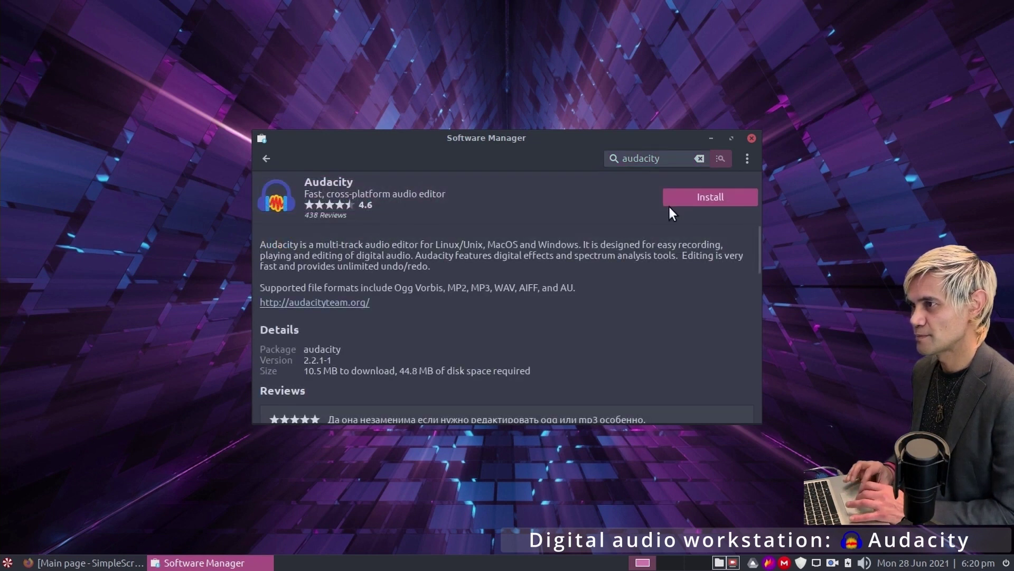
pyautogui.click(708, 197)
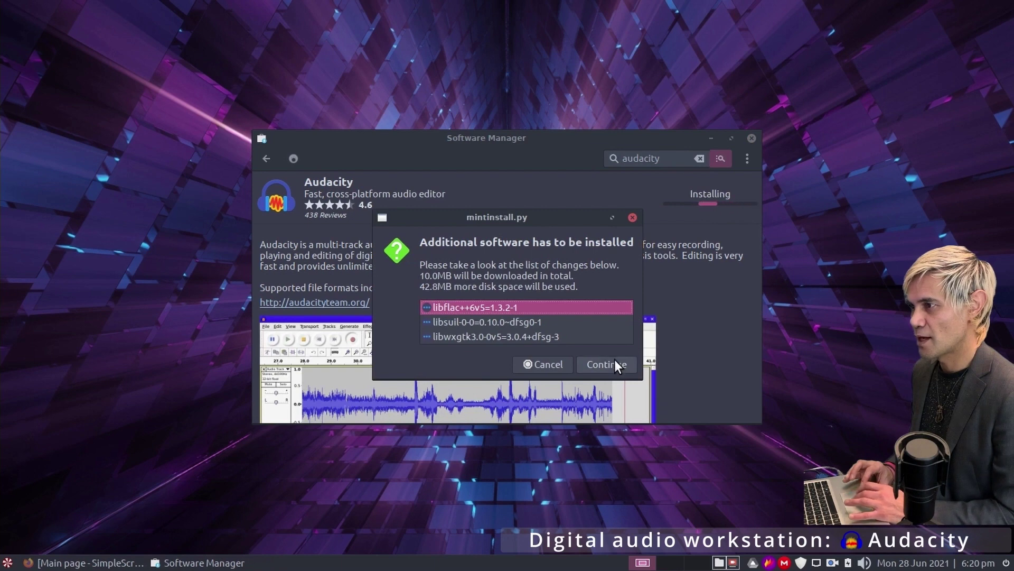
pyautogui.click(598, 365)
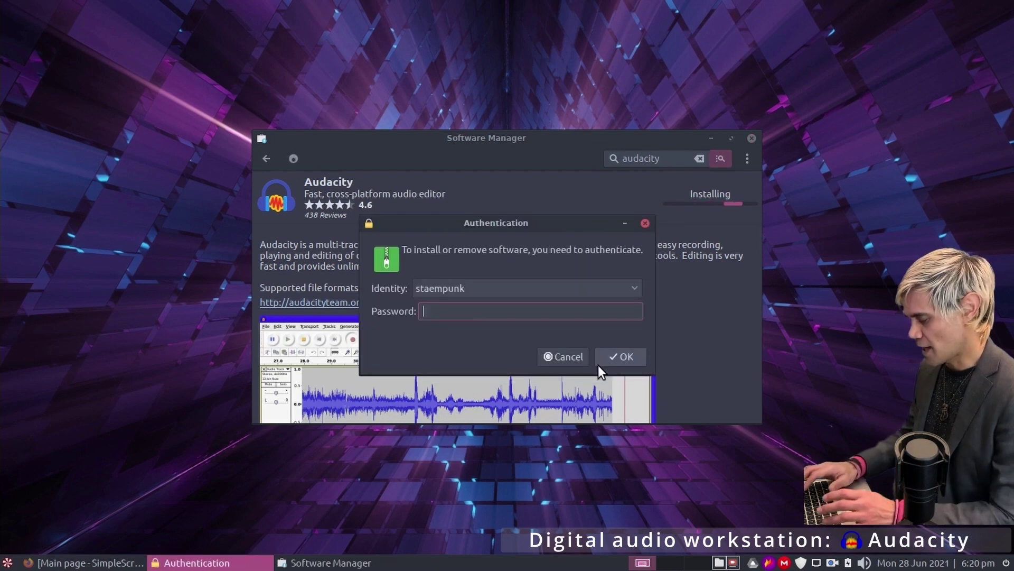
pyautogui.write('•••••••••')
pyautogui.press('Return')
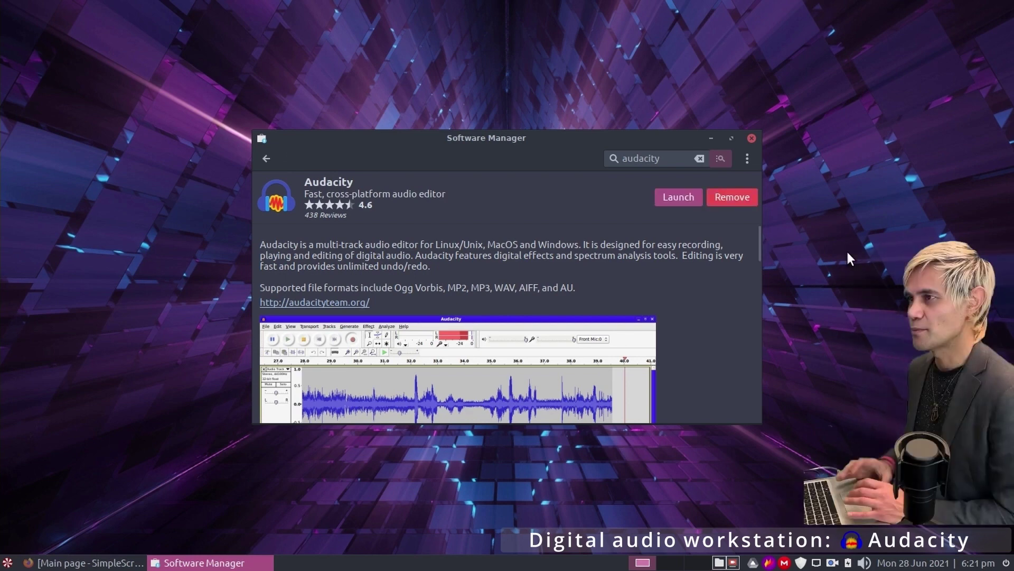
pyautogui.click(711, 138)
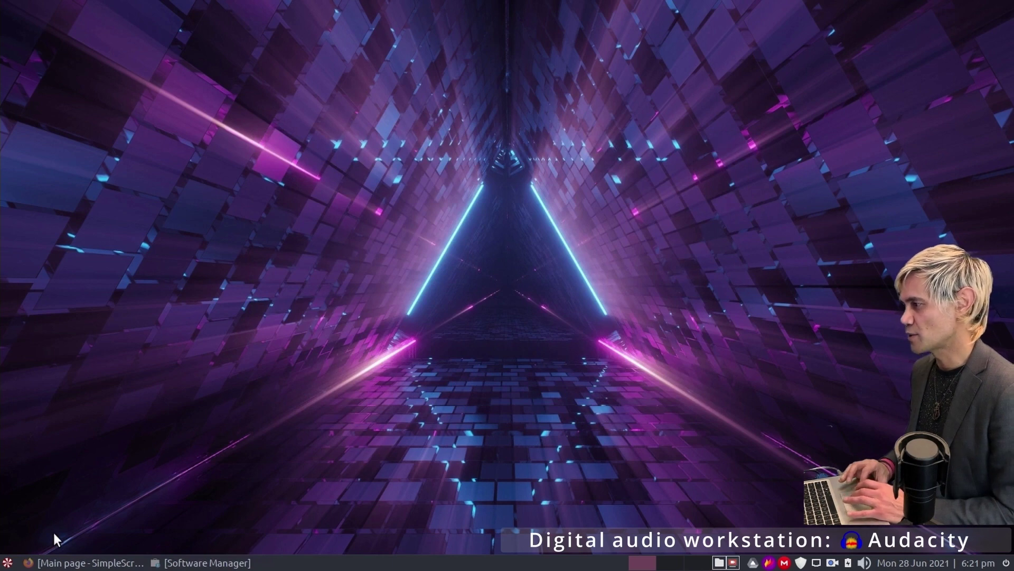
# - Find Audacity by searching 'aud', add it to Whisker Menu favorites, and launch it
pyautogui.click(6, 563)
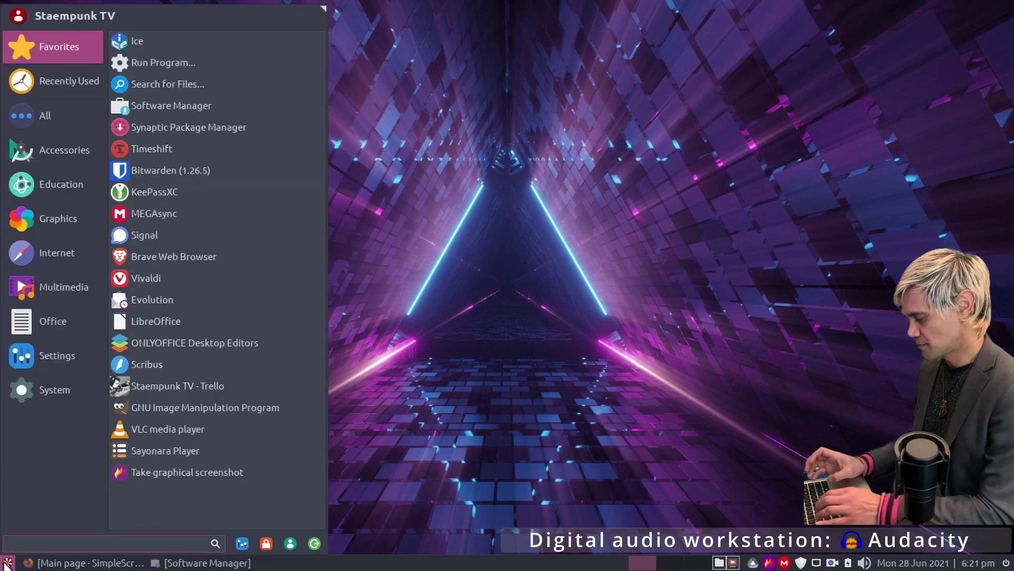
pyautogui.write('aud')
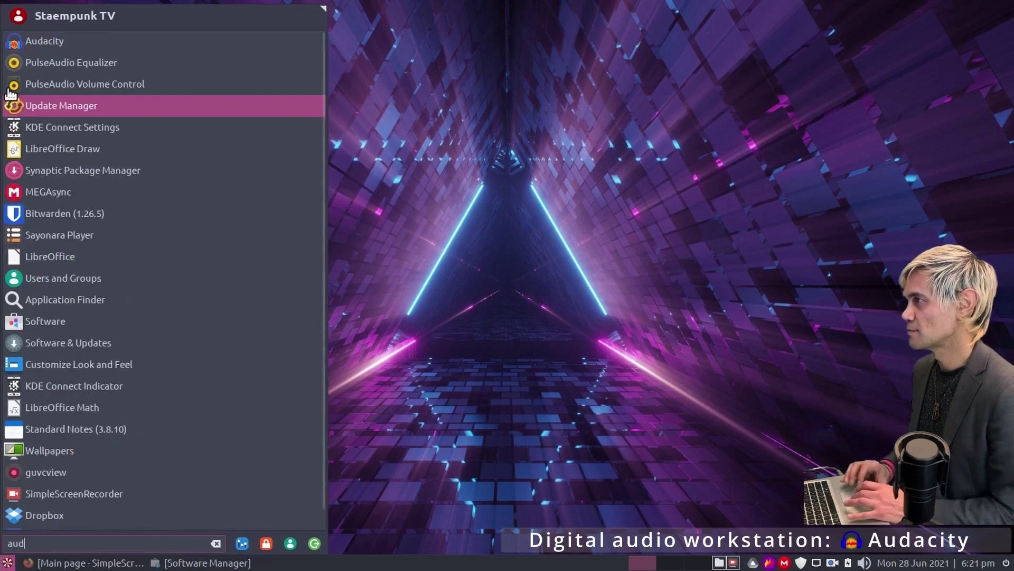
pyautogui.rightClick(55, 42)
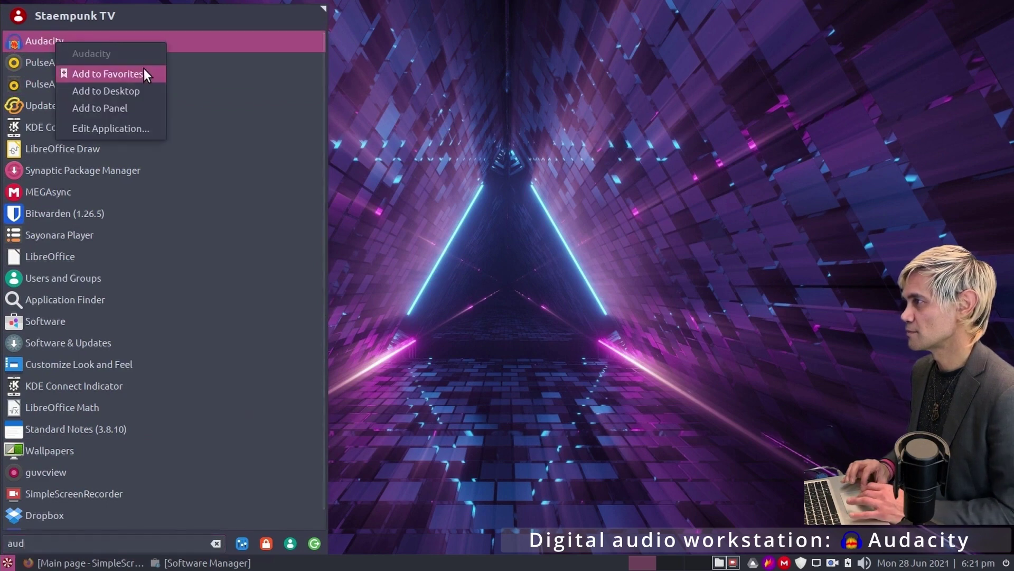
pyautogui.click(143, 70)
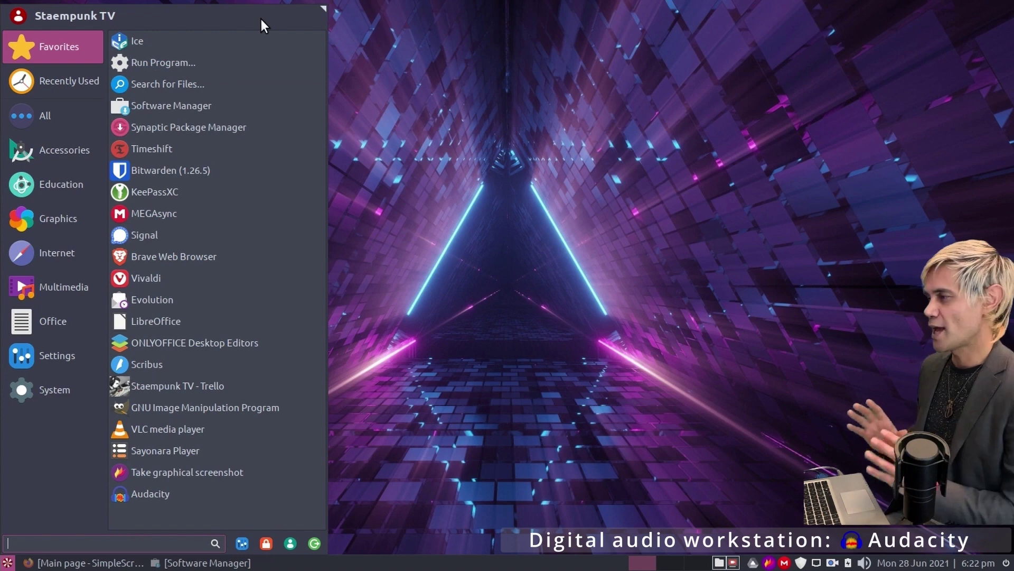
pyautogui.click(182, 492)
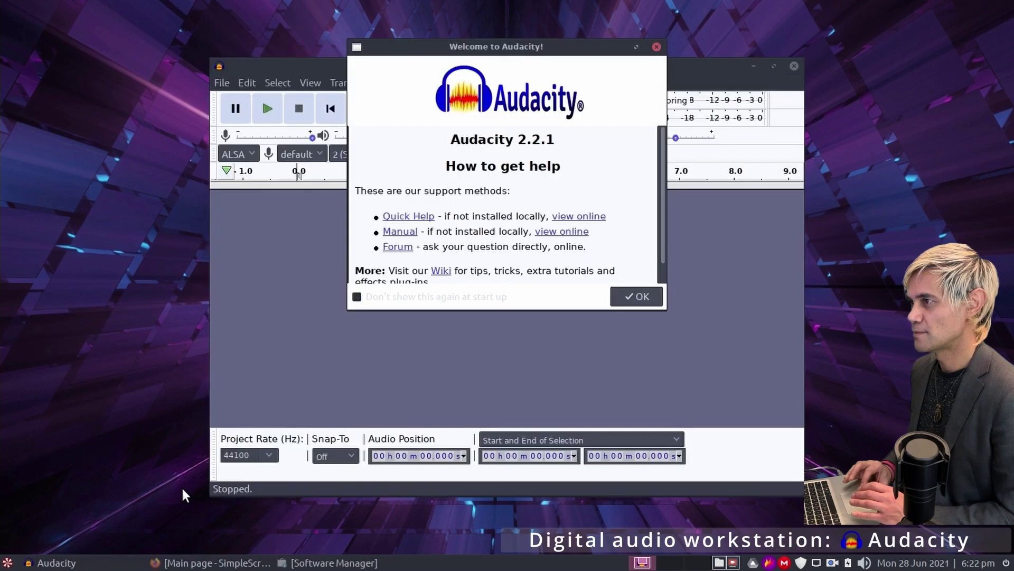
# - Dismiss the welcome message, monitor the microphone, and record about 8.4 seconds of stereo speech
pyautogui.click(632, 297)
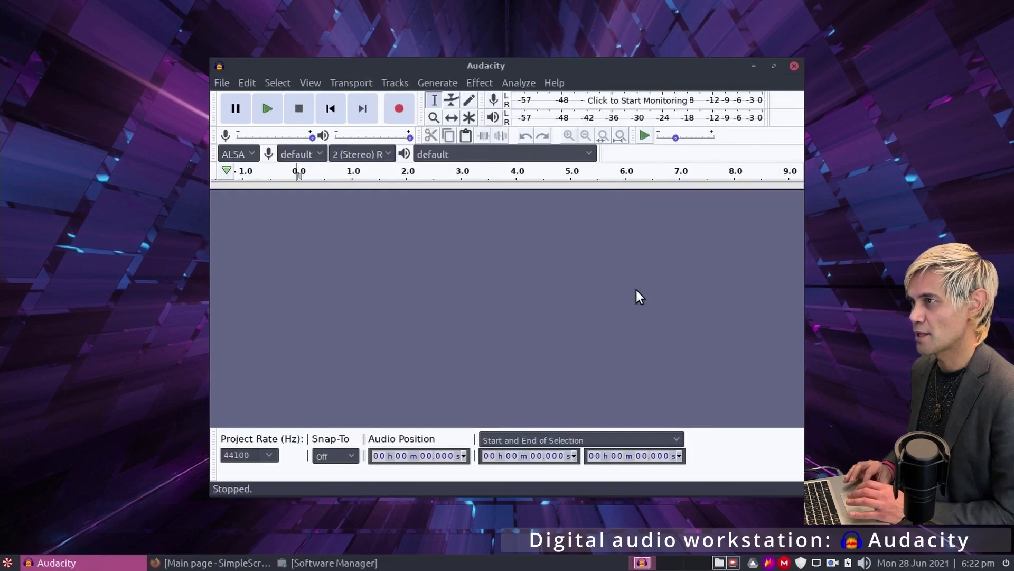
pyautogui.moveTo(609, 64); pyautogui.dragTo(483, 62)
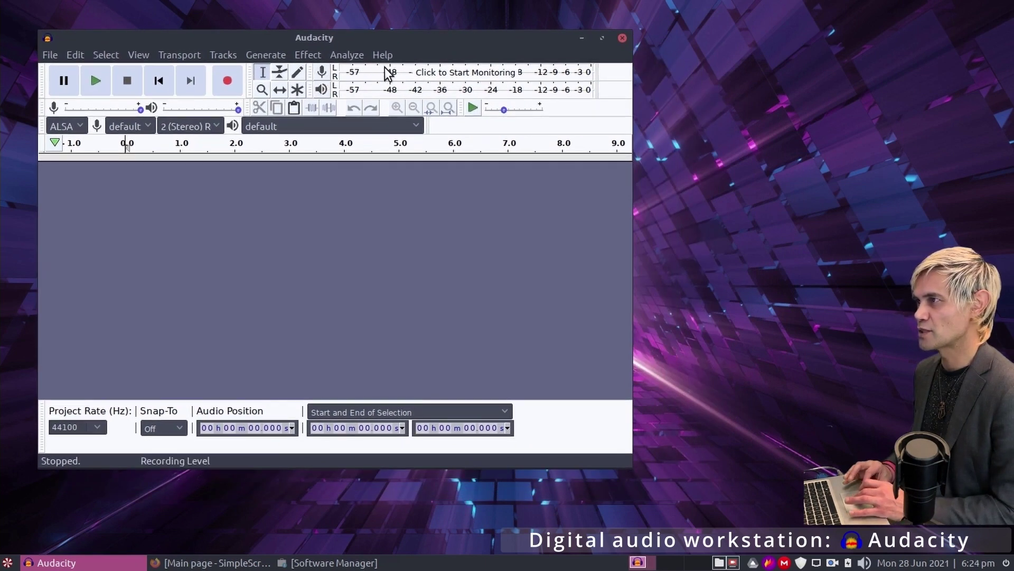
pyautogui.click(407, 70)
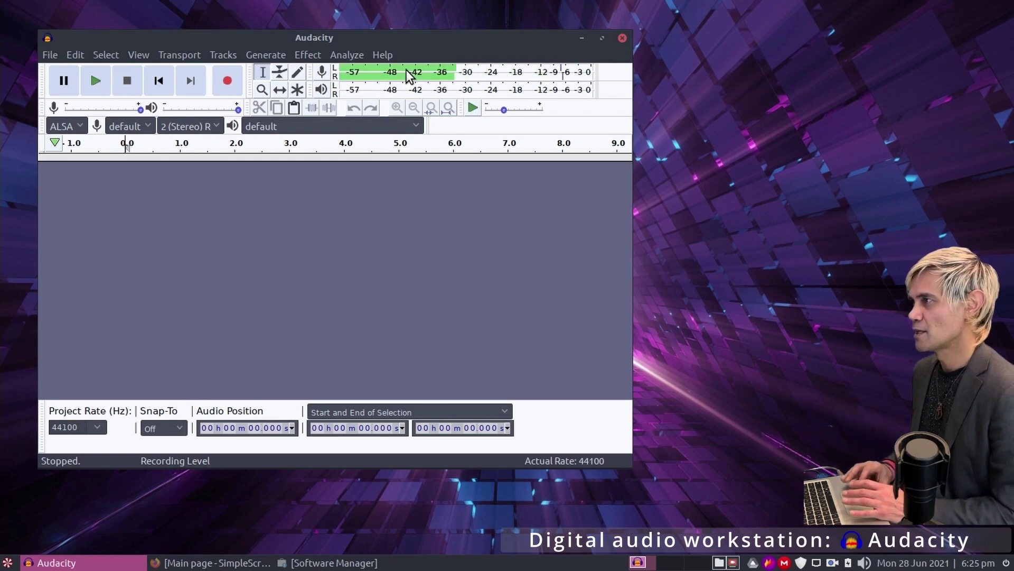
pyautogui.press('p')
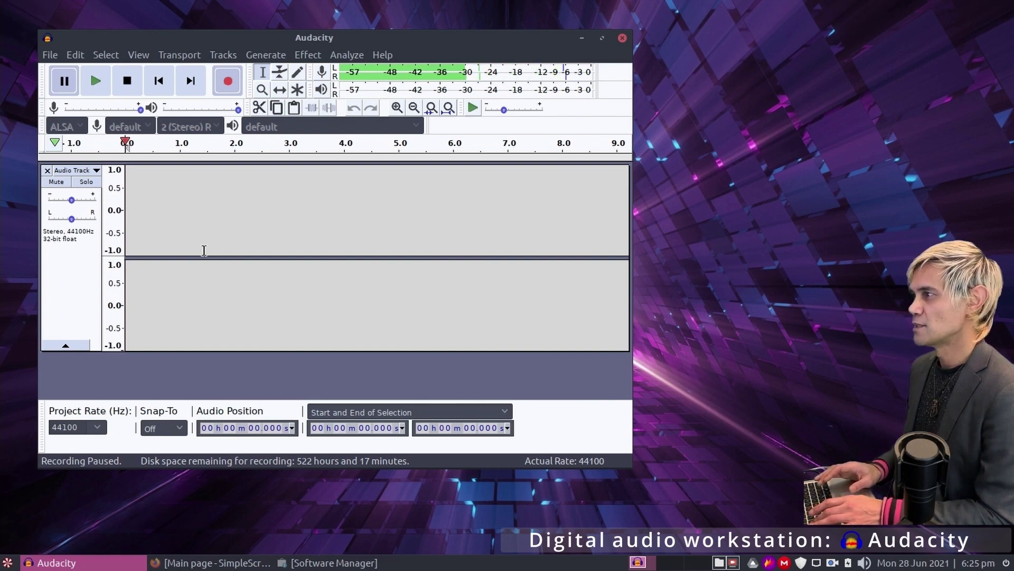
pyautogui.press('p')
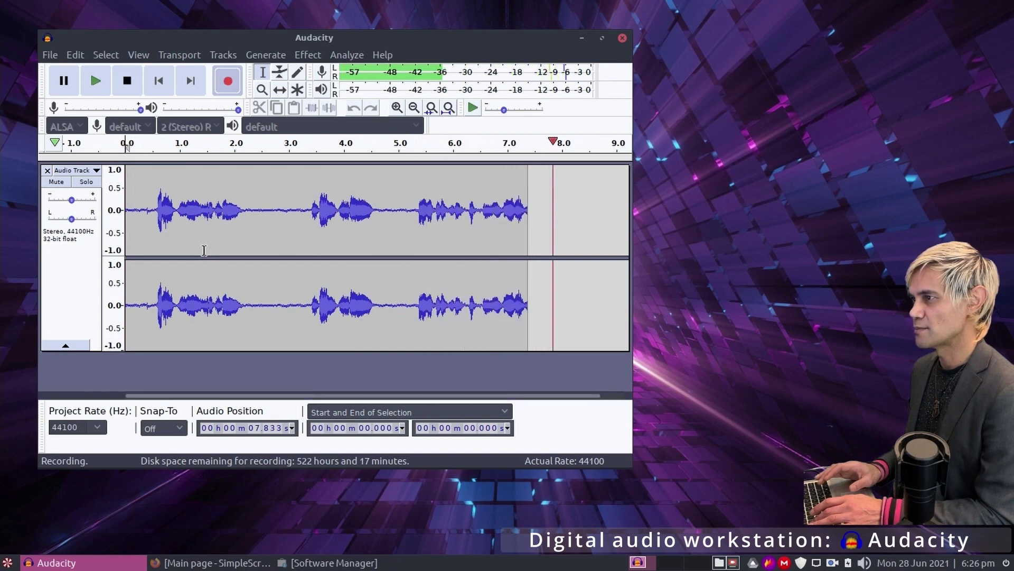
pyautogui.press('p')
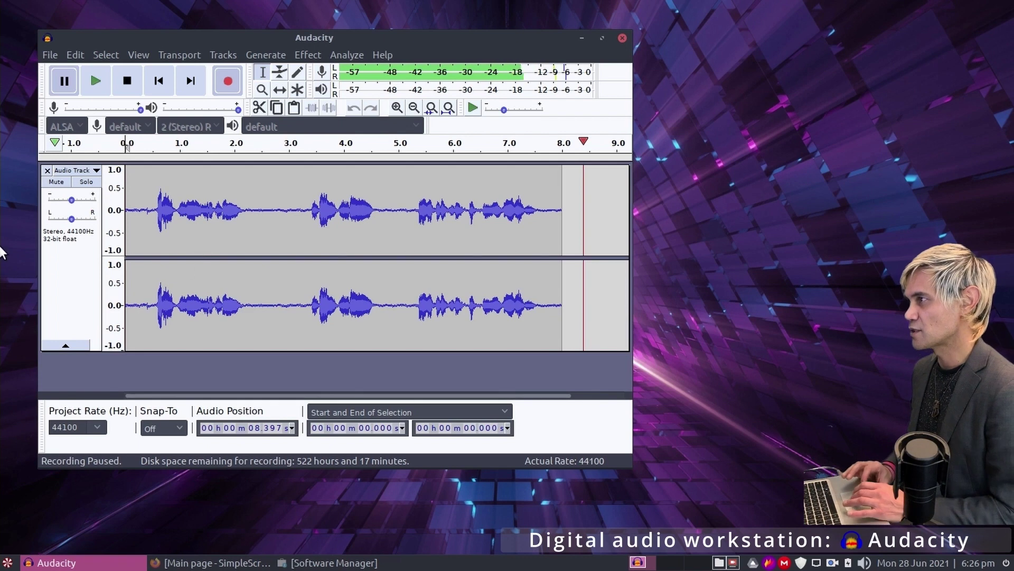
pyautogui.click(126, 81)
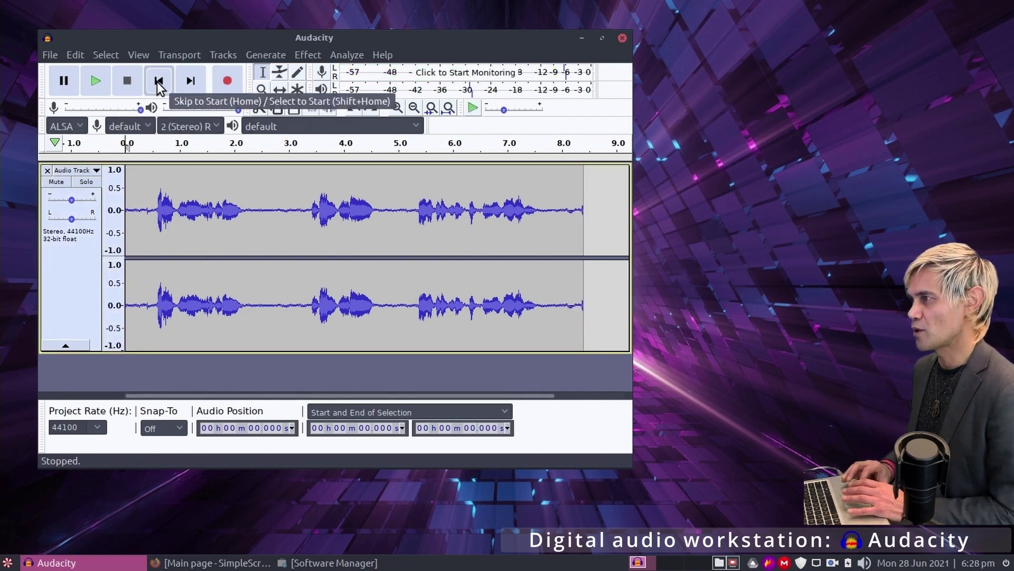
# - Duplicate the recorded track, fit both tracks in view, and mute the copy
pyautogui.hotkey('ctrl', 'a')
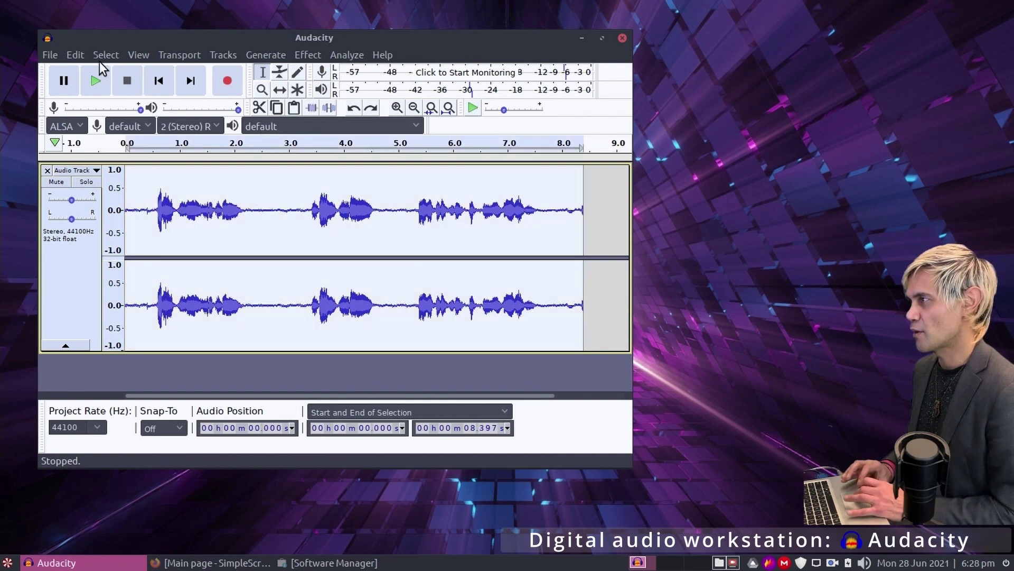
pyautogui.click(75, 56)
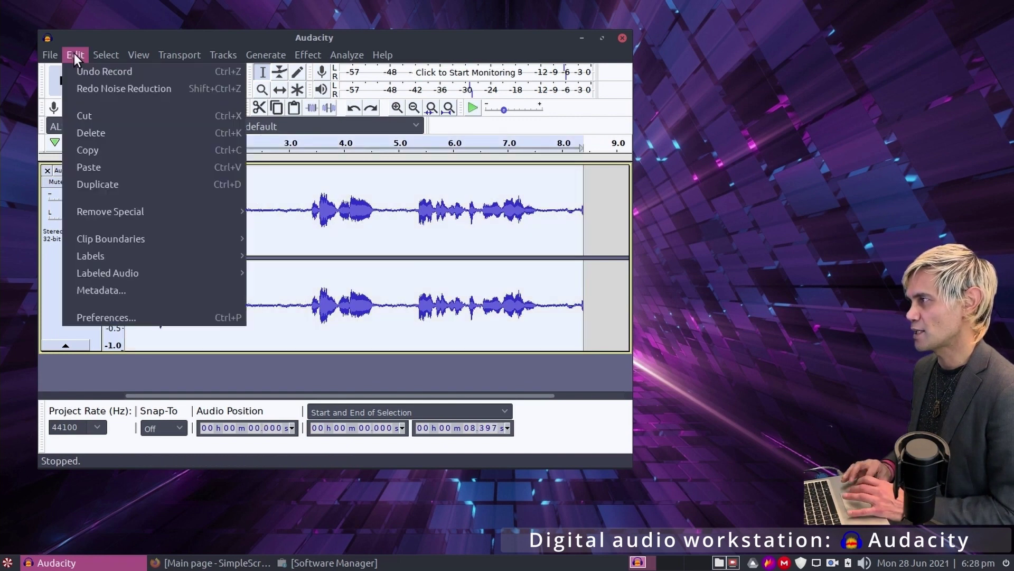
pyautogui.click(120, 184)
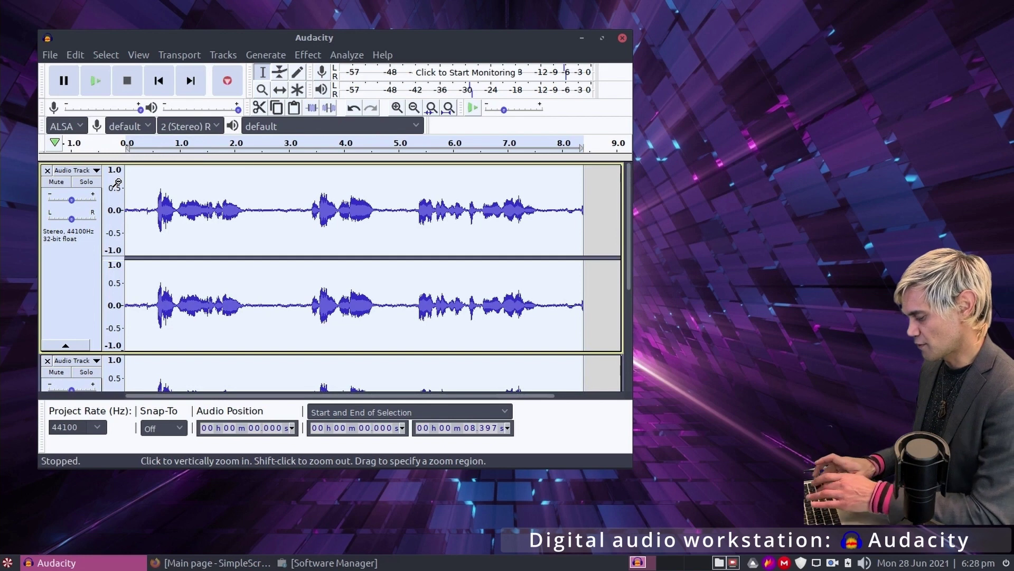
pyautogui.hotkey('ctrl', 'shift', 'f')
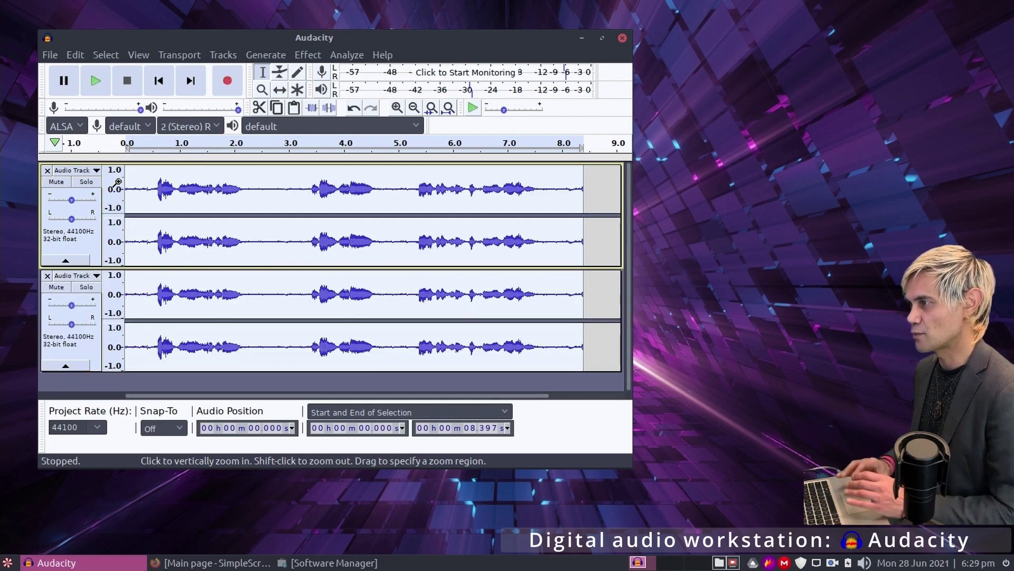
pyautogui.click(54, 286)
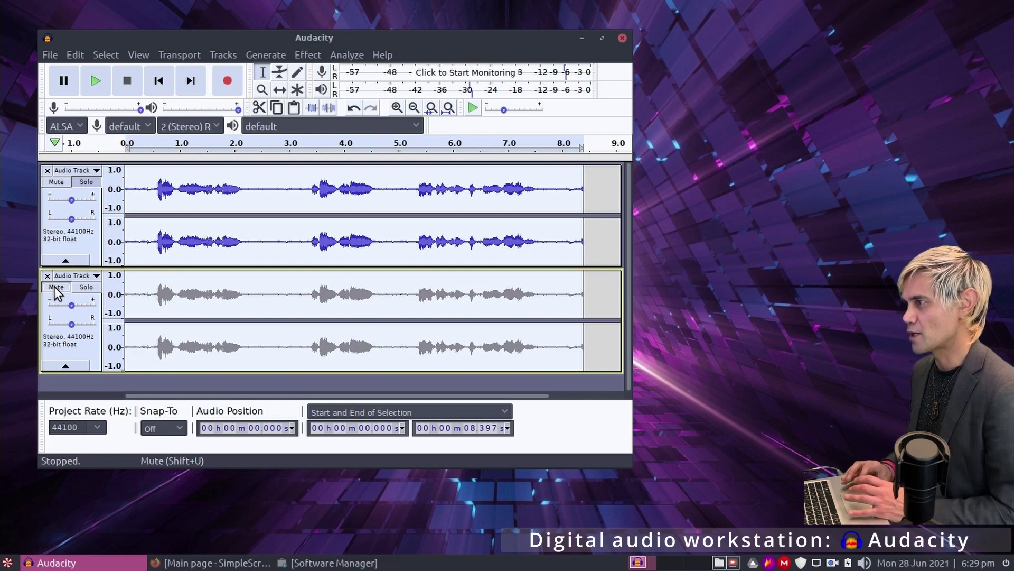
# - Select about 2.2 to 3.4 seconds in the original first track
pyautogui.click(211, 221)
pyautogui.click(159, 80)
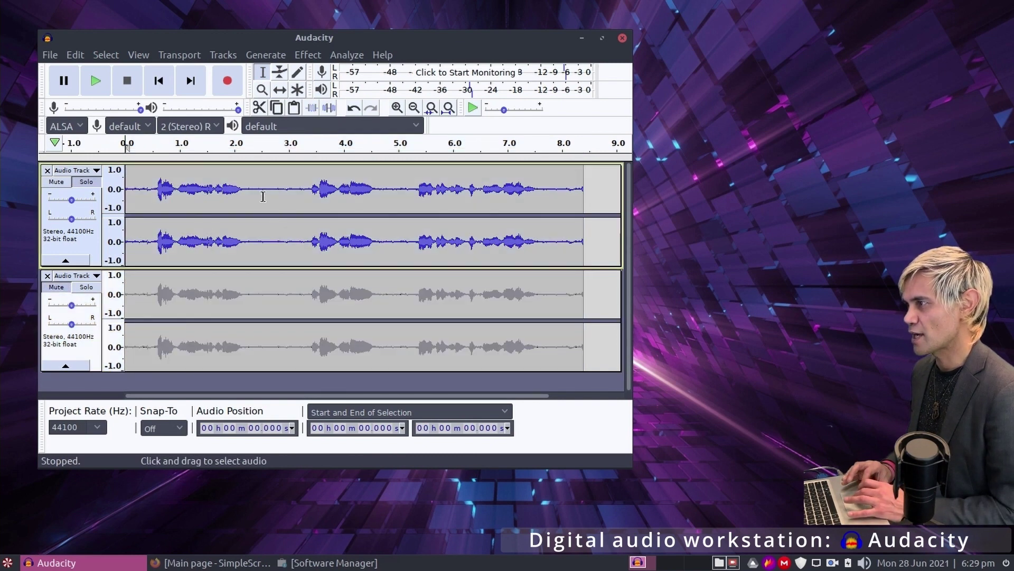
pyautogui.moveTo(246, 187); pyautogui.dragTo(309, 211)
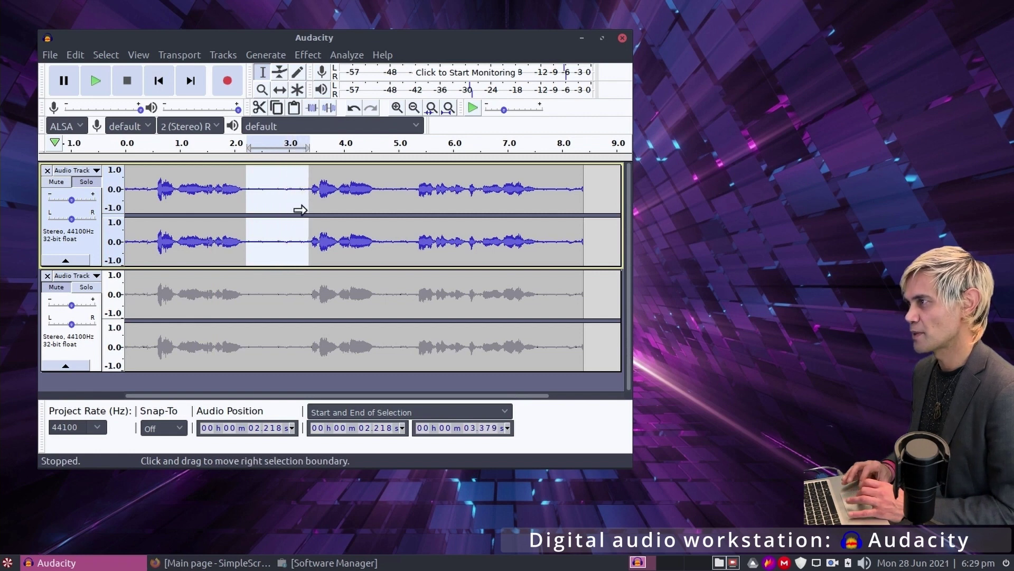
# - Capture a Noise Reduction profile from the quiet gap at 2.2–3.4 s
pyautogui.click(308, 55)
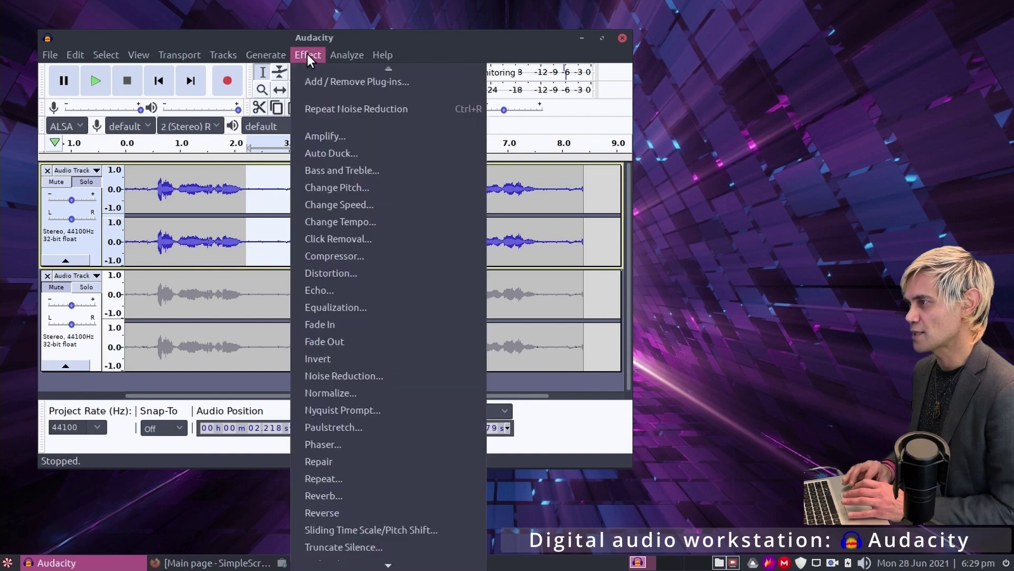
pyautogui.click(380, 375)
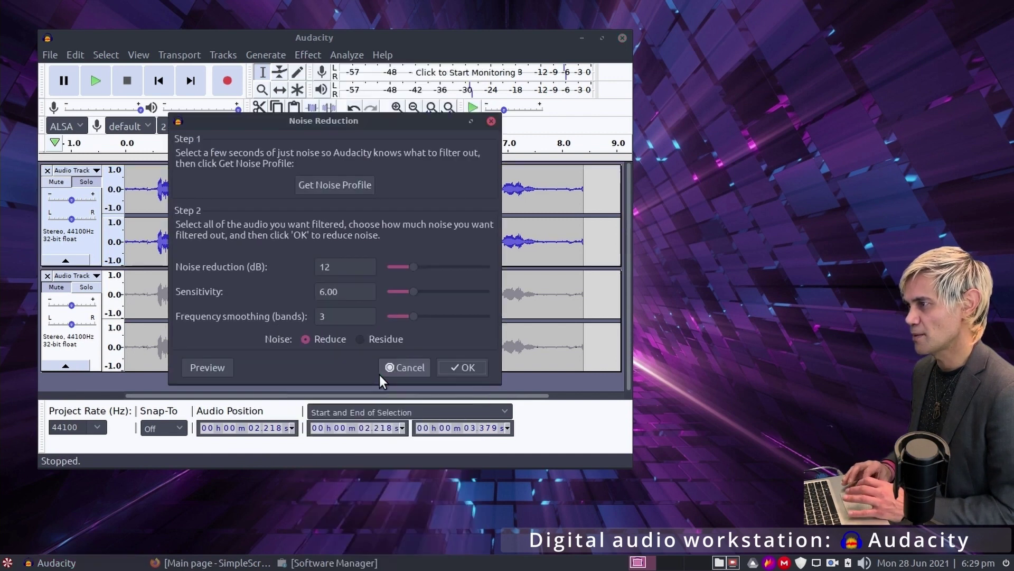
pyautogui.click(329, 184)
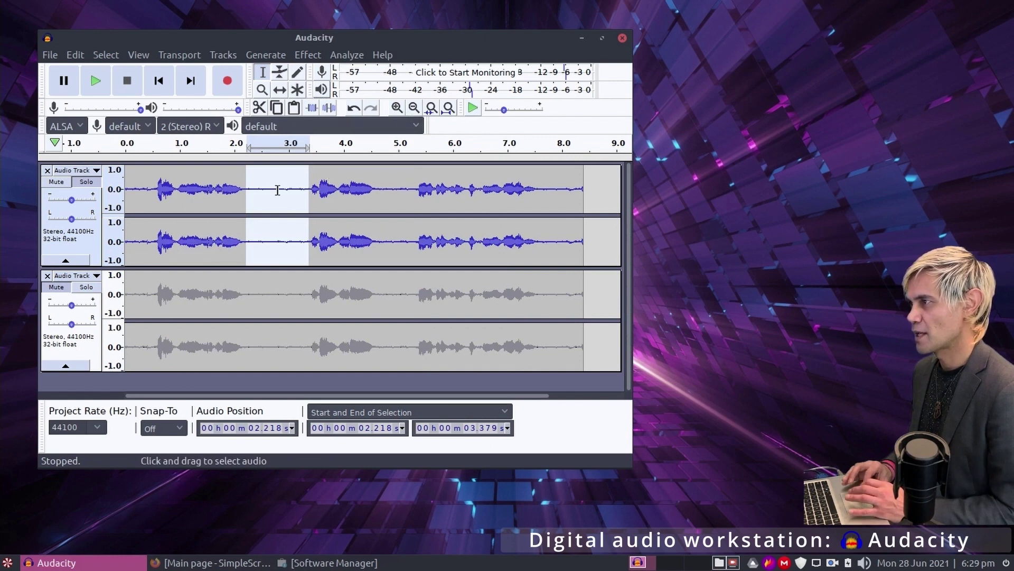
# - Apply 12 dB Noise Reduction across the whole 8.4-second first track
pyautogui.click(278, 189)
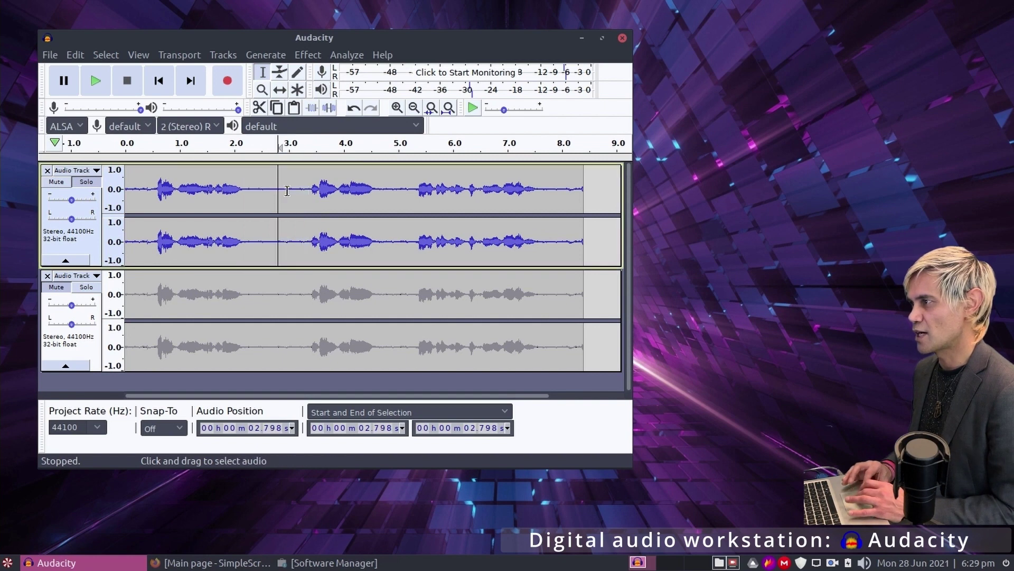
pyautogui.doubleClick(287, 191)
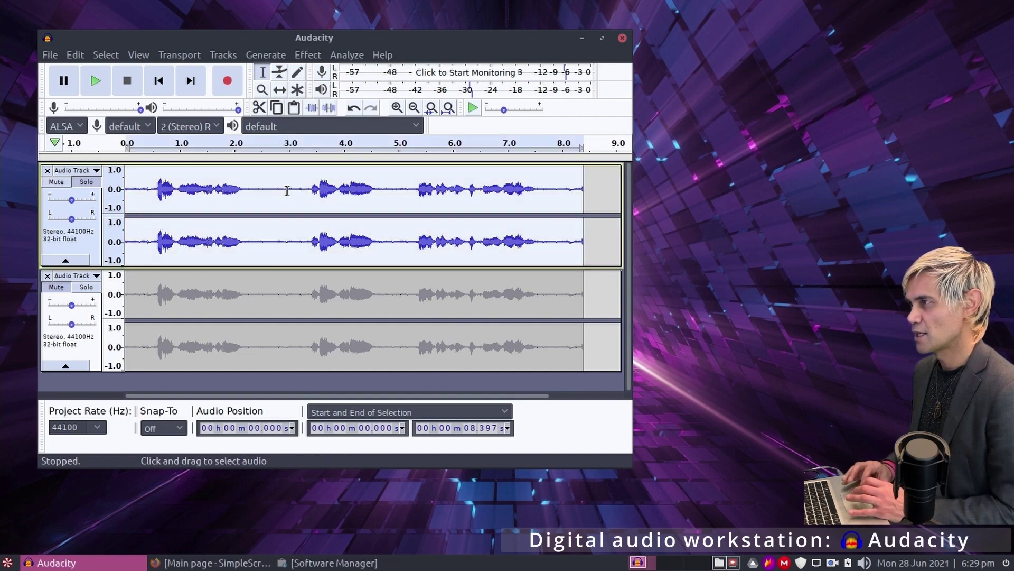
pyautogui.click(303, 55)
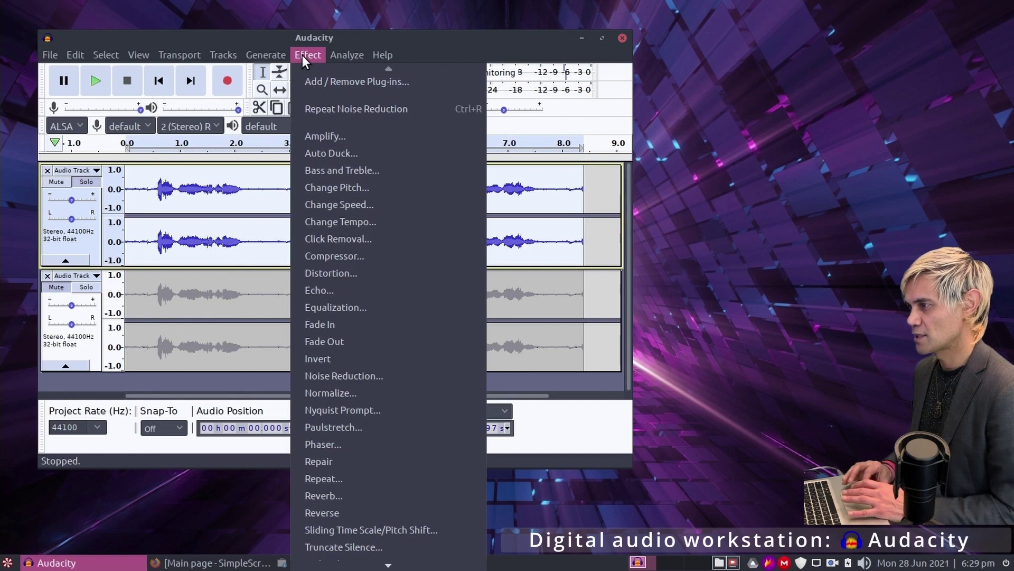
pyautogui.click(369, 377)
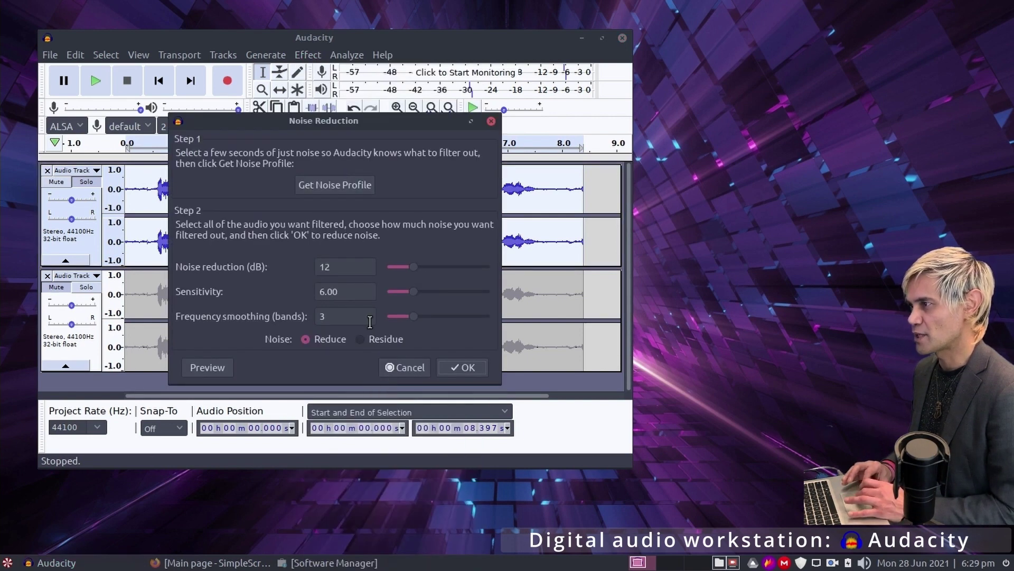
pyautogui.click(468, 366)
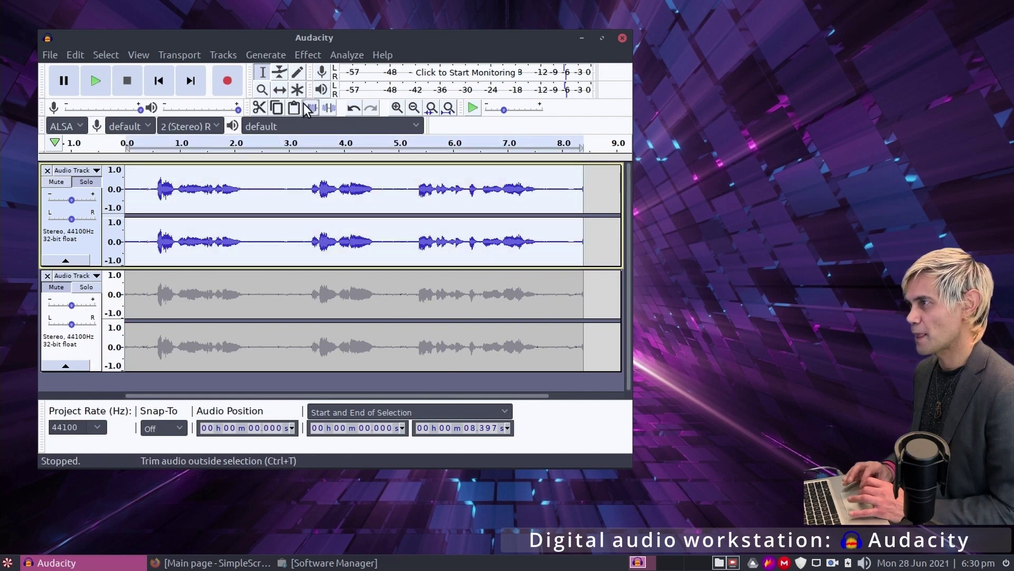
pyautogui.click(305, 55)
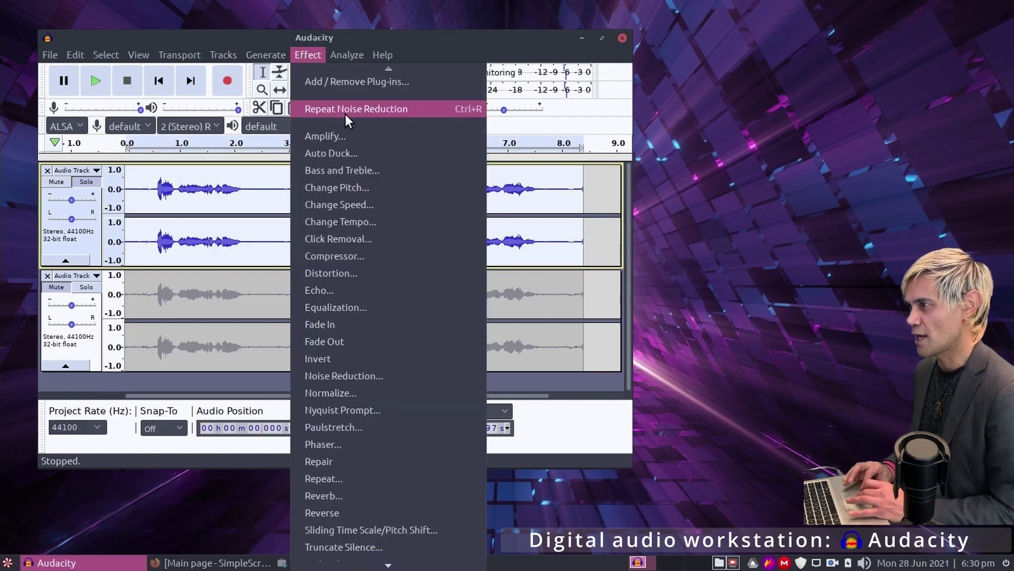
# - Apply the default Compressor to the first track, then select the gap at 2.3–3.3 s
pyautogui.click(335, 255)
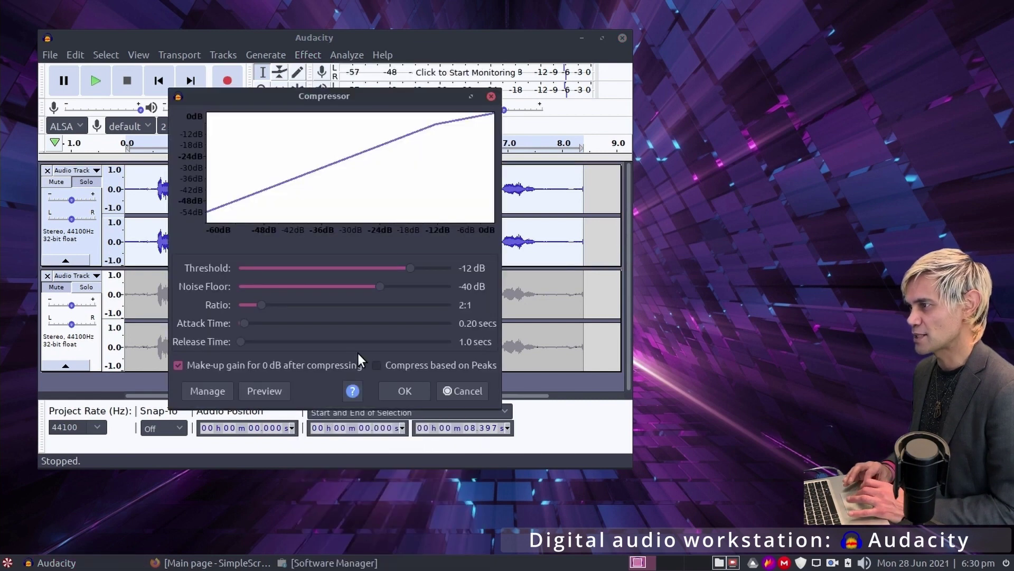
pyautogui.click(402, 388)
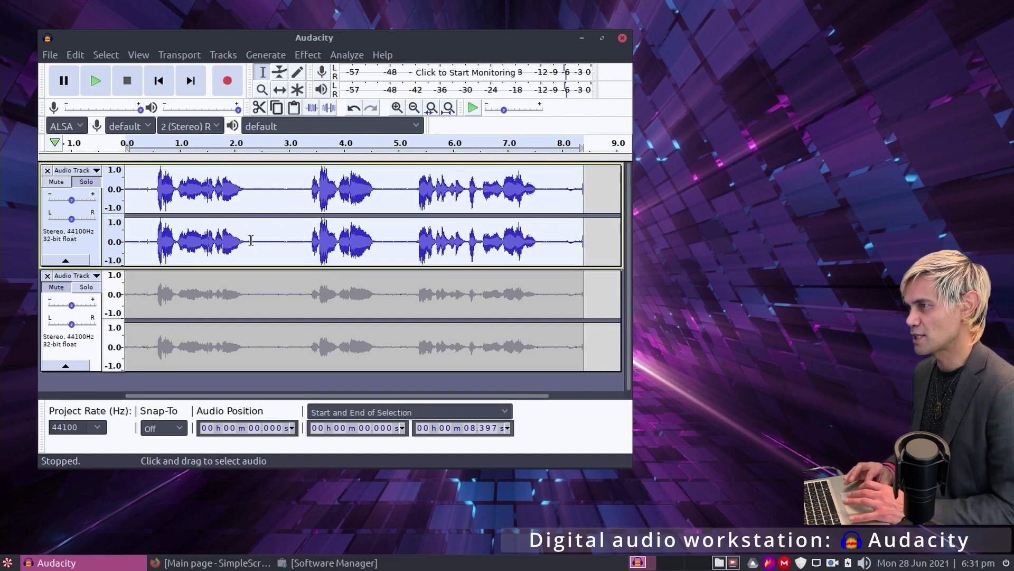
pyautogui.moveTo(251, 240); pyautogui.dragTo(304, 258)
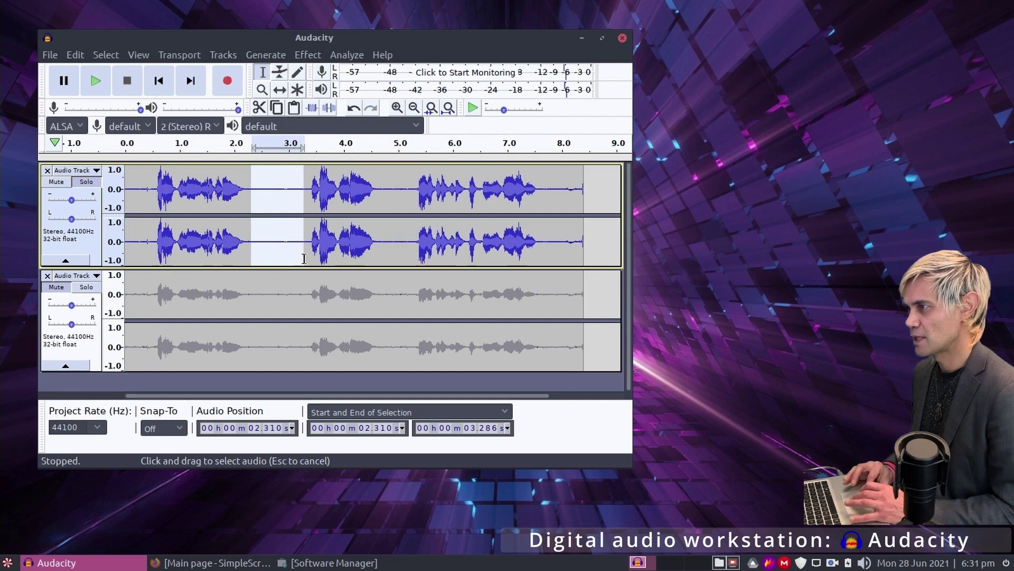
# - Capture a new noise profile from the 2.3–3.3 s quiet gap
pyautogui.click(306, 54)
pyautogui.click(371, 377)
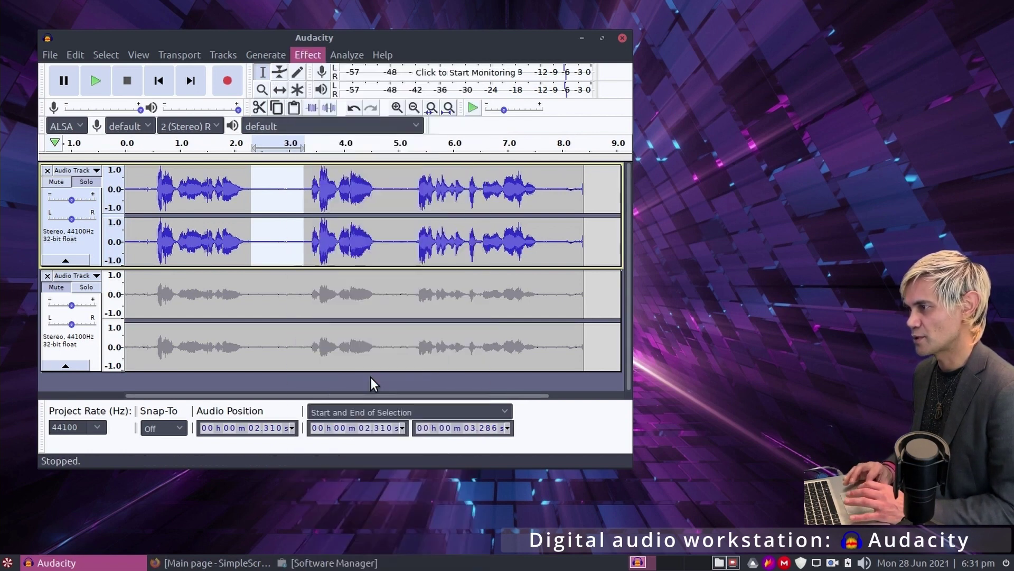
pyautogui.click(331, 184)
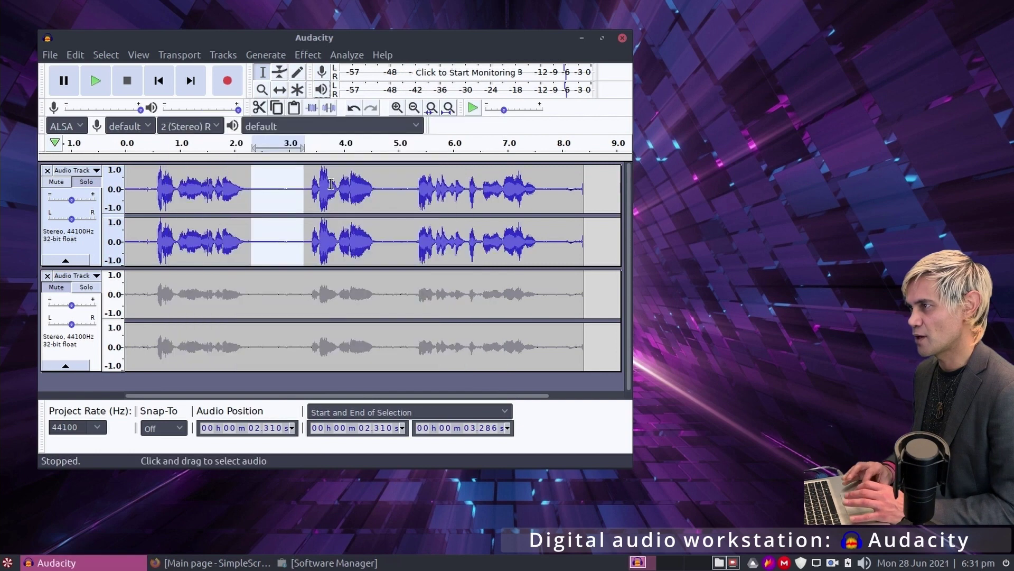
# - Apply Noise Reduction to the whole compressed first track and return to the start
pyautogui.doubleClick(284, 194)
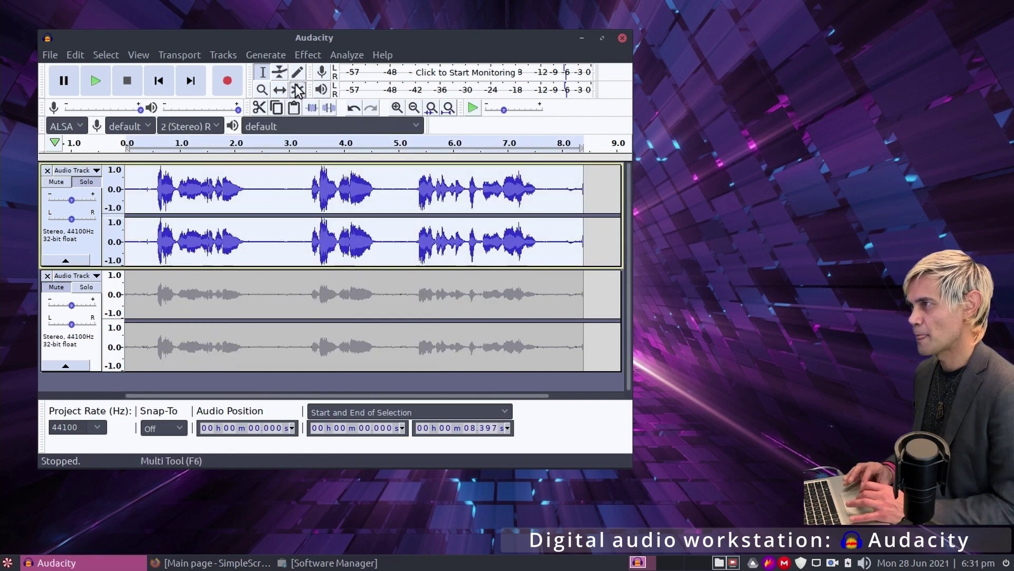
pyautogui.click(308, 55)
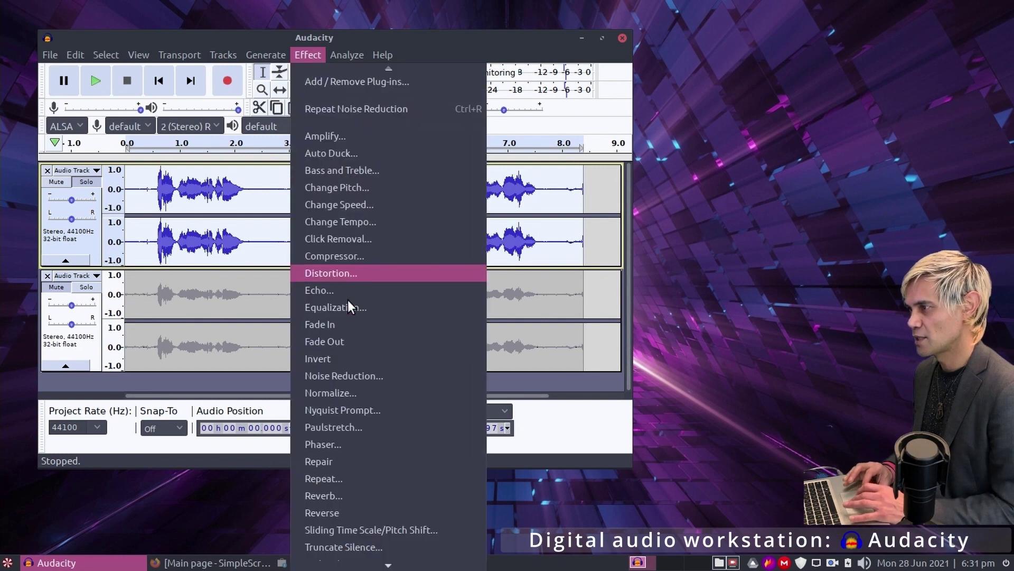
pyautogui.click(360, 375)
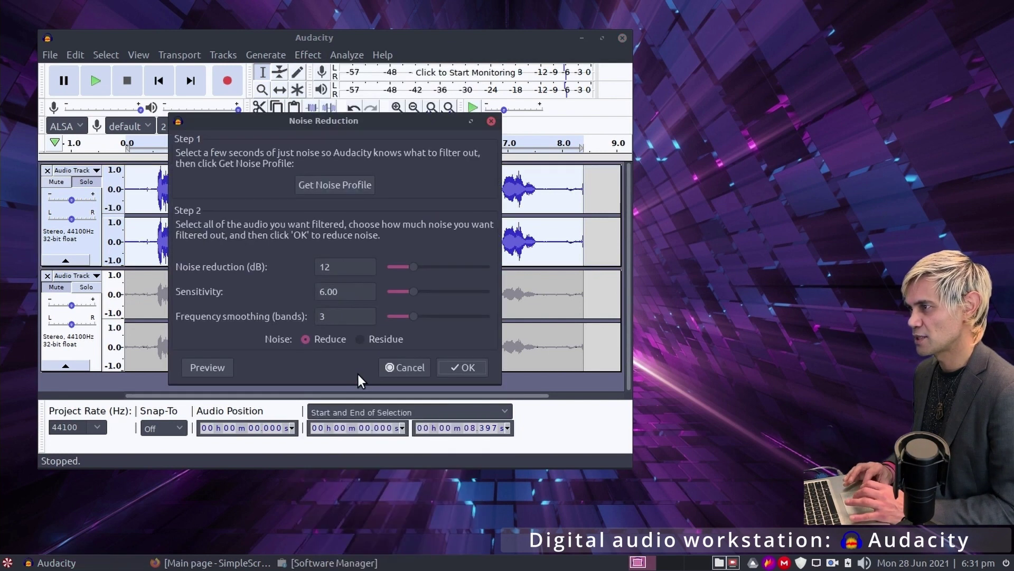
pyautogui.click(467, 367)
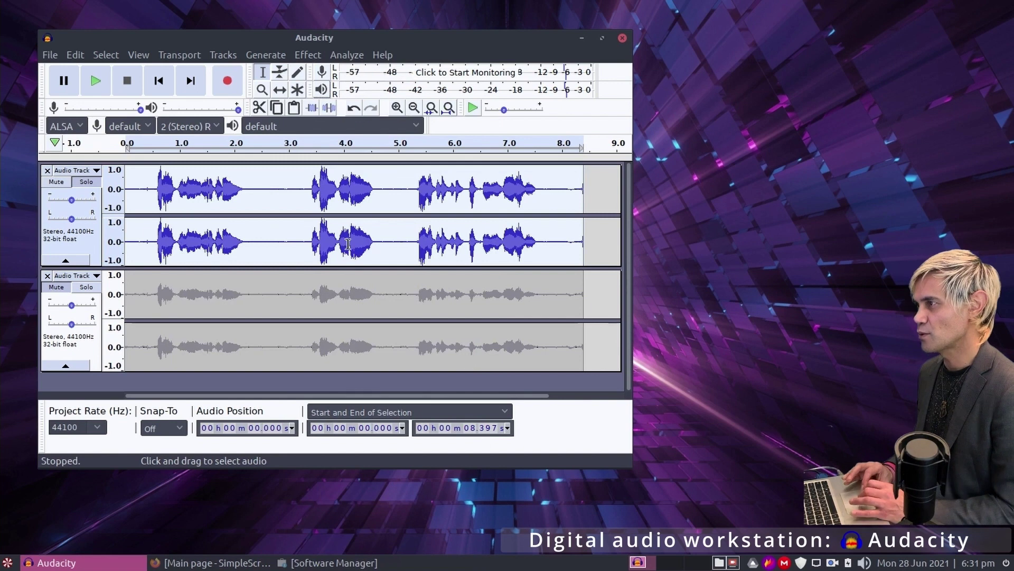
pyautogui.click(158, 81)
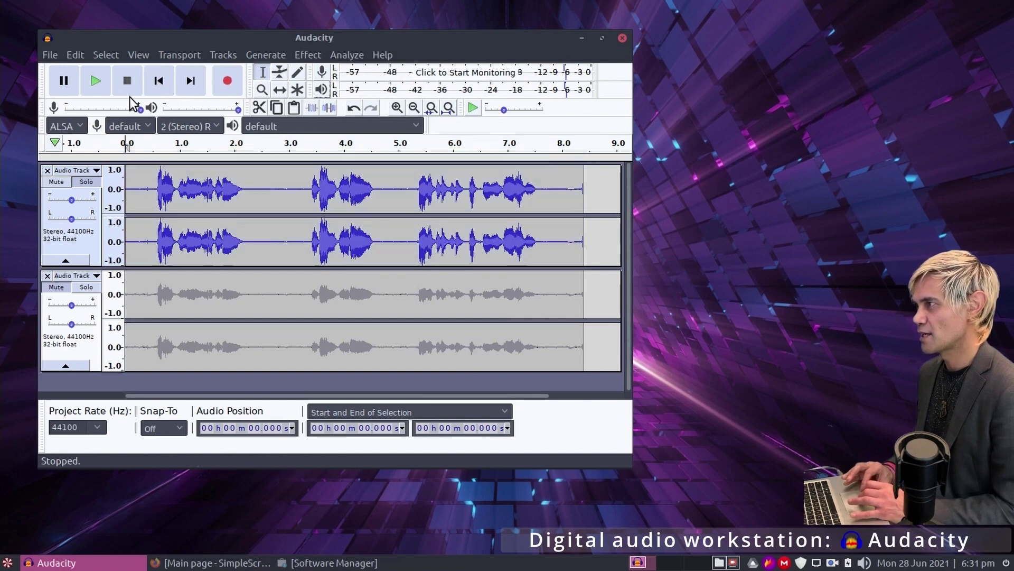
pyautogui.click(97, 81)
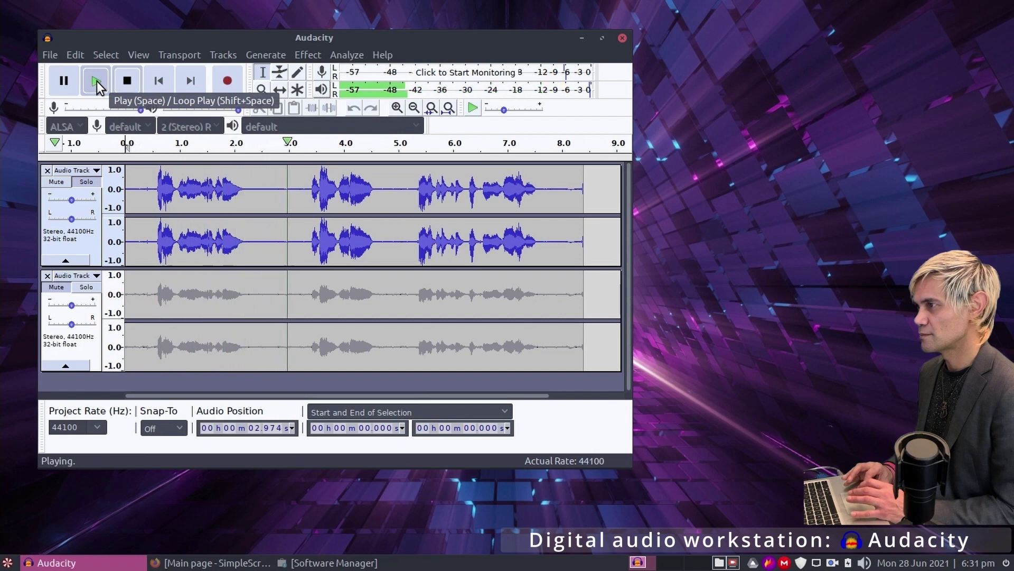
pyautogui.click(126, 81)
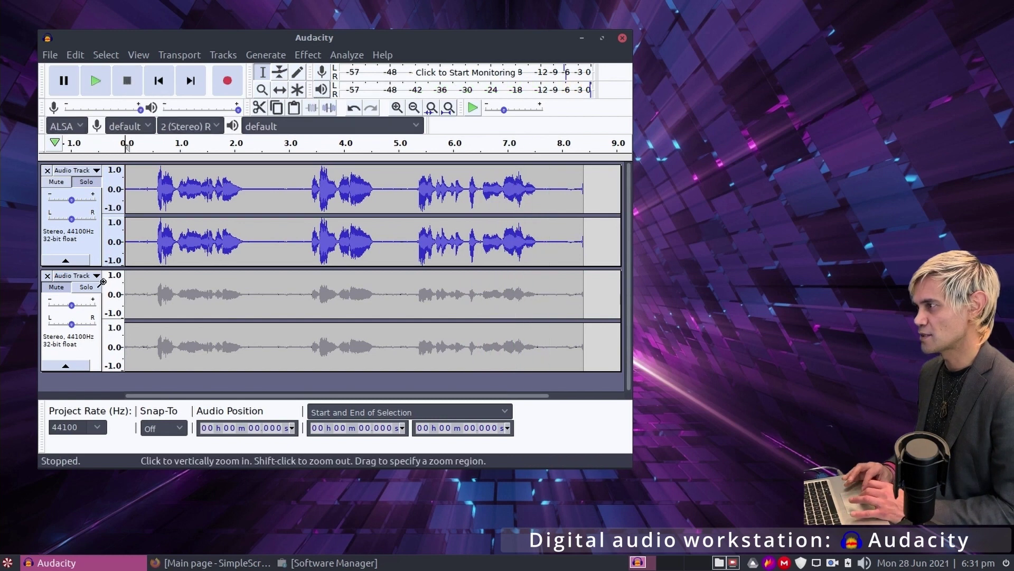
pyautogui.click(87, 288)
pyautogui.click(94, 80)
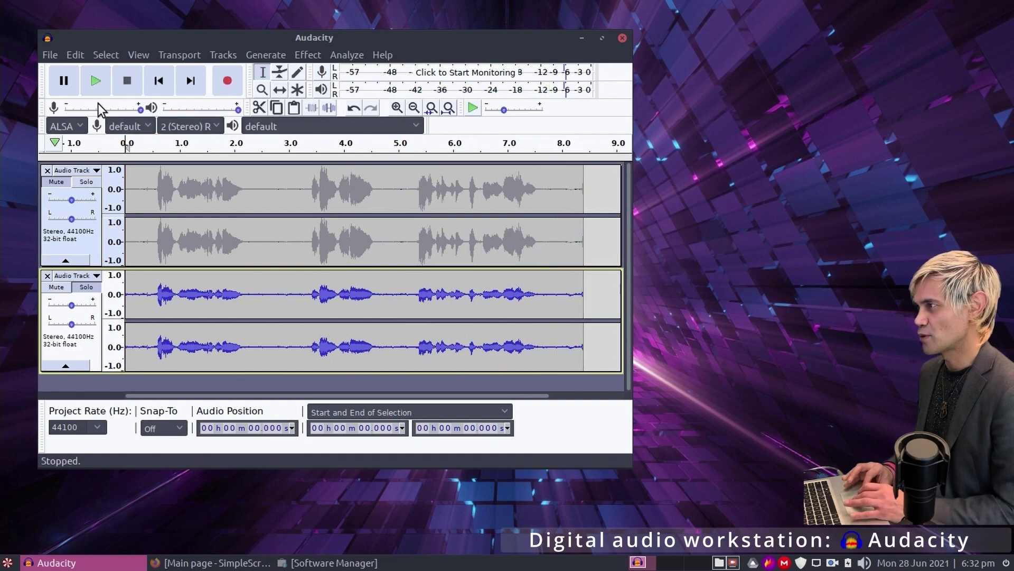
pyautogui.click(86, 183)
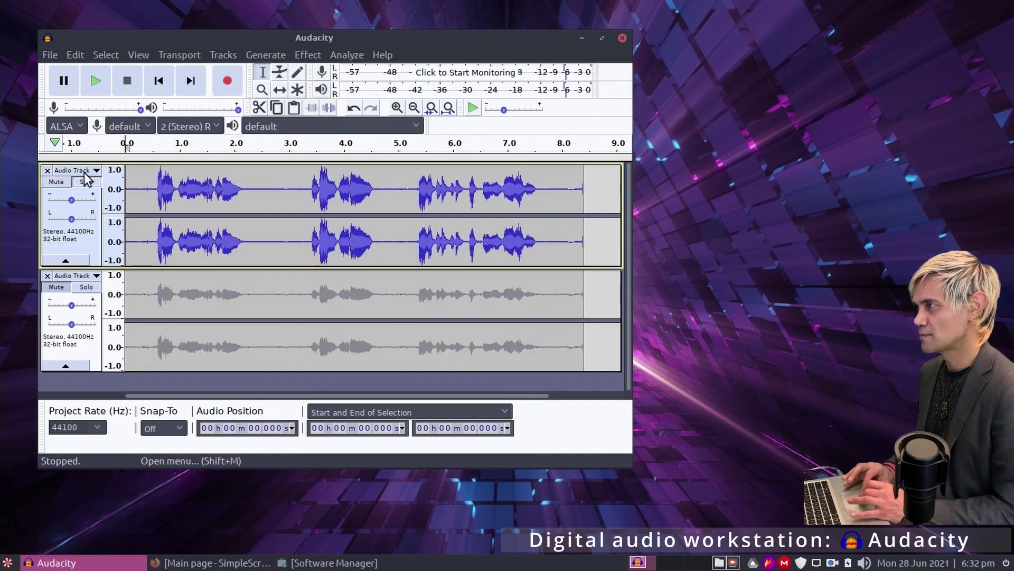
pyautogui.click(96, 82)
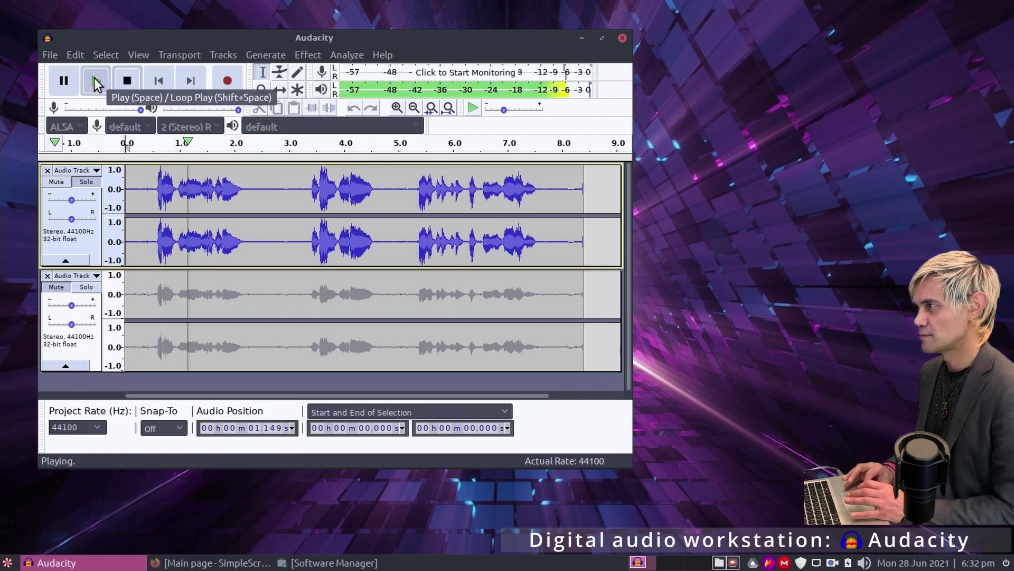
pyautogui.click(87, 288)
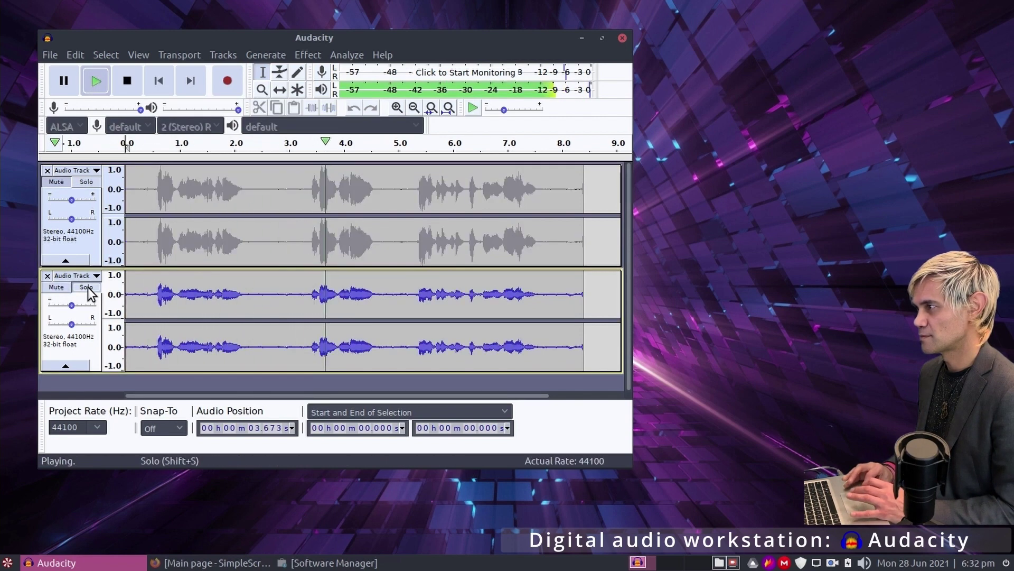
pyautogui.click(87, 183)
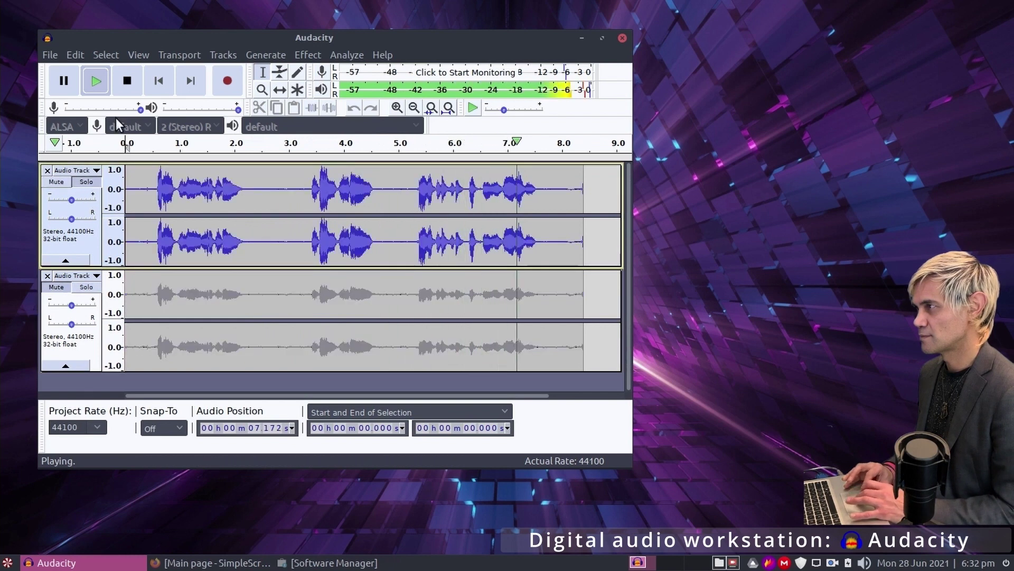
pyautogui.click(127, 82)
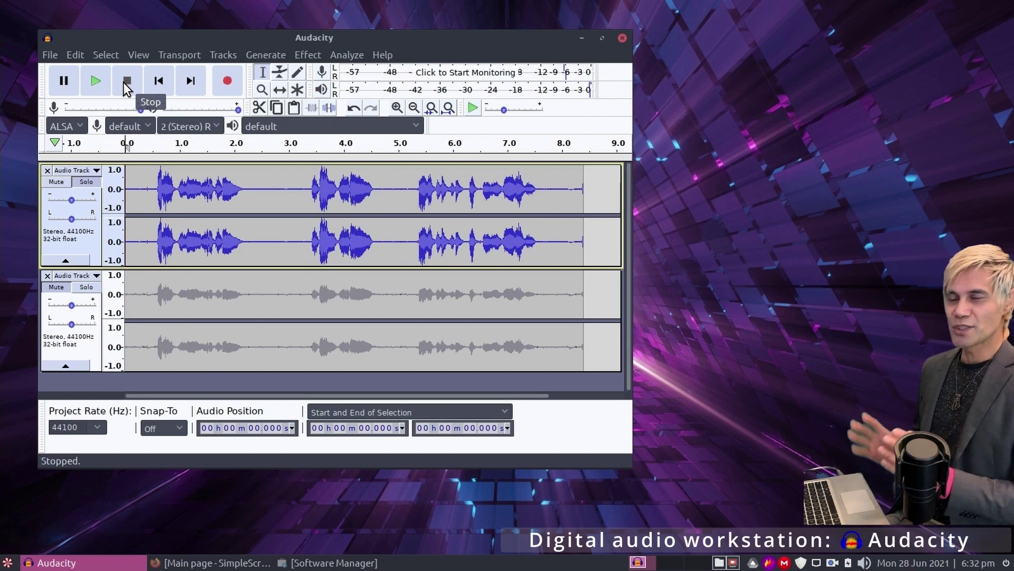
# - Close Audacity, discarding the untitled project without saving
pyautogui.click(623, 39)
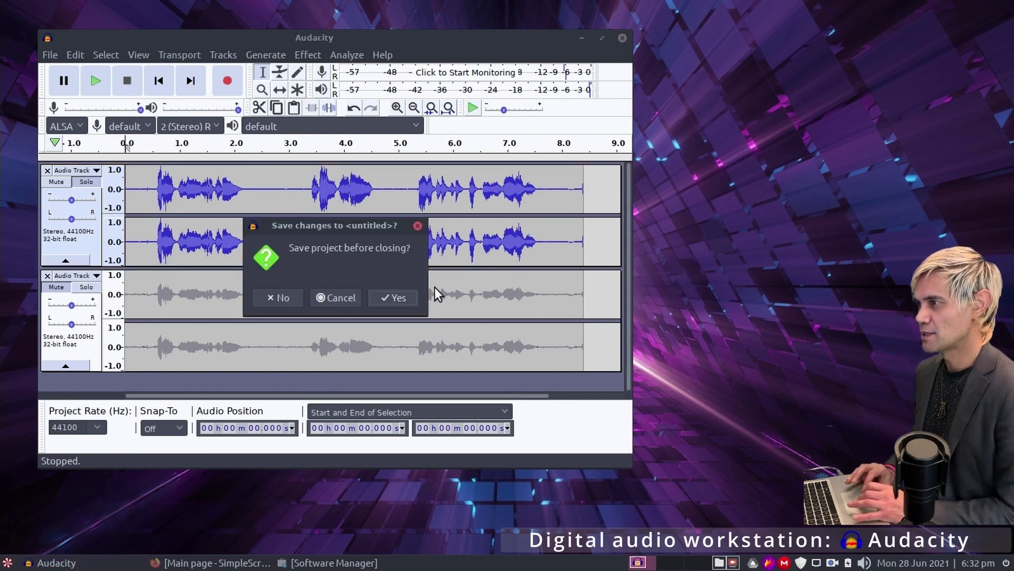
pyautogui.click(281, 299)
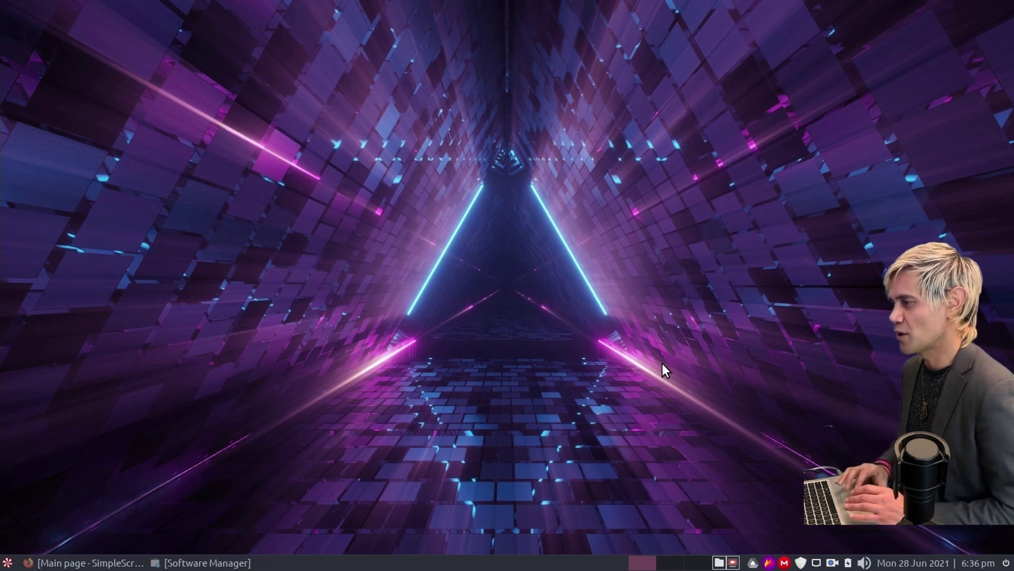
# - Restore Software Manager, replace the old search text, and open the GnuCash package page
pyautogui.click(201, 565)
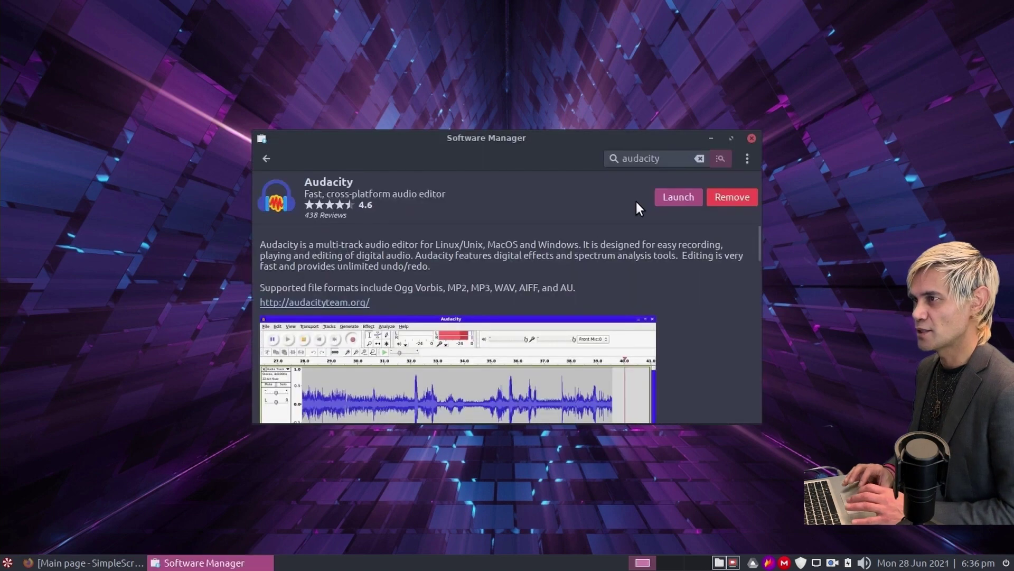
pyautogui.click(638, 159)
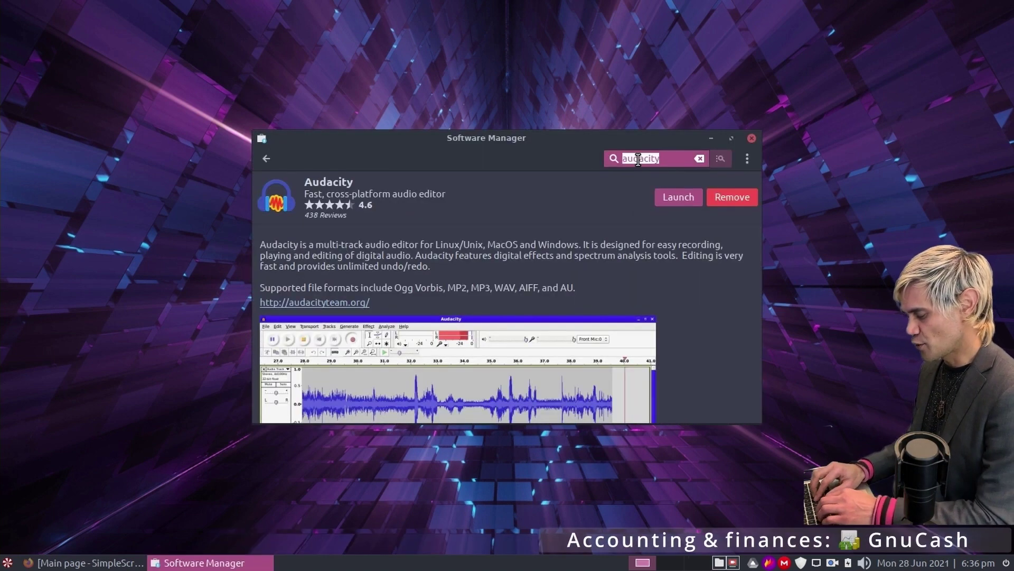
pyautogui.write('gnuc')
pyautogui.write('ash')
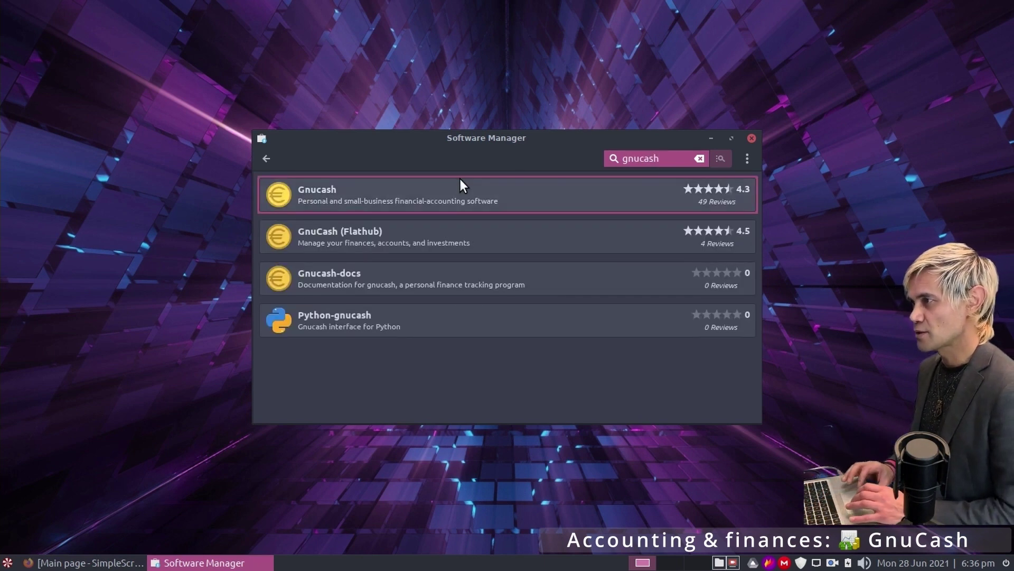
pyautogui.click(389, 189)
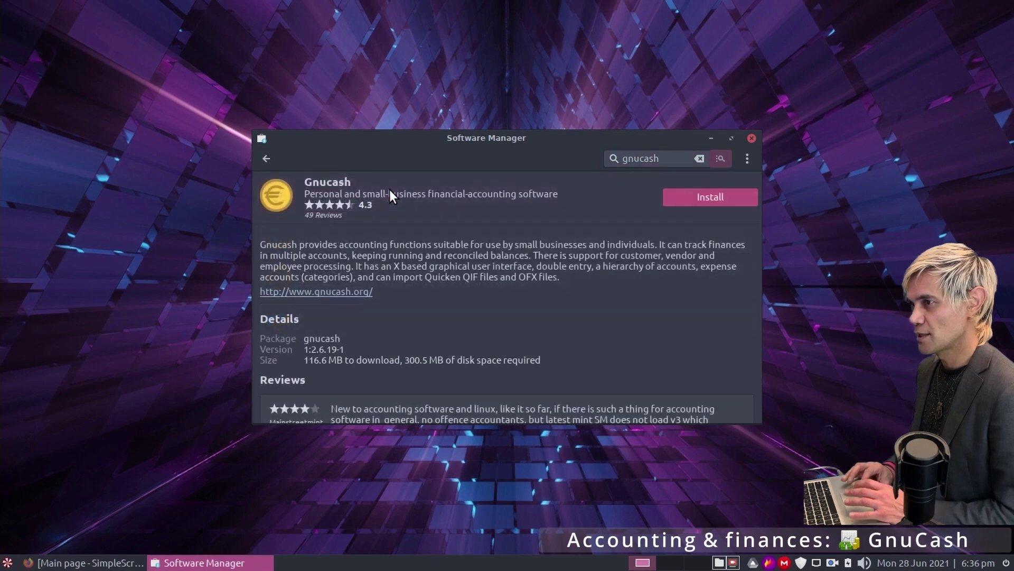
# - Install GnuCash with its extra required packages, authorizing with the account password
pyautogui.click(692, 194)
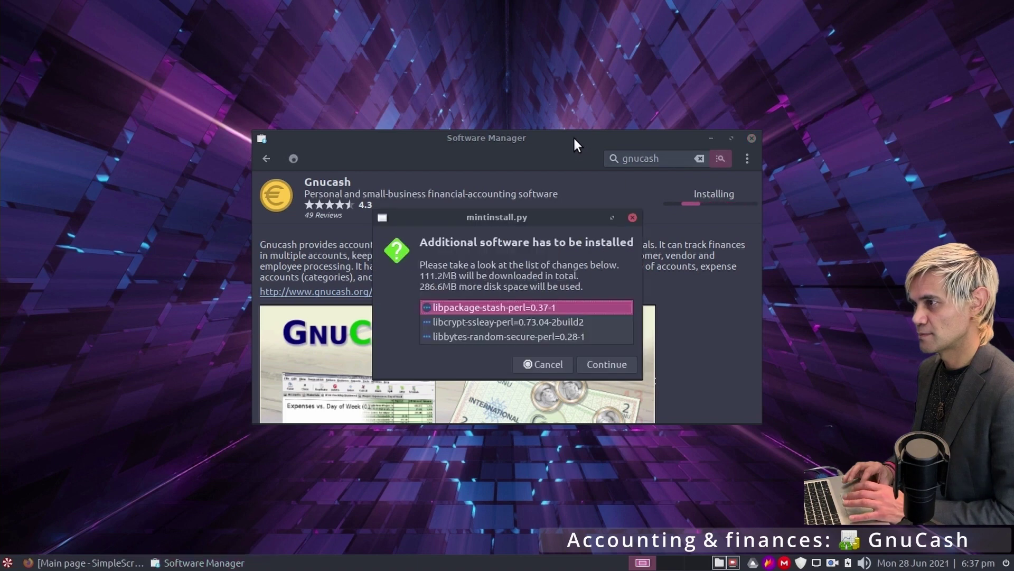
pyautogui.click(598, 365)
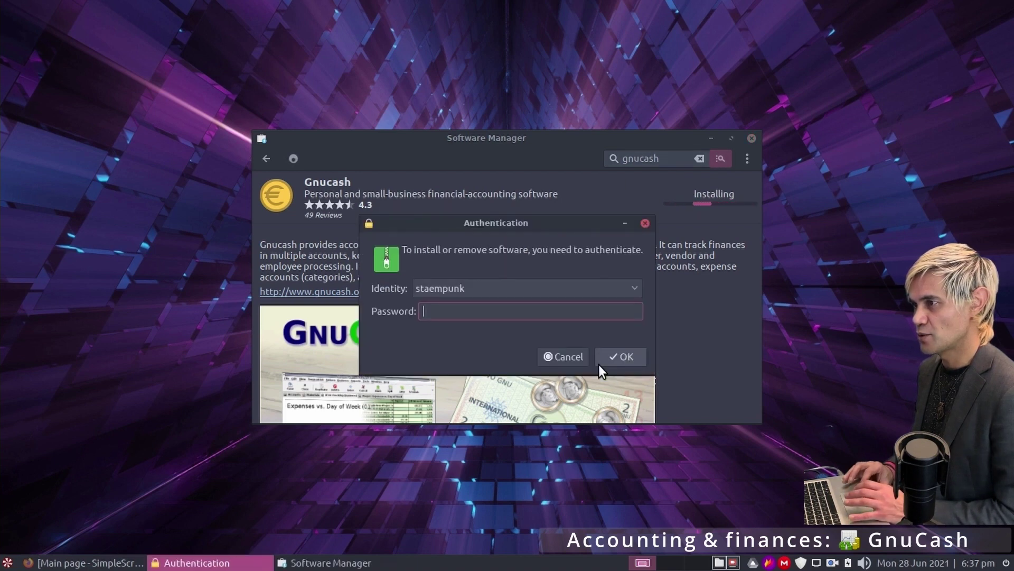
pyautogui.write('******')
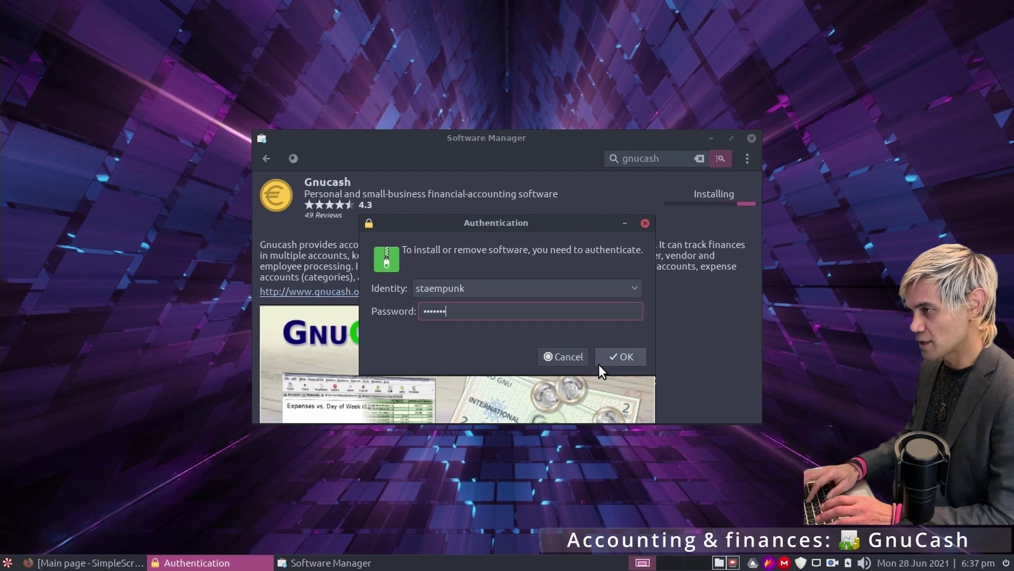
pyautogui.press('Return')
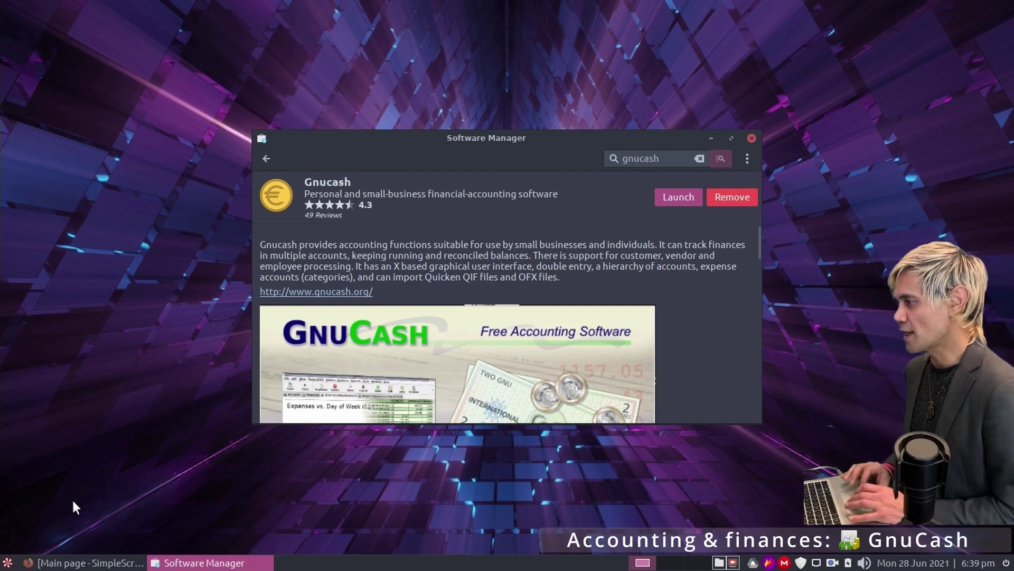
# - Search the Mint menu for 'gnu', add GnuCash to Favorites, and close the menu
pyautogui.click(4, 564)
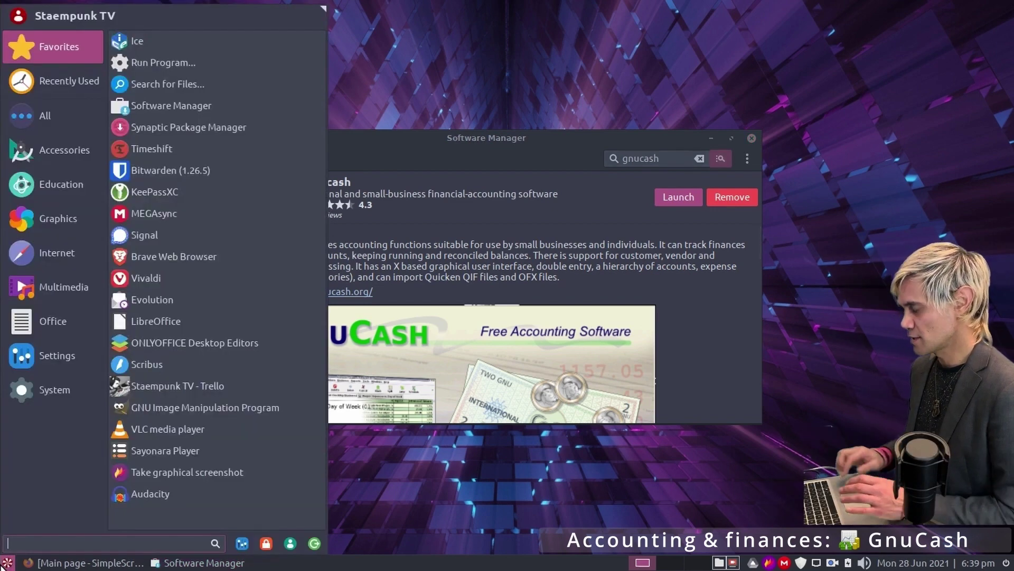
pyautogui.write('gnu')
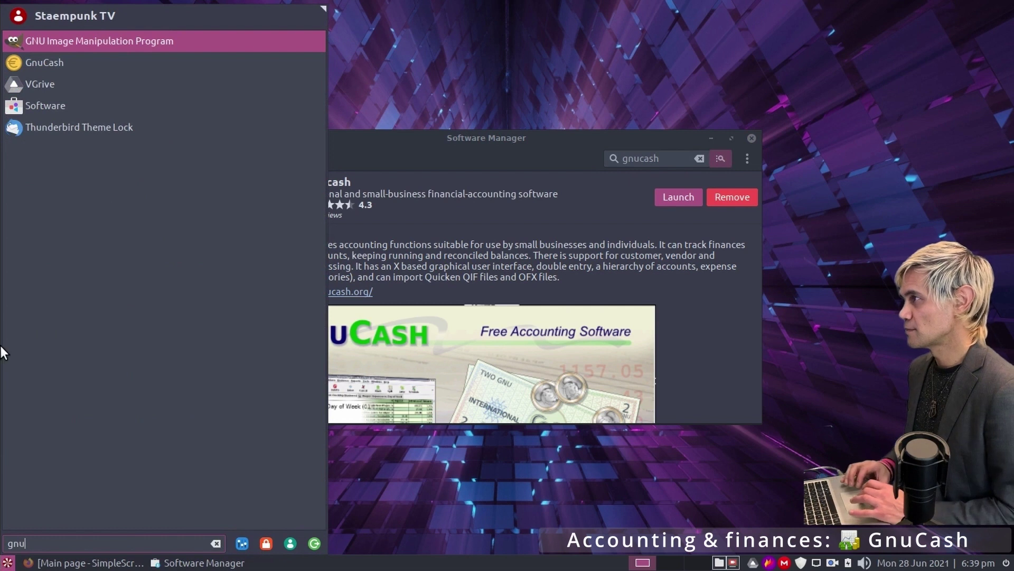
pyautogui.rightClick(80, 63)
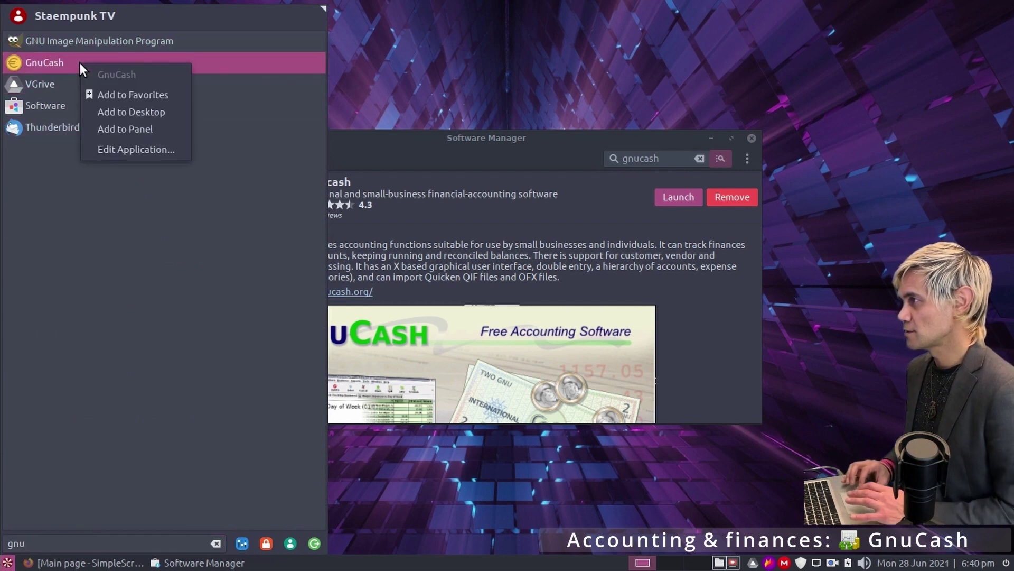
pyautogui.click(160, 95)
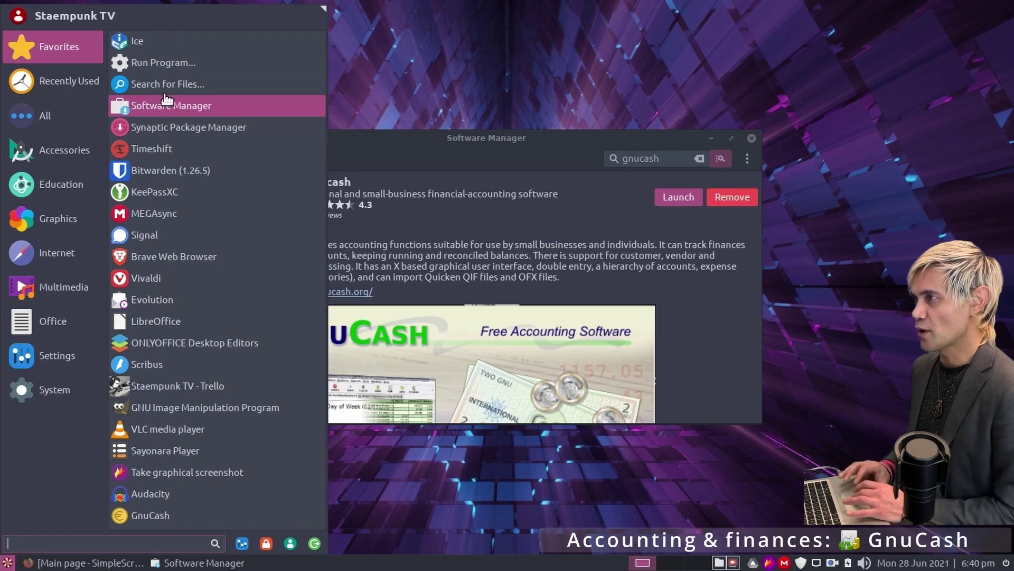
pyautogui.click(522, 483)
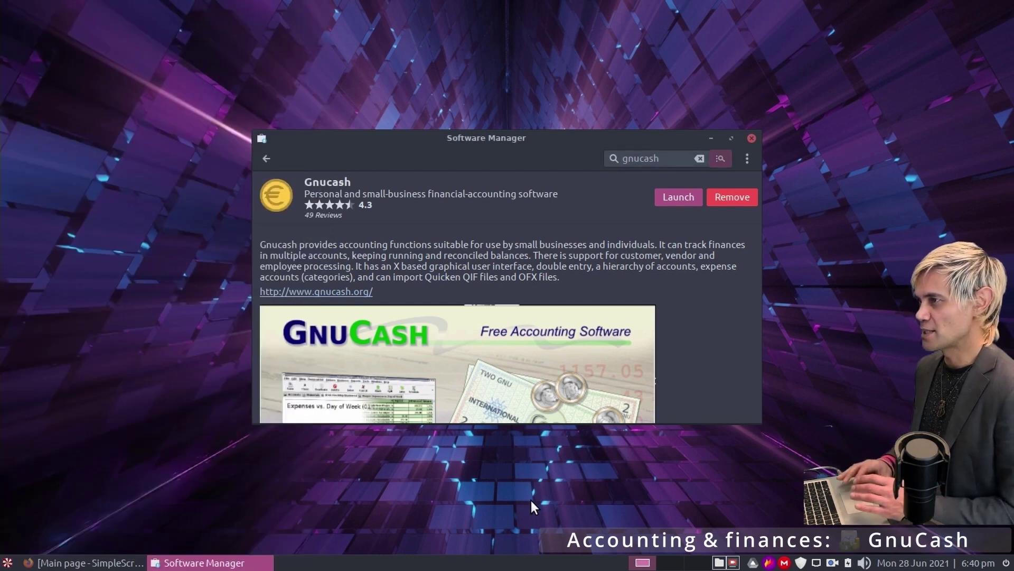
# - Search 'skrooge' from Firefox's address bar and open the skrooge.org home page
pyautogui.click(90, 562)
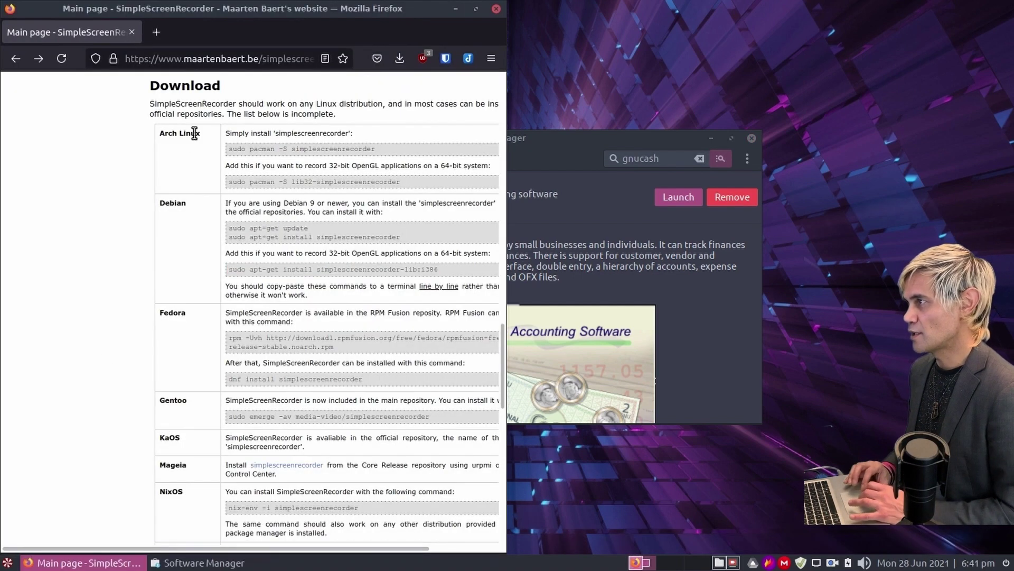
pyautogui.click(245, 57)
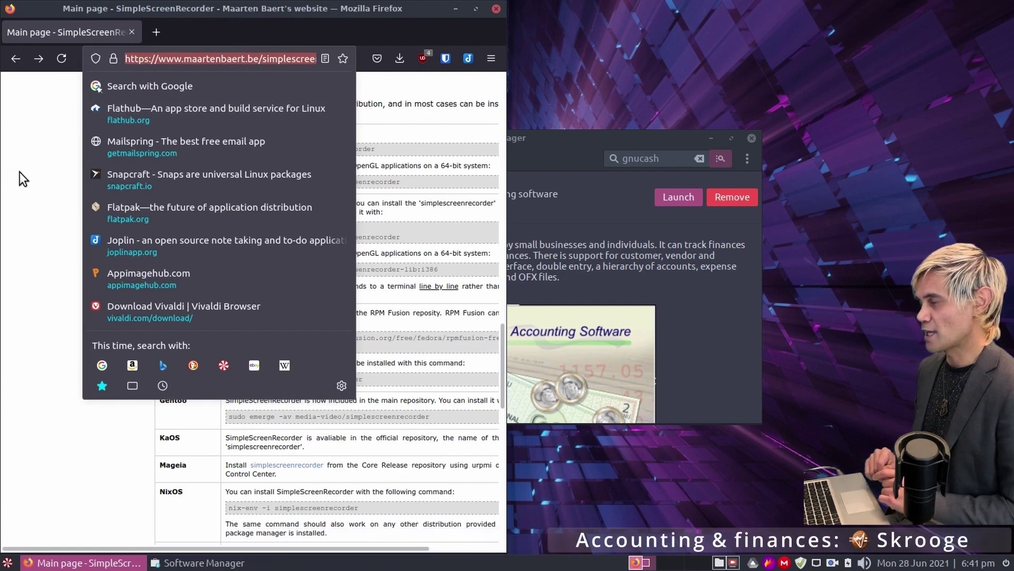
pyautogui.write('skr')
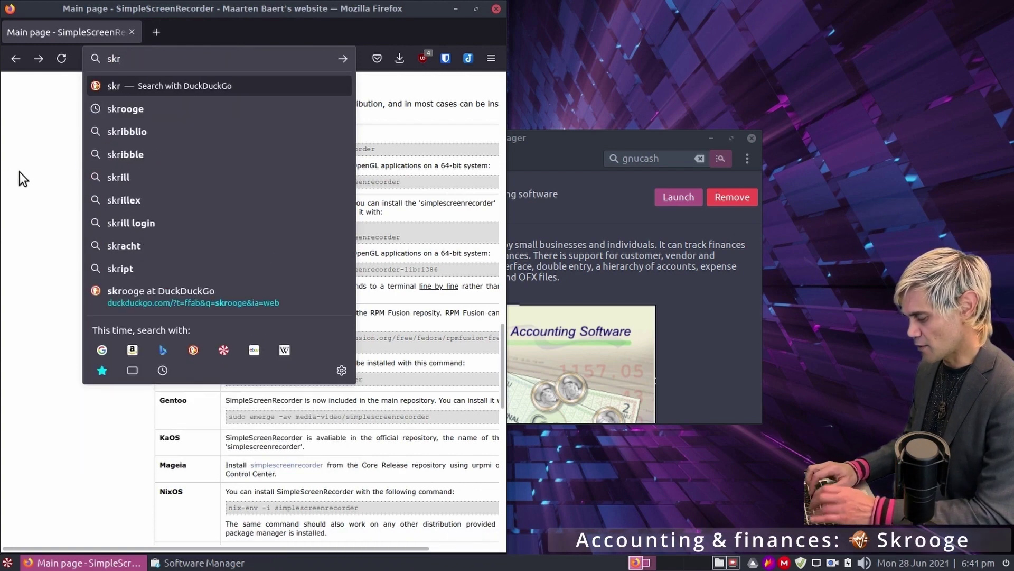
pyautogui.write('ooge')
pyautogui.press('Return')
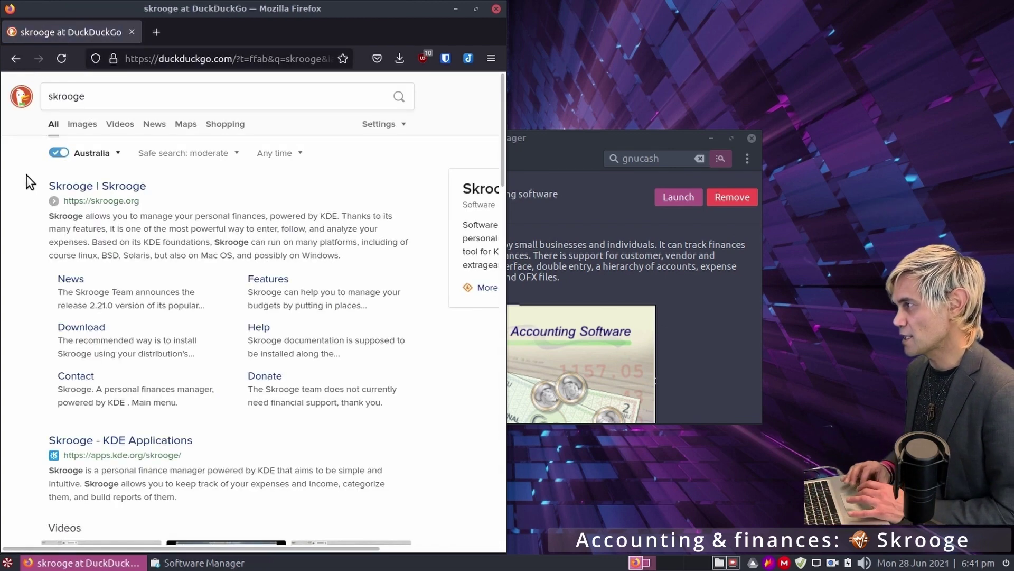
pyautogui.click(81, 186)
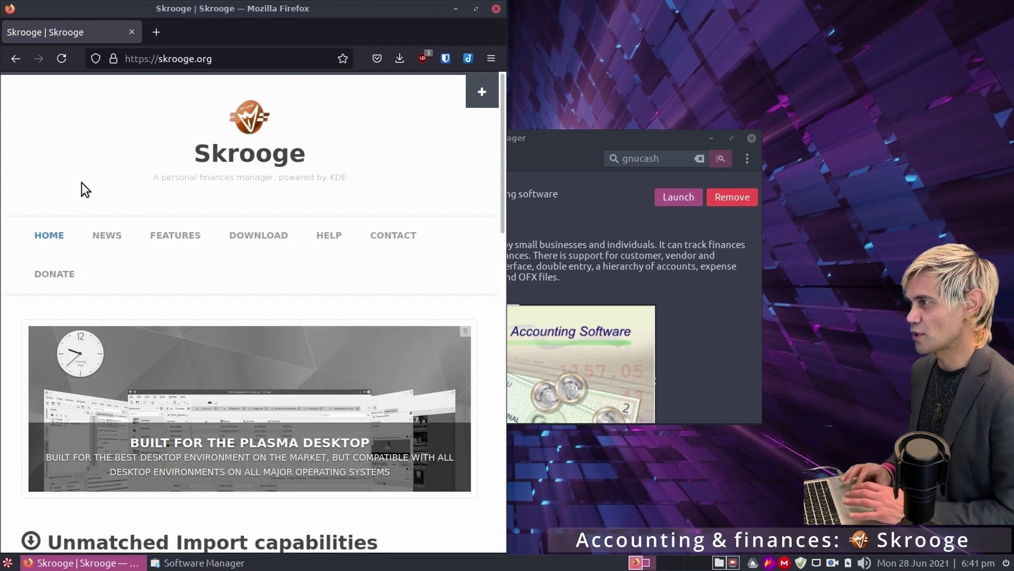
# - Open Skrooge's Download & Install page and review its install options
pyautogui.click(256, 240)
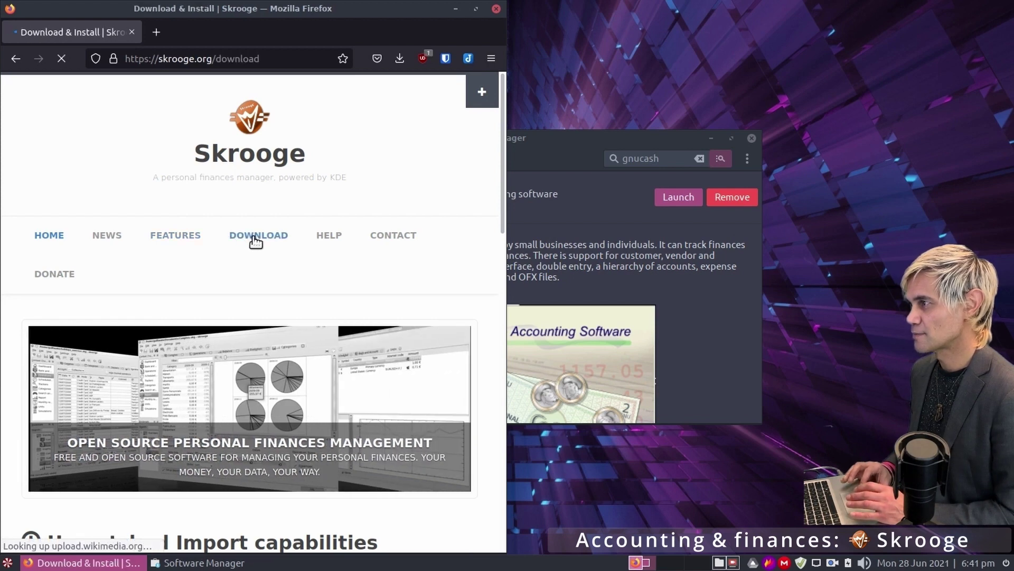
pyautogui.scroll(-2, 374, 285)
pyautogui.scroll(-8, 374, 282)
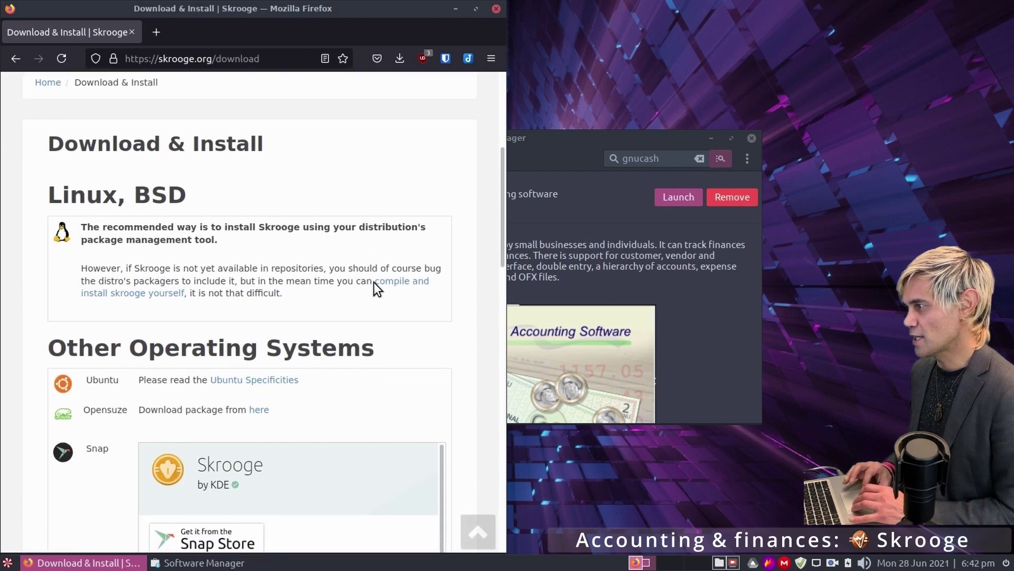
pyautogui.scroll(-1, 375, 286)
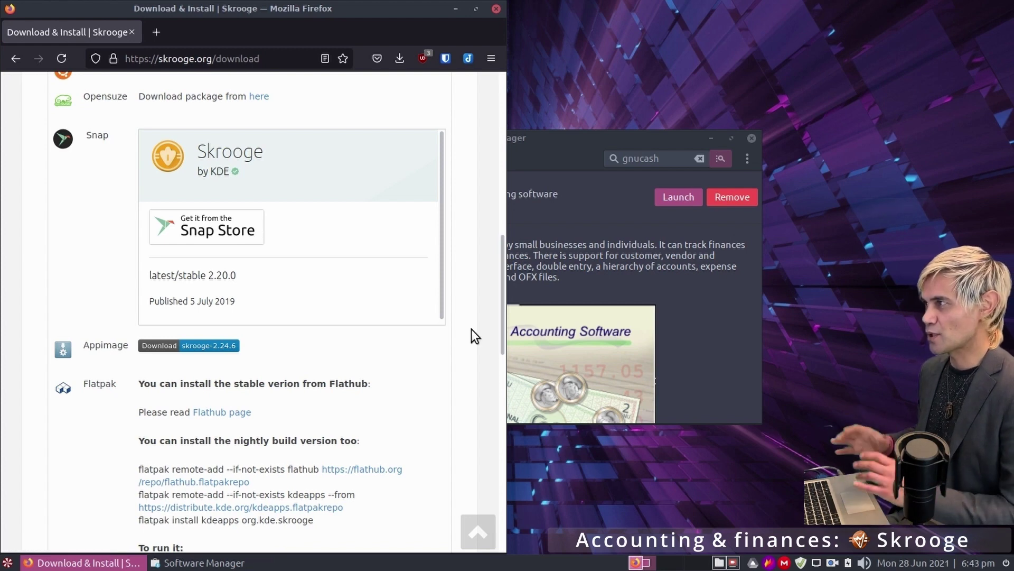
pyautogui.press('Home')
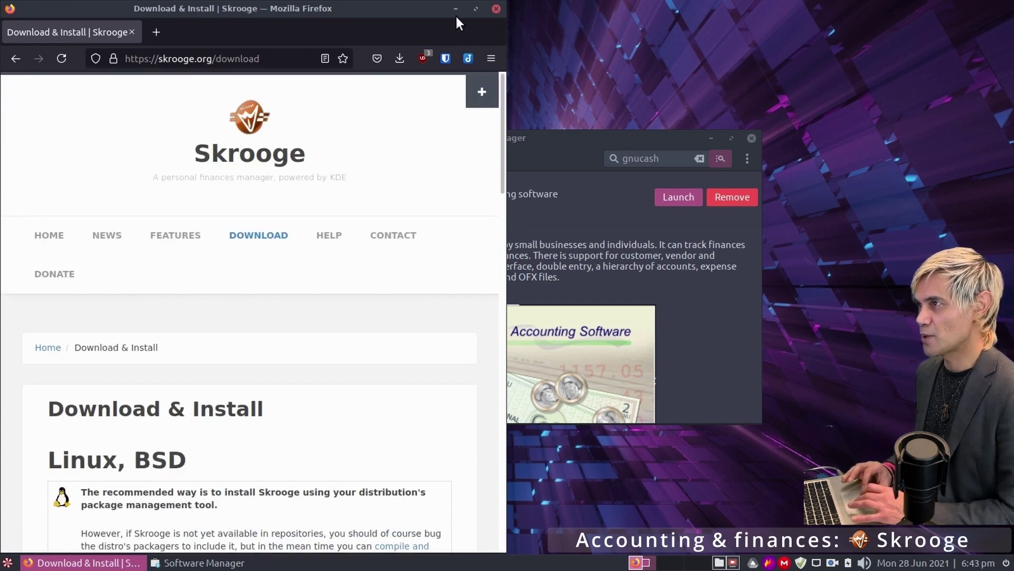
pyautogui.click(456, 7)
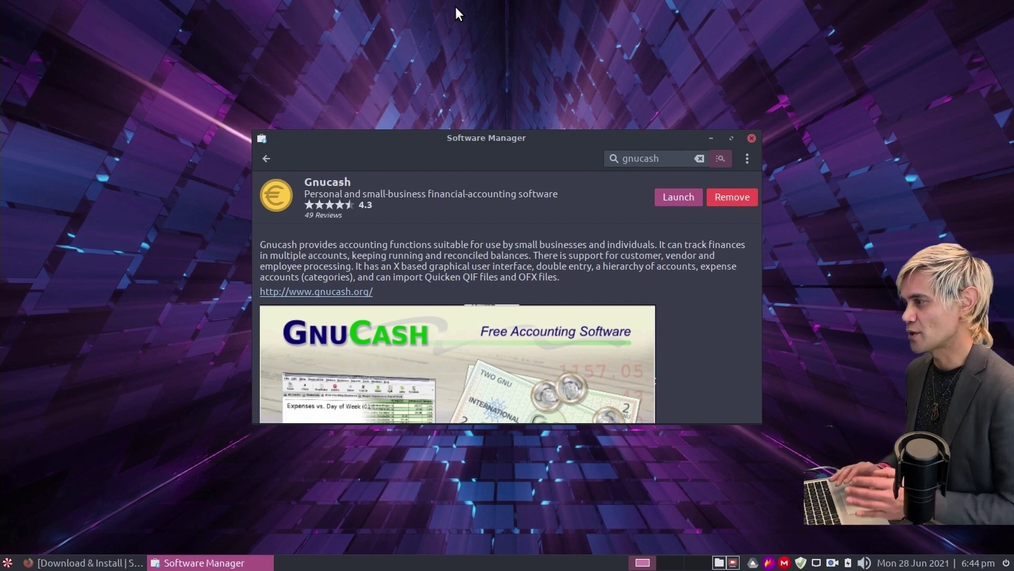
pyautogui.click(76, 563)
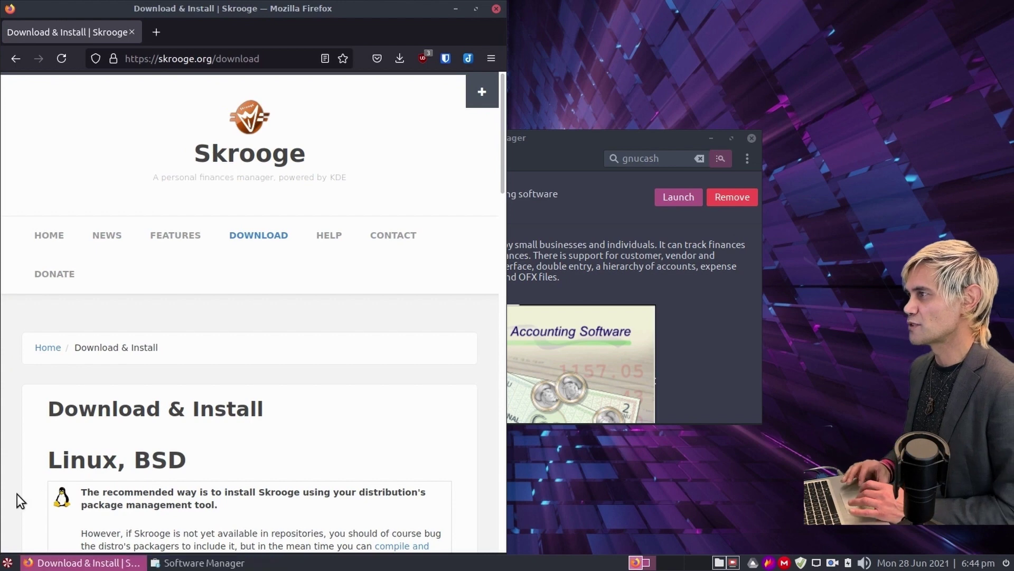
# - Search 'veracrypt' in Firefox and open the official veracrypt.fr website
pyautogui.click(265, 57)
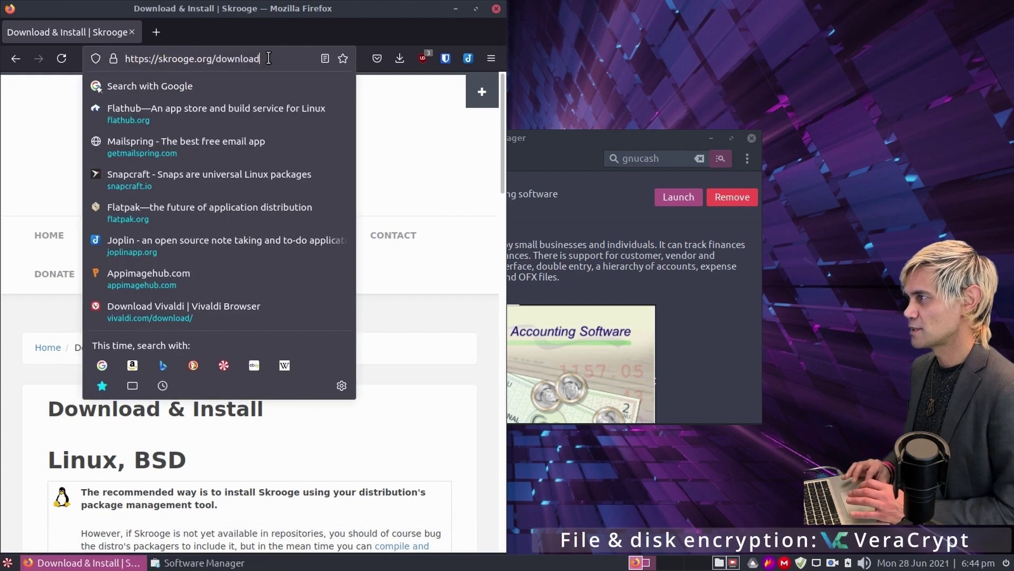
pyautogui.write('v')
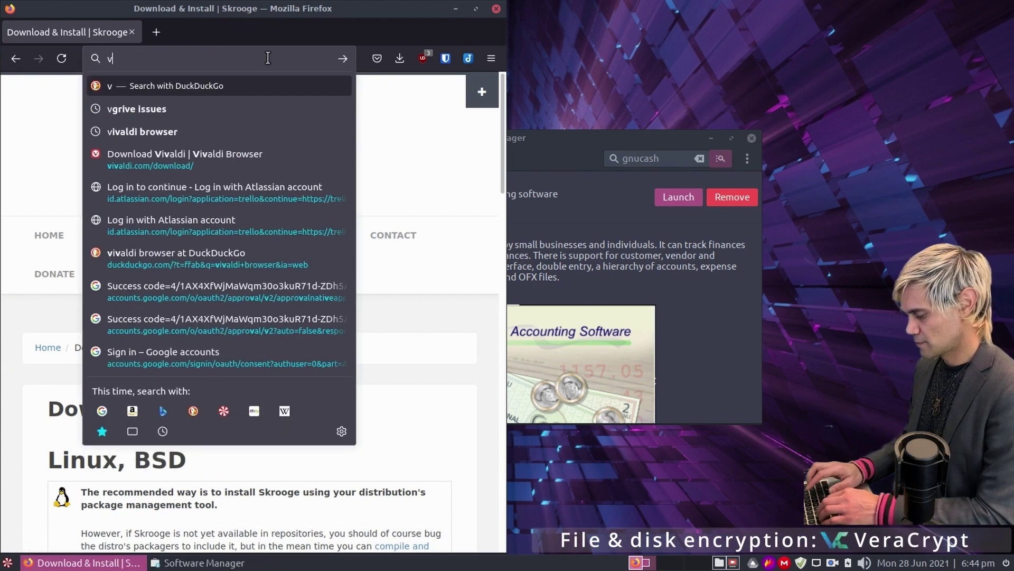
pyautogui.write('eracrypt')
pyautogui.press('Return')
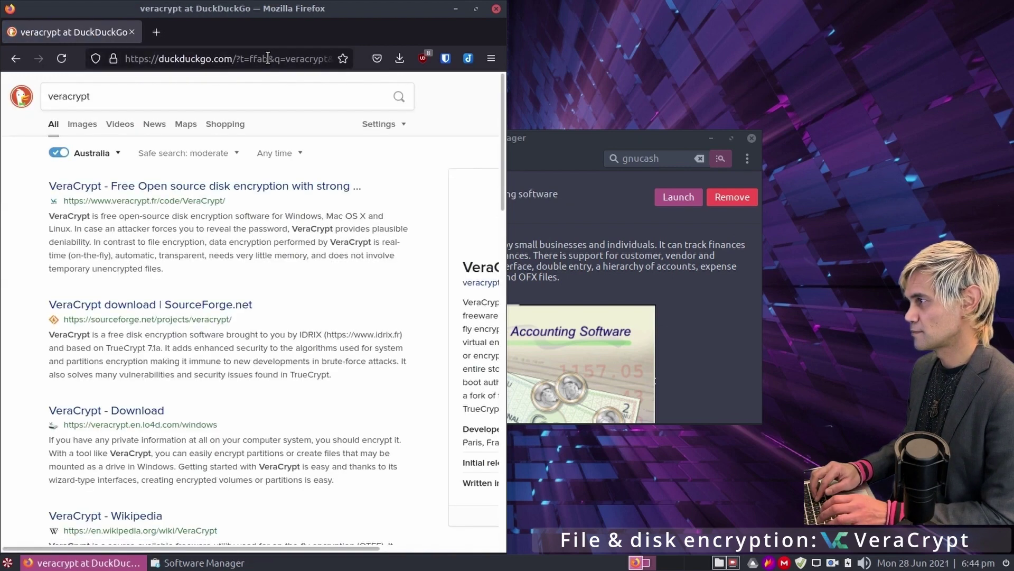
pyautogui.click(239, 188)
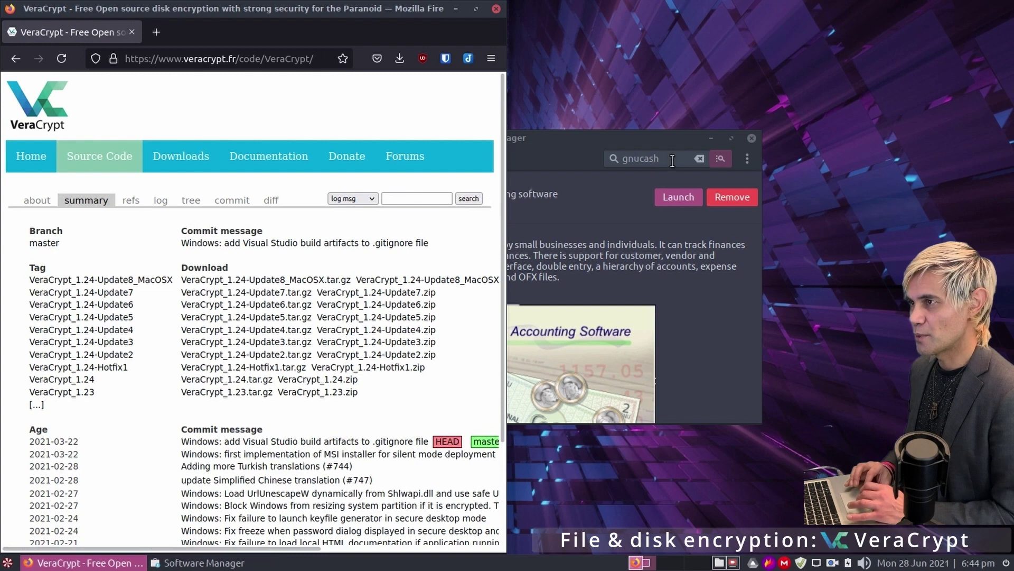
# - Open VeraCrypt's Downloads page and scroll down to the Ubuntu 18.04 packages
pyautogui.click(710, 138)
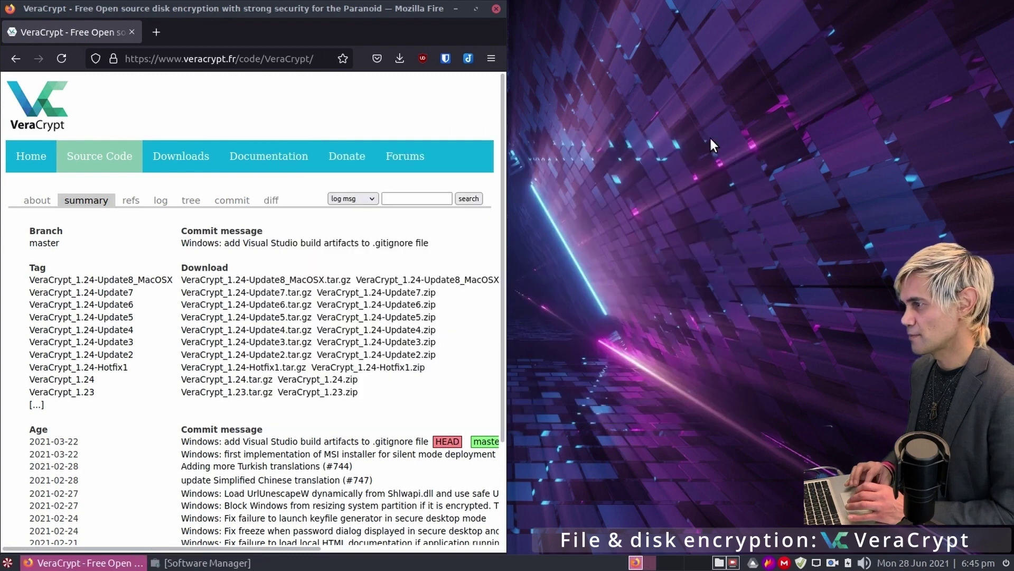
pyautogui.click(178, 159)
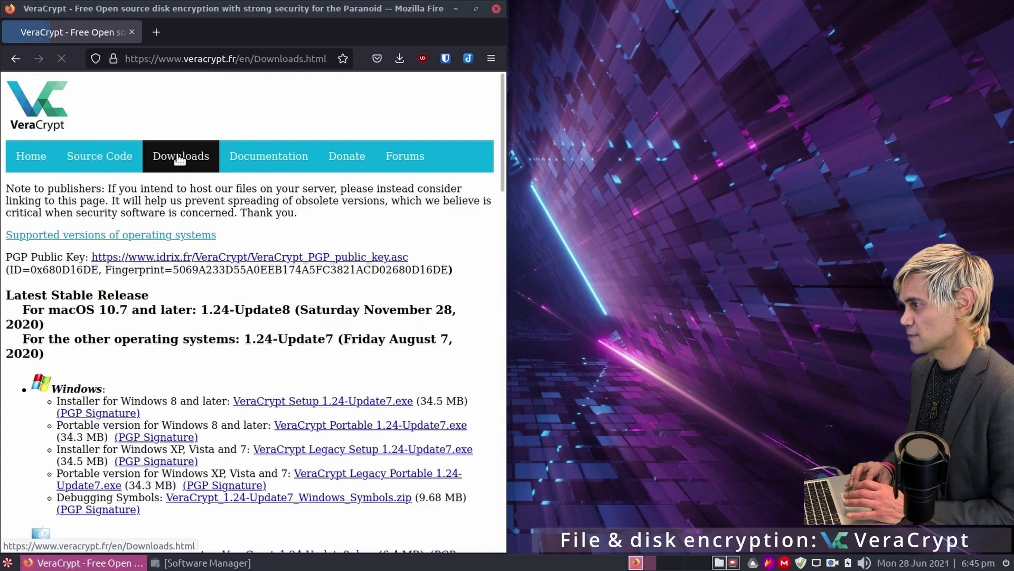
pyautogui.scroll(-5, 317, 260)
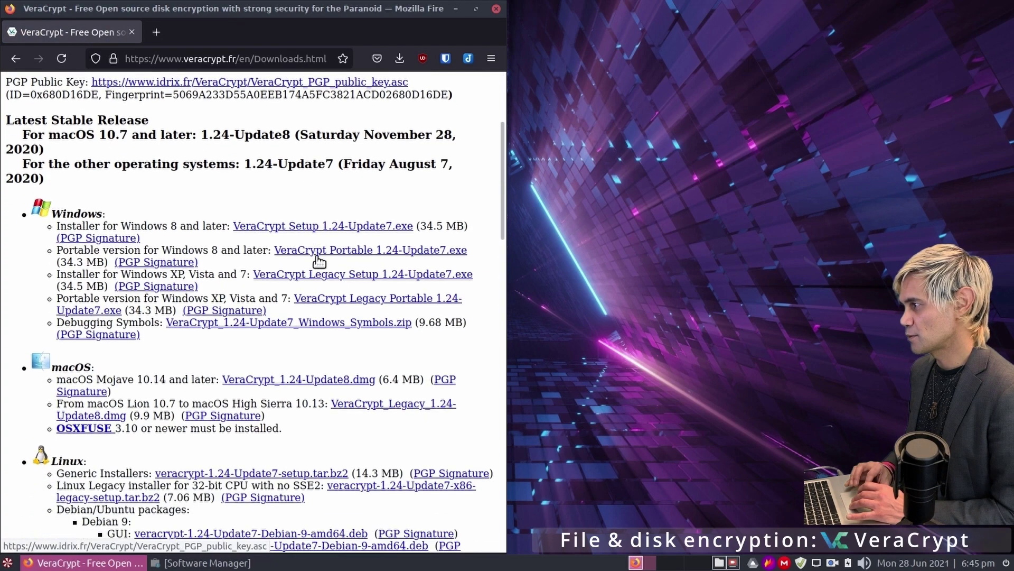
pyautogui.scroll(-6, 318, 259)
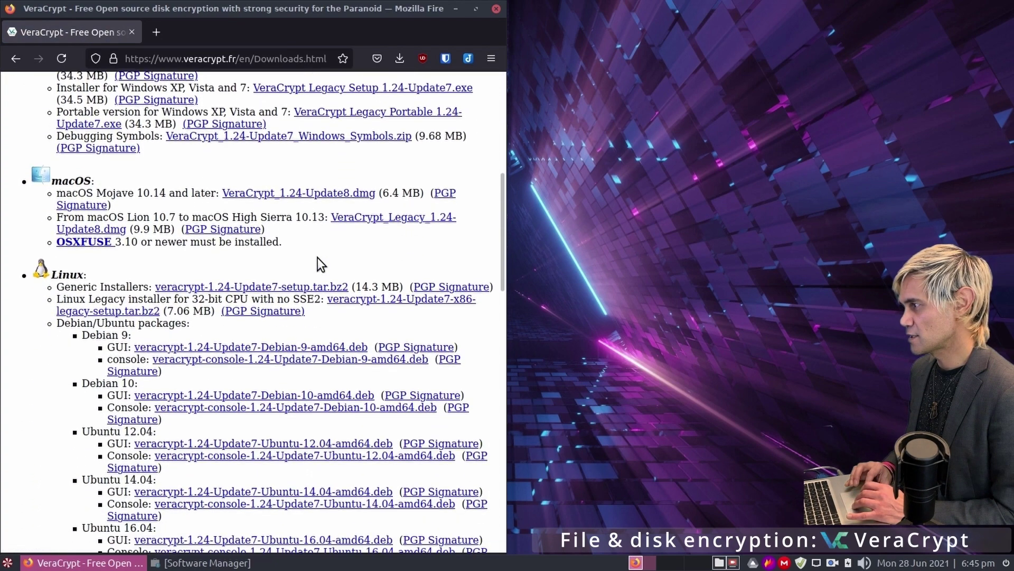
pyautogui.scroll(-4, 318, 259)
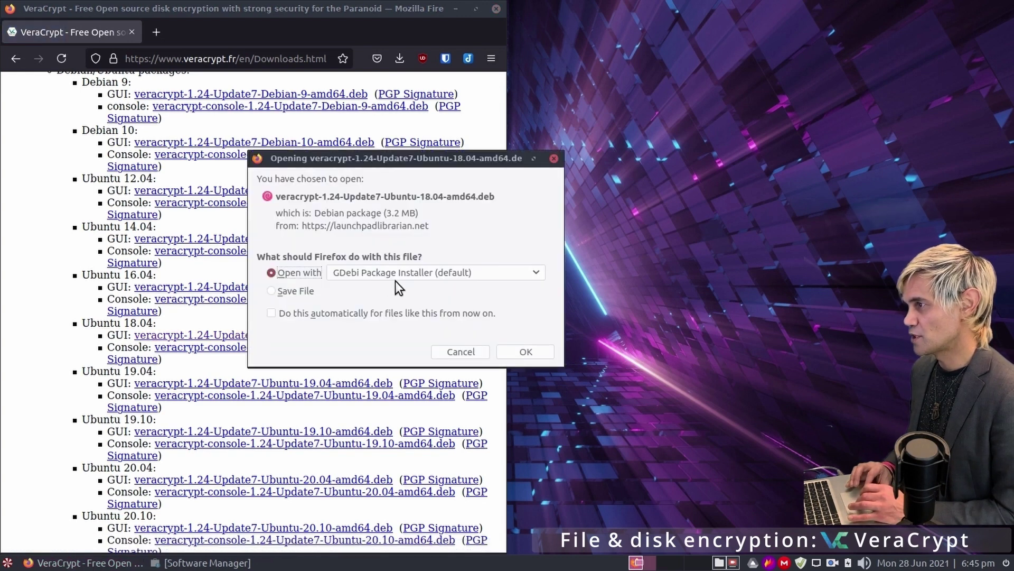
# - Open the downloaded VeraCrypt .deb in GDebi, entering the account password
pyautogui.click(526, 352)
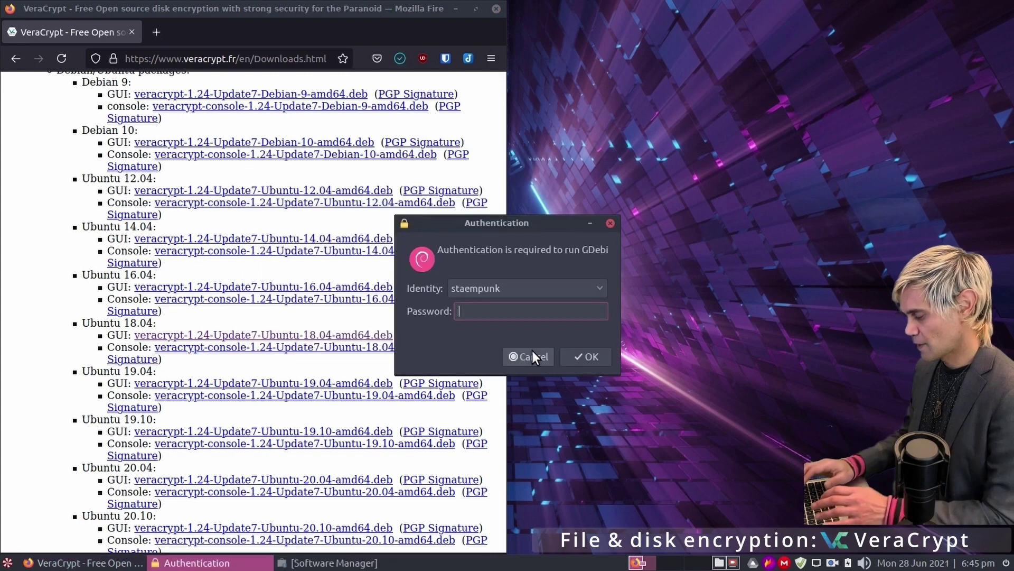
pyautogui.write('••••')
pyautogui.press('Return')
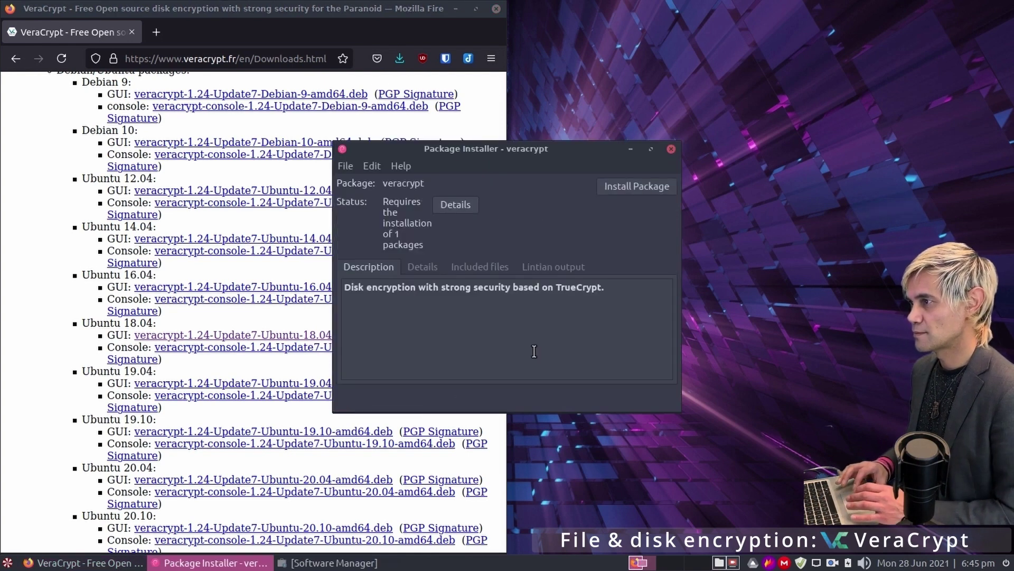
# - Install the VeraCrypt package, showing its terminal output, then close the installer
pyautogui.click(636, 186)
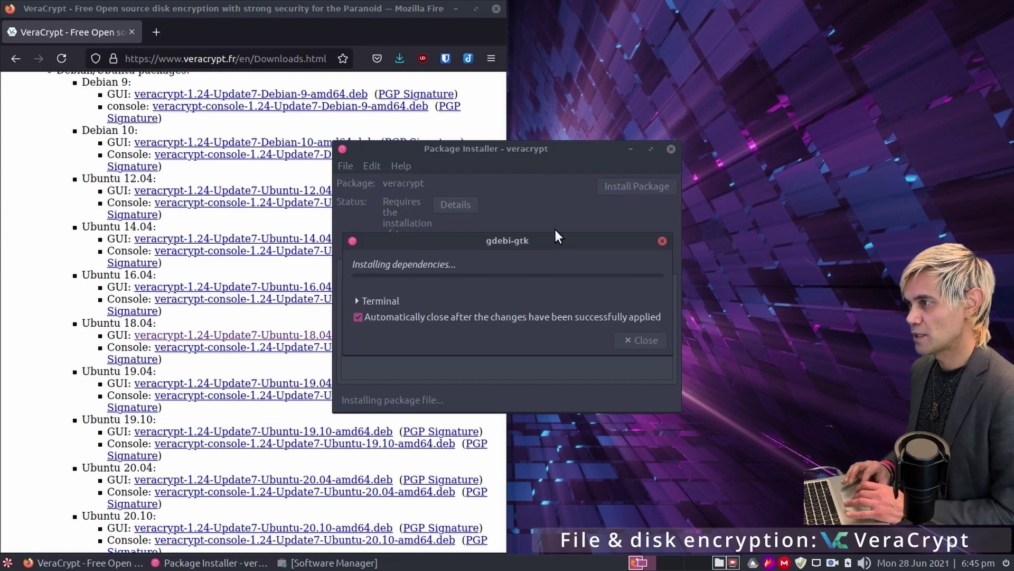
pyautogui.click(357, 301)
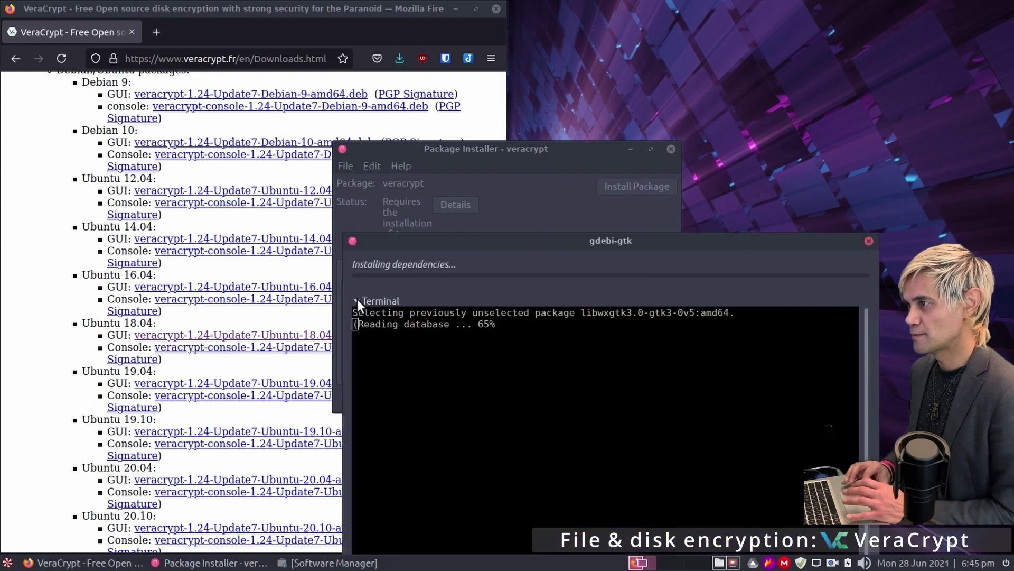
pyautogui.moveTo(387, 240); pyautogui.dragTo(213, 117)
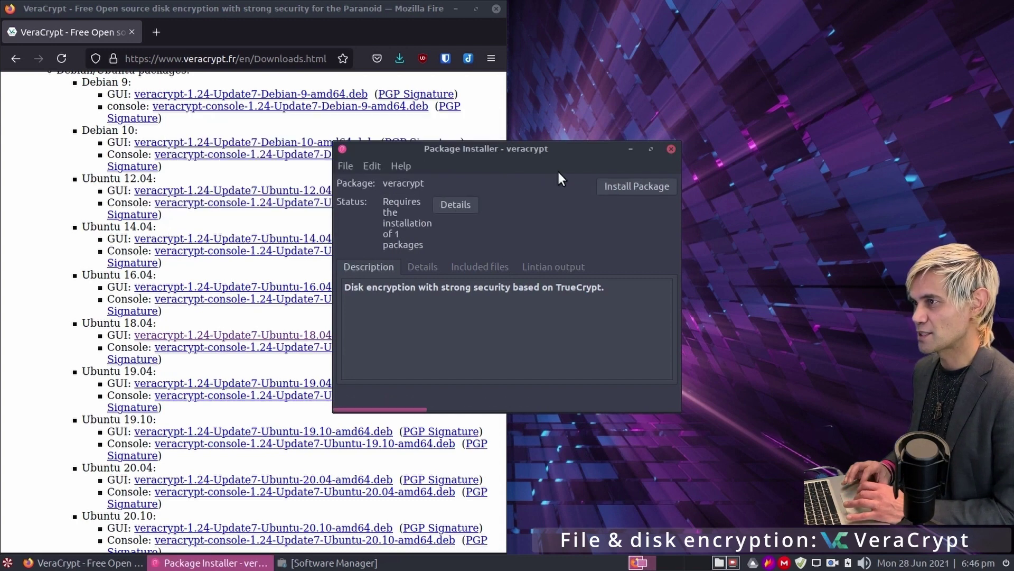
pyautogui.click(671, 149)
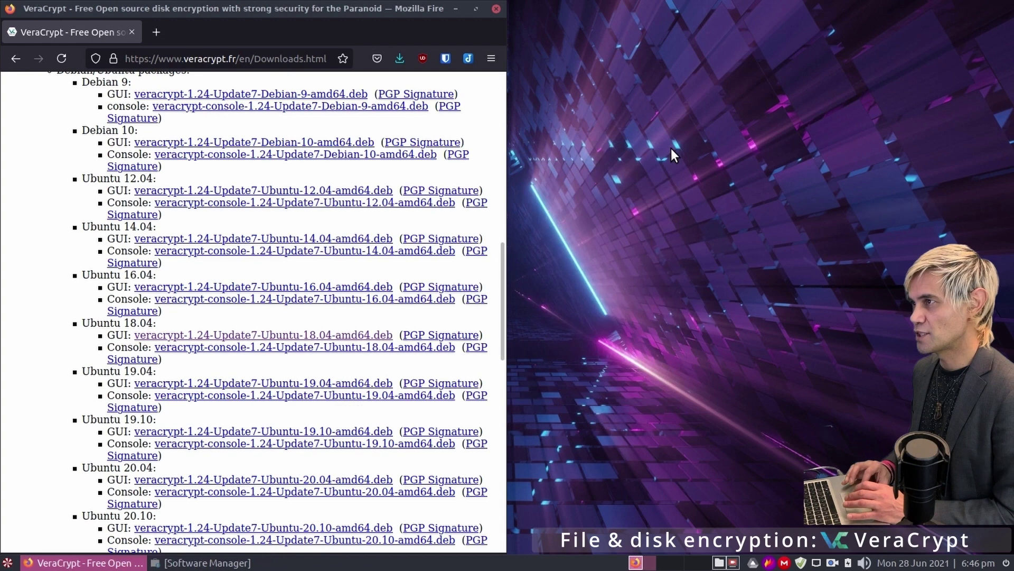
# - Add VeraCrypt to Whisker Menu favorites from a 'ver' search, then launch GnuCash from Favorites
pyautogui.click(455, 8)
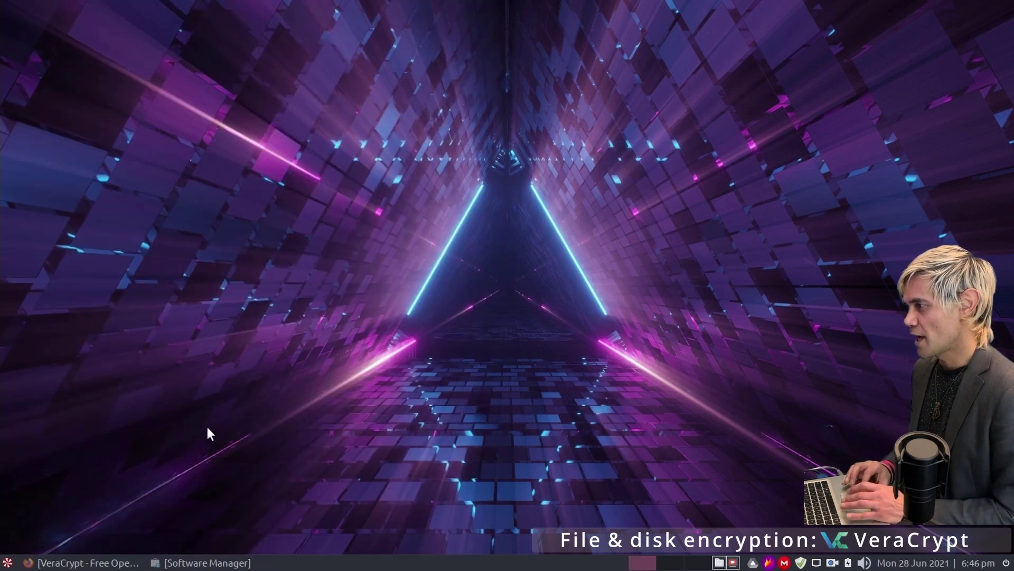
pyautogui.click(8, 562)
pyautogui.write('ver')
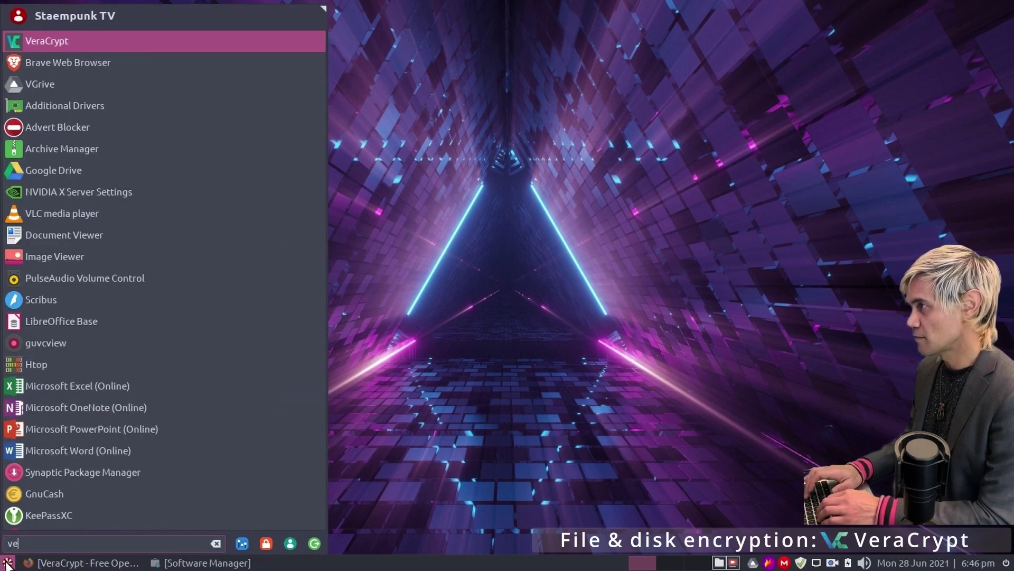
pyautogui.rightClick(104, 40)
pyautogui.click(171, 72)
pyautogui.scroll(-1, 206, 204)
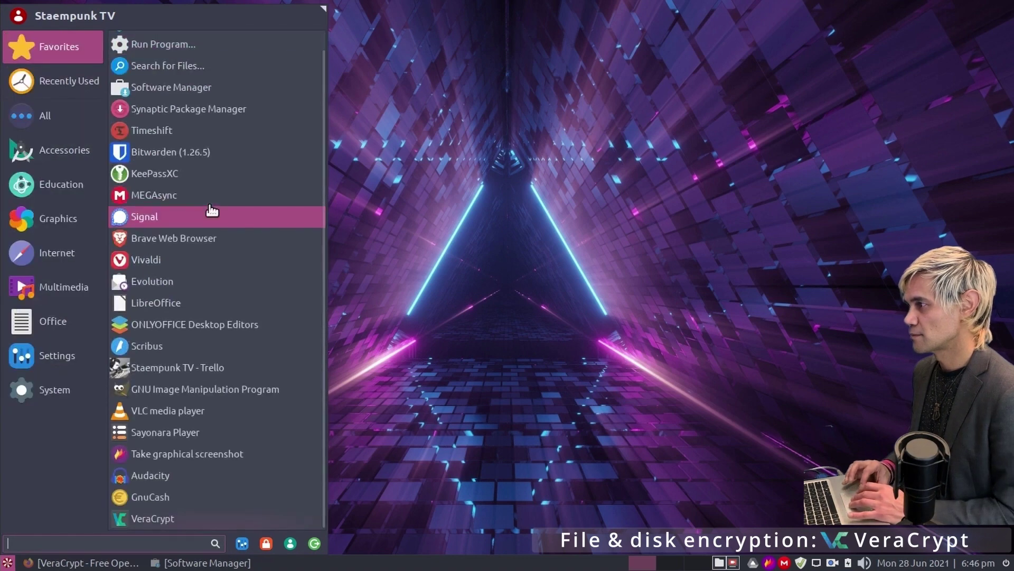
pyautogui.click(214, 498)
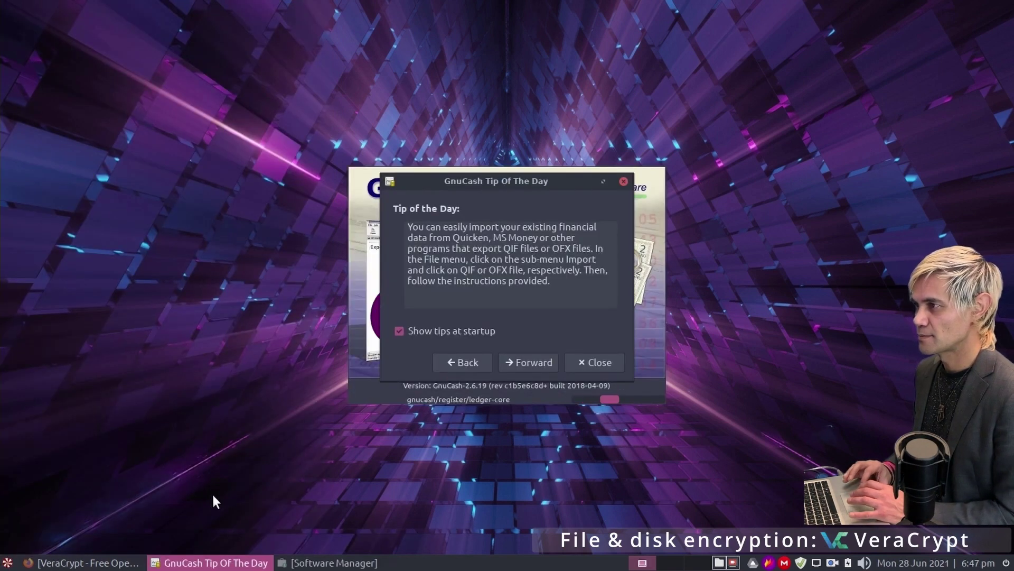
# - Create a new GnuCash book with AUD currency, default options and Common Accounts
pyautogui.click(606, 363)
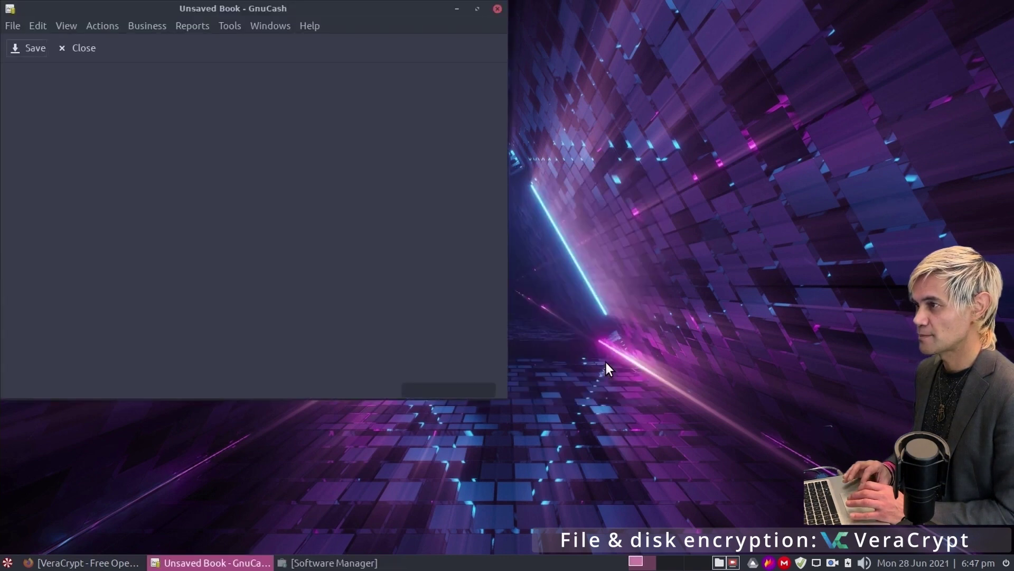
pyautogui.click(11, 21)
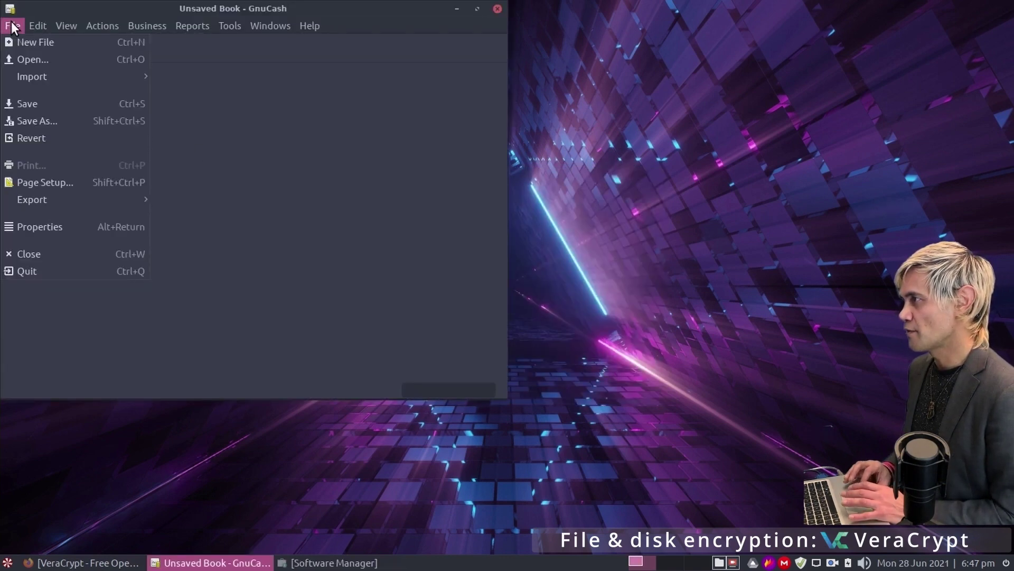
pyautogui.click(18, 39)
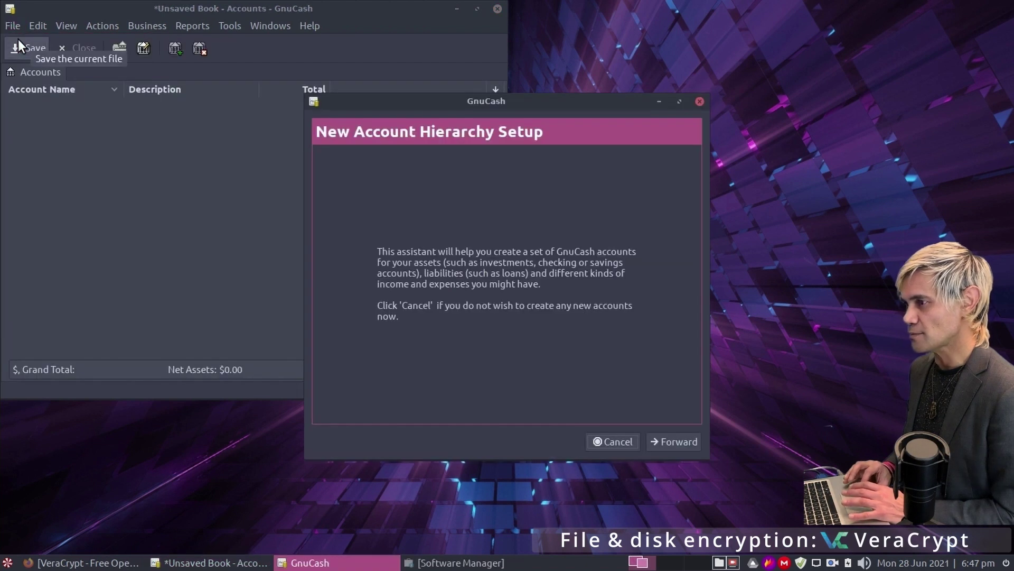
pyautogui.click(680, 442)
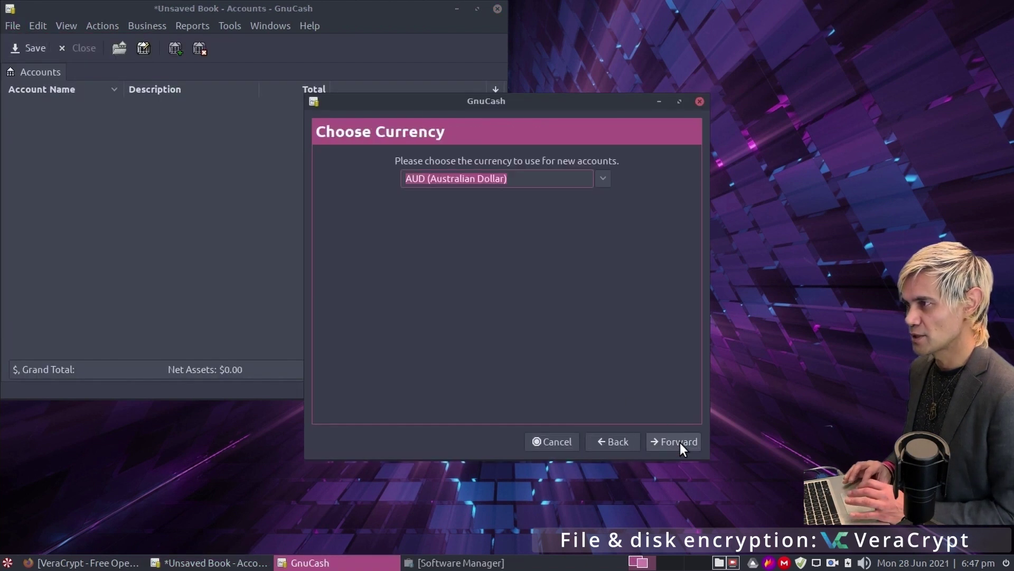
pyautogui.click(679, 442)
pyautogui.click(680, 442)
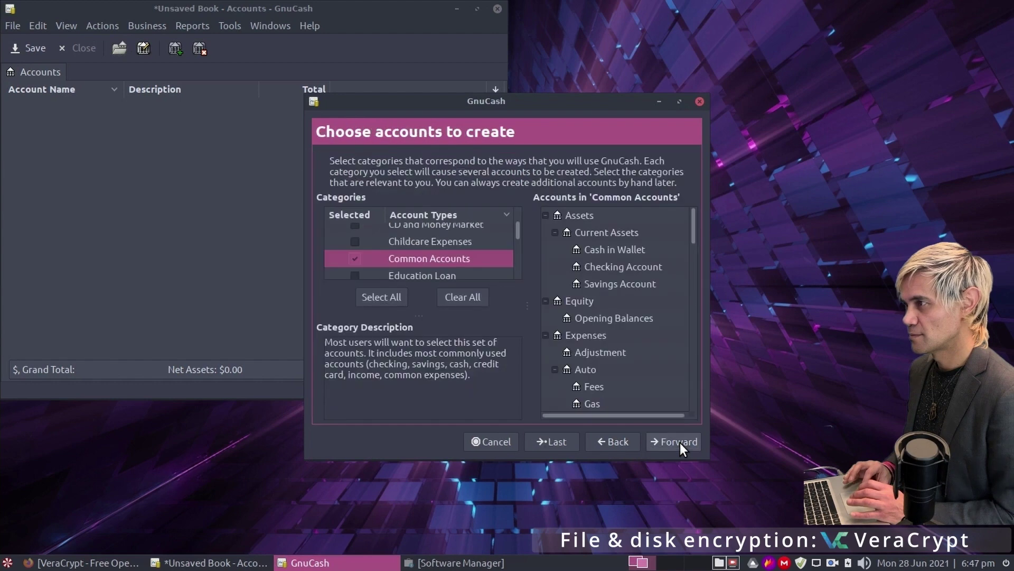
pyautogui.click(679, 442)
pyautogui.click(678, 442)
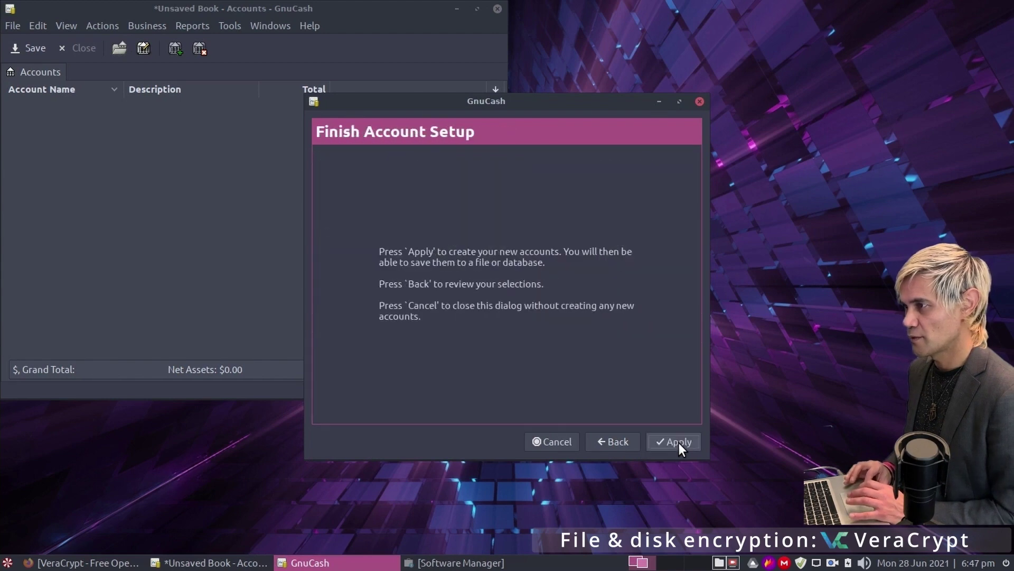
pyautogui.click(679, 442)
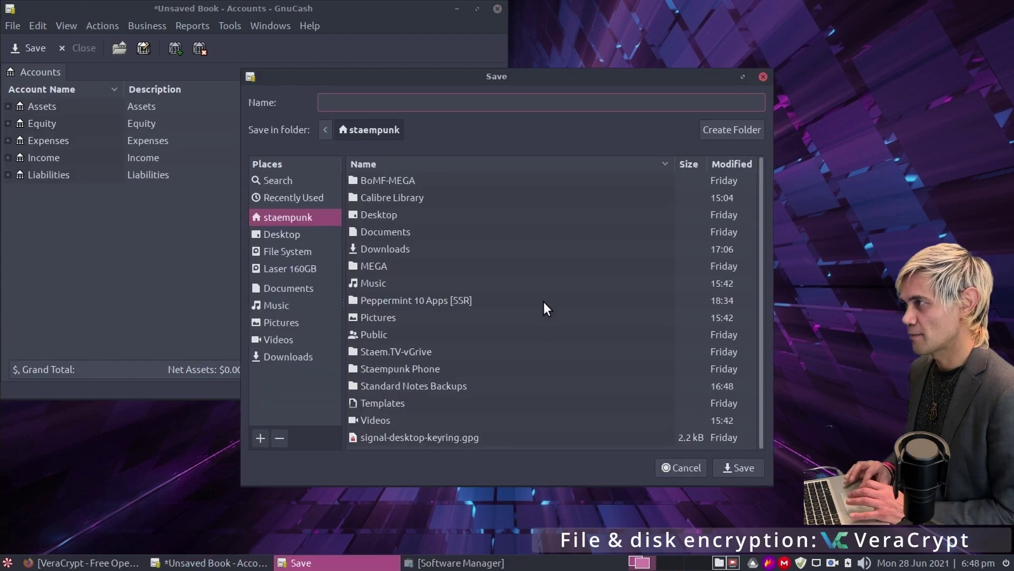
# - Save the book as C@$H-file in the BoMF-MEGA folder and close GnuCash
pyautogui.doubleClick(353, 178)
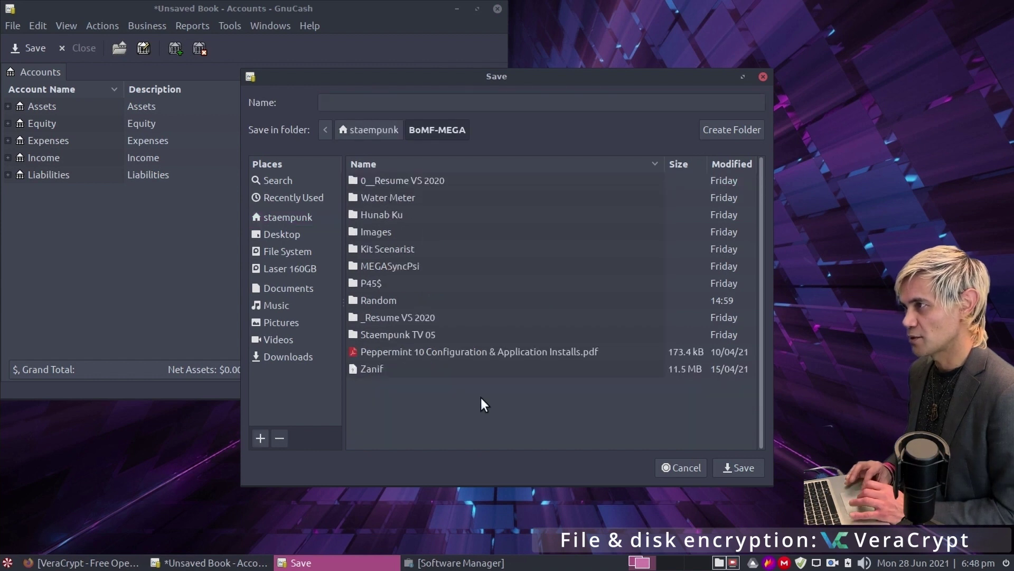
pyautogui.click(512, 110)
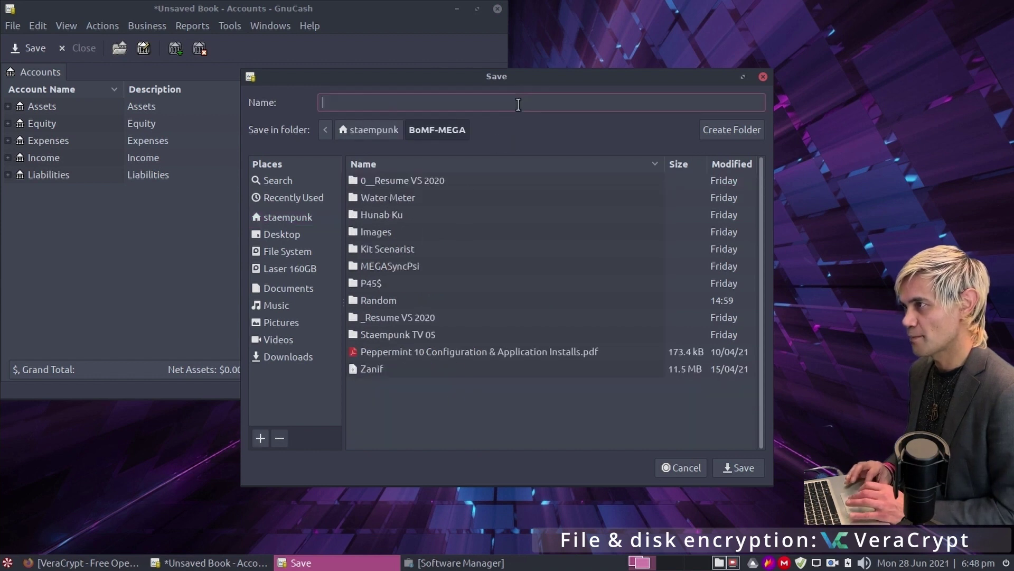
pyautogui.write('C@$H-file')
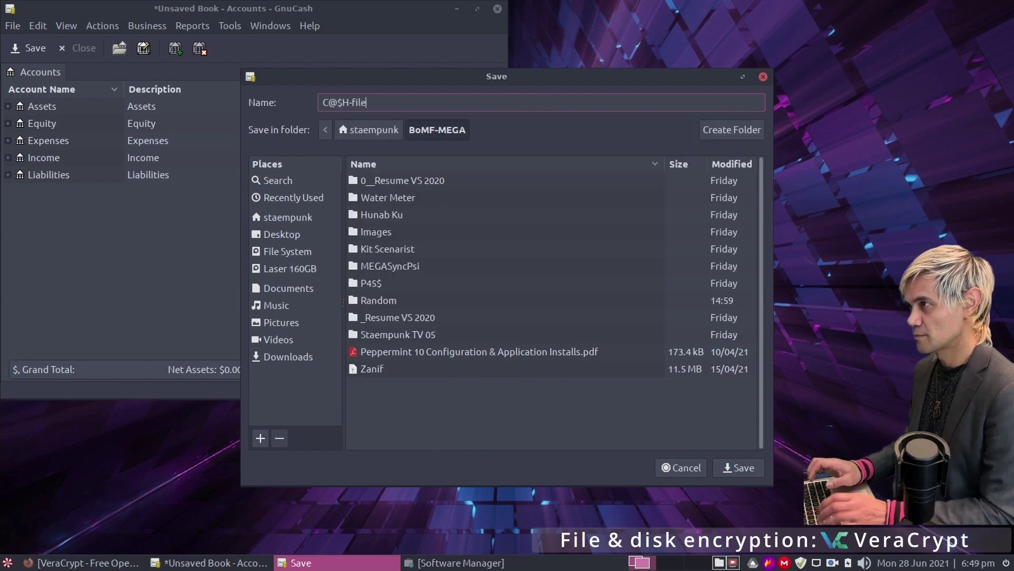
pyautogui.press('Return')
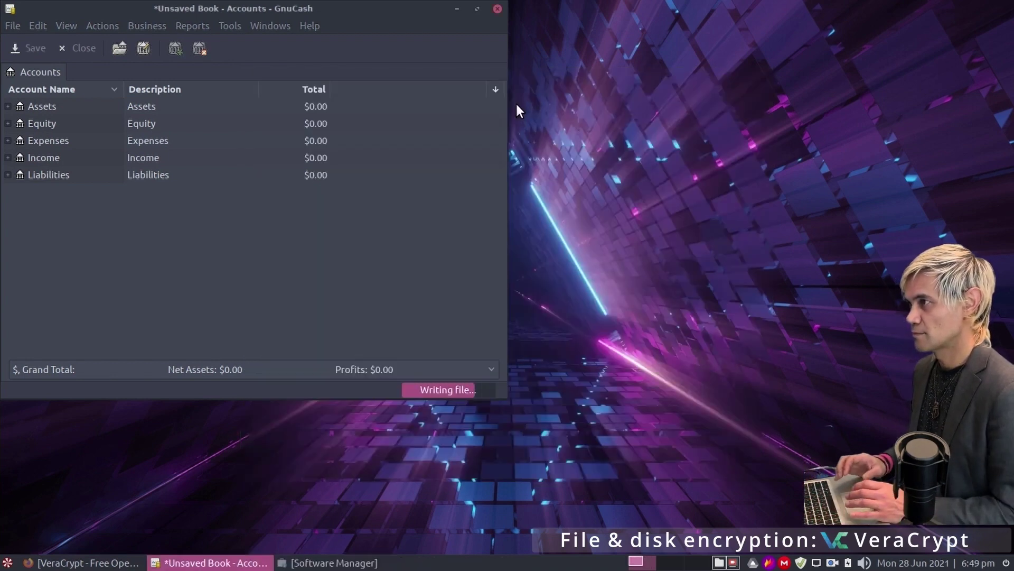
pyautogui.click(497, 7)
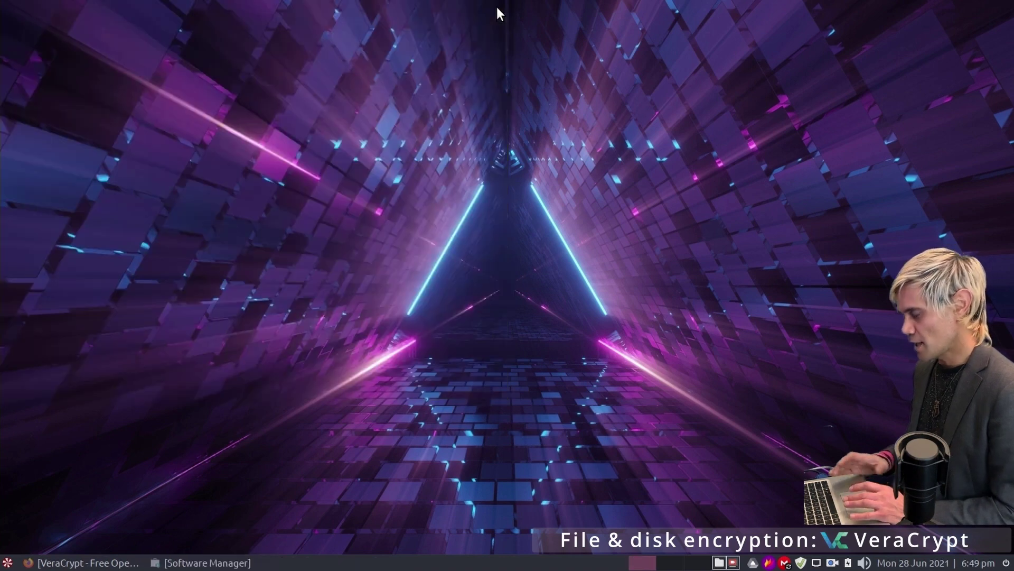
# - Launch VeraCrypt from Favorites and begin a standard encrypted file container volume
pyautogui.press('super')
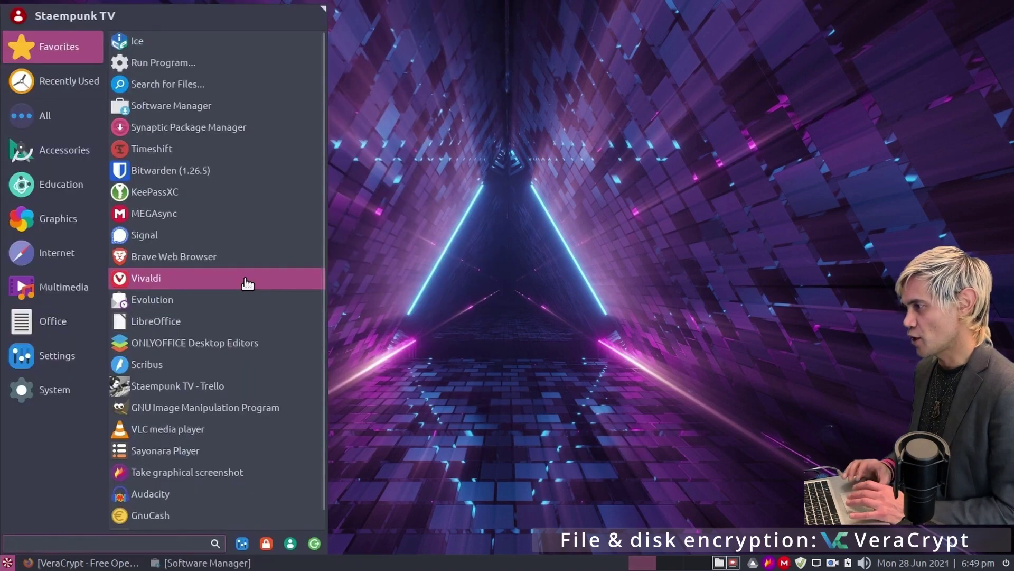
pyautogui.scroll(-1, 245, 282)
pyautogui.click(161, 520)
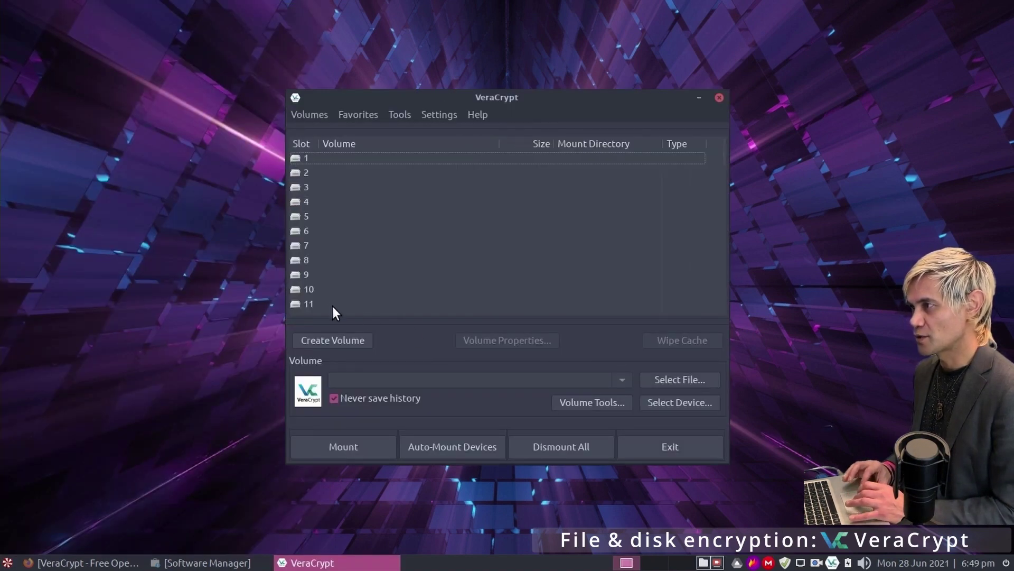
pyautogui.click(313, 303)
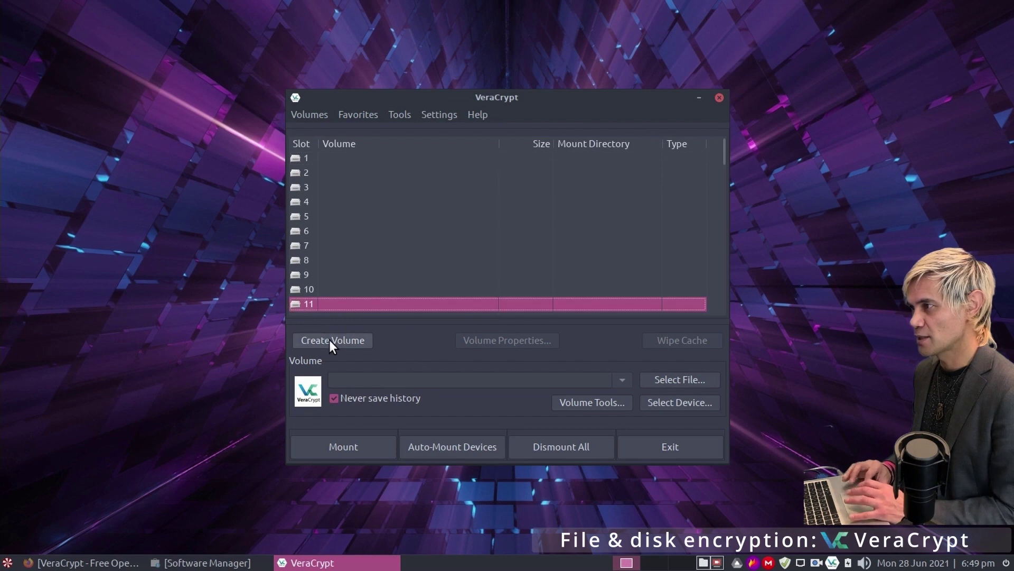
pyautogui.click(329, 340)
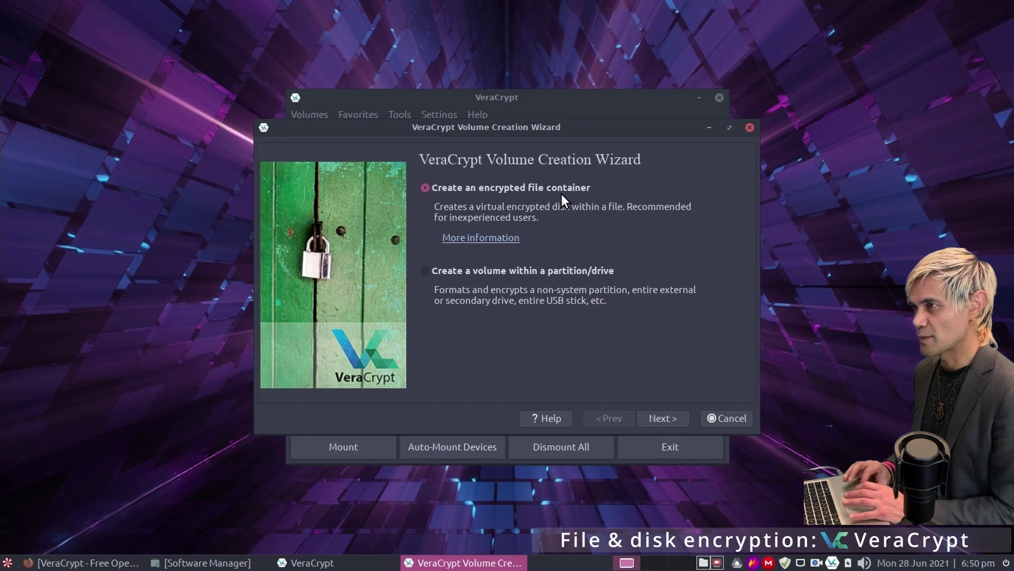
pyautogui.click(664, 420)
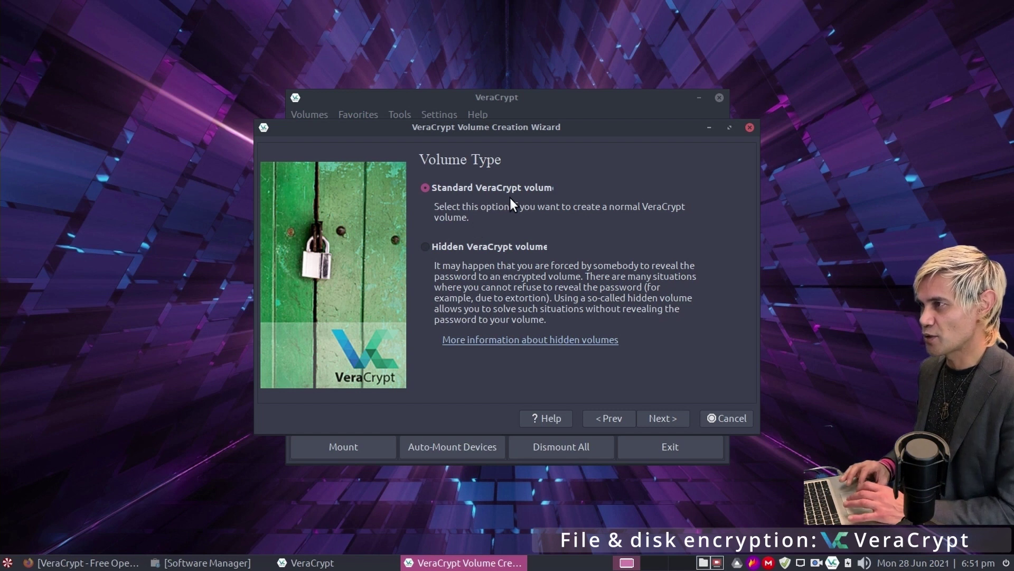
pyautogui.click(663, 416)
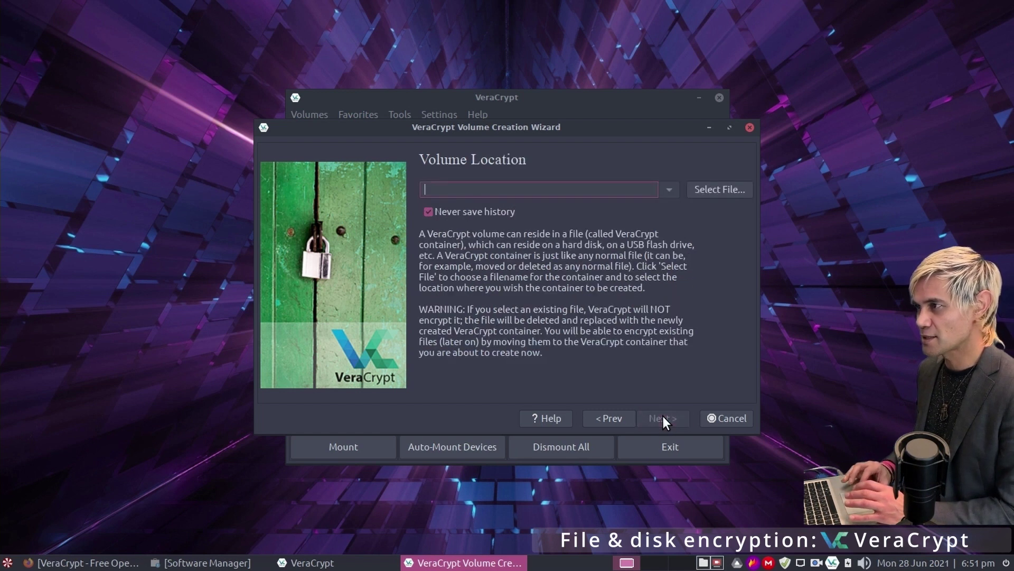
# - Make a new VERA folder in home and save the container file there as Encrypted
pyautogui.click(713, 192)
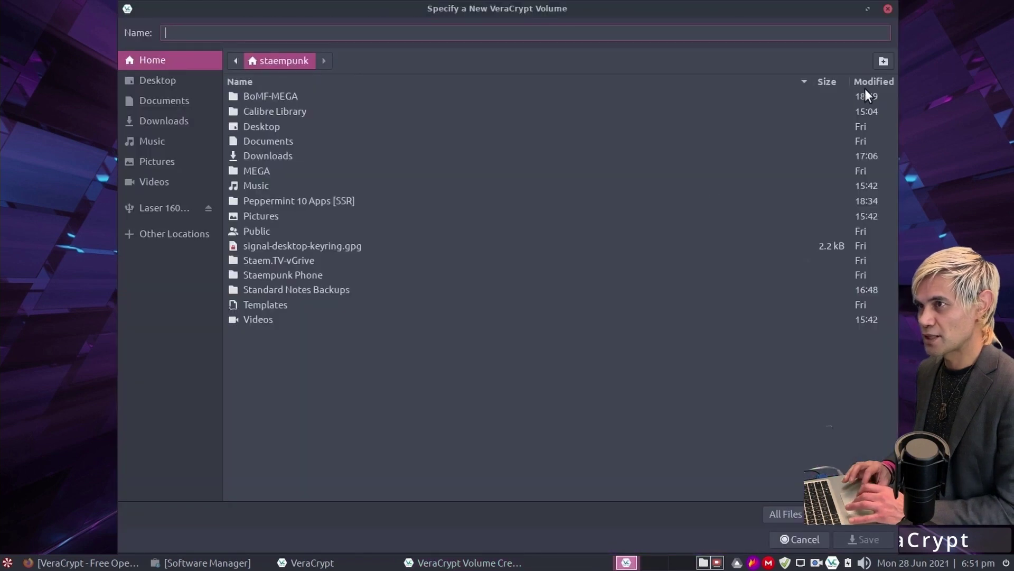
pyautogui.click(883, 61)
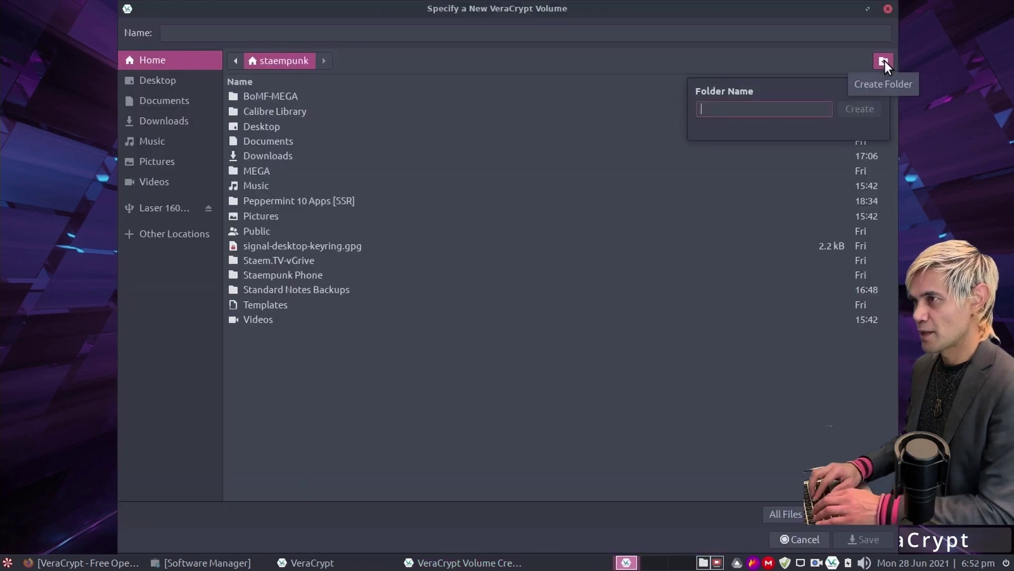
pyautogui.write('VERA')
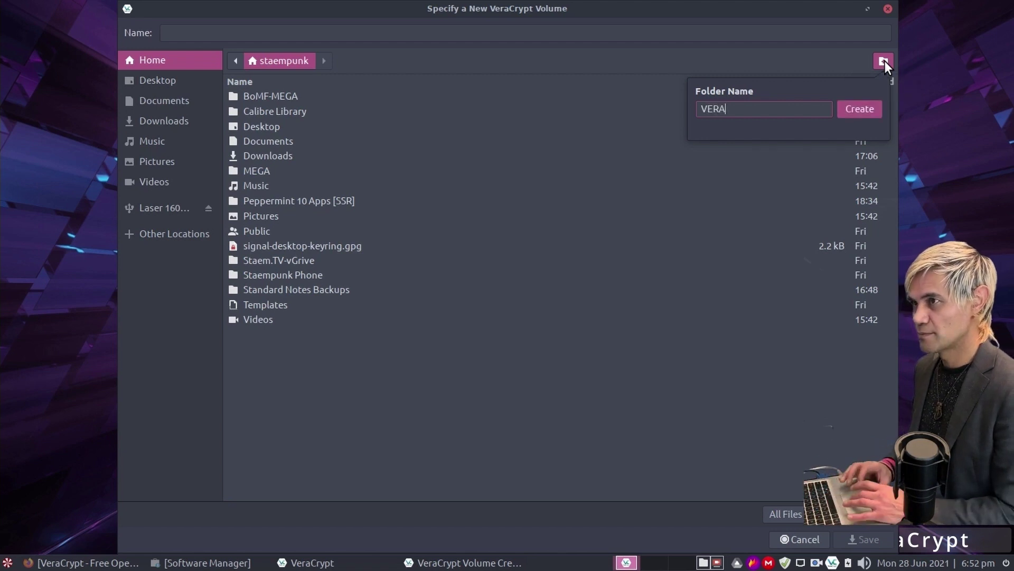
pyautogui.click(854, 108)
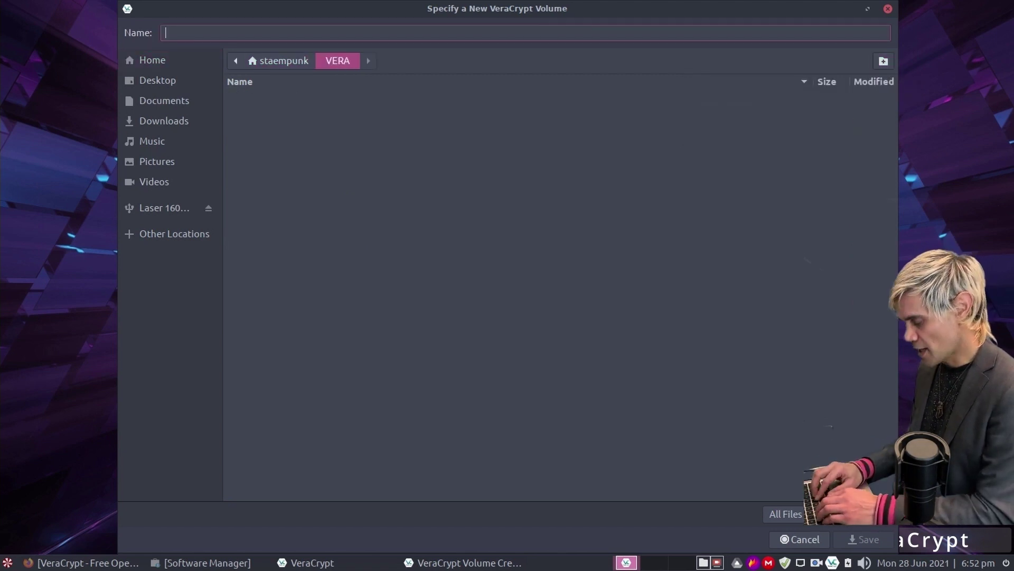
pyautogui.write('Encrypted')
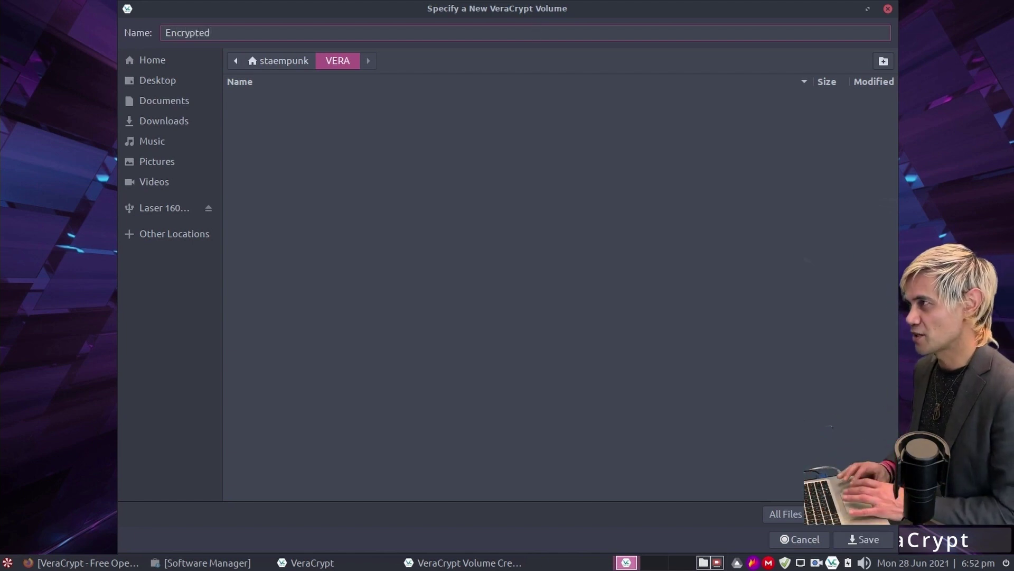
pyautogui.click(866, 540)
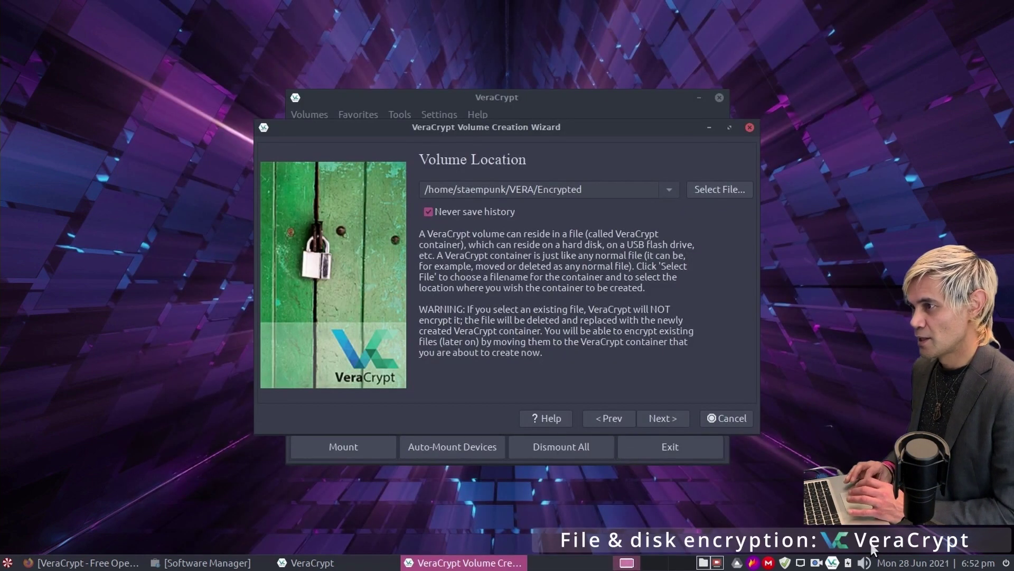
# - Advance past the location and AES/SHA-512 pages, then open the home folder with Super+E
pyautogui.click(665, 417)
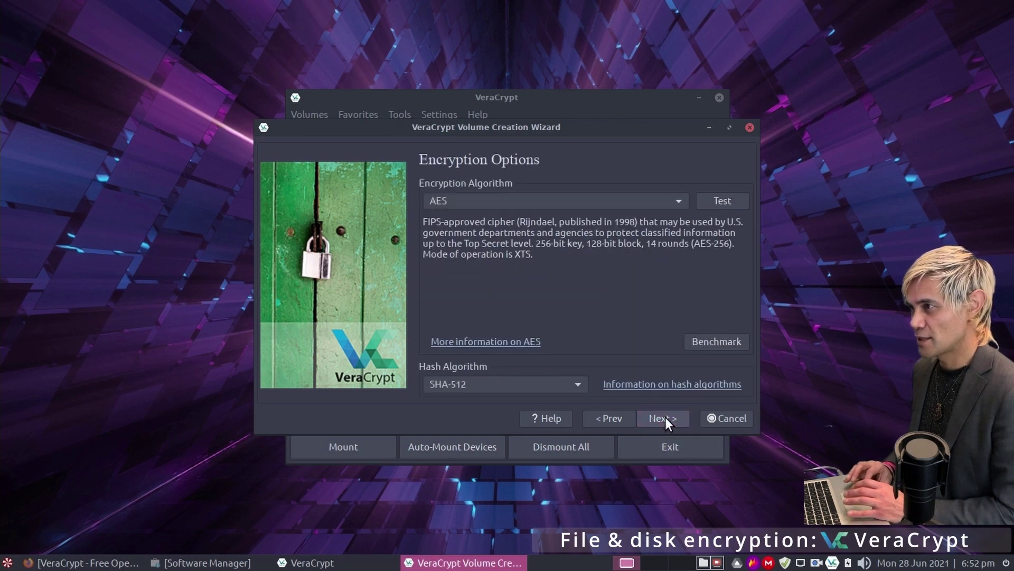
pyautogui.click(665, 417)
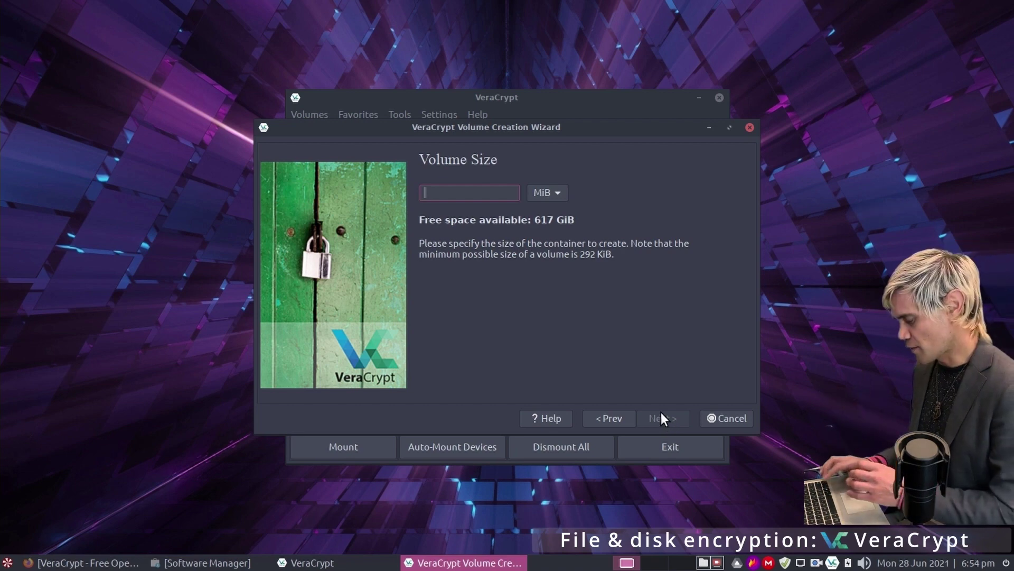
pyautogui.press('super+e')
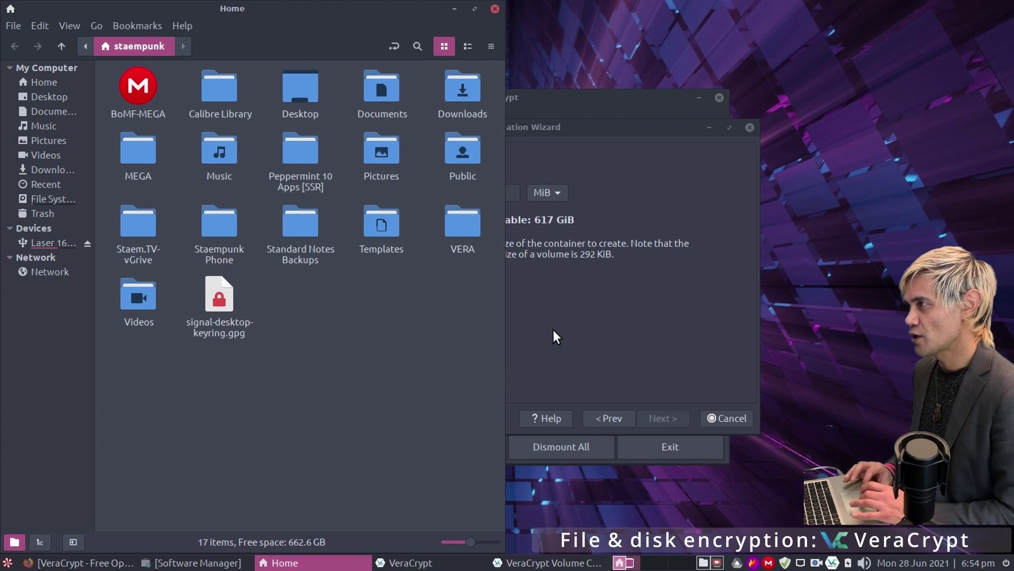
# - Open BoMF-MEGA, confirm in Properties that C@$H-file.gnucash is 3.4 kB, then return to the VeraCrypt wizard
pyautogui.doubleClick(138, 86)
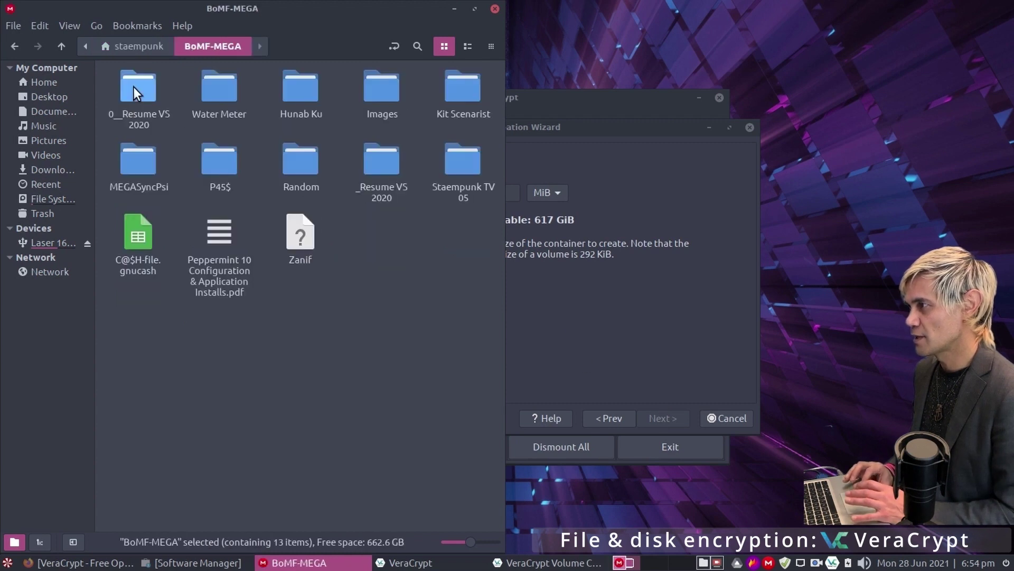
pyautogui.click(140, 239)
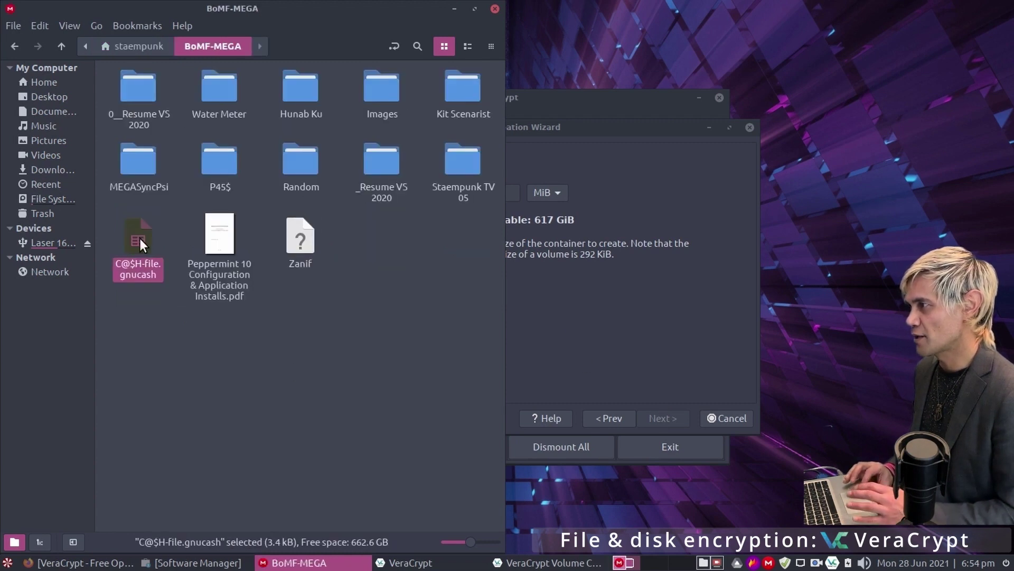
pyautogui.rightClick(140, 239)
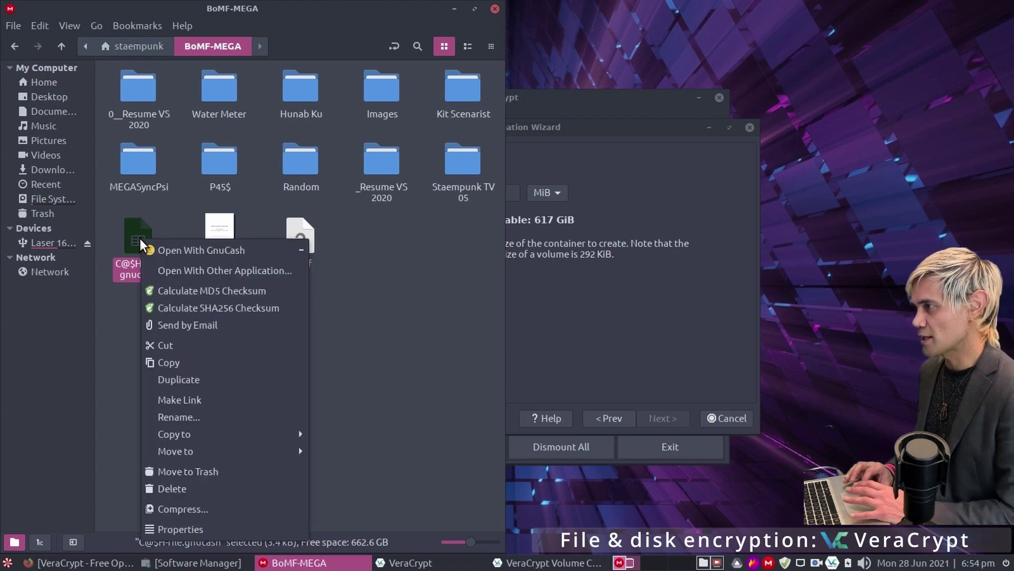
pyautogui.click(210, 525)
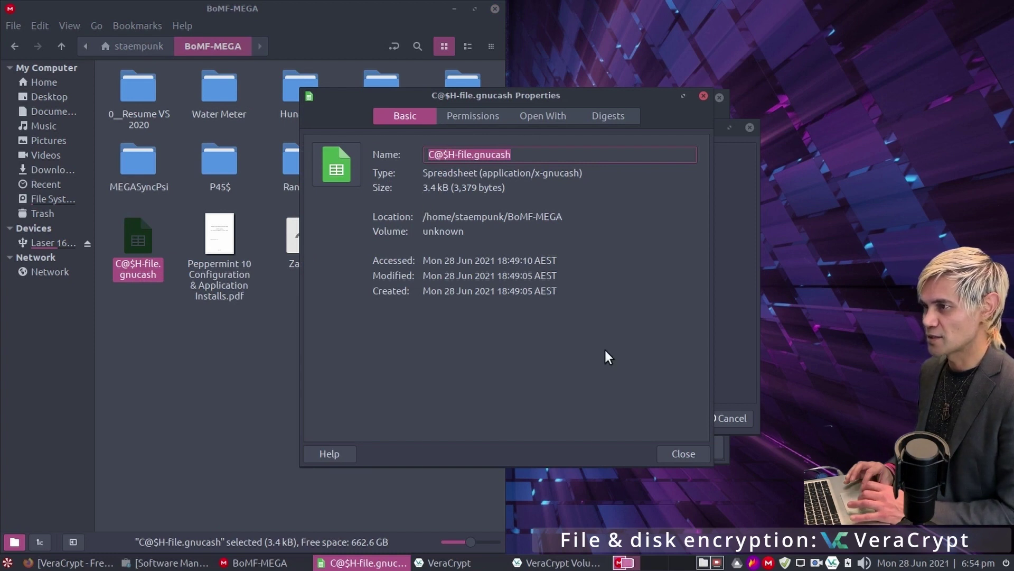
pyautogui.click(680, 458)
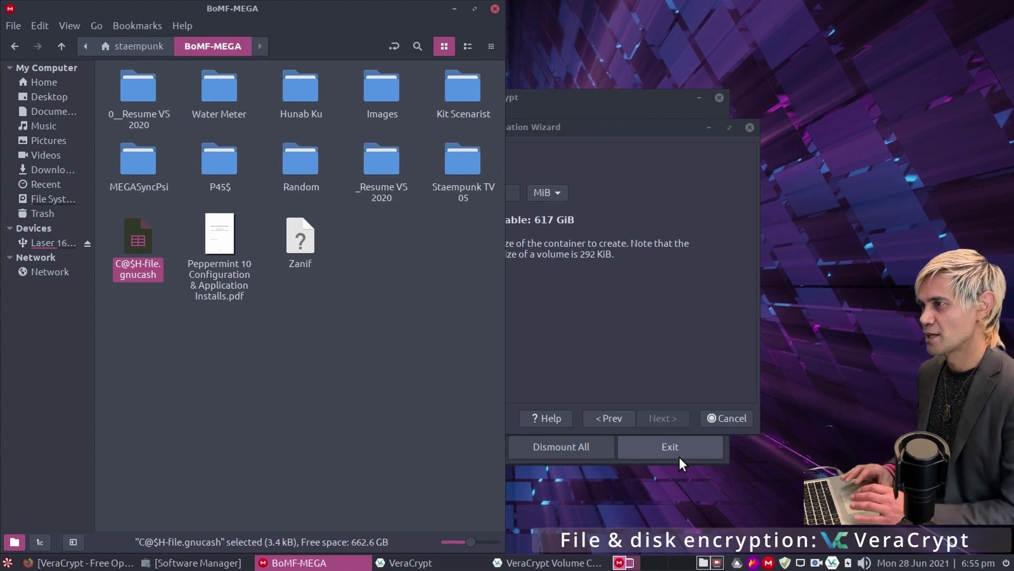
pyautogui.click(655, 130)
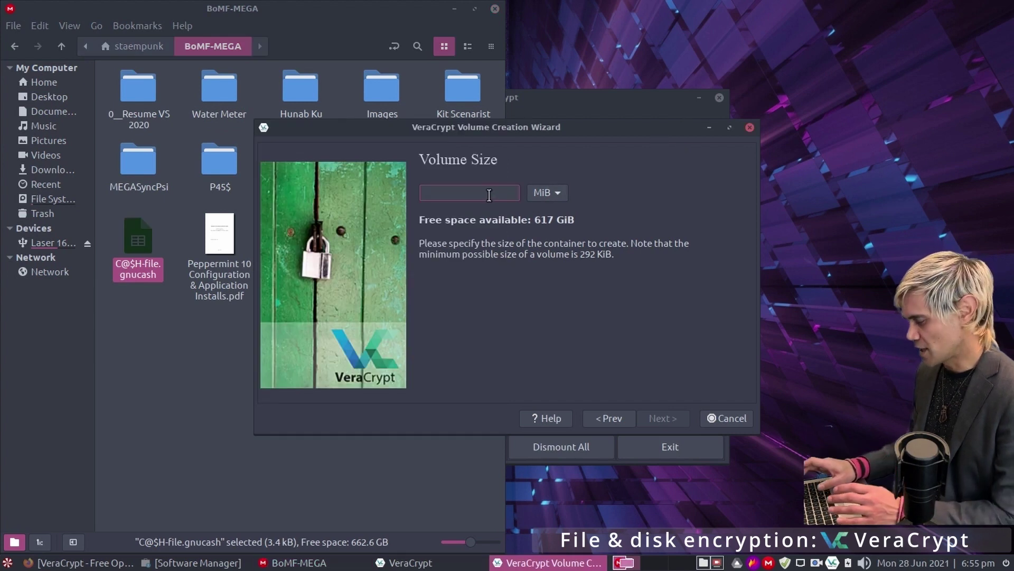
# - Set the volume size to 11 MiB, then enter and confirm the volume password
pyautogui.write('11')
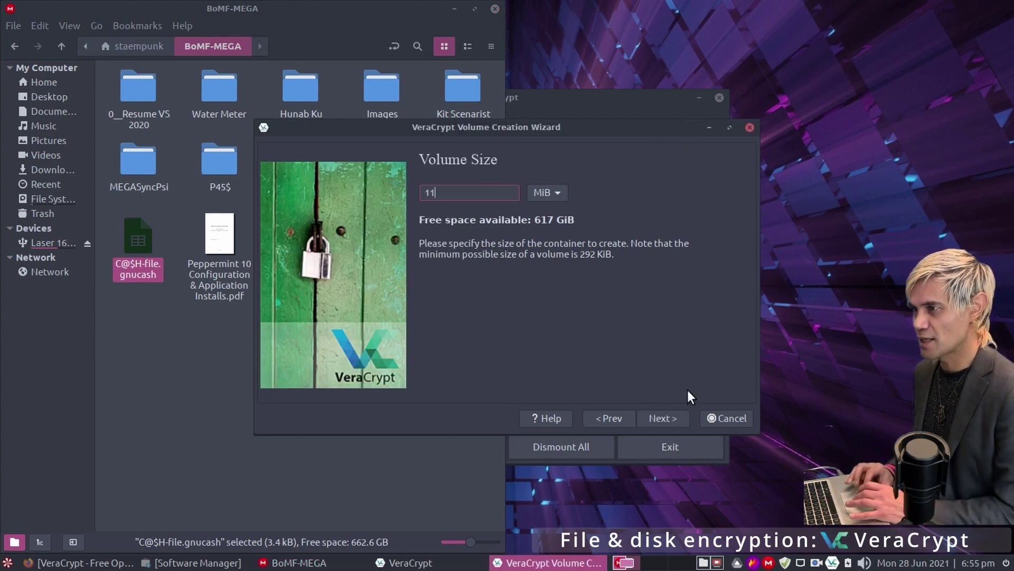
pyautogui.click(659, 418)
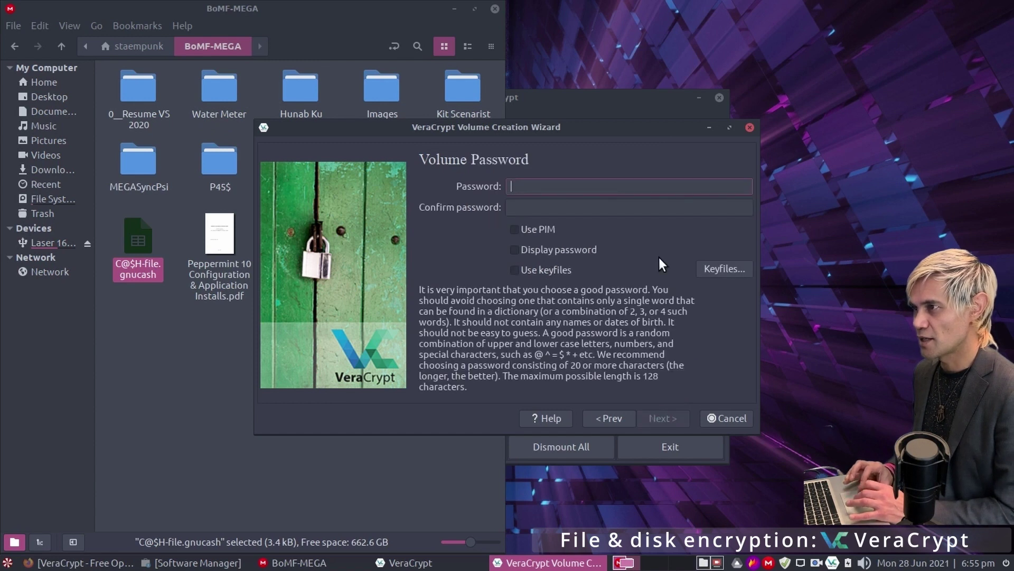
pyautogui.write('••••••••••••••')
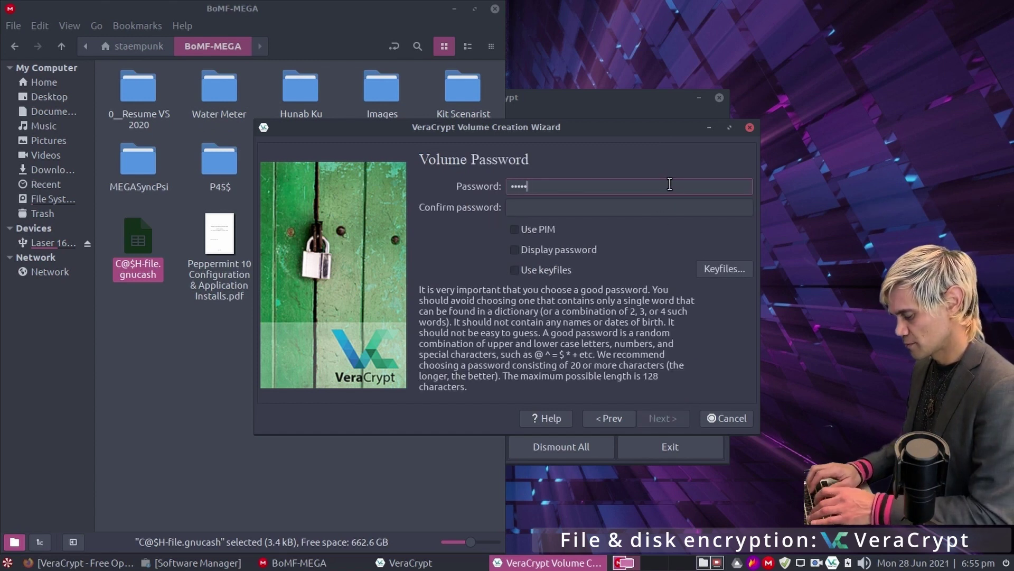
pyautogui.write('••••••')
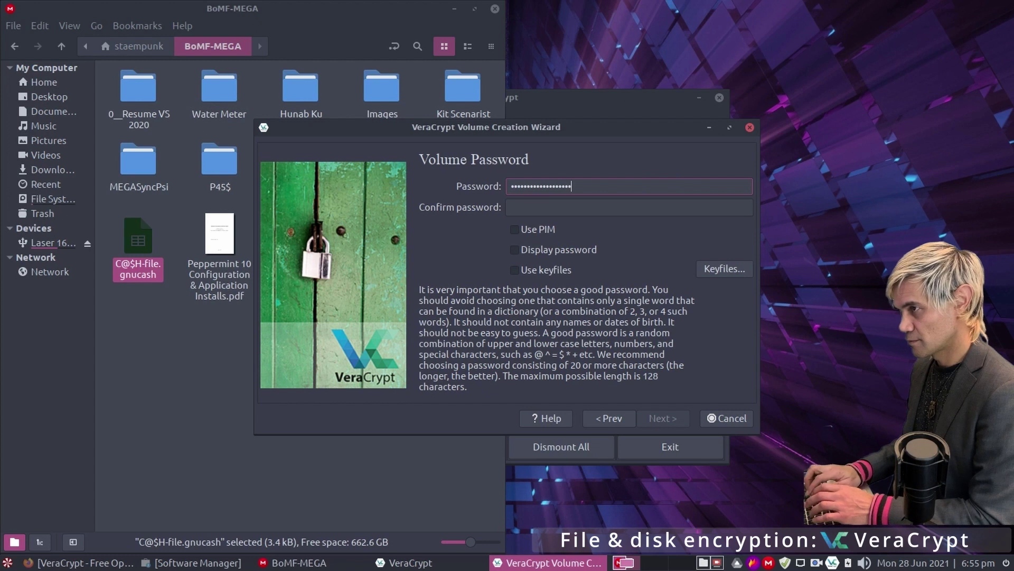
pyautogui.write('•••')
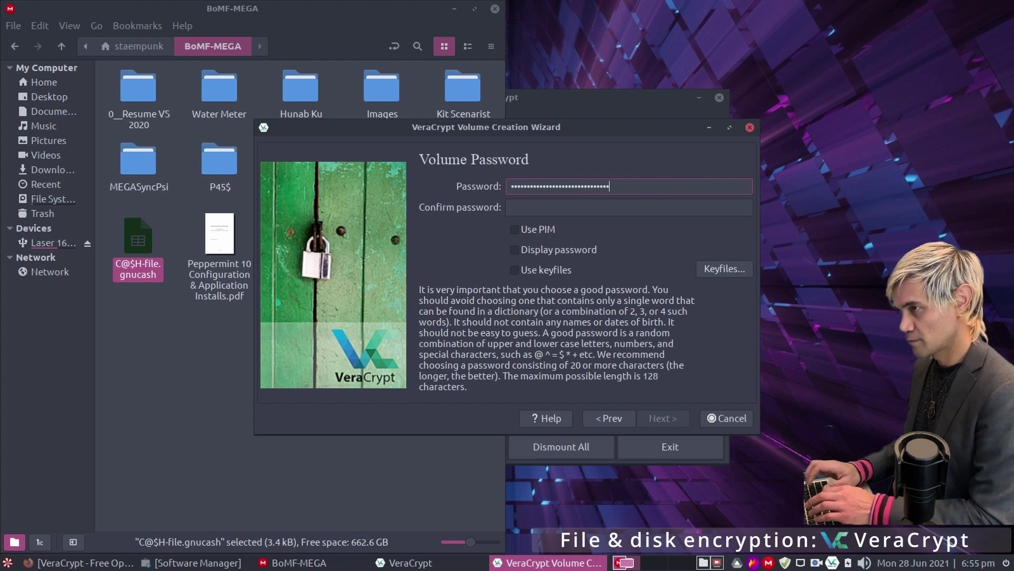
pyautogui.press('Tab')
pyautogui.write('•••••••')
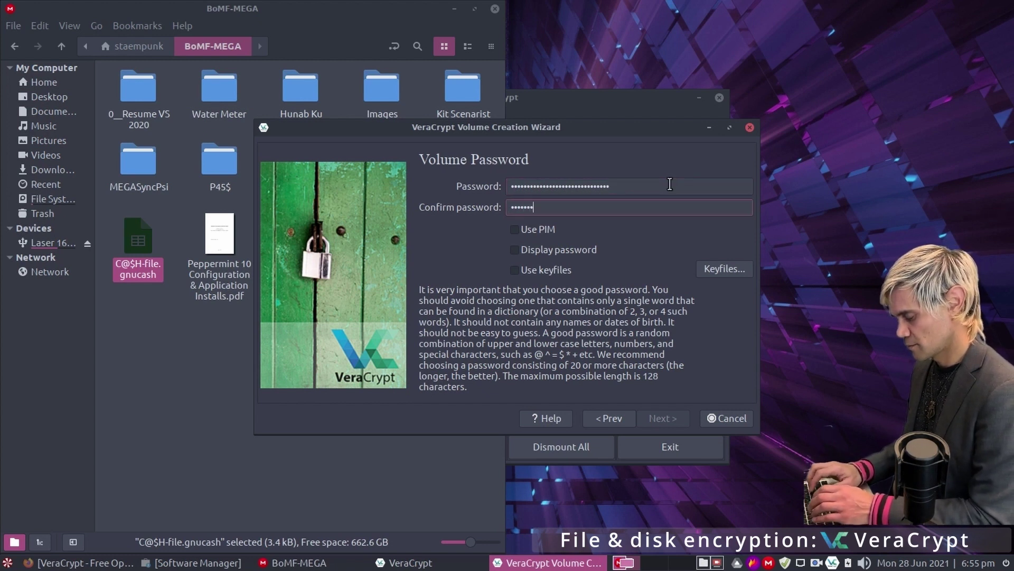
pyautogui.write('•••••••••')
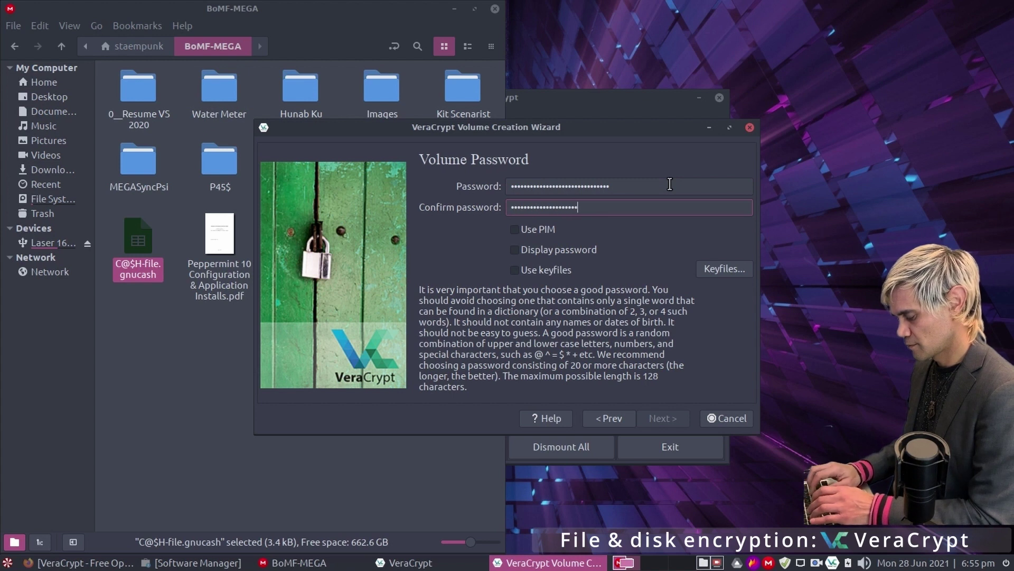
pyautogui.write('••')
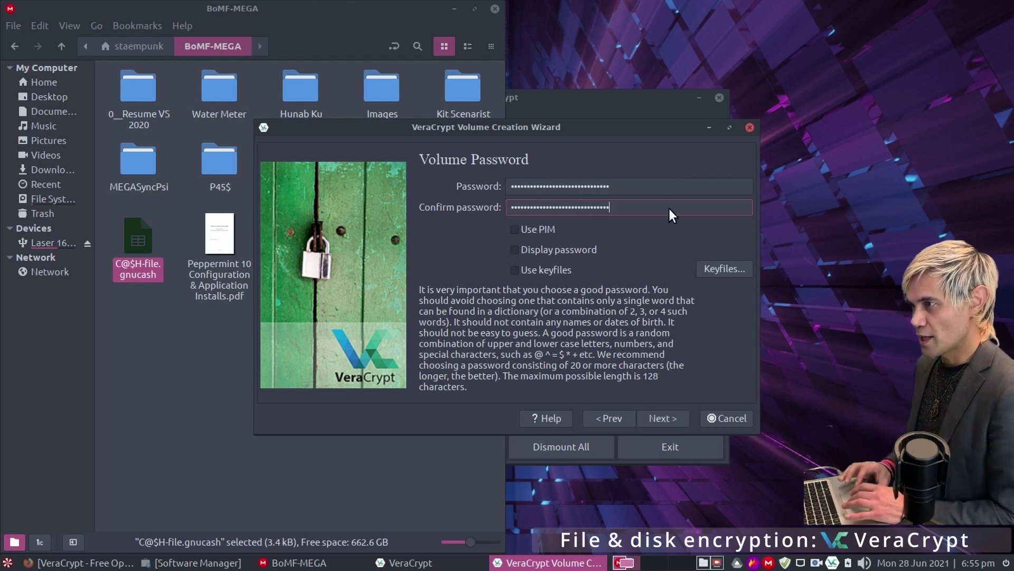
pyautogui.click(664, 423)
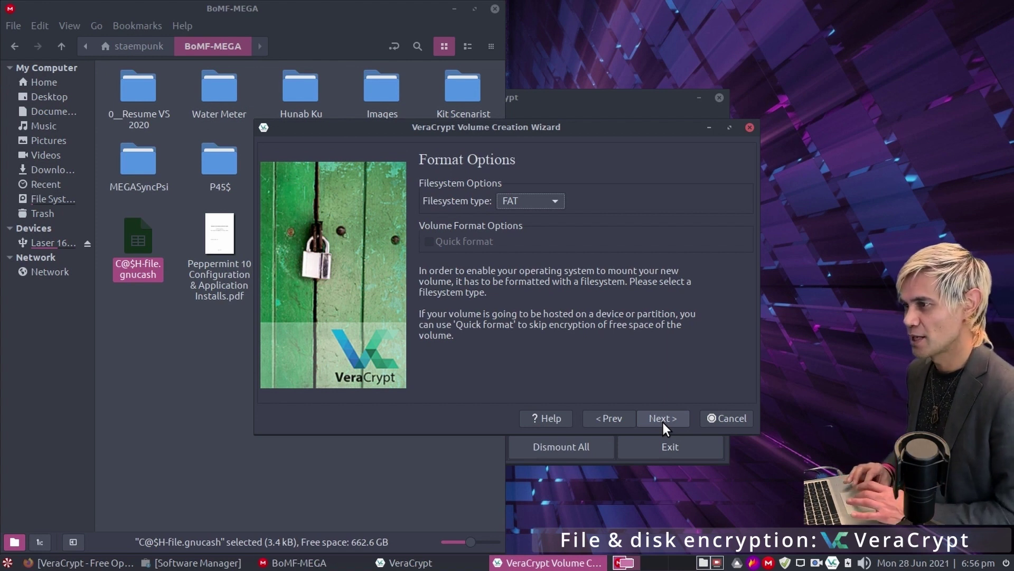
# - Keep the FAT filesystem, format the volume, and acknowledge the volume-created message
pyautogui.click(662, 417)
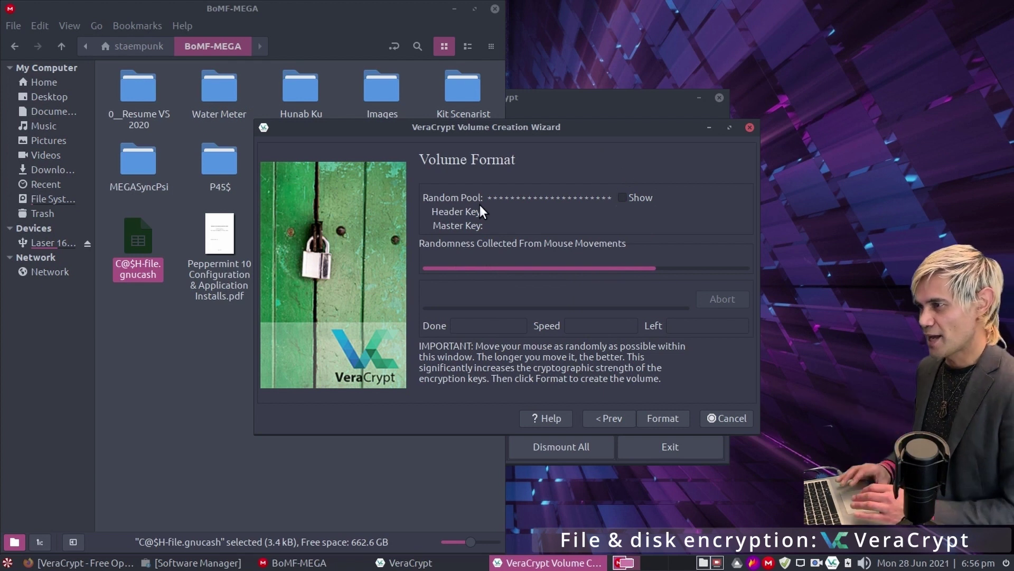
pyautogui.click(655, 420)
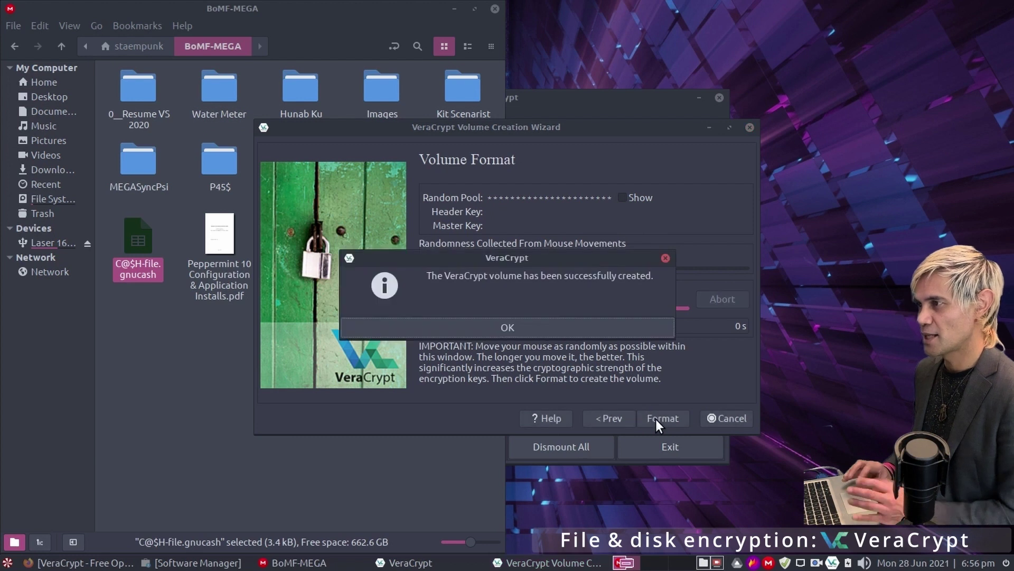
pyautogui.click(570, 327)
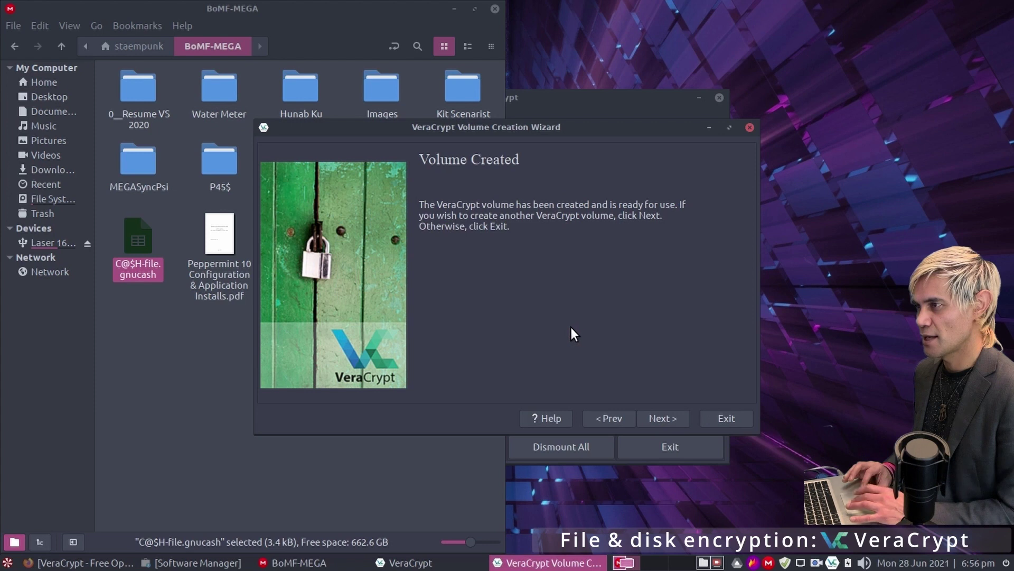
# - Exit the wizard, check in a second Nemo window that the Encrypted container sits in VERA, and return to VeraCrypt
pyautogui.click(736, 418)
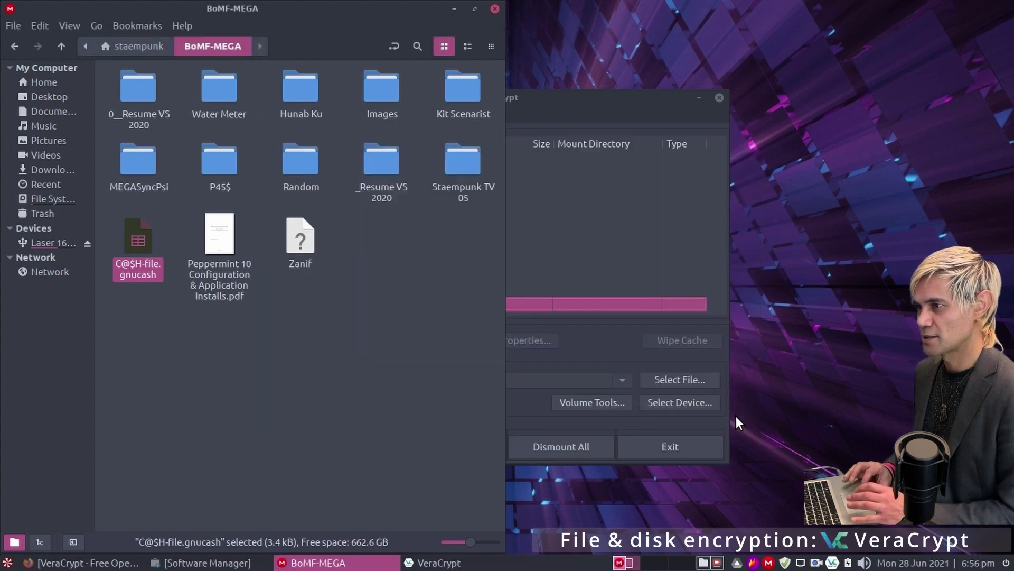
pyautogui.click(439, 406)
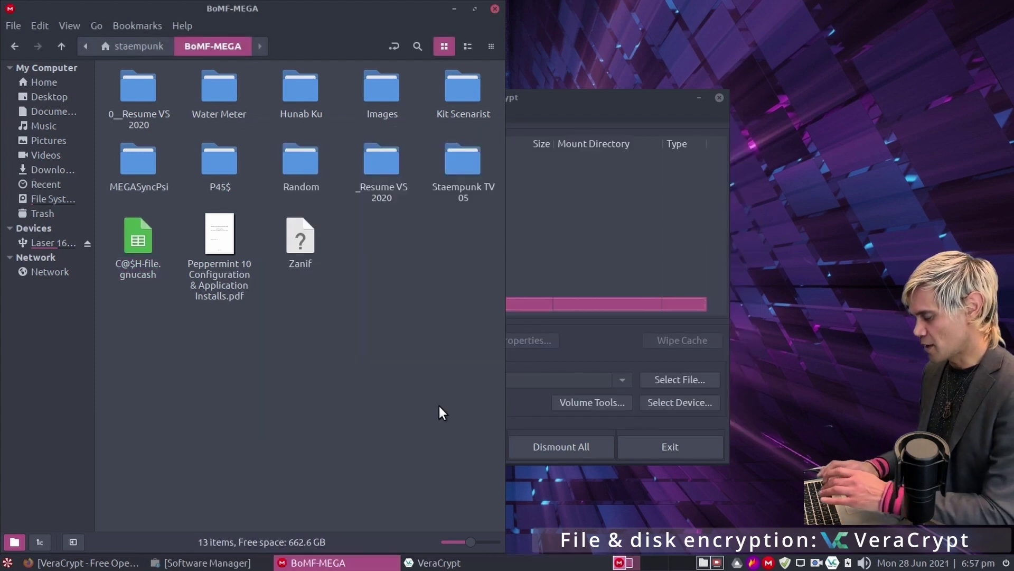
pyautogui.press('super+e')
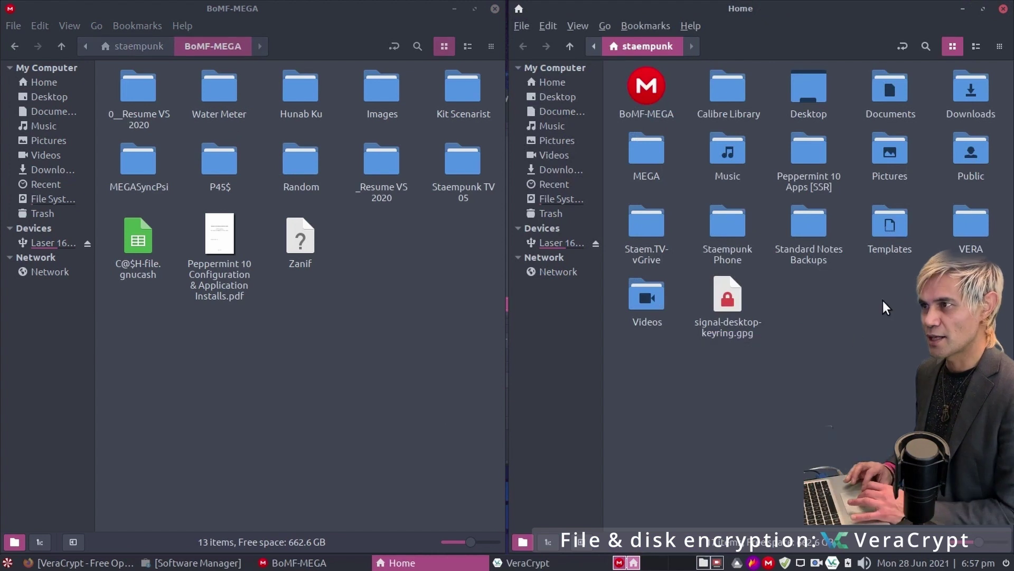
pyautogui.doubleClick(972, 224)
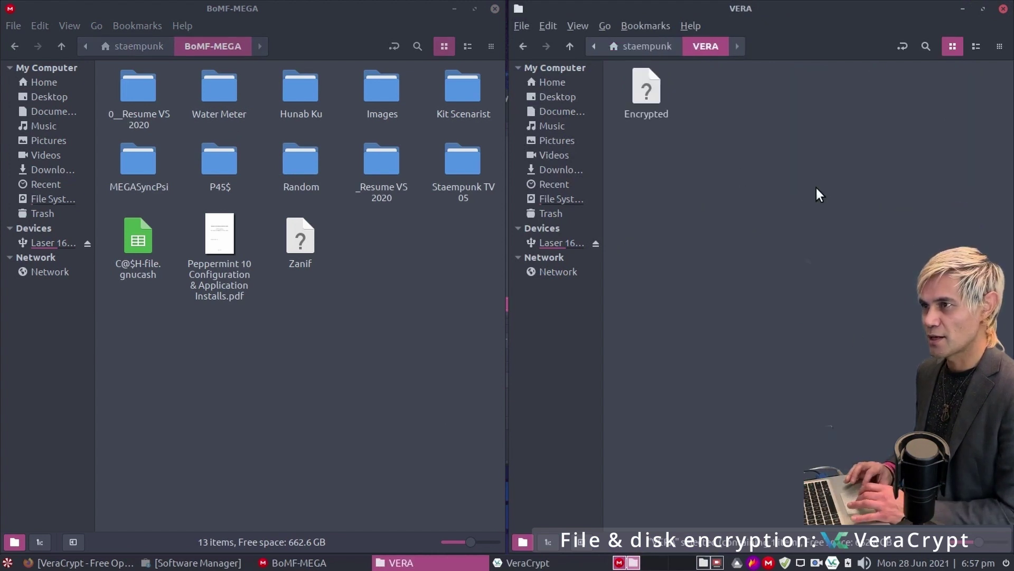
pyautogui.click(648, 90)
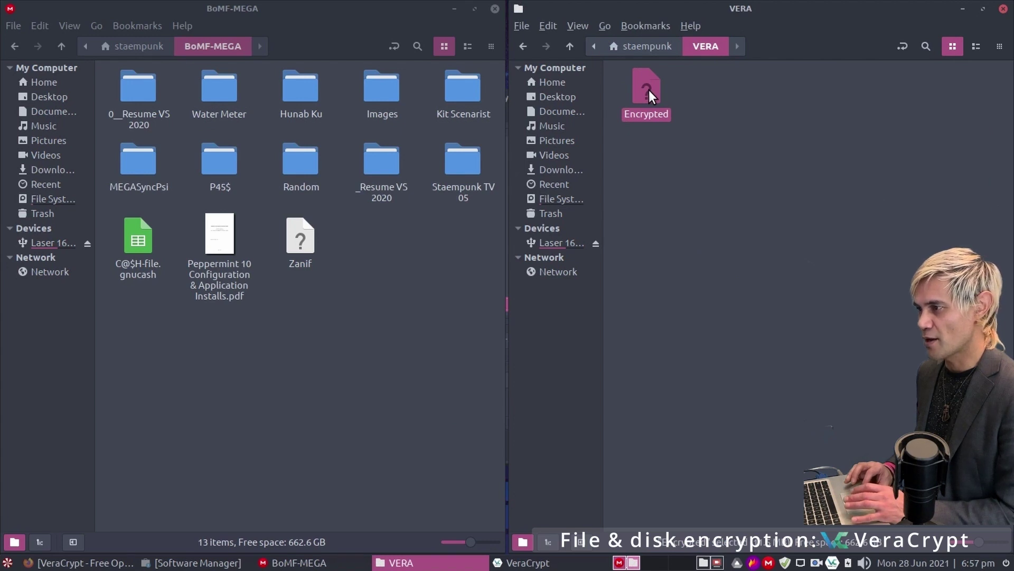
pyautogui.click(525, 563)
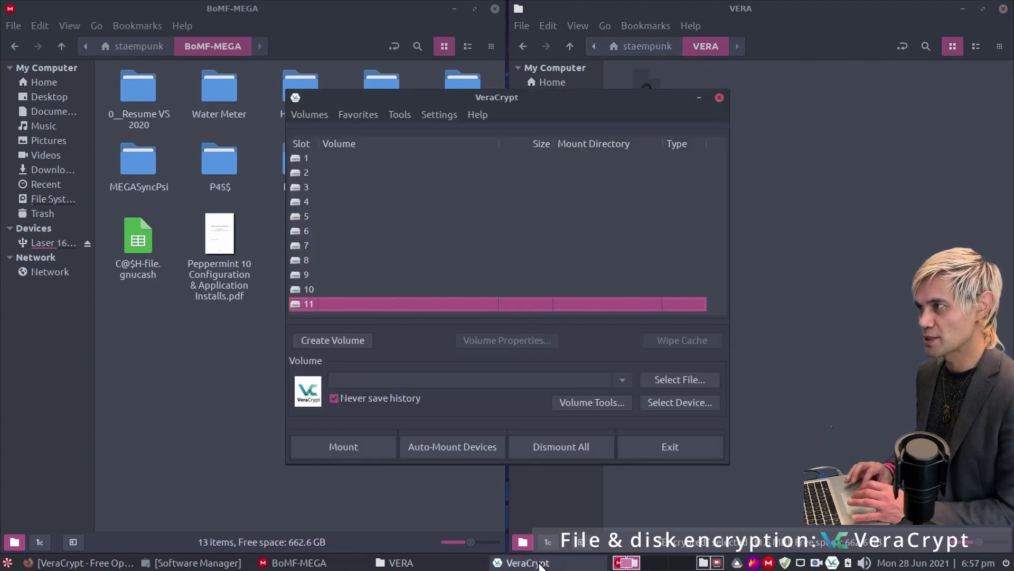
# - Select the Encrypted container in the VERA folder as the volume file and start mounting
pyautogui.click(673, 379)
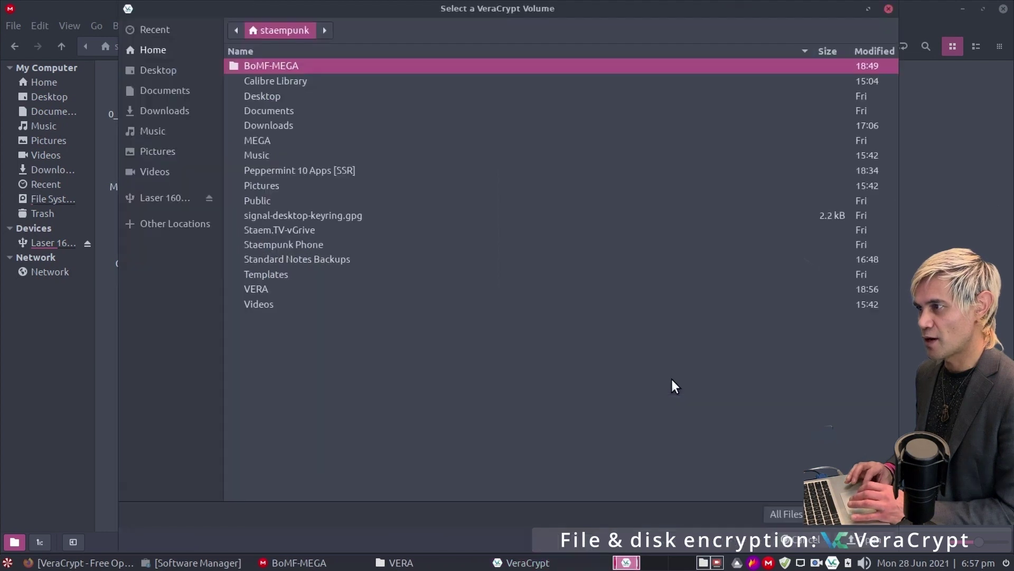
pyautogui.doubleClick(233, 287)
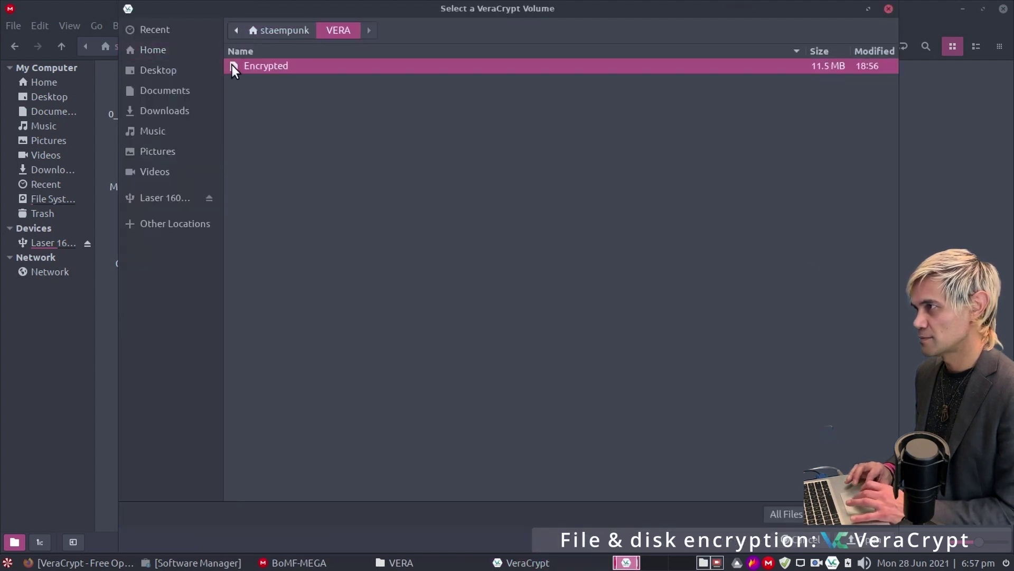
pyautogui.doubleClick(232, 66)
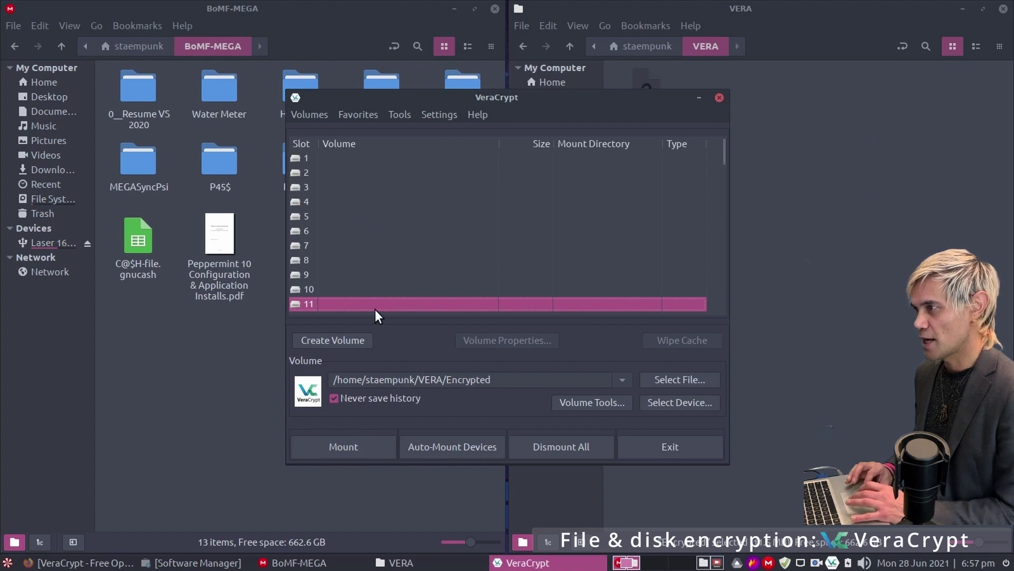
pyautogui.click(339, 451)
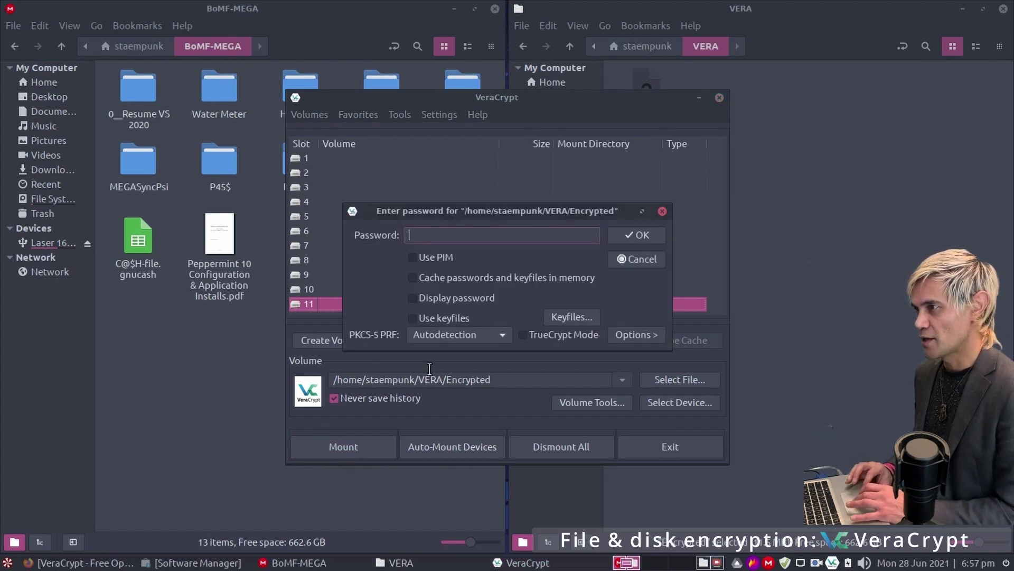
# - Enter the volume password and the administrator password to mount it in slot 11
pyautogui.write('••••••••••••••')
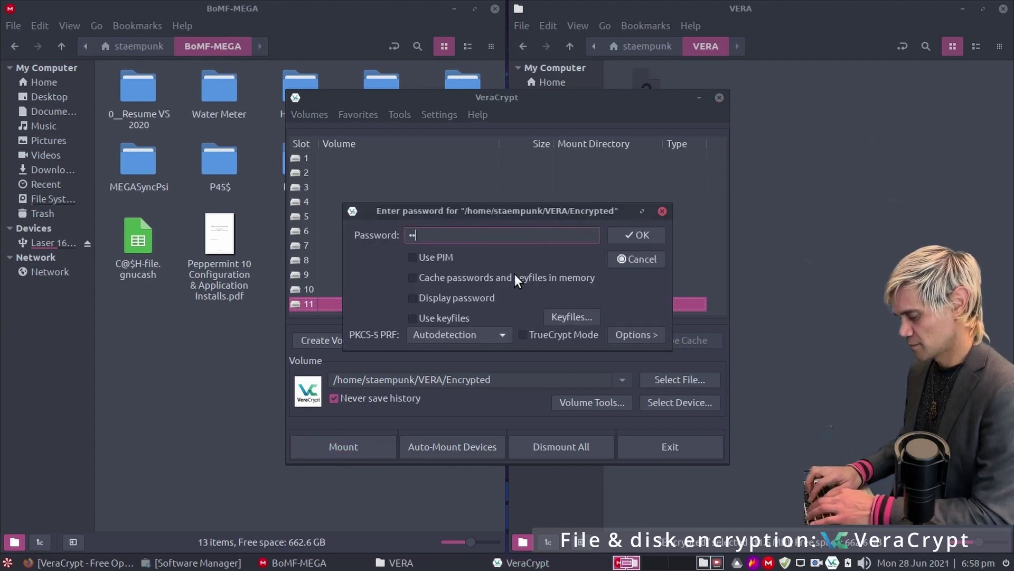
pyautogui.write('•••••••')
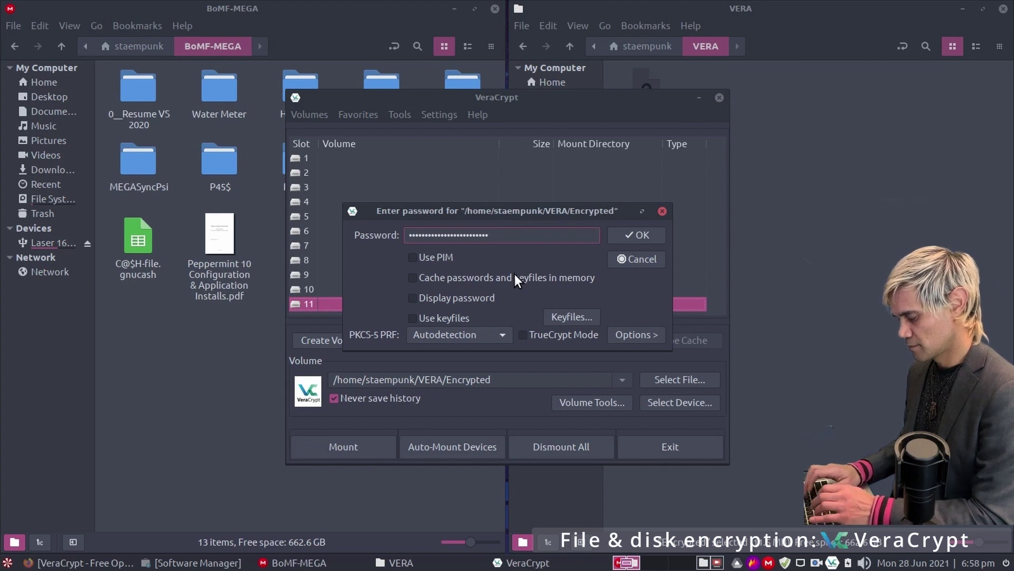
pyautogui.press('Return')
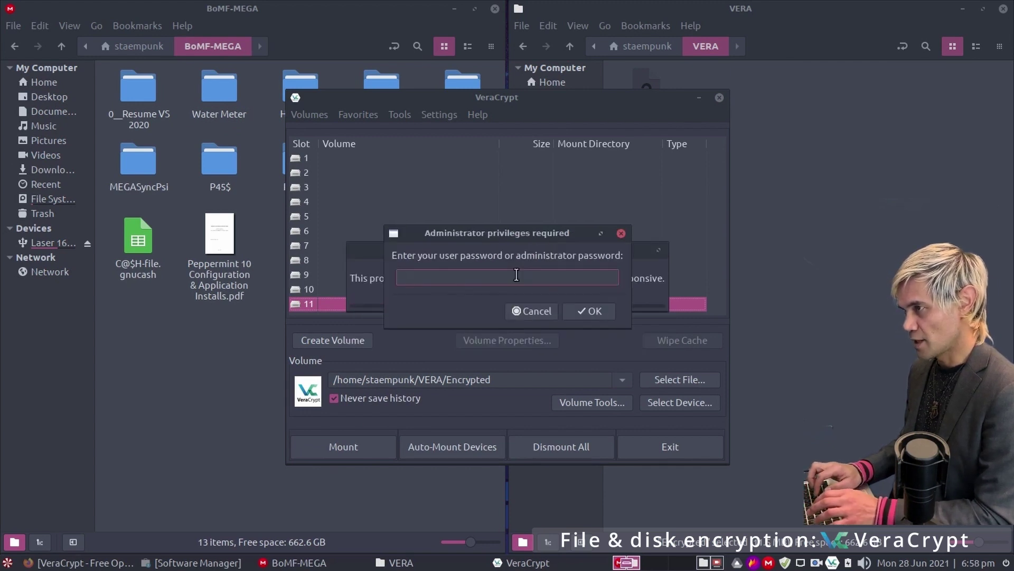
pyautogui.write('•')
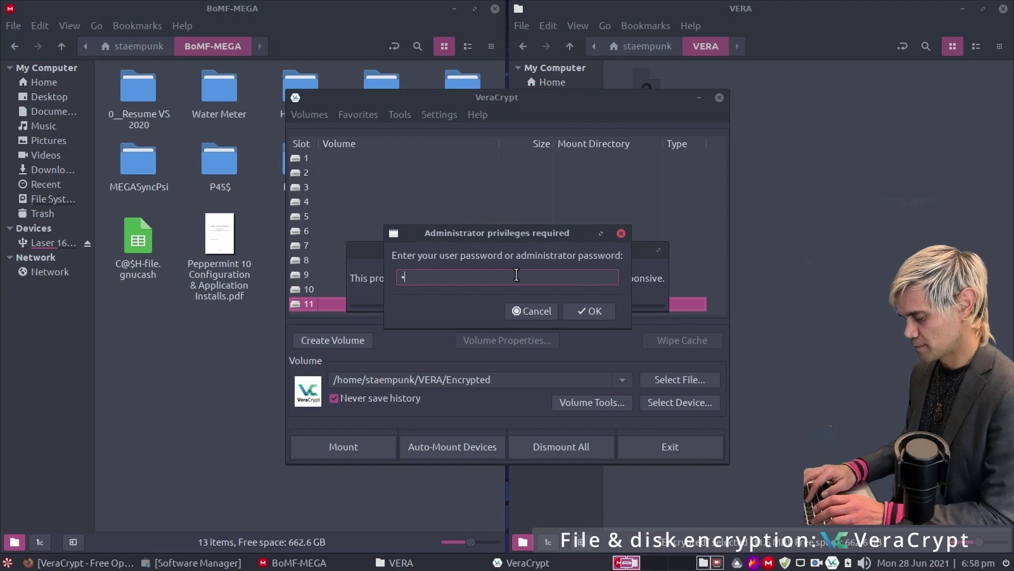
pyautogui.write('•••••••')
pyautogui.press('Return')
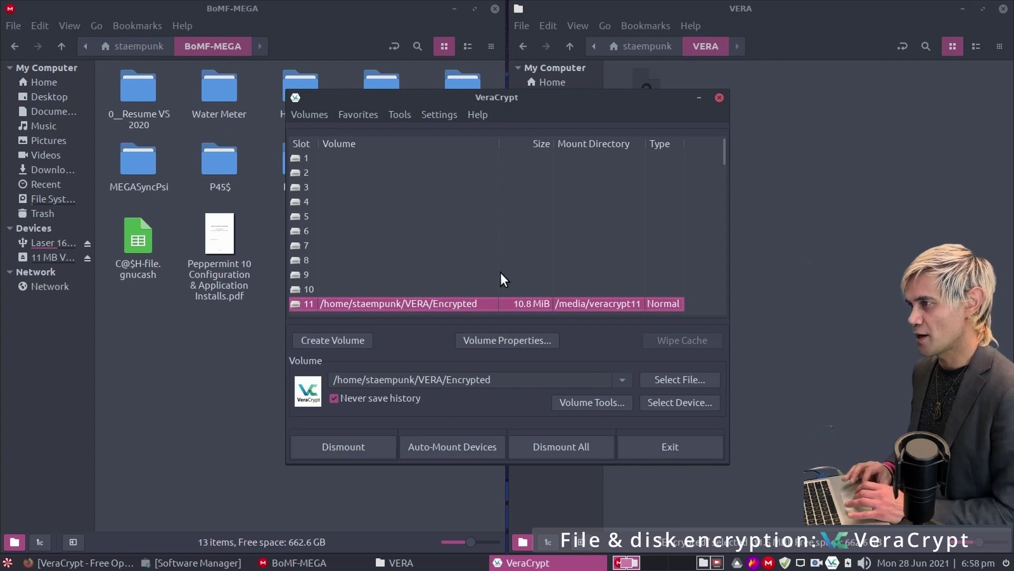
# - Open the mounted slot 11 volume and copy C@$H-file.gnucash into it from BoMF-MEGA
pyautogui.doubleClick(426, 309)
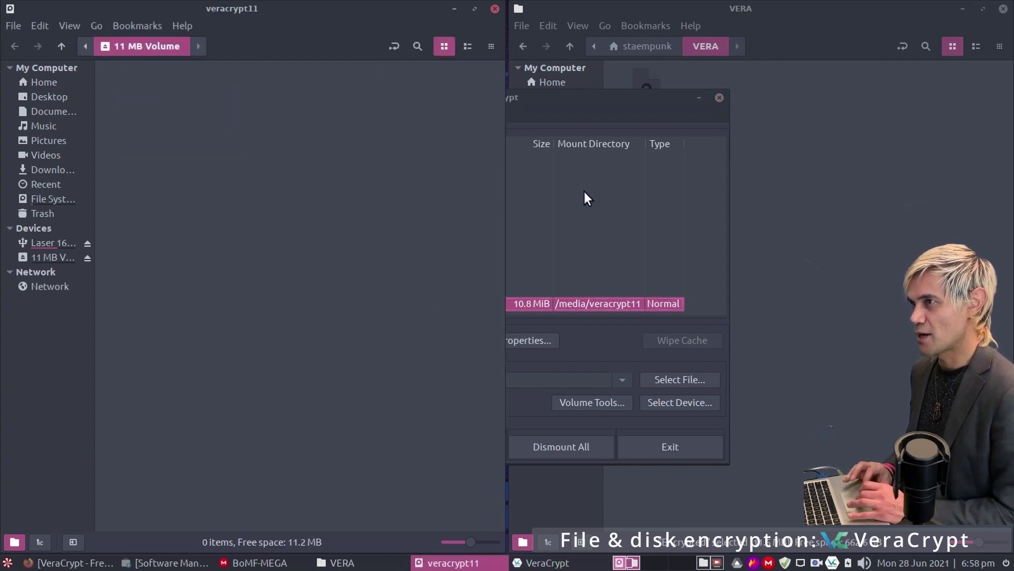
pyautogui.click(873, 205)
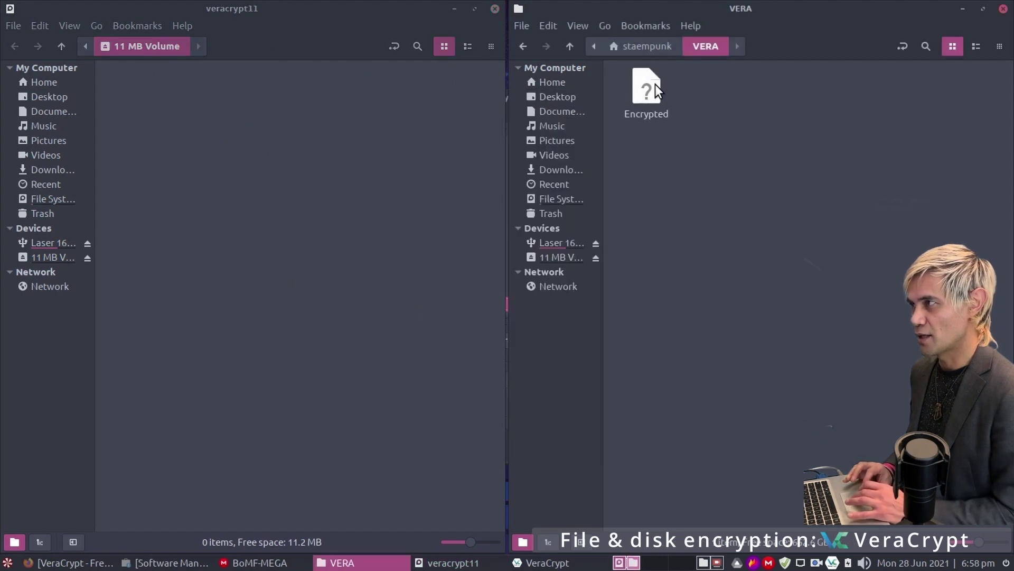
pyautogui.moveTo(353, 7); pyautogui.dragTo(1013, 271)
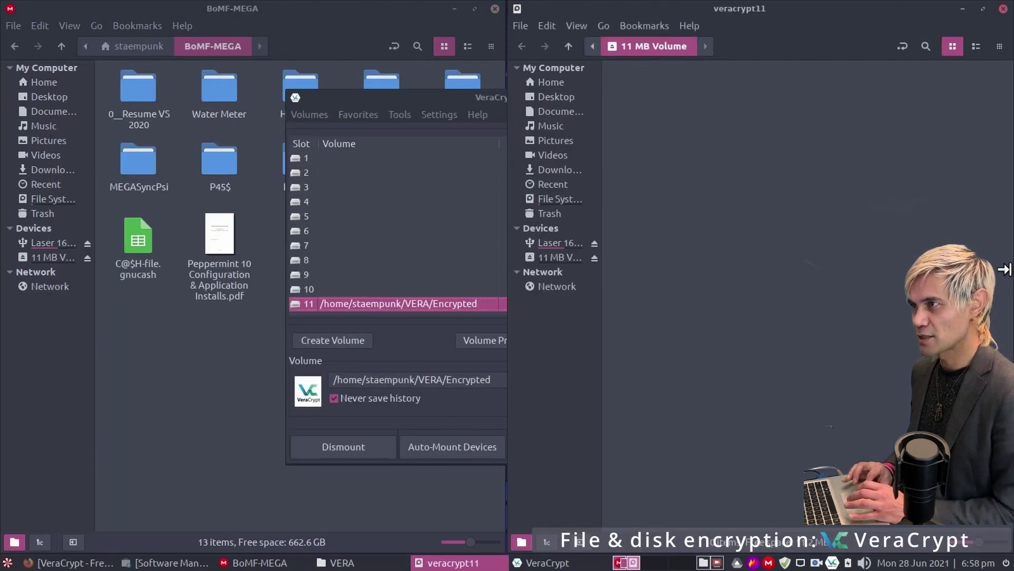
pyautogui.click(167, 366)
pyautogui.moveTo(141, 239); pyautogui.dragTo(848, 242)
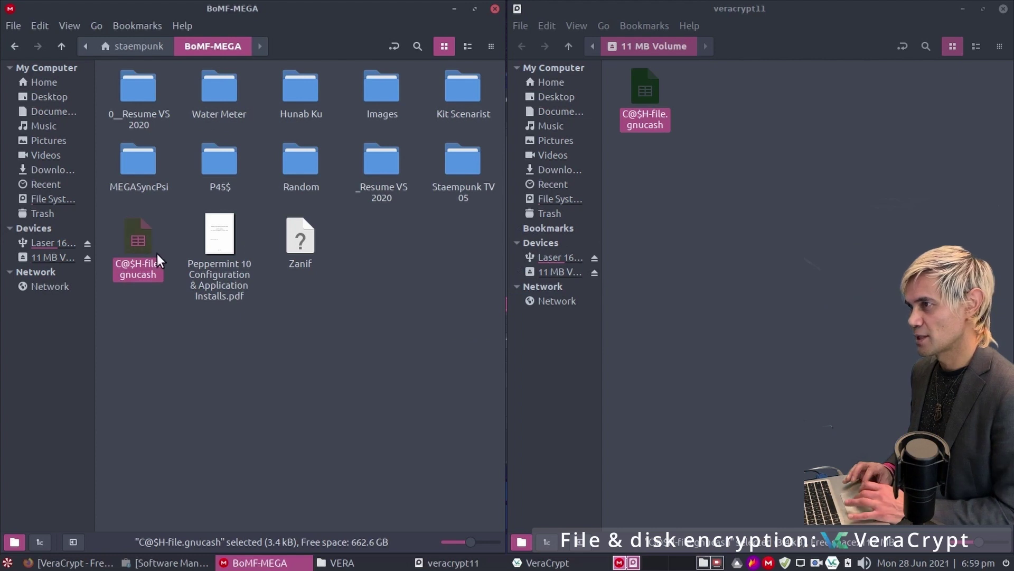
# - Permanently delete the original C@$H-file.gnucash from BoMF-MEGA
pyautogui.rightClick(135, 245)
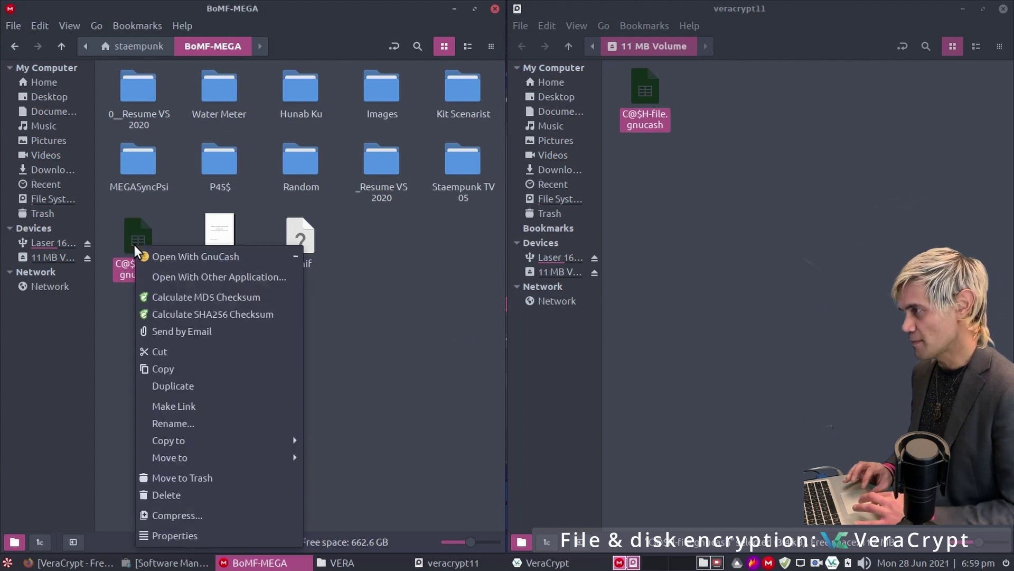
pyautogui.click(259, 494)
pyautogui.click(315, 334)
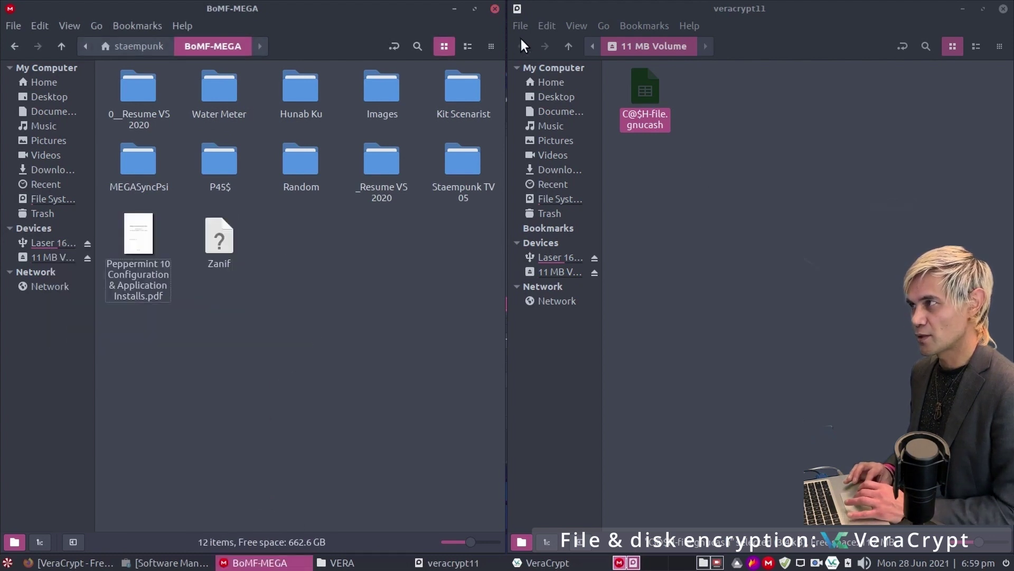
# - Close BoMF-MEGA, dismount the slot 11 volume in VeraCrypt, and open the VERA folder from Home
pyautogui.click(495, 9)
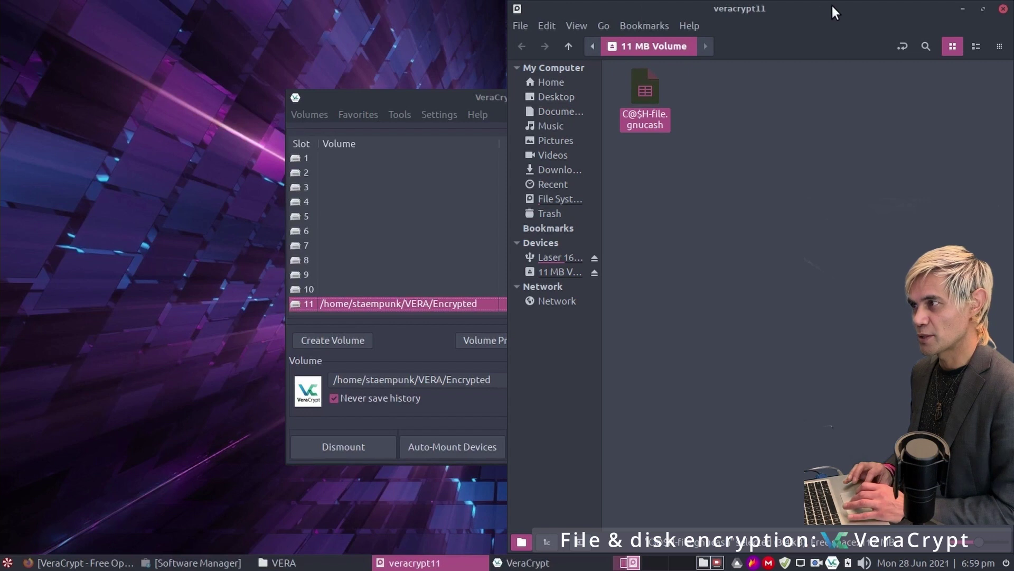
pyautogui.click(429, 95)
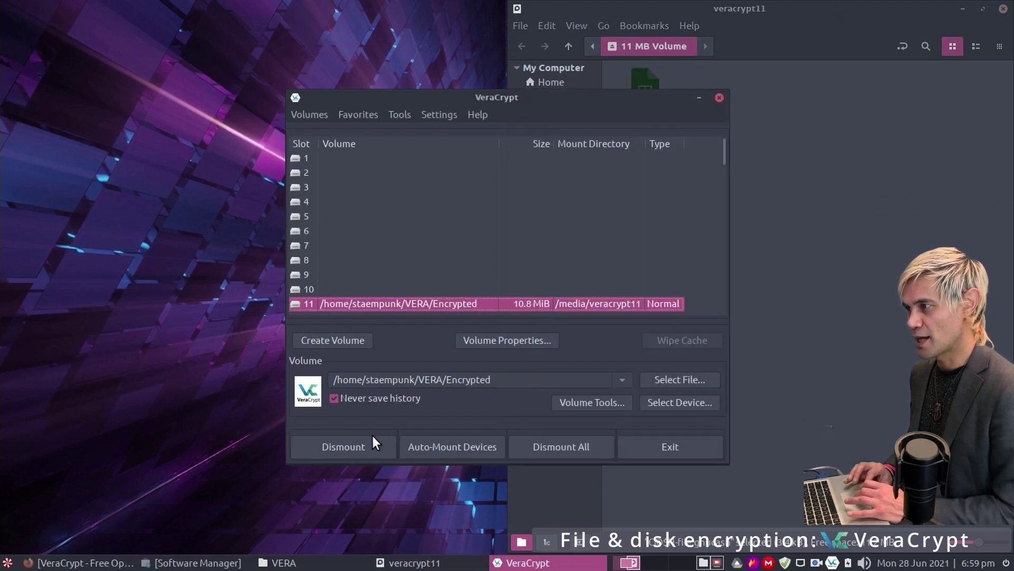
pyautogui.click(350, 443)
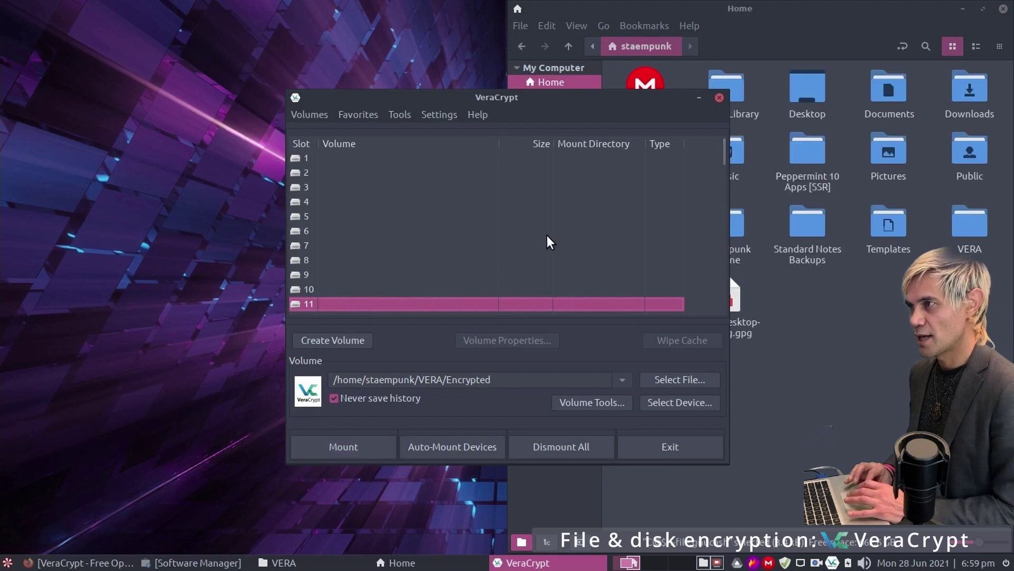
pyautogui.click(849, 314)
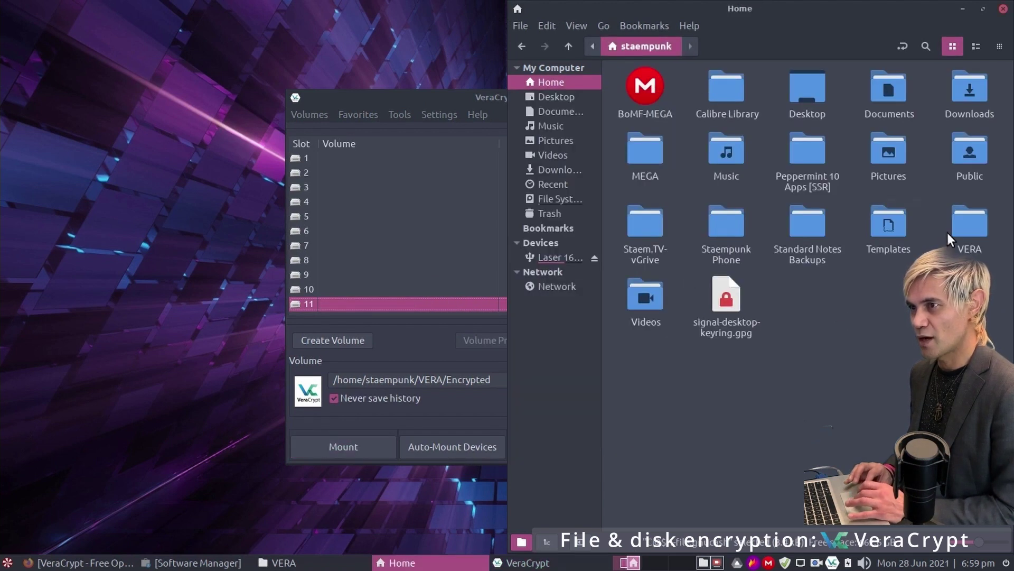
pyautogui.doubleClick(970, 222)
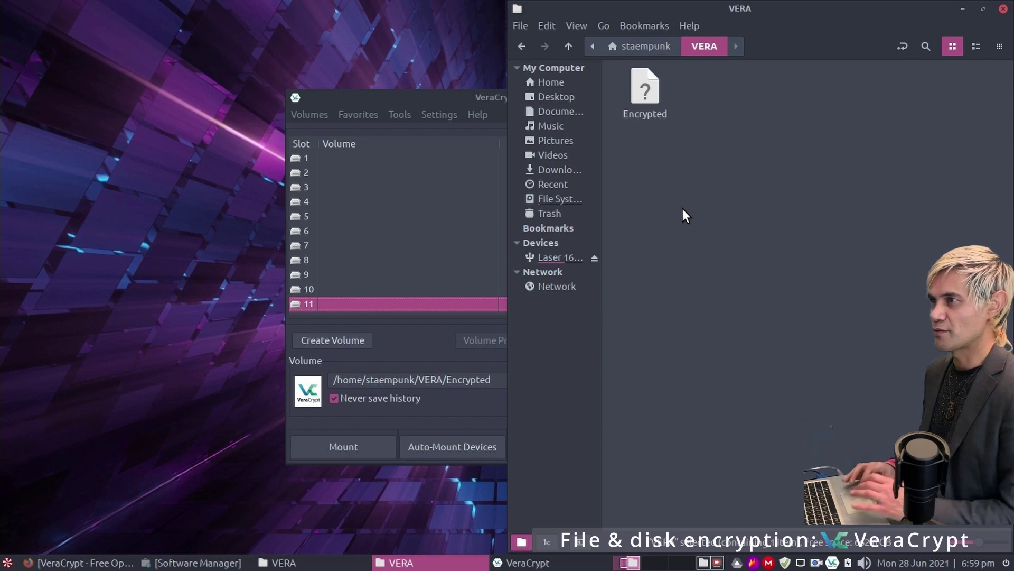
# - Launch GnuCash from Favorites and confirm C@$H-file.gnucash can no longer be found, leaving an empty book
pyautogui.doubleClick(638, 88)
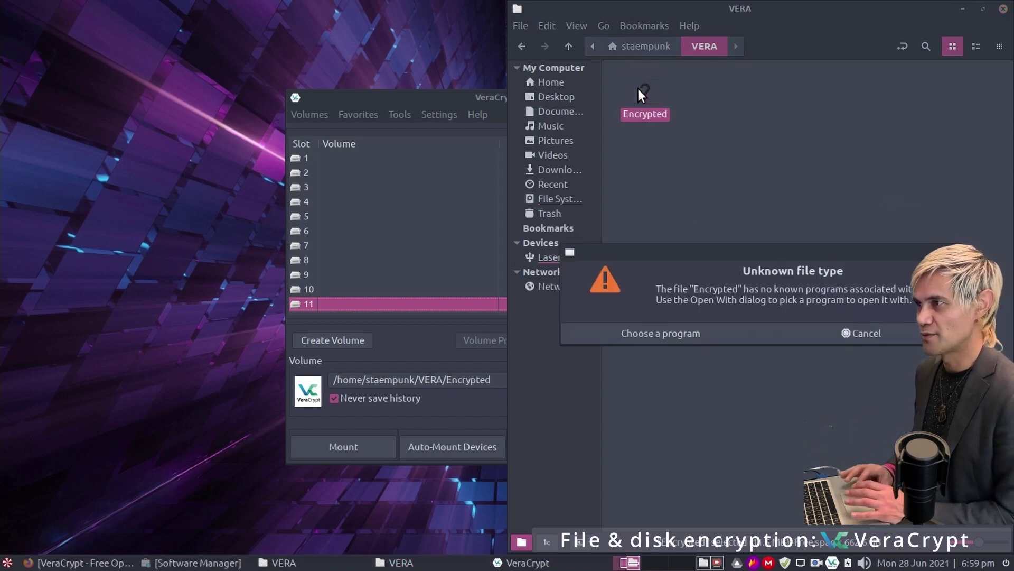
pyautogui.click(880, 334)
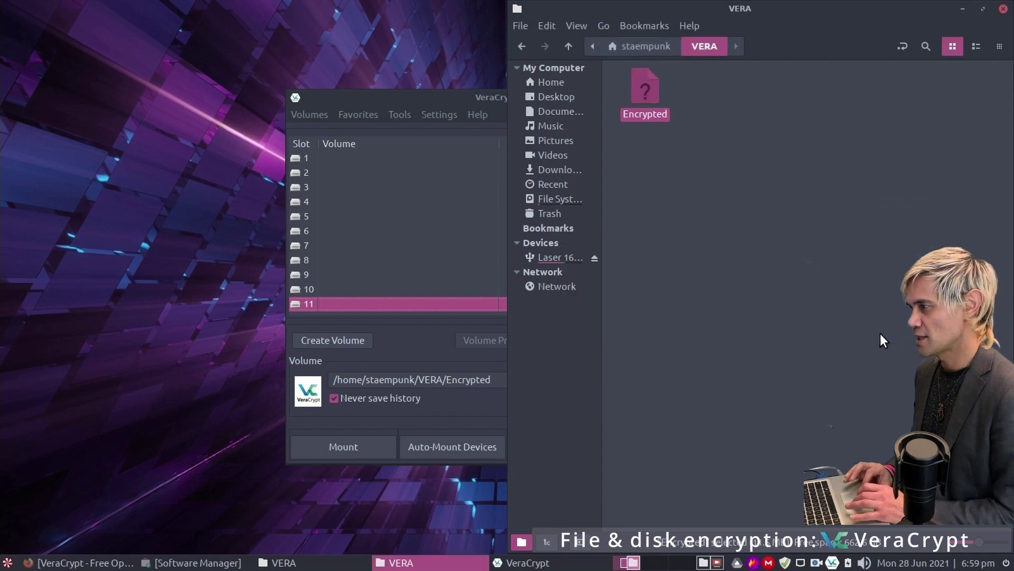
pyautogui.click(7, 562)
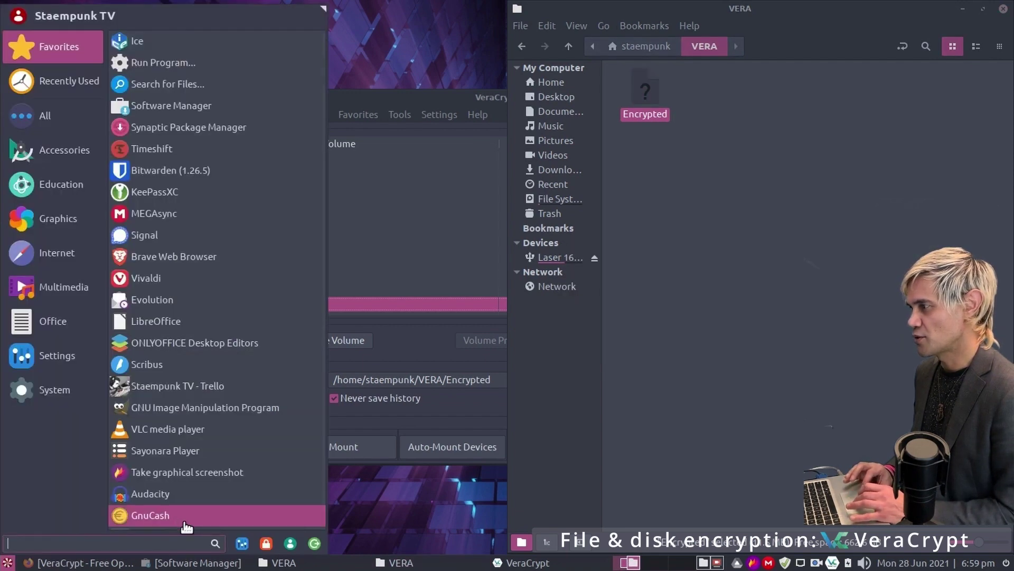
pyautogui.click(139, 515)
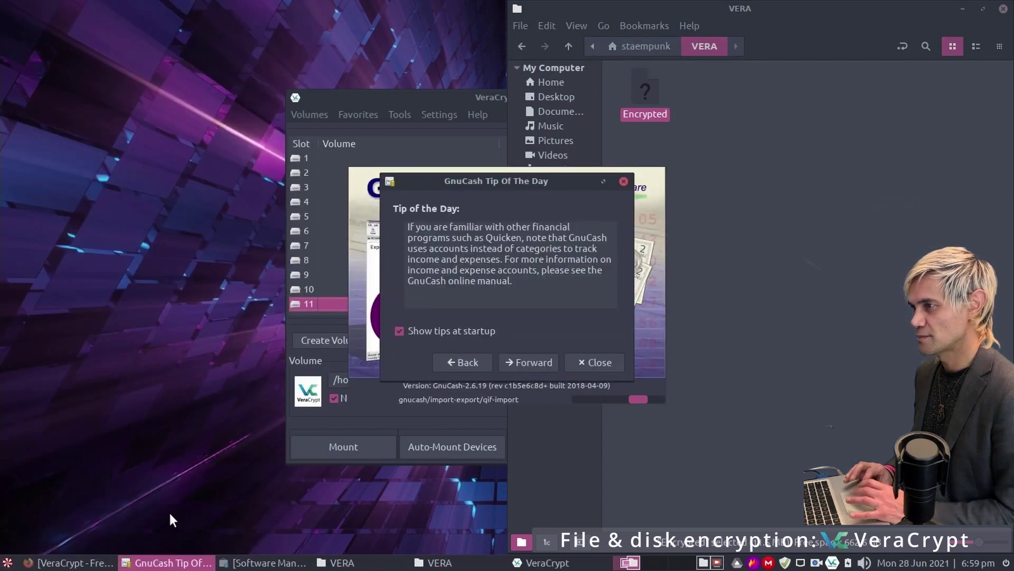
pyautogui.click(594, 361)
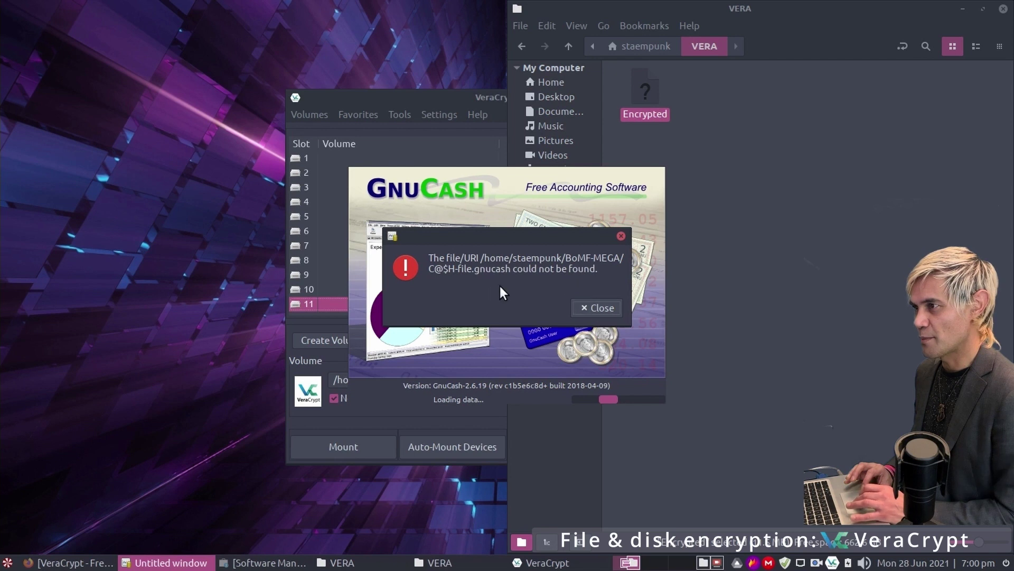
pyautogui.click(598, 307)
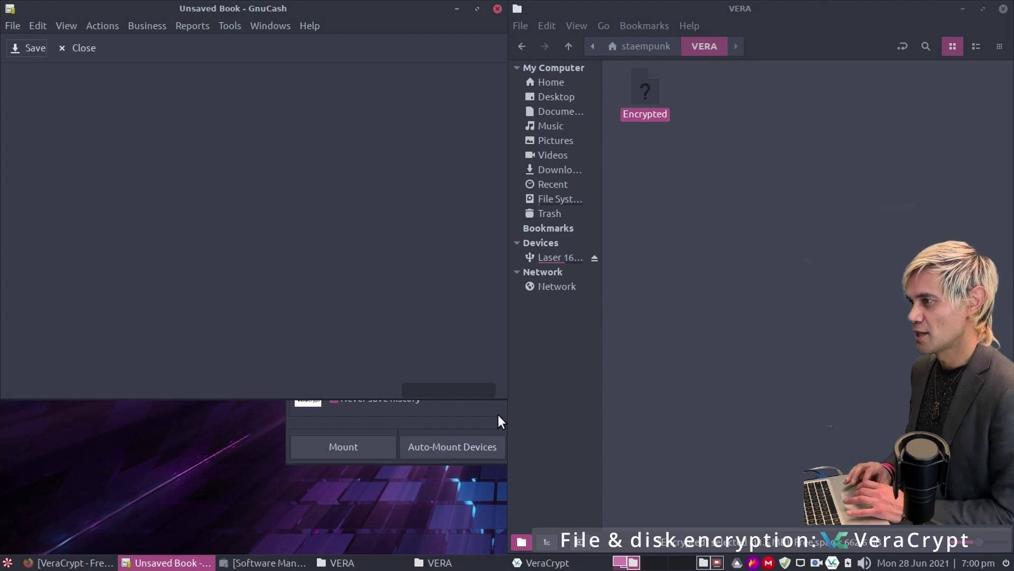
pyautogui.click(463, 410)
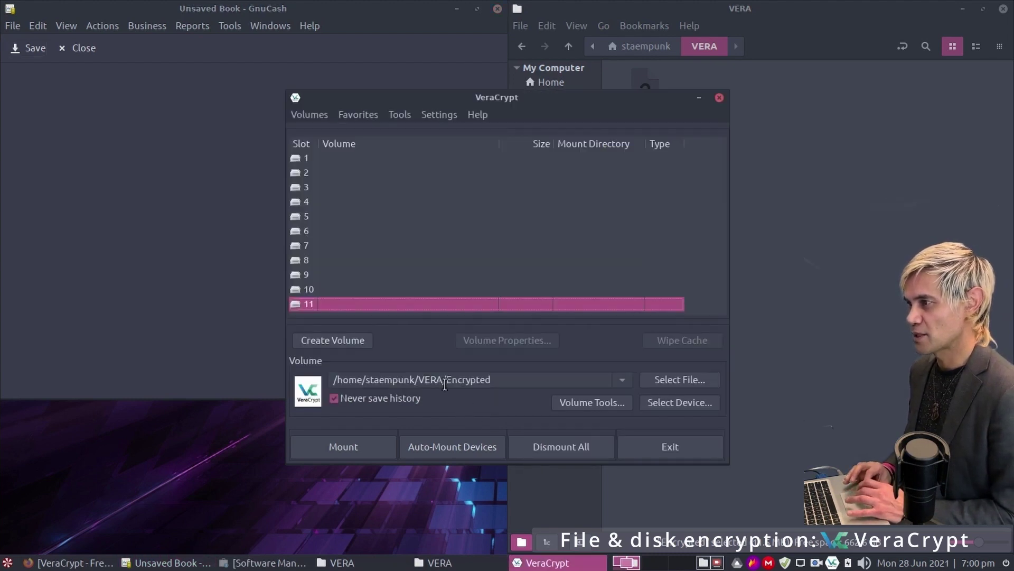
# - Remount Encrypted in slot 11 with its volume password and open it to show C@$H-file.gnucash
pyautogui.click(356, 449)
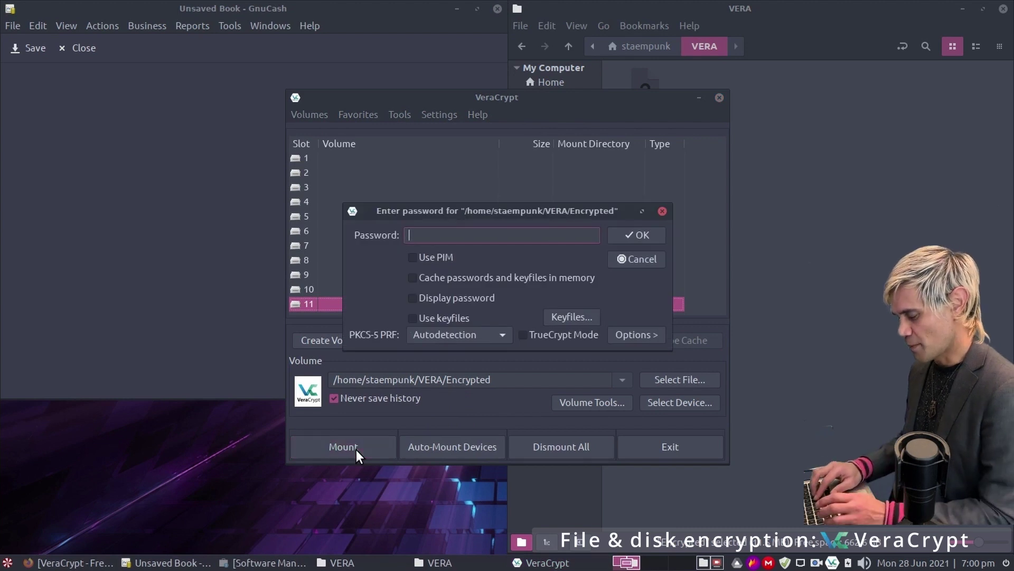
pyautogui.write('•••••••••••••••••••••••••••')
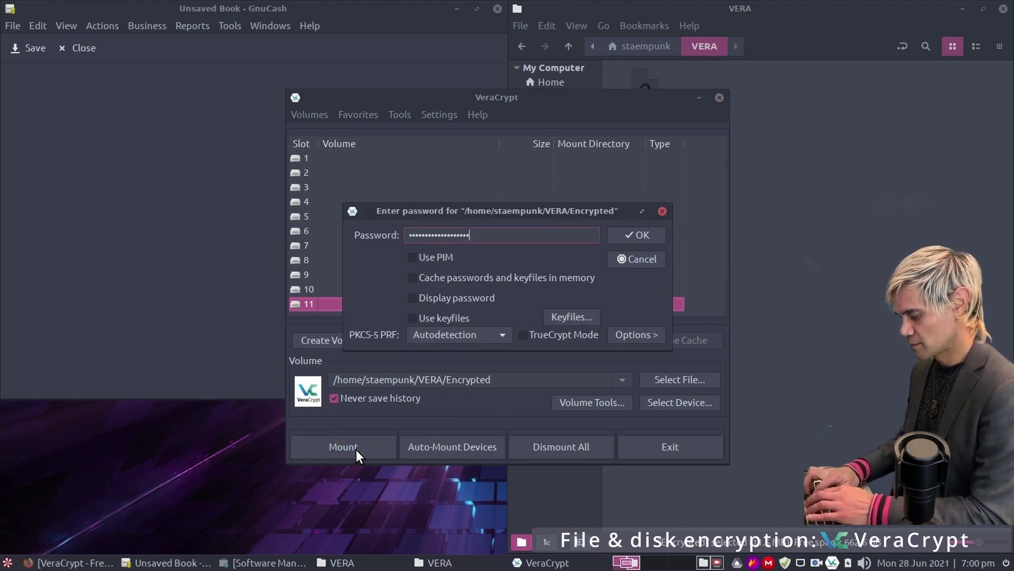
pyautogui.press('Return')
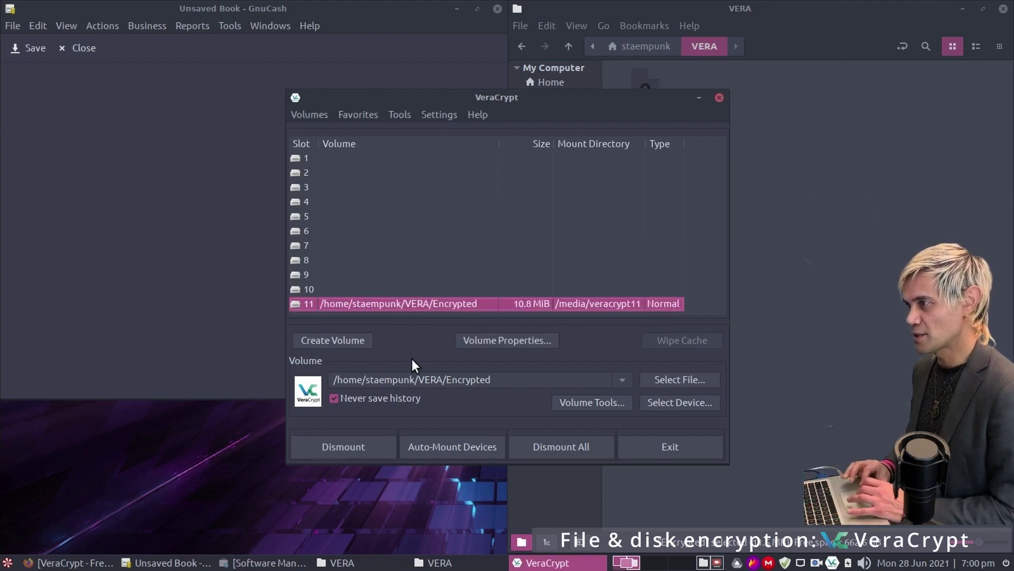
pyautogui.doubleClick(408, 304)
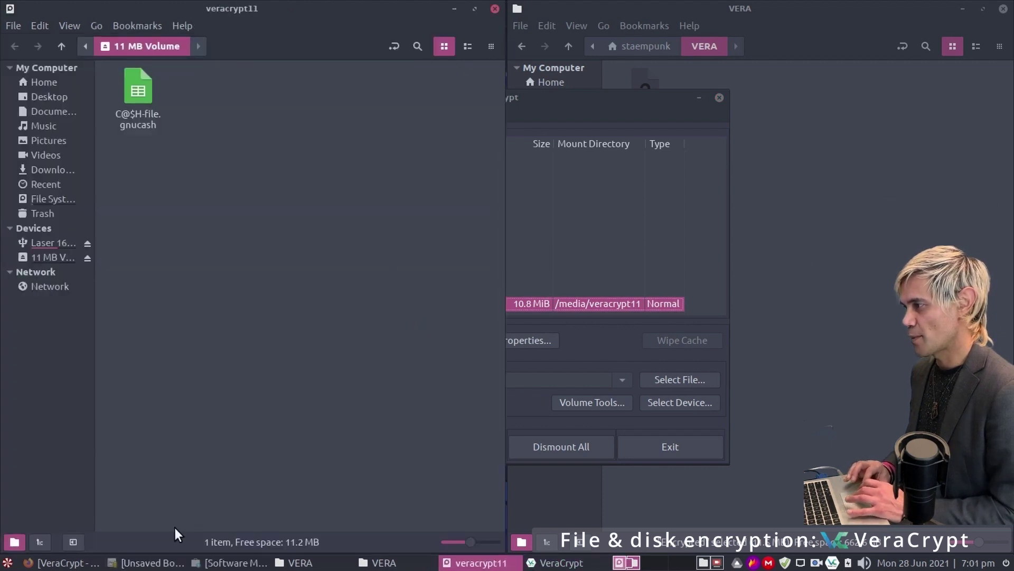
# - Close the empty Unsaved Book in GnuCash without saving
pyautogui.click(144, 562)
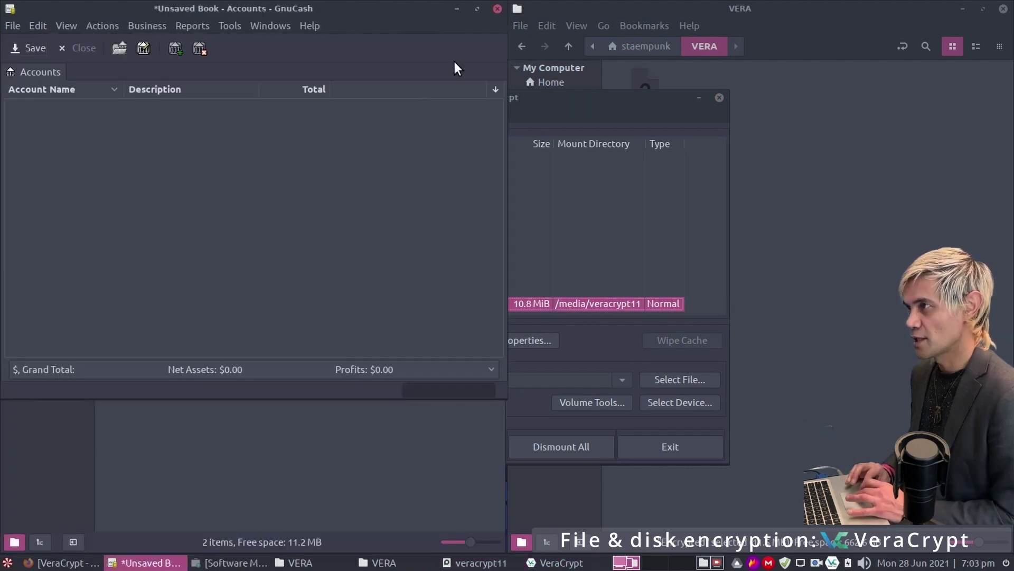
pyautogui.click(498, 8)
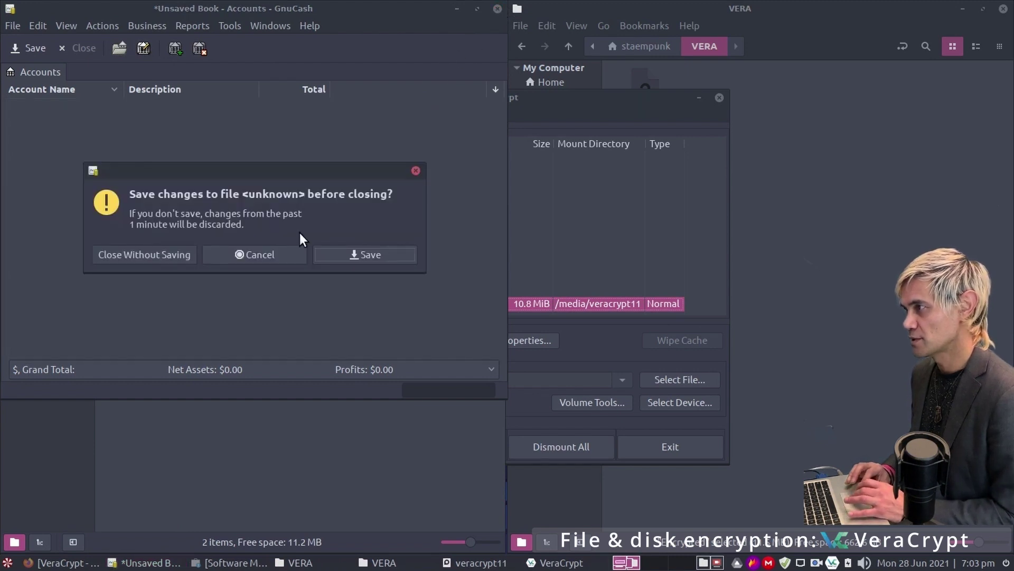
pyautogui.click(155, 253)
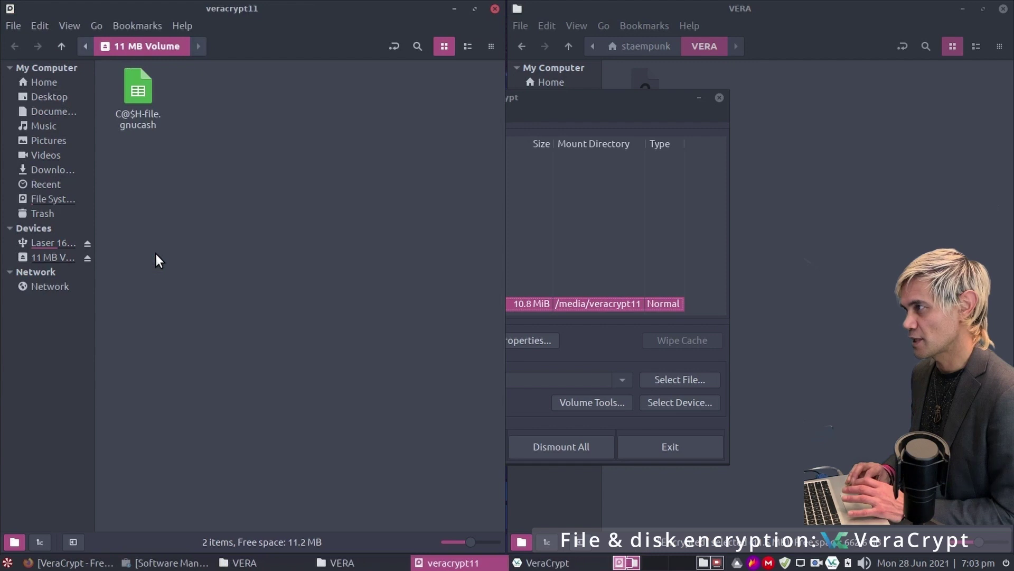
# - Open C@$H-file.gnucash from the mounted volume, check its $0.00 accounts, then close GnuCash
pyautogui.doubleClick(140, 91)
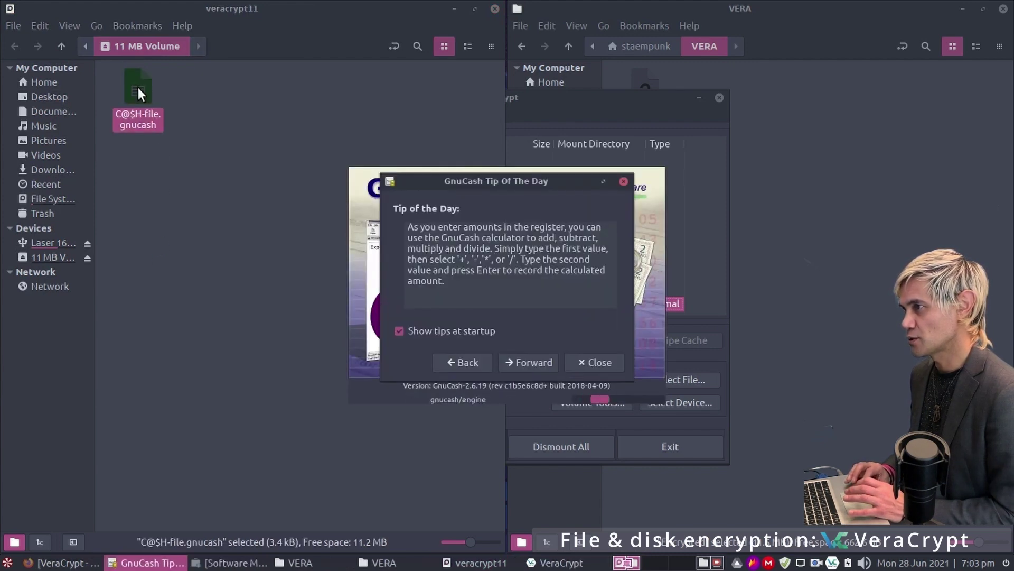
pyautogui.click(600, 362)
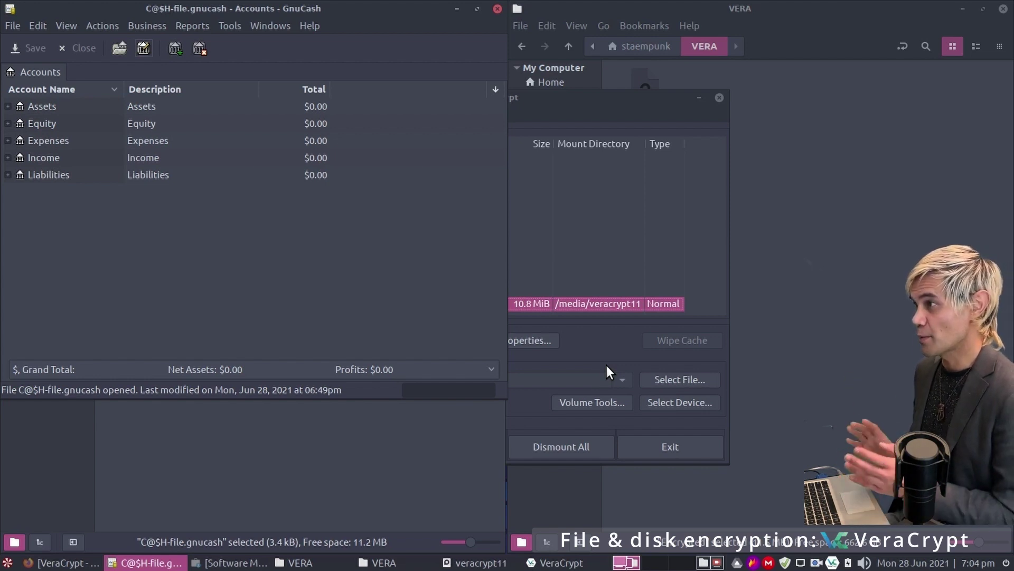
pyautogui.click(6, 563)
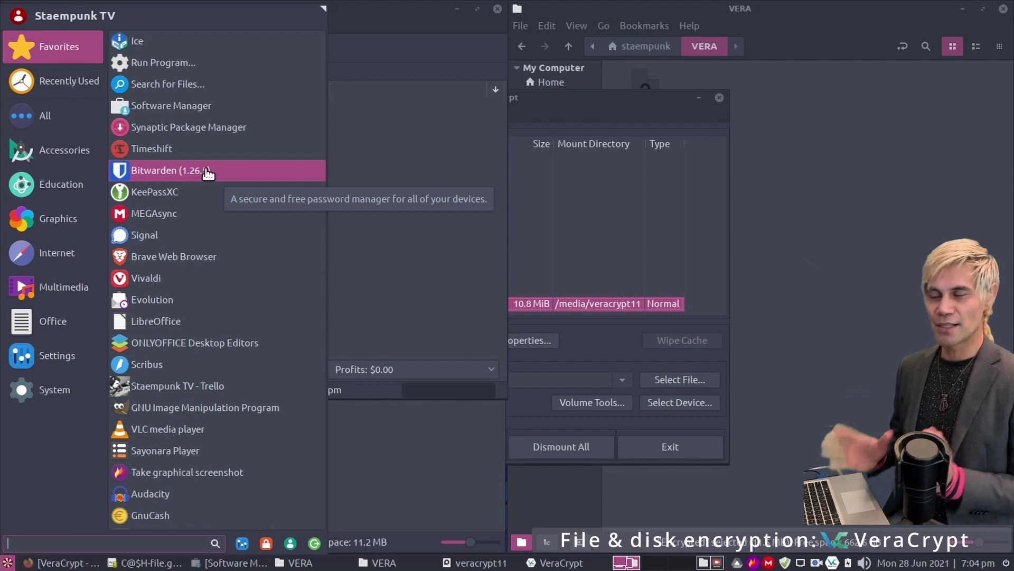
pyautogui.click(411, 13)
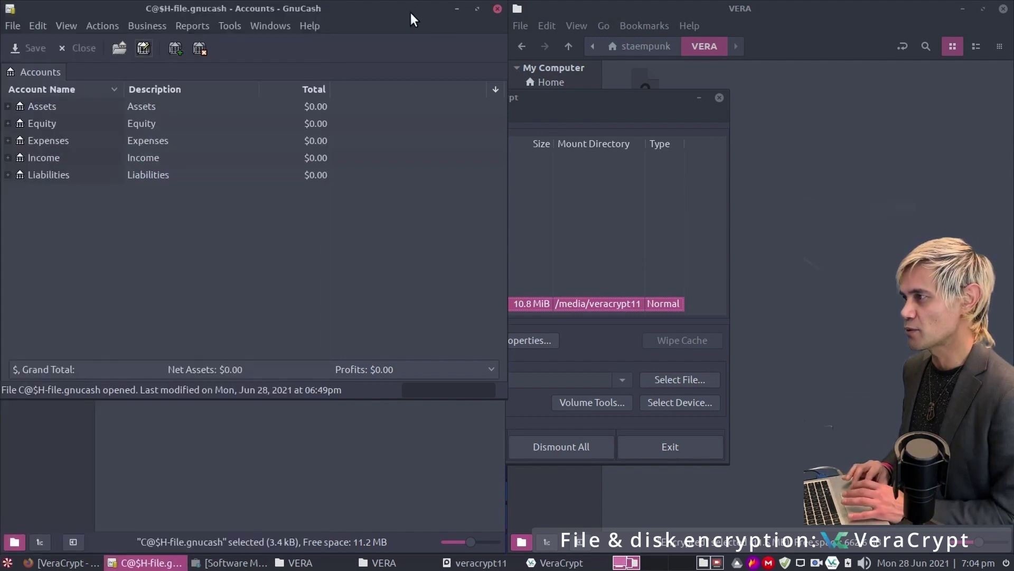
pyautogui.click(495, 7)
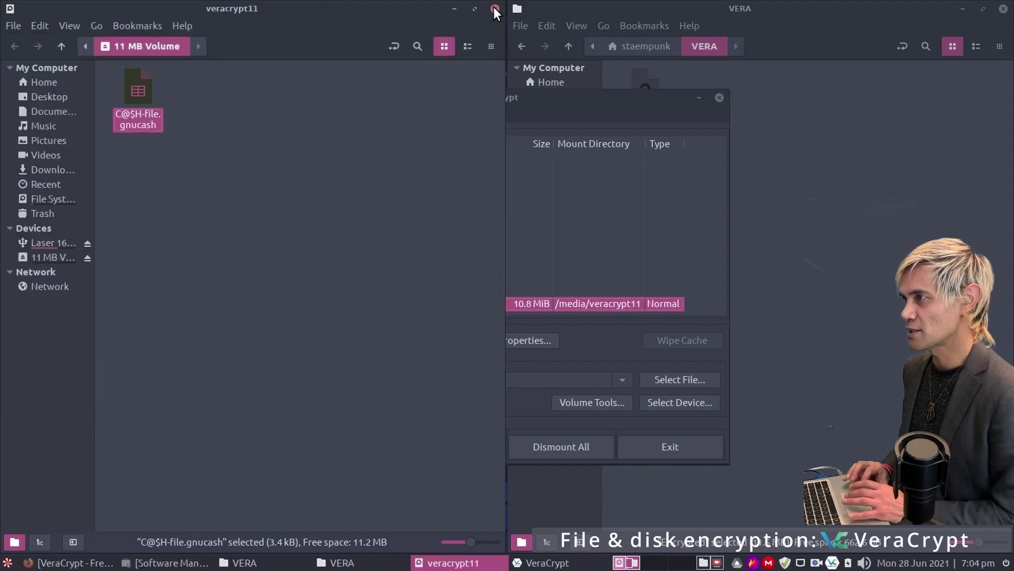
# - Close the volume's window, dismount slot 11, exit VeraCrypt and close both VERA folder windows
pyautogui.click(494, 9)
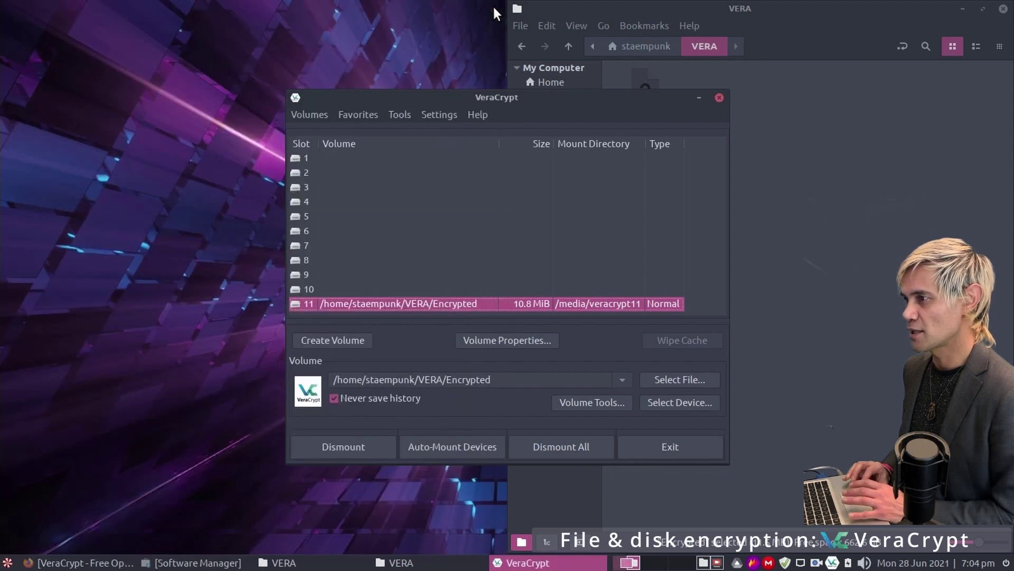
pyautogui.click(340, 445)
pyautogui.click(670, 447)
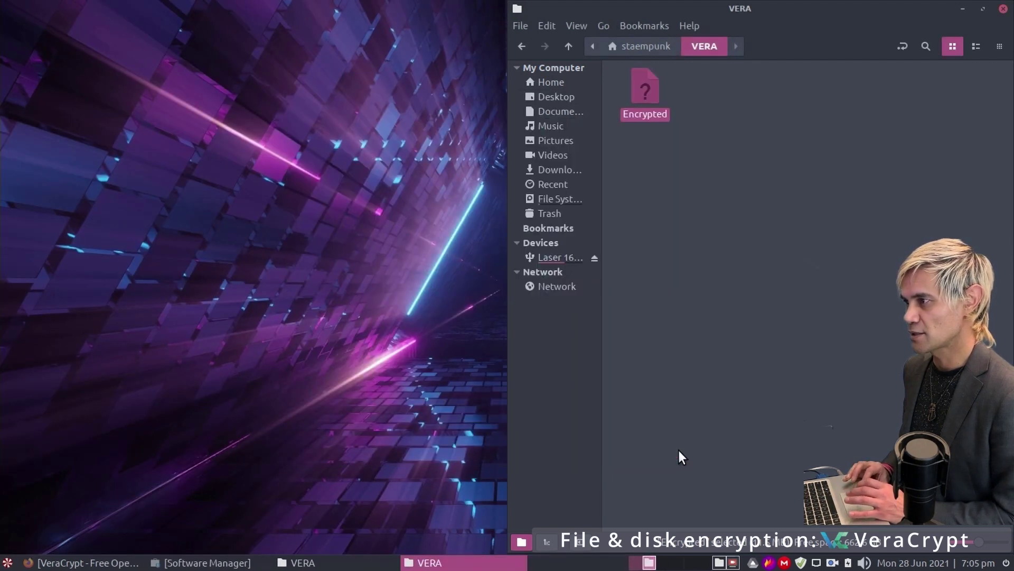
pyautogui.click(1003, 9)
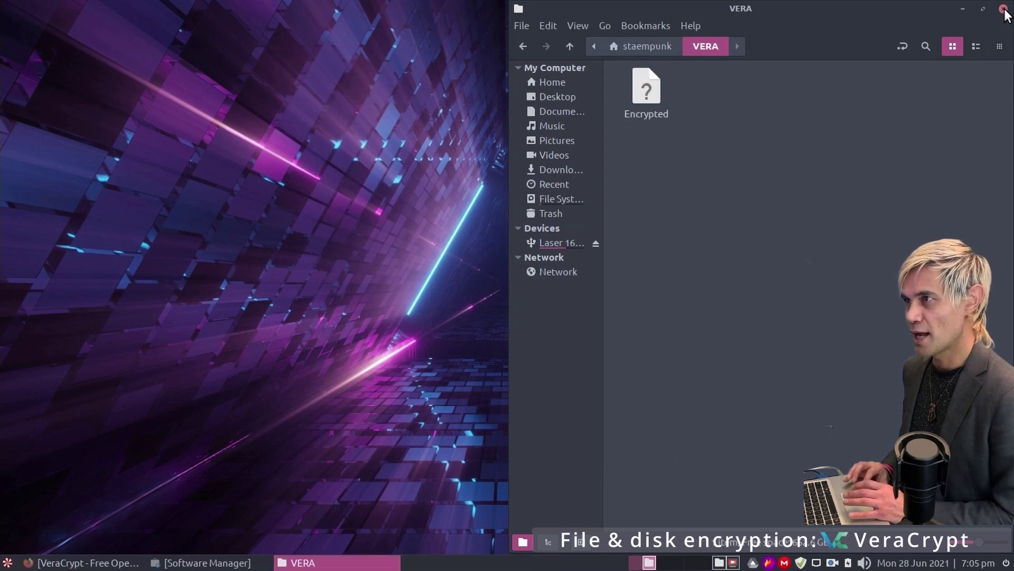
pyautogui.click(1004, 9)
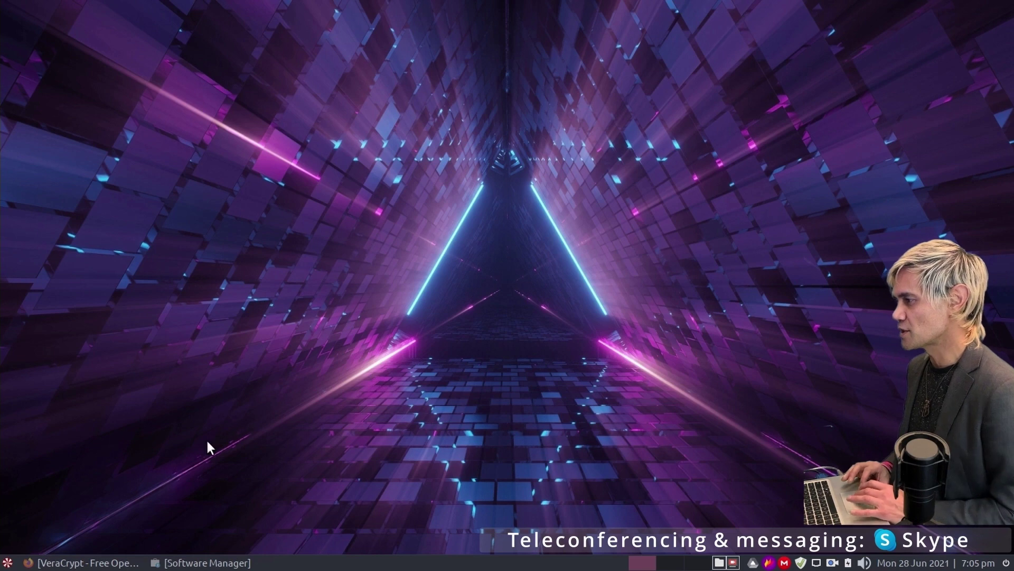
# - Search Firefox for 'skype for linux' and open the Download Skype result to get skypeforlinux-64.deb
pyautogui.click(87, 563)
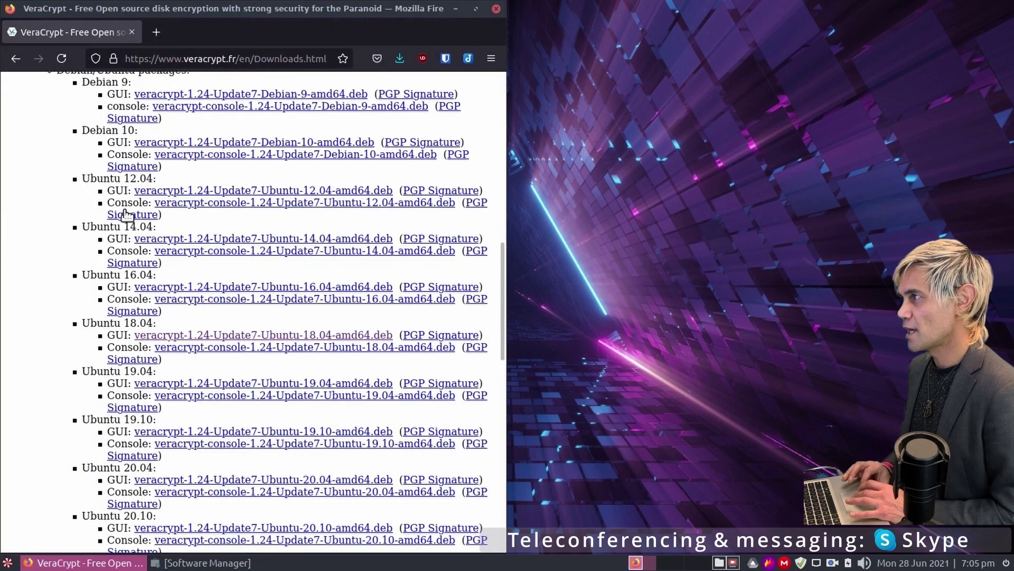
pyautogui.click(241, 54)
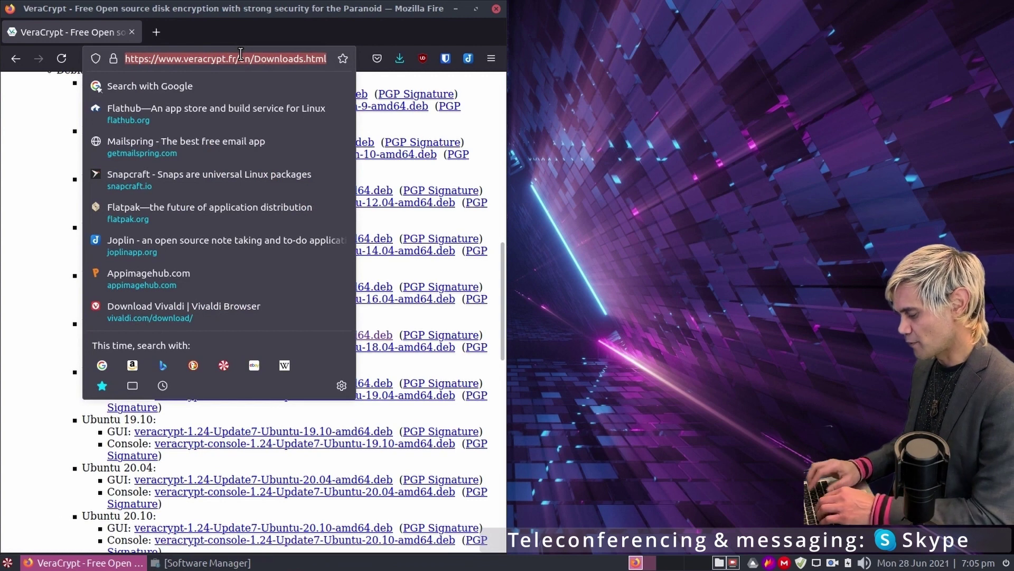
pyautogui.write('skyp')
pyautogui.write('e')
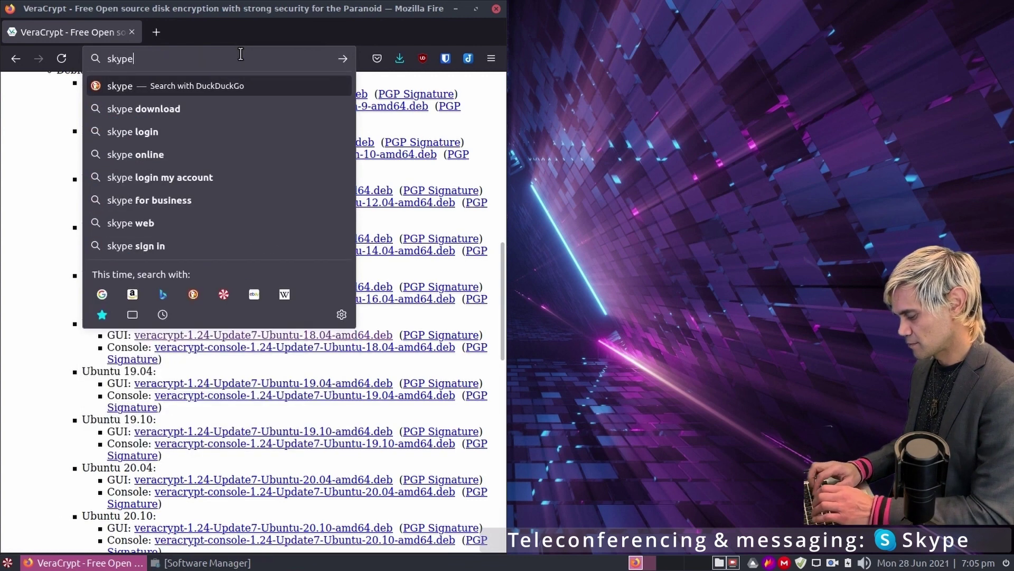
pyautogui.write(' for linux')
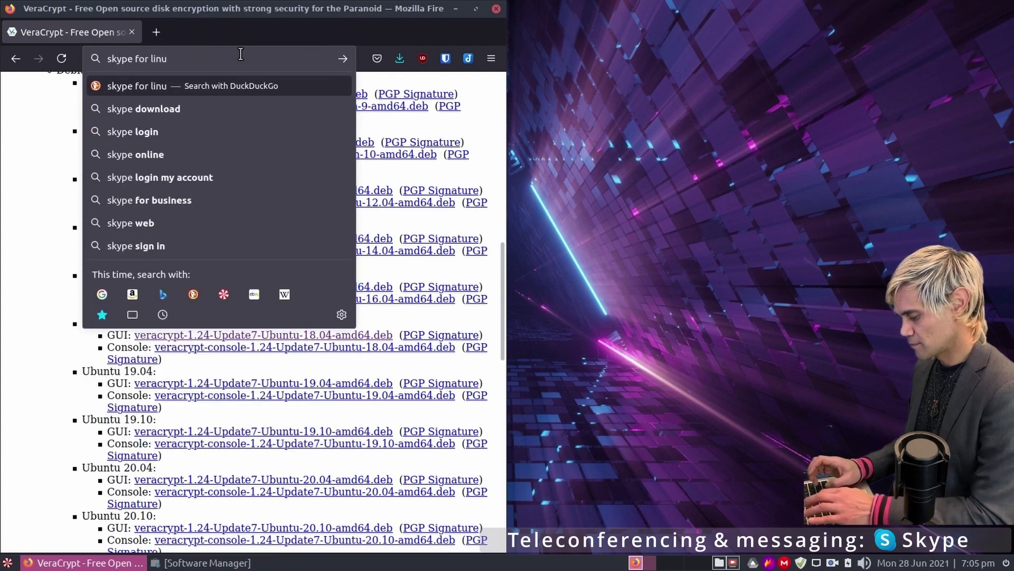
pyautogui.press('Return')
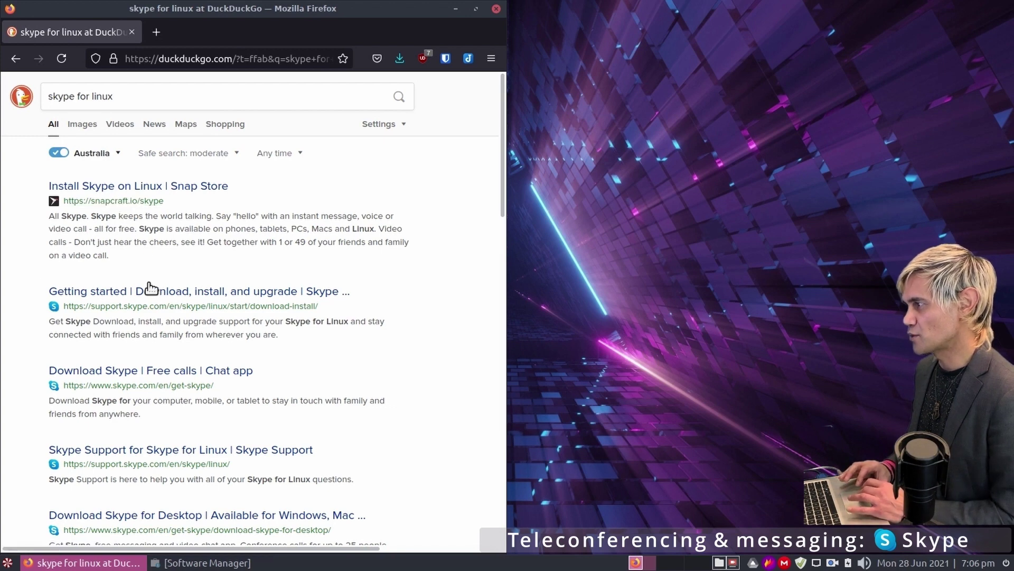
pyautogui.click(149, 372)
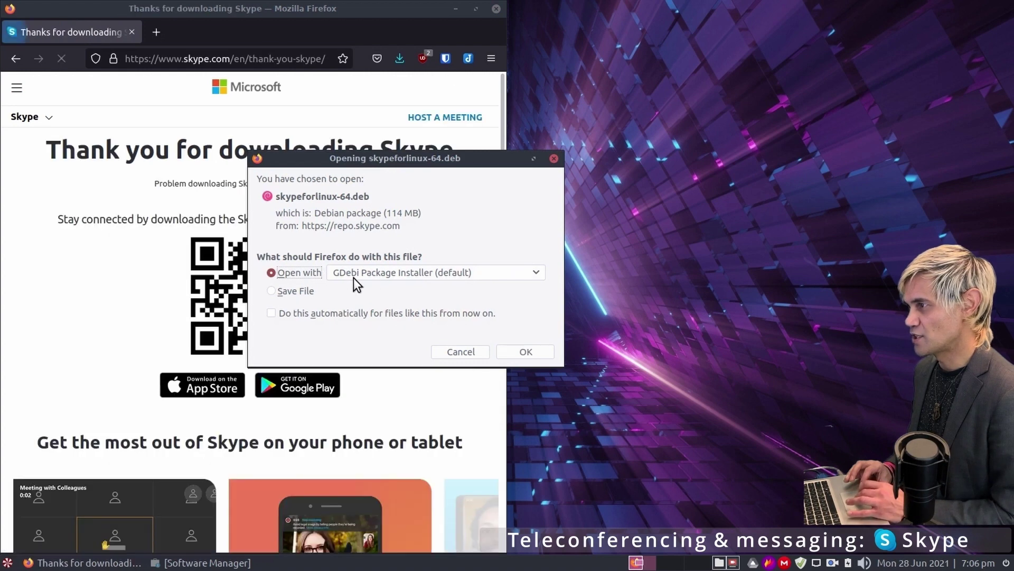
# - Open skypeforlinux-64.deb in GDebi, authenticate with the admin password and install the package
pyautogui.click(532, 348)
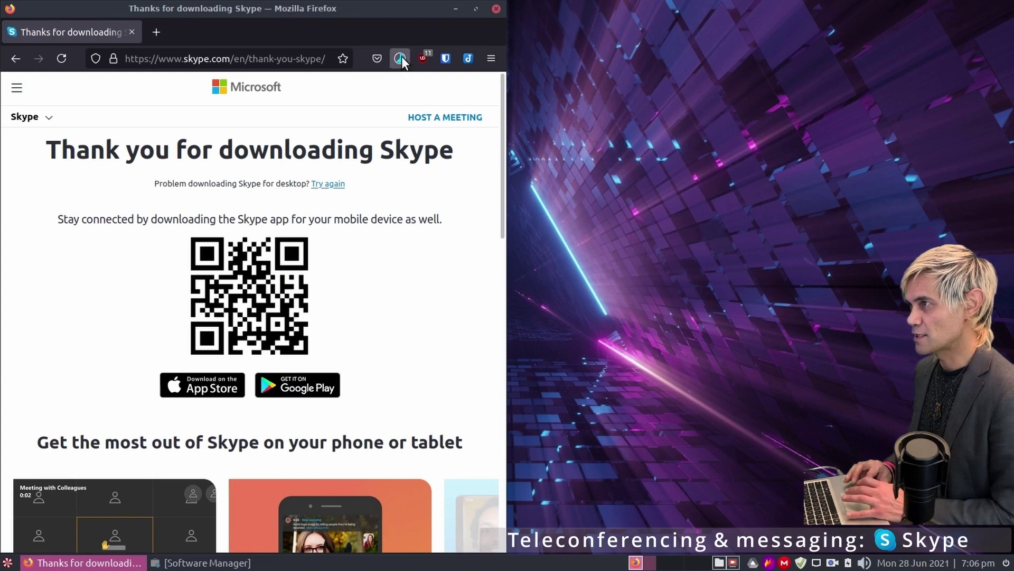
pyautogui.click(402, 56)
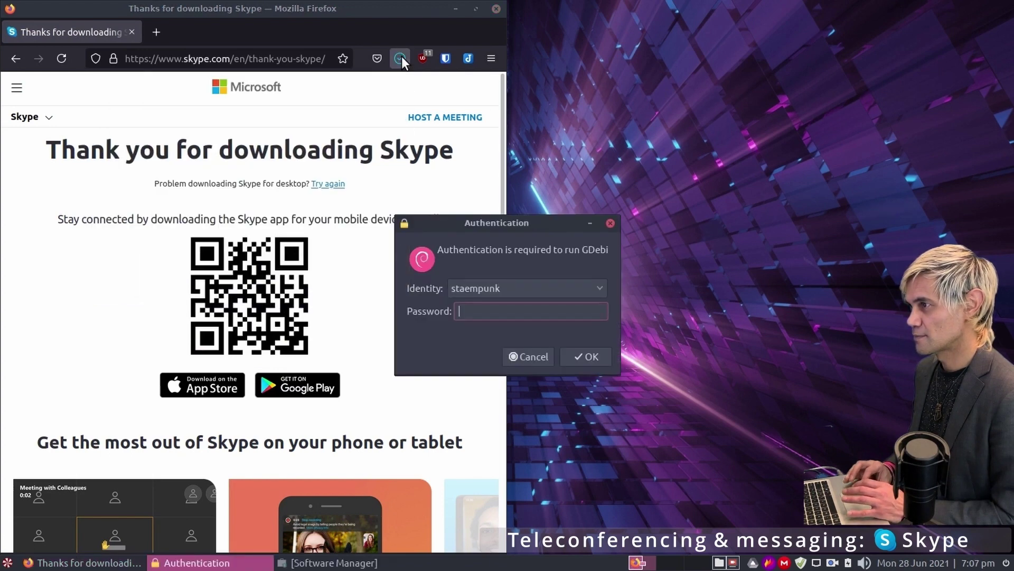
pyautogui.write('********')
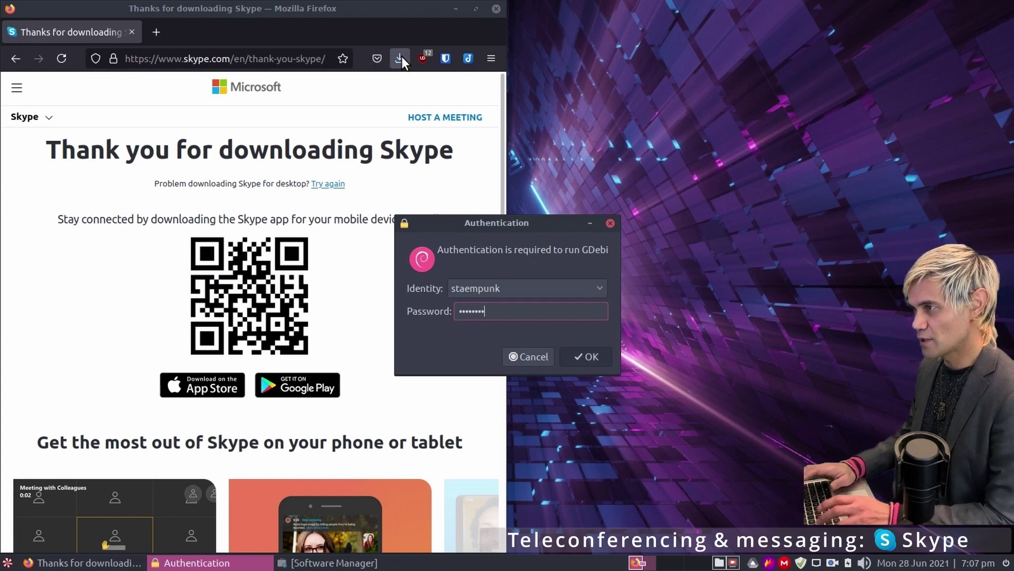
pyautogui.press('Return')
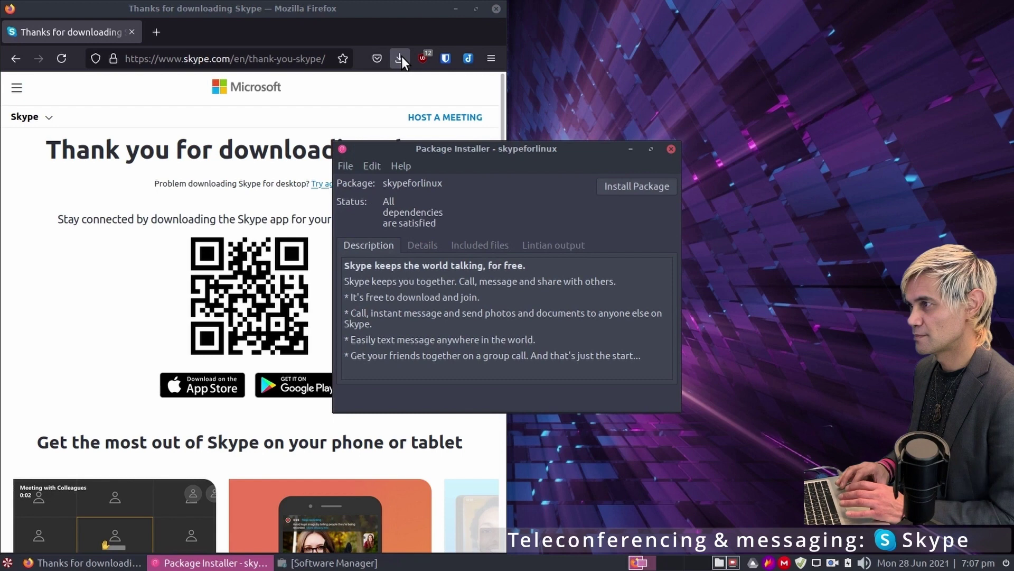
pyautogui.click(647, 185)
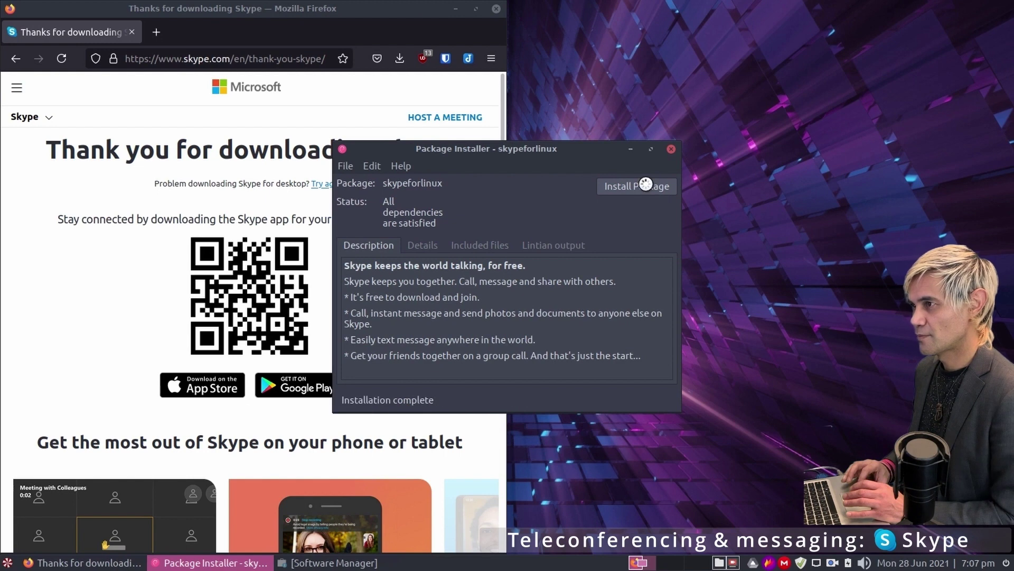
# - Close GDebi and search the applications menu for 'sky'
pyautogui.click(670, 149)
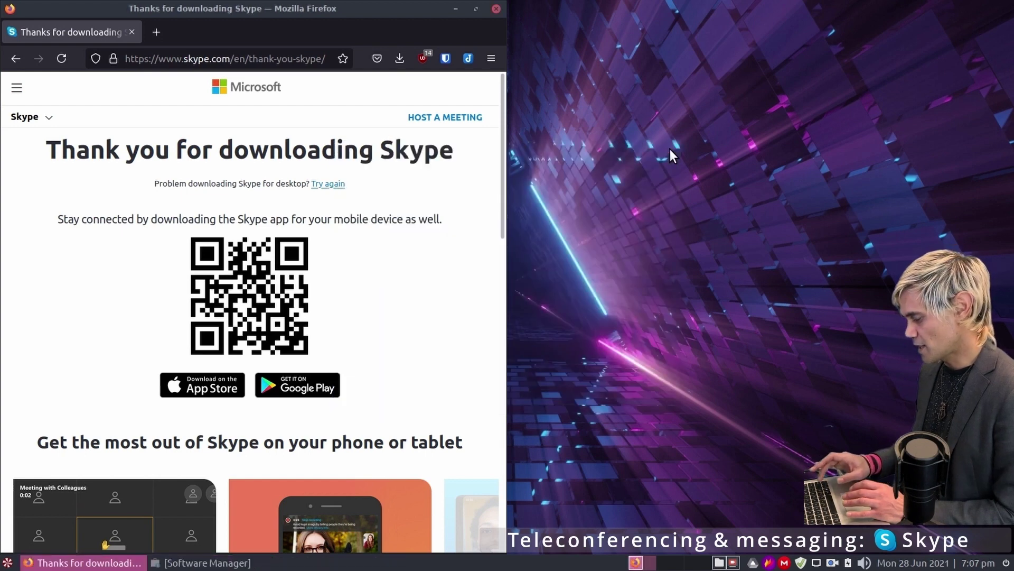
pyautogui.press('super')
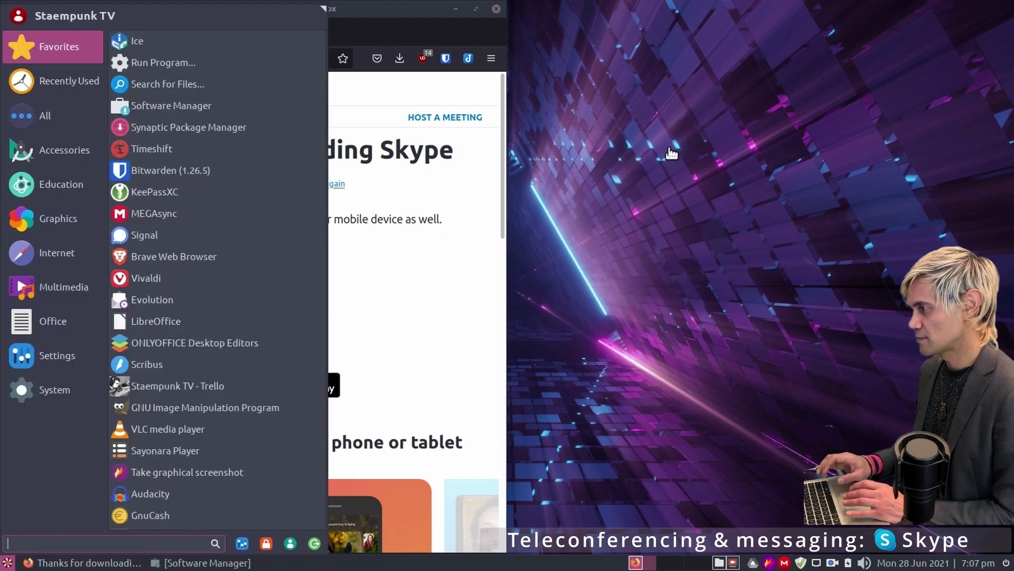
pyautogui.write('sky')
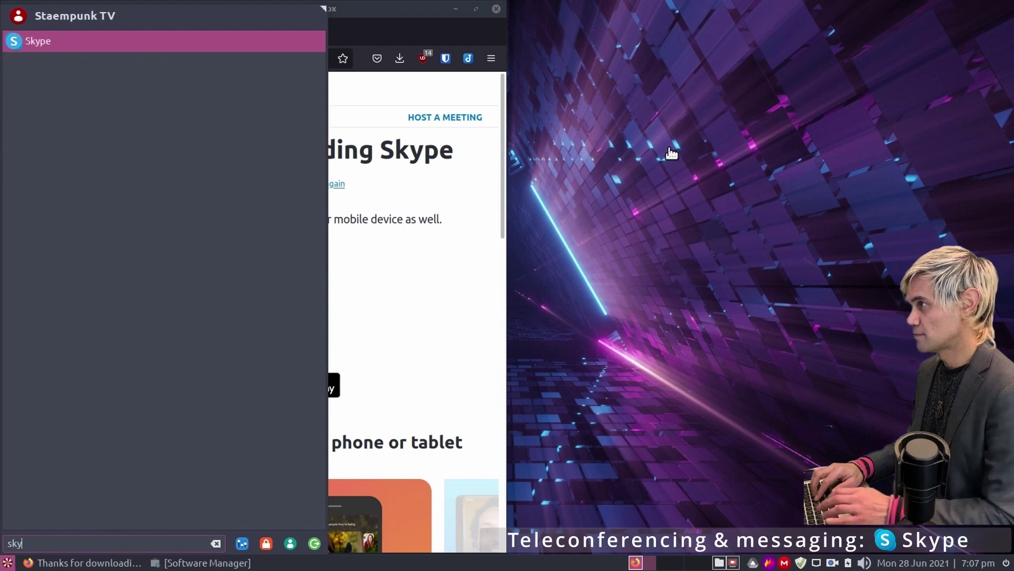
# - Add Skype to the menu favorites
pyautogui.rightClick(141, 42)
pyautogui.click(203, 90)
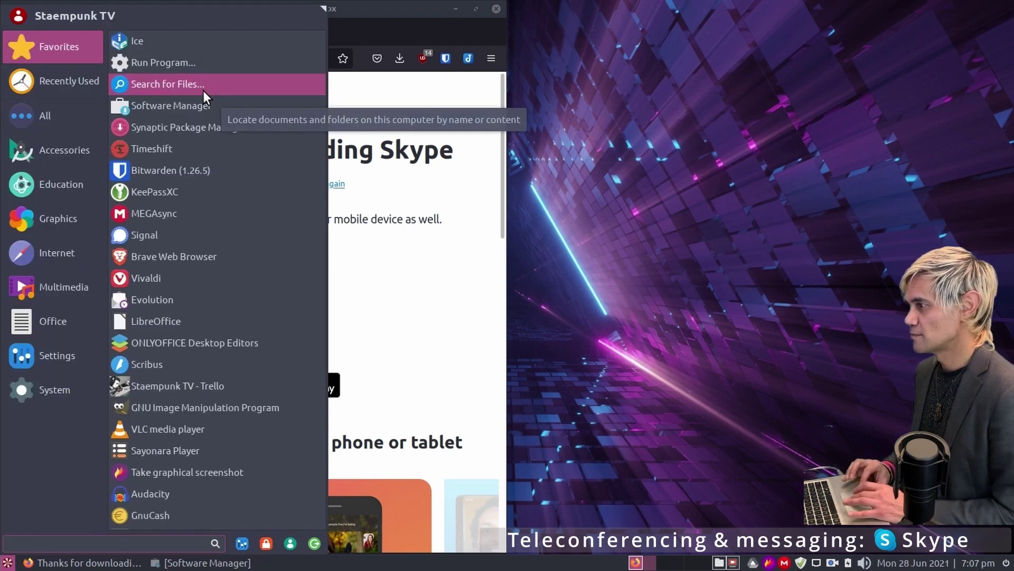
pyautogui.scroll(-2, 169, 317)
# - Launch Skype past its welcome screen, then close it and quit it from the tray icon
pyautogui.click(157, 519)
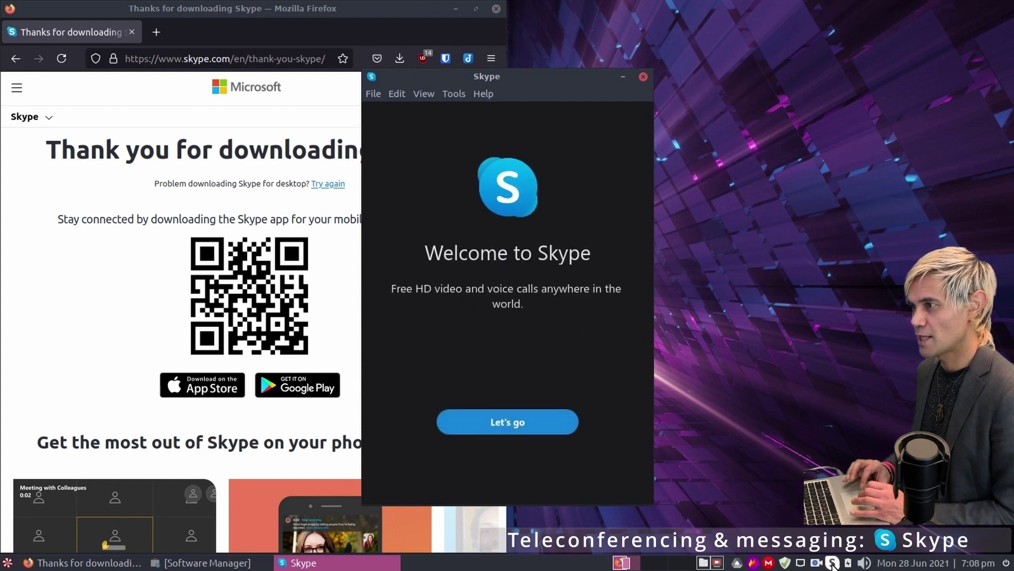
pyautogui.click(513, 419)
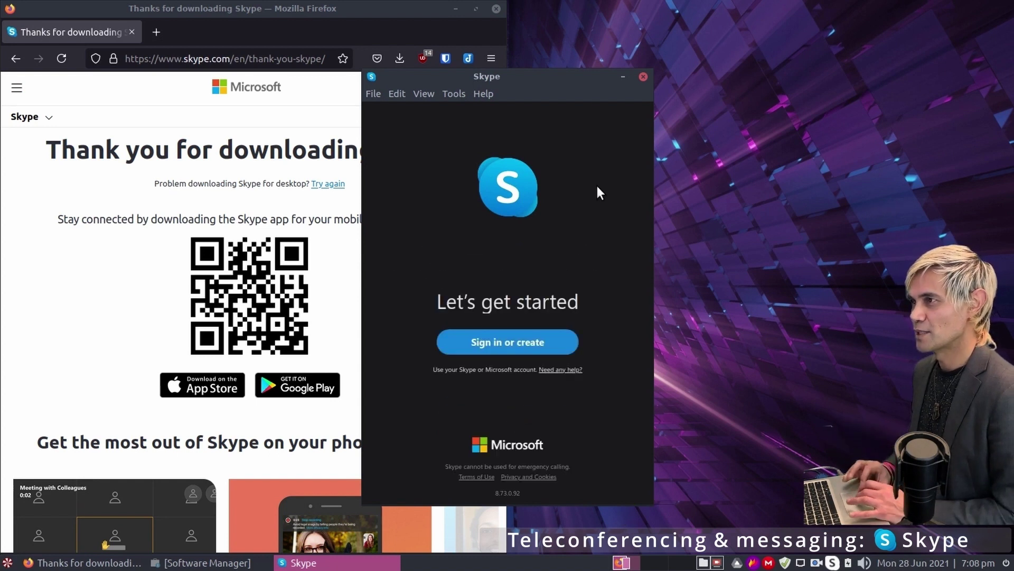
pyautogui.click(642, 76)
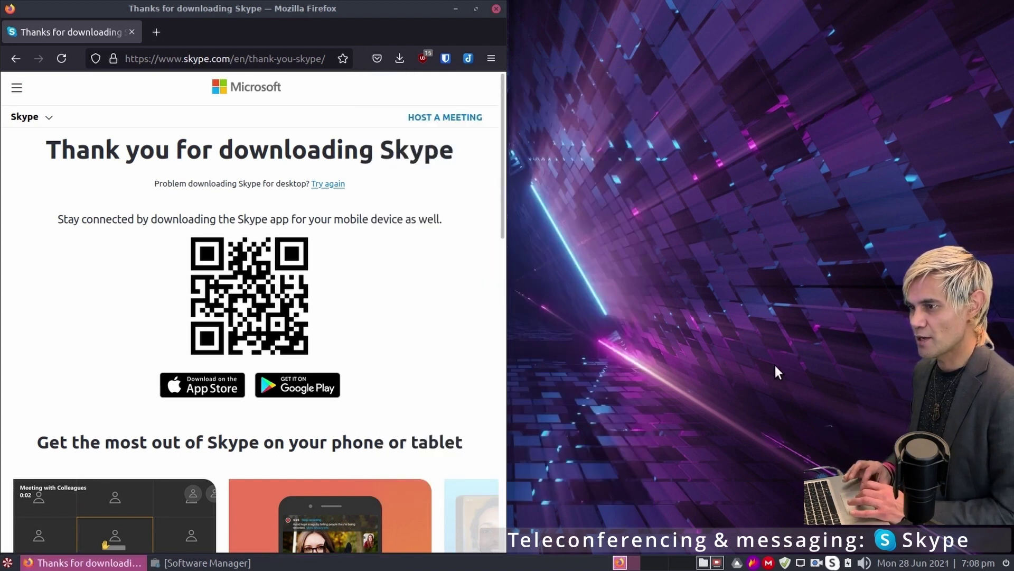
pyautogui.rightClick(833, 563)
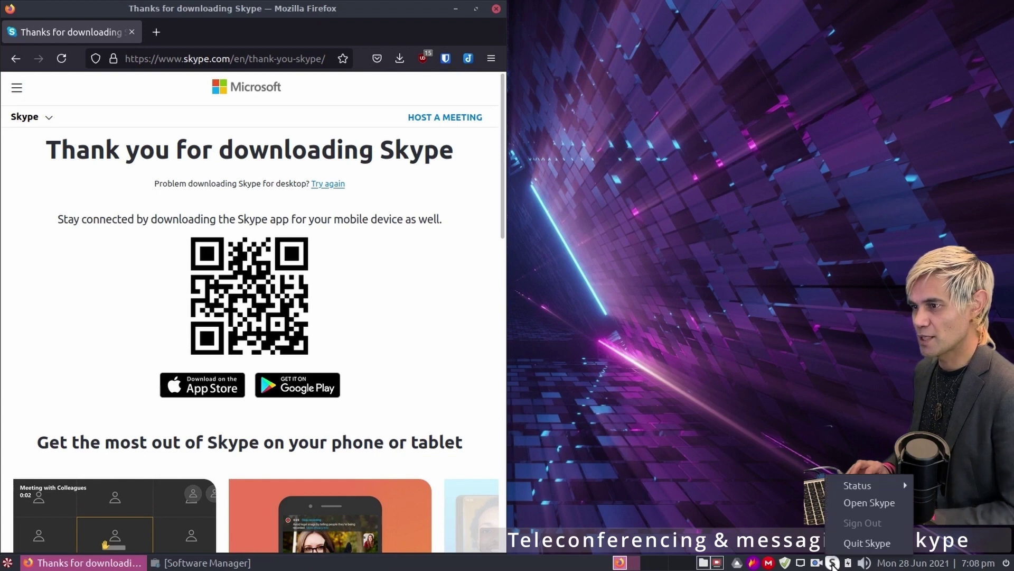
pyautogui.click(867, 545)
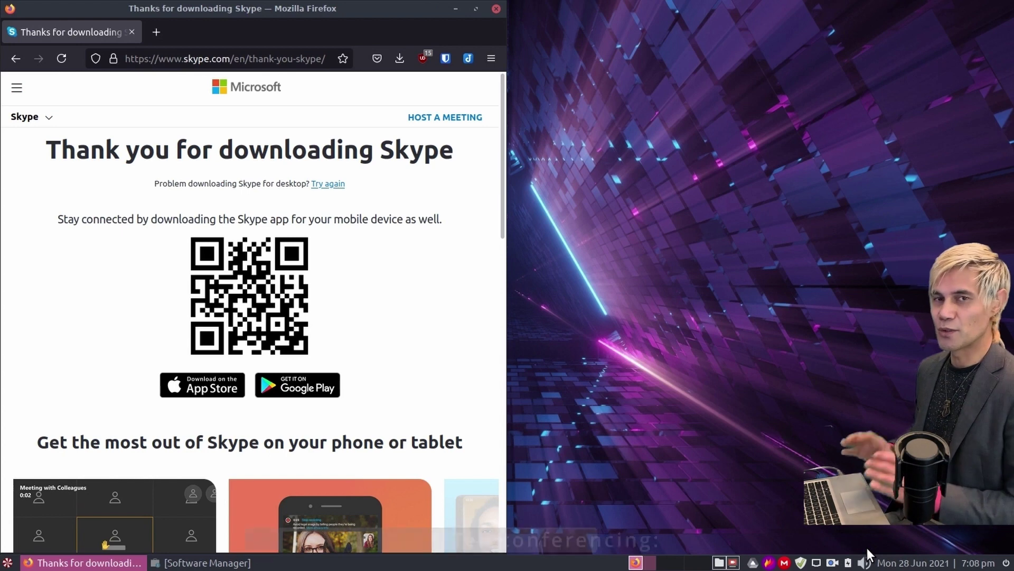
# - Search 'zoom for linux' and open Zoom's Download Center page
pyautogui.click(255, 59)
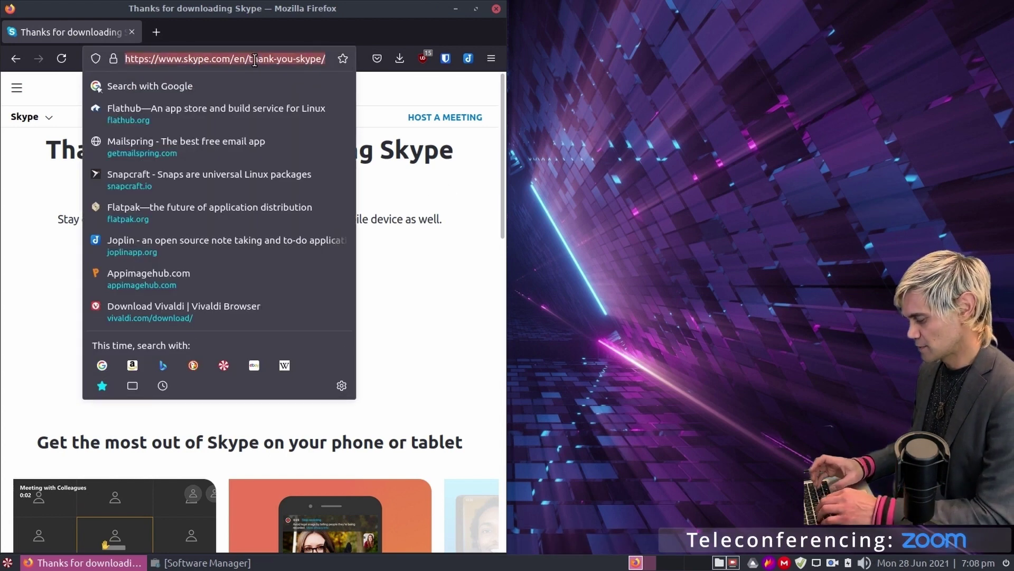
pyautogui.write('zoo')
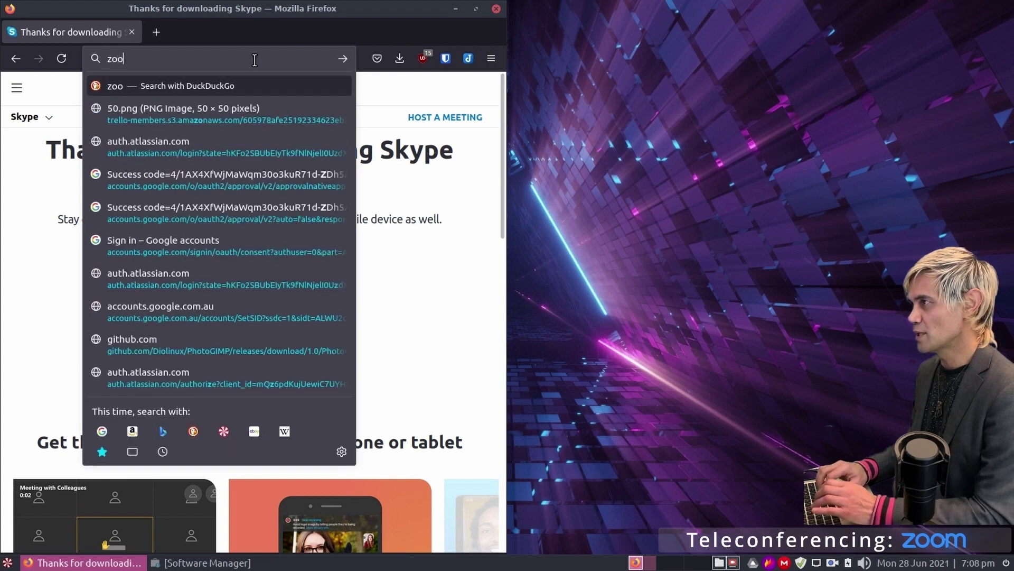
pyautogui.write('m for linux')
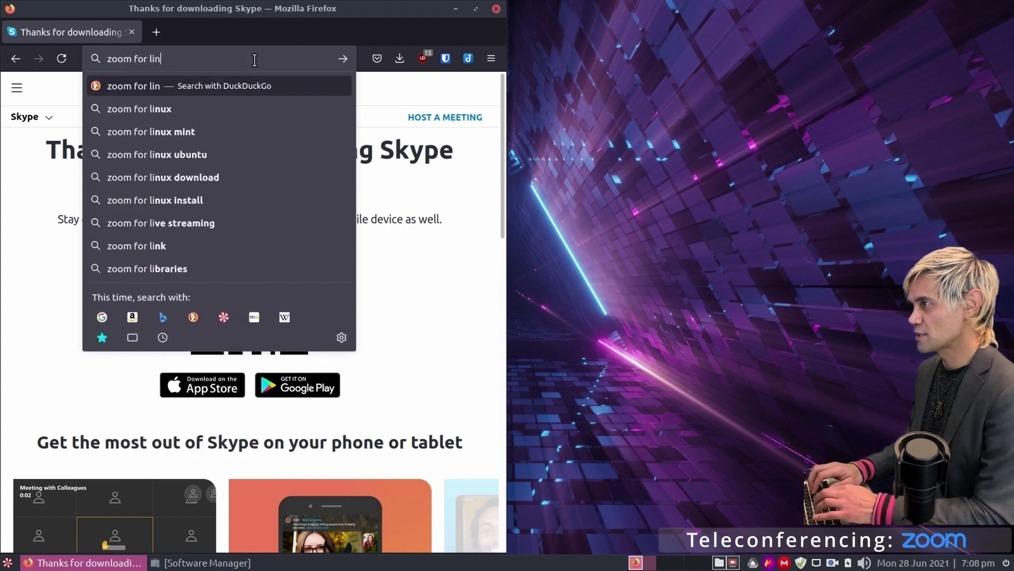
pyautogui.press('Return')
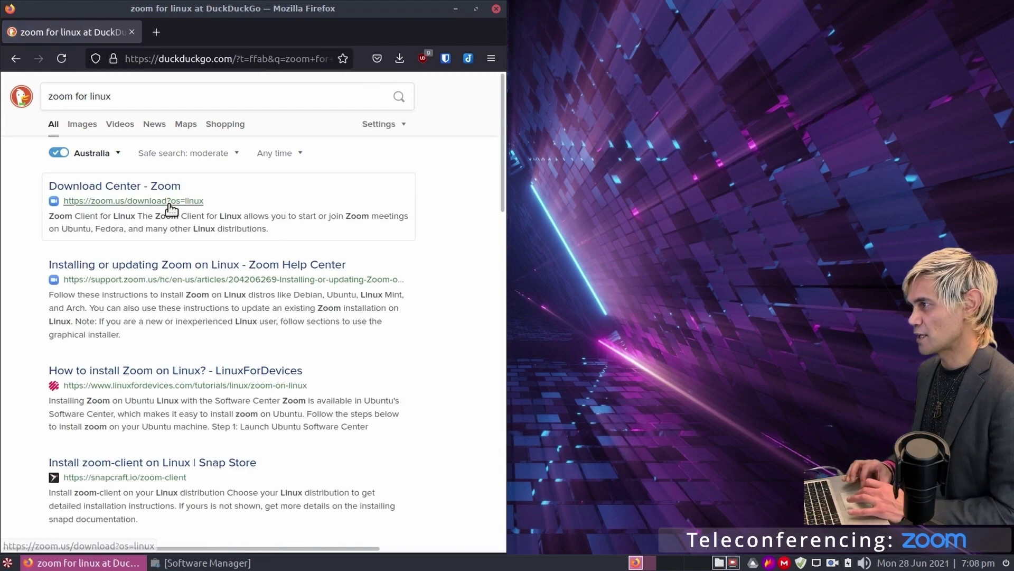
pyautogui.click(125, 188)
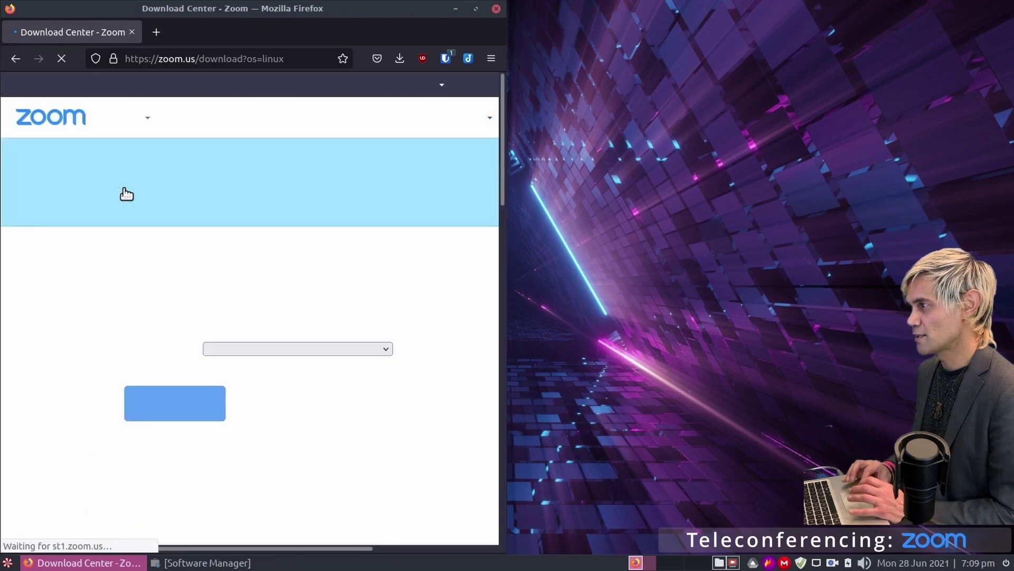
# - Set the Linux type to Ubuntu and download the zoom_amd64.deb package
pyautogui.click(388, 354)
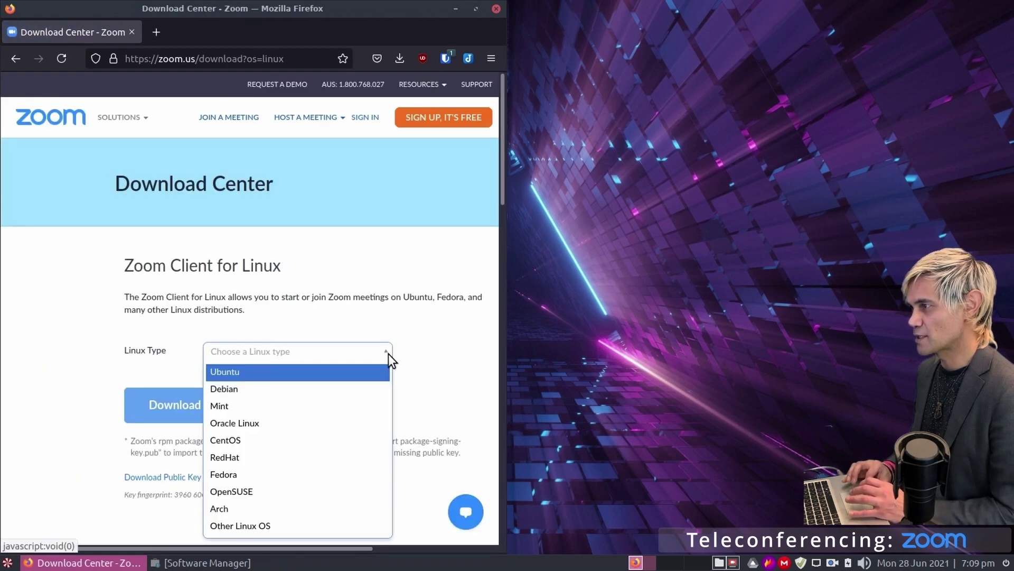
pyautogui.click(330, 374)
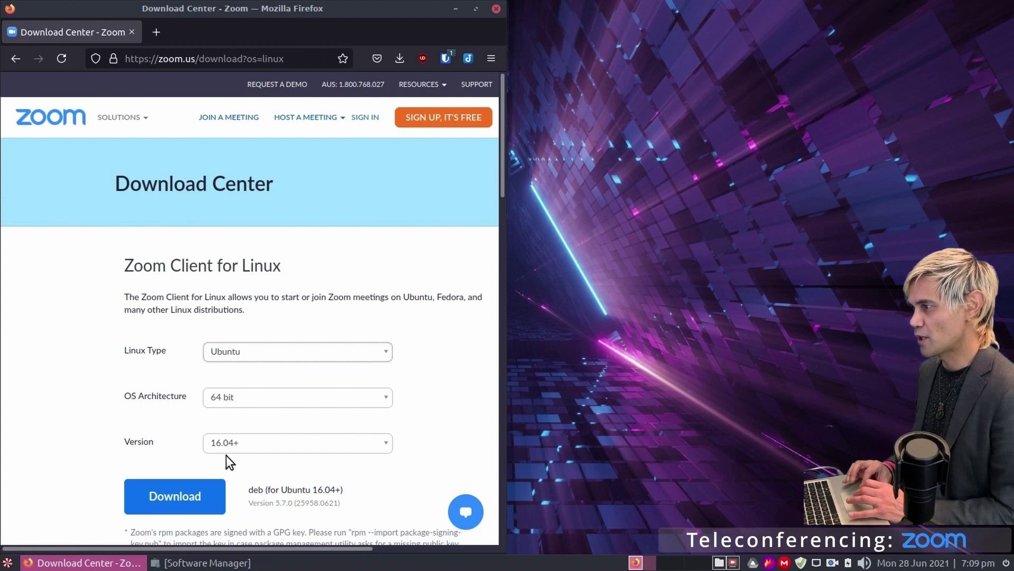
pyautogui.click(176, 496)
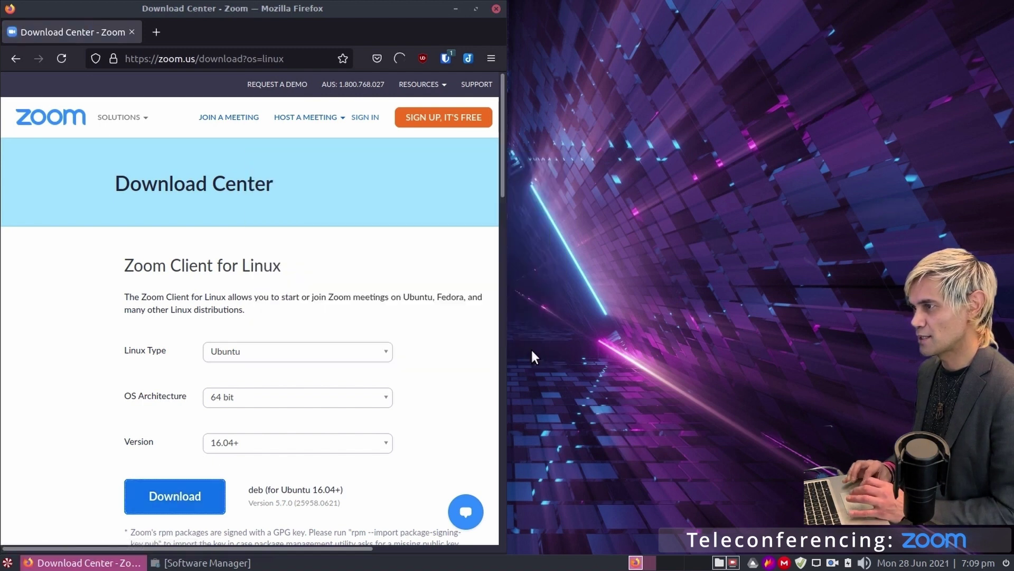
# - Authenticate and install Zoom 5.7.25958.0621 in GDebi, viewing the terminal output, then close the installer
pyautogui.click(528, 351)
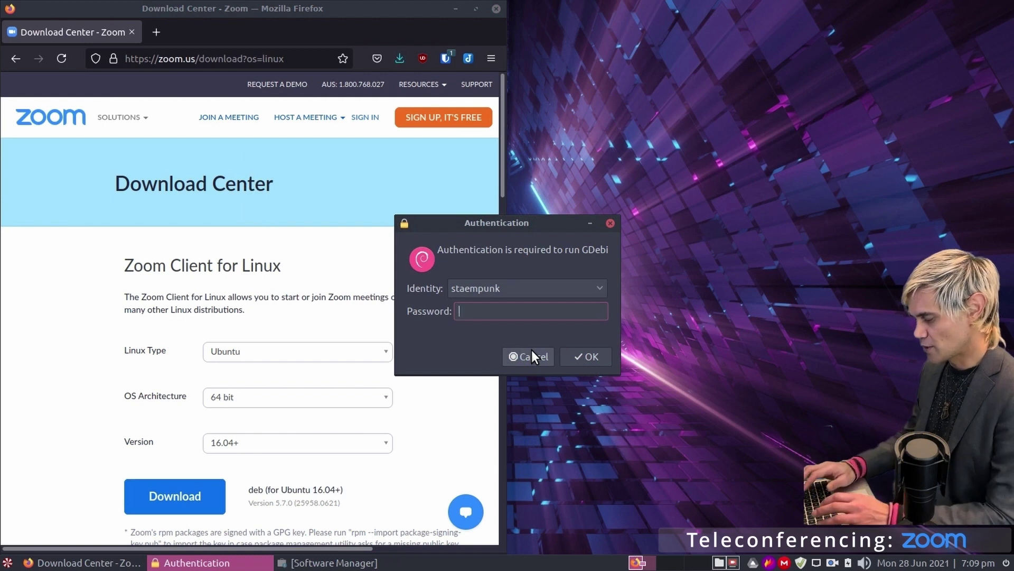
pyautogui.write('••••••••')
pyautogui.press('Return')
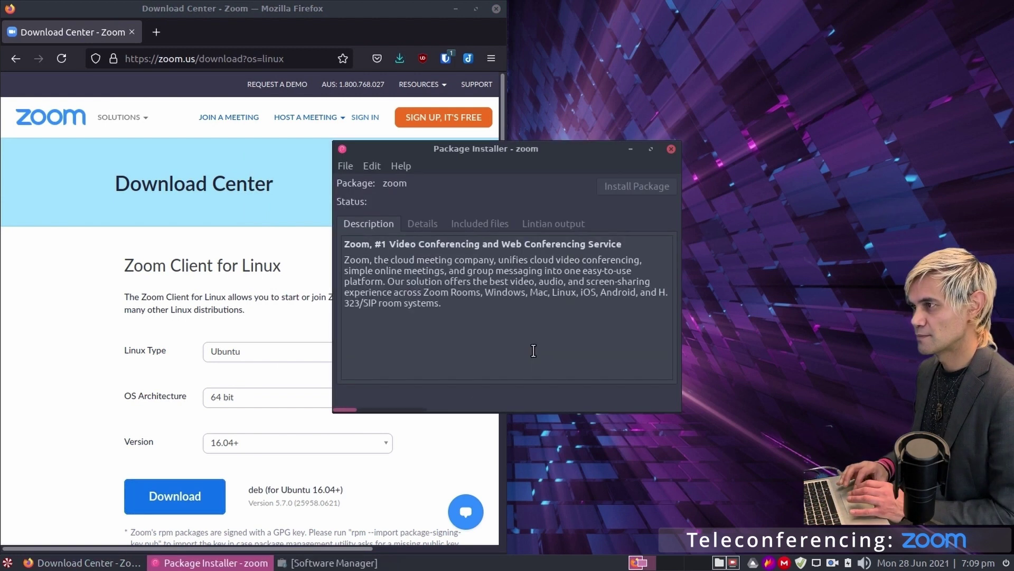
pyautogui.click(642, 186)
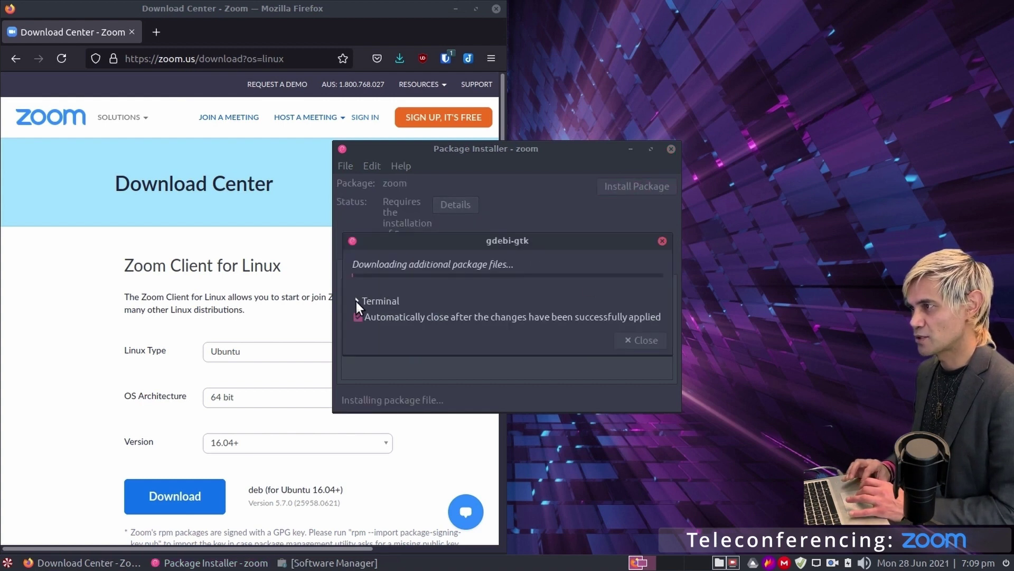
pyautogui.click(356, 302)
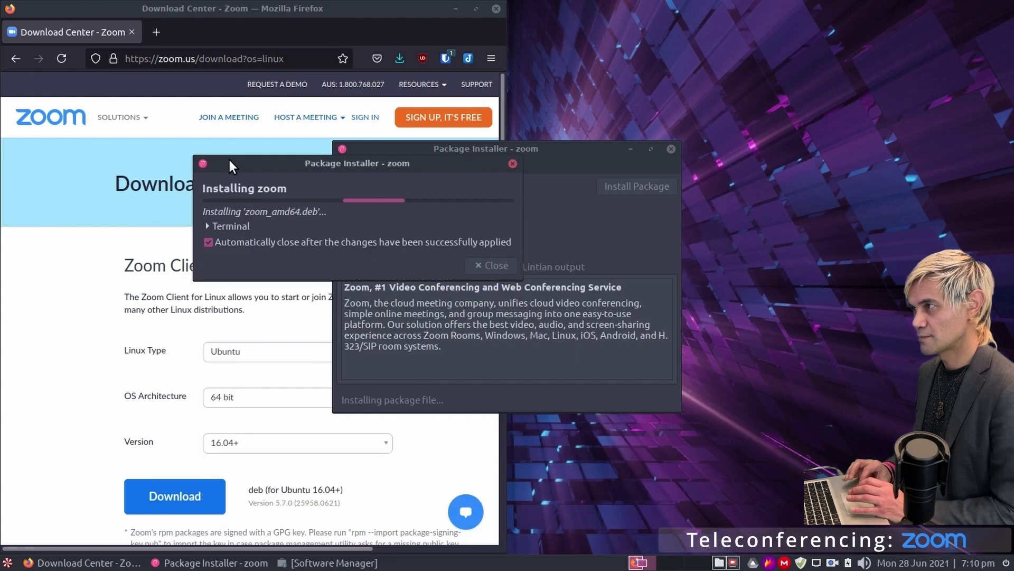
pyautogui.click(207, 226)
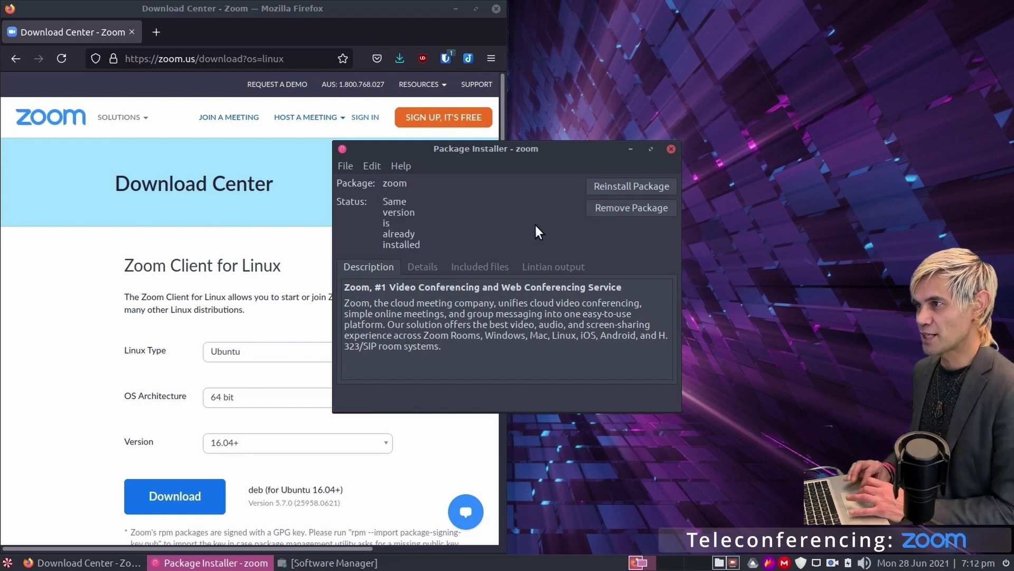
pyautogui.click(672, 149)
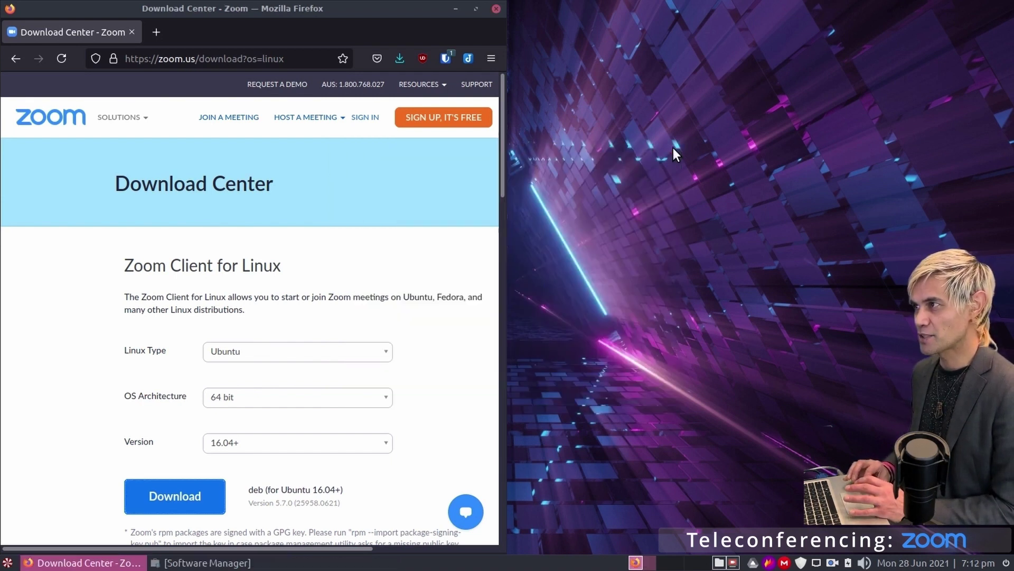
# - Minimize Firefox, search the menu for 'zoom' and add Zoom to favourites
pyautogui.click(454, 8)
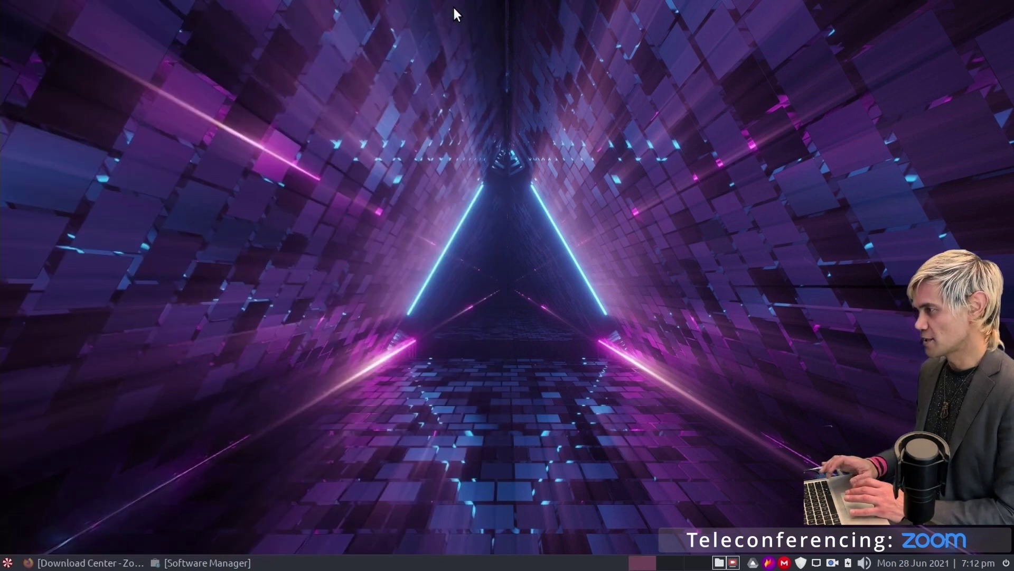
pyautogui.press('super')
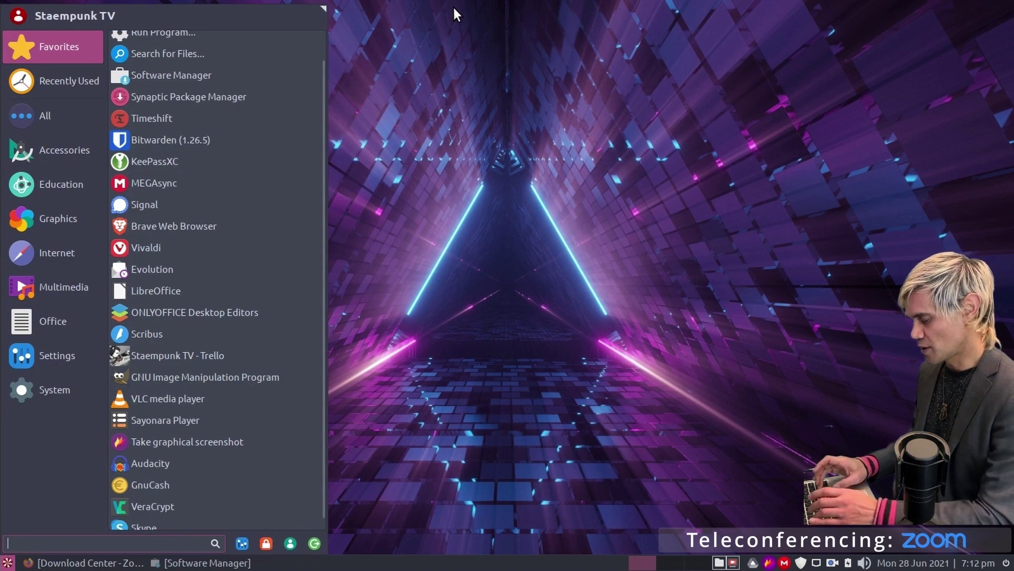
pyautogui.write('zoom')
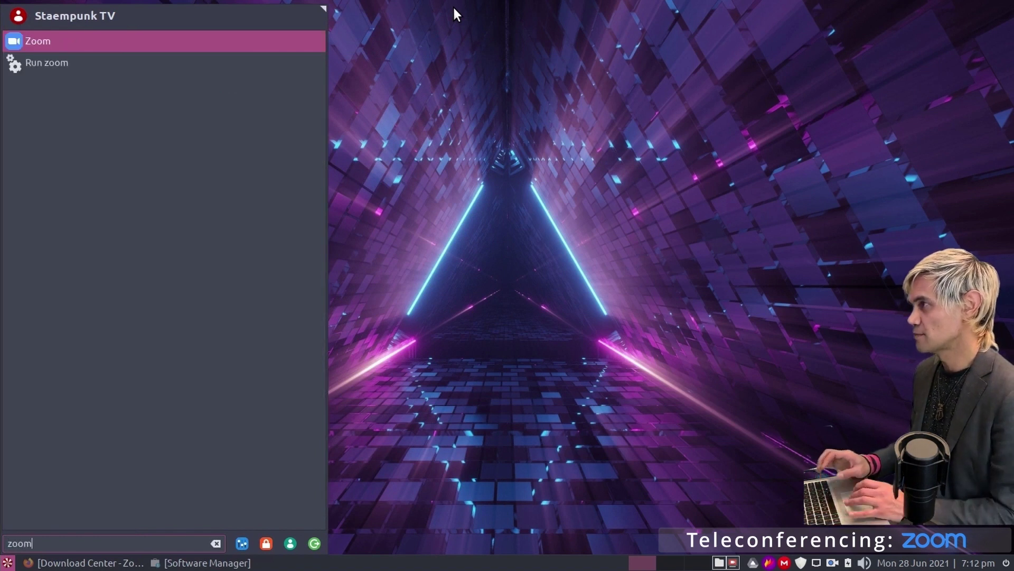
pyautogui.rightClick(165, 42)
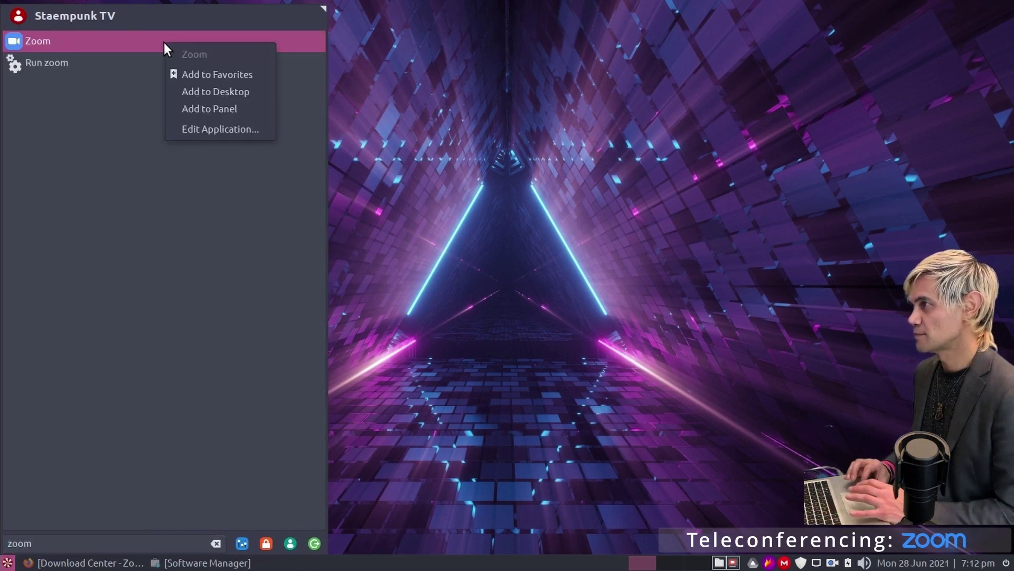
pyautogui.click(230, 79)
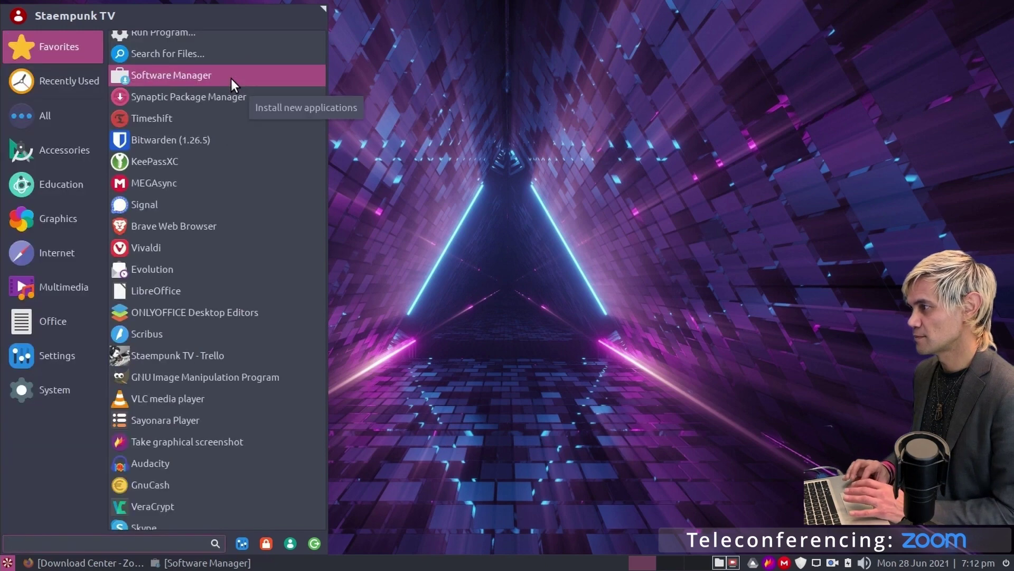
# - Launch Zoom from favourites to its 5.7.0 start screen, then close it
pyautogui.scroll(-1, 230, 78)
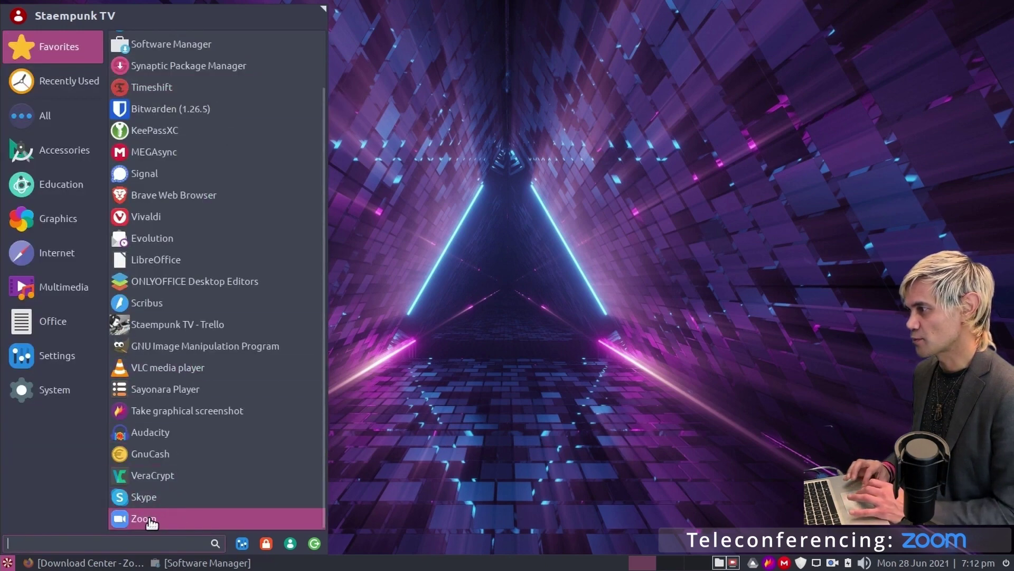
pyautogui.click(149, 519)
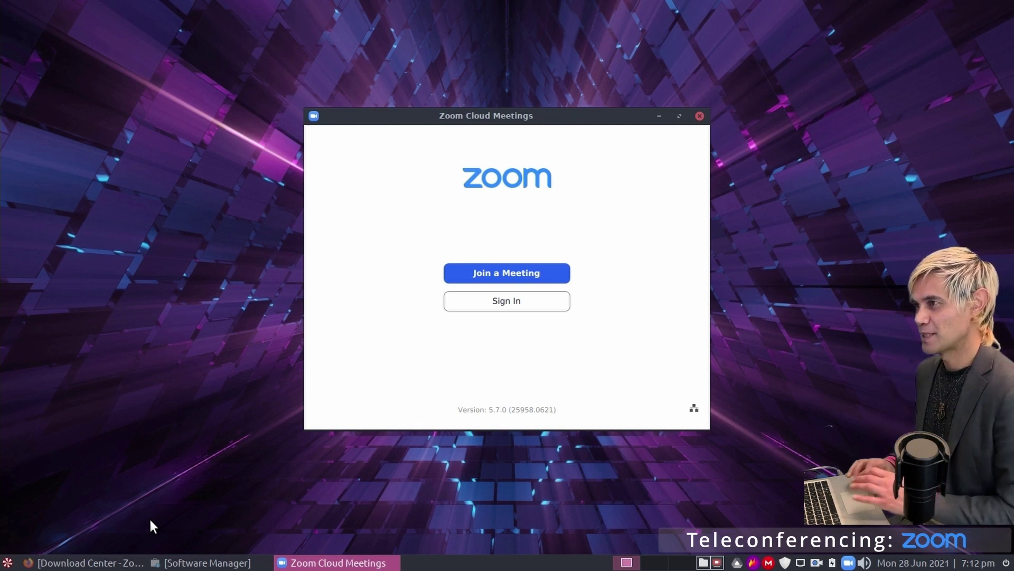
pyautogui.click(699, 116)
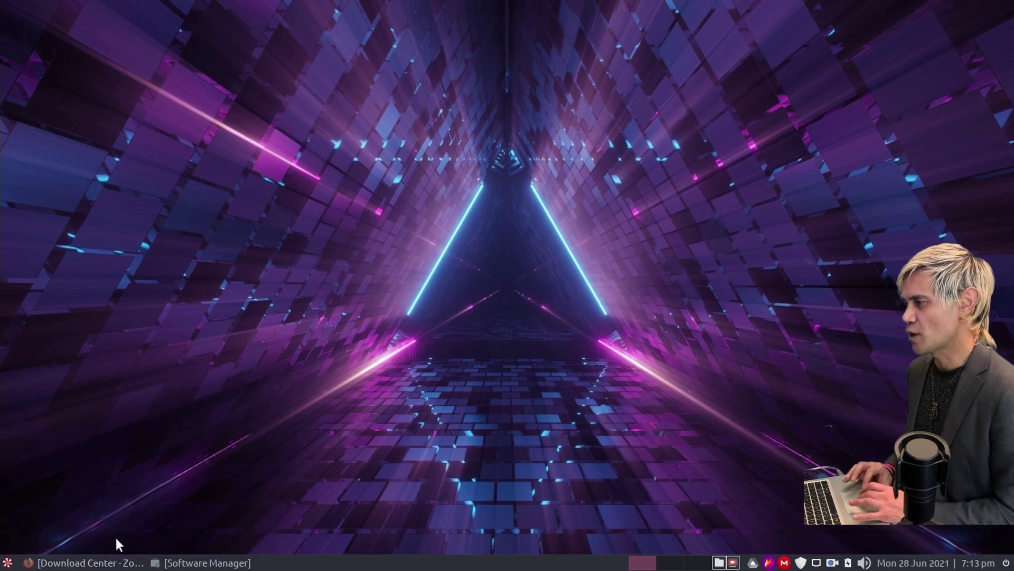
# - Search Firefox for 'jitsi meet' and open the meet.jit.si website
pyautogui.click(80, 563)
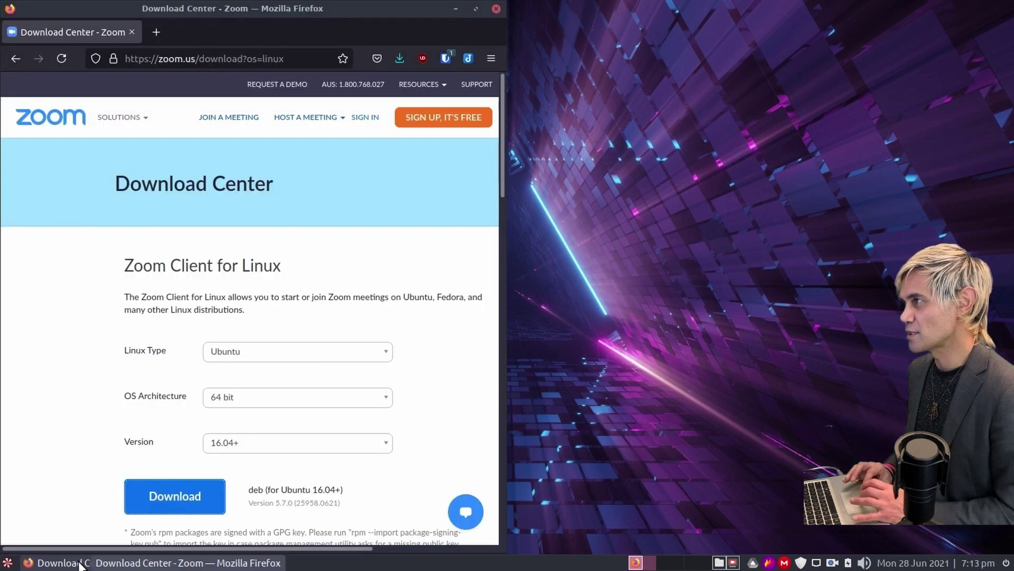
pyautogui.click(231, 57)
pyautogui.tripleClick(230, 57)
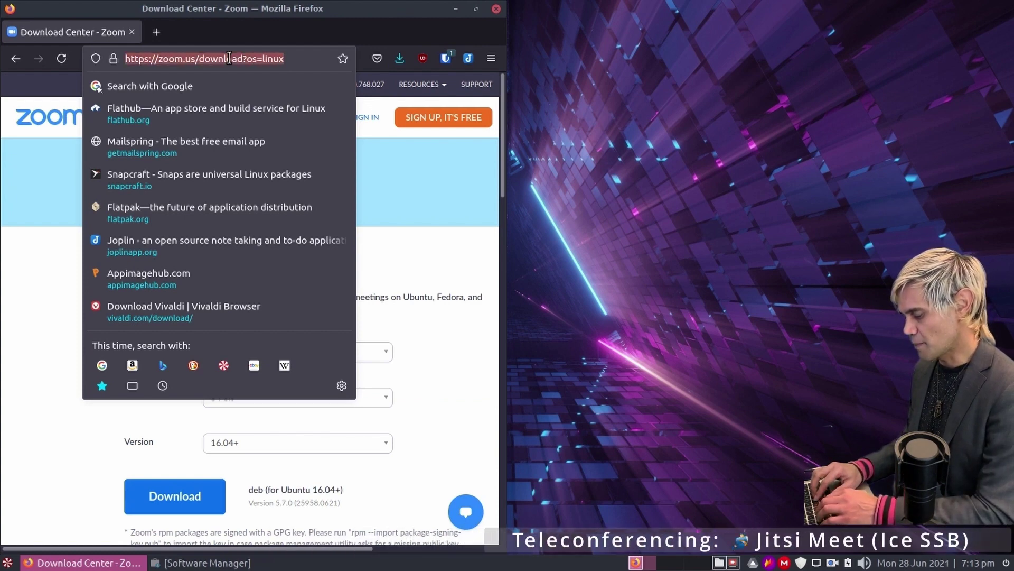
pyautogui.write('jitsi meet')
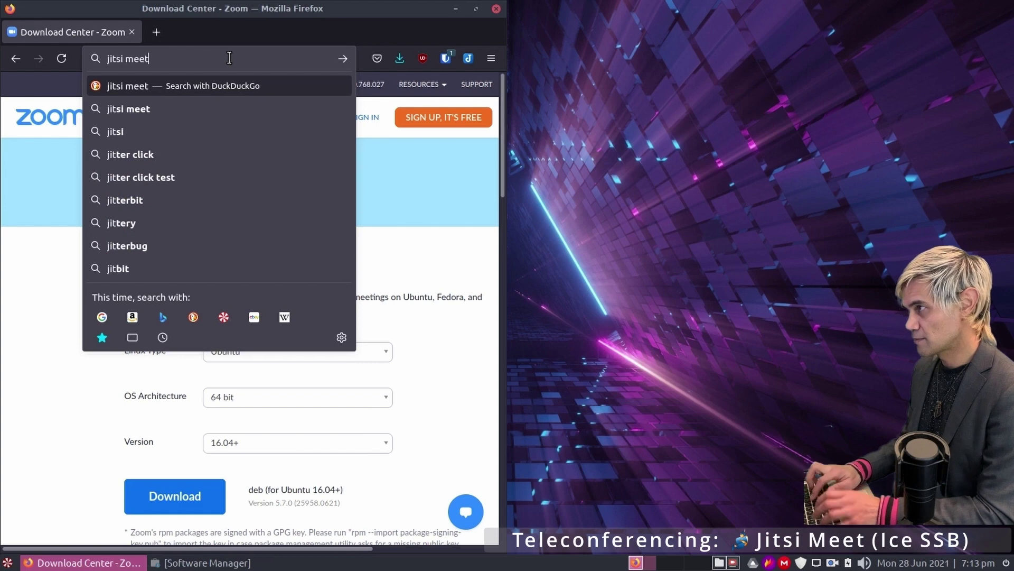
pyautogui.press('Return')
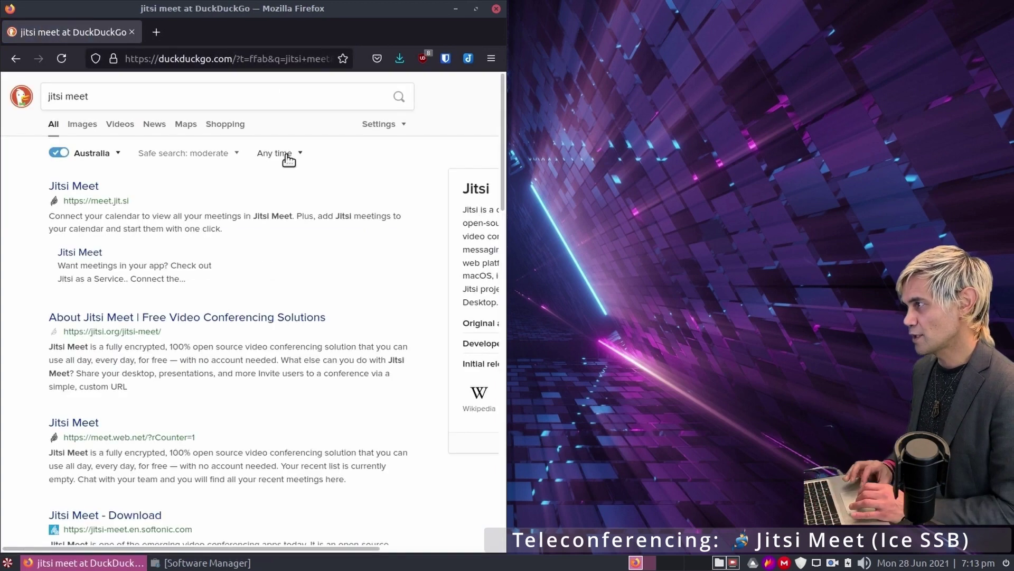
pyautogui.click(86, 187)
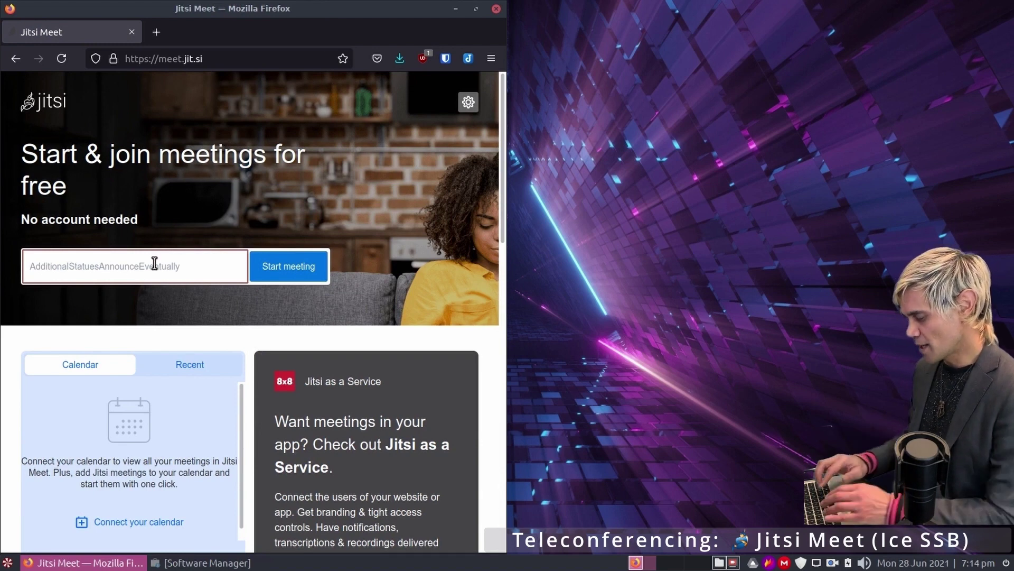
# - Start room 'thisisaroomthativemade', allow camera and microphone, and join the meeting
pyautogui.write('t')
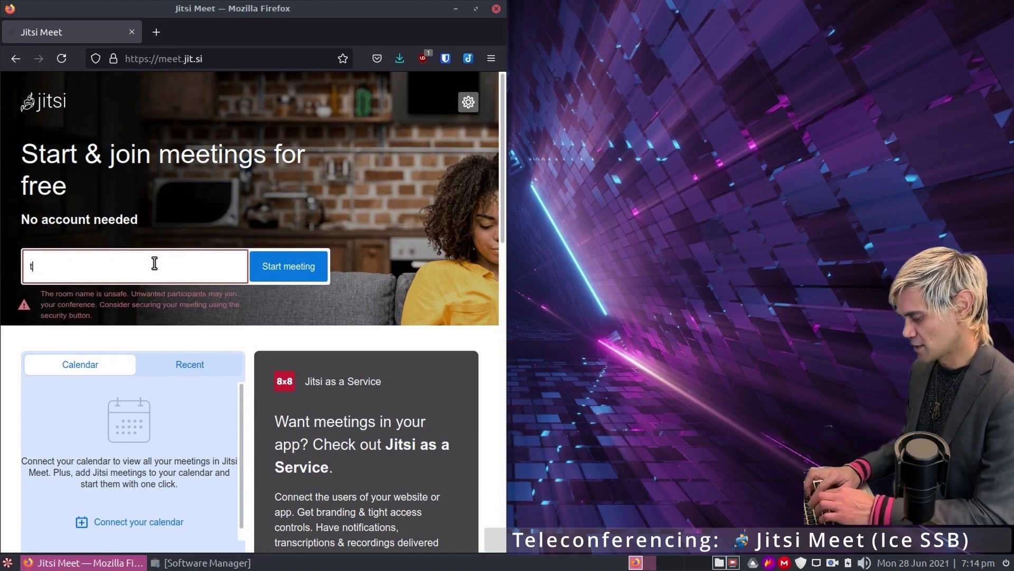
pyautogui.write('hisisaroomthativemade')
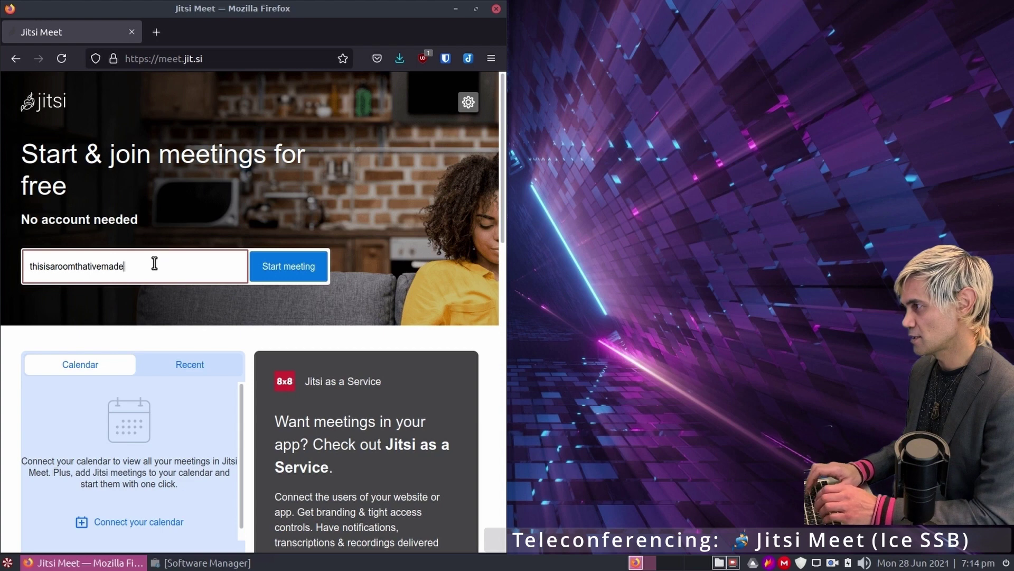
pyautogui.press('Return')
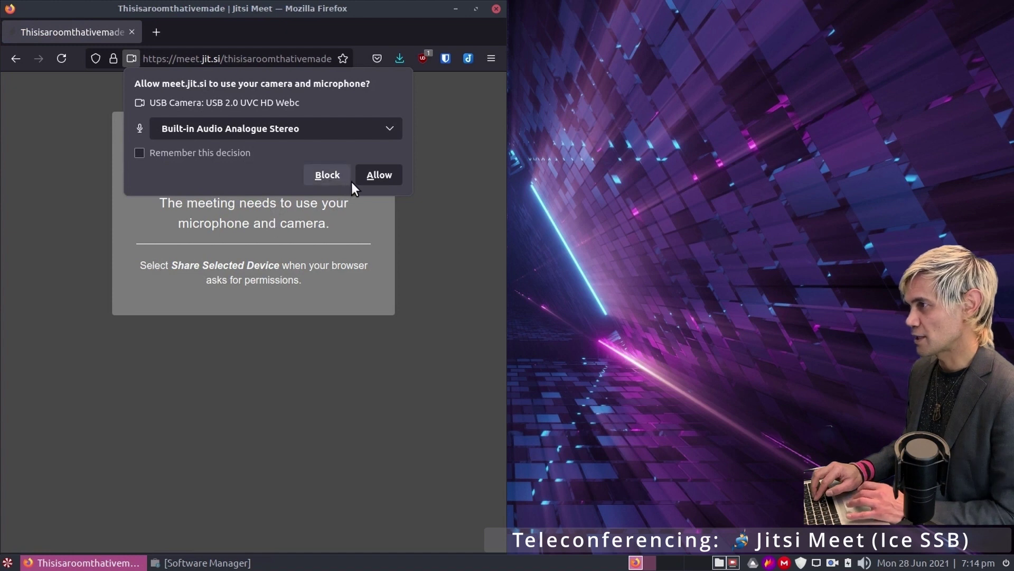
pyautogui.click(375, 174)
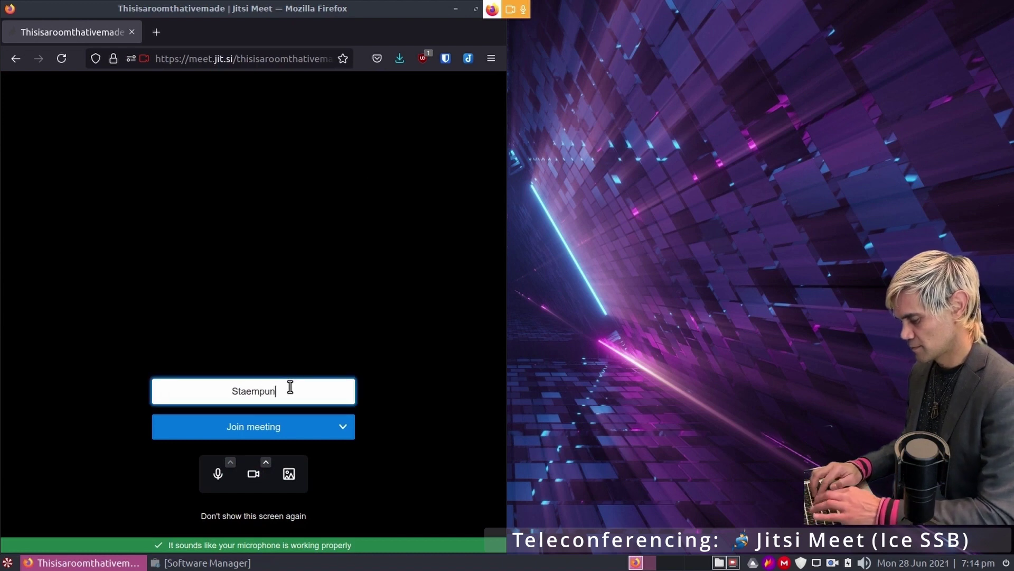
pyautogui.click(271, 426)
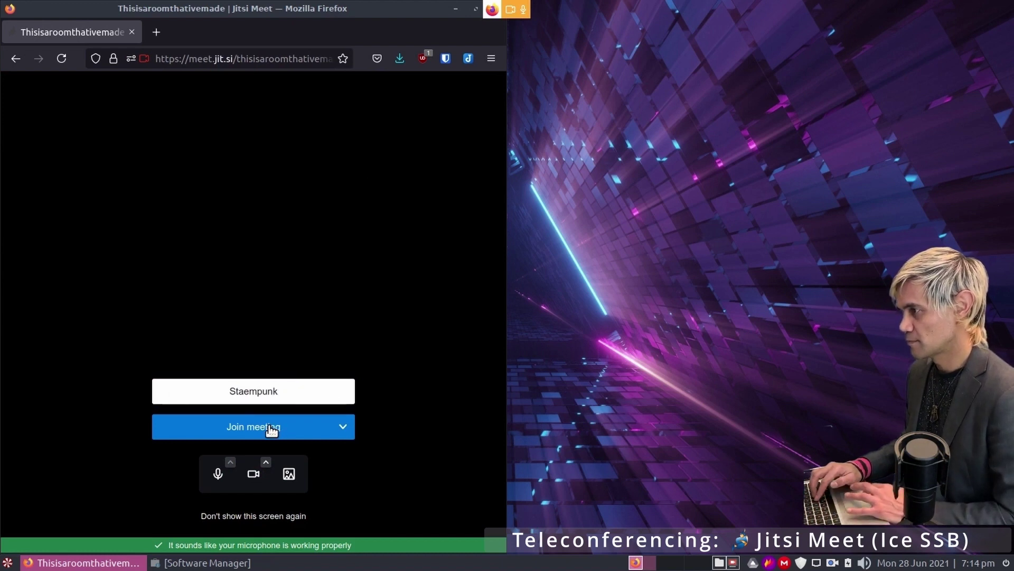
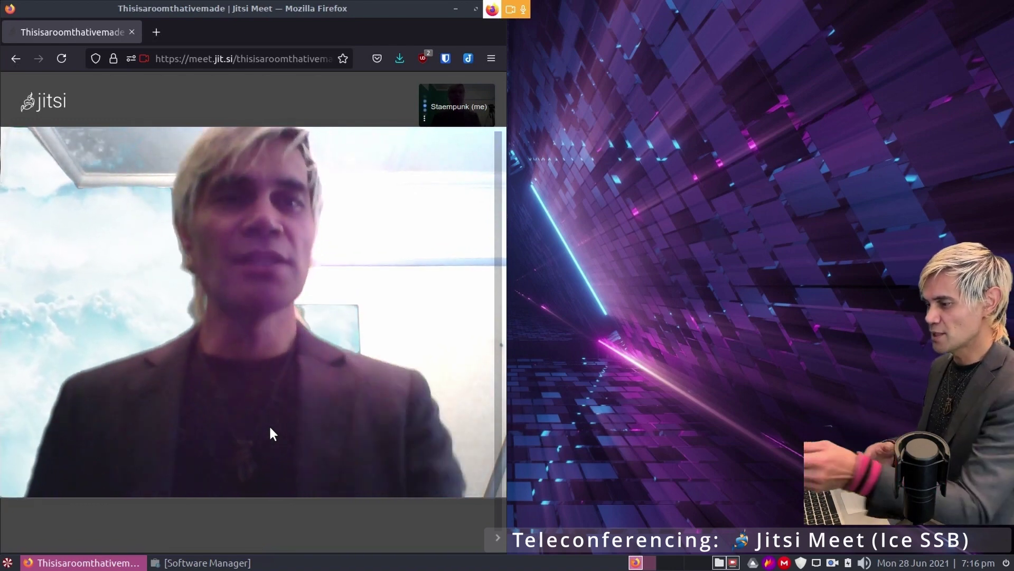
# - Hang up the Jitsi call and return to the meet.jit.si start page
pyautogui.moveTo(386, 353)
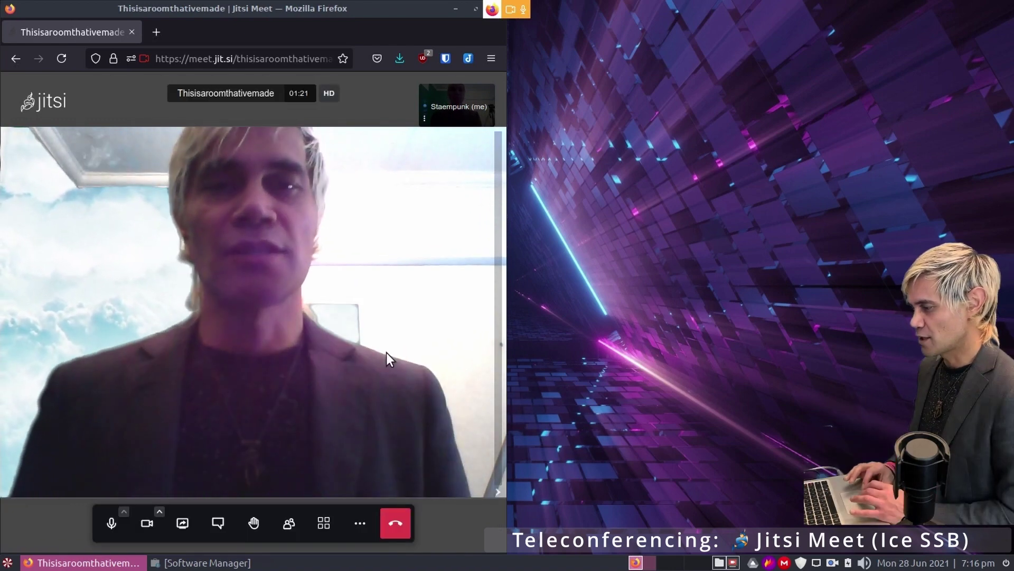
pyautogui.click(396, 524)
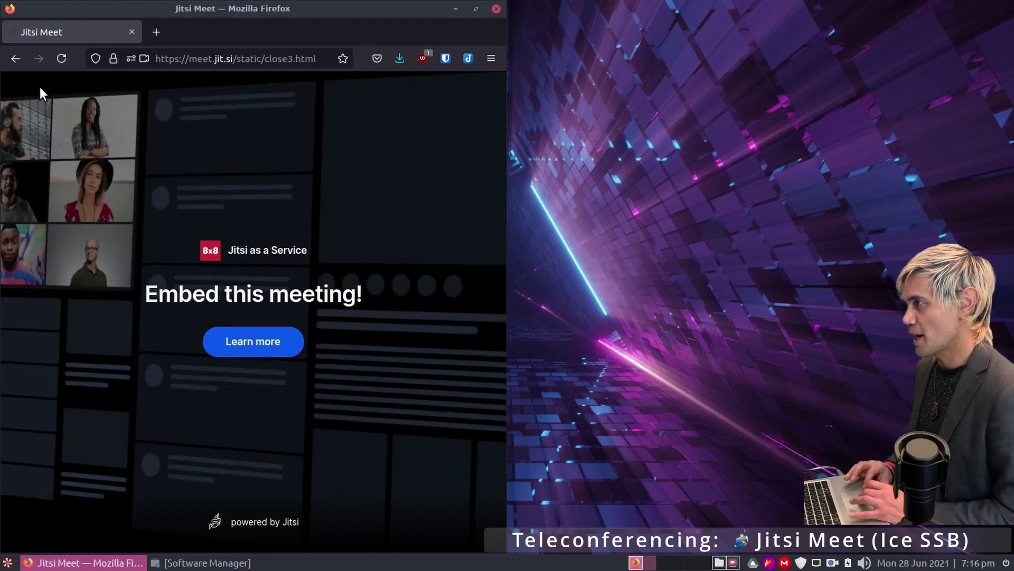
pyautogui.rightClick(16, 56)
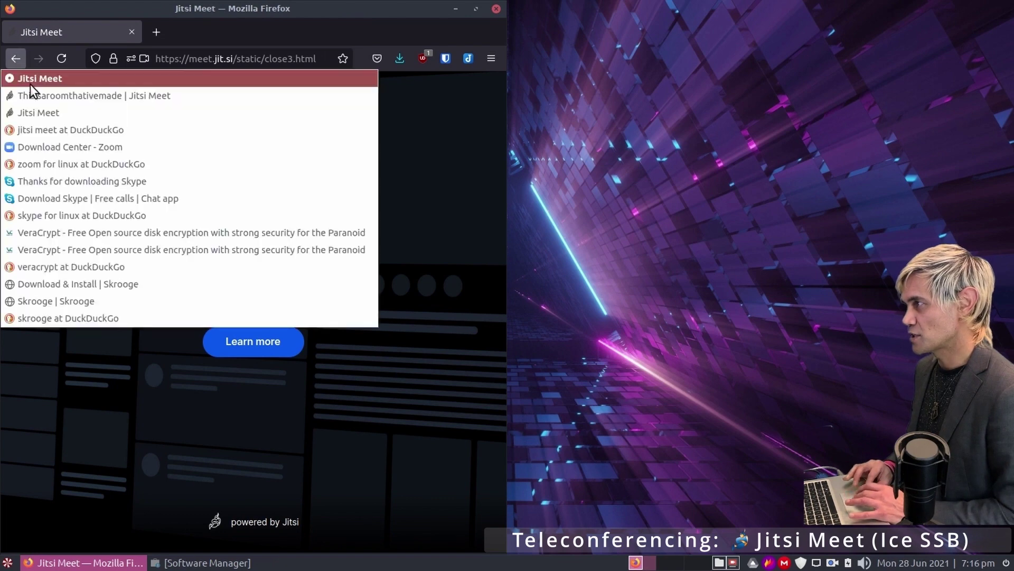
pyautogui.click(41, 112)
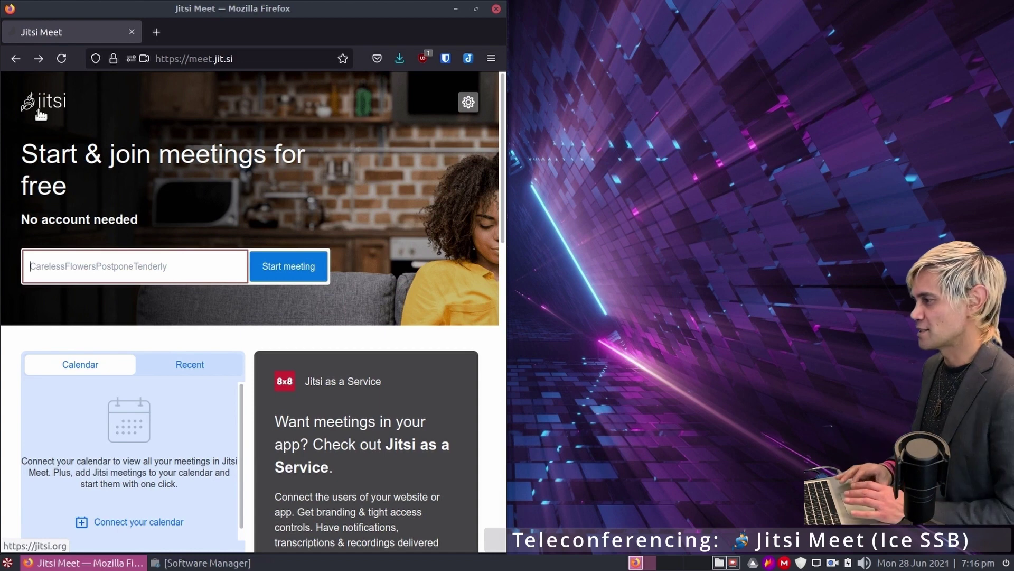
pyautogui.click(9, 563)
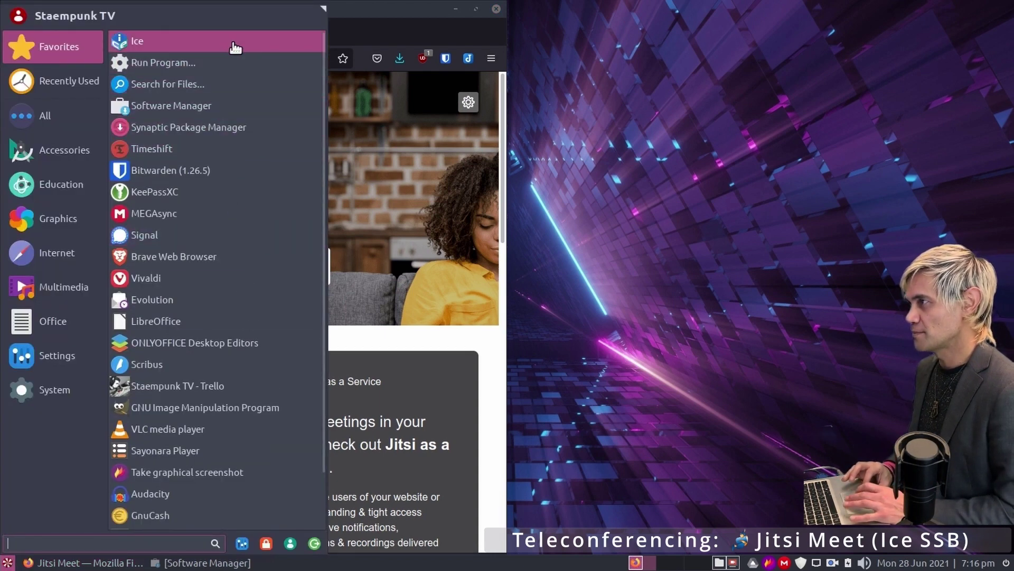
# - Launch Ice beside the browser and name the new web app 'Jitsi Meet'
pyautogui.click(233, 42)
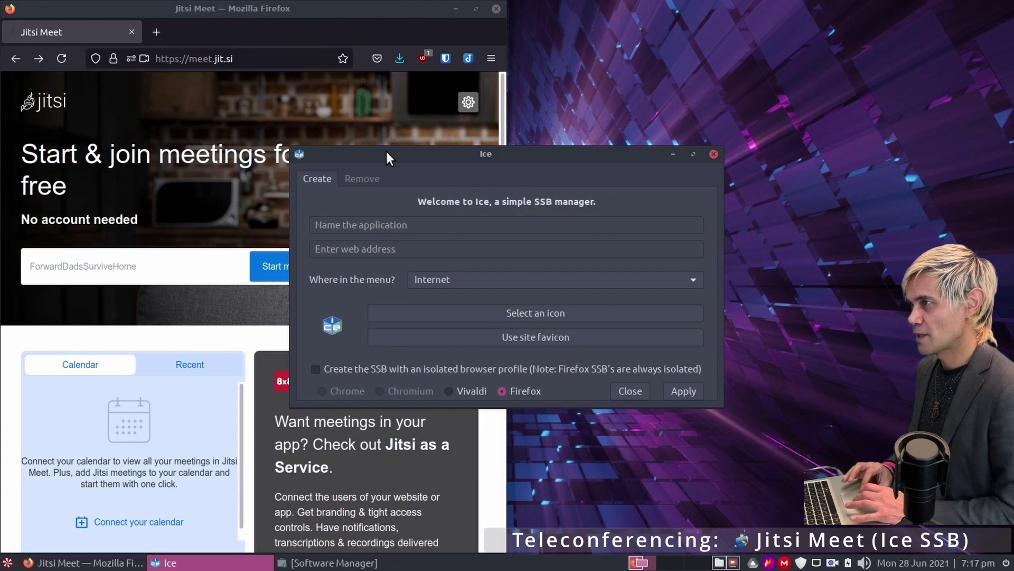
pyautogui.moveTo(386, 157); pyautogui.dragTo(602, 9)
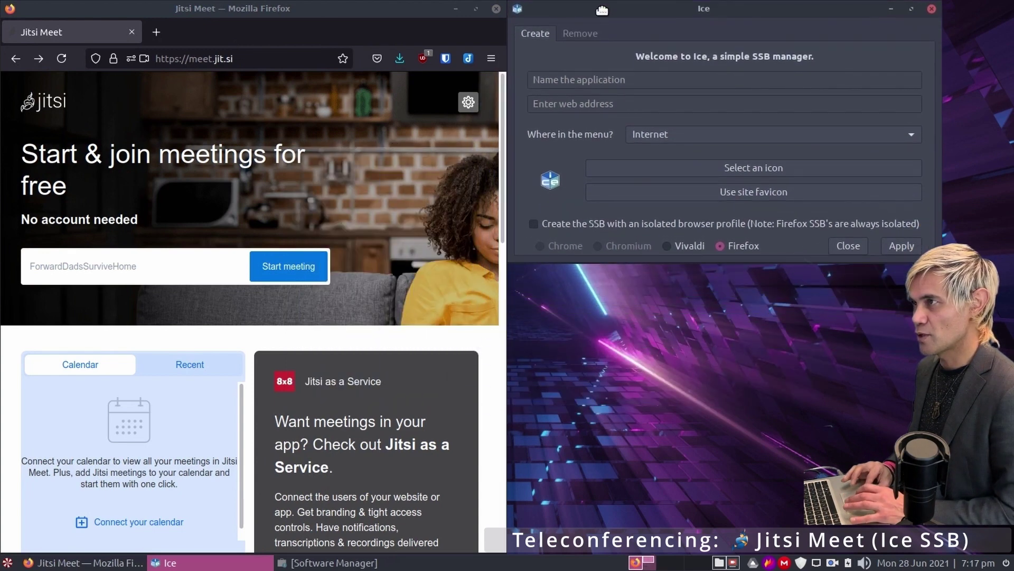
pyautogui.click(629, 83)
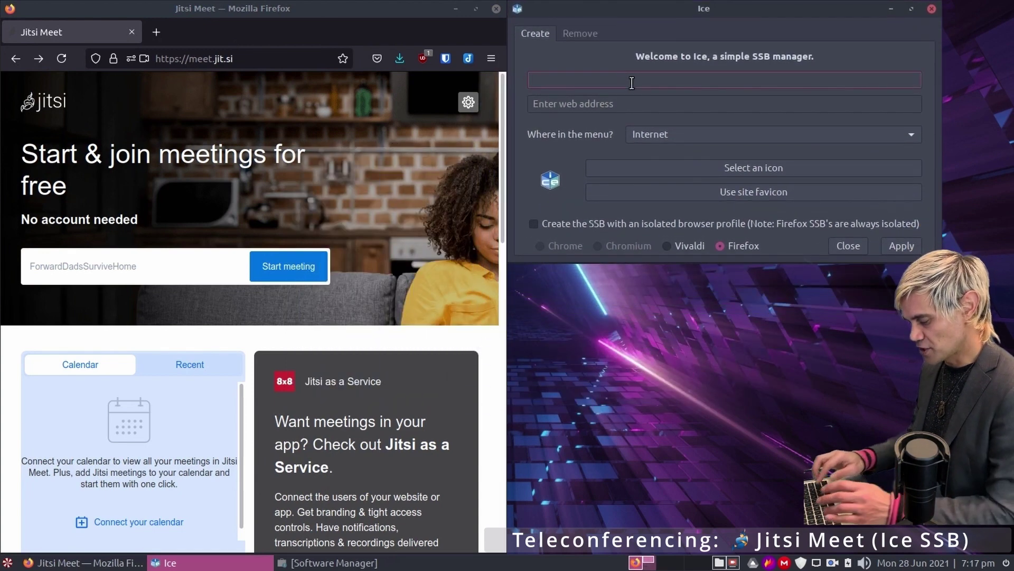
pyautogui.write('Jitsi Meet')
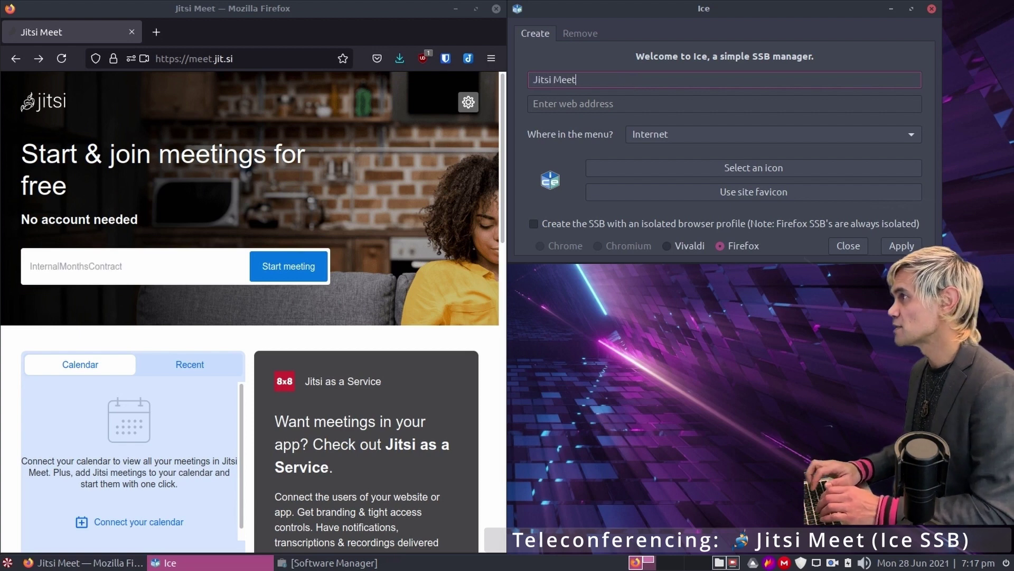
pyautogui.click(296, 64)
pyautogui.press('super+c')
pyautogui.rightClick(268, 55)
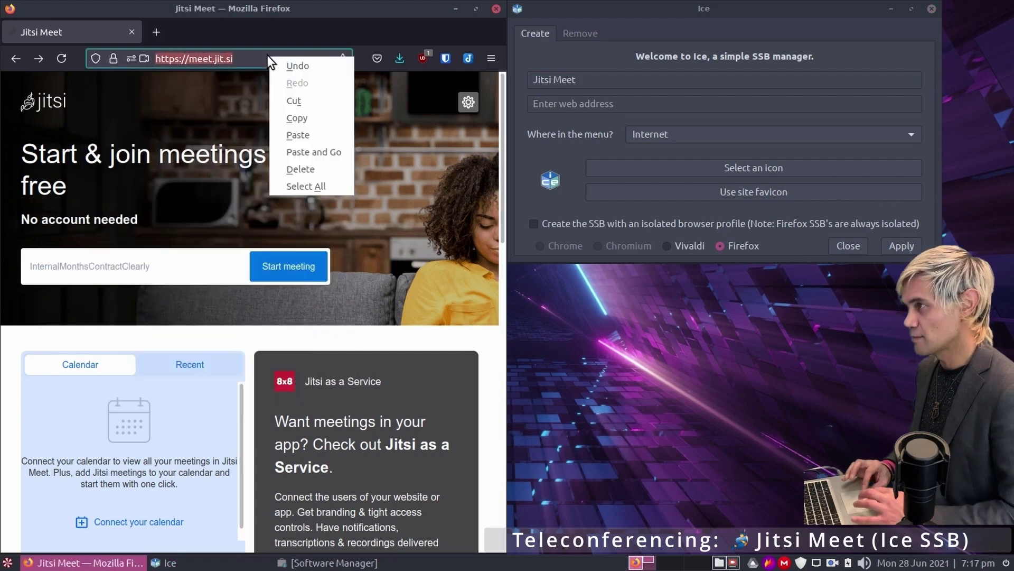
pyautogui.click(325, 119)
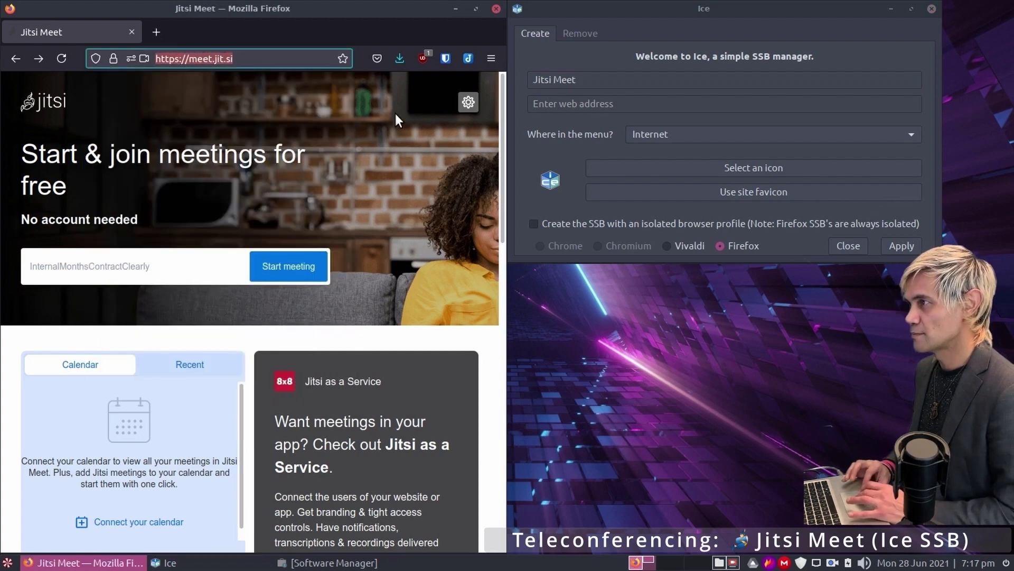
pyautogui.rightClick(655, 109)
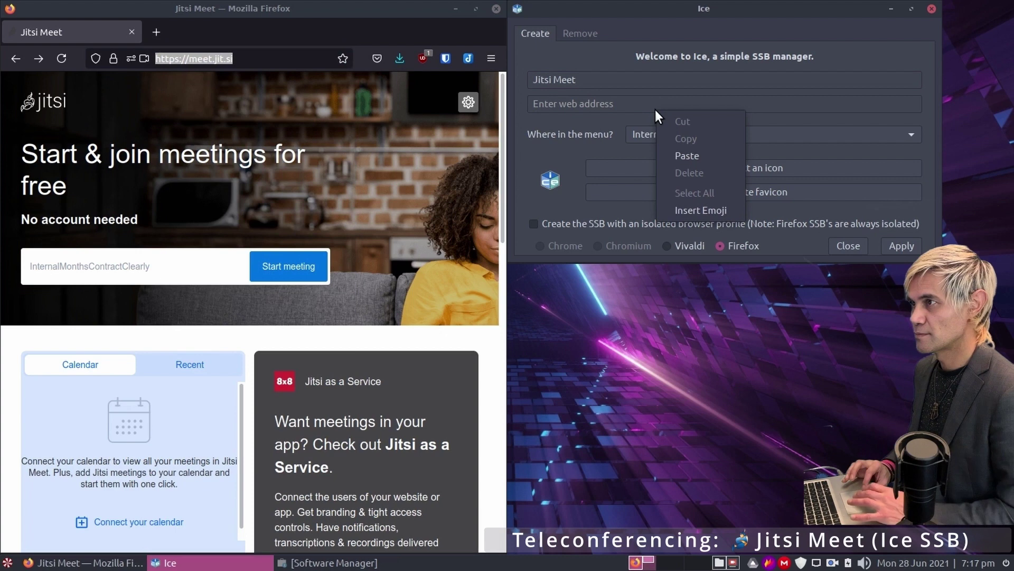
pyautogui.click(702, 157)
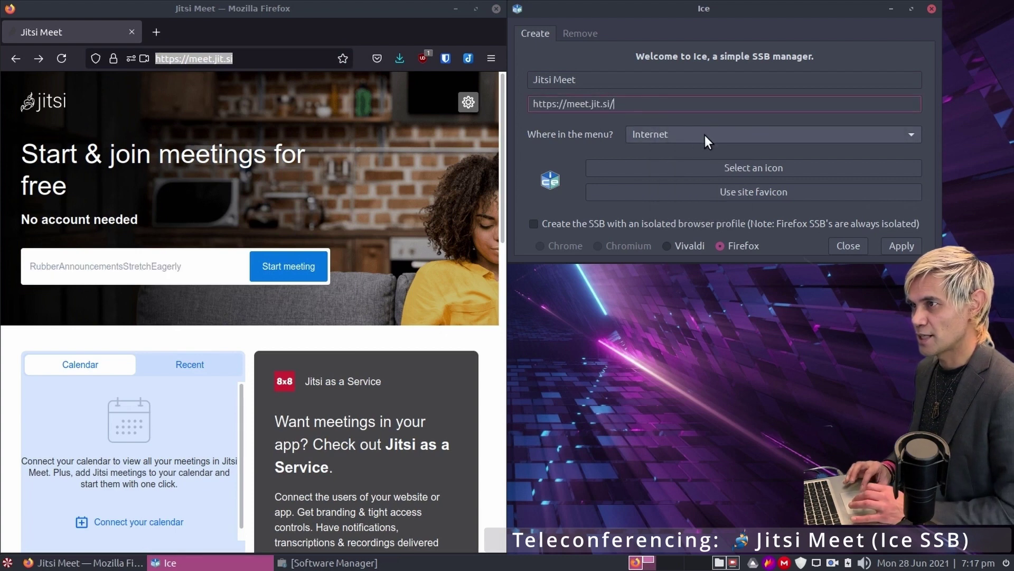
pyautogui.click(759, 193)
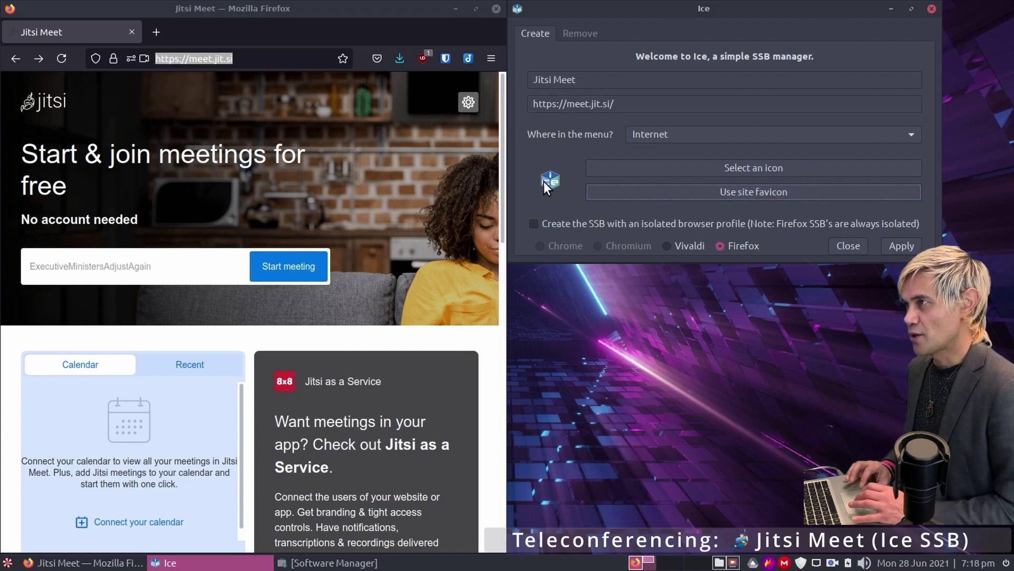
pyautogui.click(157, 33)
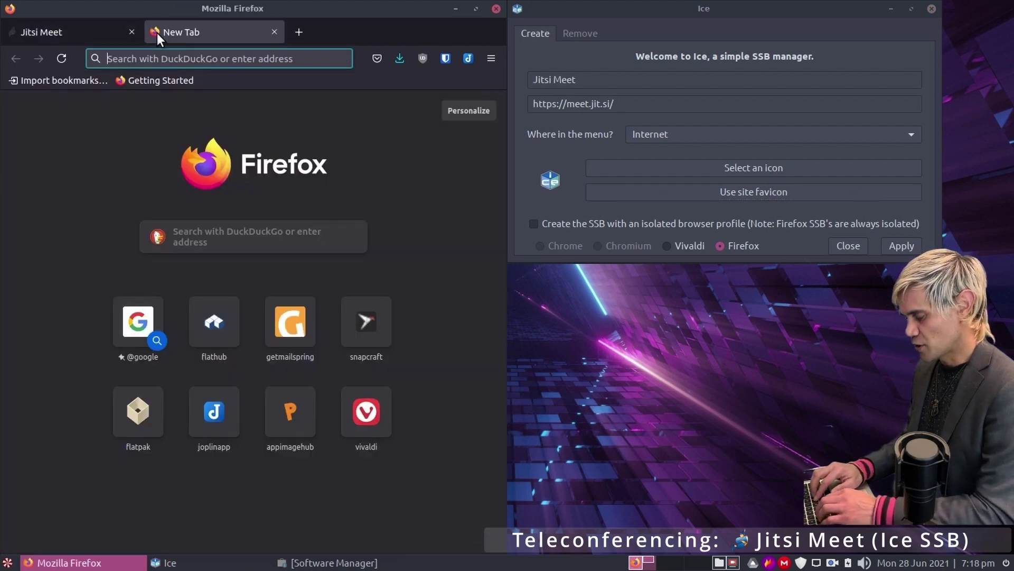
# - Search 'jitsi', open the Wikipedia article, and open its logo image in a new tab
pyautogui.write('jits')
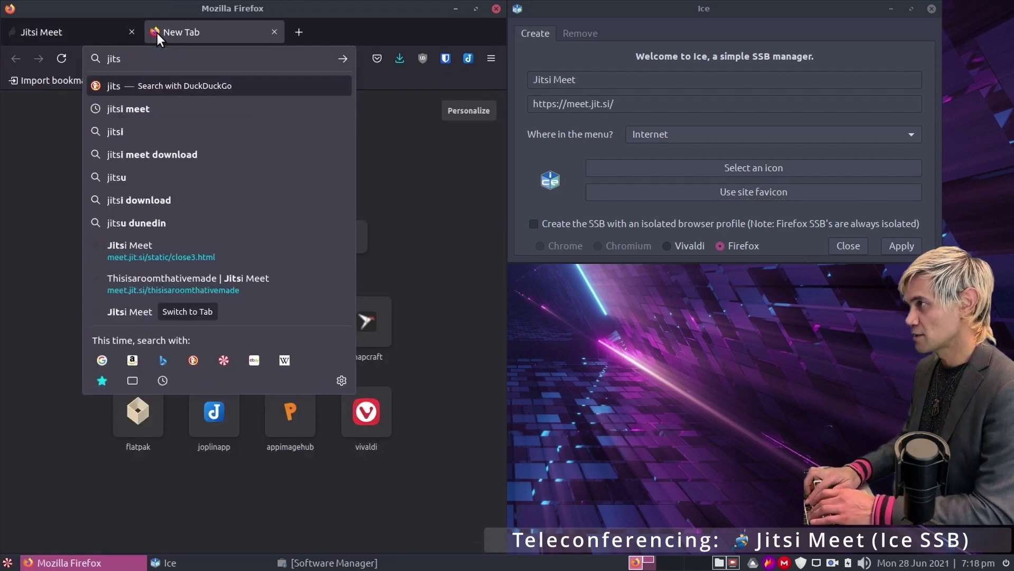
pyautogui.write('i')
pyautogui.press('Return')
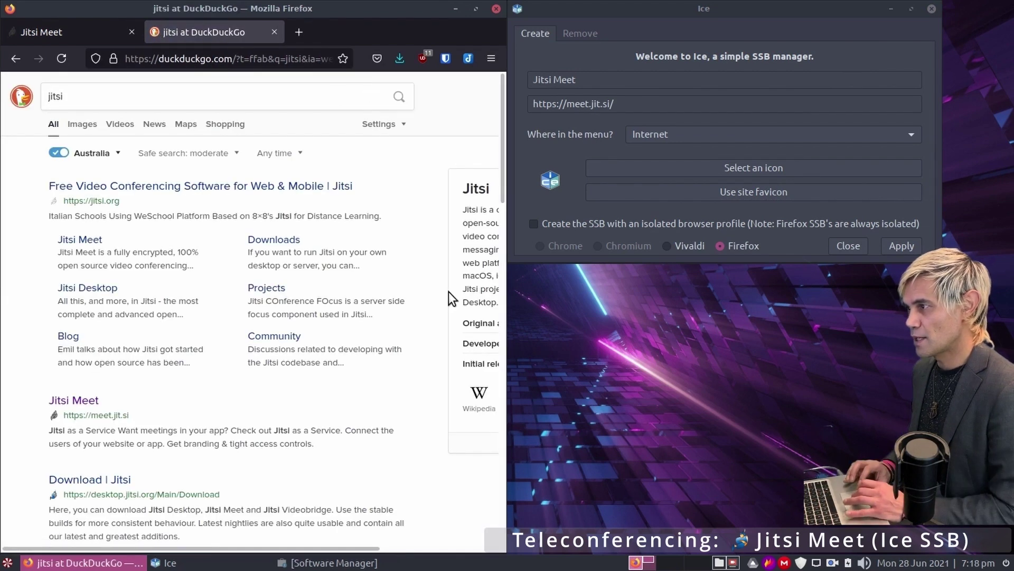
pyautogui.click(480, 403)
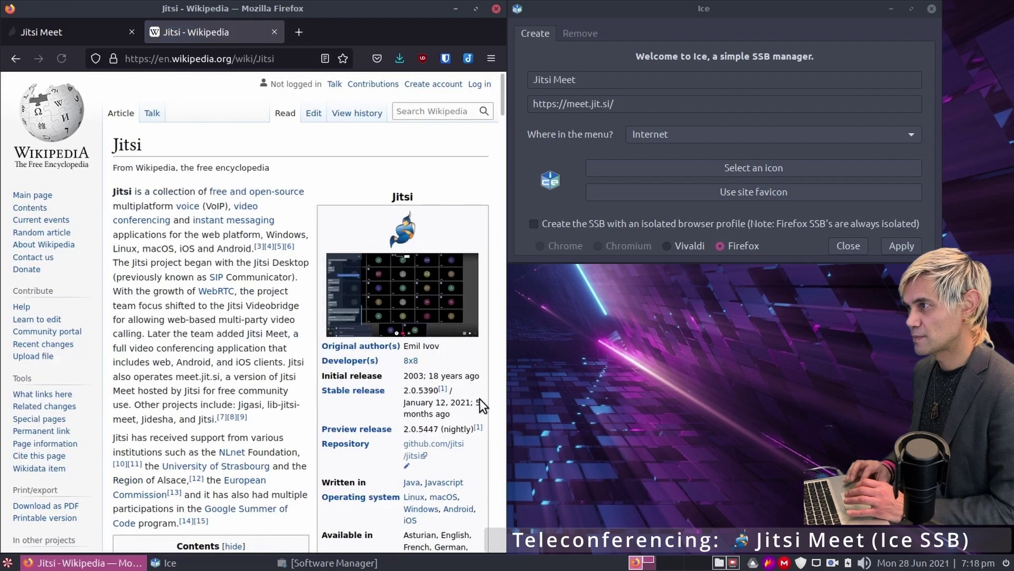
pyautogui.rightClick(411, 230)
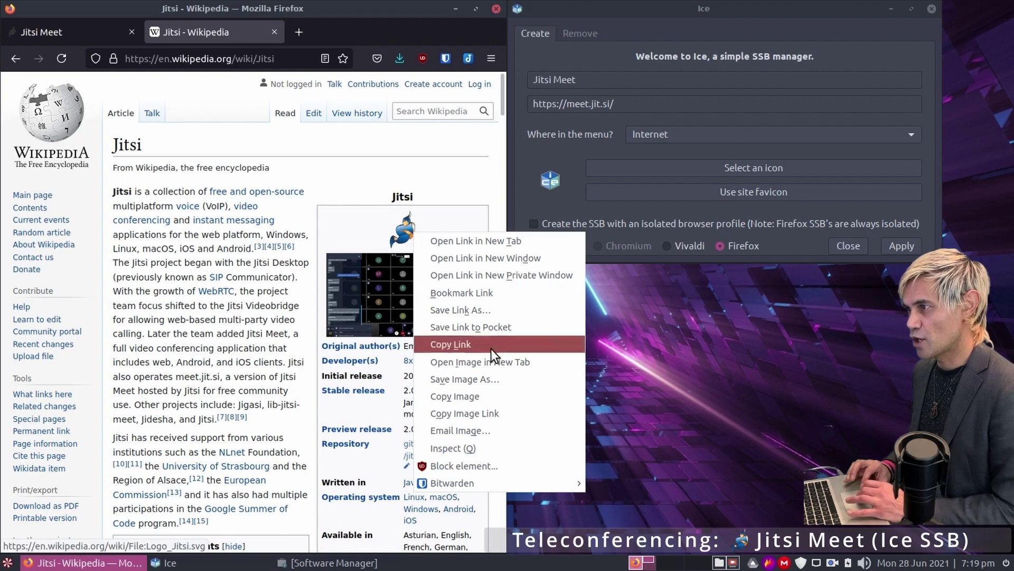
pyautogui.click(498, 362)
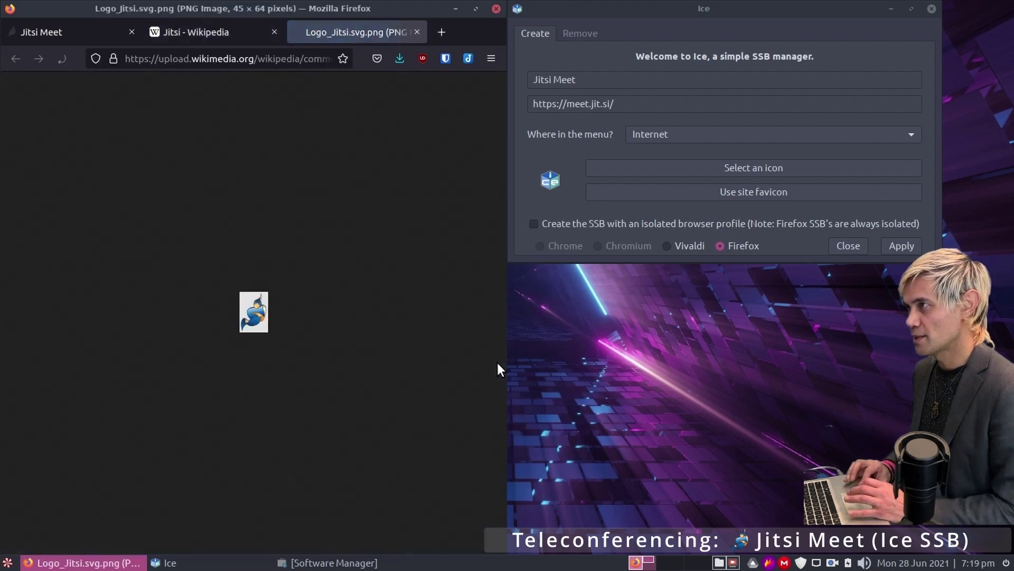
pyautogui.rightClick(250, 310)
pyautogui.click(286, 319)
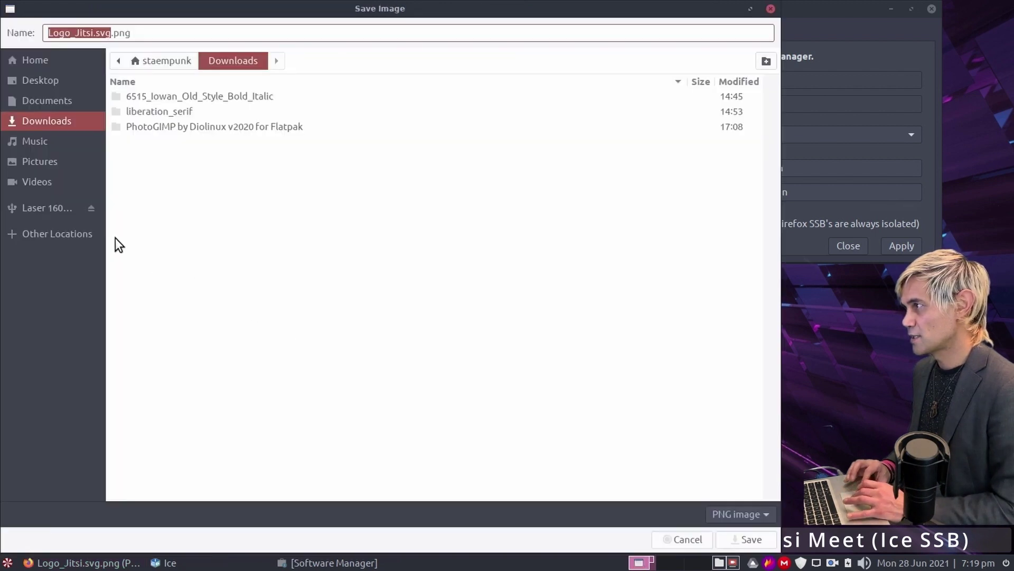
# - Save the logo as Logo_Jitsi.png in /usr/share/icons/staem-icons
pyautogui.click(46, 234)
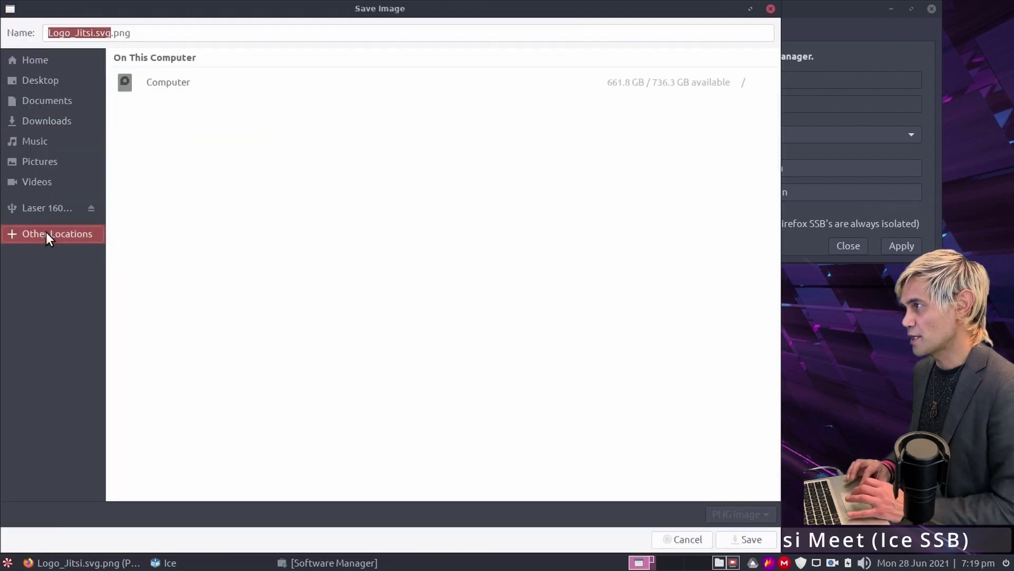
pyautogui.click(154, 83)
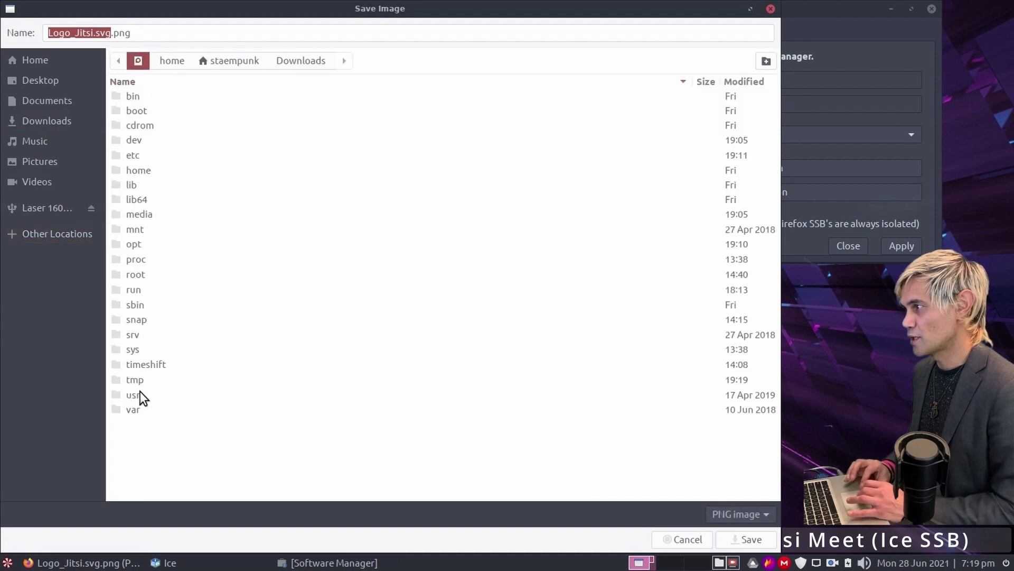
pyautogui.doubleClick(118, 398)
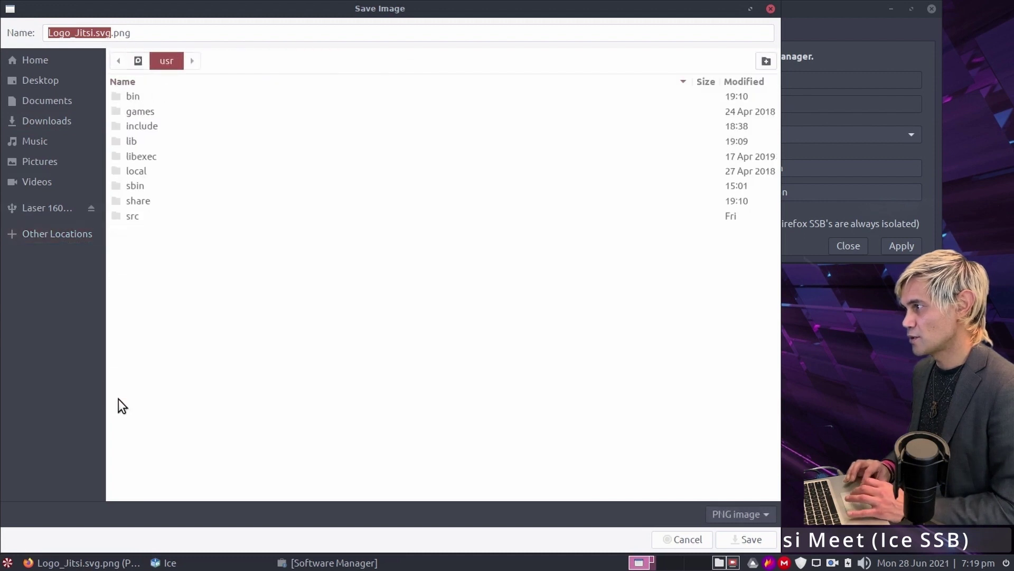
pyautogui.doubleClick(113, 201)
pyautogui.scroll(-5, 252, 229)
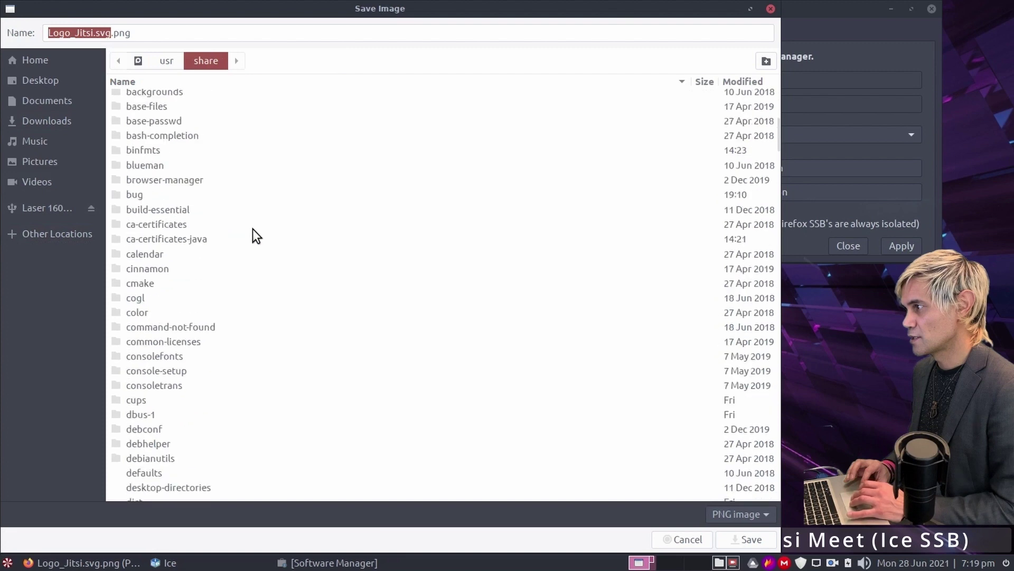
pyautogui.scroll(-20, 252, 229)
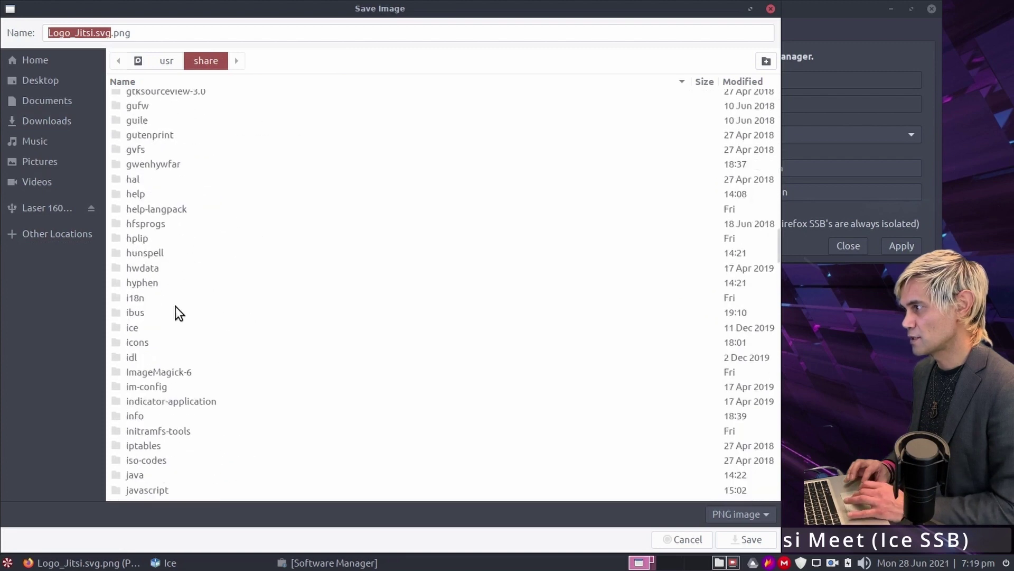
pyautogui.doubleClick(115, 340)
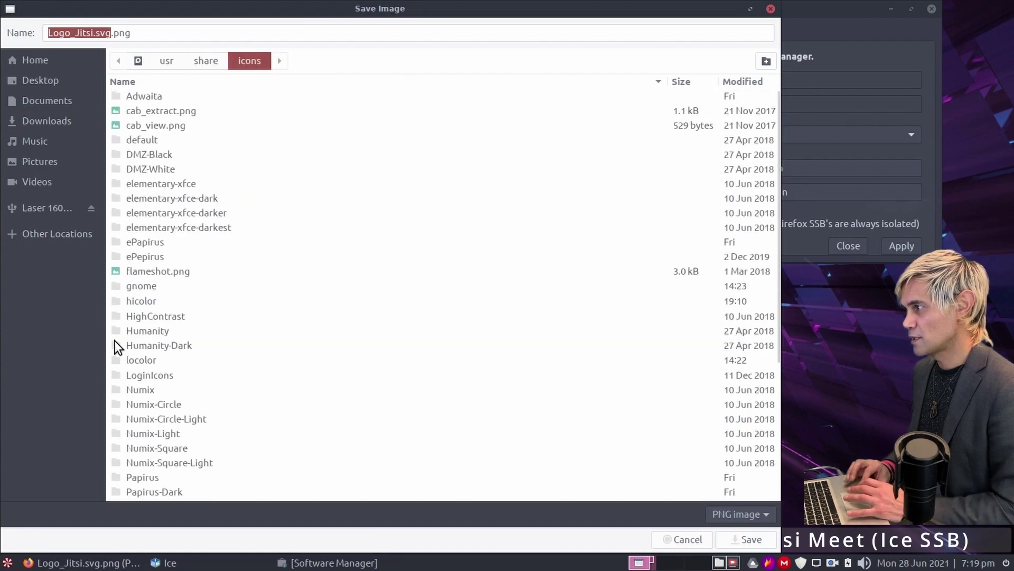
pyautogui.scroll(-5, 299, 321)
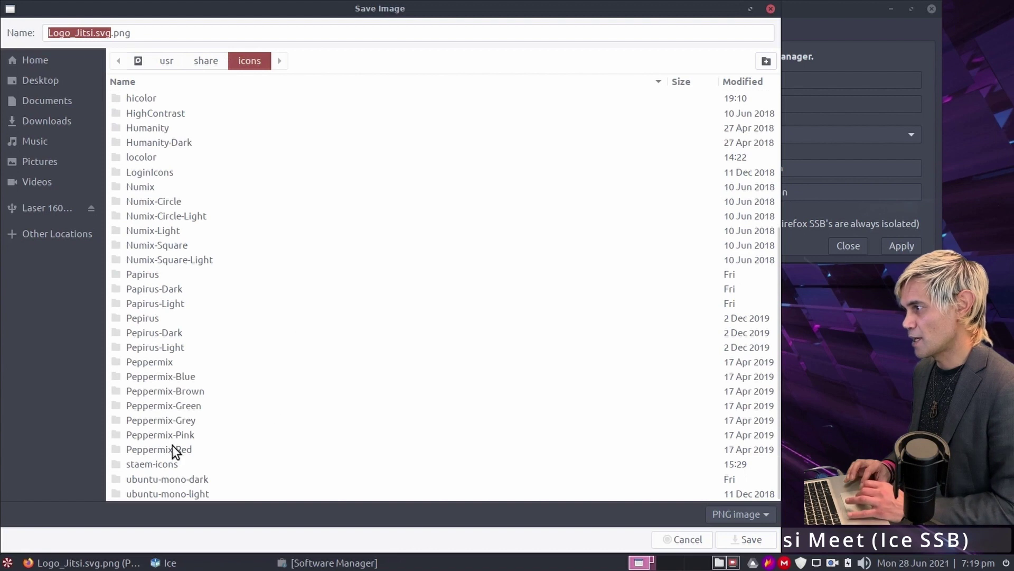
pyautogui.doubleClick(113, 464)
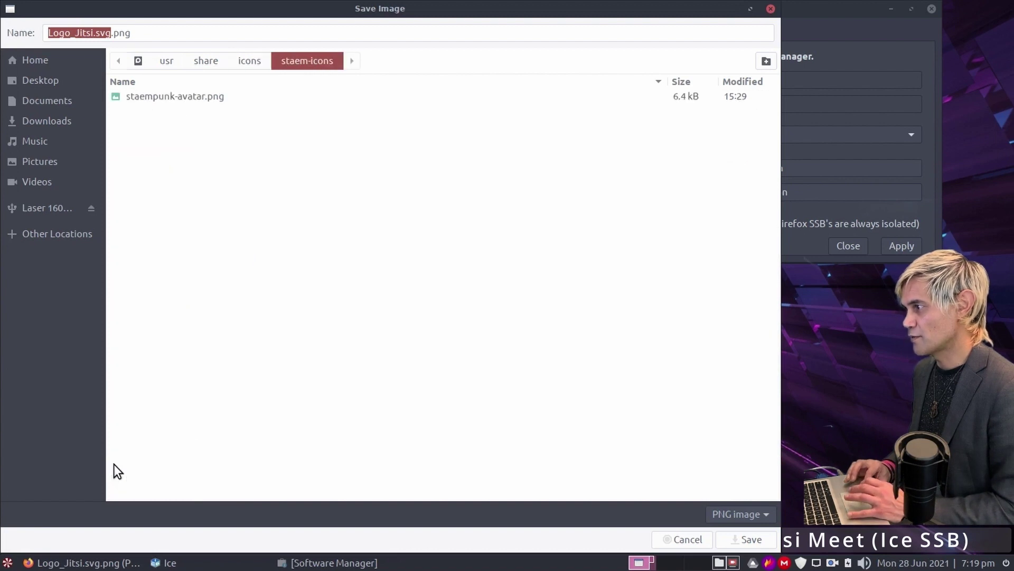
pyautogui.click(111, 33)
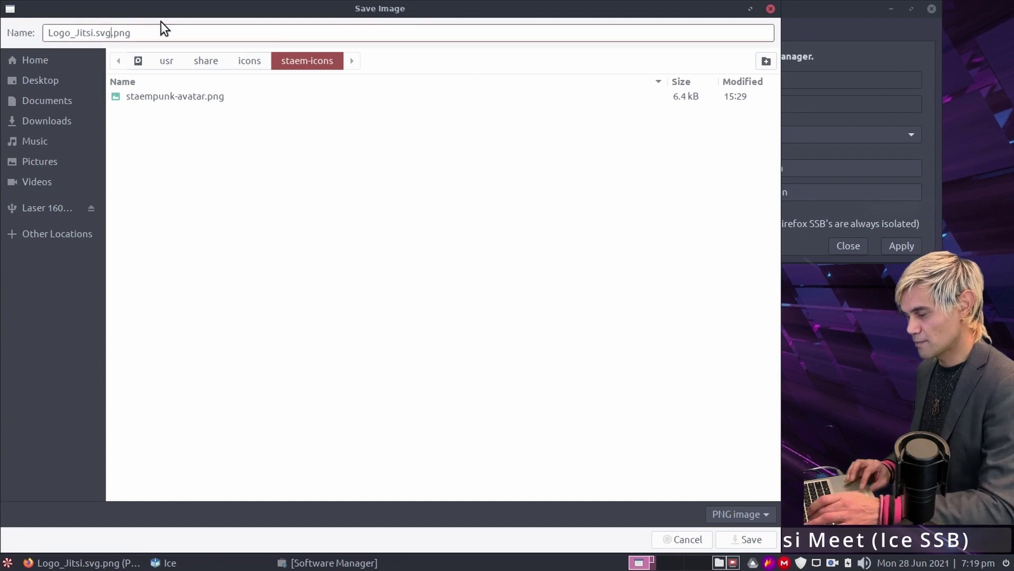
pyautogui.press('BackSpace')
pyautogui.press('BackSpace')
pyautogui.press('BackSpace')
pyautogui.press('BackSpace')
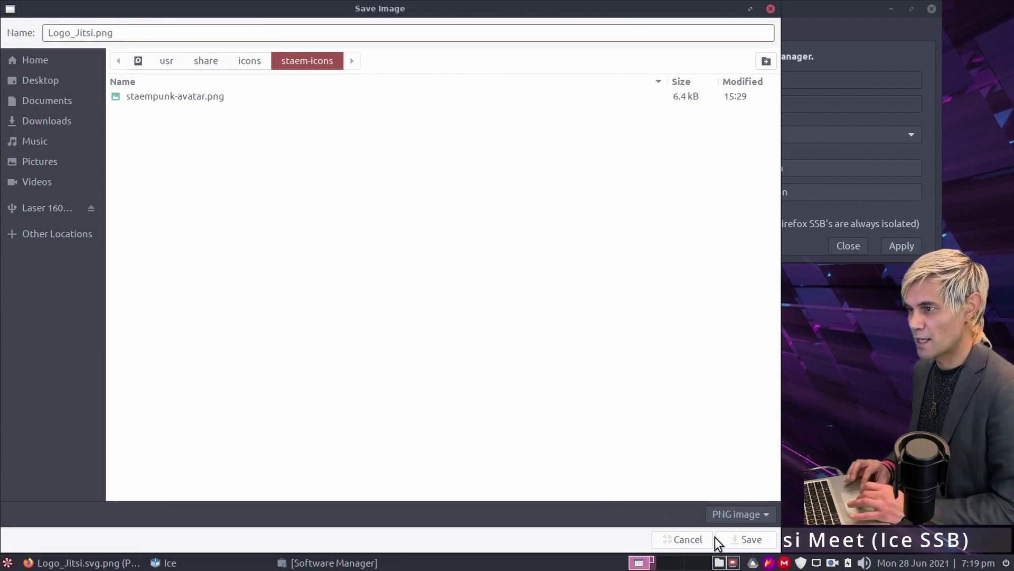
pyautogui.click(747, 538)
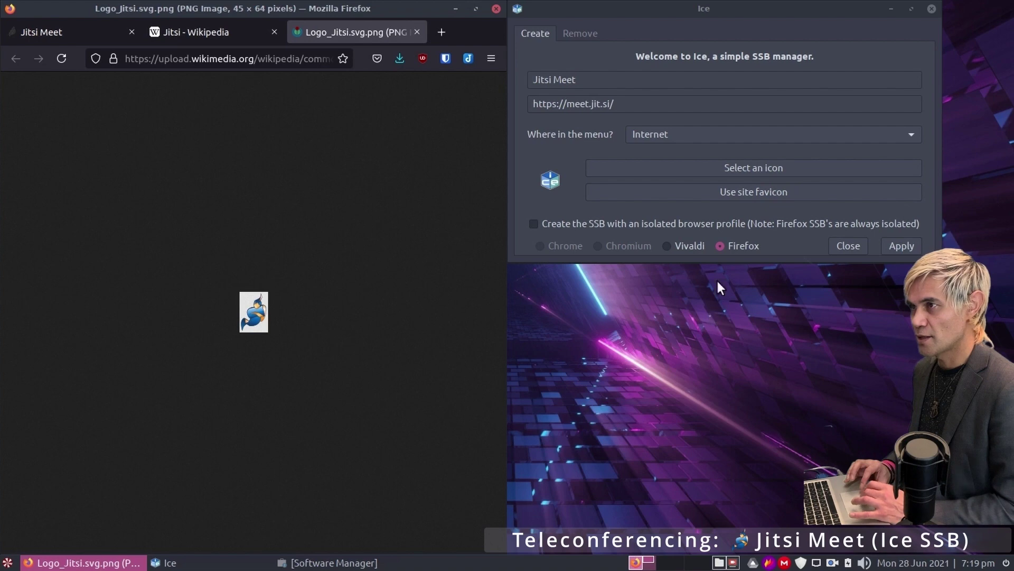
# - Set /usr/share/icons/staem-icons/Logo_Jitsi.png as the icon, create the Jitsi Meet app, and close Ice
pyautogui.click(766, 167)
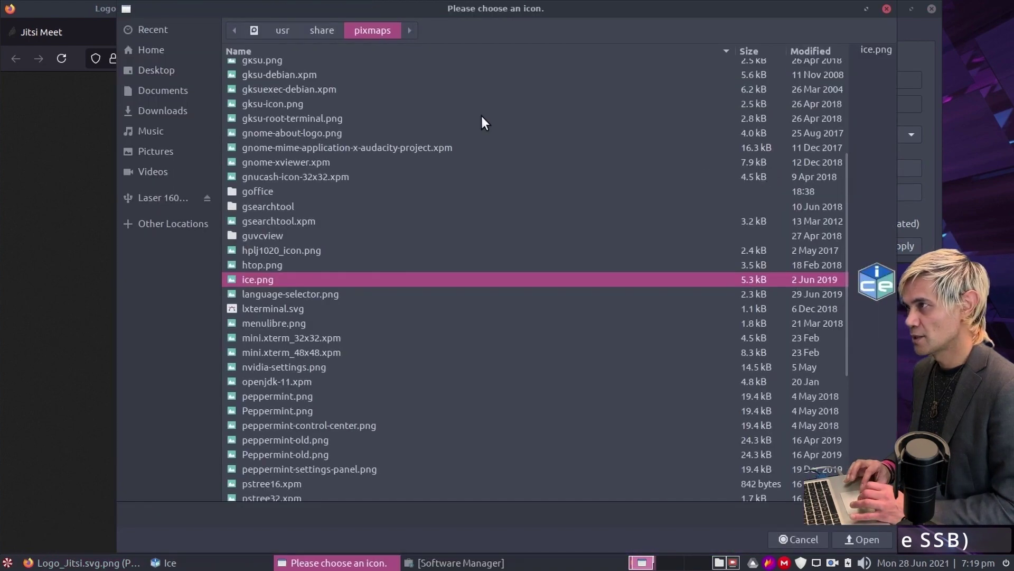
pyautogui.click(318, 25)
pyautogui.scroll(15, 475, 176)
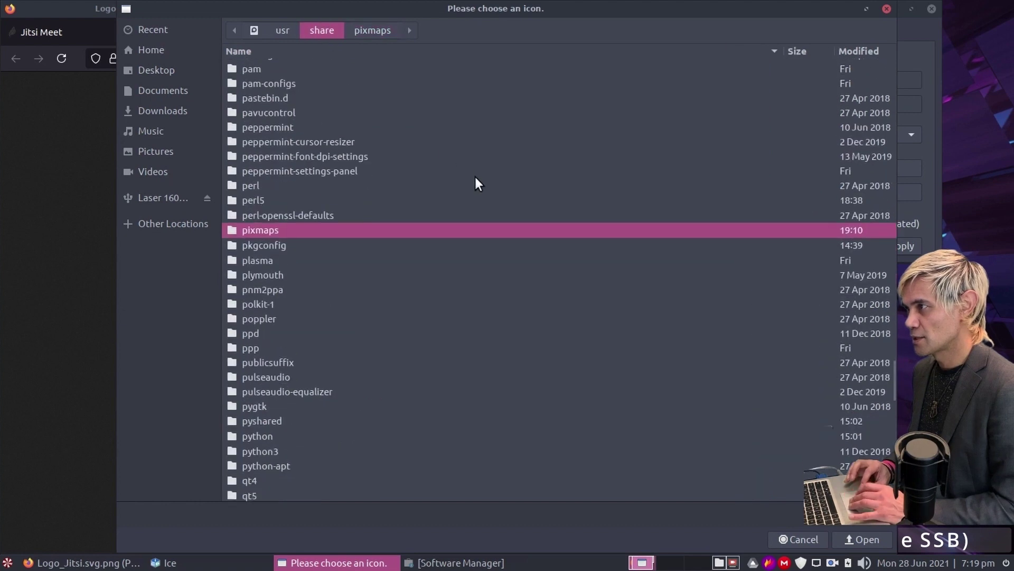
pyautogui.scroll(10, 474, 177)
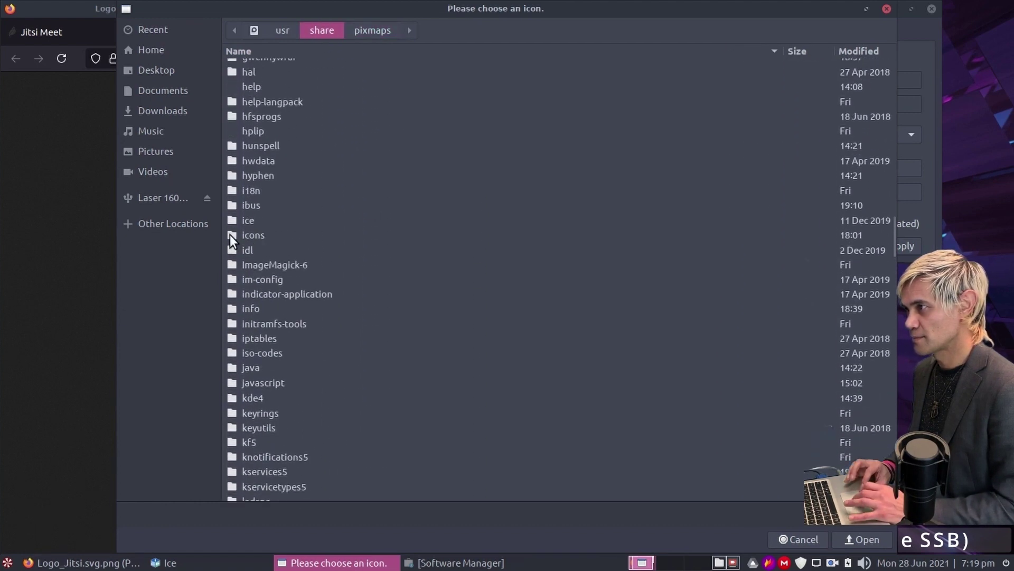
pyautogui.doubleClick(231, 235)
pyautogui.scroll(-3, 477, 269)
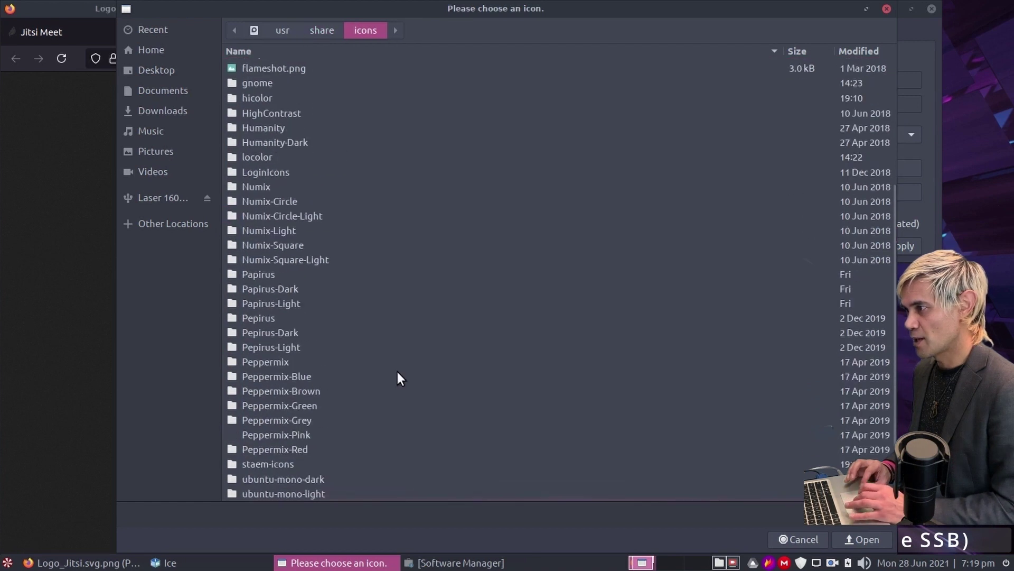
pyautogui.doubleClick(233, 464)
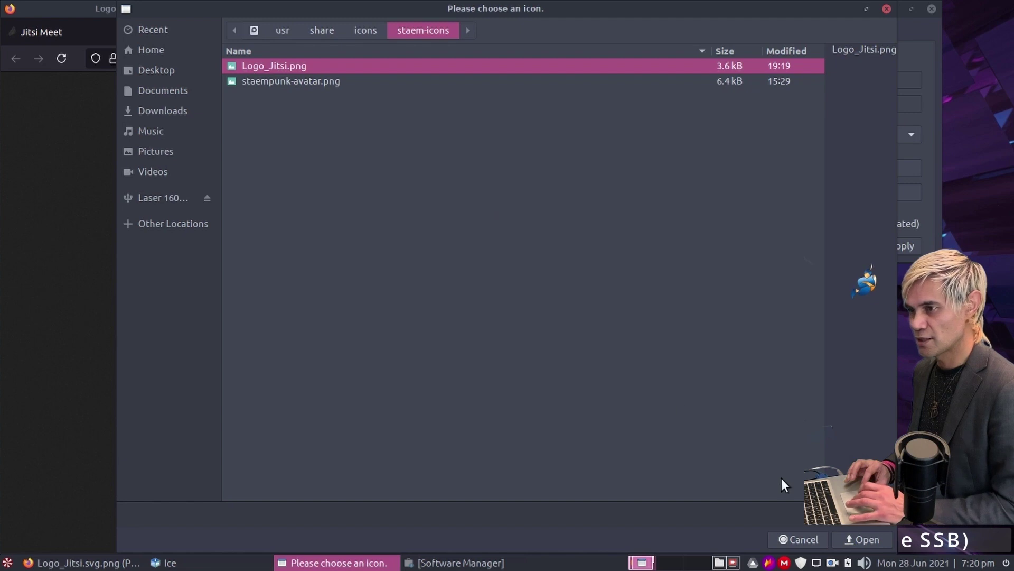
pyautogui.click(866, 540)
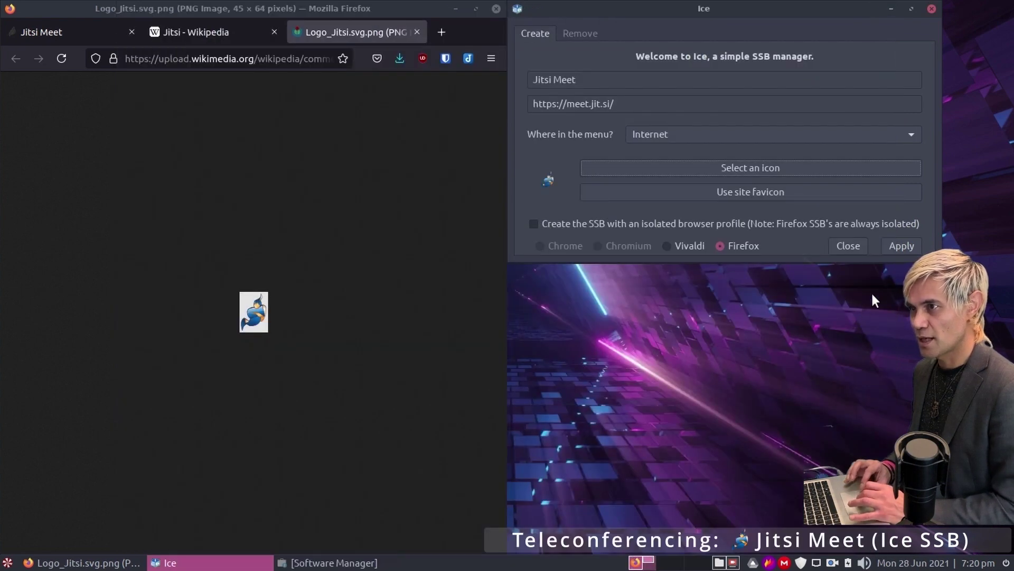
pyautogui.click(902, 244)
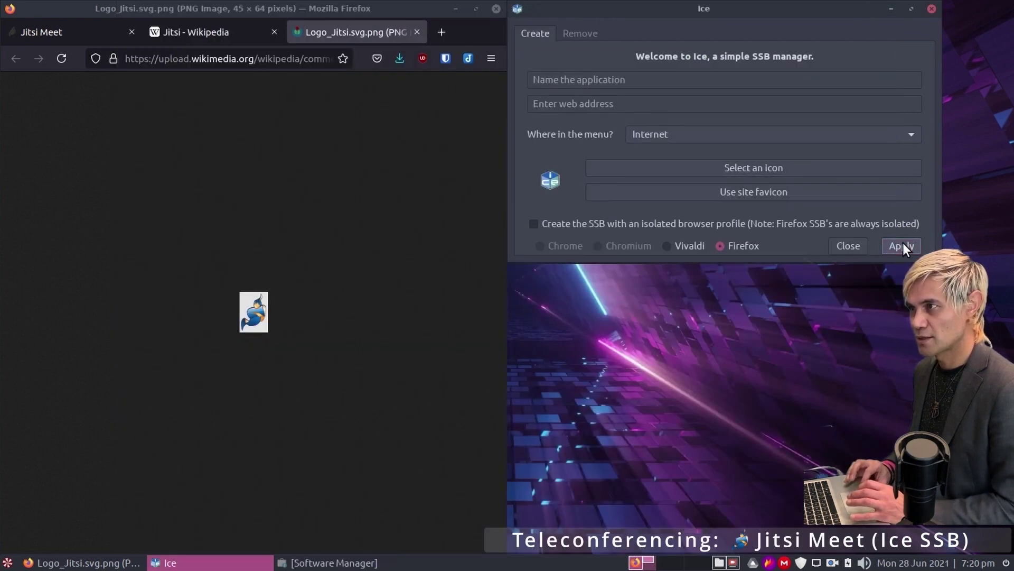
pyautogui.click(847, 246)
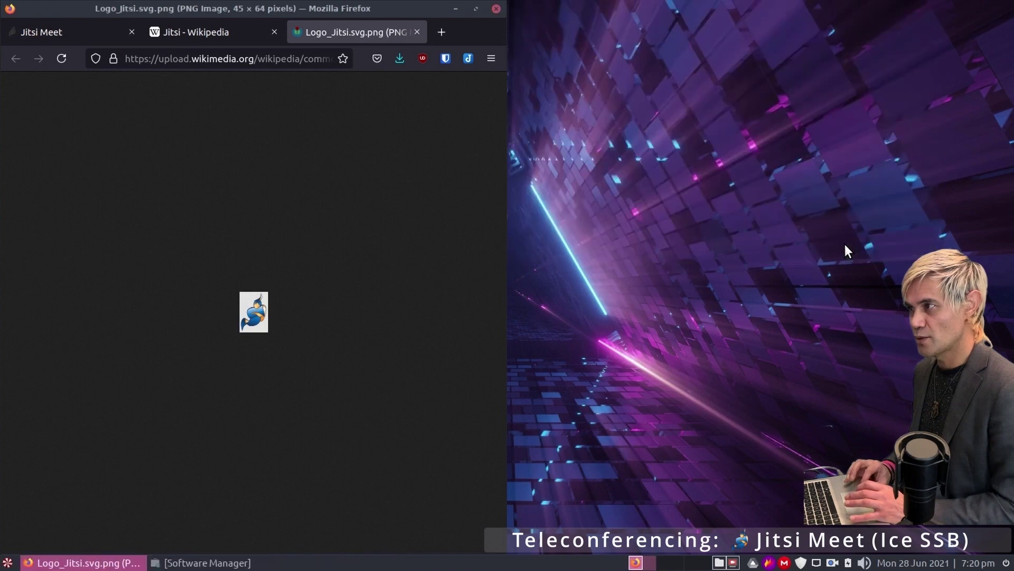
# - Close the logo and Wikipedia tabs and minimize Firefox
pyautogui.click(417, 33)
pyautogui.click(274, 32)
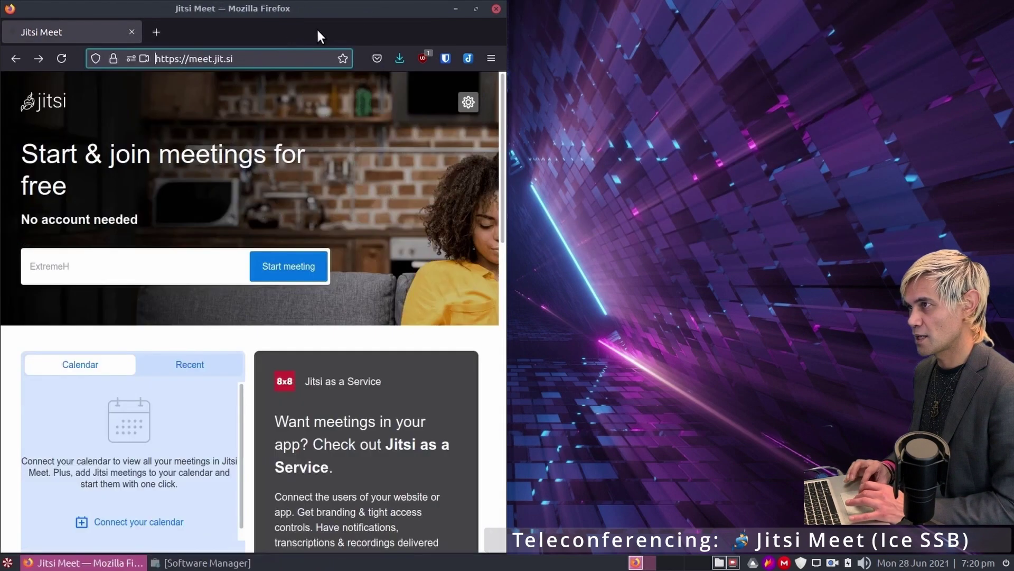
pyautogui.click(456, 9)
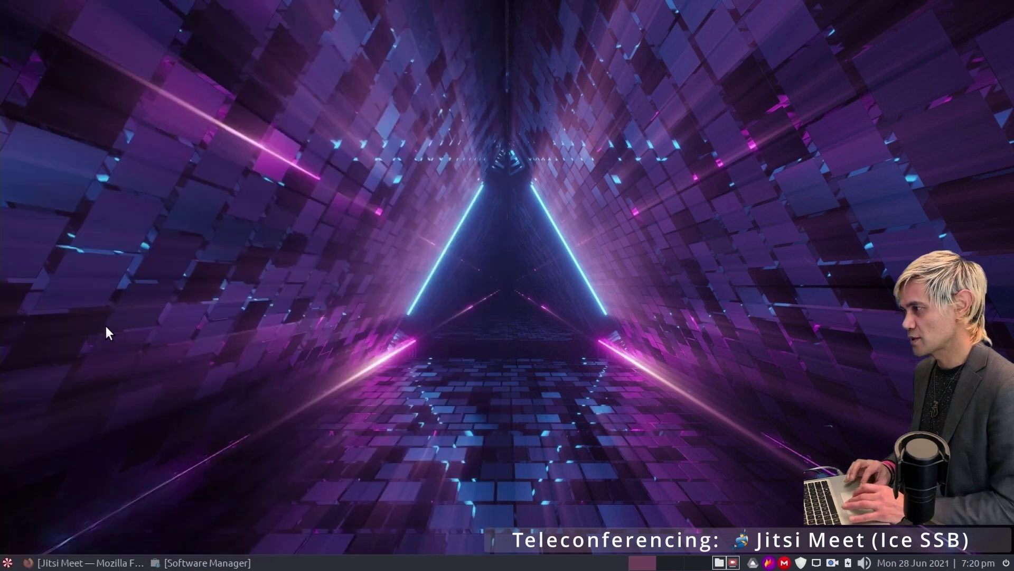
# - Find Jitsi Meet by searching 'jit', add it to Favorites, and launch it
pyautogui.click(7, 563)
pyautogui.write('jit')
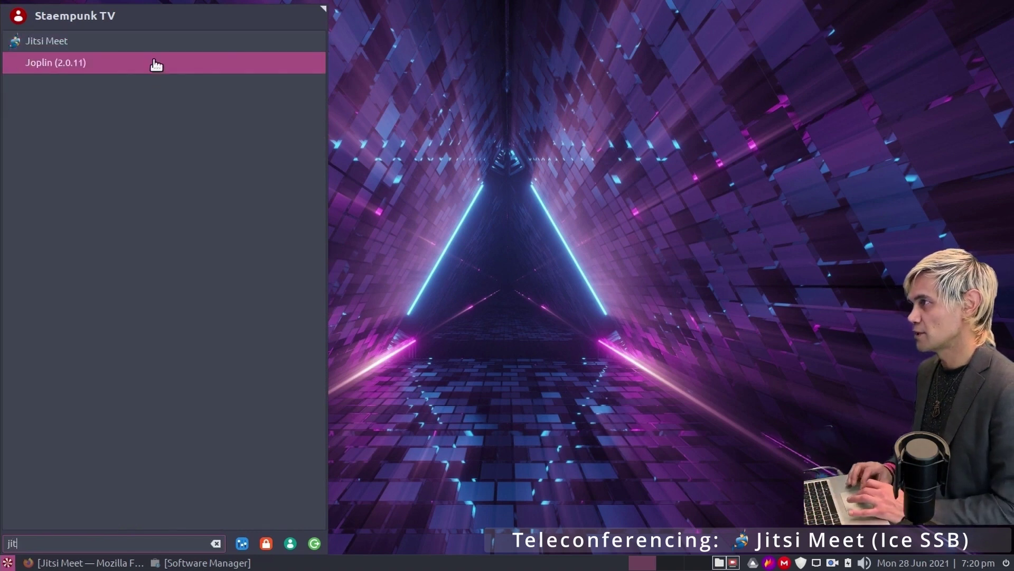
pyautogui.rightClick(155, 42)
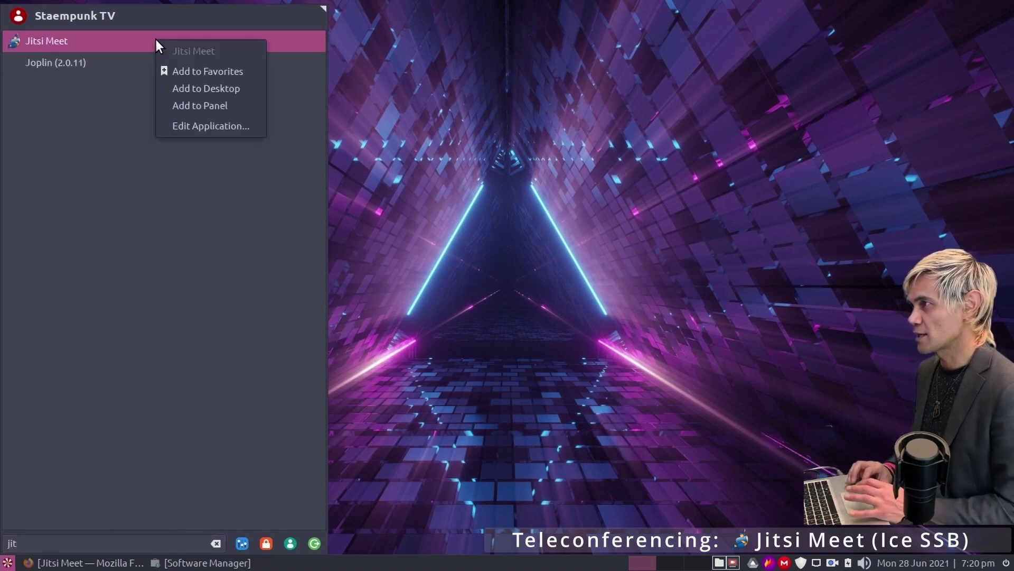
pyautogui.click(224, 74)
pyautogui.scroll(-3, 224, 272)
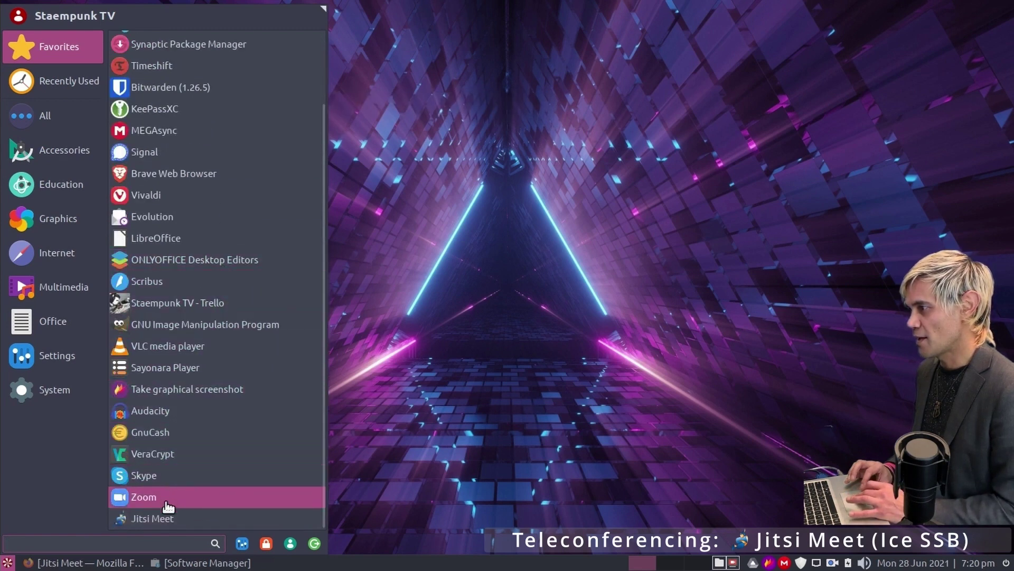
pyautogui.click(152, 518)
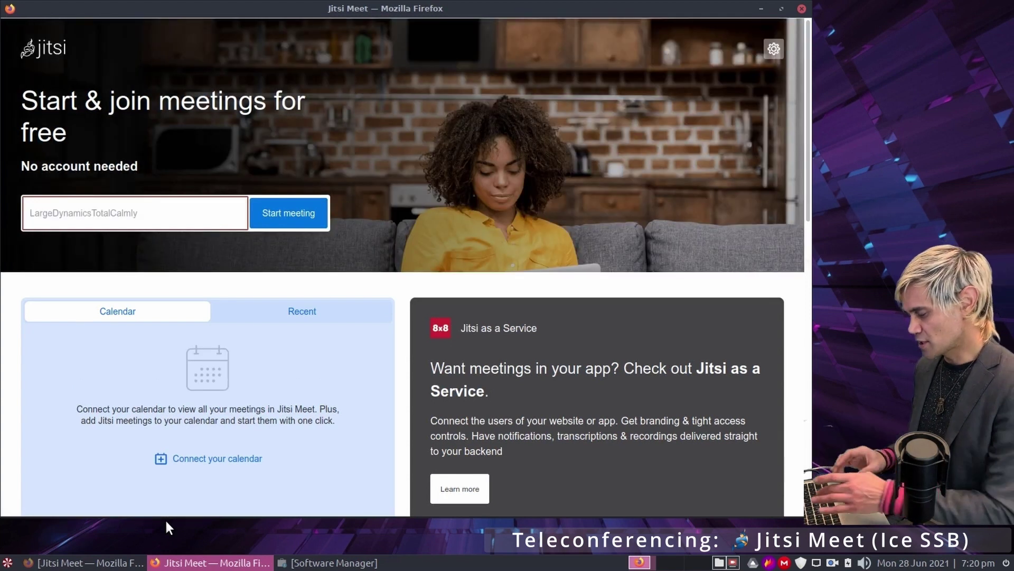
# - In Settings, enable restoring the previous session, warning on quit, and always asking where to save files
pyautogui.press('Tab')
pyautogui.press('alt')
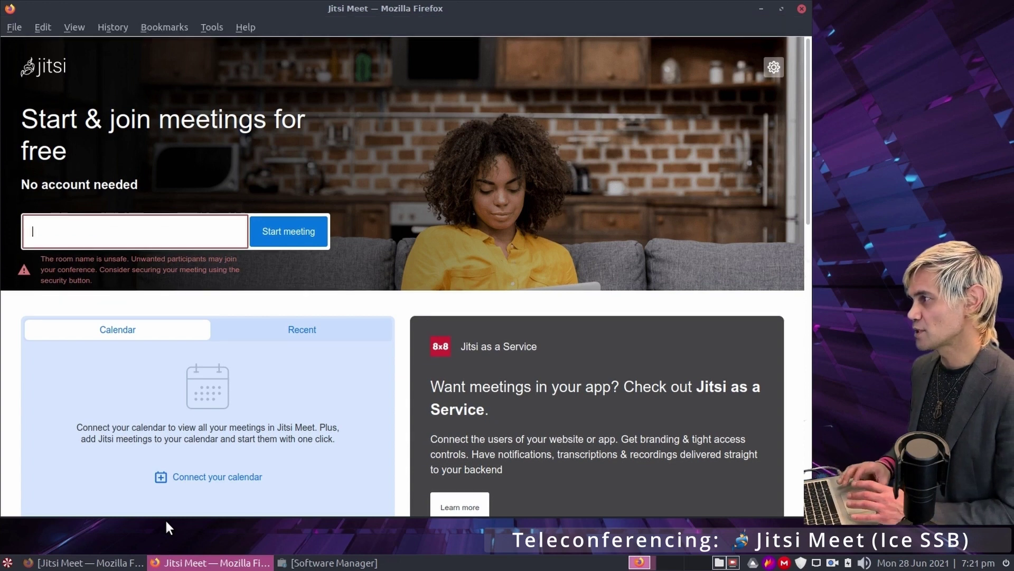
pyautogui.click(42, 26)
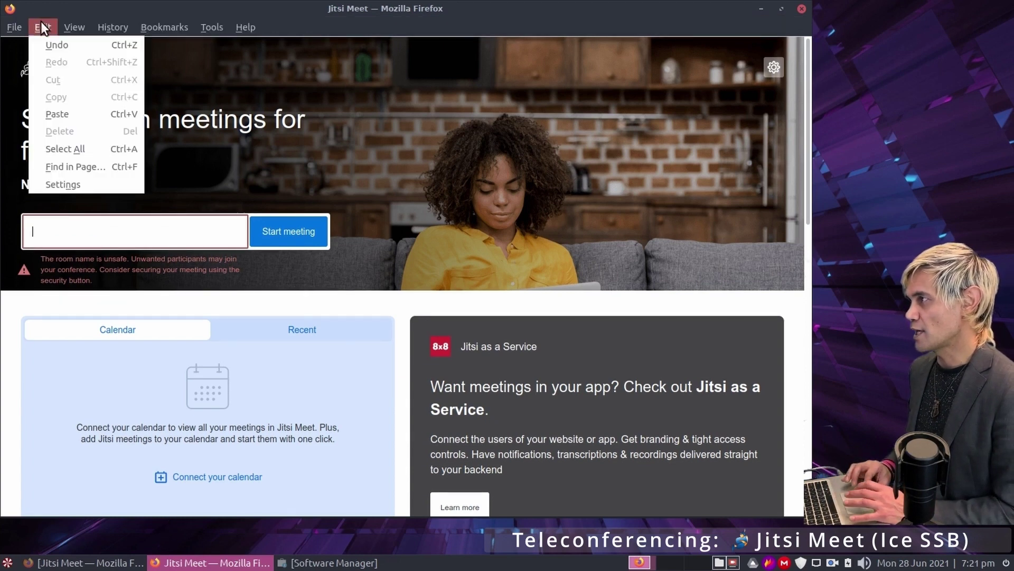
pyautogui.click(68, 181)
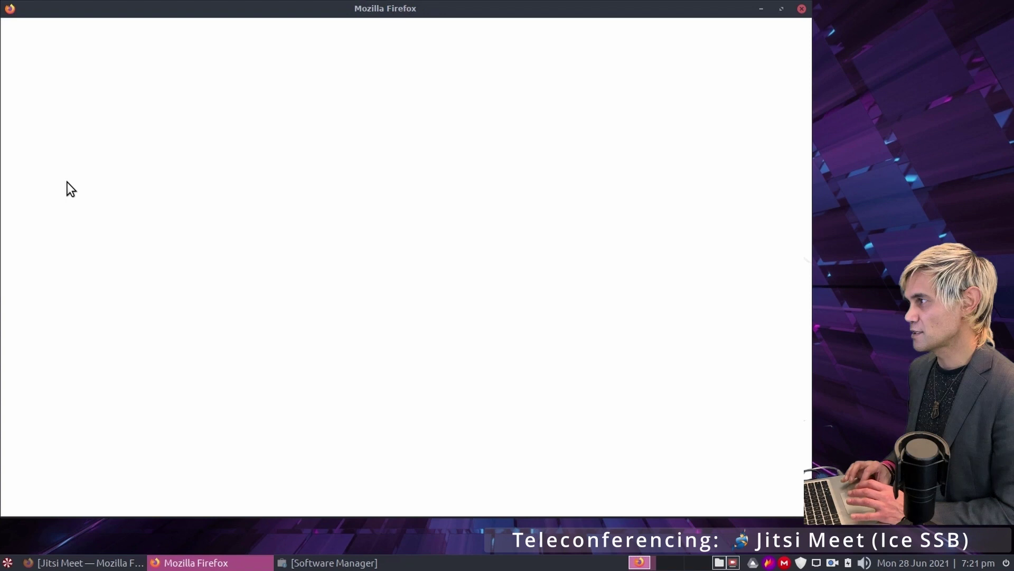
pyautogui.click(175, 135)
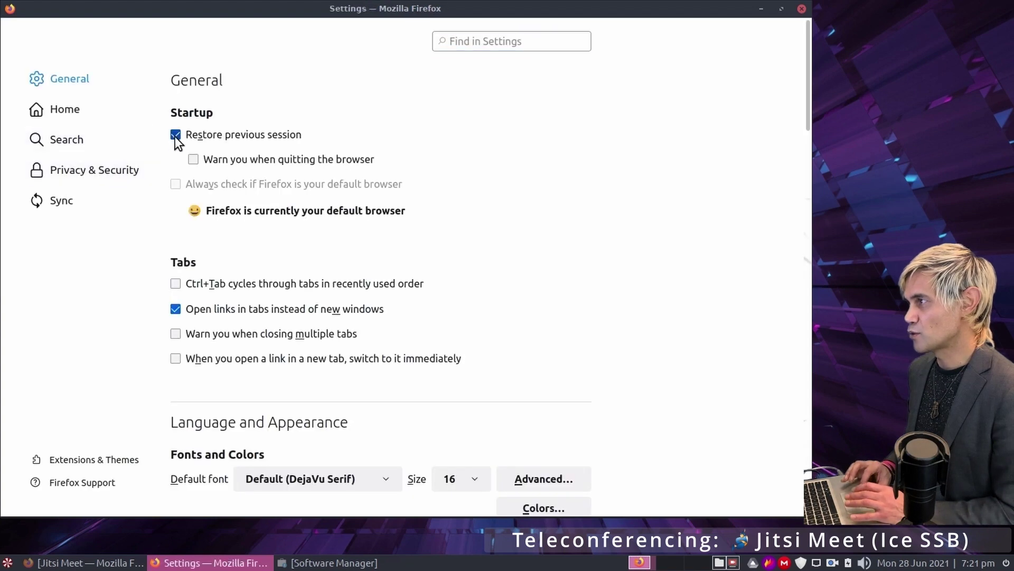
pyautogui.click(193, 159)
pyautogui.scroll(-10, 654, 253)
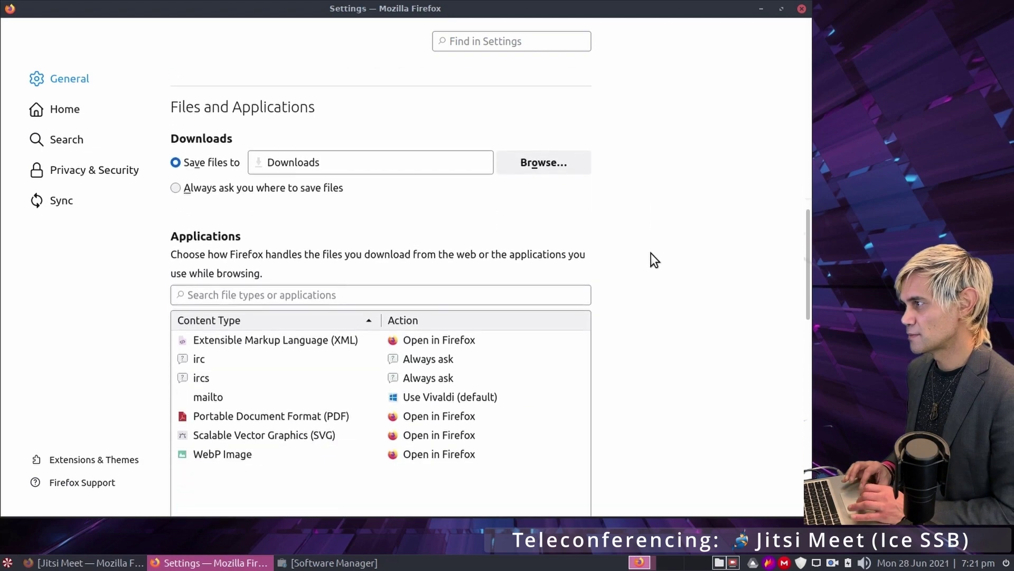
pyautogui.click(176, 188)
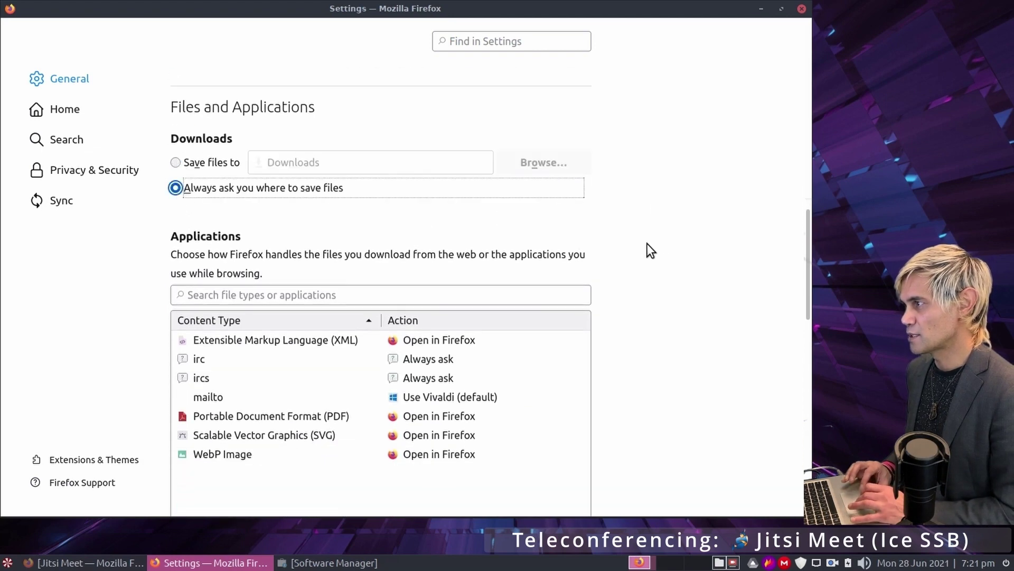
pyautogui.scroll(-10, 673, 242)
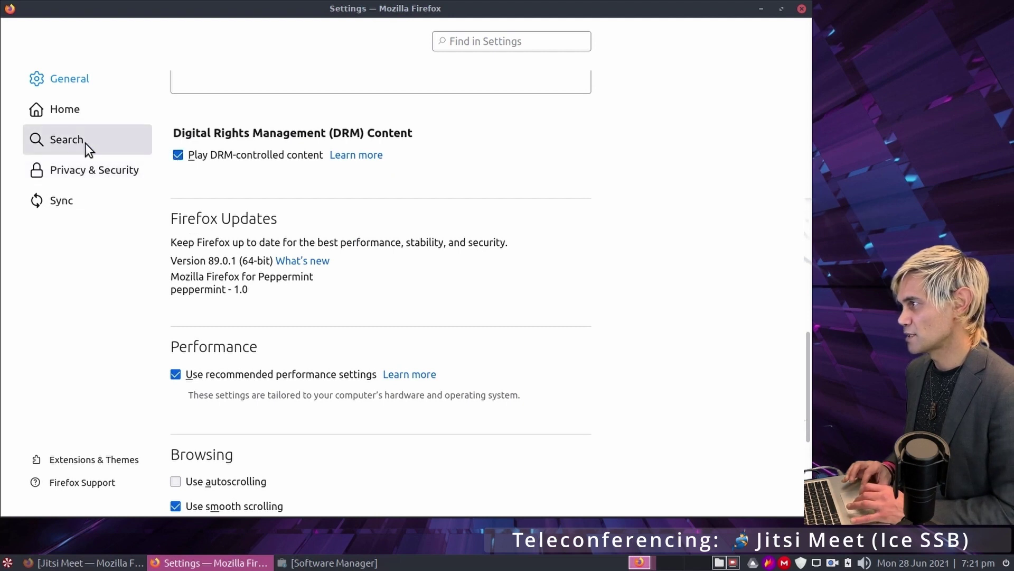
# - Make DuckDuckGo the default search engine
pyautogui.click(65, 139)
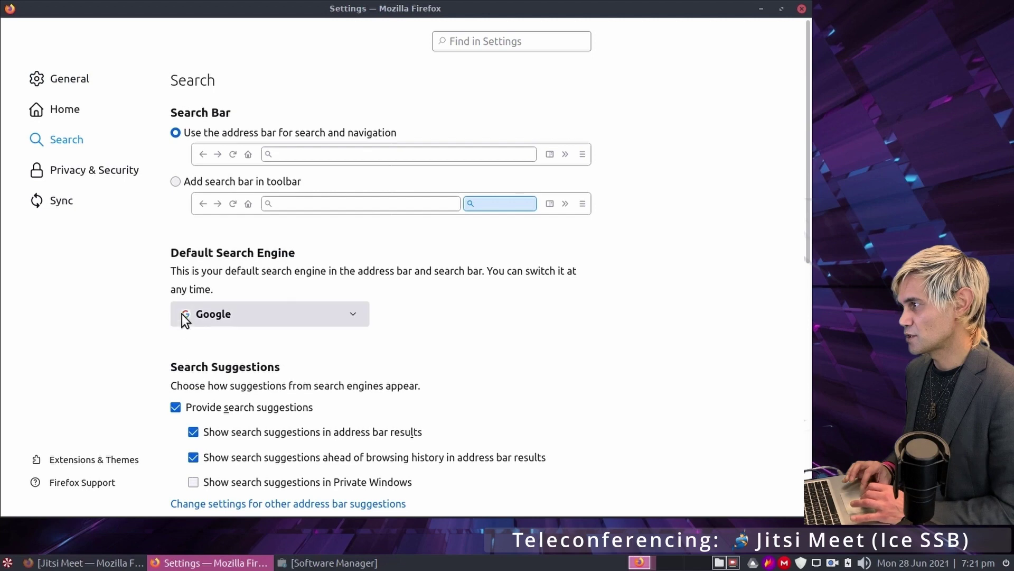
pyautogui.click(211, 310)
pyautogui.click(264, 386)
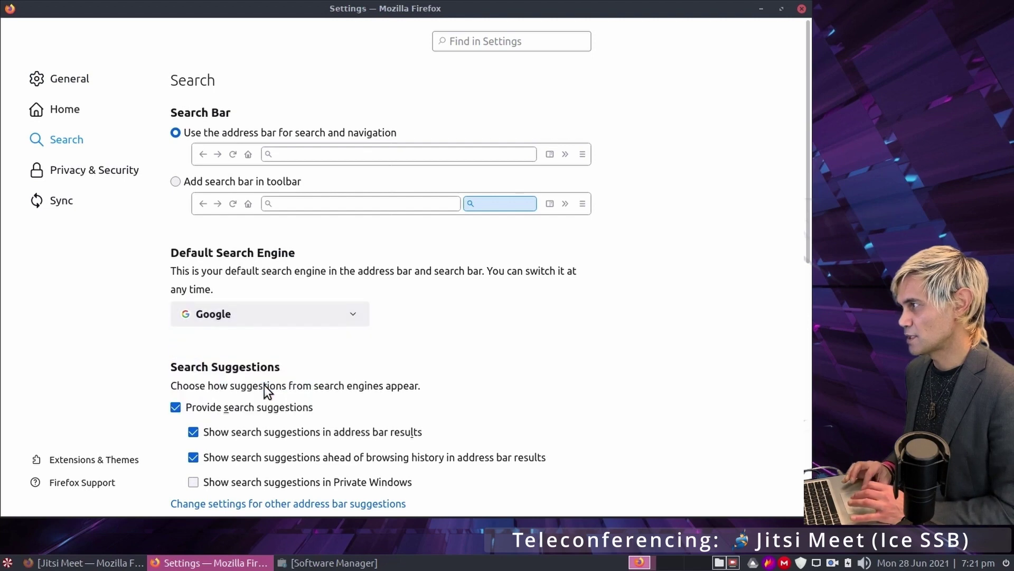
pyautogui.click(88, 170)
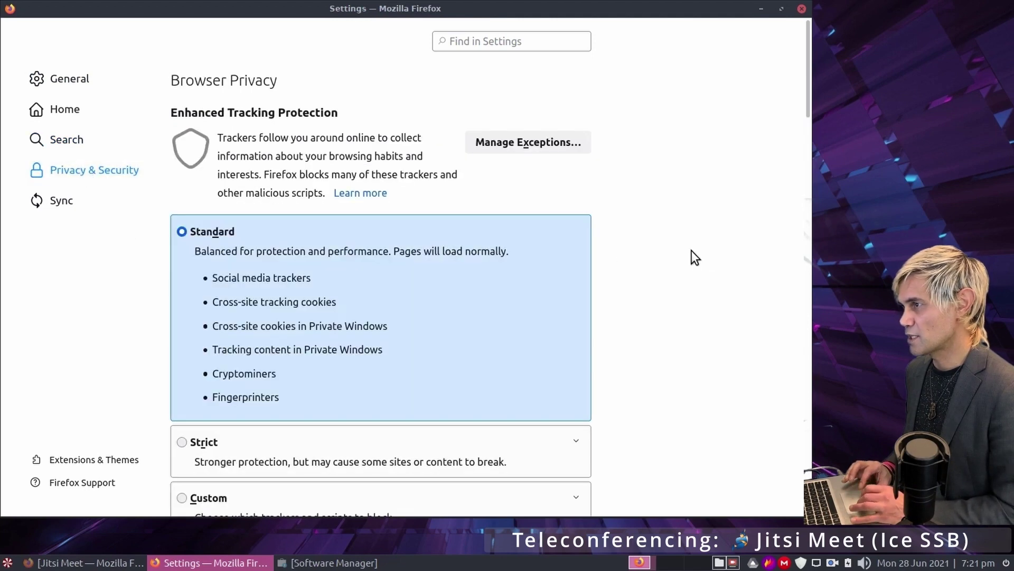
pyautogui.scroll(-5, 708, 249)
pyautogui.scroll(-6, 724, 254)
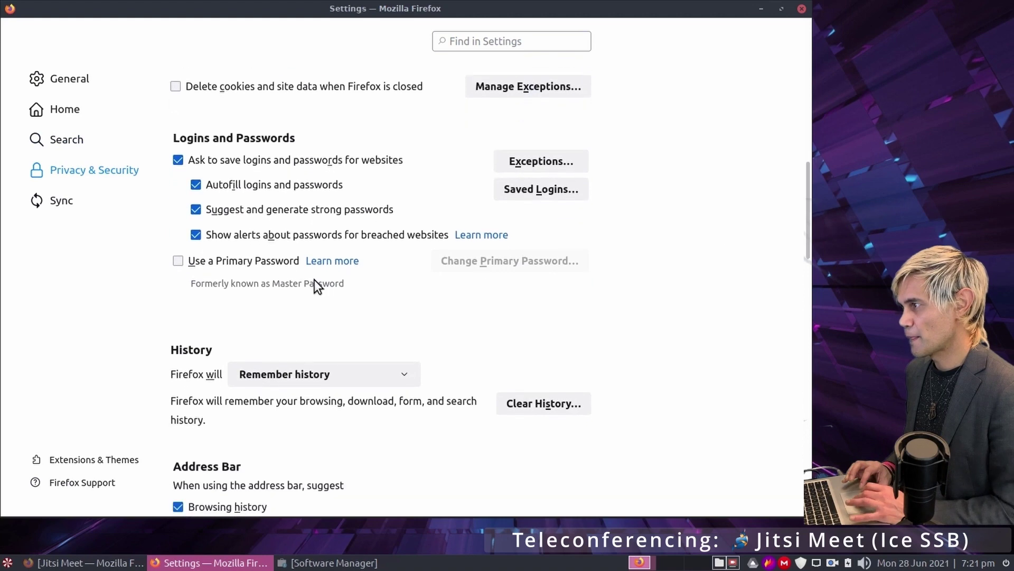
# - Turn on Use a Primary Password, enter and confirm the new password, and dismiss the success message
pyautogui.click(178, 260)
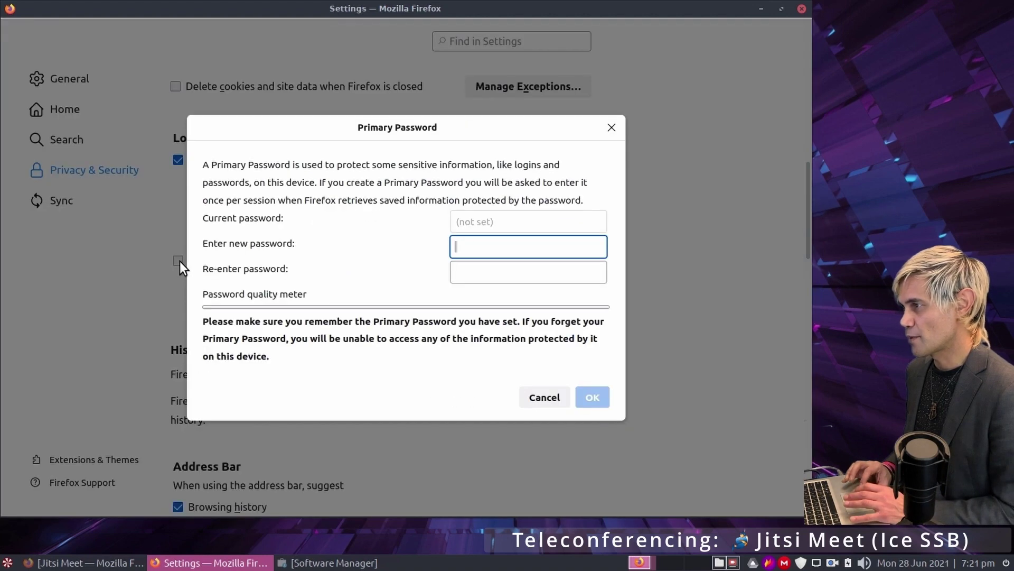
pyautogui.write('••')
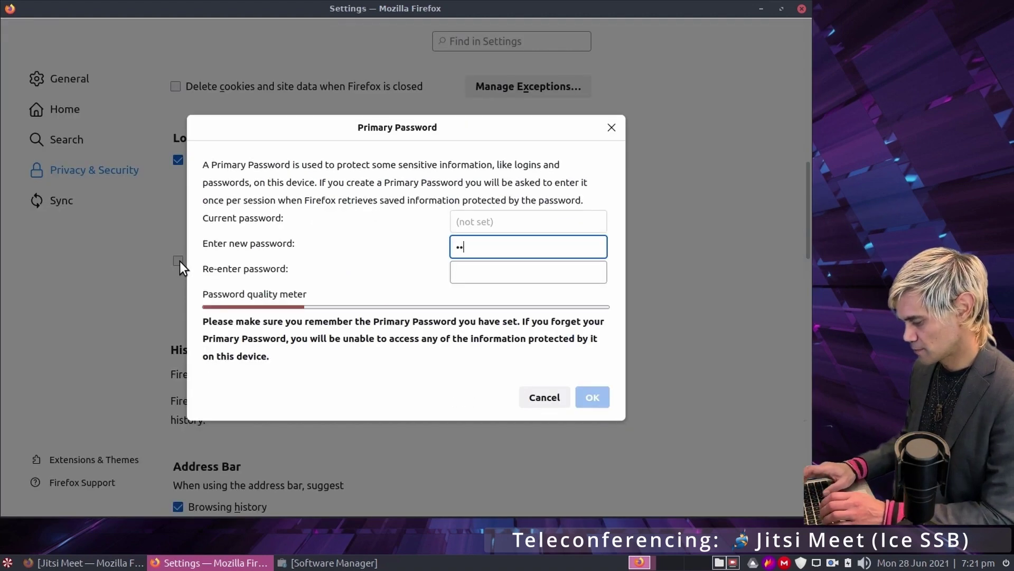
pyautogui.write('••••••')
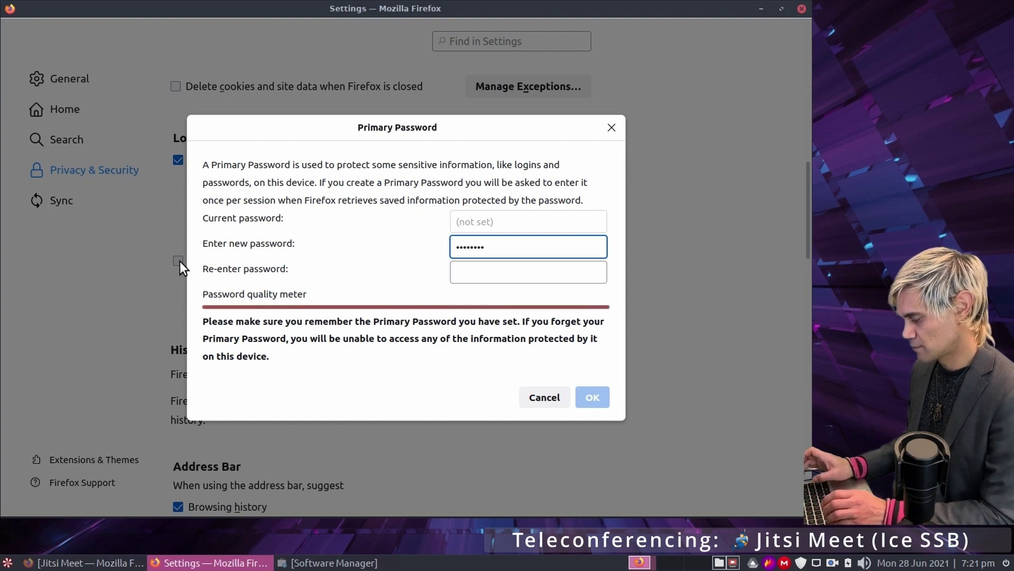
pyautogui.press('Tab')
pyautogui.write('••••')
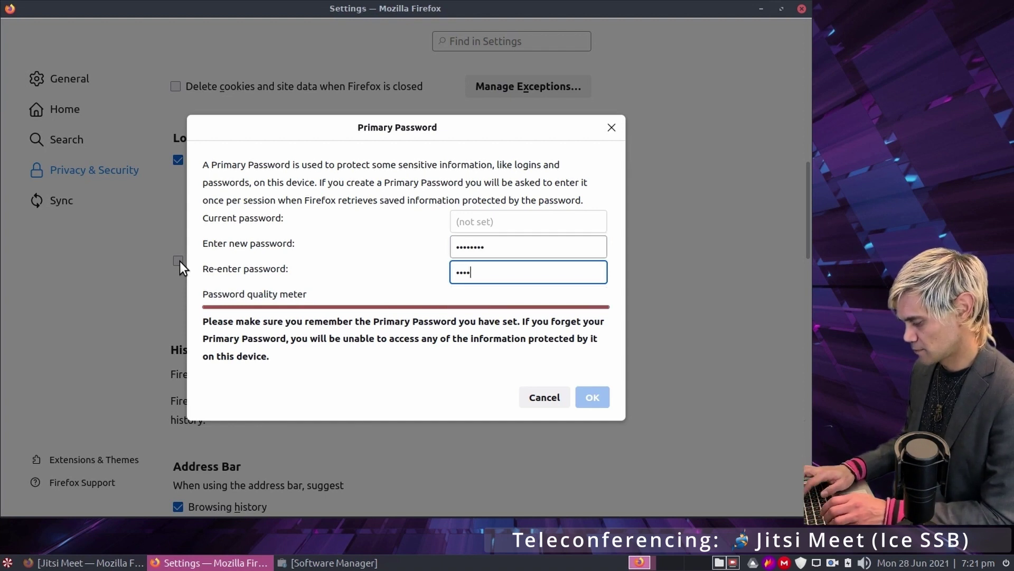
pyautogui.write('••••')
pyautogui.press('Return')
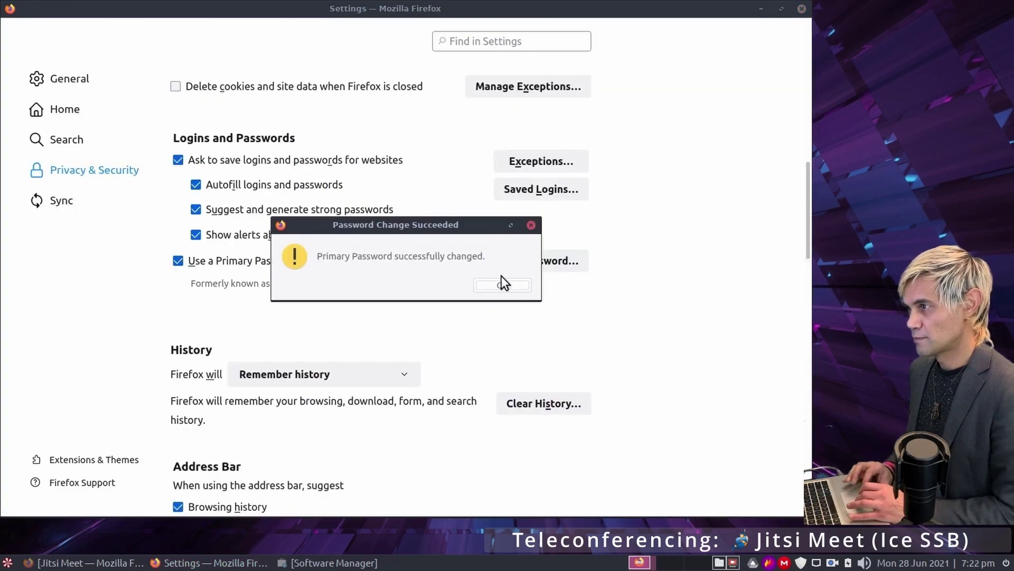
pyautogui.click(507, 284)
pyautogui.scroll(-15, 641, 300)
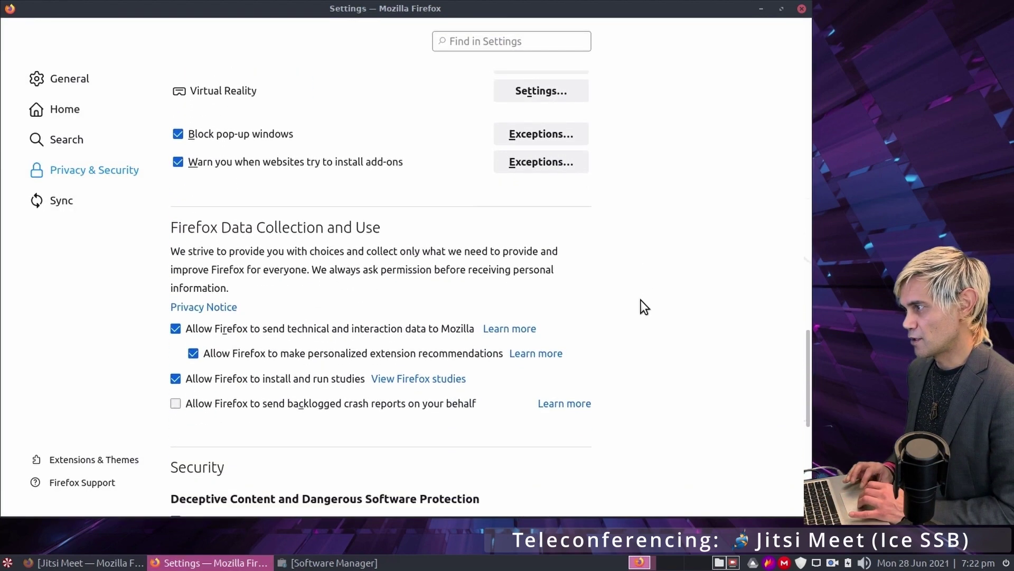
# - Untick Firefox studies, personalized extension recommendations, and technical and interaction data sharing
pyautogui.scroll(-1, 641, 300)
pyautogui.click(175, 349)
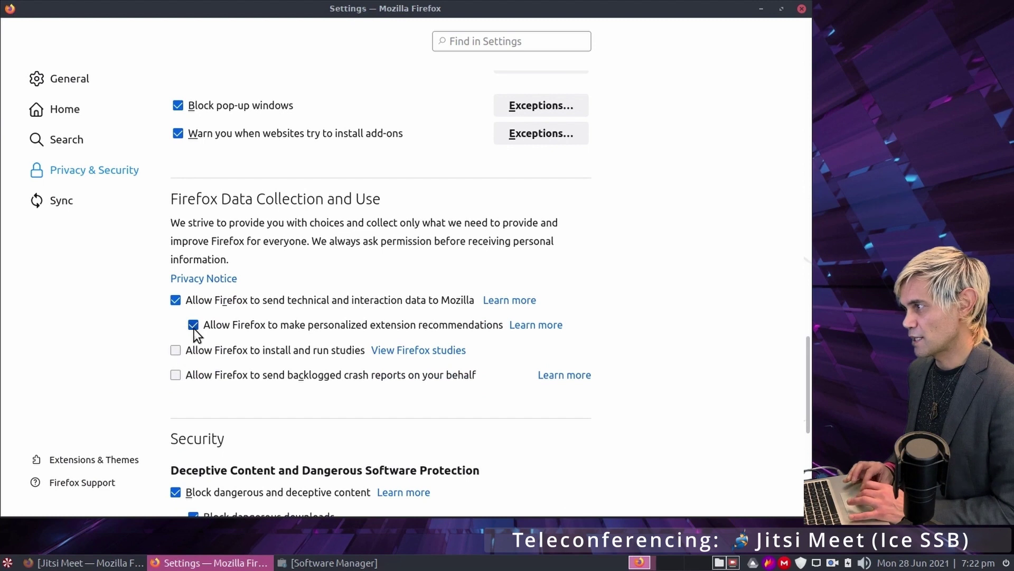
pyautogui.click(194, 325)
pyautogui.click(175, 299)
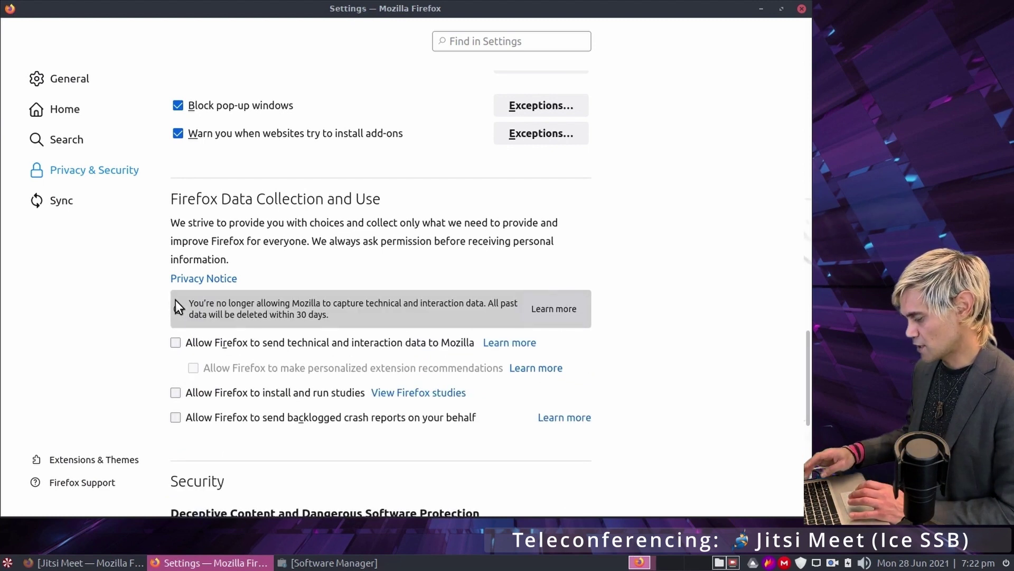
# - Close the Jitsi Meet window, confirming to close both tabs and quit
pyautogui.hotkey('ctrl', 'w')
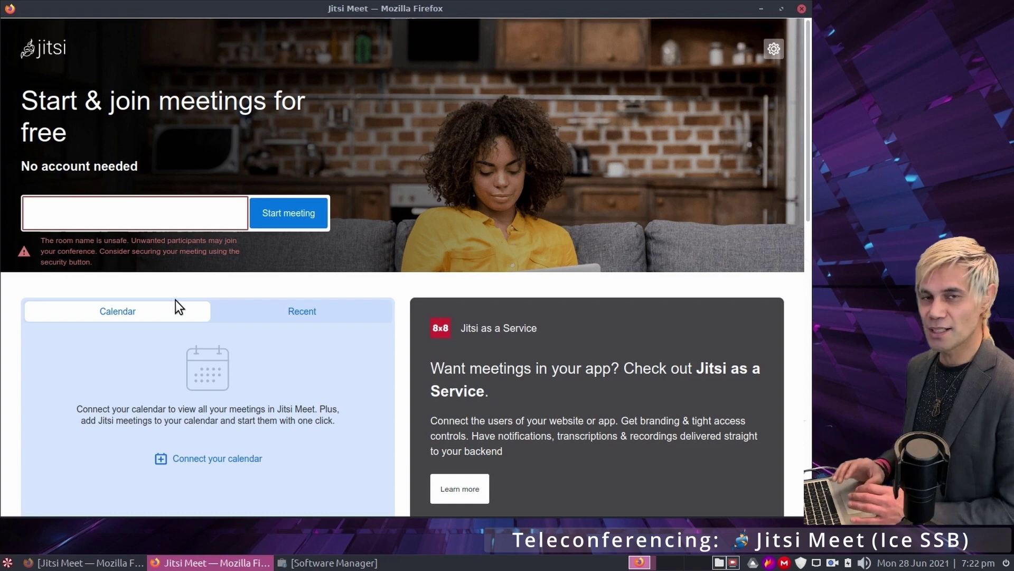
pyautogui.click(801, 8)
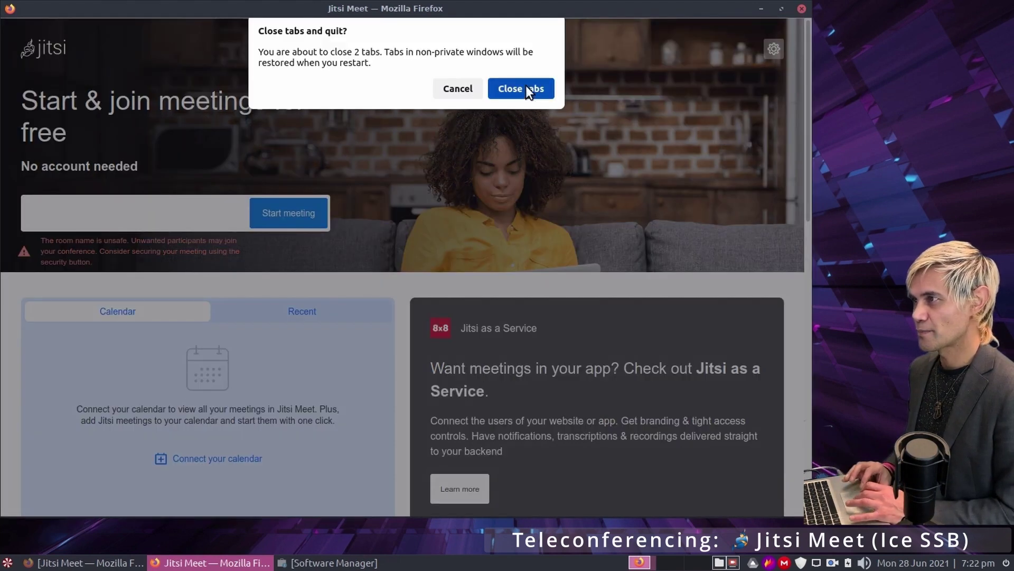
pyautogui.click(525, 88)
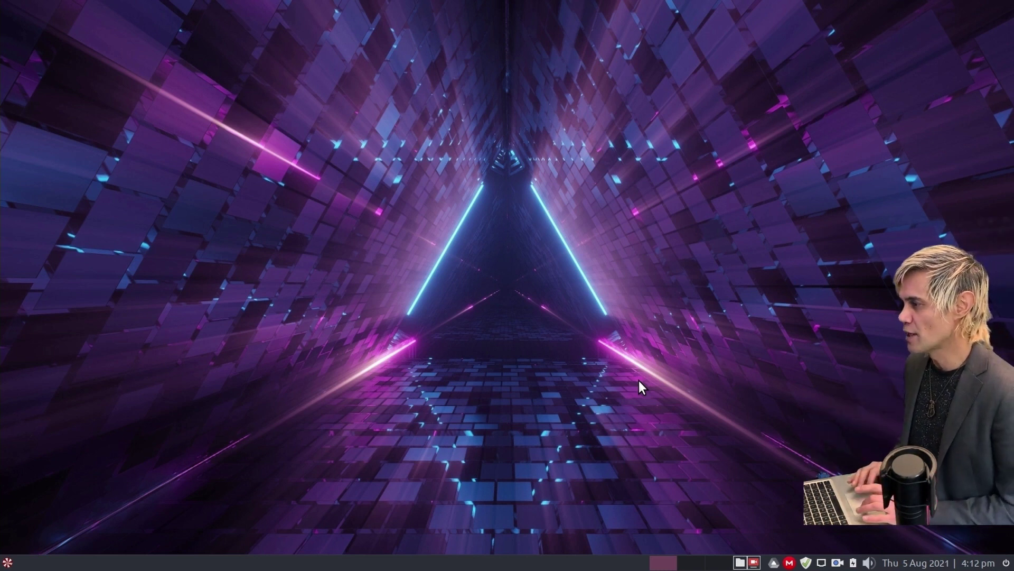
# - Launch Synaptic Package Manager from the menu's Favorites and authenticate with the administrator password
pyautogui.click(7, 562)
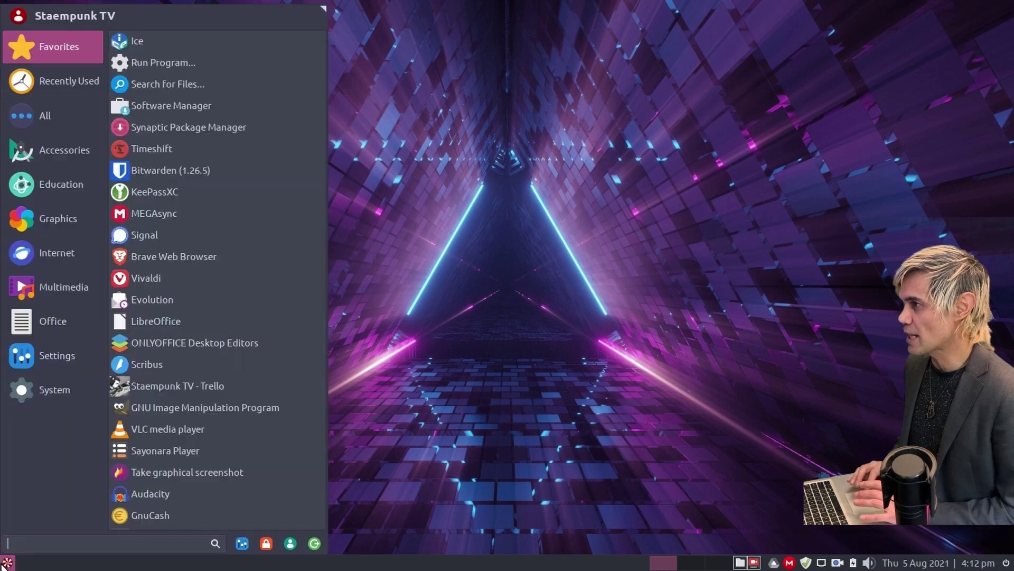
pyautogui.click(252, 127)
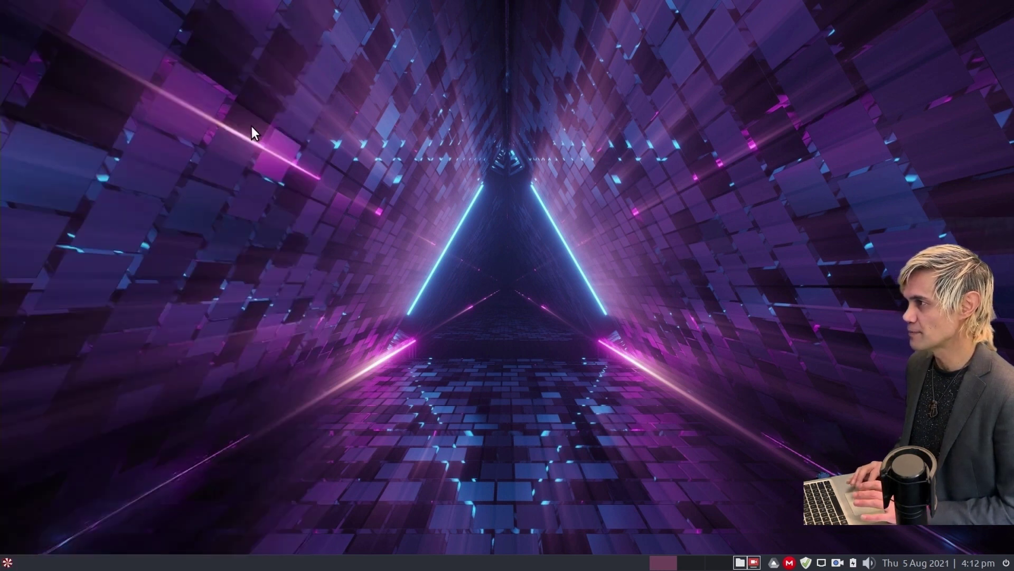
pyautogui.write('*****')
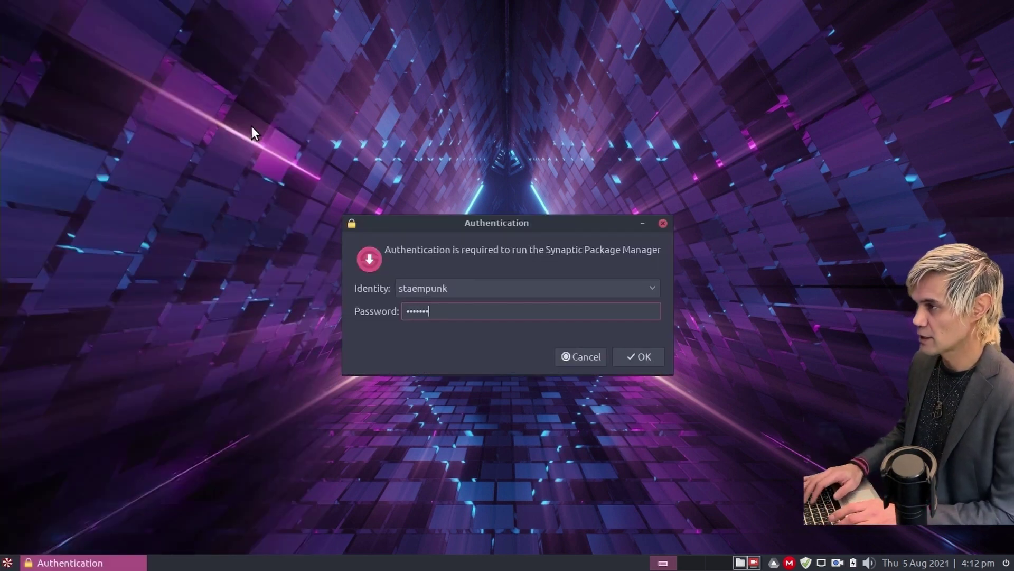
pyautogui.press('Return')
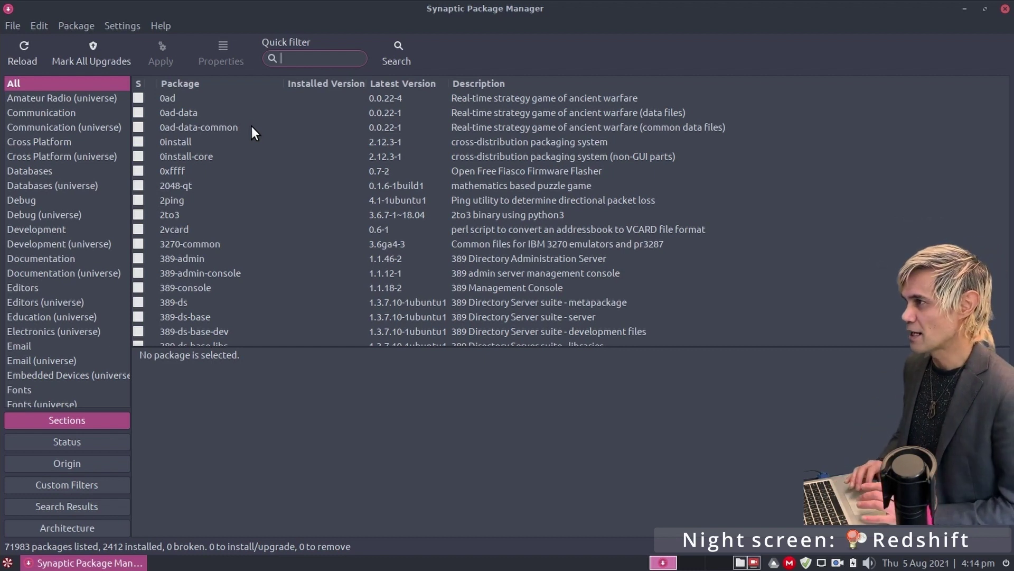
# - Filter for redshift and mark redshift-gtk for installation, accepting its required redshift package
pyautogui.write('red')
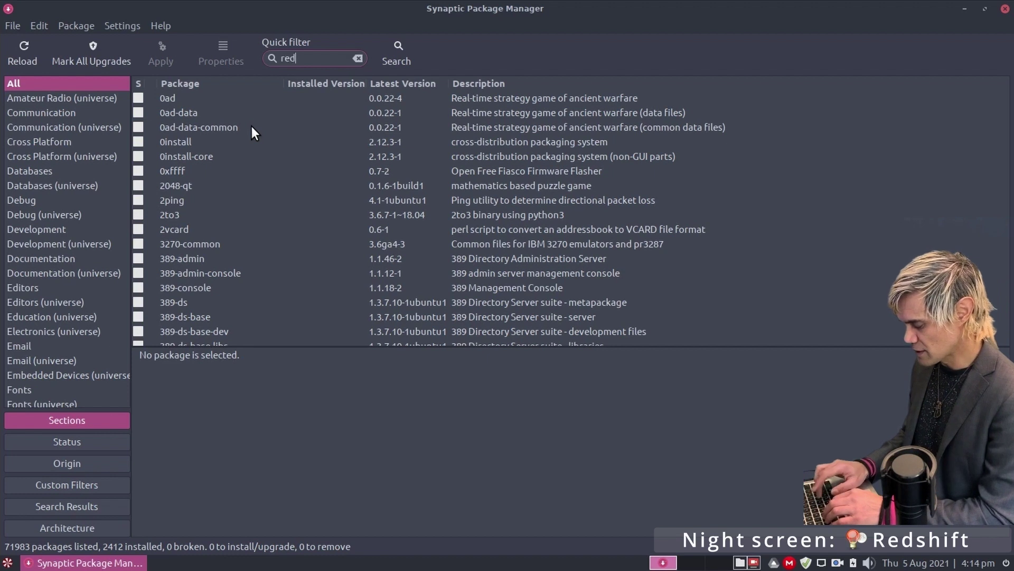
pyautogui.write('shift')
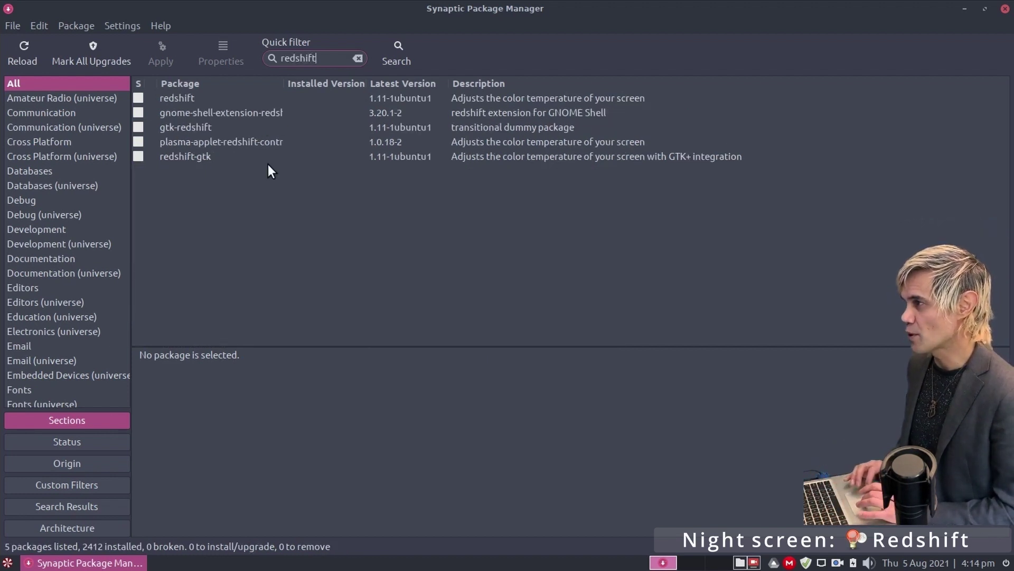
pyautogui.click(202, 158)
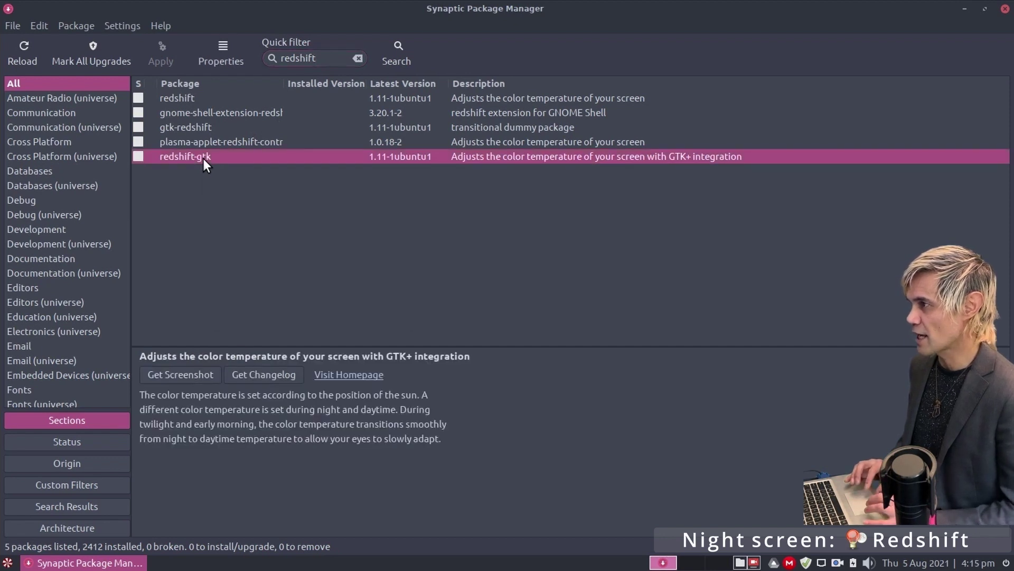
pyautogui.rightClick(203, 158)
pyautogui.click(264, 186)
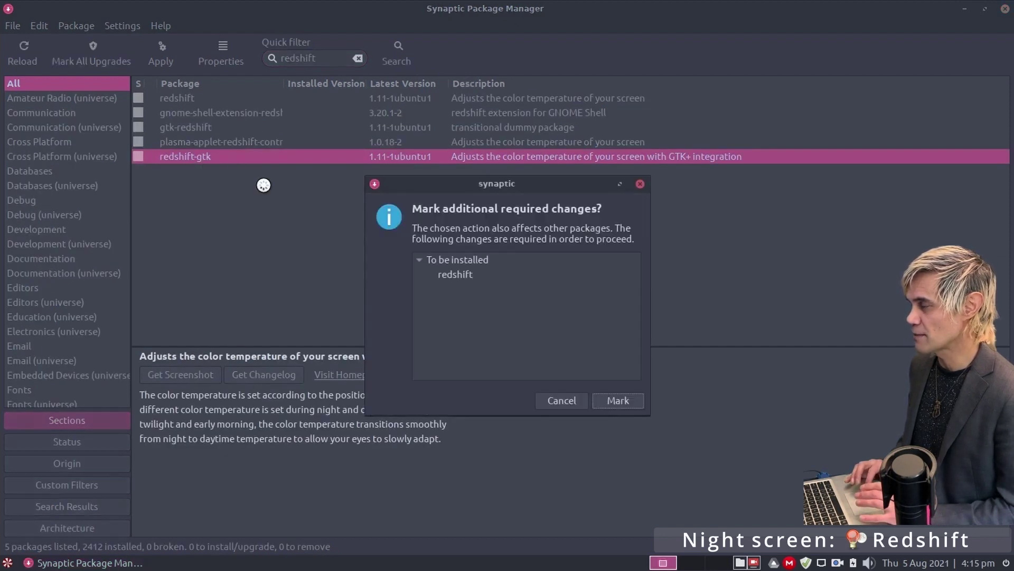
pyautogui.click(616, 401)
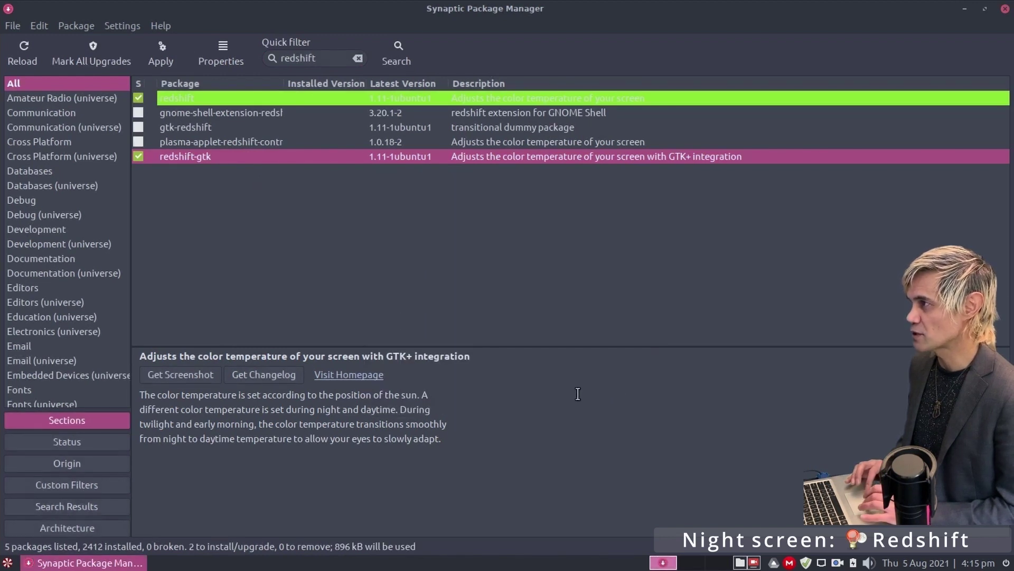
# - Apply the changes to install redshift and redshift-gtk, showing the detailed progress log
pyautogui.click(158, 48)
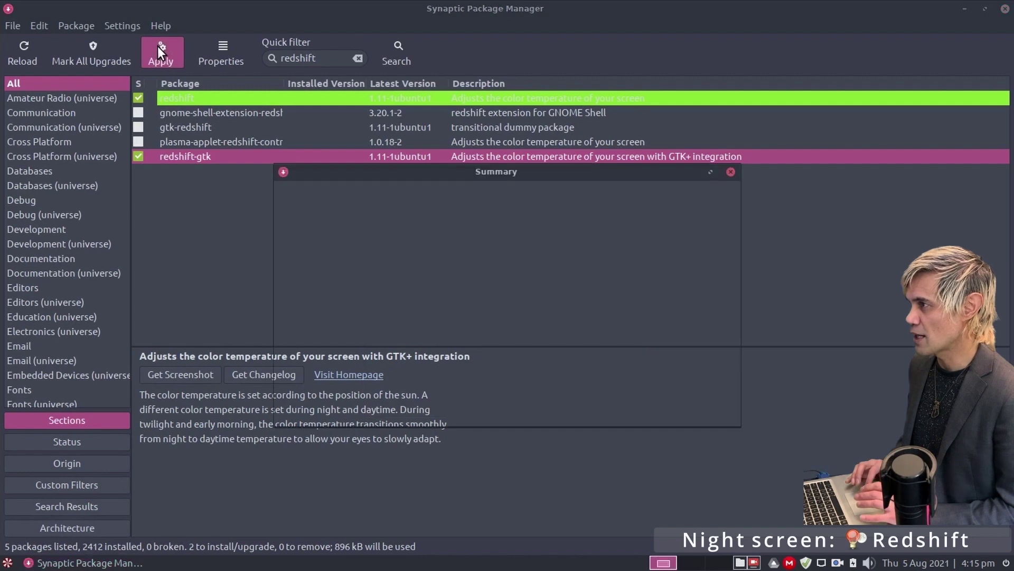
pyautogui.click(707, 412)
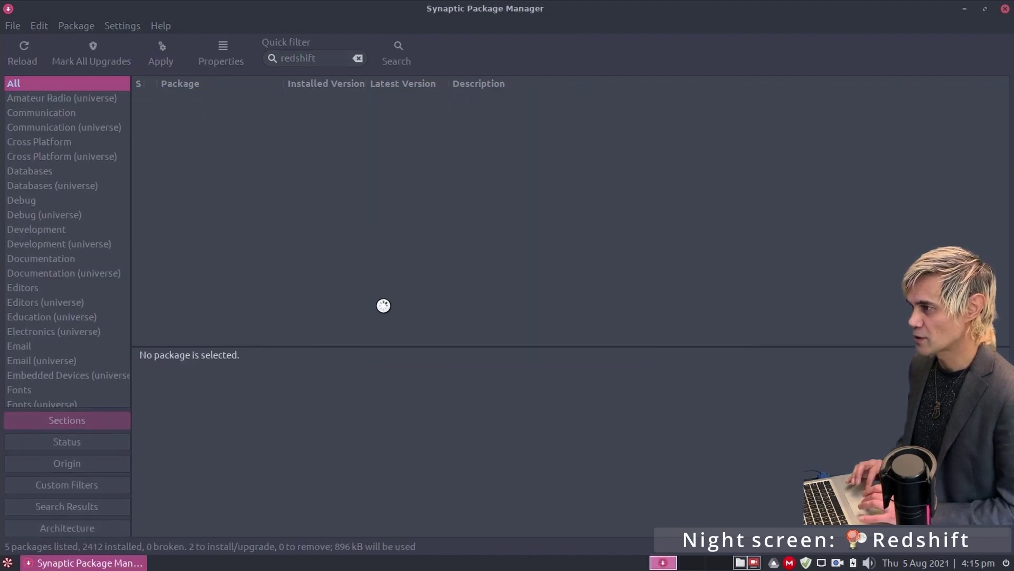
pyautogui.click(338, 336)
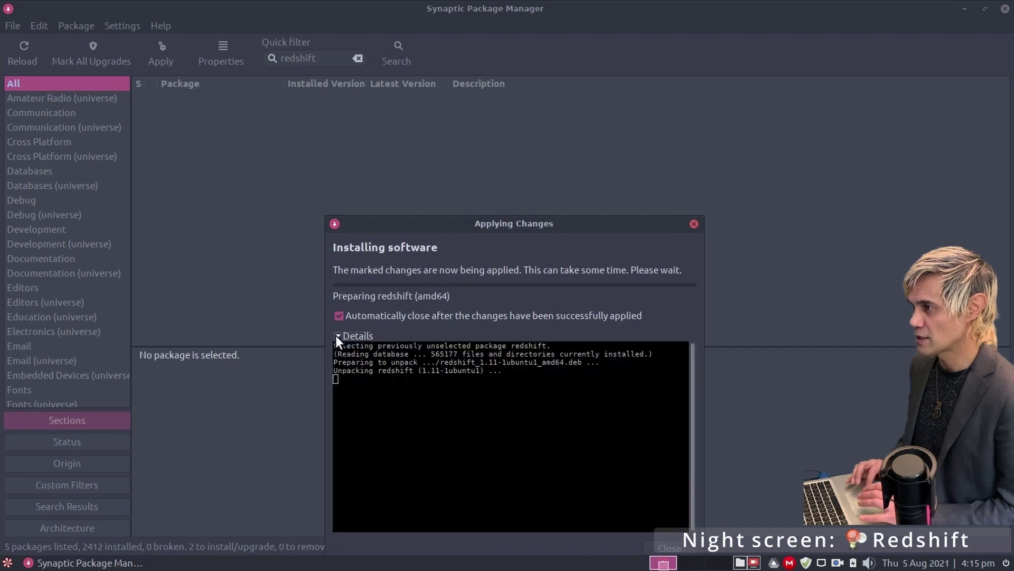
pyautogui.moveTo(405, 223); pyautogui.dragTo(295, 174)
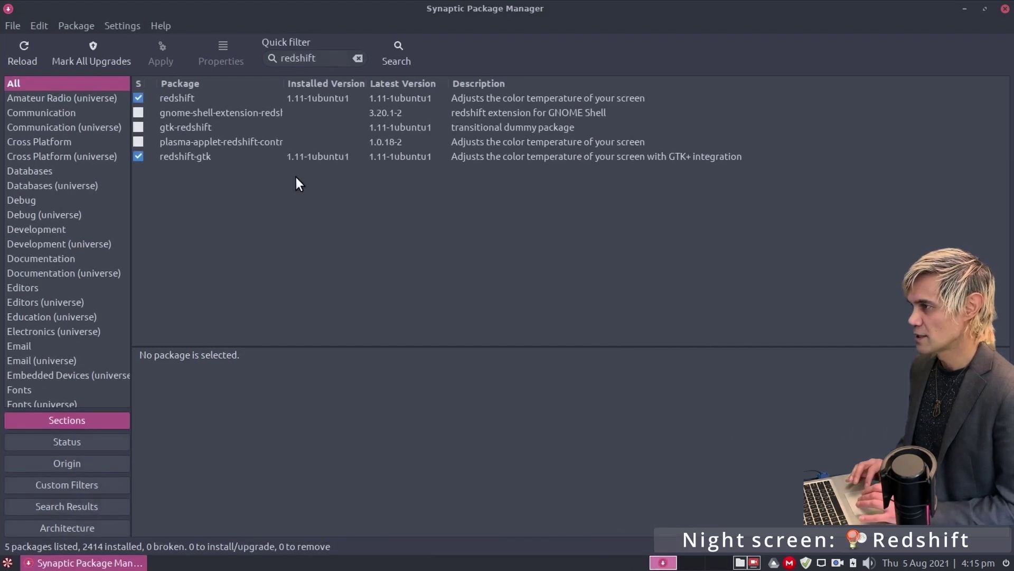
# - Launch Redshift from the application menu
pyautogui.click(8, 563)
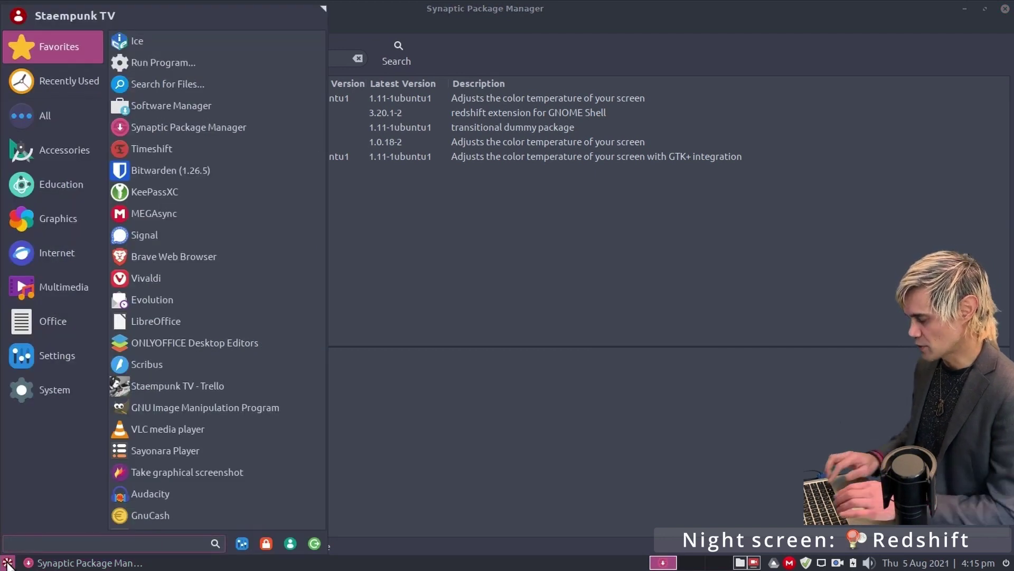
pyautogui.write('red')
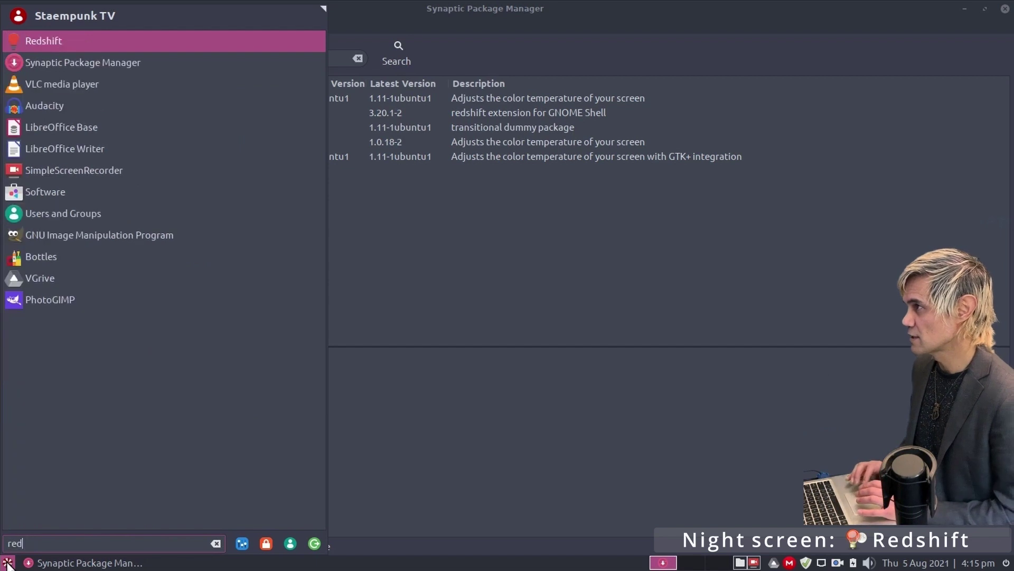
pyautogui.click(70, 44)
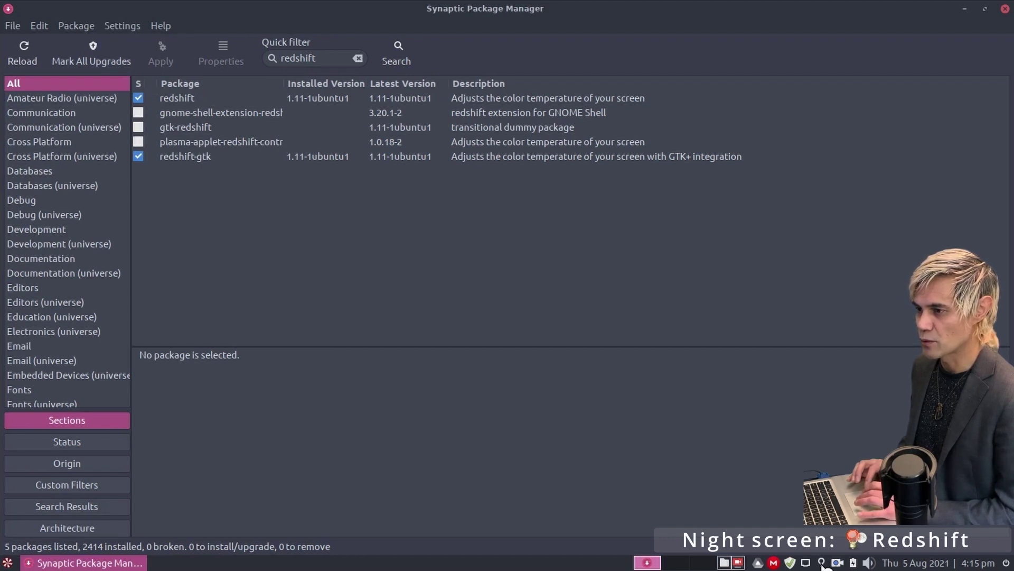
# - Adjust Redshift's options from its panel tray menu, then minimize Synaptic to show the desktop
pyautogui.rightClick(823, 564)
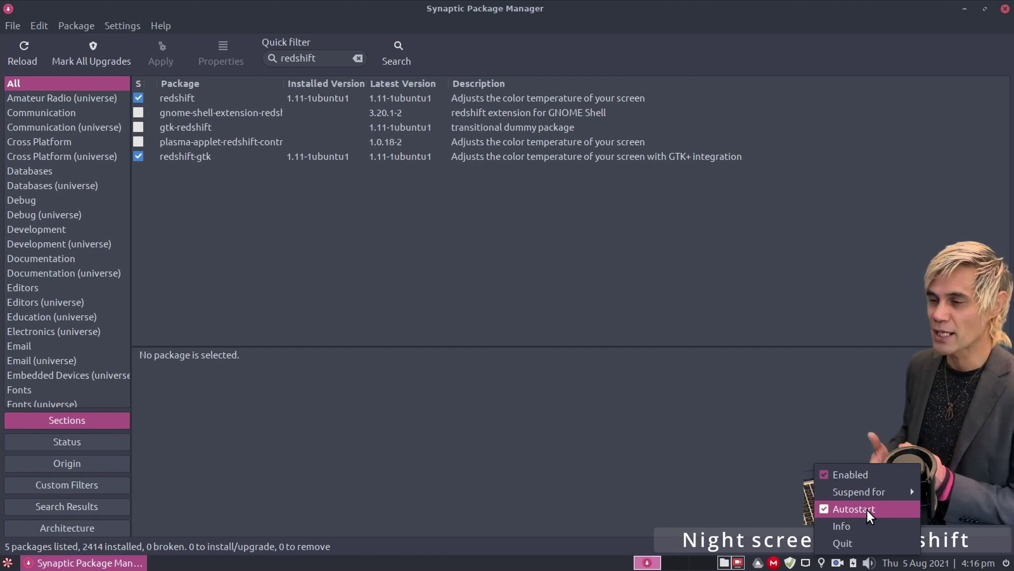
pyautogui.moveTo(879, 489)
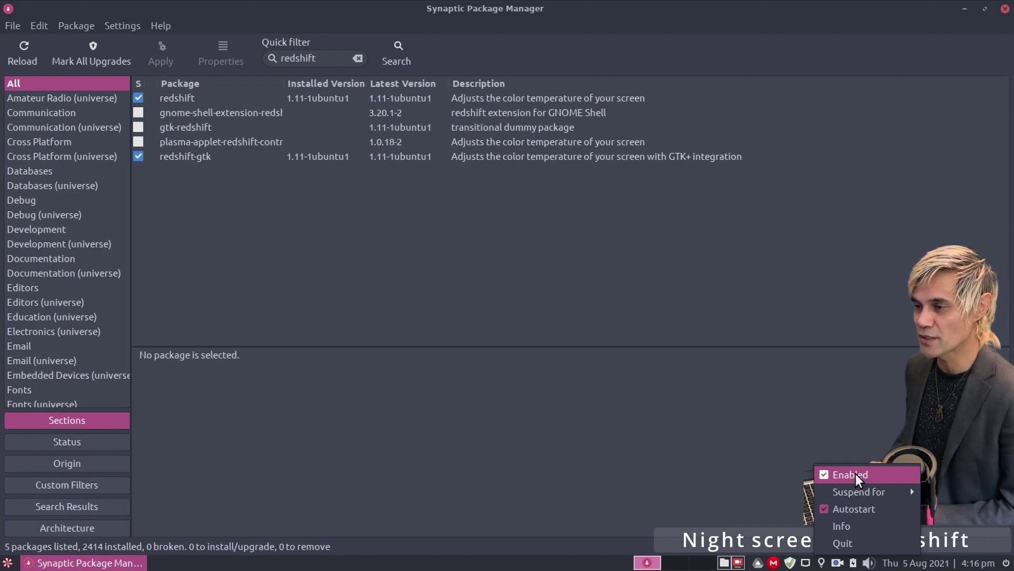
pyautogui.click(855, 474)
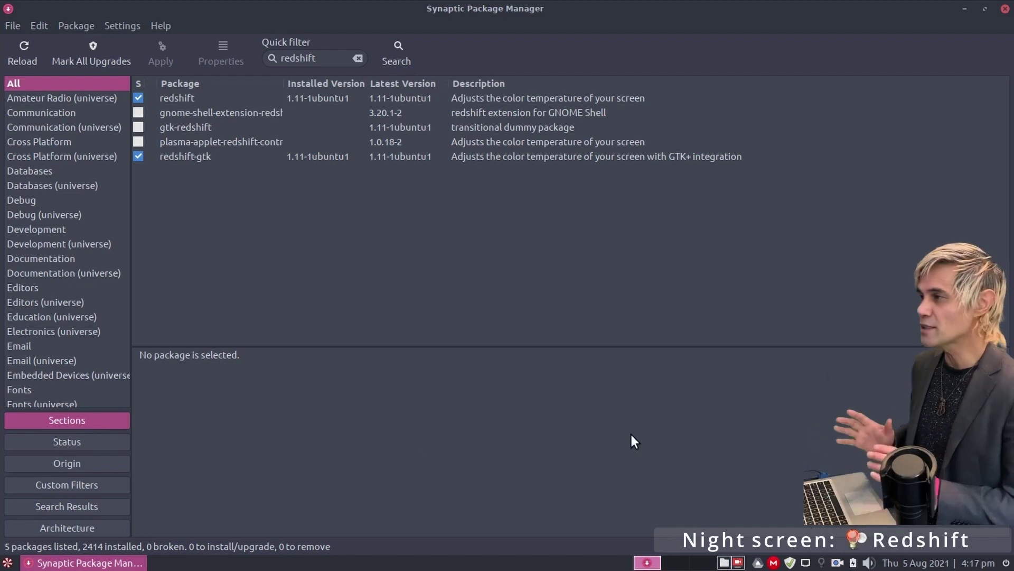
pyautogui.click(964, 8)
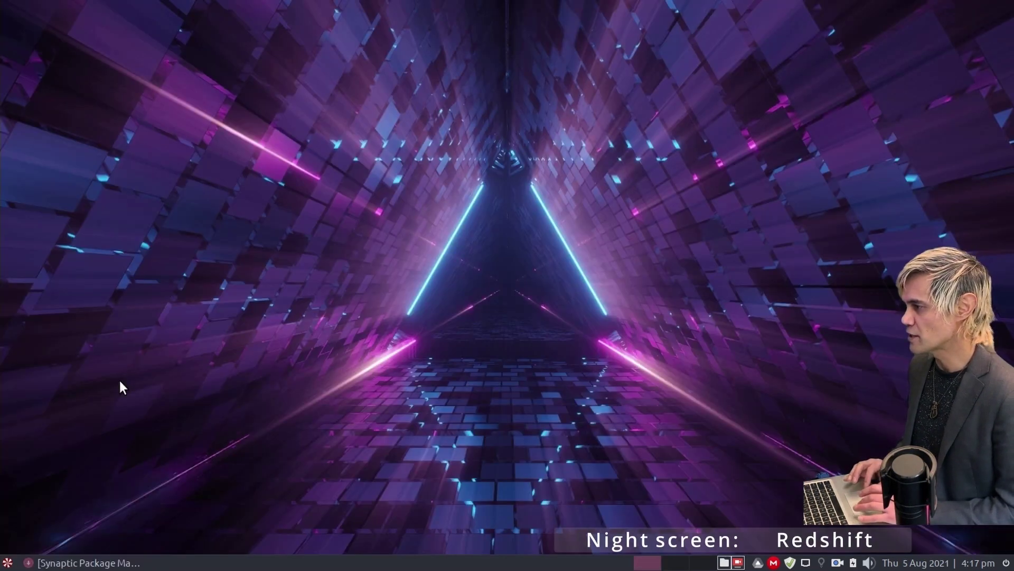
# - Check in Edit Application that the BitTorrent Client launcher runs transmission-gtk, then cancel
pyautogui.click(7, 562)
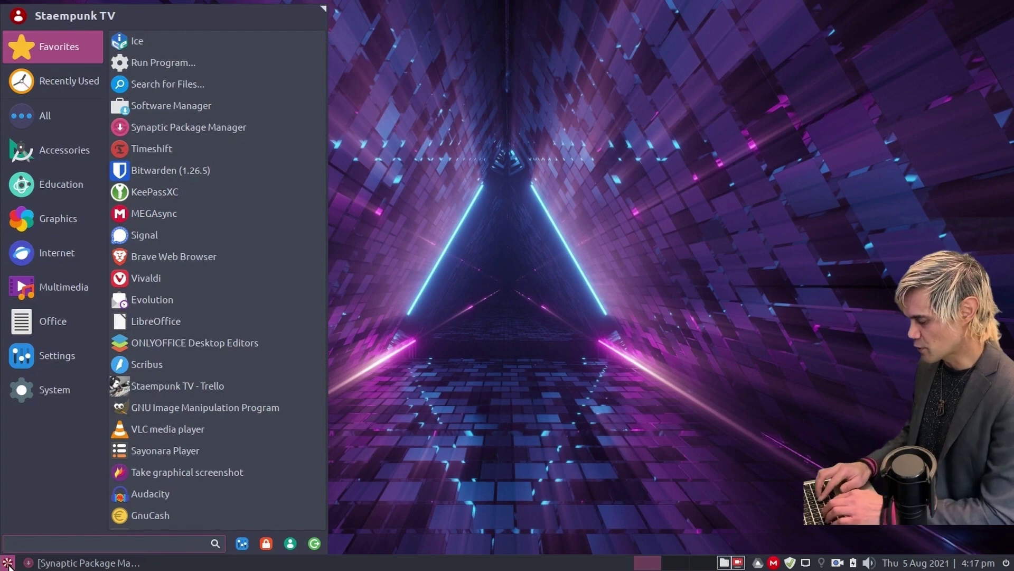
pyautogui.write('torren')
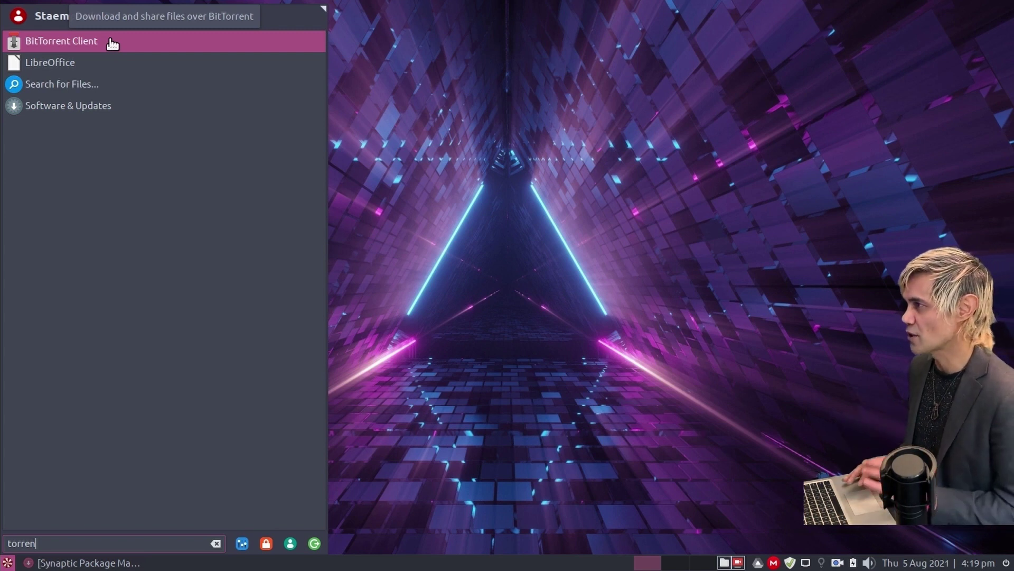
pyautogui.rightClick(113, 43)
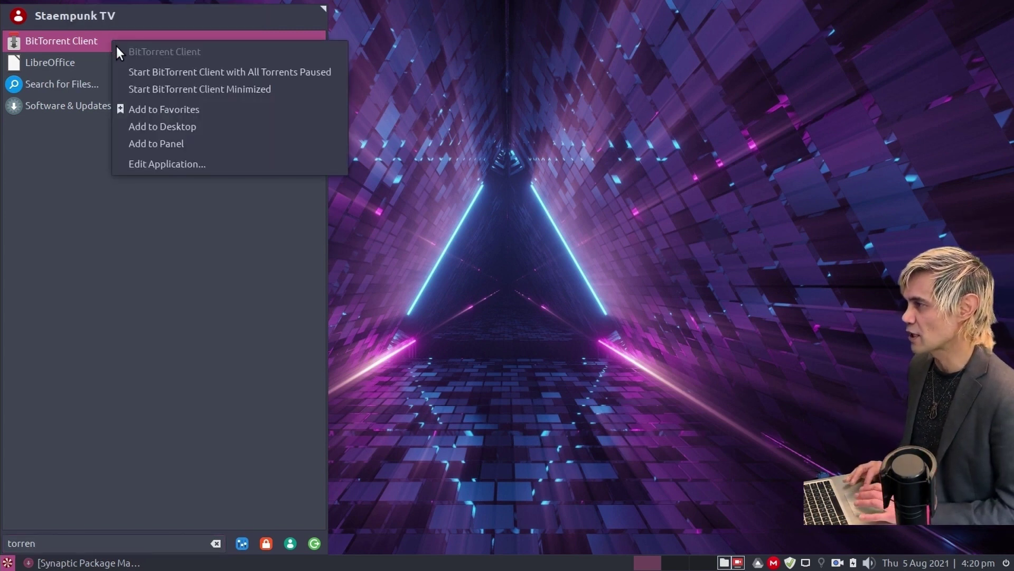
pyautogui.click(177, 158)
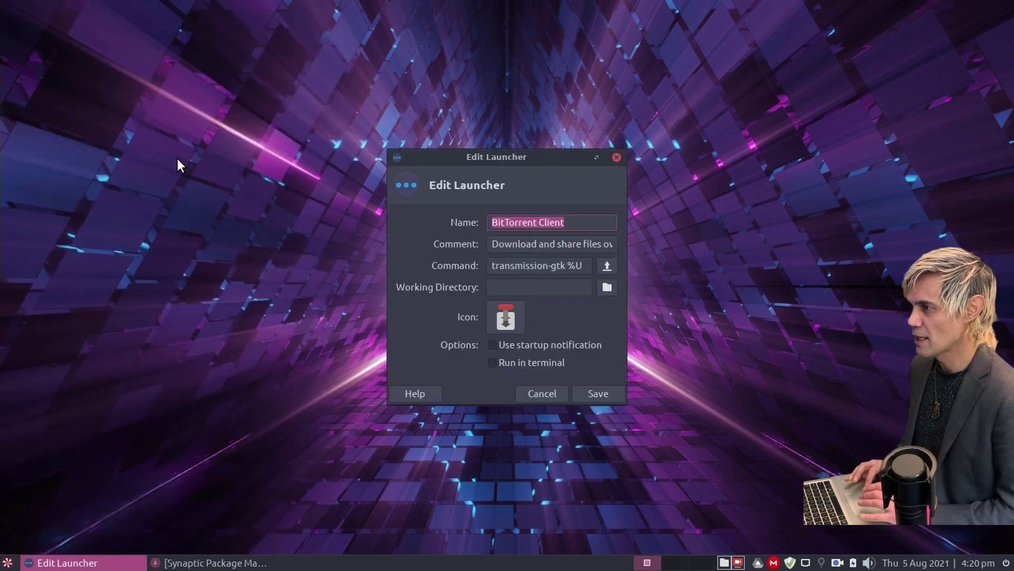
pyautogui.doubleClick(491, 266)
pyautogui.moveTo(513, 264); pyautogui.dragTo(555, 265)
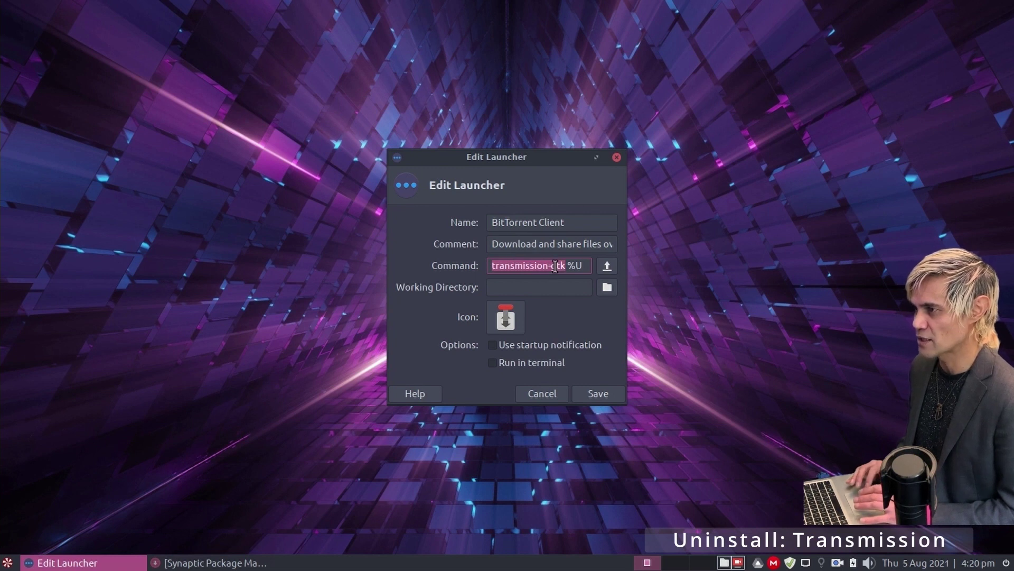
pyautogui.click(545, 395)
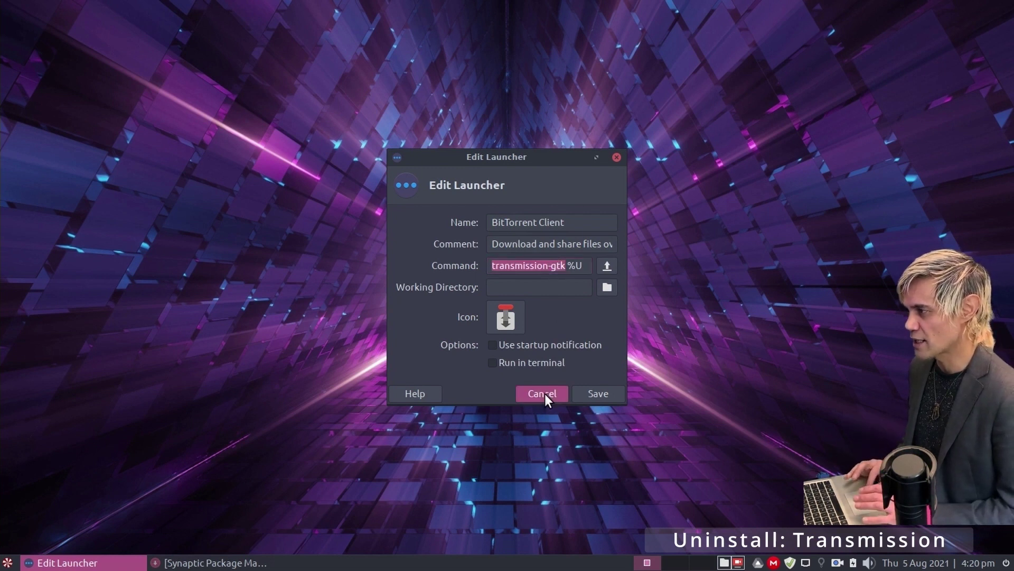
# - Filter Synaptic for transmission and mark transmission-gtk and transmission-common for complete removal
pyautogui.click(71, 561)
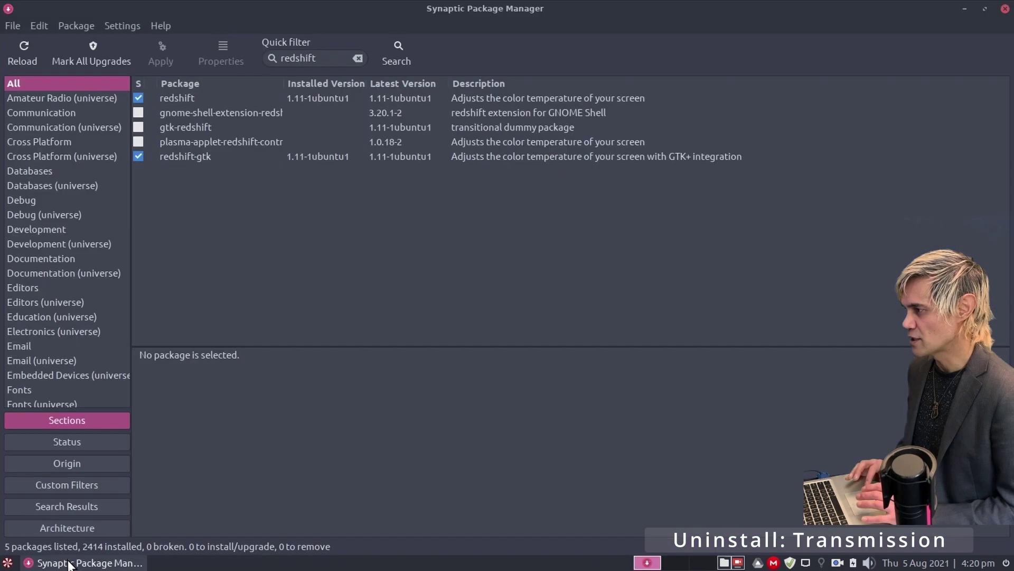
pyautogui.click(298, 57)
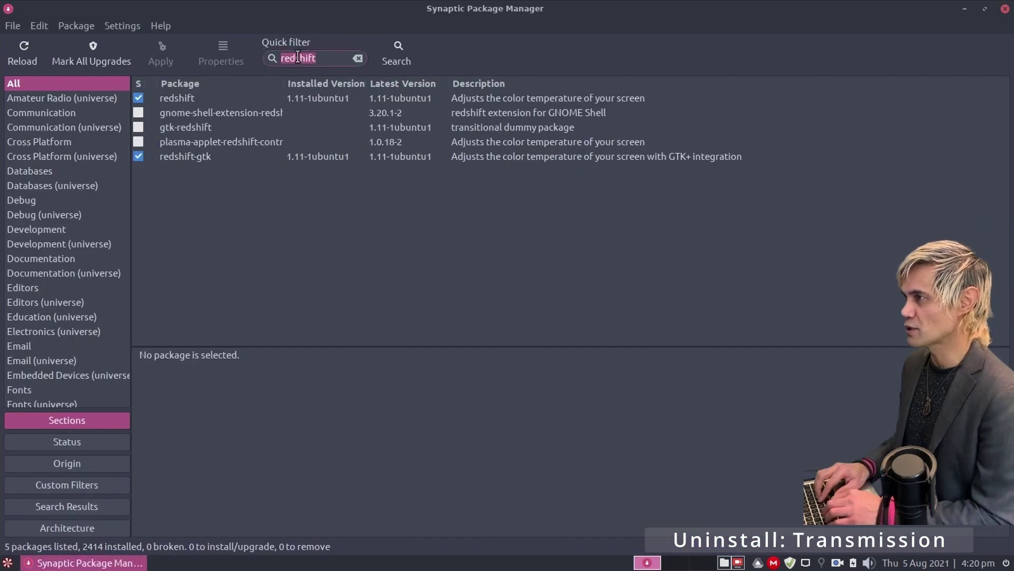
pyautogui.write('transmission')
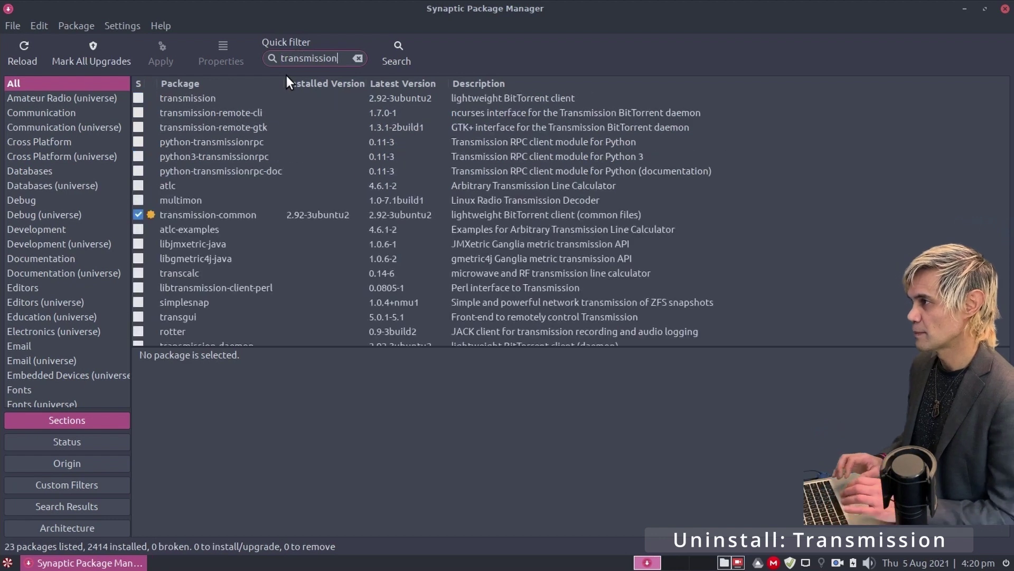
pyautogui.scroll(-3, 285, 170)
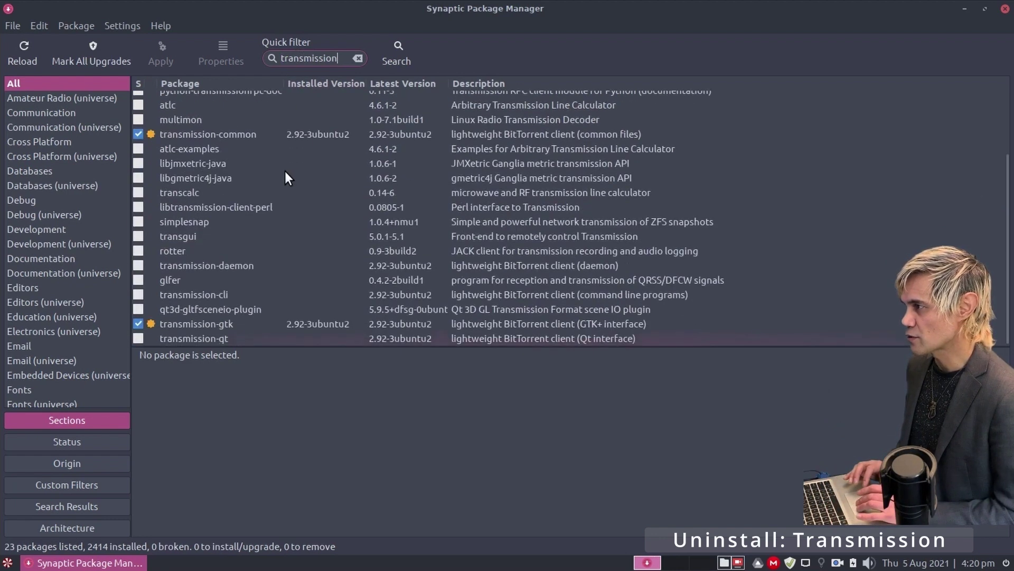
pyautogui.click(196, 323)
pyautogui.rightClick(195, 323)
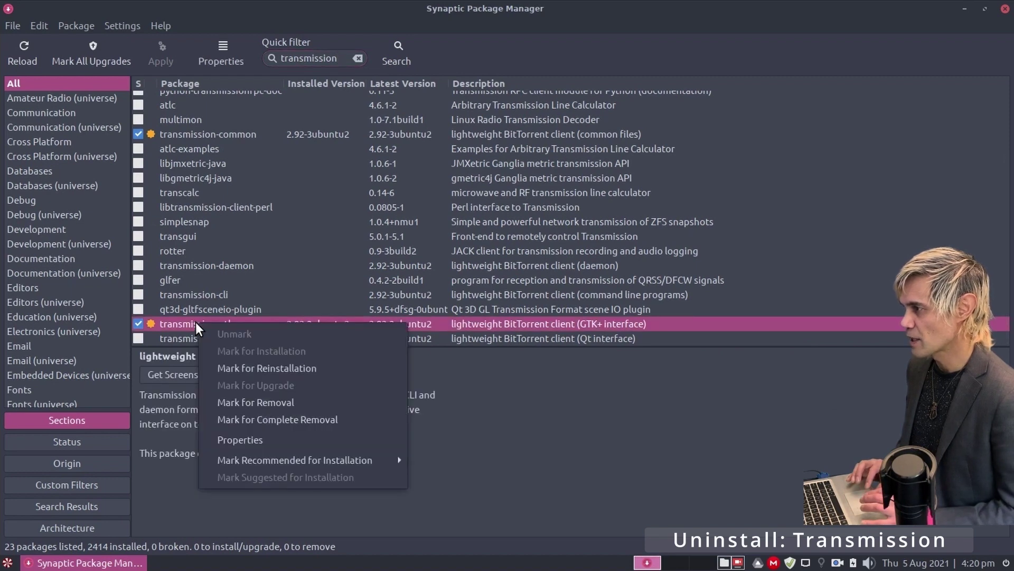
pyautogui.click(287, 418)
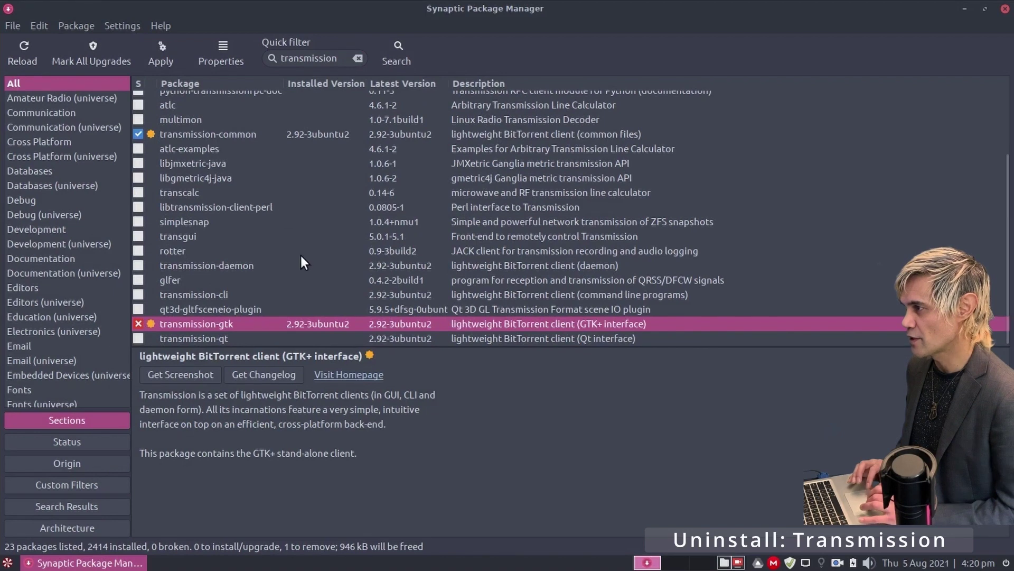
pyautogui.rightClick(229, 133)
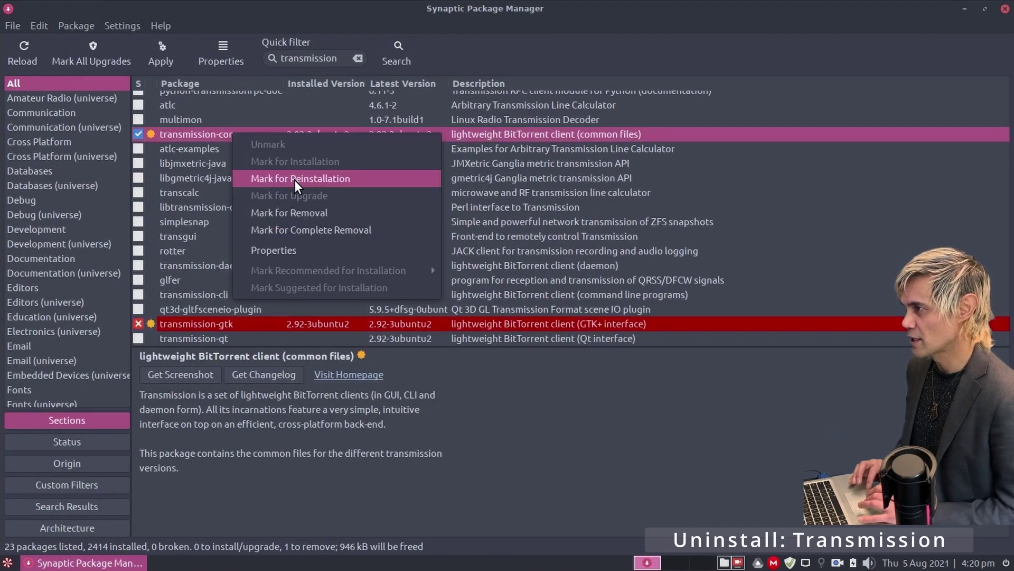
pyautogui.click(294, 228)
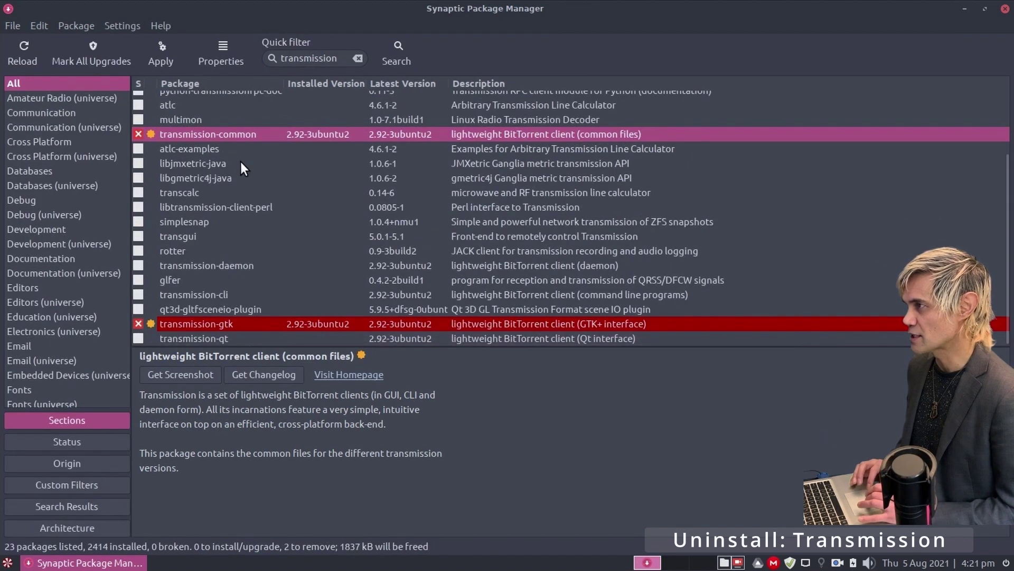
# - Apply the removal of both Transmission packages, showing the detailed log
pyautogui.click(168, 52)
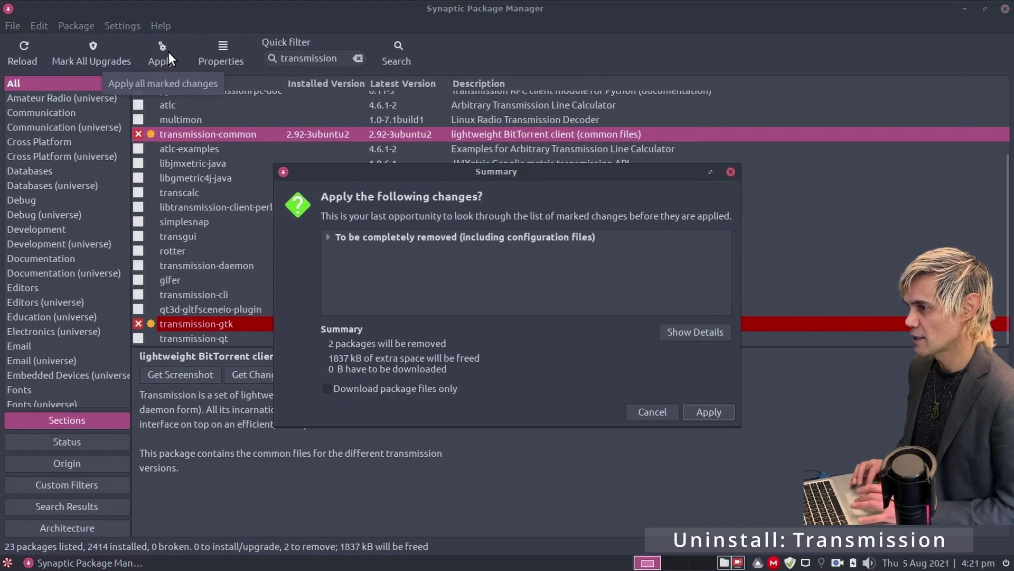
pyautogui.click(703, 411)
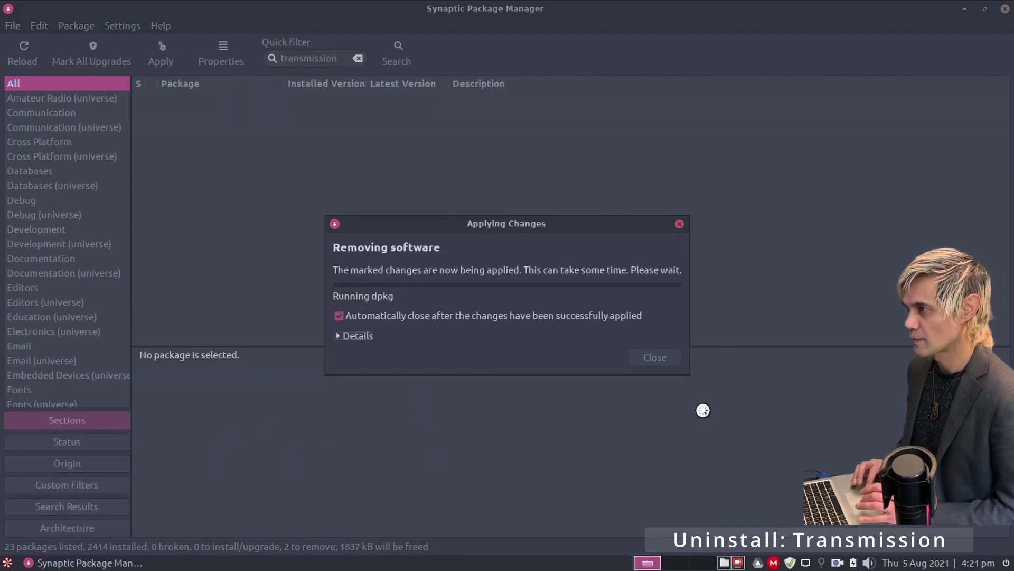
pyautogui.click(337, 335)
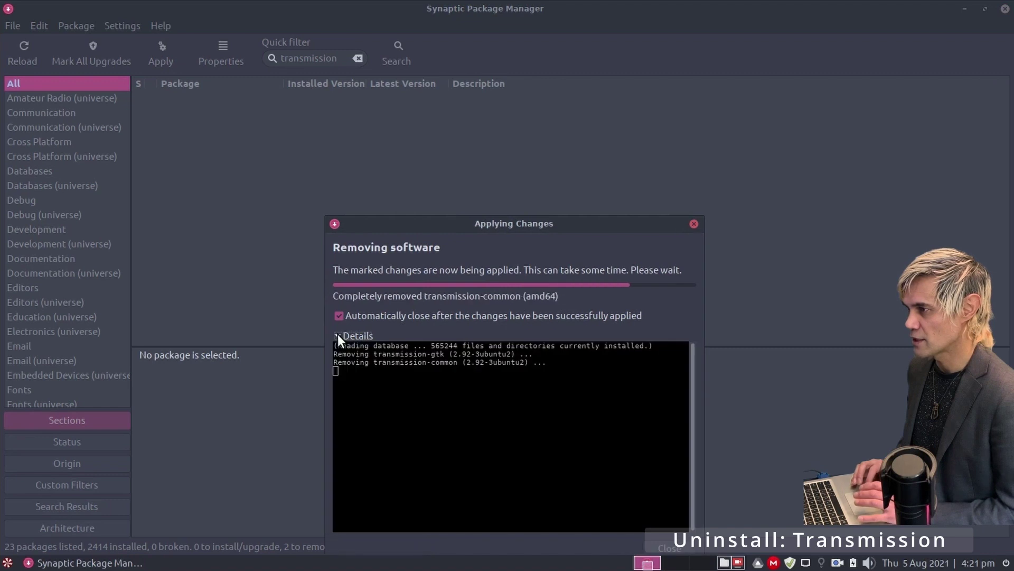
pyautogui.moveTo(383, 221); pyautogui.dragTo(228, 172)
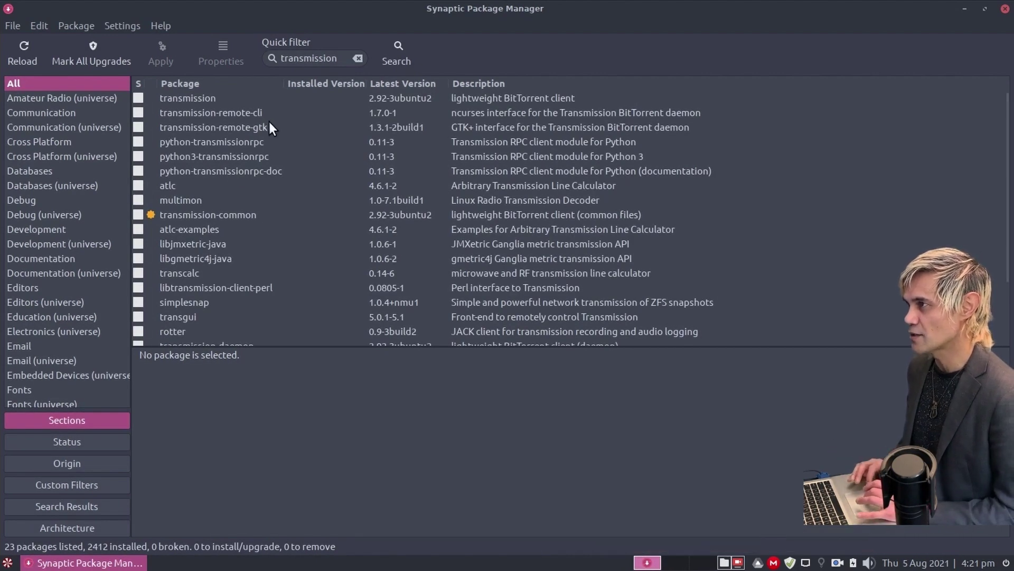
pyautogui.doubleClick(308, 58)
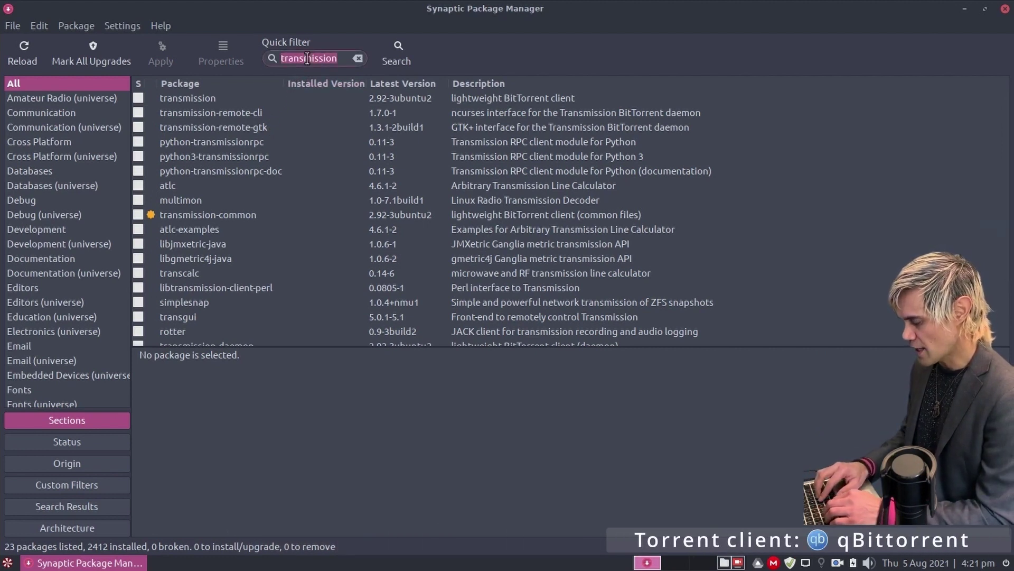
# - Filter for qbittorrent and mark the qbittorrent package for installation
pyautogui.write('qbit')
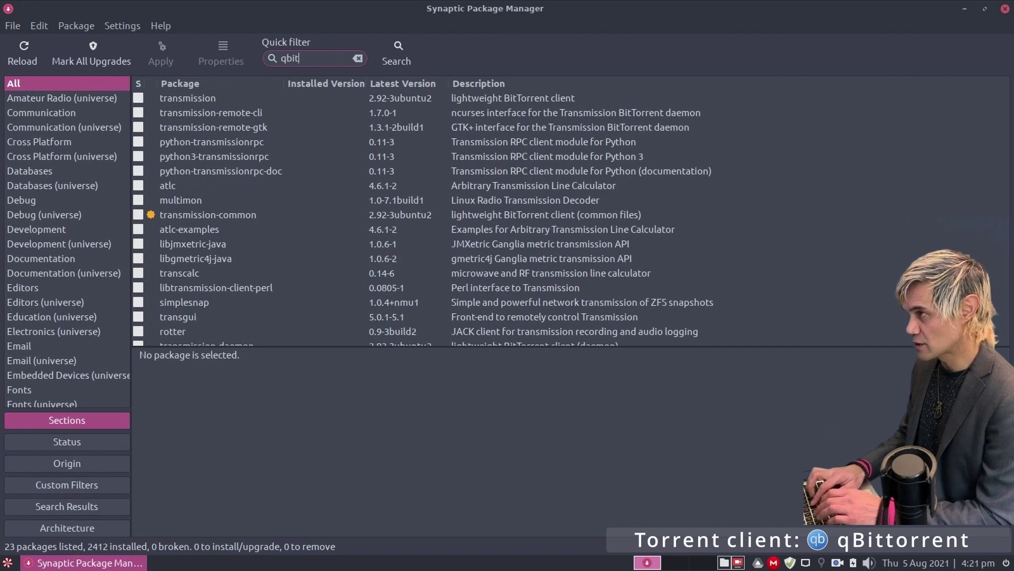
pyautogui.write('torrent')
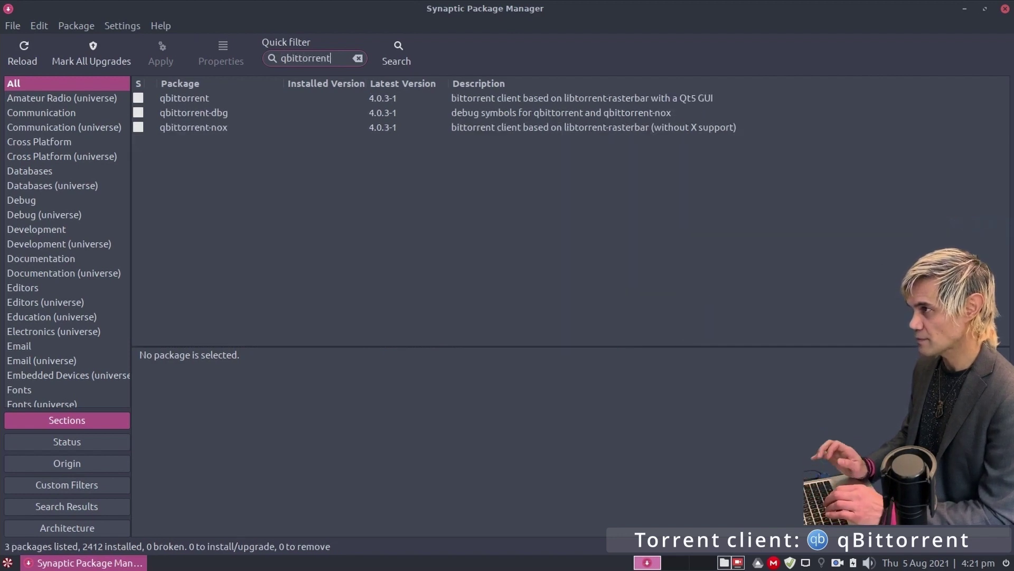
pyautogui.click(183, 100)
pyautogui.rightClick(183, 100)
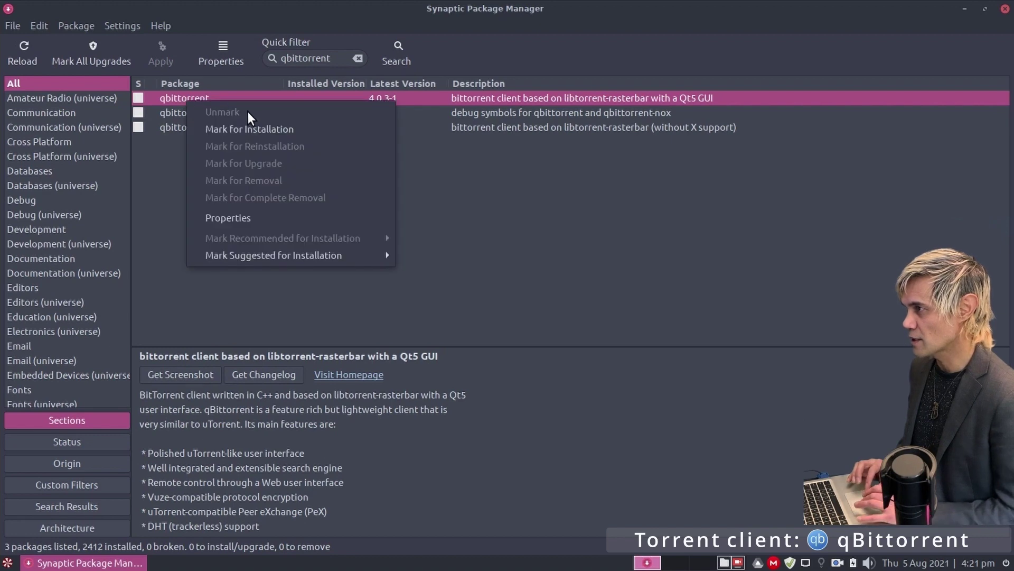
pyautogui.click(253, 128)
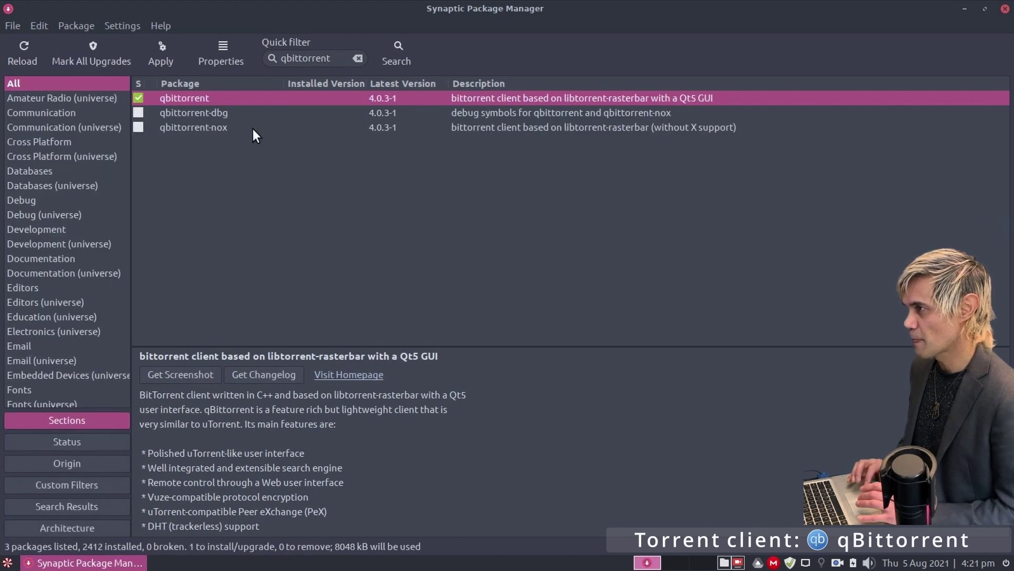
# - Apply the qbittorrent installation, then minimize Synaptic to reveal the desktop
pyautogui.click(161, 49)
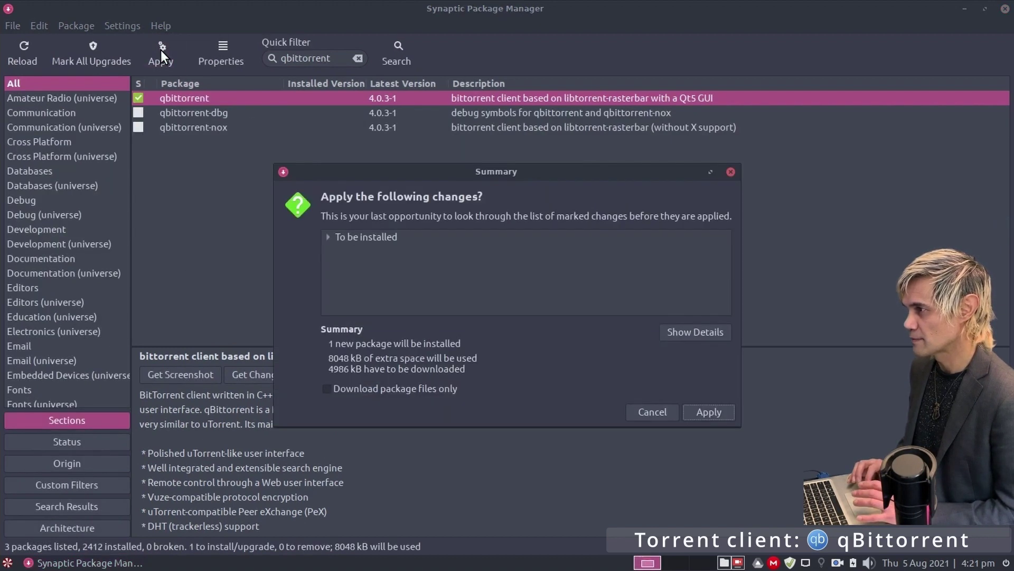
pyautogui.click(700, 410)
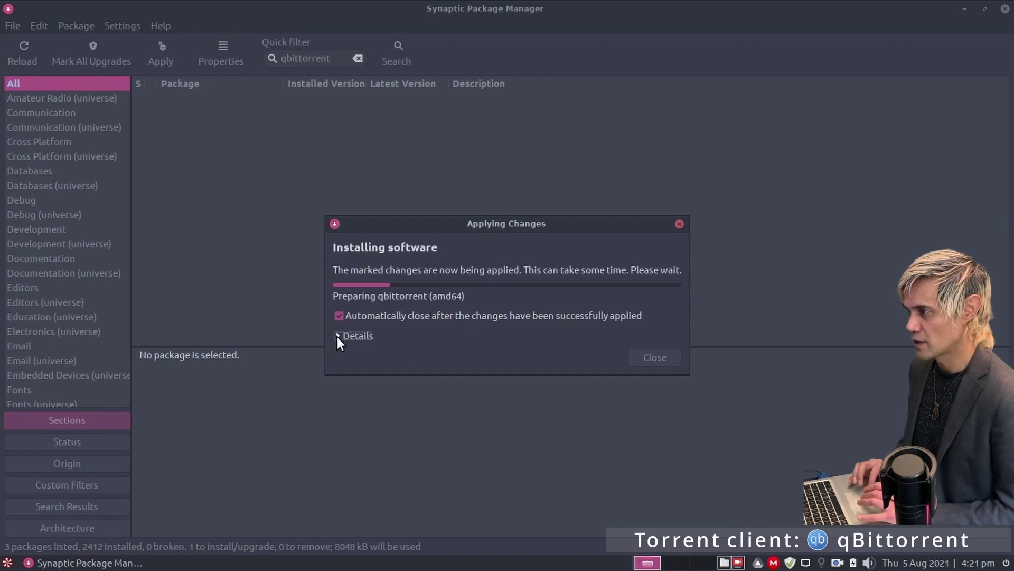
pyautogui.click(337, 336)
pyautogui.moveTo(388, 222); pyautogui.dragTo(233, 162)
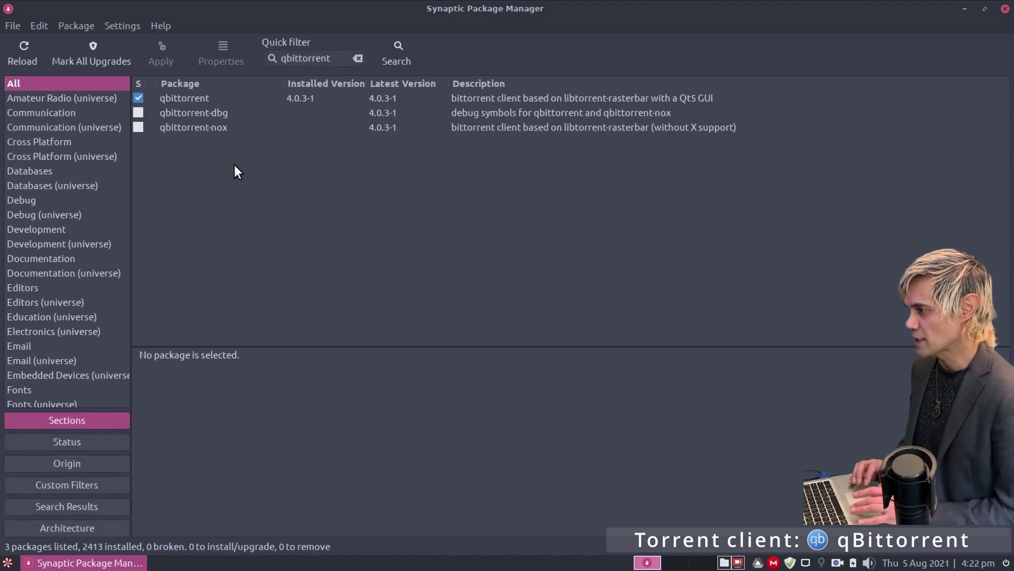
pyautogui.click(74, 563)
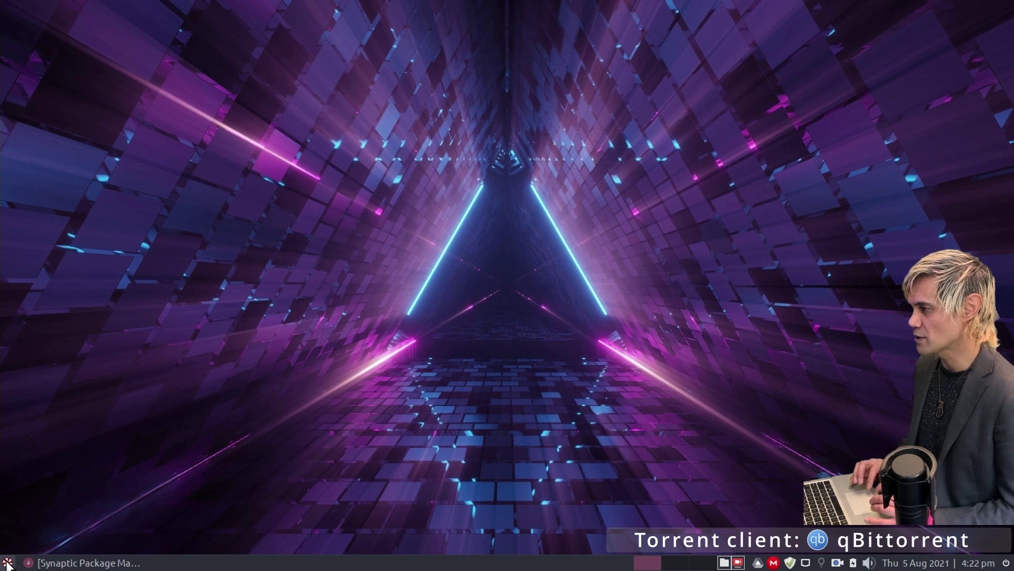
# - Search 'qbit' in the menu and add qBittorrent to the desktop and to Favorites
pyautogui.click(8, 563)
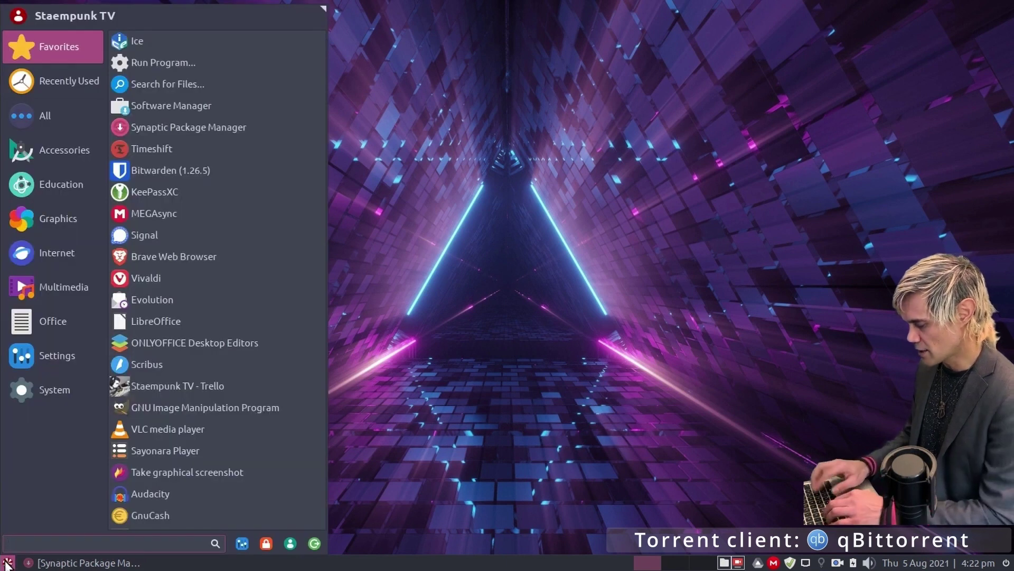
pyautogui.write('qbit')
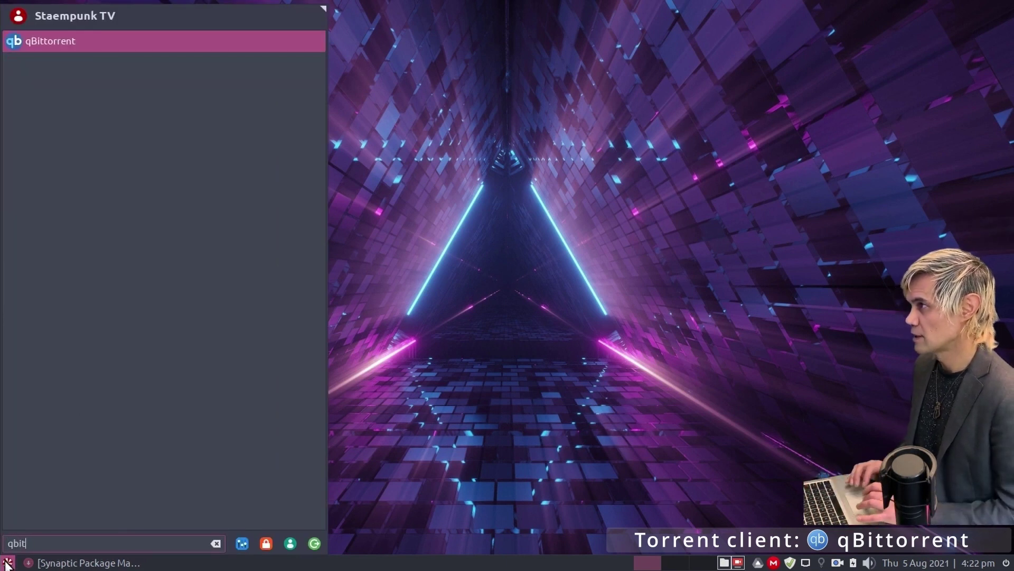
pyautogui.rightClick(87, 41)
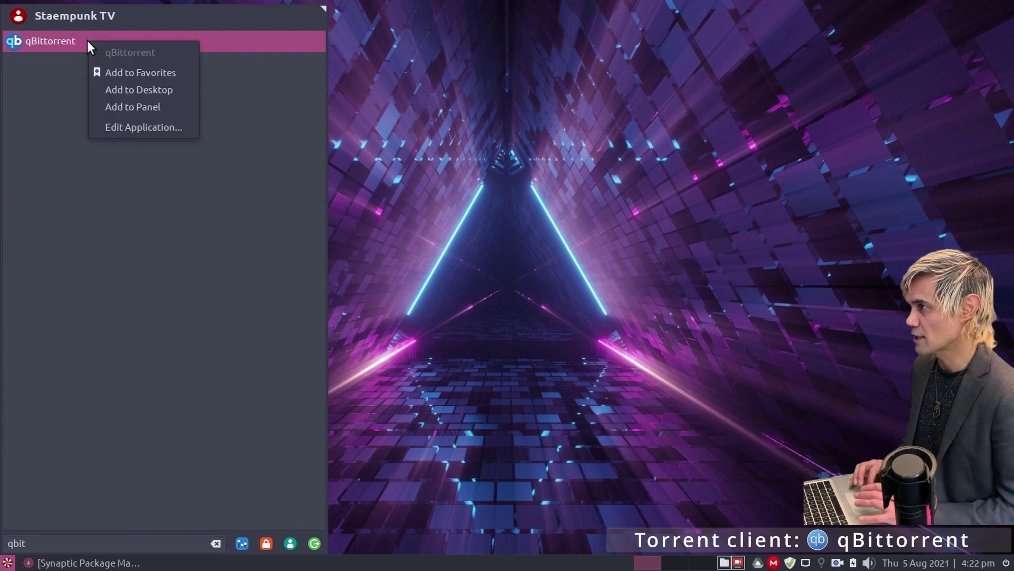
pyautogui.click(166, 83)
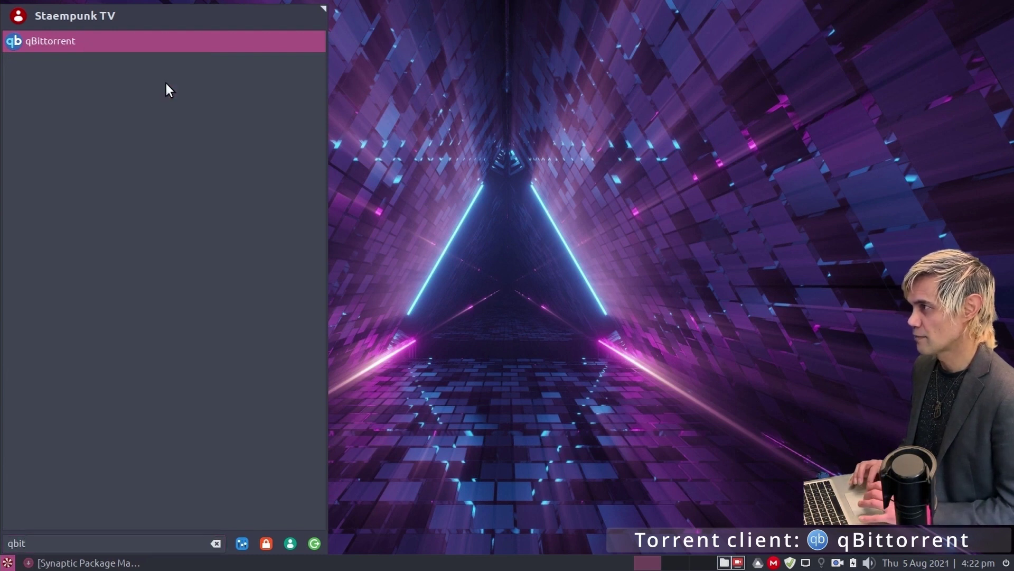
pyautogui.rightClick(120, 44)
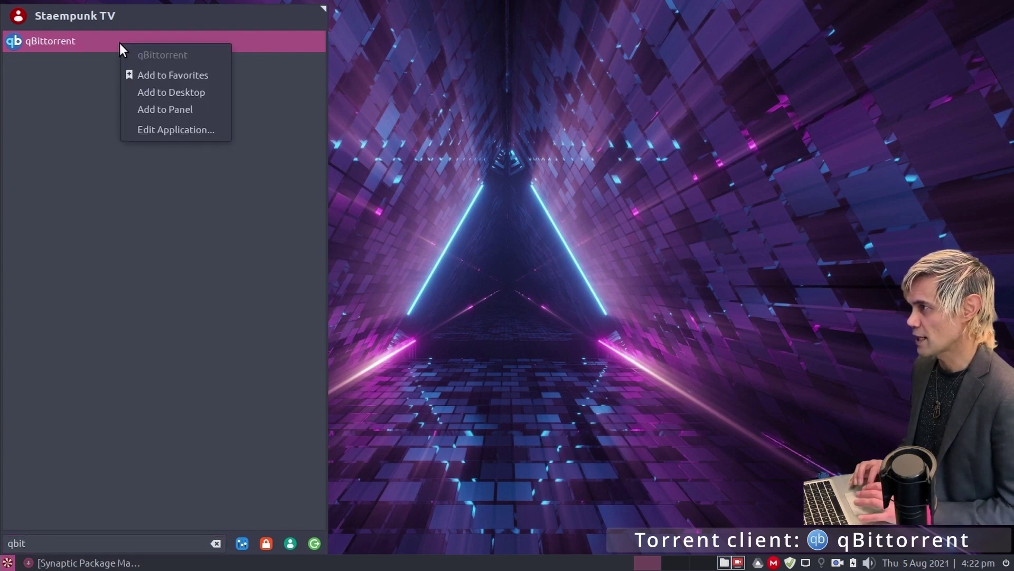
pyautogui.click(194, 75)
# - Permanently delete the qBittorrent desktop shortcut
pyautogui.scroll(-3, 193, 199)
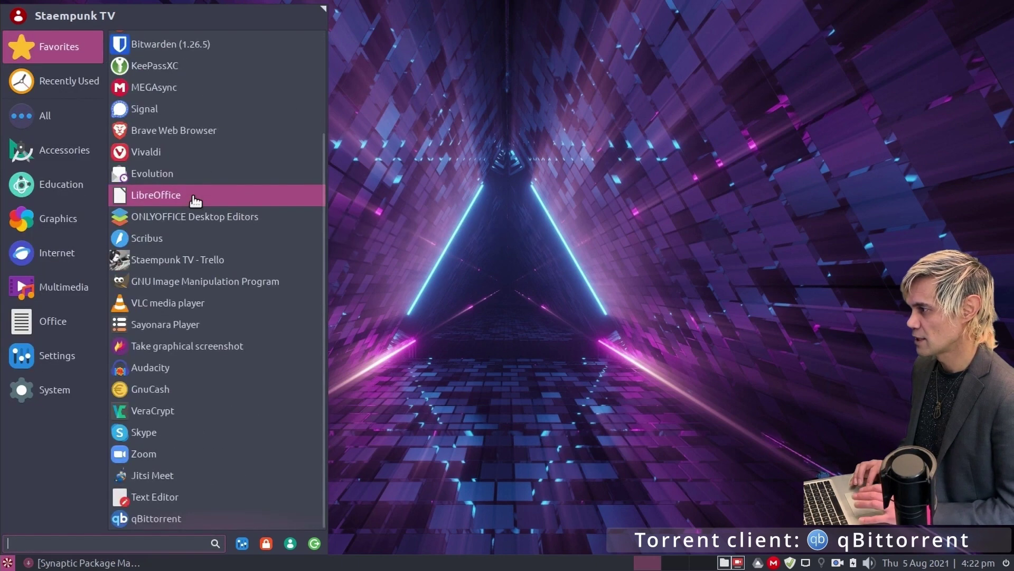
pyautogui.click(544, 433)
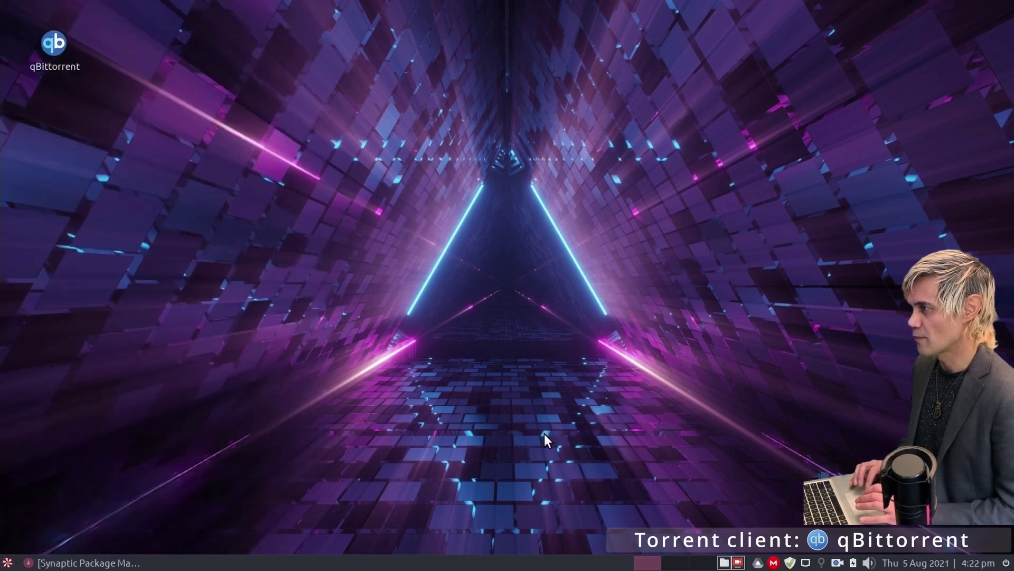
pyautogui.click(56, 39)
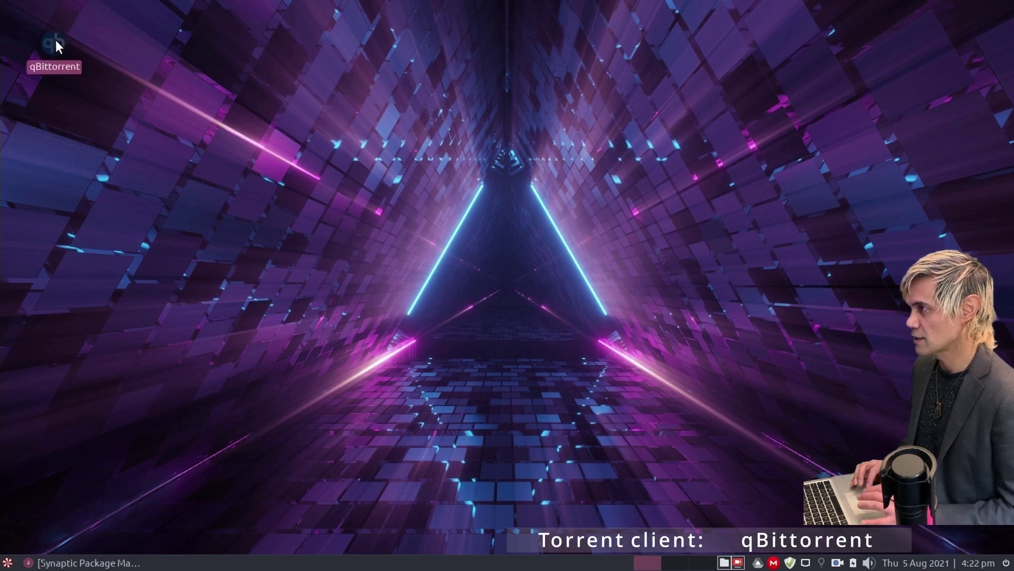
pyautogui.rightClick(55, 40)
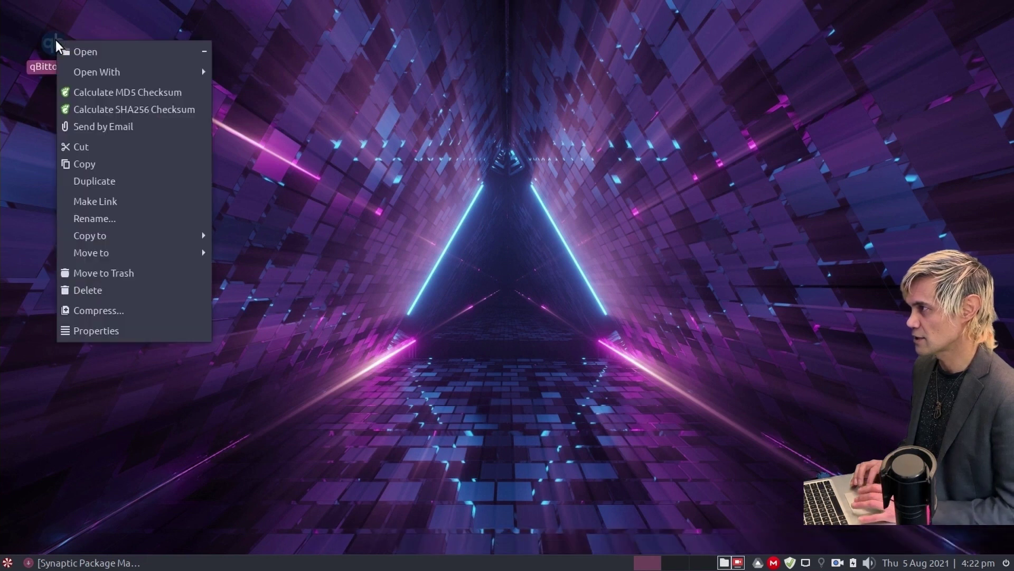
pyautogui.click(110, 291)
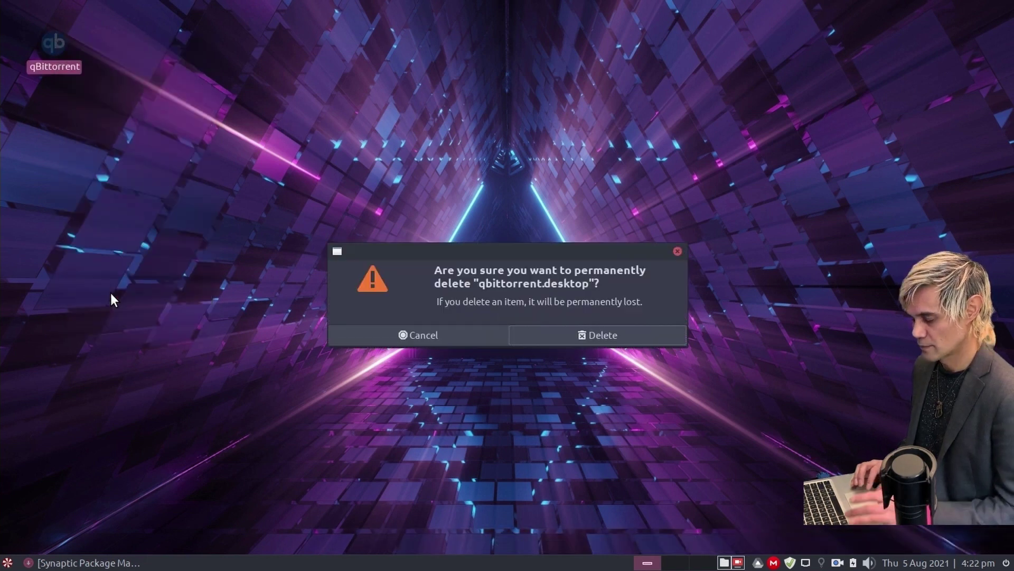
pyautogui.press('Return')
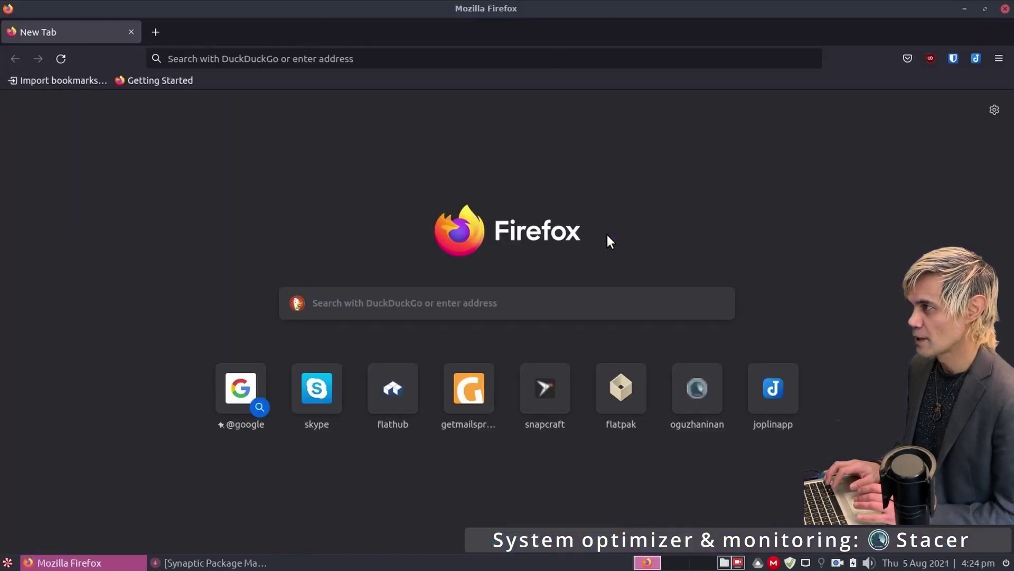
# - Search the web for stacer and open the oguzhaninan.github.io Stacer project page
pyautogui.click(539, 58)
pyautogui.write('stacer')
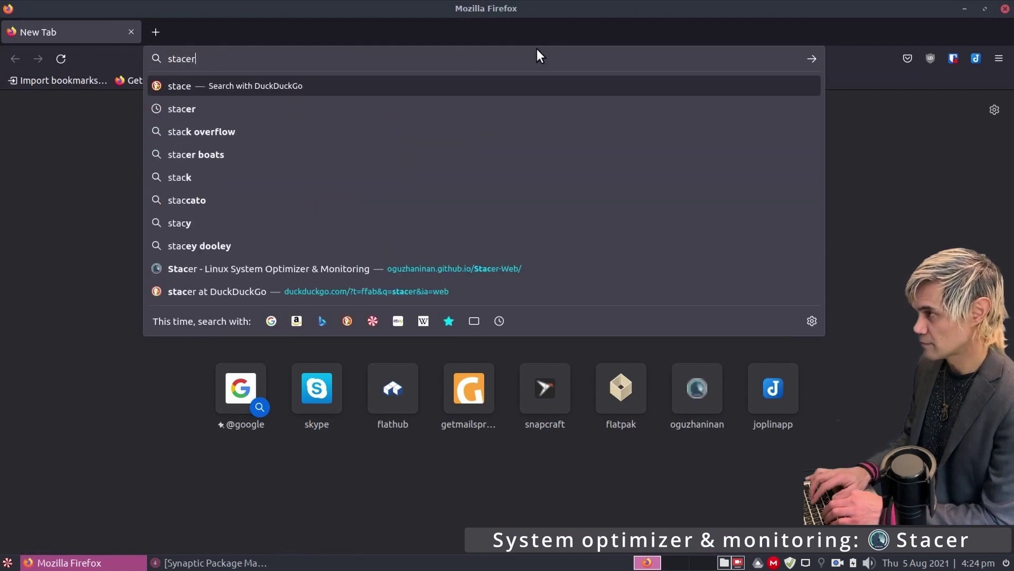
pyautogui.press('Return')
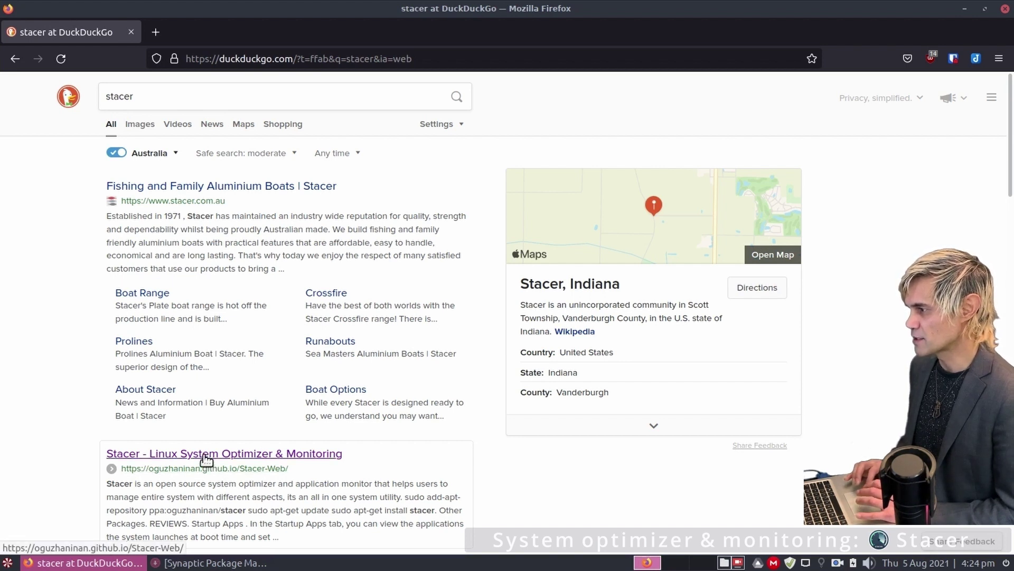
pyautogui.click(206, 459)
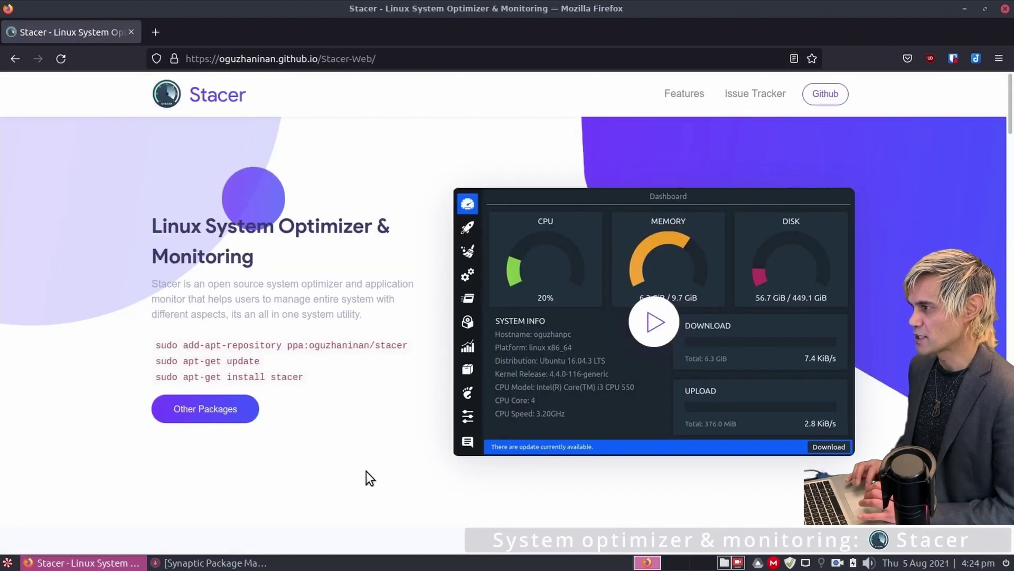
# - Snap Firefox to the left half of the screen
pyautogui.moveTo(156, 344); pyautogui.dragTo(309, 382)
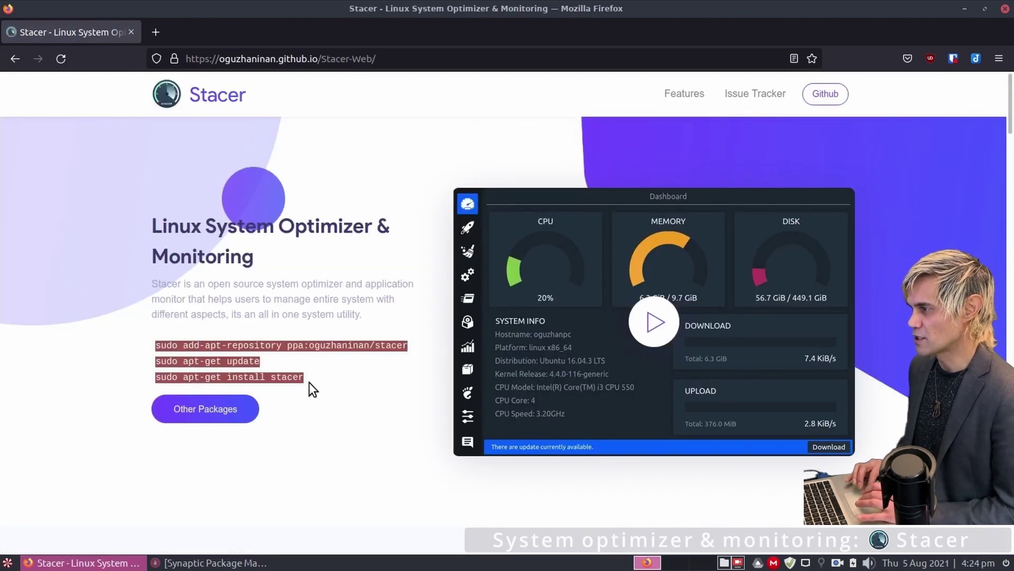
pyautogui.click(363, 478)
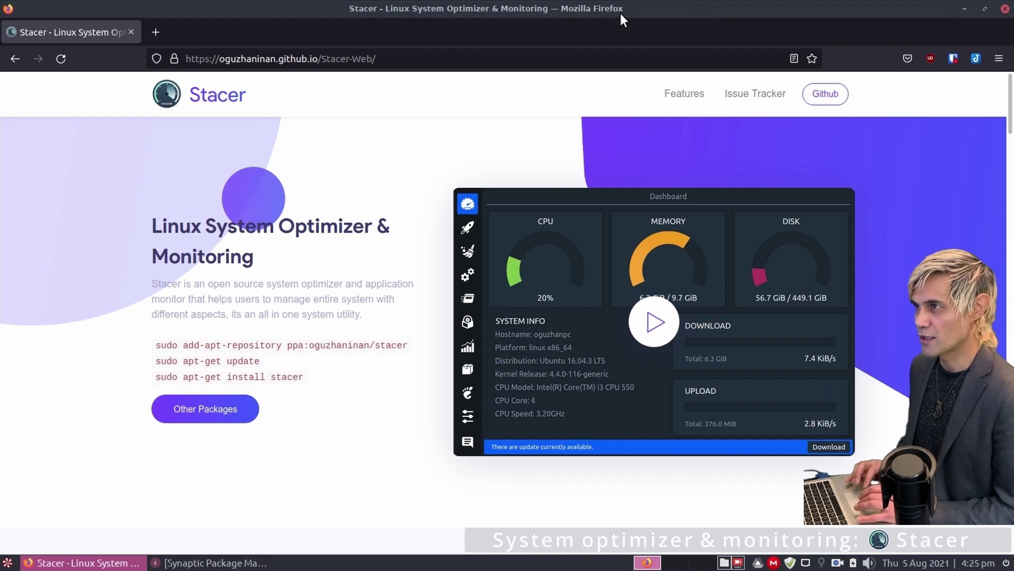
pyautogui.moveTo(634, 5); pyautogui.dragTo(6, 353)
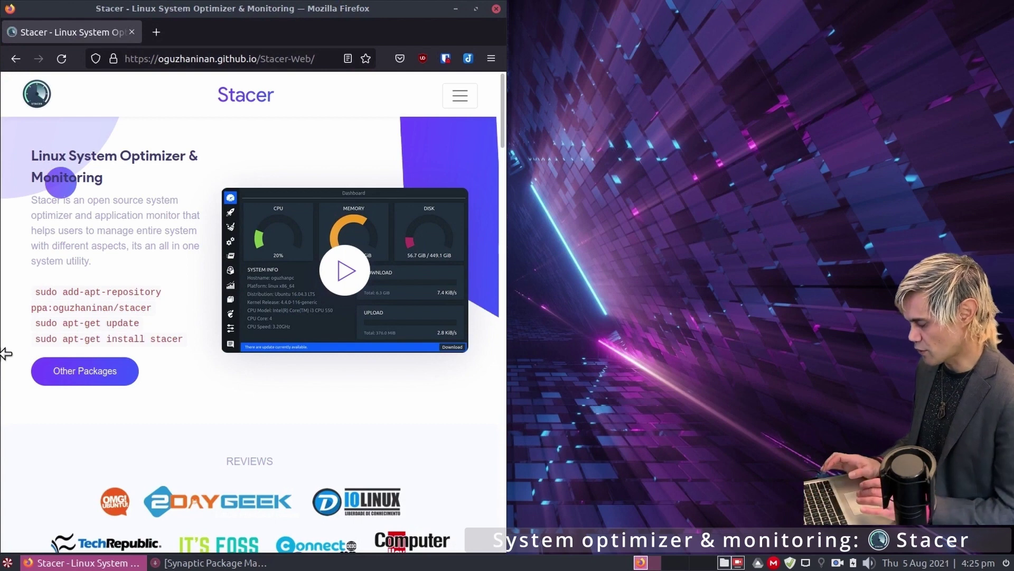
# - Open a terminal snapped to the right half and copy the add-apt-repository command from the page
pyautogui.hotkey('ctrl', 'alt', 't')
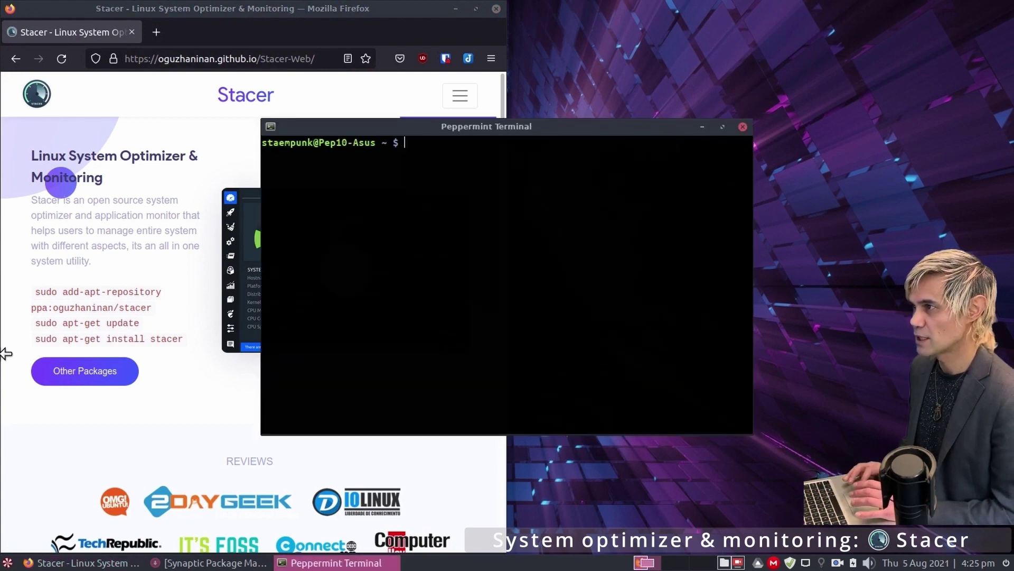
pyautogui.moveTo(398, 127); pyautogui.dragTo(1009, 290)
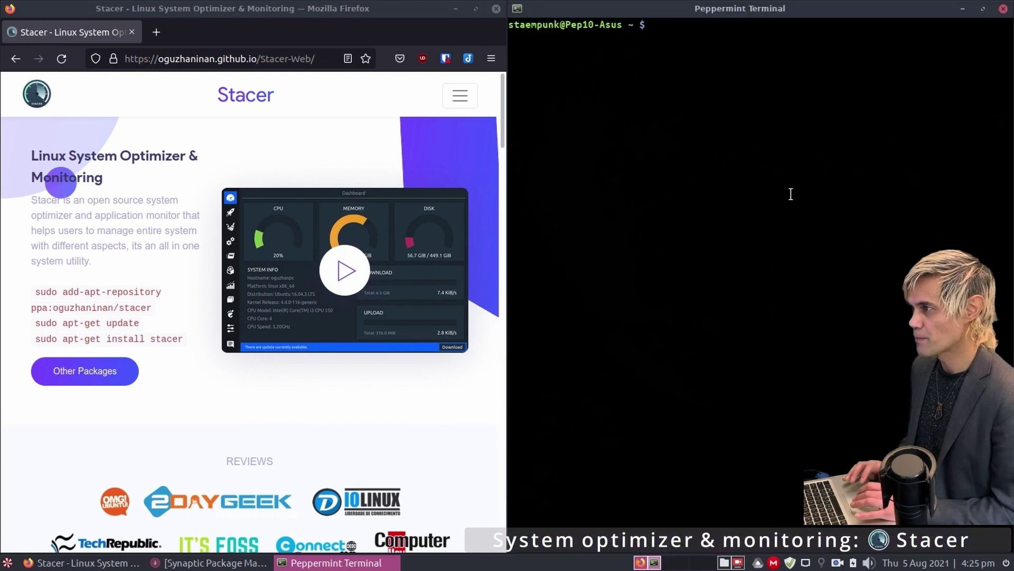
pyautogui.tripleClick(48, 291)
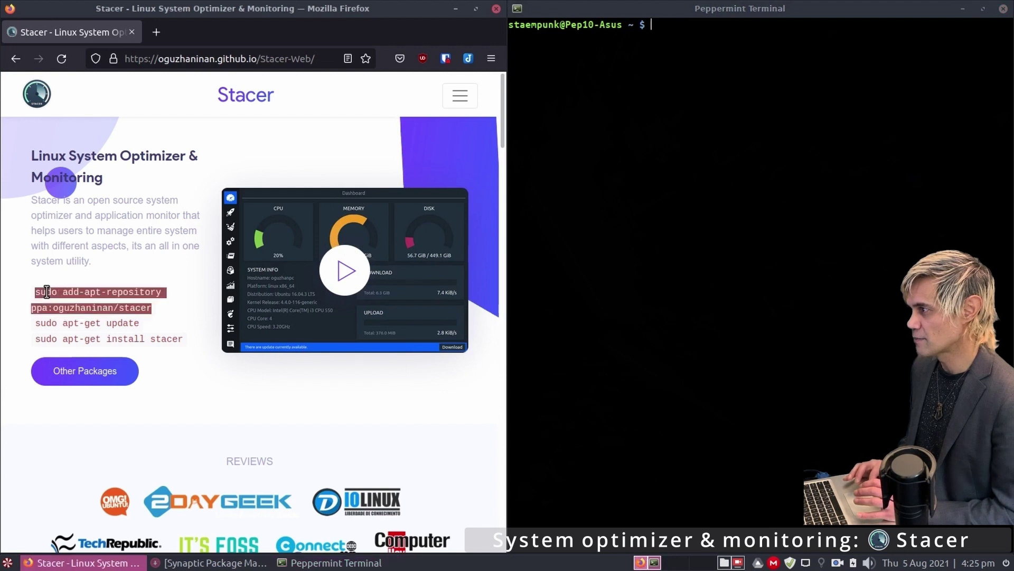
pyautogui.rightClick(46, 291)
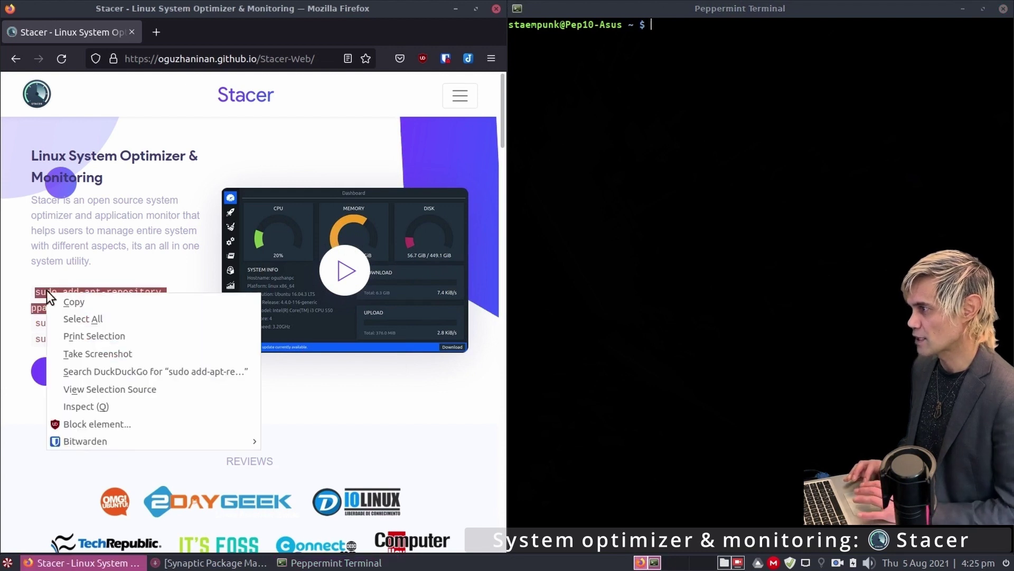
pyautogui.click(89, 301)
# - Paste and run 'sudo add-apt-repository ppa:oguzhaninan/stacer' in the terminal, confirming the addition
pyautogui.click(754, 110)
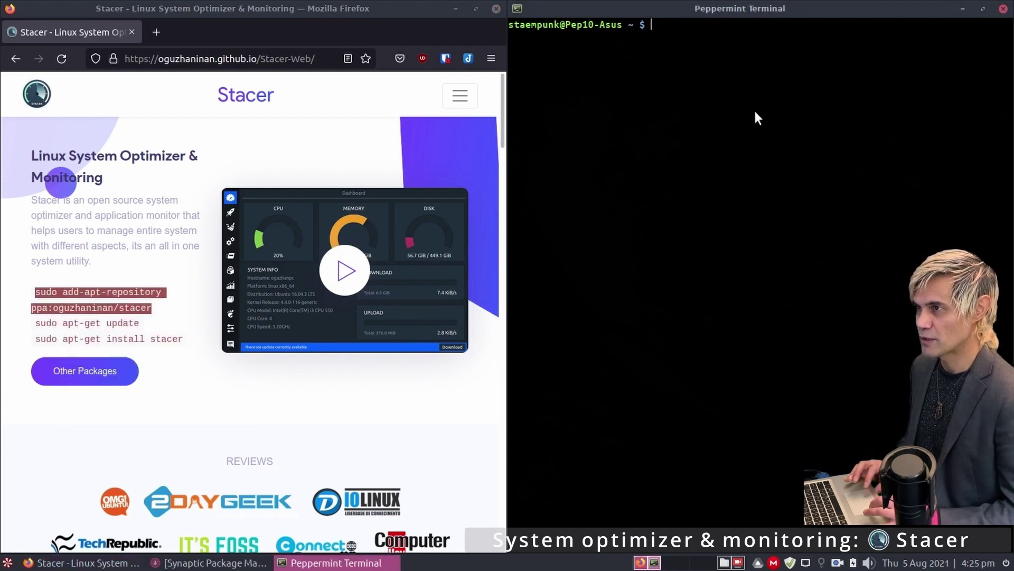
pyautogui.rightClick(753, 109)
pyautogui.click(829, 214)
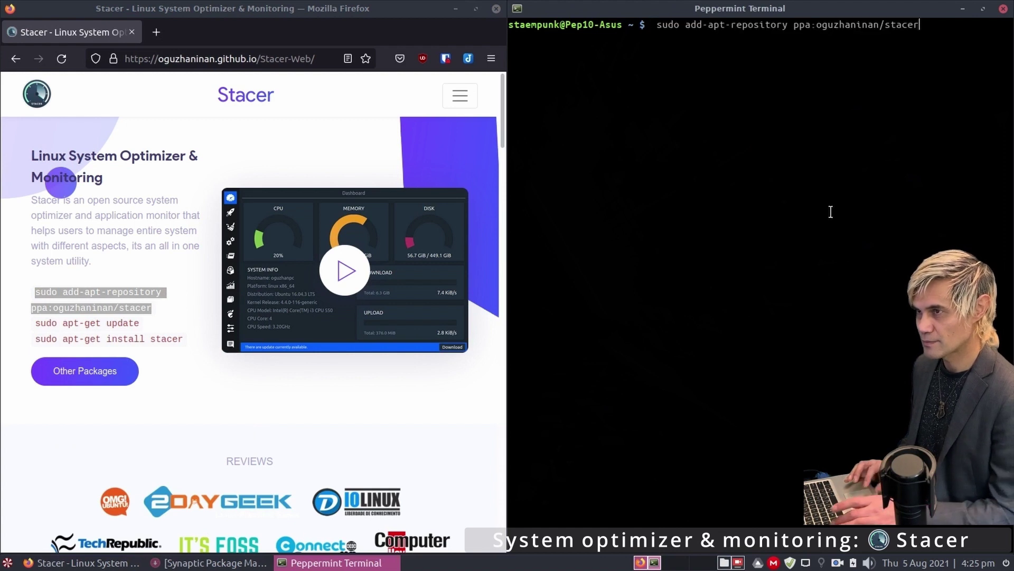
pyautogui.press('Return')
pyautogui.press('Return')
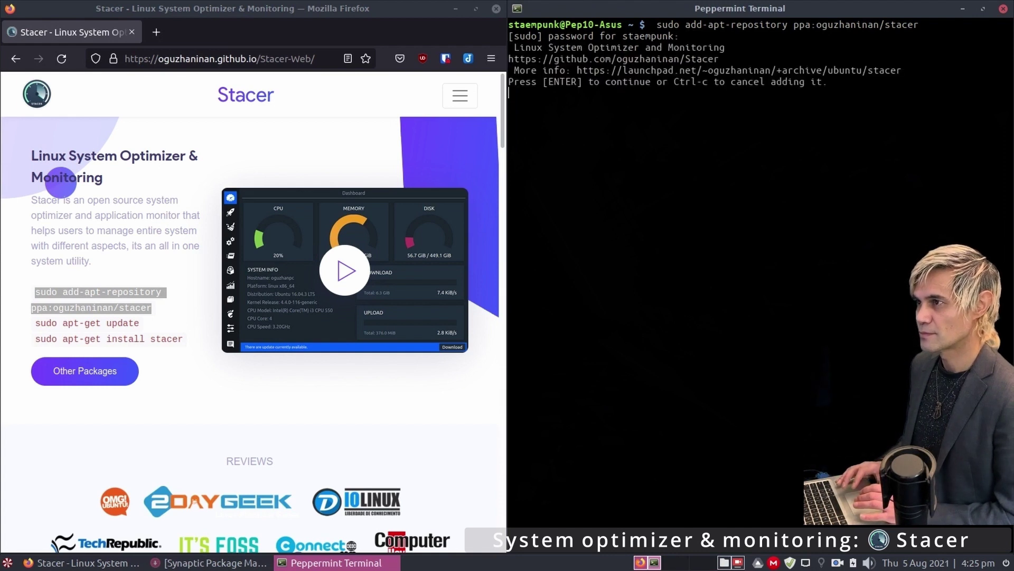
pyautogui.press('Return')
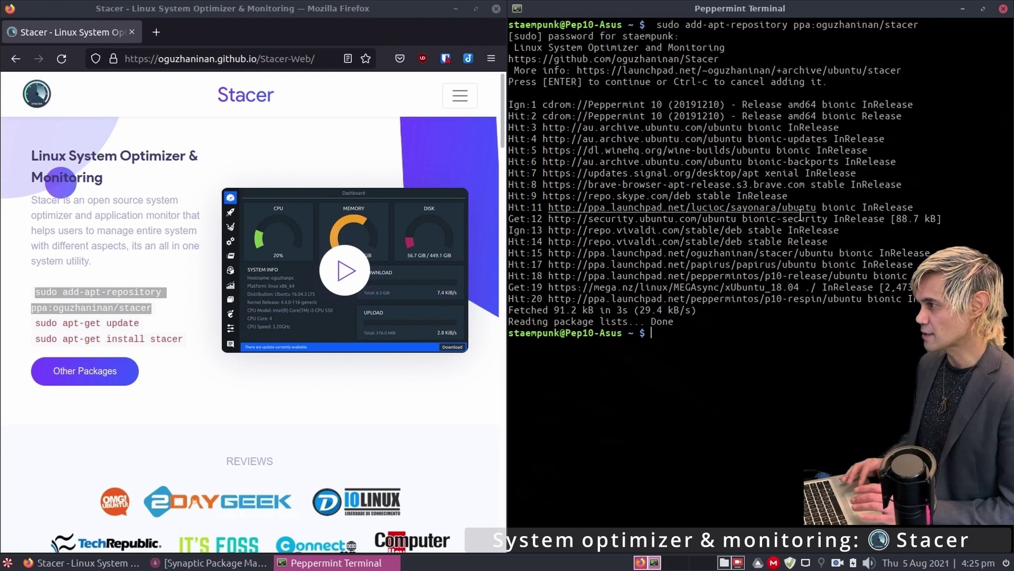
# - Copy 'sudo apt-get update' from the Stacer page and run it in the terminal
pyautogui.tripleClick(43, 324)
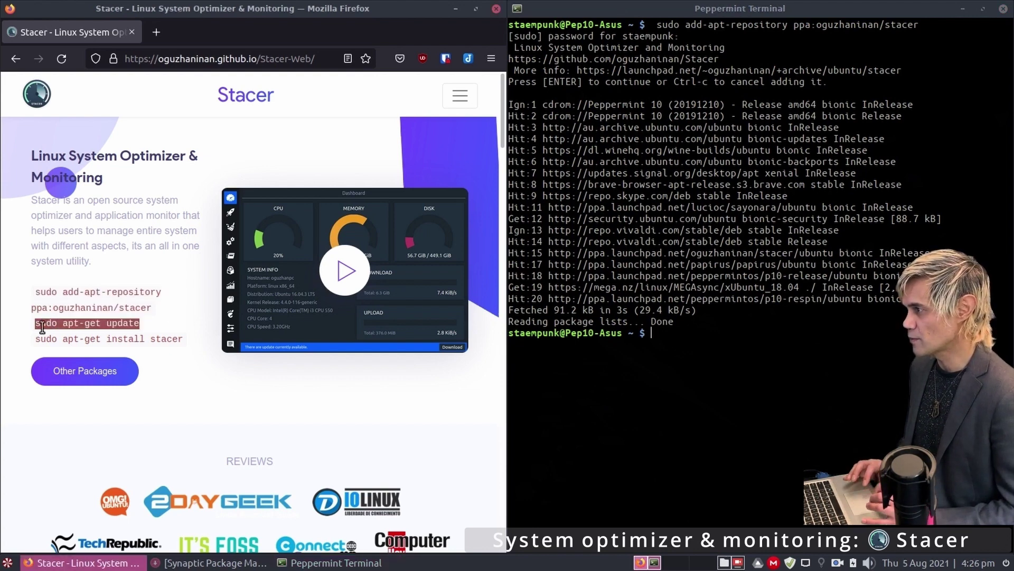
pyautogui.rightClick(41, 325)
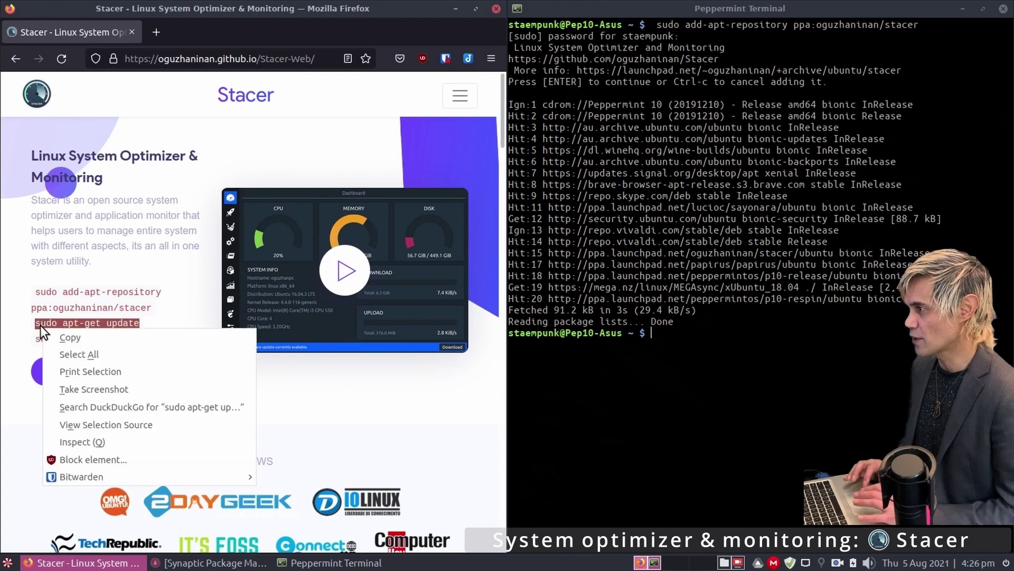
pyautogui.click(91, 338)
pyautogui.rightClick(723, 360)
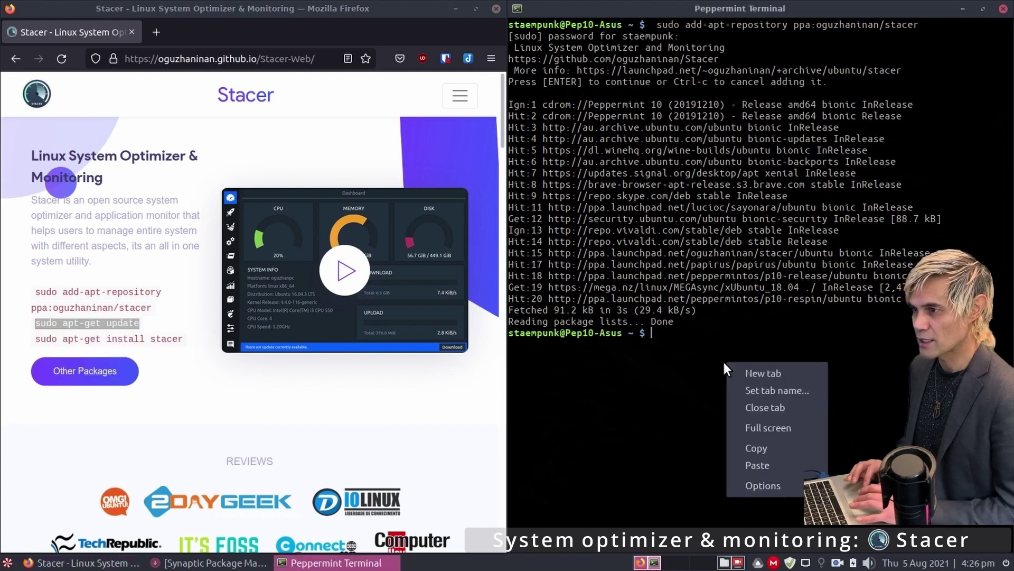
pyautogui.click(807, 464)
pyautogui.press('Return')
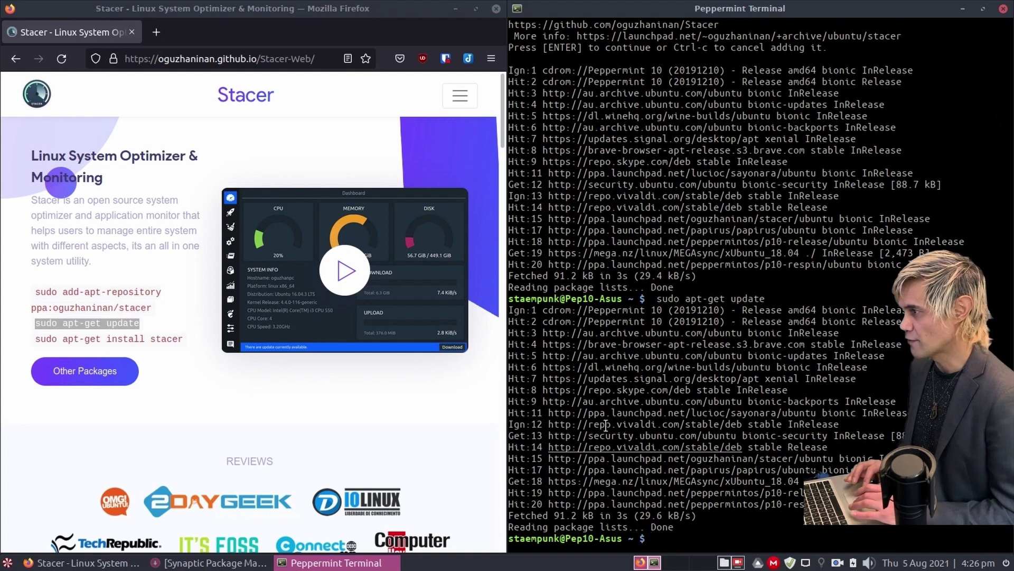
# - Copy 'sudo apt-get install stacer' from the page and run it in the terminal
pyautogui.tripleClick(174, 338)
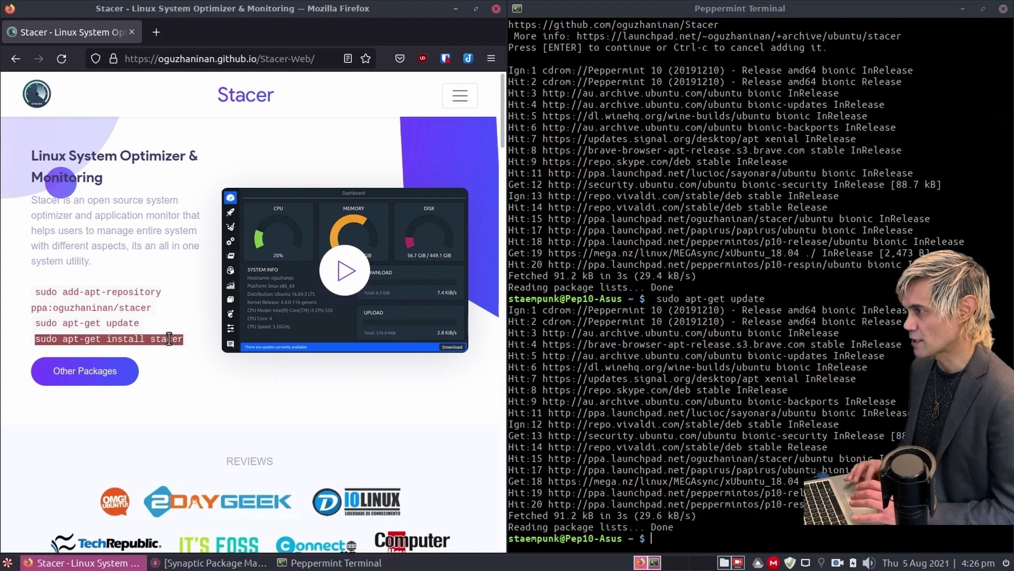
pyautogui.rightClick(167, 337)
pyautogui.click(203, 349)
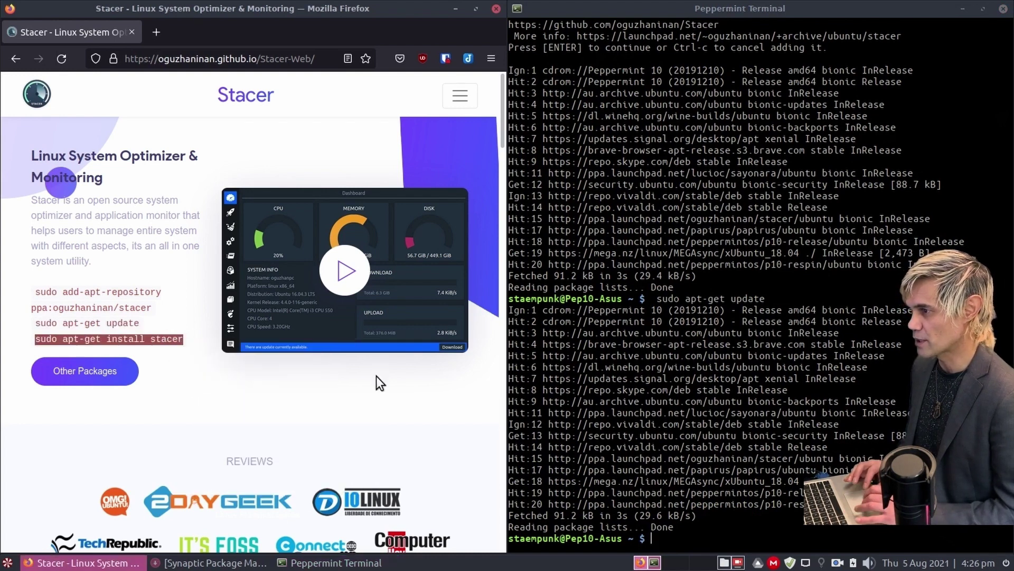
pyautogui.click(726, 539)
pyautogui.rightClick(699, 539)
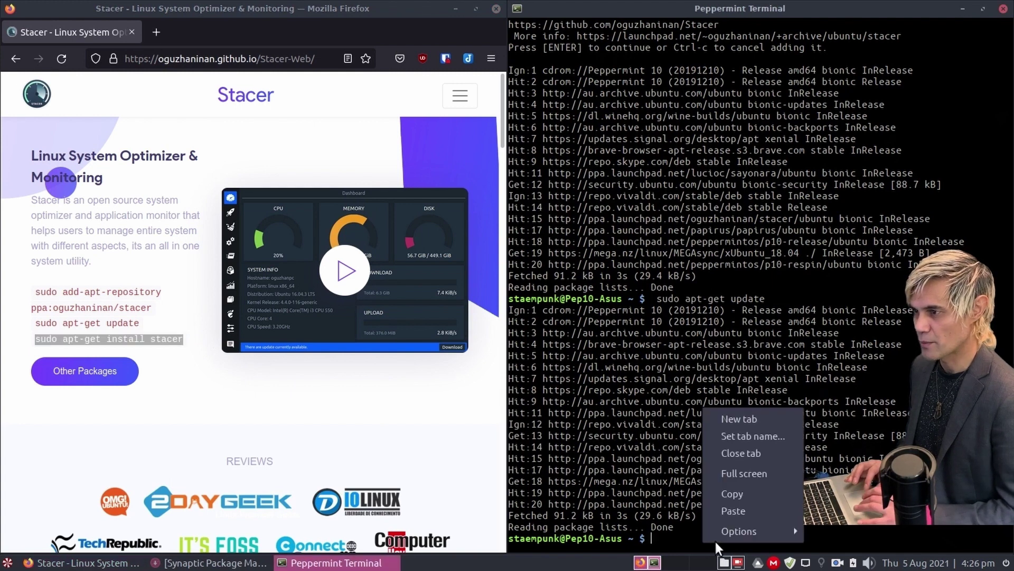
pyautogui.click(766, 510)
pyautogui.press('Return')
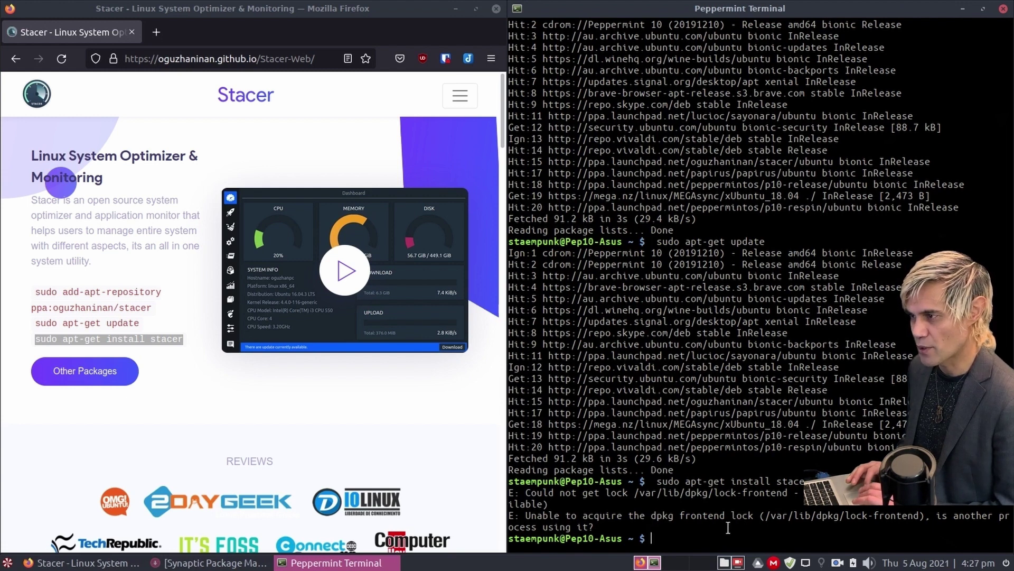
# - Close Synaptic to free the dpkg lock, rerun 'sudo apt-get install stacer', then close the terminal
pyautogui.click(201, 563)
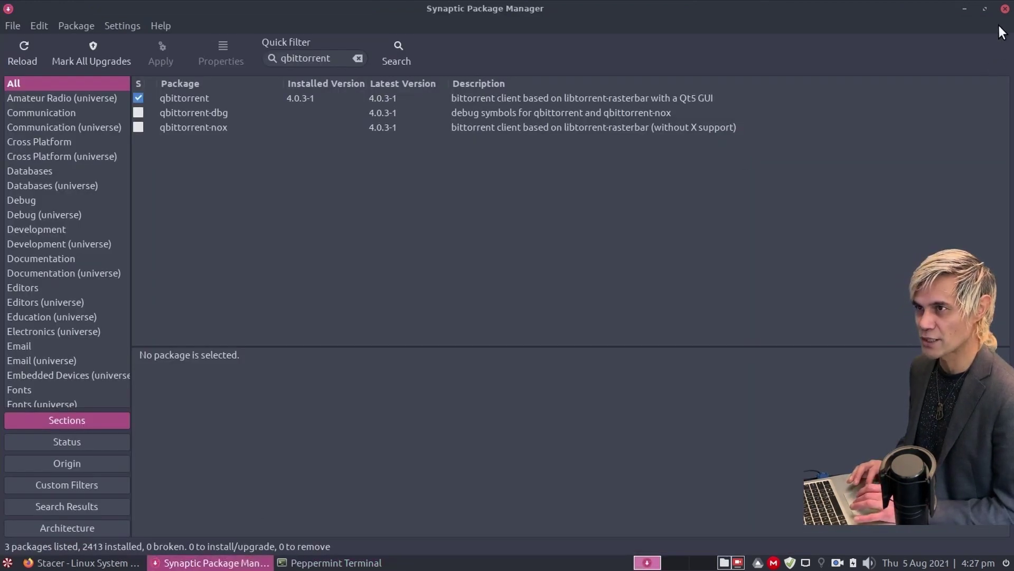
pyautogui.click(1005, 9)
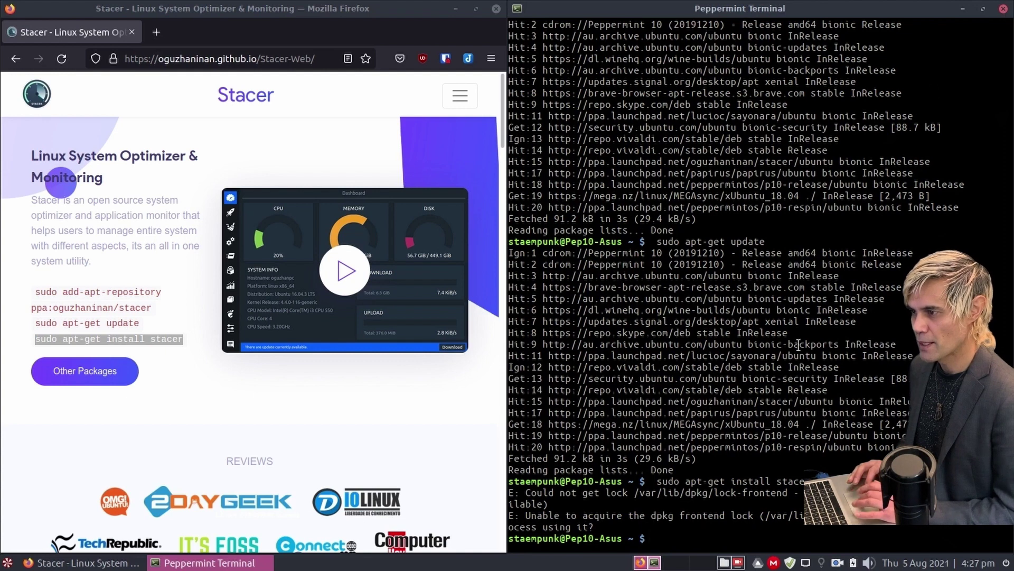
pyautogui.rightClick(707, 532)
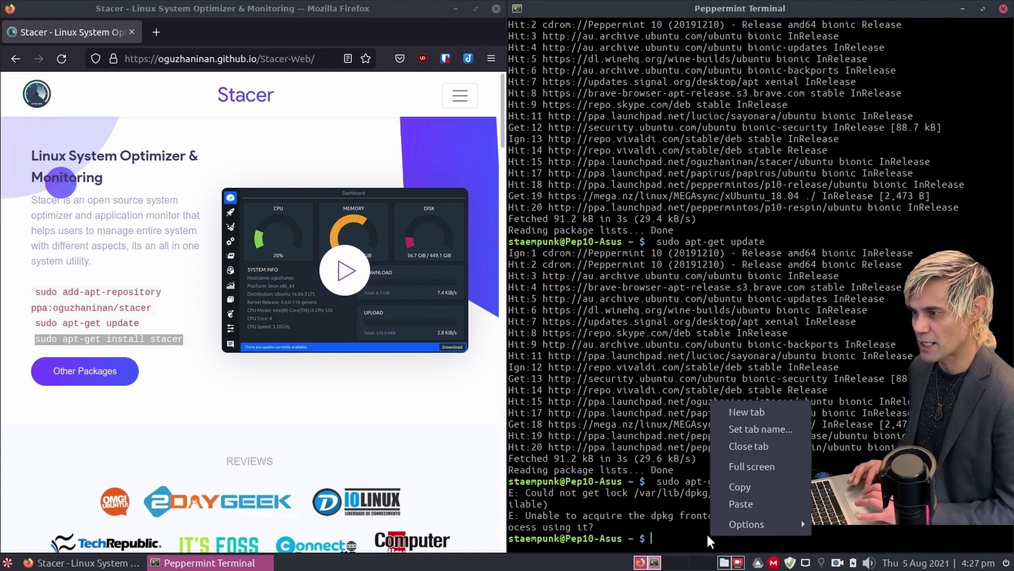
pyautogui.click(766, 509)
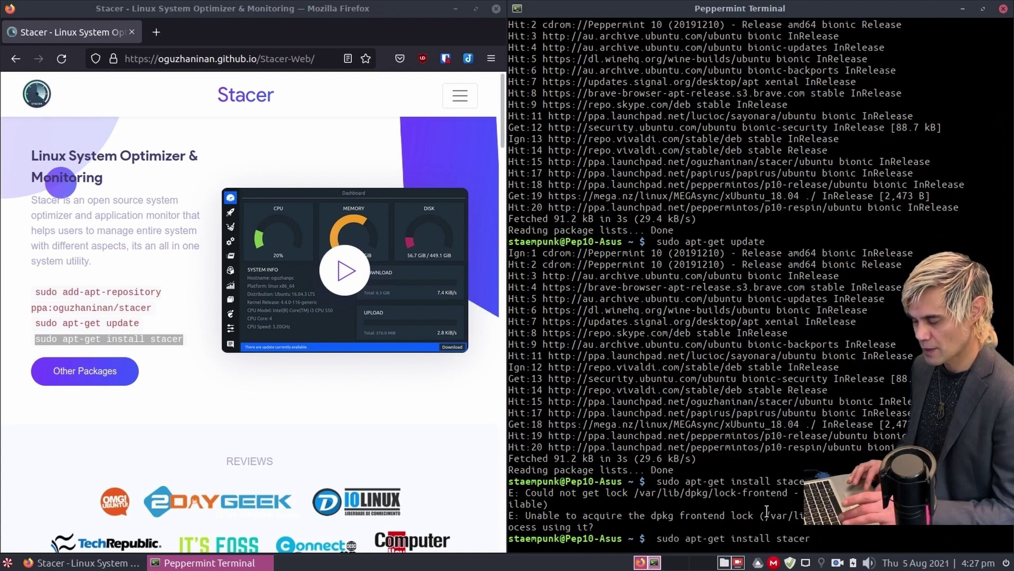
pyautogui.press('Return')
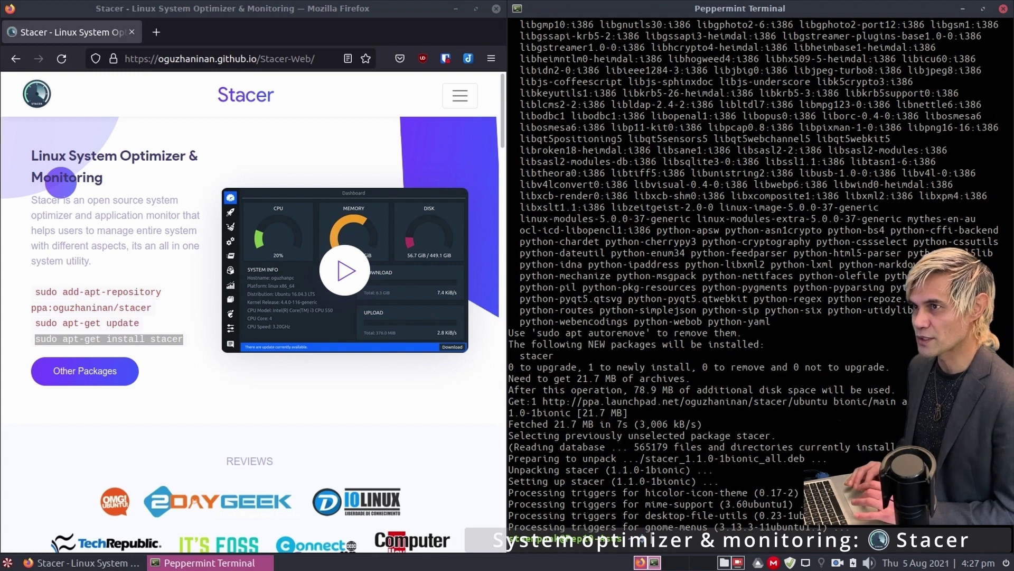
pyautogui.click(1003, 9)
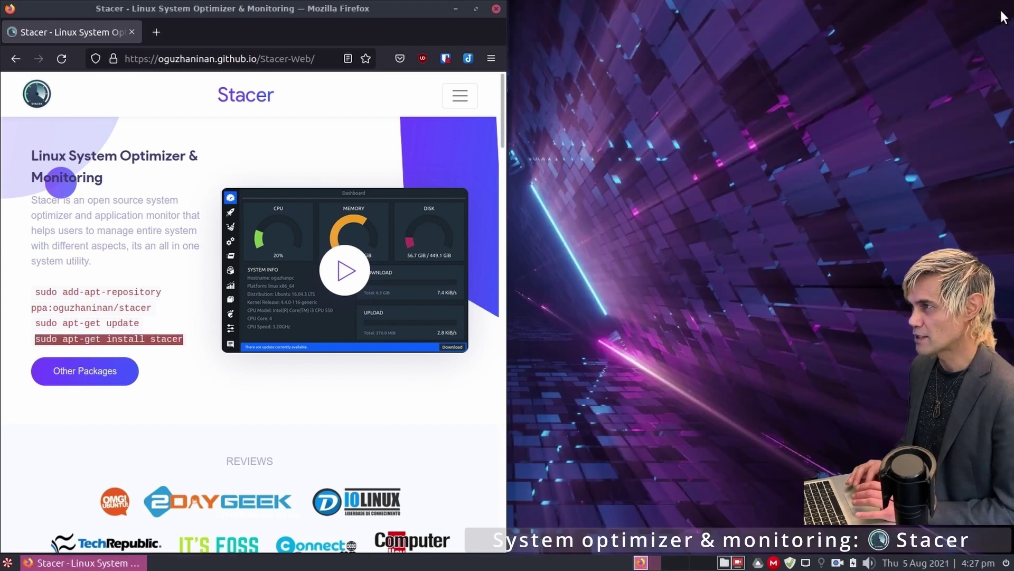
# - Add Stacer to the Whisker Menu Favorites after a 'stac' search, then restore the Stacer page in Firefox
pyautogui.click(454, 9)
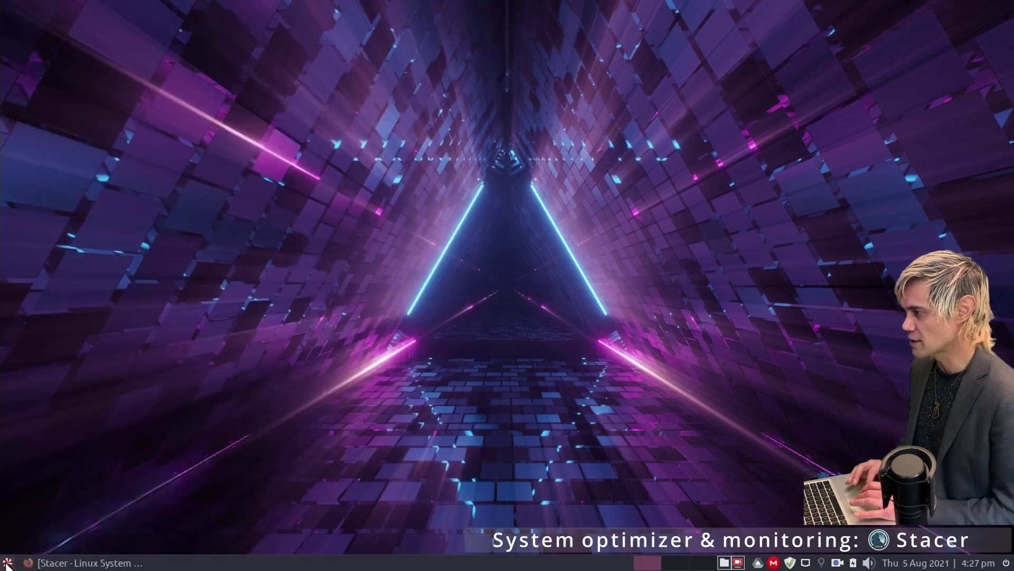
pyautogui.press('super')
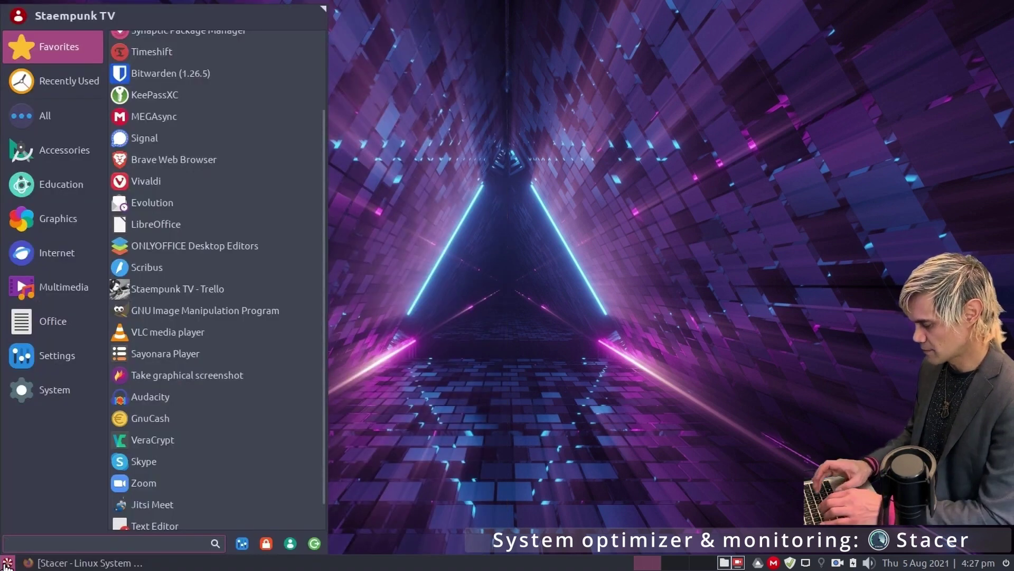
pyautogui.write('stac')
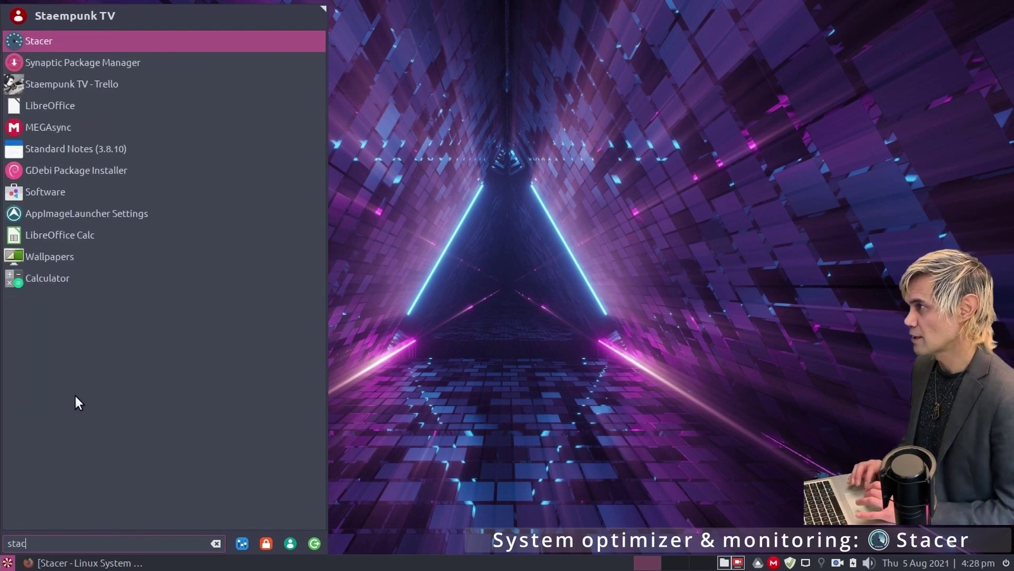
pyautogui.rightClick(104, 43)
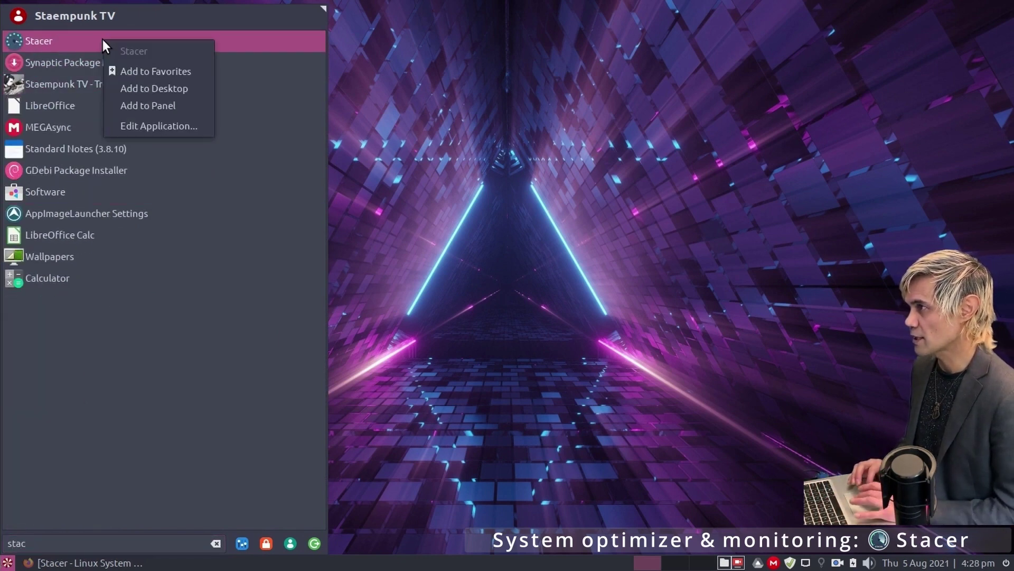
pyautogui.click(159, 74)
pyautogui.scroll(-3, 156, 278)
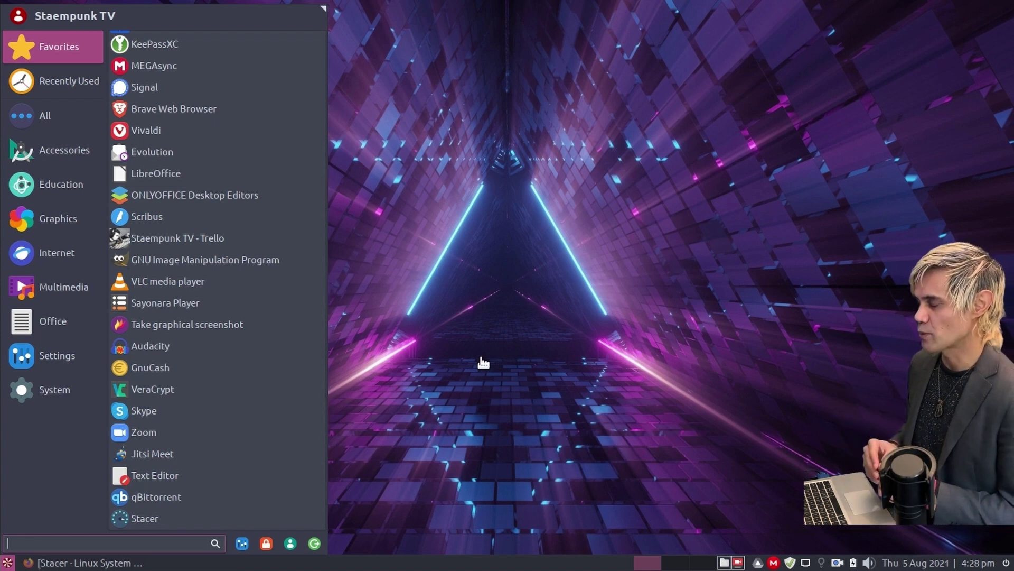
pyautogui.click(66, 563)
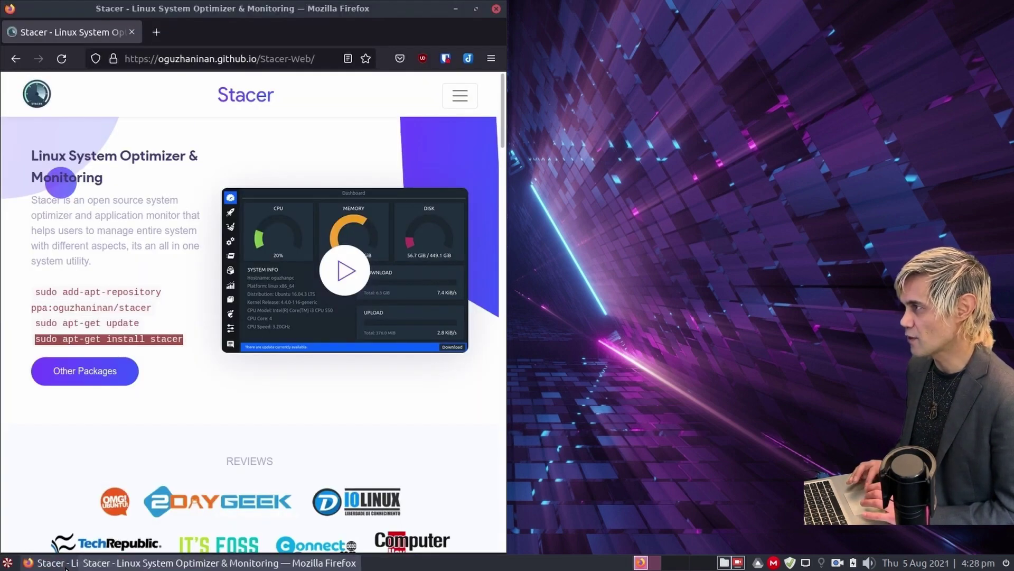
# - Search the web for 'tlp linux' and open linrunner.de's TLP Installation page for Ubuntu
pyautogui.click(200, 58)
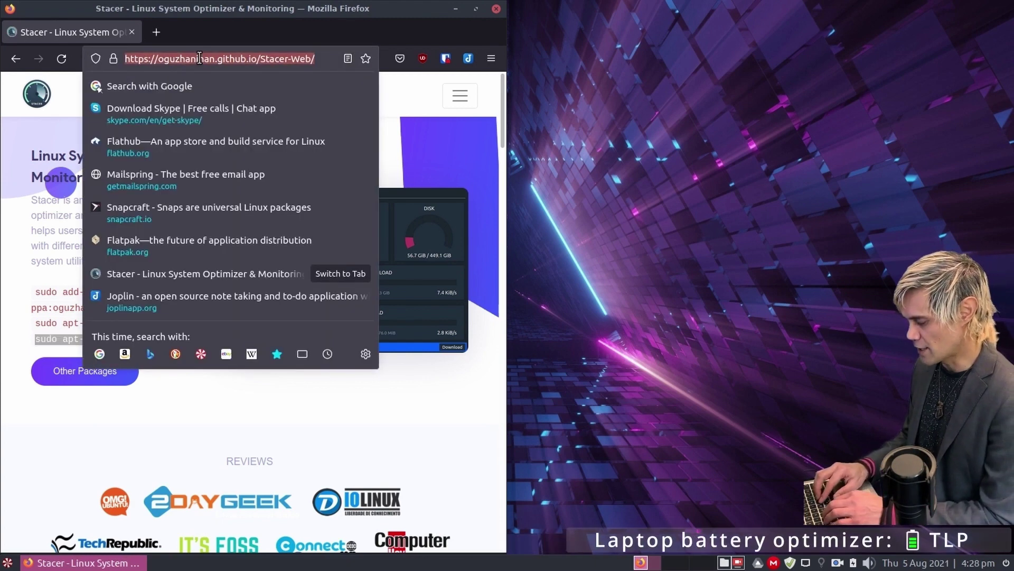
pyautogui.write('tlp li')
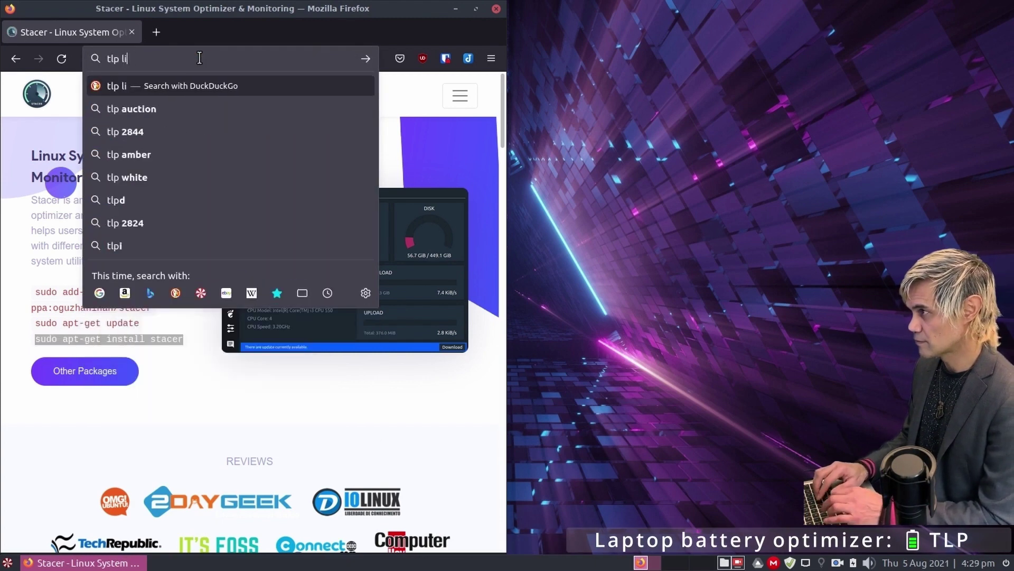
pyautogui.write('nux')
pyautogui.press('Return')
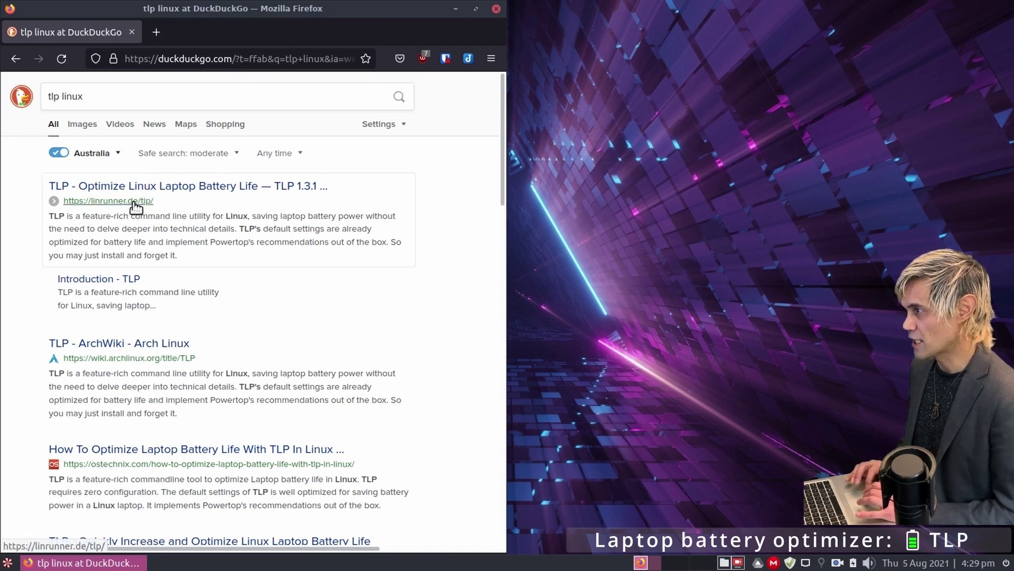
pyautogui.click(135, 189)
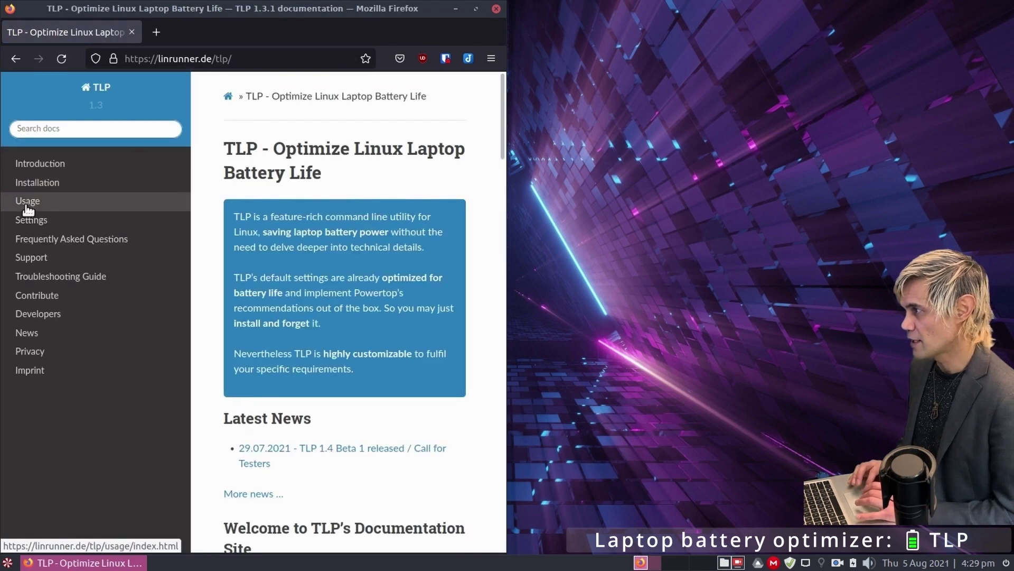
pyautogui.click(43, 185)
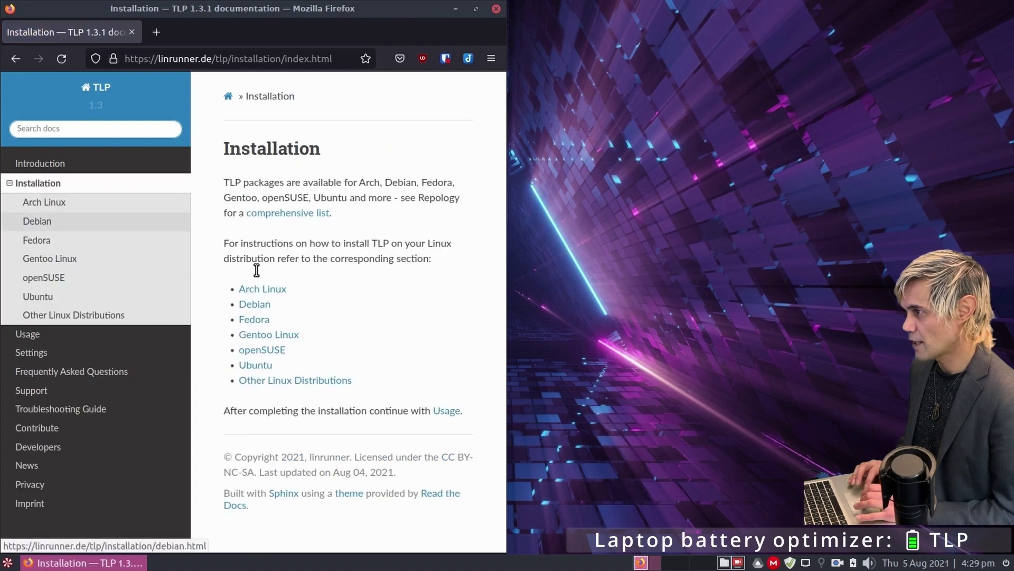
pyautogui.click(257, 365)
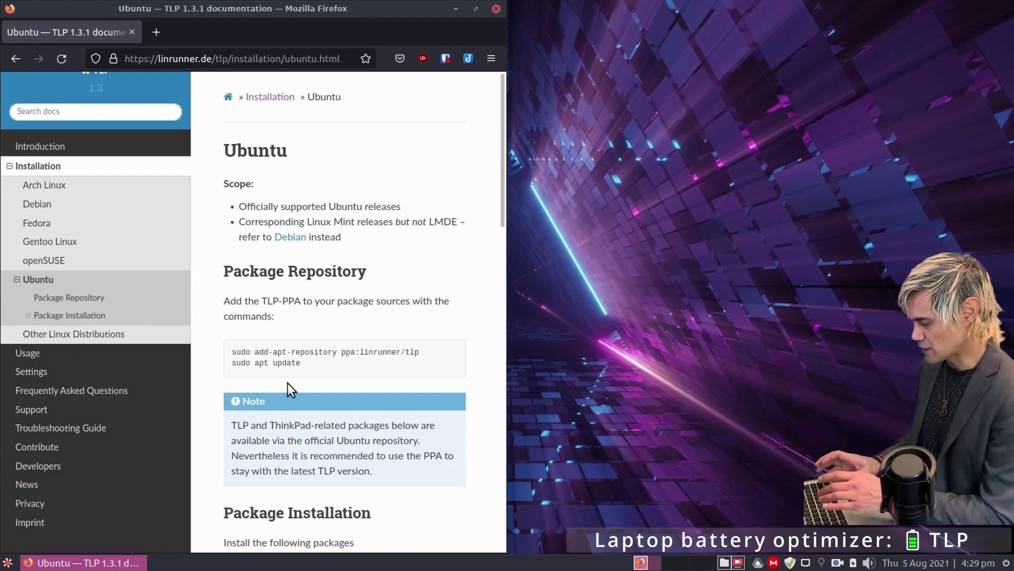
# - Add the TLP PPA with the docs' add-apt-repository command in a right-half terminal
pyautogui.hotkey('ctrl', 'alt', 't')
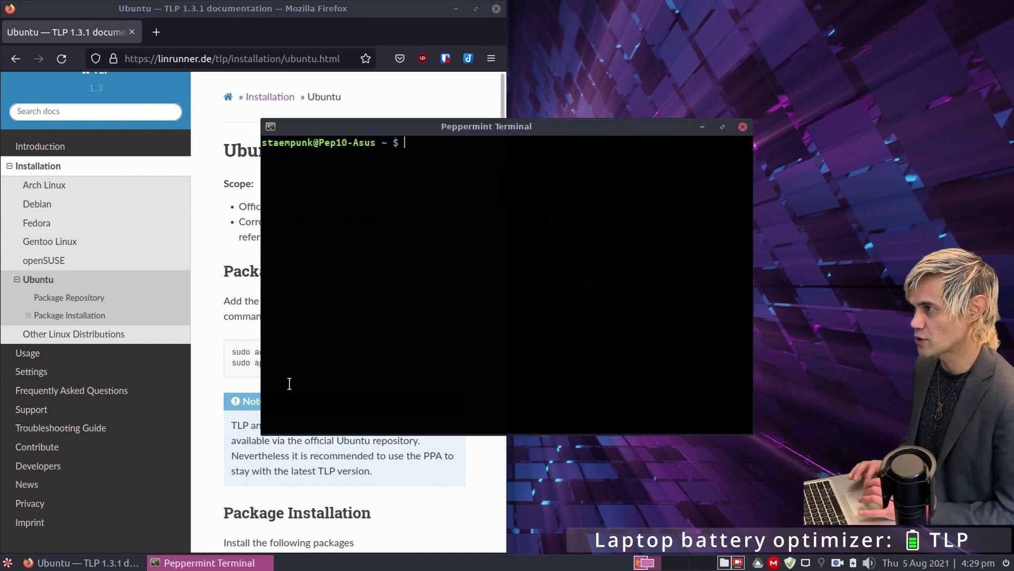
pyautogui.moveTo(366, 127); pyautogui.dragTo(1004, 268)
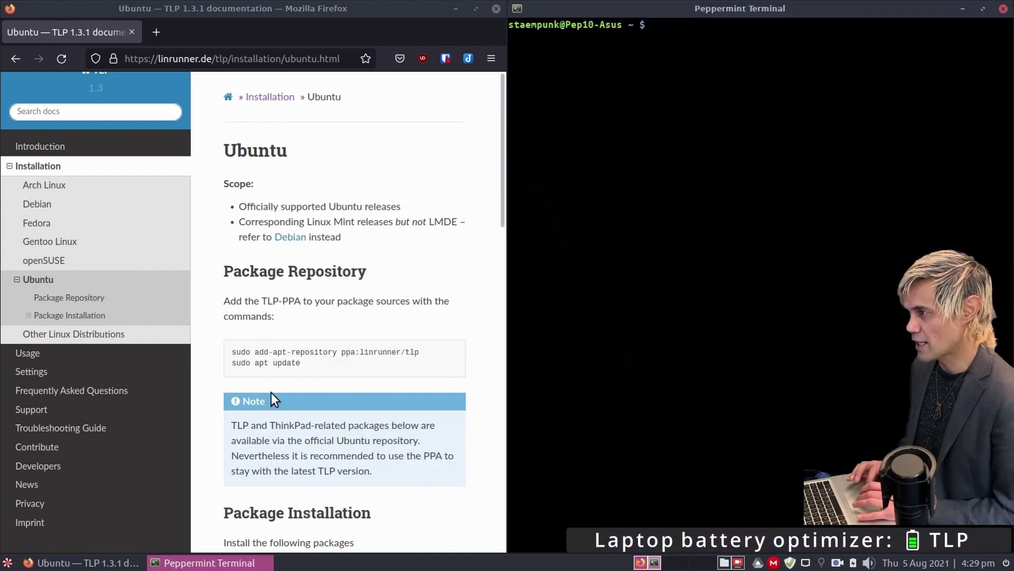
pyautogui.tripleClick(241, 350)
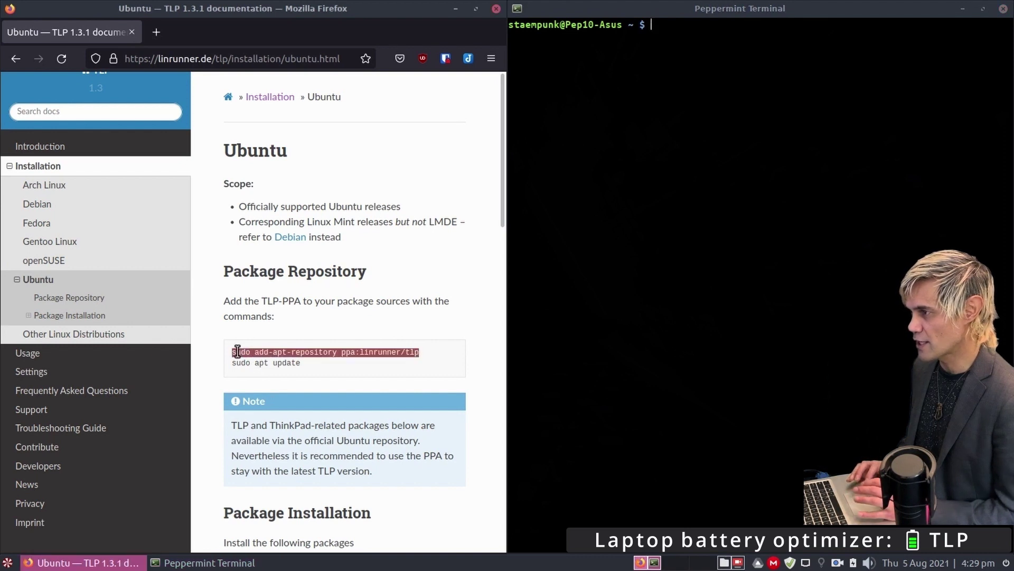
pyautogui.rightClick(237, 353)
pyautogui.click(265, 362)
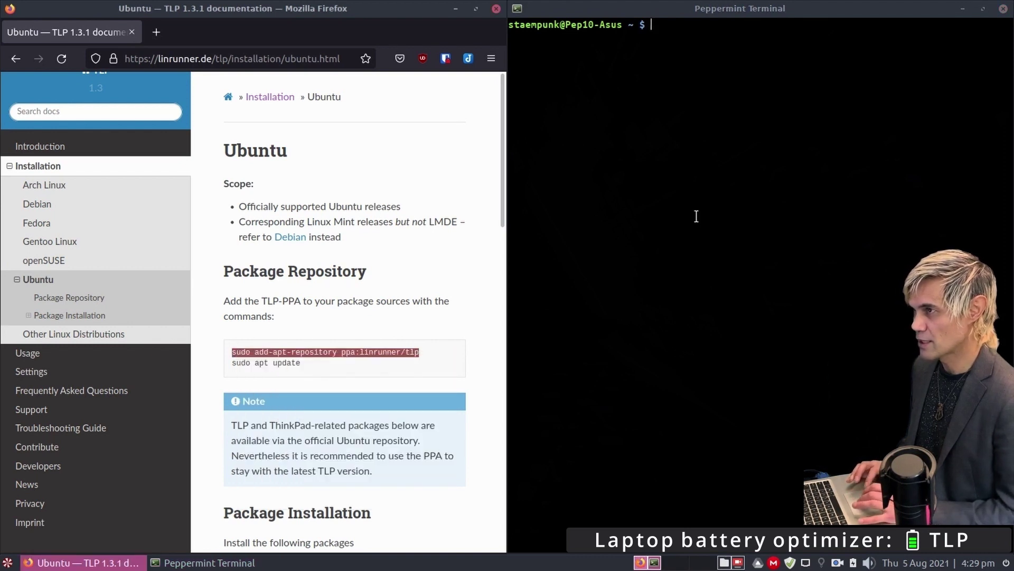
pyautogui.rightClick(788, 93)
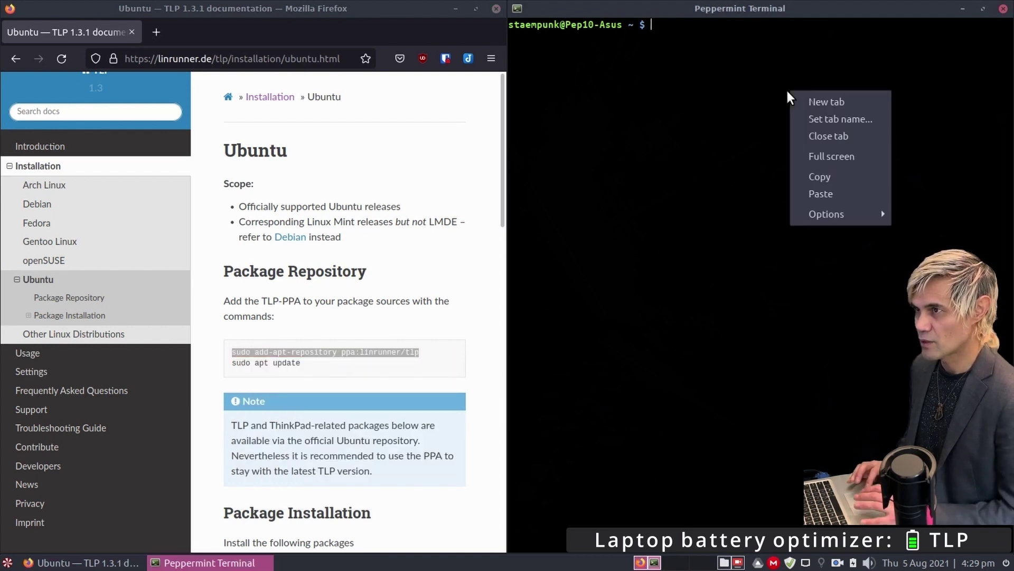
pyautogui.click(842, 189)
pyautogui.press('Return')
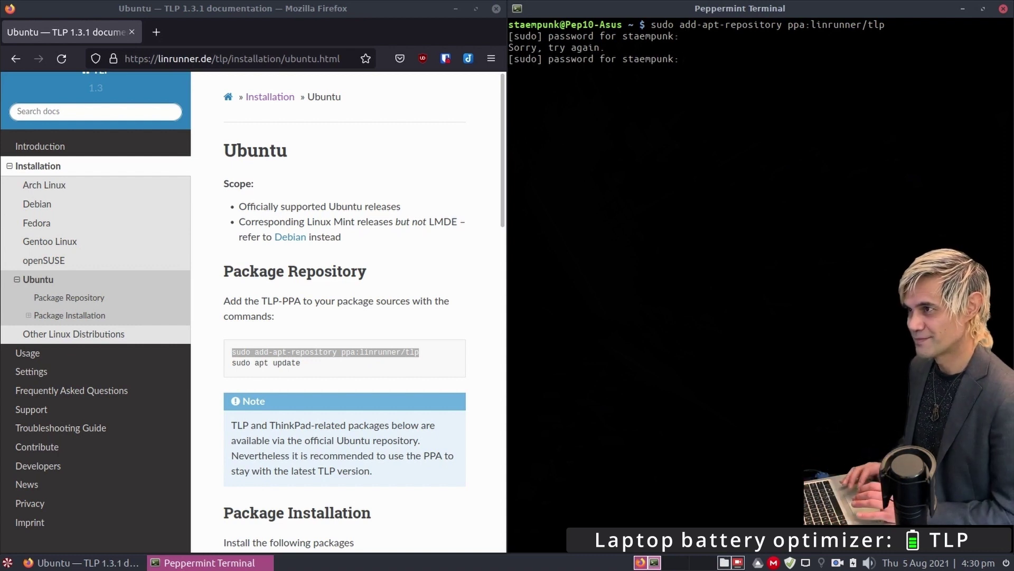
pyautogui.press('Return')
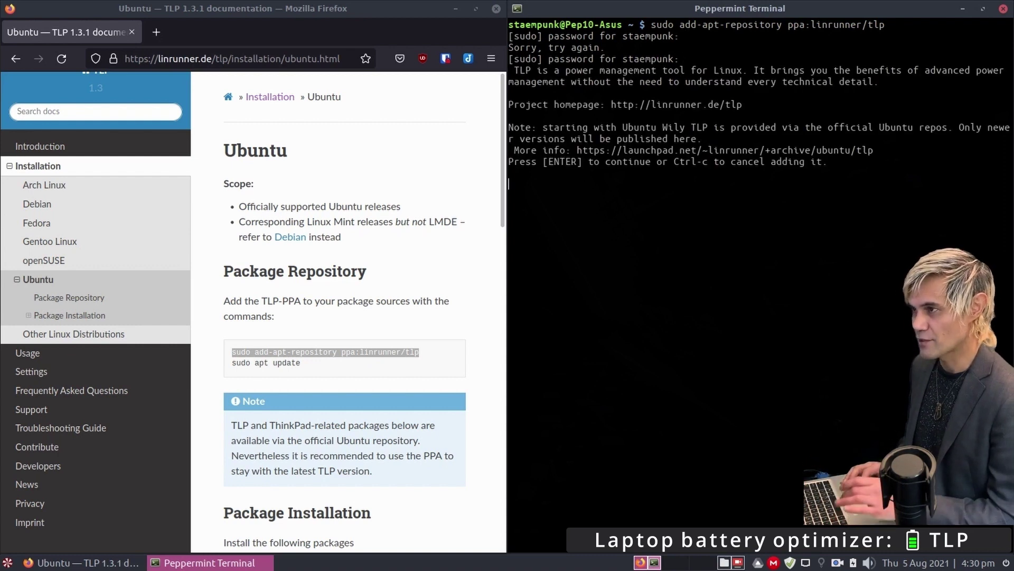
pyautogui.press('Return')
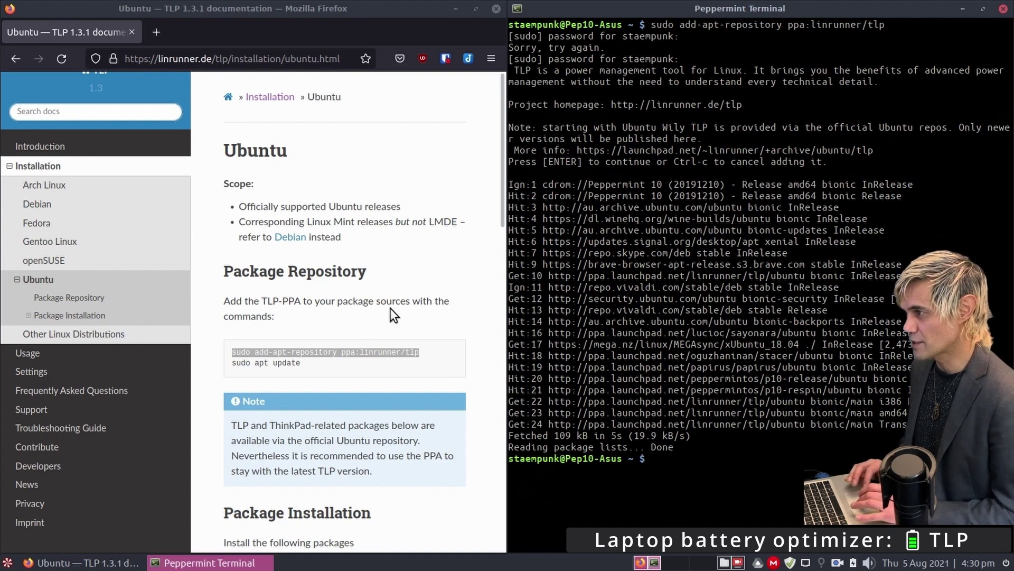
# - Copy 'sudo apt update' from the TLP docs and run it in the terminal
pyautogui.tripleClick(289, 364)
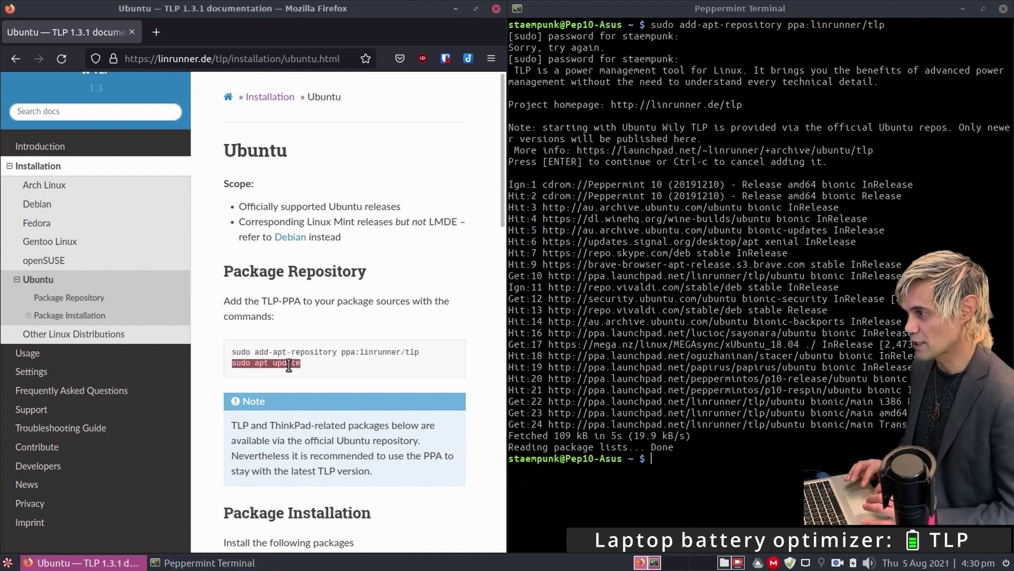
pyautogui.rightClick(288, 365)
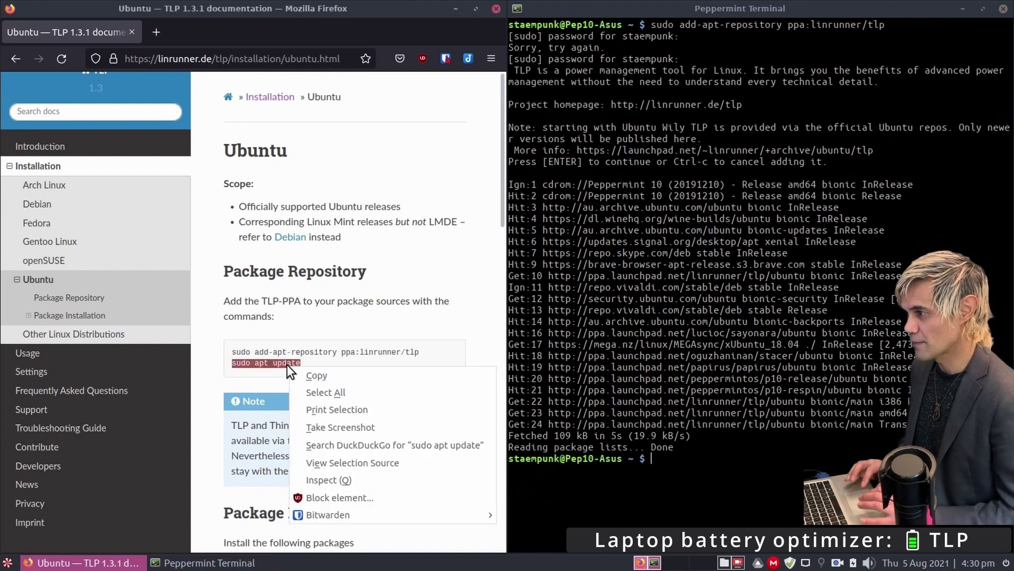
pyautogui.click(348, 376)
pyautogui.click(700, 463)
pyautogui.rightClick(700, 464)
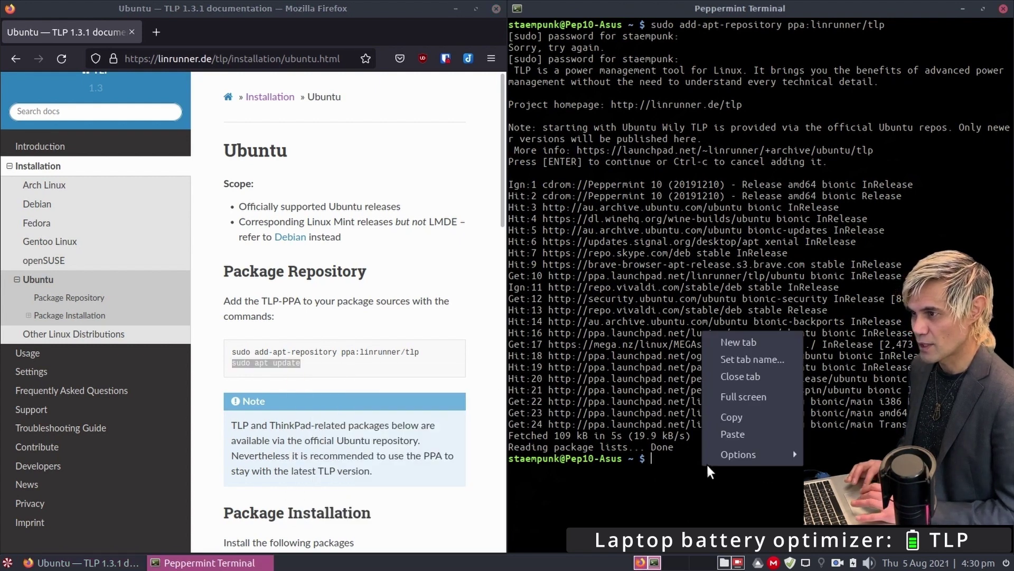
pyautogui.click(765, 432)
pyautogui.press('Return')
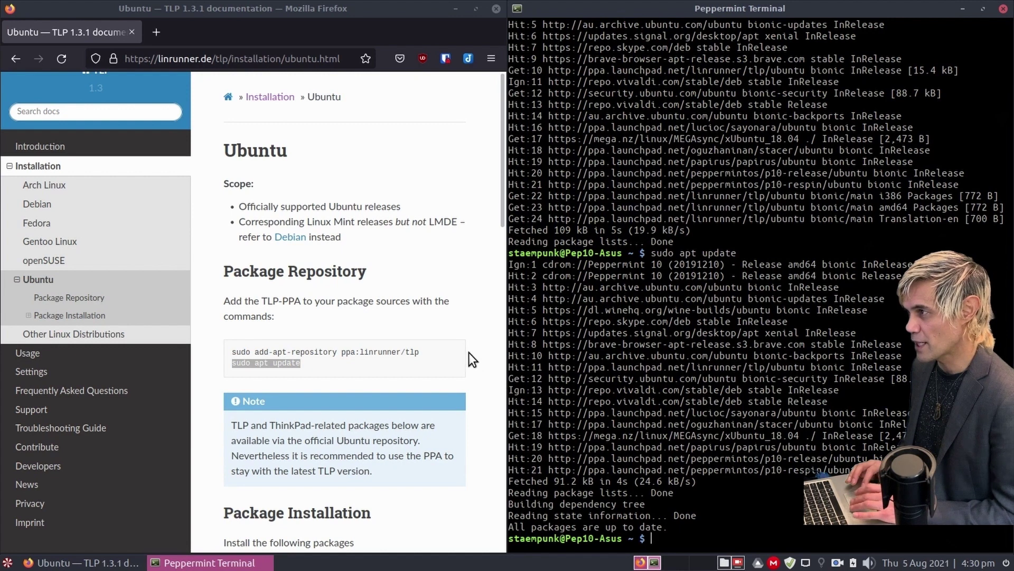
# - Copy 'sudo apt install tlp tlp-rdw' from the docs and paste it at the terminal prompt
pyautogui.click(468, 353)
pyautogui.scroll(-4, 468, 353)
pyautogui.scroll(-2, 468, 352)
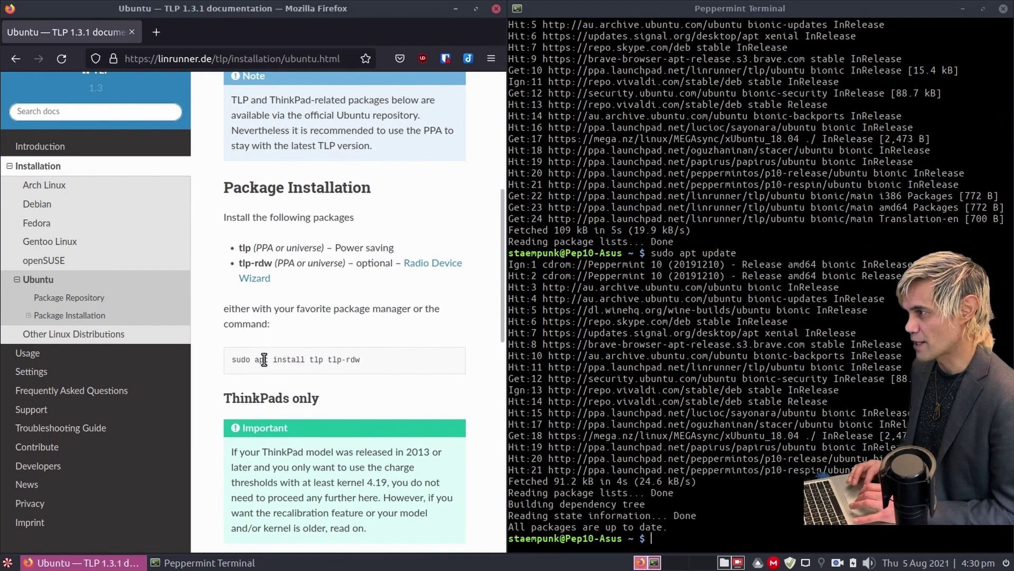
pyautogui.tripleClick(239, 360)
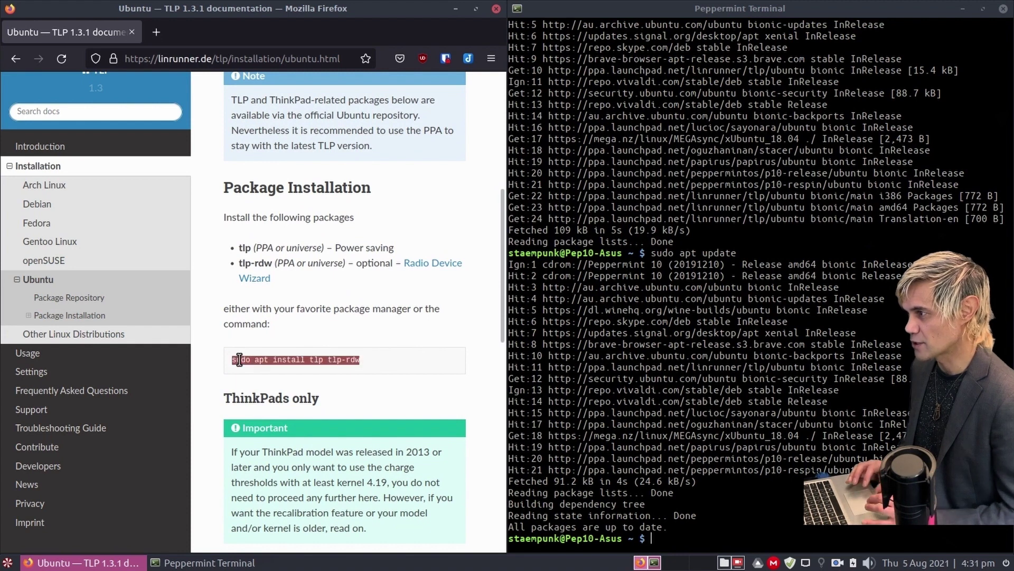
pyautogui.rightClick(240, 360)
pyautogui.click(289, 367)
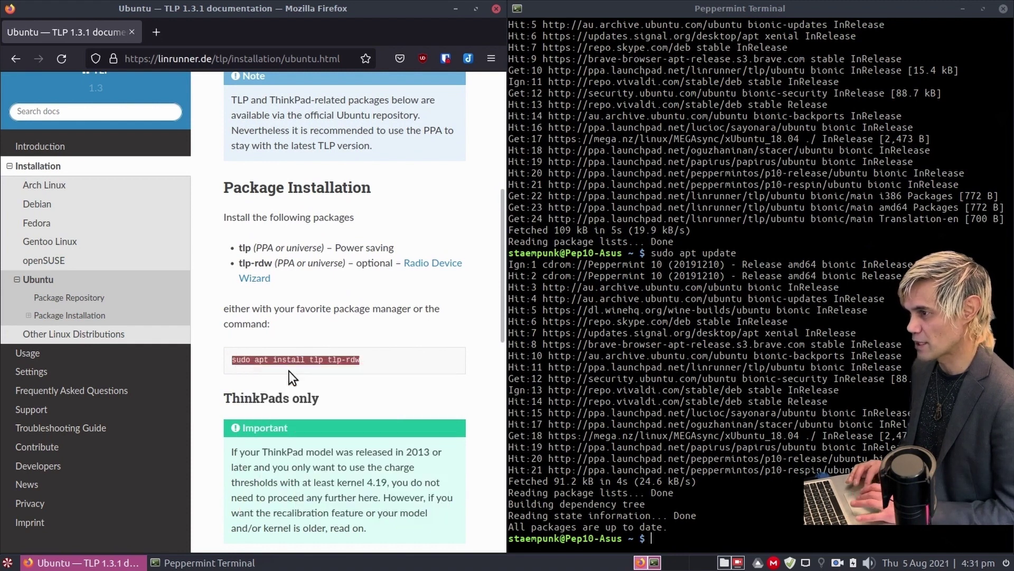
pyautogui.click(681, 546)
pyautogui.rightClick(681, 546)
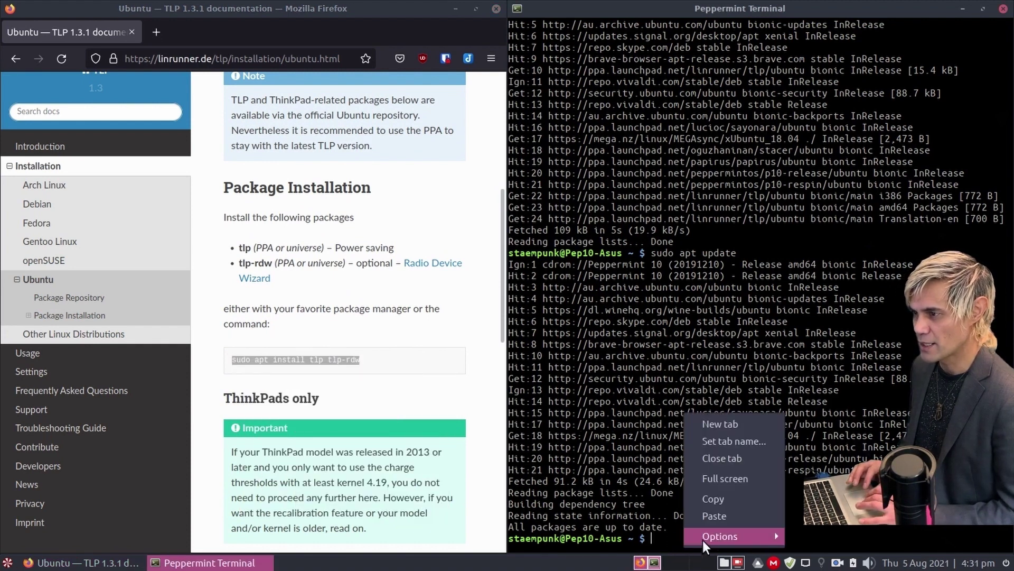
pyautogui.click(744, 517)
# - Run 'sudo apt install tlp tlp-rdw' and confirm with y to install tlp, tlp-rdw and ethtool
pyautogui.press('Return')
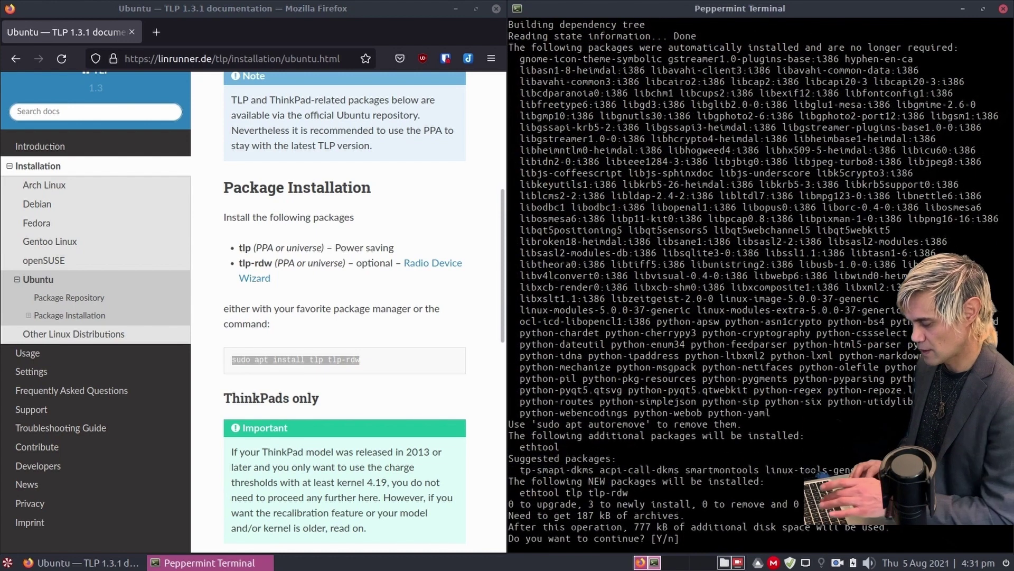
pyautogui.write('y')
pyautogui.press('Return')
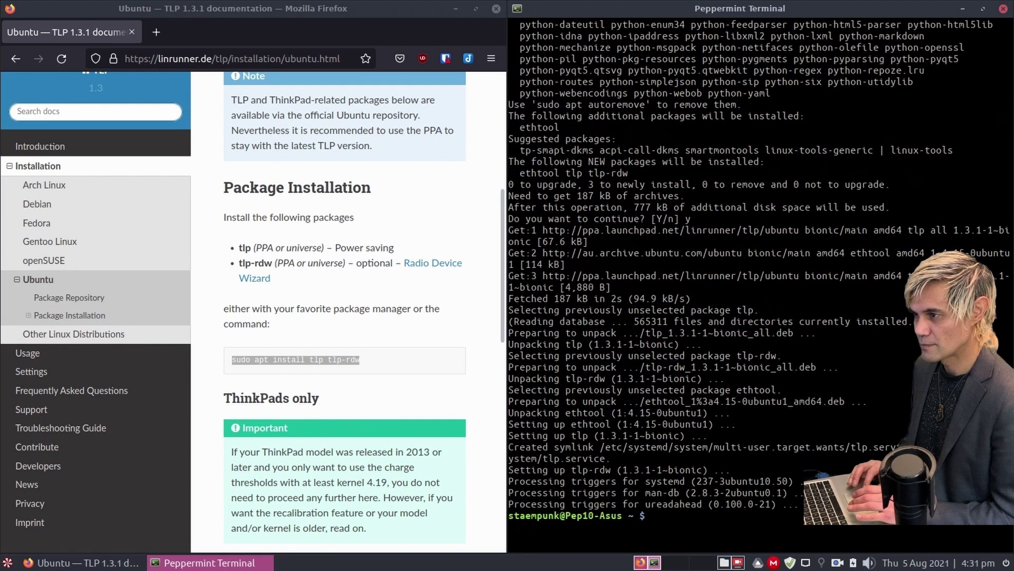
pyautogui.click(470, 355)
pyautogui.scroll(-10, 470, 355)
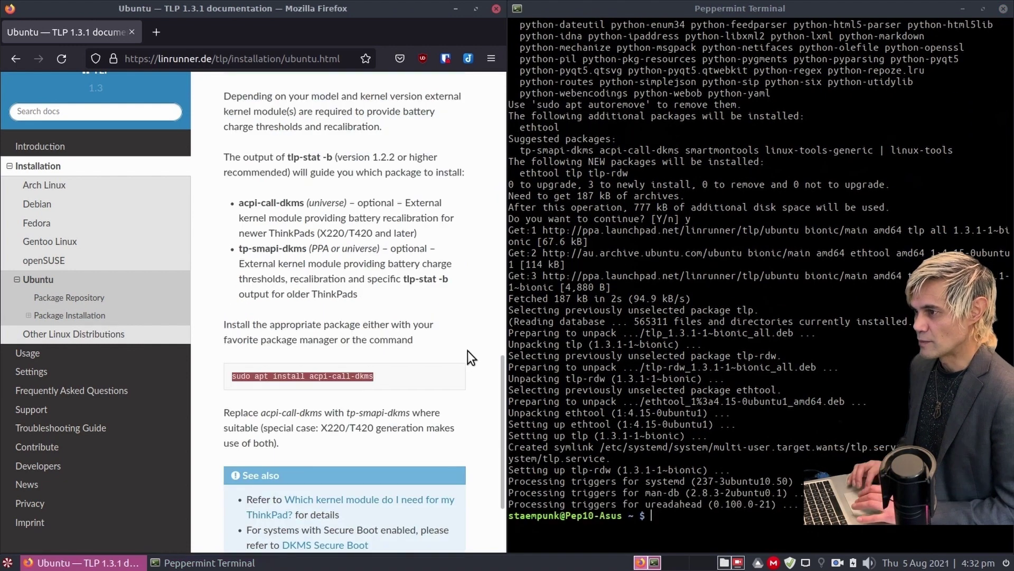
pyautogui.click(688, 516)
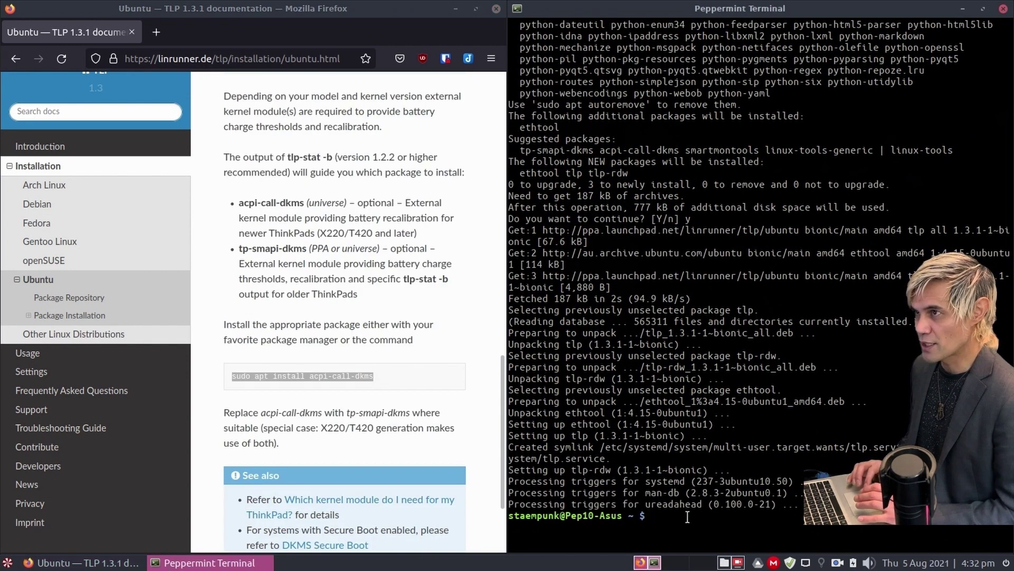
pyautogui.scroll(9, 343, 312)
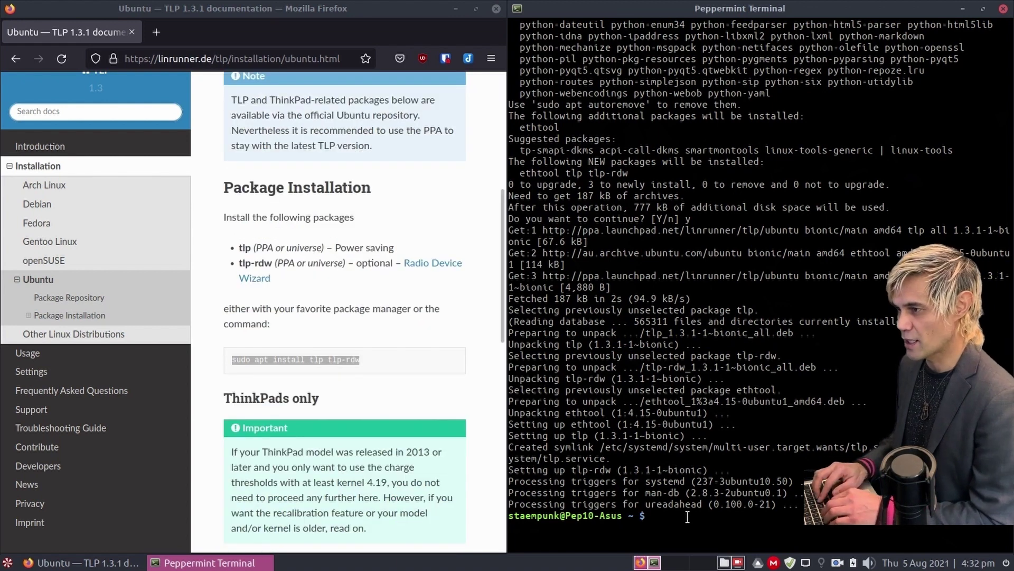
# - Run 'tlp' and 'sudo tlp' to display TLP's usage text
pyautogui.write('tlp')
pyautogui.press('Return')
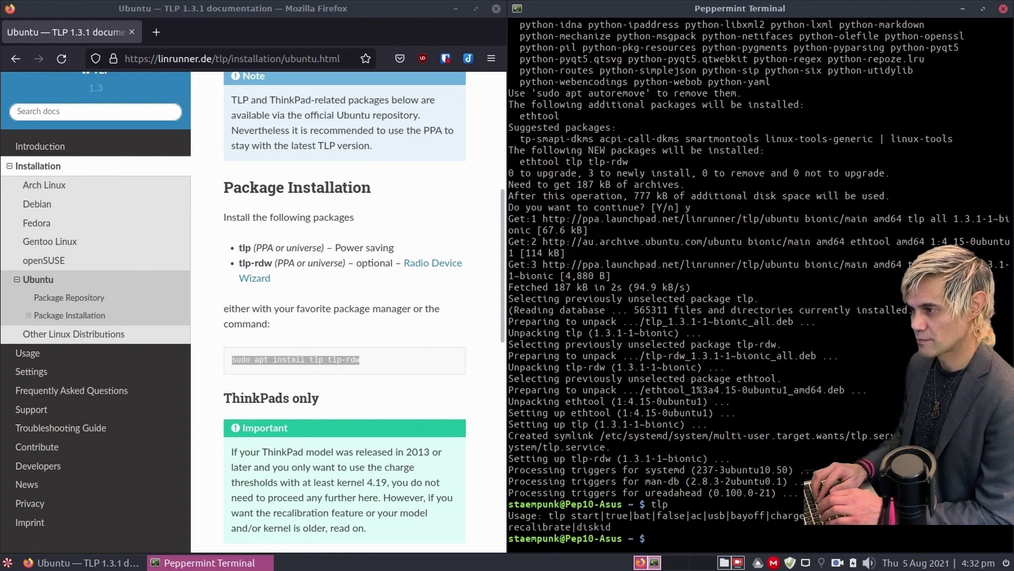
pyautogui.write('sudo ')
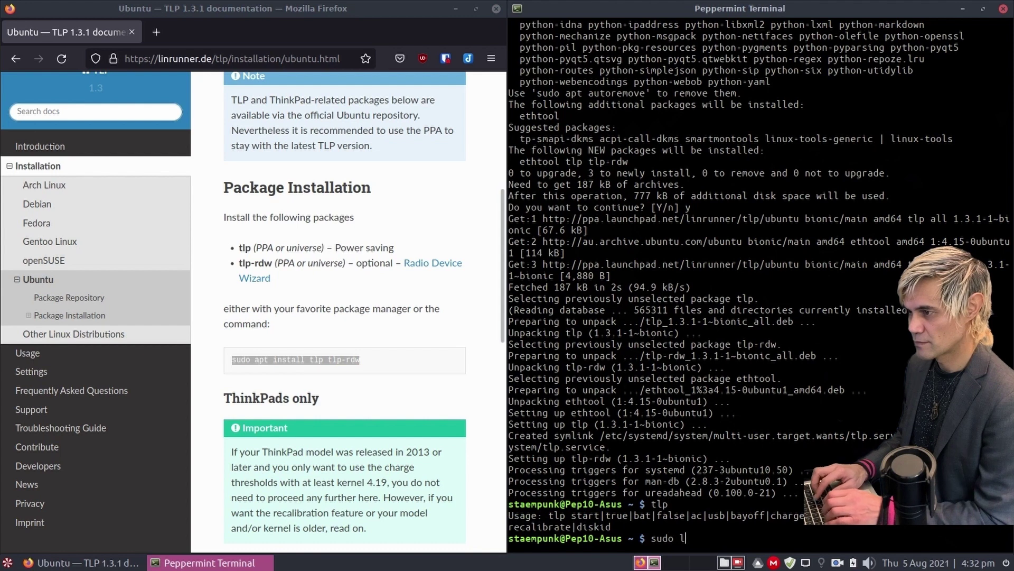
pyautogui.write('tlp')
pyautogui.press('Return')
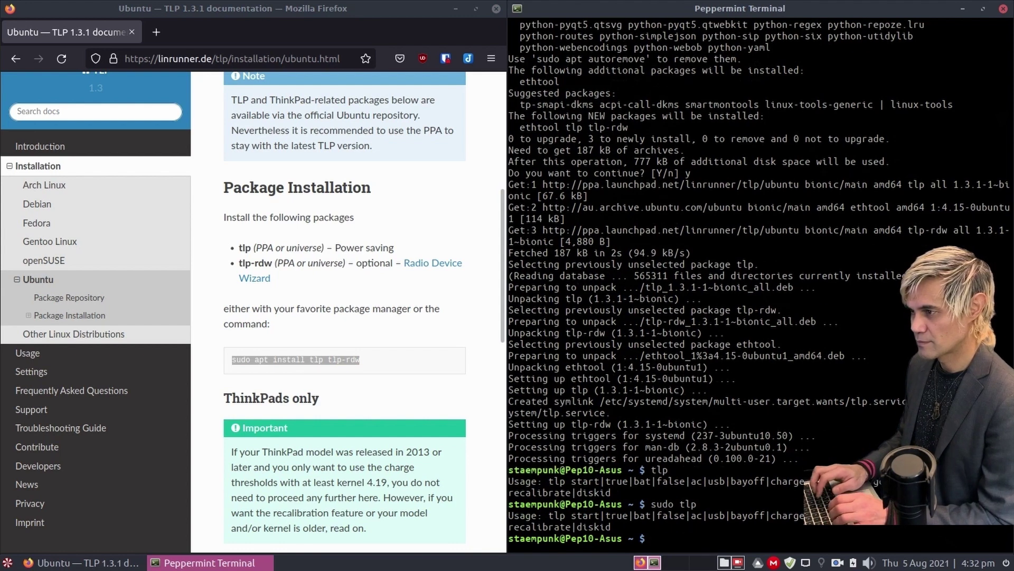
# - Copy 'tlp start' from the usage text and run it at the prompt
pyautogui.moveTo(550, 516); pyautogui.dragTo(578, 519)
pyautogui.rightClick(579, 518)
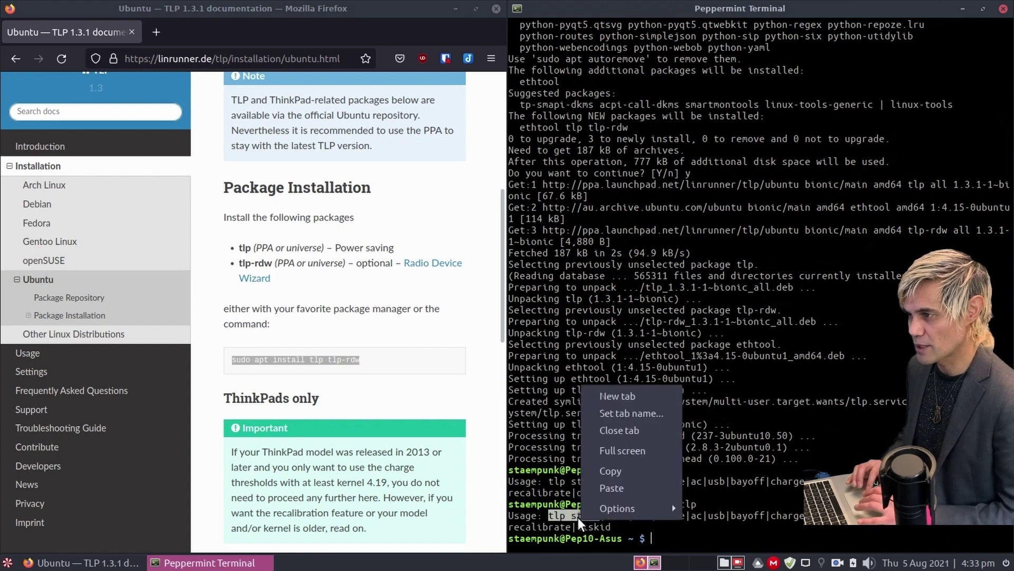
pyautogui.click(630, 469)
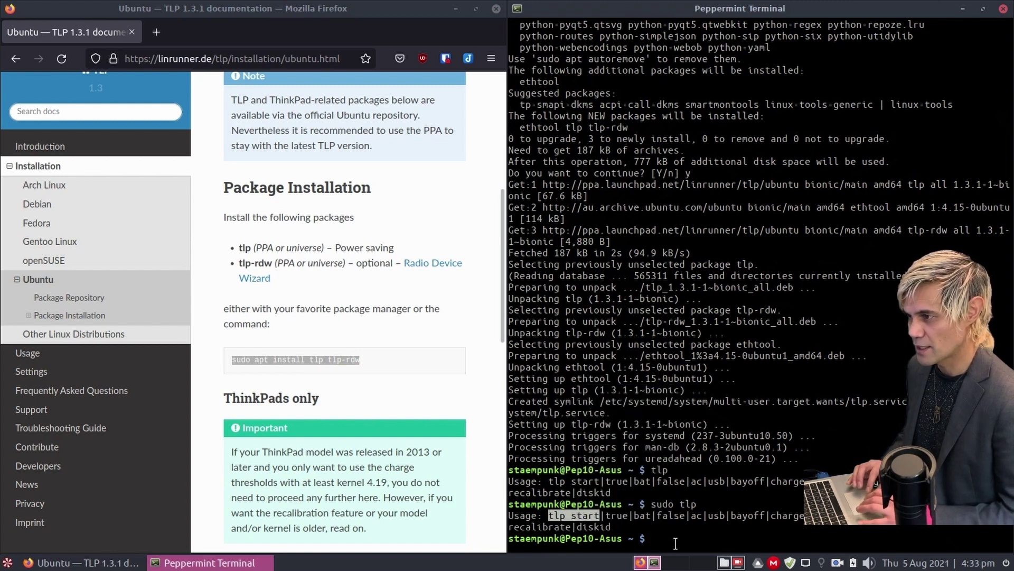
pyautogui.rightClick(675, 542)
pyautogui.click(736, 512)
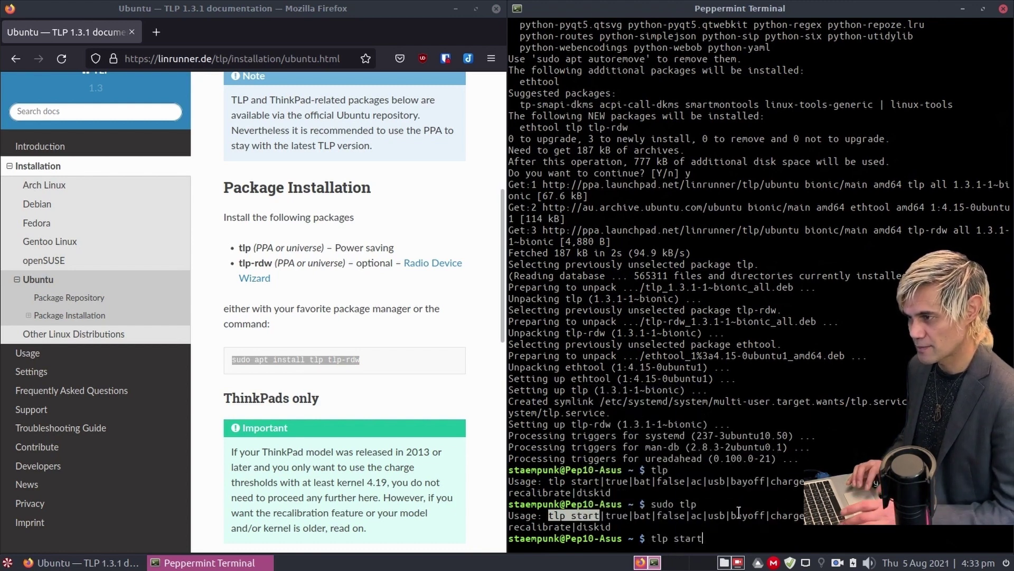
pyautogui.press('Return')
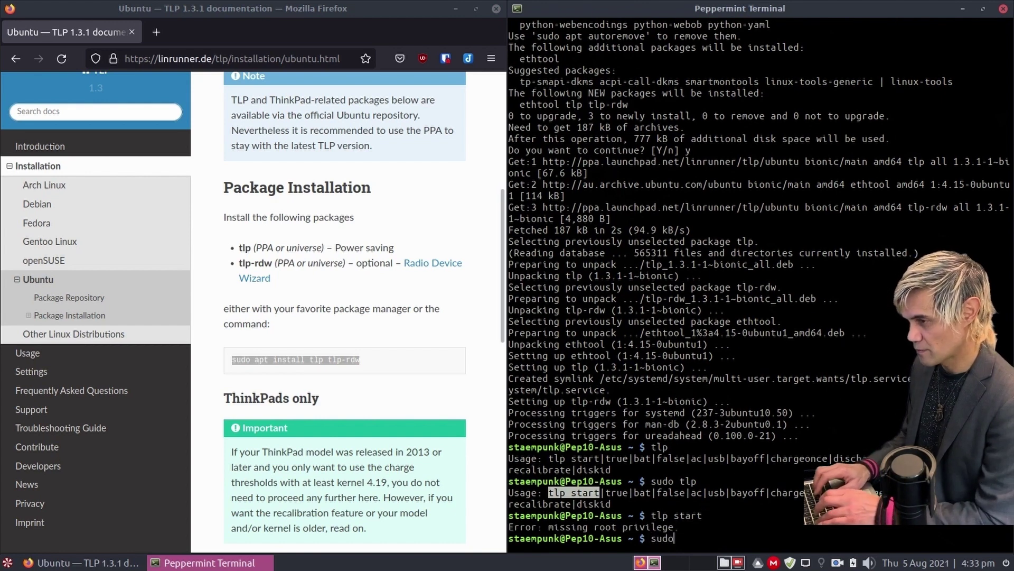
# - Run 'sudo tlp start' so TLP starts in AC mode, then minimize the terminal
pyautogui.write('sudo')
pyautogui.hotkey('ctrl', 'shift', 'v')
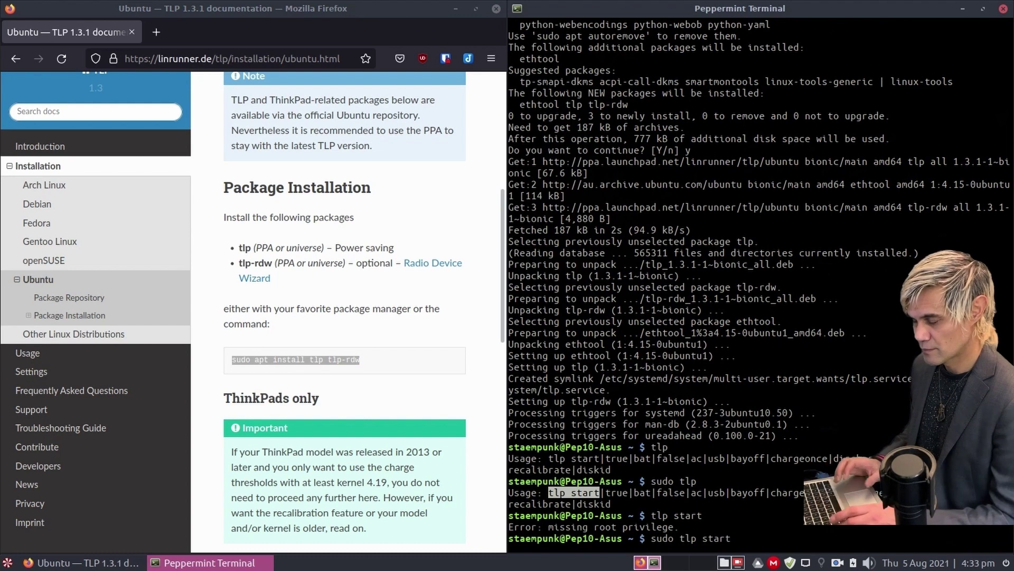
pyautogui.press('Return')
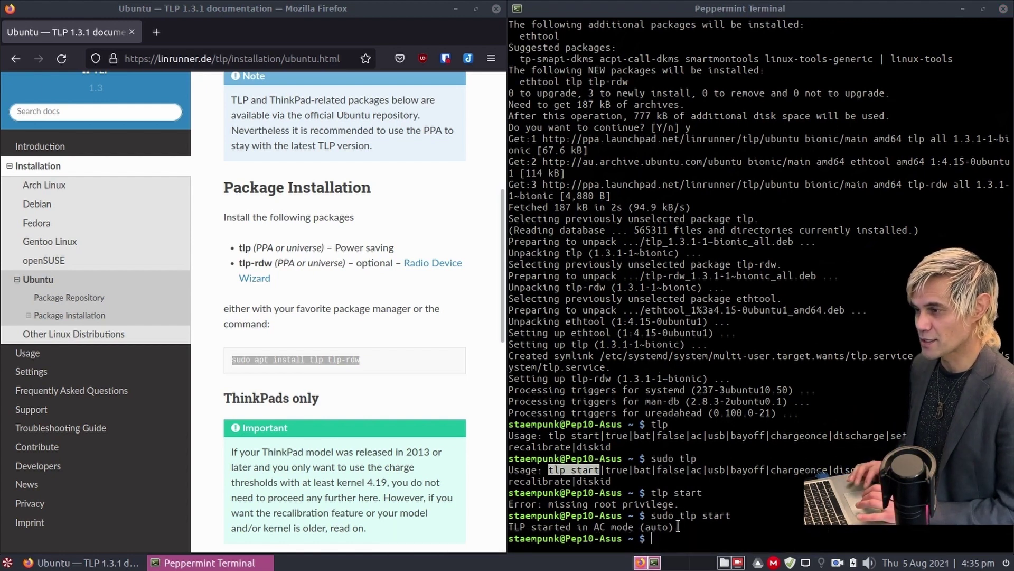
pyautogui.click(682, 540)
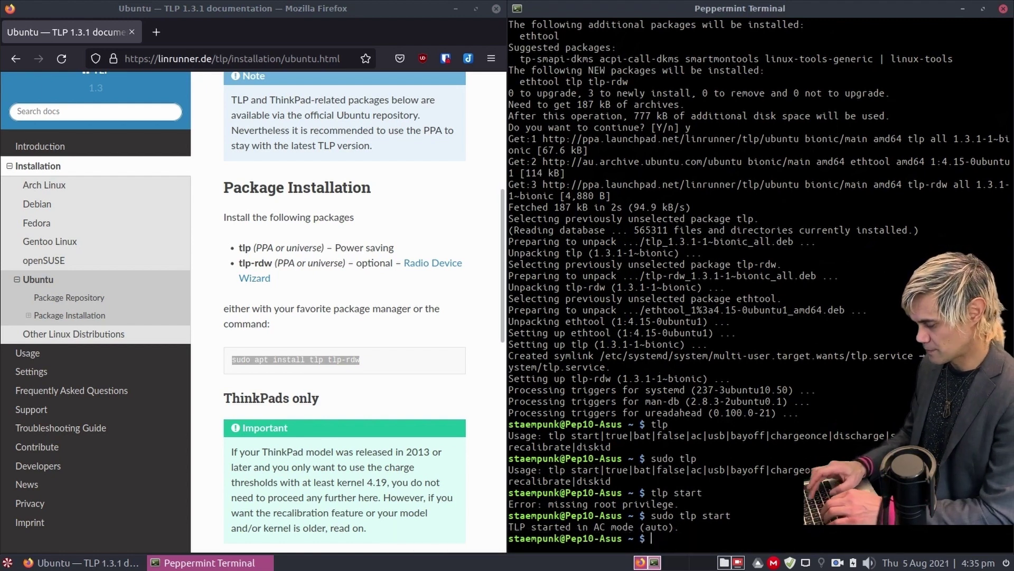
pyautogui.hotkey('alt', 'F9')
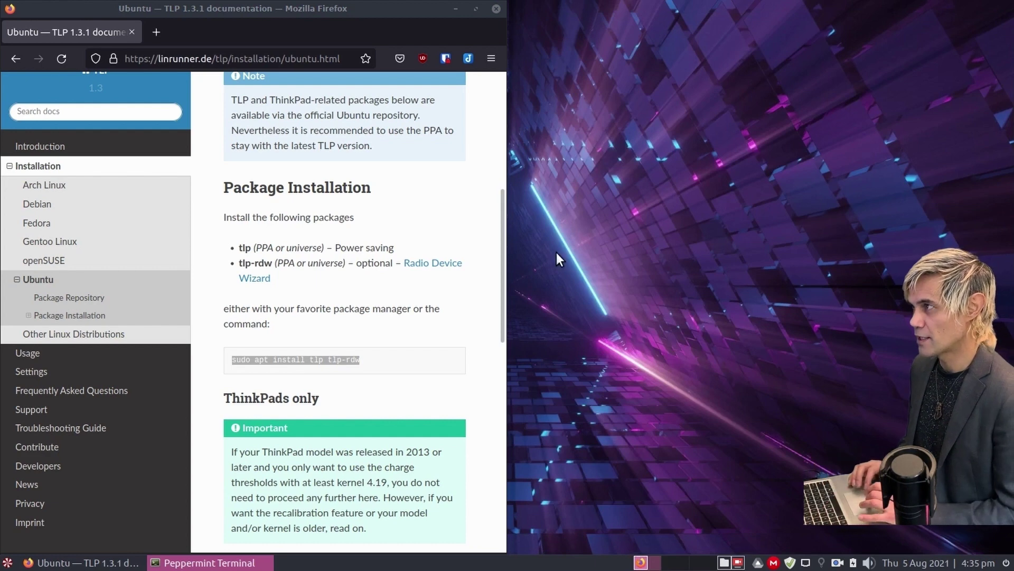
# - Close Firefox and reboot the computer from the taskbar power menu
pyautogui.click(497, 8)
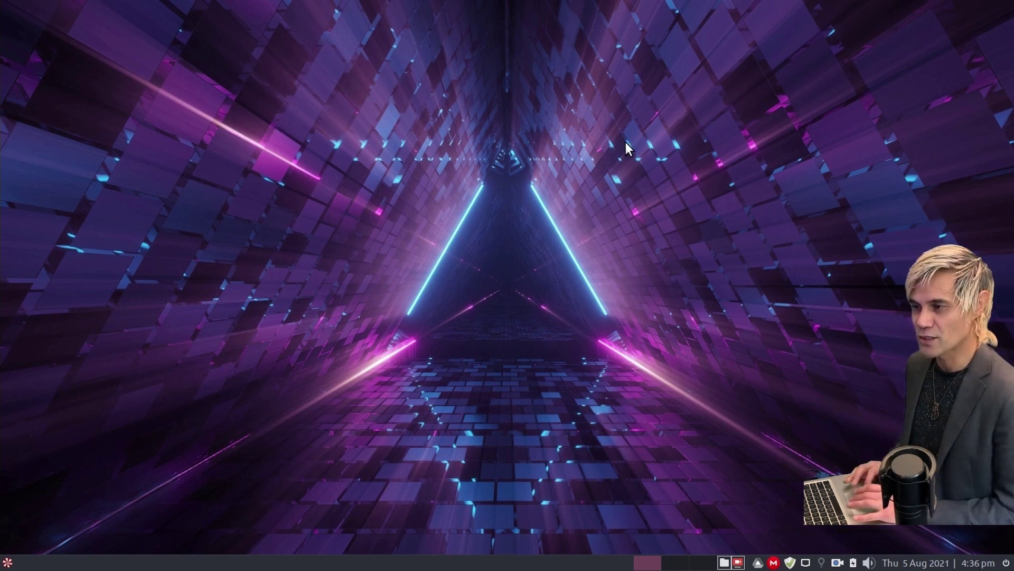
pyautogui.click(1003, 563)
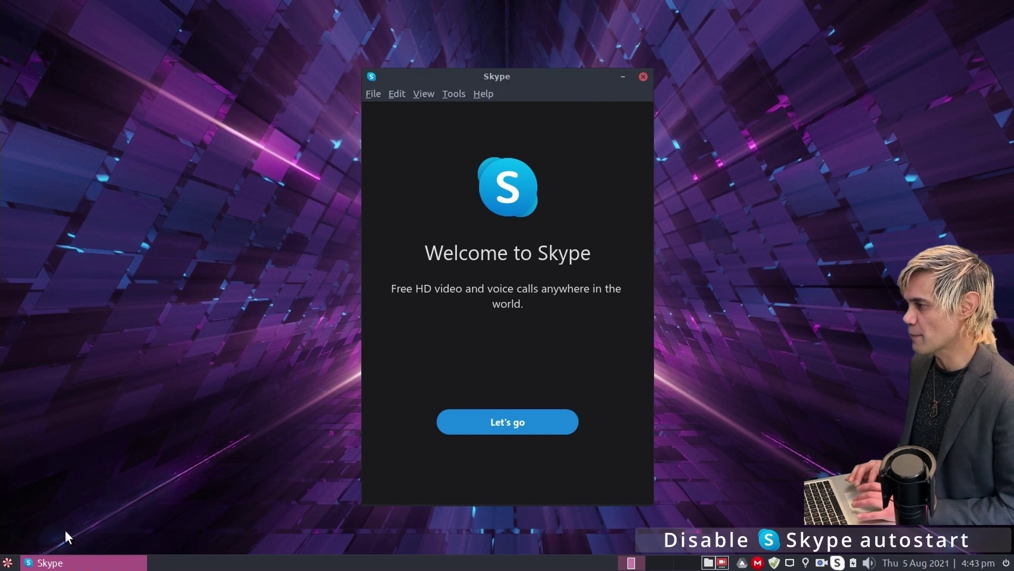
# - Launch LXSession's Default applications via a 'defau' search and uncheck Skype for Linux under Autostart
pyautogui.click(7, 562)
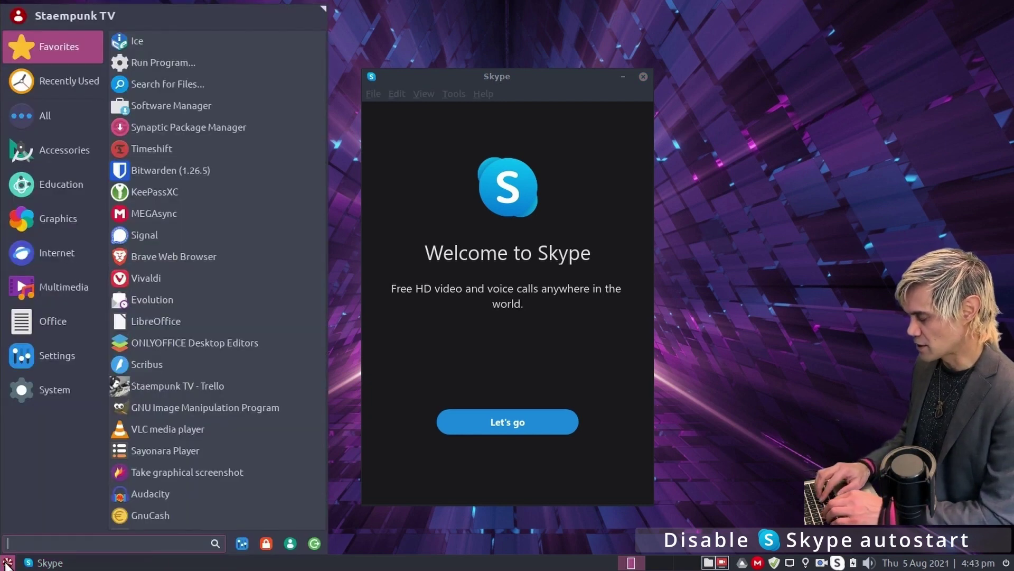
pyautogui.write('defau')
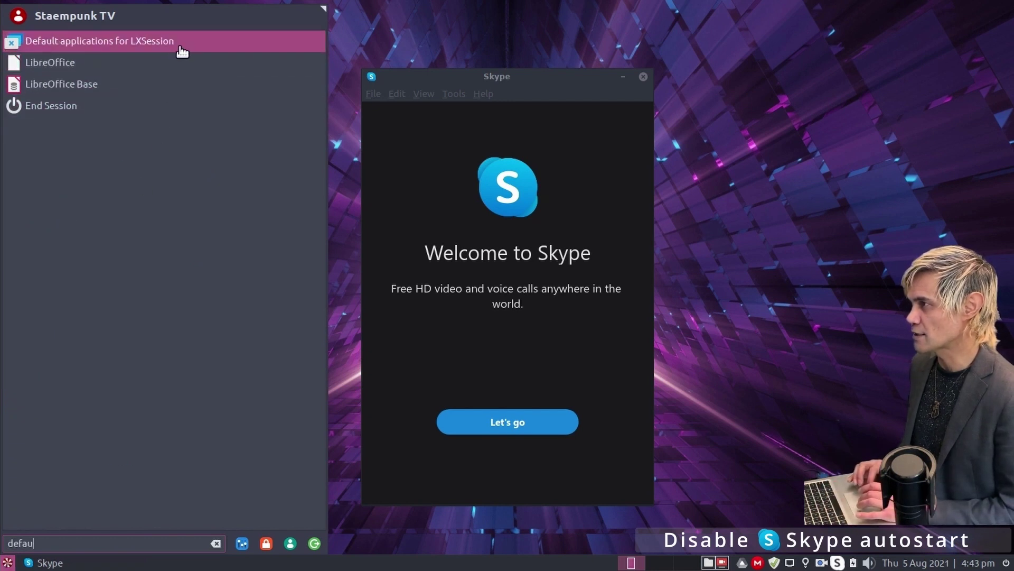
pyautogui.click(199, 39)
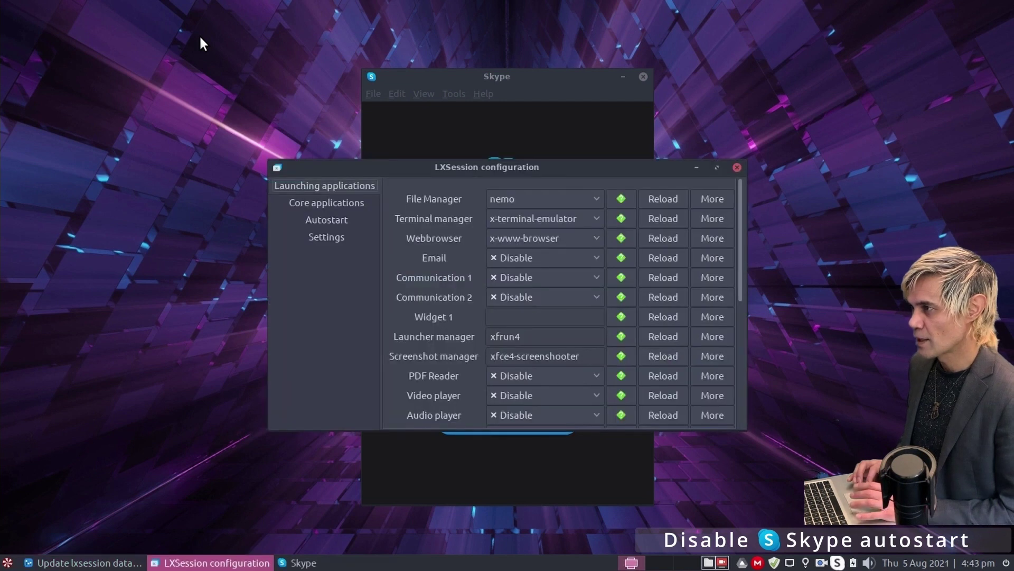
pyautogui.click(323, 221)
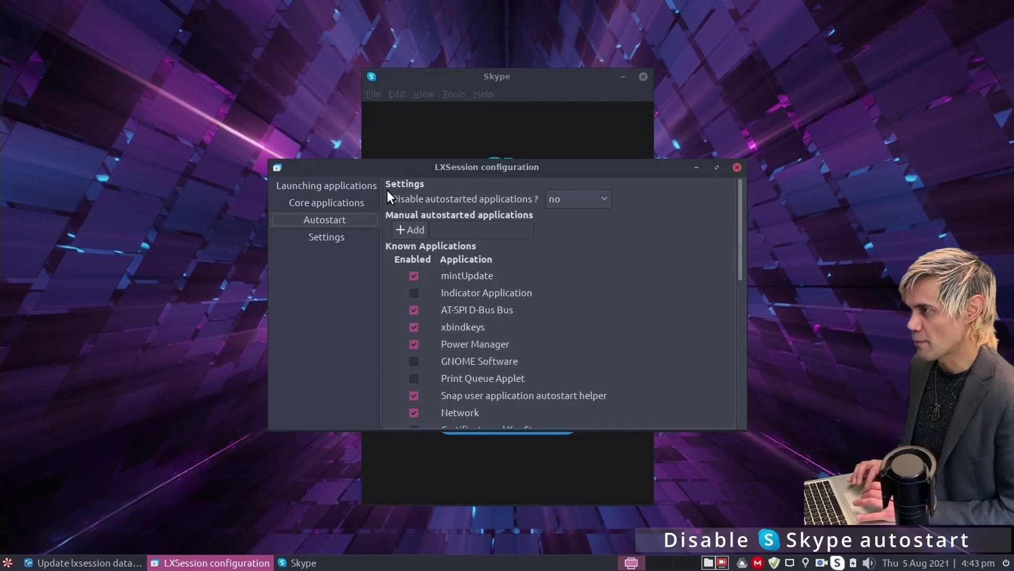
pyautogui.doubleClick(402, 169)
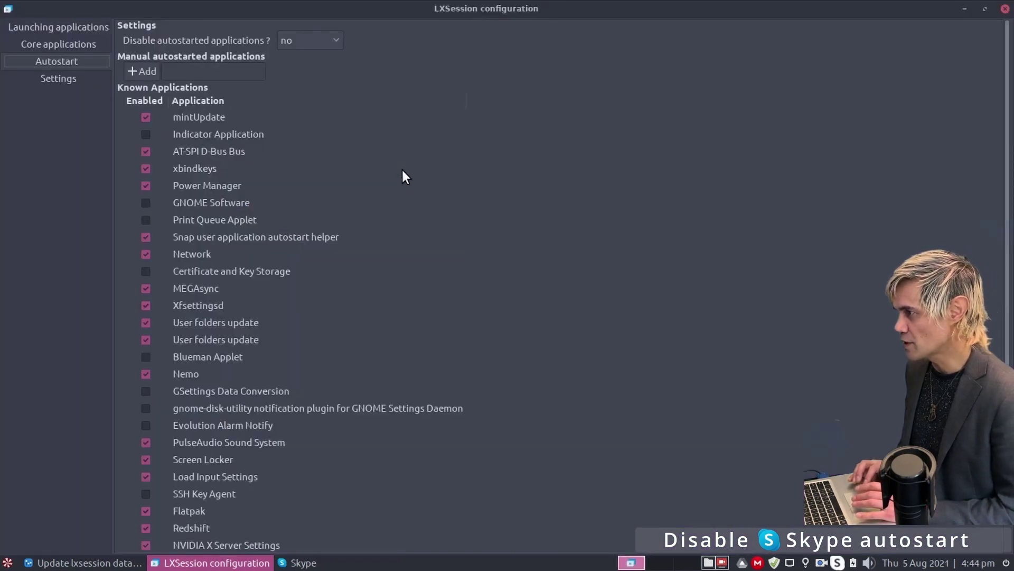
pyautogui.scroll(-3, 402, 170)
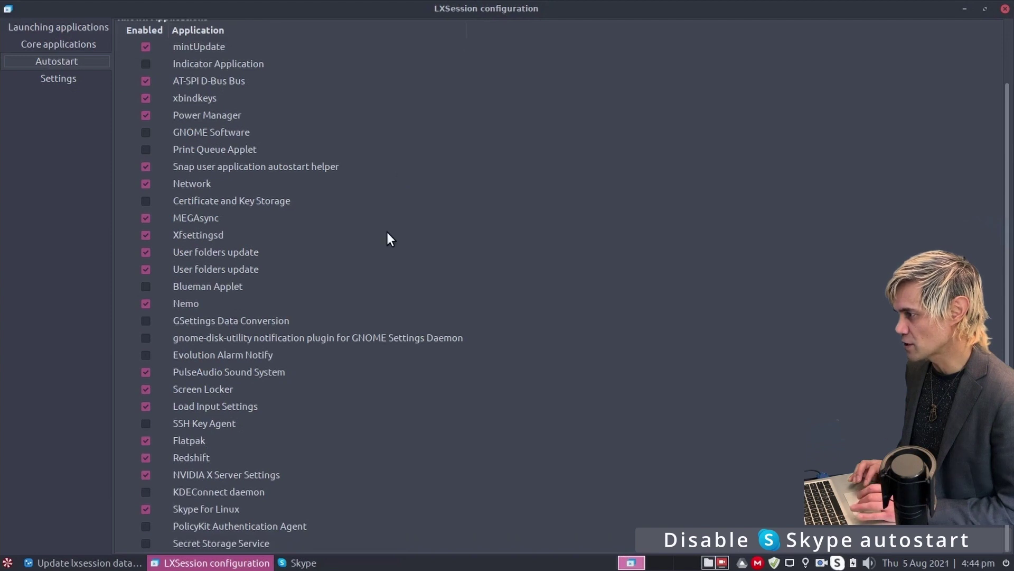
pyautogui.click(145, 509)
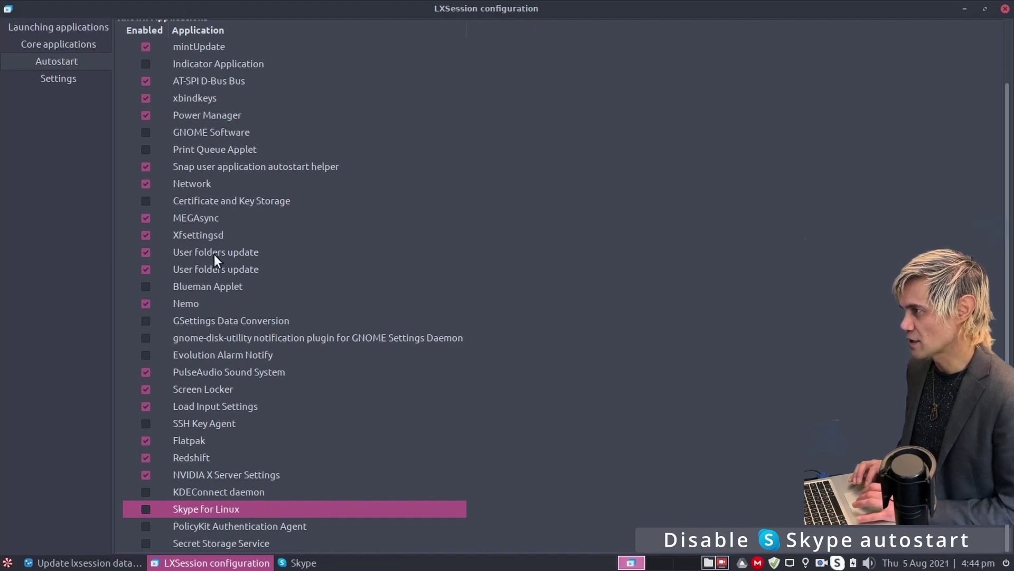
pyautogui.scroll(2, 213, 302)
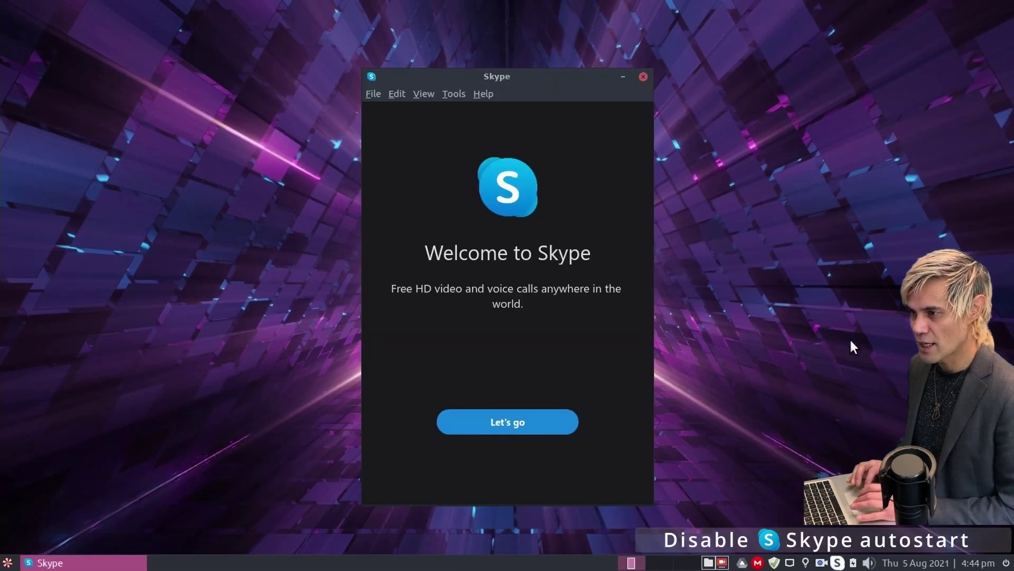
# - Quit Skype and disable Redshift from their tray icons
pyautogui.rightClick(838, 562)
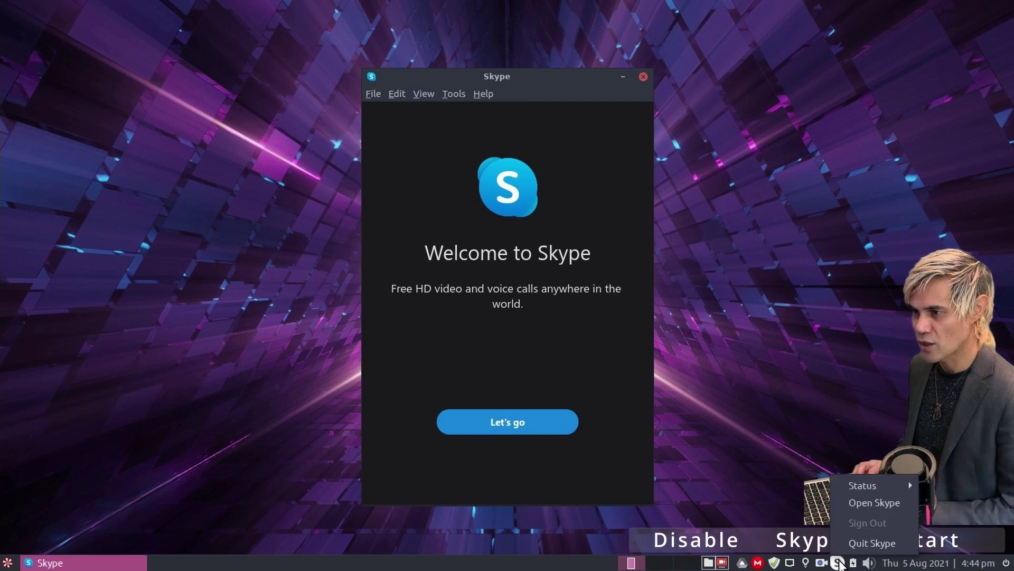
pyautogui.click(871, 543)
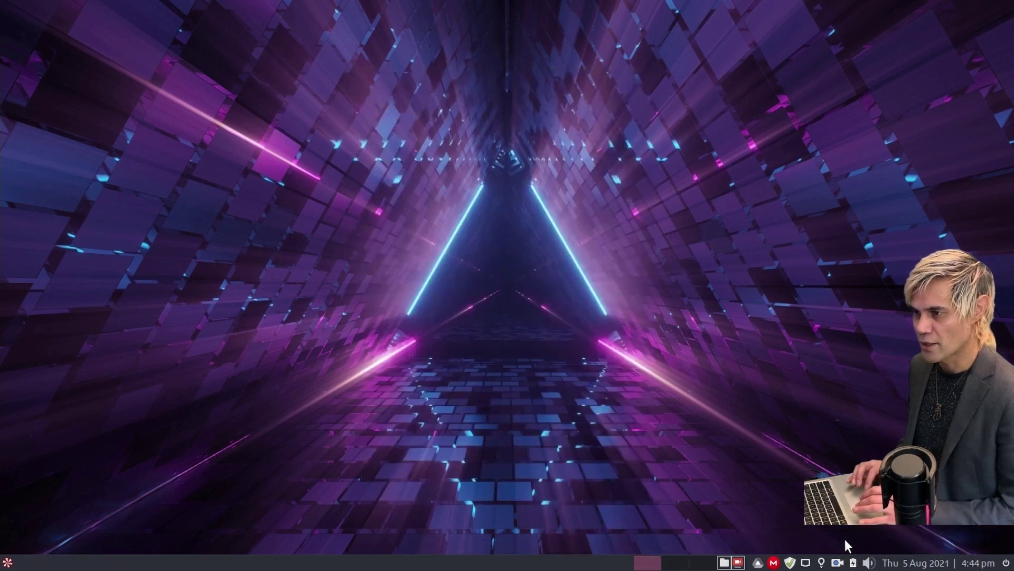
pyautogui.rightClick(821, 562)
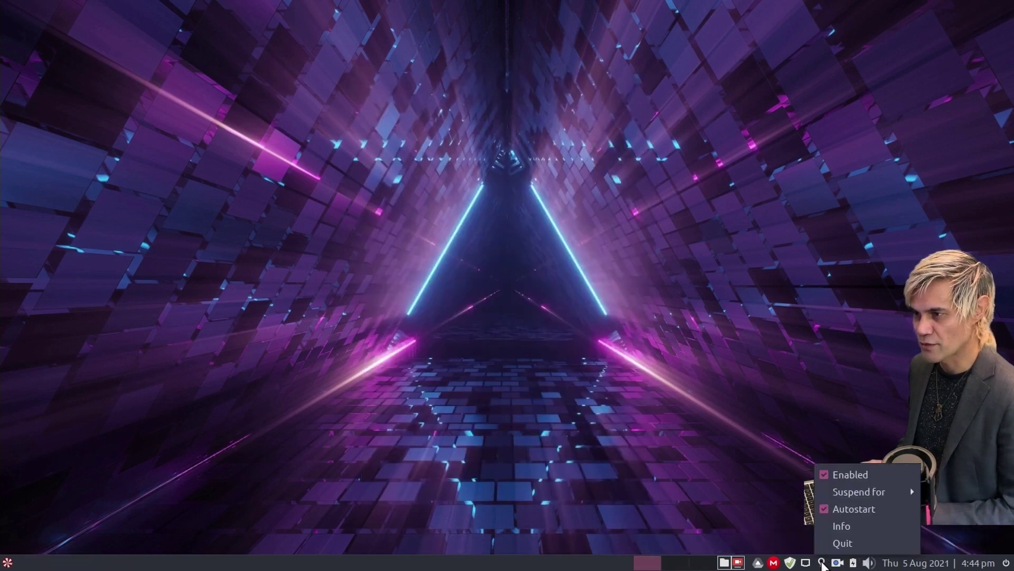
pyautogui.click(854, 475)
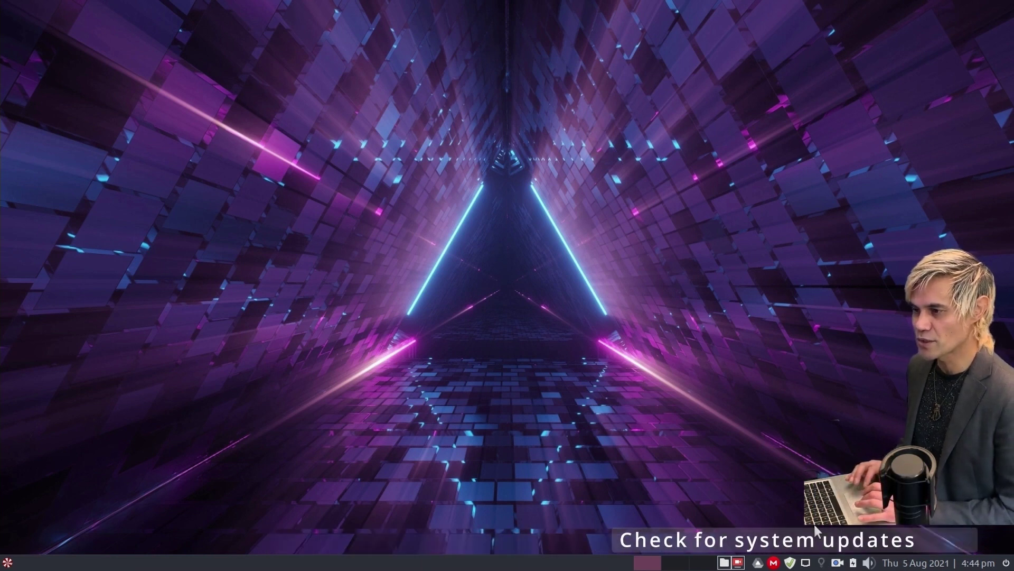
# - Refresh Update Manager, find no updates available, and close it
pyautogui.click(791, 563)
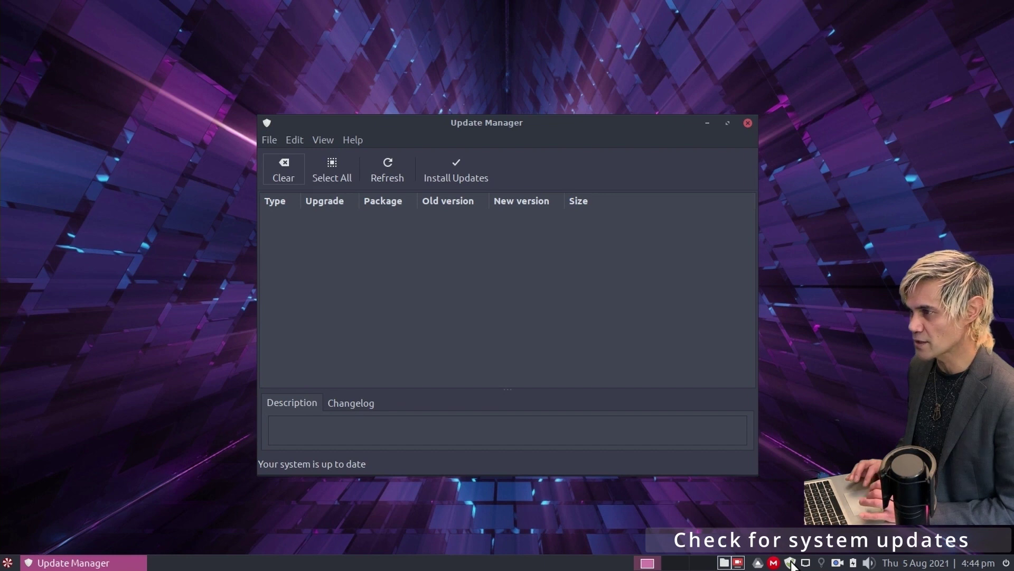
pyautogui.click(385, 168)
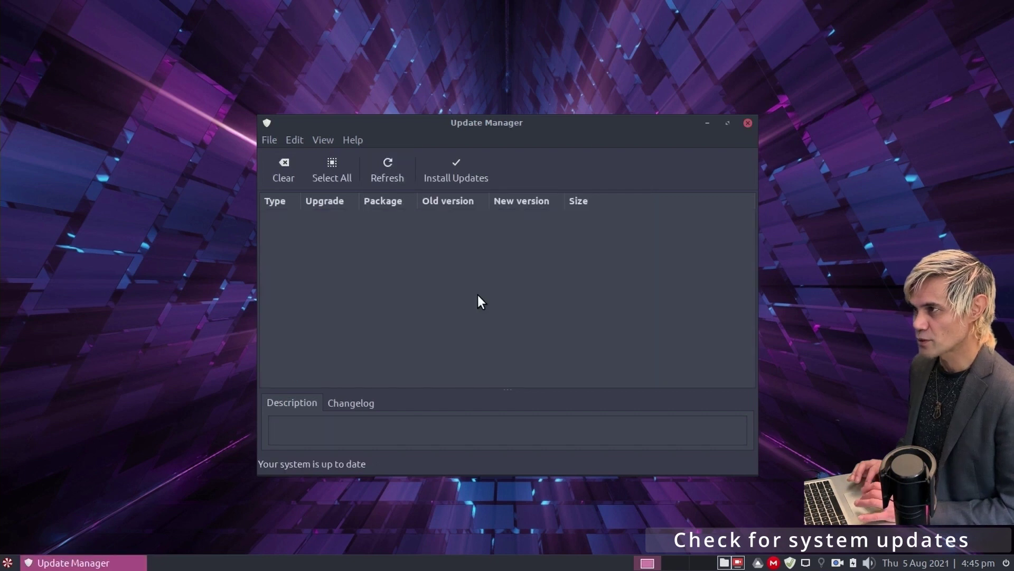
pyautogui.click(747, 123)
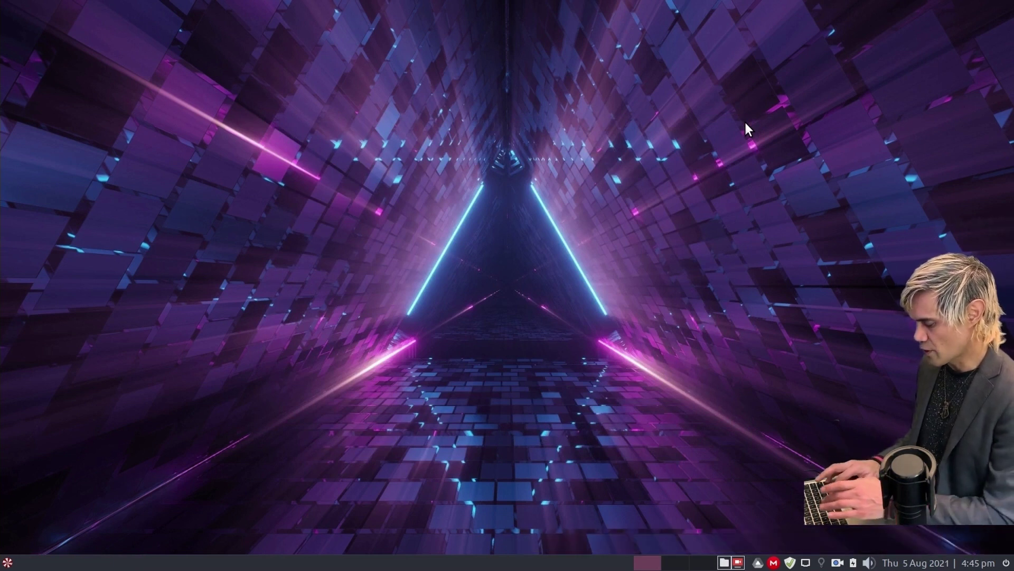
# - In a maximized terminal, run sudo apt update and sudo apt upgrade, then start sudo apt autoremove
pyautogui.hotkey('ctrl', 'alt', 't')
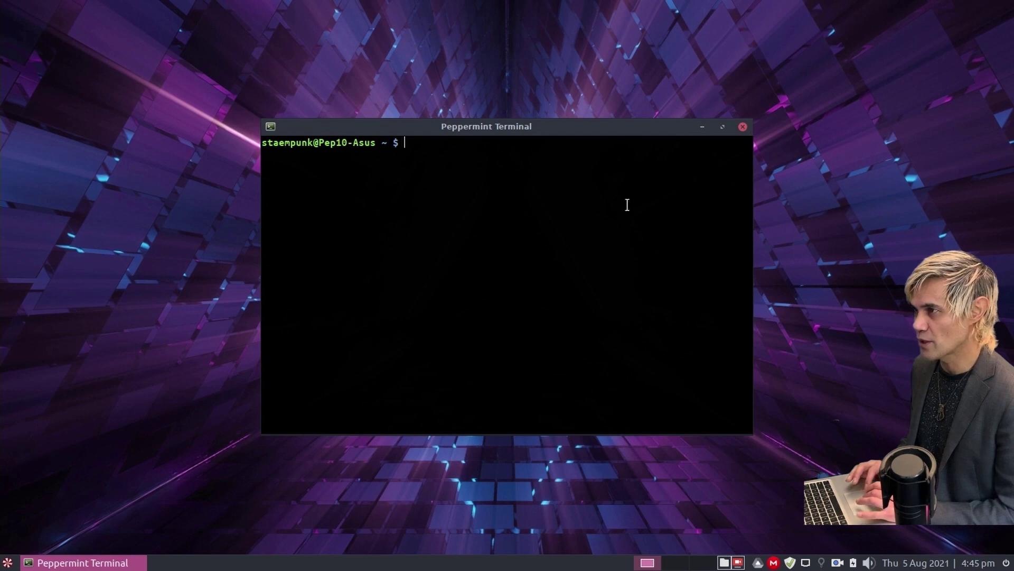
pyautogui.doubleClick(625, 129)
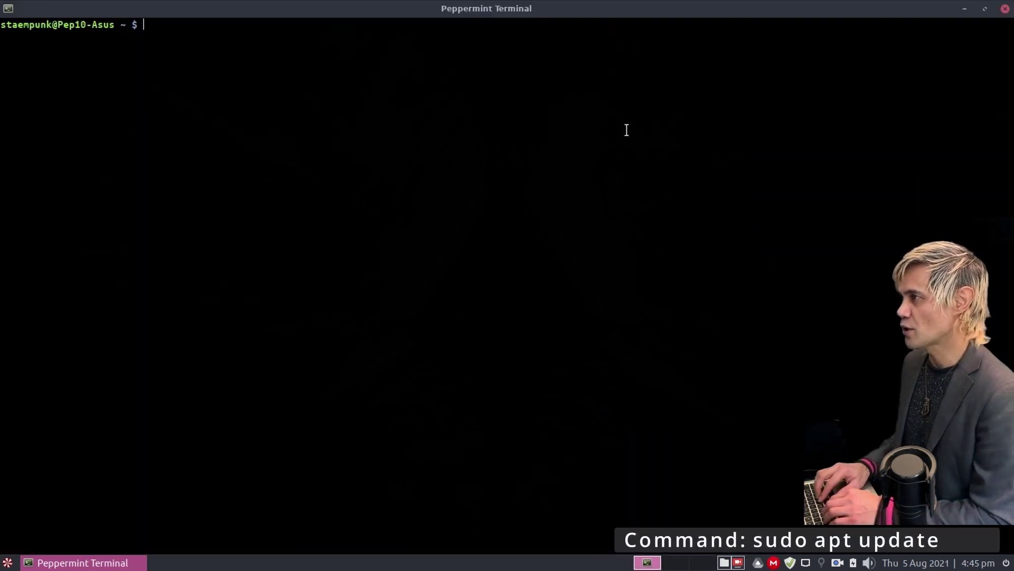
pyautogui.write('sudo apt update')
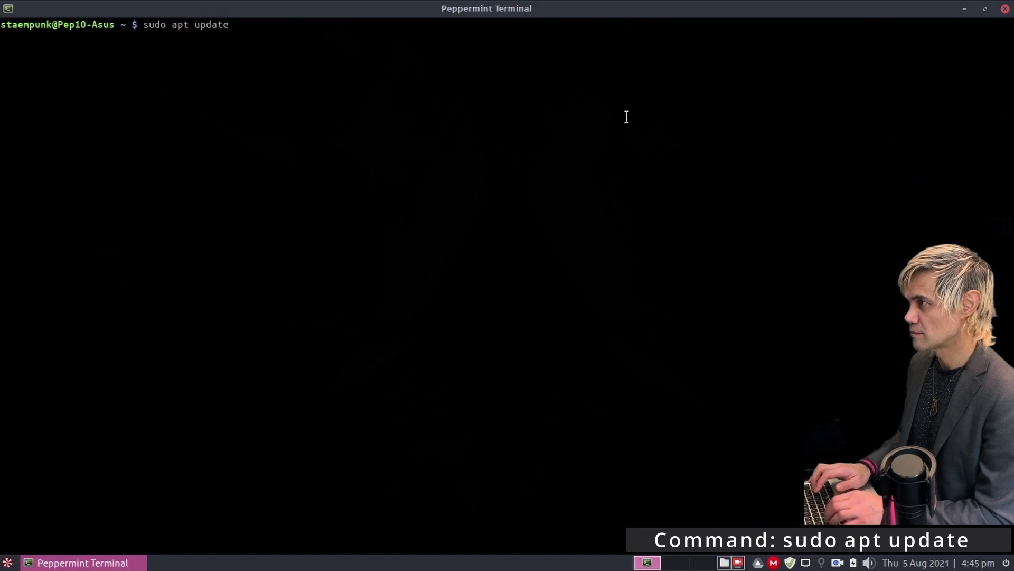
pyautogui.press('Return')
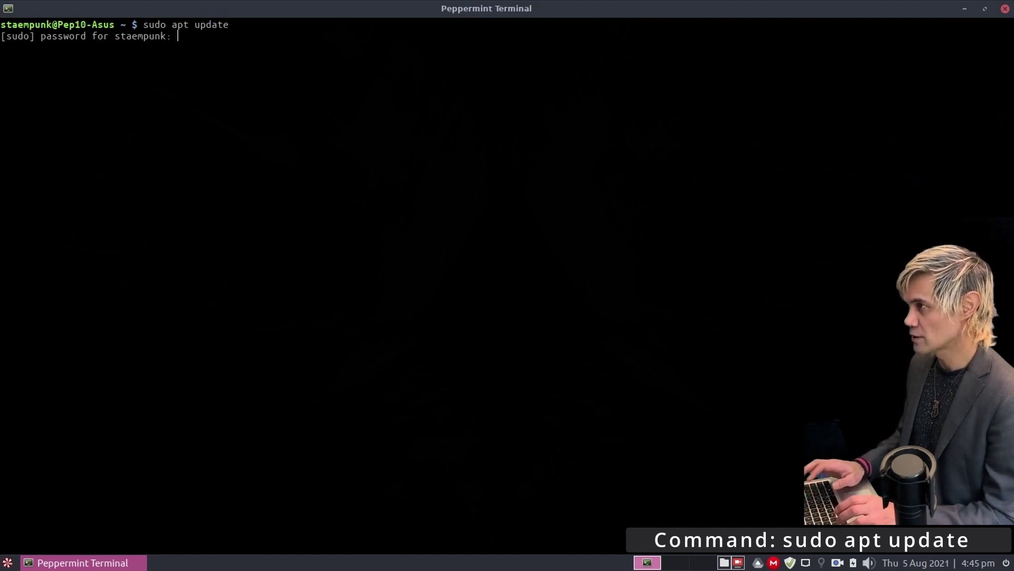
pyautogui.press('Return')
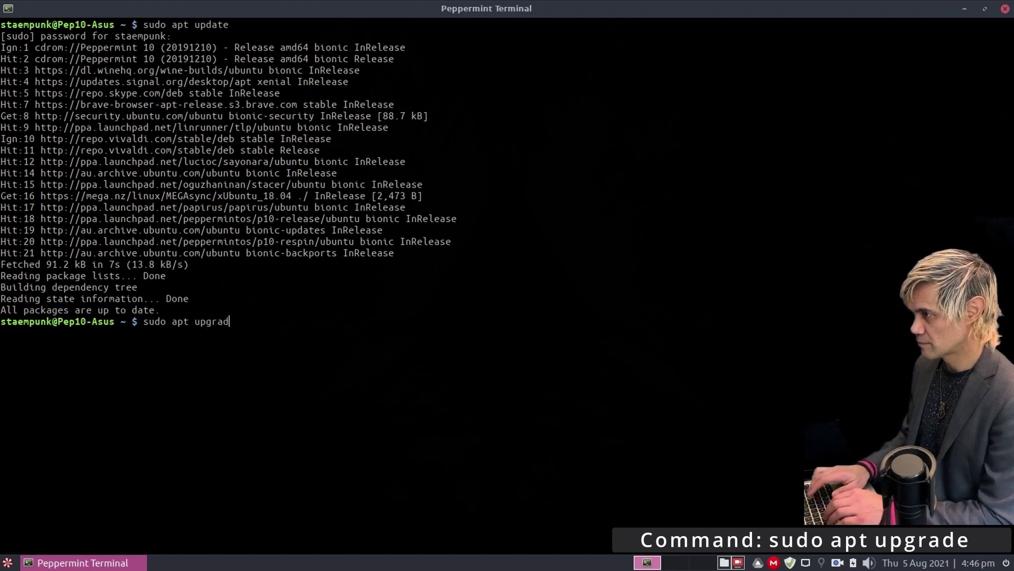
pyautogui.write('e')
pyautogui.press('Return')
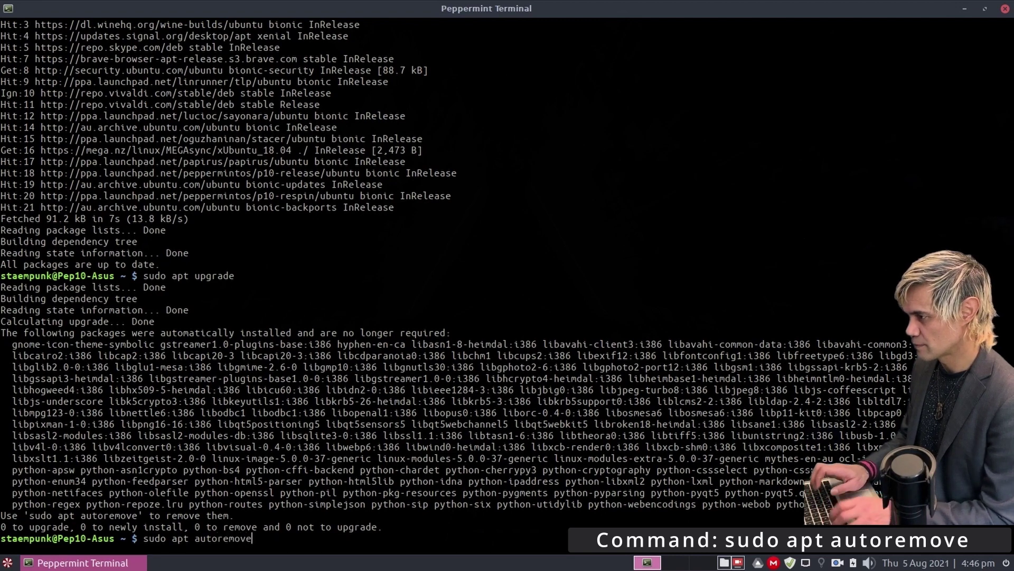
pyautogui.press('Return')
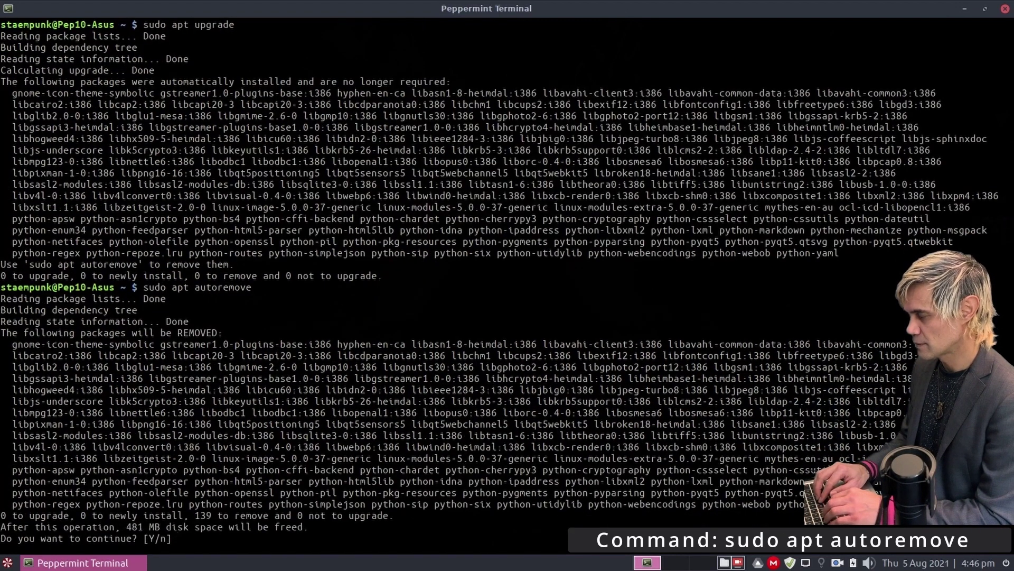
# - Confirm autoremove with y to remove the 139 packages, then exit the terminal
pyautogui.write('y')
pyautogui.press('Return')
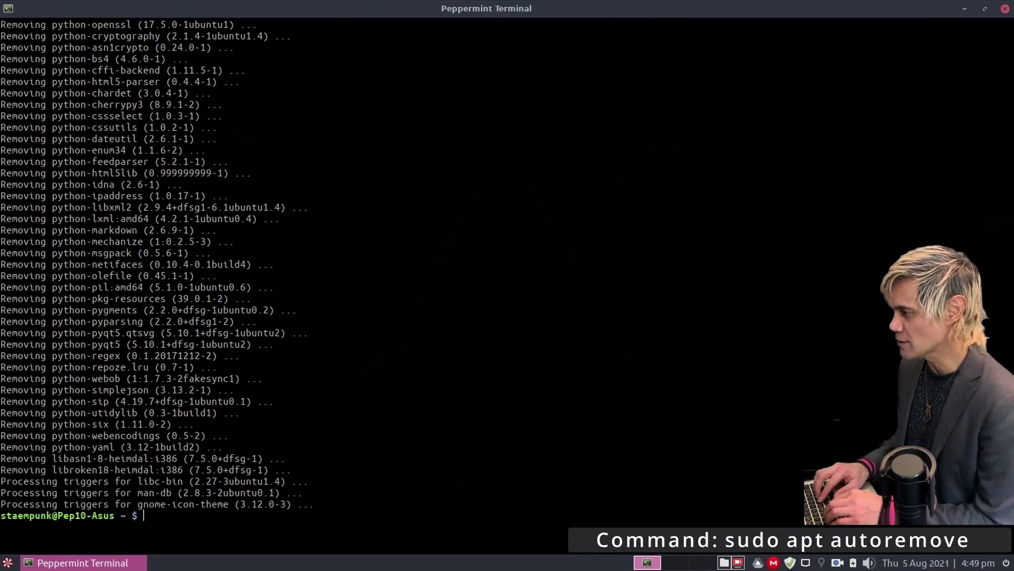
pyautogui.write('exit')
pyautogui.press('Return')
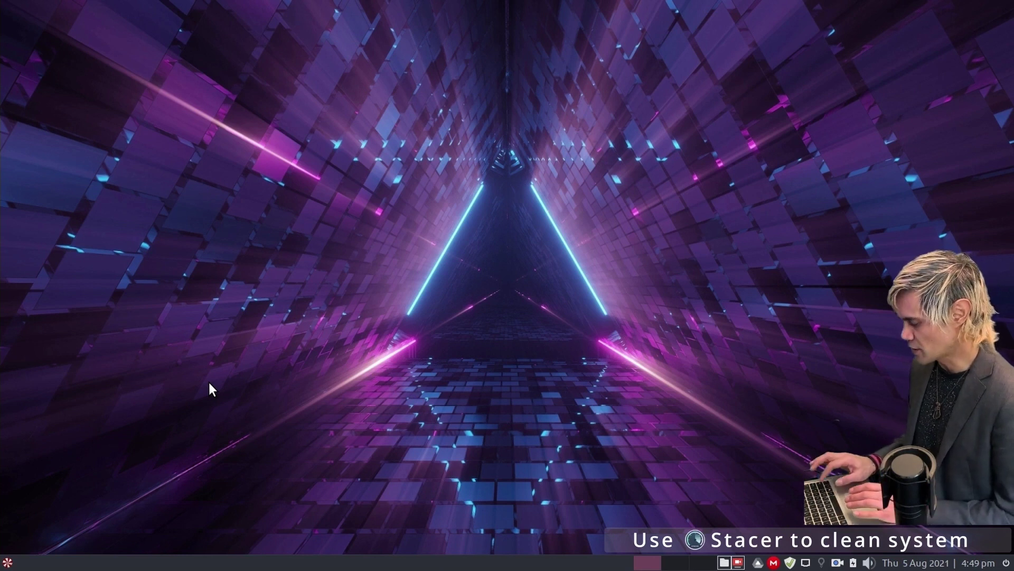
# - Launch Stacer from the applications menu
pyautogui.press('super')
pyautogui.scroll(-3, 208, 382)
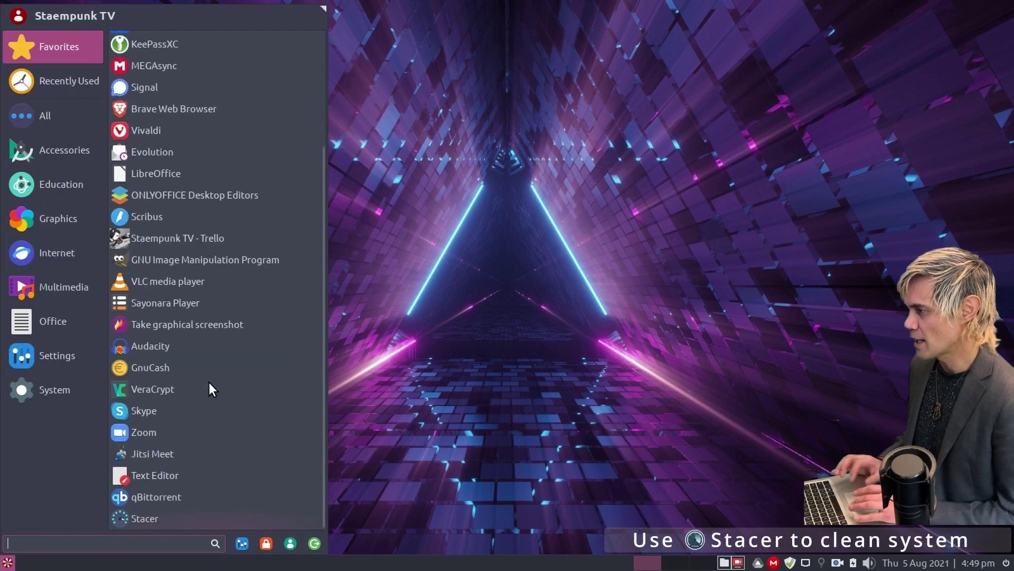
pyautogui.click(157, 515)
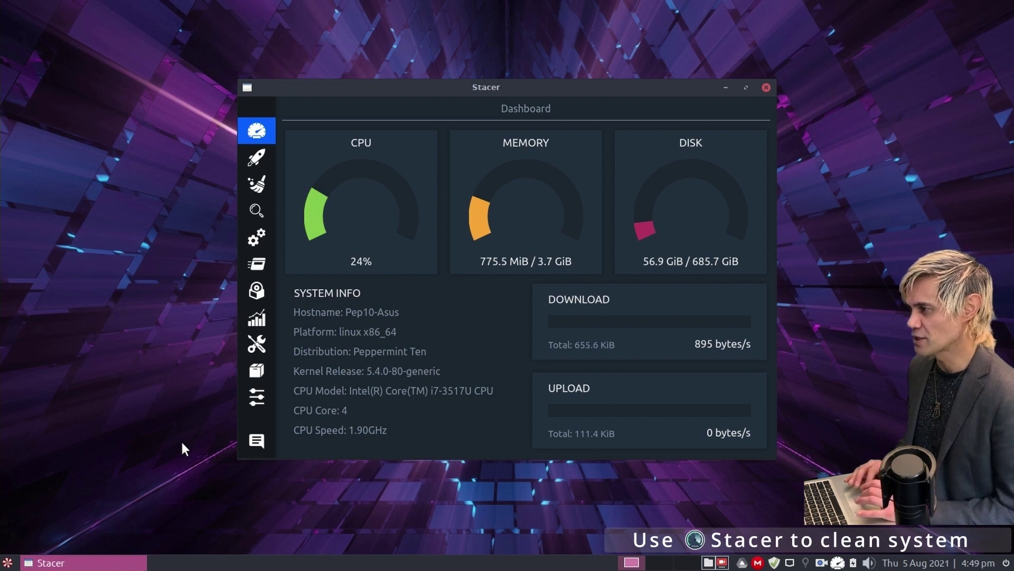
# - Set Stacer's start page to System Cleaner in Settings and switch to the System Cleaner page
pyautogui.click(257, 397)
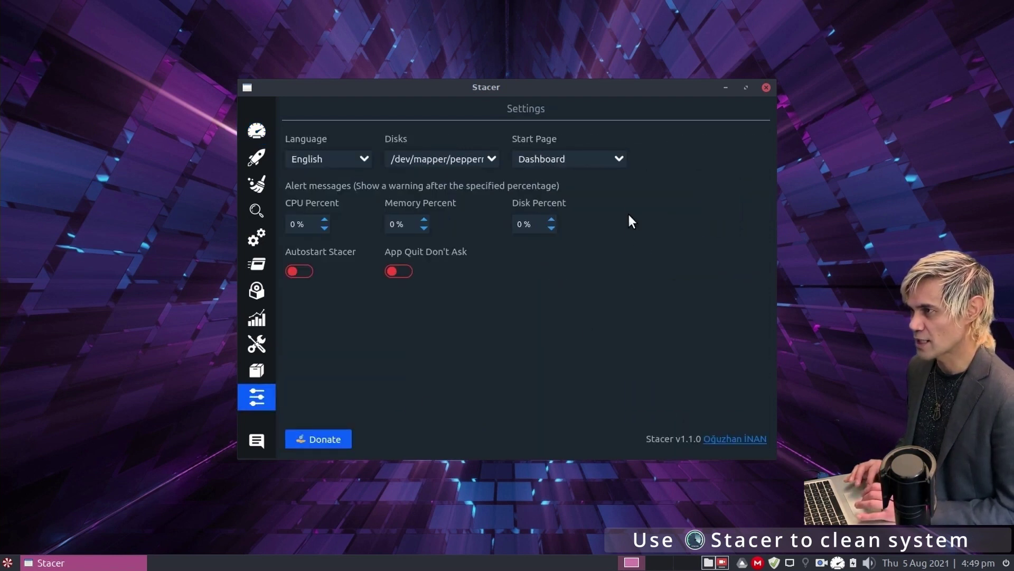
pyautogui.click(617, 159)
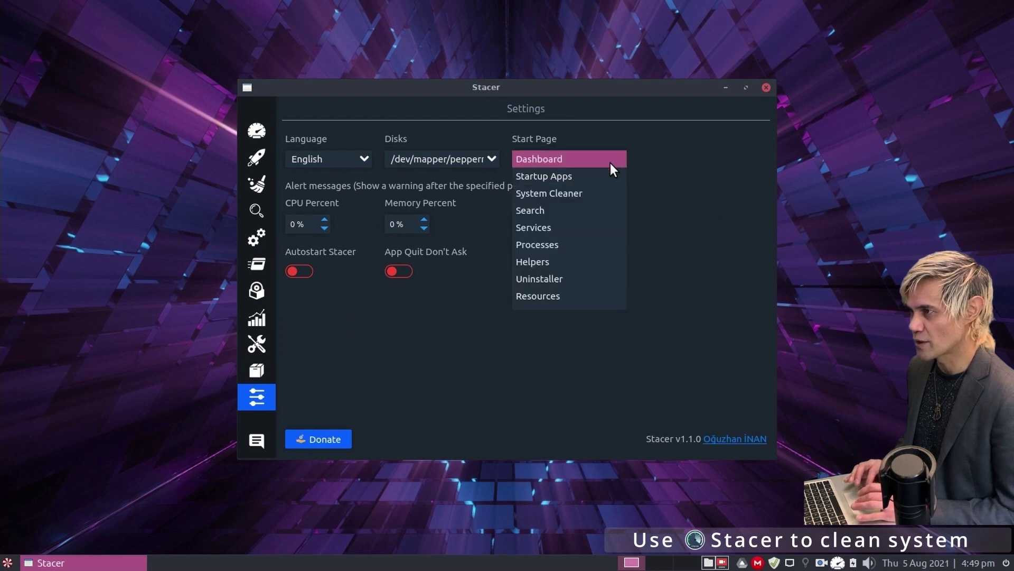
pyautogui.click(590, 196)
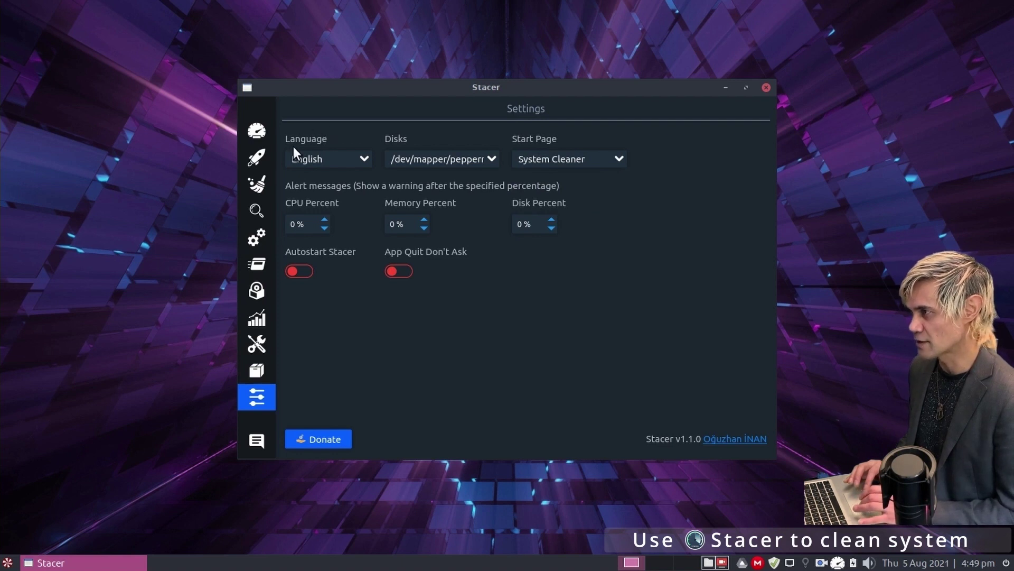
pyautogui.click(257, 183)
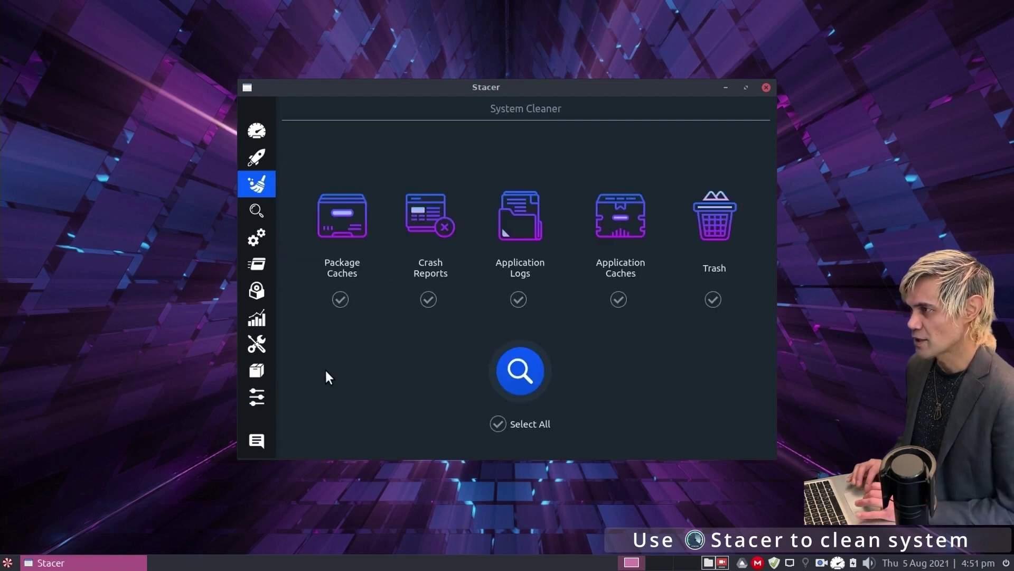
# - Tick Package Caches, Crash Reports and Application Caches for cleanup in System Cleaner
pyautogui.click(340, 300)
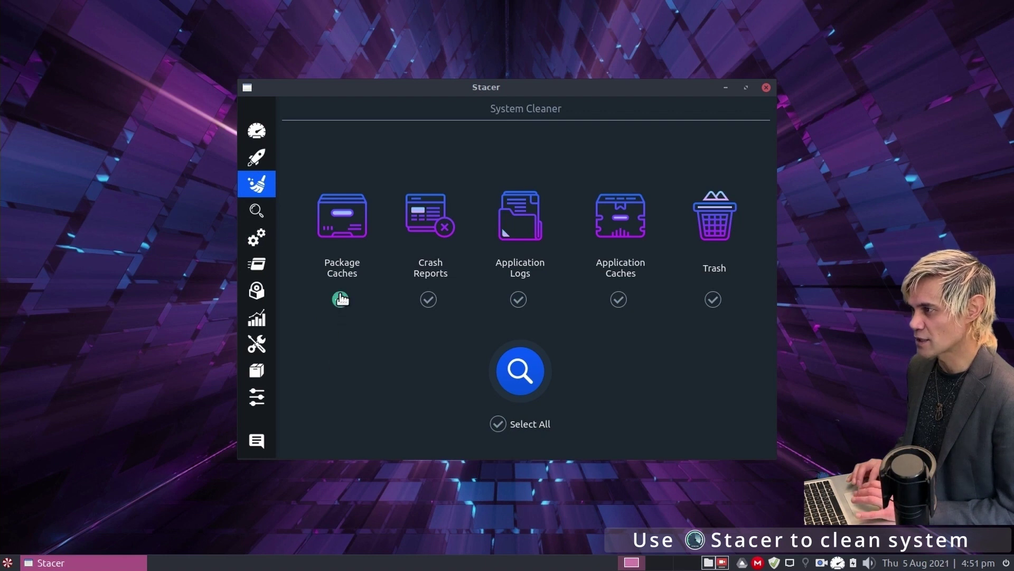
pyautogui.click(428, 299)
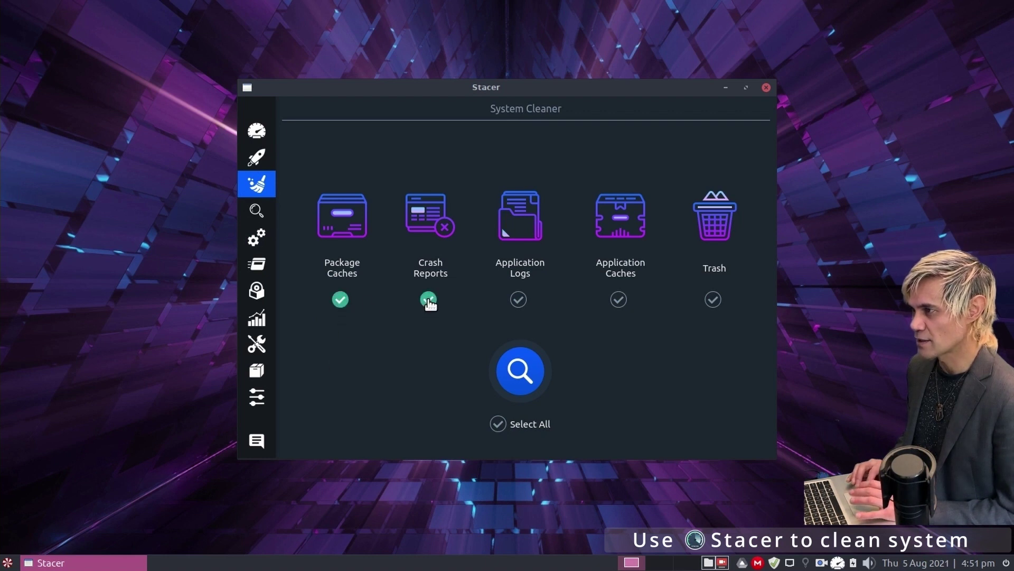
pyautogui.click(619, 299)
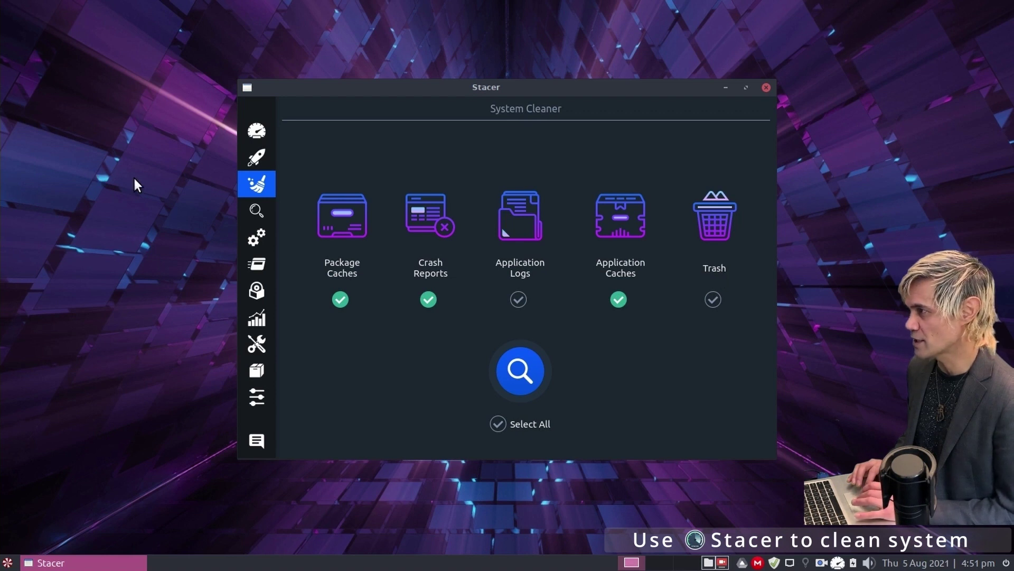
# - Turn on the Trash desktop icon in Peppermint Desktop Settings, then close the settings
pyautogui.rightClick(148, 212)
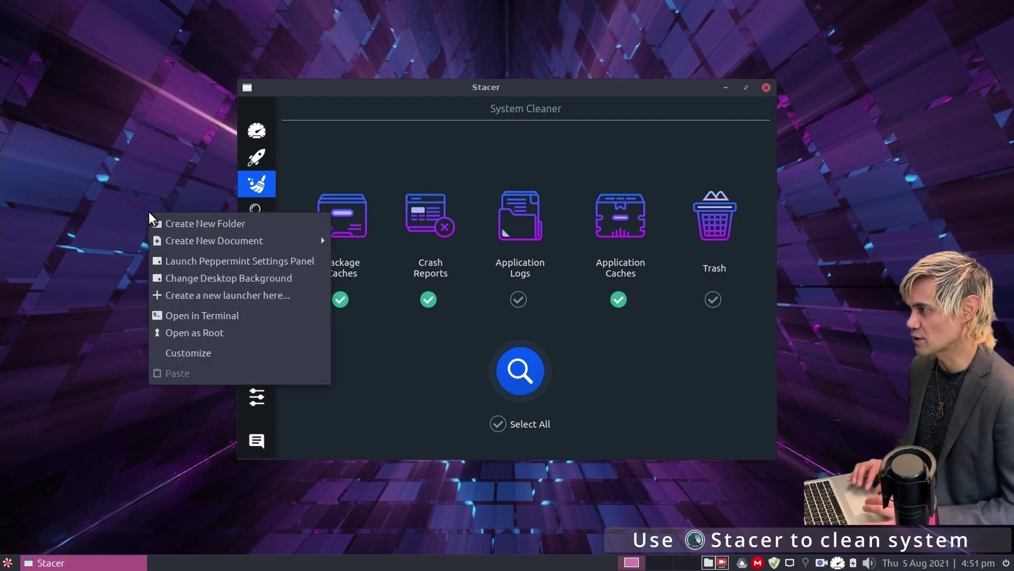
pyautogui.click(215, 353)
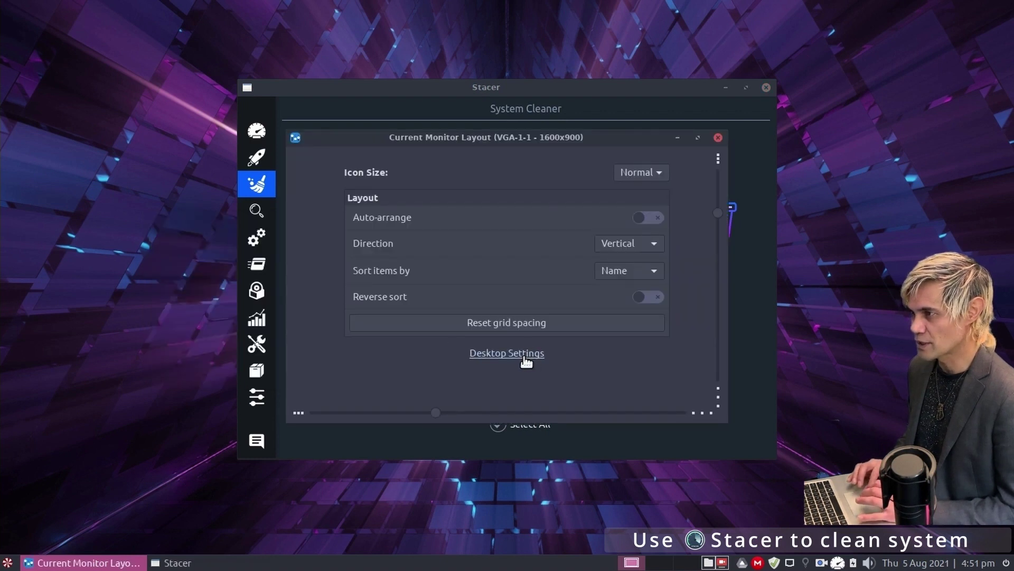
pyautogui.click(526, 358)
pyautogui.click(639, 267)
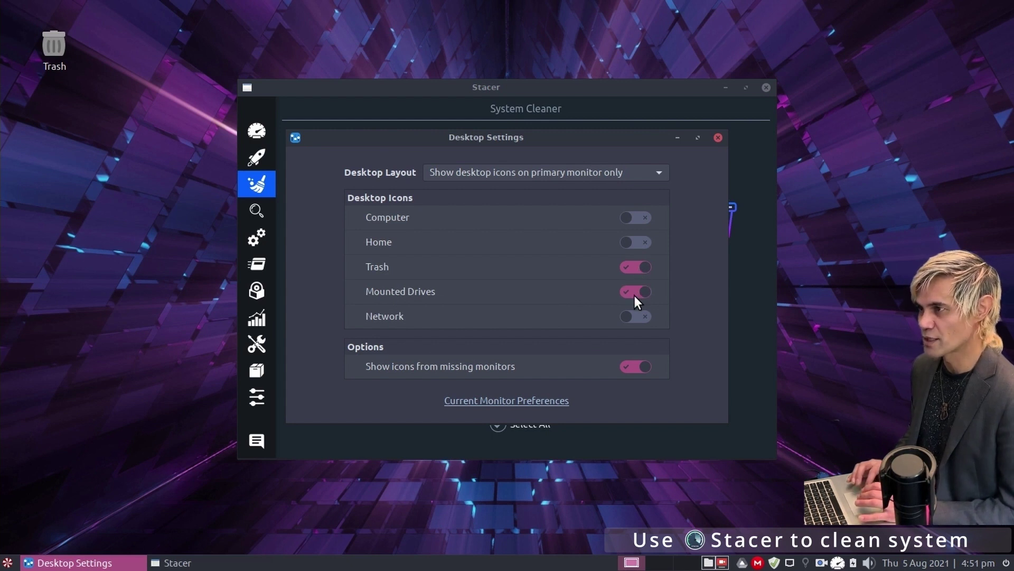
pyautogui.click(717, 138)
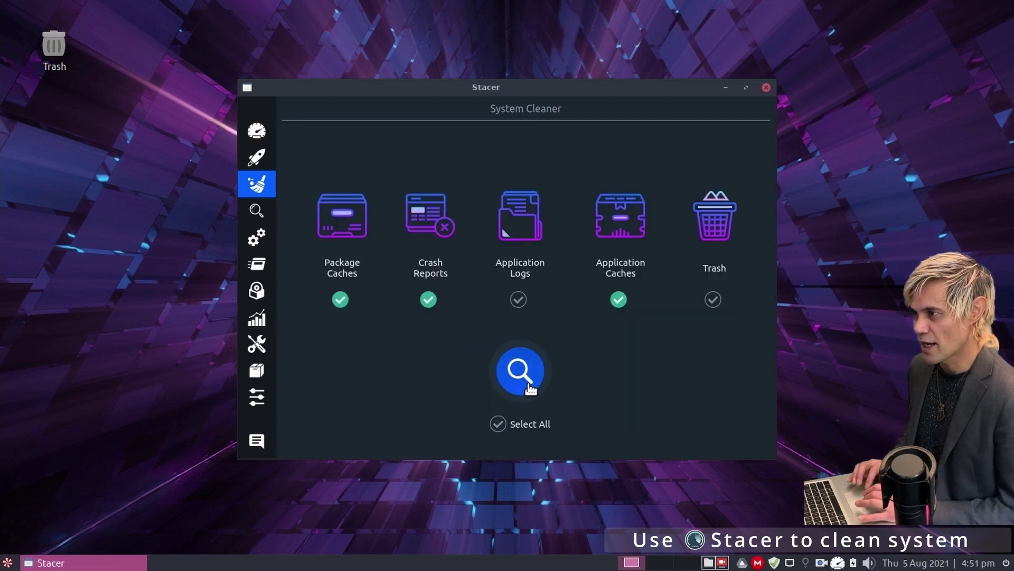
# - Select all categories, scan, and clean every found item, authorizing with the account password
pyautogui.click(497, 425)
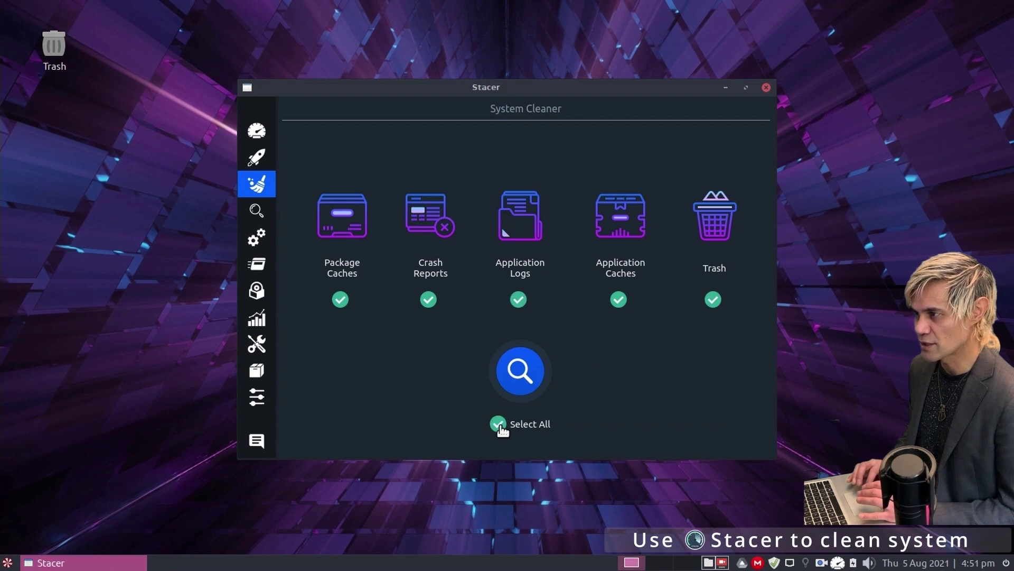
pyautogui.click(522, 376)
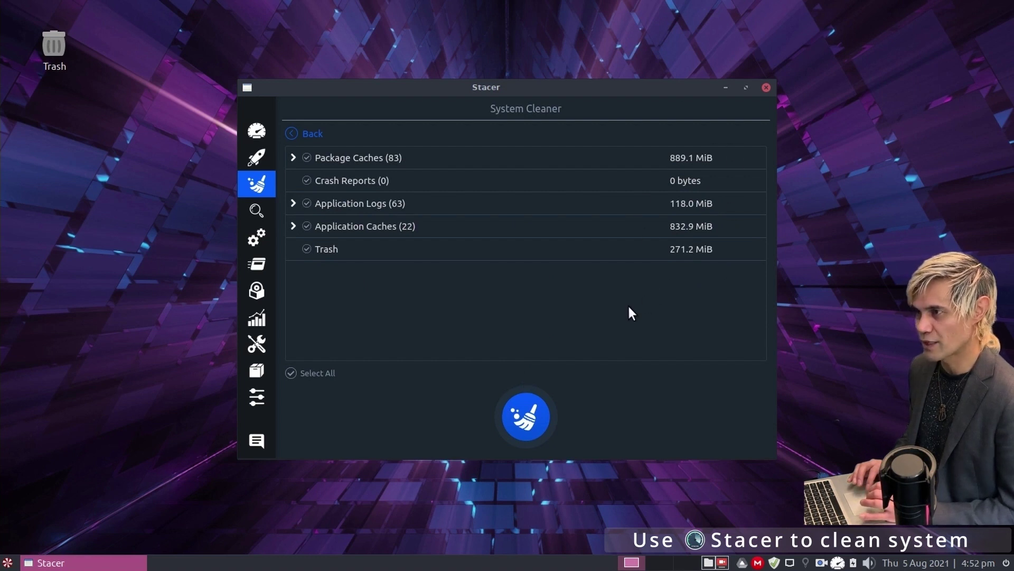
pyautogui.click(291, 373)
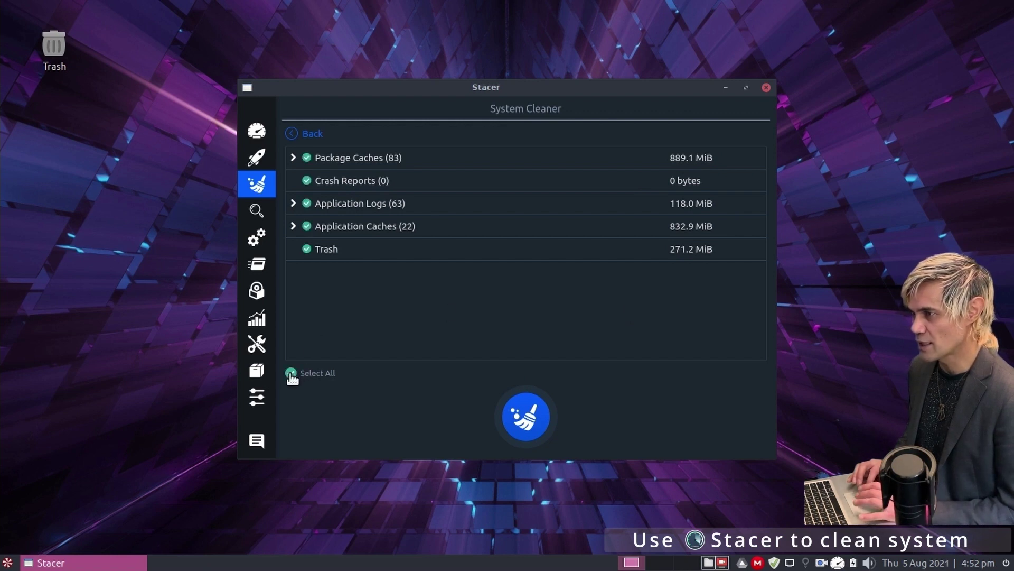
pyautogui.click(530, 412)
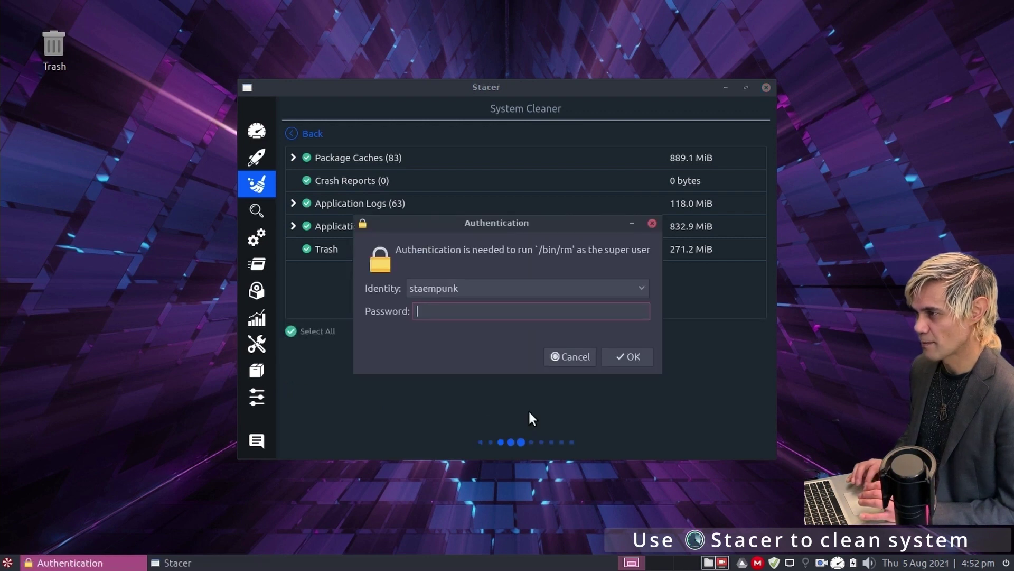
pyautogui.write('••••••••')
pyautogui.press('Return')
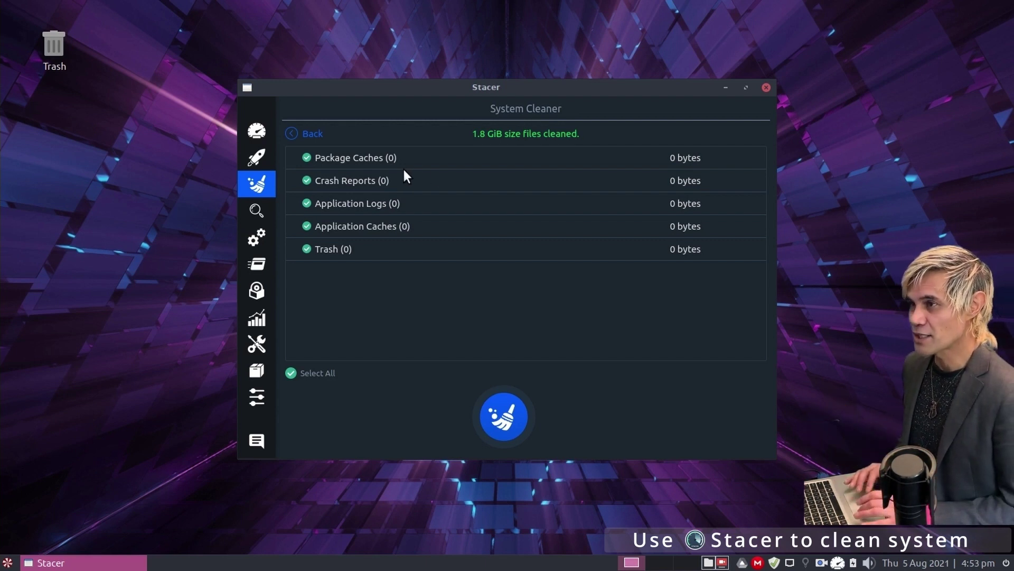
# - Quit Stacer with 'Don't ask again' ticked
pyautogui.click(767, 87)
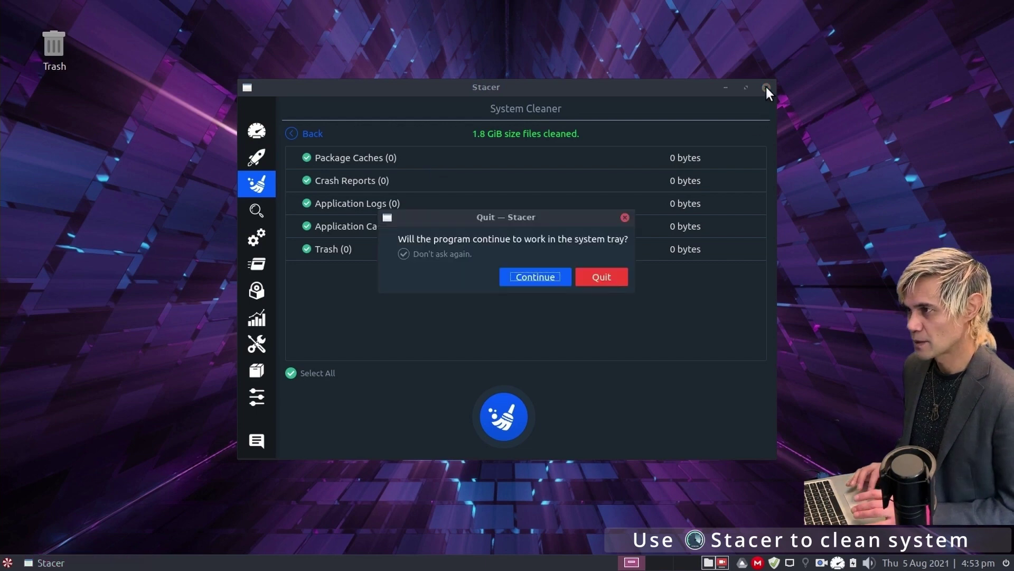
pyautogui.click(403, 256)
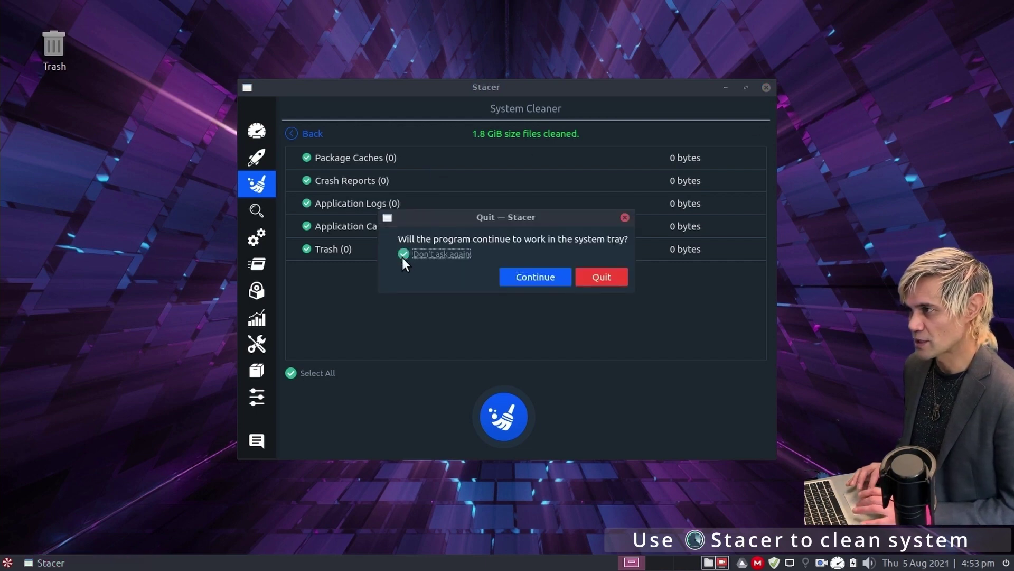
pyautogui.click(587, 277)
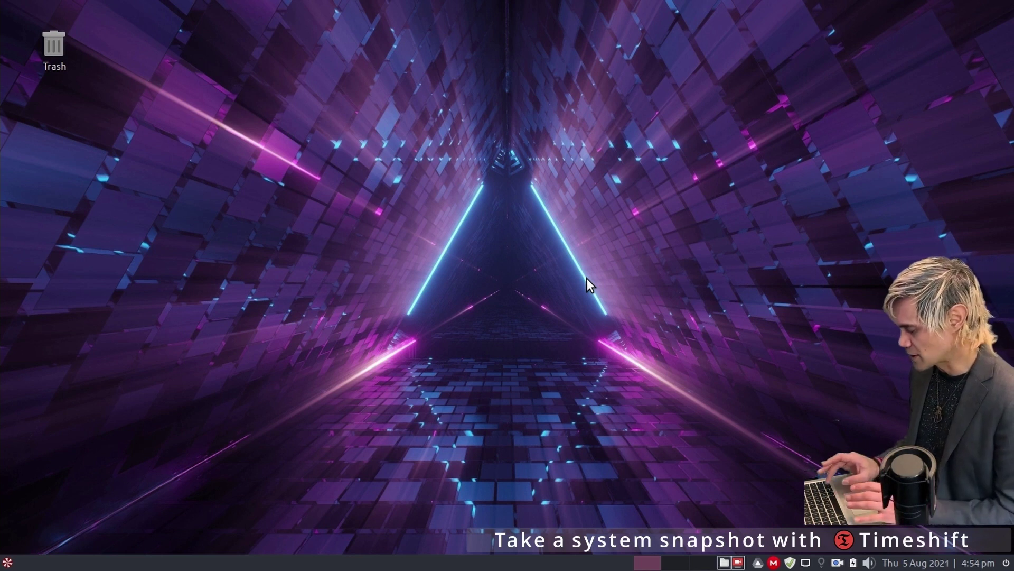
# - Launch Timeshift from the applications menu and authenticate with the account password
pyautogui.press('super')
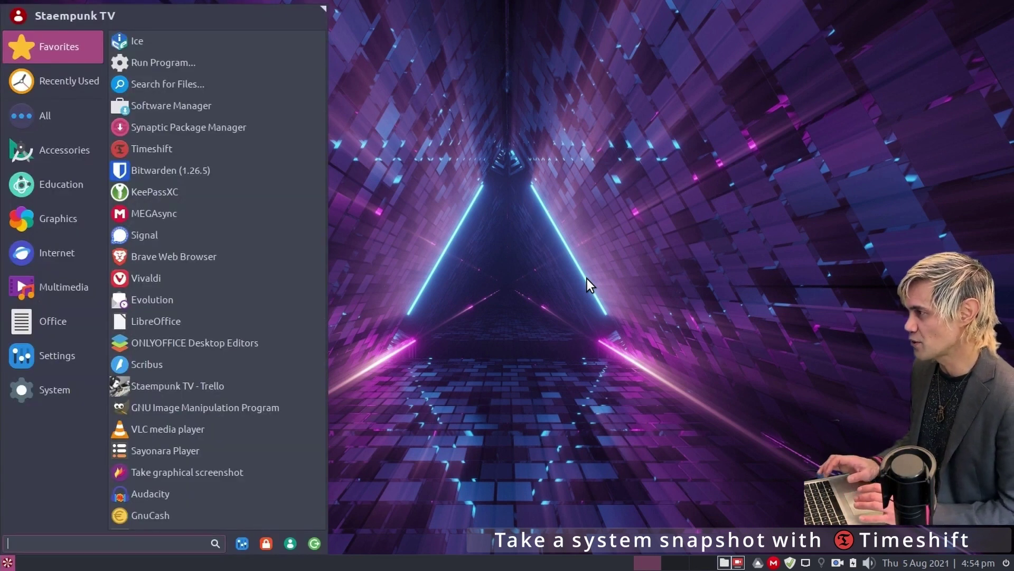
pyautogui.click(169, 148)
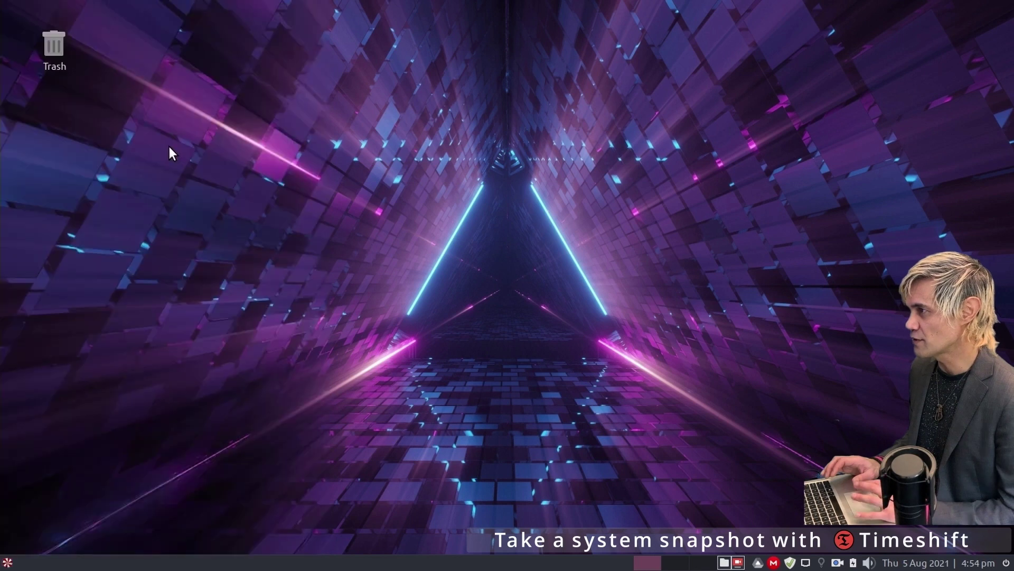
pyautogui.write('••••••')
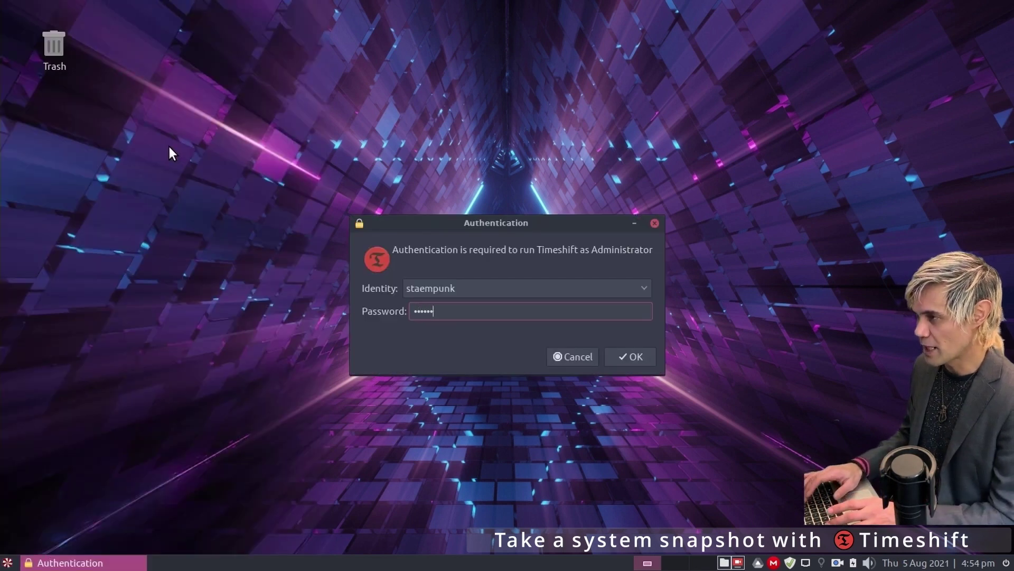
pyautogui.press('Return')
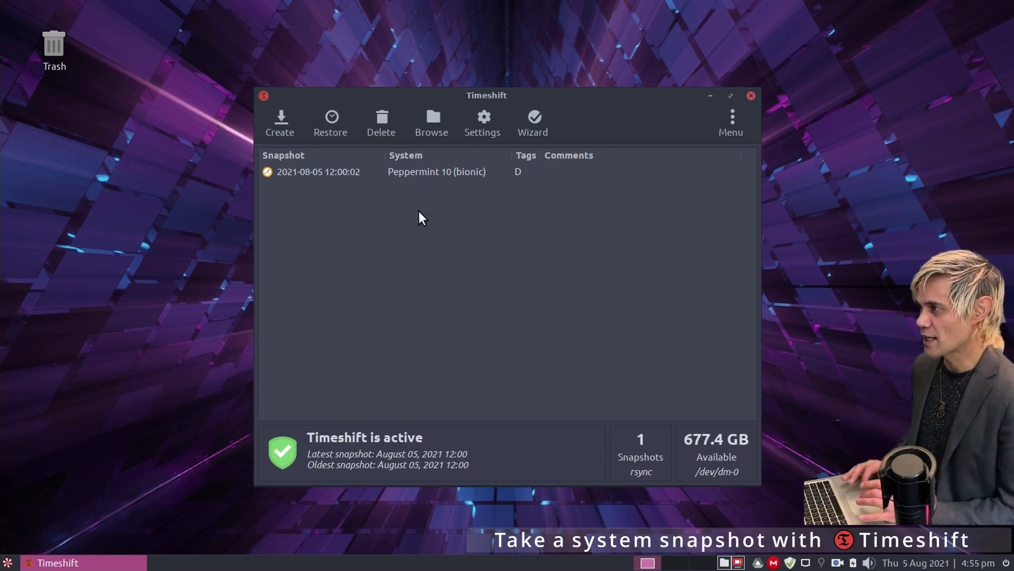
pyautogui.click(281, 125)
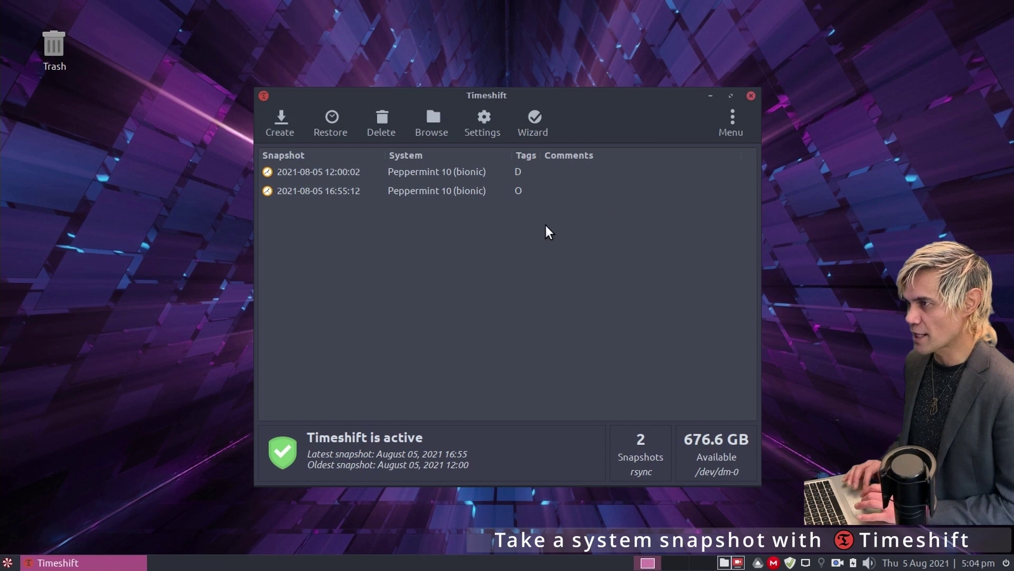
pyautogui.click(575, 190)
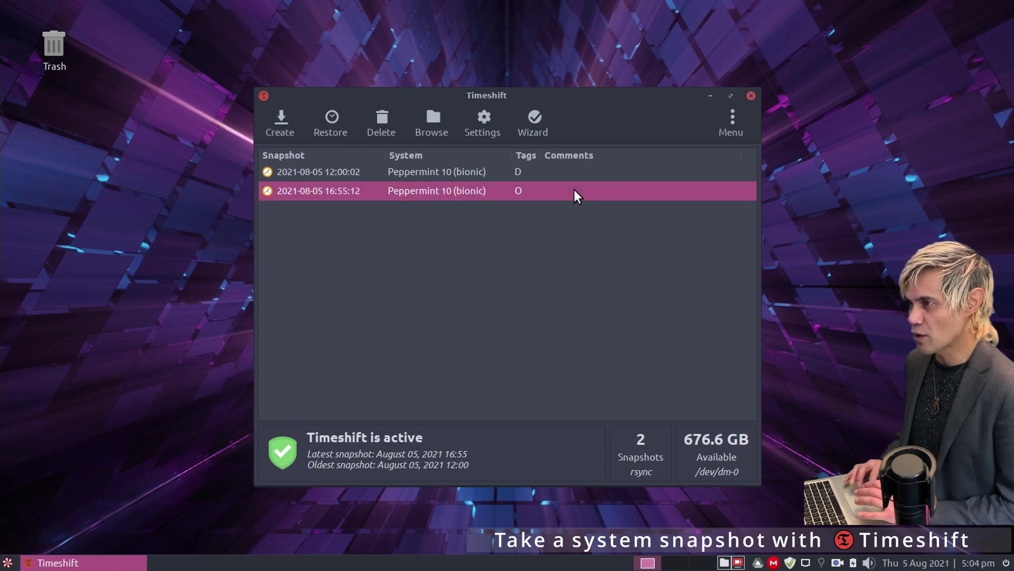
pyautogui.doubleClick(574, 191)
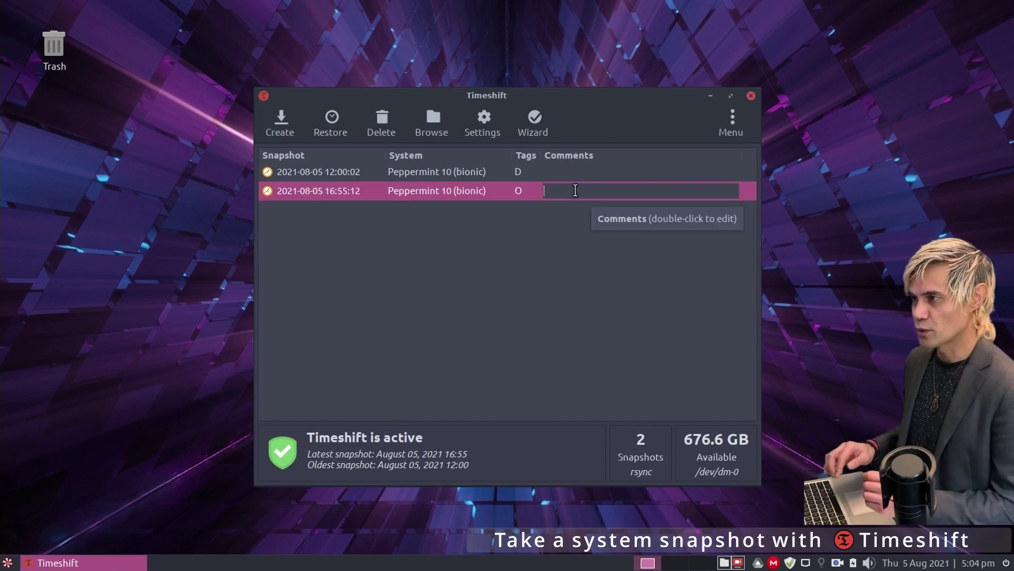
pyautogui.write('Ap')
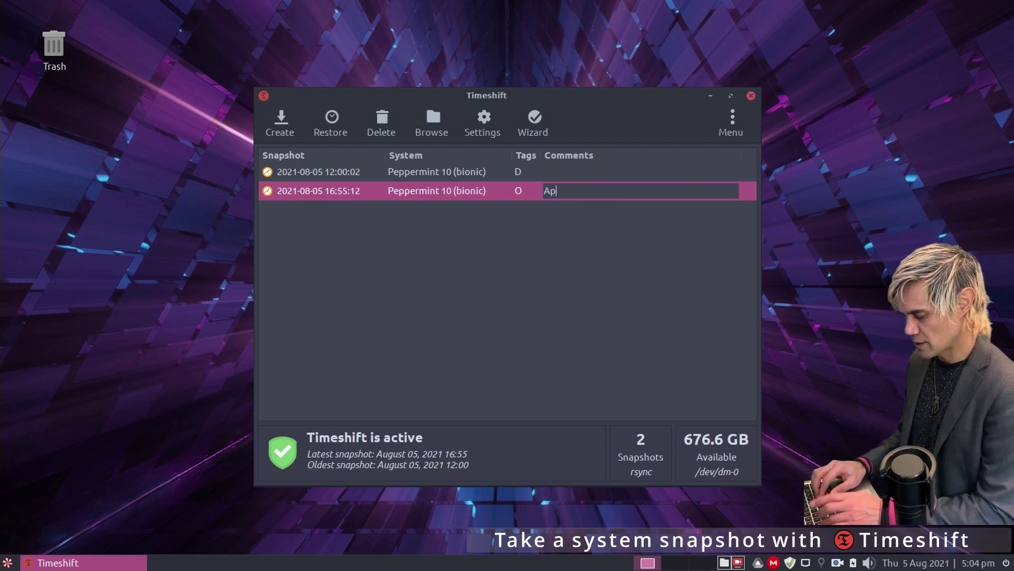
pyautogui.write('ps Inst')
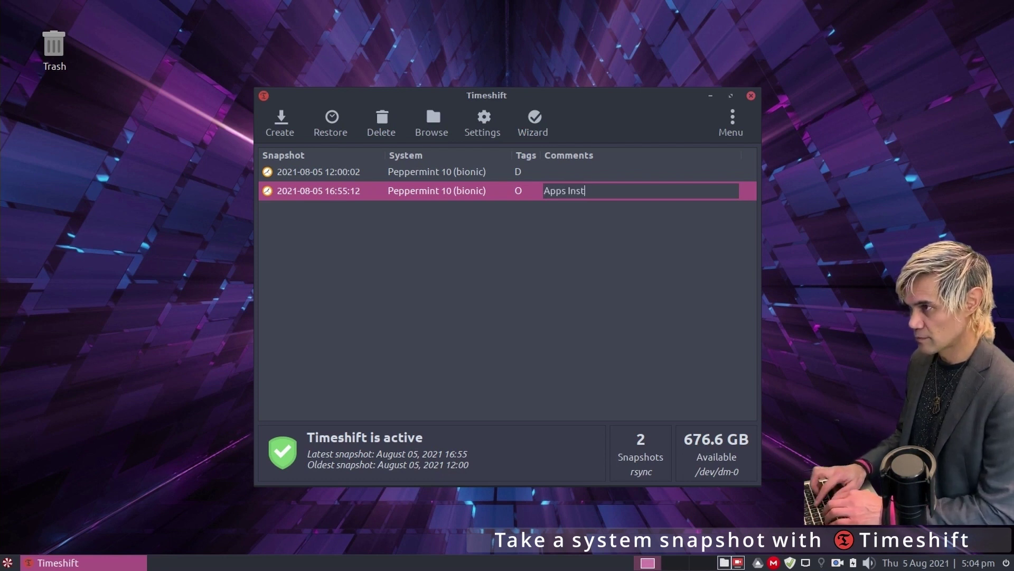
pyautogui.write('alled')
pyautogui.press('Return')
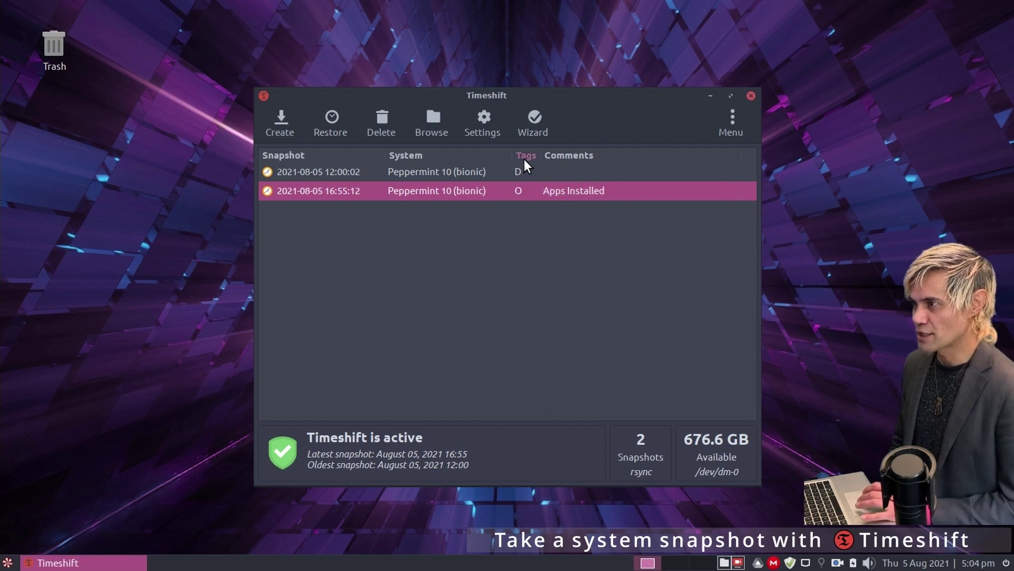
pyautogui.moveTo(518, 191)
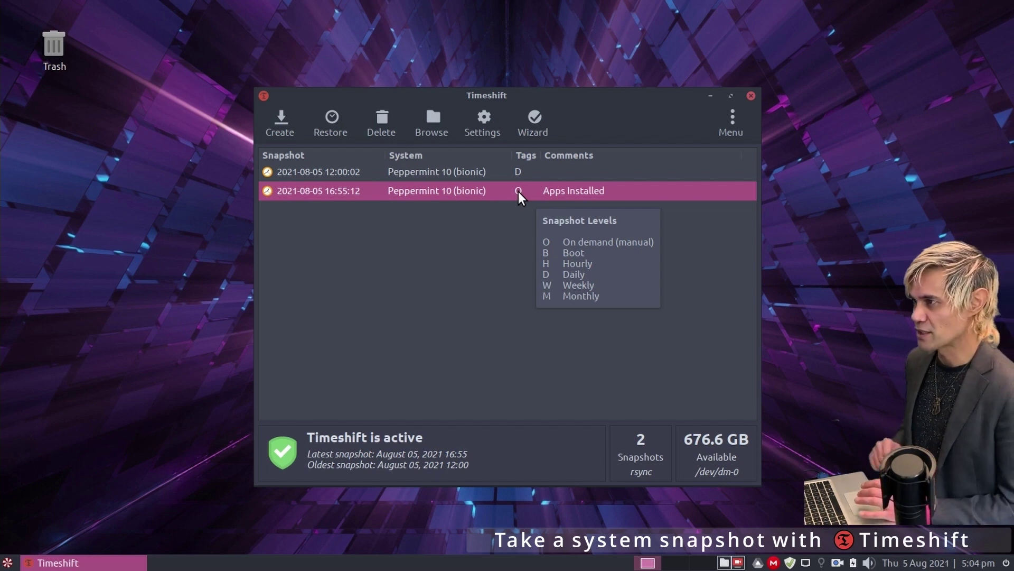
# - Delete the older 12:00:02 snapshot, leaving only Apps Installed, and close Timeshift
pyautogui.click(452, 171)
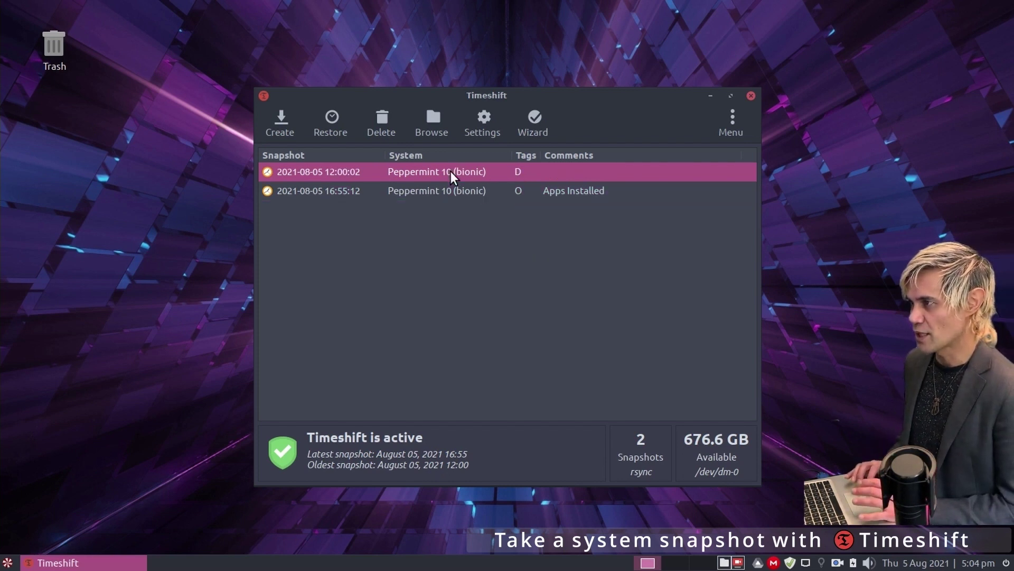
pyautogui.click(382, 124)
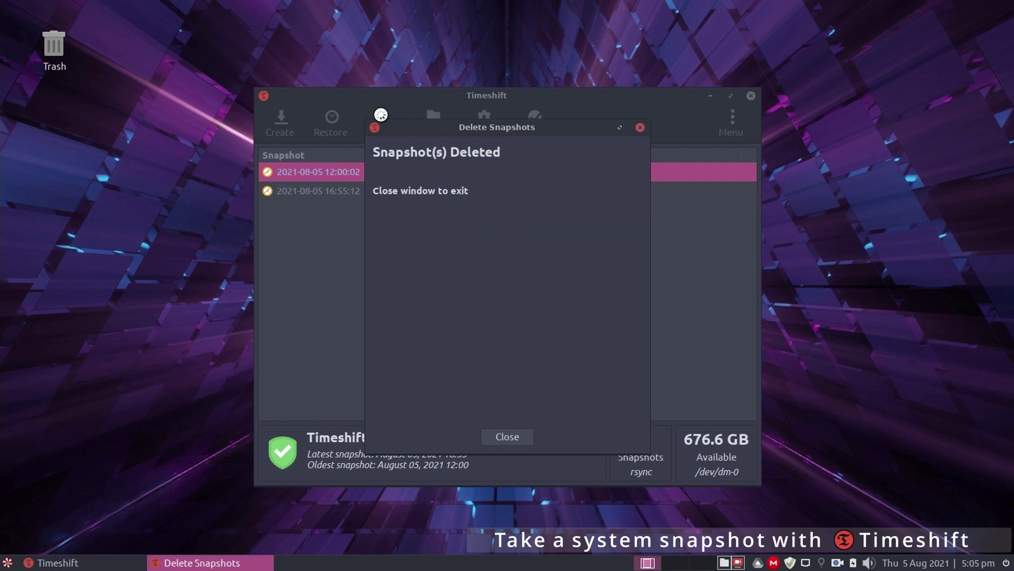
pyautogui.press('Return')
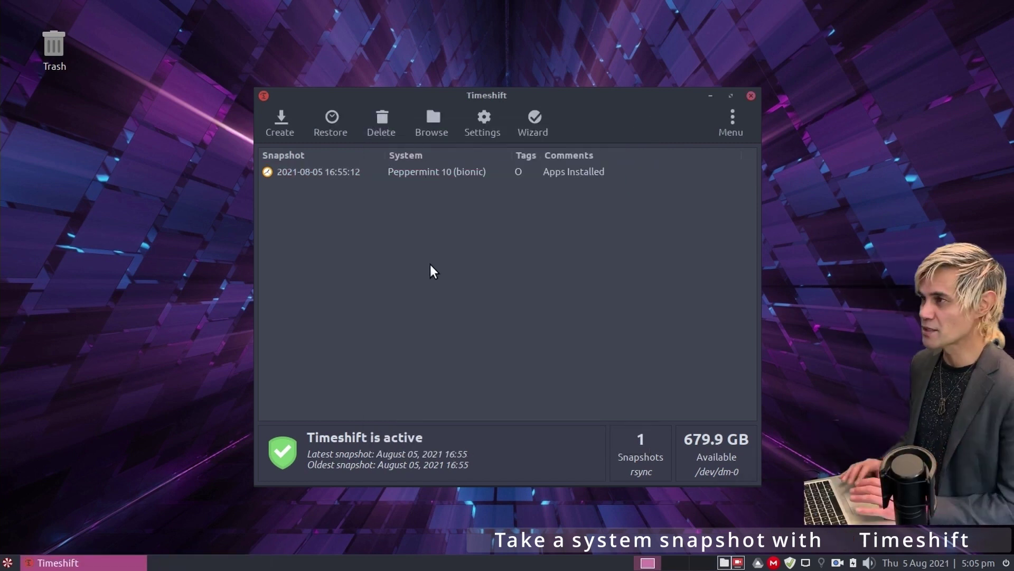
pyautogui.click(751, 96)
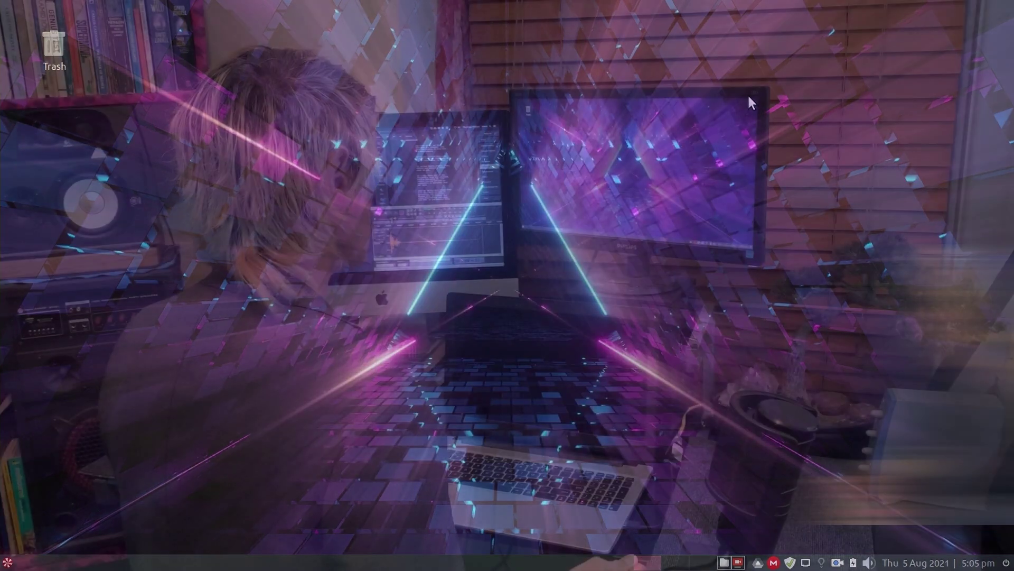